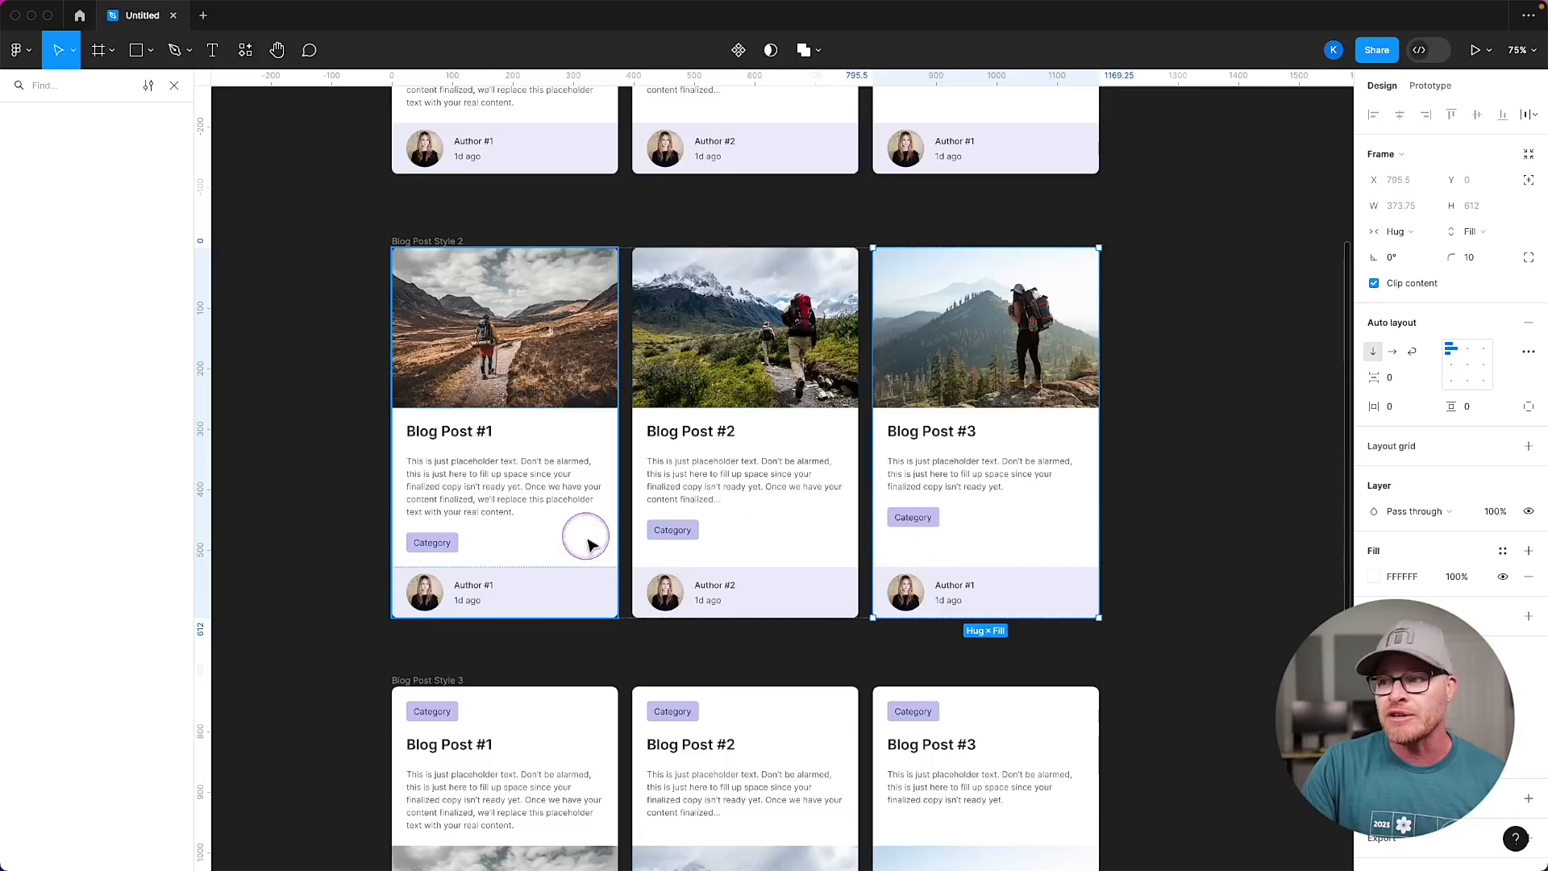
# Examine the three finished blog post card styles, comparing where the category, heading, description, image and author sit in each.
pyautogui.scroll(3, 700, 508)
pyautogui.scroll(-7, 700, 508)
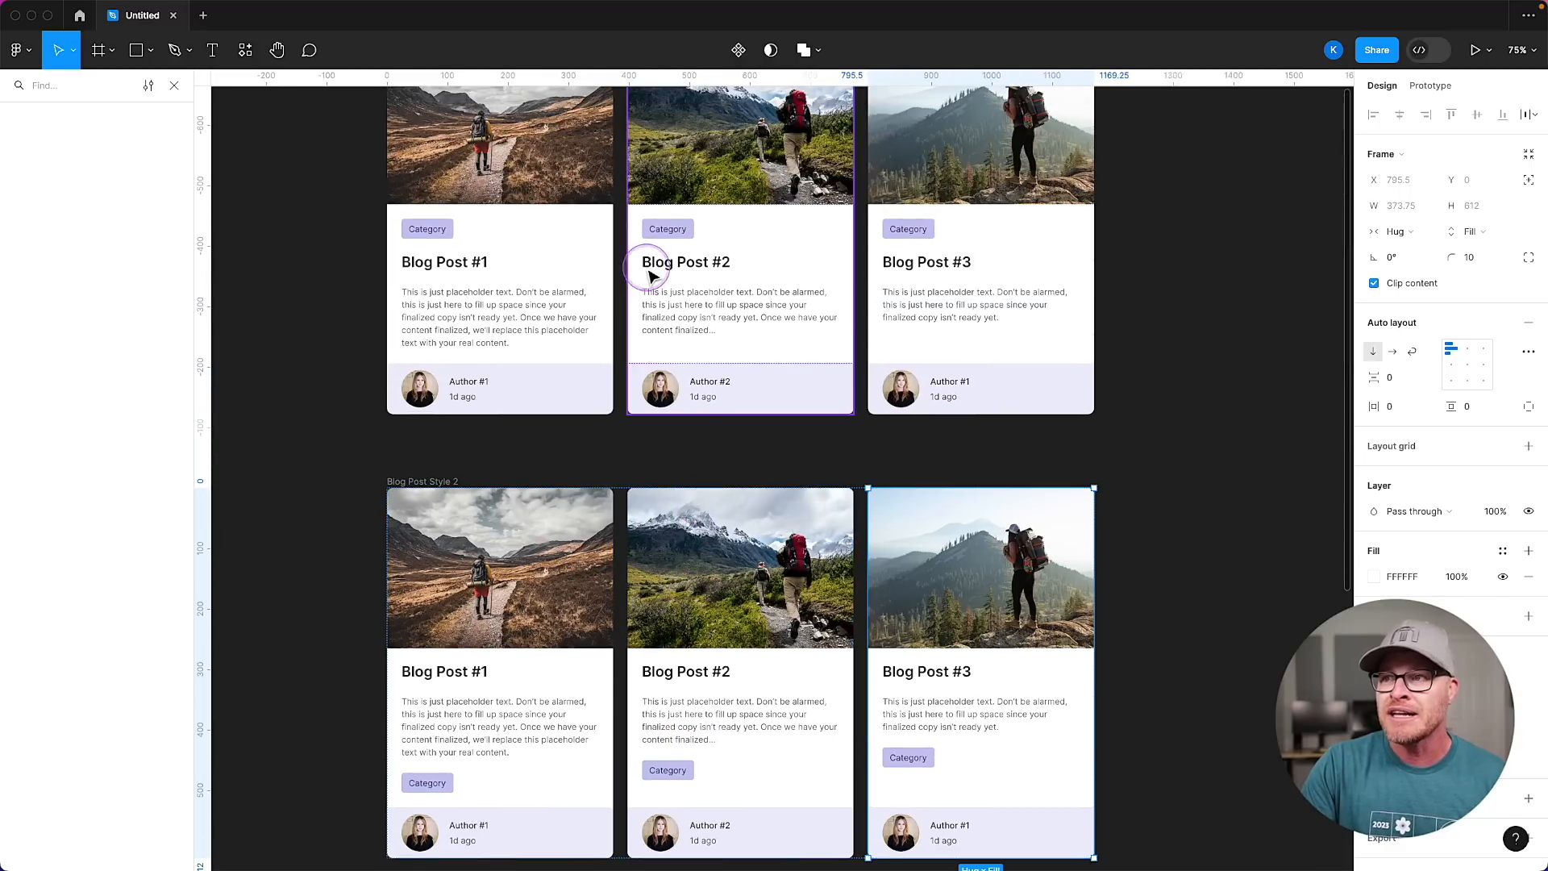
pyautogui.scroll(4, 682, 387)
pyautogui.scroll(-10, 681, 383)
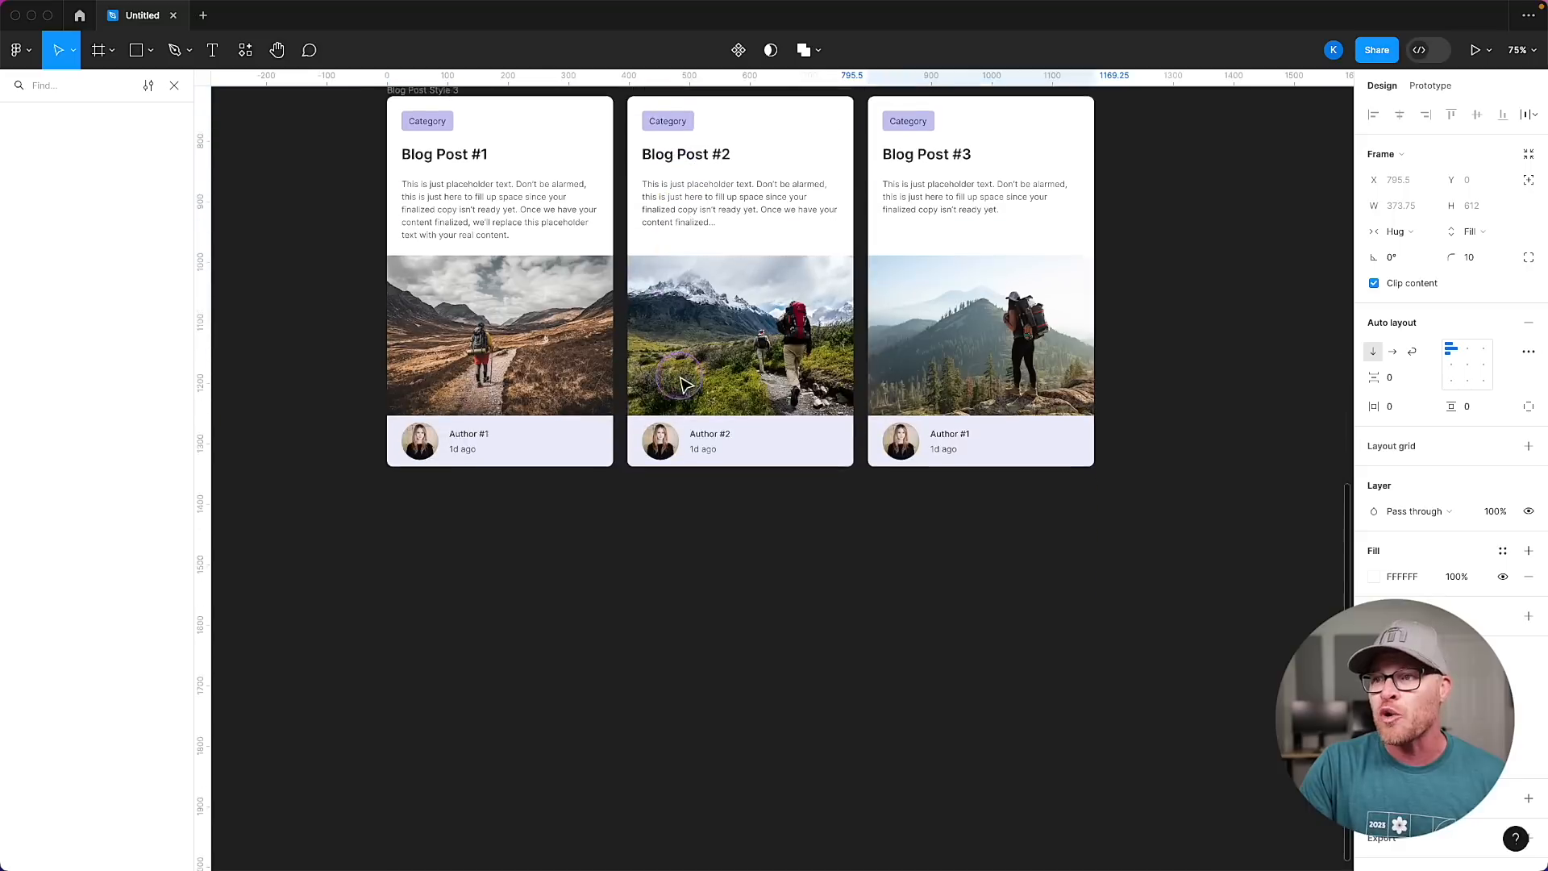
pyautogui.scroll(4, 681, 379)
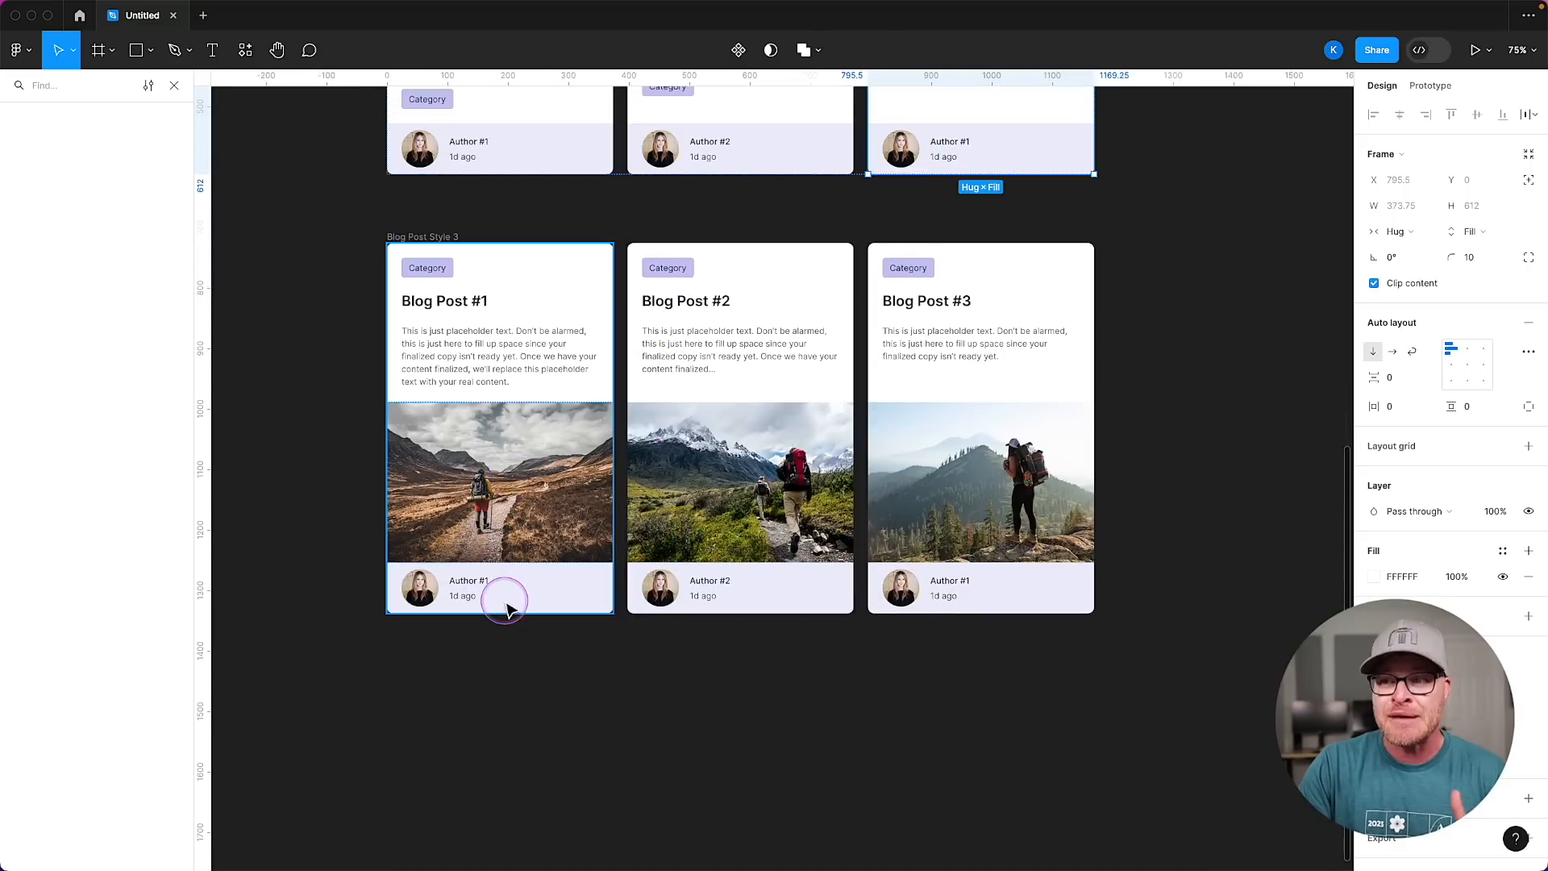
pyautogui.click(499, 275)
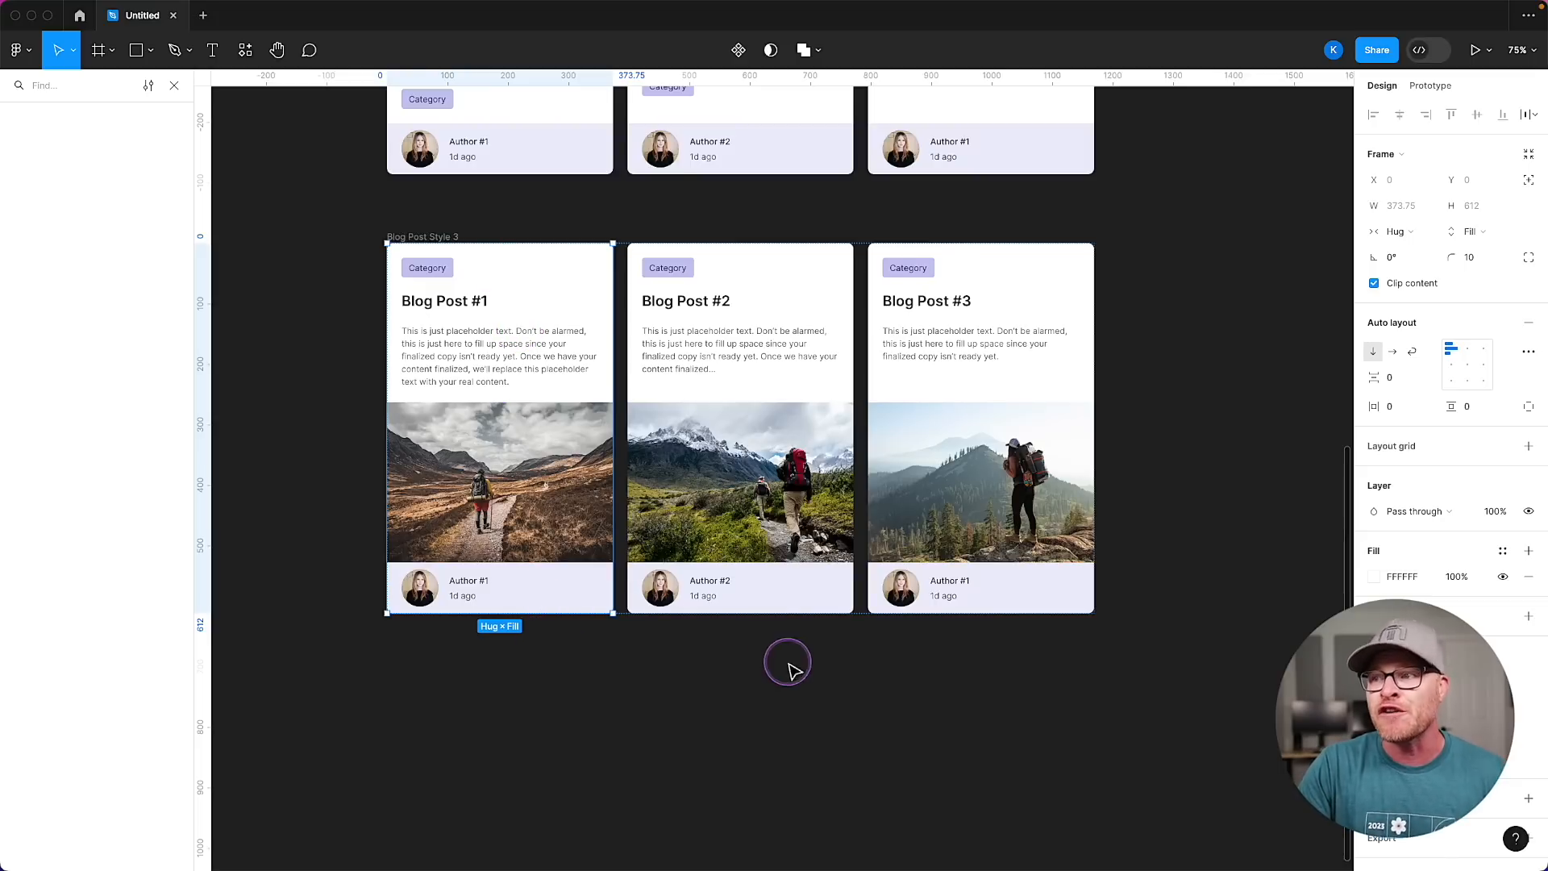
pyautogui.click(330, 258)
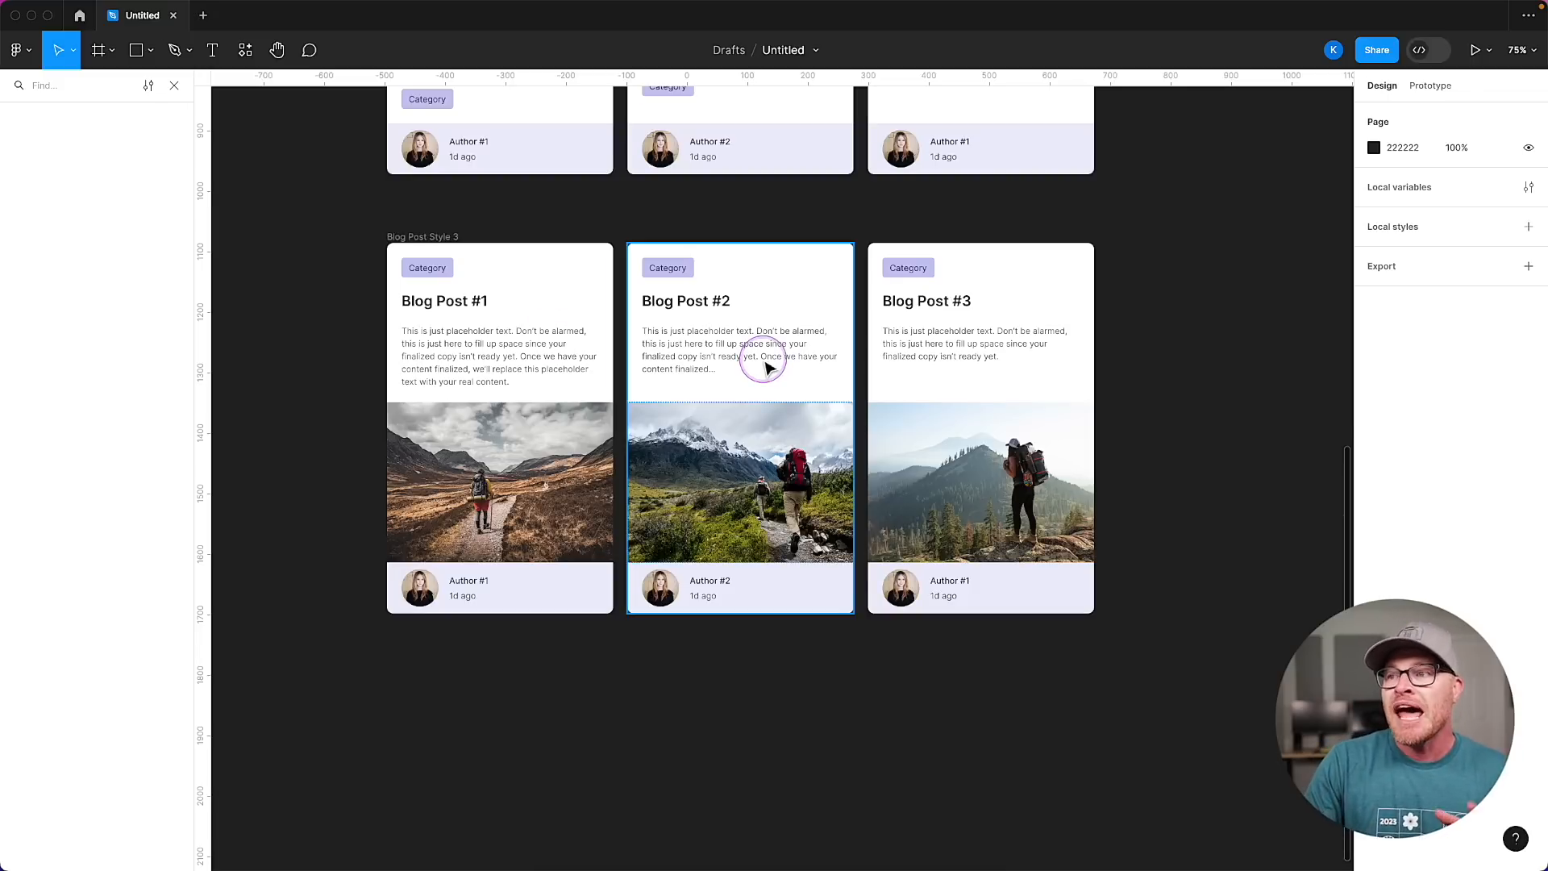
pyautogui.scroll(5, 753, 363)
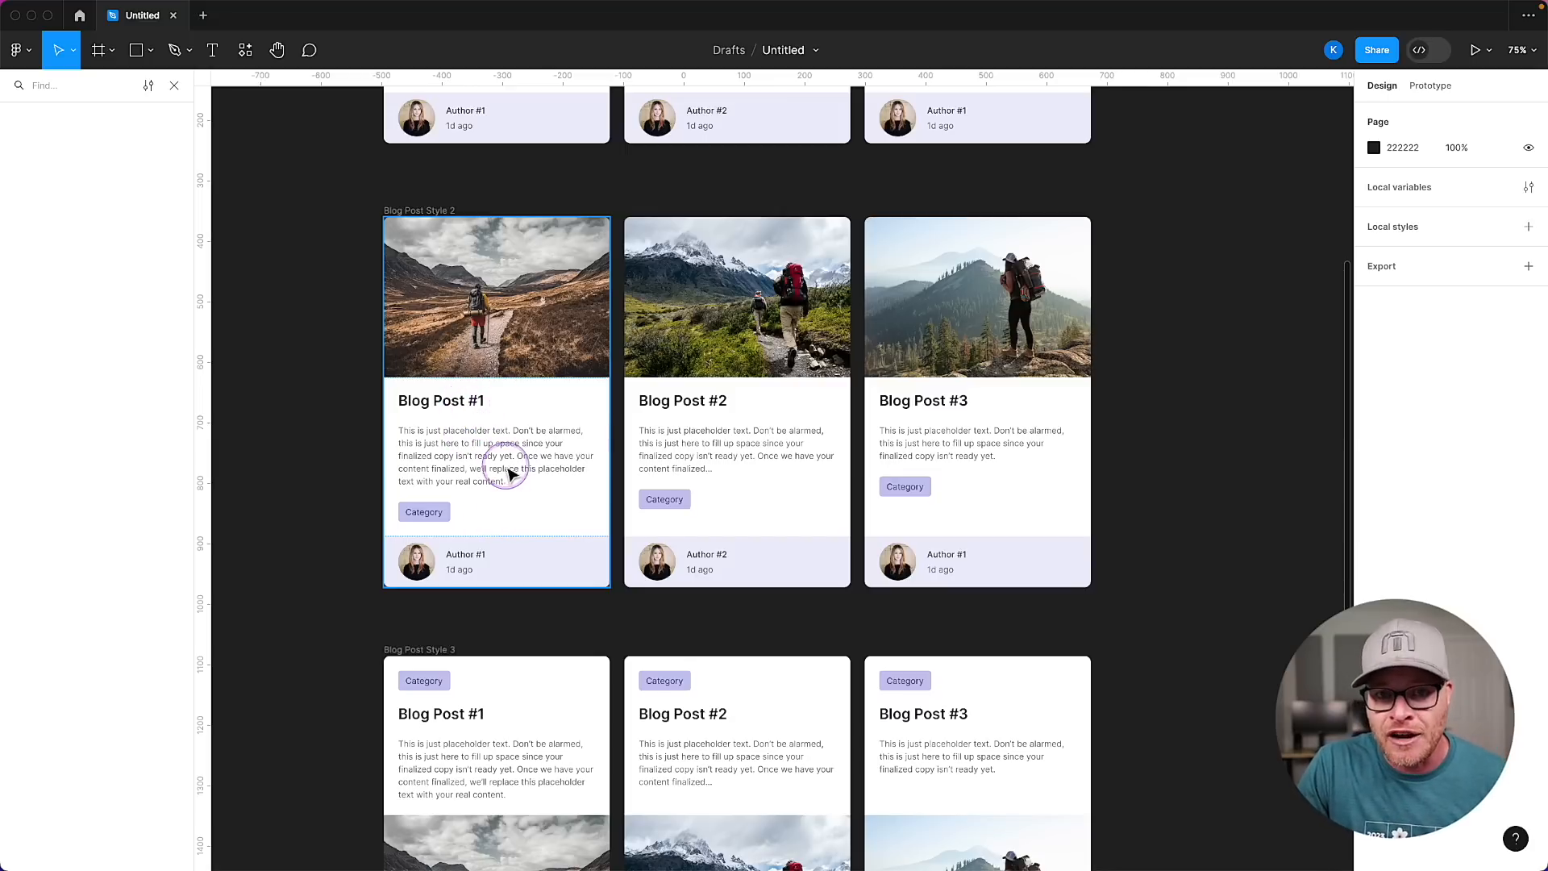
pyautogui.scroll(1, 507, 467)
pyautogui.scroll(1, 506, 475)
pyautogui.scroll(-3, 773, 494)
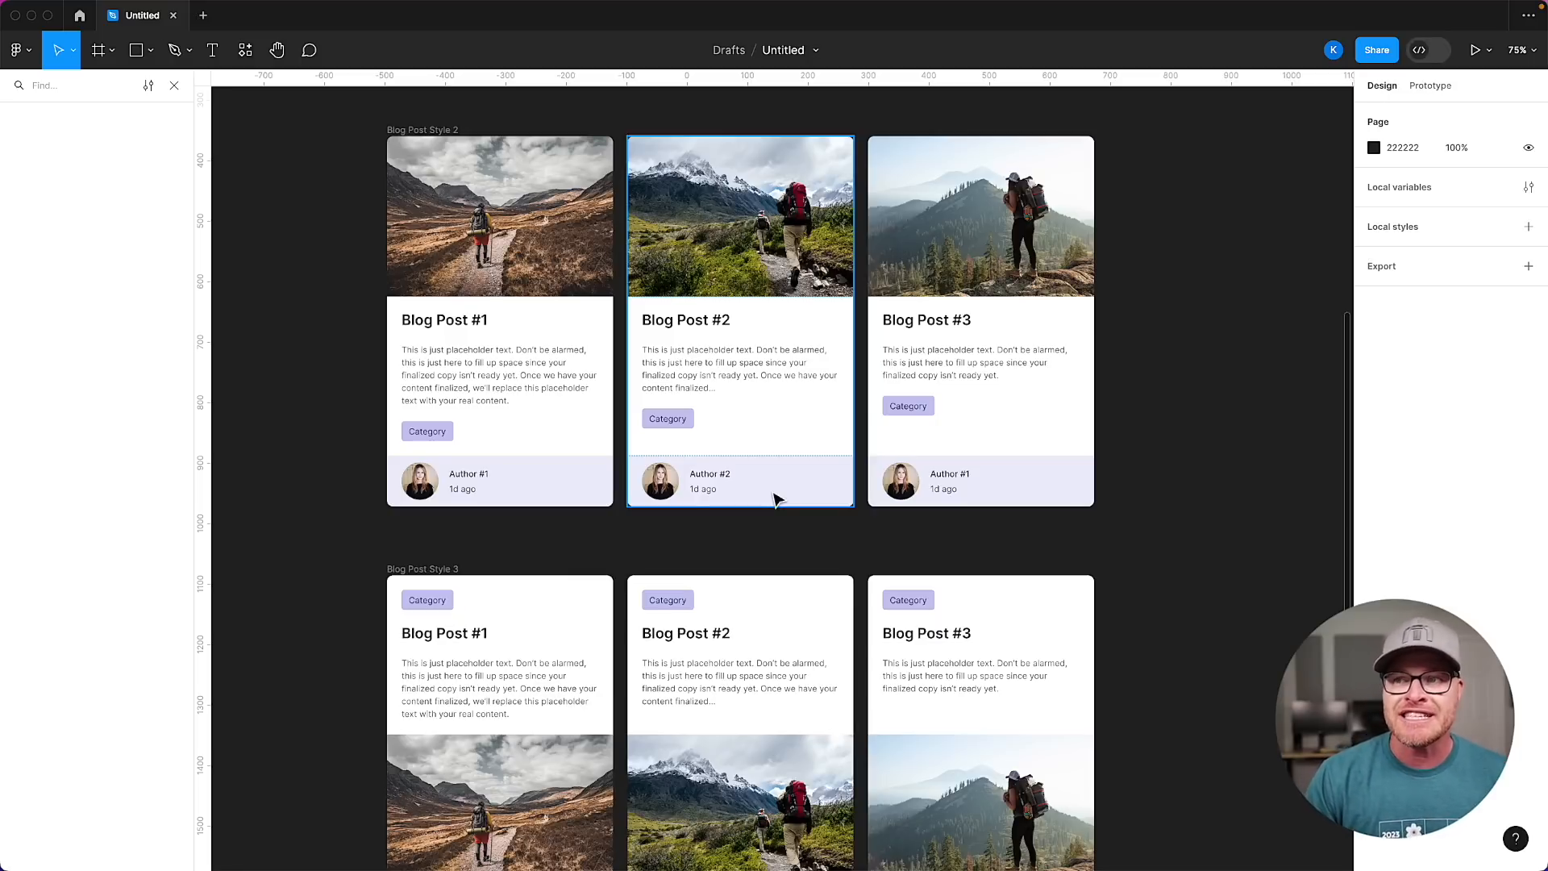
pyautogui.click(774, 495)
pyautogui.click(598, 458)
pyautogui.click(428, 407)
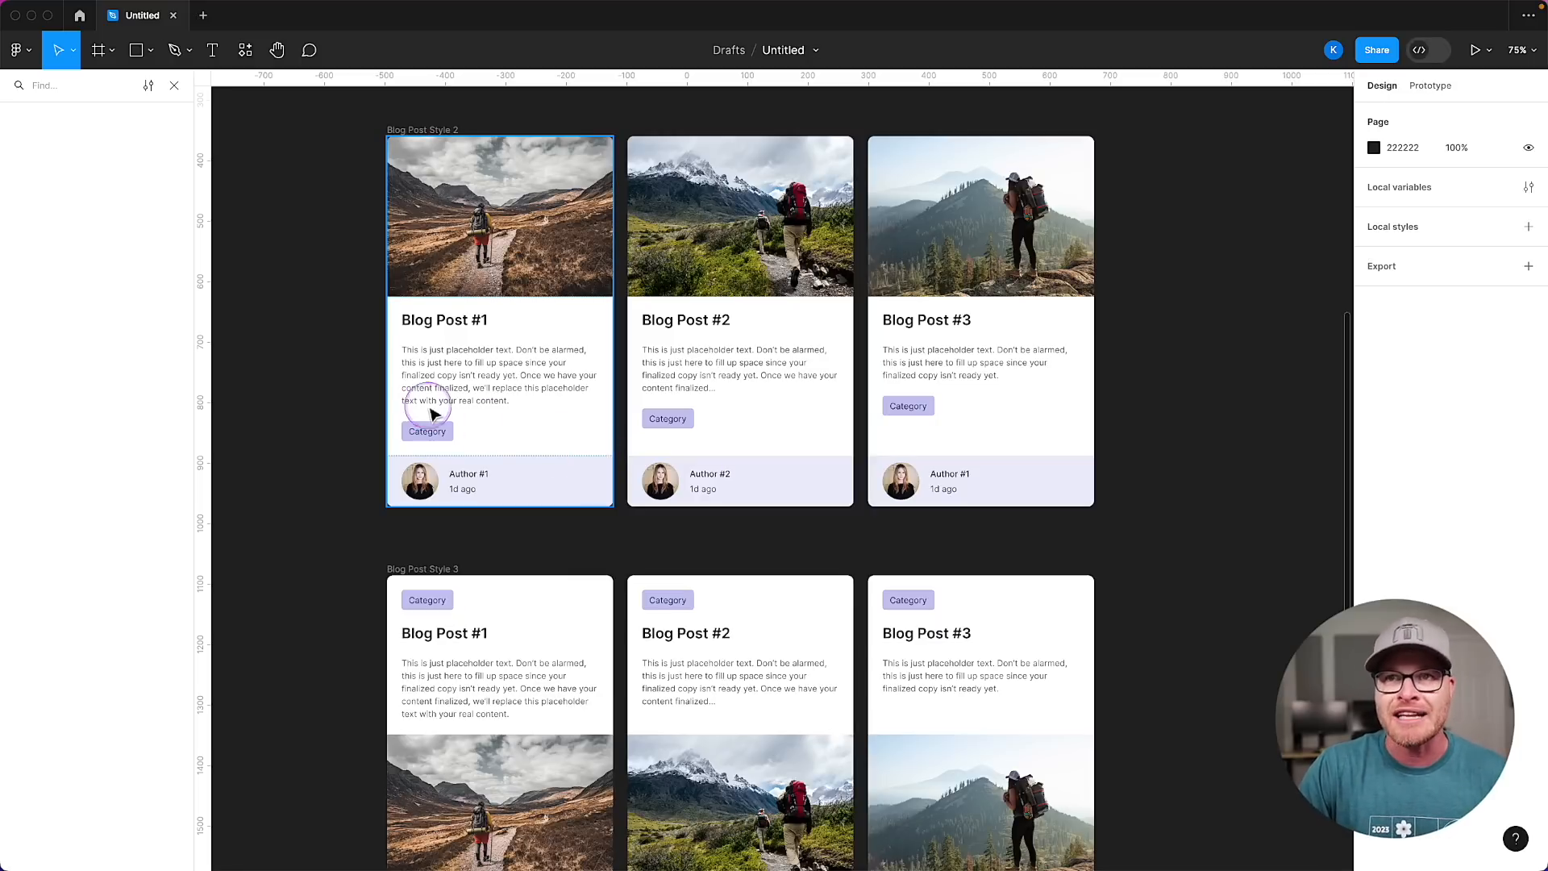
# Leave the finished cards file and create a new blank design file from the file browser.
pyautogui.click(154, 121)
pyautogui.click(80, 15)
pyautogui.click(1314, 96)
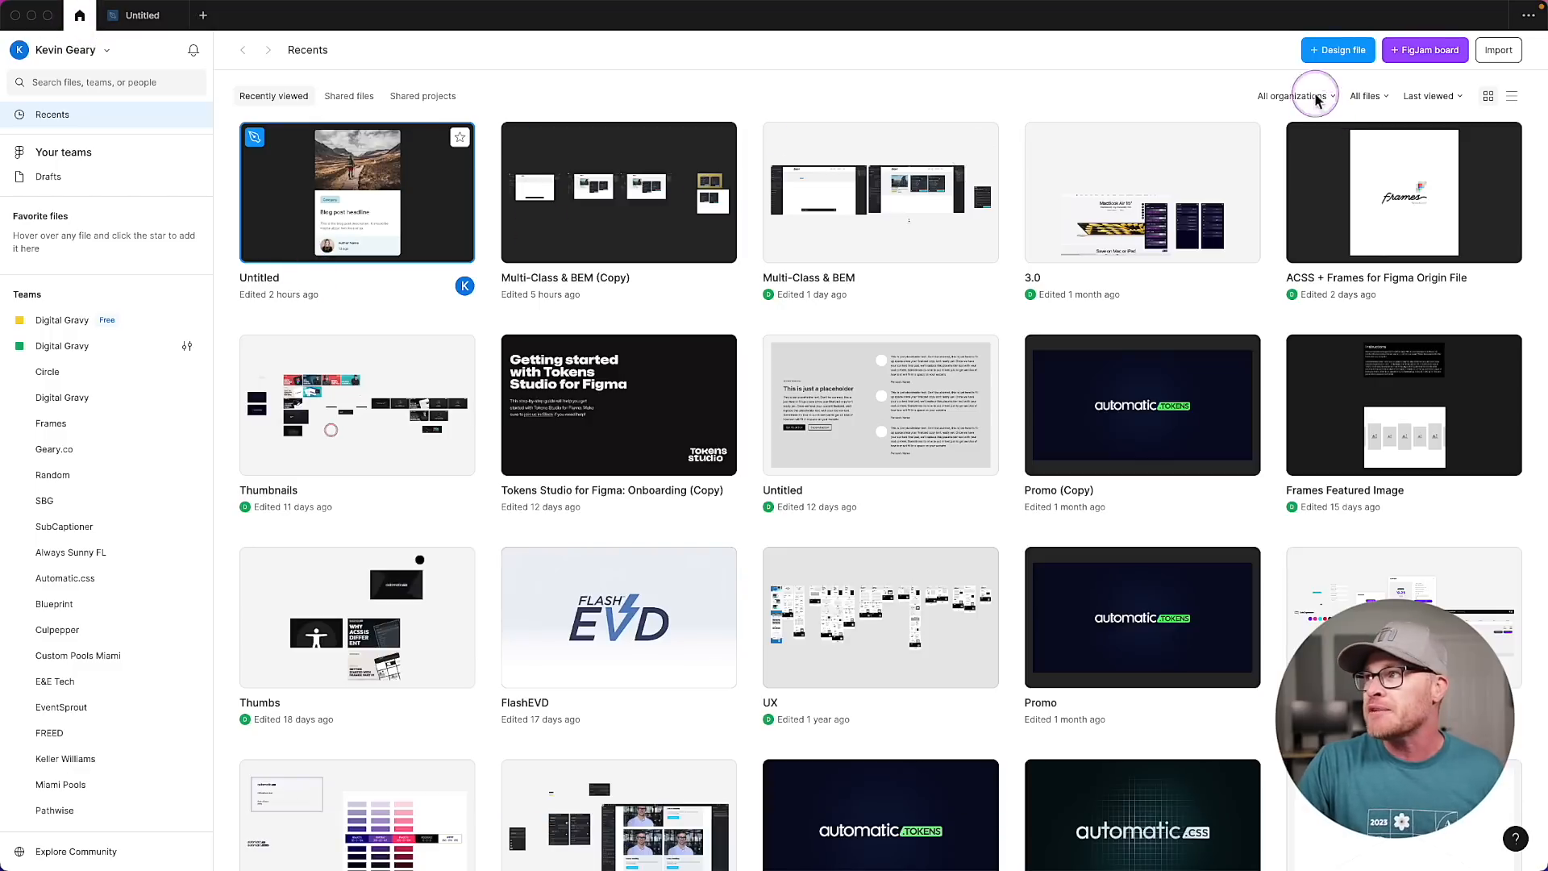
pyautogui.click(1335, 51)
pyautogui.click(638, 247)
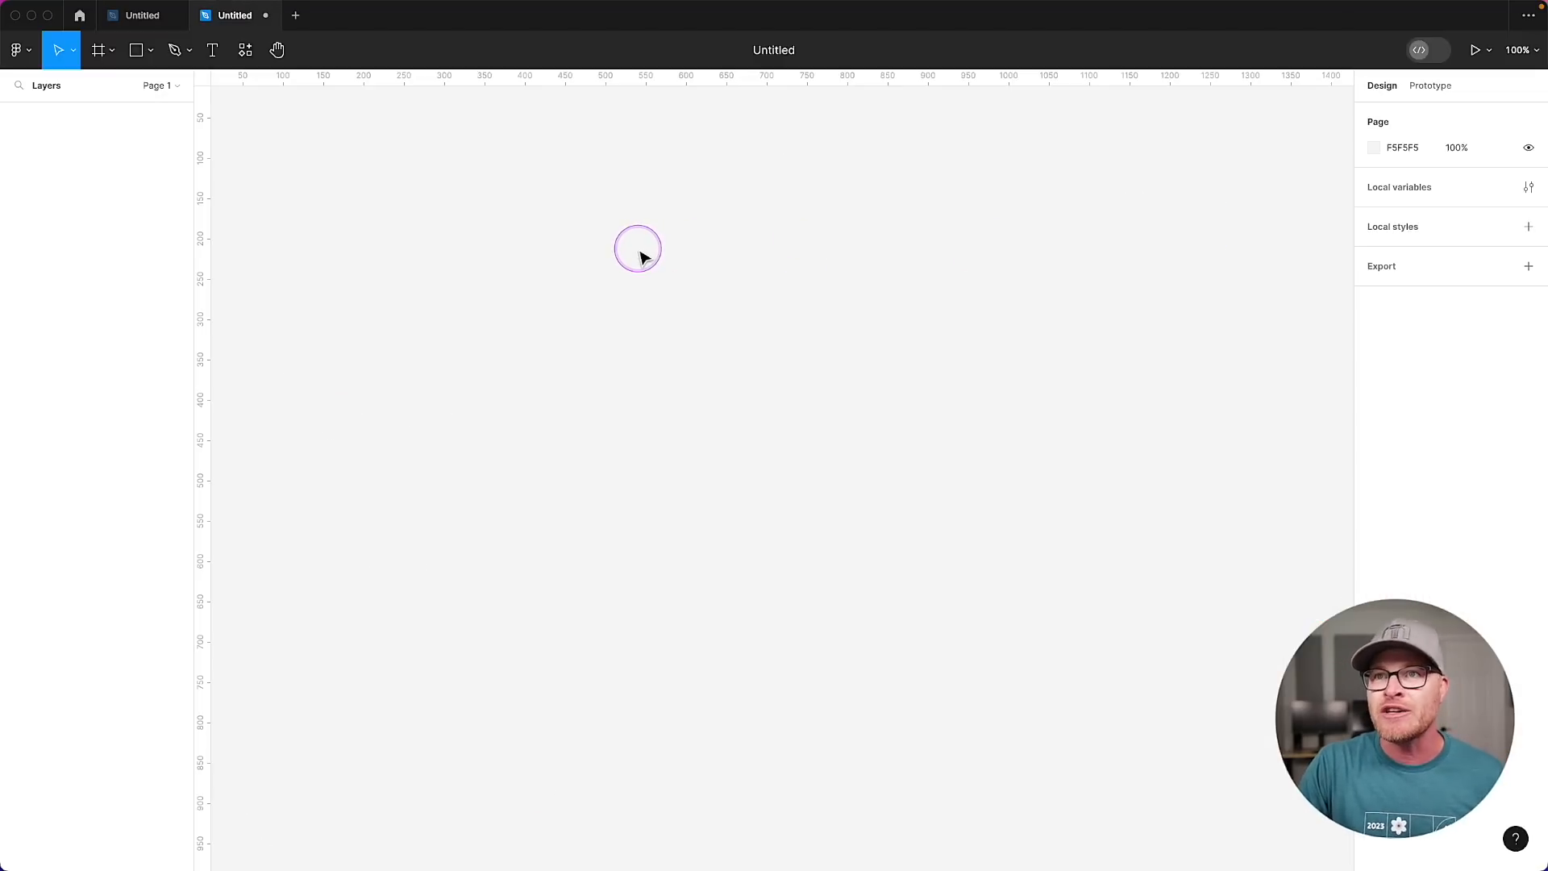
# Rename the new design file to "Blog Posts Cards".
pyautogui.click(787, 50)
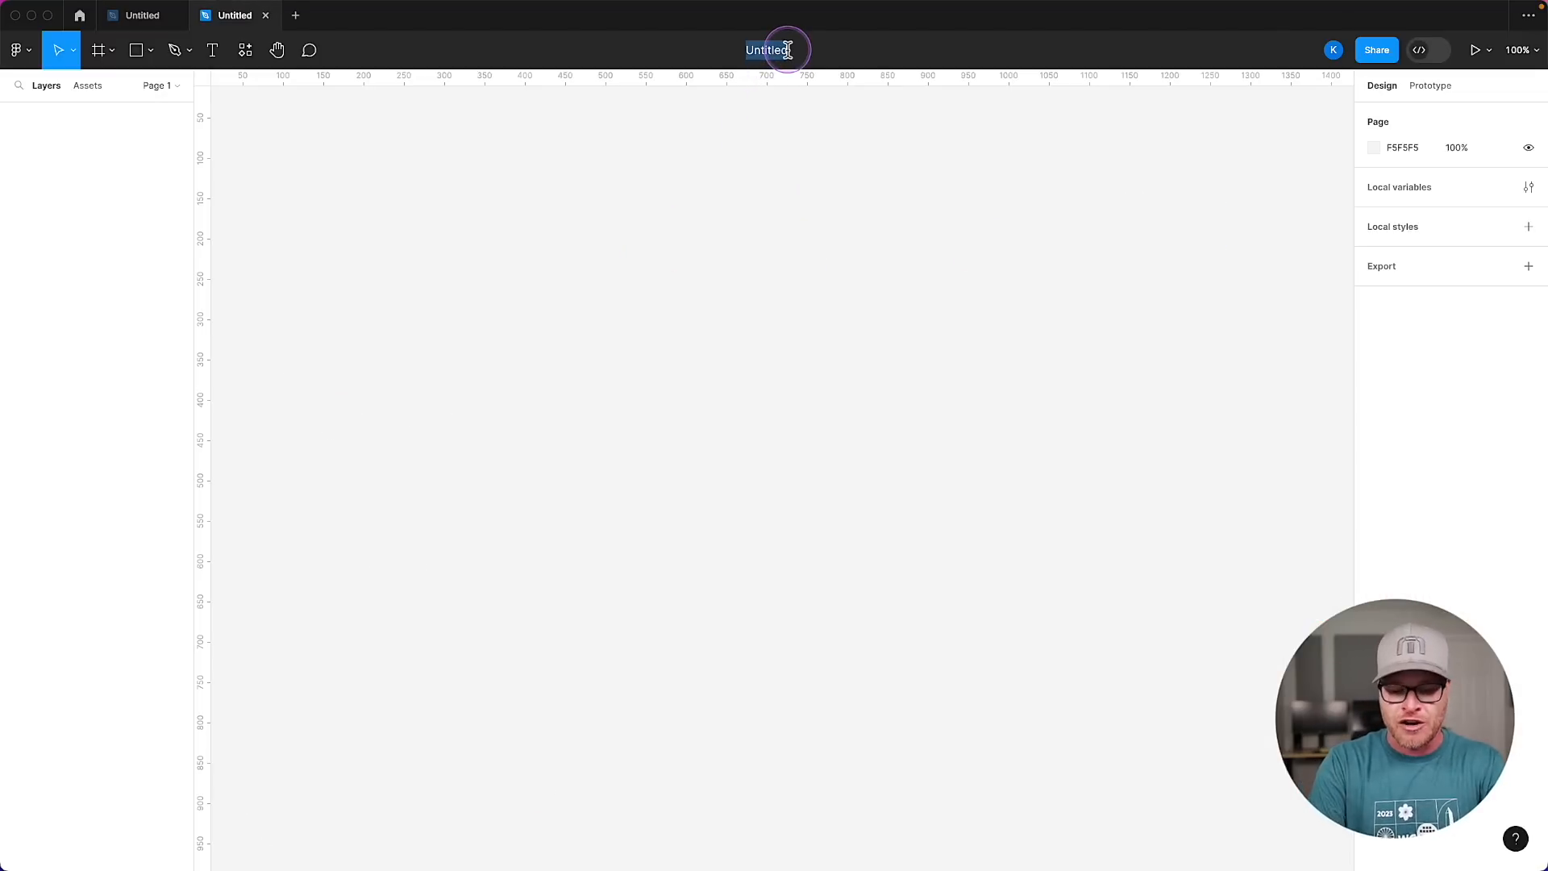
pyautogui.write('Blog Posts Cards')
pyautogui.press('Return')
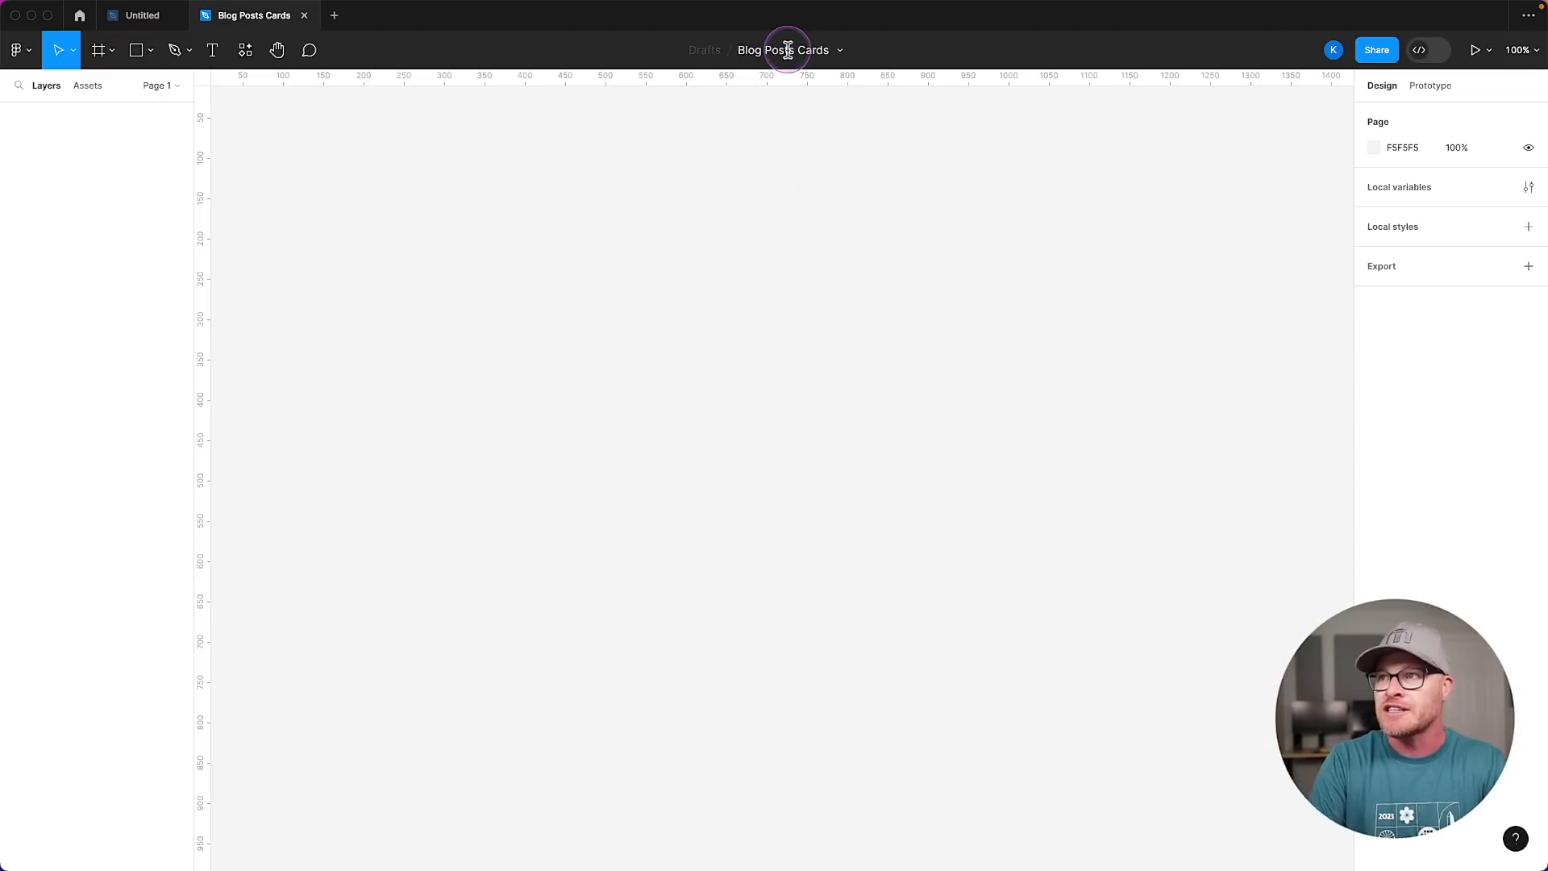
pyautogui.click(684, 320)
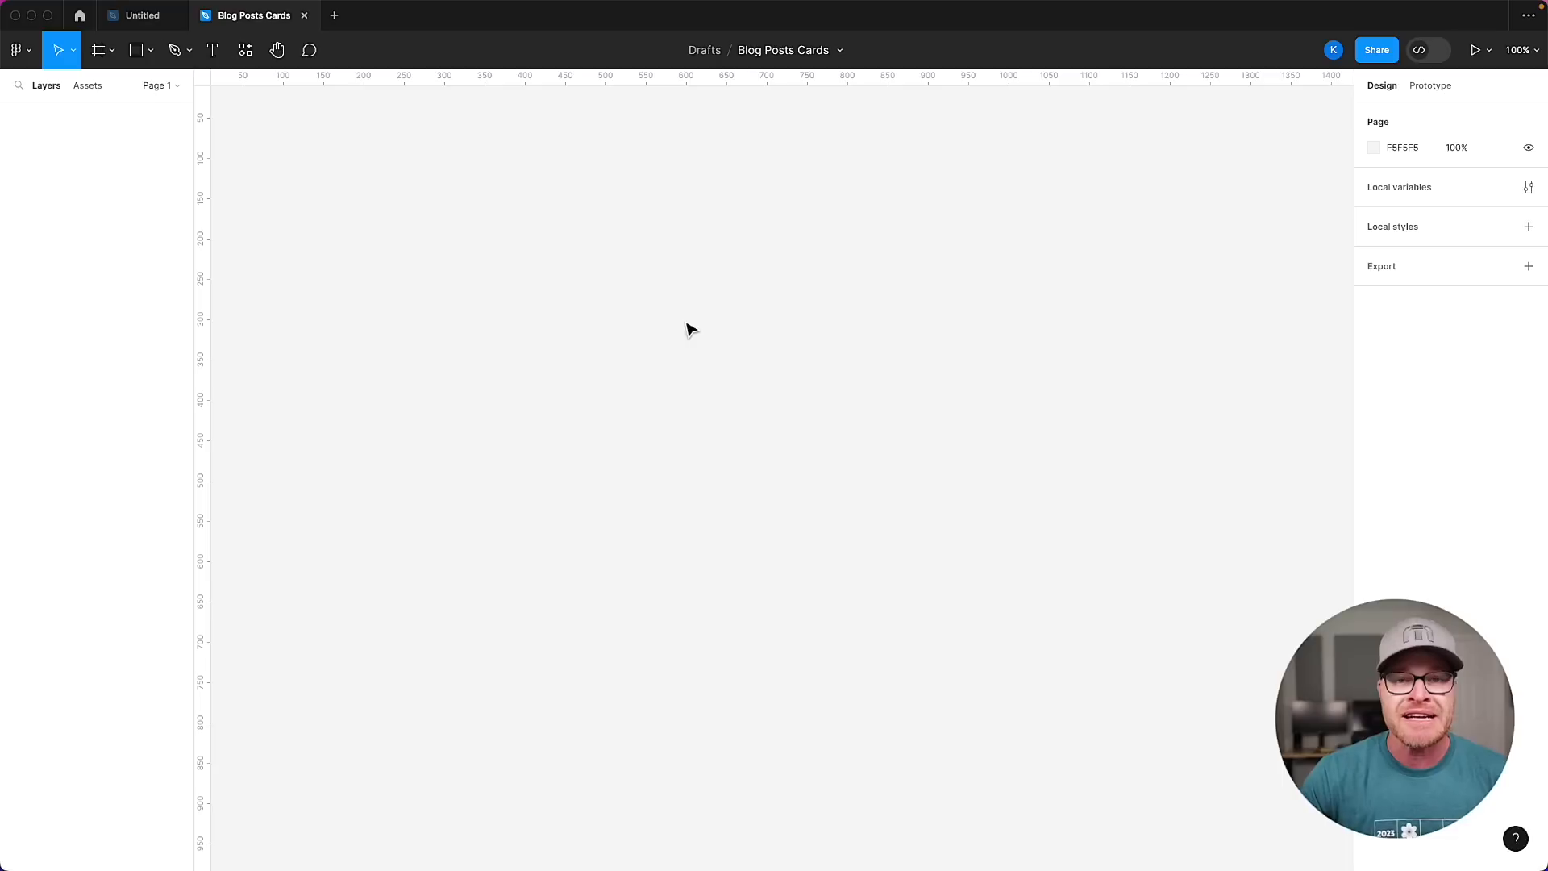
# Run the Tokens Studio for Figma (Figma Tokens) plugin and start a new empty token file in it.
pyautogui.click(445, 315)
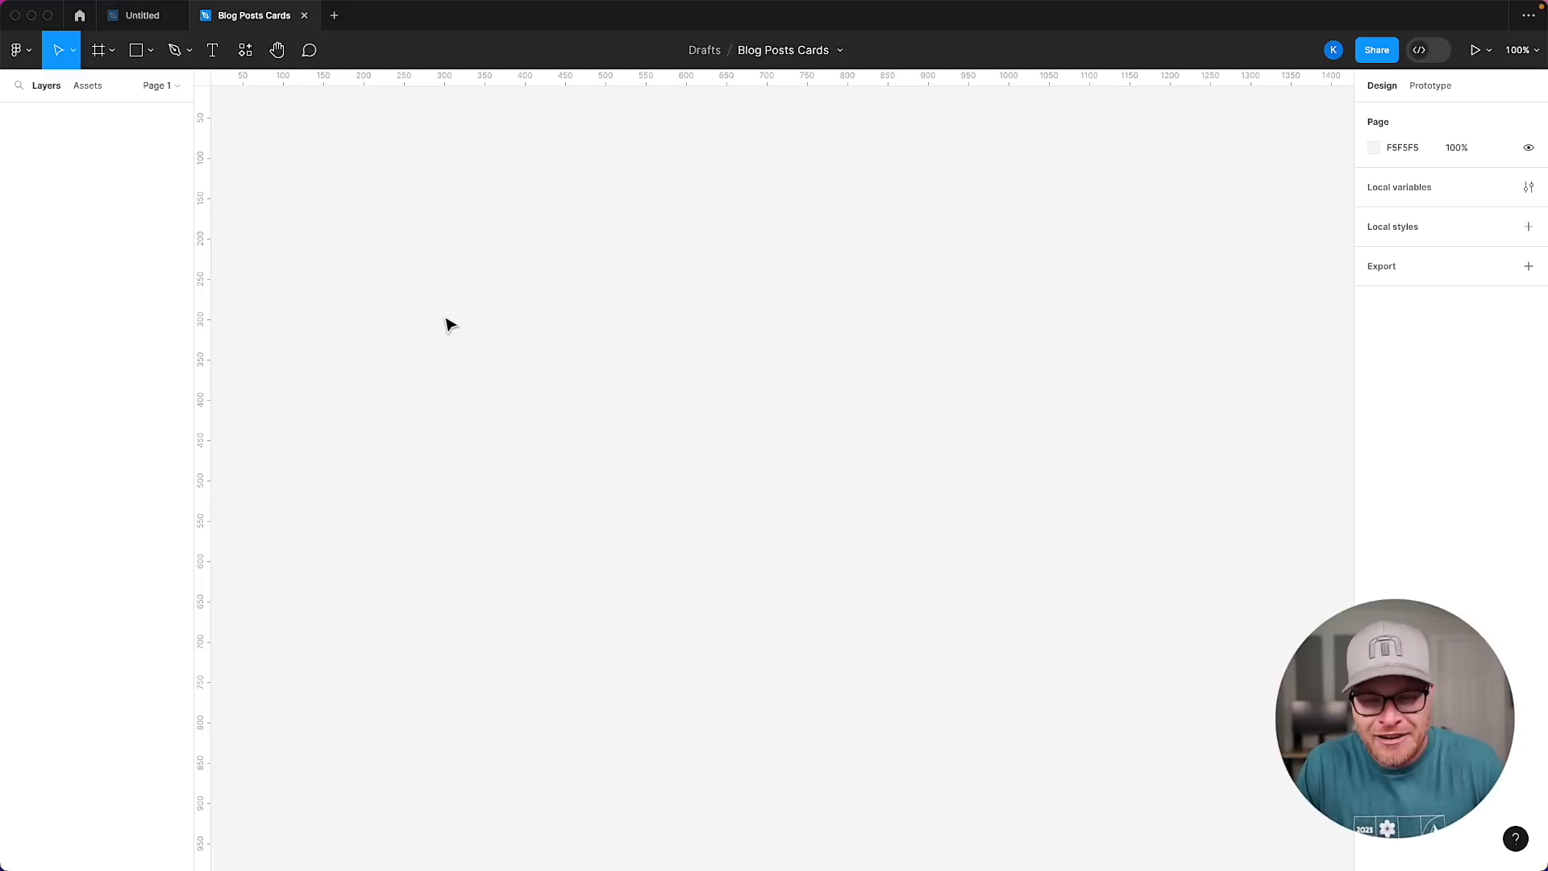
pyautogui.click(449, 290)
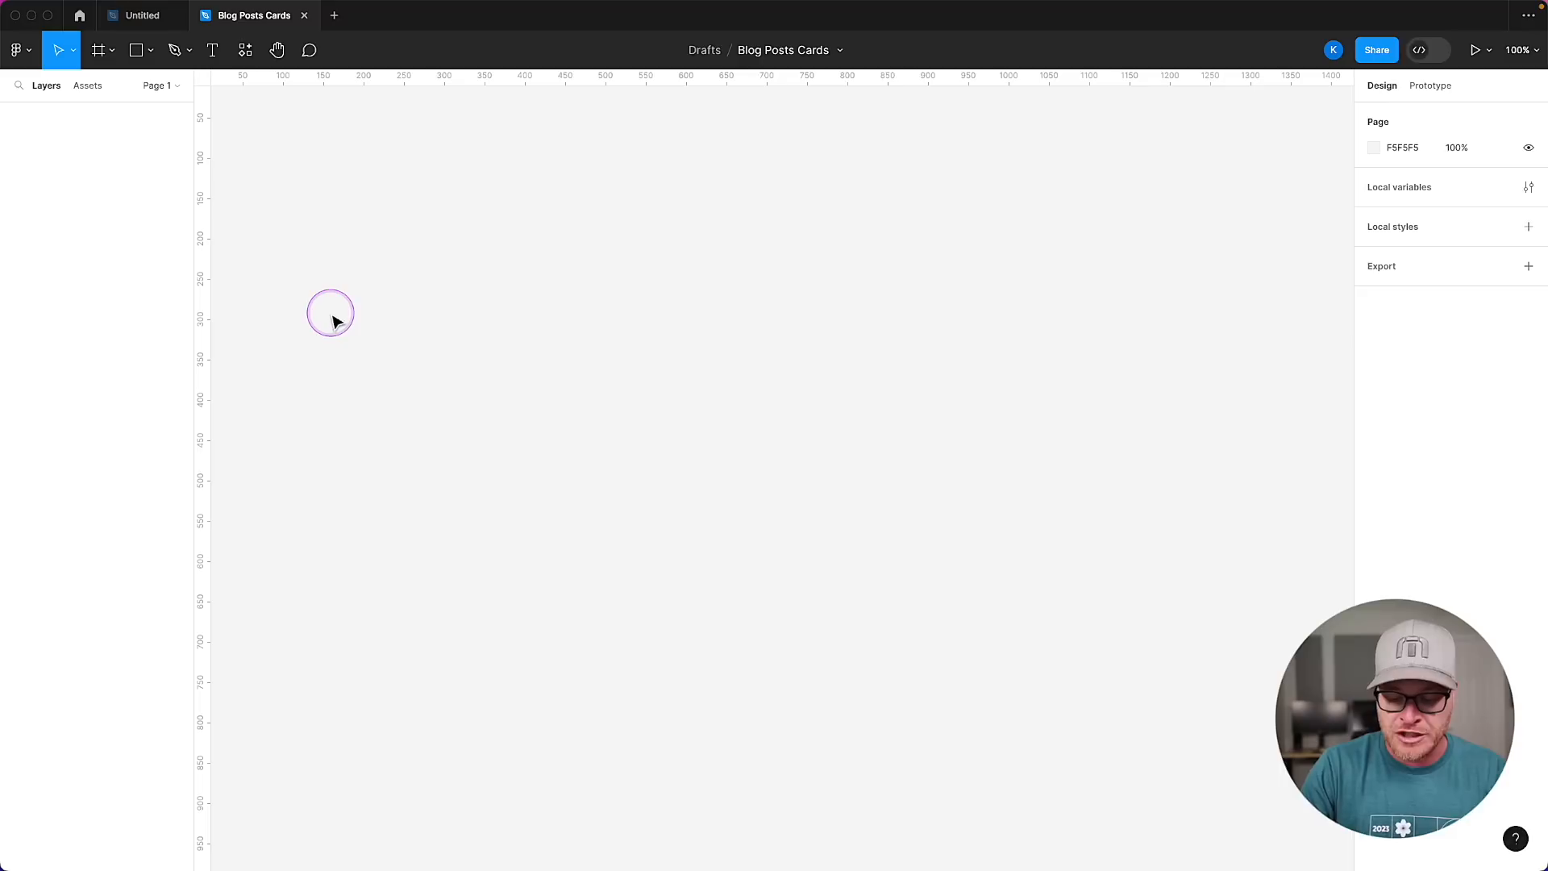
pyautogui.press('super+slash')
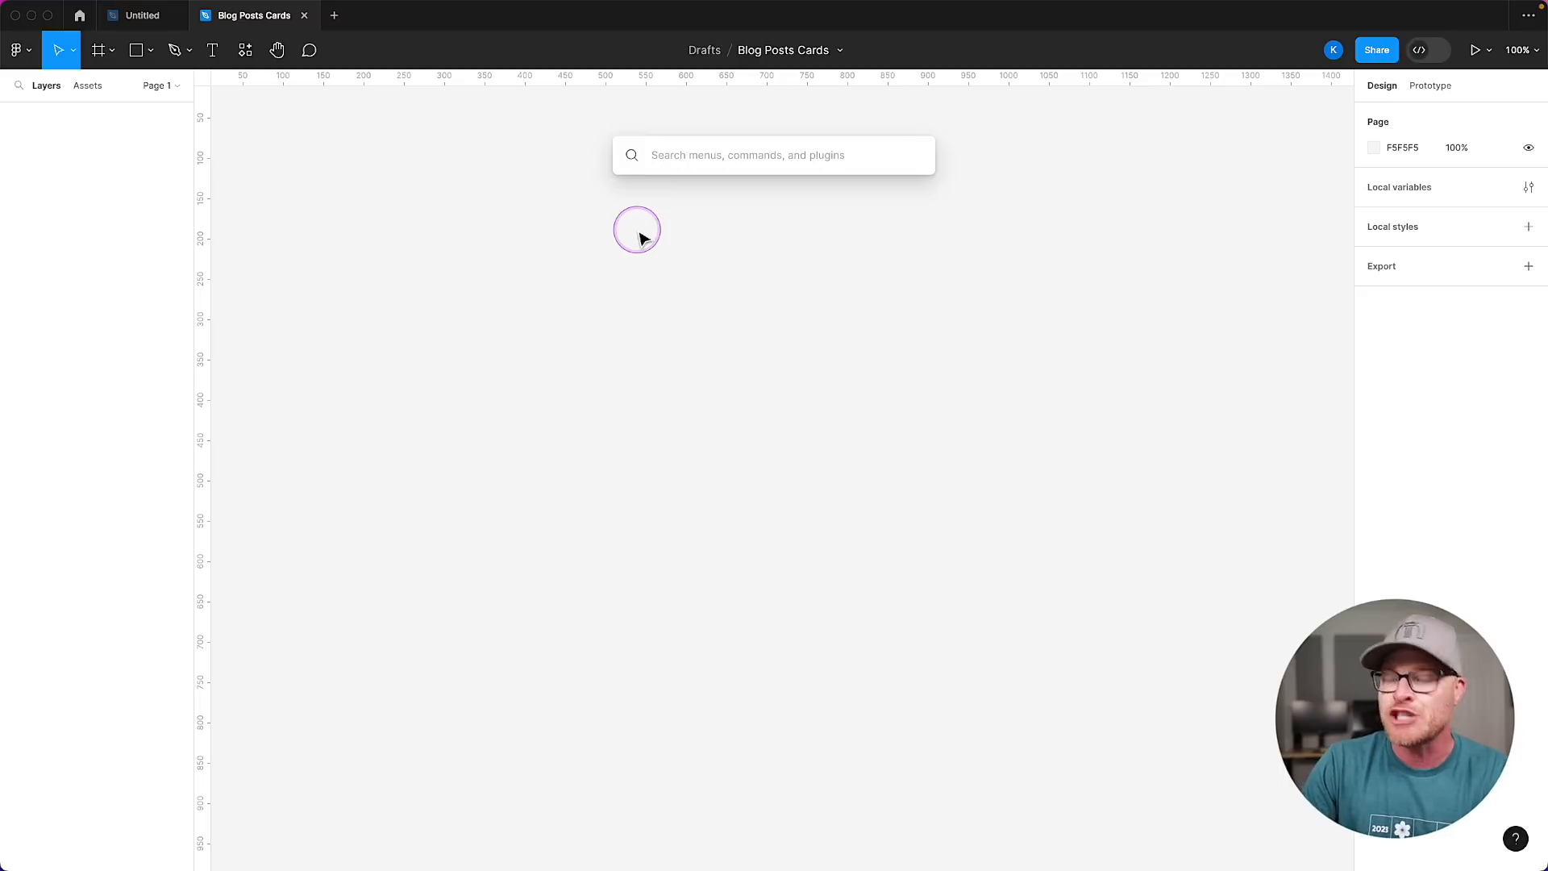
pyautogui.write('tokensa')
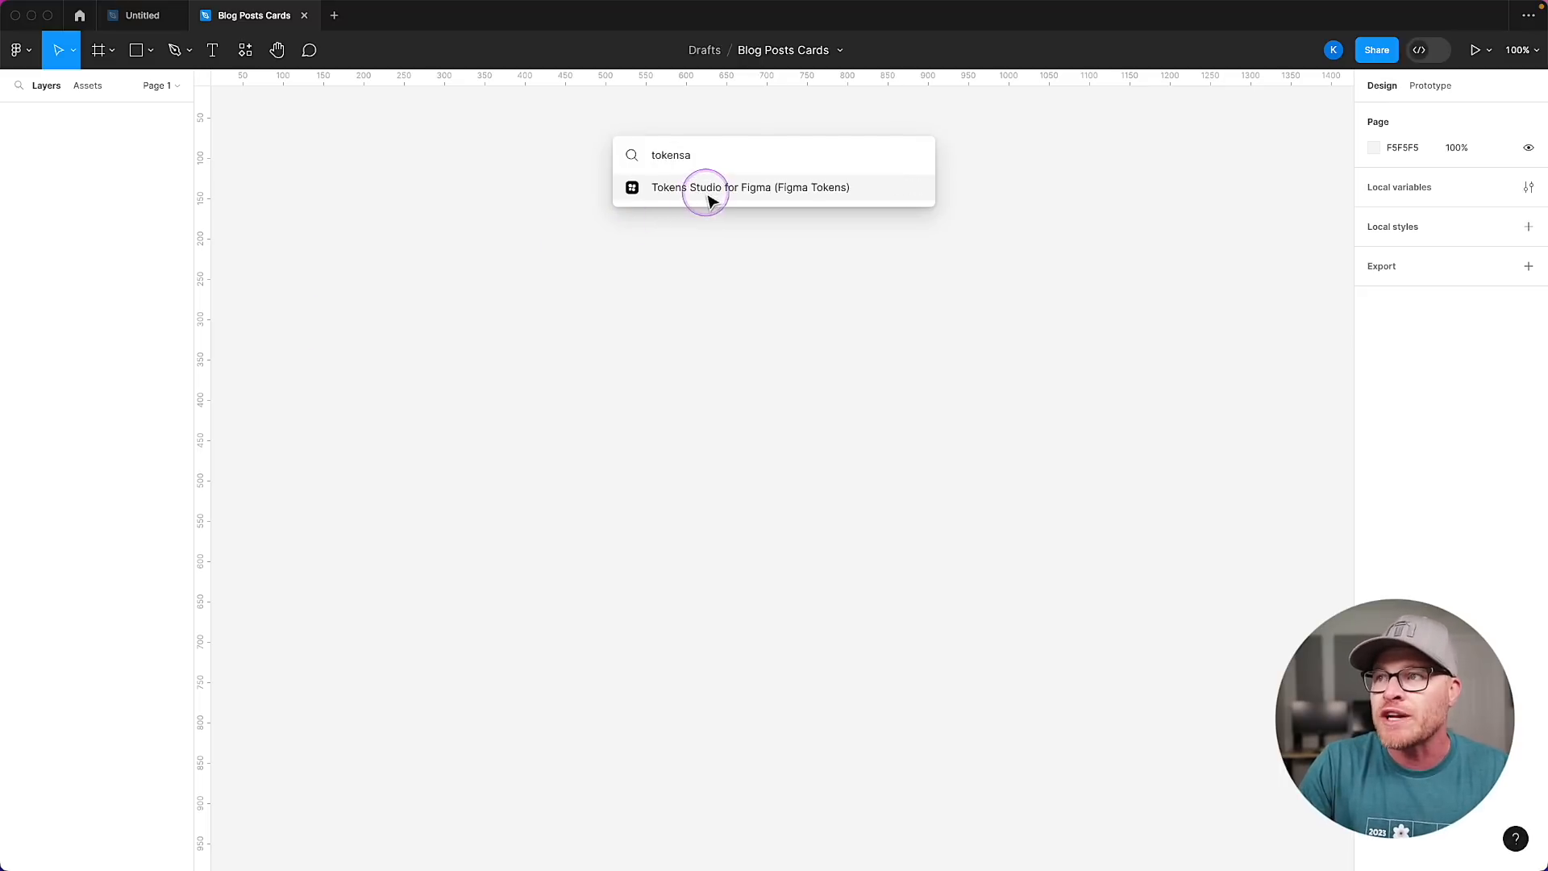
pyautogui.click(708, 192)
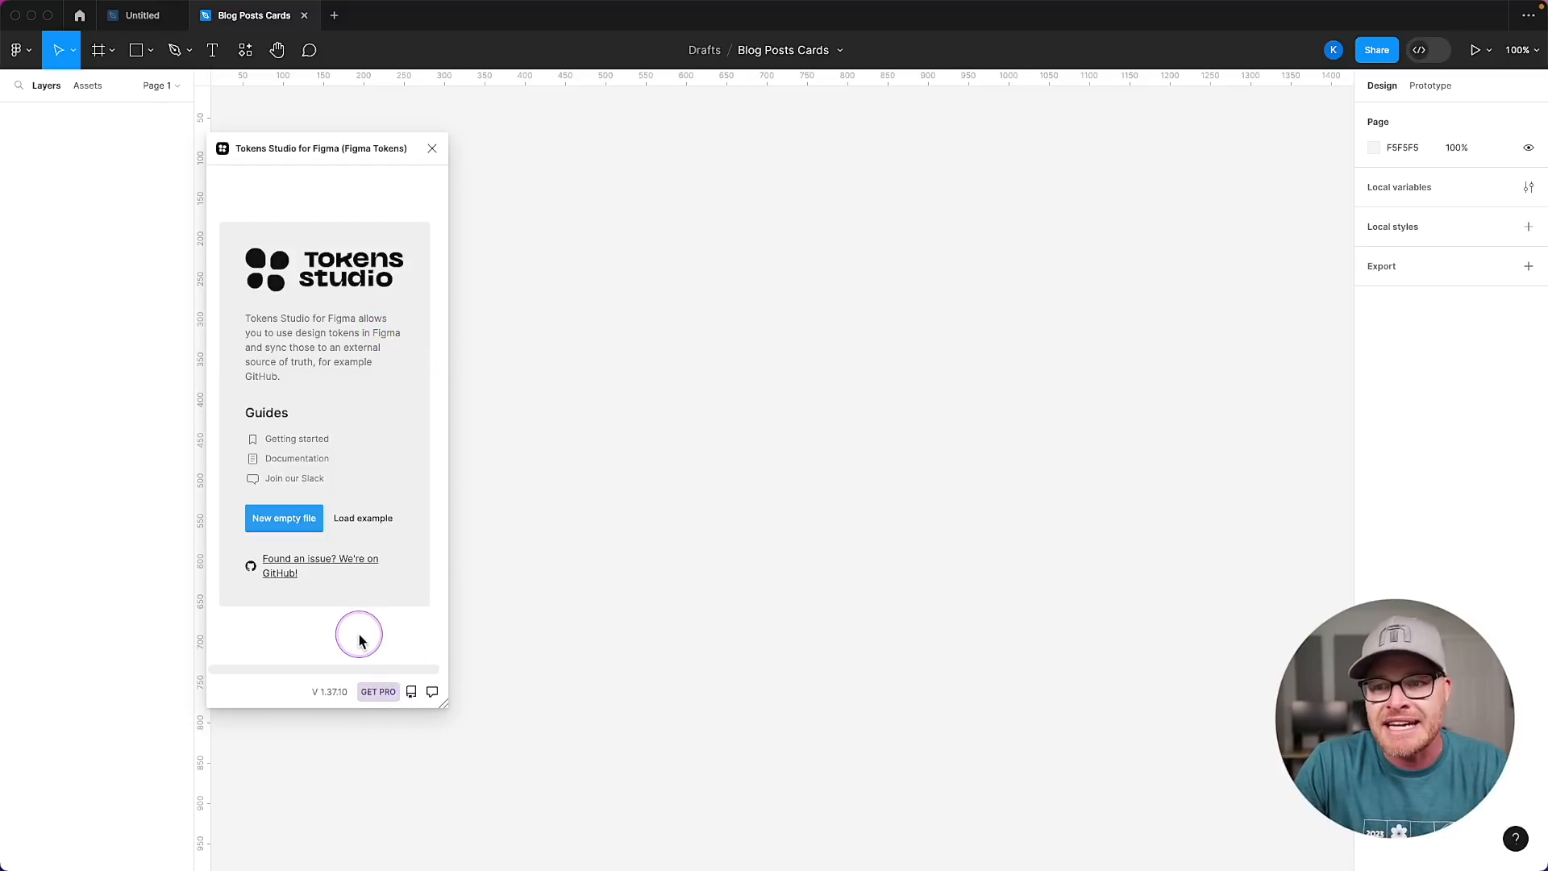
pyautogui.click(303, 528)
# Import "ACSS tokens v. 1.0.0.json" from the Downloads folder into Tokens Studio and close the plugin.
pyautogui.click(244, 651)
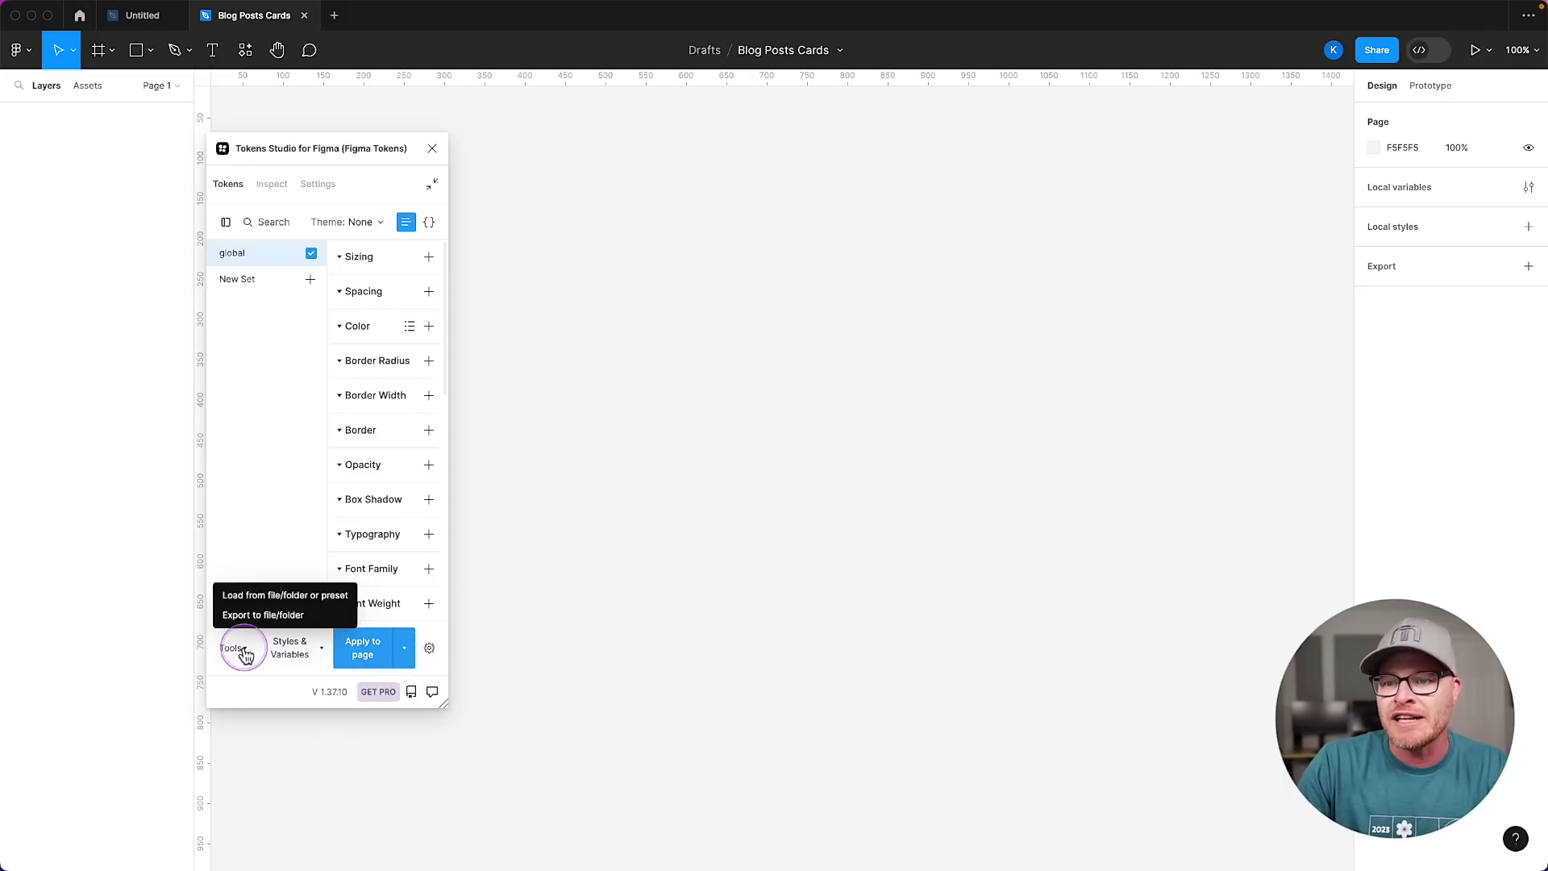
pyautogui.click(261, 596)
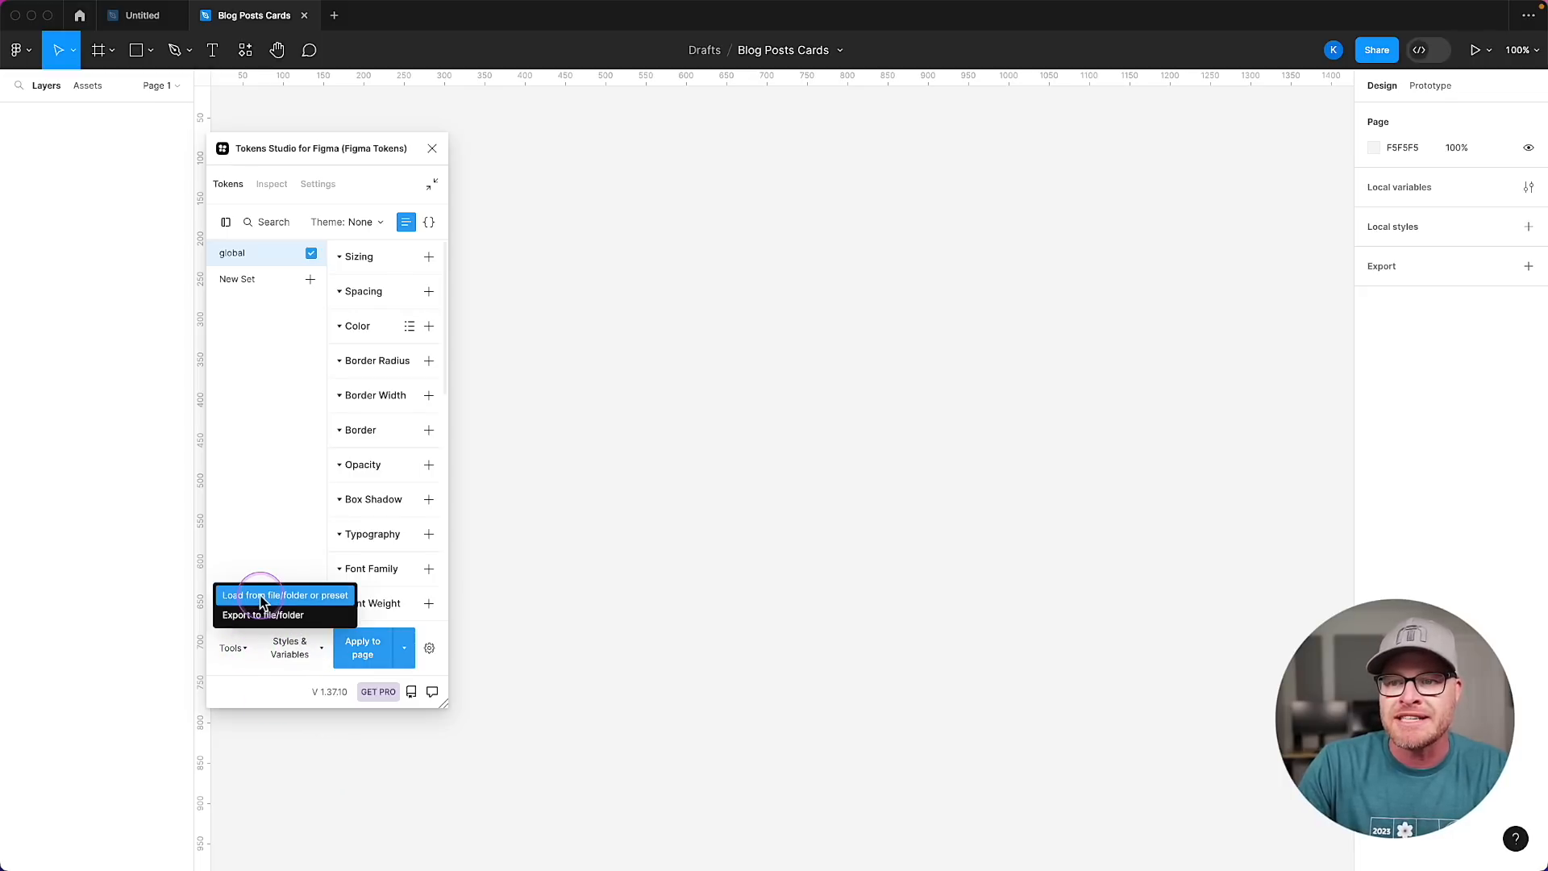
pyautogui.click(260, 597)
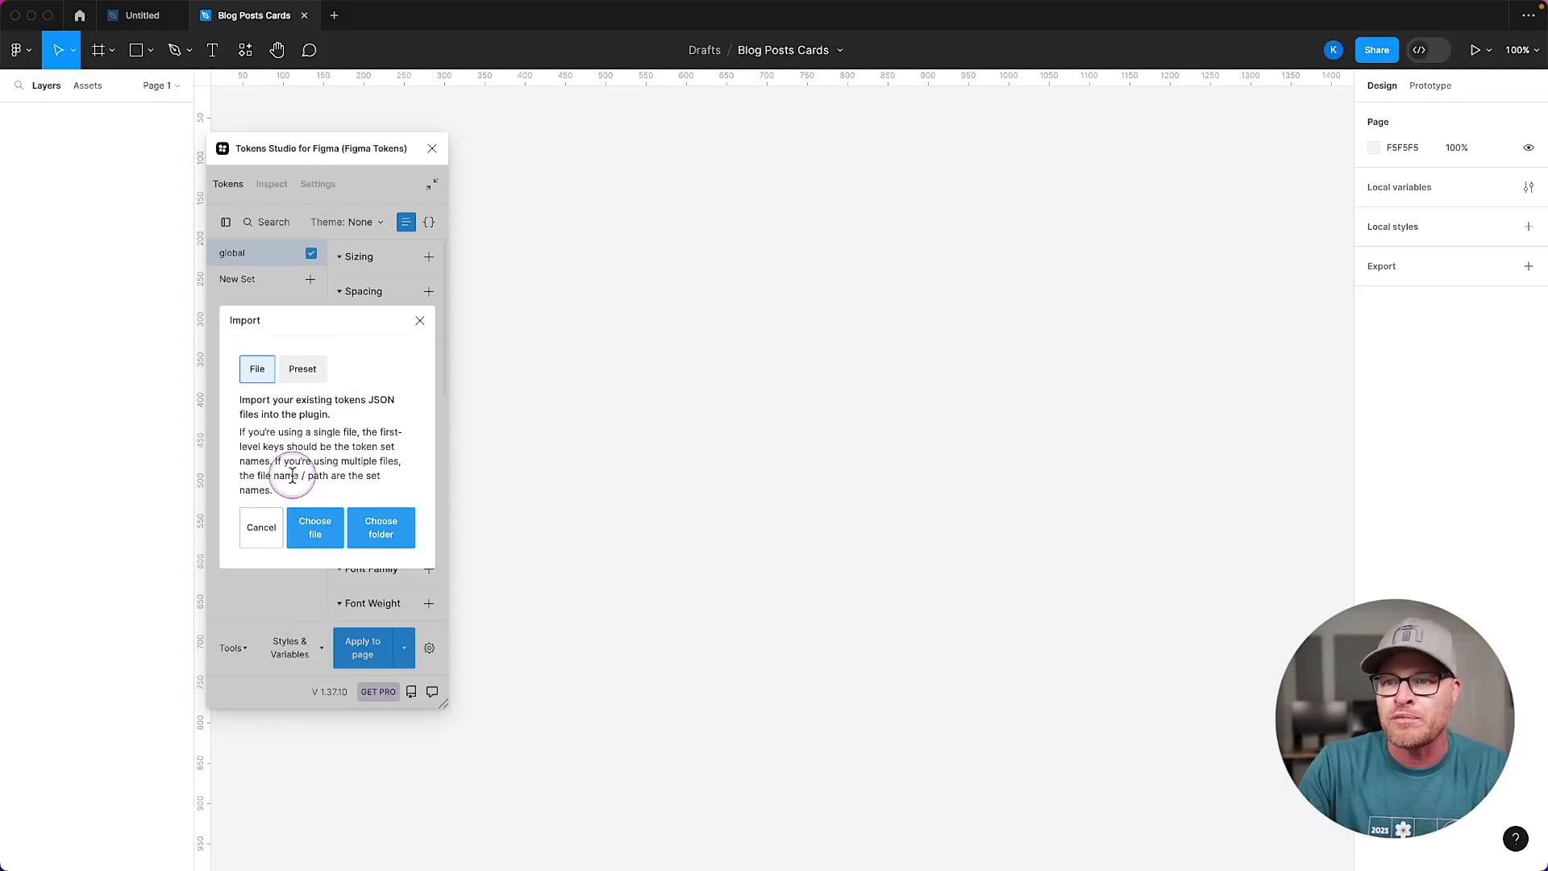
pyautogui.click(314, 534)
pyautogui.scroll(-5, 581, 511)
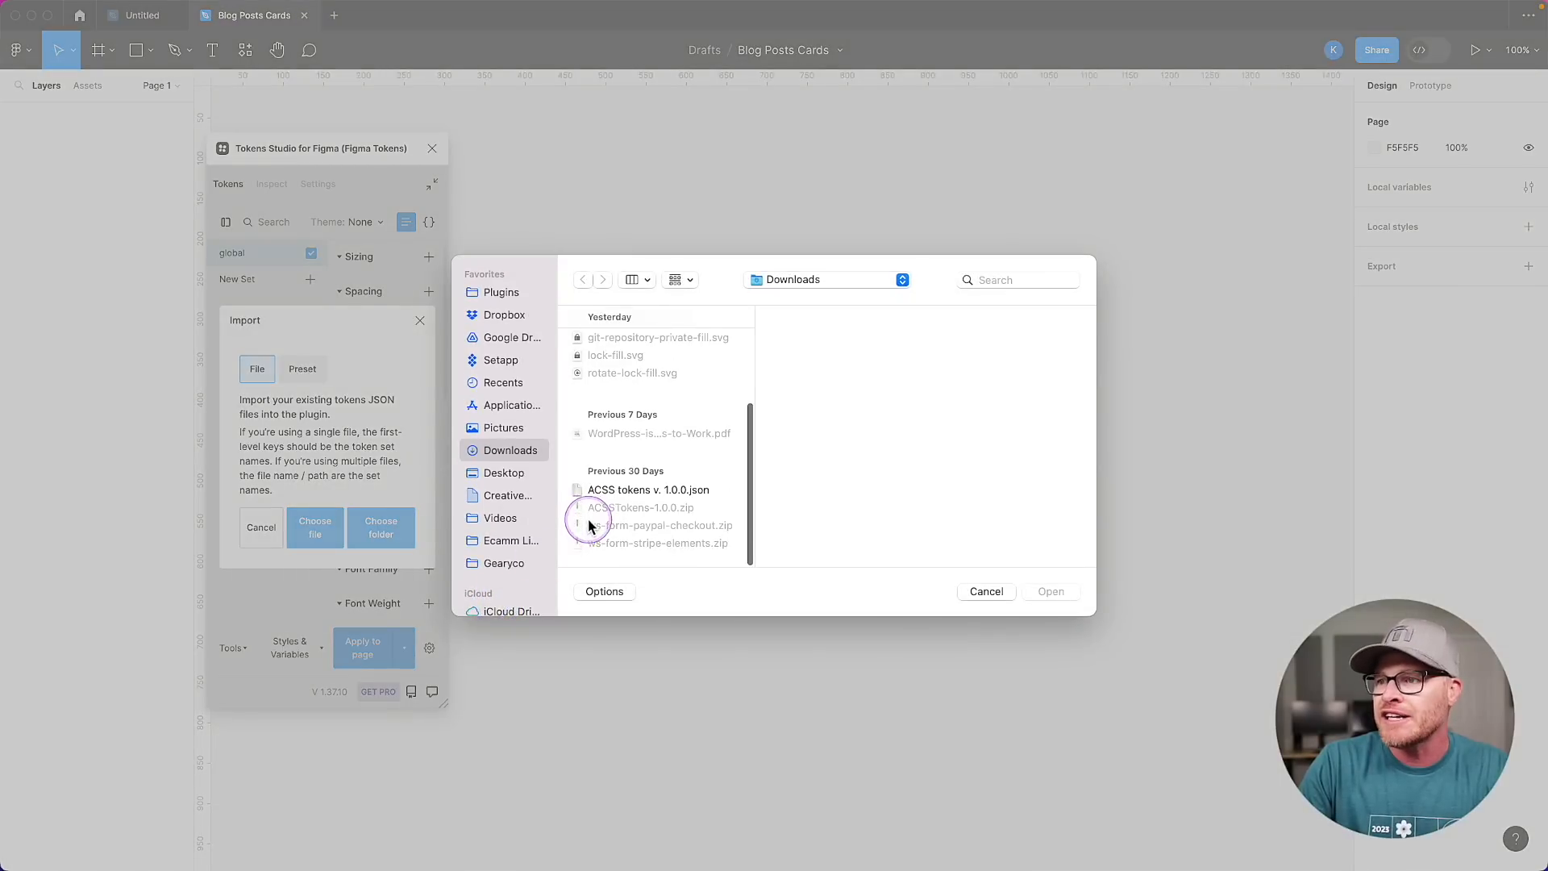
pyautogui.click(661, 497)
pyautogui.click(1050, 591)
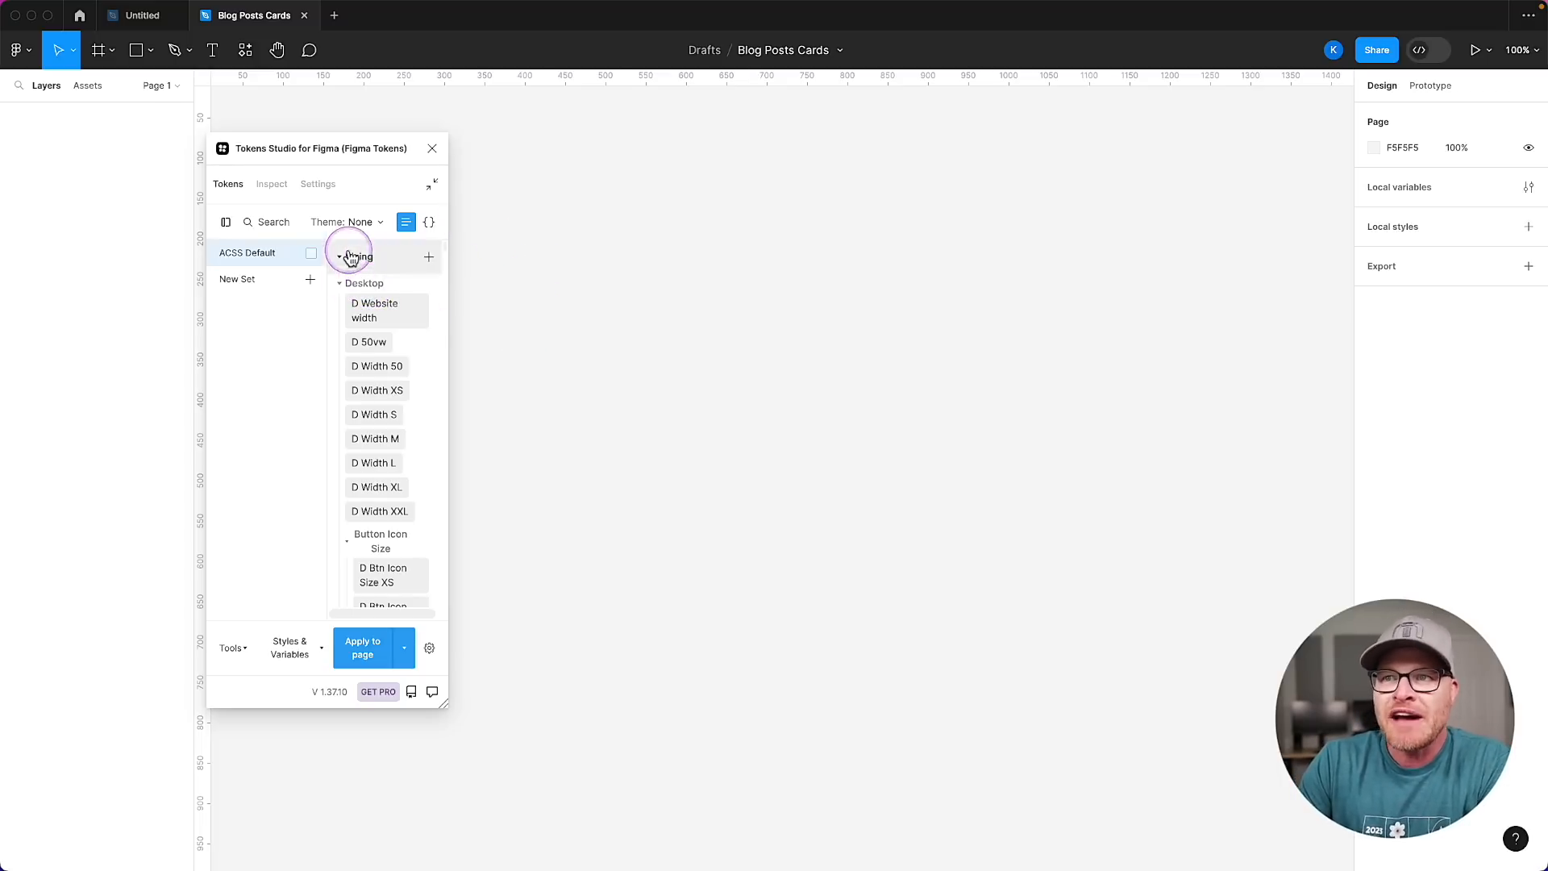
pyautogui.click(432, 148)
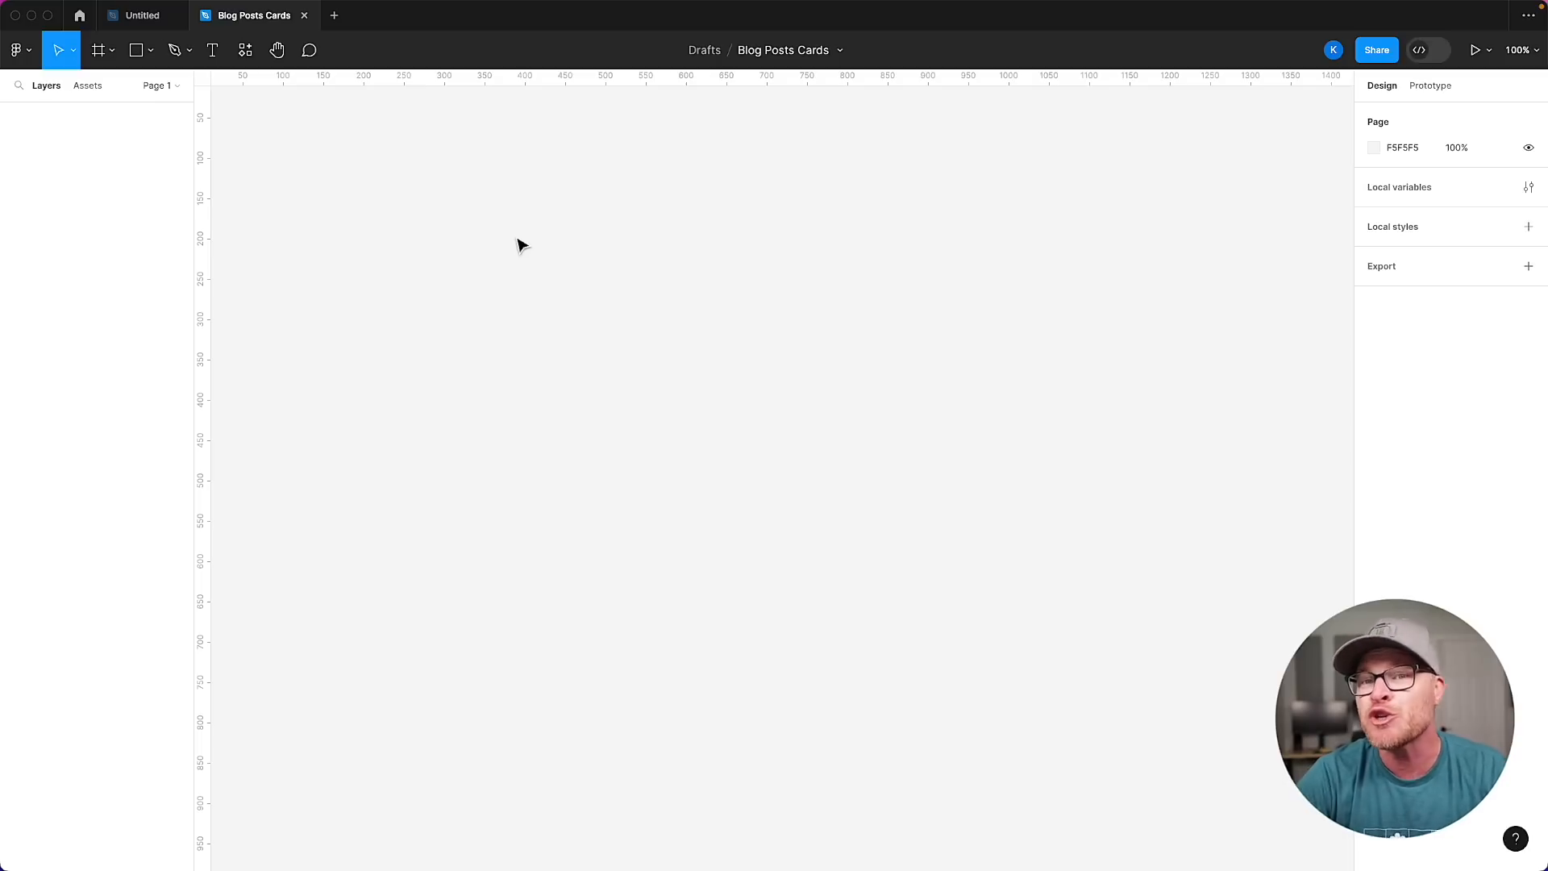
# Add a text layer reading "Blog post heading" to the empty canvas.
pyautogui.hscroll(-1, 537, 369)
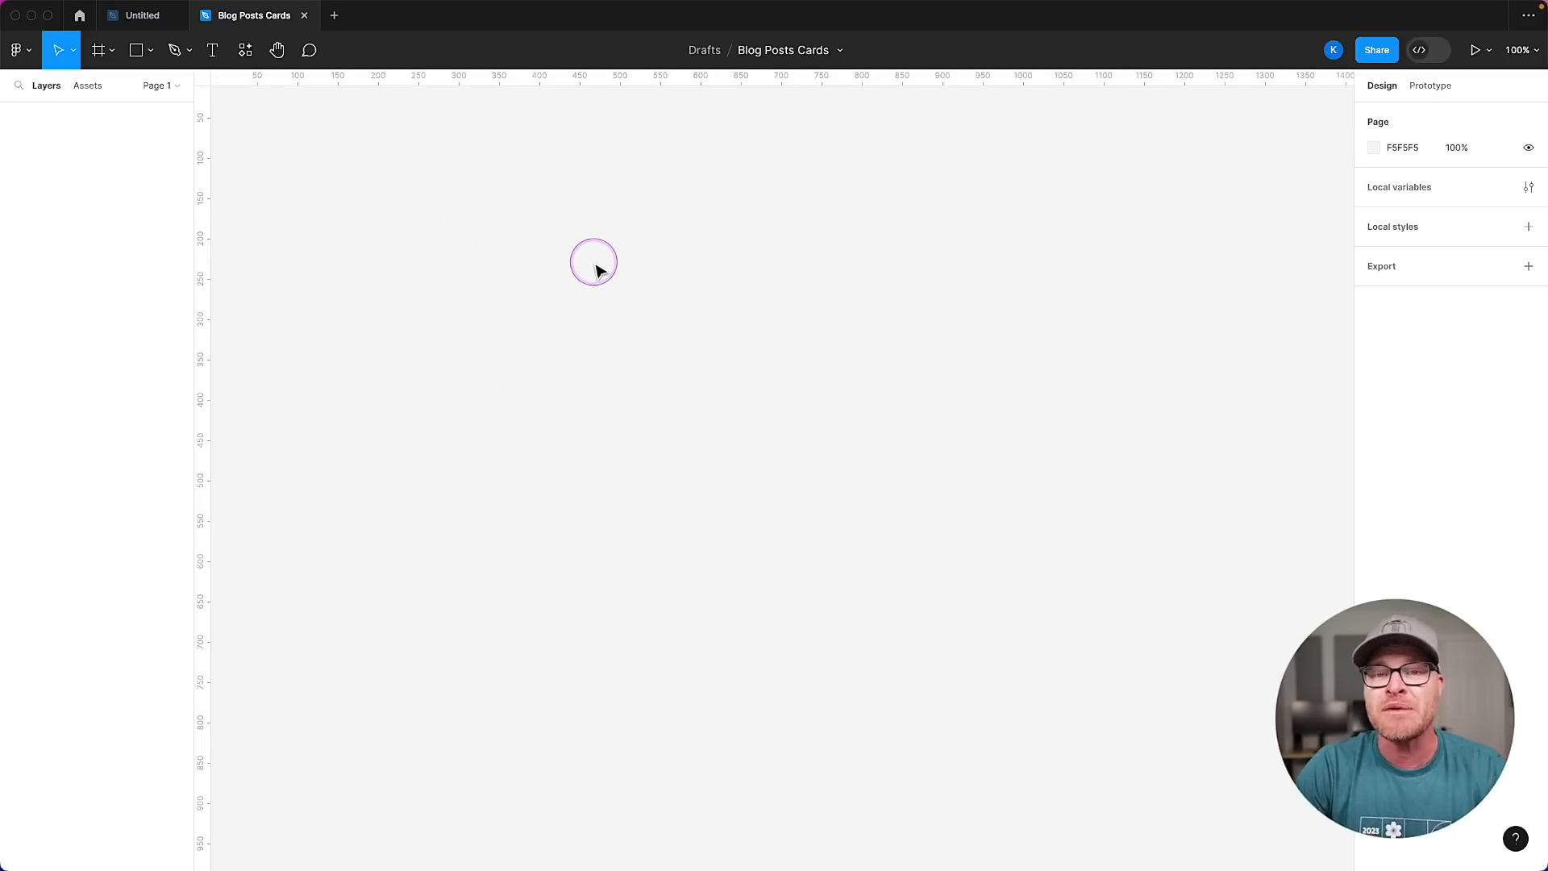
pyautogui.press('t')
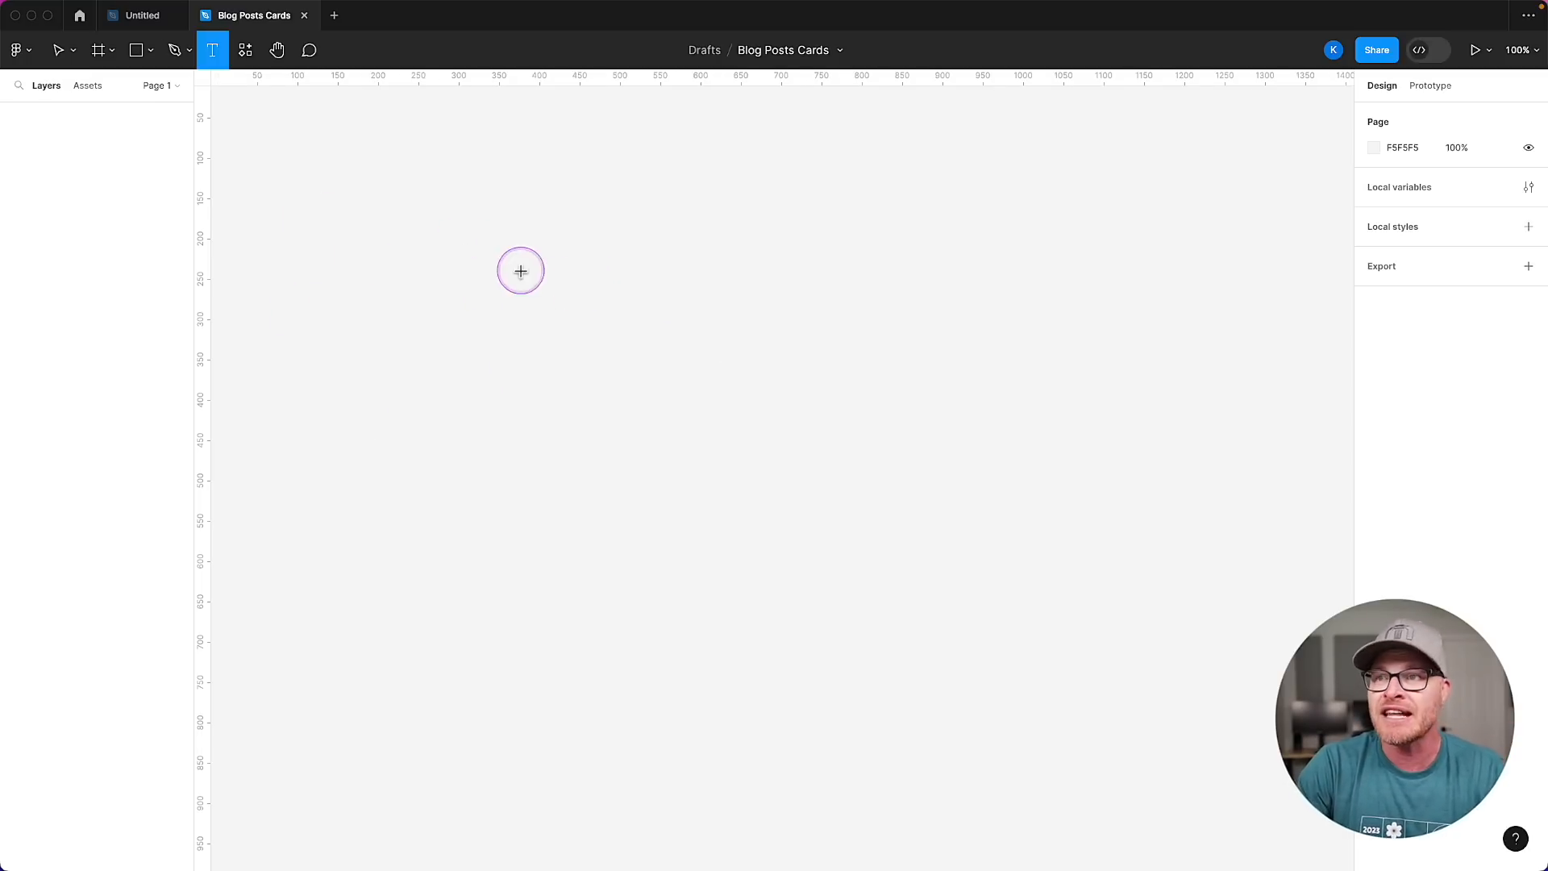
pyautogui.click(524, 281)
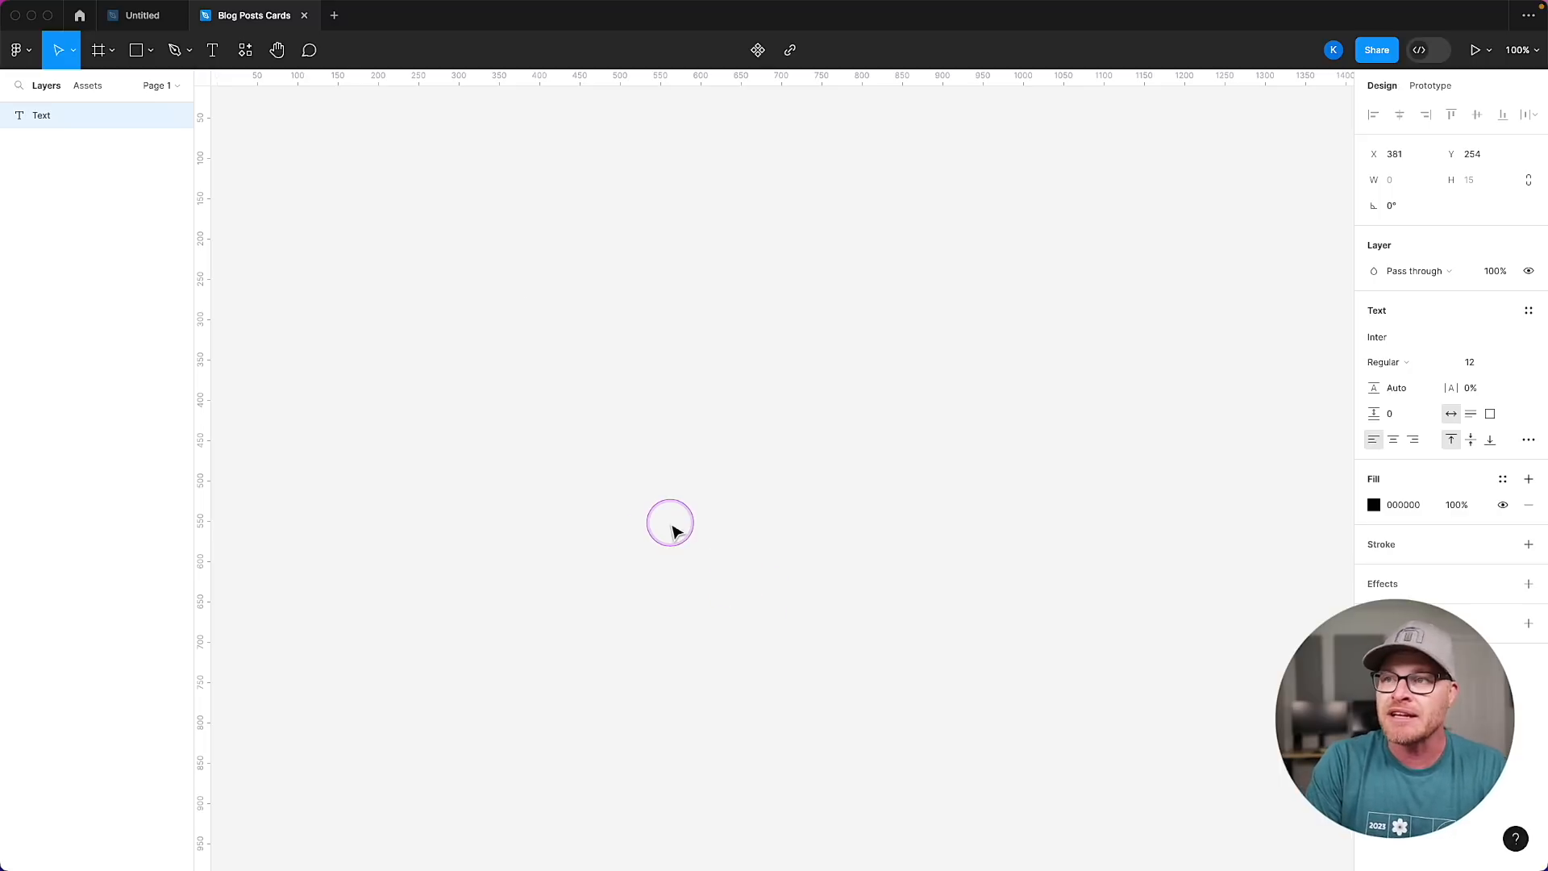
pyautogui.write('Blog post heading')
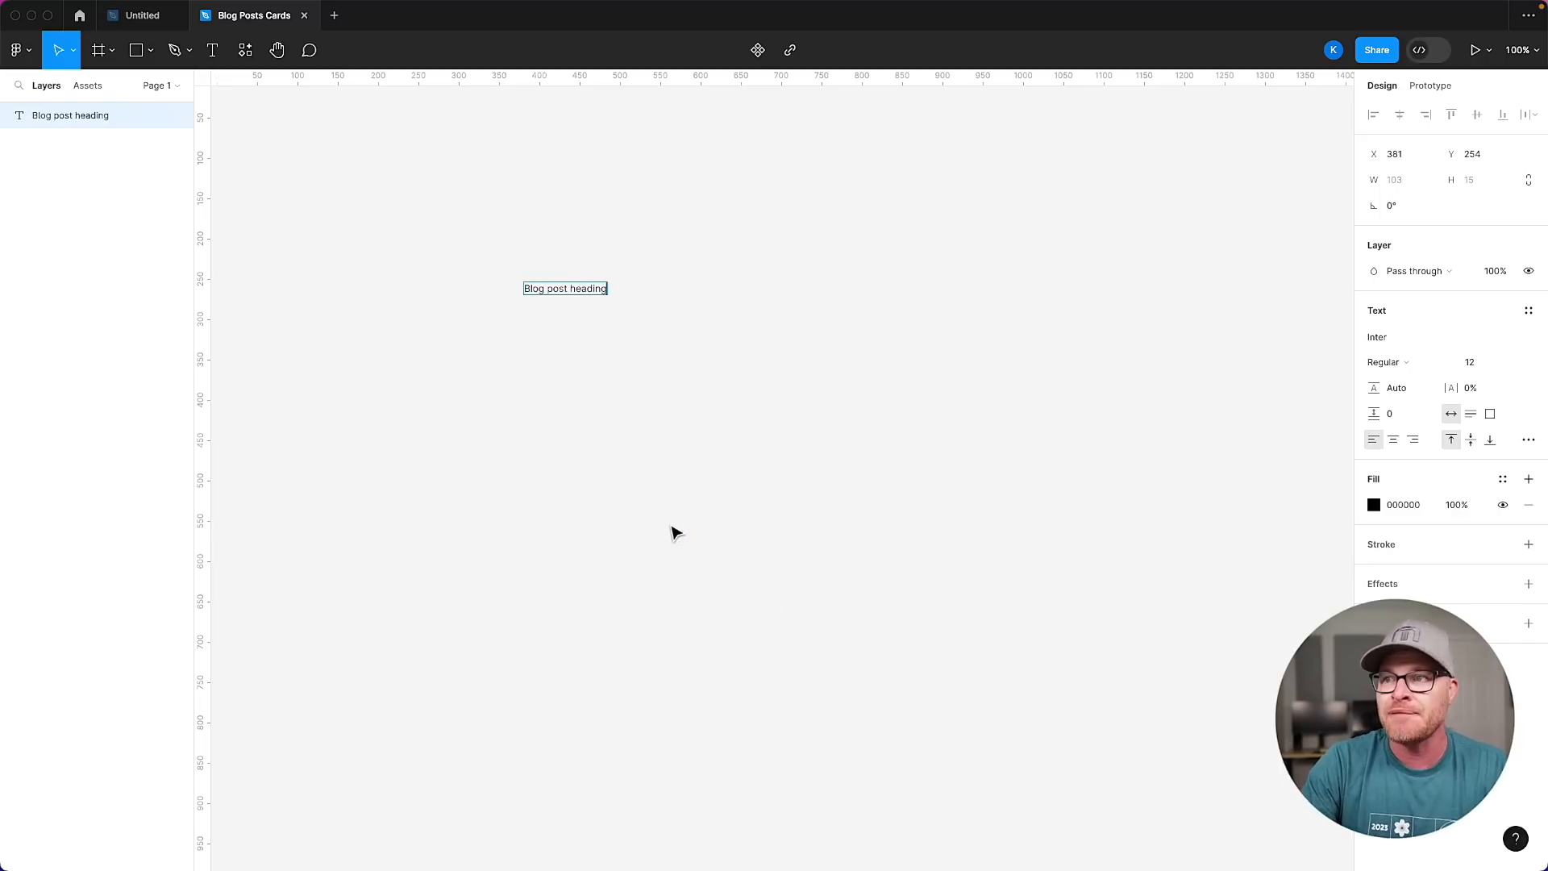
pyautogui.press('Escape')
# Move the "Blog post heading" text around the canvas, leaving it at about X 300, Y 250.
pyautogui.moveTo(518, 280); pyautogui.dragTo(600, 219)
pyautogui.click(581, 321)
pyautogui.click(614, 343)
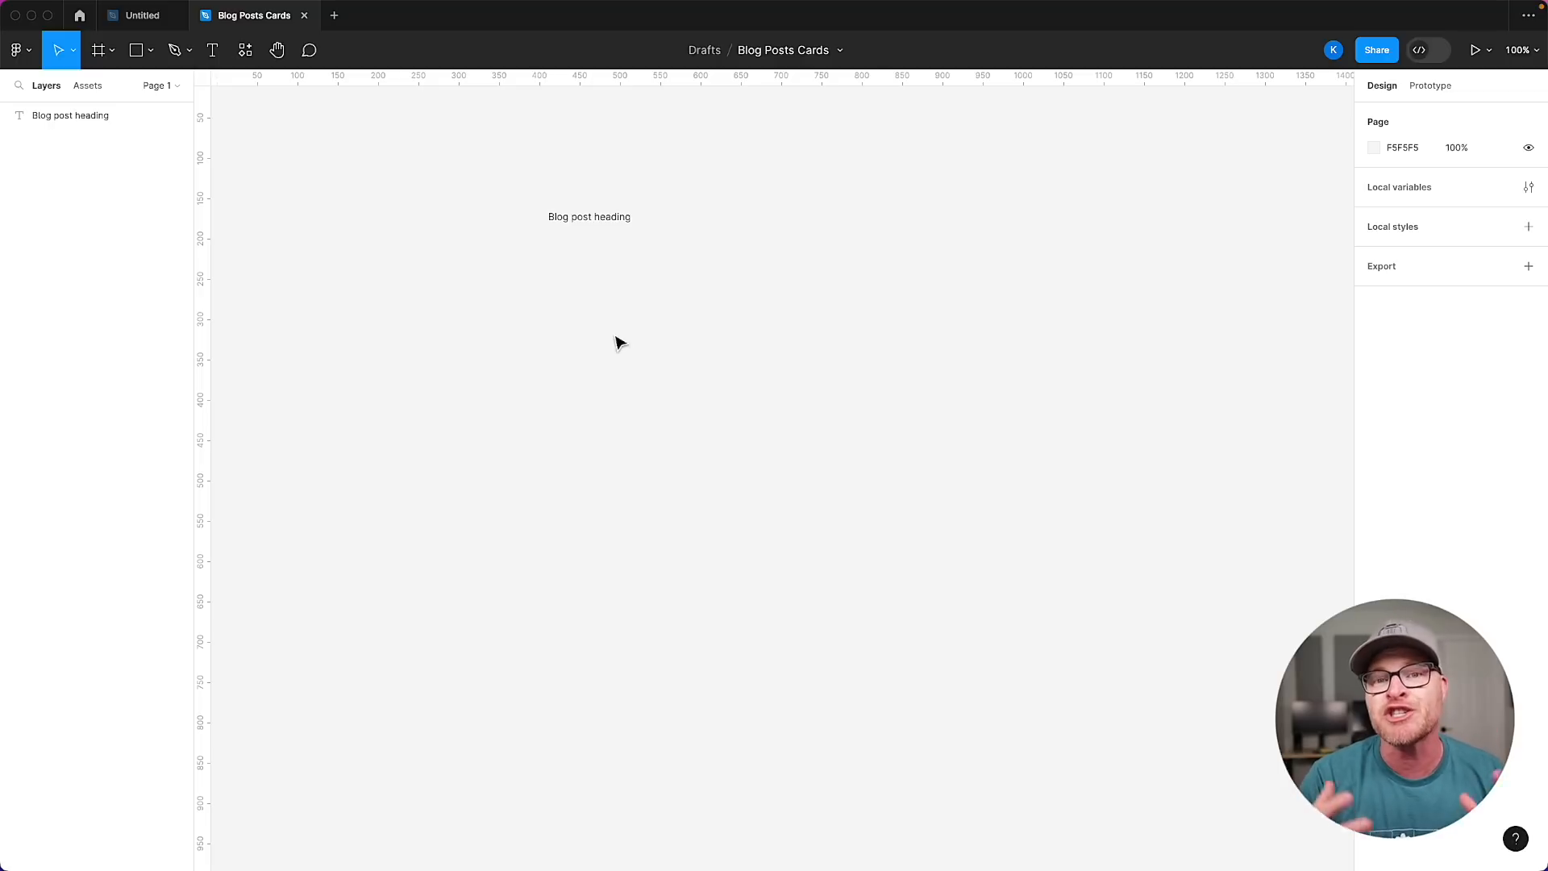
pyautogui.moveTo(609, 224); pyautogui.dragTo(520, 296)
pyautogui.click(533, 443)
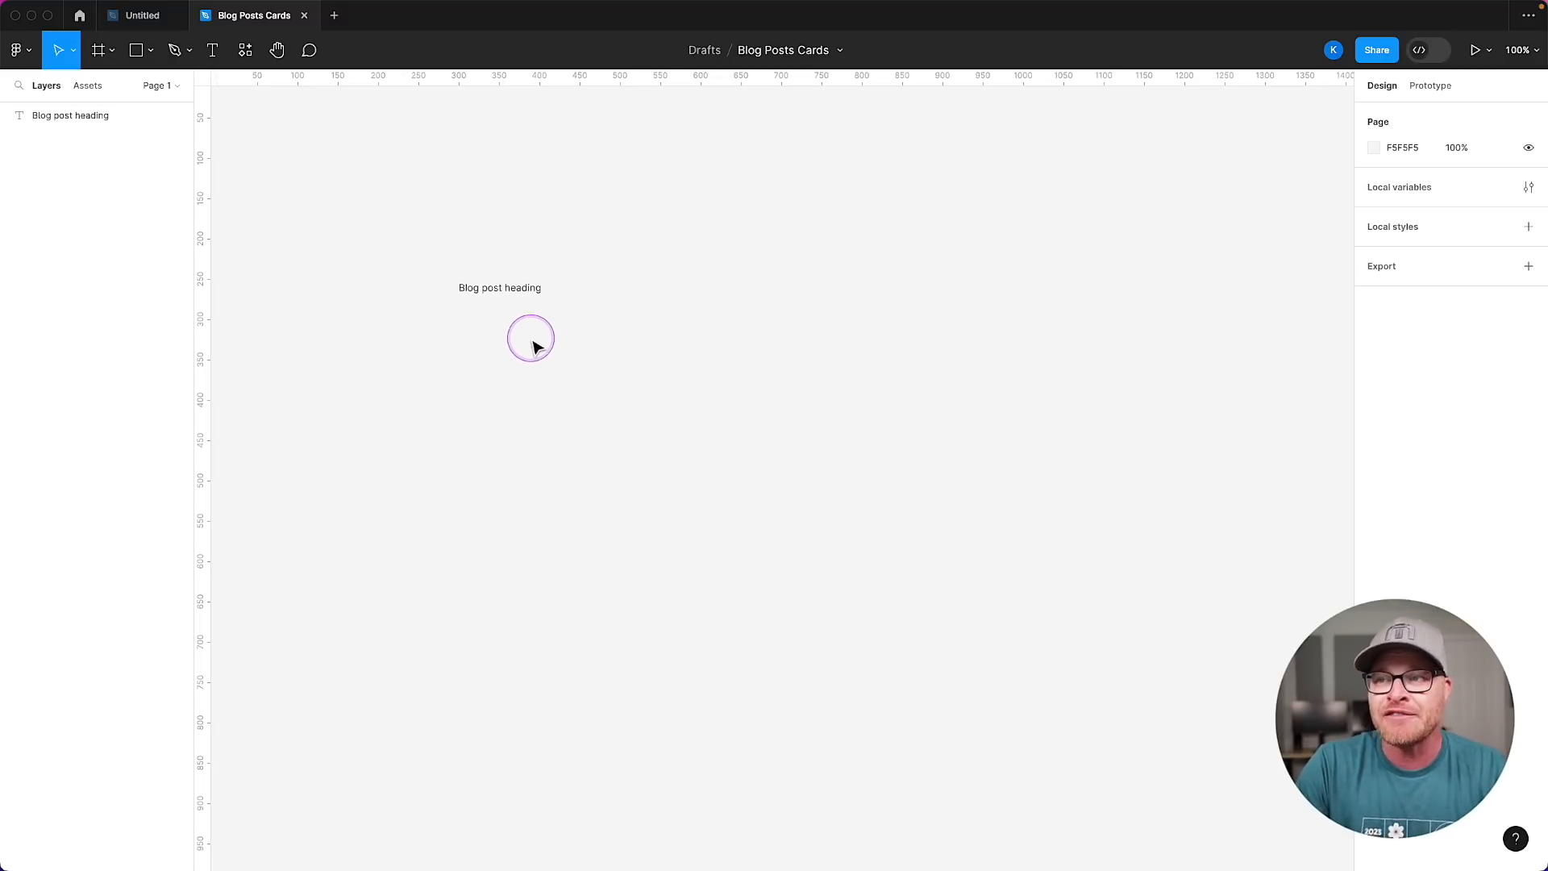
pyautogui.press('t')
pyautogui.click(487, 328)
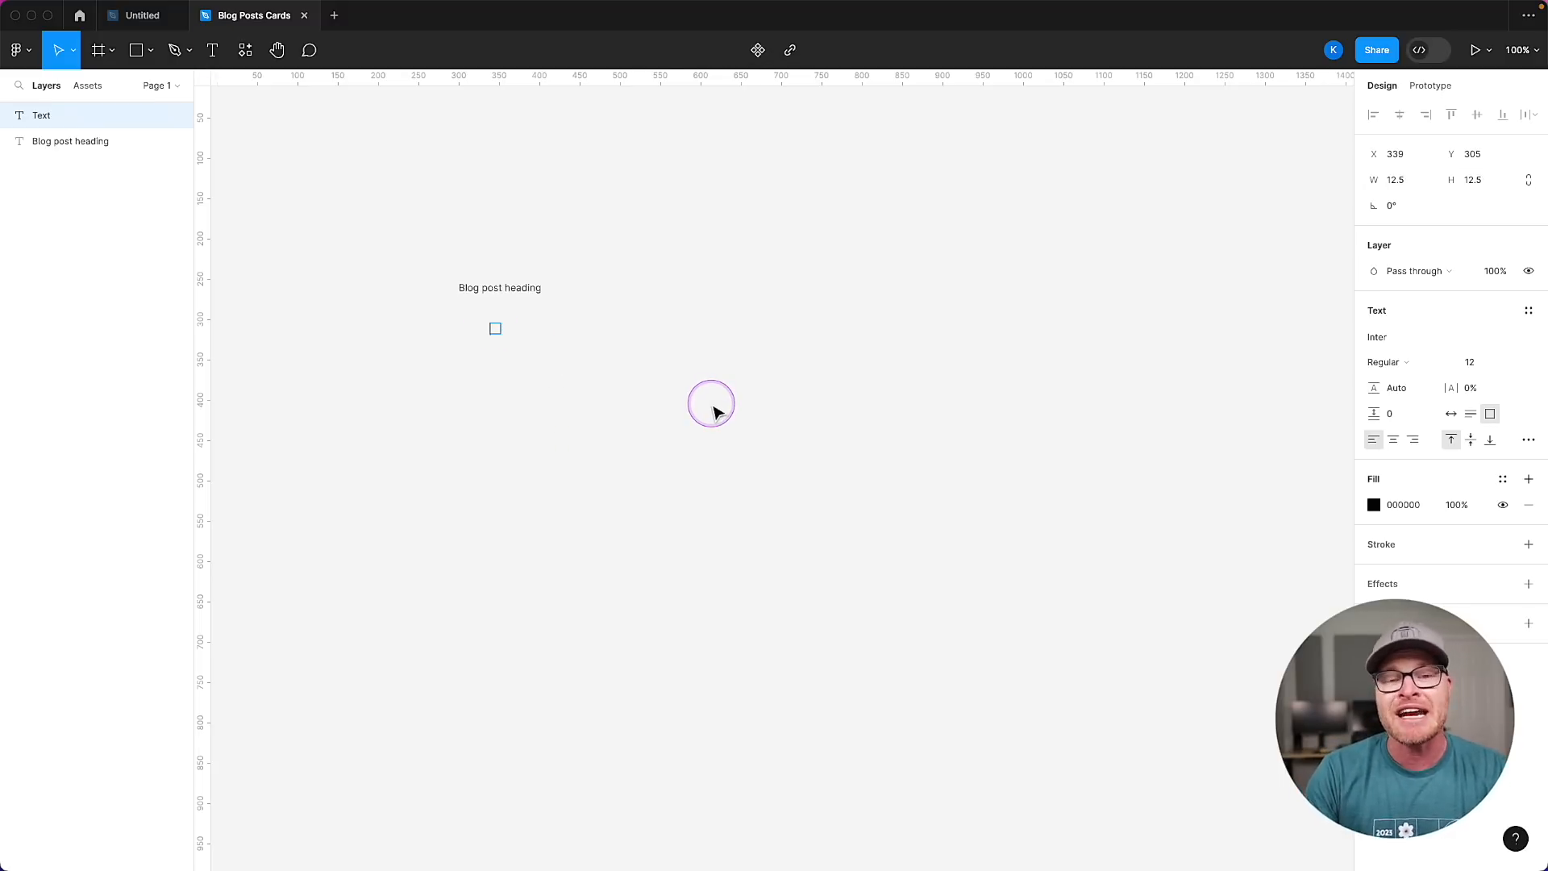
pyautogui.write('asdfasdf')
pyautogui.press('Escape')
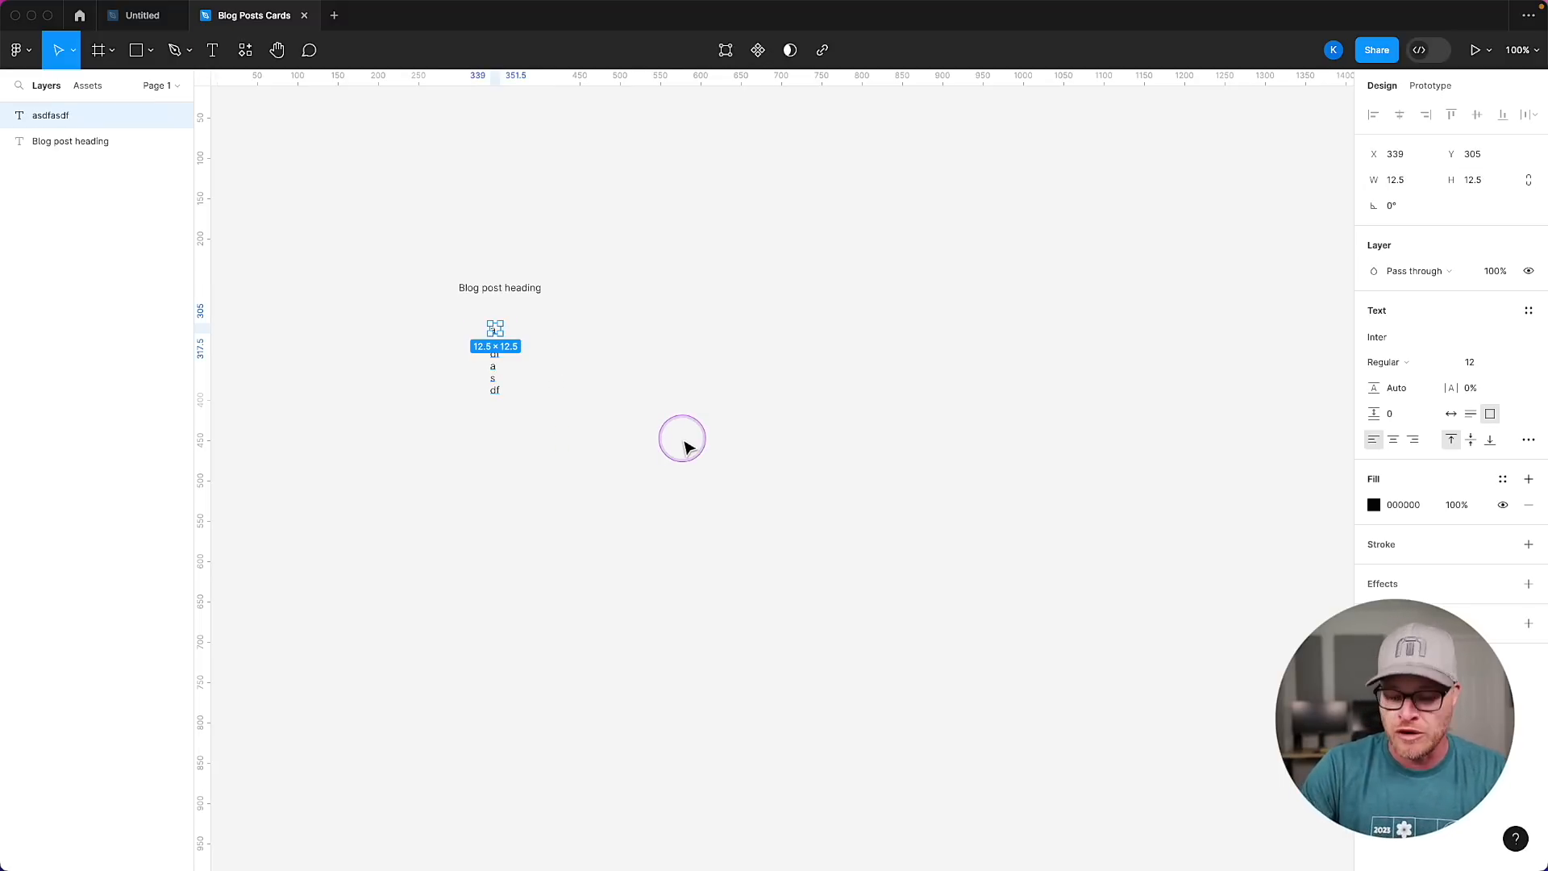
pyautogui.press('BackSpace')
# Add a text layer reading "This is the description of the blog post." and place it directly under the heading, aligned with its left edge.
pyautogui.press('t')
pyautogui.click(474, 337)
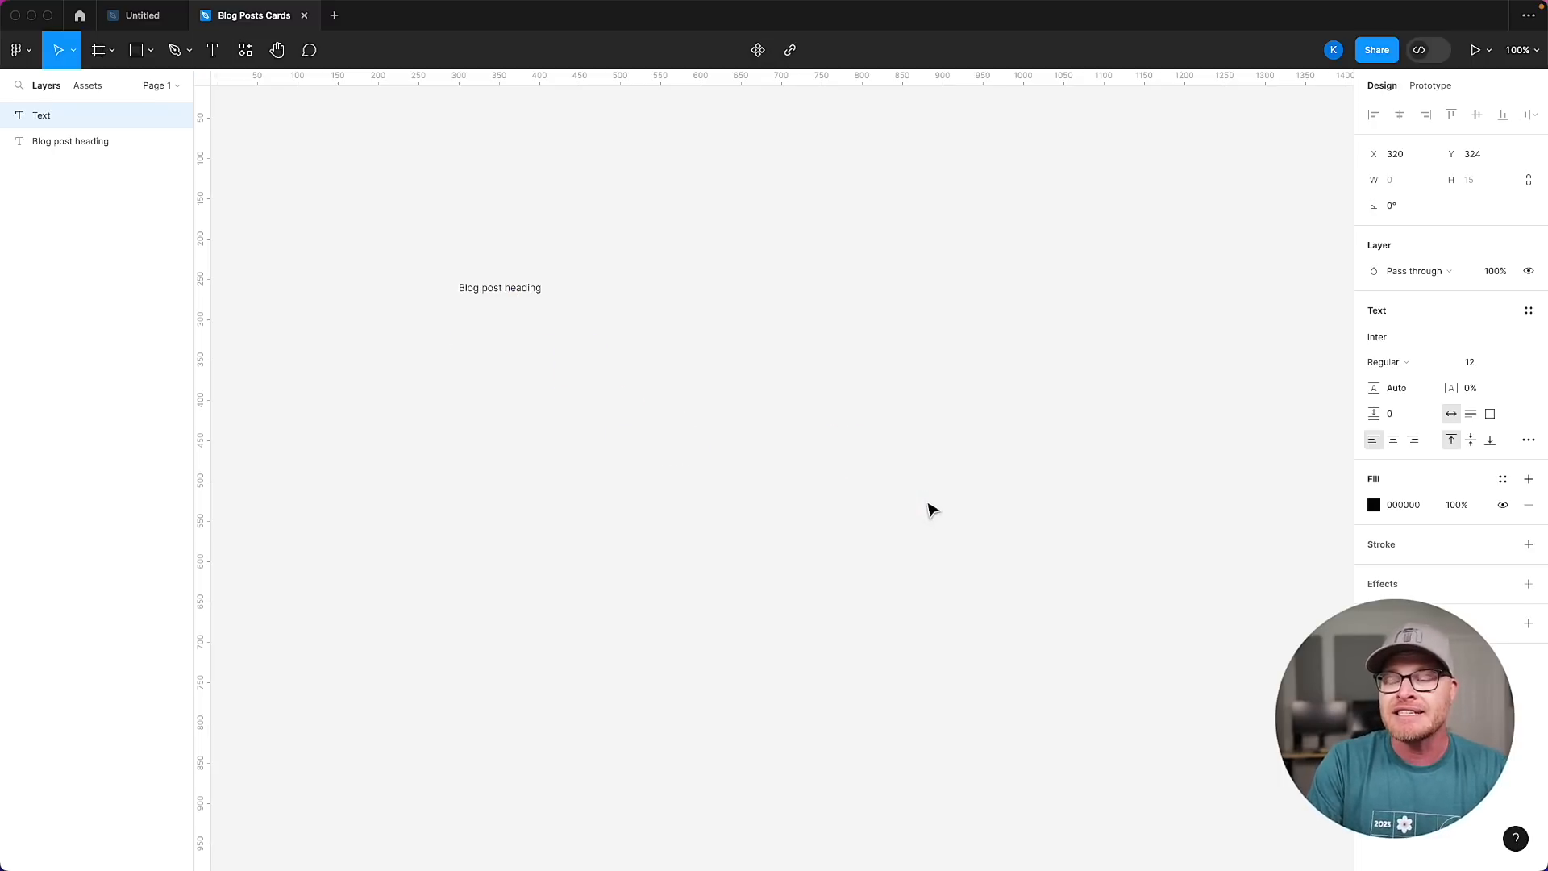
pyautogui.write('This is the descr')
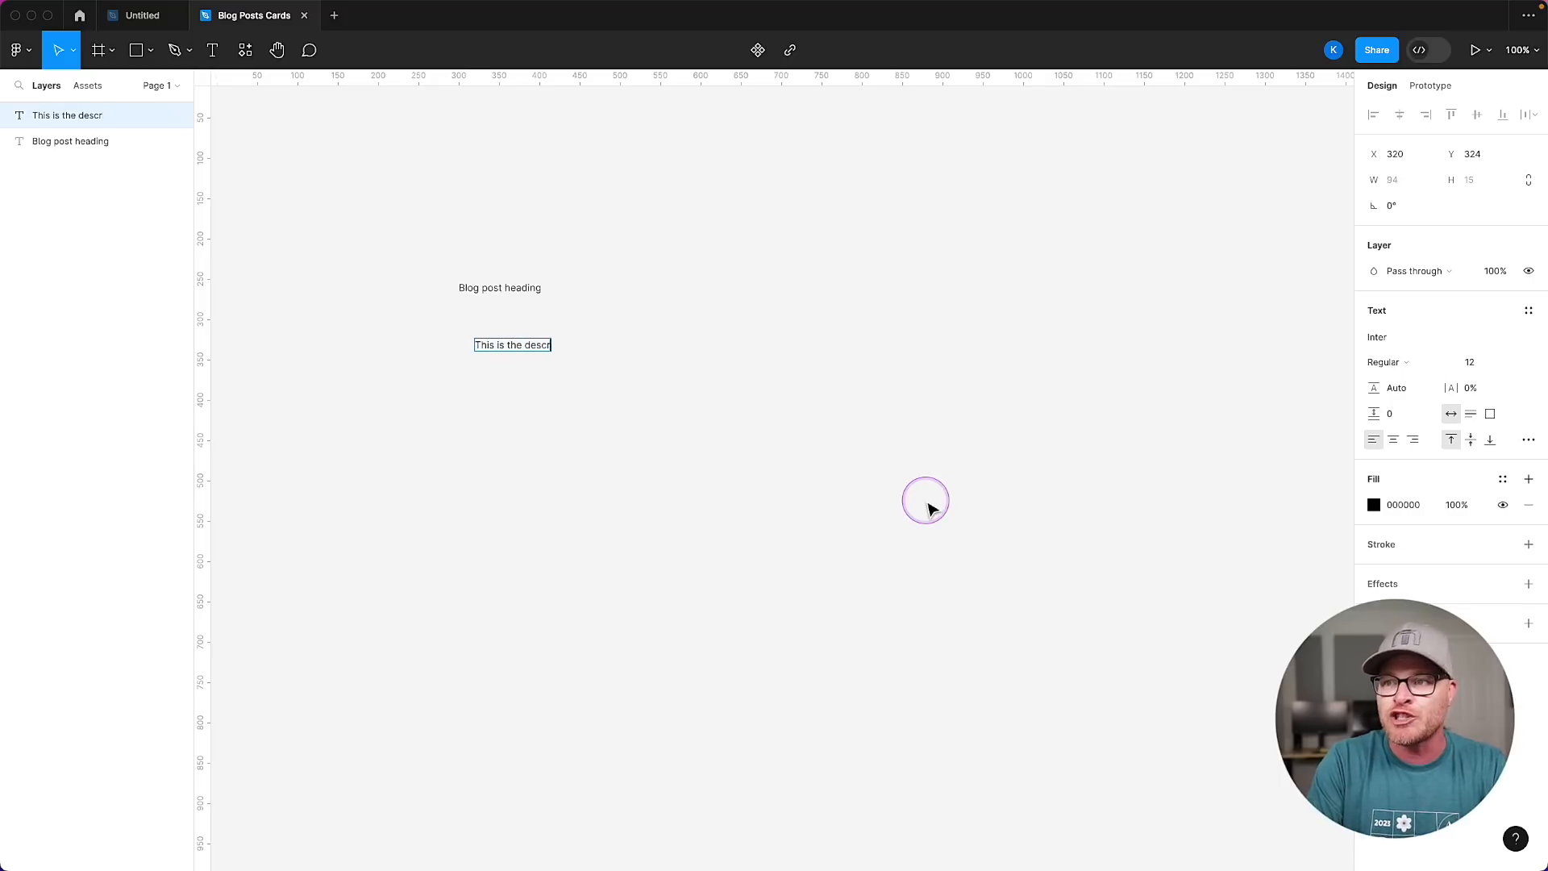
pyautogui.write('iption of the blog post')
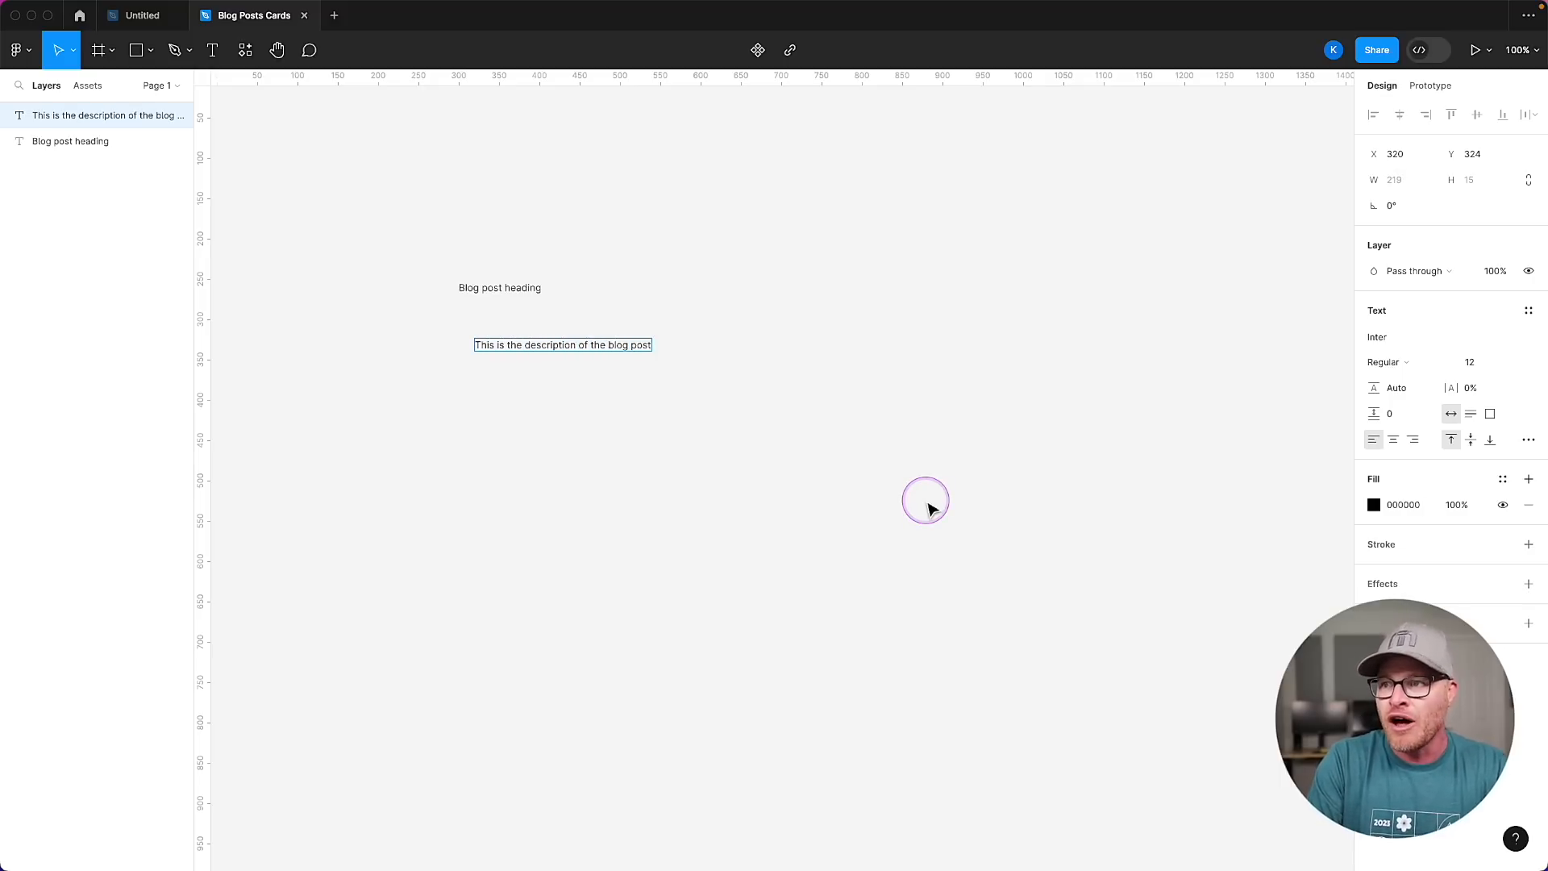
pyautogui.write('.')
pyautogui.press('Escape')
pyautogui.moveTo(511, 346); pyautogui.dragTo(498, 315)
pyautogui.click(510, 393)
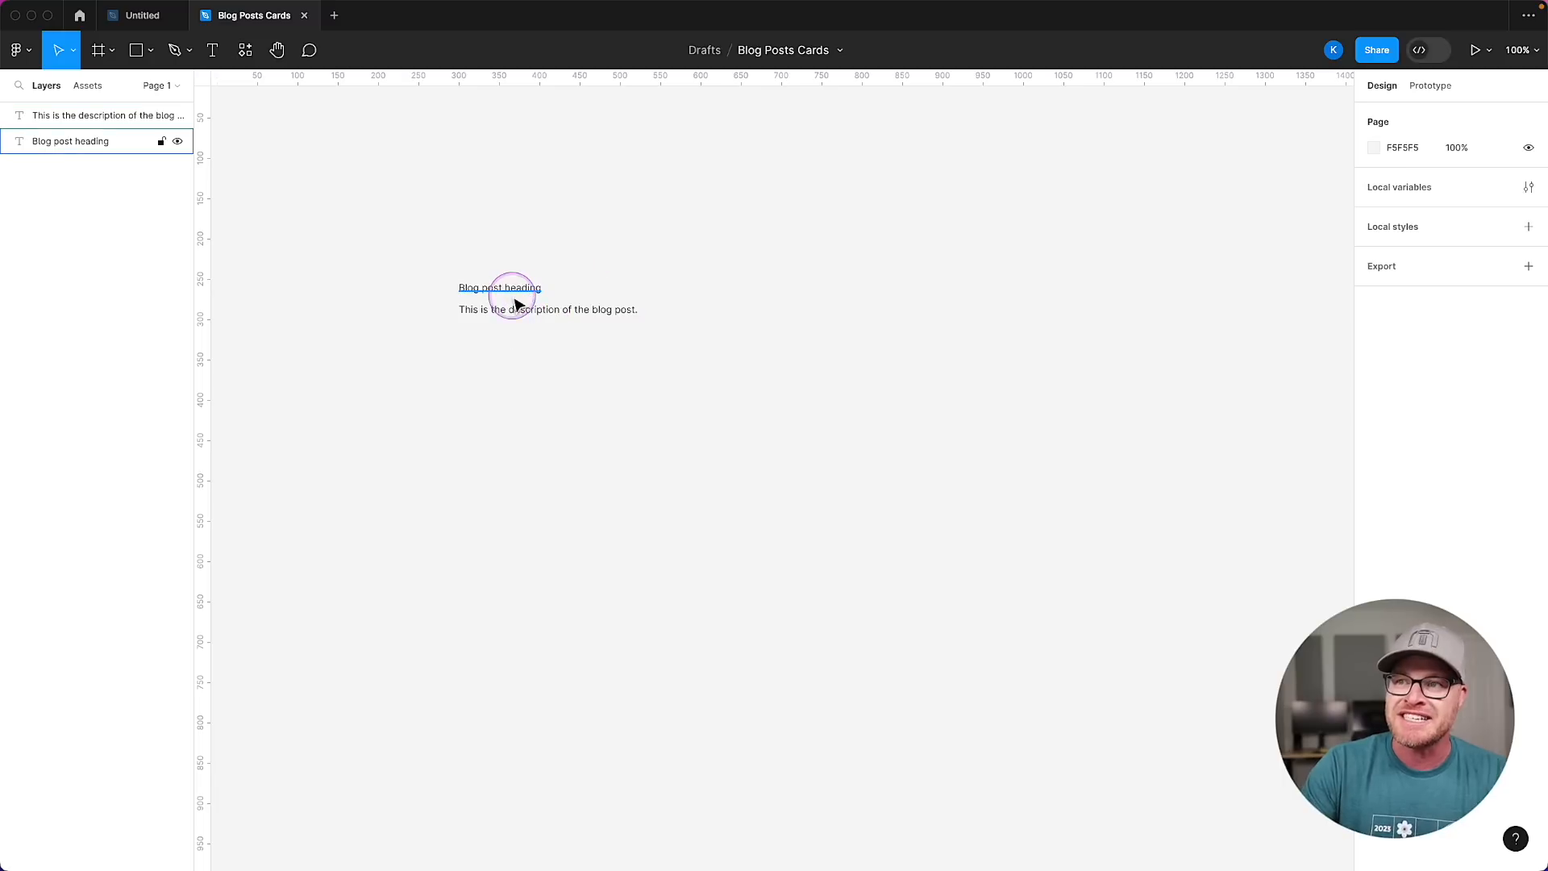
# Move the "Blog post heading" text away from the description to about X 335, Y 179, and undo the move.
pyautogui.click(519, 308)
pyautogui.click(538, 379)
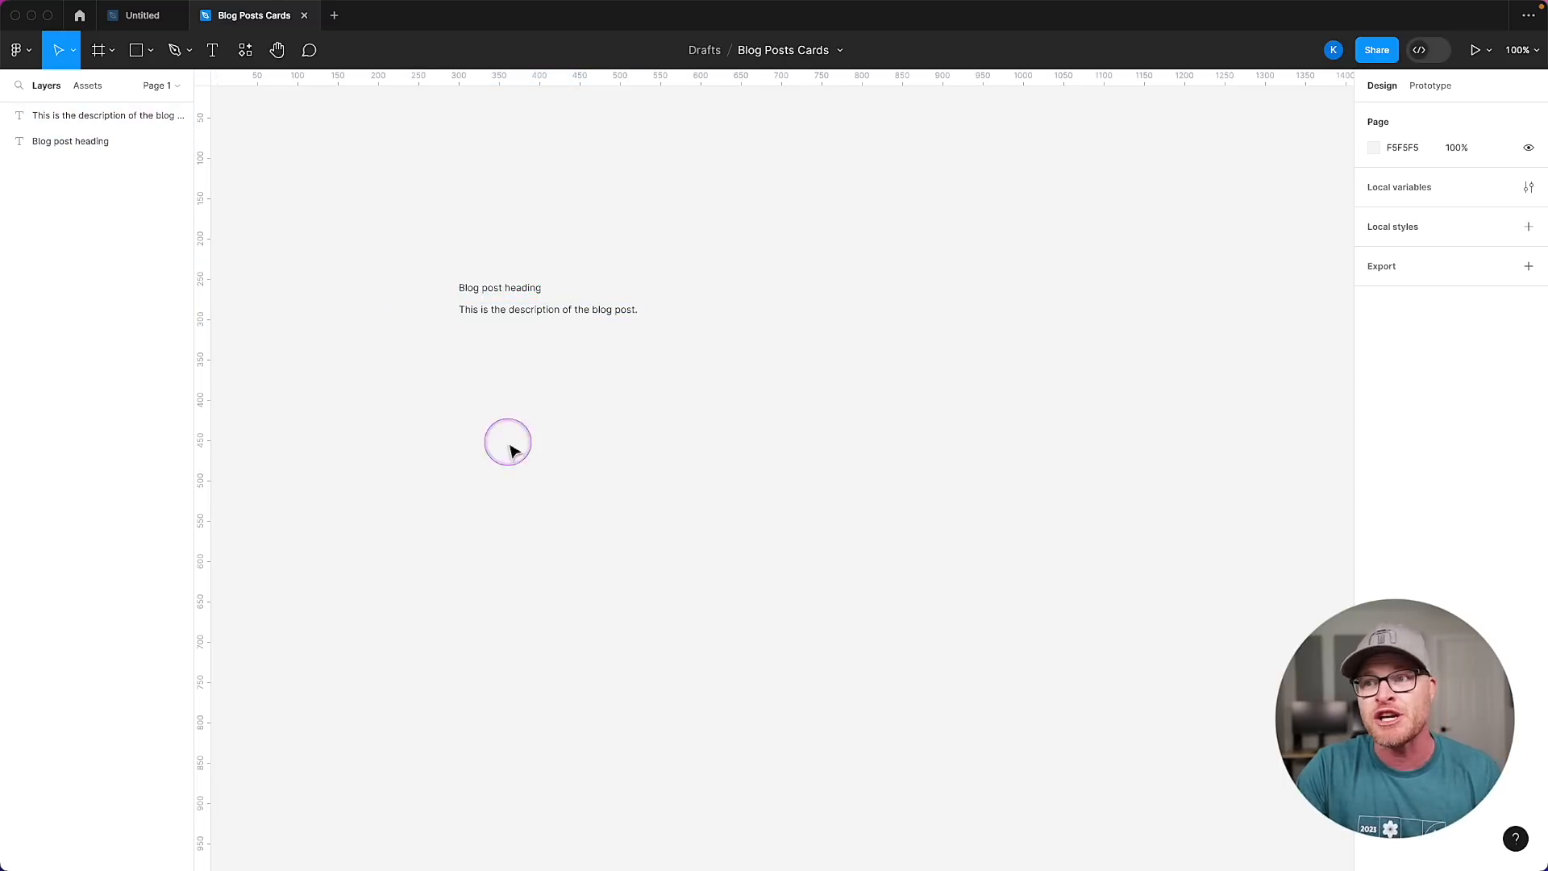
pyautogui.click(524, 291)
pyautogui.click(594, 373)
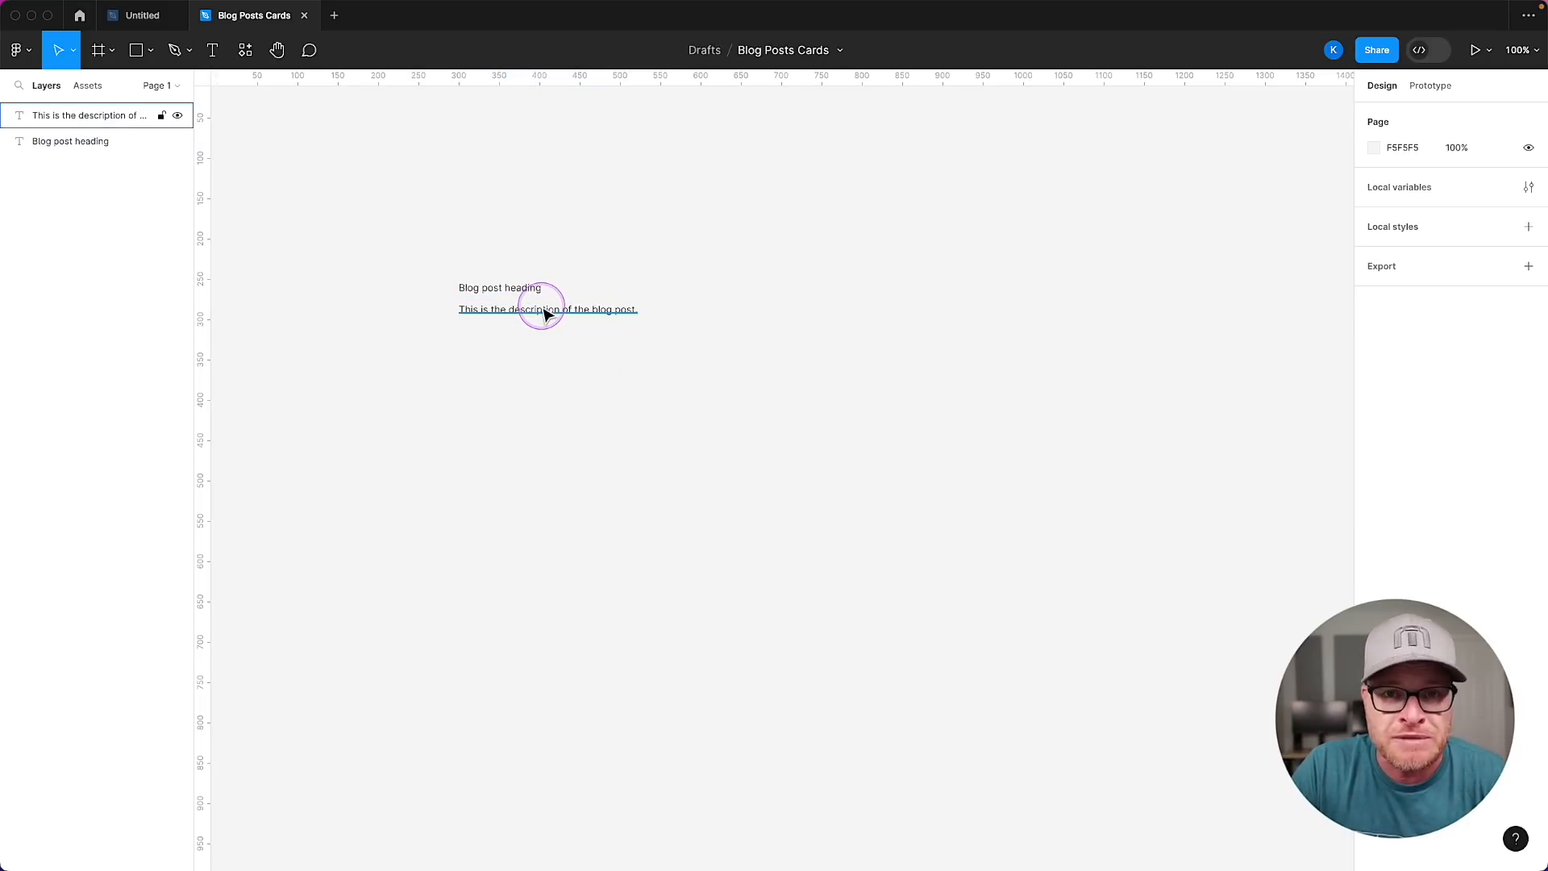
pyautogui.moveTo(526, 290); pyautogui.dragTo(557, 232)
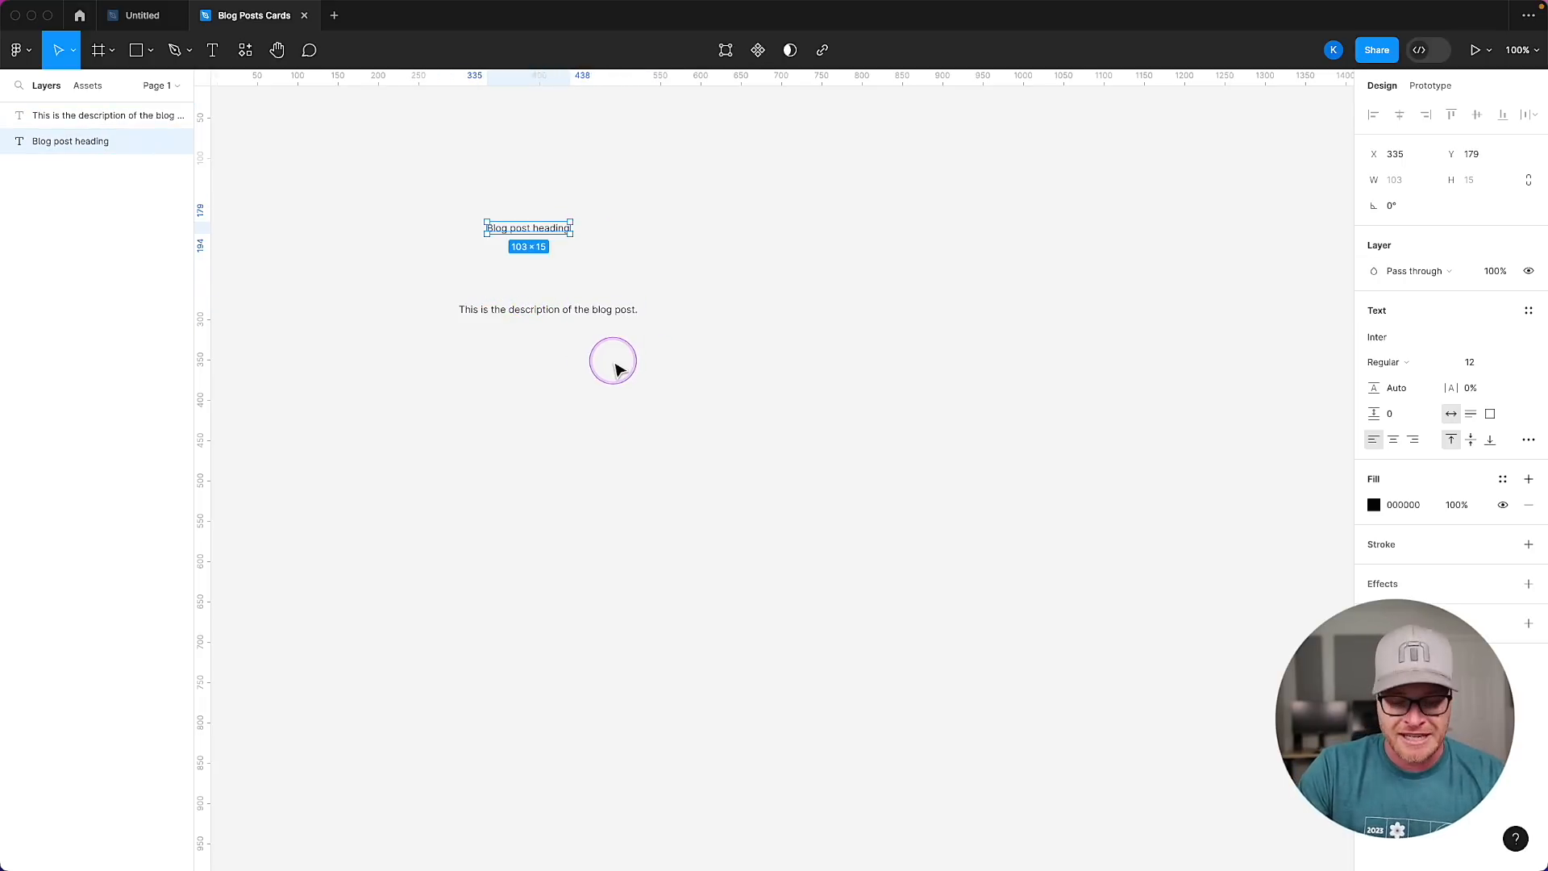
pyautogui.press('super+z')
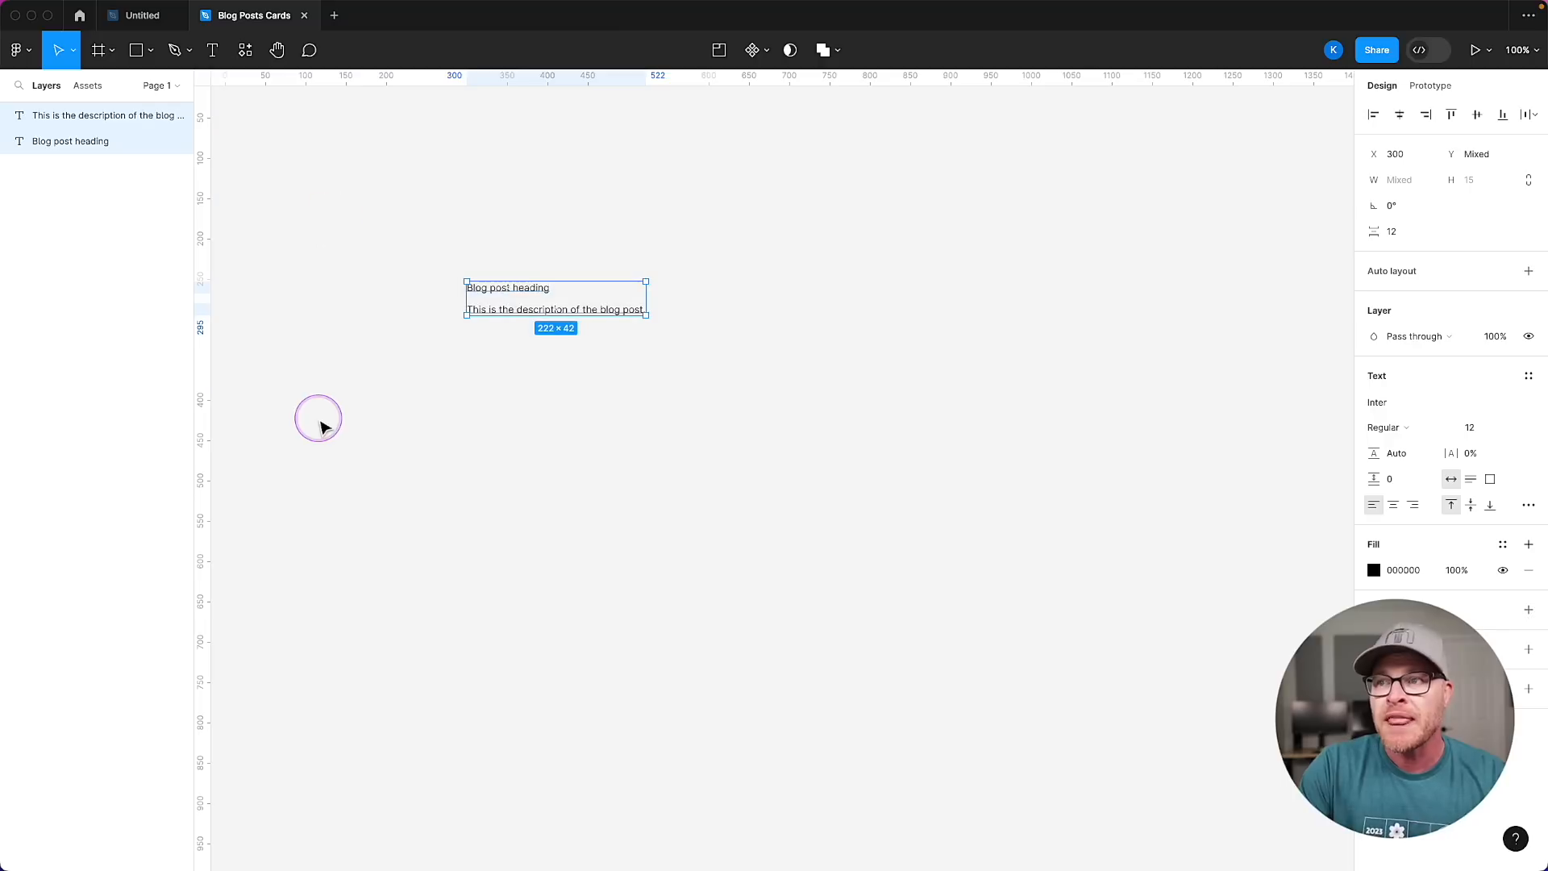
pyautogui.click(337, 216)
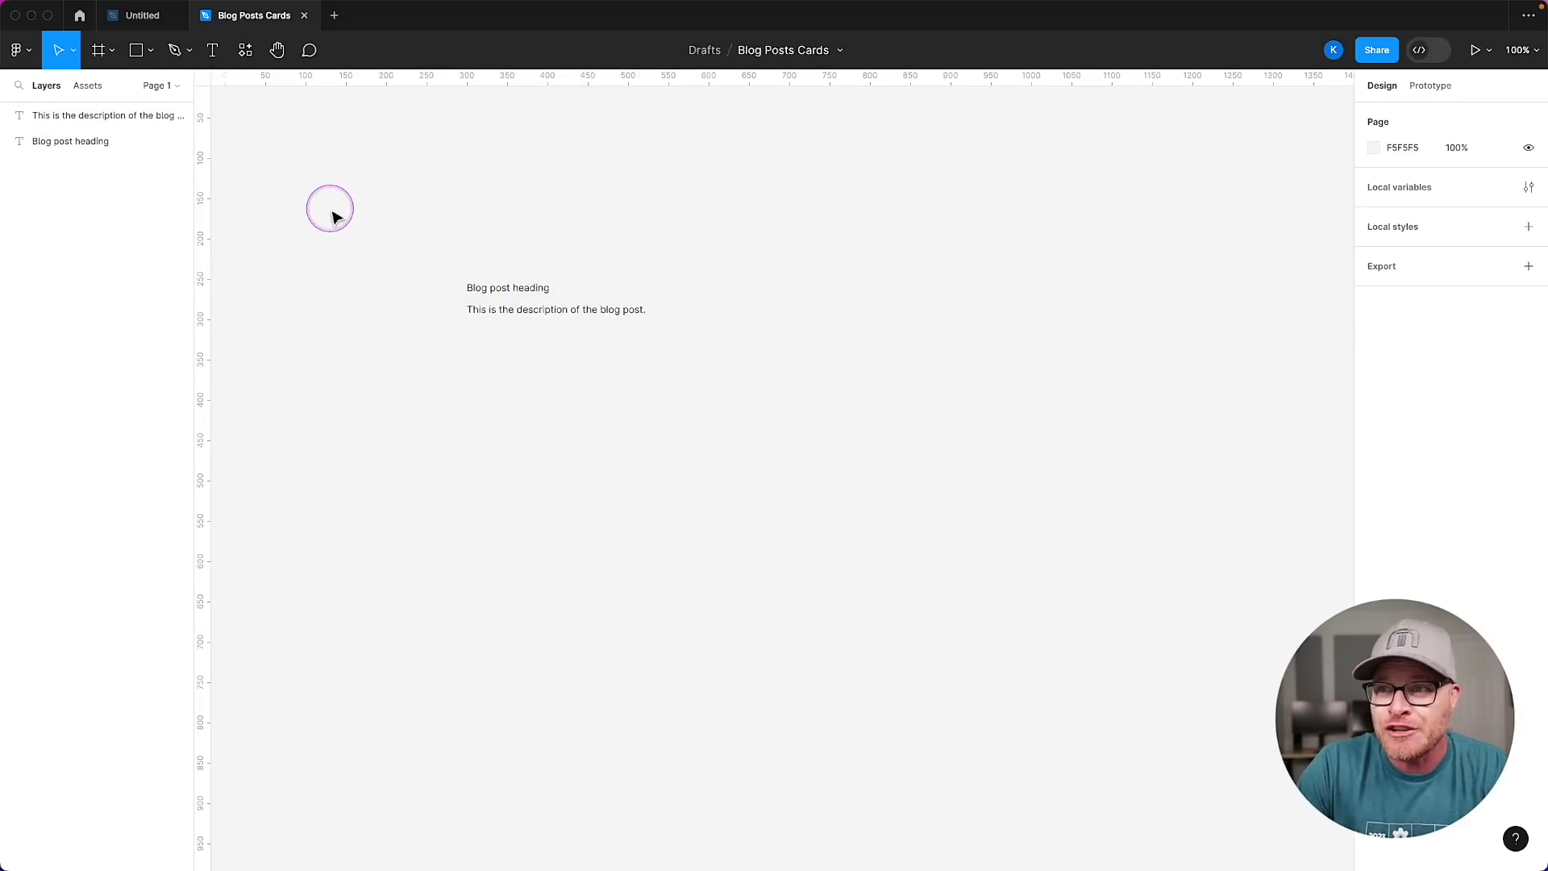
pyautogui.moveTo(337, 216); pyautogui.dragTo(646, 403)
pyautogui.click(428, 229)
pyautogui.moveTo(428, 228); pyautogui.dragTo(597, 459)
pyautogui.click(472, 266)
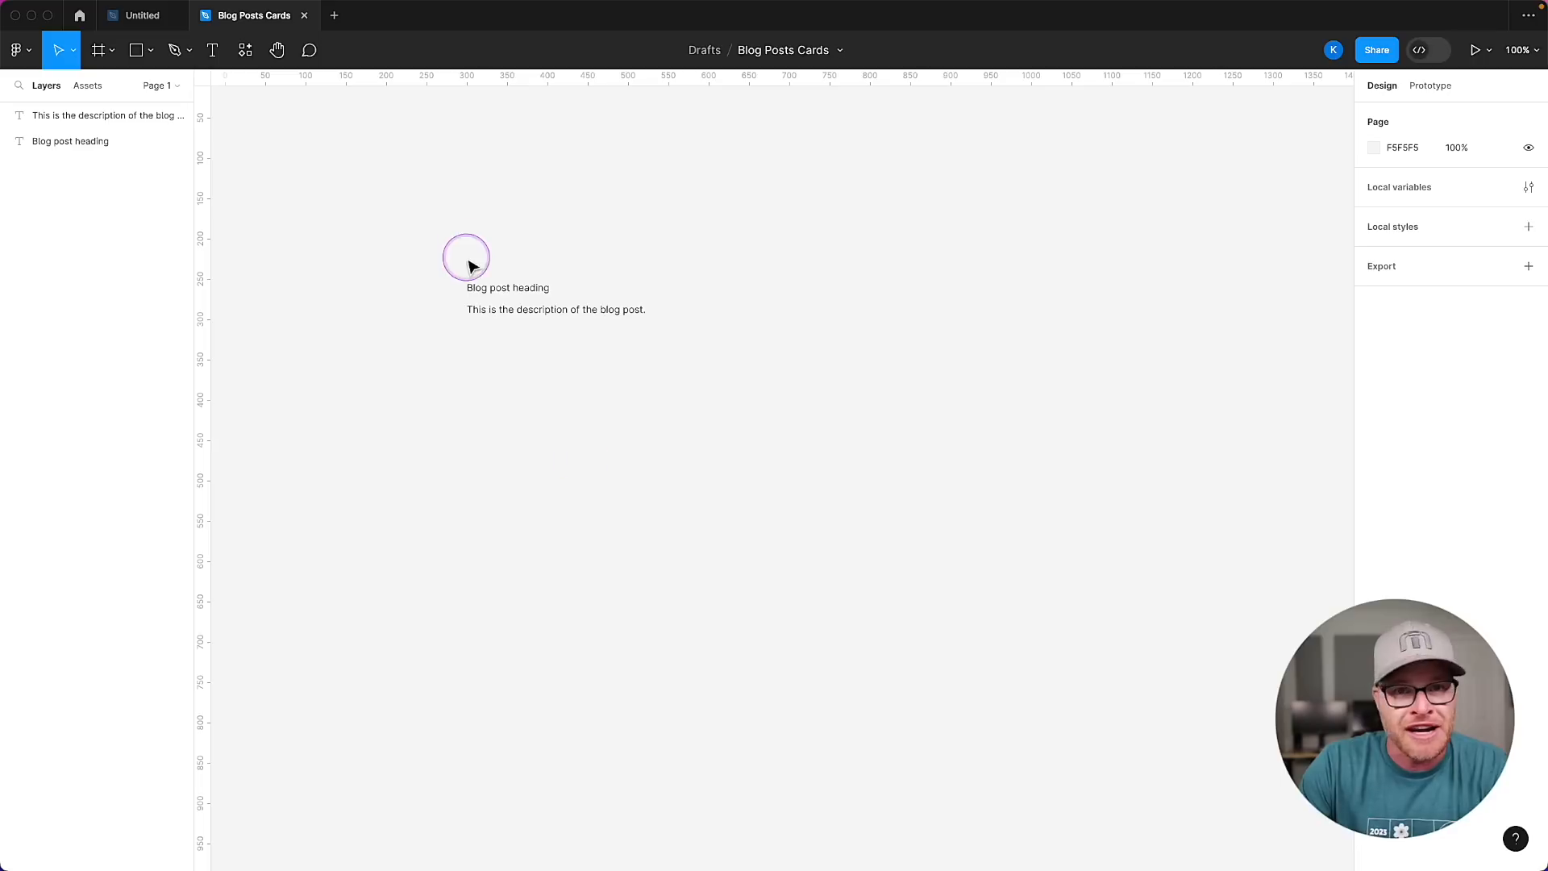
# Select the heading and description together and look through the grouping, framing and auto layout commands available for them.
pyautogui.moveTo(452, 222); pyautogui.dragTo(545, 242)
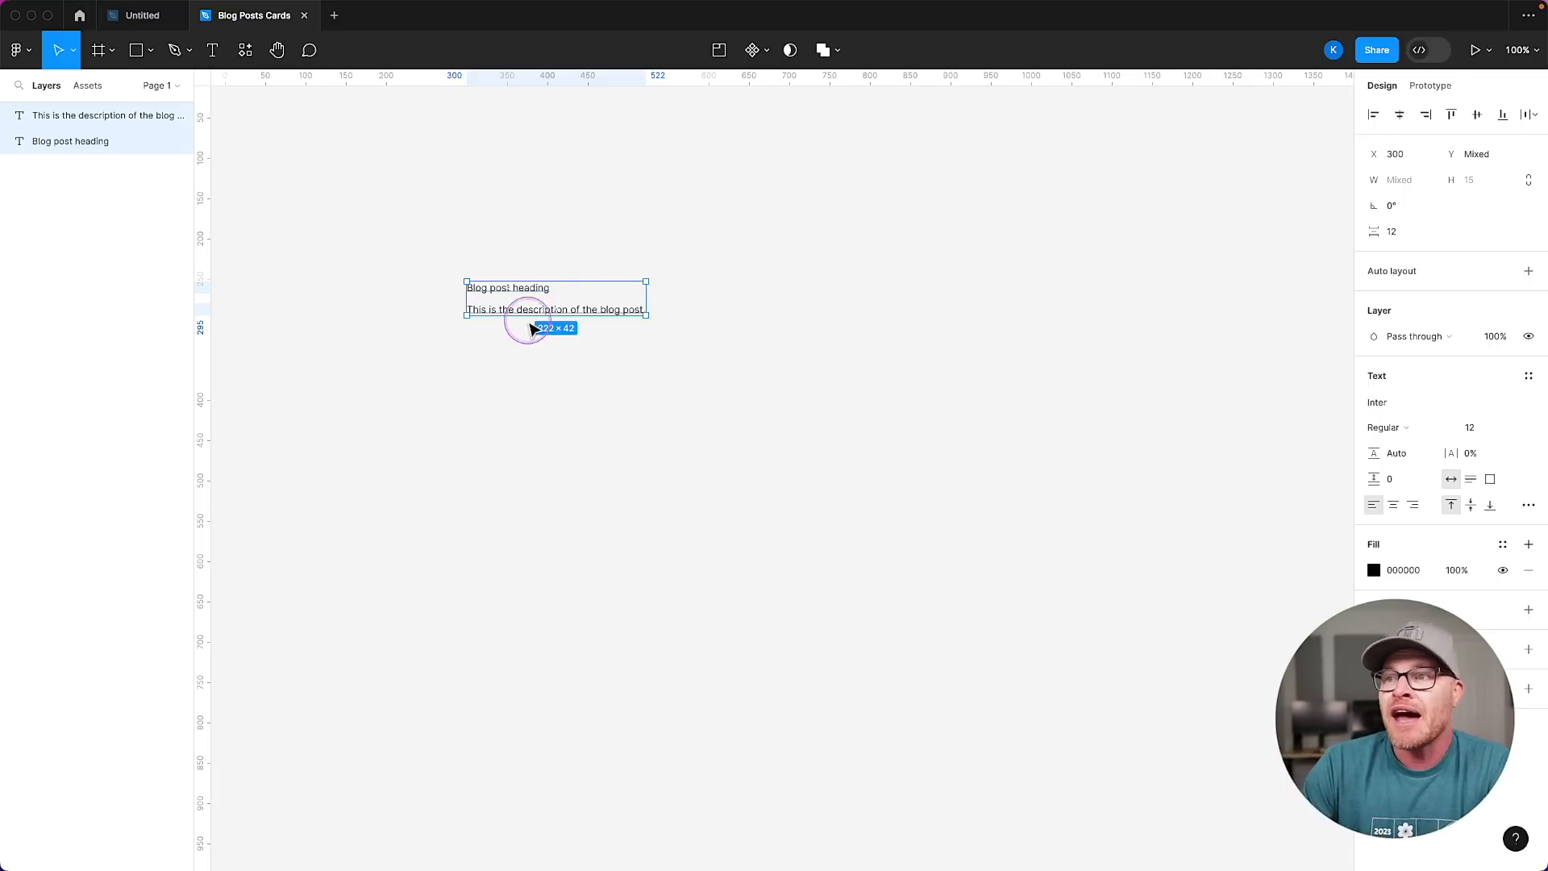
pyautogui.rightClick(576, 306)
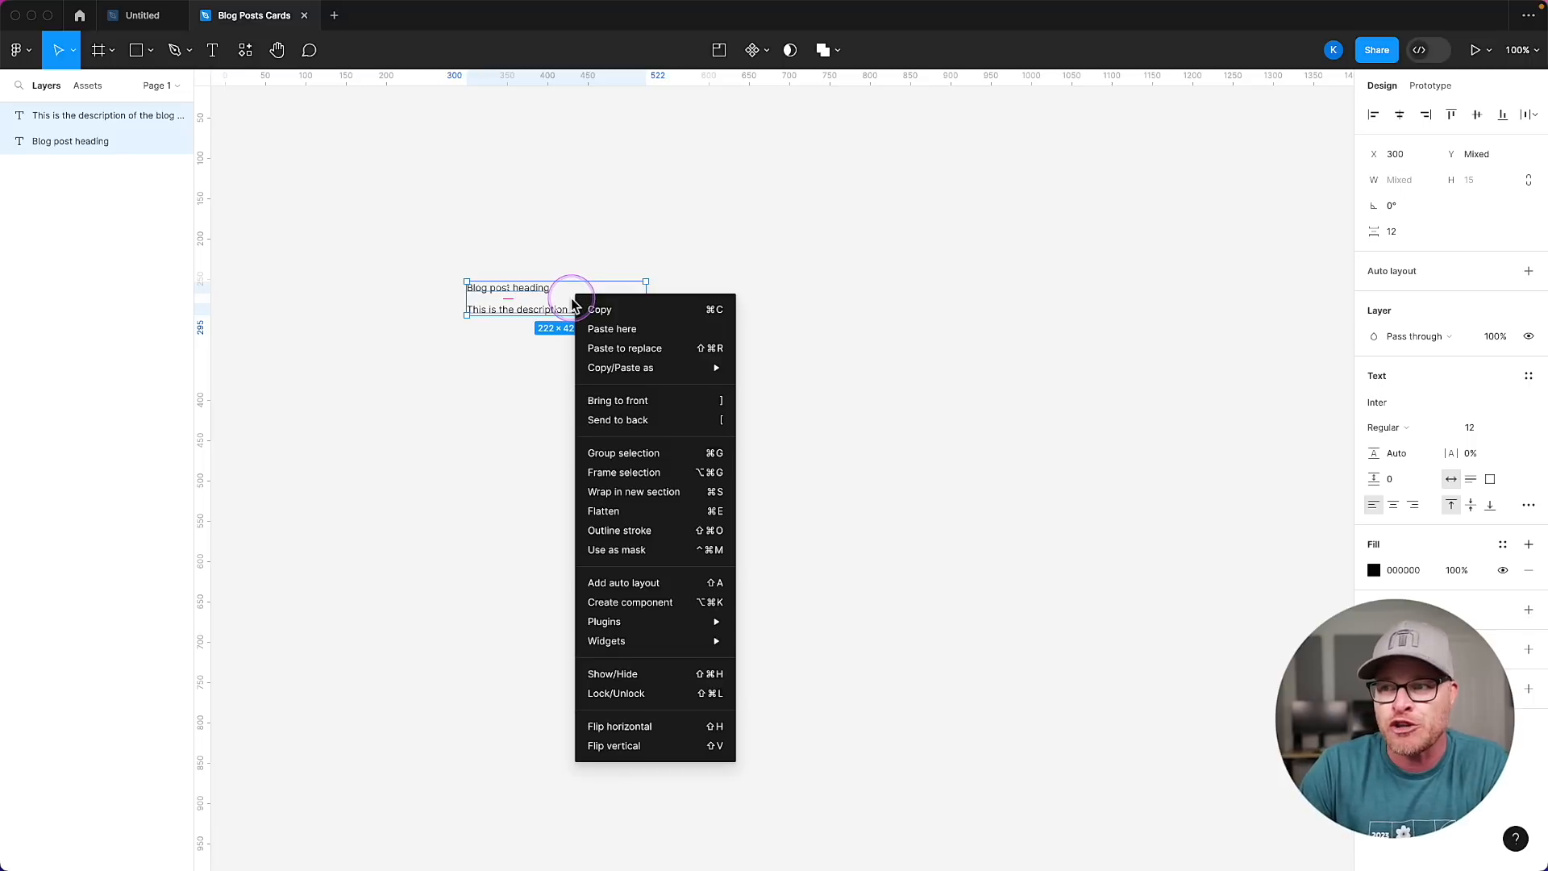
pyautogui.click(616, 470)
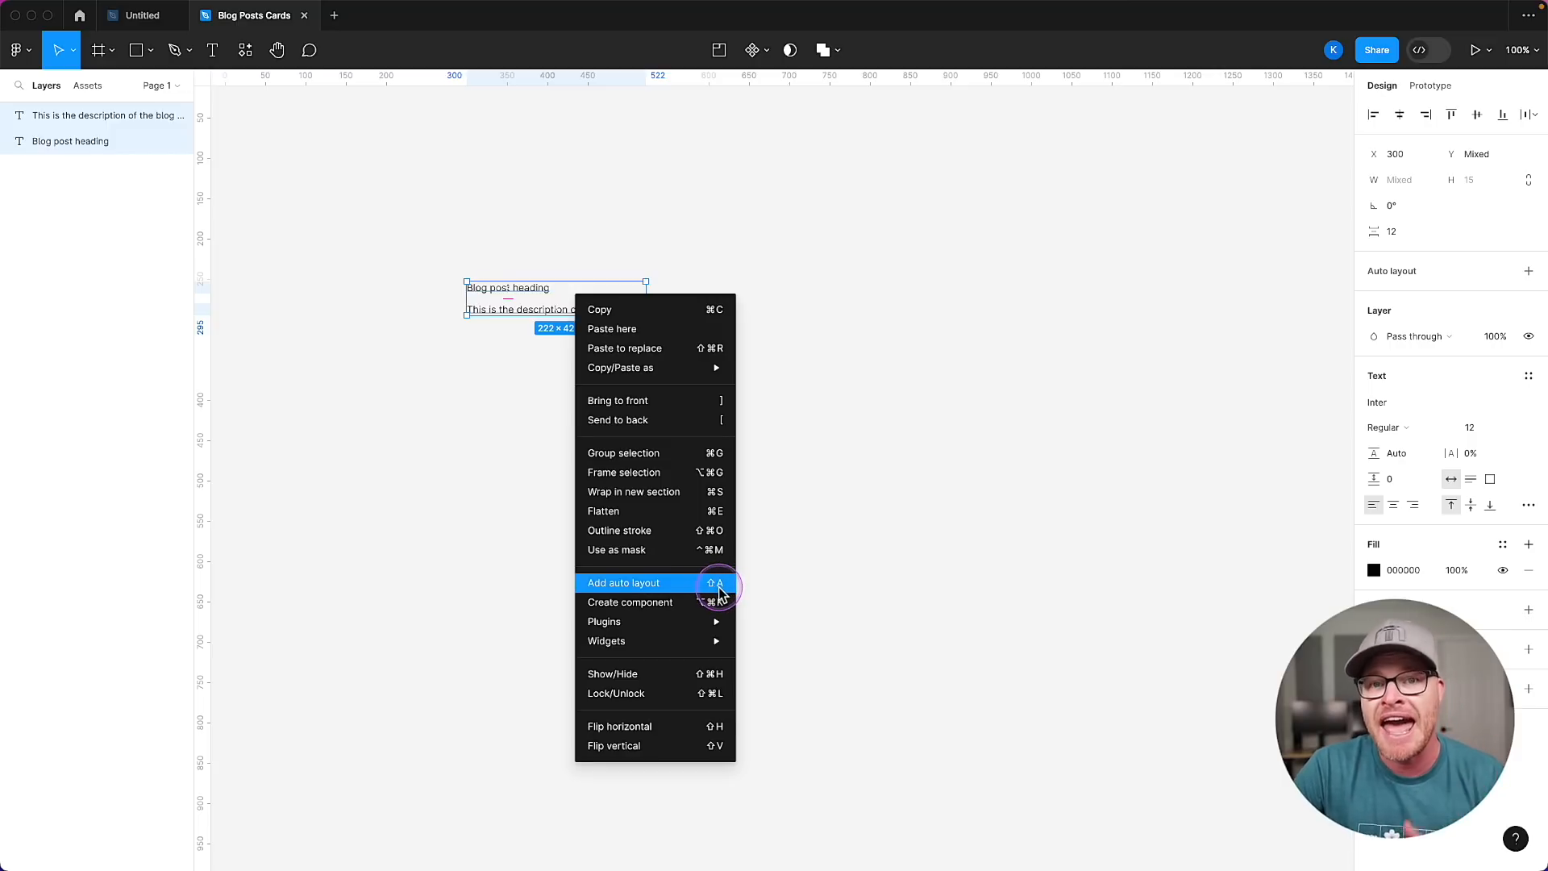
pyautogui.click(932, 436)
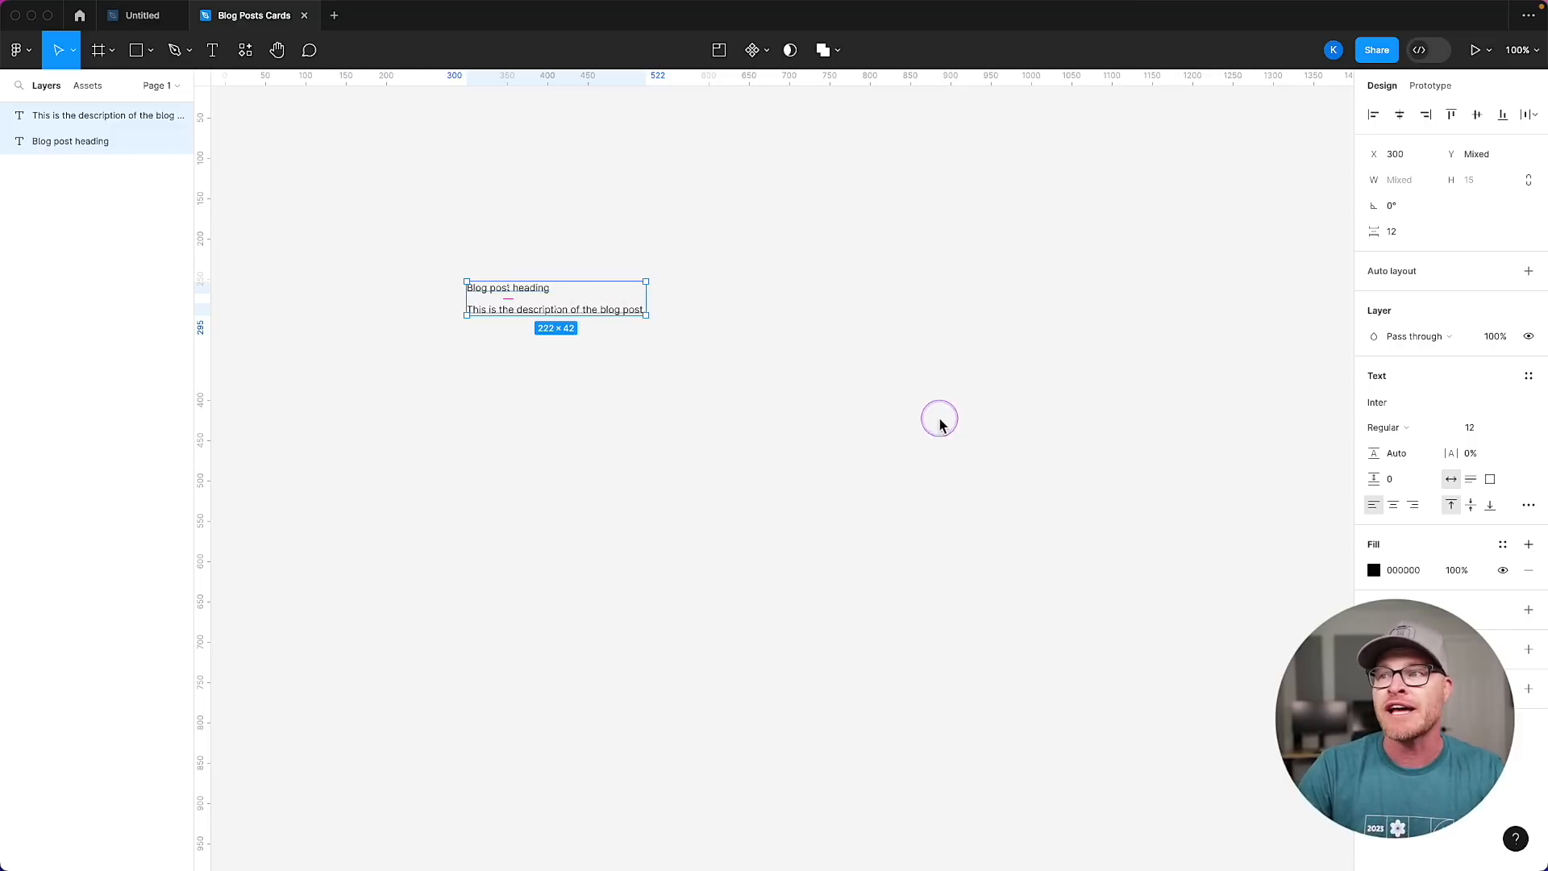
# Wrap the heading and description in an auto layout frame and undo it.
pyautogui.click(908, 324)
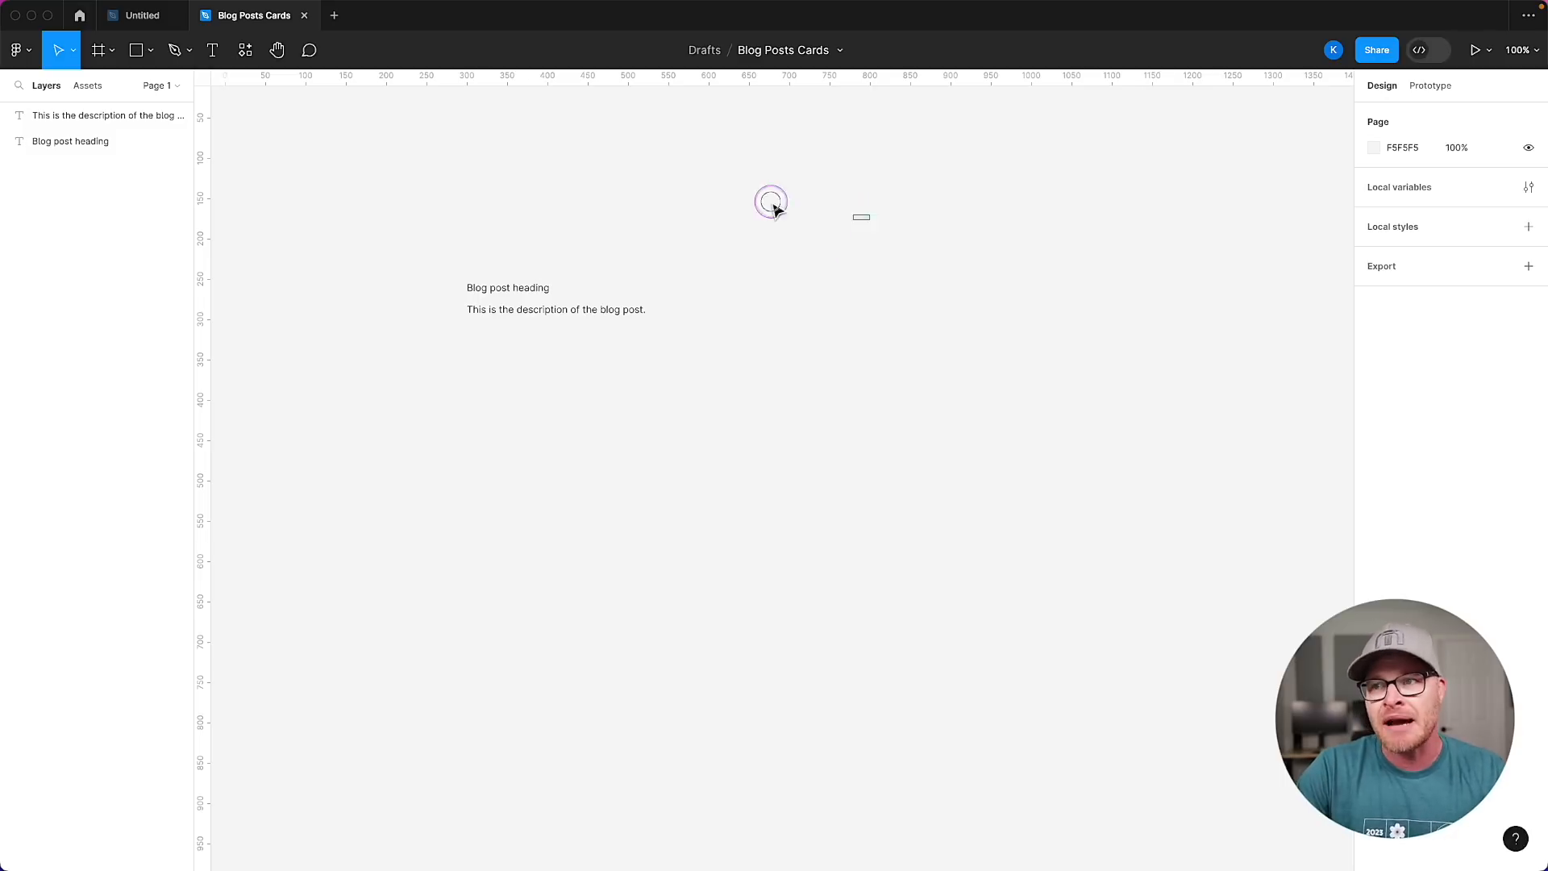
pyautogui.moveTo(869, 220); pyautogui.dragTo(364, 548)
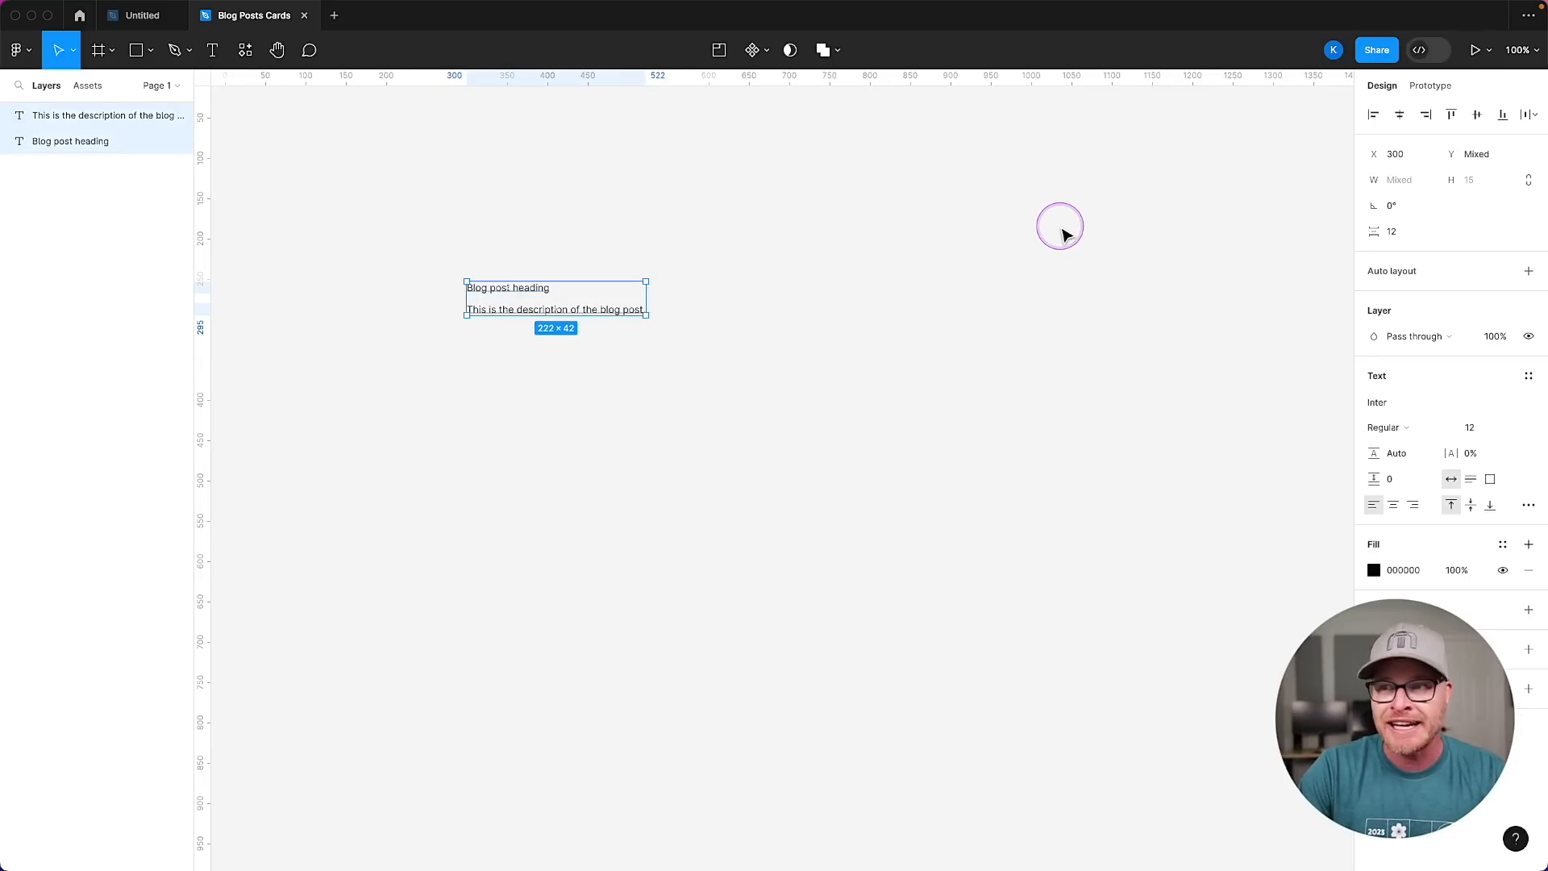
pyautogui.hotkey('shift', 'a')
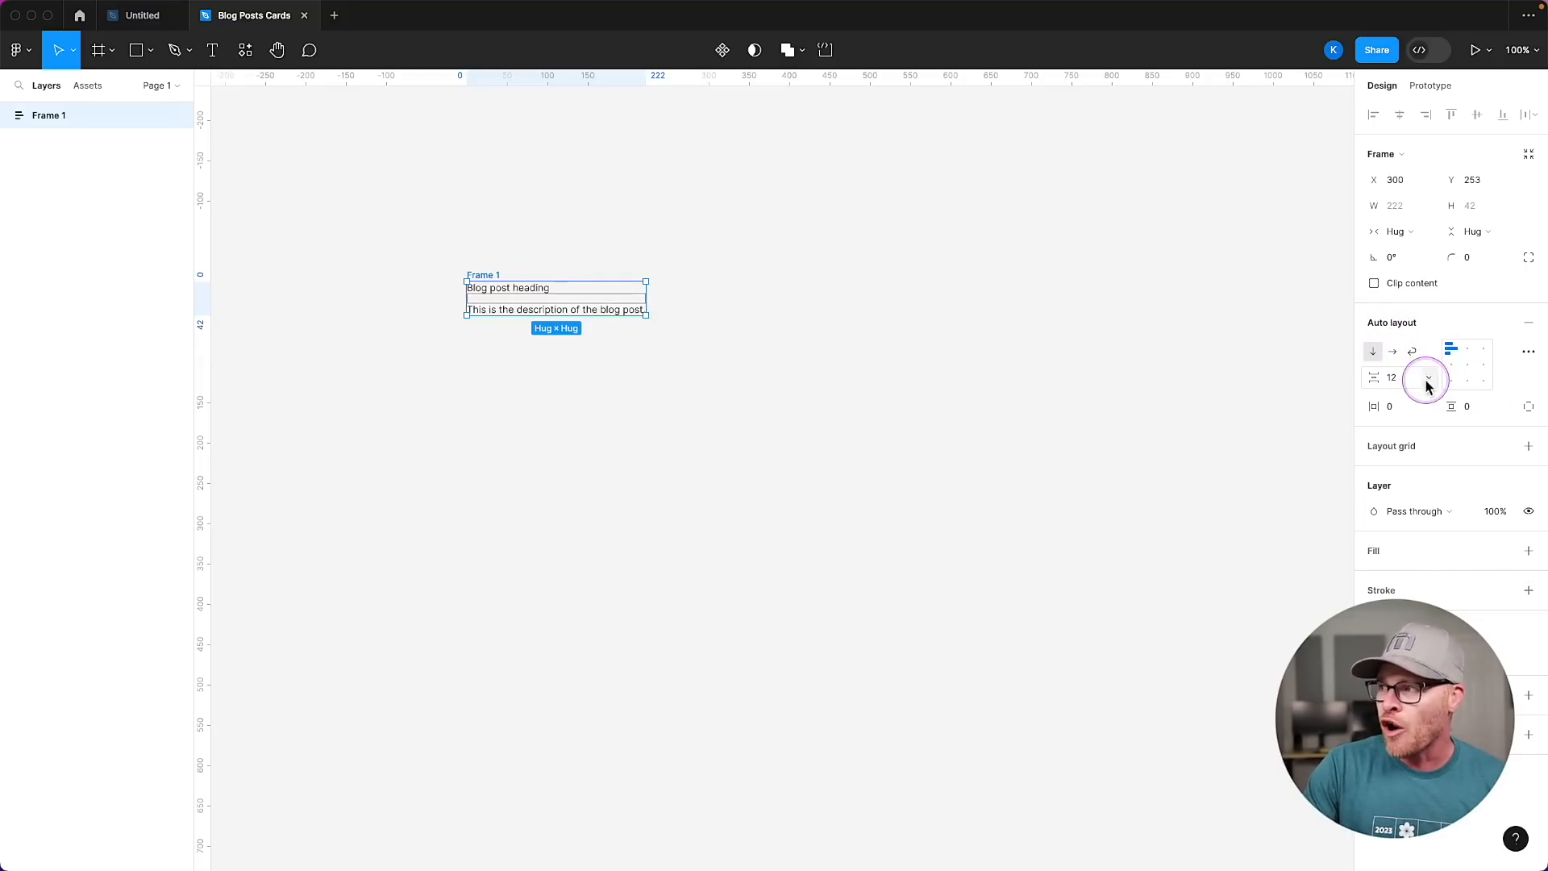
pyautogui.click(600, 378)
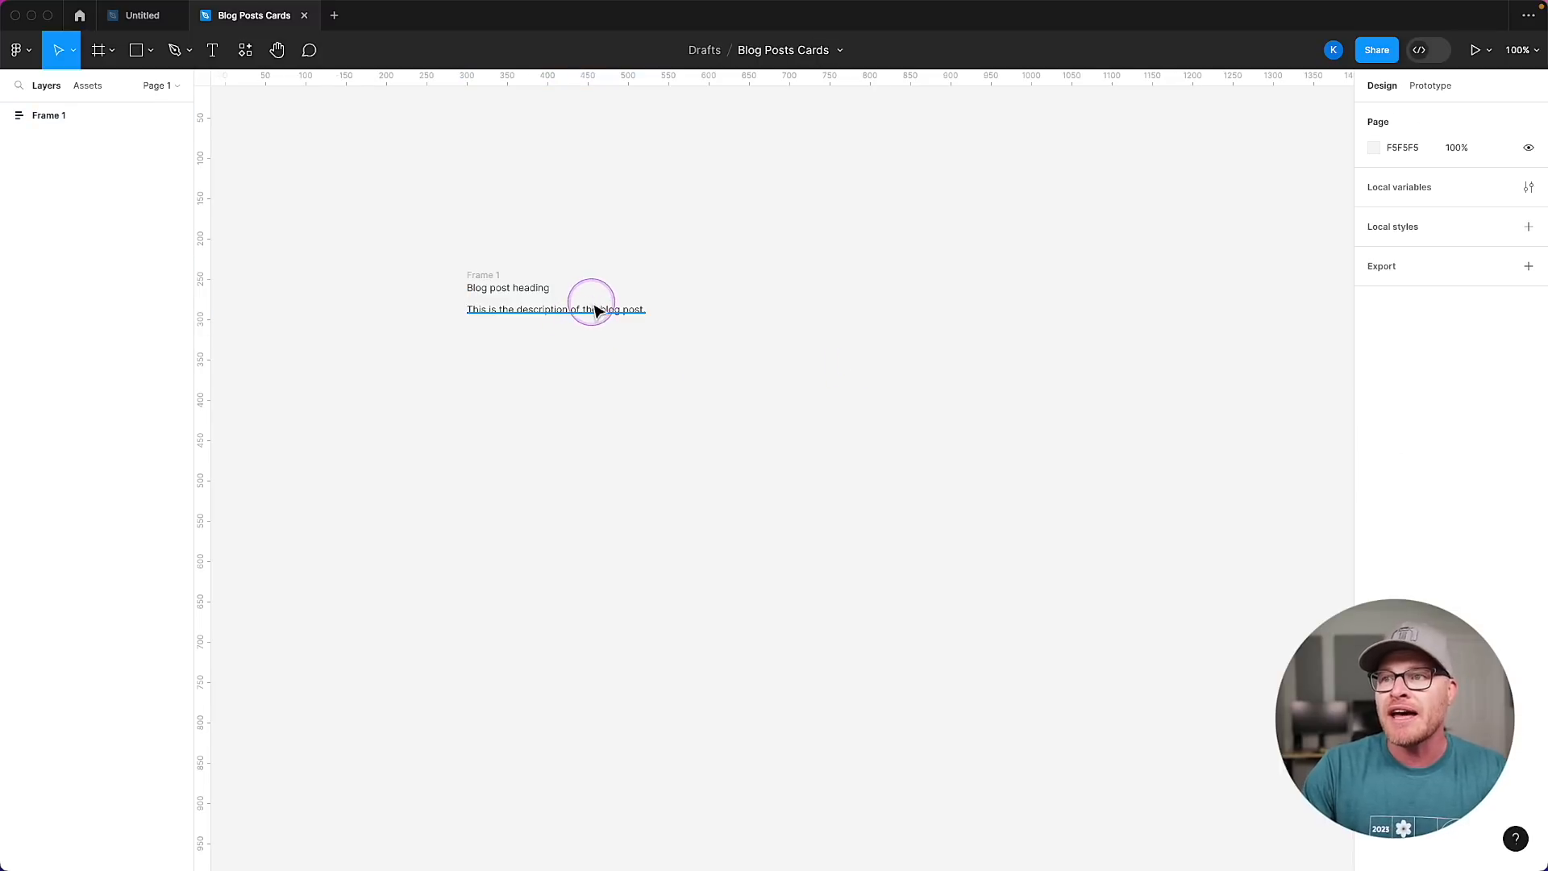
pyautogui.press('super+z')
pyautogui.press('super+shift+g')
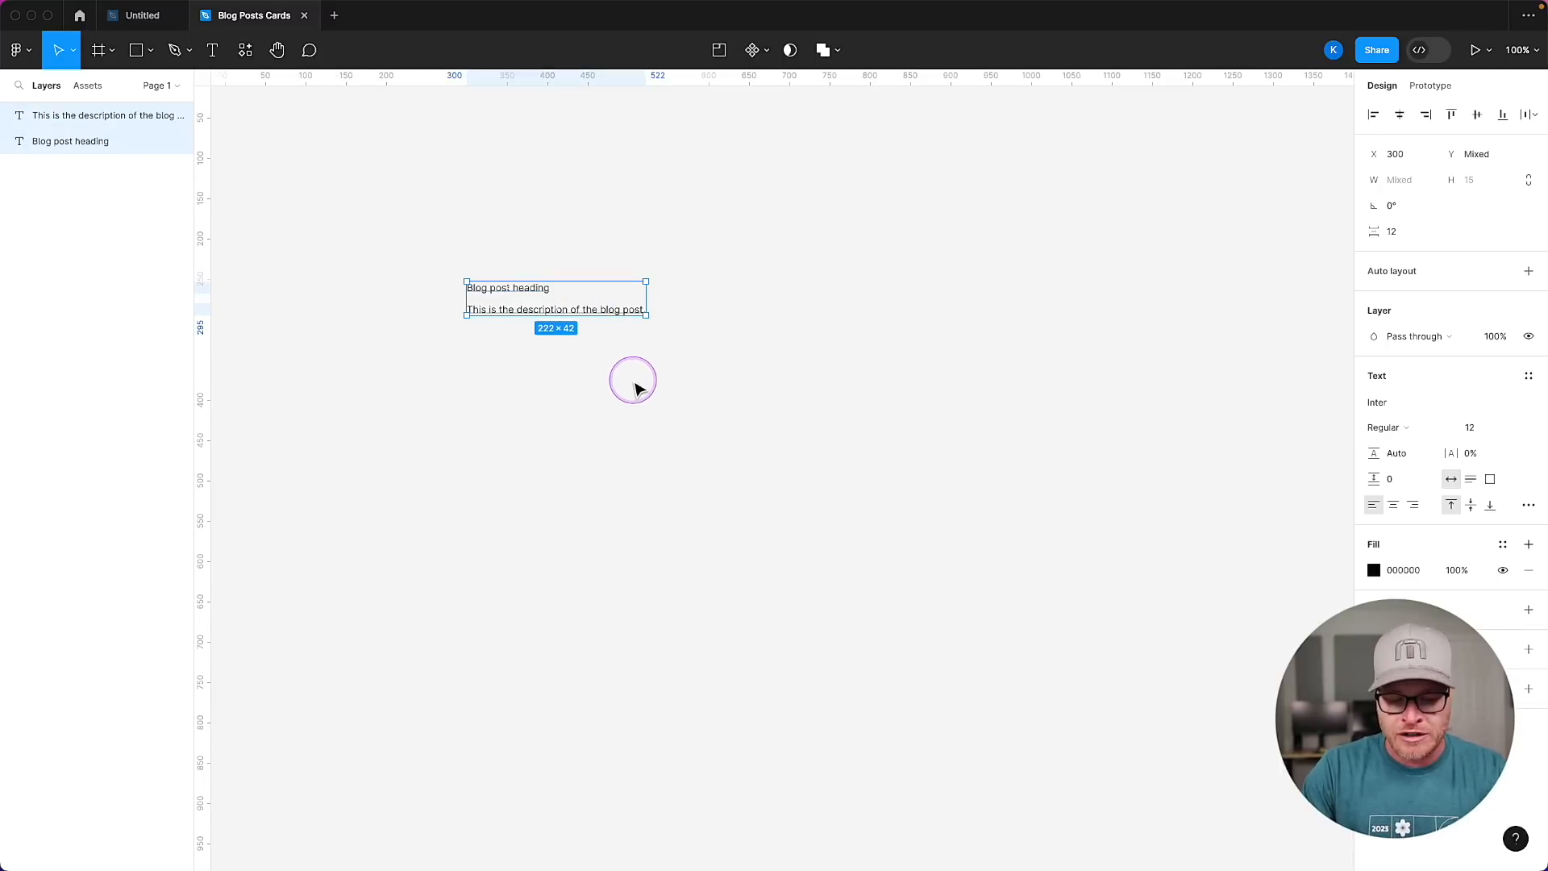
# Duplicate the heading and description pair and place the copy beside the original at about X 606.
pyautogui.press('super+d')
pyautogui.moveTo(528, 287); pyautogui.dragTo(782, 296)
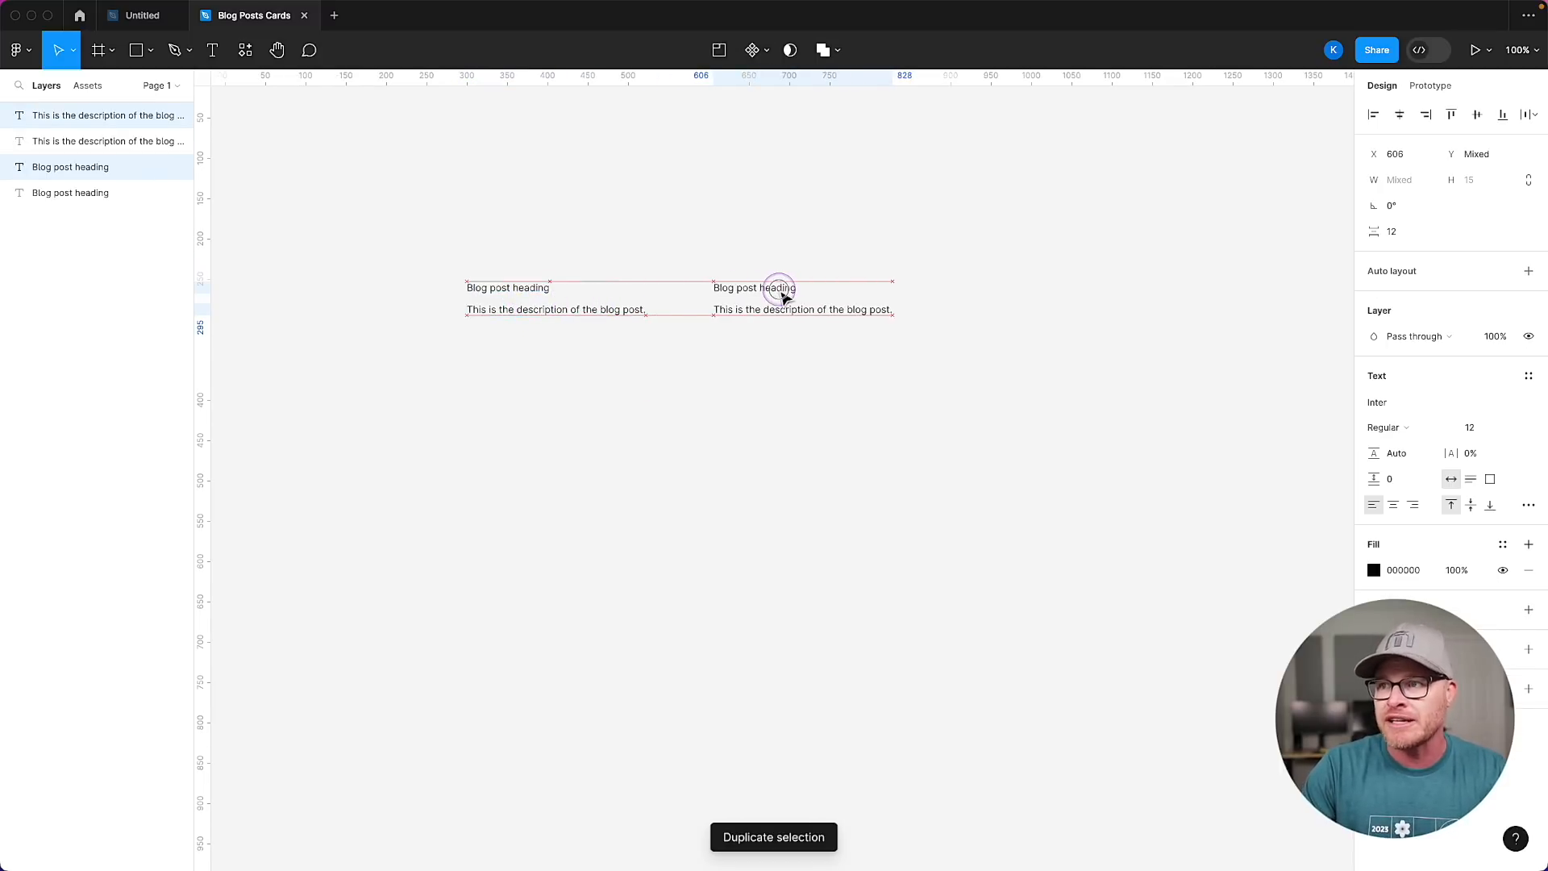
pyautogui.click(728, 402)
# Add auto layout to the original heading and description pair, and group the duplicated pair.
pyautogui.moveTo(627, 221); pyautogui.dragTo(459, 399)
pyautogui.hotkey('shift', 'a')
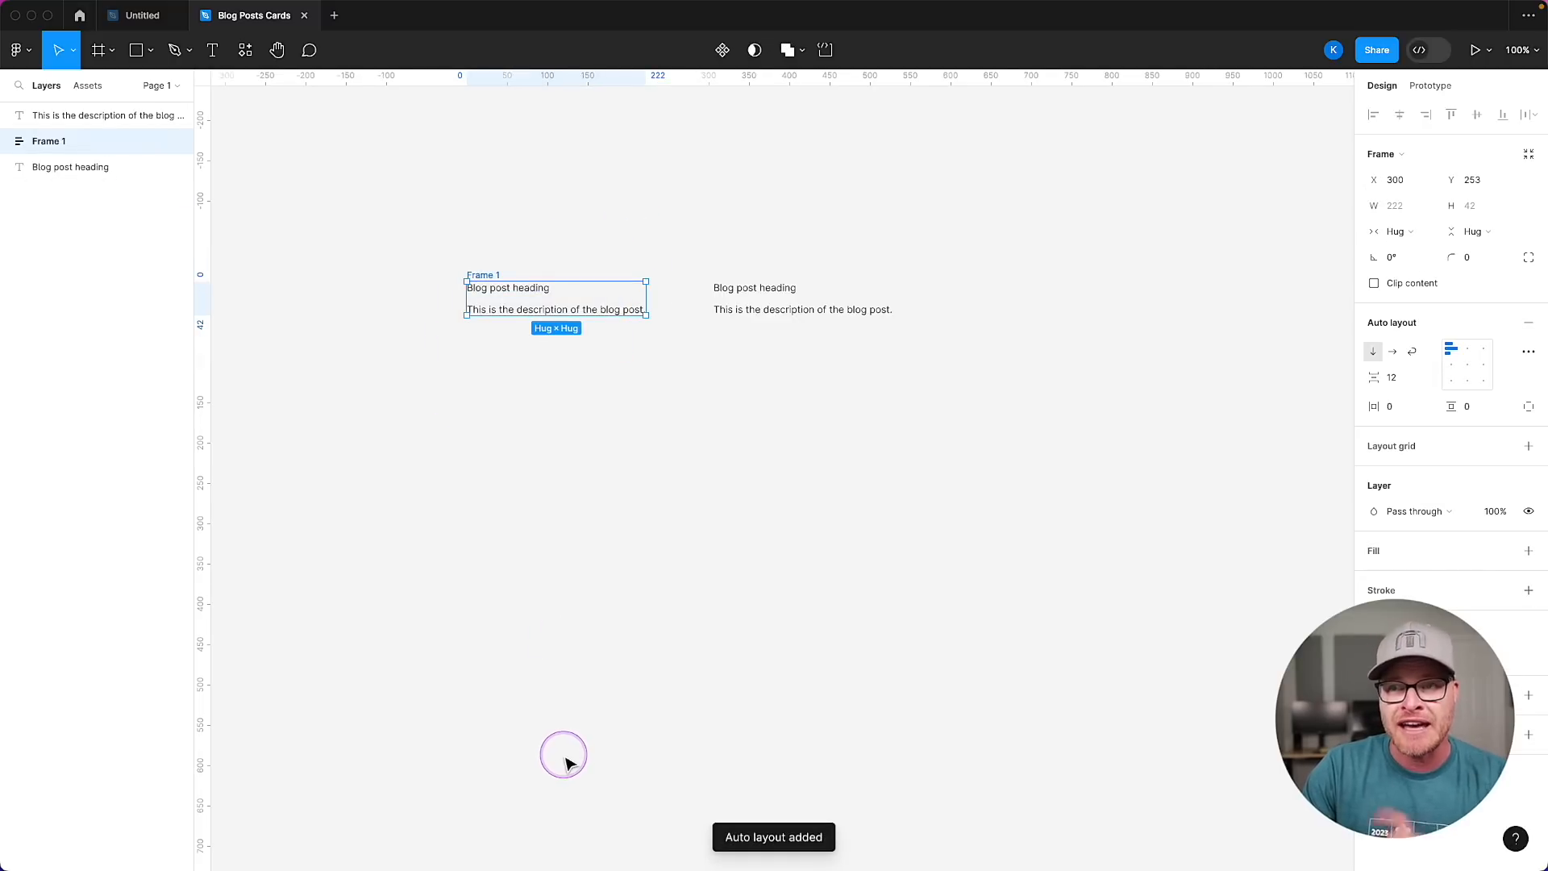
pyautogui.moveTo(830, 346); pyautogui.dragTo(779, 271)
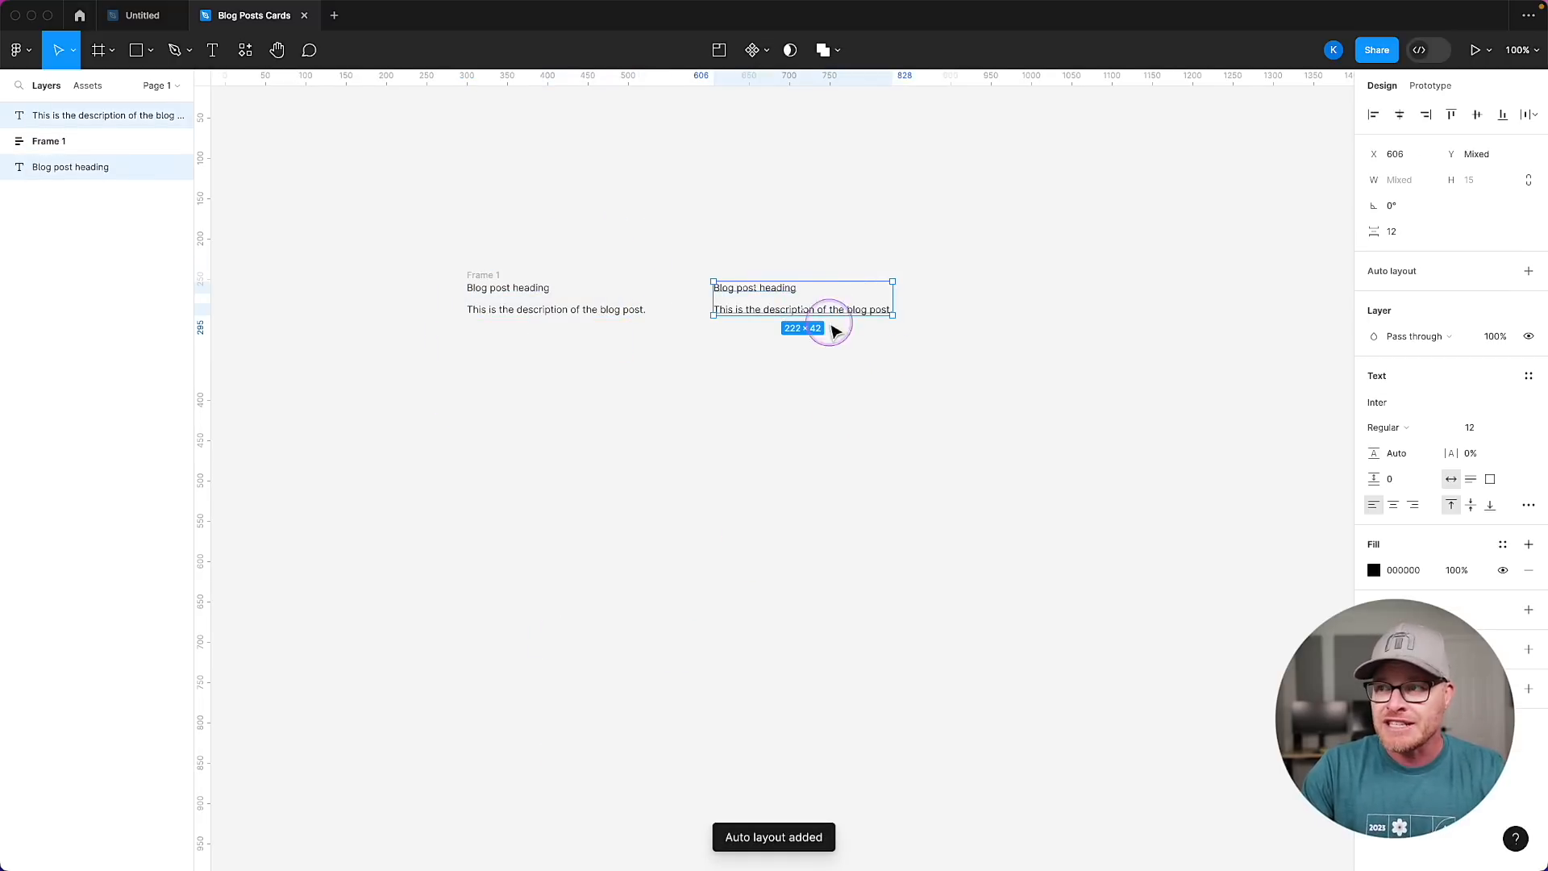
pyautogui.rightClick(817, 295)
pyautogui.click(843, 451)
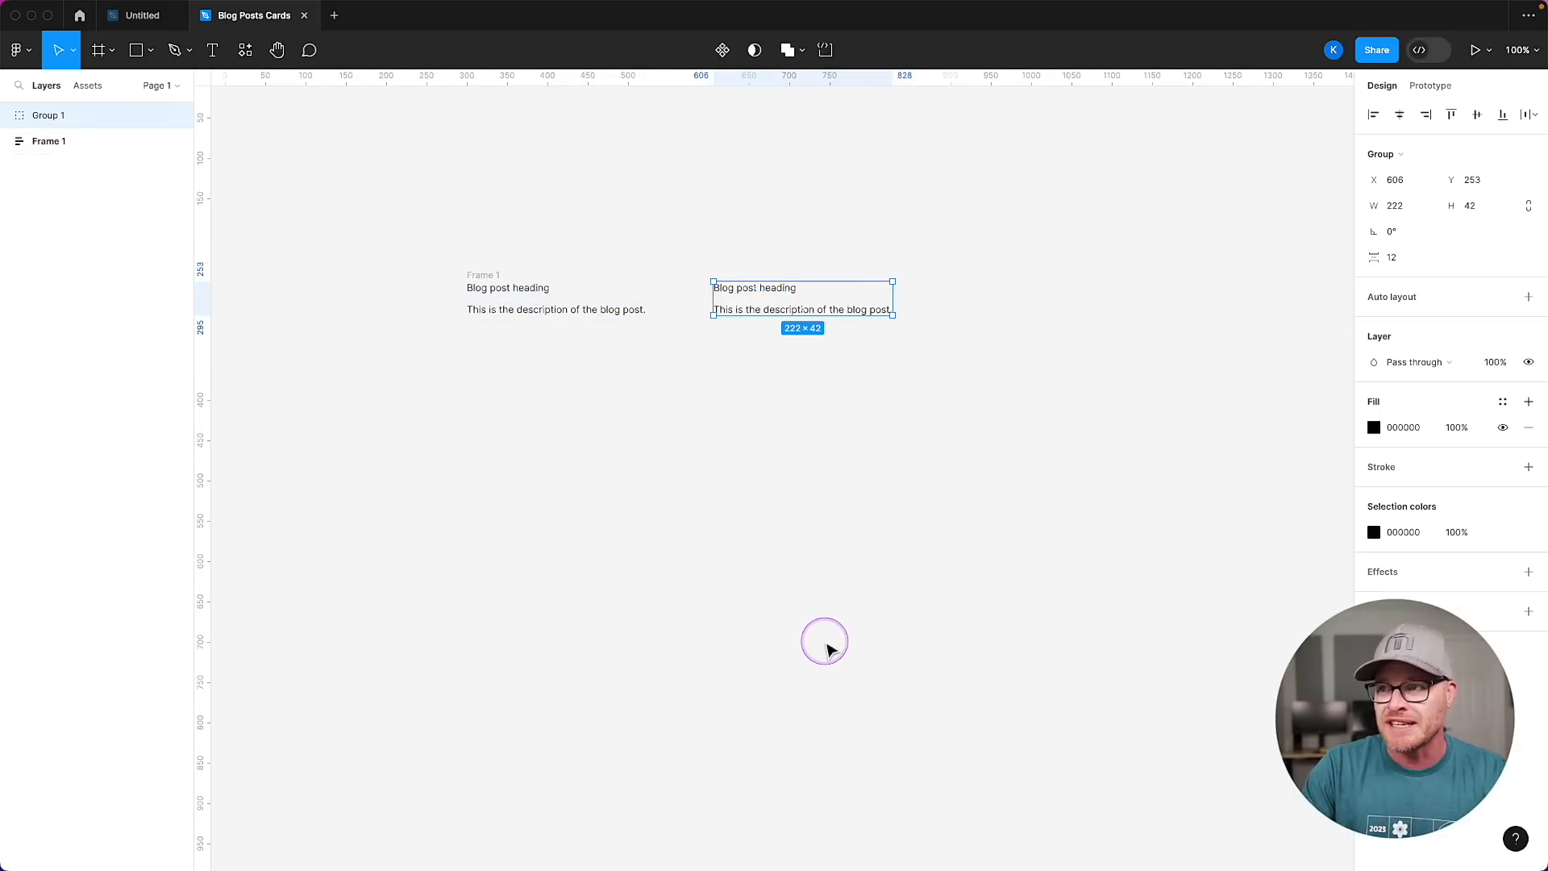
pyautogui.click(829, 649)
# Move the grouped pair around the canvas, pull the description out of the auto layout frame, and undo that removal.
pyautogui.moveTo(736, 307); pyautogui.dragTo(752, 645)
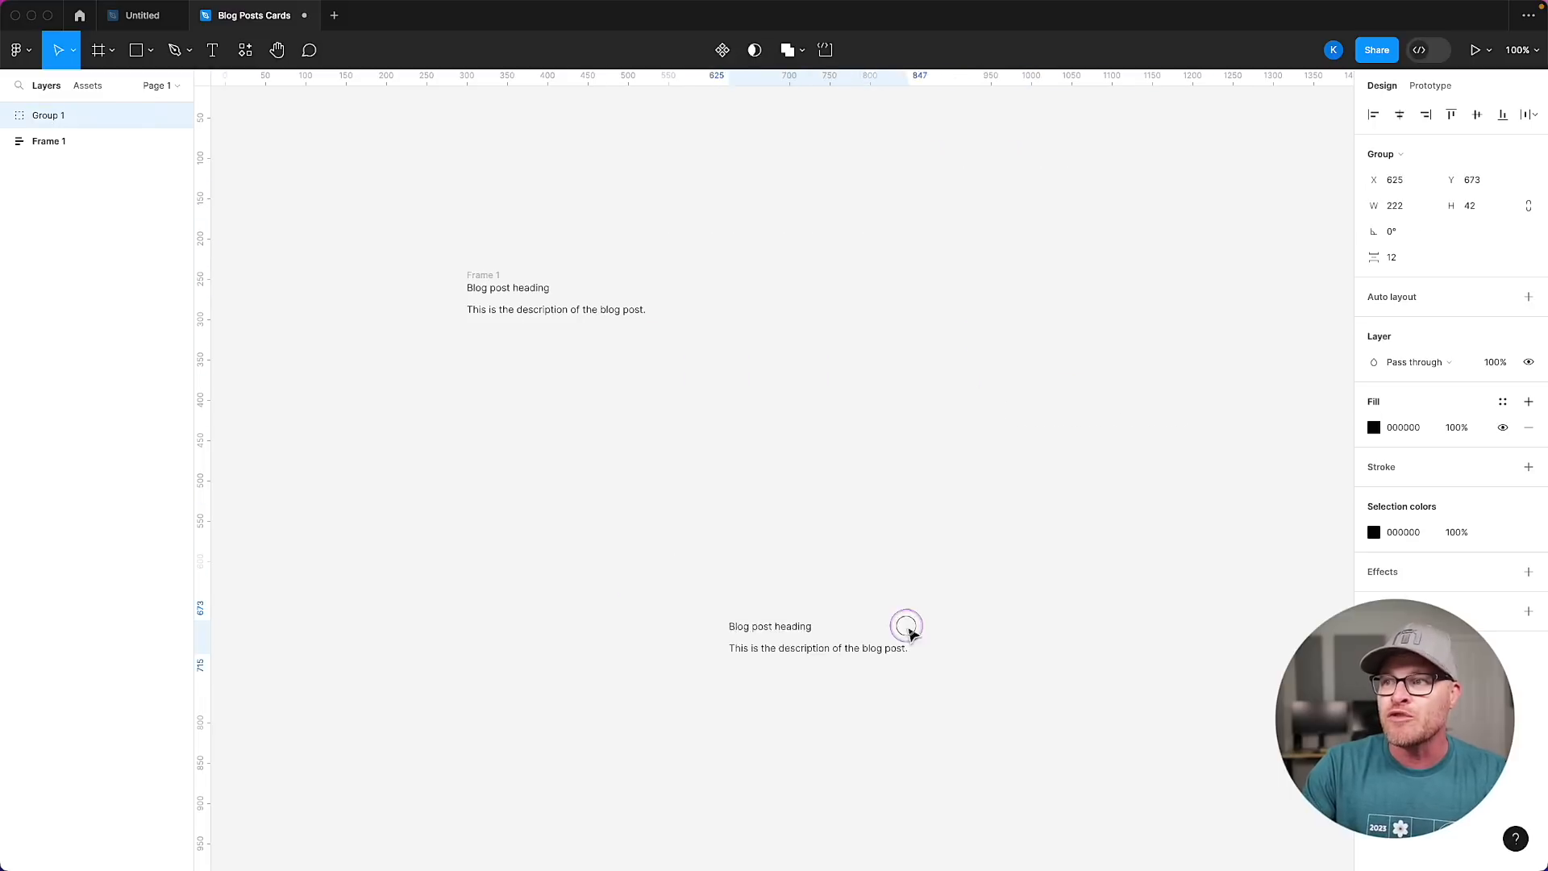
pyautogui.moveTo(907, 628); pyautogui.dragTo(844, 162)
pyautogui.moveTo(588, 313); pyautogui.dragTo(711, 401)
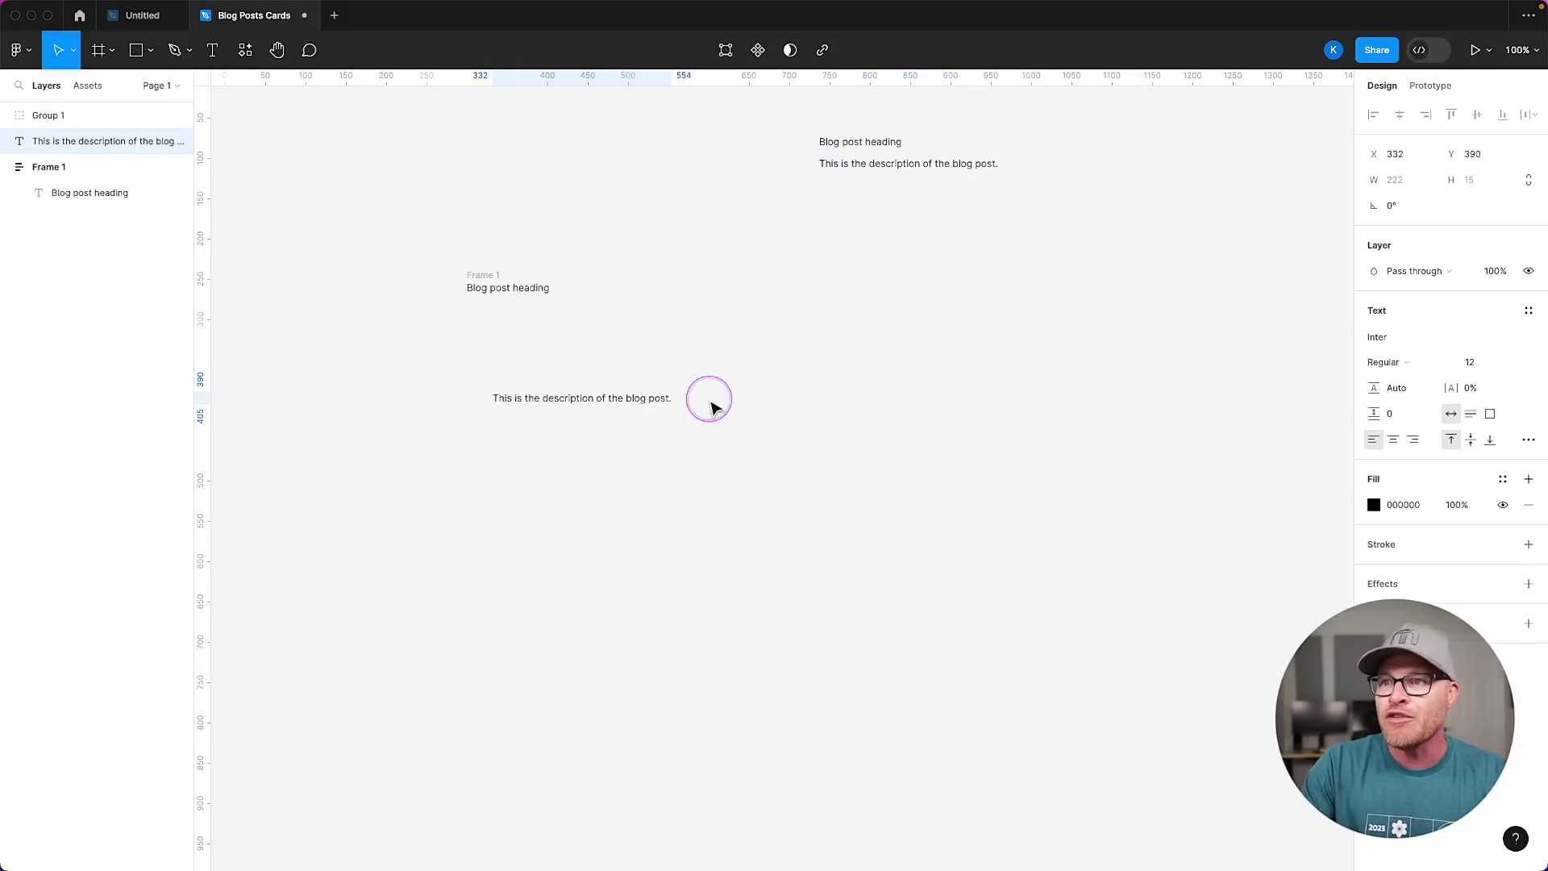
pyautogui.press('super+z')
# Place the auto layout frame at about X 204, Y 265.5 and the grouped pair level with it at about X 543.
pyautogui.moveTo(503, 278); pyautogui.dragTo(442, 332)
pyautogui.moveTo(933, 149); pyautogui.dragTo(674, 355)
pyautogui.moveTo(436, 307)
pyautogui.mouseDown()
pyautogui.moveTo(508, 170)
pyautogui.moveTo(441, 302)
pyautogui.moveTo(414, 290)
pyautogui.mouseUp()
pyautogui.moveTo(746, 321); pyautogui.dragTo(731, 305)
pyautogui.click(598, 400)
# Increase the spacing between the two texts in the group to 28 and undo the change.
pyautogui.click(751, 316)
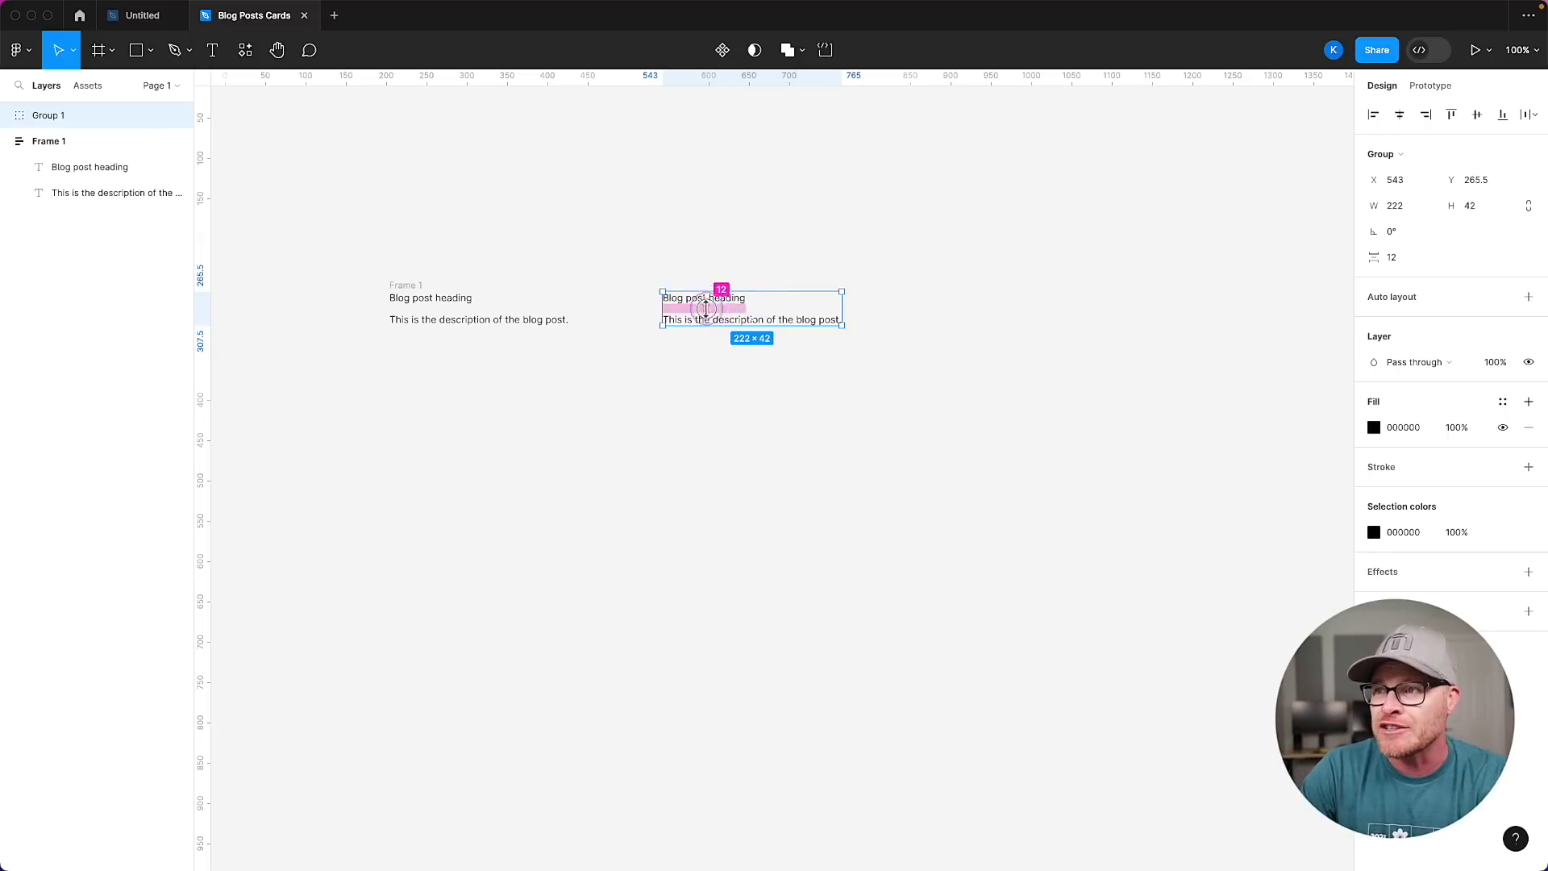
pyautogui.moveTo(705, 310)
pyautogui.mouseDown()
pyautogui.moveTo(706, 348)
pyautogui.moveTo(712, 297)
pyautogui.moveTo(710, 316)
pyautogui.mouseUp()
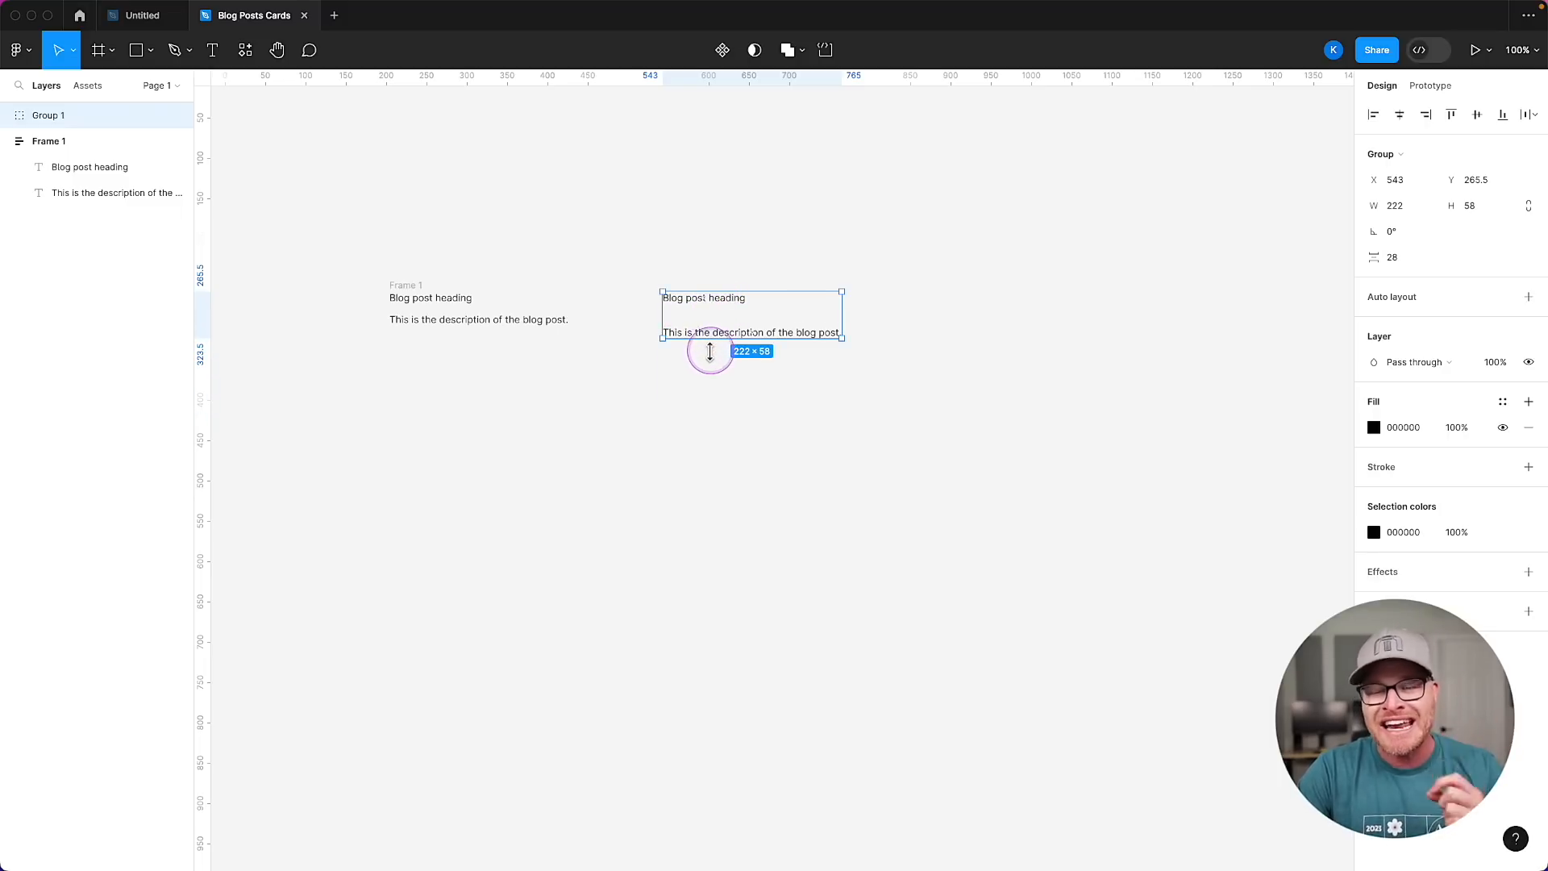
pyautogui.press('super+z')
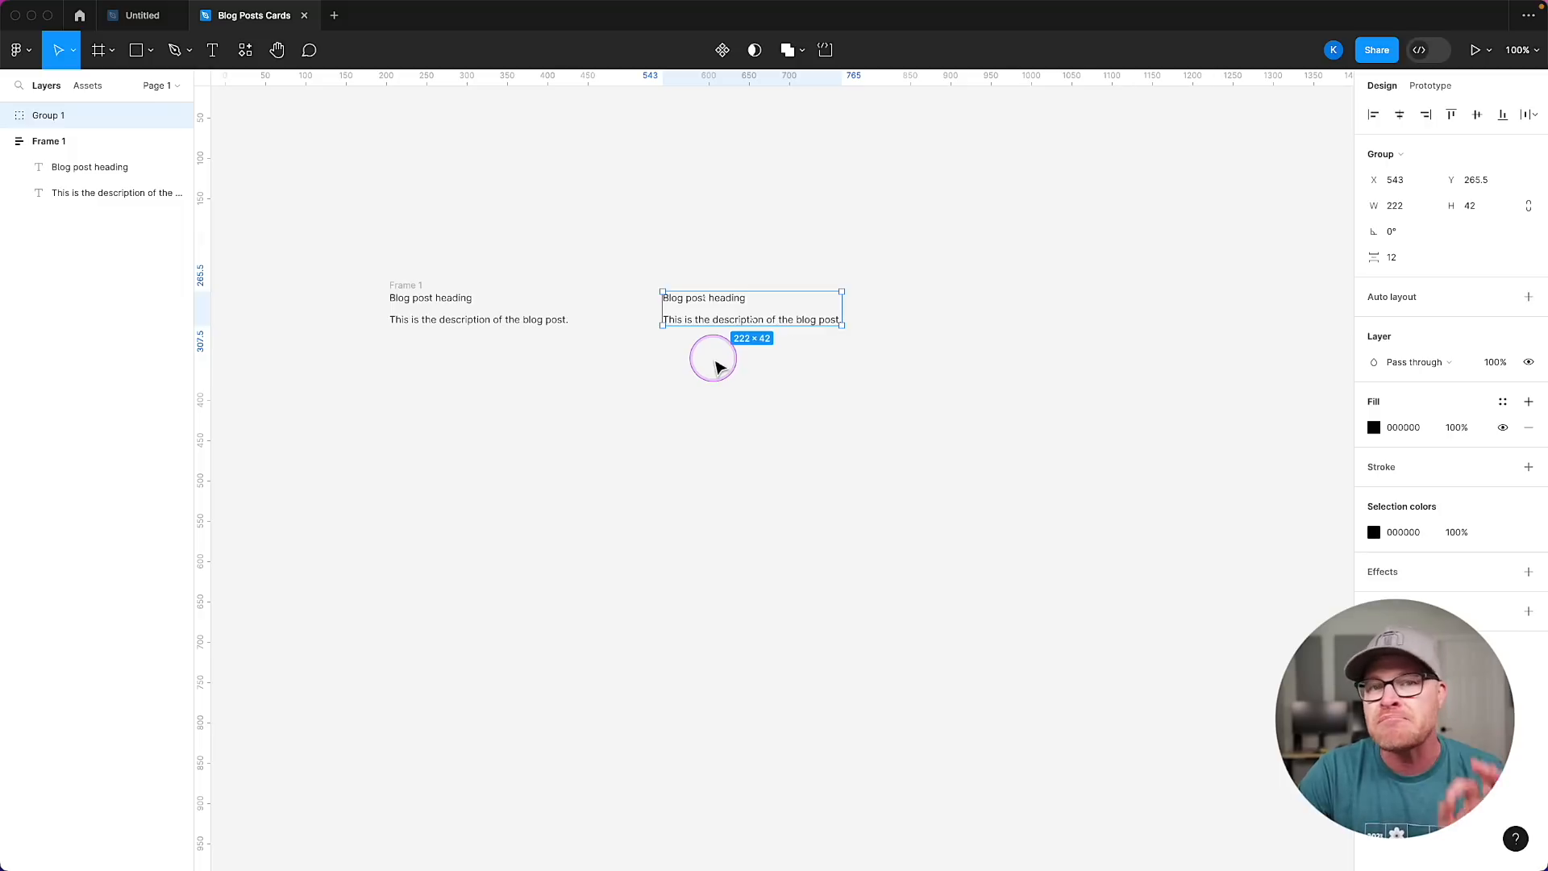
# Set the vertical gap between items in the auto layout frame to 30.
pyautogui.click(505, 308)
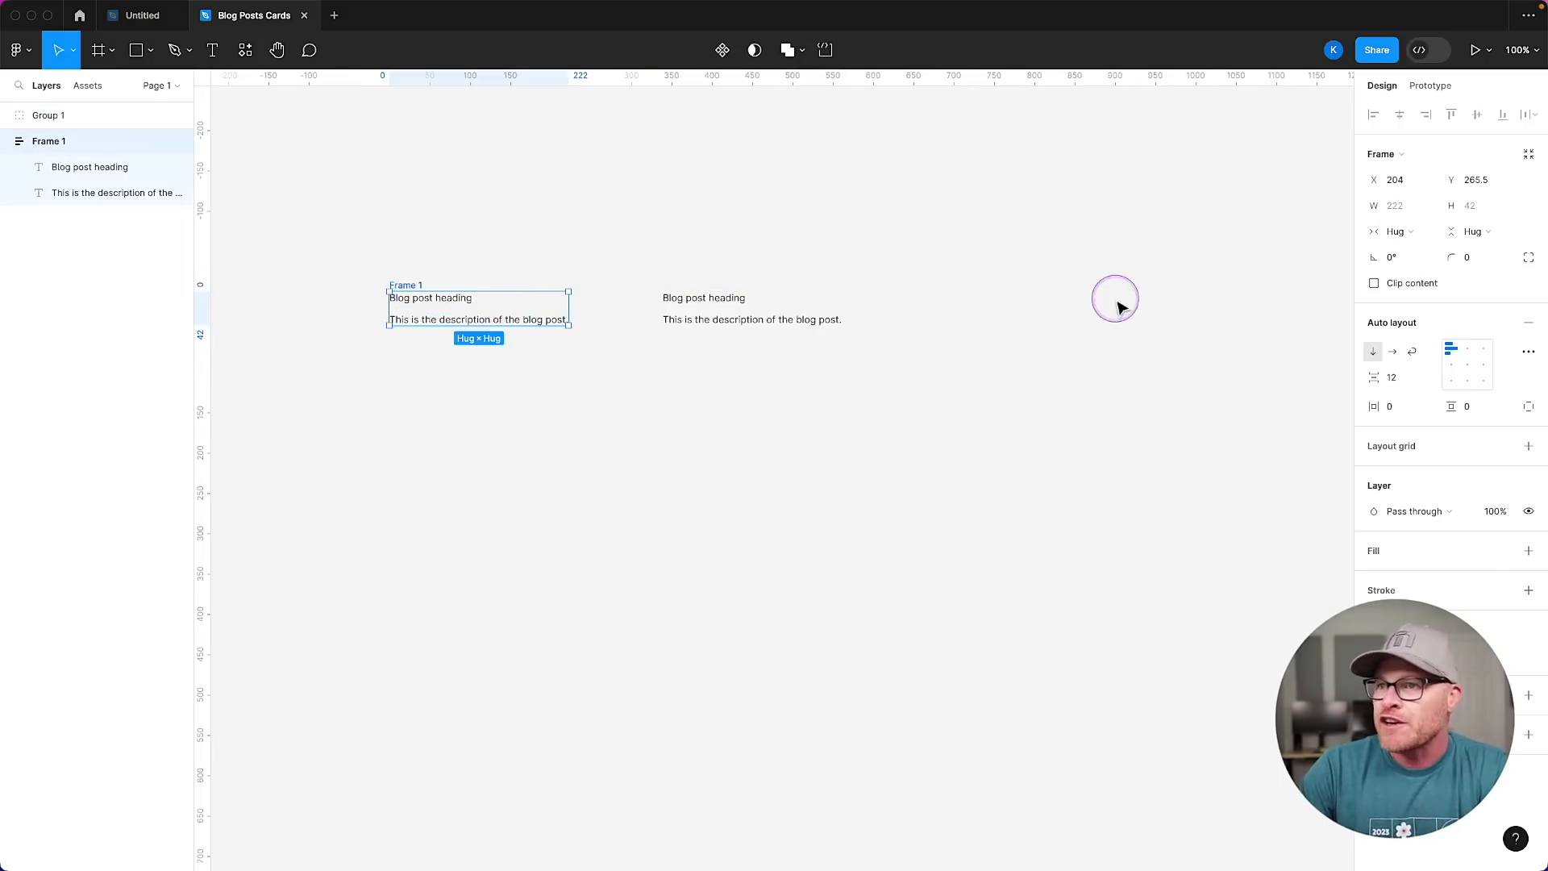
pyautogui.click(1401, 381)
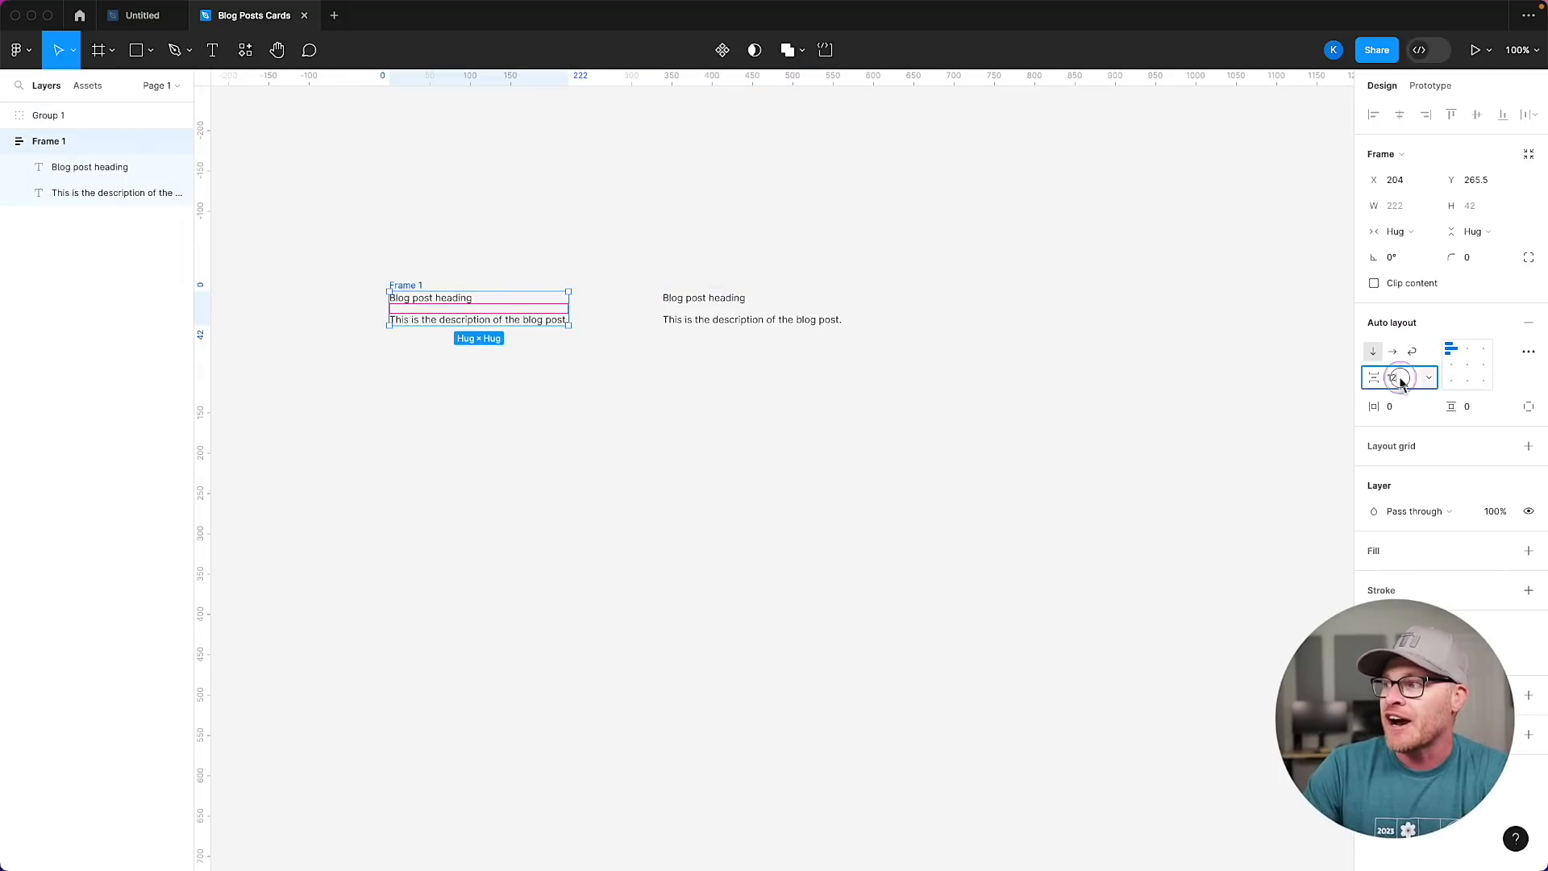
pyautogui.press('Escape')
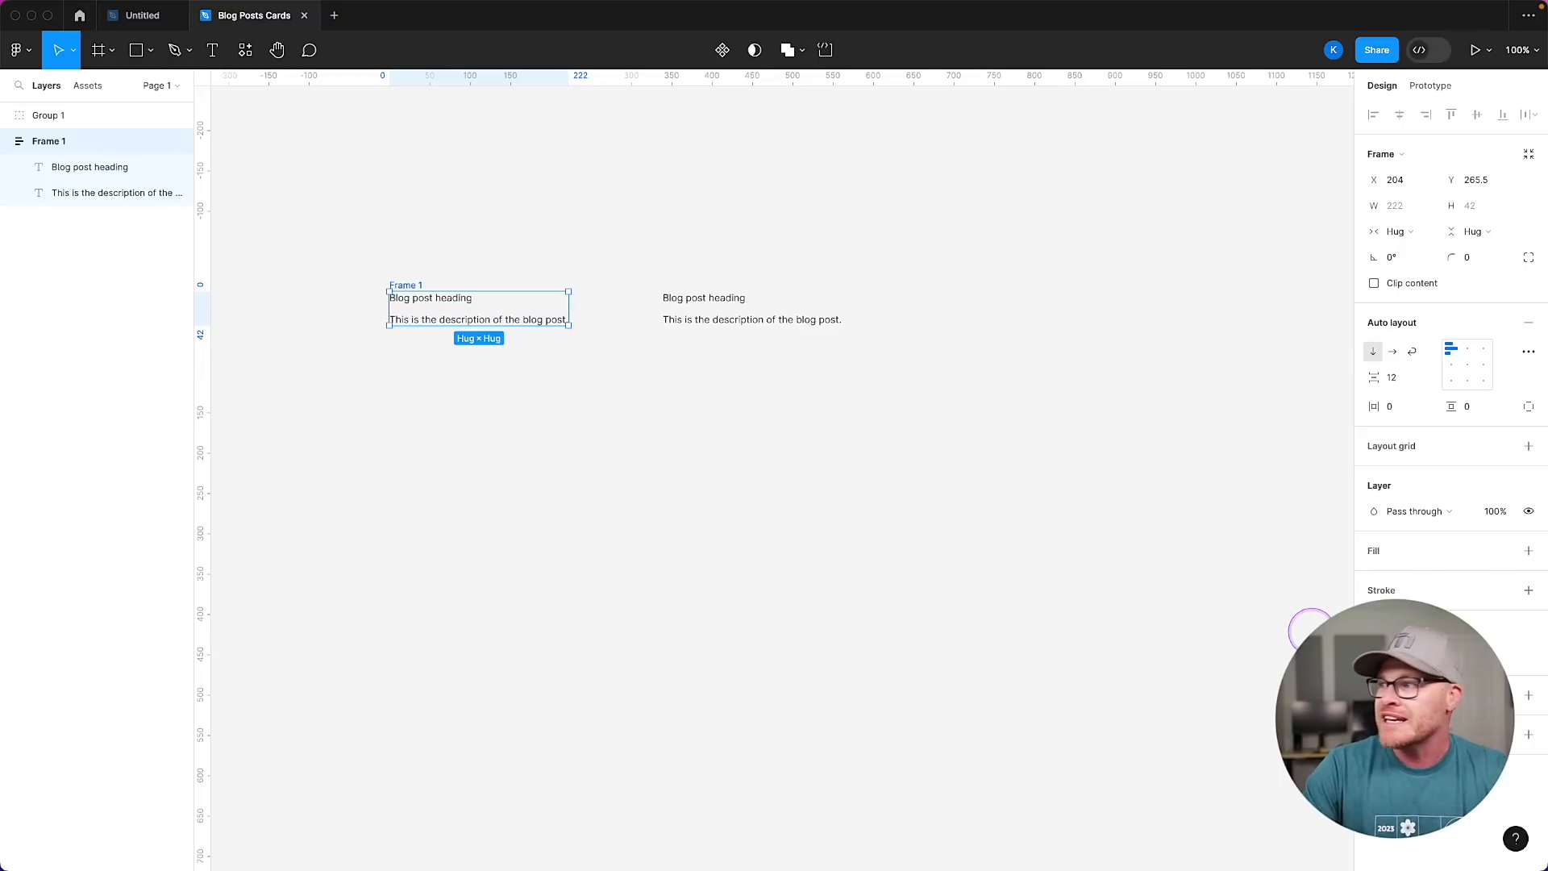
pyautogui.click(1398, 379)
pyautogui.write('30')
pyautogui.press('Return')
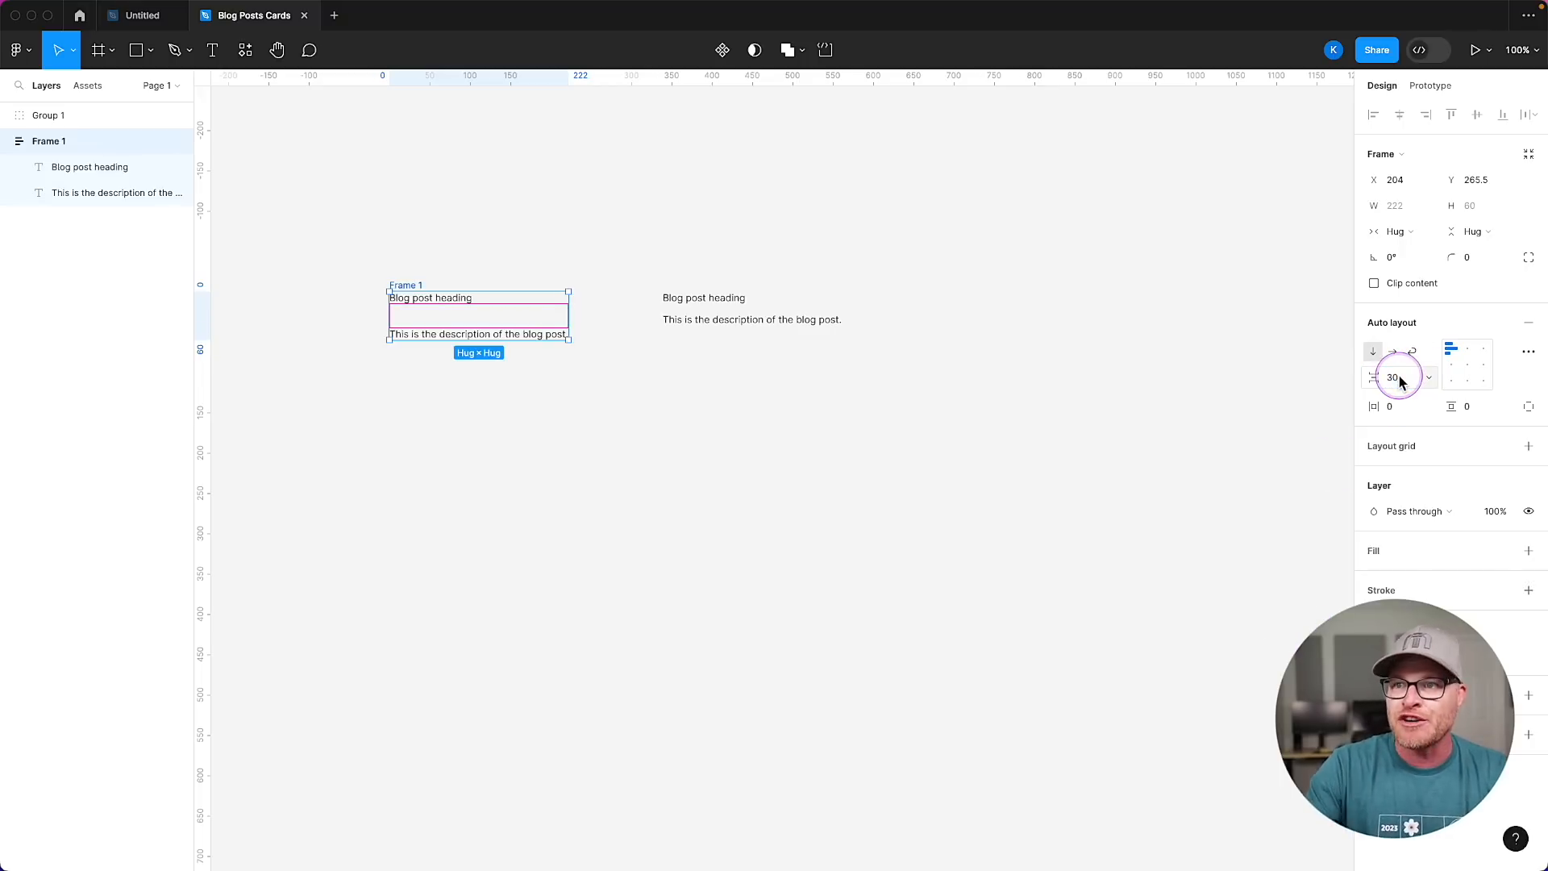
# Duplicate the description text twice inside the auto layout frame.
pyautogui.click(467, 335)
pyautogui.hotkey('ctrl', 'd')
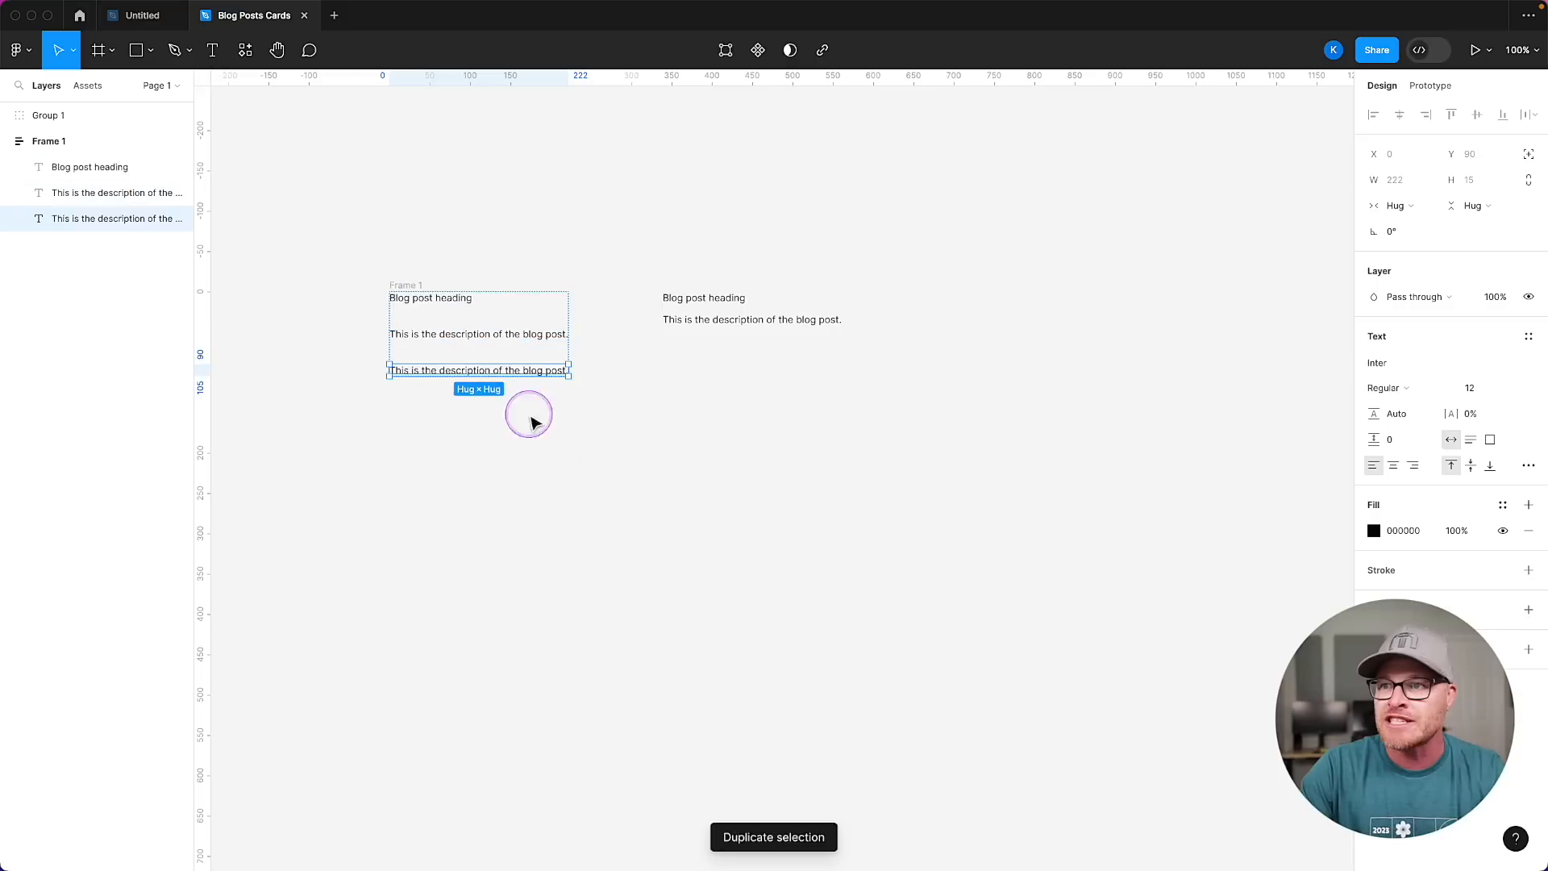
pyautogui.hotkey('ctrl', 'd')
# Set the auto layout frame's vertical gap between items to 20.
pyautogui.click(536, 304)
pyautogui.click(1393, 379)
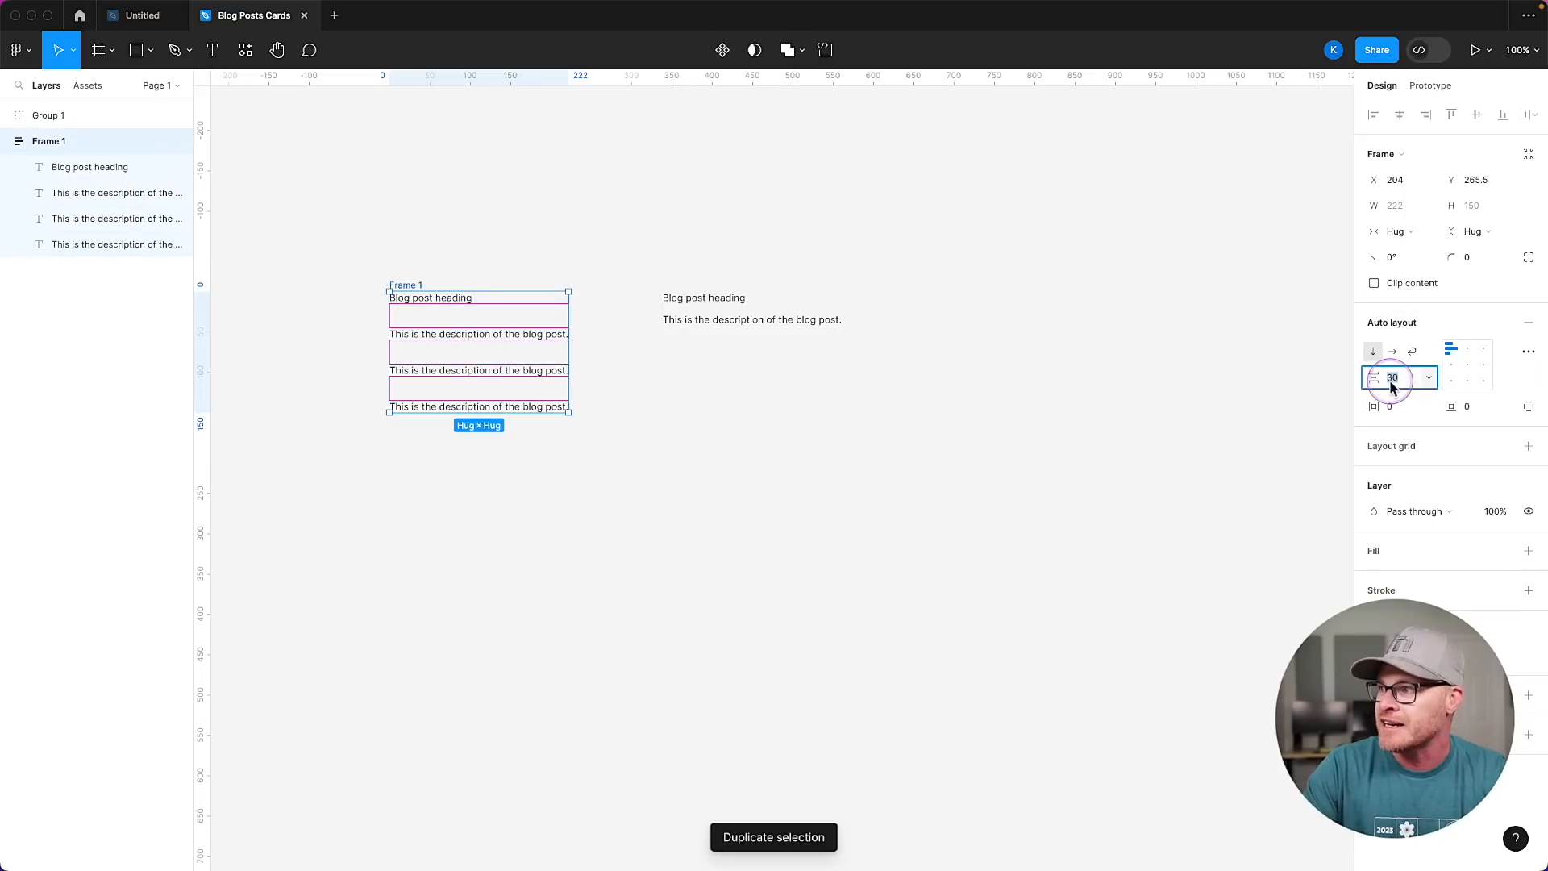
pyautogui.write('20')
pyautogui.press('Return')
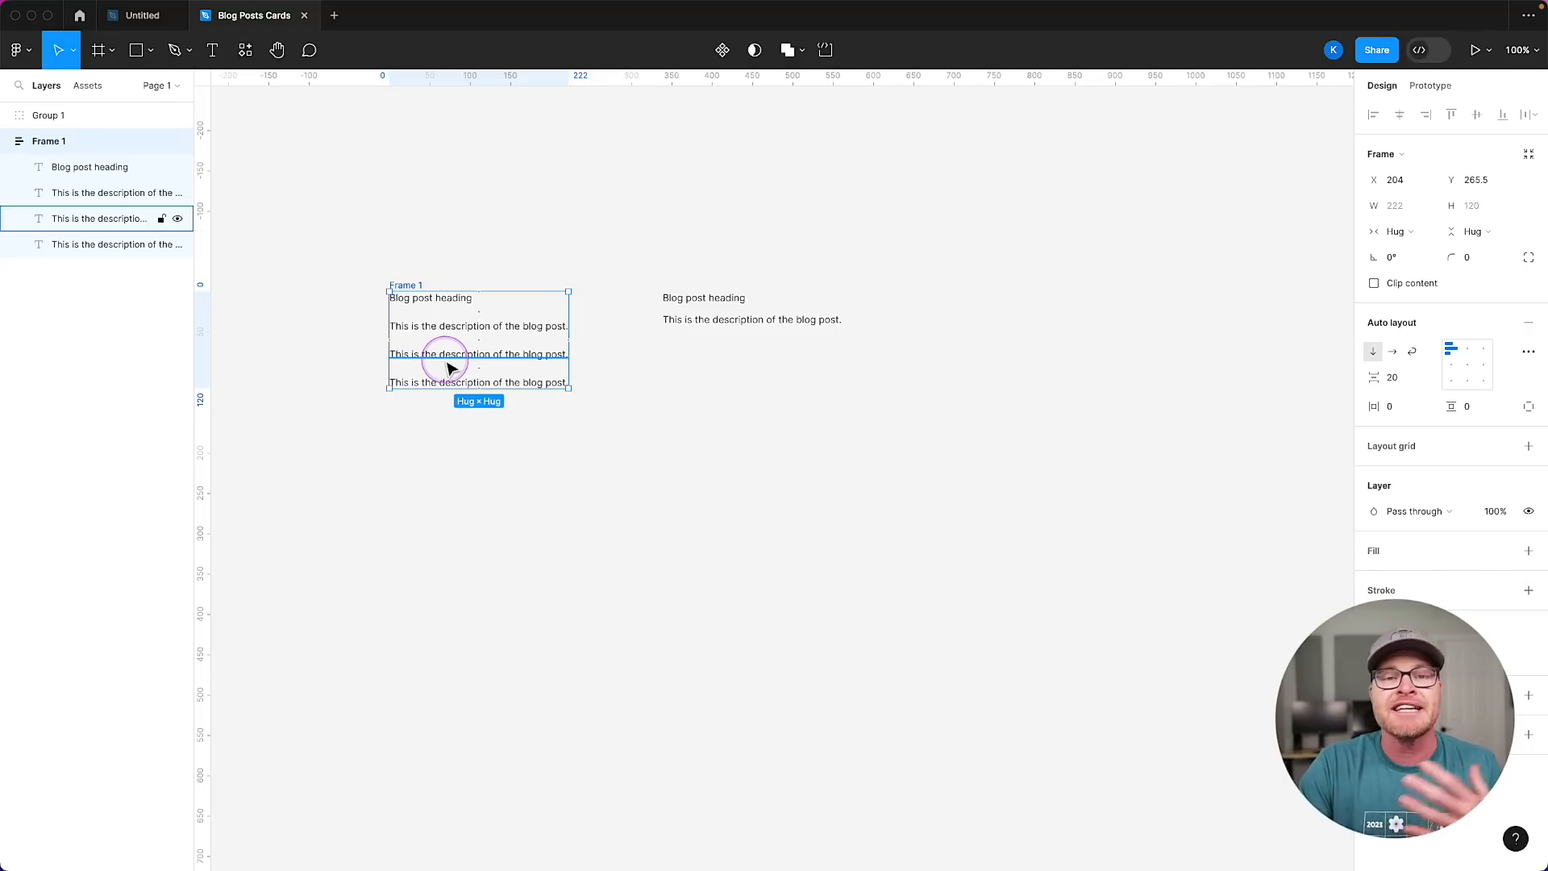
# Show the individual padding settings for each side of the auto layout frame.
pyautogui.click(1402, 407)
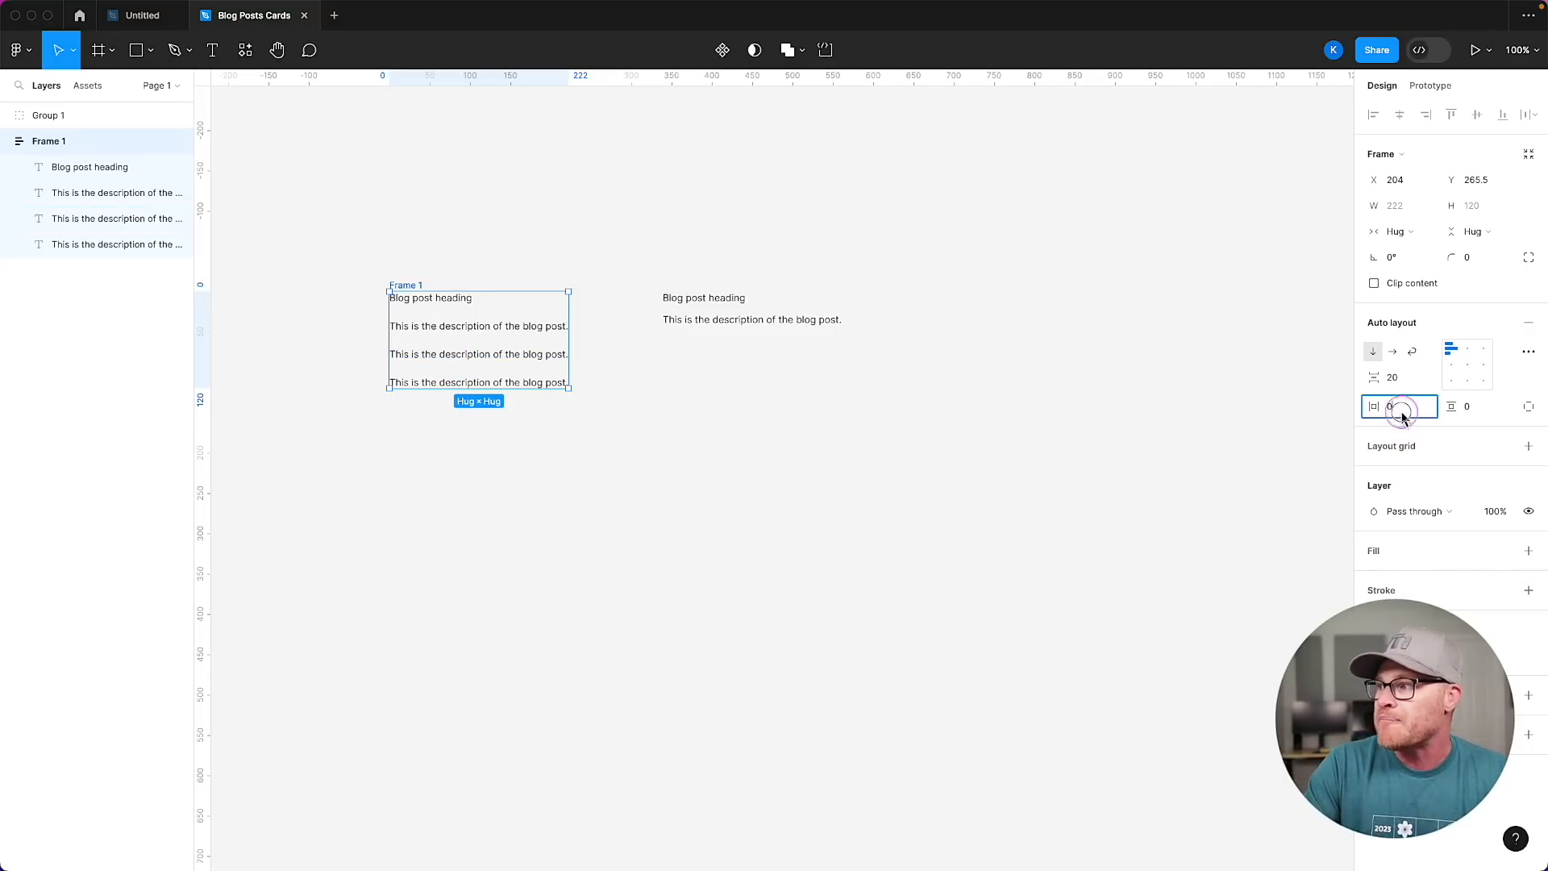
pyautogui.press('Tab')
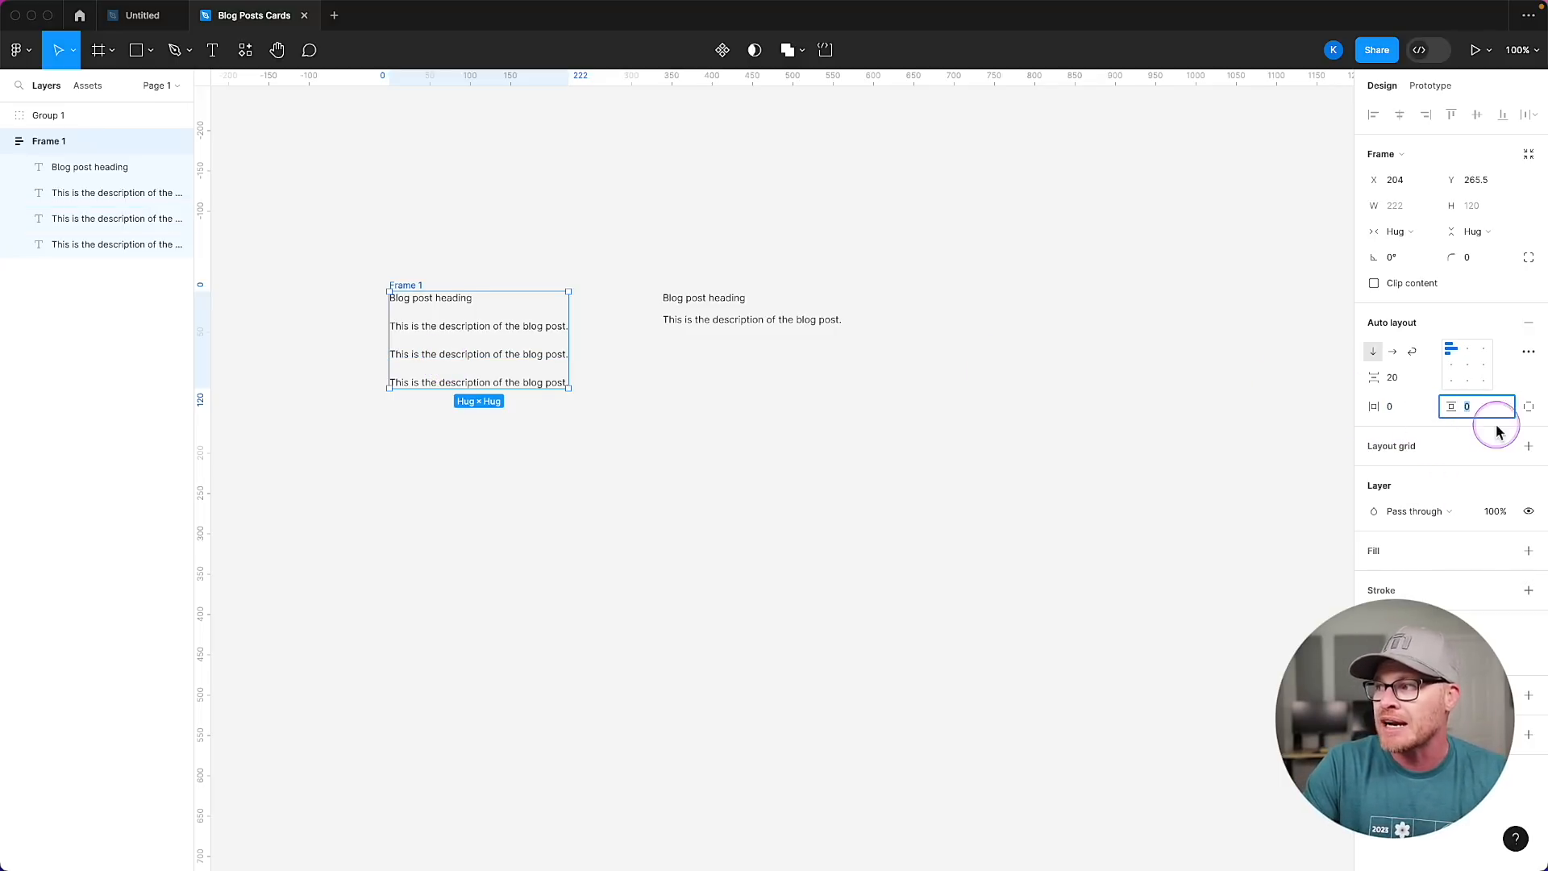
pyautogui.click(1526, 409)
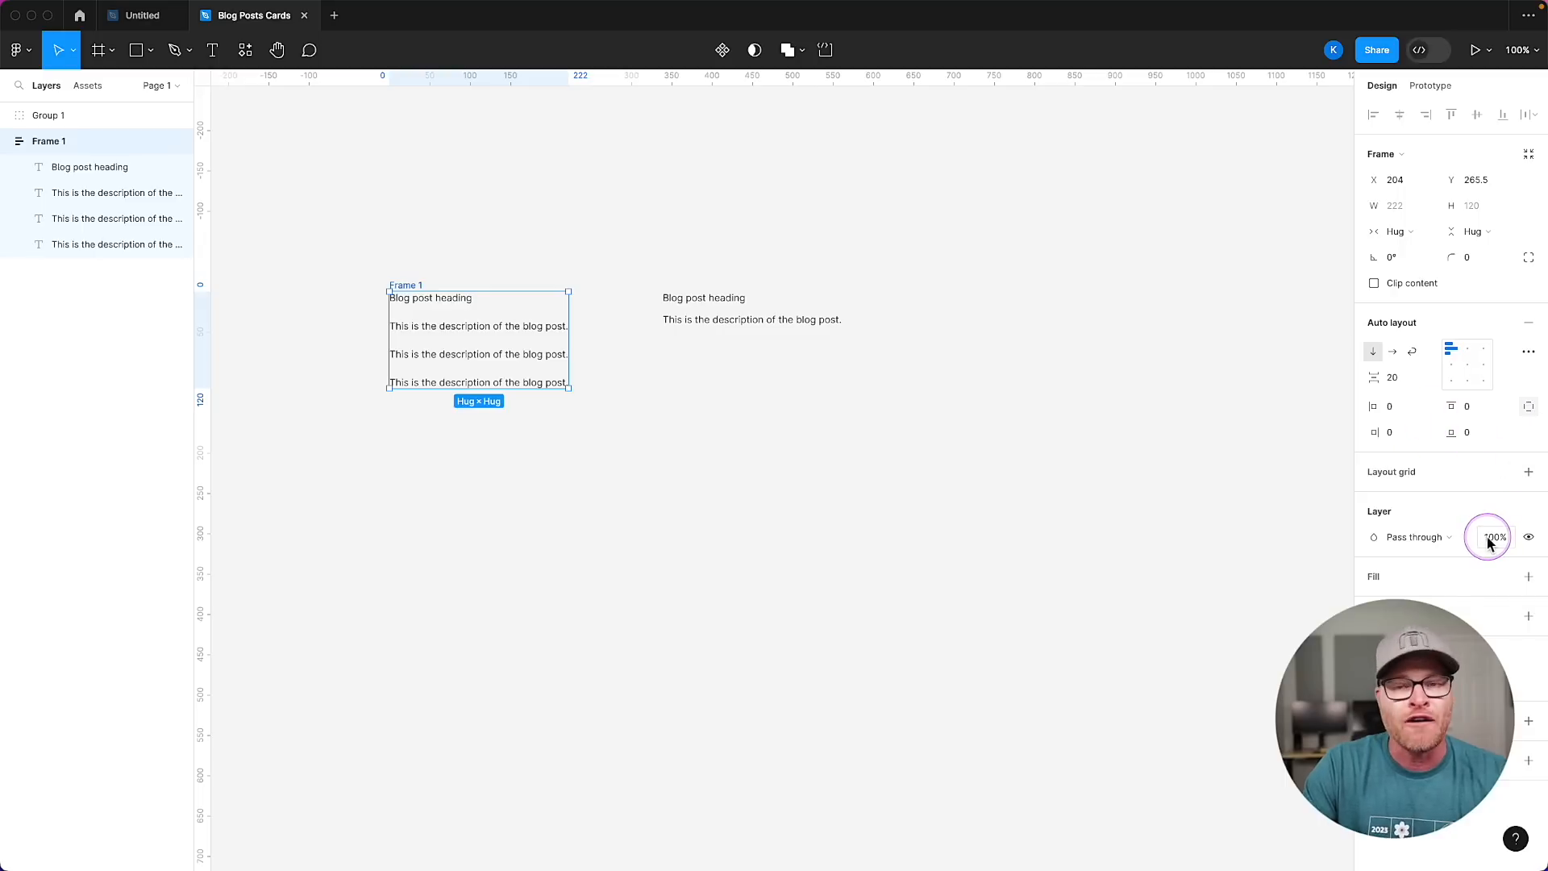
# Try centre and right alignment for the auto layout frame's items, and restore top-left alignment.
pyautogui.click(1466, 370)
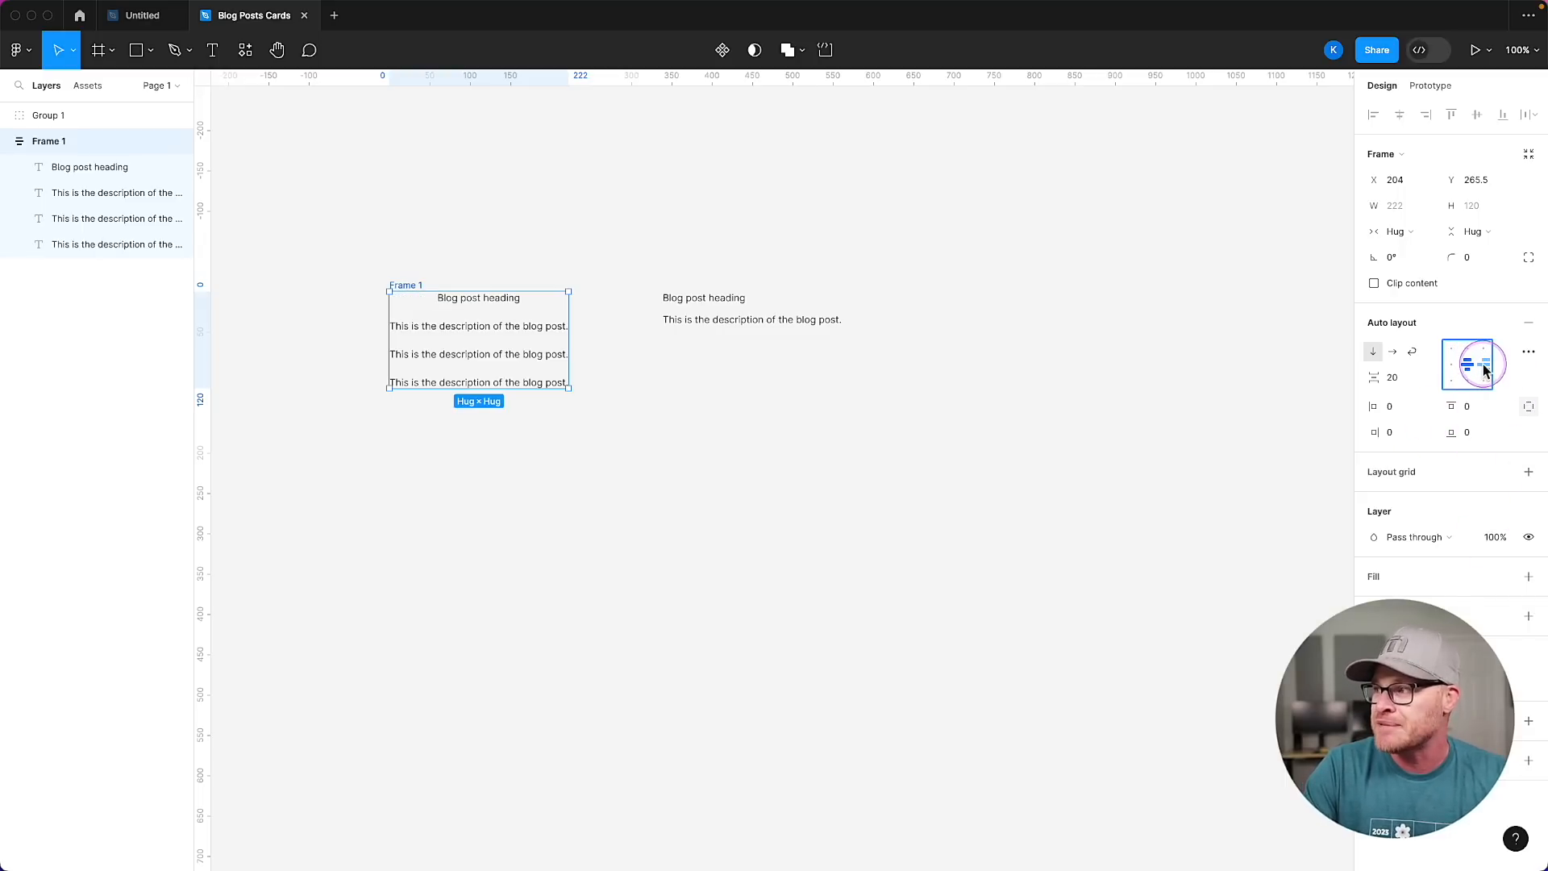
pyautogui.click(1482, 352)
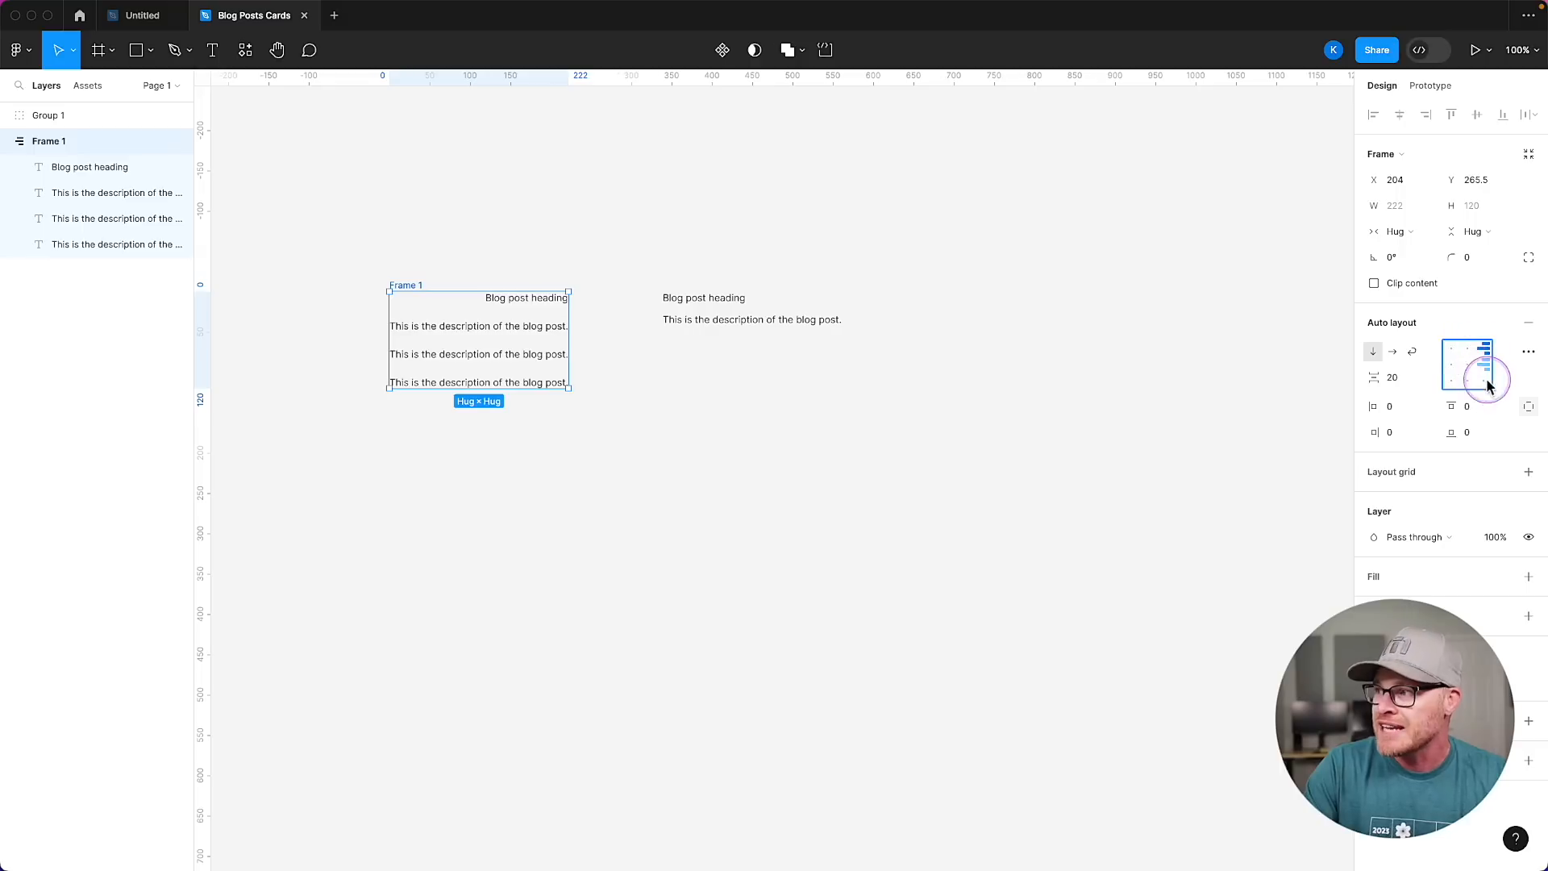
pyautogui.click(1450, 348)
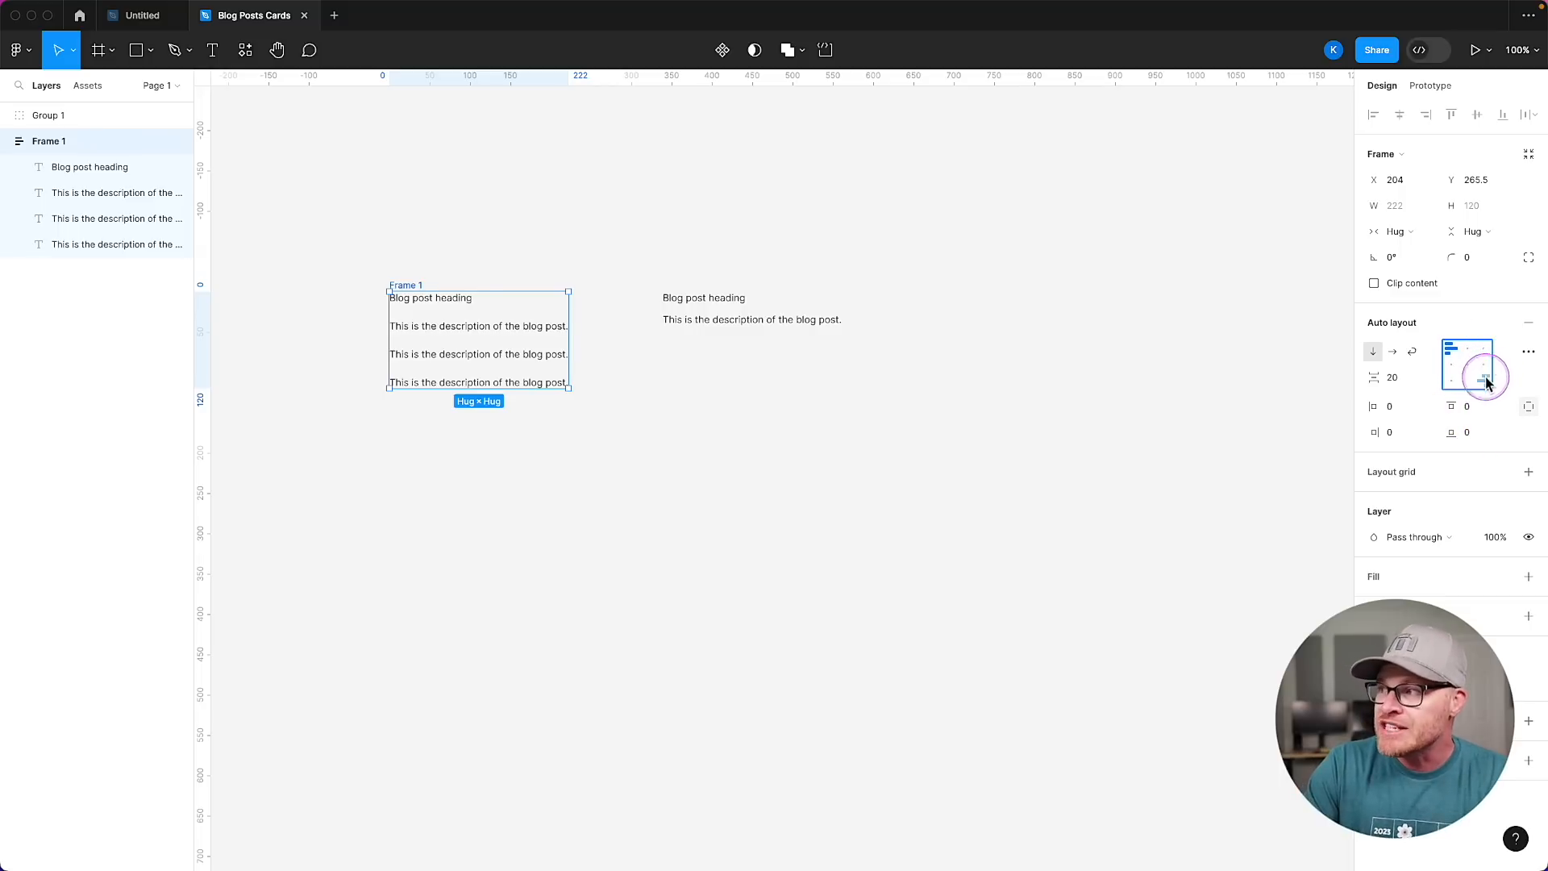
# Switch the auto layout frame's vertical gap to Auto and set it back to 20.
pyautogui.click(1420, 376)
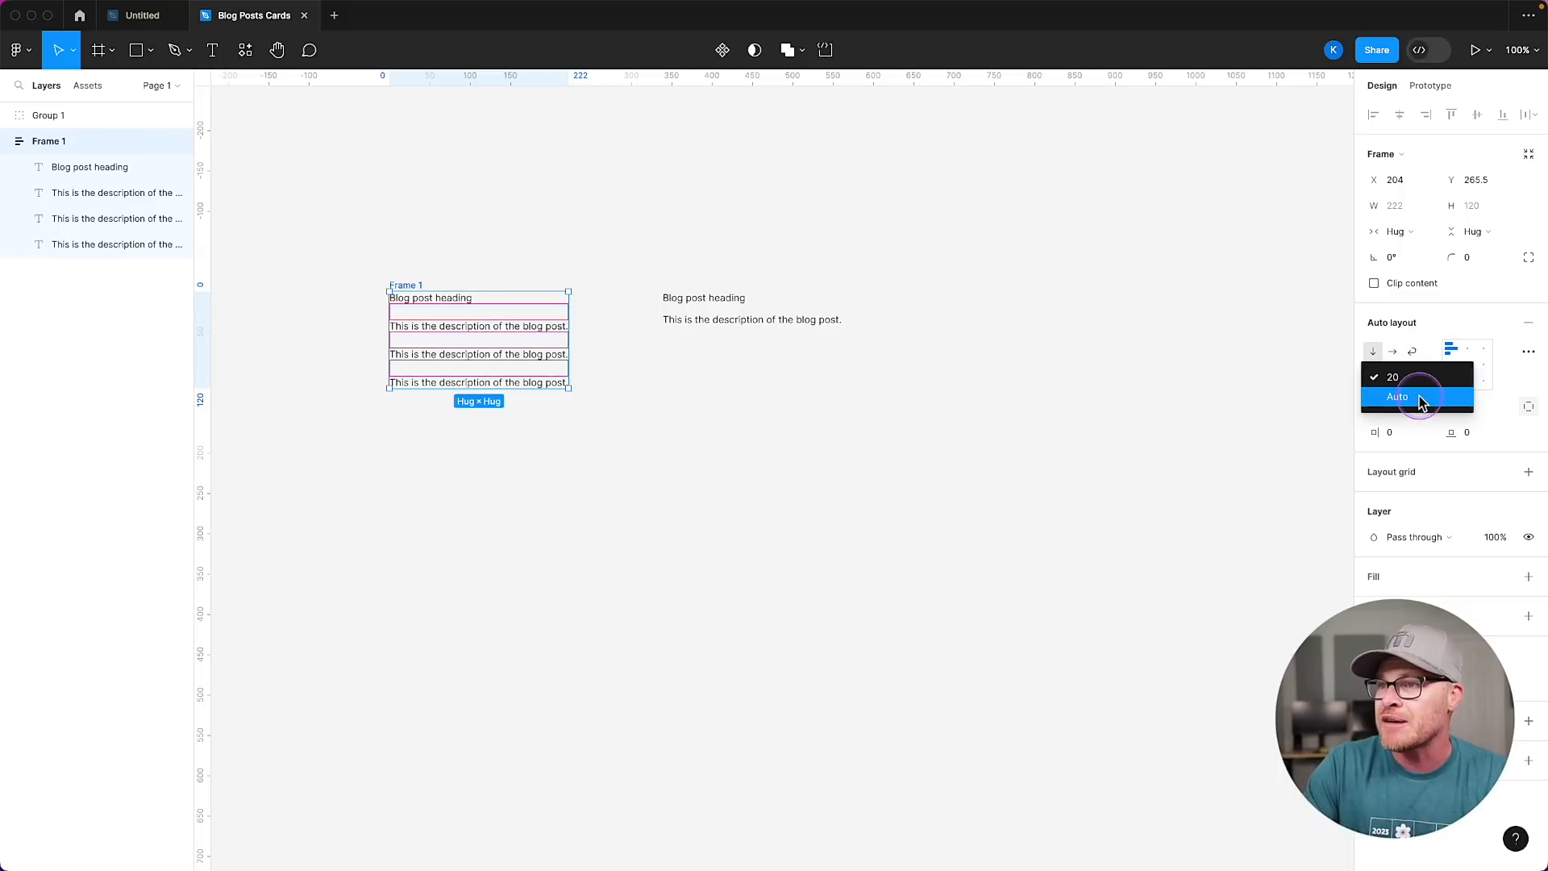
pyautogui.click(1421, 399)
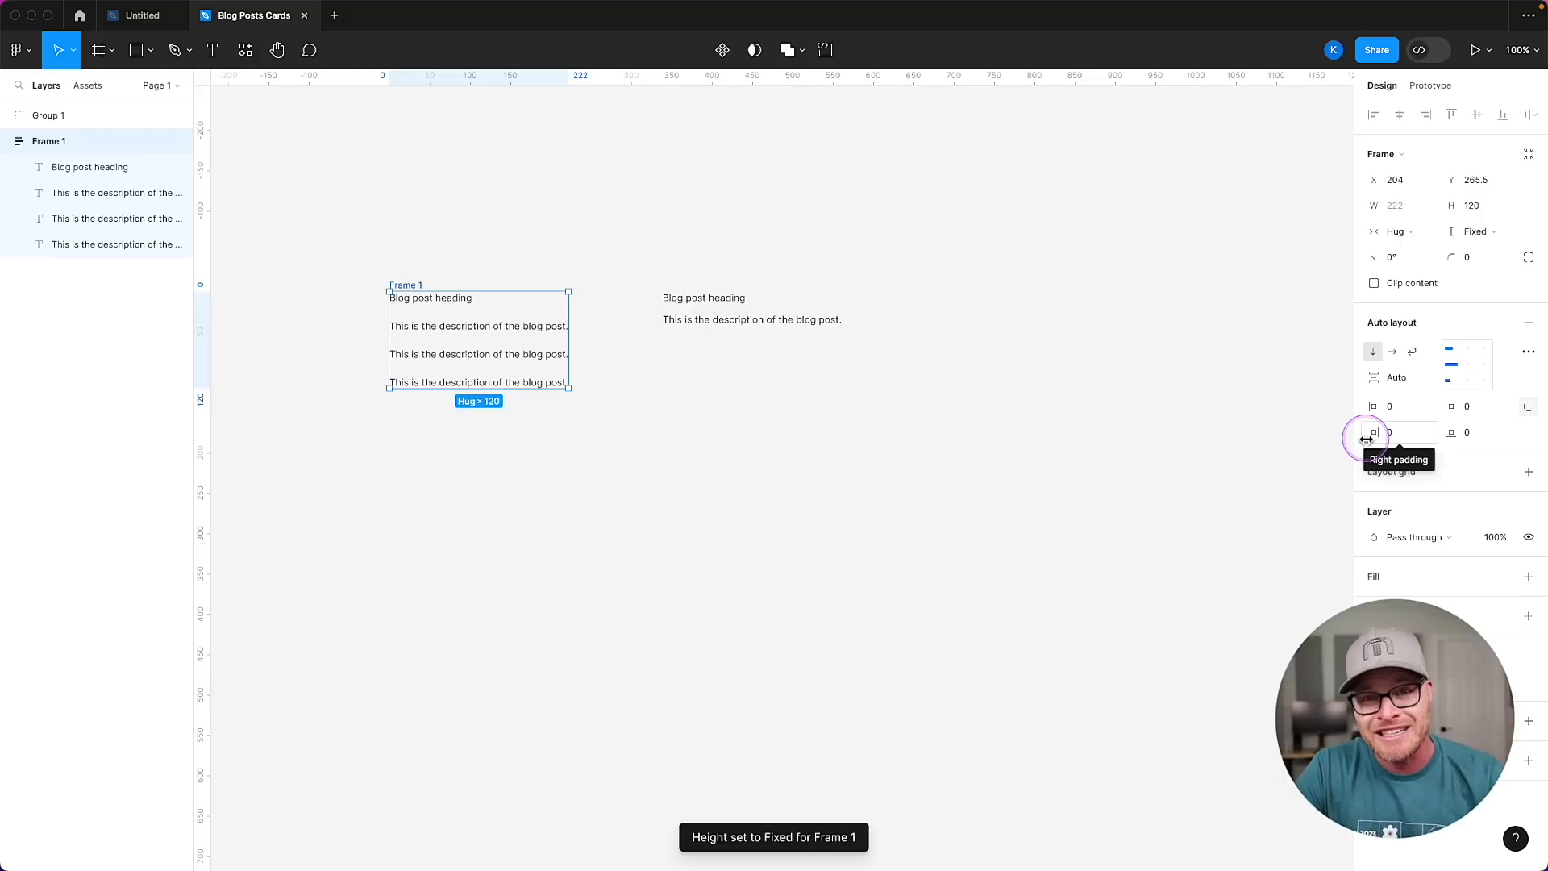
pyautogui.click(1396, 377)
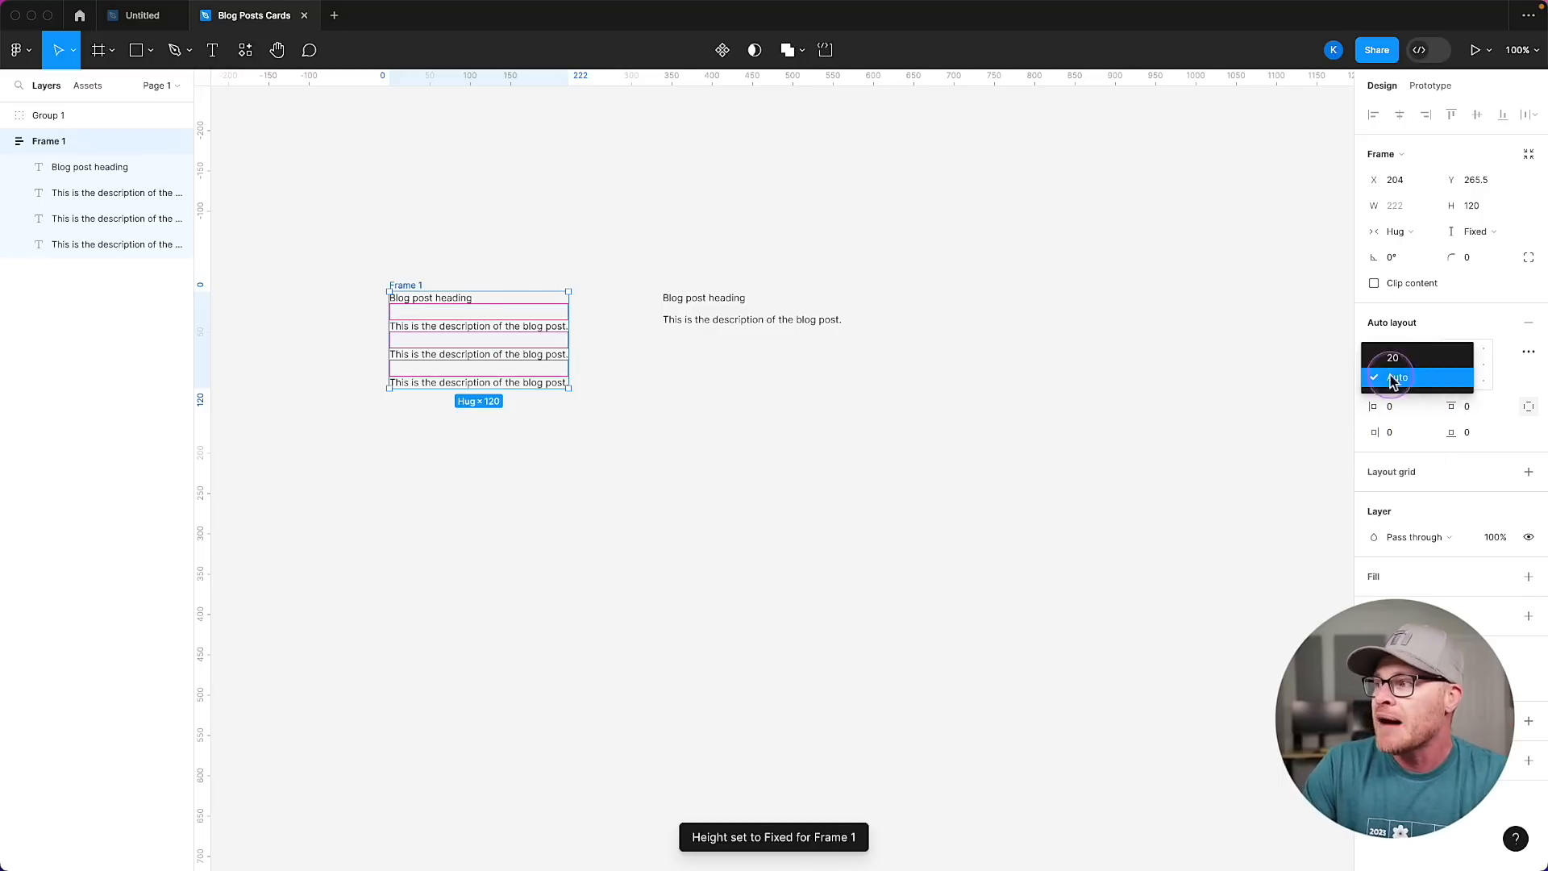
pyautogui.click(1403, 354)
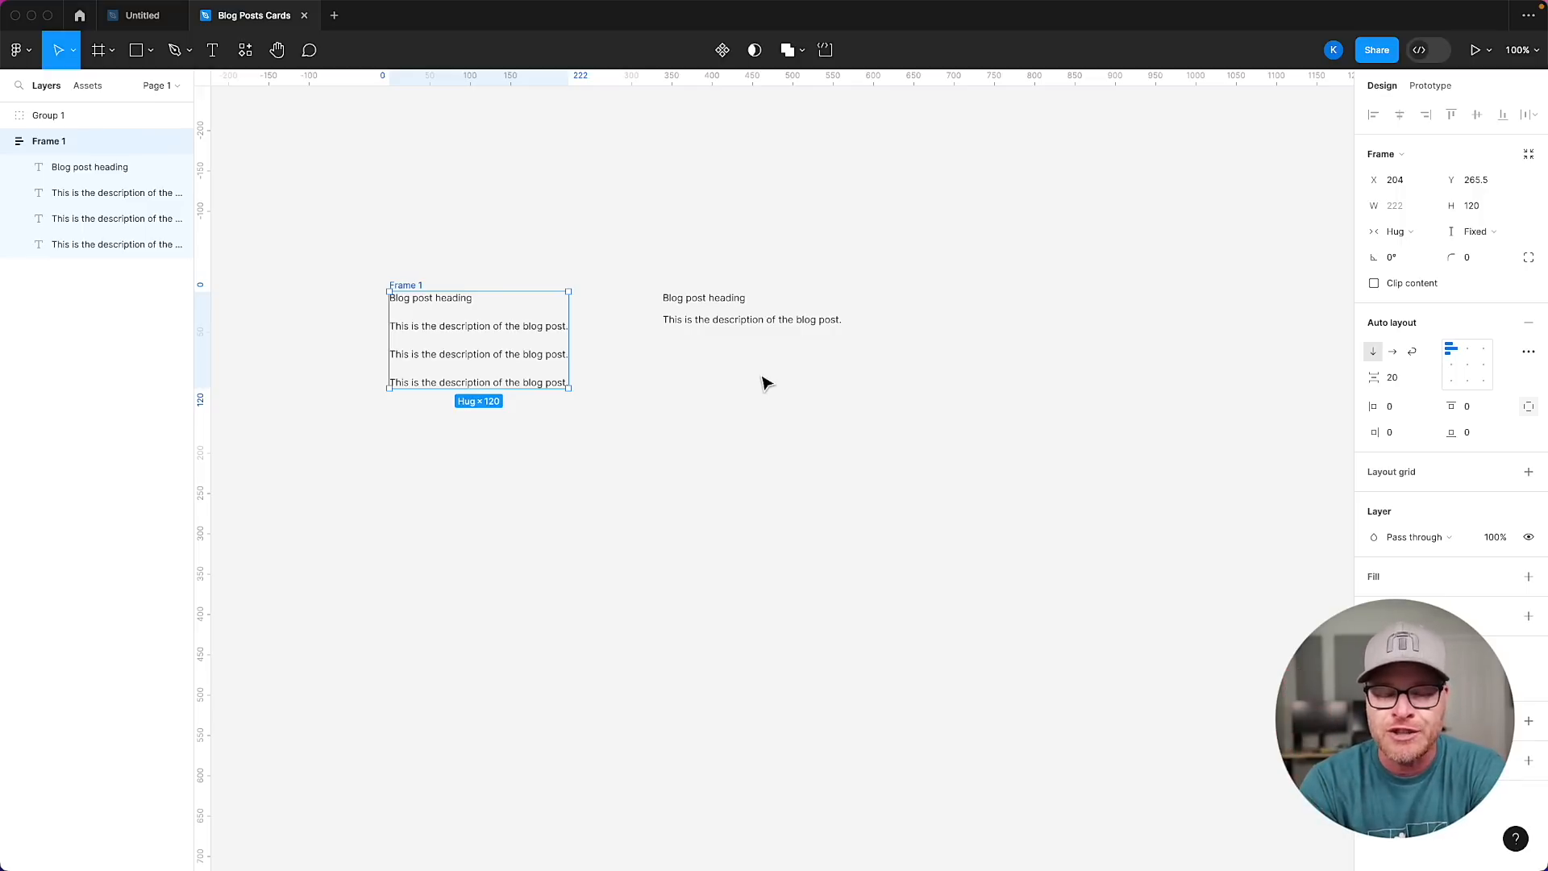
# Delete all texts, the group and the remaining empty frame to clear the canvas.
pyautogui.click(573, 171)
pyautogui.moveTo(544, 187); pyautogui.dragTo(922, 539)
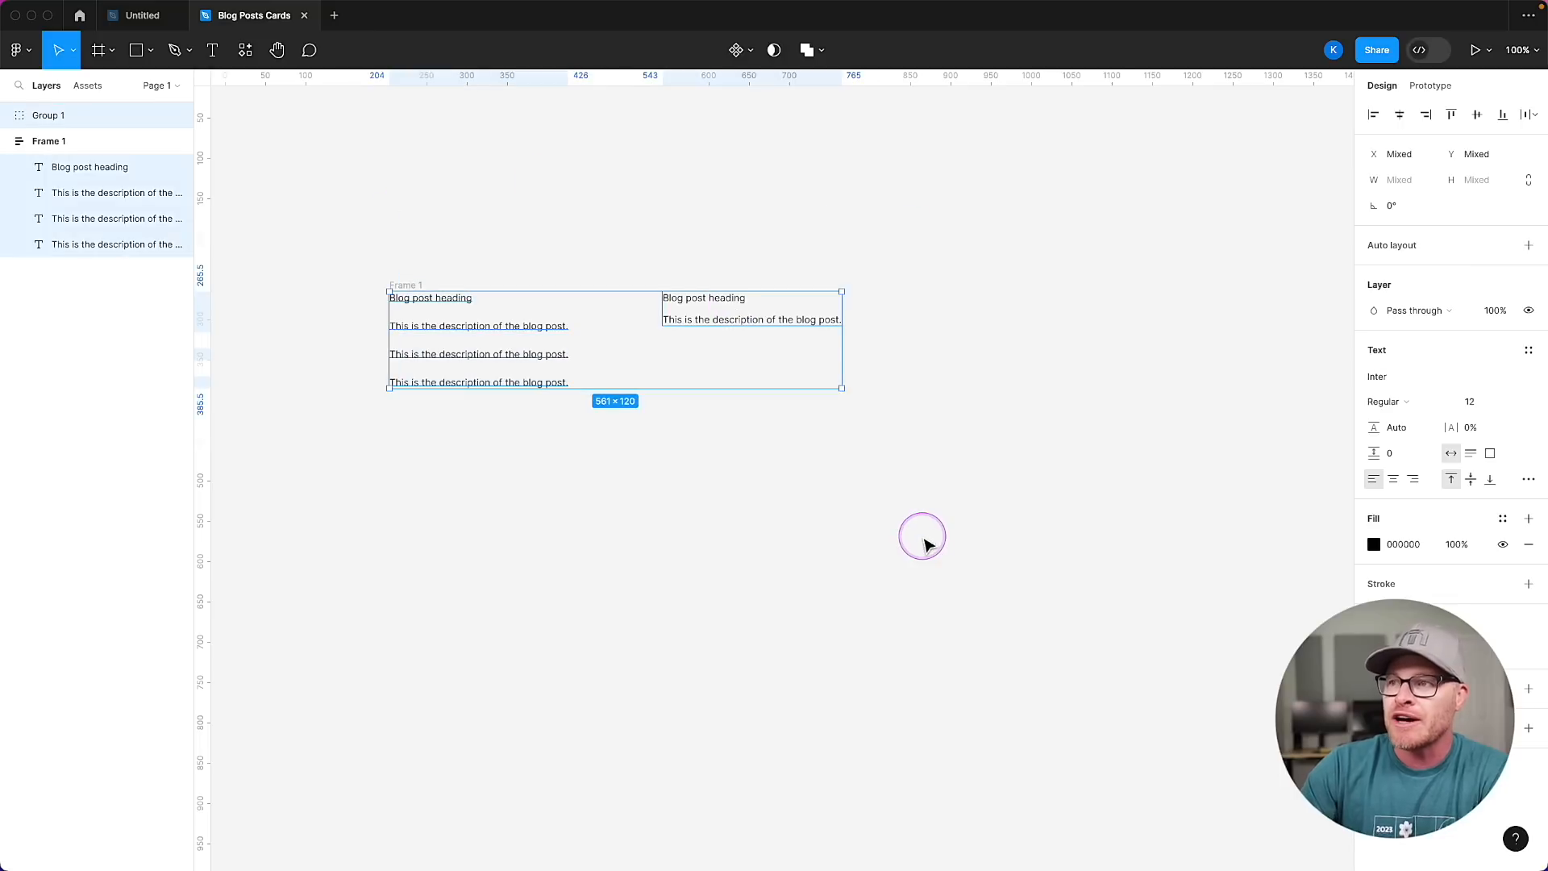
pyautogui.press('Delete')
pyautogui.moveTo(518, 178); pyautogui.dragTo(316, 421)
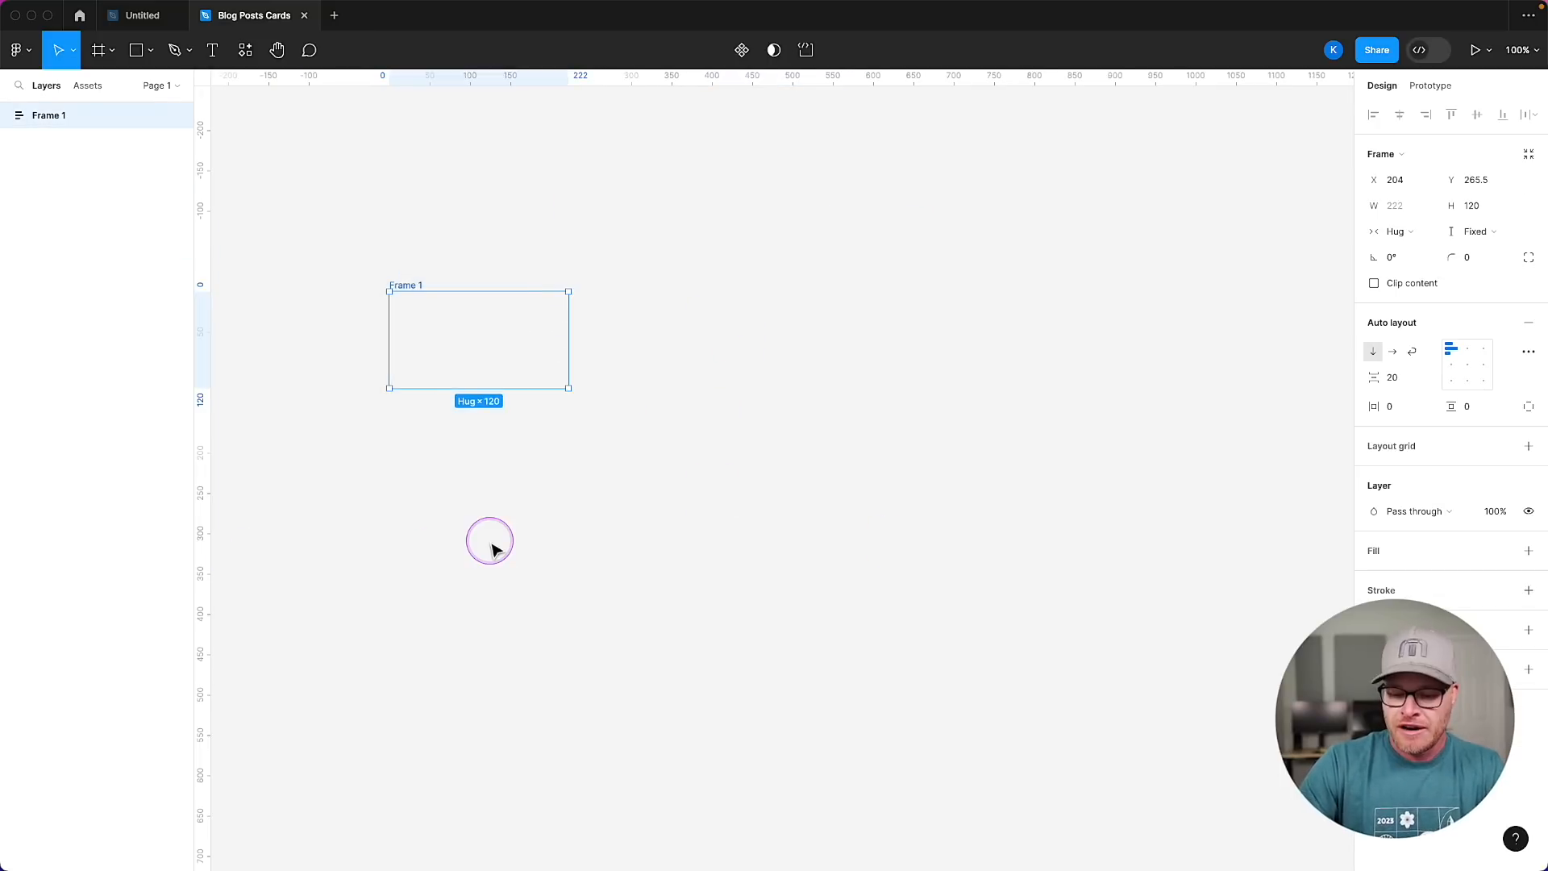
pyautogui.press('Delete')
# Add the text "Blog post headline" on the canvas and place a duplicate of it directly below, left-aligned.
pyautogui.press('t')
pyautogui.click(481, 261)
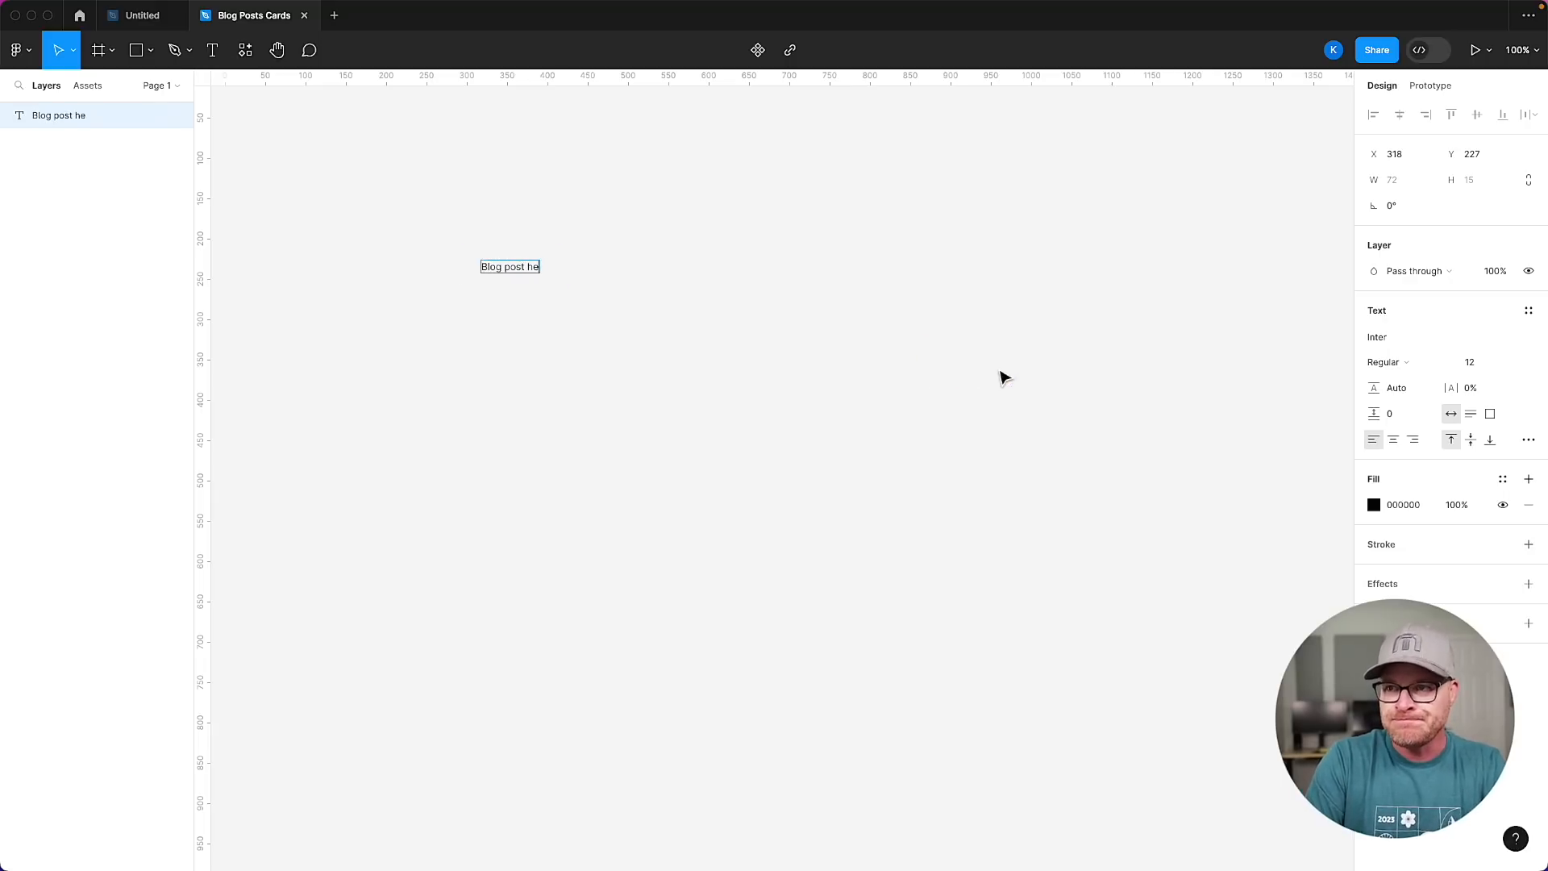
pyautogui.press('super+d')
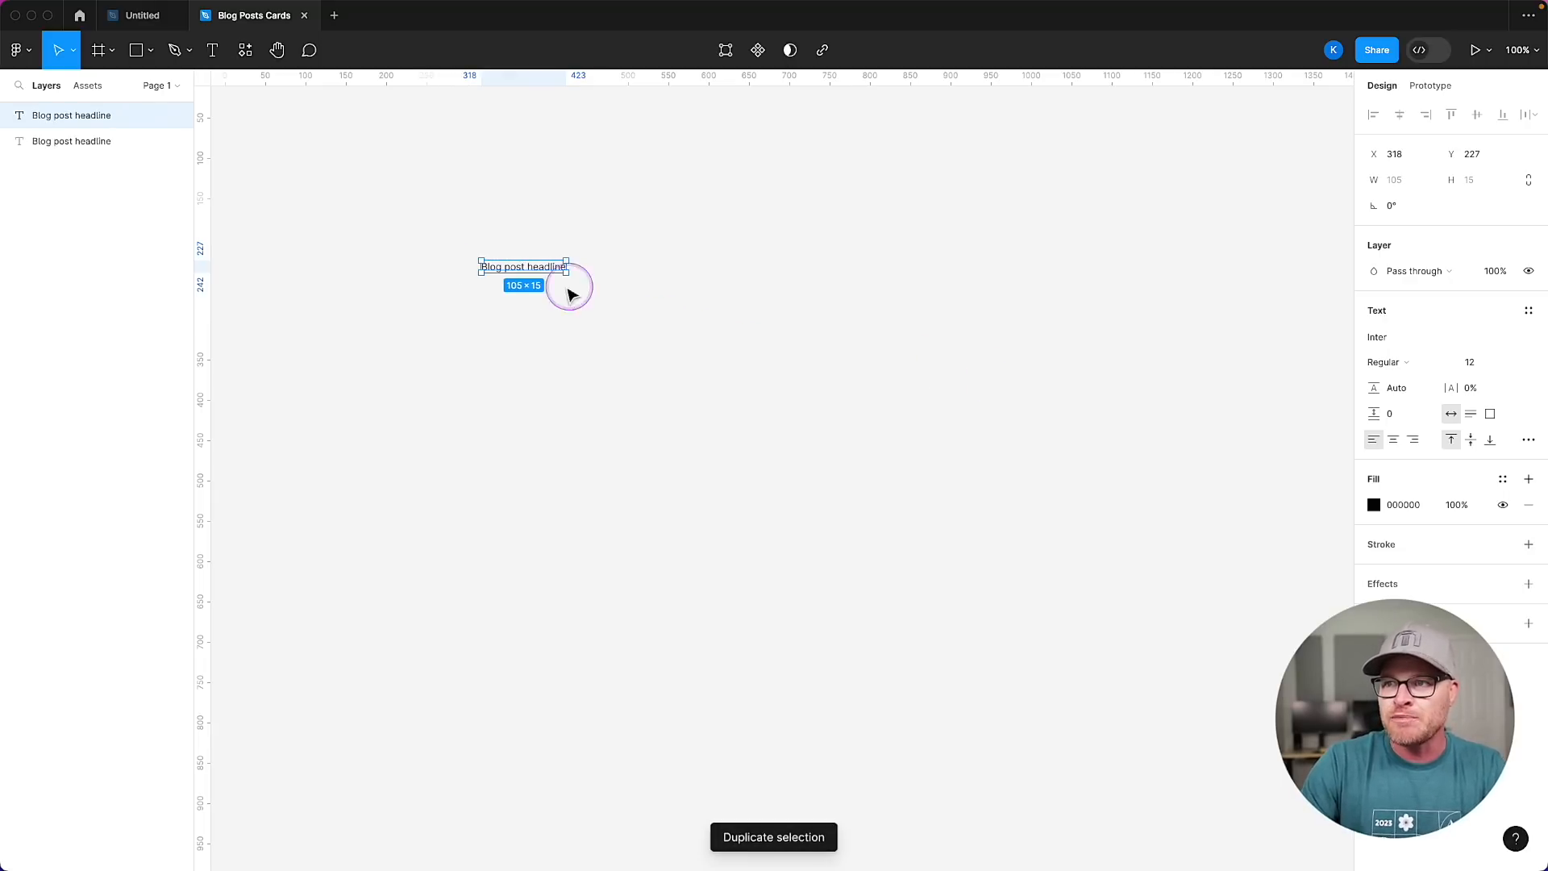
pyautogui.moveTo(545, 268); pyautogui.dragTo(544, 299)
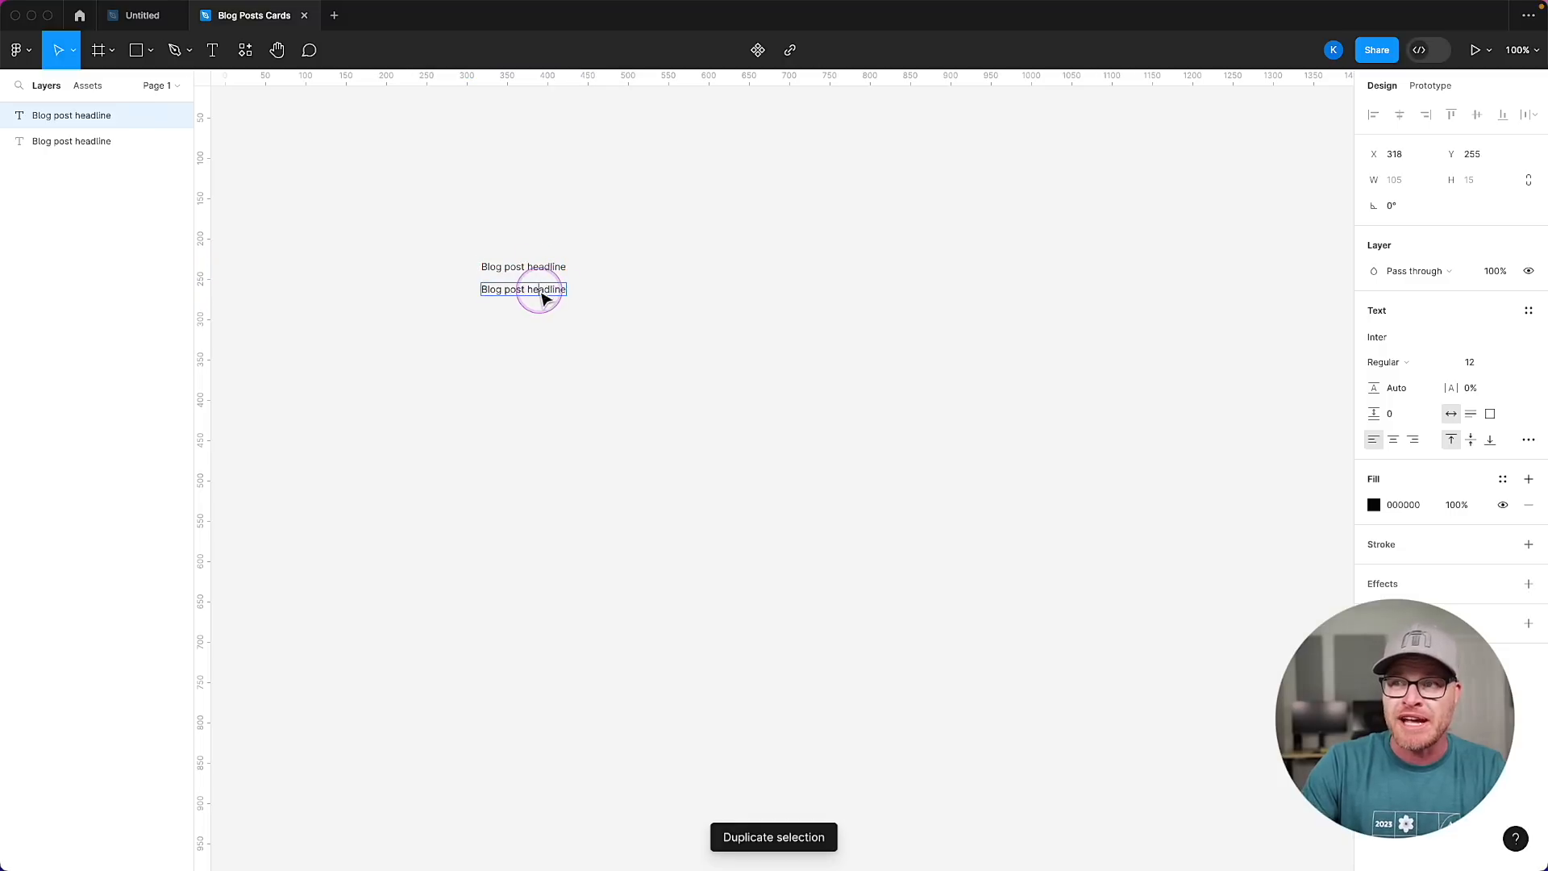
# Change the duplicated text to "This is the blog post description".
pyautogui.doubleClick(538, 290)
pyautogui.write('This is the b')
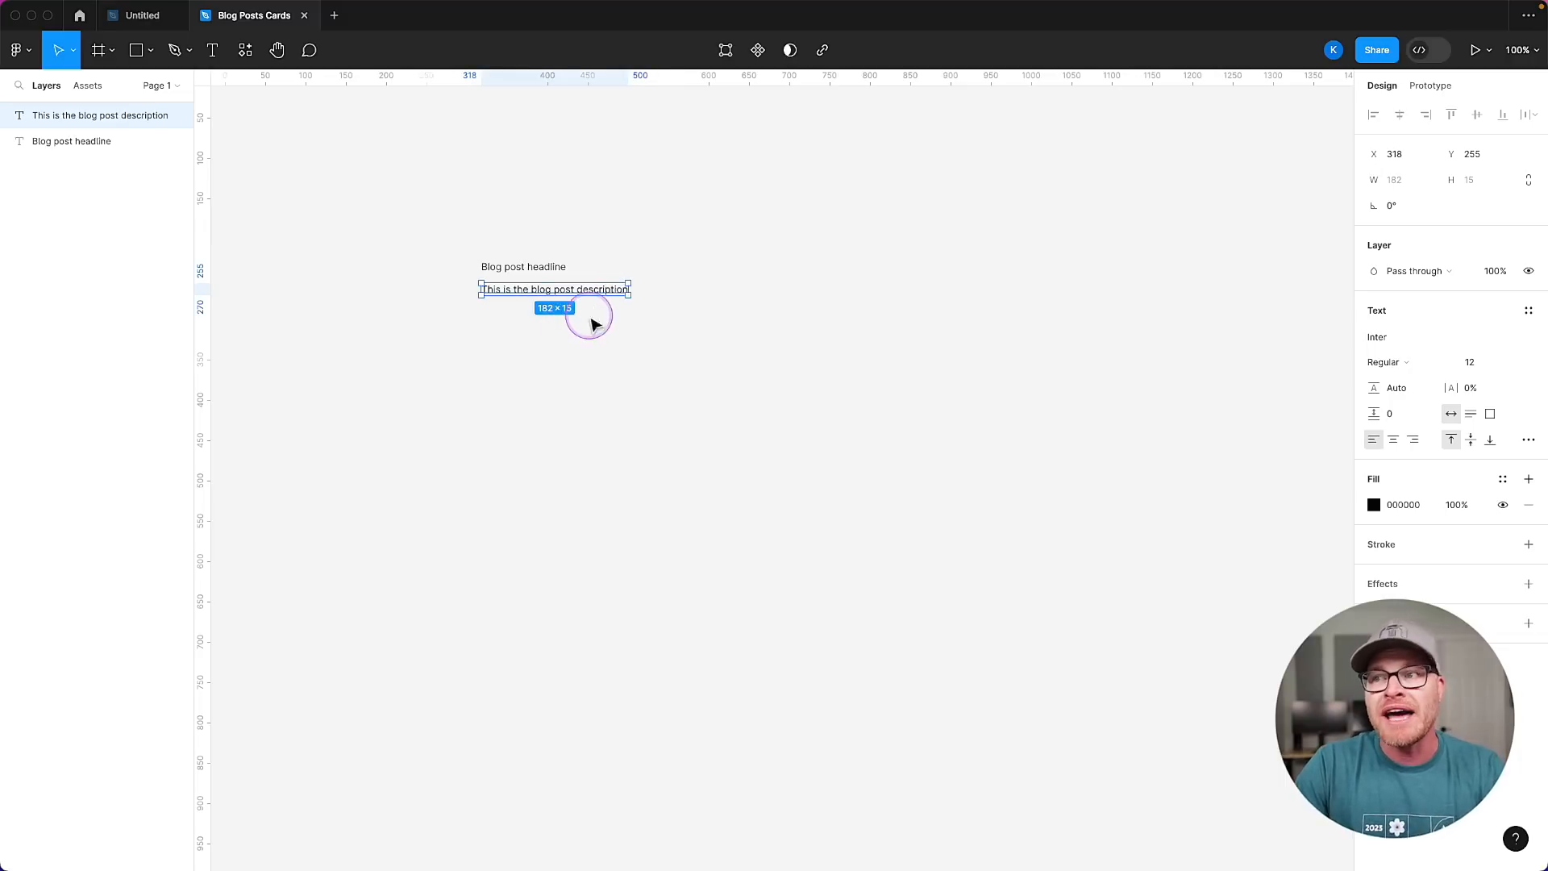
pyautogui.doubleClick(607, 290)
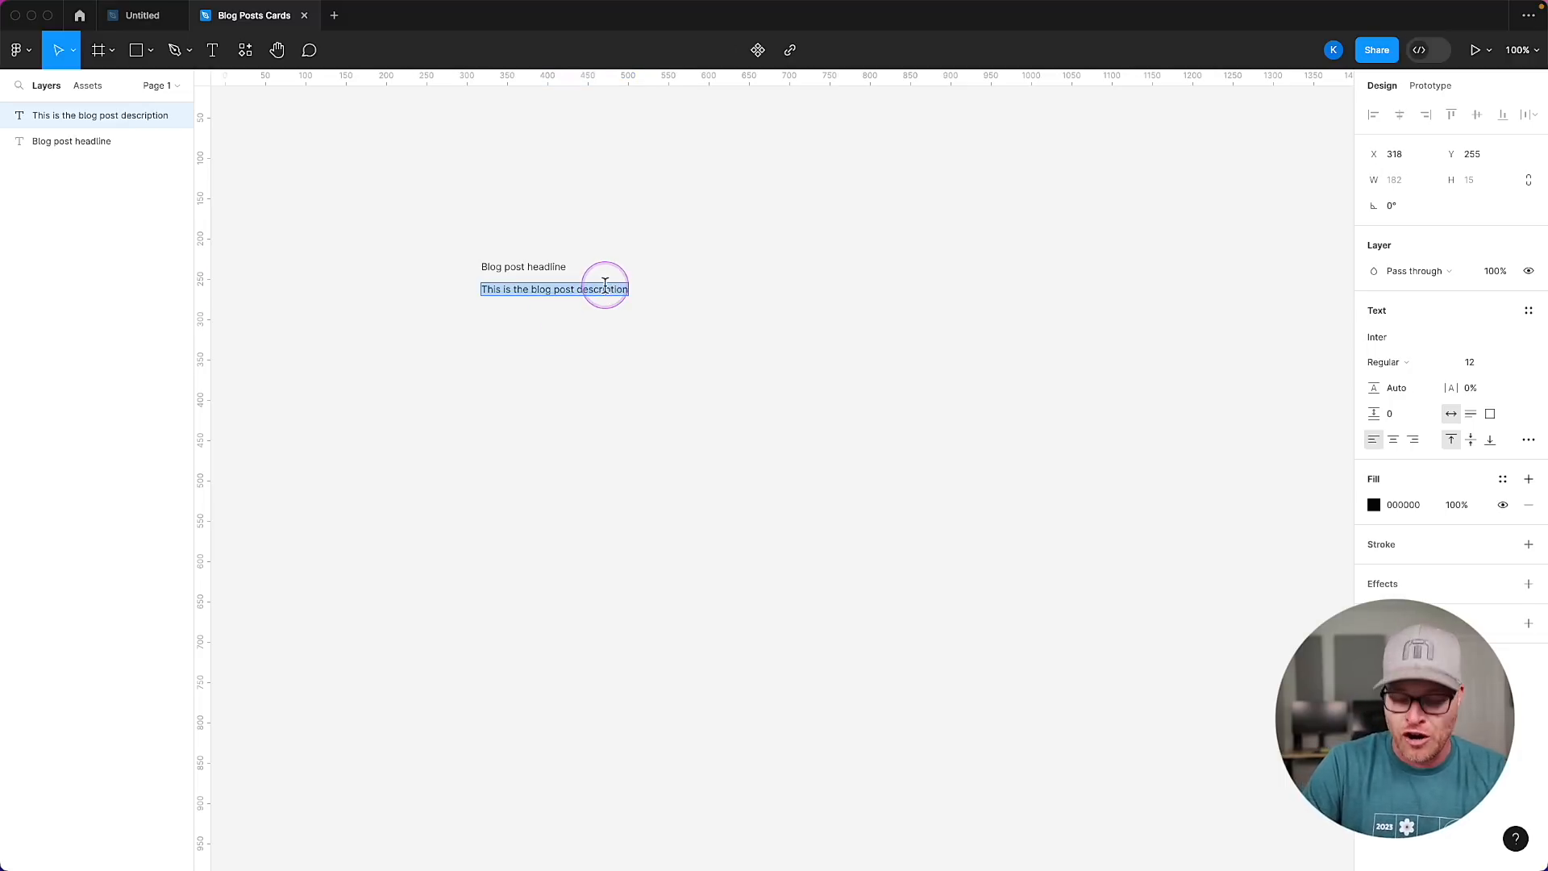
pyautogui.click(604, 287)
pyautogui.press('Escape')
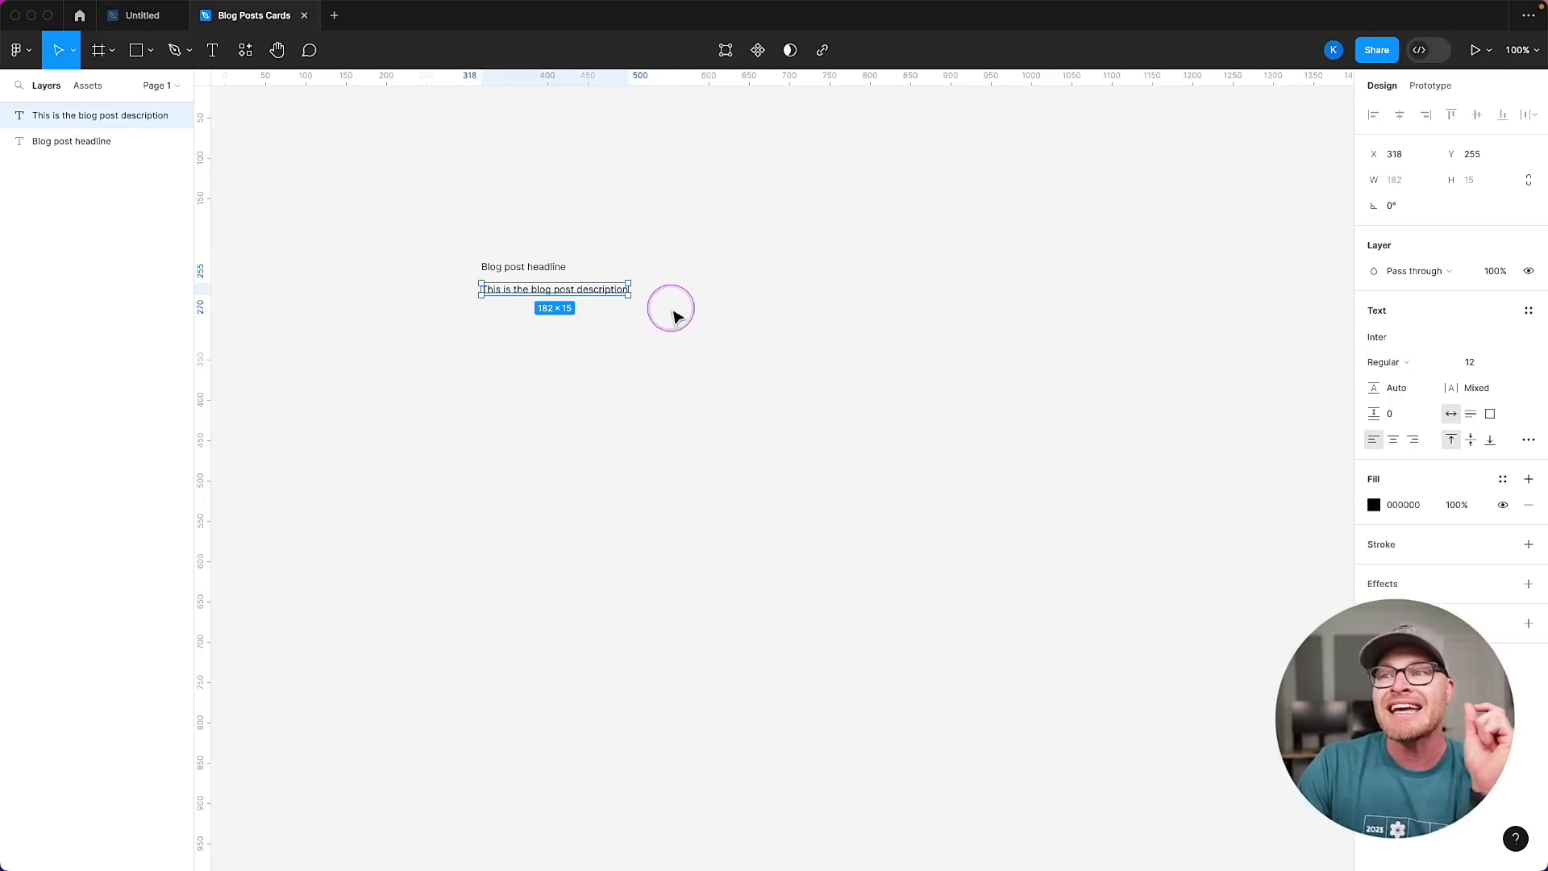
pyautogui.moveTo(791, 334); pyautogui.dragTo(411, 242)
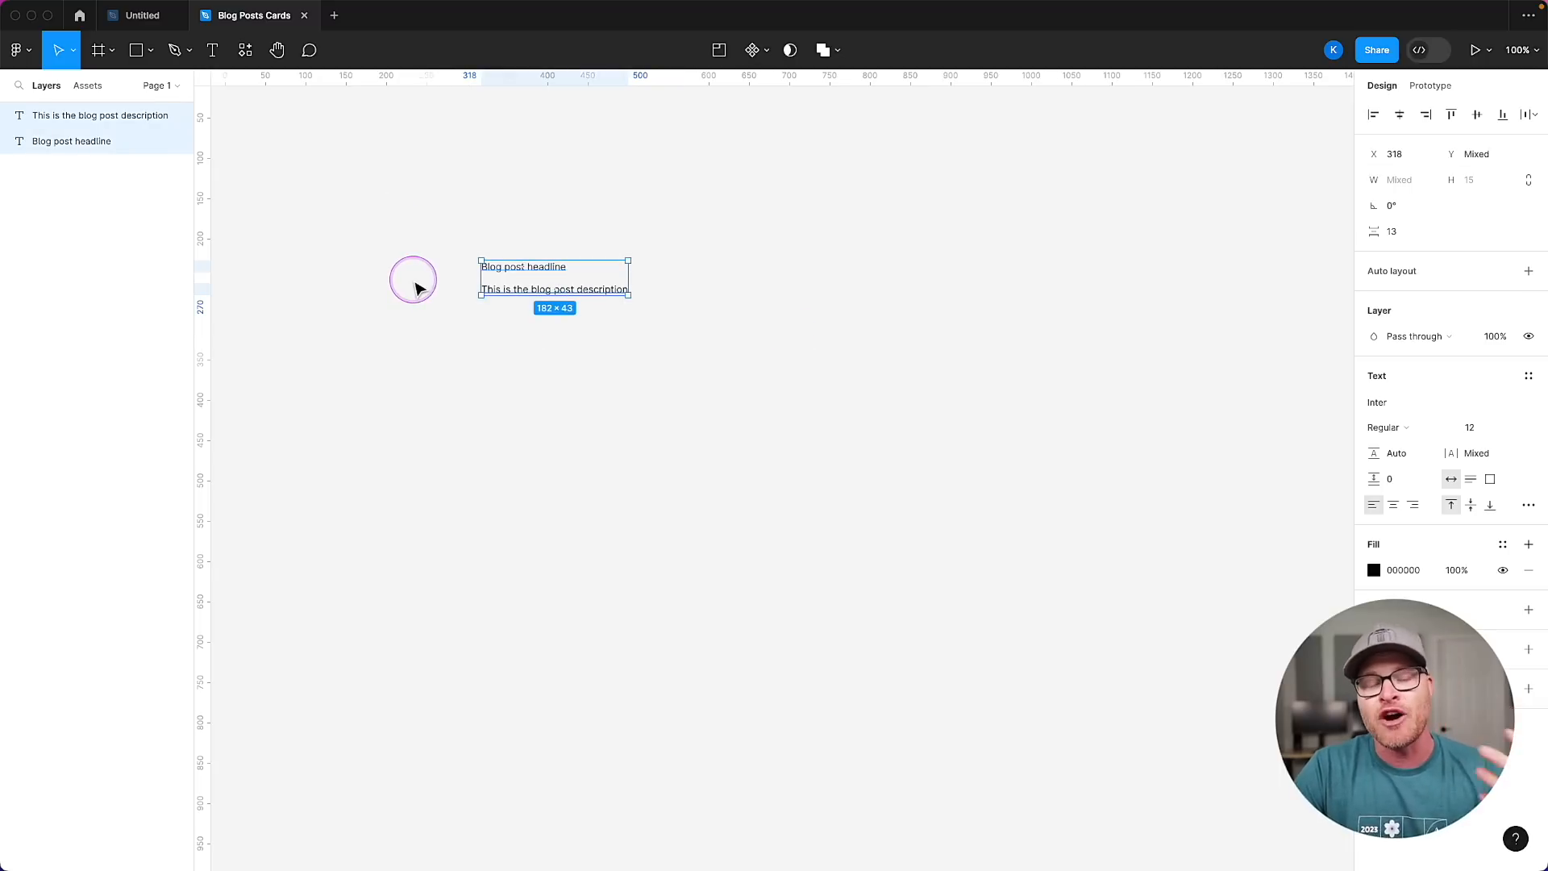
pyautogui.click(510, 353)
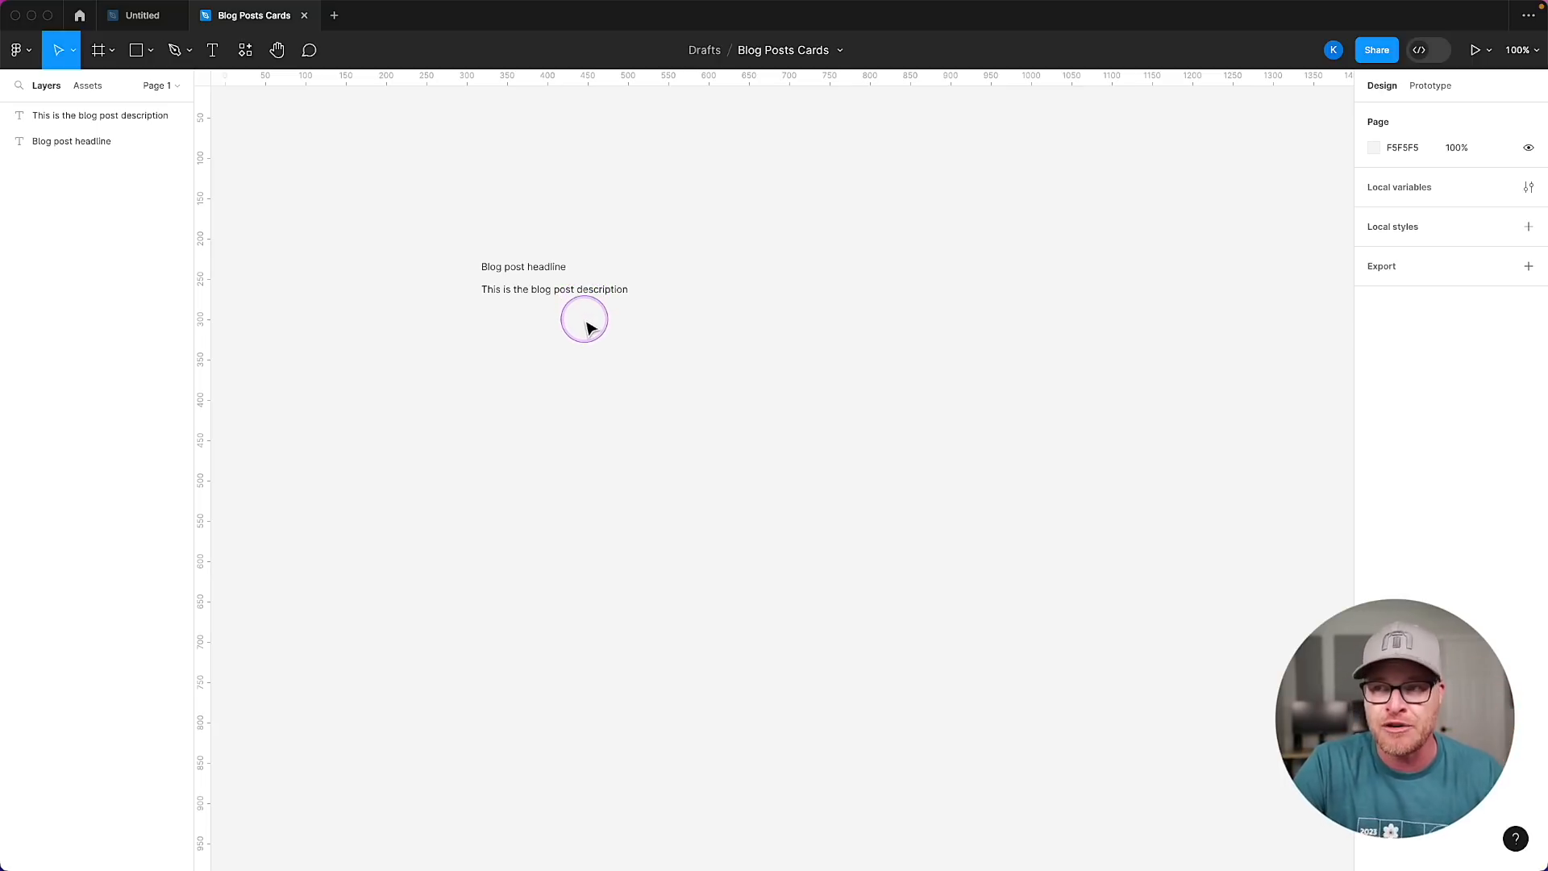
pyautogui.click(568, 289)
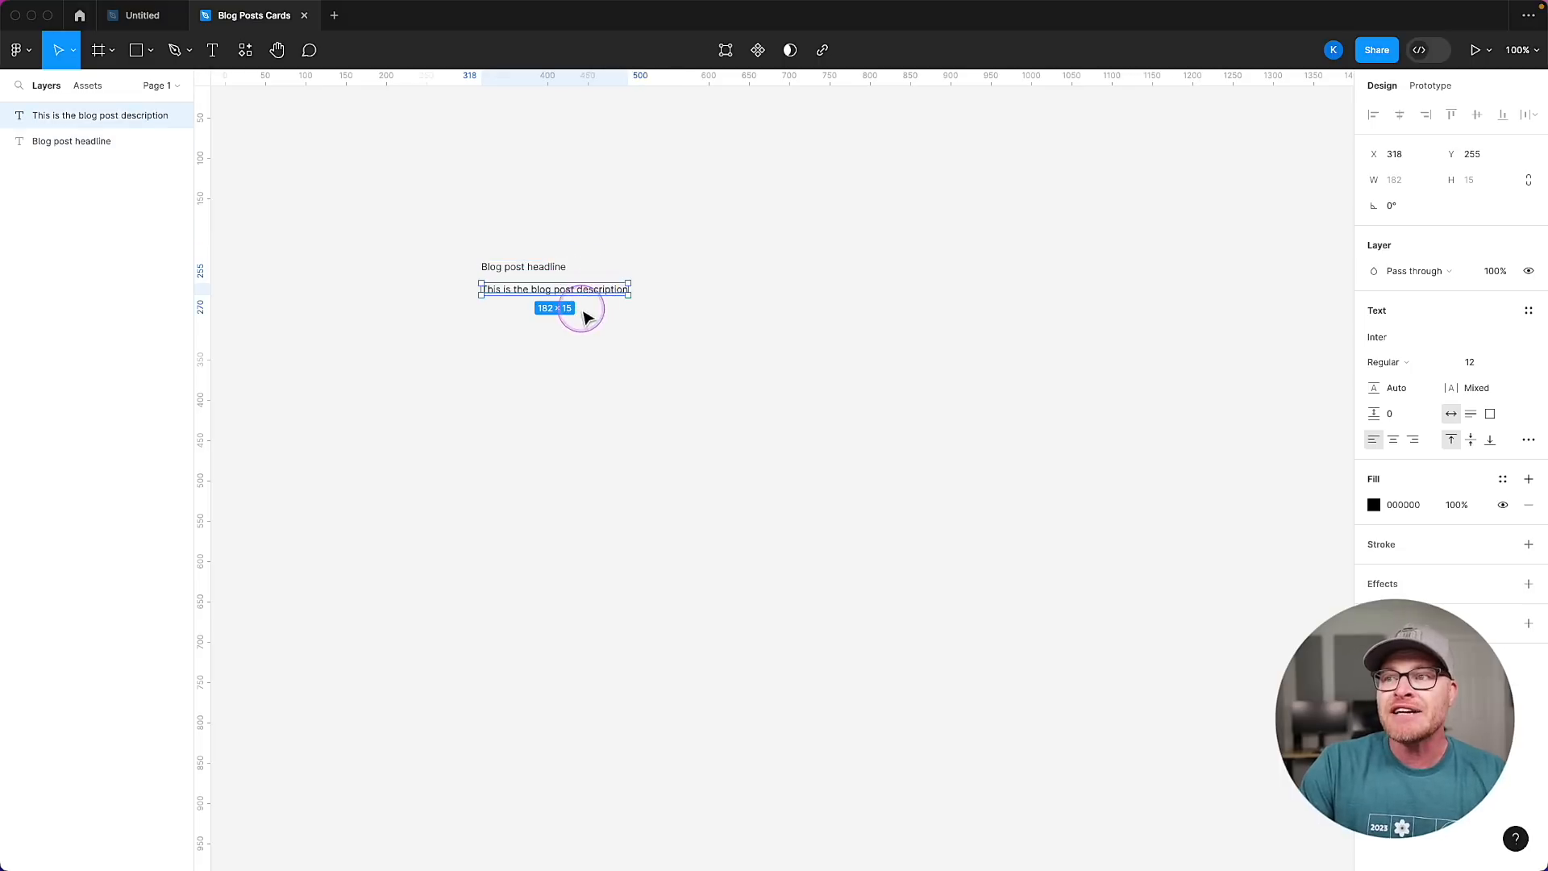
pyautogui.keyDown('shift'); pyautogui.click(540, 271); pyautogui.keyUp('shift')
pyautogui.click(656, 346)
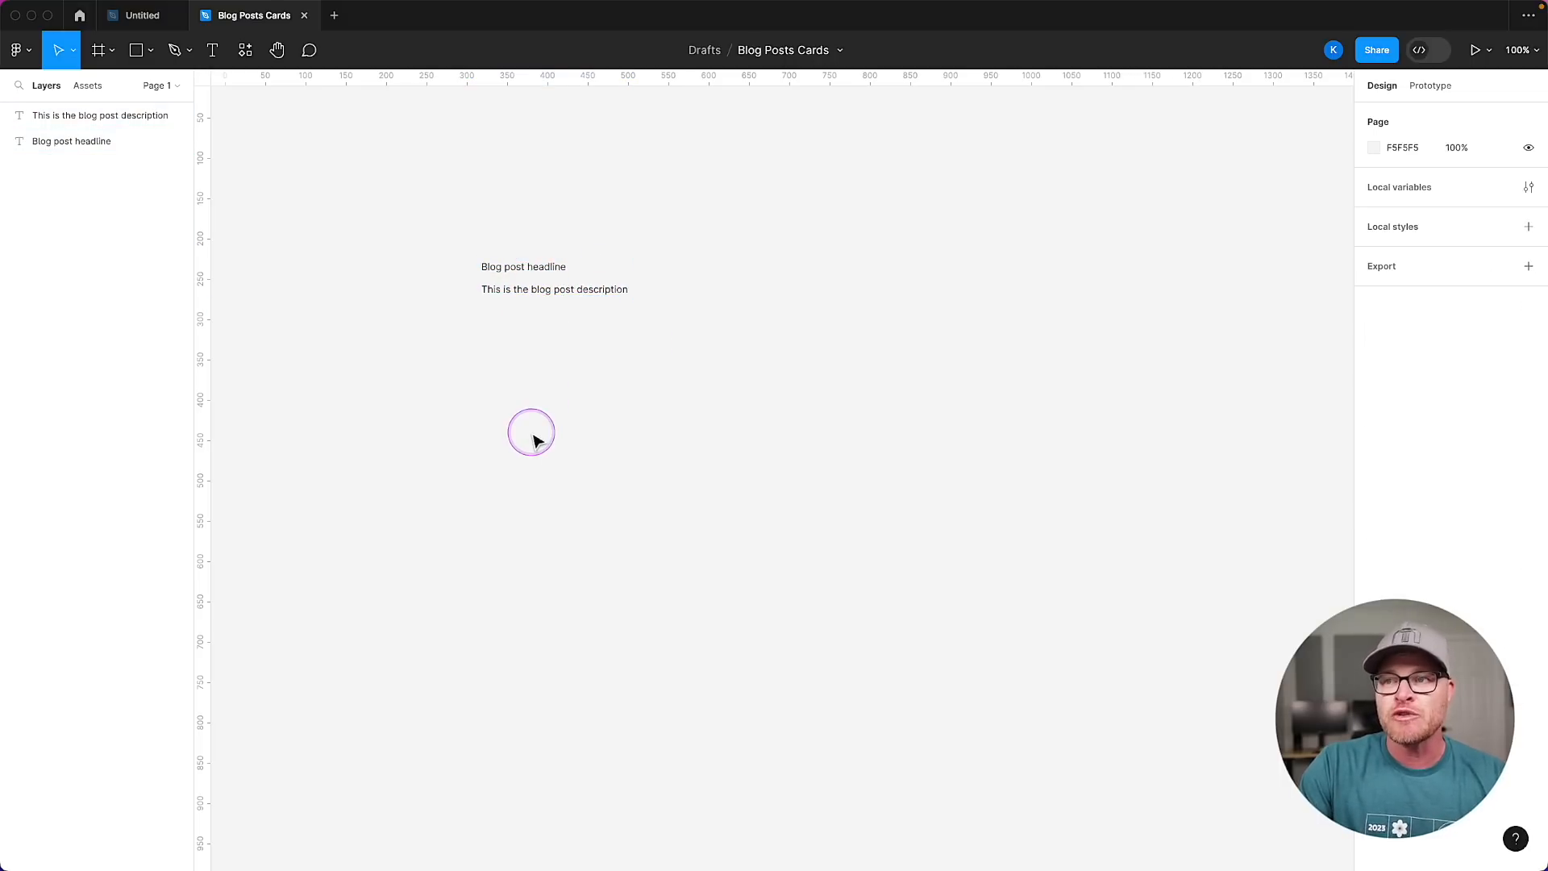
# Add the text "Category" and place it above the headline, left-aligned with the same 13 px spacing as the other texts.
pyautogui.press('t')
pyautogui.click(536, 373)
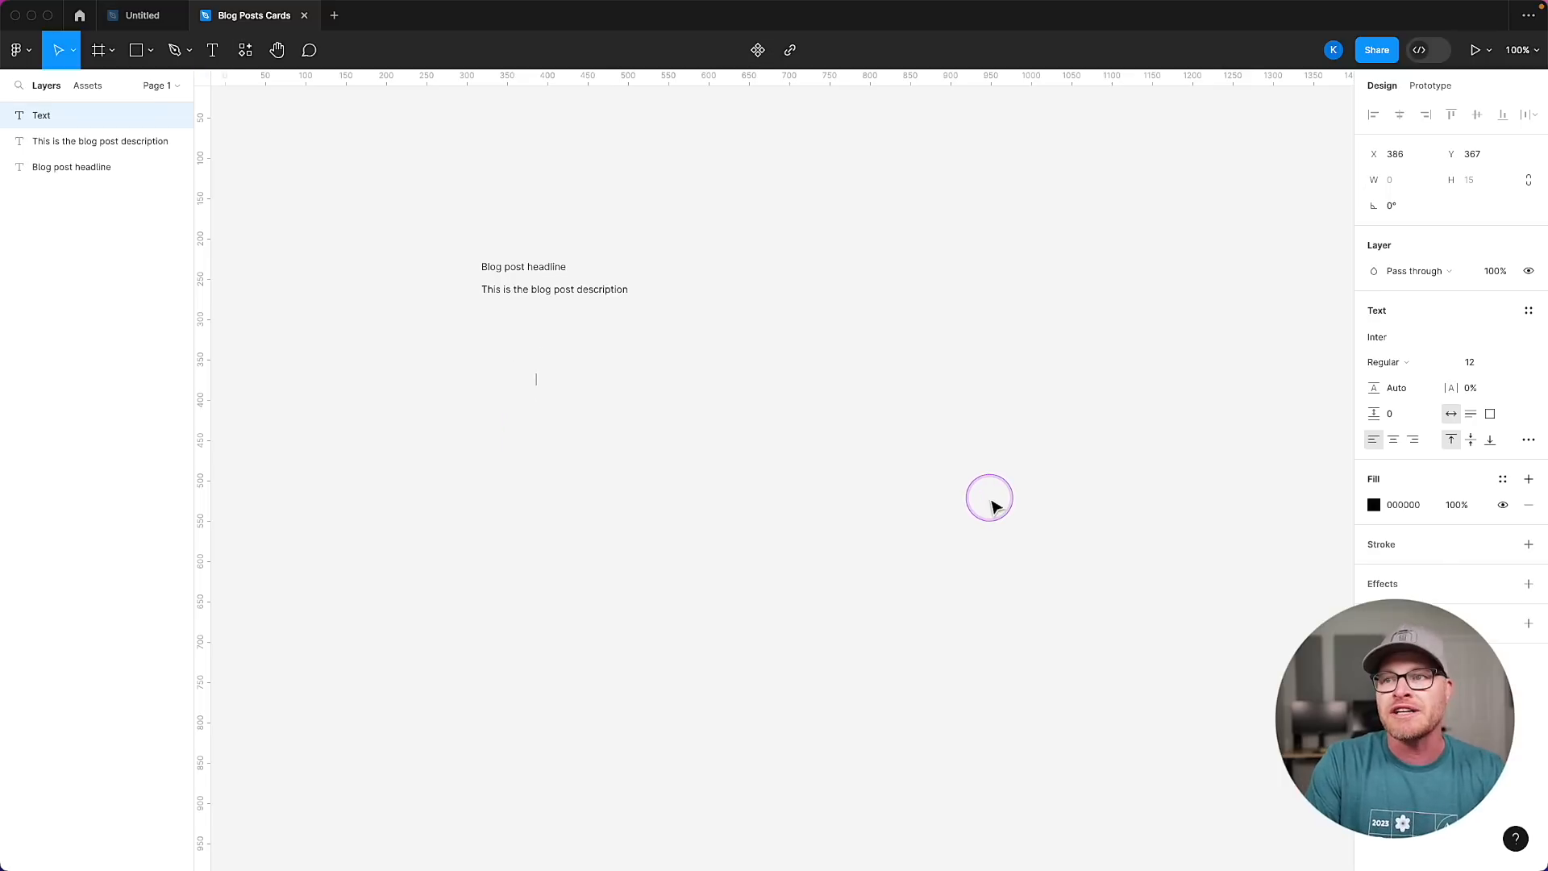
pyautogui.write('Category')
pyautogui.press('Escape')
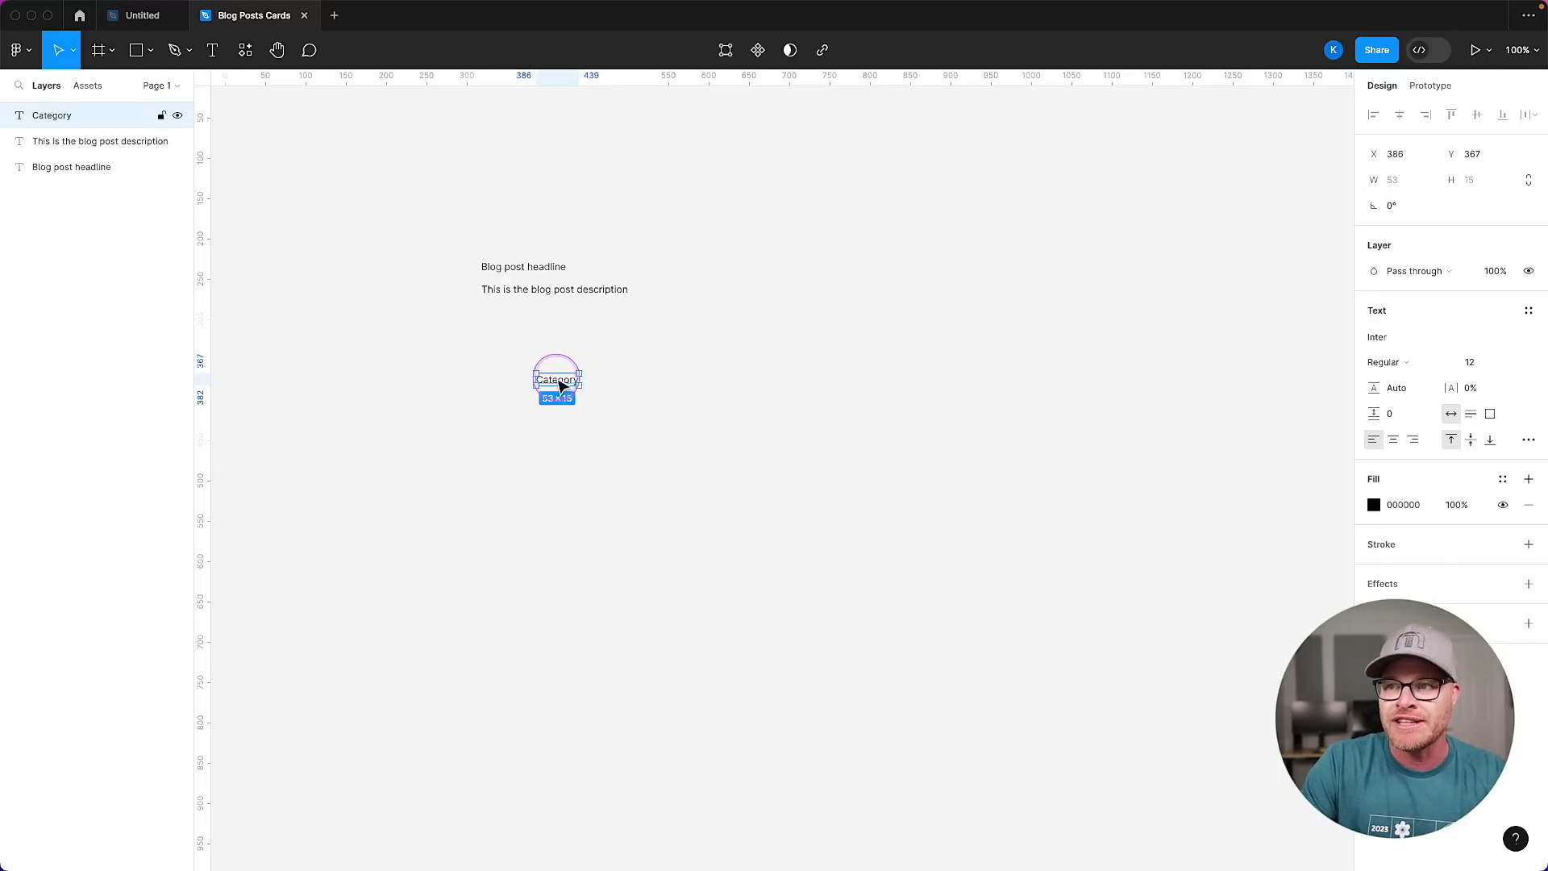
pyautogui.moveTo(555, 381); pyautogui.dragTo(501, 249)
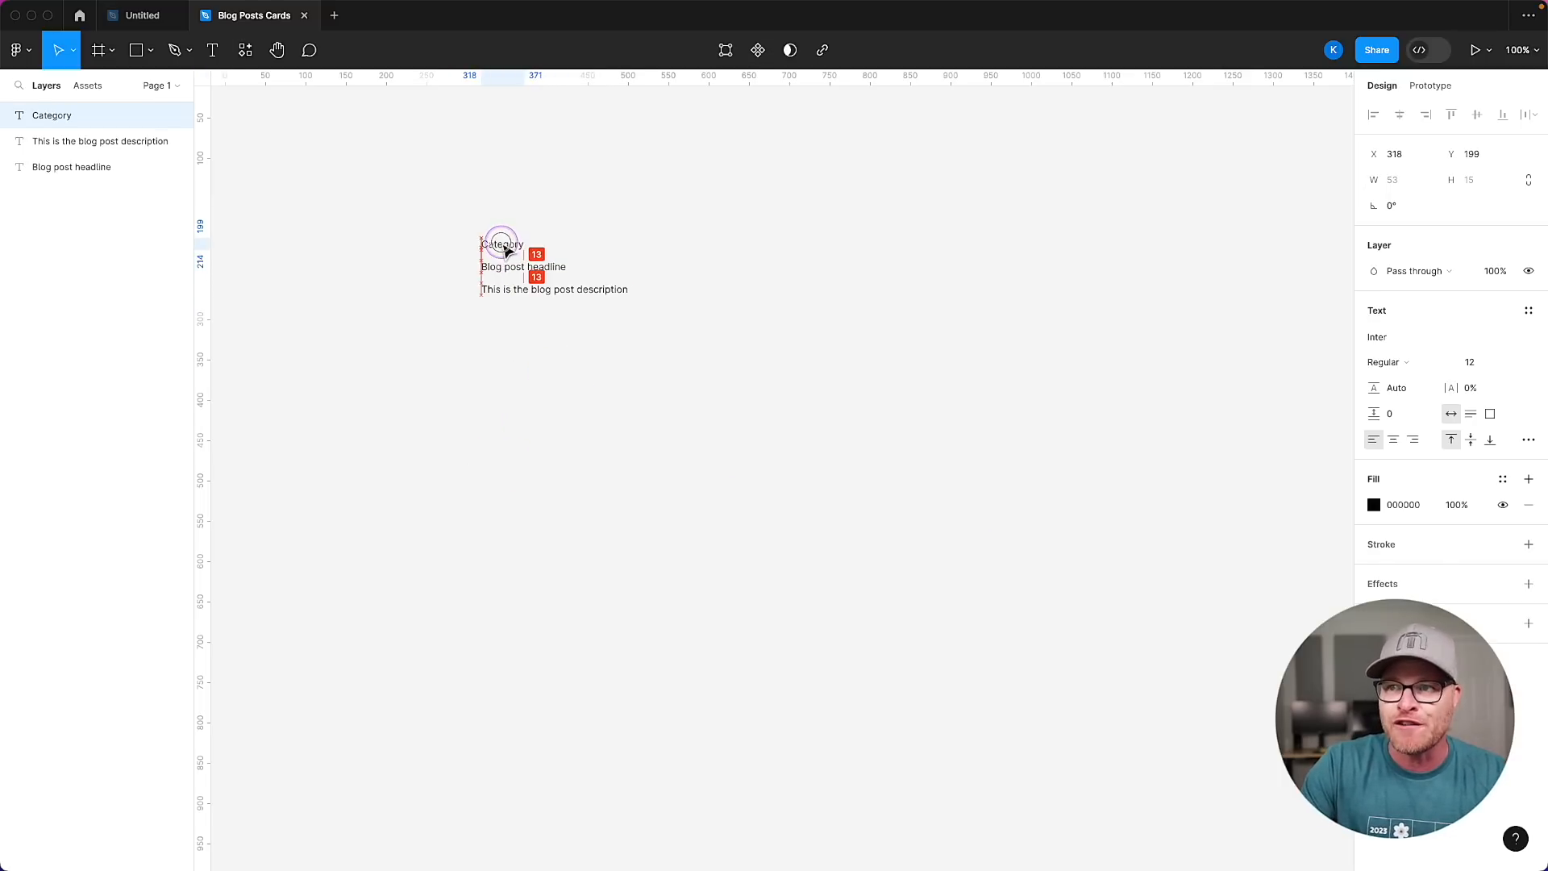
pyautogui.click(589, 374)
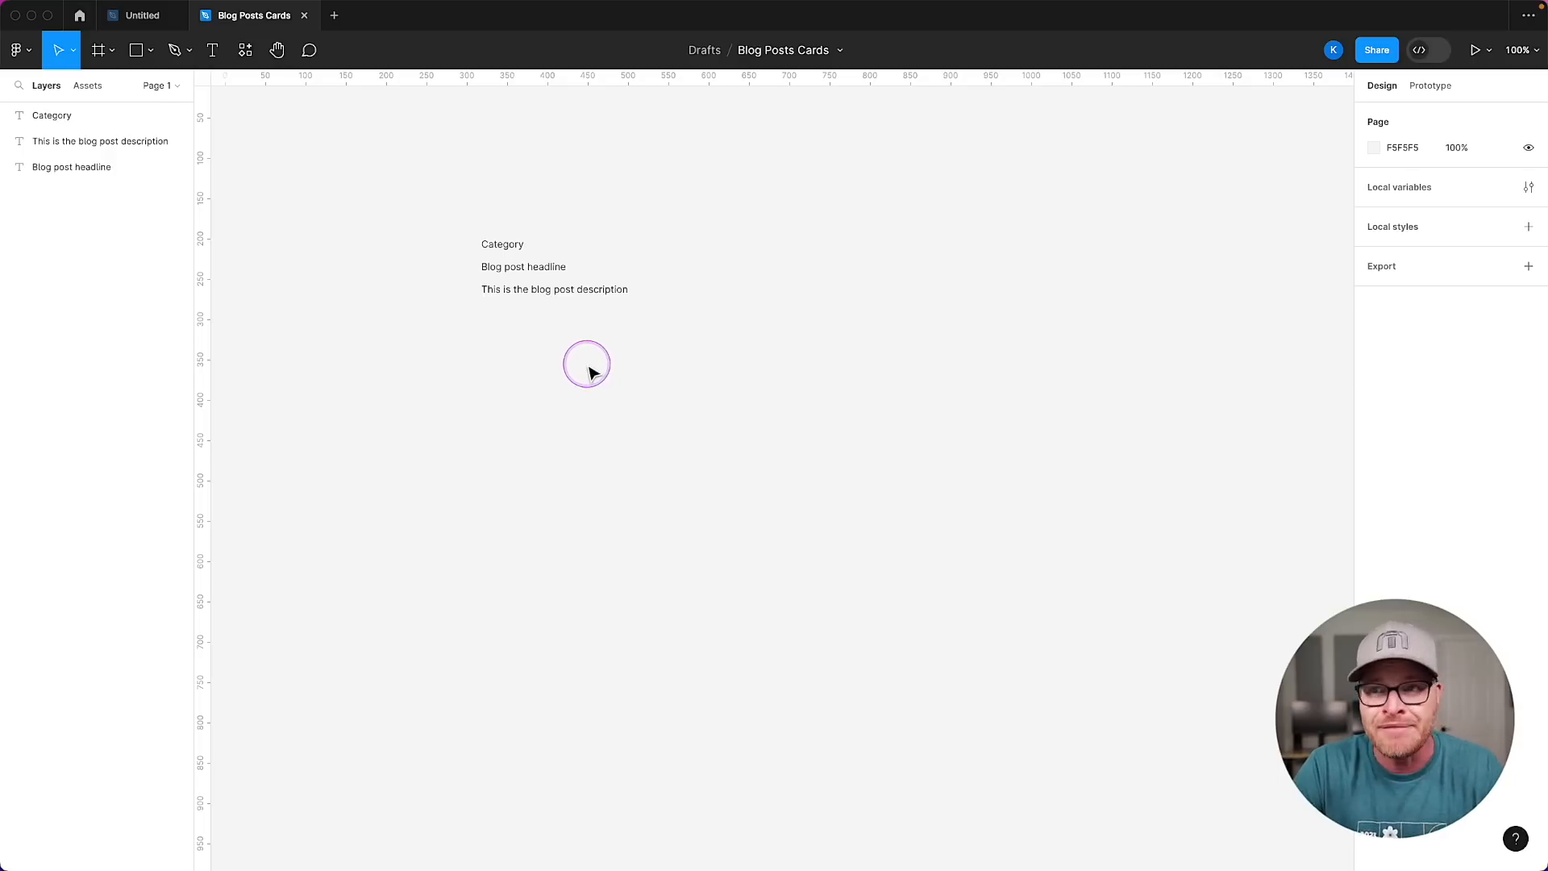
# Load the Unsplash JPG of a hiker on a mountain trail from the Downloads folder for placing.
pyautogui.click(113, 51)
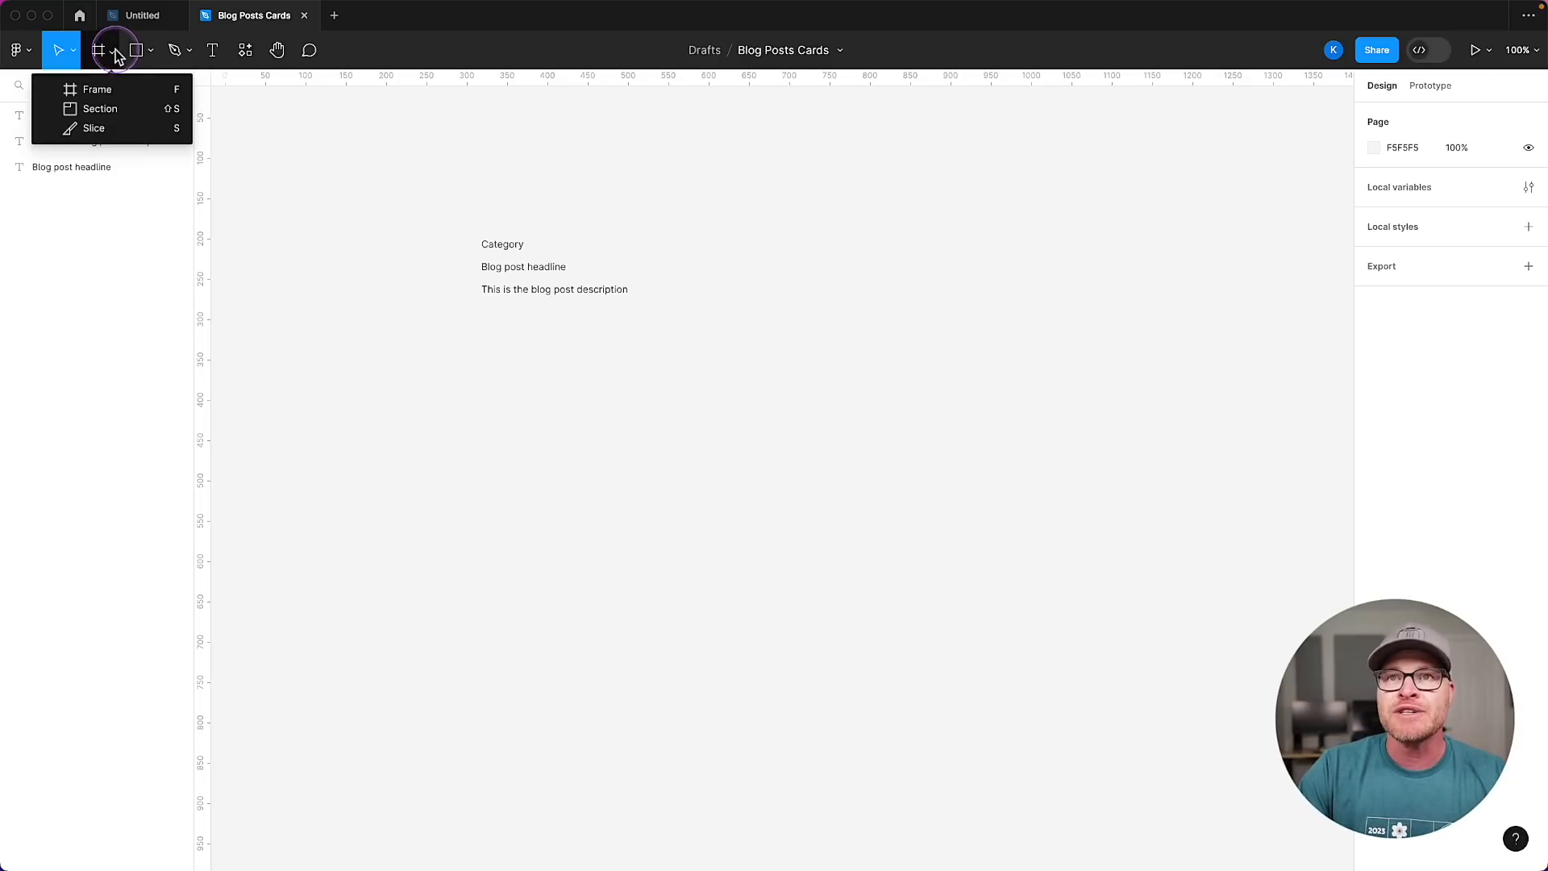
pyautogui.click(152, 52)
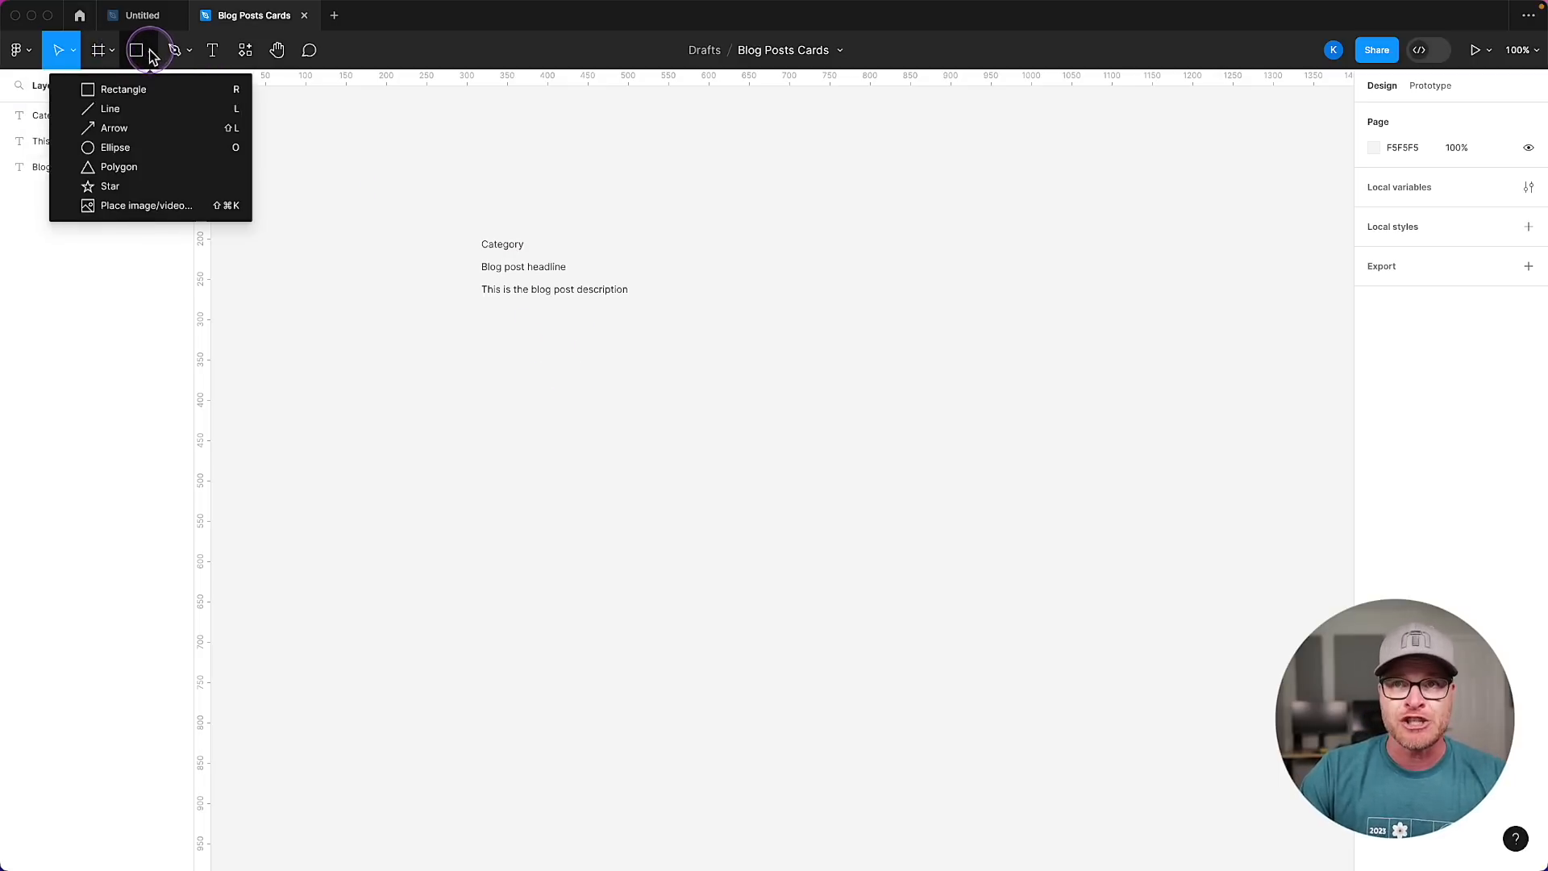
pyautogui.click(138, 208)
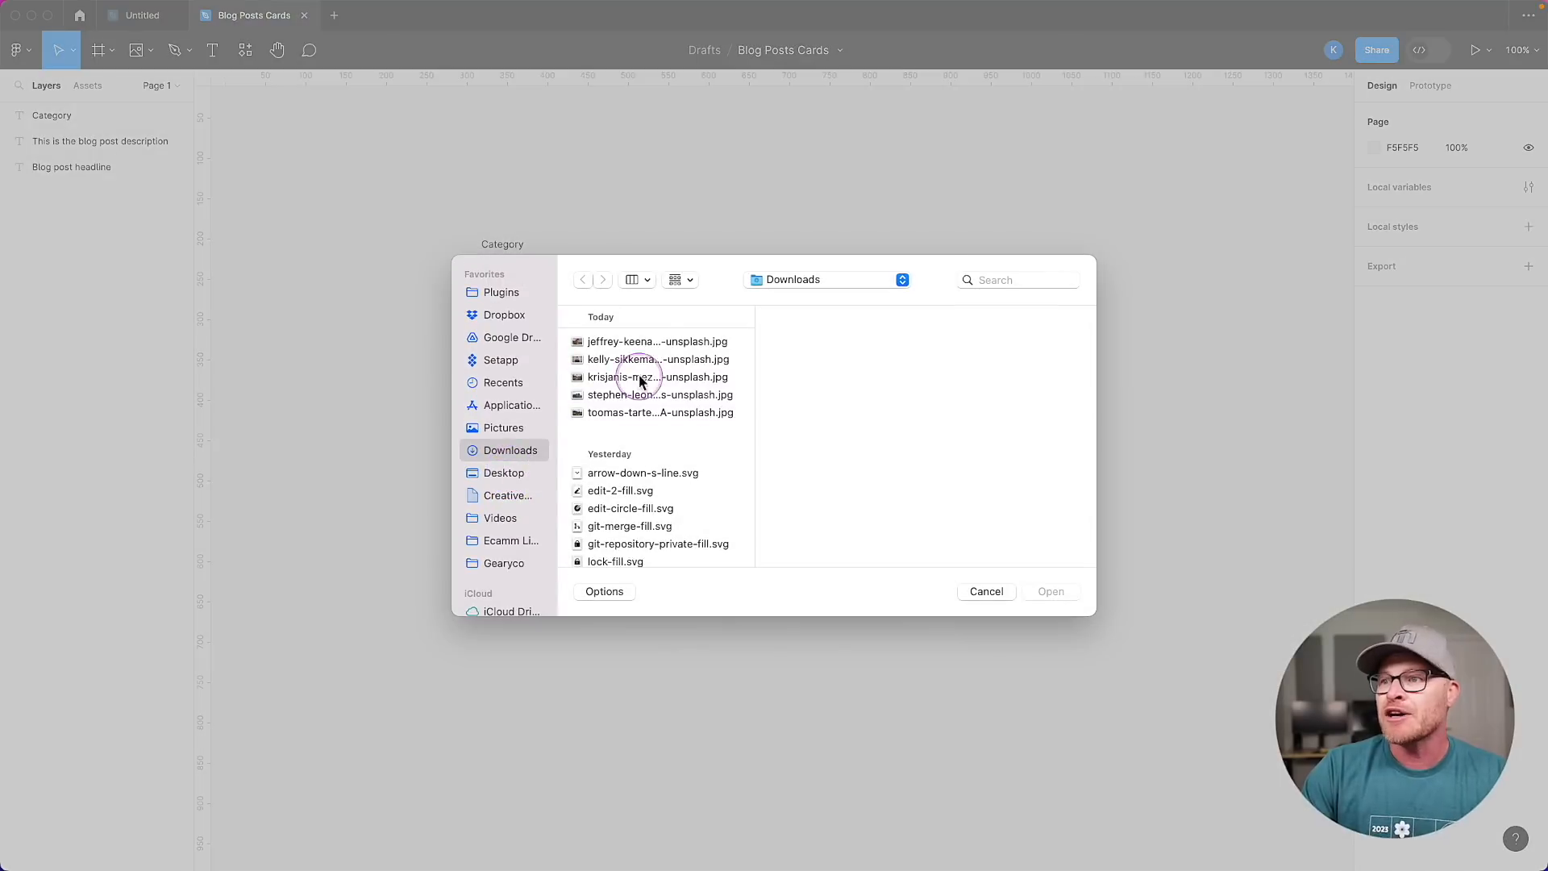
pyautogui.click(650, 341)
pyautogui.press('Down')
pyautogui.press('Down')
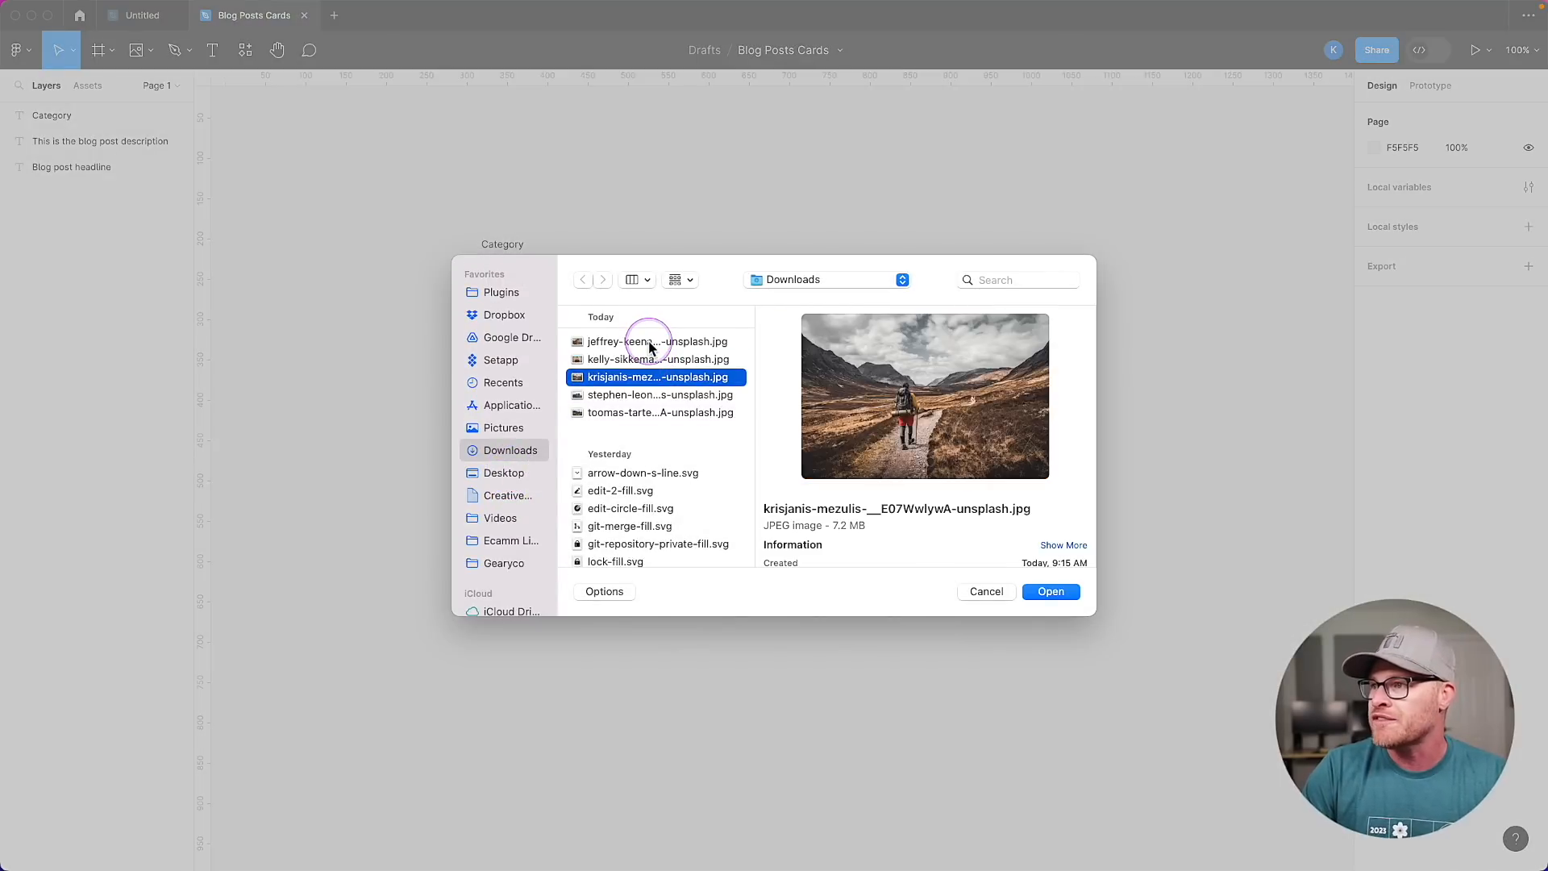
pyautogui.press('Return')
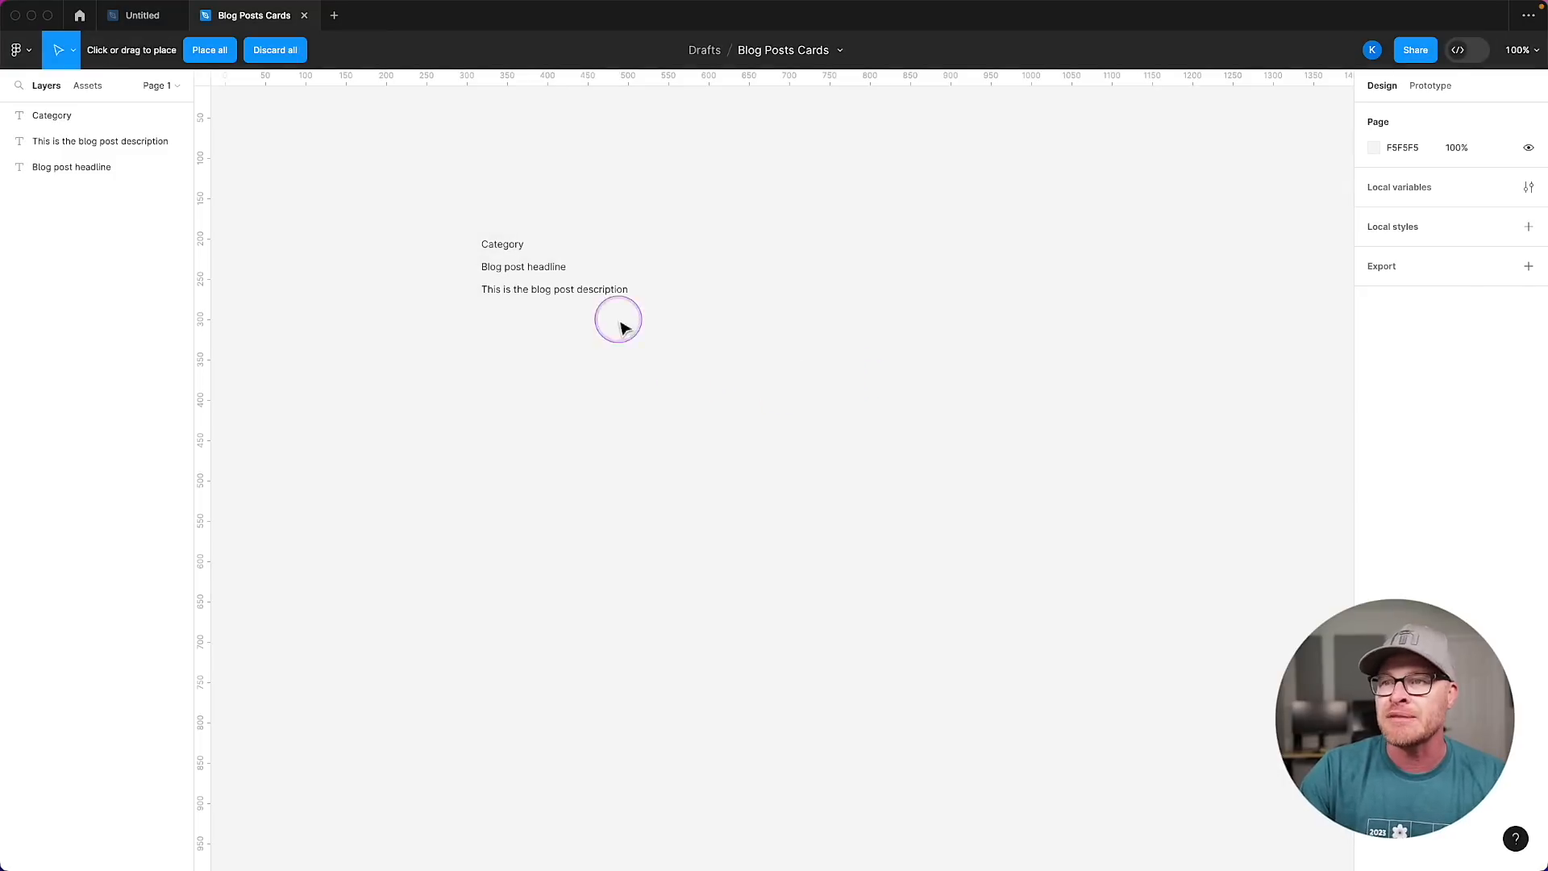
# Place the hiker image above the Category text, with its left edge aligned to the texts.
pyautogui.scroll(5, 342, 186)
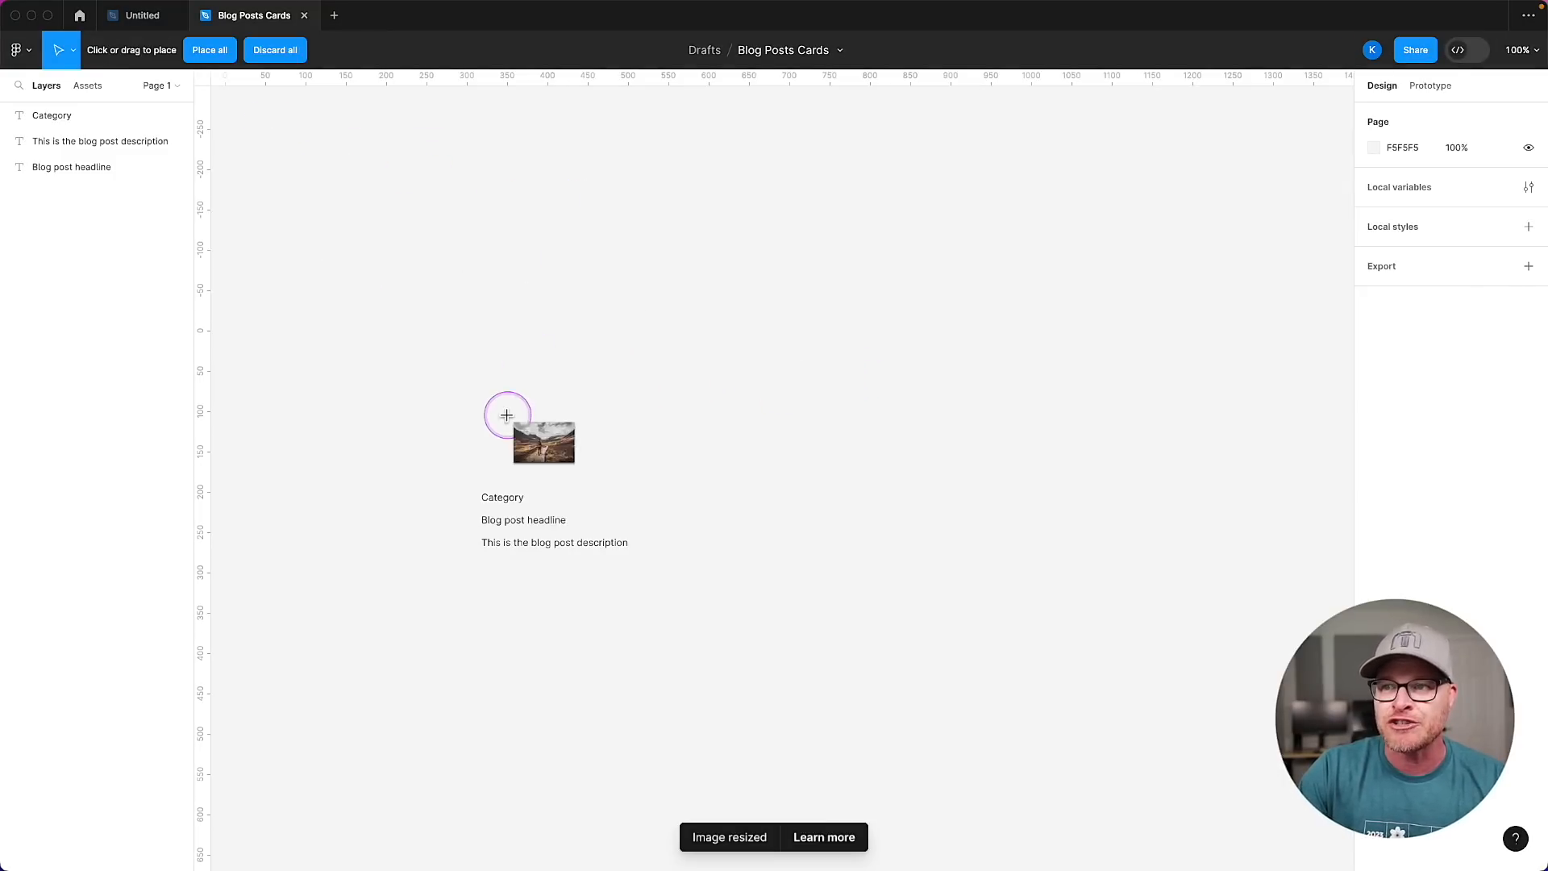
pyautogui.moveTo(456, 231); pyautogui.dragTo(685, 373)
pyautogui.moveTo(581, 303); pyautogui.dragTo(607, 411)
pyautogui.click(905, 418)
pyautogui.scroll(-3, 911, 435)
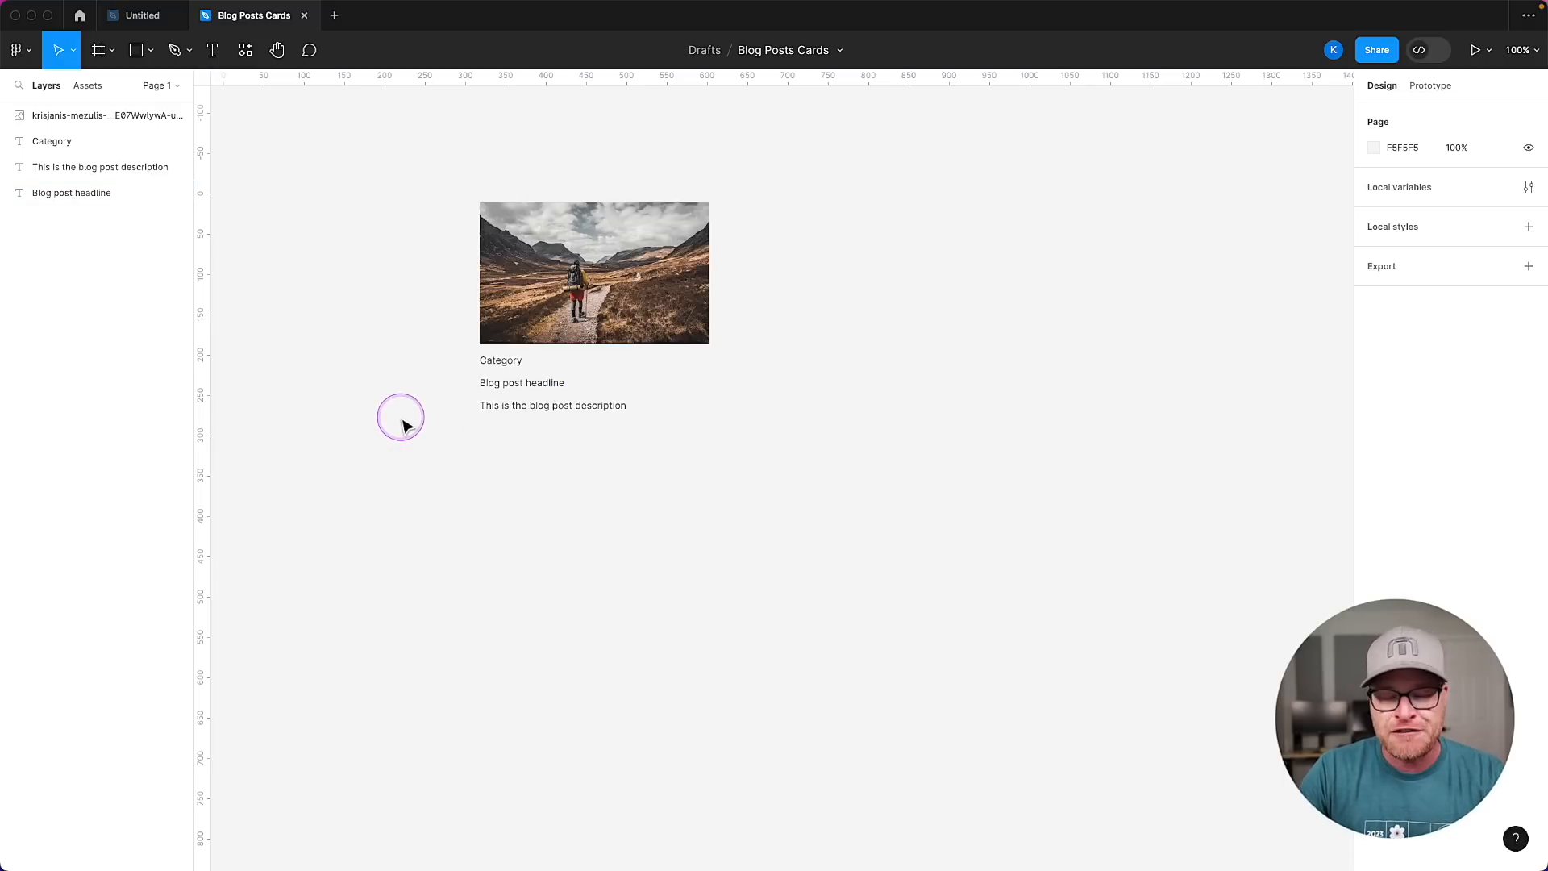
# Draw a square frame of about 53 by 53 below the description text, aligned to its left edge.
pyautogui.press('f')
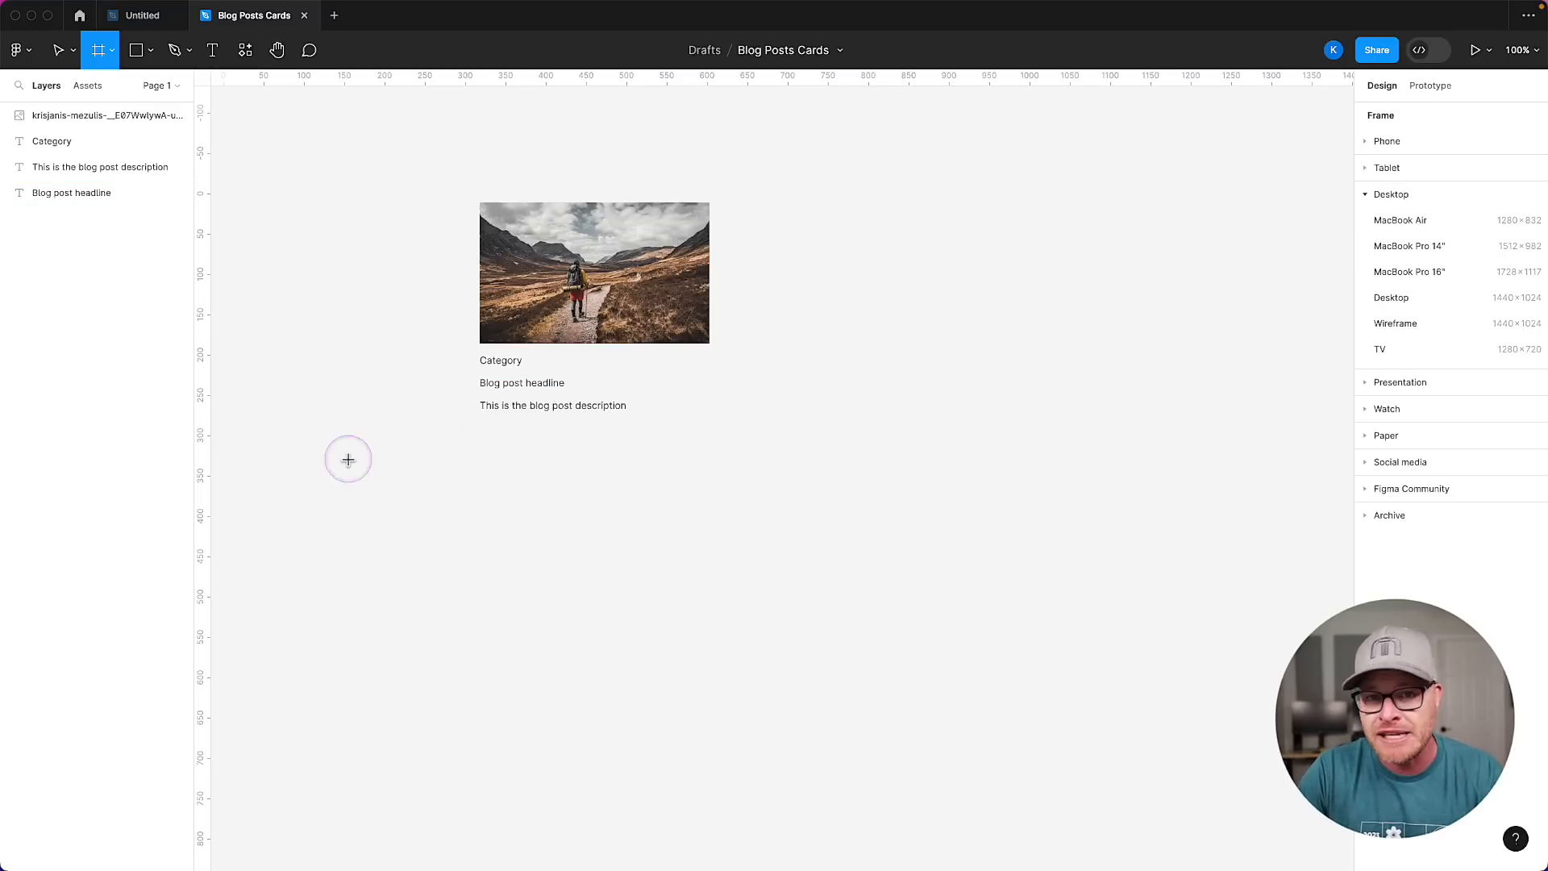
pyautogui.scroll(1, 491, 422)
pyautogui.moveTo(498, 448); pyautogui.dragTo(521, 475)
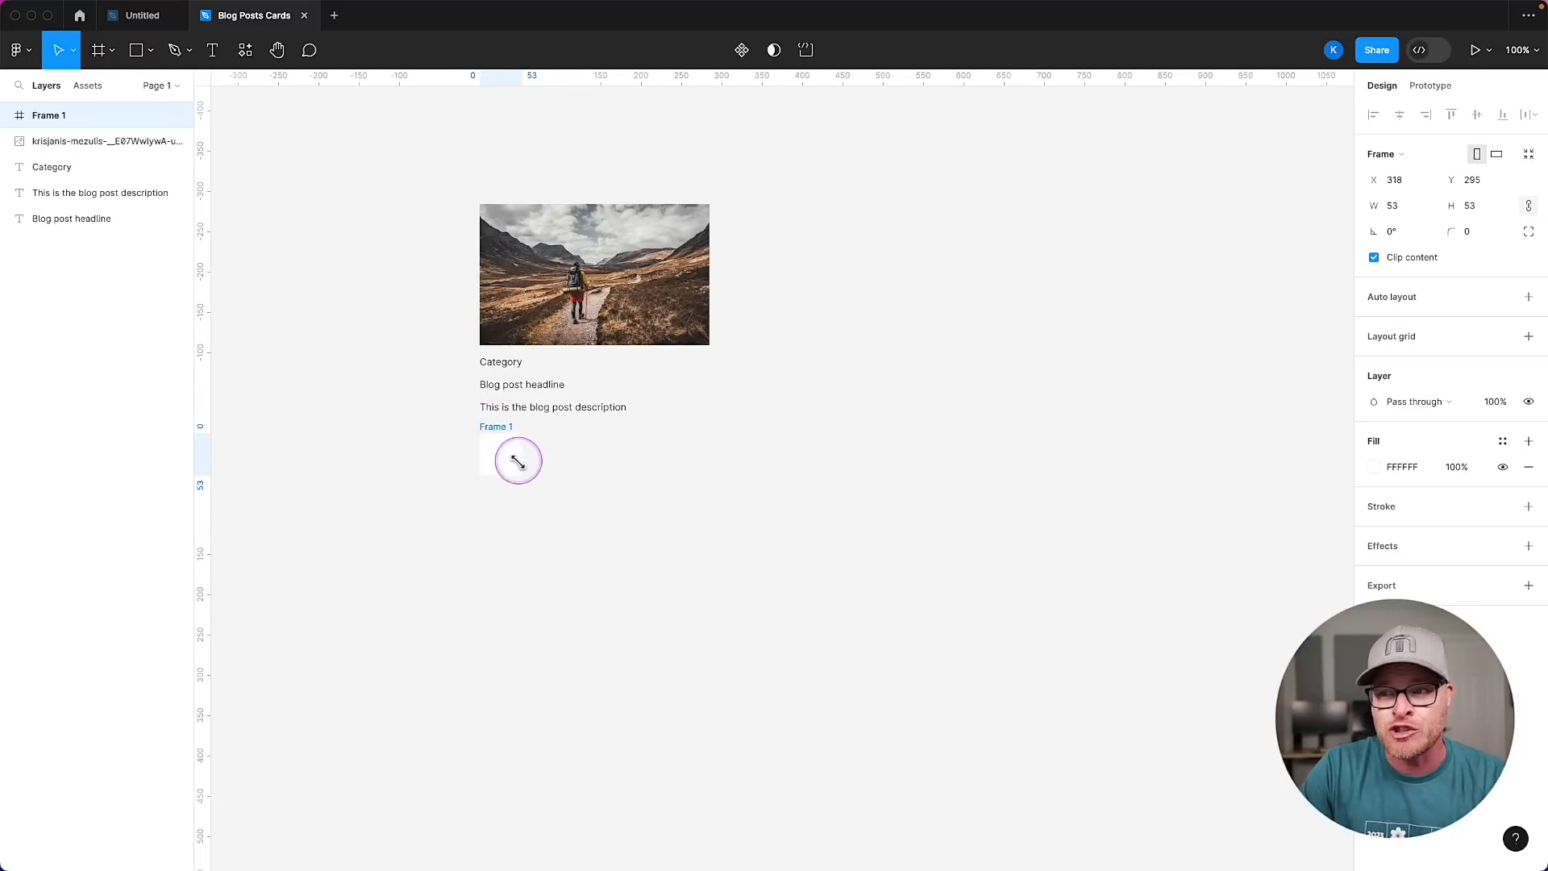
# Delete the square frame below the description text.
pyautogui.press('Delete')
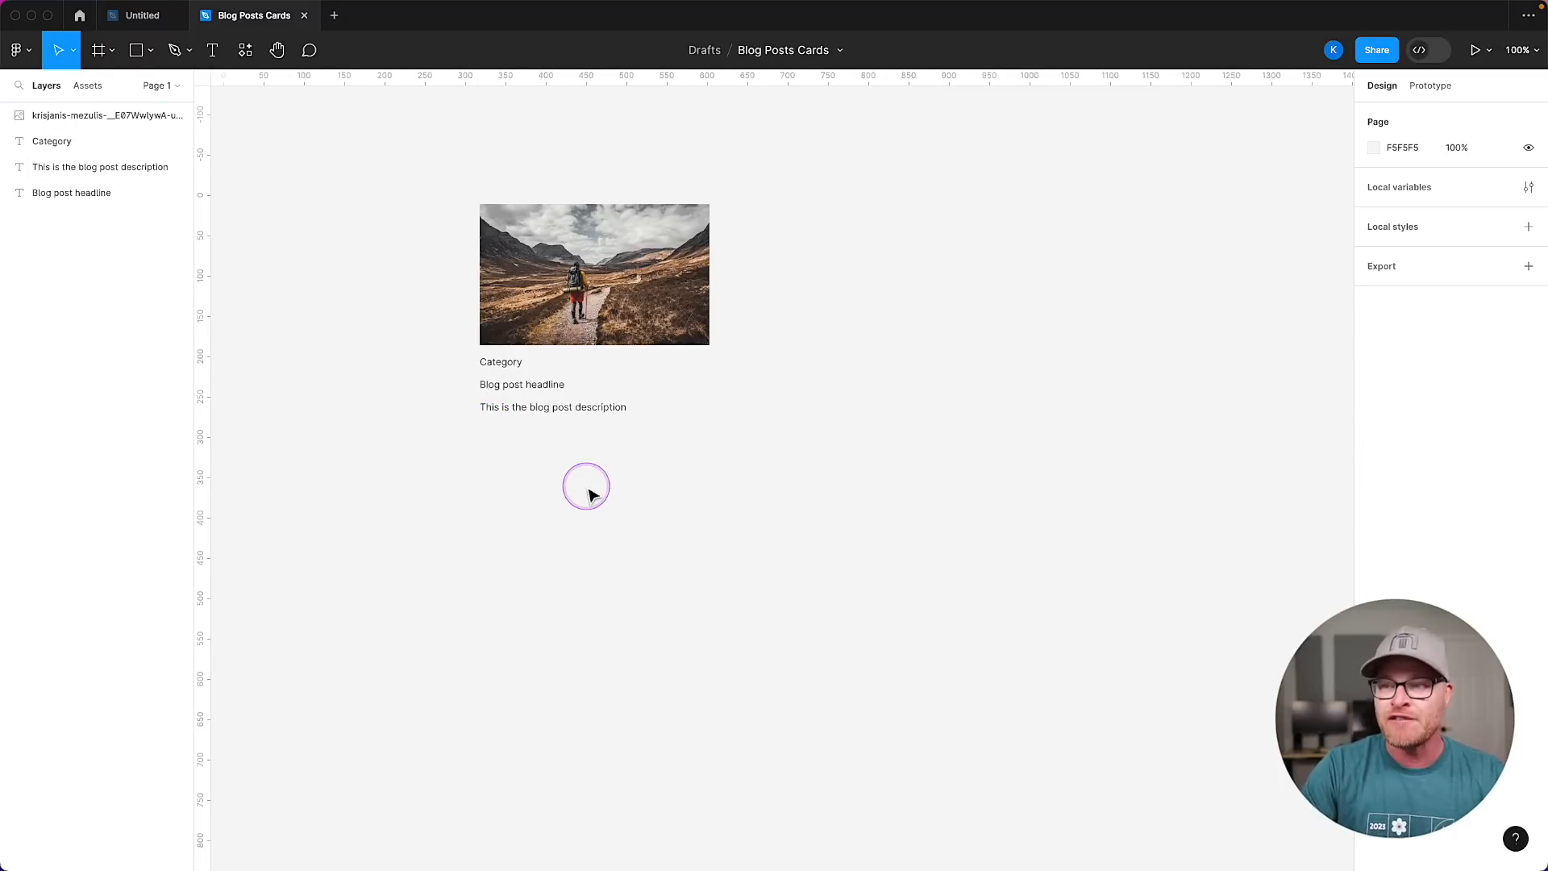
pyautogui.press('f')
pyautogui.moveTo(815, 341)
pyautogui.mouseDown()
pyautogui.moveTo(1094, 360)
pyautogui.moveTo(1022, 856)
pyautogui.moveTo(1100, 370)
pyautogui.moveTo(973, 352)
pyautogui.moveTo(994, 643)
pyautogui.moveTo(1079, 595)
pyautogui.mouseUp()
pyautogui.press('Delete')
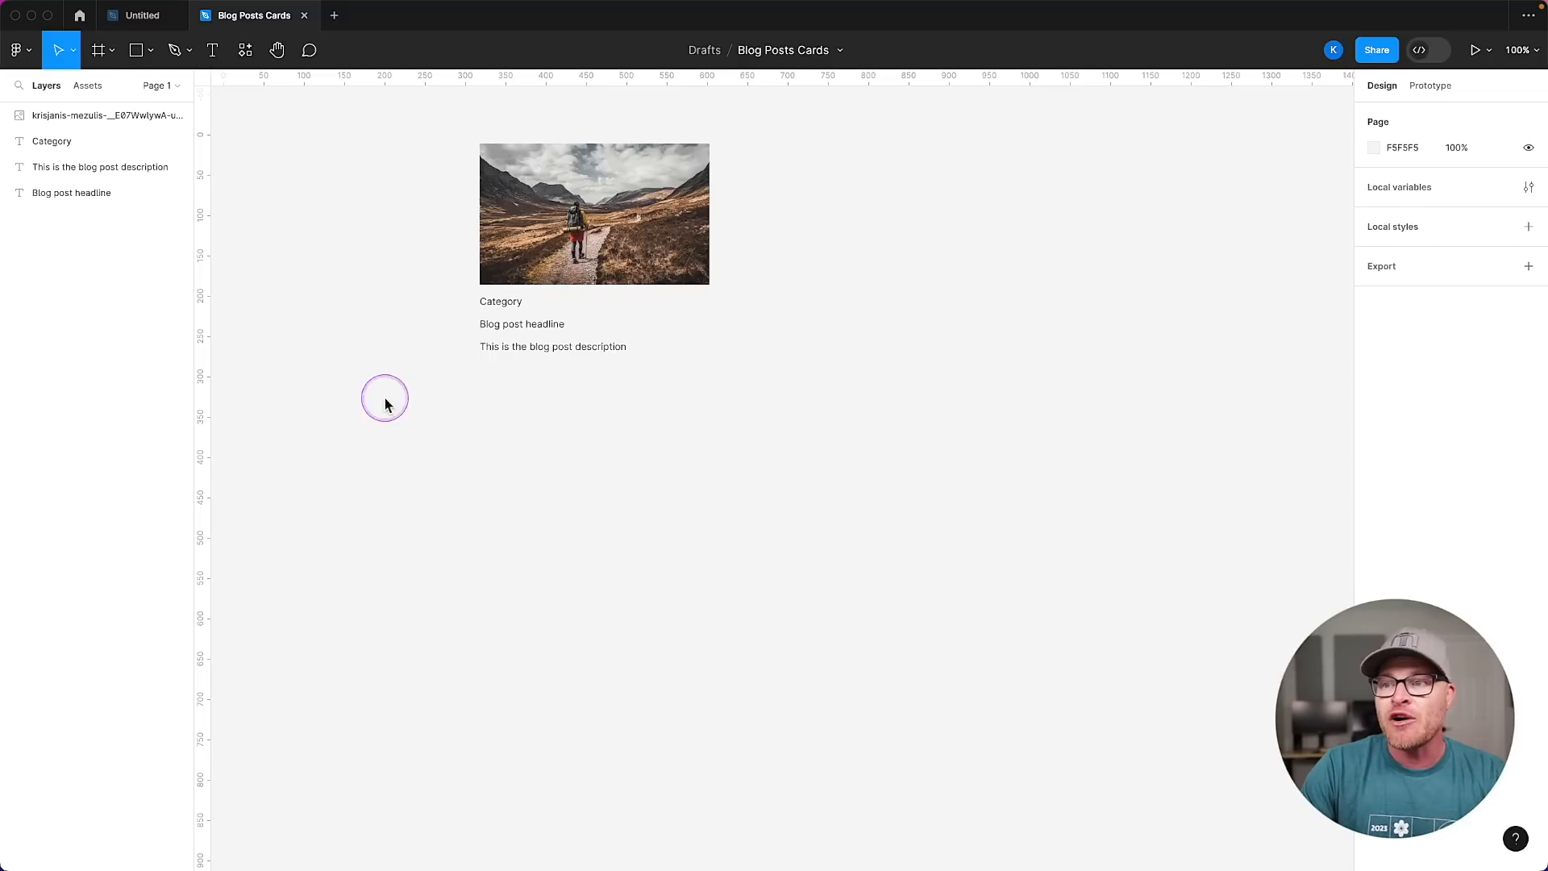
# Draw a square frame of about 36 by 36 and move it just below the description text.
pyautogui.press('f')
pyautogui.moveTo(456, 405)
pyautogui.mouseDown()
pyautogui.moveTo(477, 425)
pyautogui.moveTo(462, 419)
pyautogui.mouseUp()
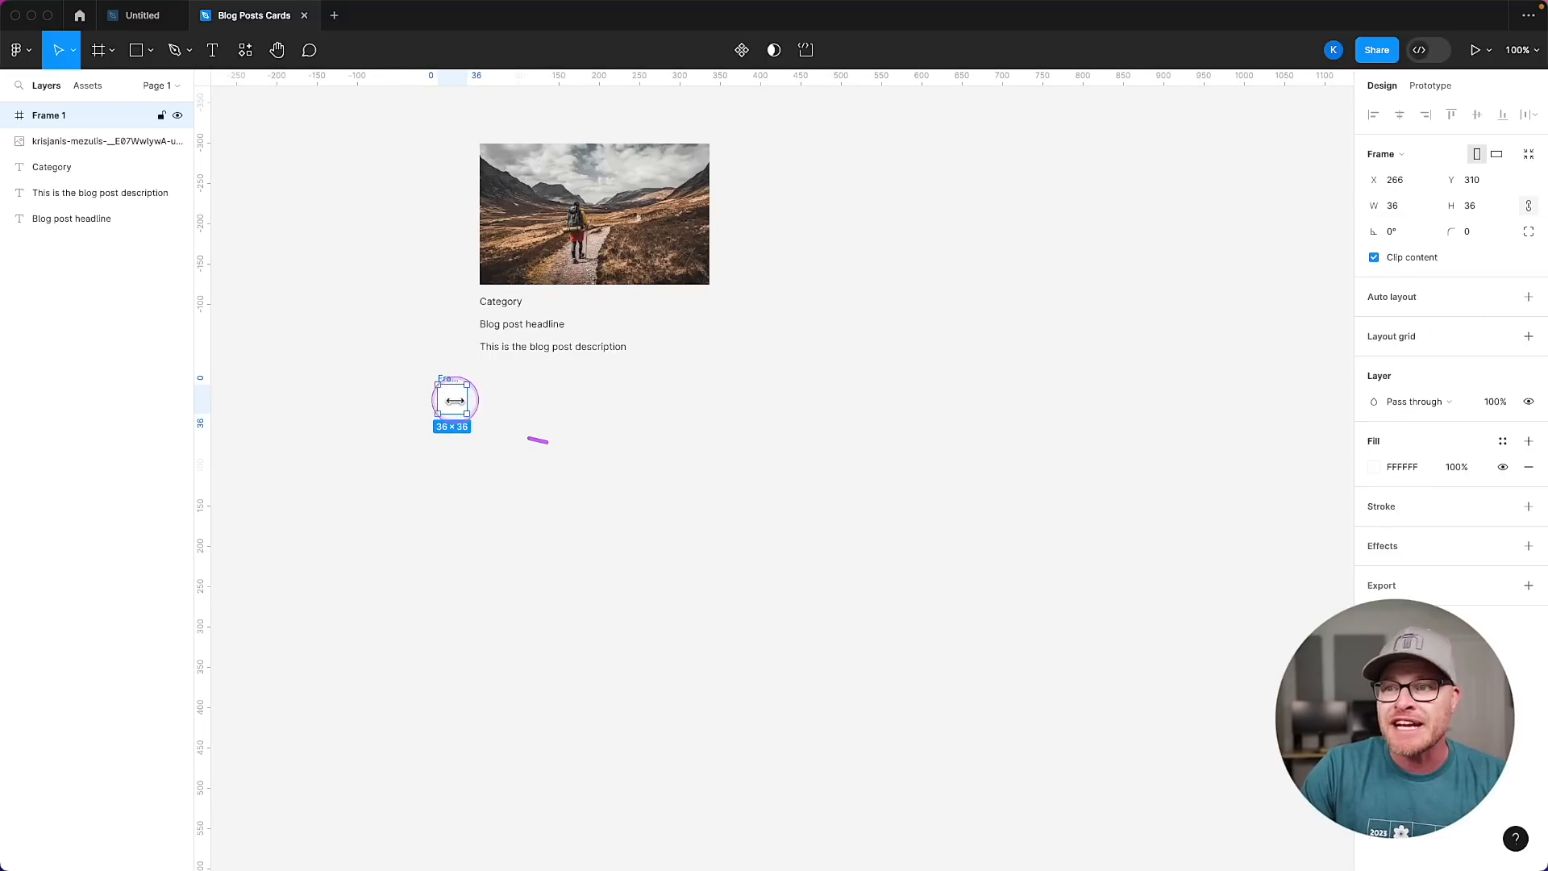
pyautogui.moveTo(458, 403); pyautogui.dragTo(494, 399)
pyautogui.click(536, 446)
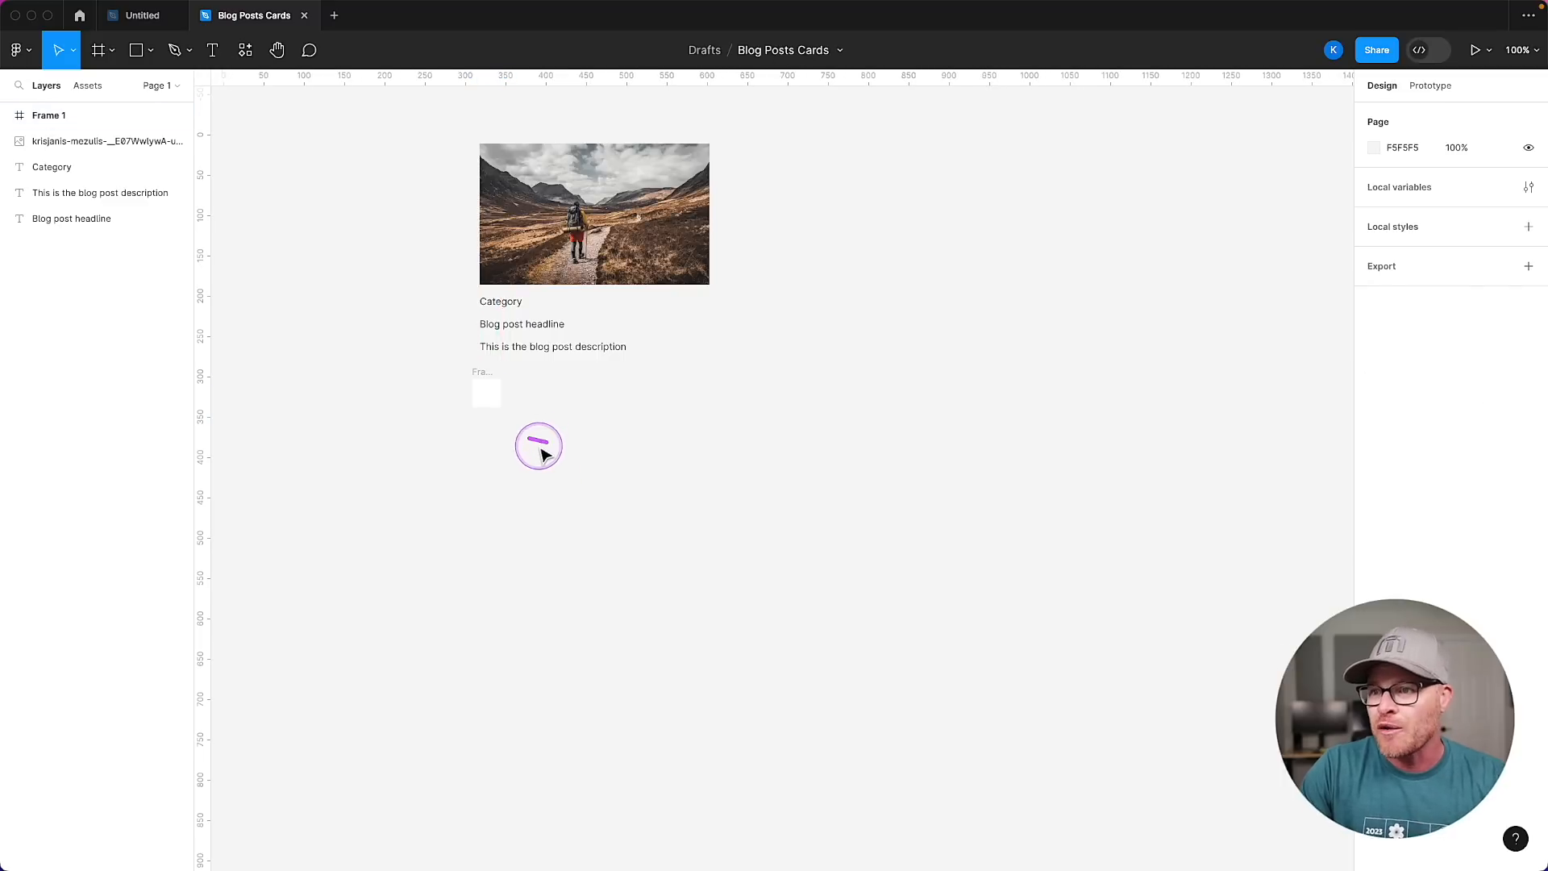
pyautogui.rightClick(535, 439)
pyautogui.click(500, 422)
# Fill the small square frame with the Unsplash JPG of a man in a cap from the Downloads folder.
pyautogui.click(487, 393)
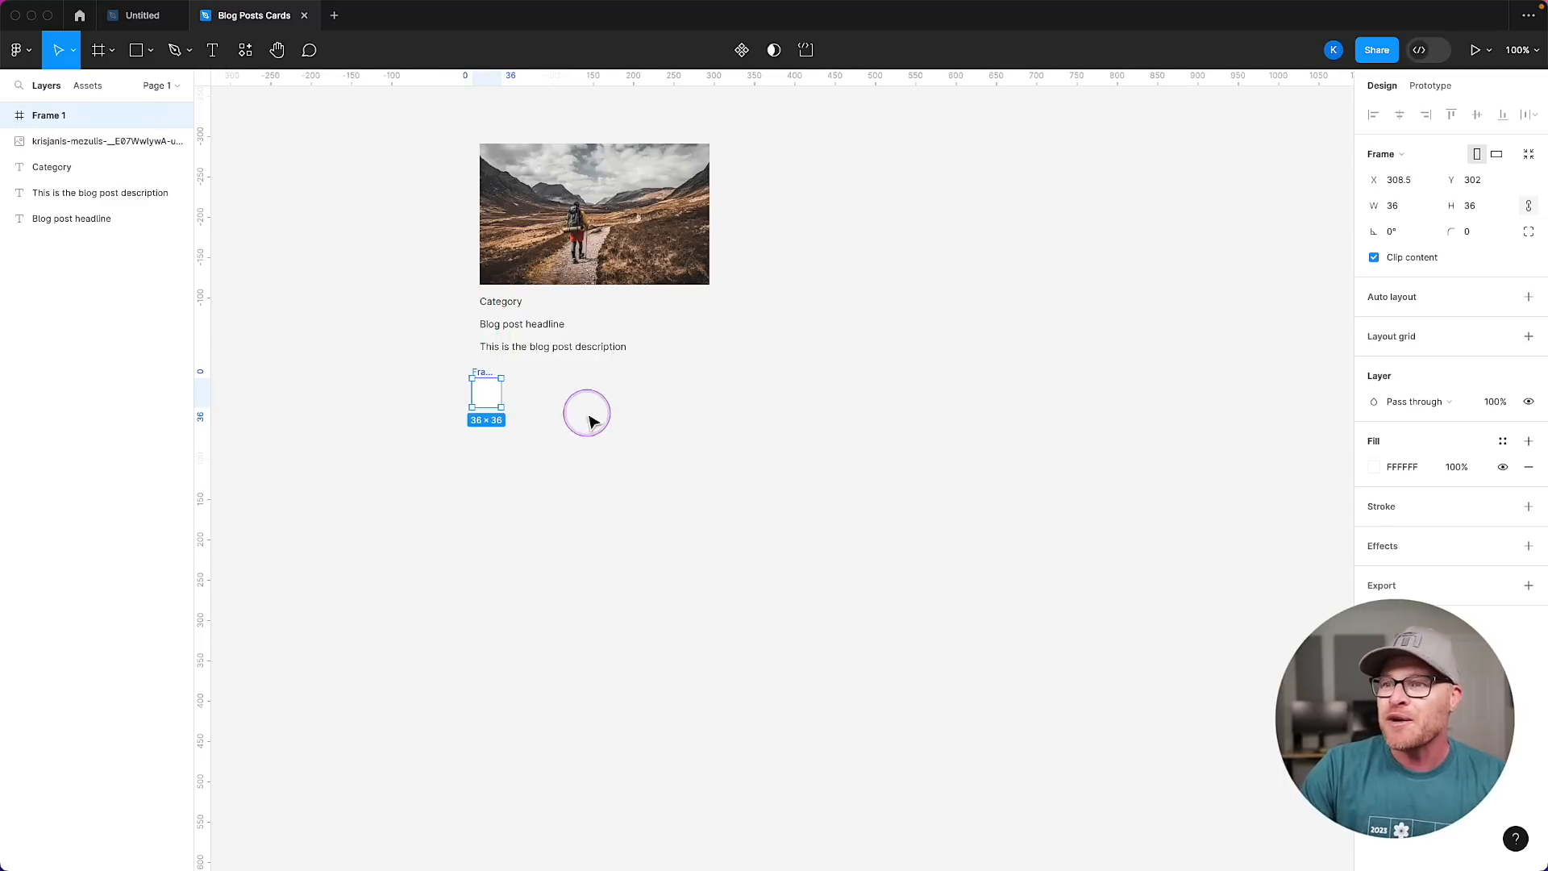
pyautogui.click(1374, 467)
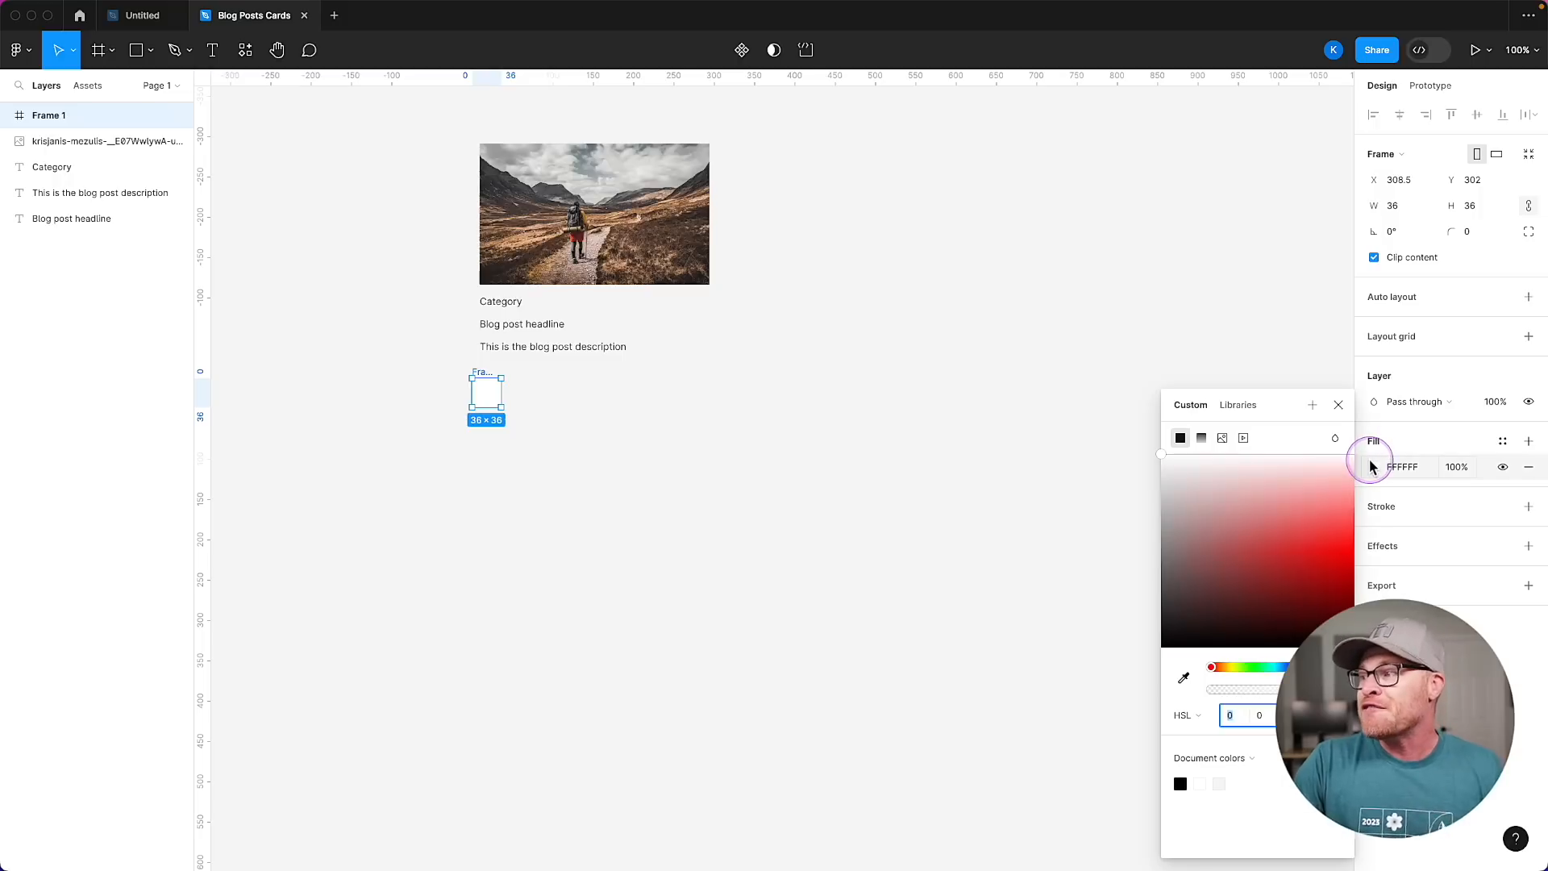
pyautogui.click(1223, 439)
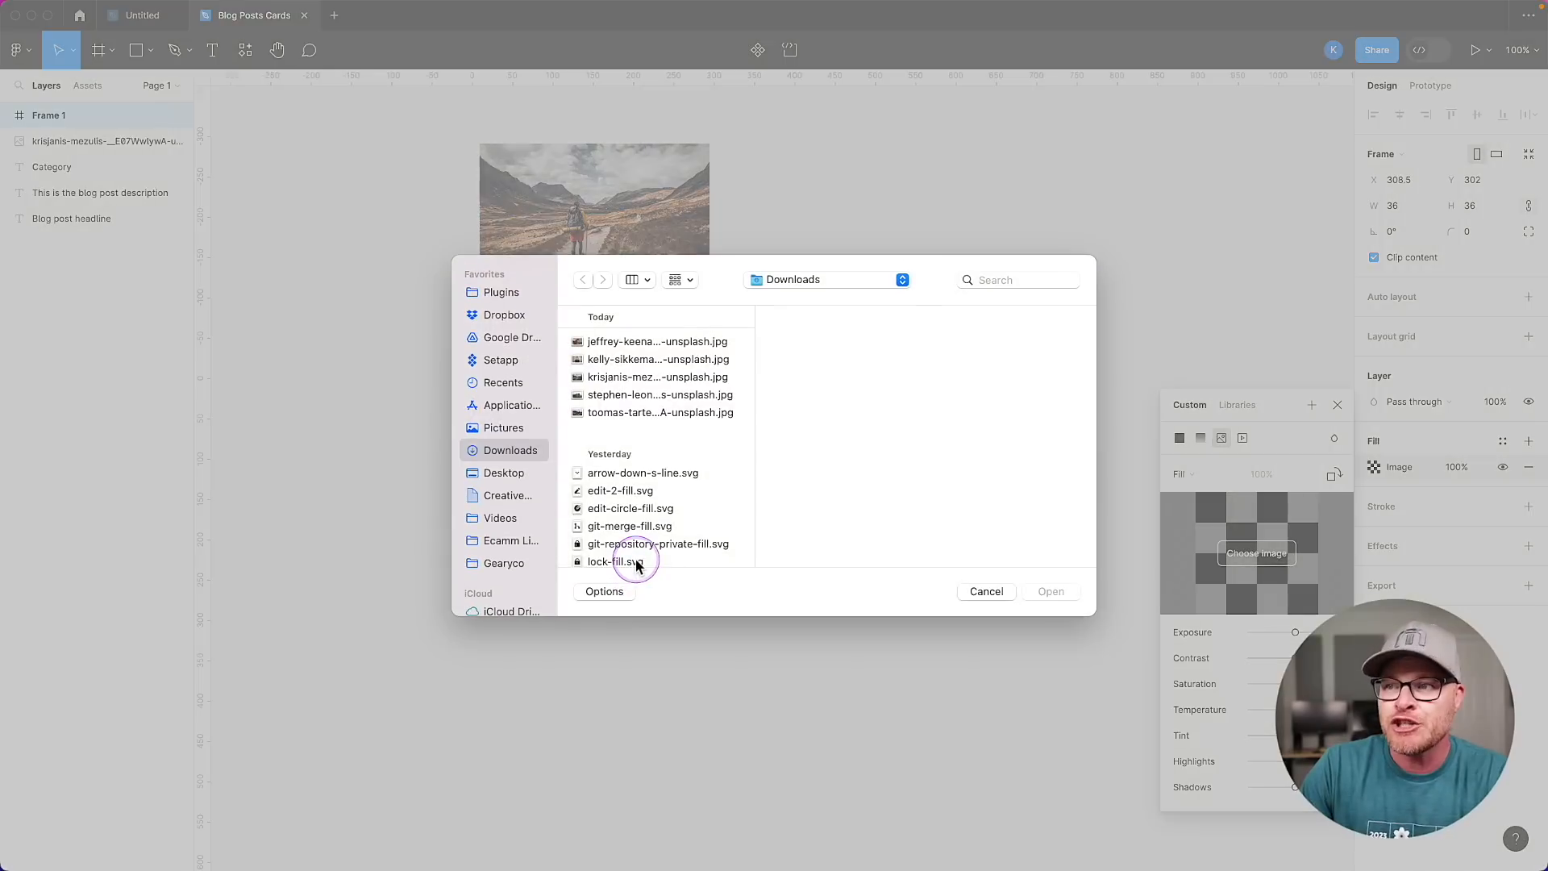
pyautogui.click(633, 412)
pyautogui.press('Up')
pyautogui.press('Up')
pyautogui.press('Up')
pyautogui.press('Up')
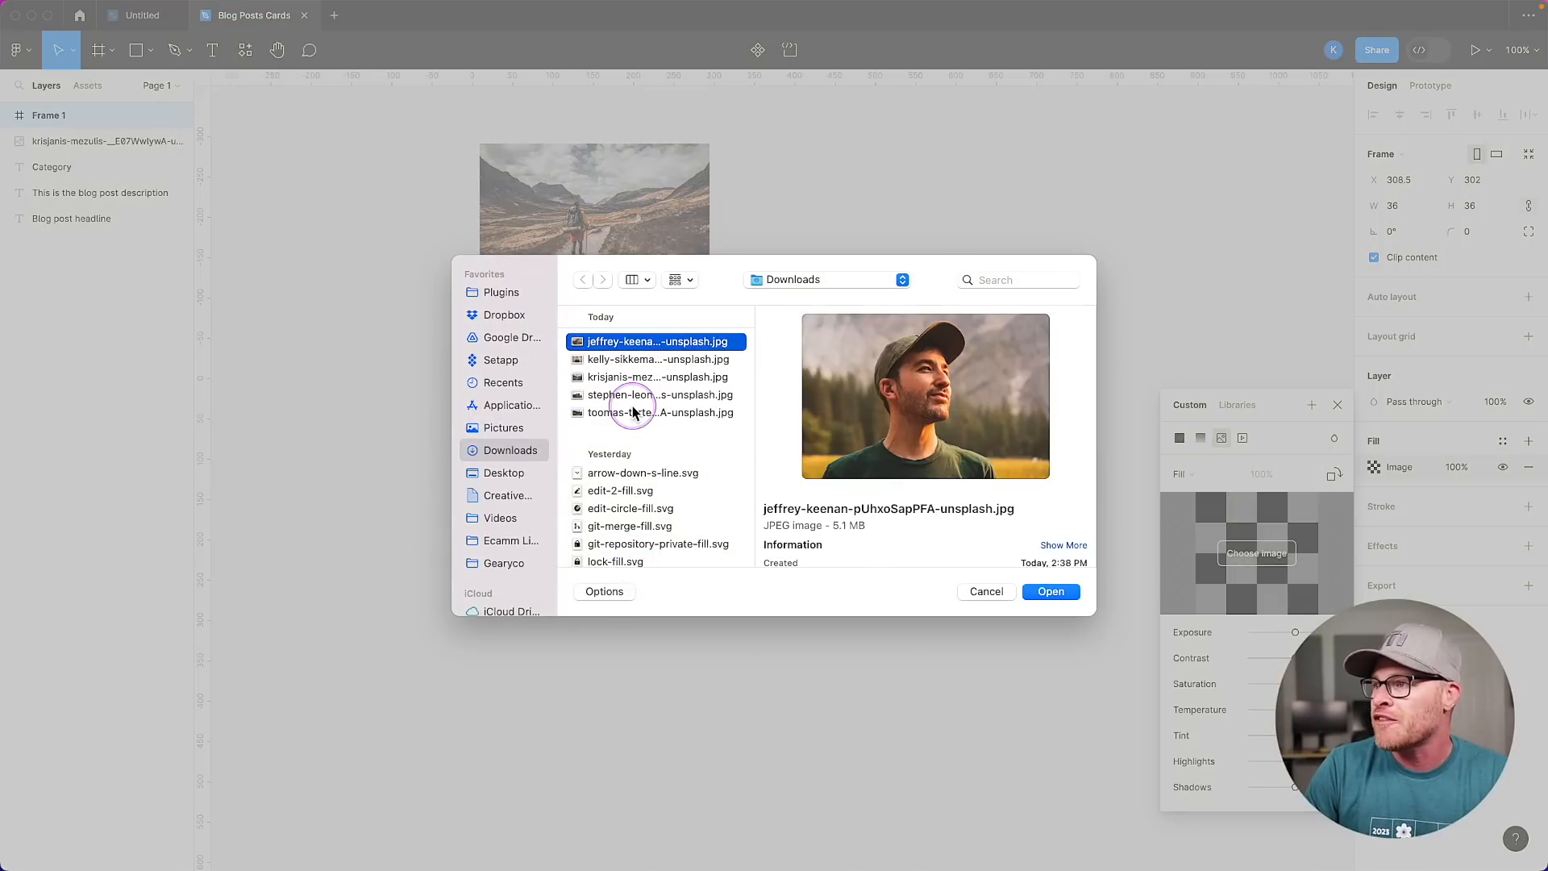
pyautogui.press('Return')
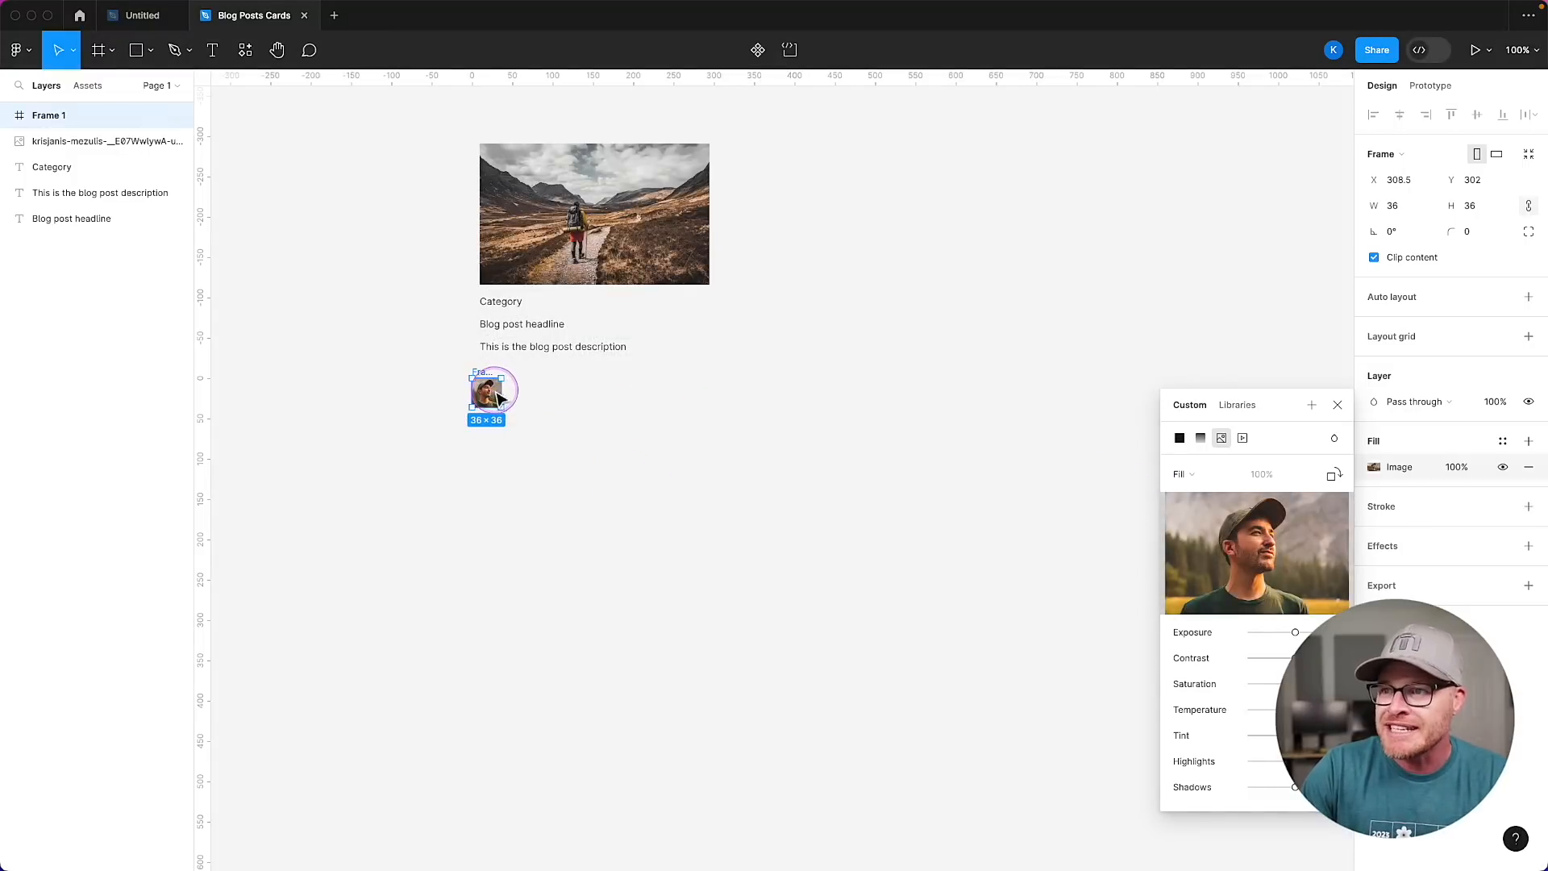
# Round the portrait frame with a corner radius of 50 and align its left edge with the texts above.
pyautogui.click(1475, 233)
pyautogui.write('50')
pyautogui.press('Return')
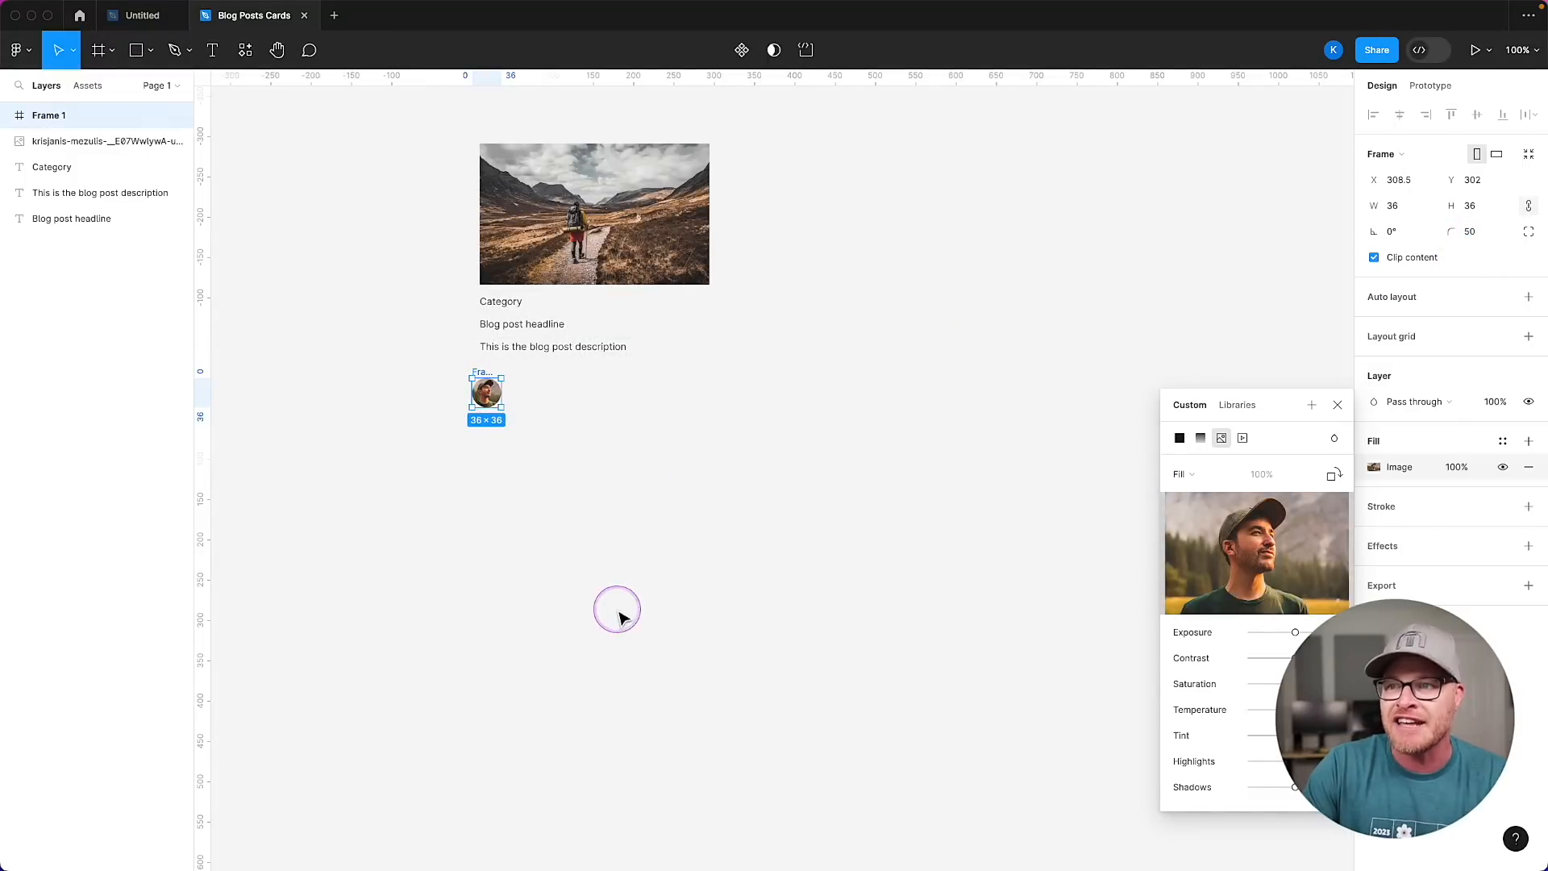
pyautogui.click(501, 443)
pyautogui.click(494, 385)
pyautogui.moveTo(497, 385); pyautogui.dragTo(505, 378)
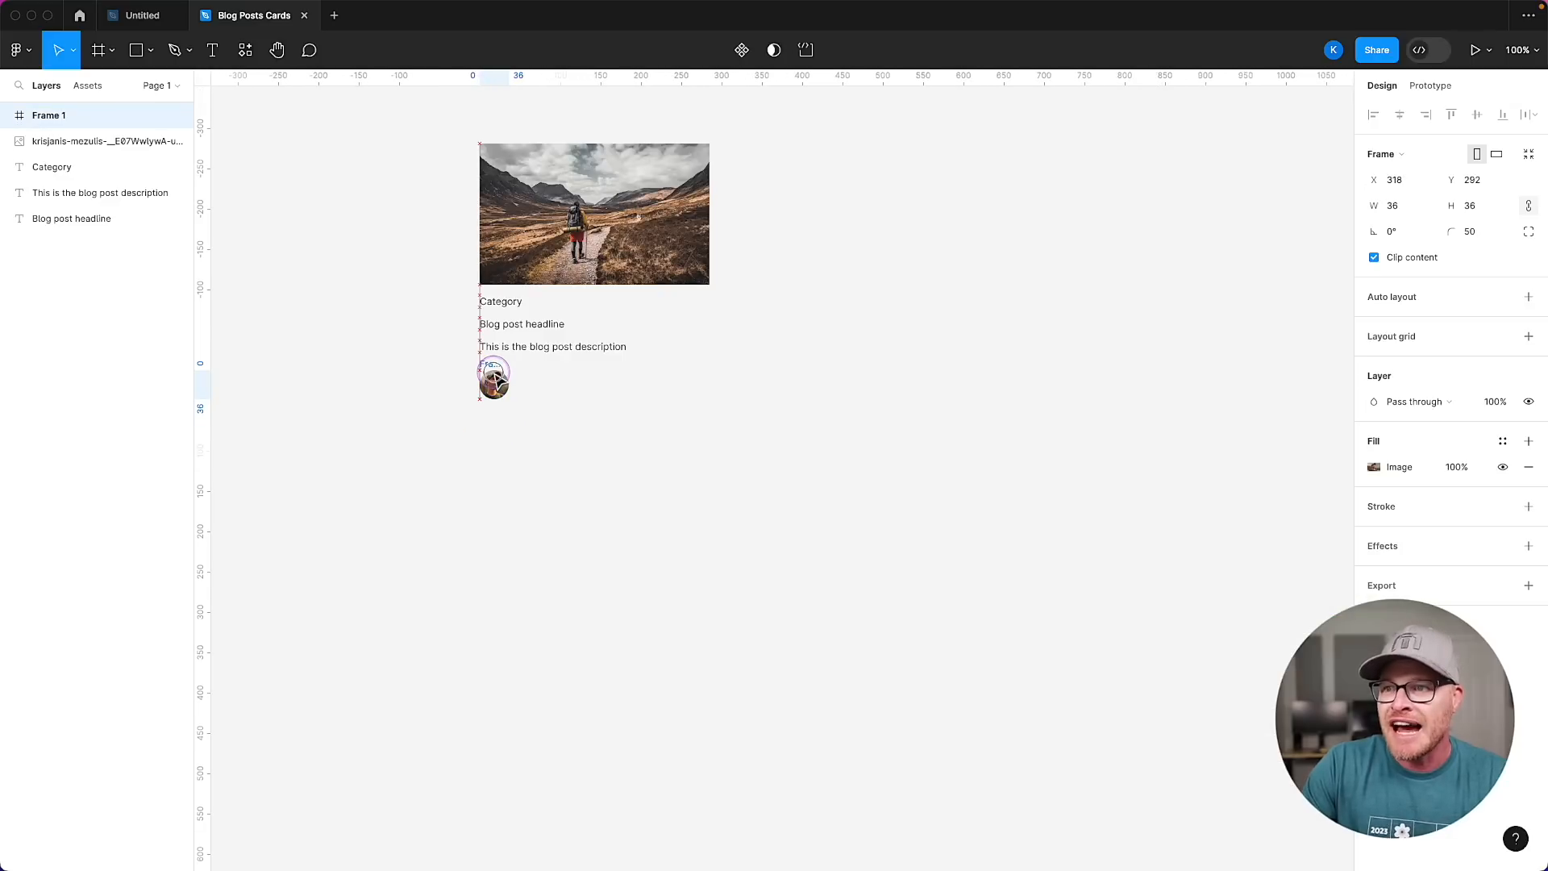
pyautogui.click(646, 639)
# Resize the round portrait frame to 50 by 50, keeping its proportions.
pyautogui.click(498, 393)
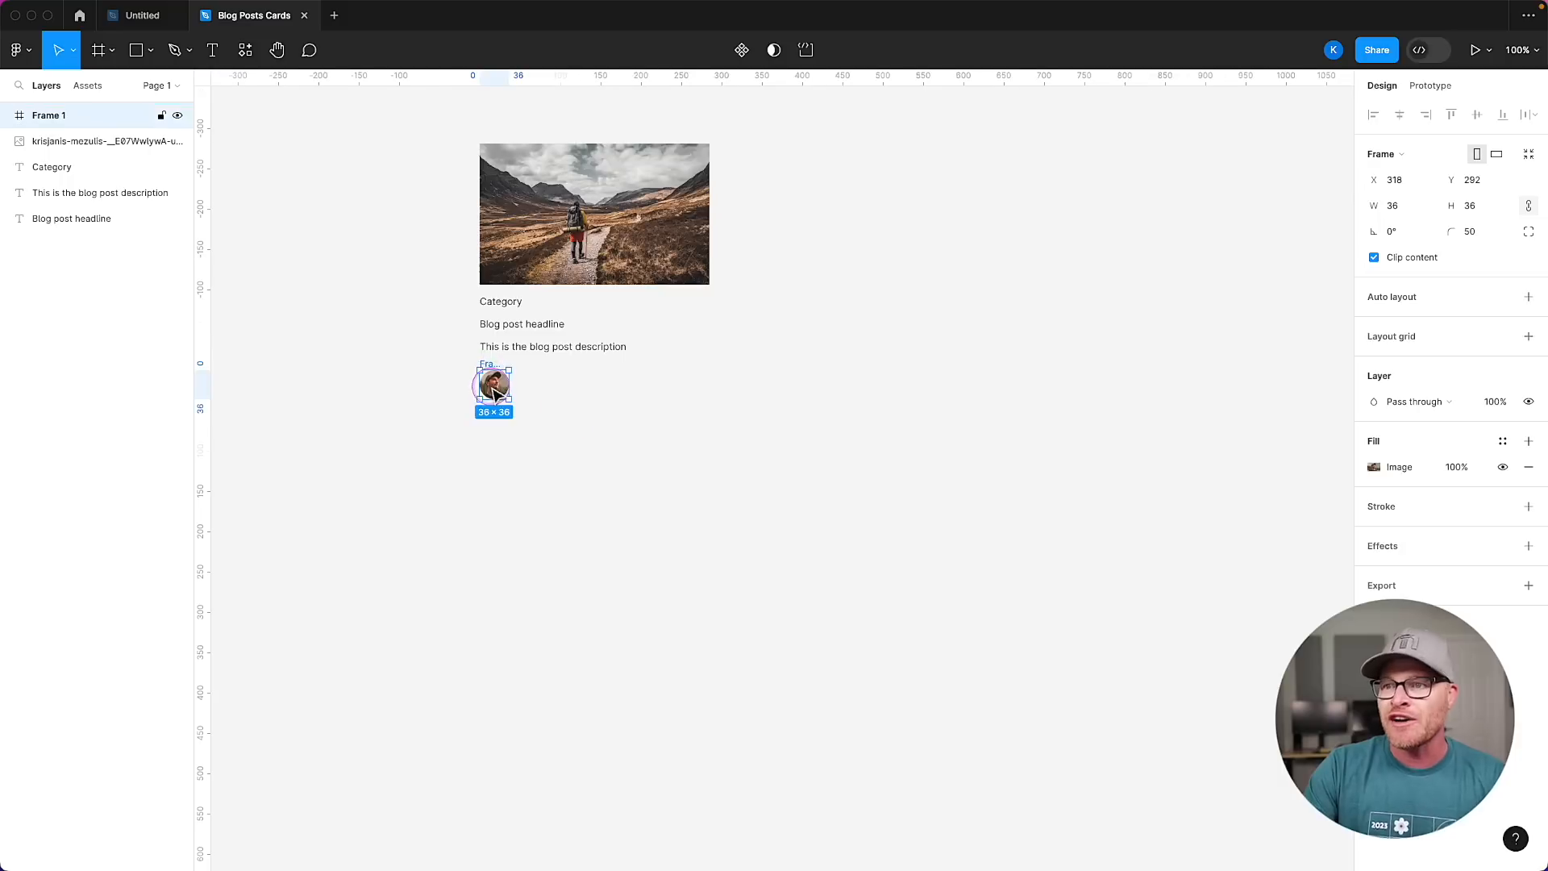
pyautogui.click(1487, 208)
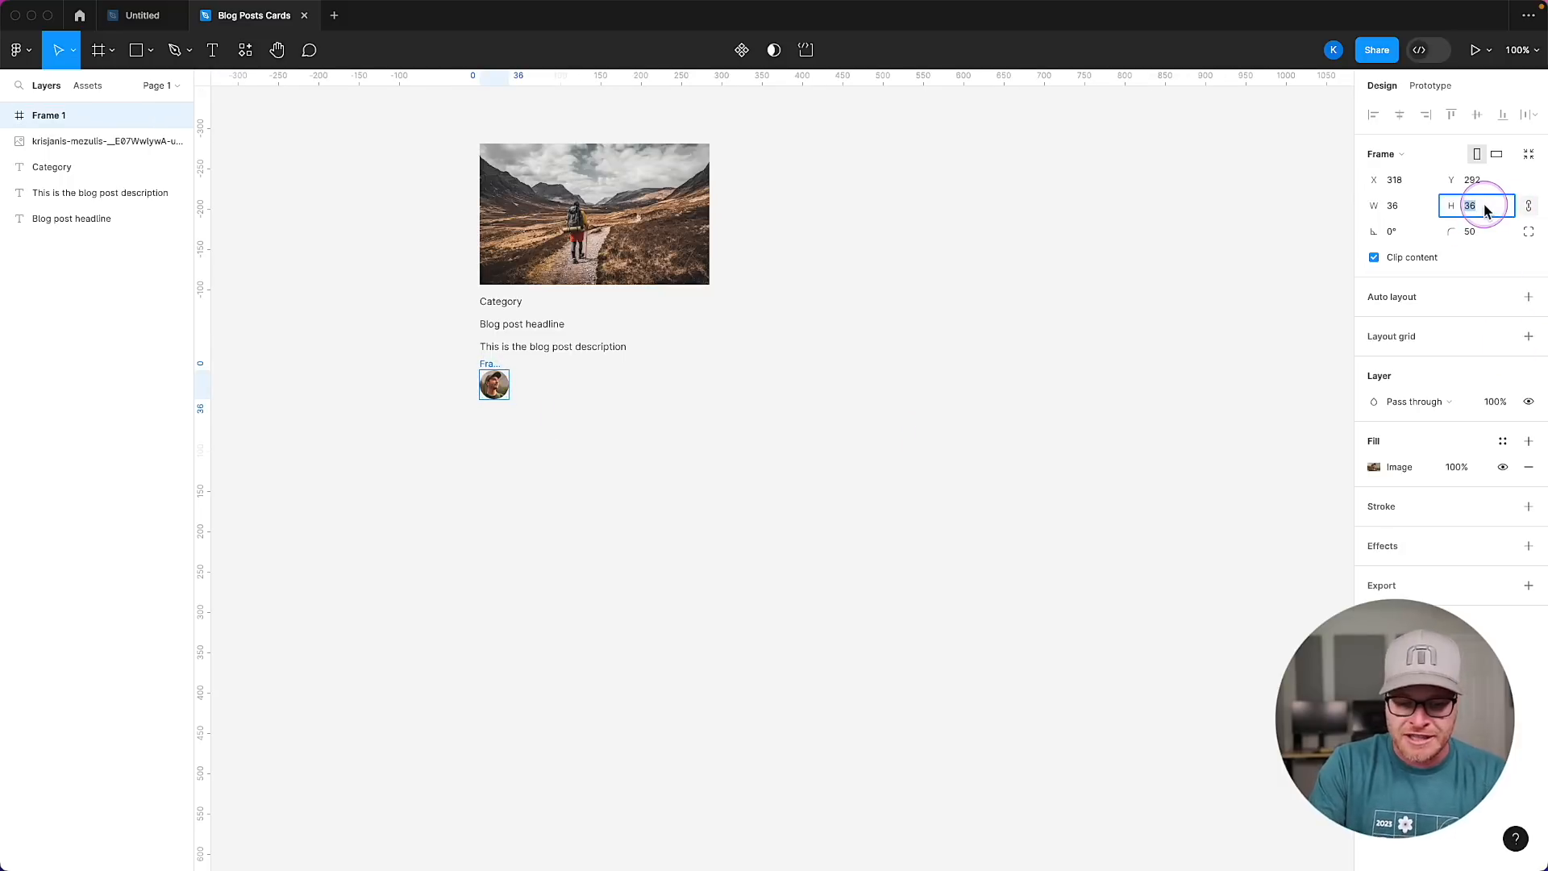
pyautogui.write('50')
pyautogui.press('Return')
pyautogui.click(587, 495)
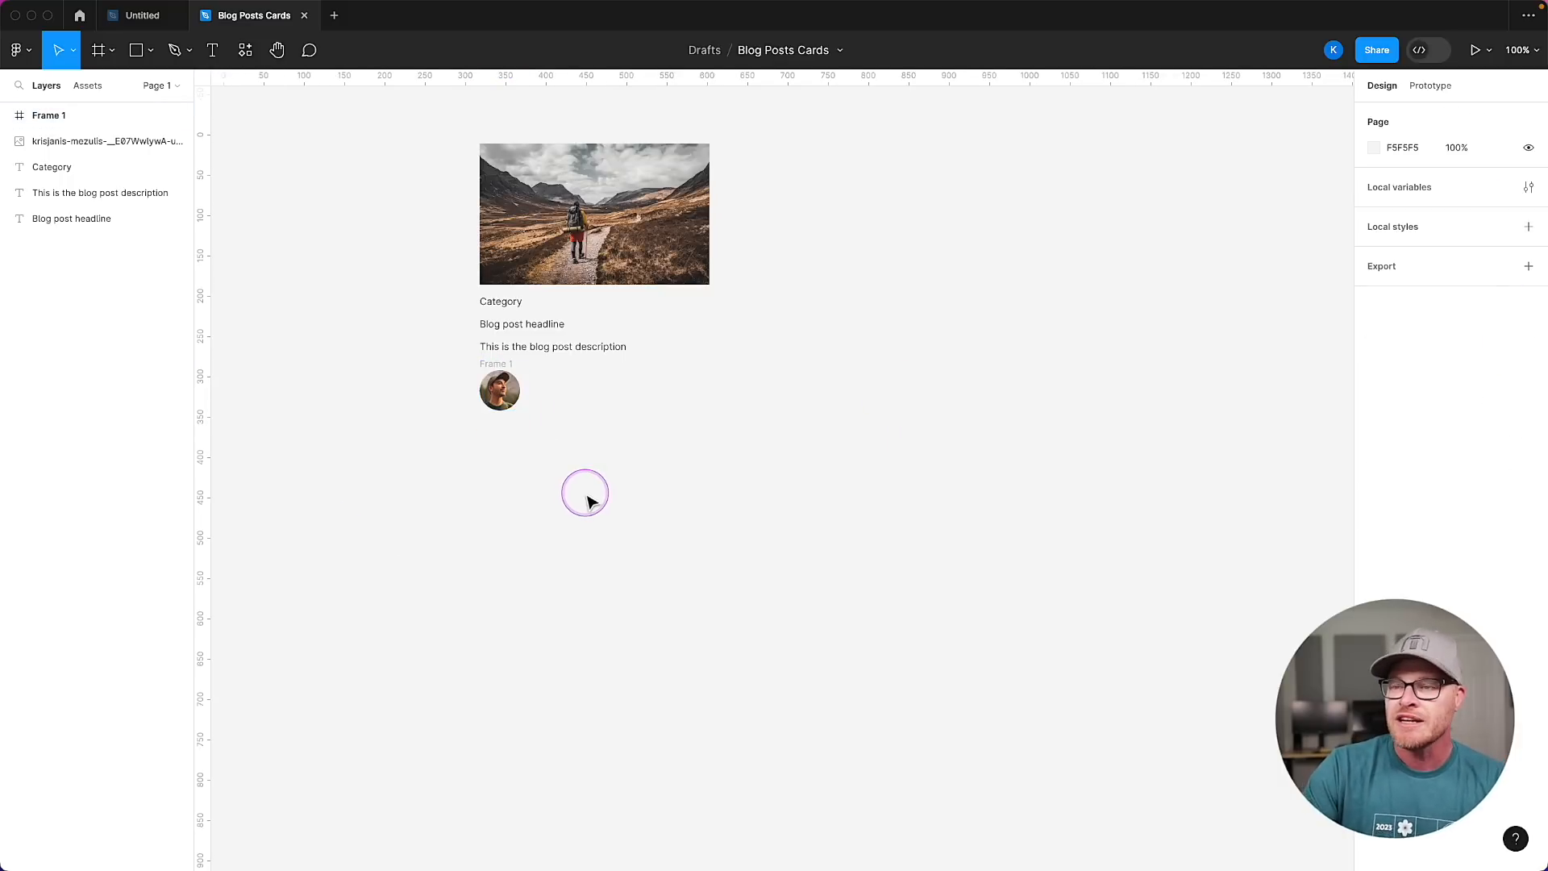
# Add the text "Author Name" on the empty canvas below the card elements.
pyautogui.press('t')
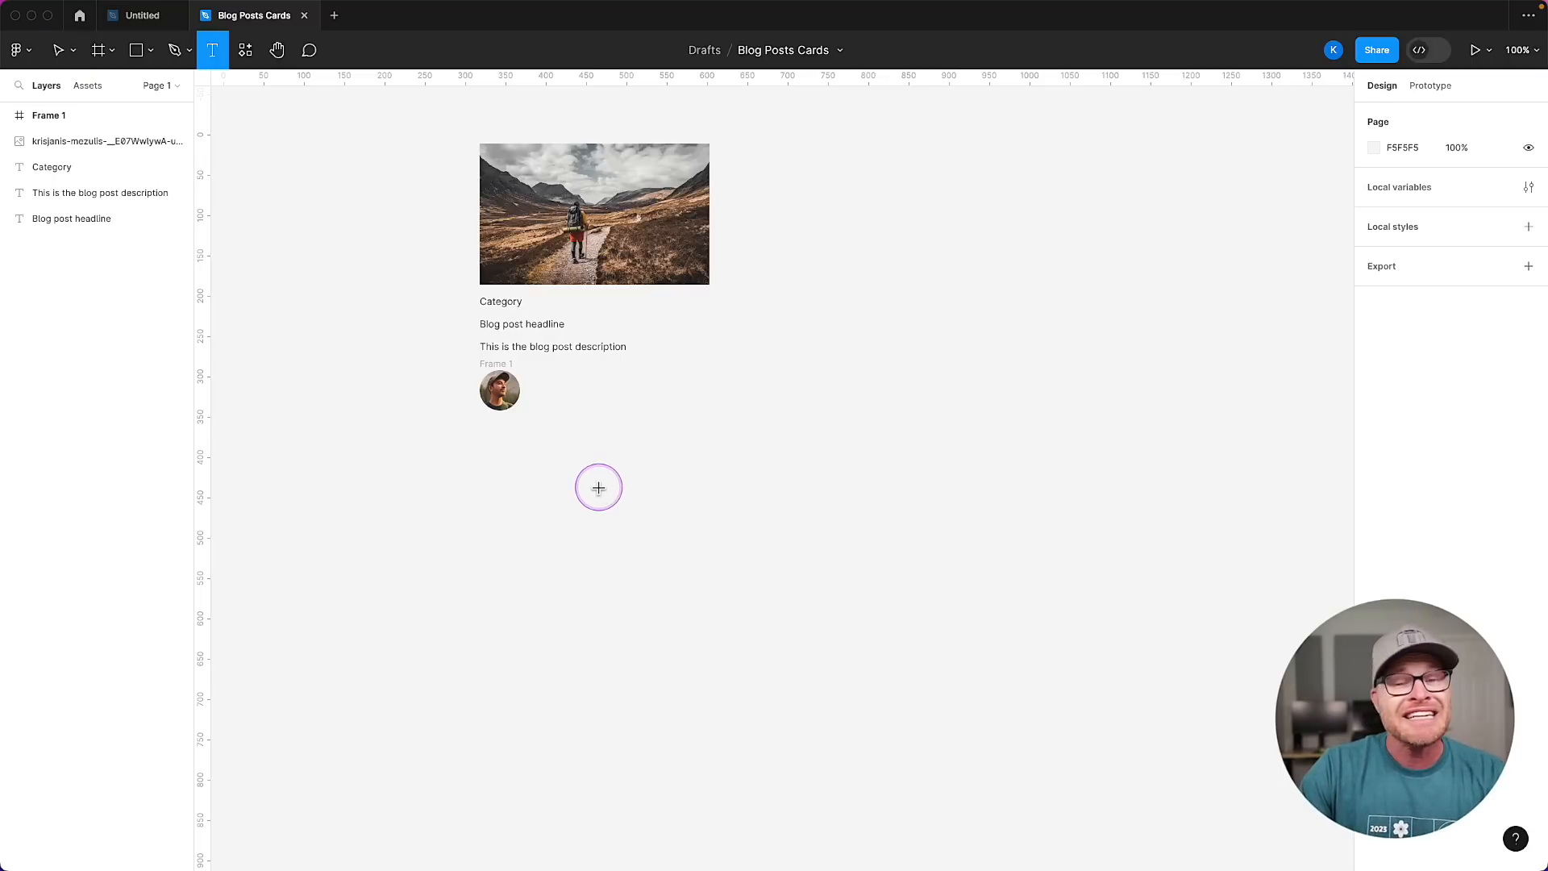
pyautogui.click(598, 488)
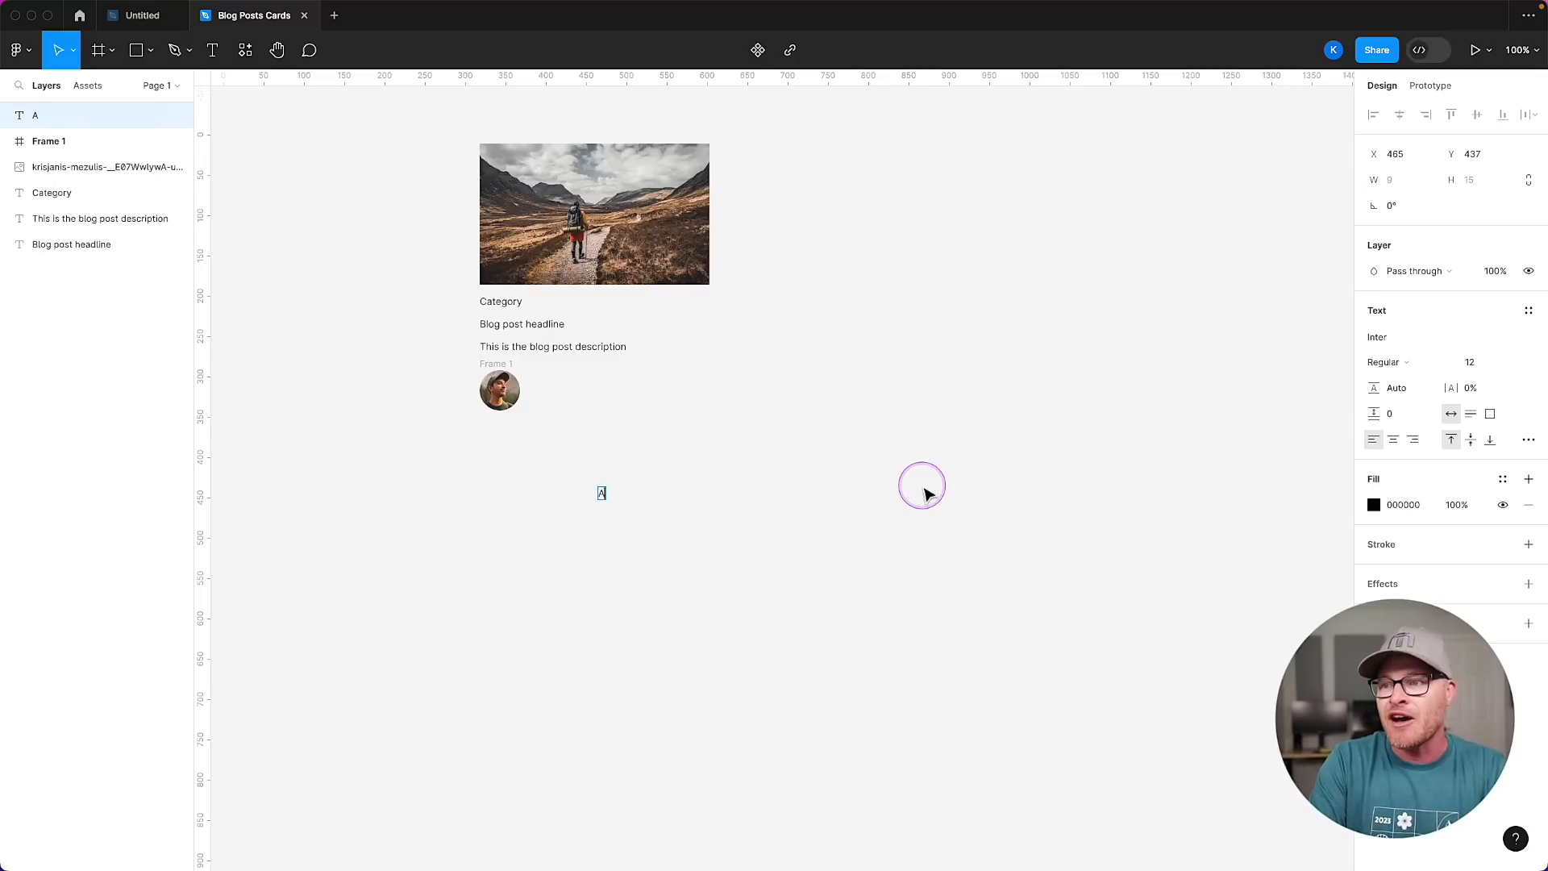
pyautogui.write('Author Name')
pyautogui.click(612, 508)
# Duplicate the "Author Name" text directly below itself and change the copy to "12hr ago".
pyautogui.press('super+f')
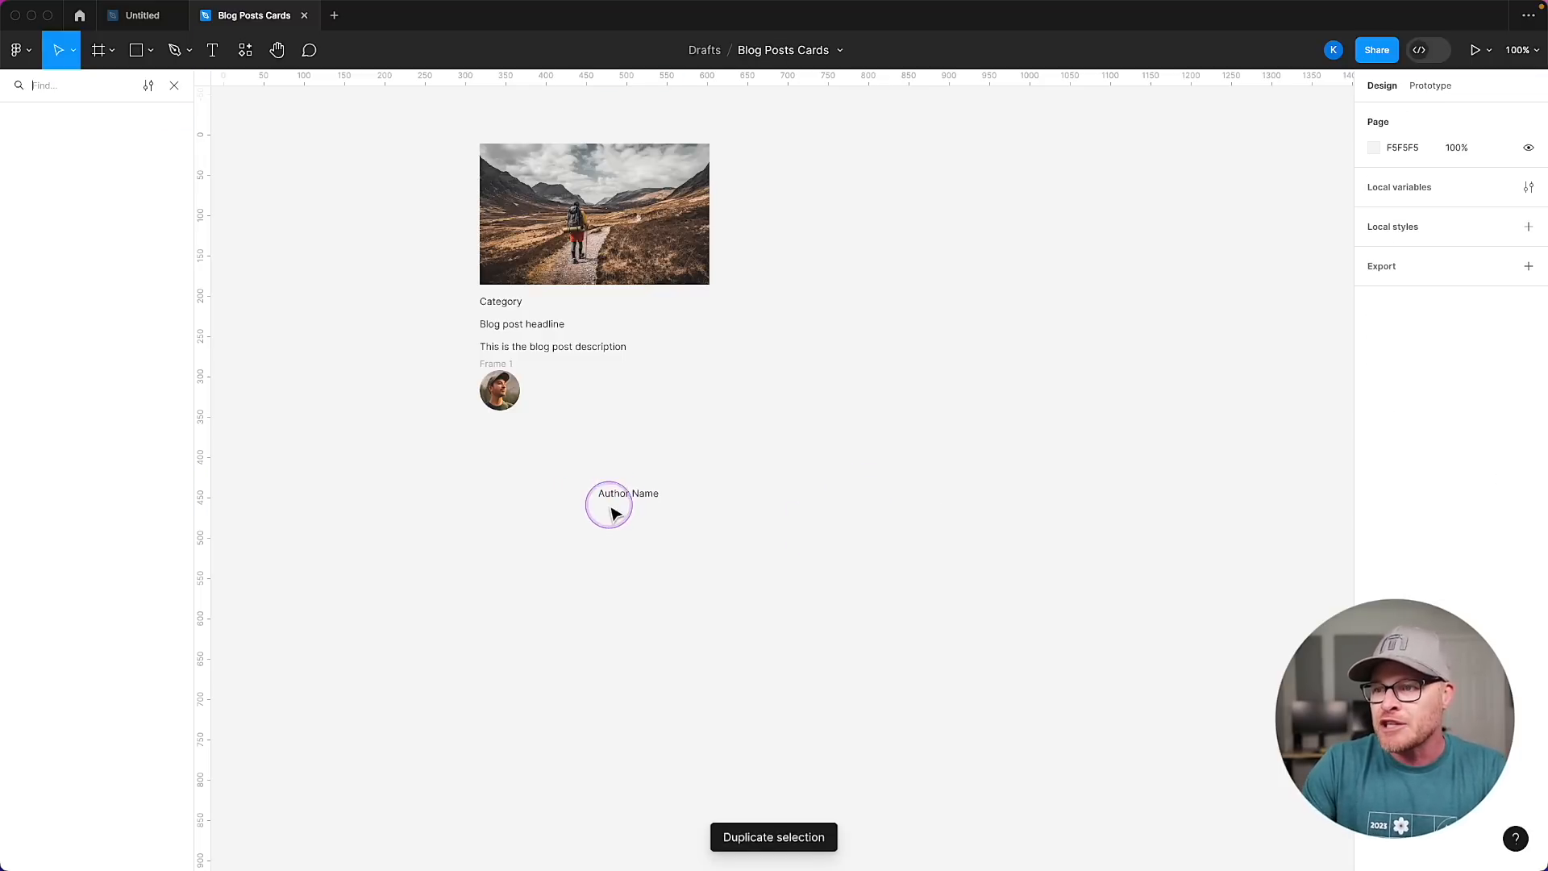
pyautogui.click(626, 494)
pyautogui.keyDown('alt'); pyautogui.moveTo(628, 495); pyautogui.dragTo(631, 518); pyautogui.keyUp('alt')
pyautogui.doubleClick(631, 513)
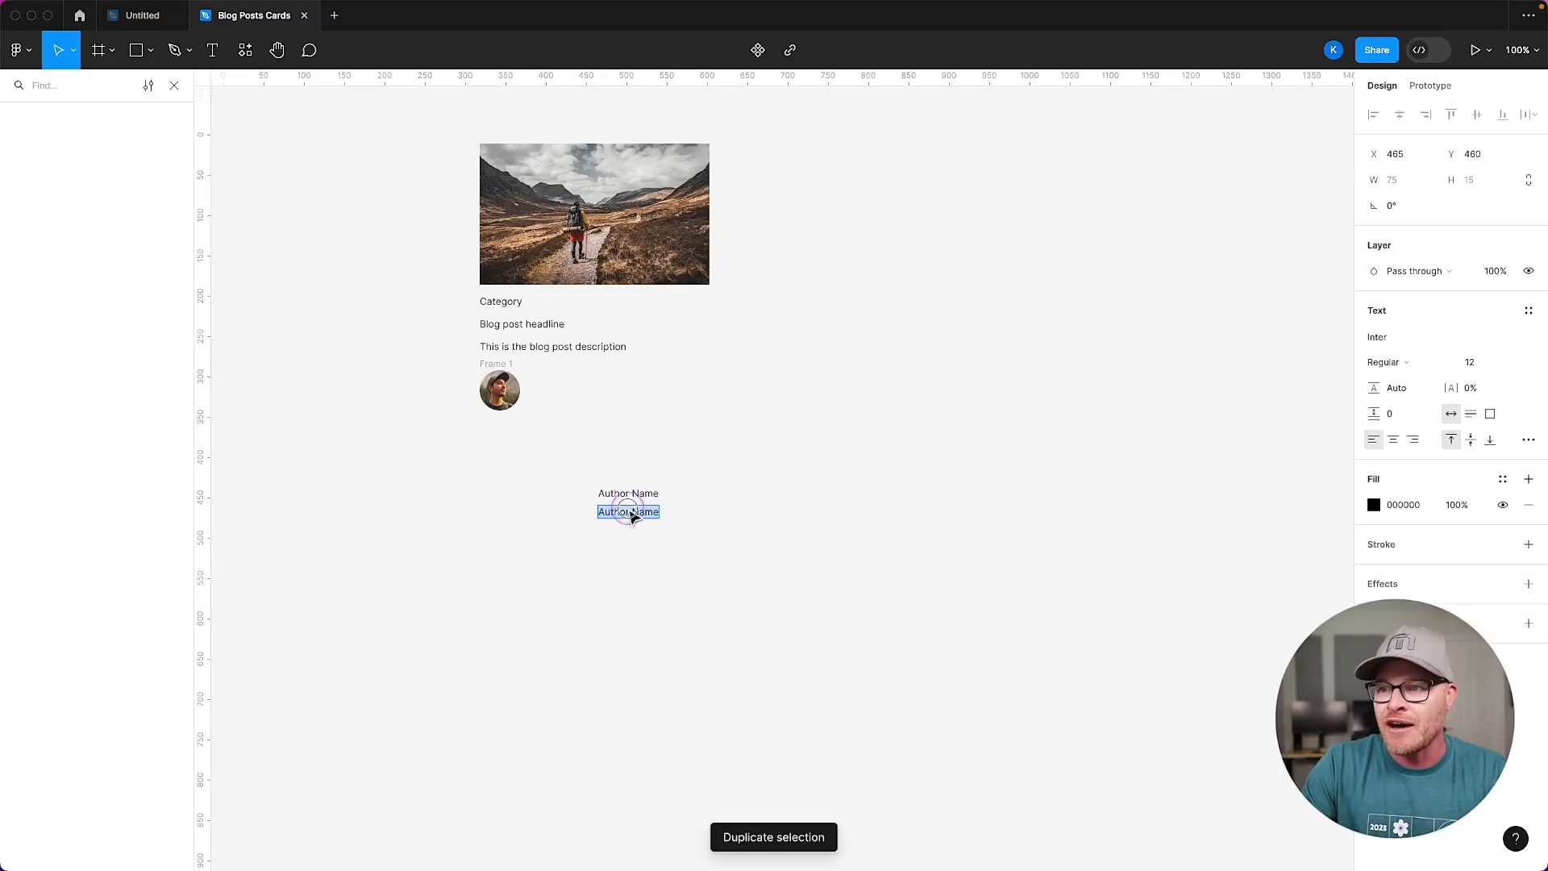
pyautogui.write('12hr ago')
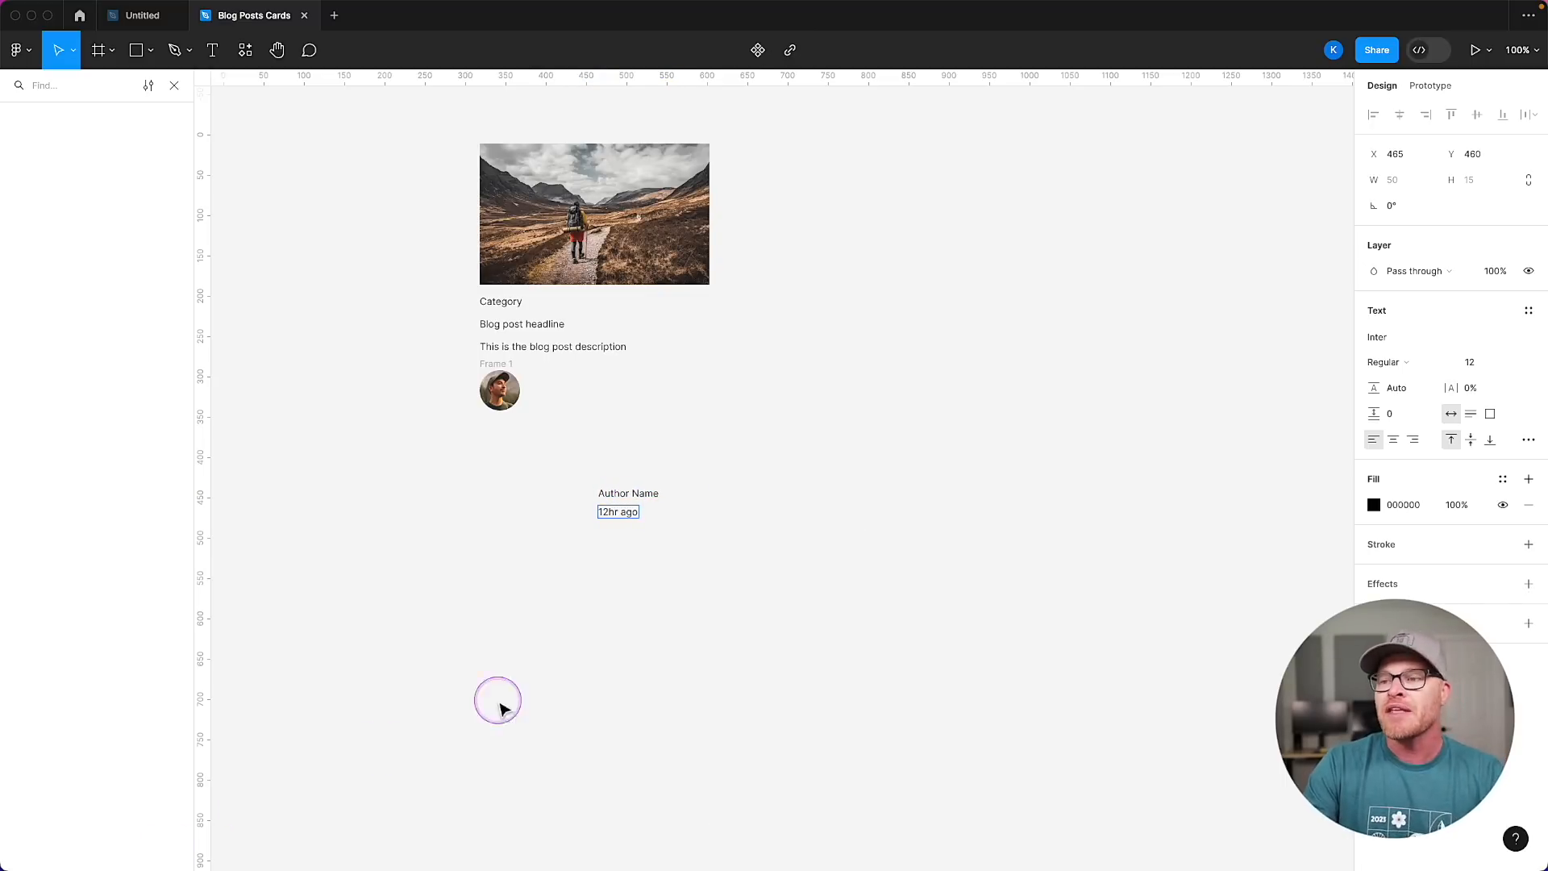
pyautogui.press('Escape')
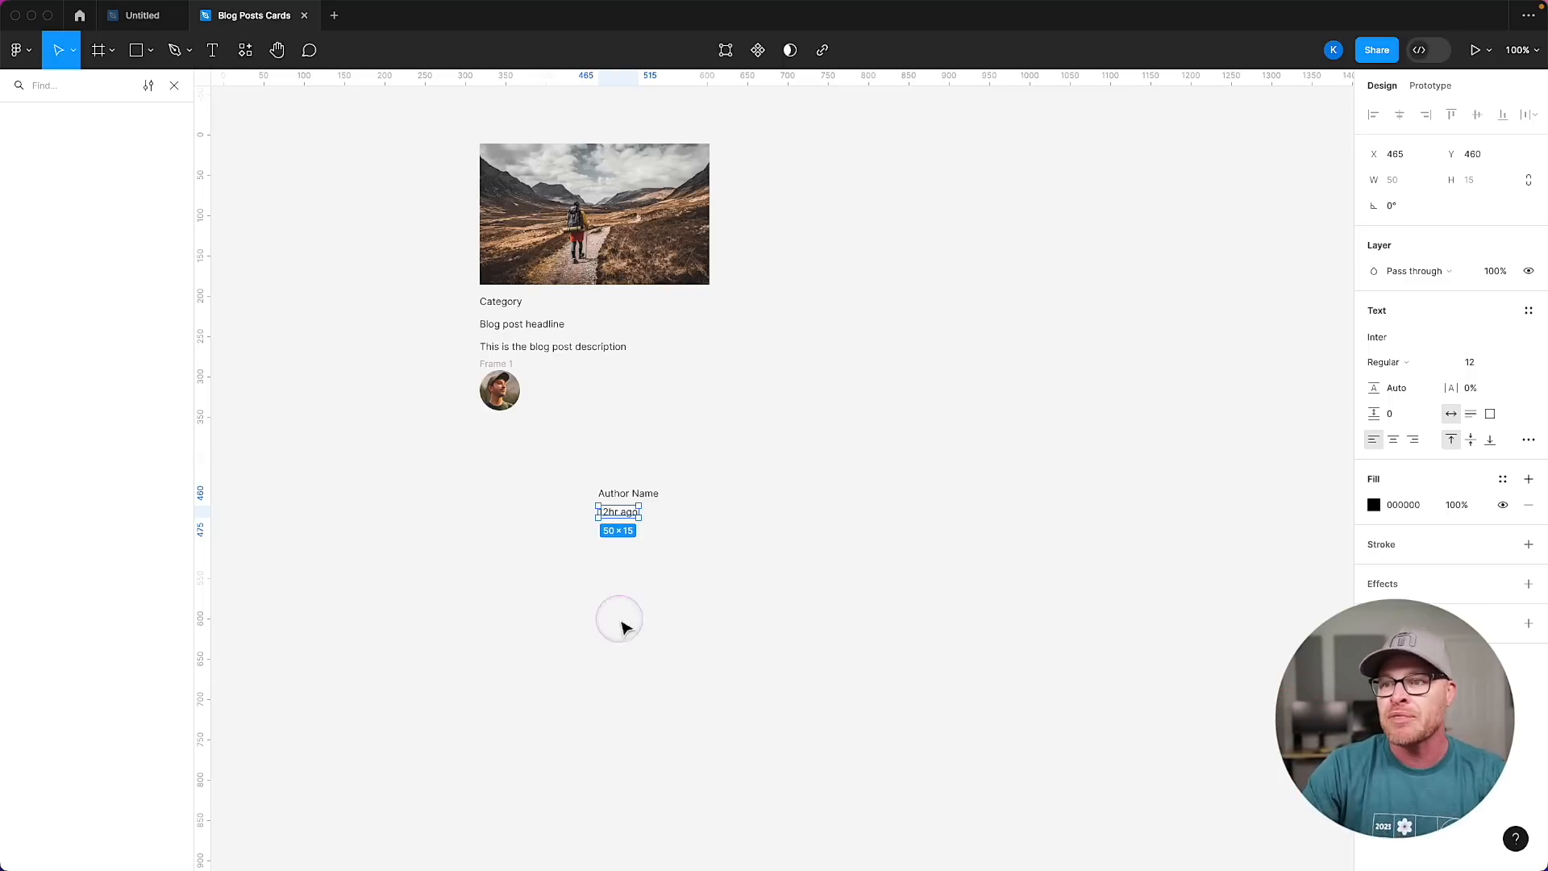
# Move the "Author Name" and "12hr ago" texts together to the right side of the round portrait.
pyautogui.click(659, 508)
pyautogui.click(628, 493)
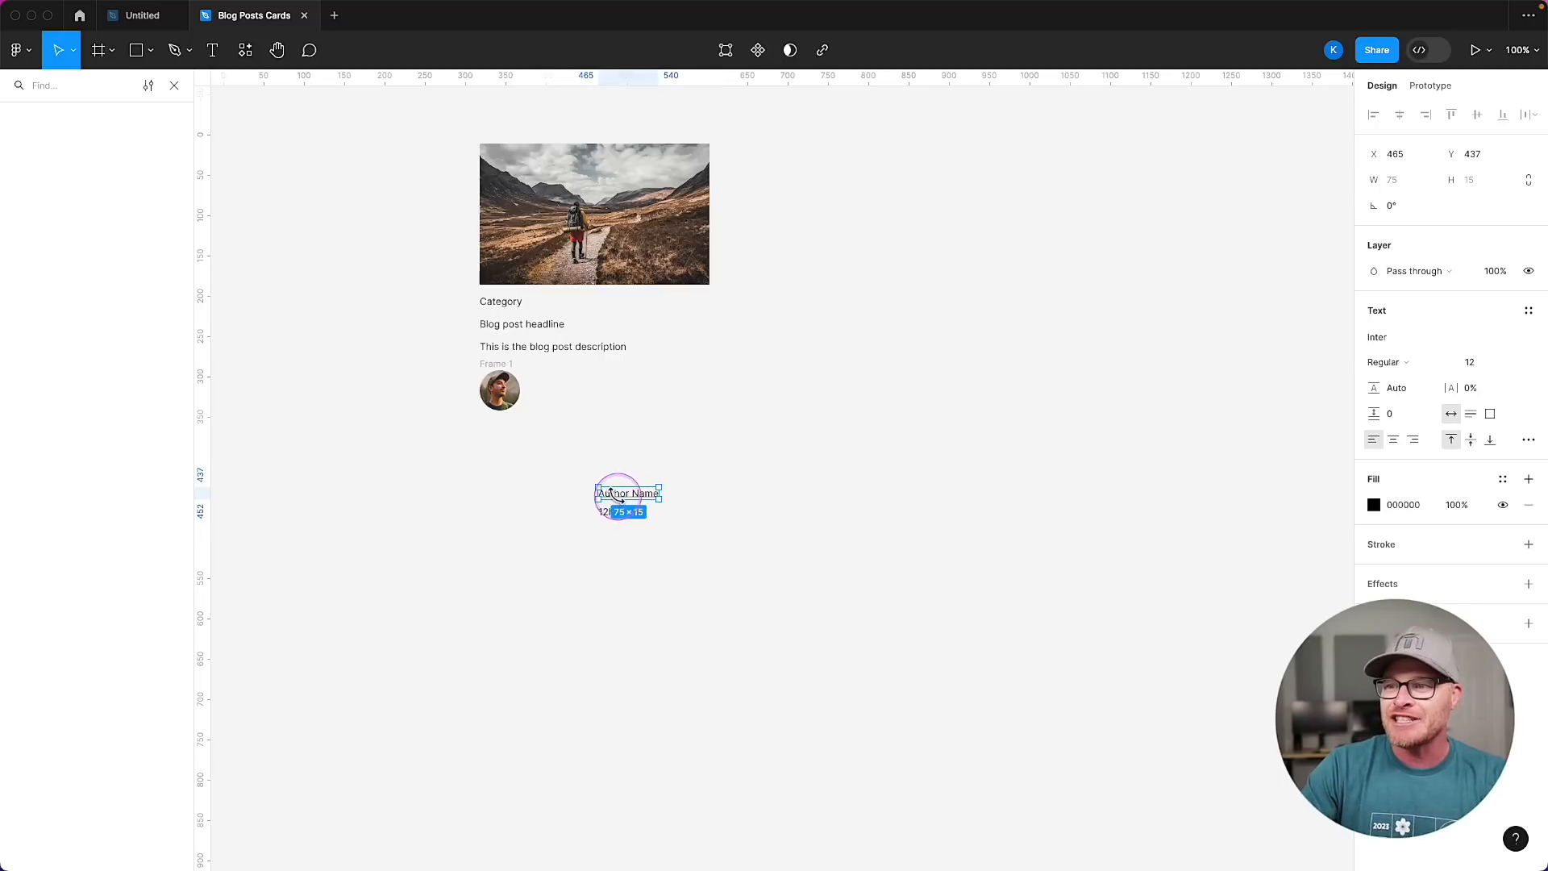
pyautogui.keyDown('shift'); pyautogui.click(604, 513); pyautogui.keyUp('shift')
pyautogui.moveTo(615, 498); pyautogui.dragTo(548, 384)
pyautogui.click(570, 503)
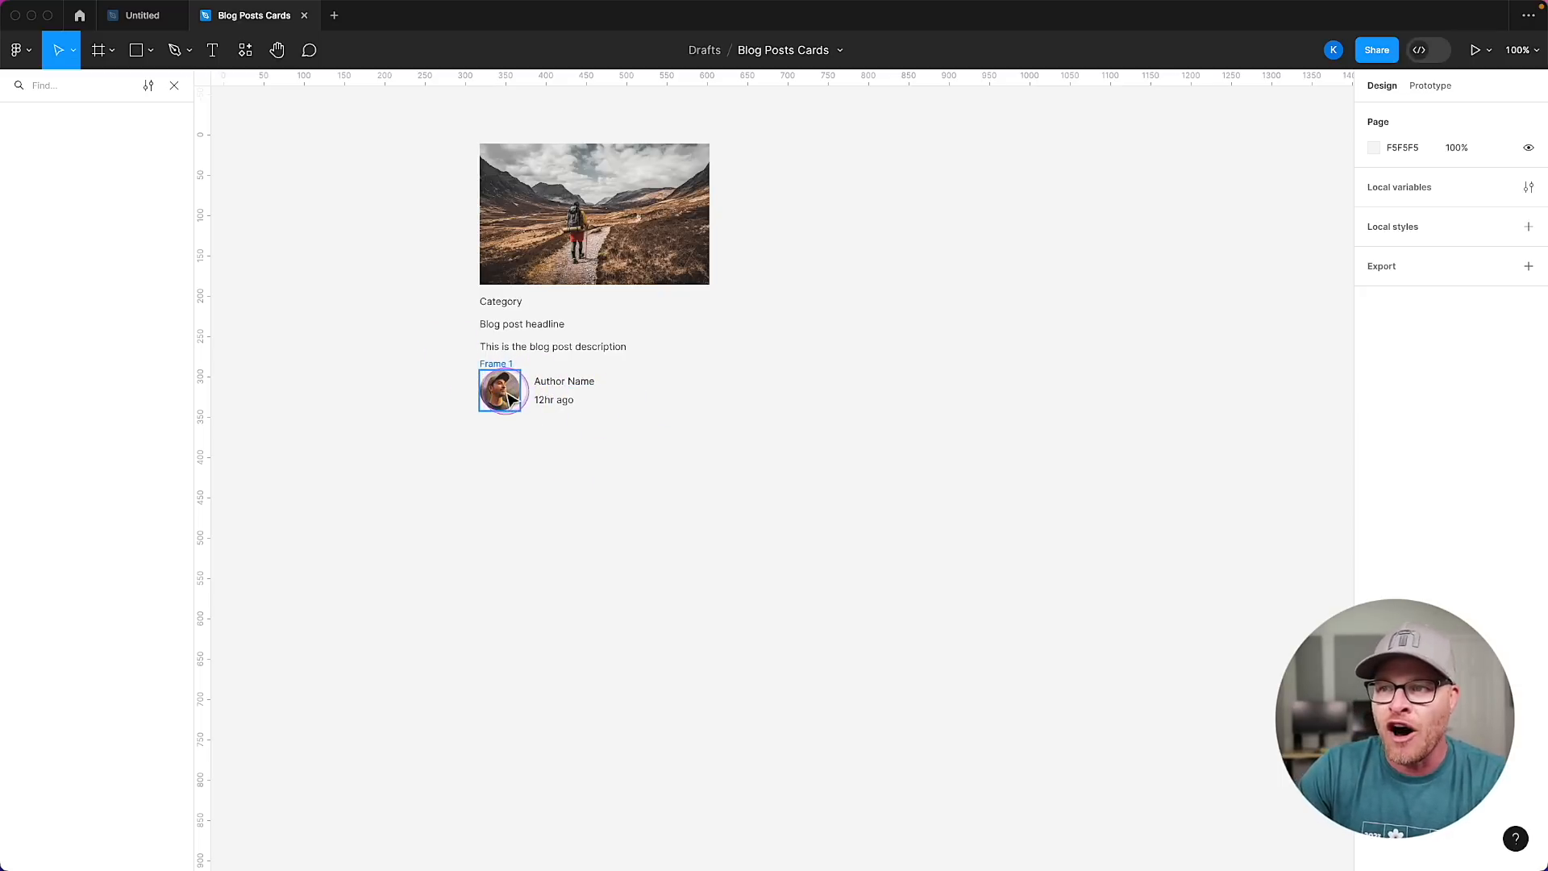
# Wrap the "Author Name" and "12hr ago" texts in a vertical auto layout frame.
pyautogui.scroll(1, 620, 484)
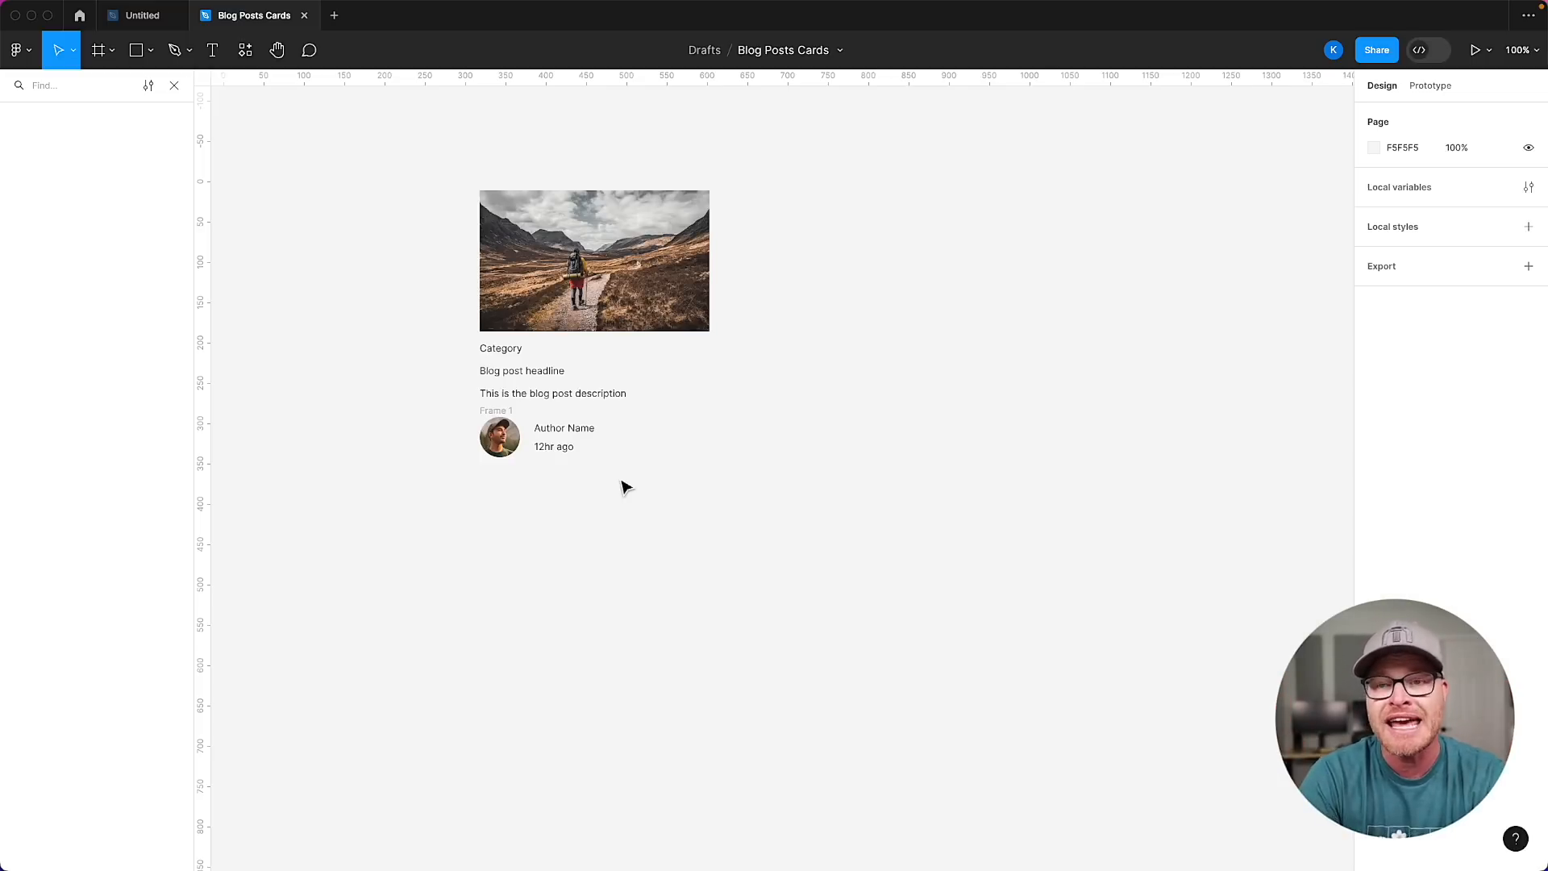
pyautogui.moveTo(593, 483); pyautogui.dragTo(532, 419)
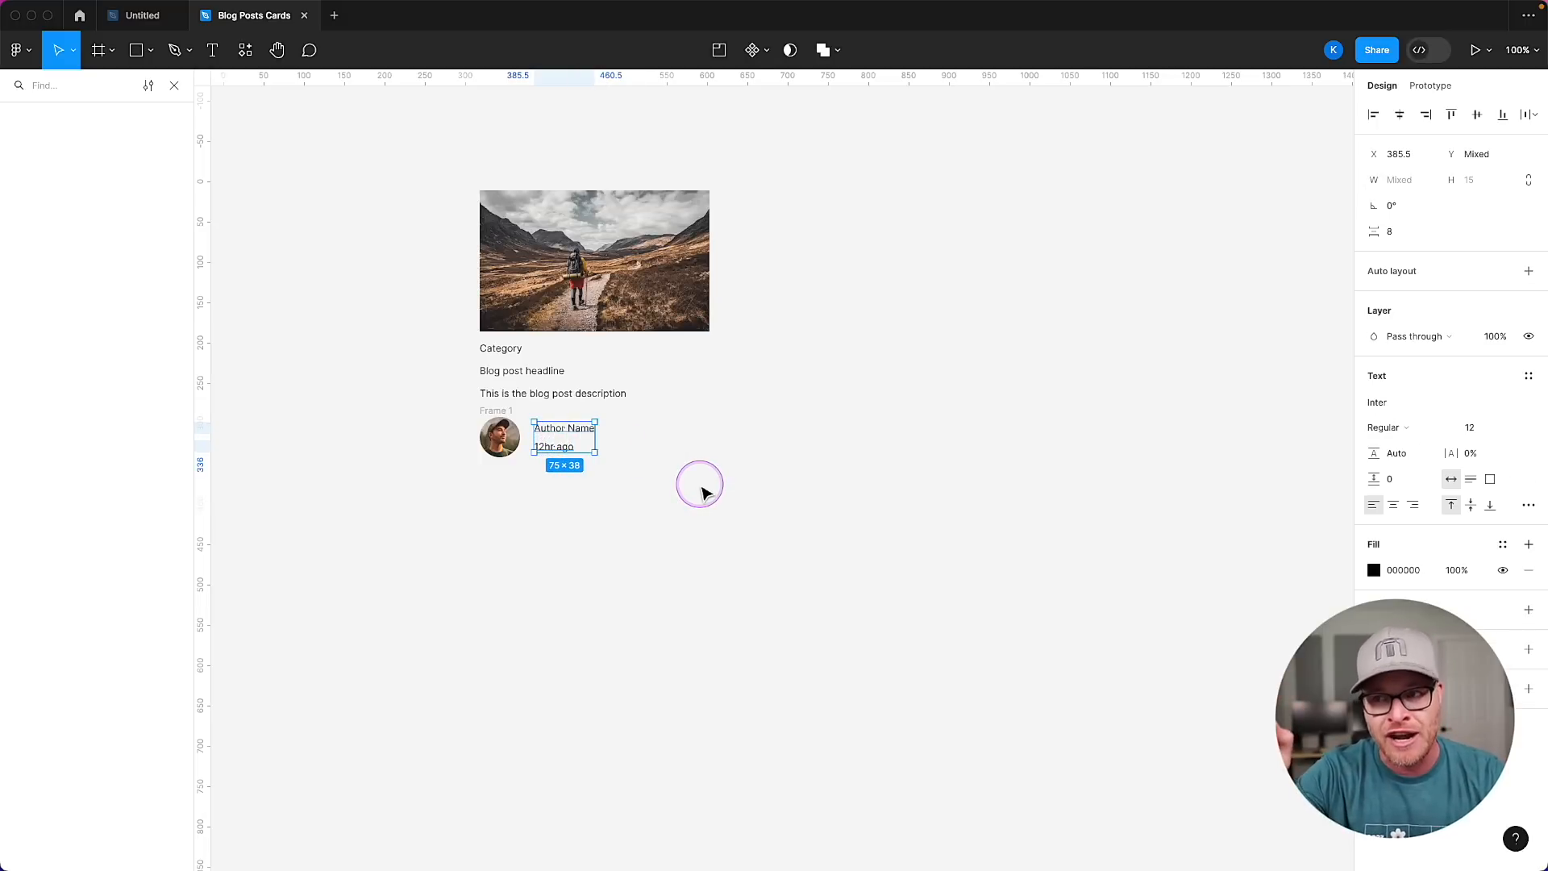
pyautogui.hotkey('shift', 'a')
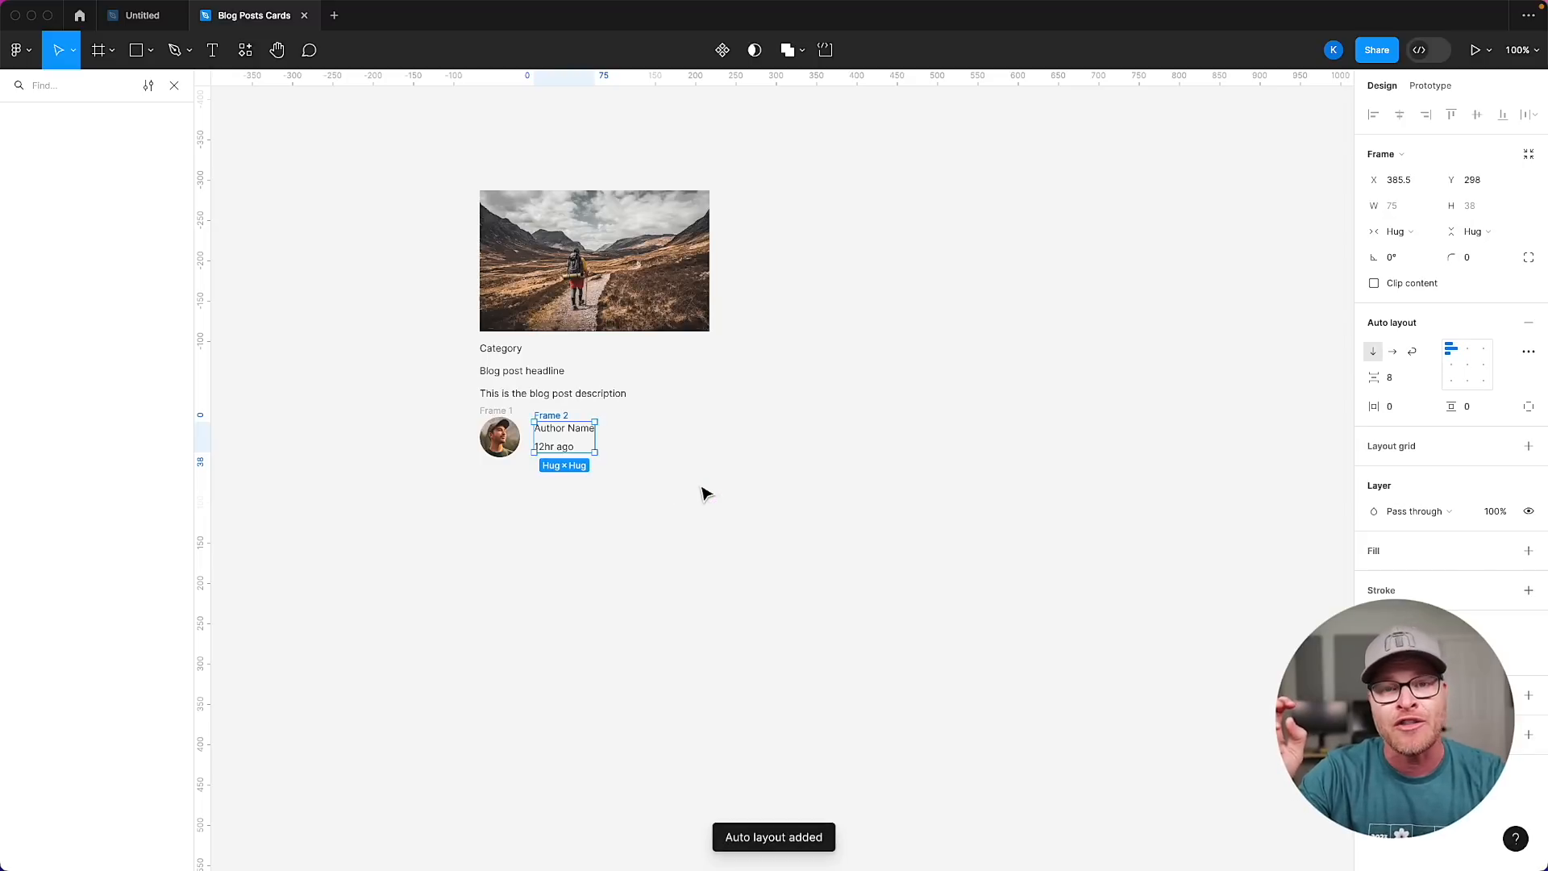
pyautogui.click(605, 496)
pyautogui.click(559, 433)
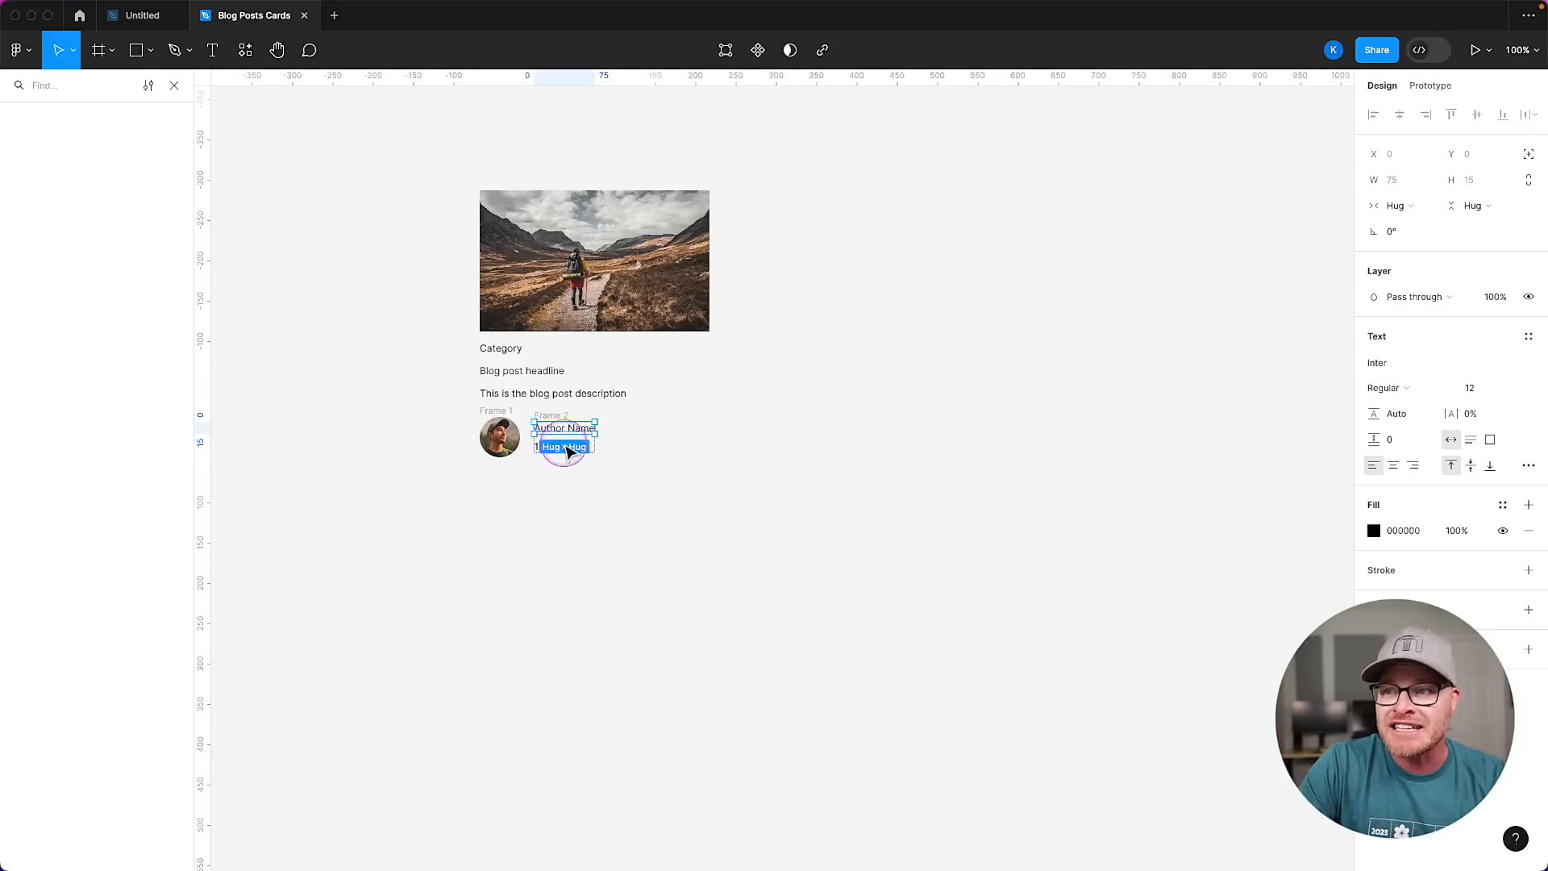
# Combine the author text frame and the round portrait in a horizontal auto layout frame.
pyautogui.click(596, 447)
pyautogui.click(596, 445)
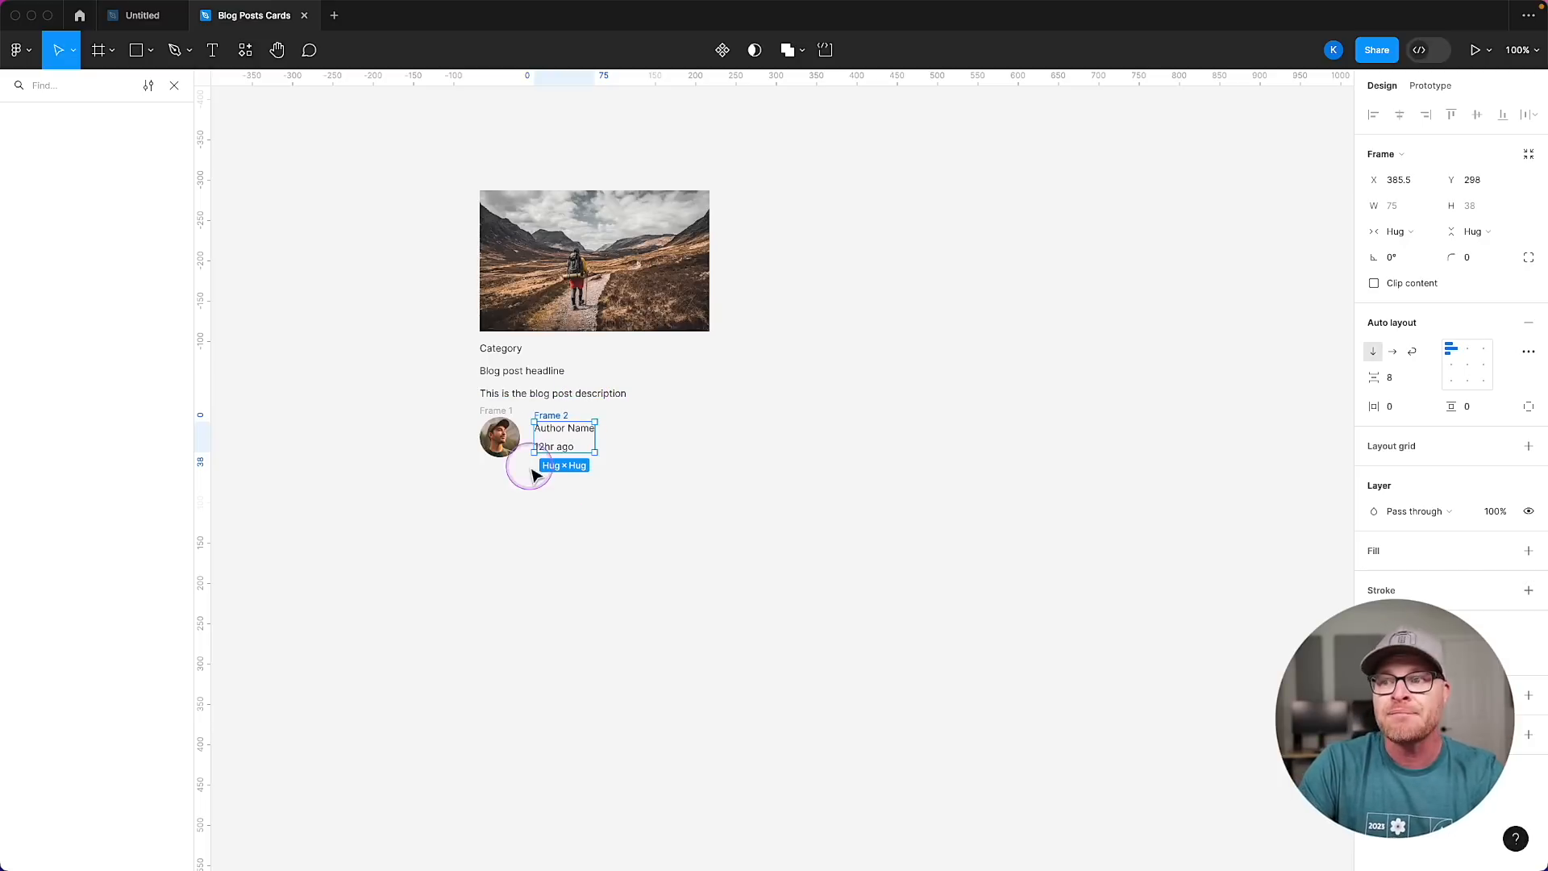
pyautogui.keyDown('shift'); pyautogui.click(500, 436); pyautogui.keyUp('shift')
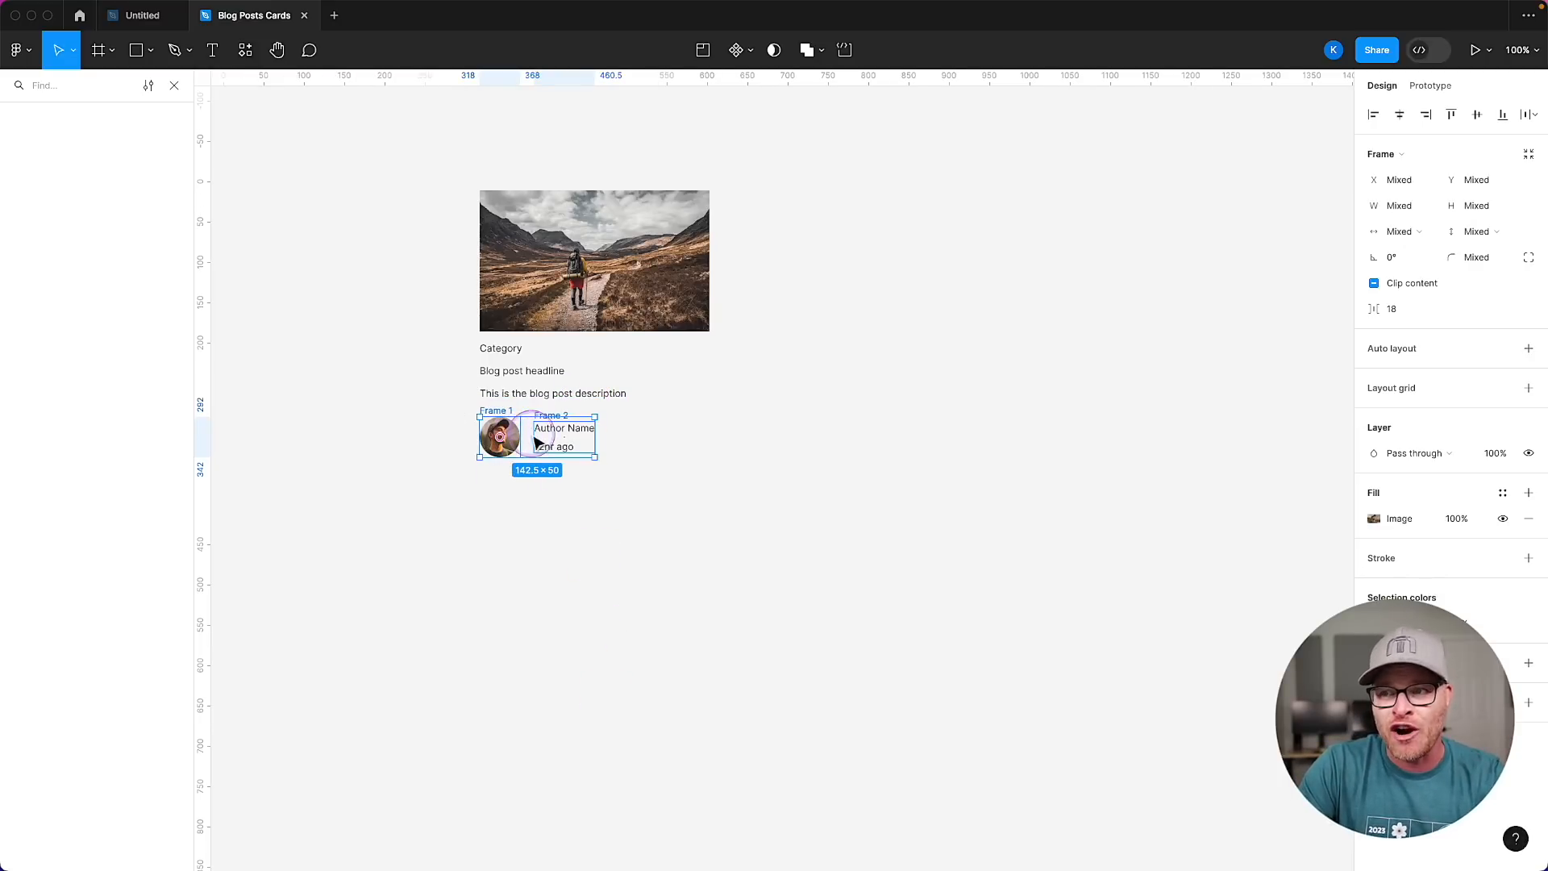
pyautogui.hotkey('shift', 'a')
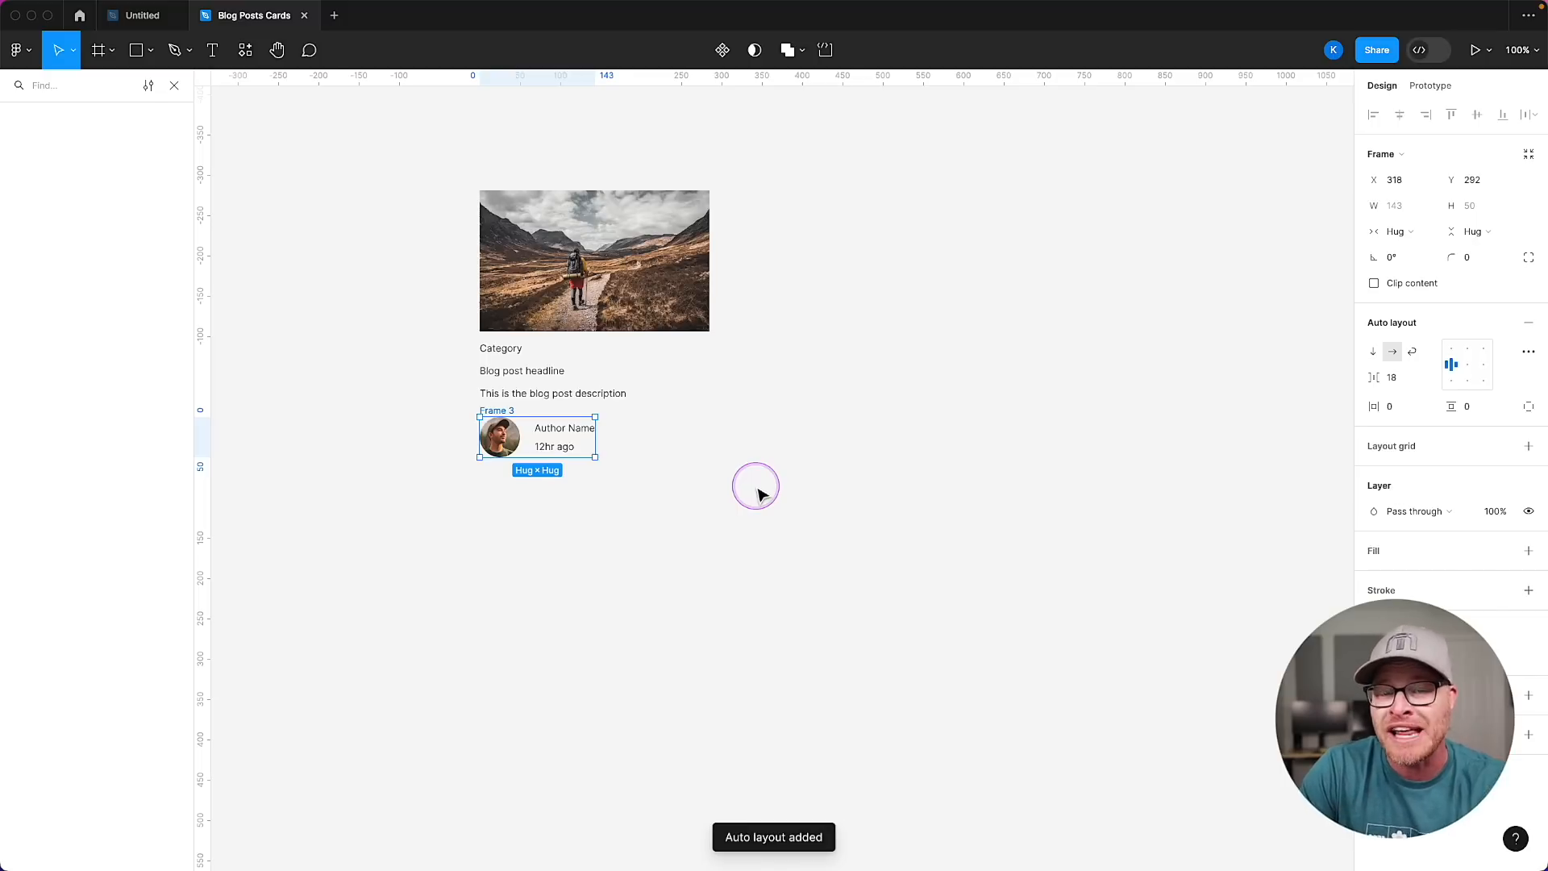
# Try the vertical direction on the portrait and author auto layout frame and return it to horizontal.
pyautogui.click(587, 445)
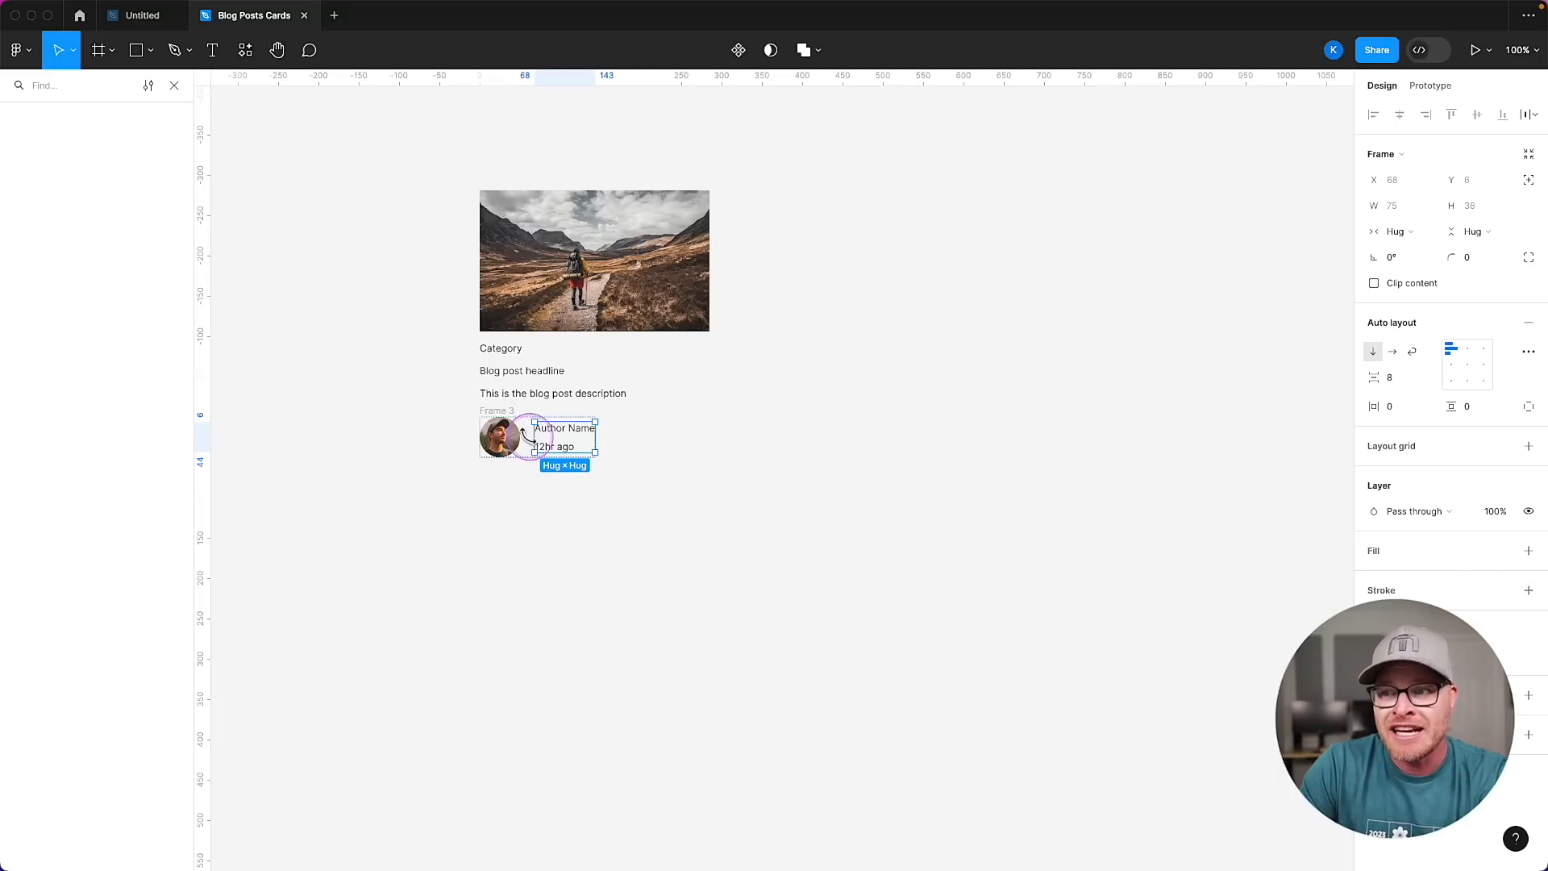
pyautogui.click(518, 436)
pyautogui.click(530, 441)
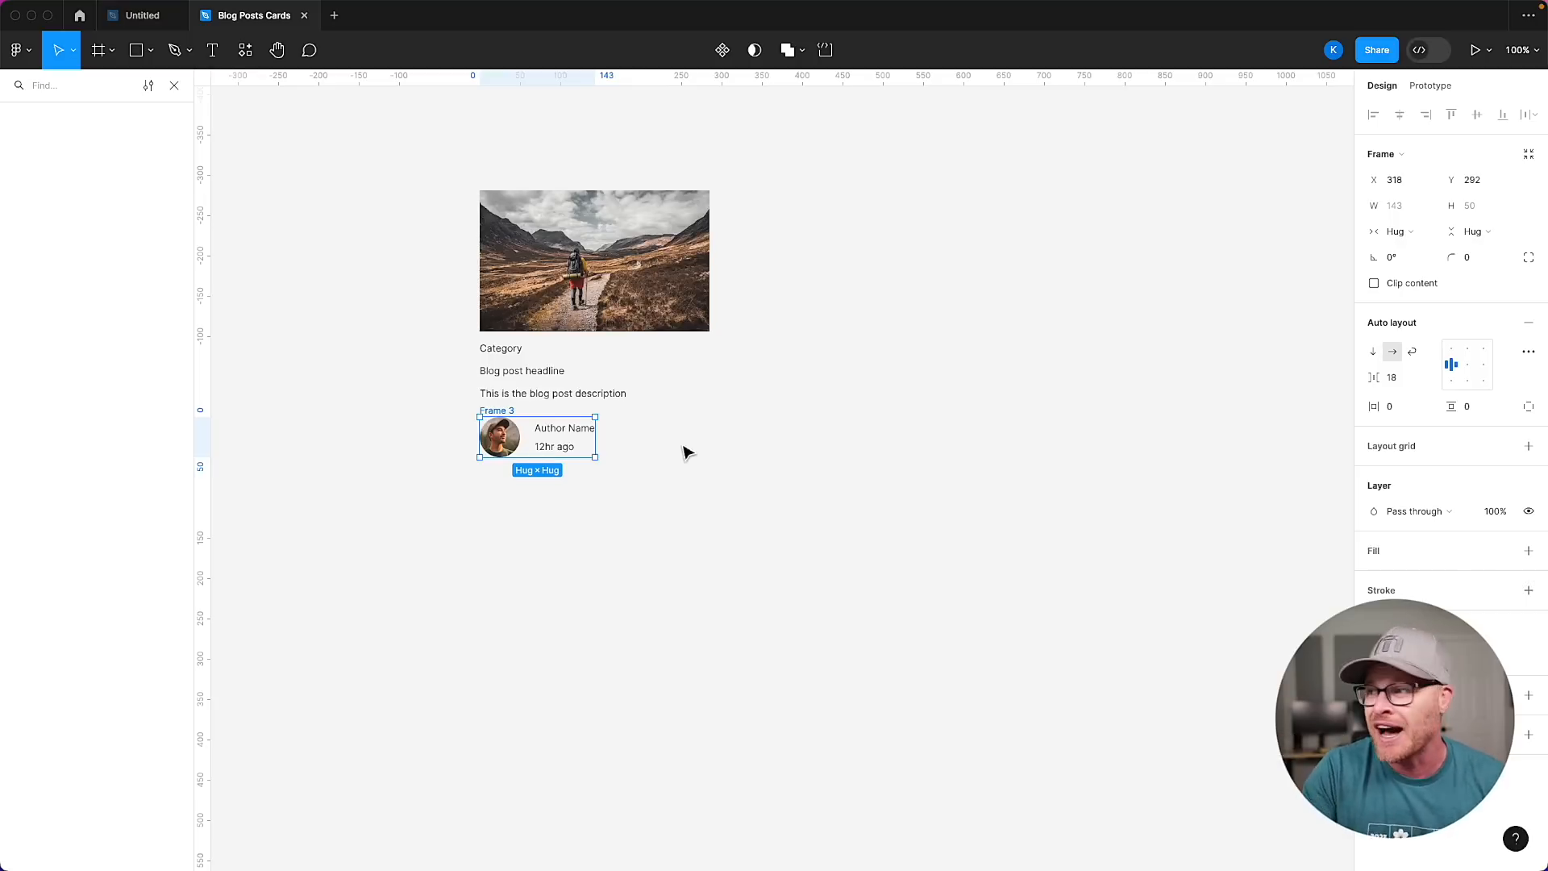
pyautogui.click(1371, 353)
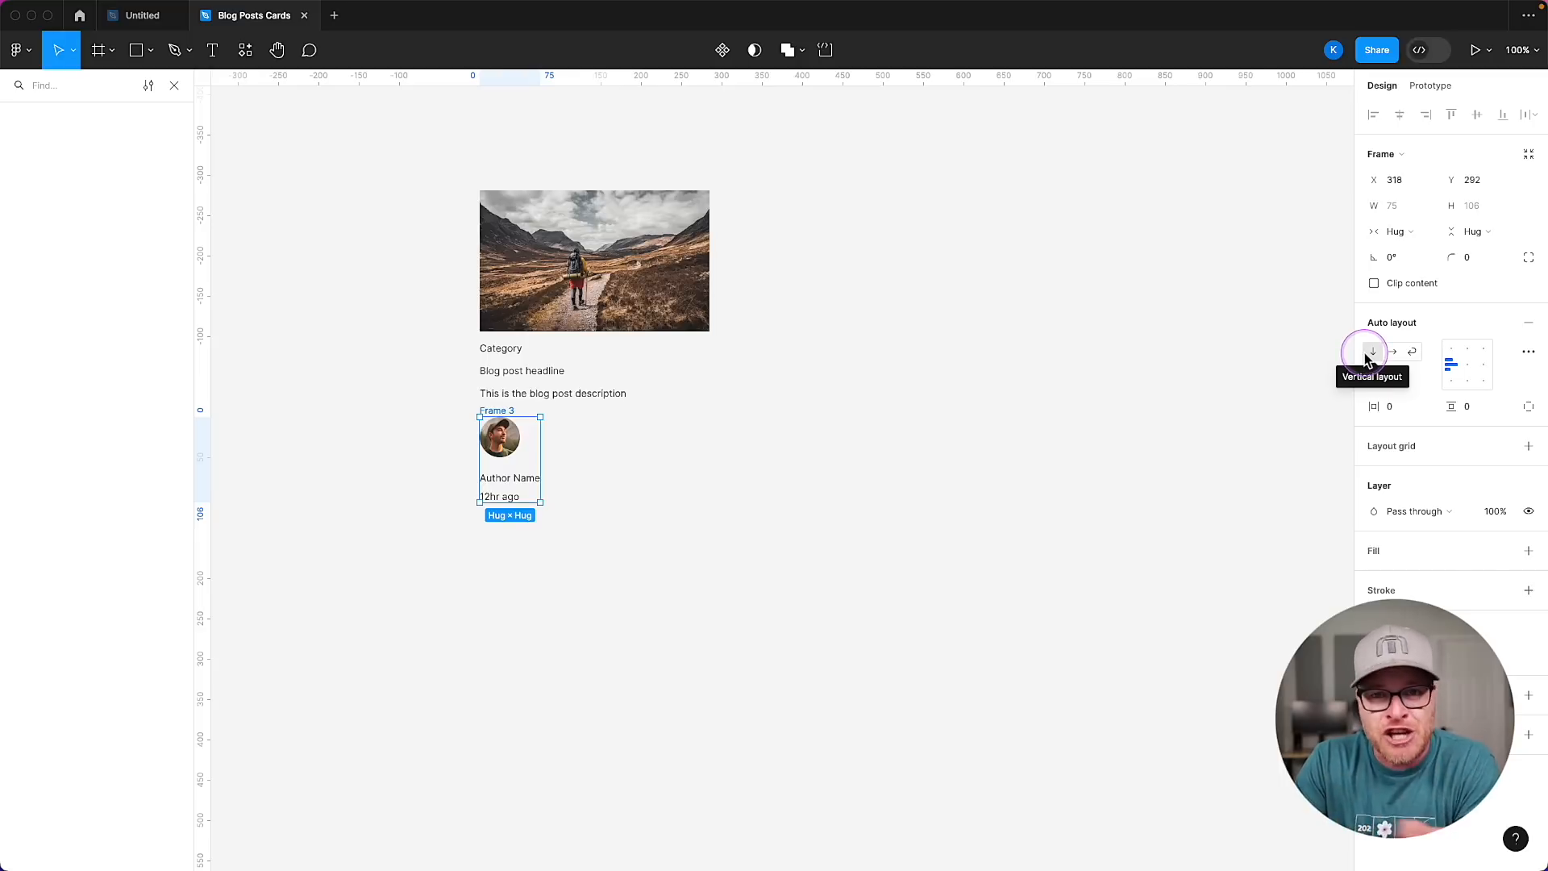
pyautogui.click(1388, 355)
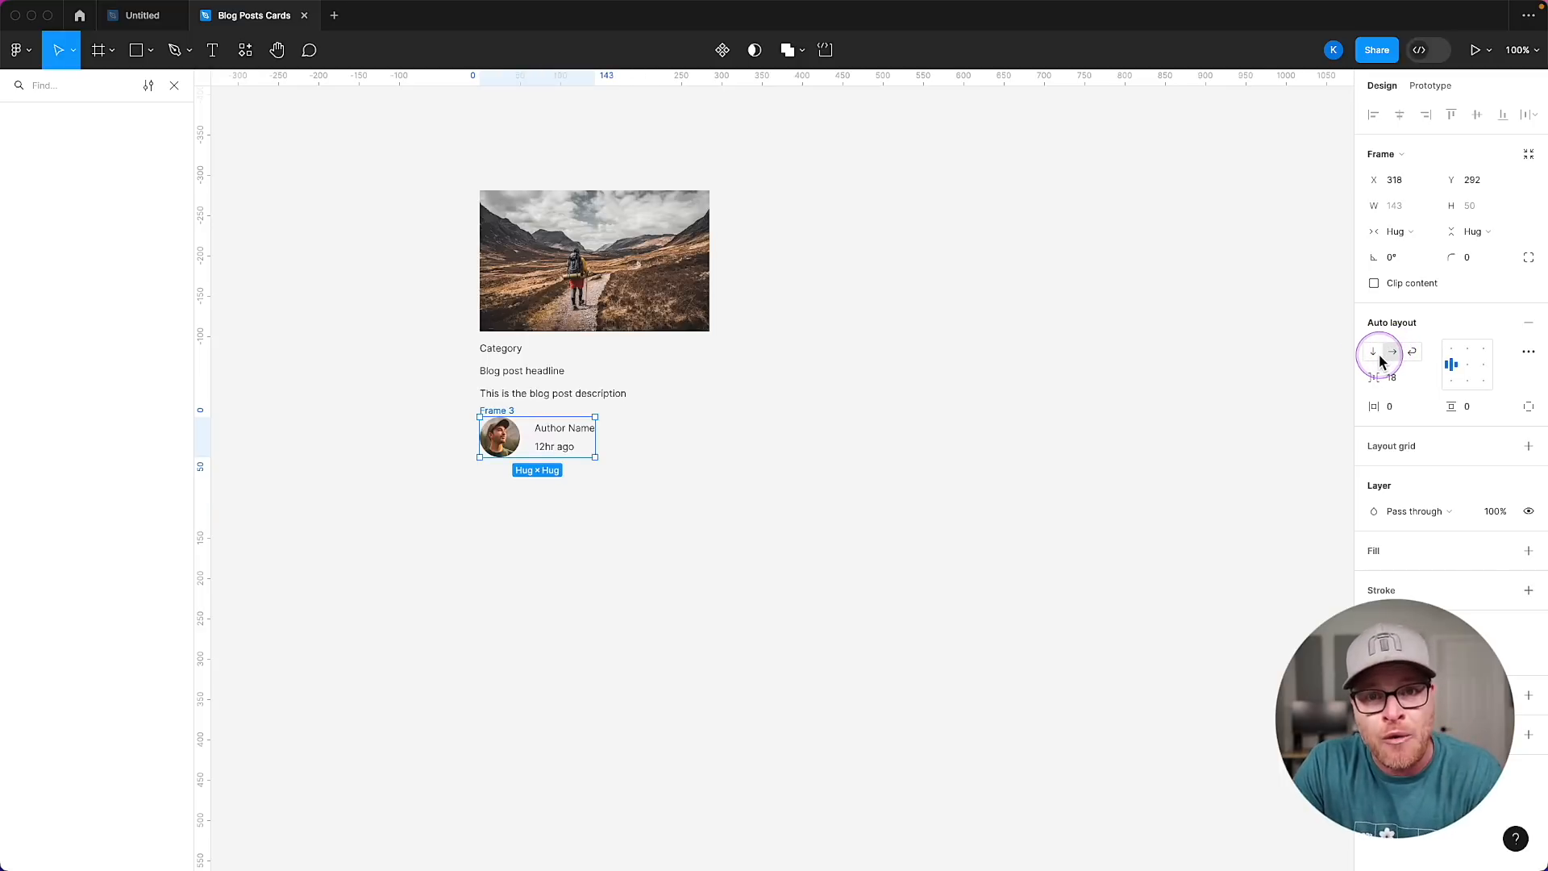
pyautogui.click(1388, 377)
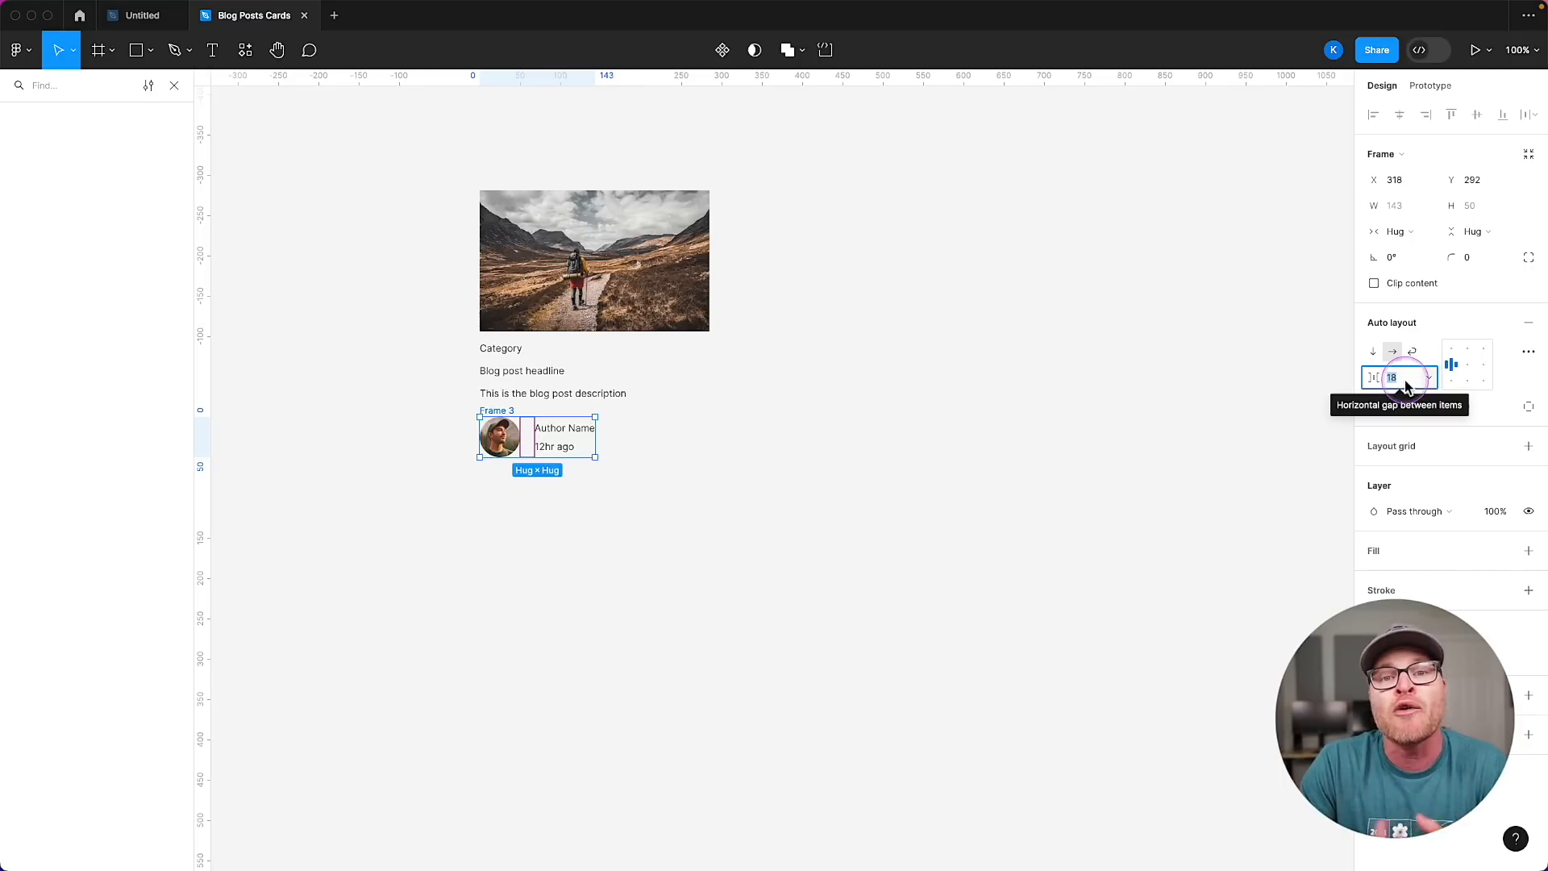
pyautogui.click(851, 447)
# Wrap the category, headline and description texts together in a vertical auto layout frame.
pyautogui.click(537, 393)
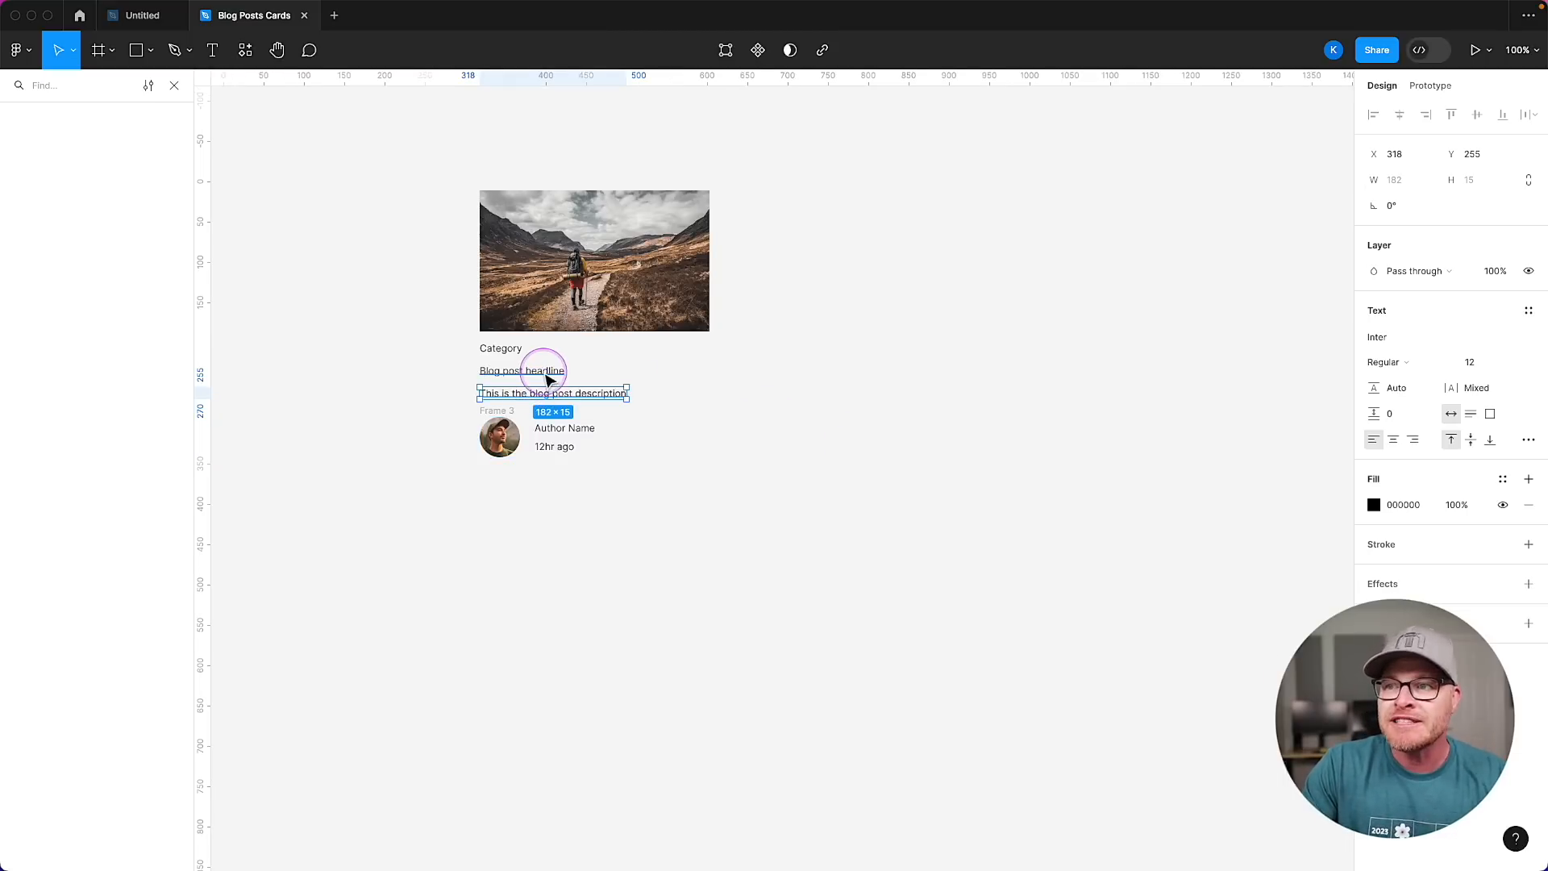
pyautogui.keyDown('shift'); pyautogui.click(543, 371); pyautogui.keyUp('shift')
pyautogui.keyDown('shift'); pyautogui.click(522, 360); pyautogui.keyUp('shift')
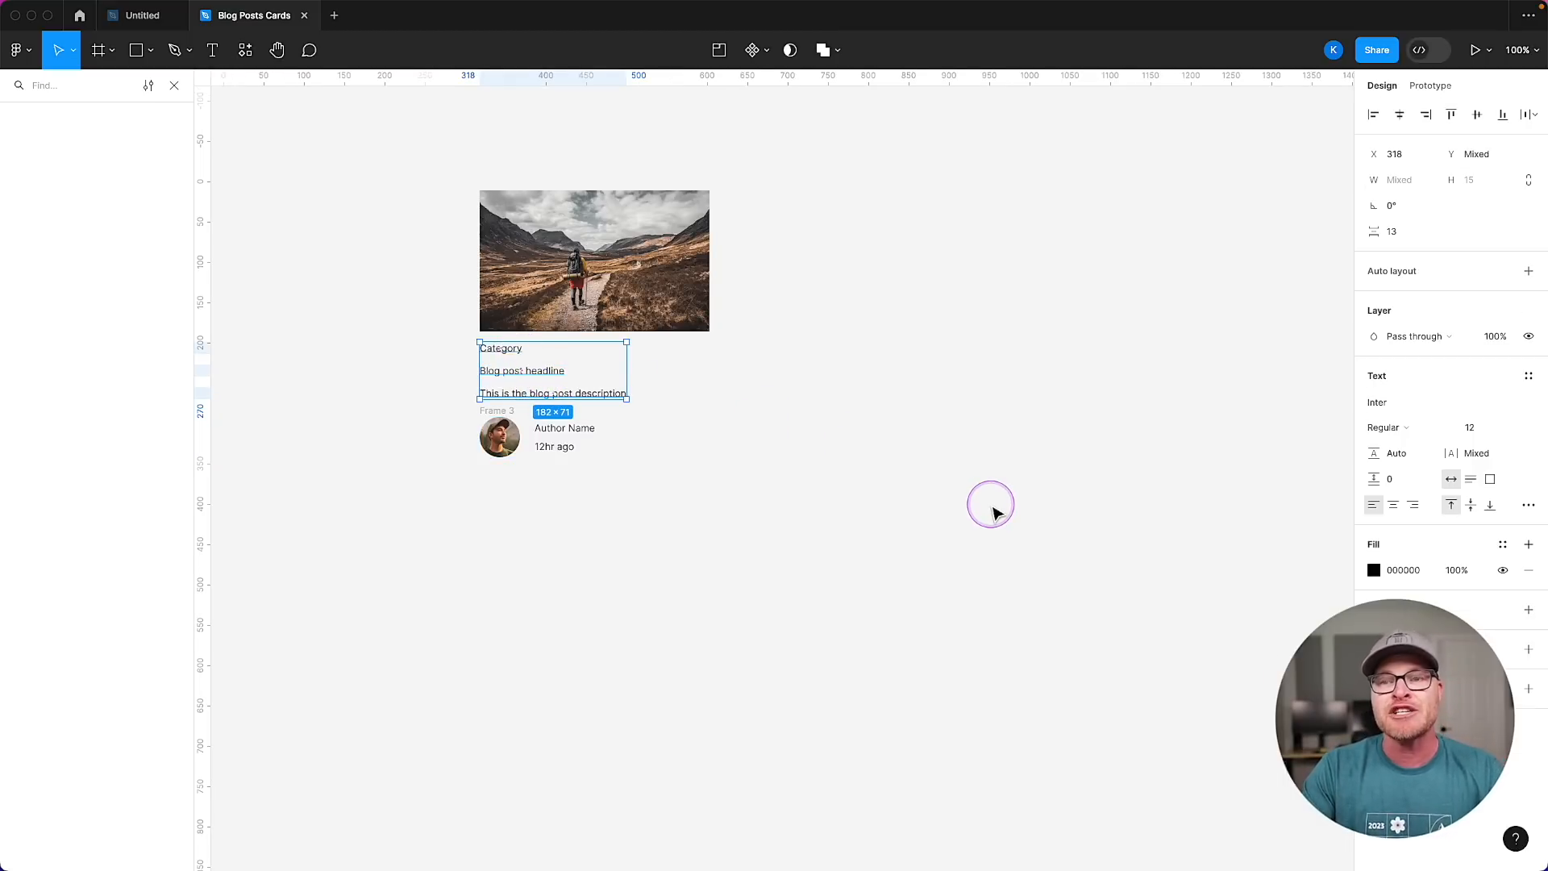
pyautogui.hotkey('shift', 'a')
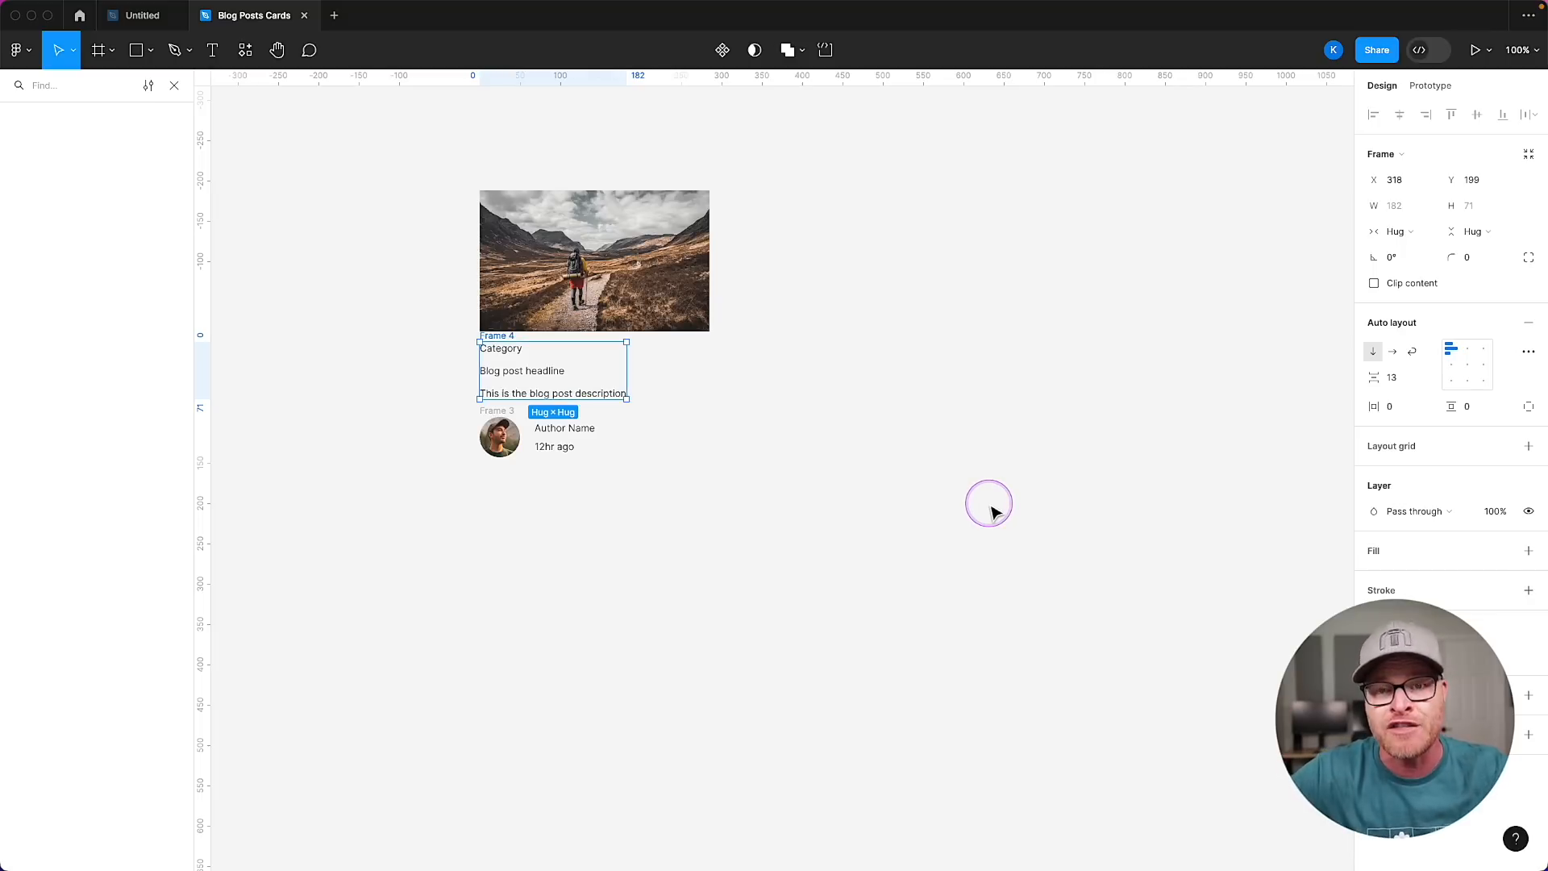
# Wrap the landscape image in its own vertical auto layout frame.
pyautogui.press('Tab')
pyautogui.press('Tab')
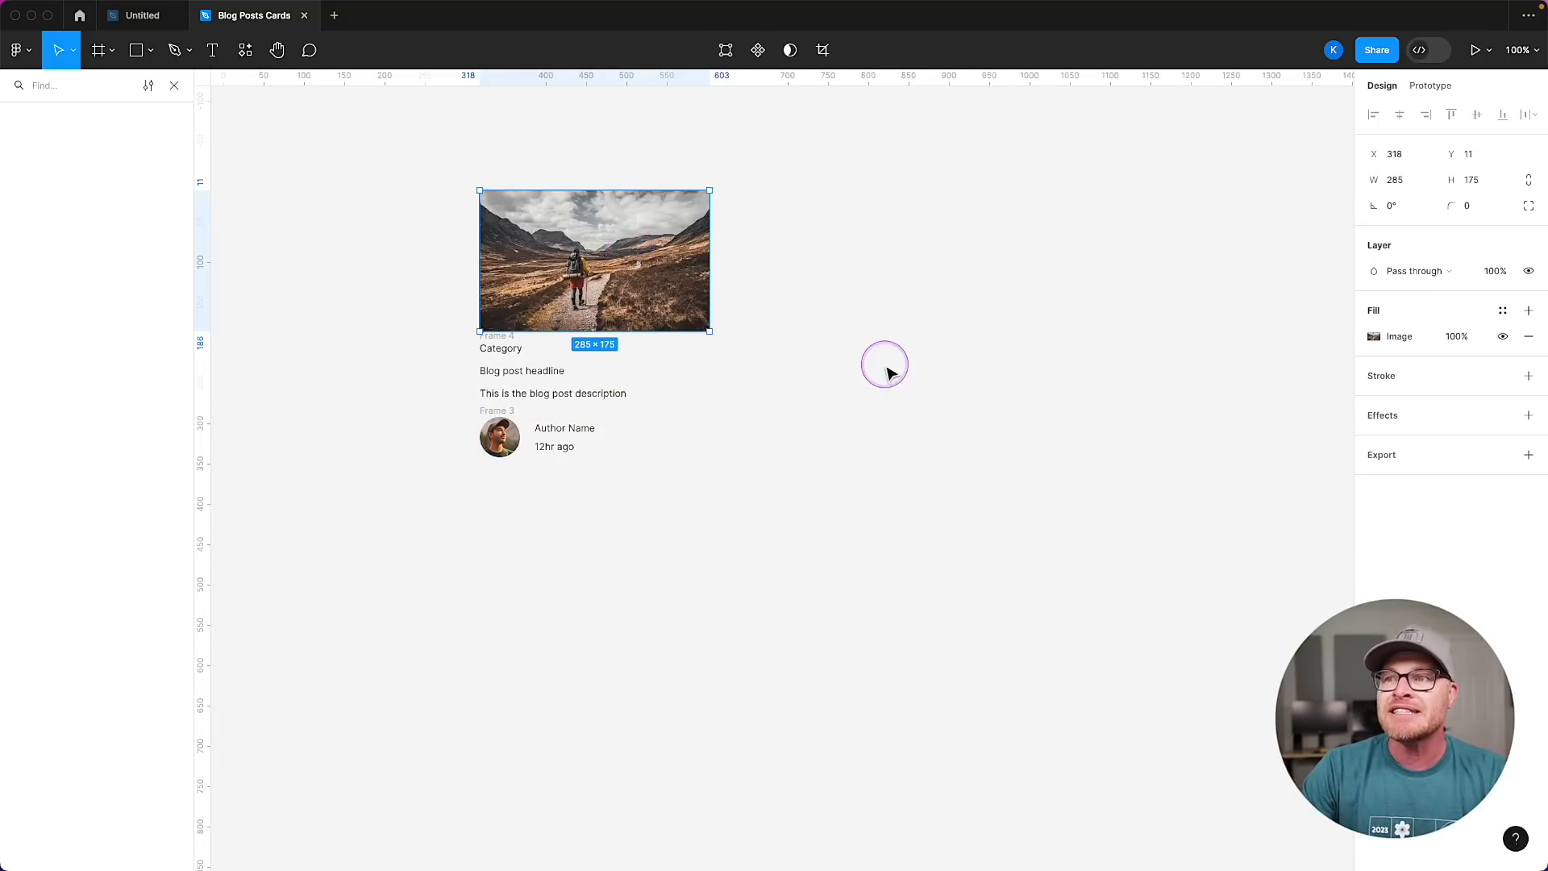
pyautogui.hotkey('shift', 'a')
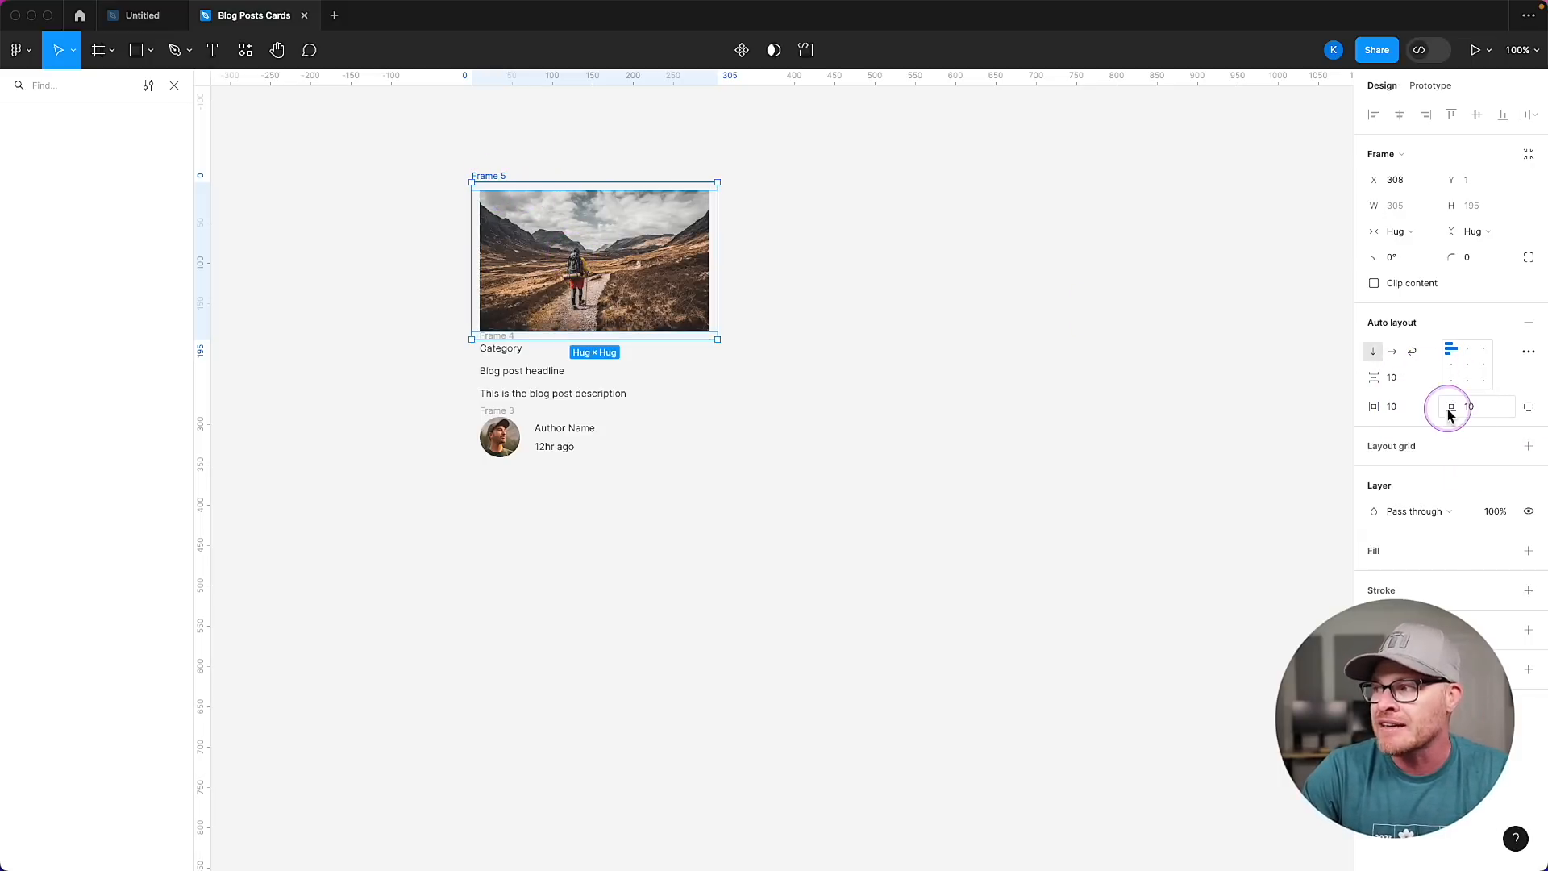
# Set the horizontal padding, vertical padding and item gap of the image's auto layout frame to 0.
pyautogui.click(1410, 408)
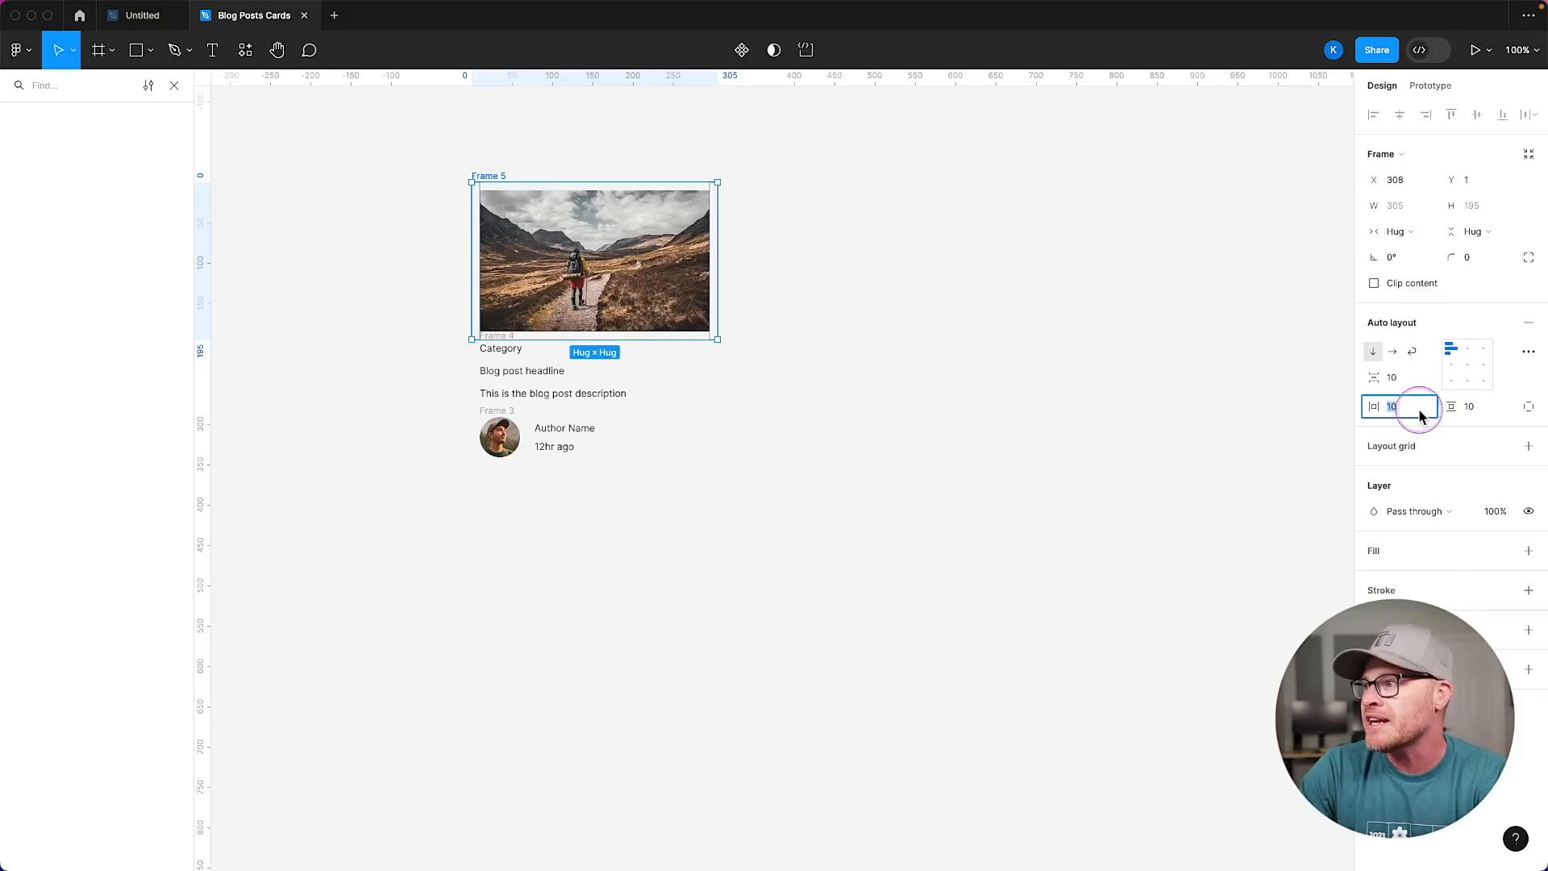
pyautogui.press('BackSpace')
pyautogui.click(1488, 408)
pyautogui.press('BackSpace')
pyautogui.click(1403, 404)
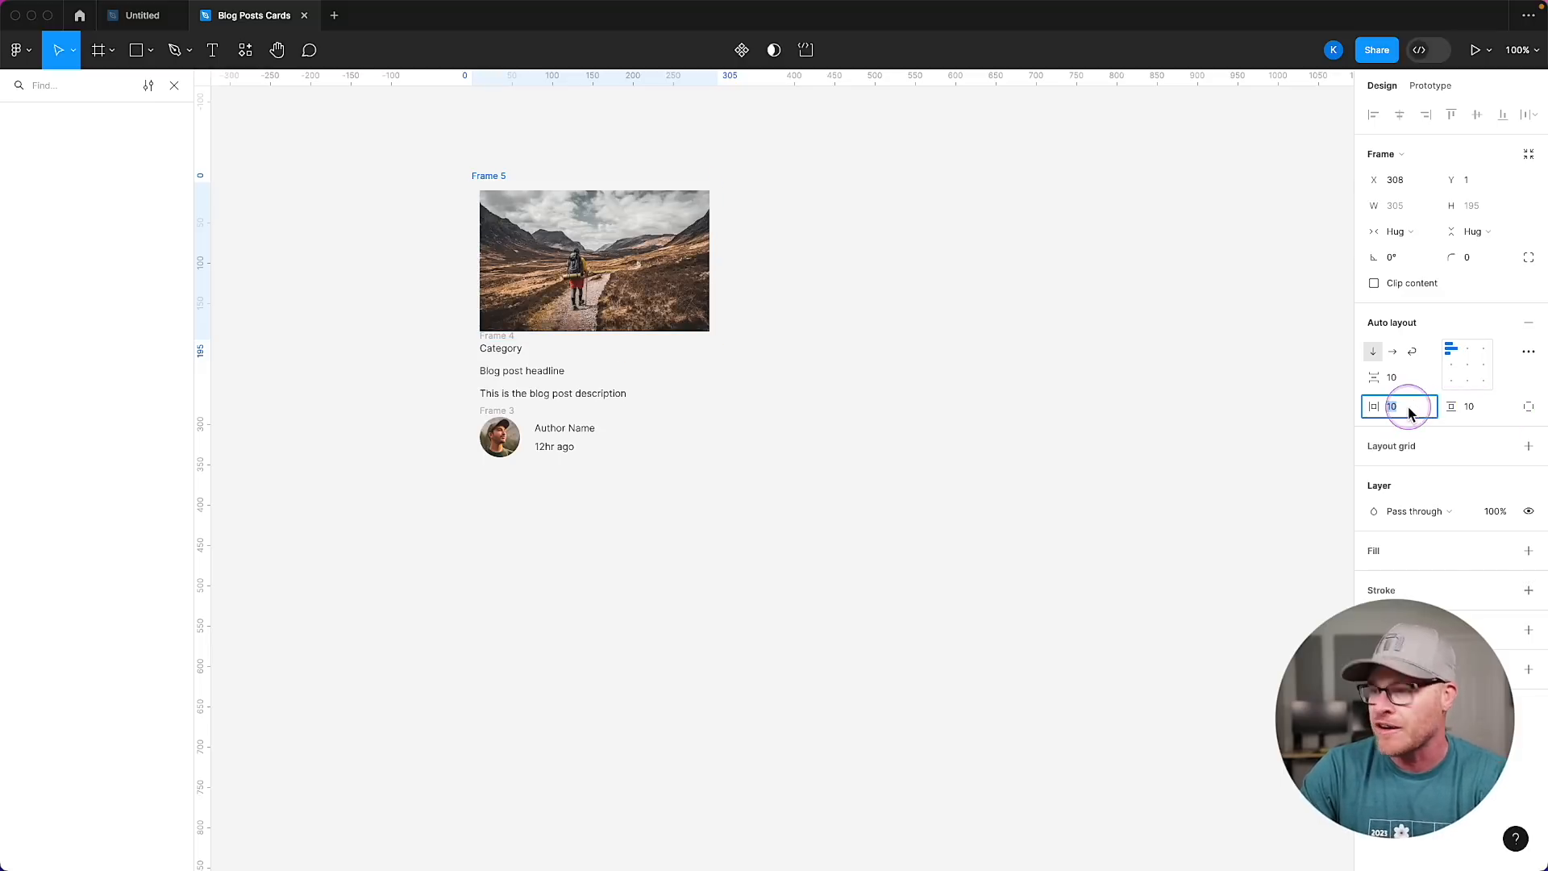
pyautogui.write('0')
pyautogui.click(1486, 407)
pyautogui.write('0')
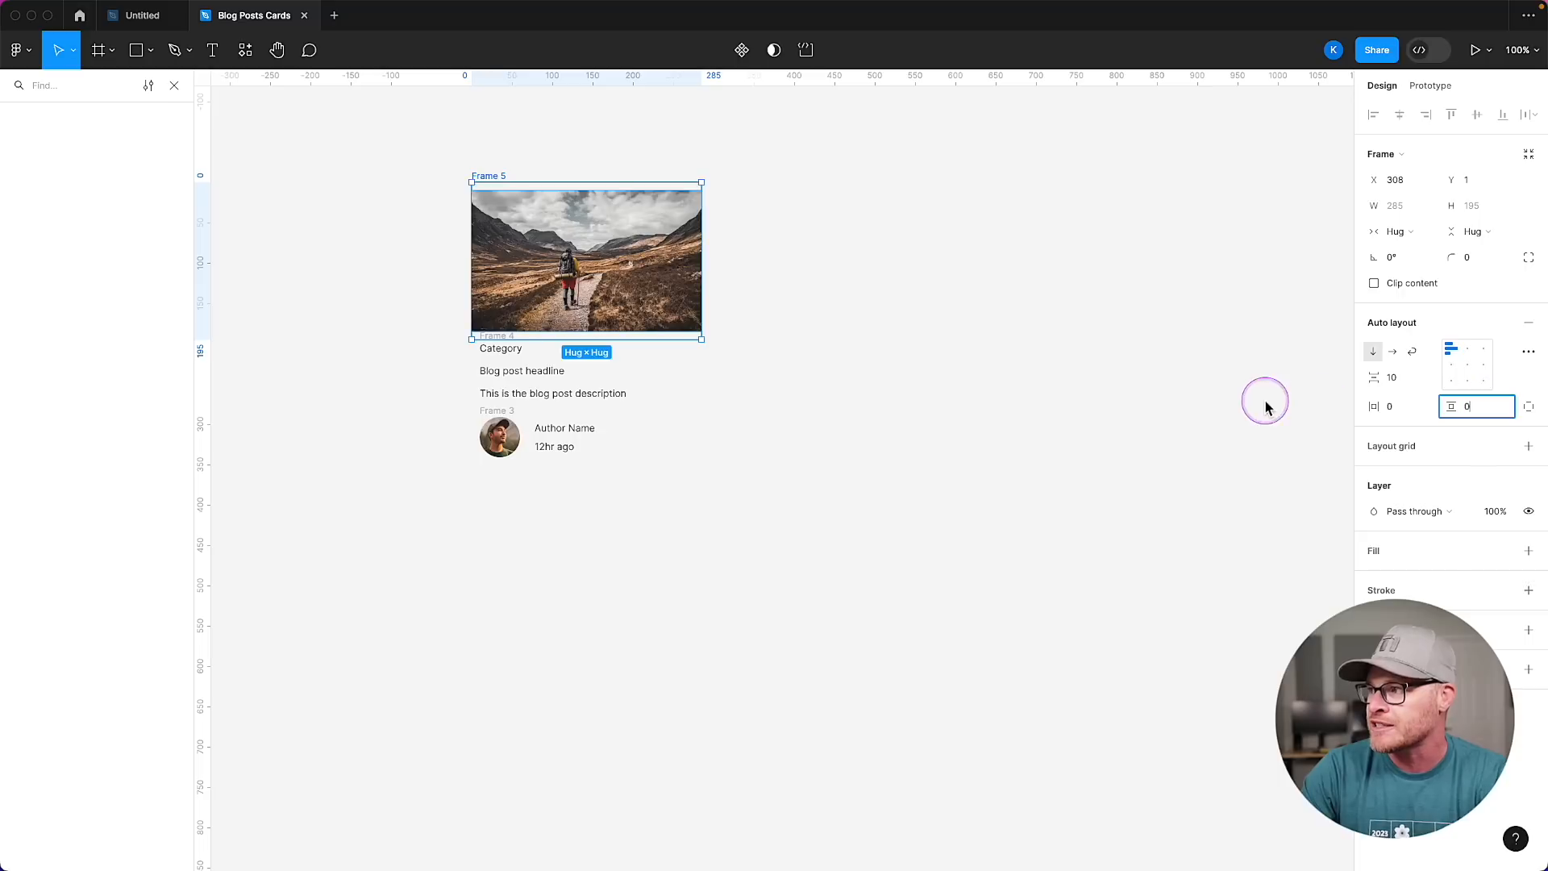
pyautogui.click(1400, 380)
pyautogui.click(1213, 395)
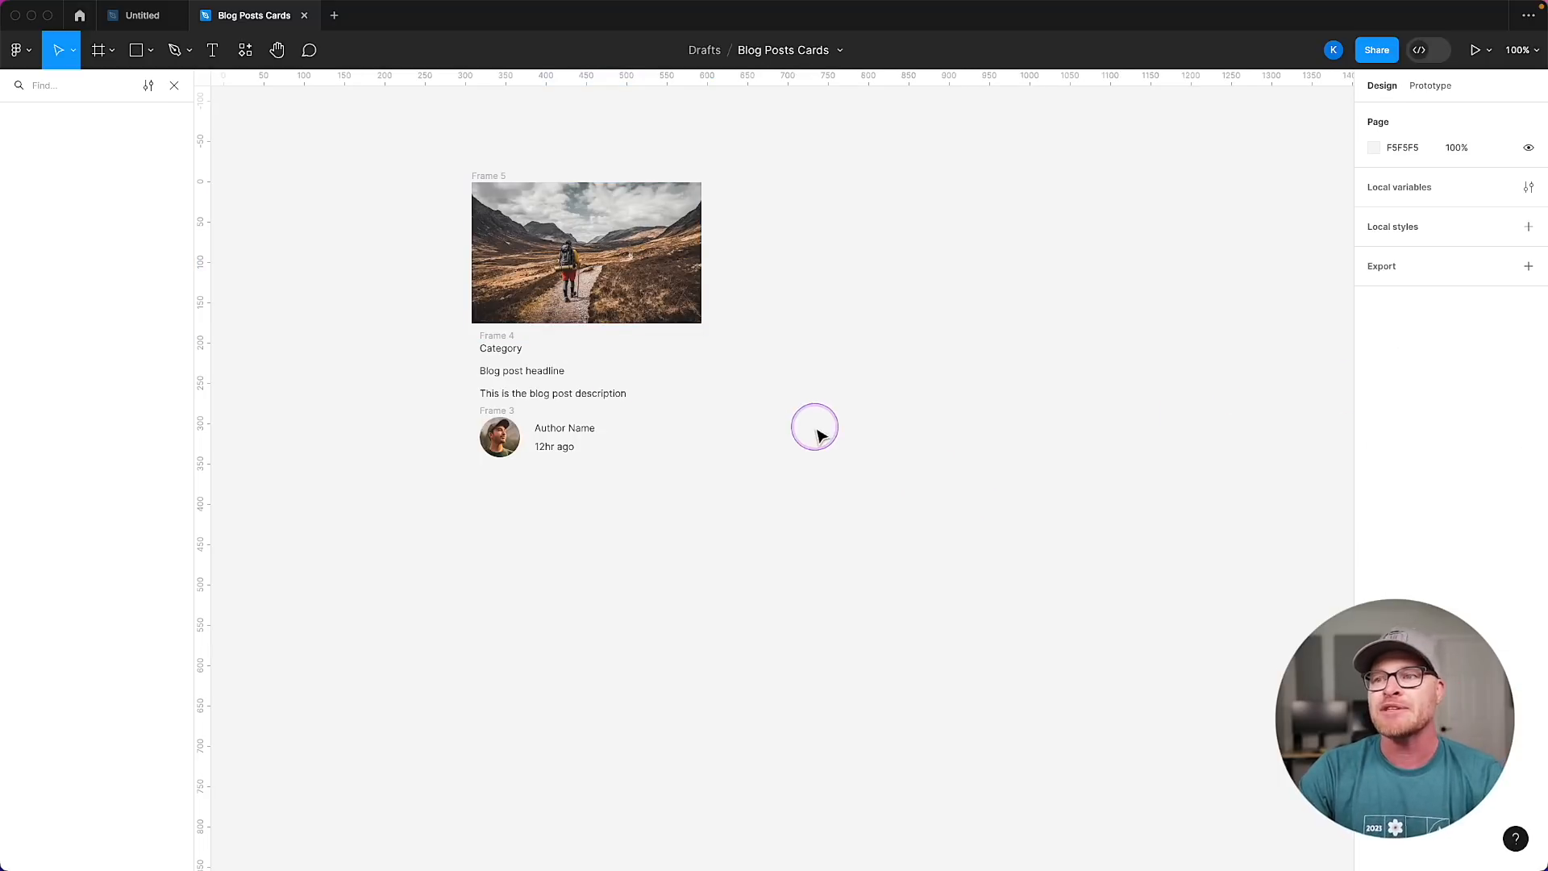
# Close the layer search to show the full layer list of the page.
pyautogui.click(525, 217)
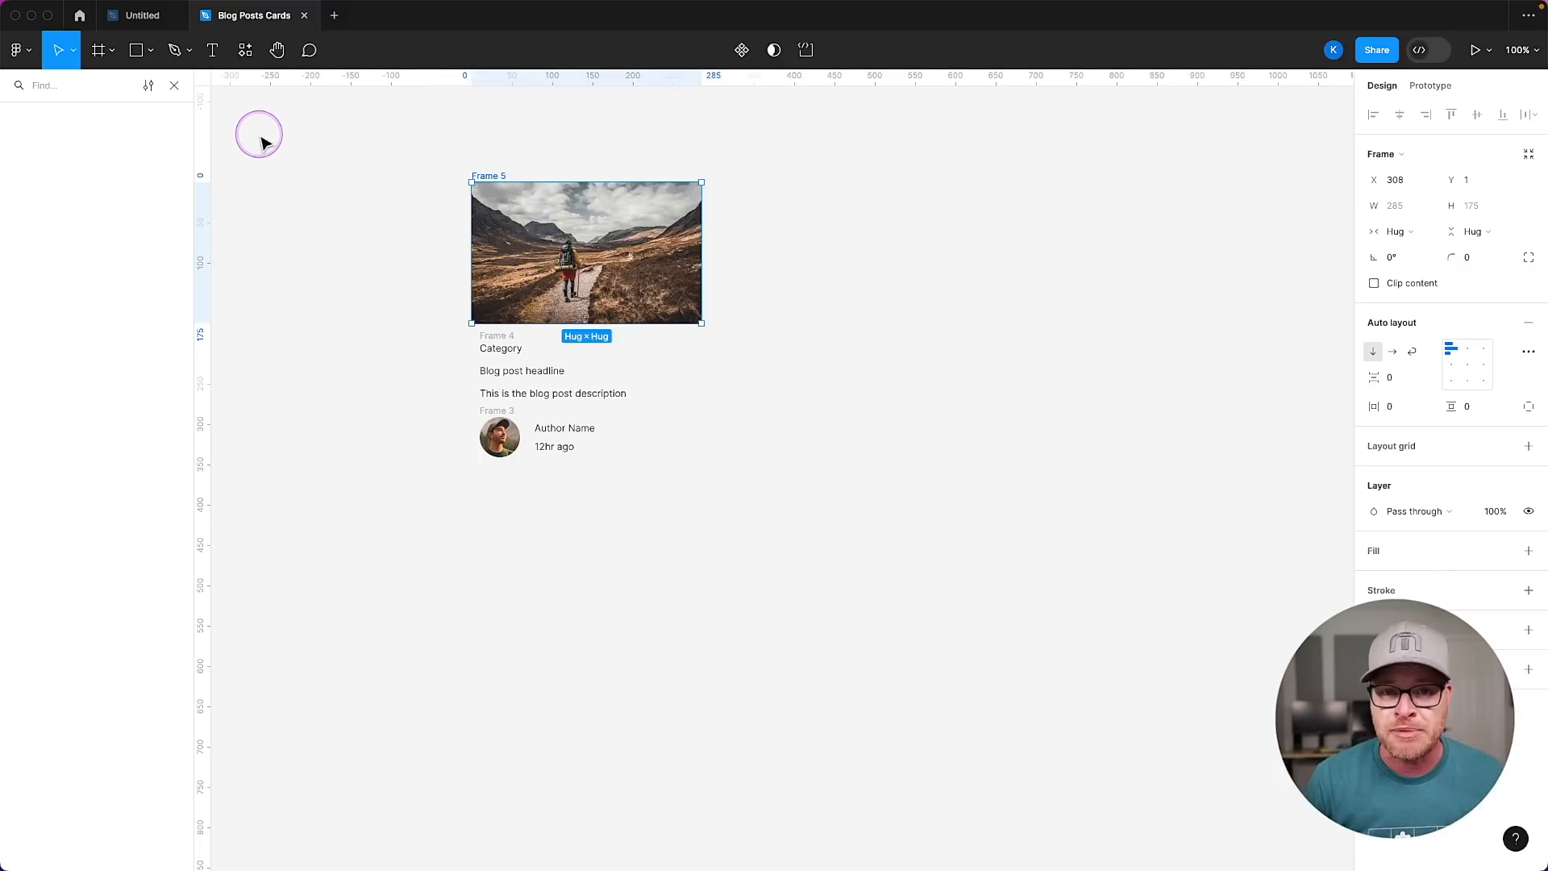
pyautogui.click(174, 85)
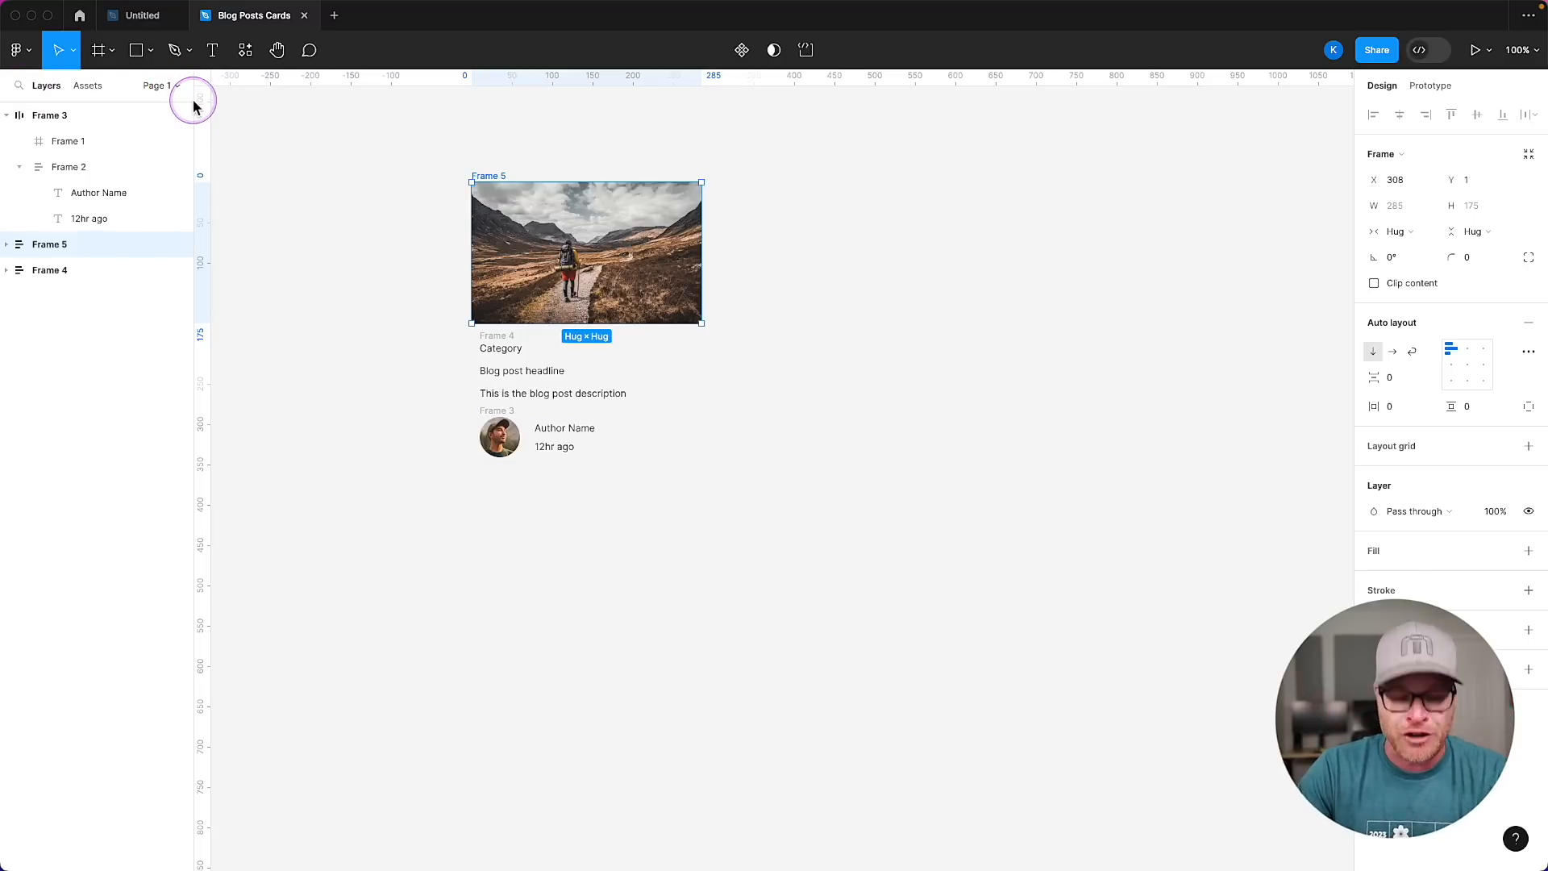
pyautogui.click(17, 85)
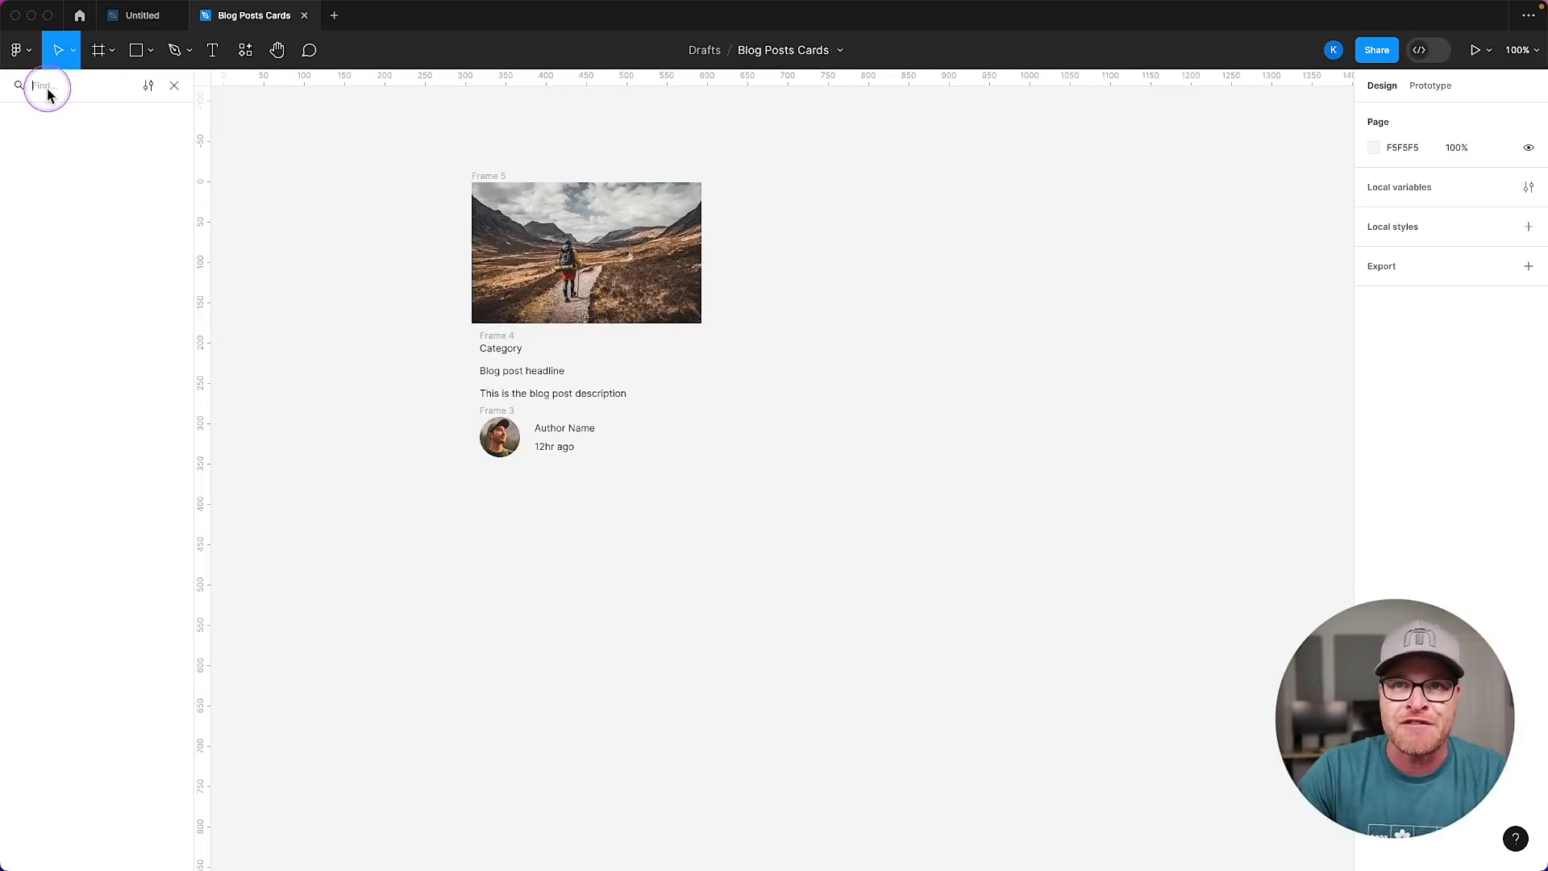
pyautogui.click(176, 87)
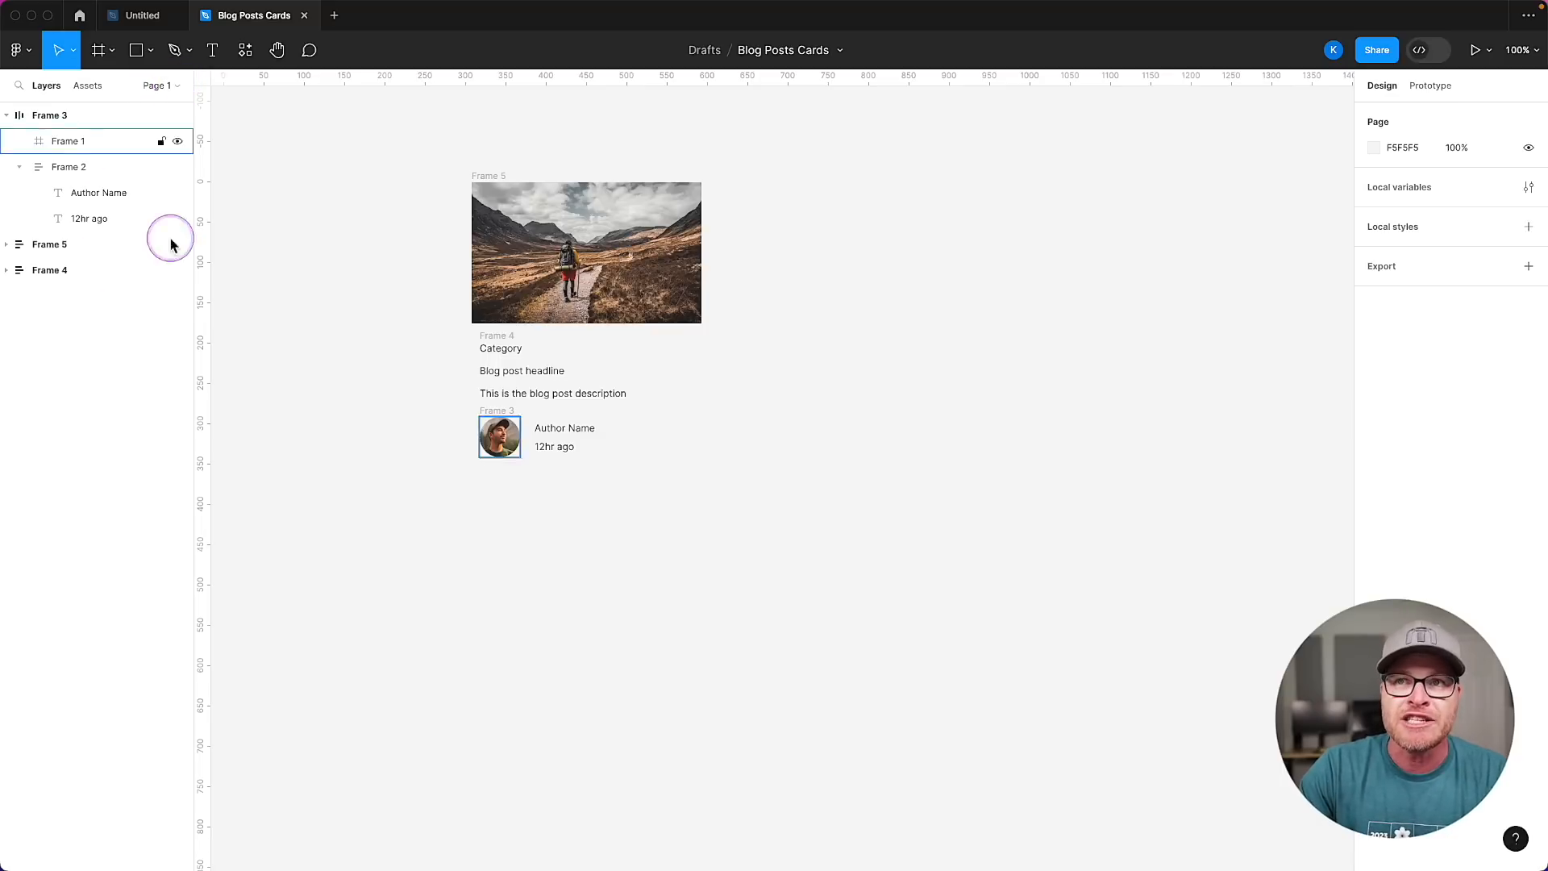
# Rename the frame holding the round portrait and author texts as "Footer".
pyautogui.click(57, 117)
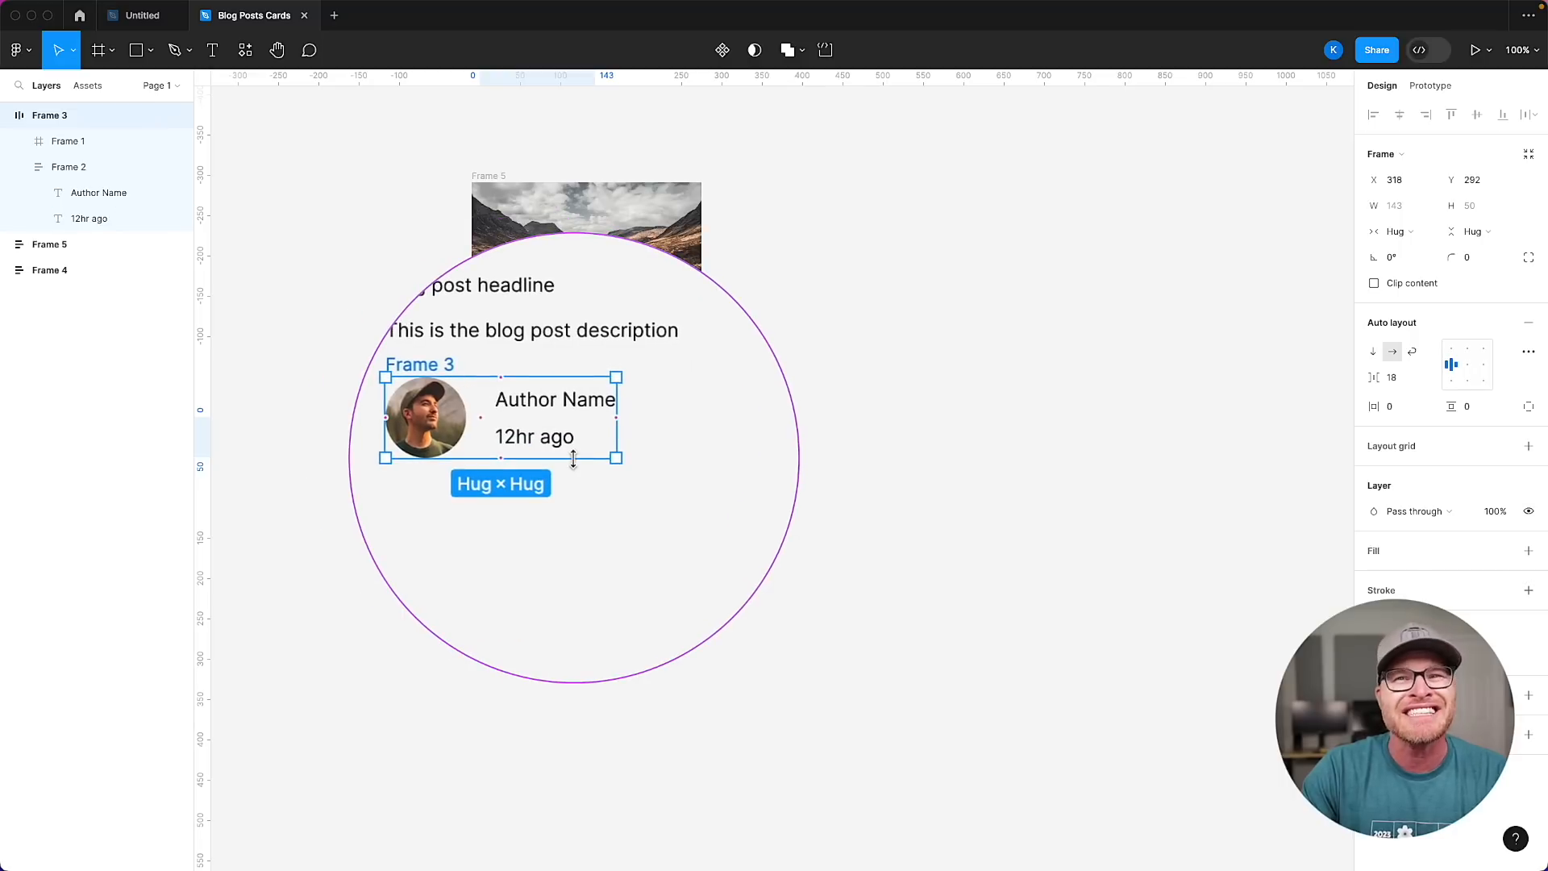
pyautogui.doubleClick(53, 115)
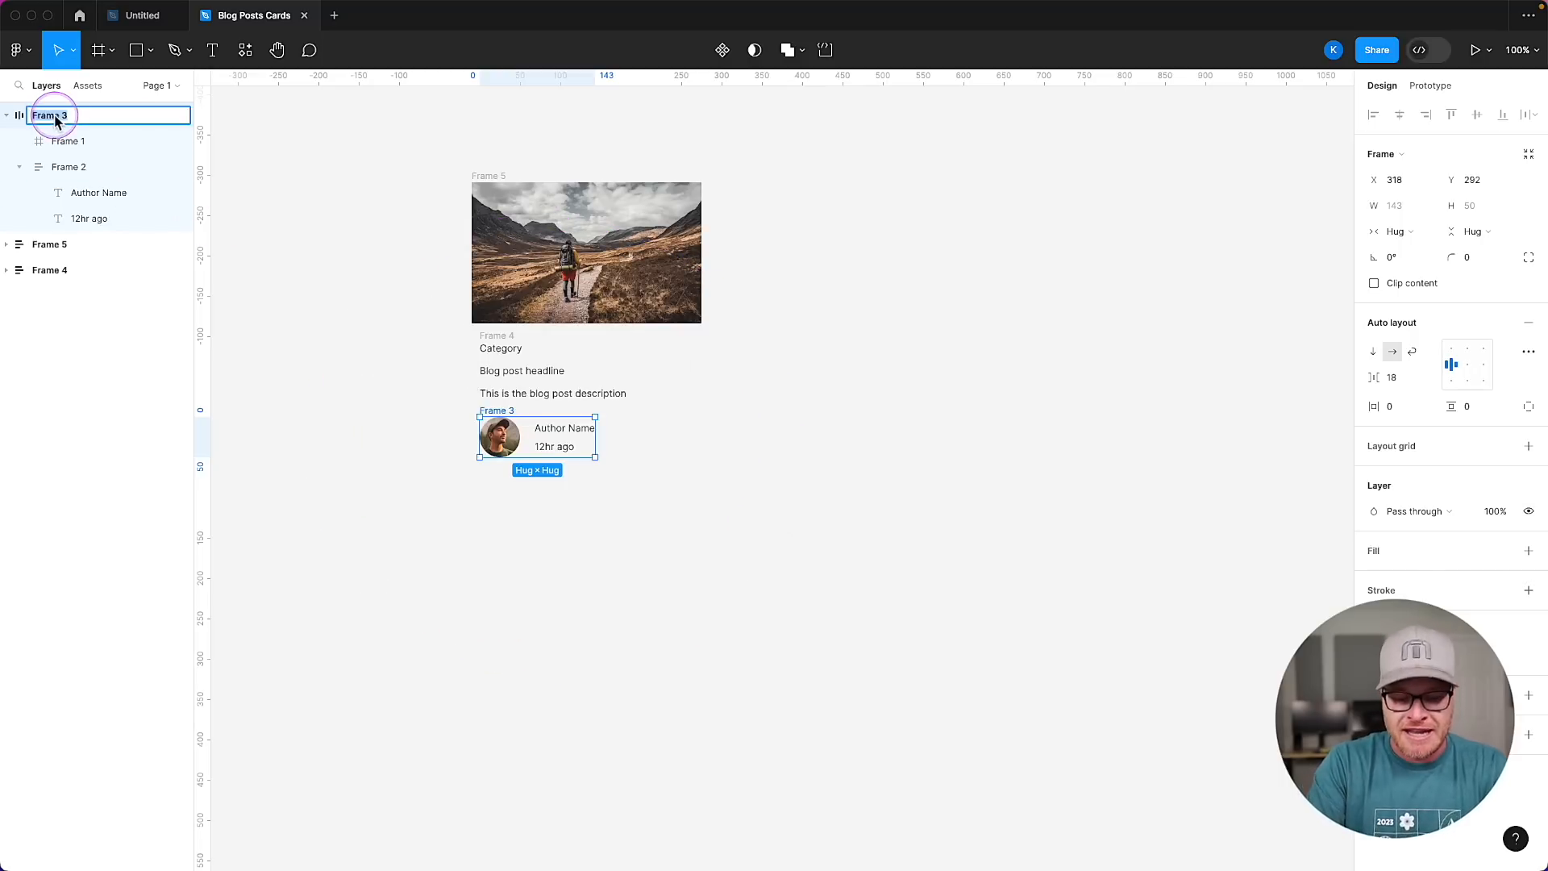
pyautogui.write('Footer')
pyautogui.press('Return')
# Rename the auto layout frame around the landscape image as "Media Wrapper".
pyautogui.click(53, 245)
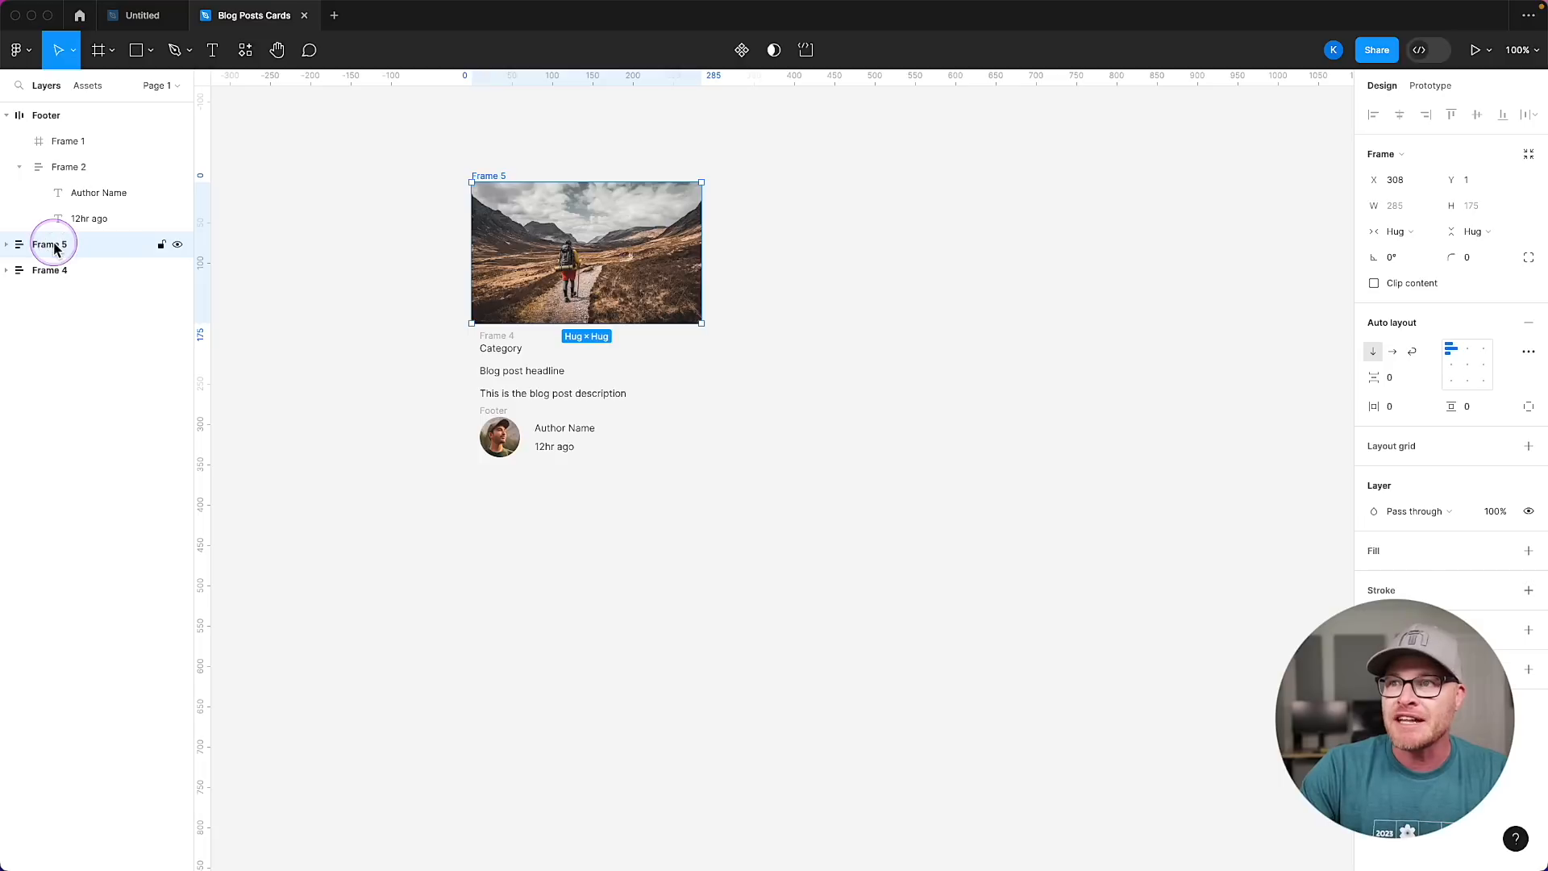
pyautogui.doubleClick(53, 245)
pyautogui.write('Media W')
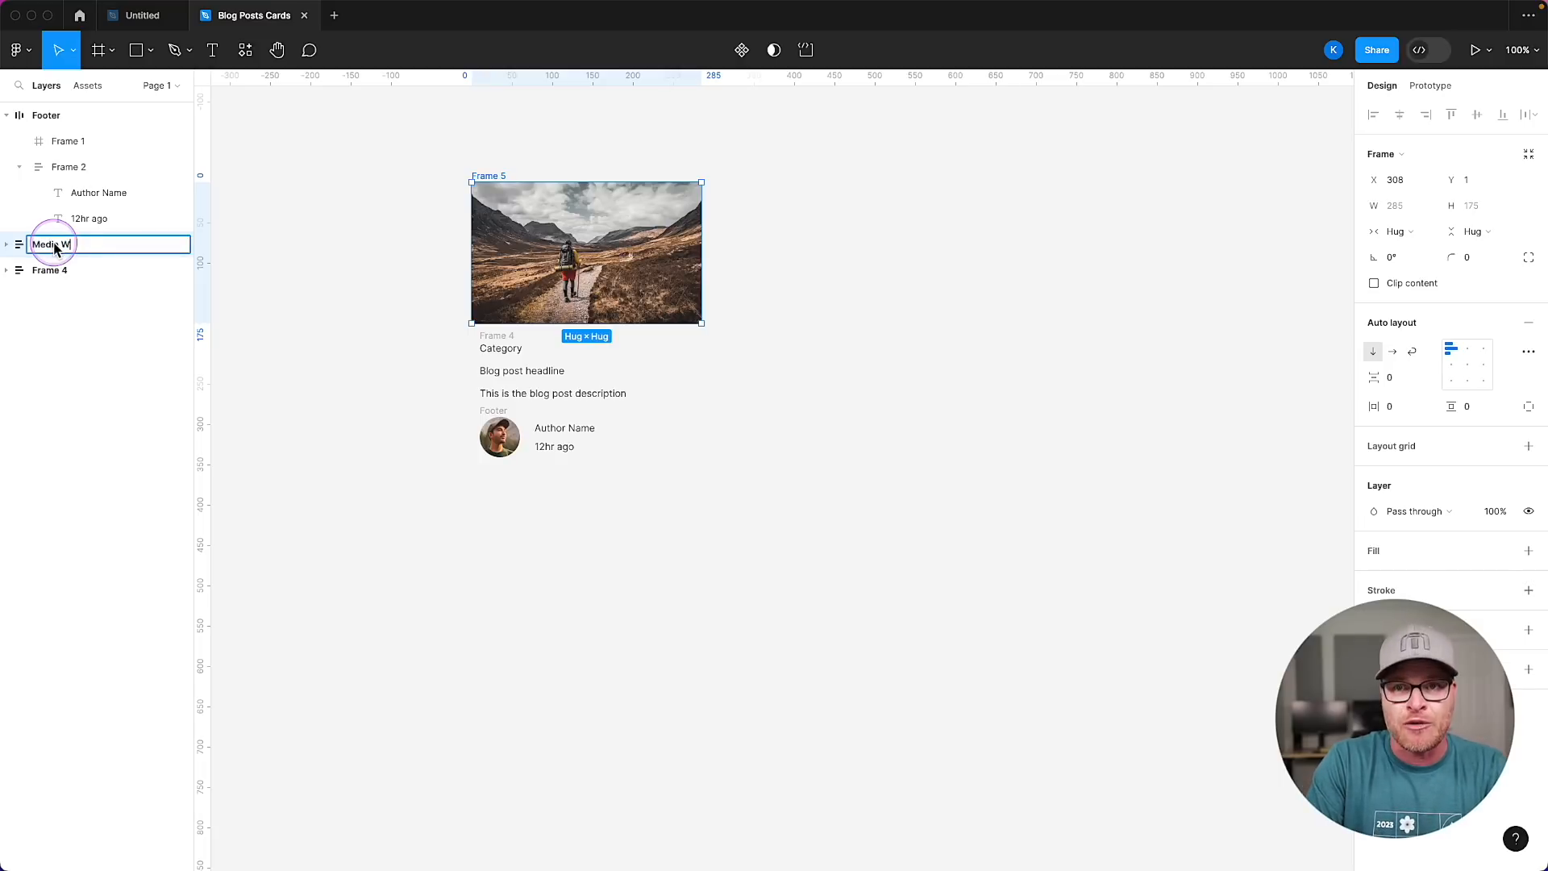
pyautogui.write('rapper')
pyautogui.press('Return')
# Rename the frame holding the category, headline and description texts as "Body Wrapper".
pyautogui.click(50, 271)
pyautogui.doubleClick(55, 272)
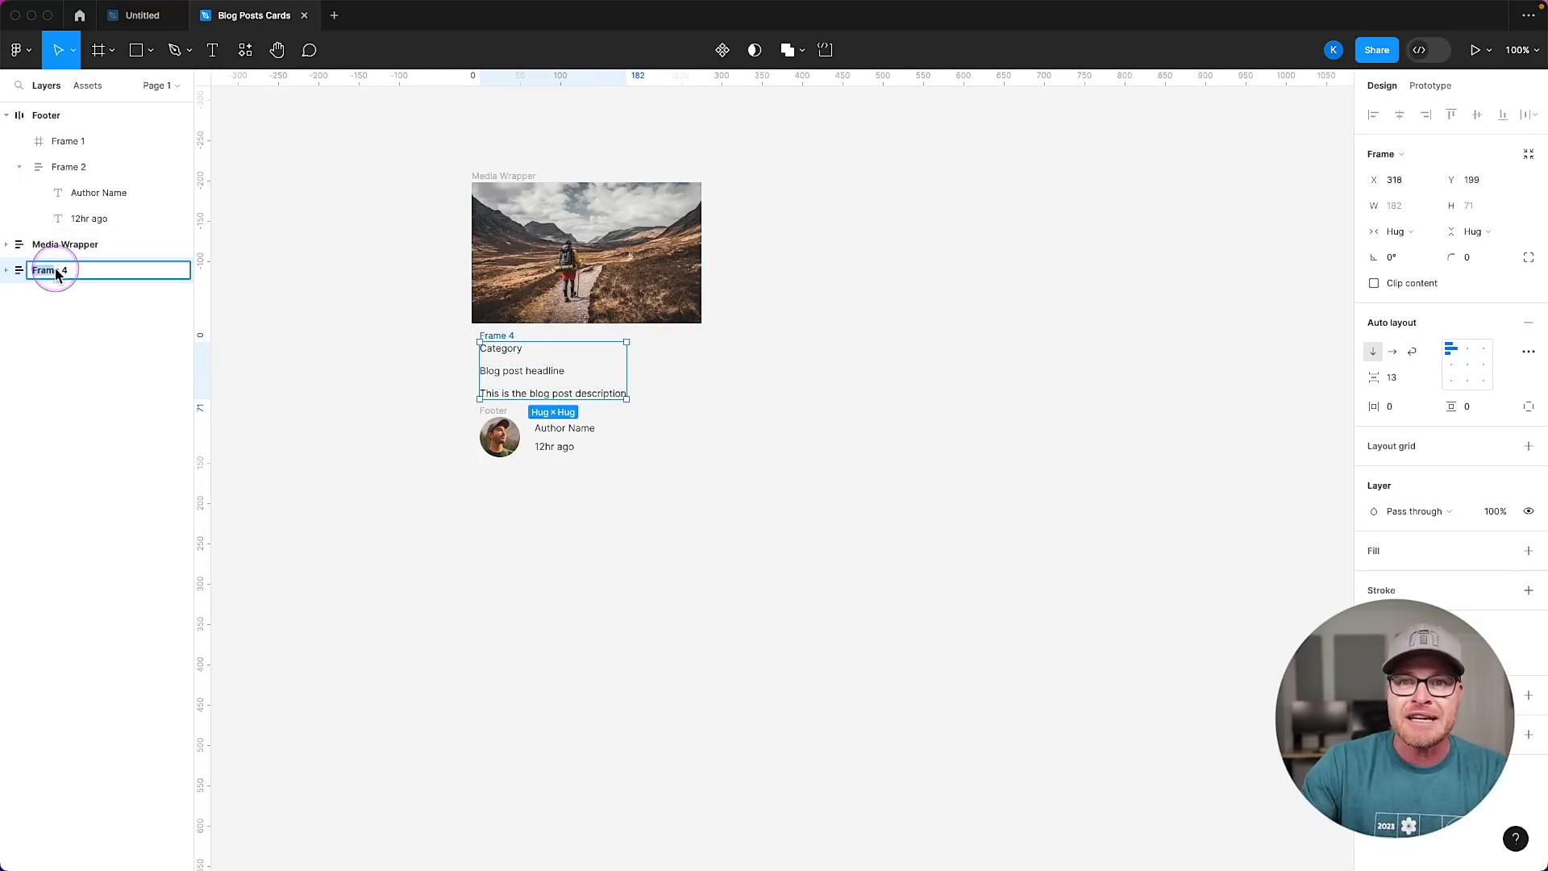
pyautogui.write('Body Wrapper')
pyautogui.press('Return')
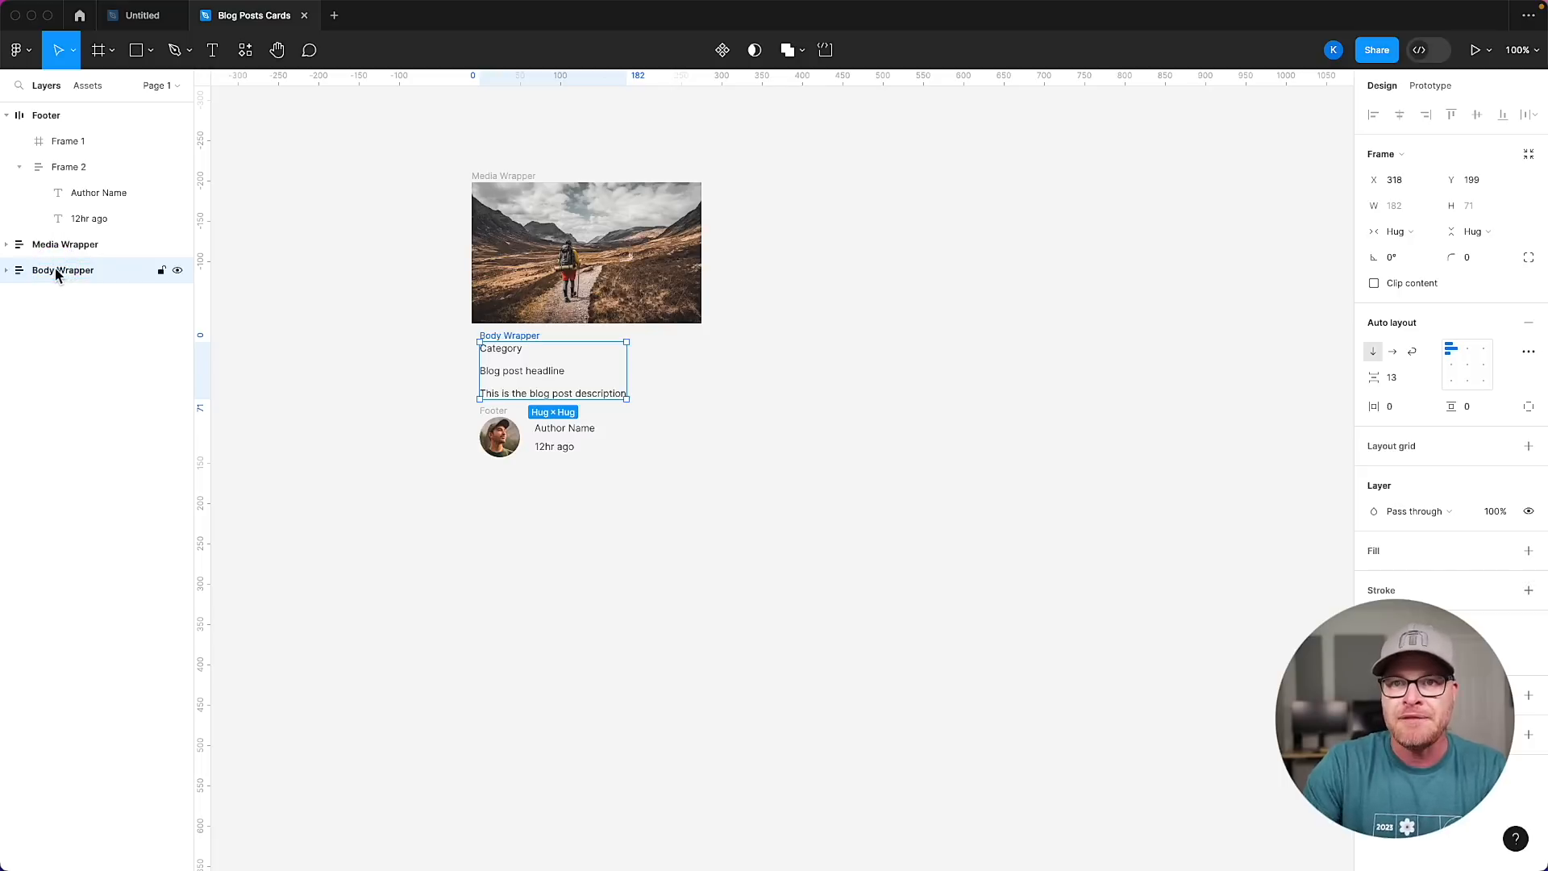
# Expand Body Wrapper and Media Wrapper in the layer list and rename the landscape image layer as "Media".
pyautogui.click(8, 270)
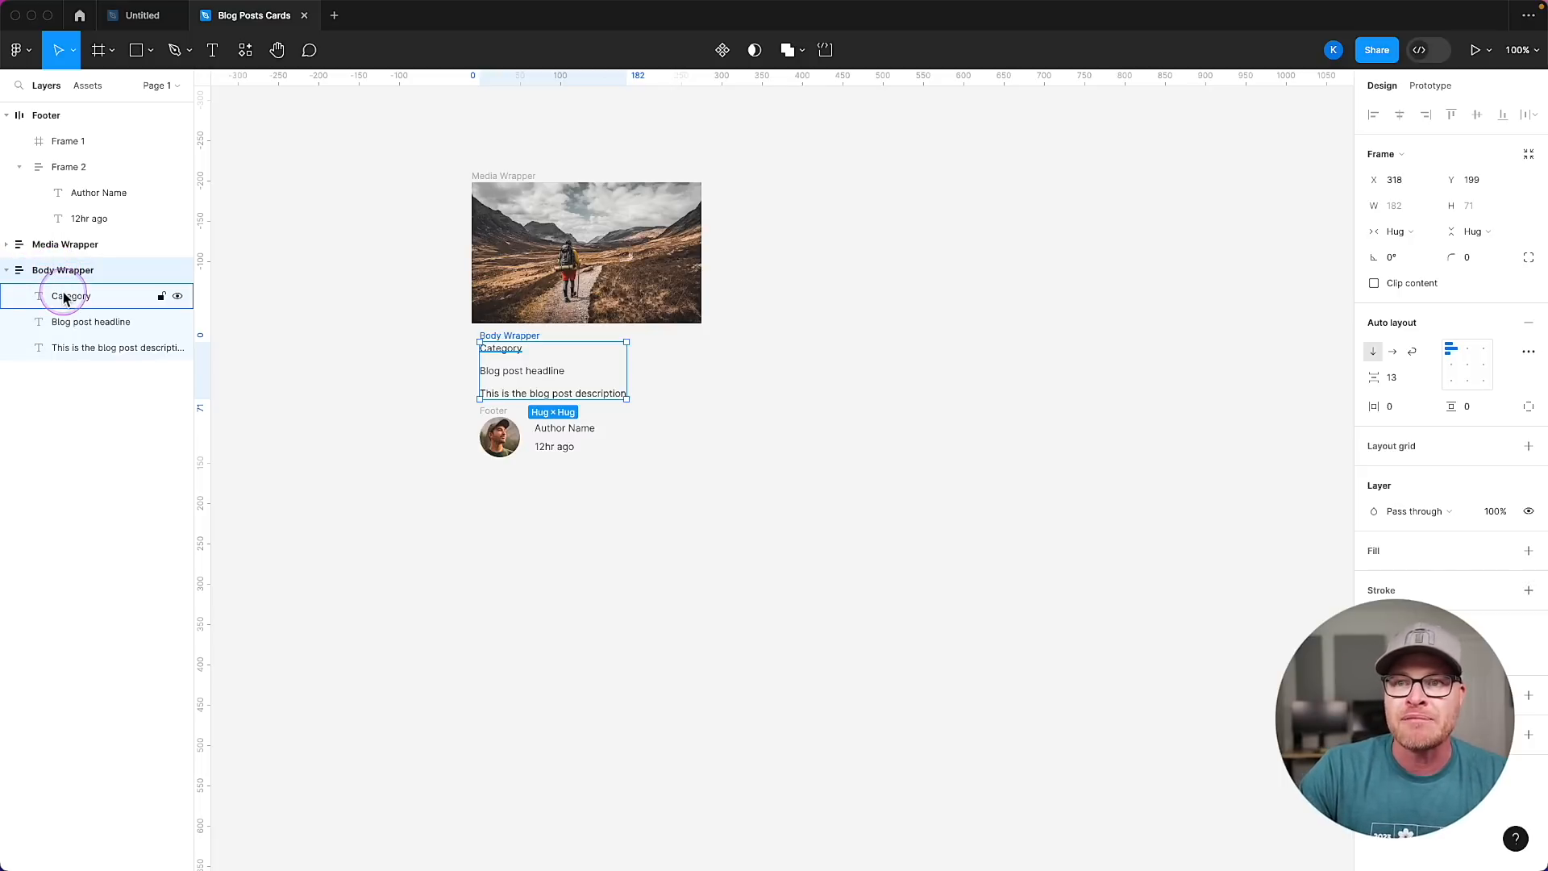
pyautogui.click(76, 348)
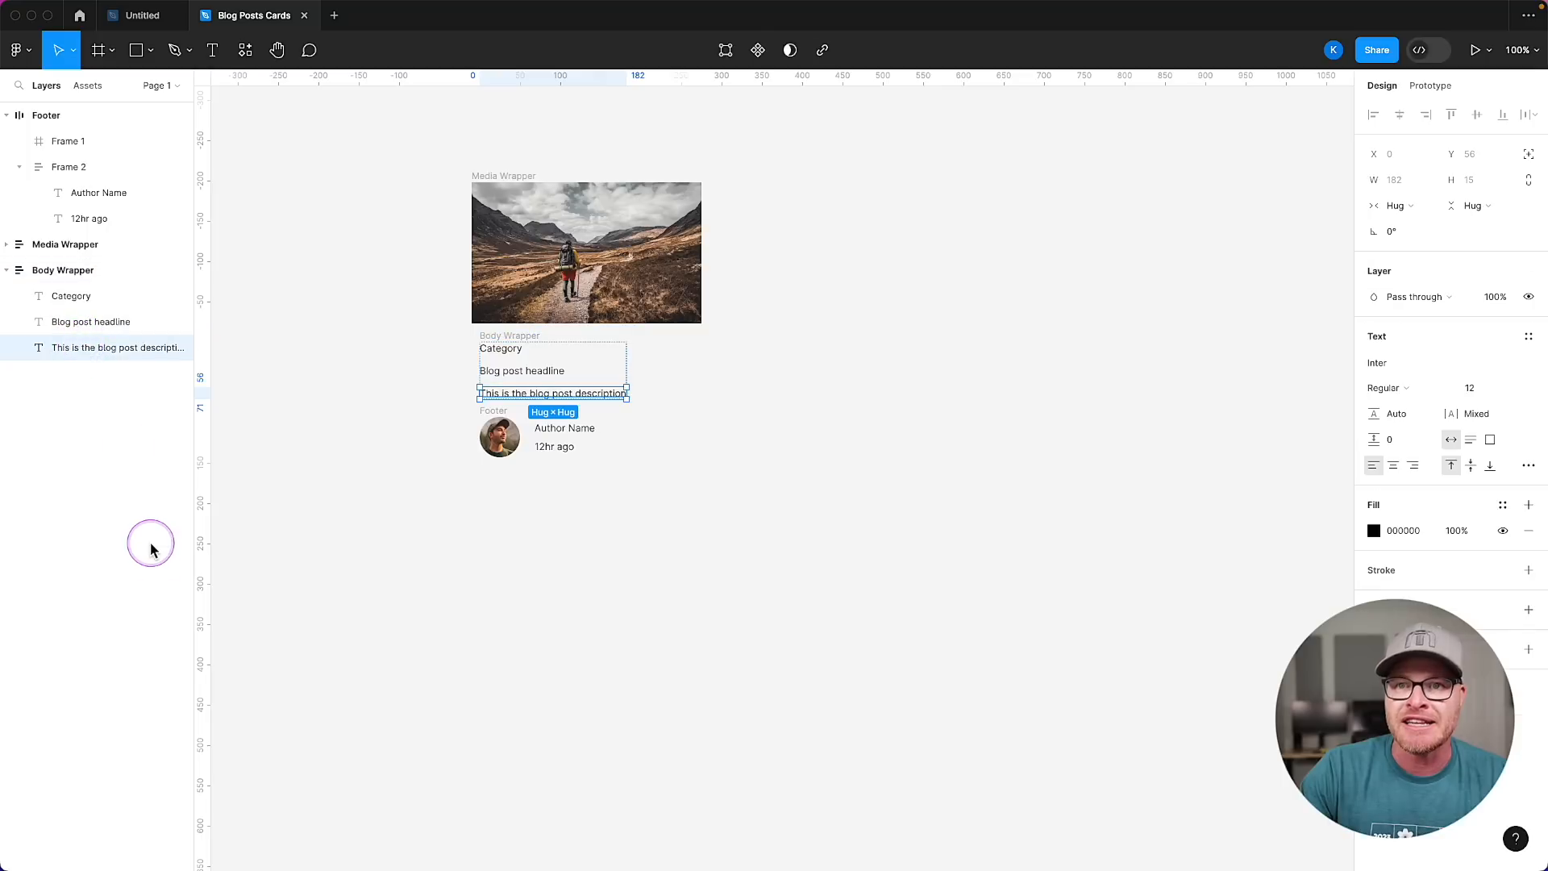
pyautogui.click(7, 244)
pyautogui.click(87, 279)
pyautogui.doubleClick(83, 278)
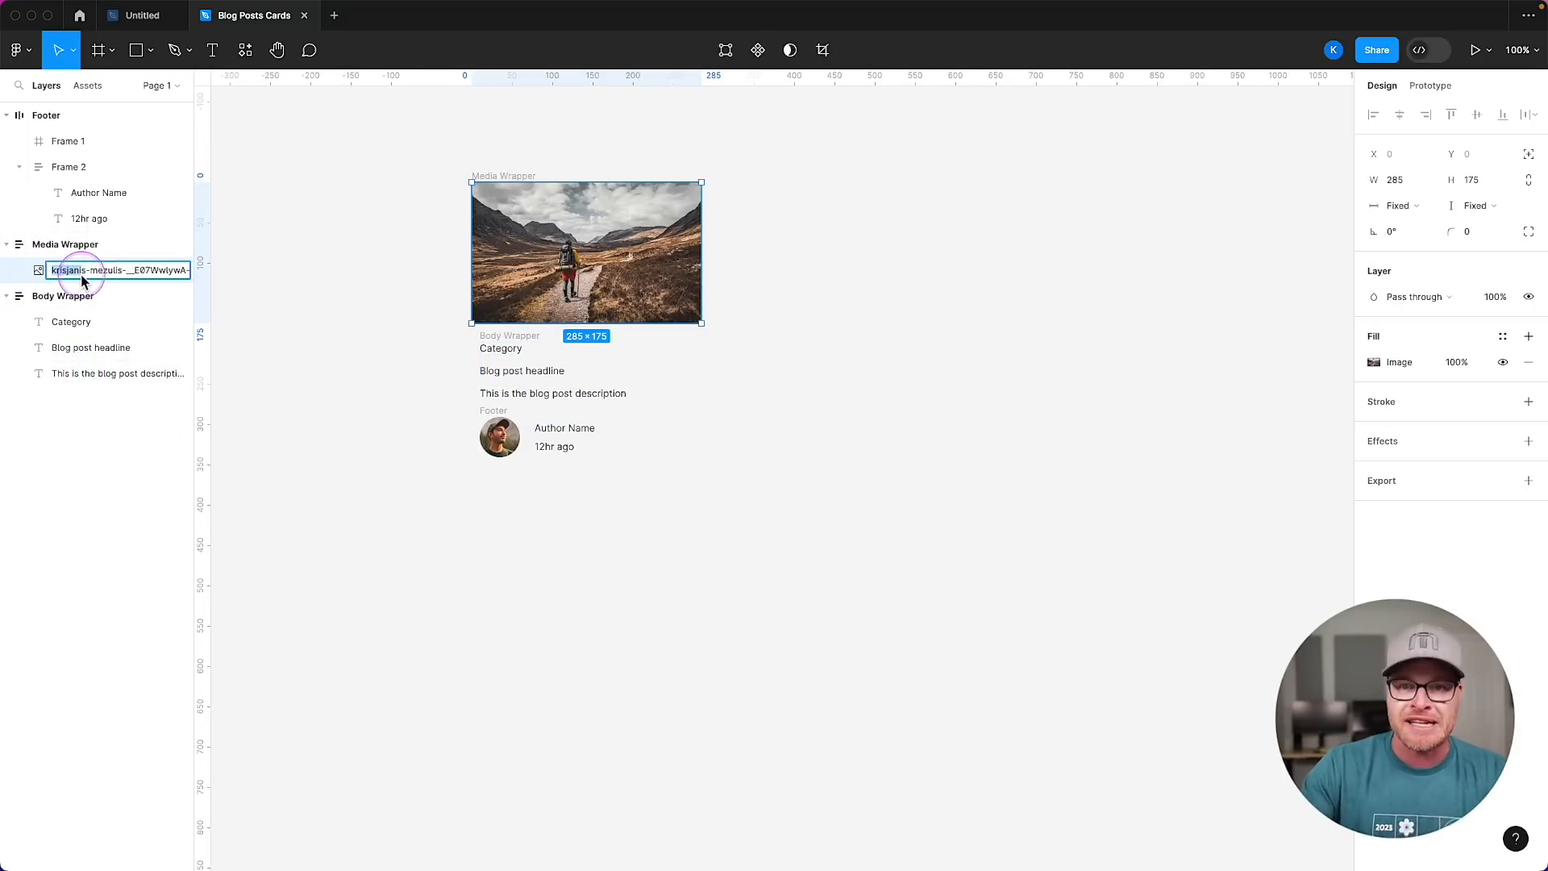
pyautogui.write('Media')
pyautogui.press('Return')
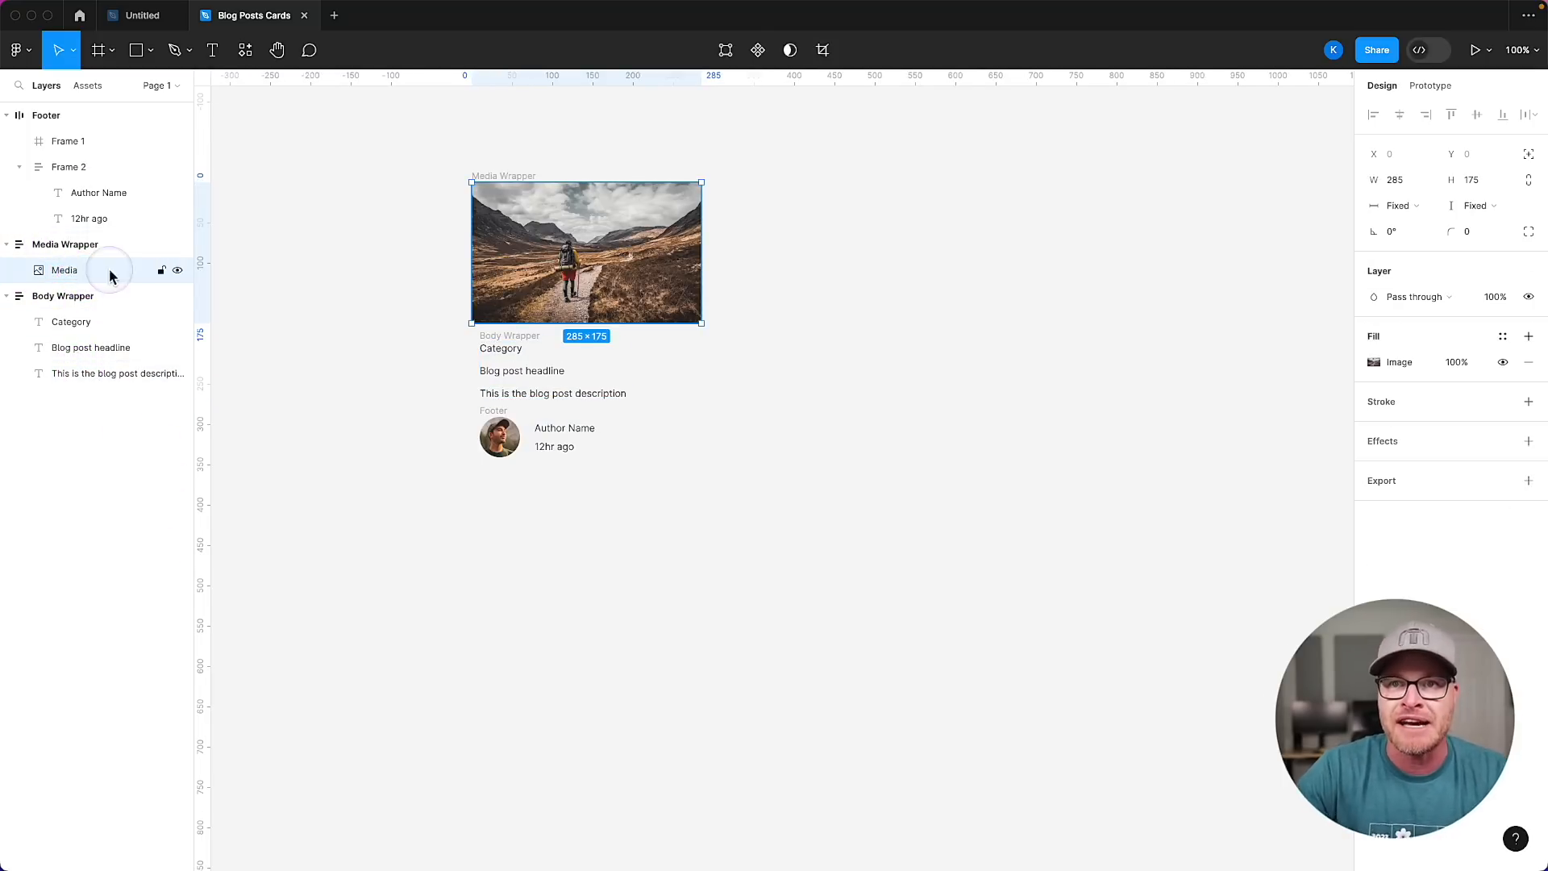
# Rename the round portrait frame inside Footer as "Avatar".
pyautogui.click(83, 193)
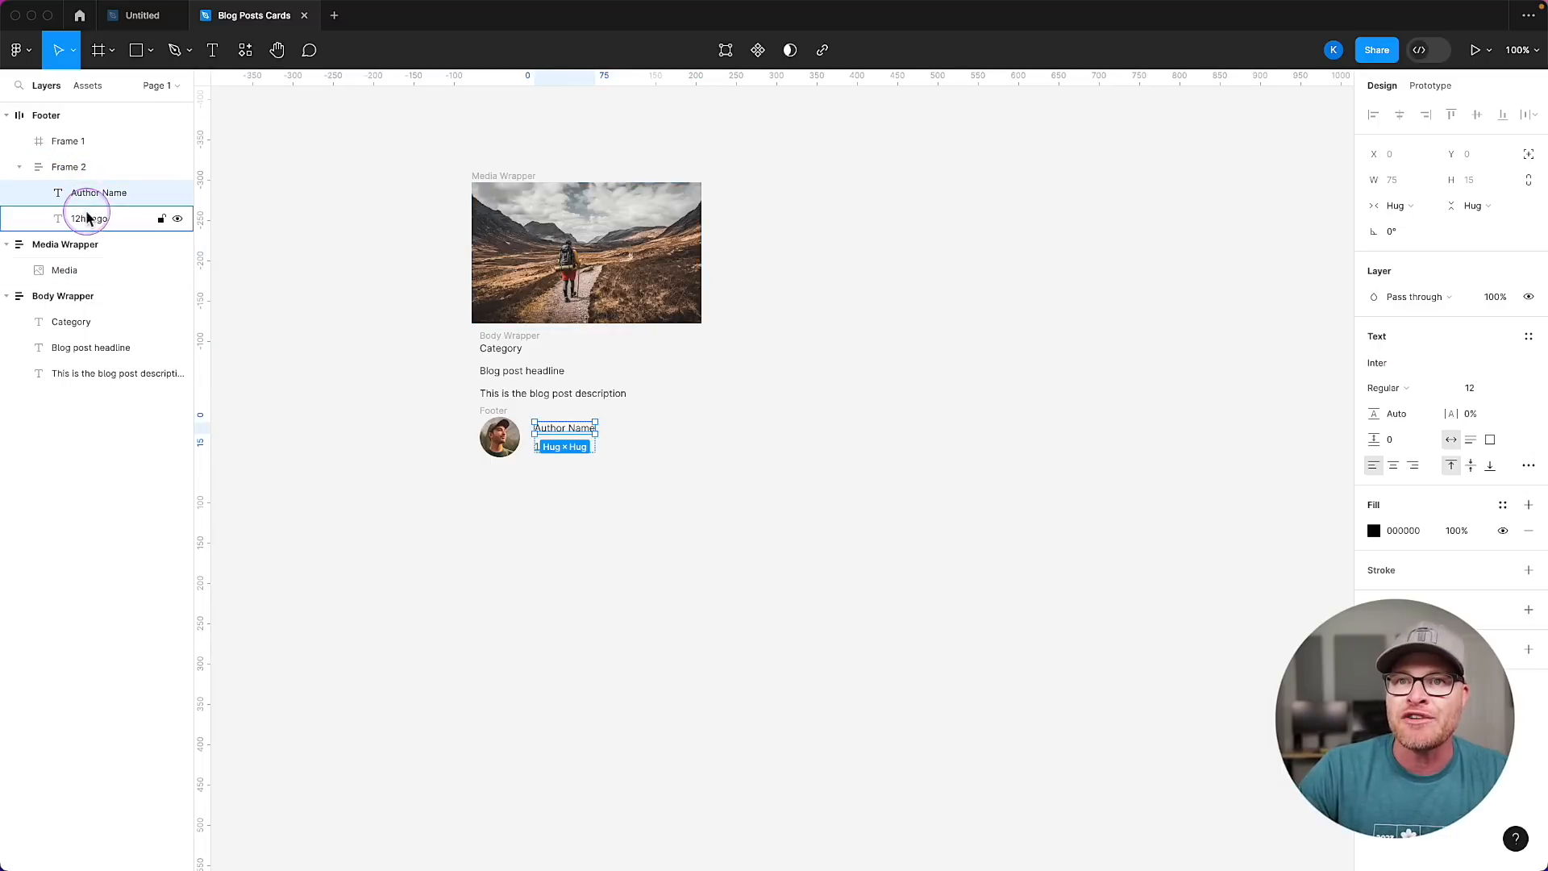
pyautogui.click(91, 218)
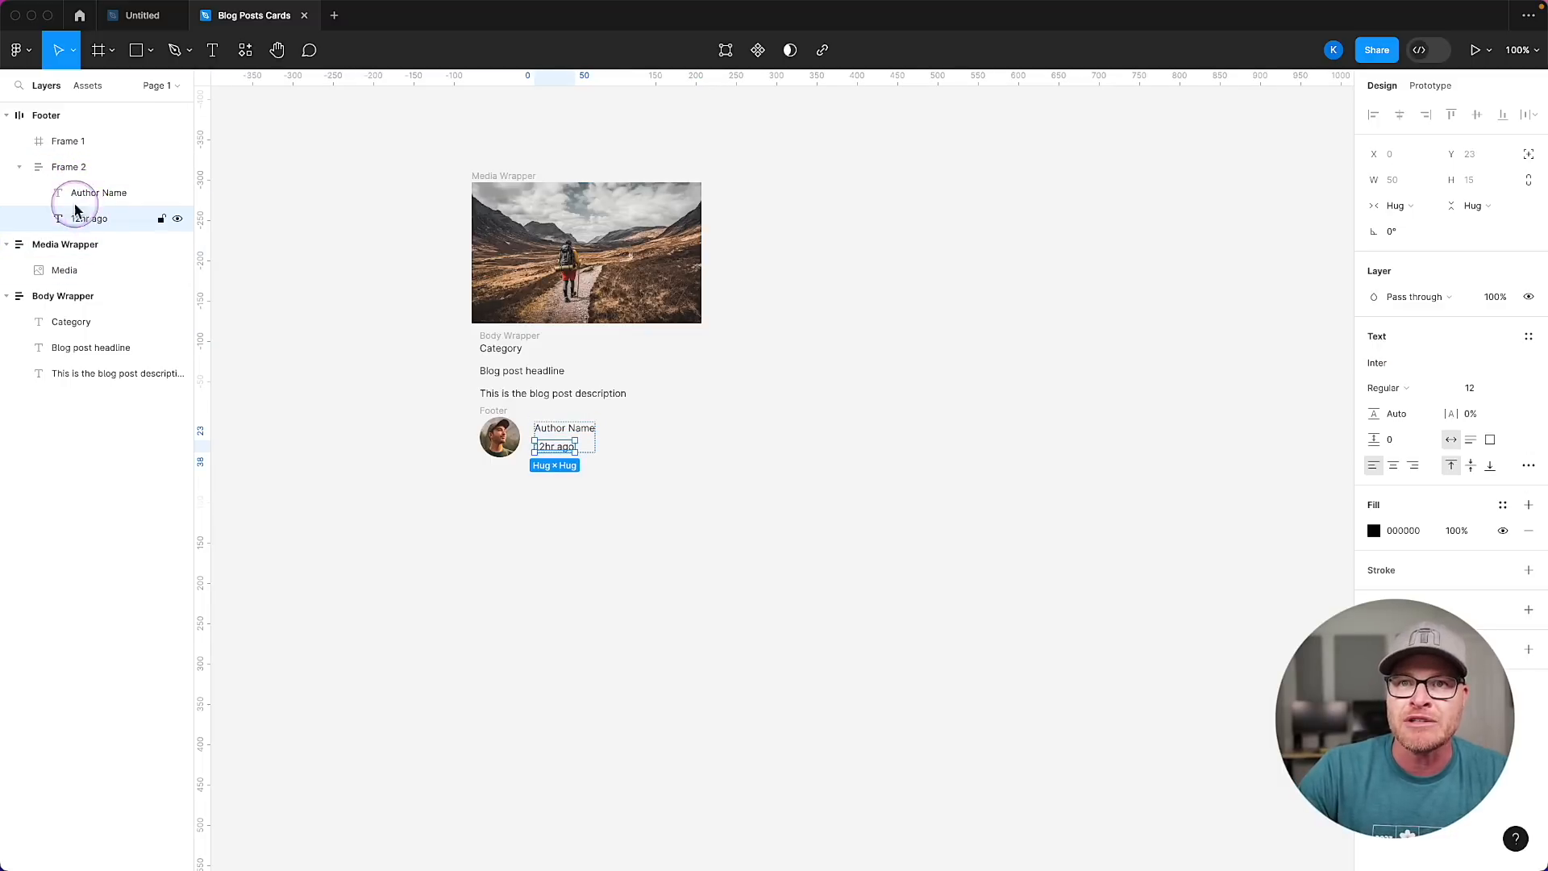
pyautogui.click(56, 142)
pyautogui.doubleClick(68, 144)
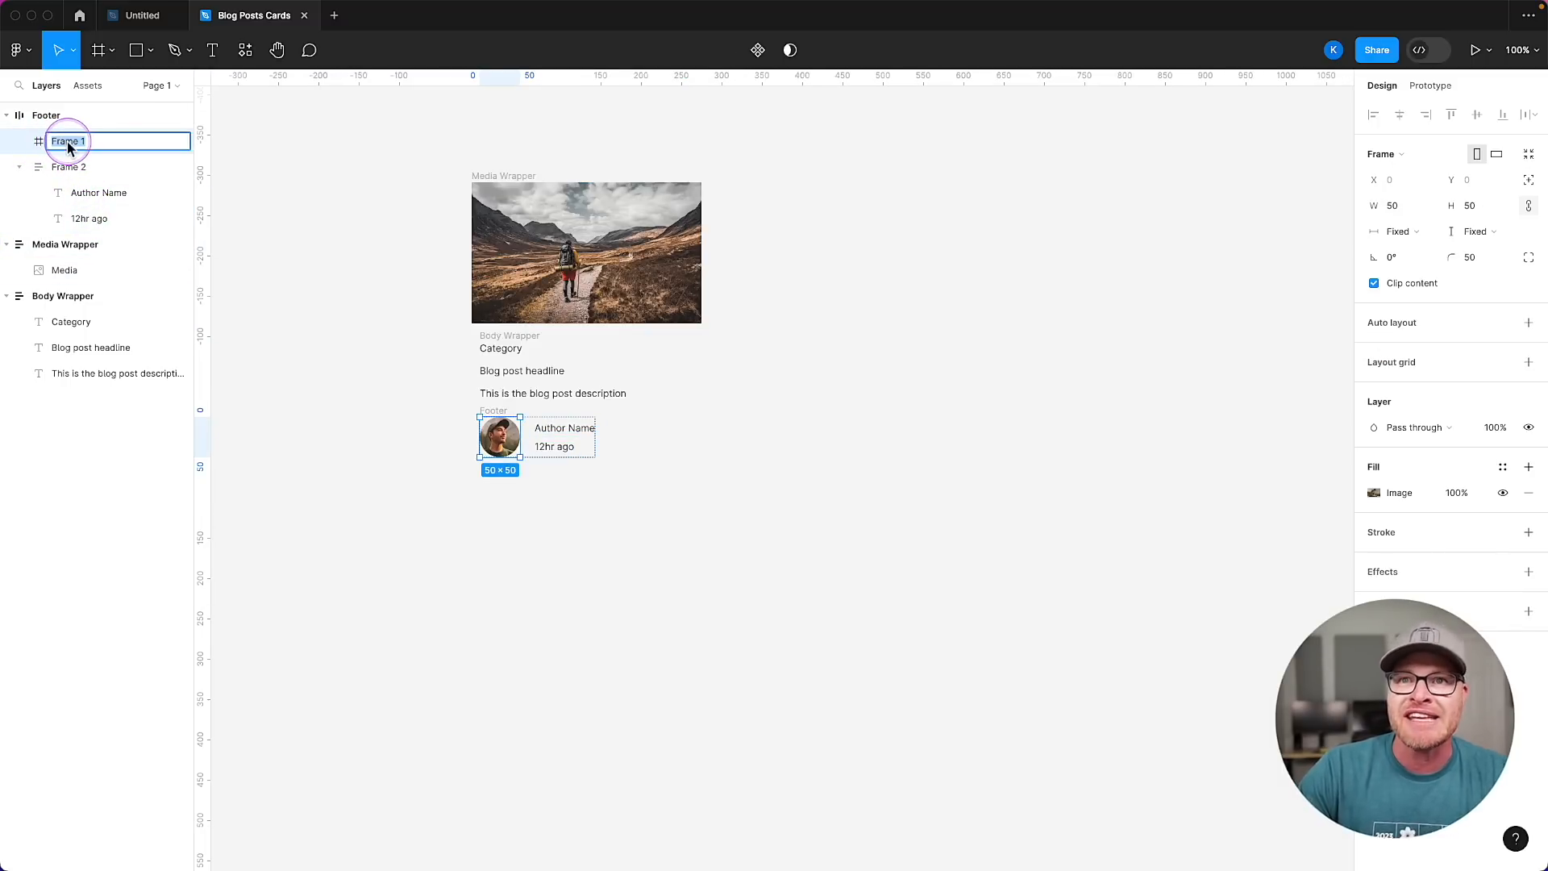
pyautogui.write('Avatar')
pyautogui.press('Return')
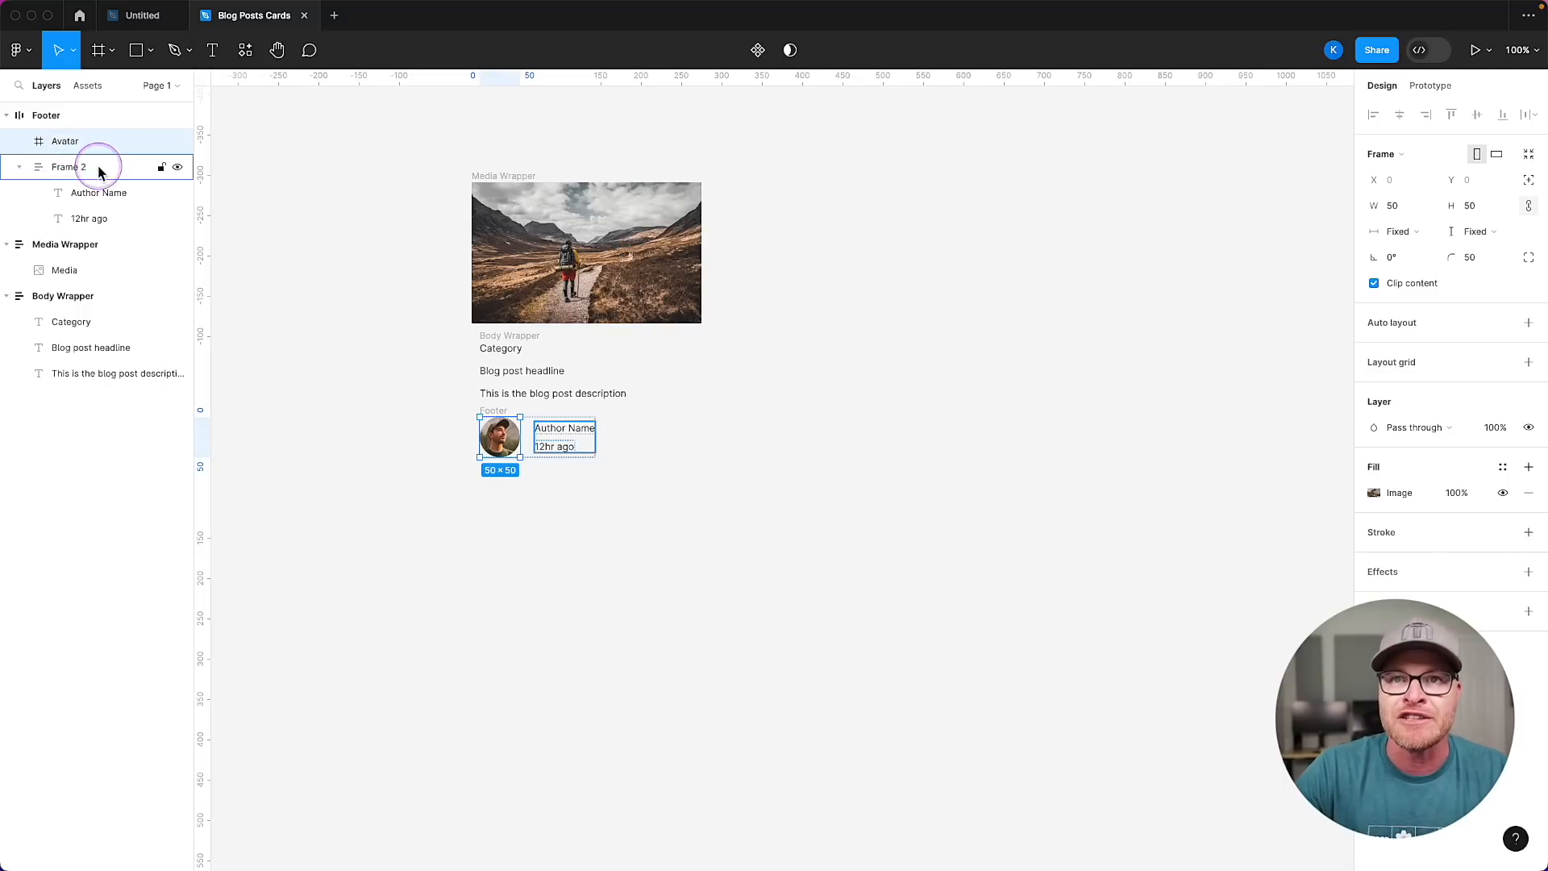
# Collapse the three main frames in the layer list and move Footer below Body Wrapper in the layer order.
pyautogui.click(9, 117)
pyautogui.click(8, 142)
pyautogui.click(8, 167)
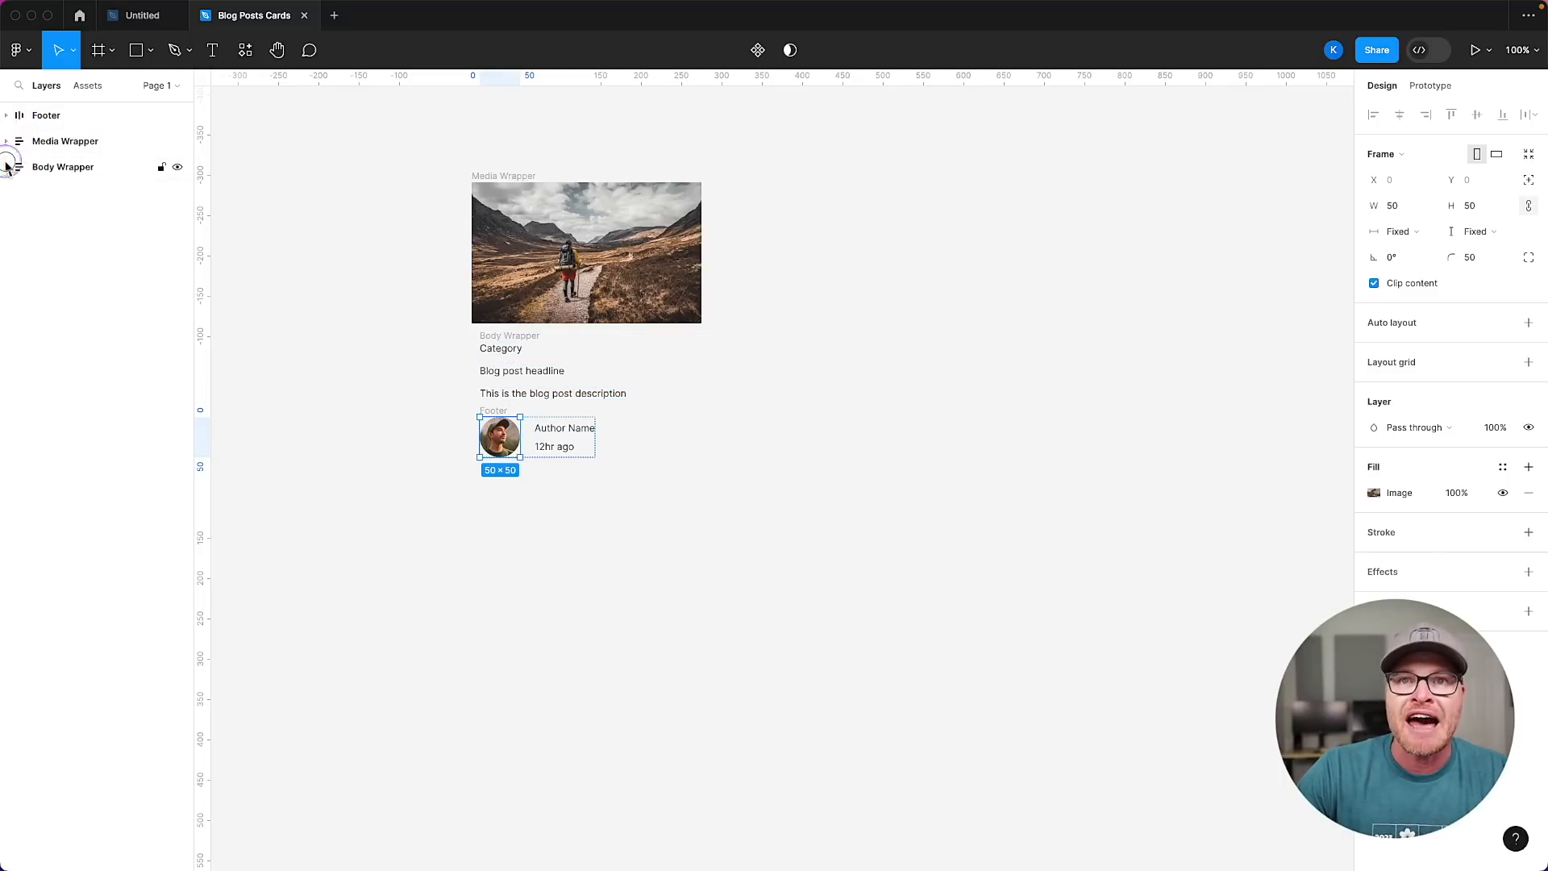
pyautogui.click(67, 169)
pyautogui.click(76, 142)
pyautogui.click(66, 117)
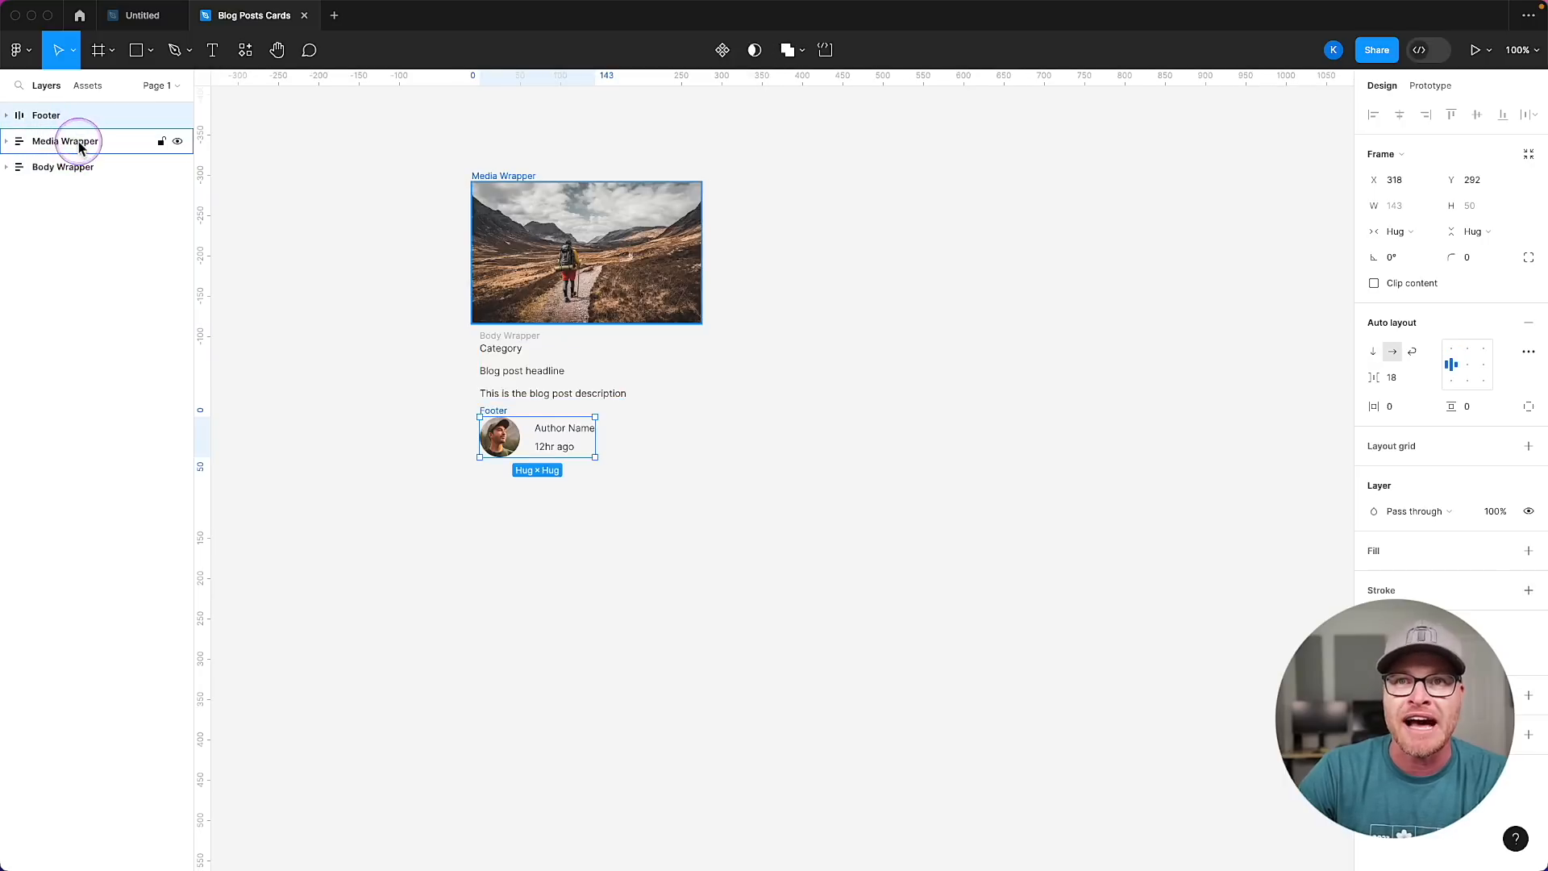
pyautogui.click(78, 143)
pyautogui.click(73, 169)
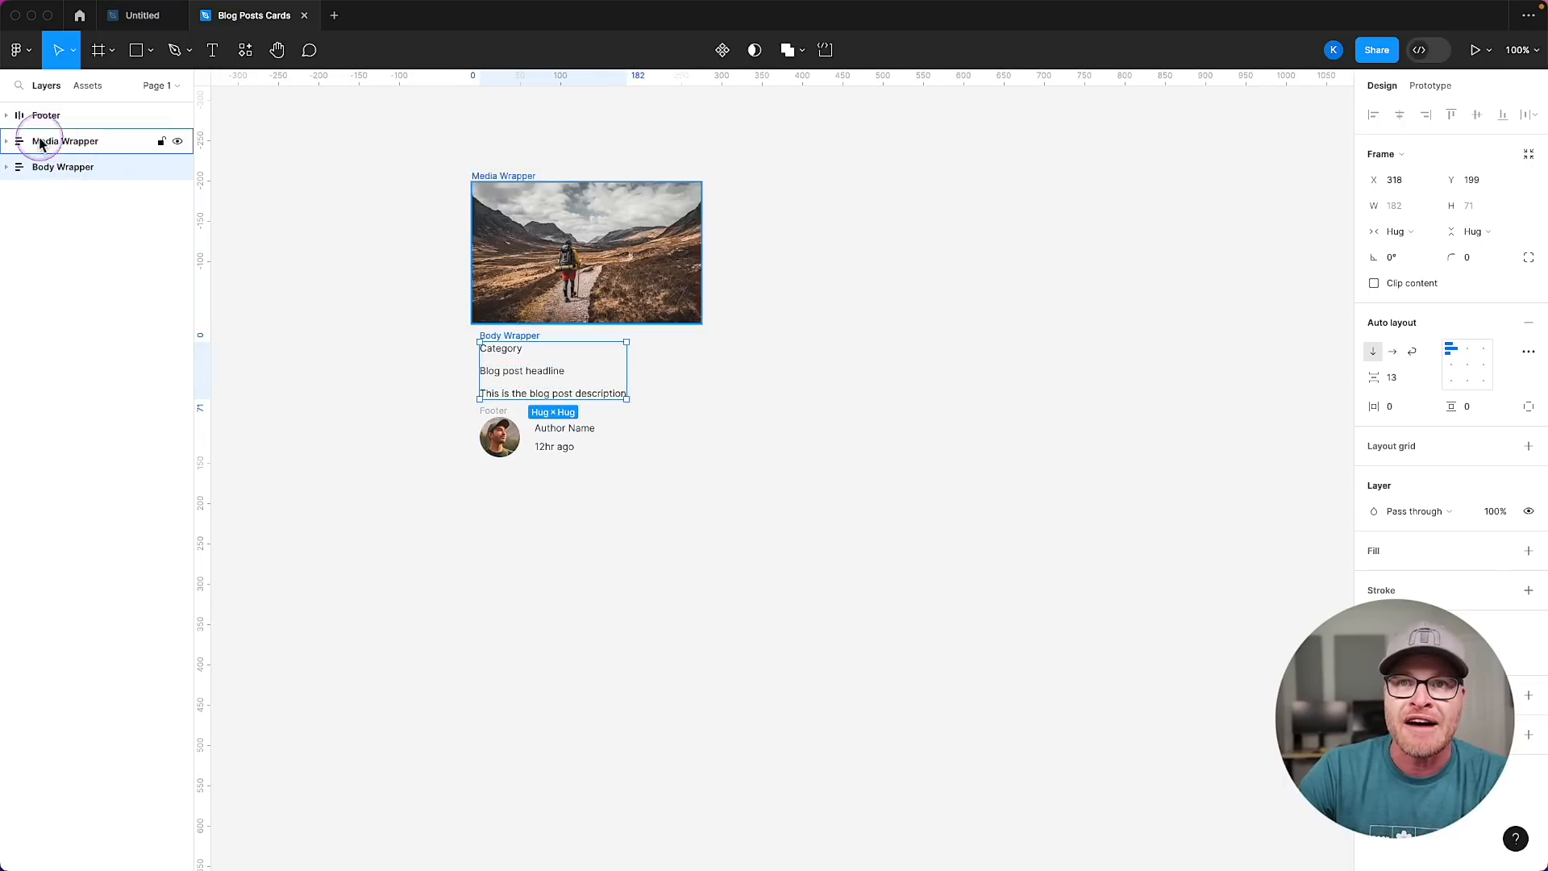
pyautogui.moveTo(40, 115); pyautogui.dragTo(34, 191)
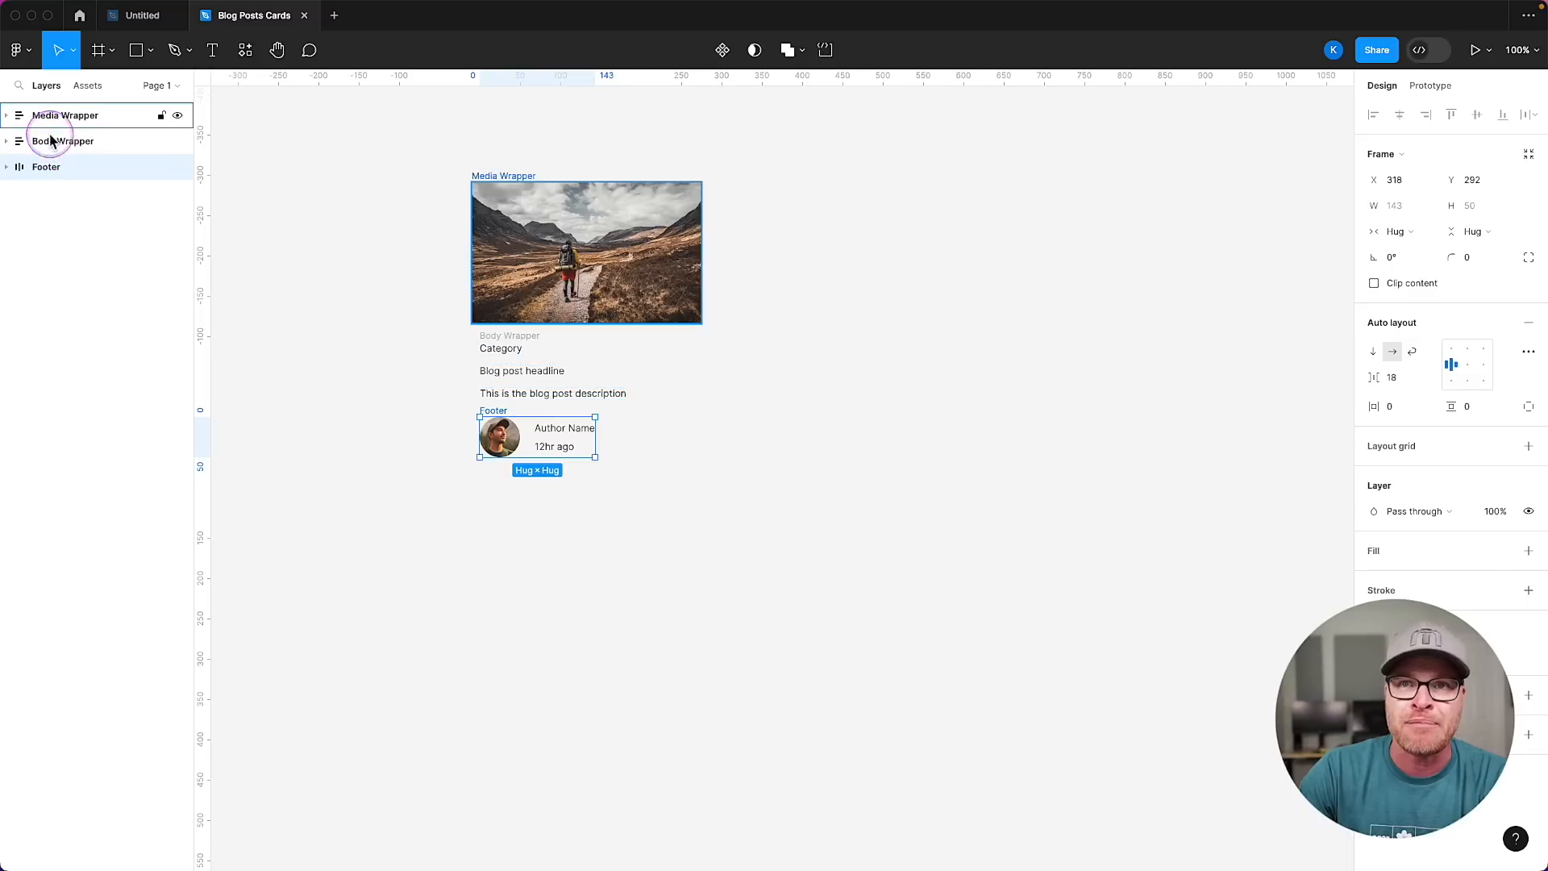
# Wrap Media Wrapper, Body Wrapper and Footer together in one vertical auto layout frame.
pyautogui.click(335, 287)
pyautogui.moveTo(332, 109); pyautogui.dragTo(810, 484)
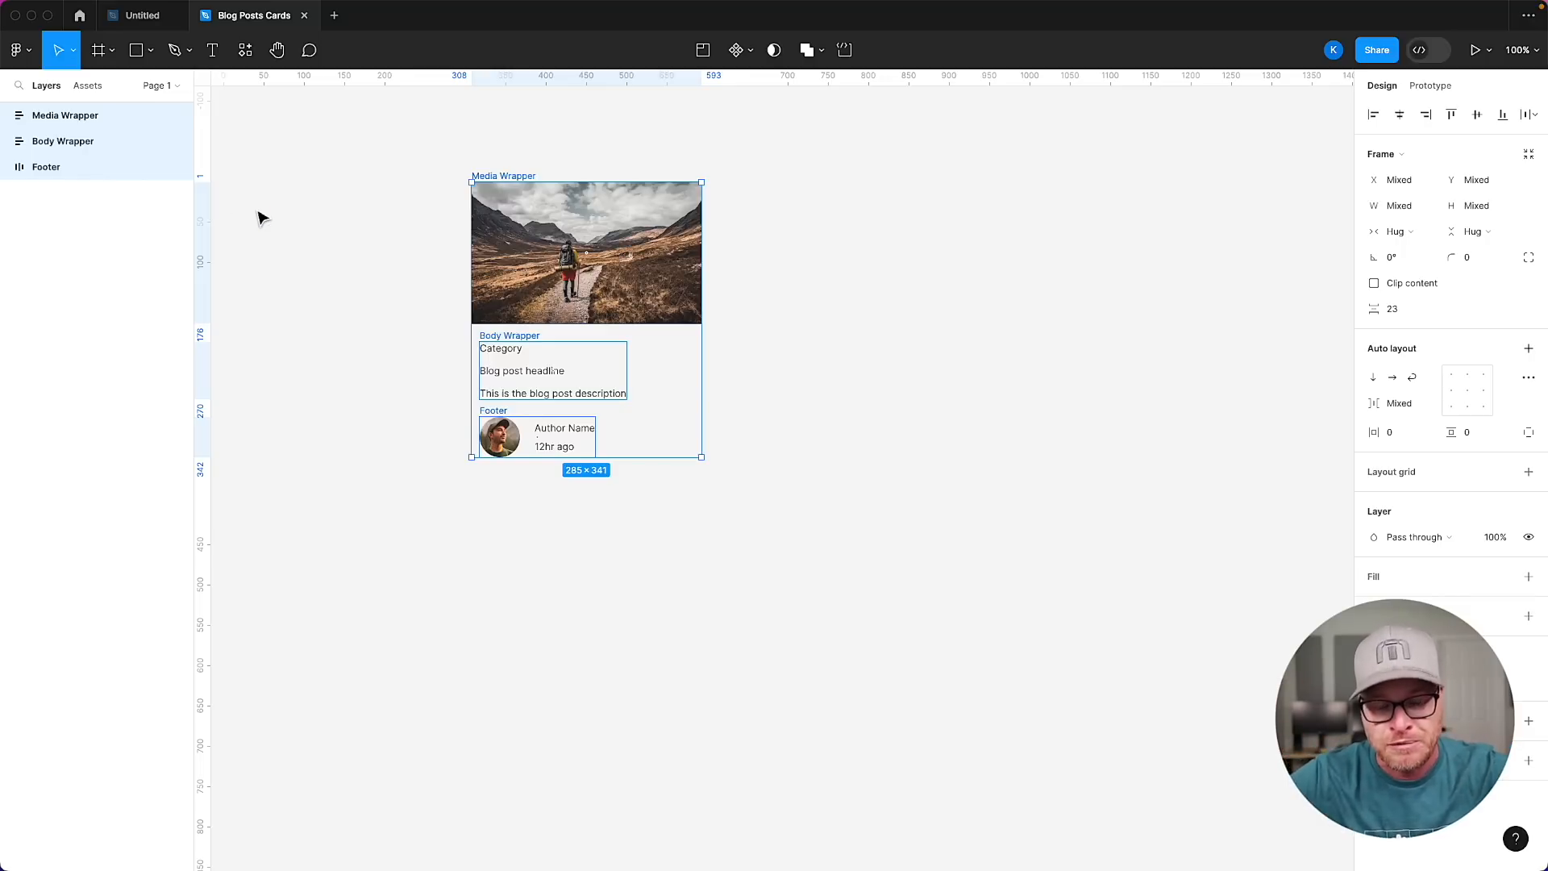
pyautogui.hotkey('shift', 'a')
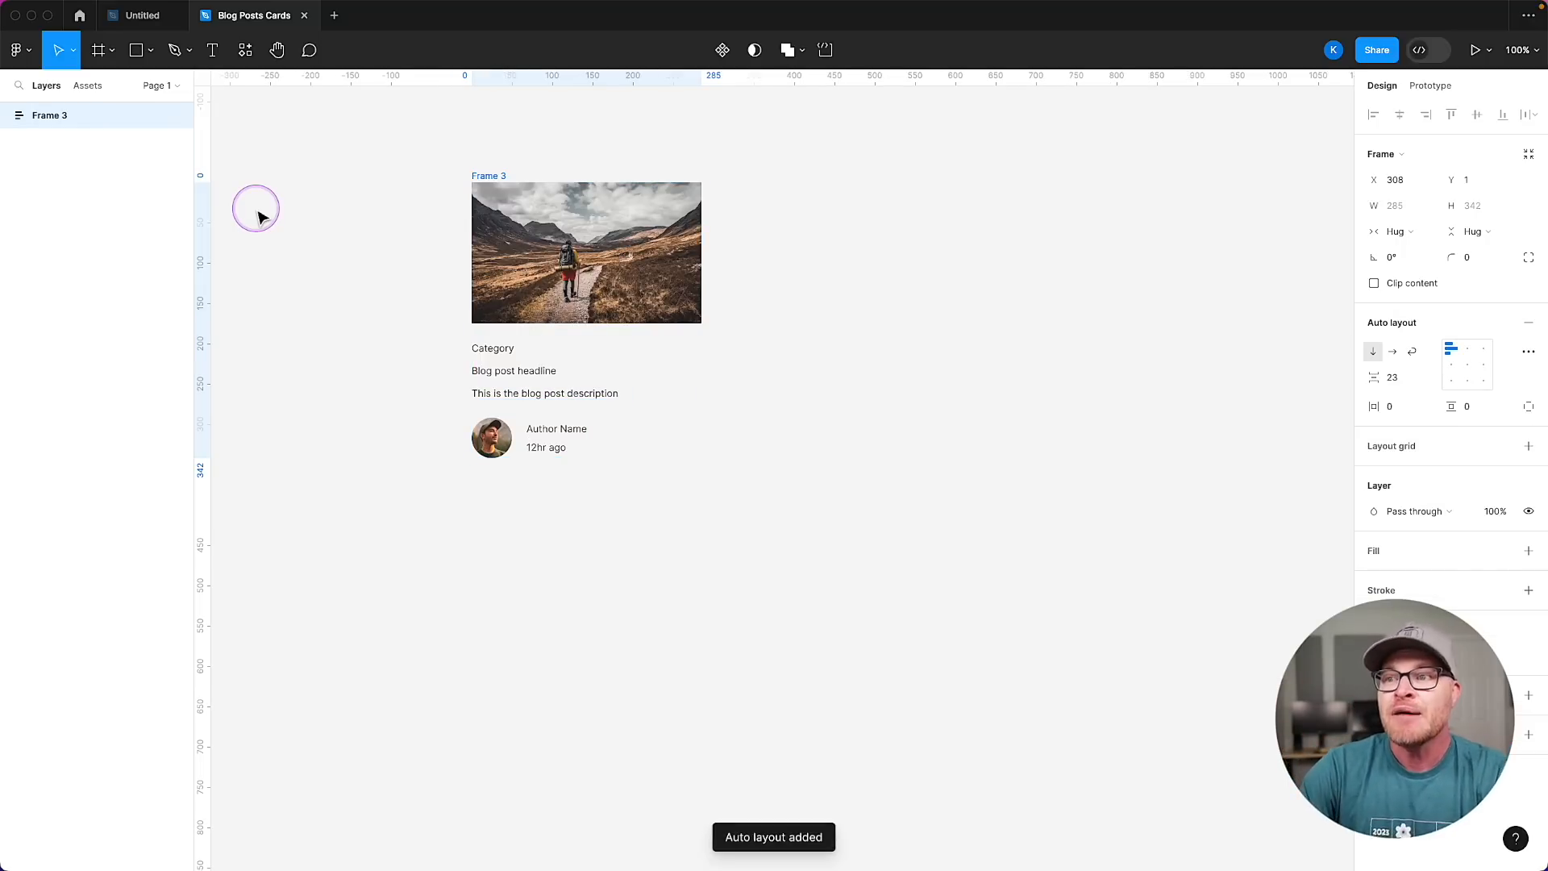
# Rename the outer frame that holds all card sections as "Blog Post Card".
pyautogui.click(43, 117)
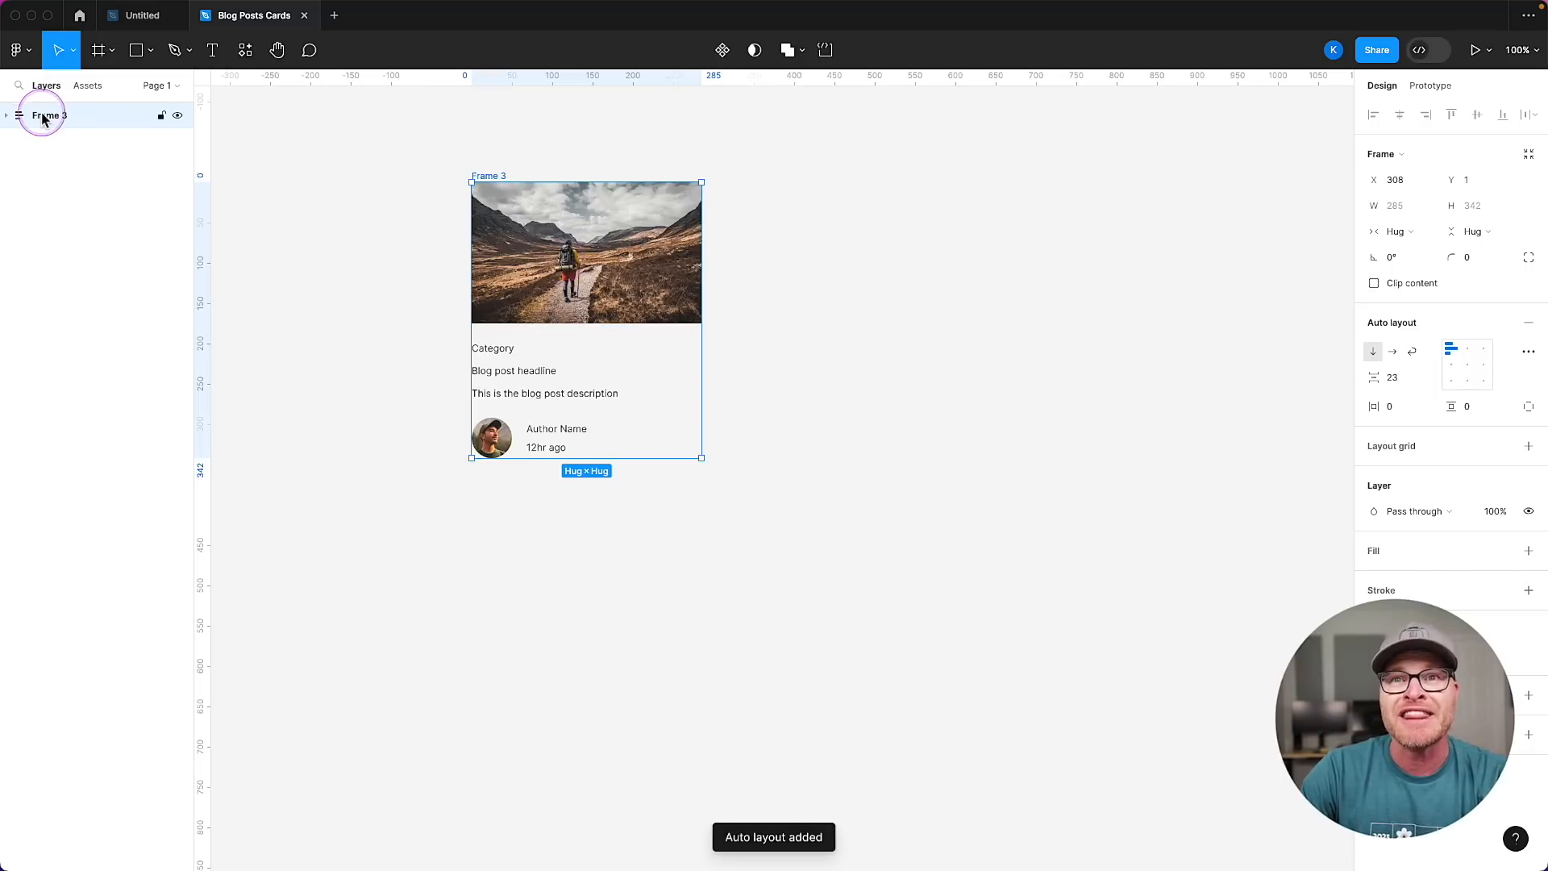
pyautogui.doubleClick(44, 117)
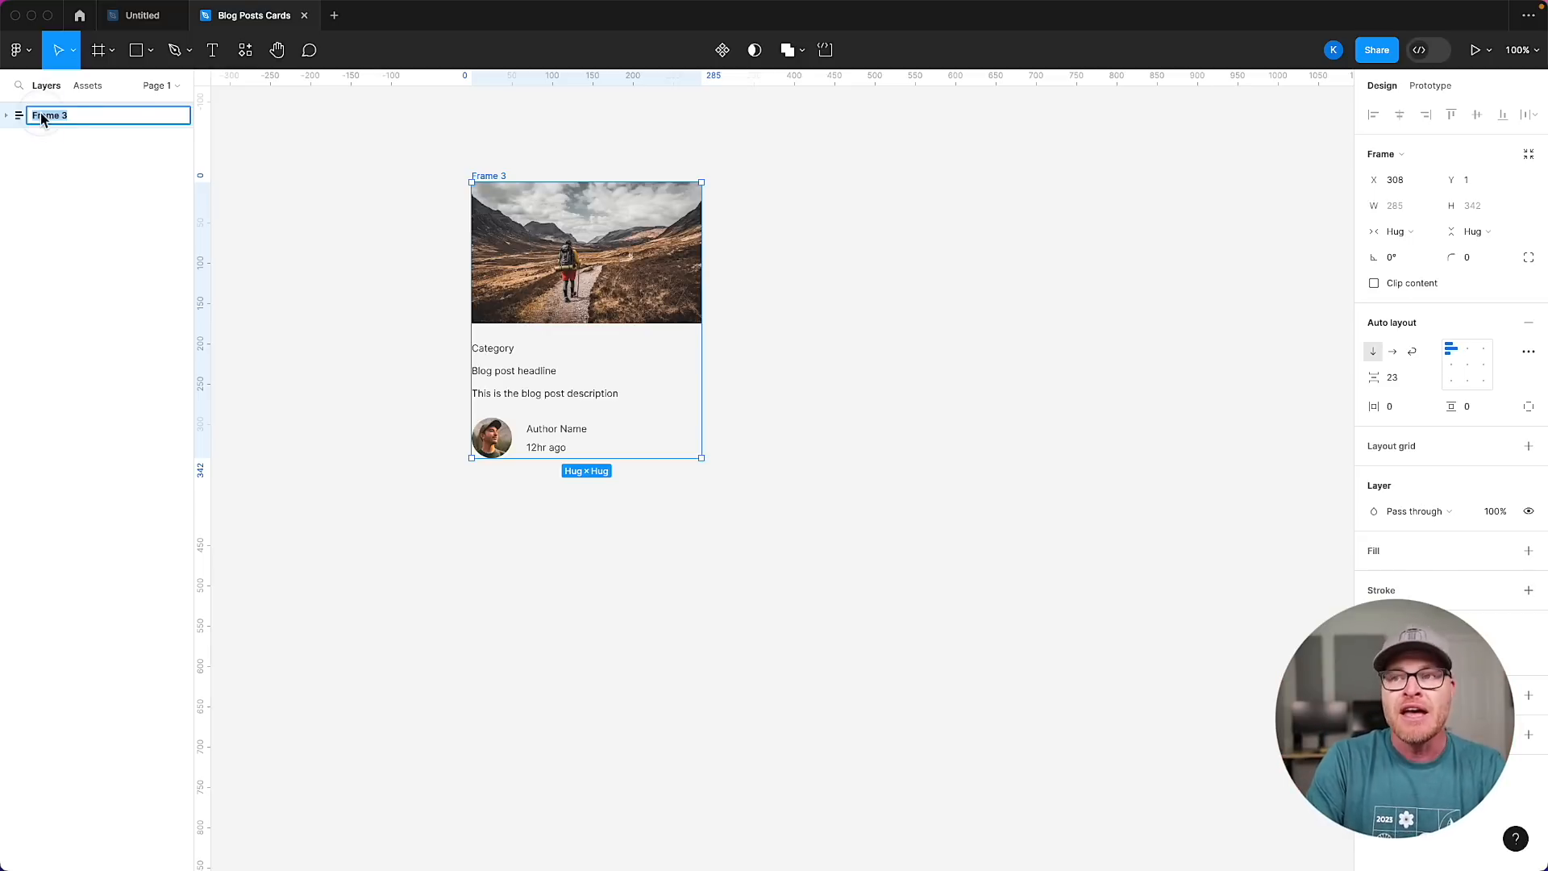
pyautogui.write('Blog Post Card')
pyautogui.press('Return')
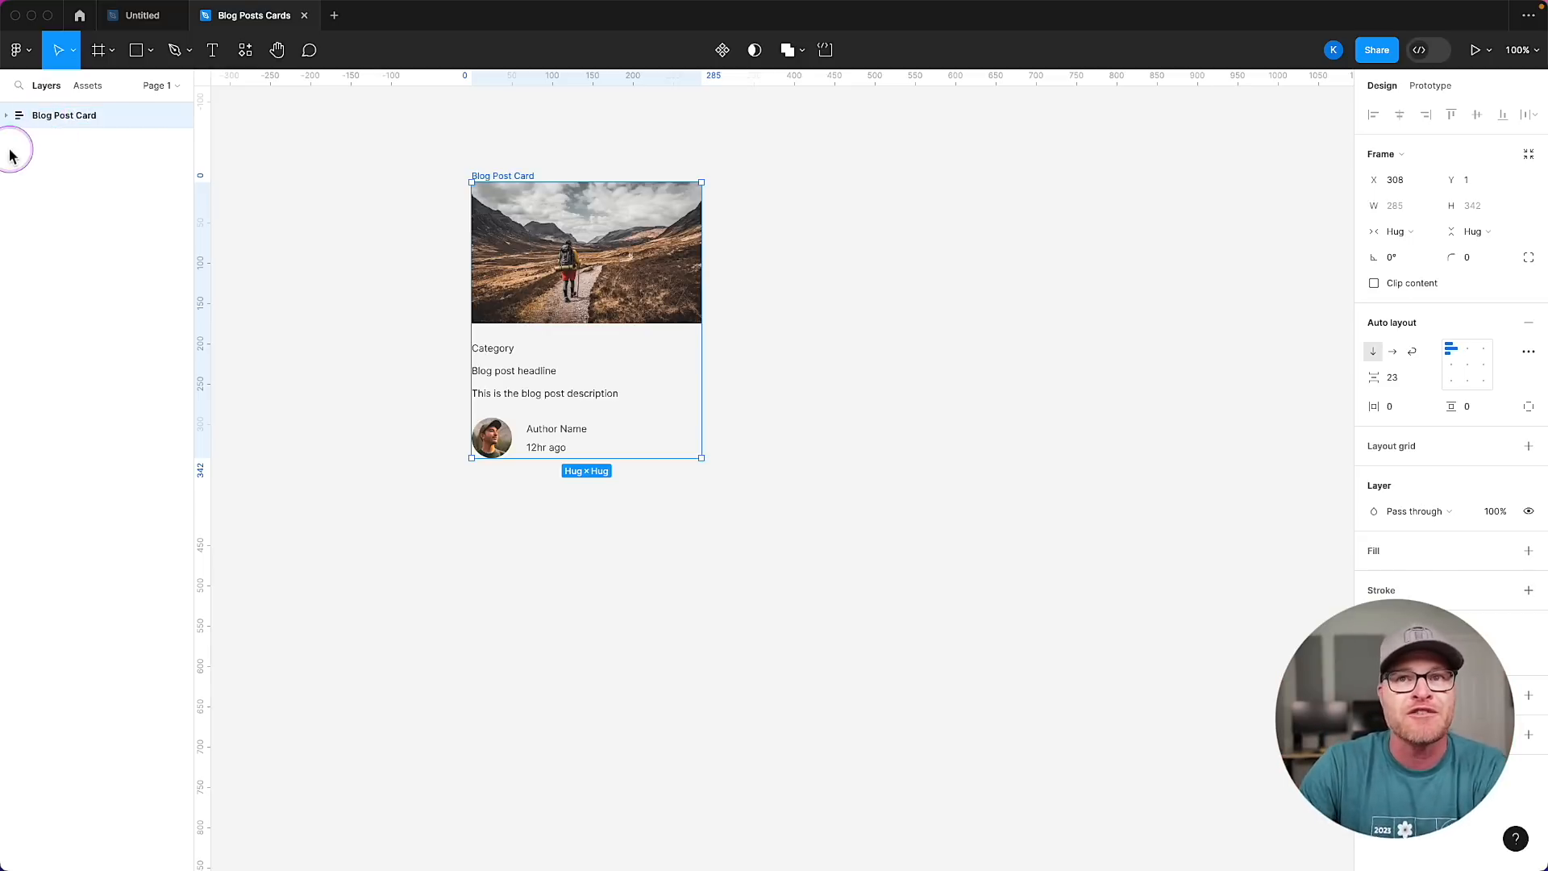
# Expand Blog Post Card, Media Wrapper and Body Wrapper in the layer list to review the nested structure.
pyautogui.click(6, 115)
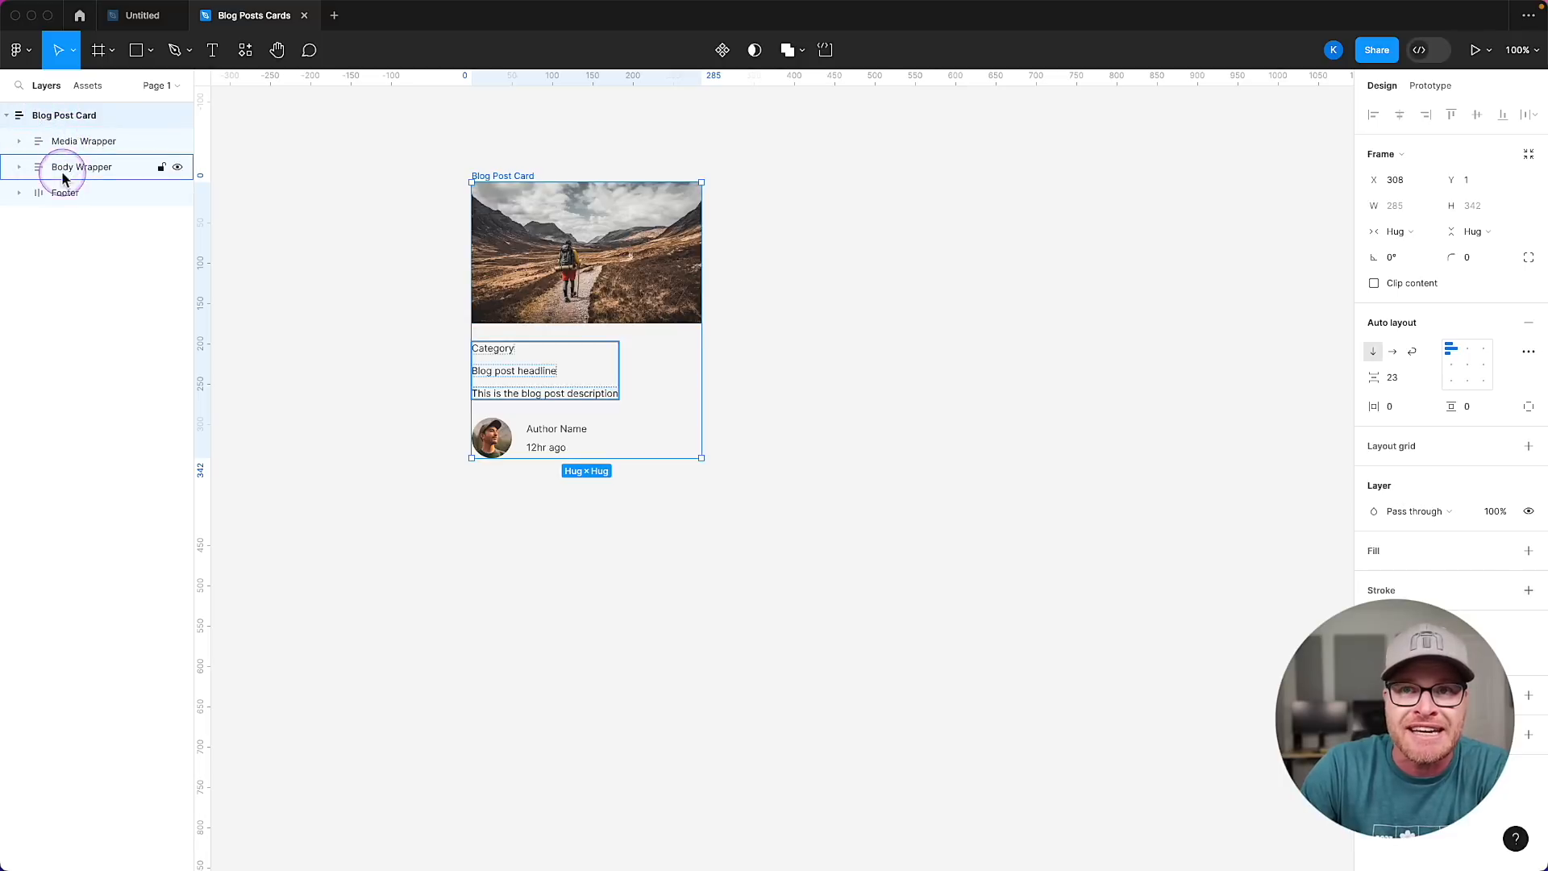
pyautogui.click(19, 142)
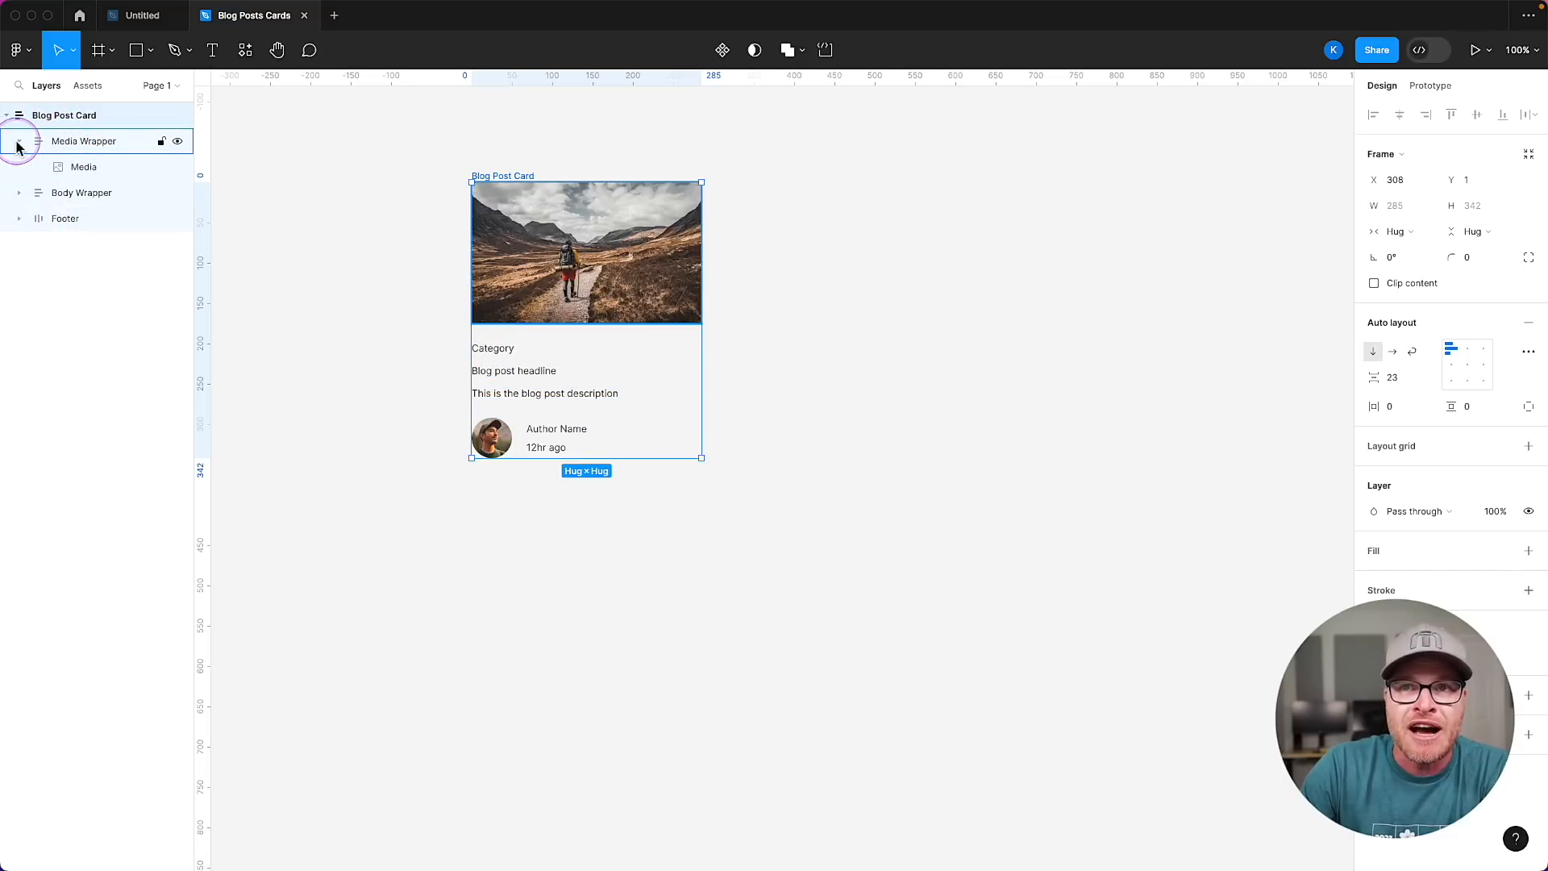
pyautogui.click(19, 193)
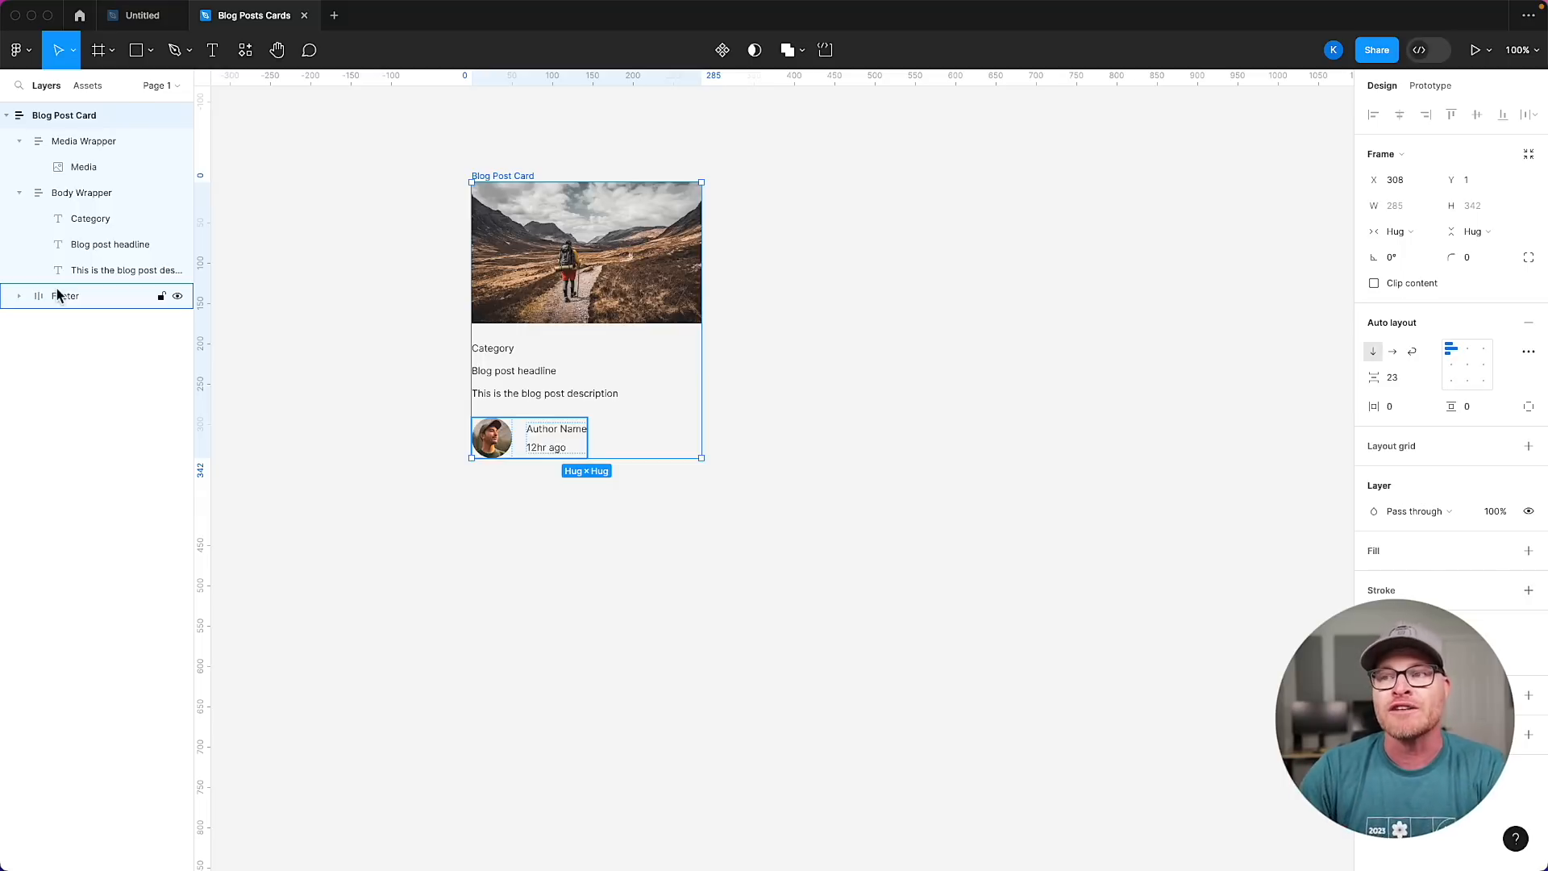
pyautogui.click(505, 347)
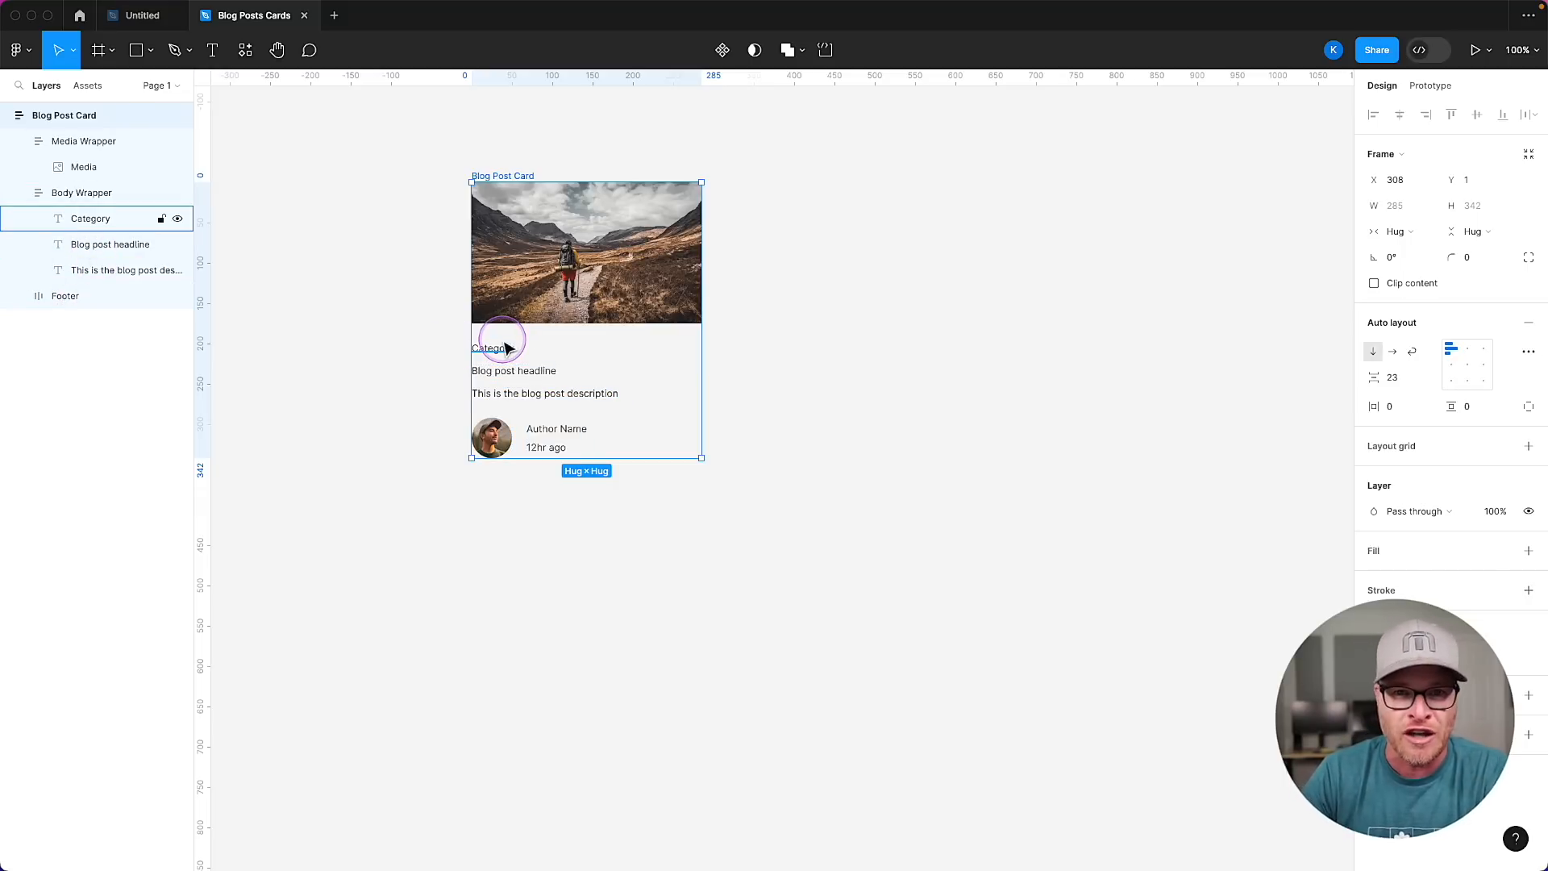
pyautogui.click(822, 359)
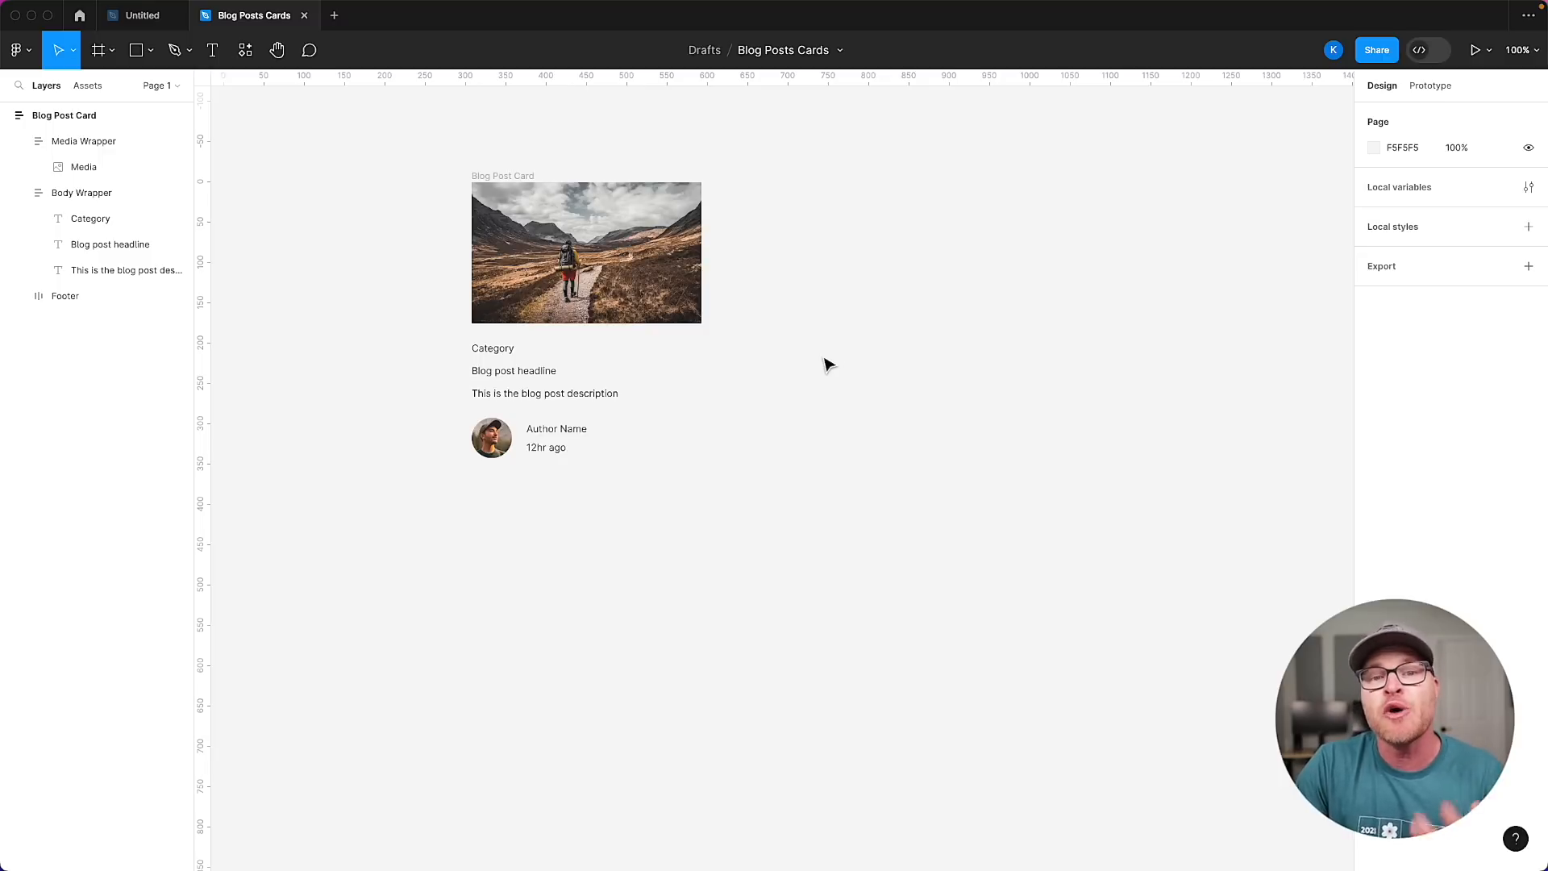
pyautogui.click(767, 363)
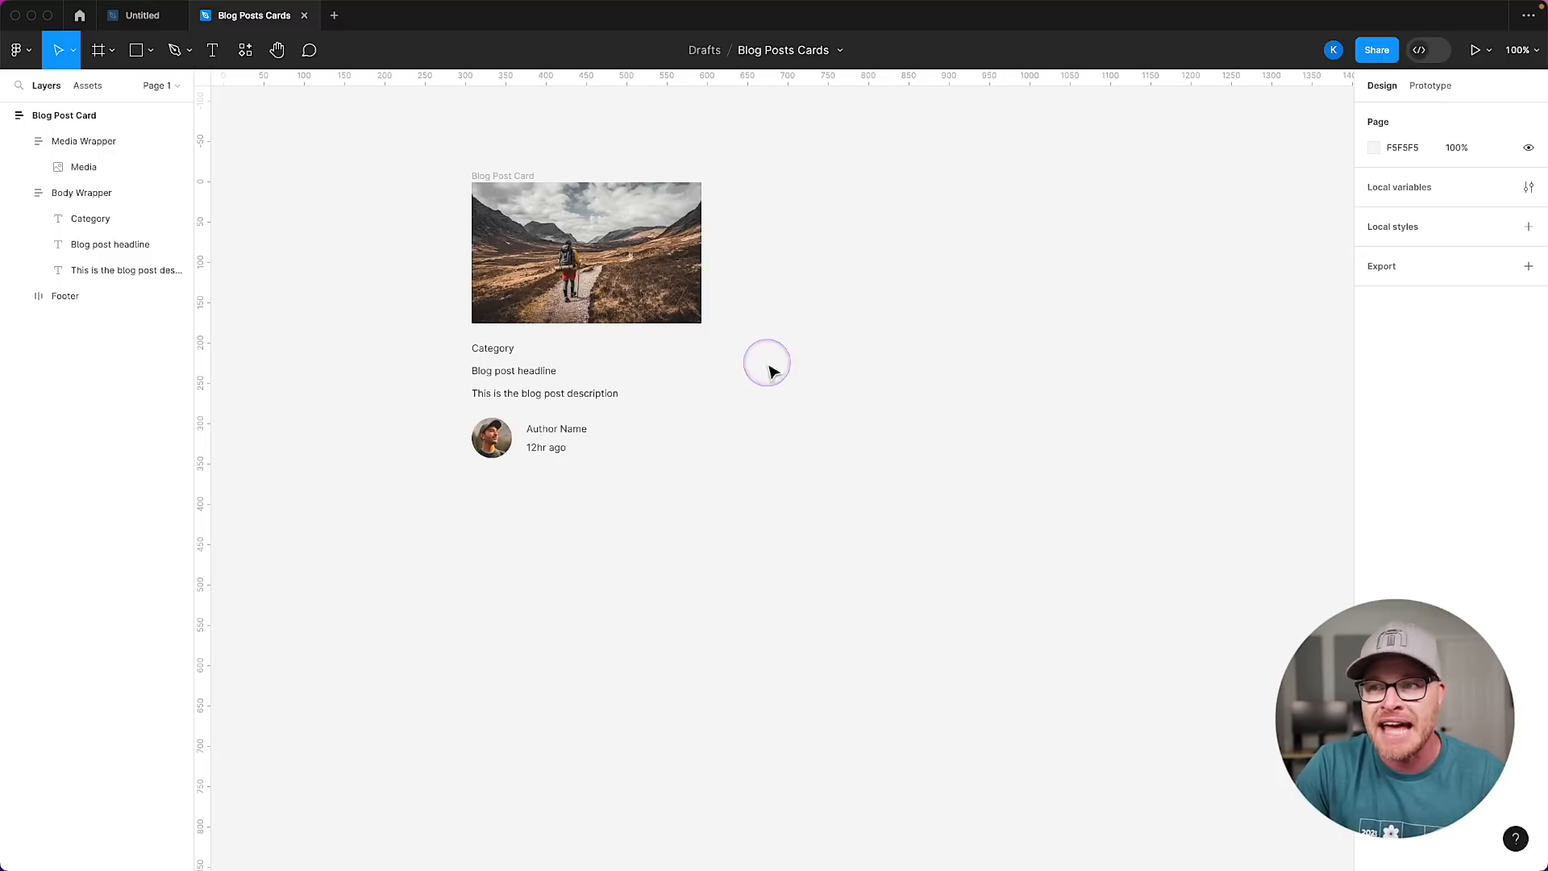
pyautogui.click(664, 371)
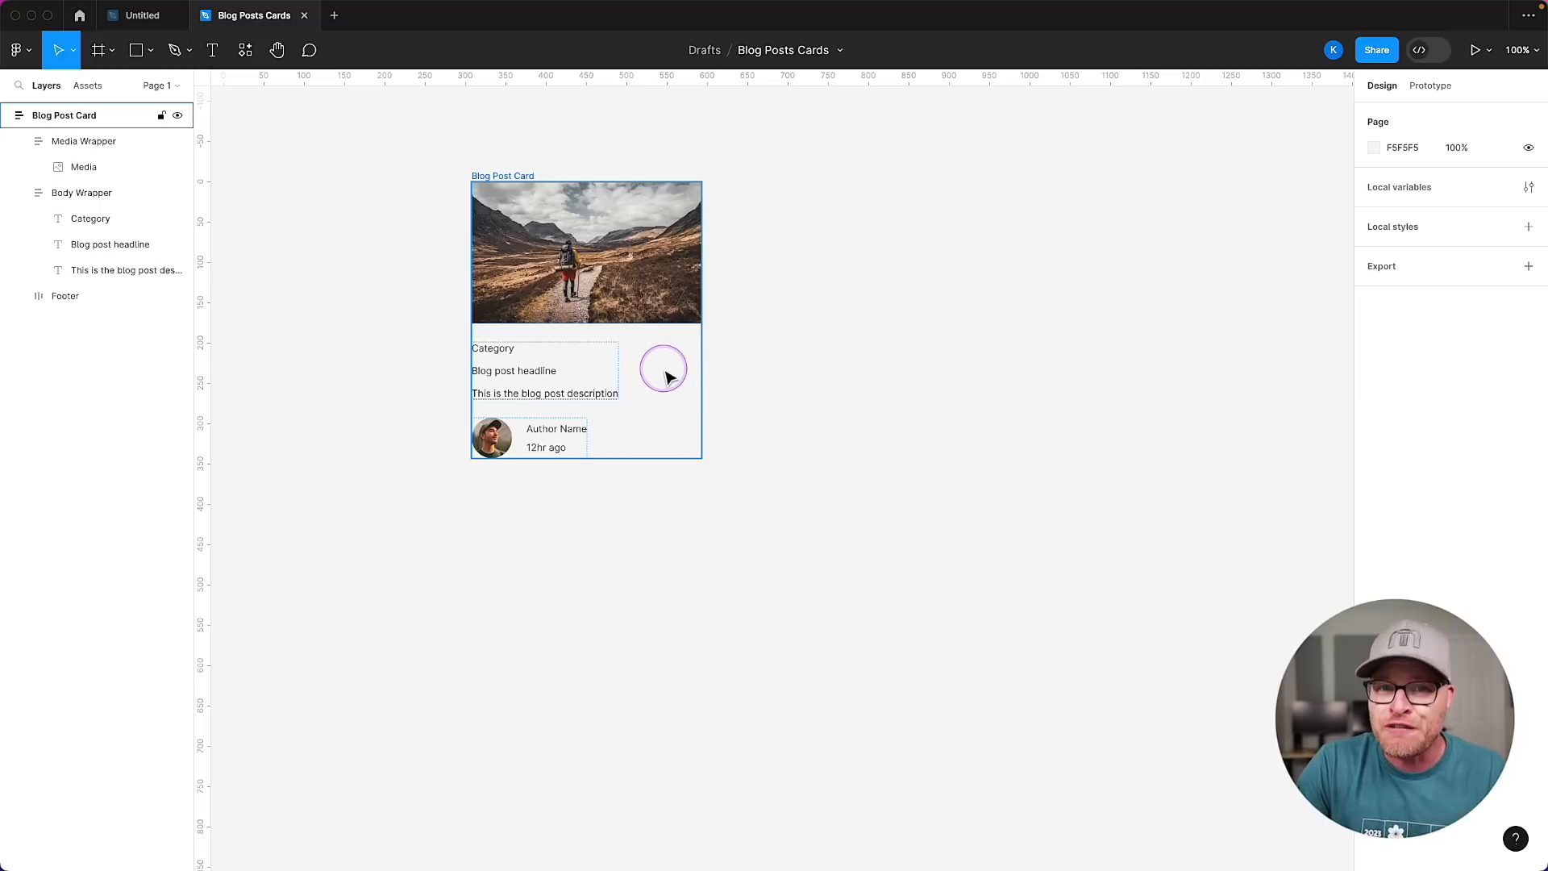
pyautogui.click(881, 325)
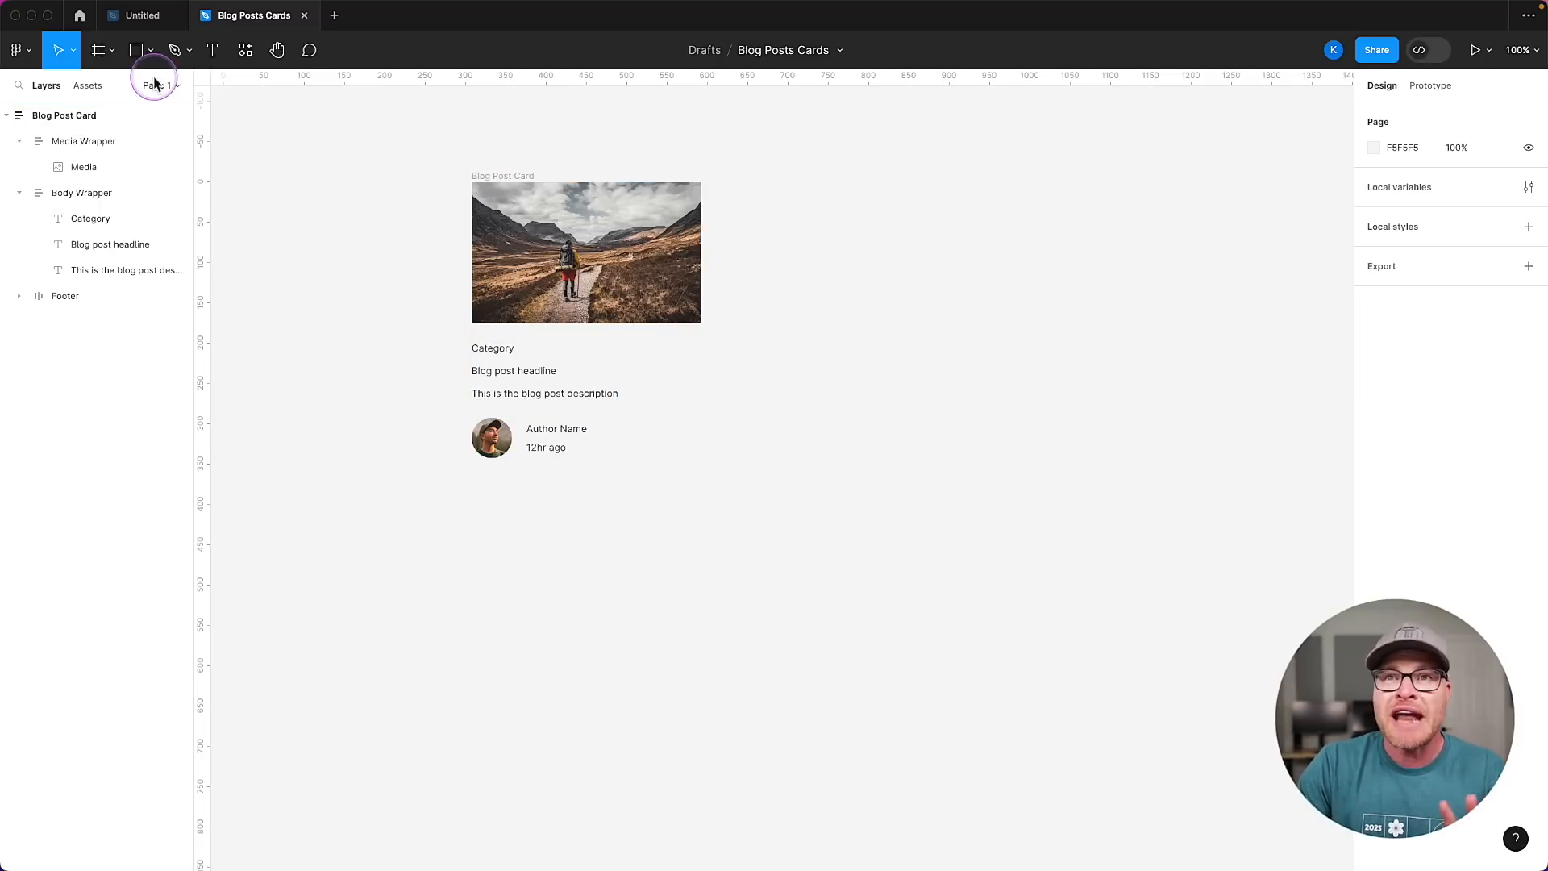
# Draw an empty frame about 302 × 410 beside the blog post card and delete it.
pyautogui.click(111, 50)
pyautogui.click(103, 90)
pyautogui.moveTo(824, 154)
pyautogui.mouseDown()
pyautogui.moveTo(974, 239)
pyautogui.moveTo(1068, 485)
pyautogui.mouseUp()
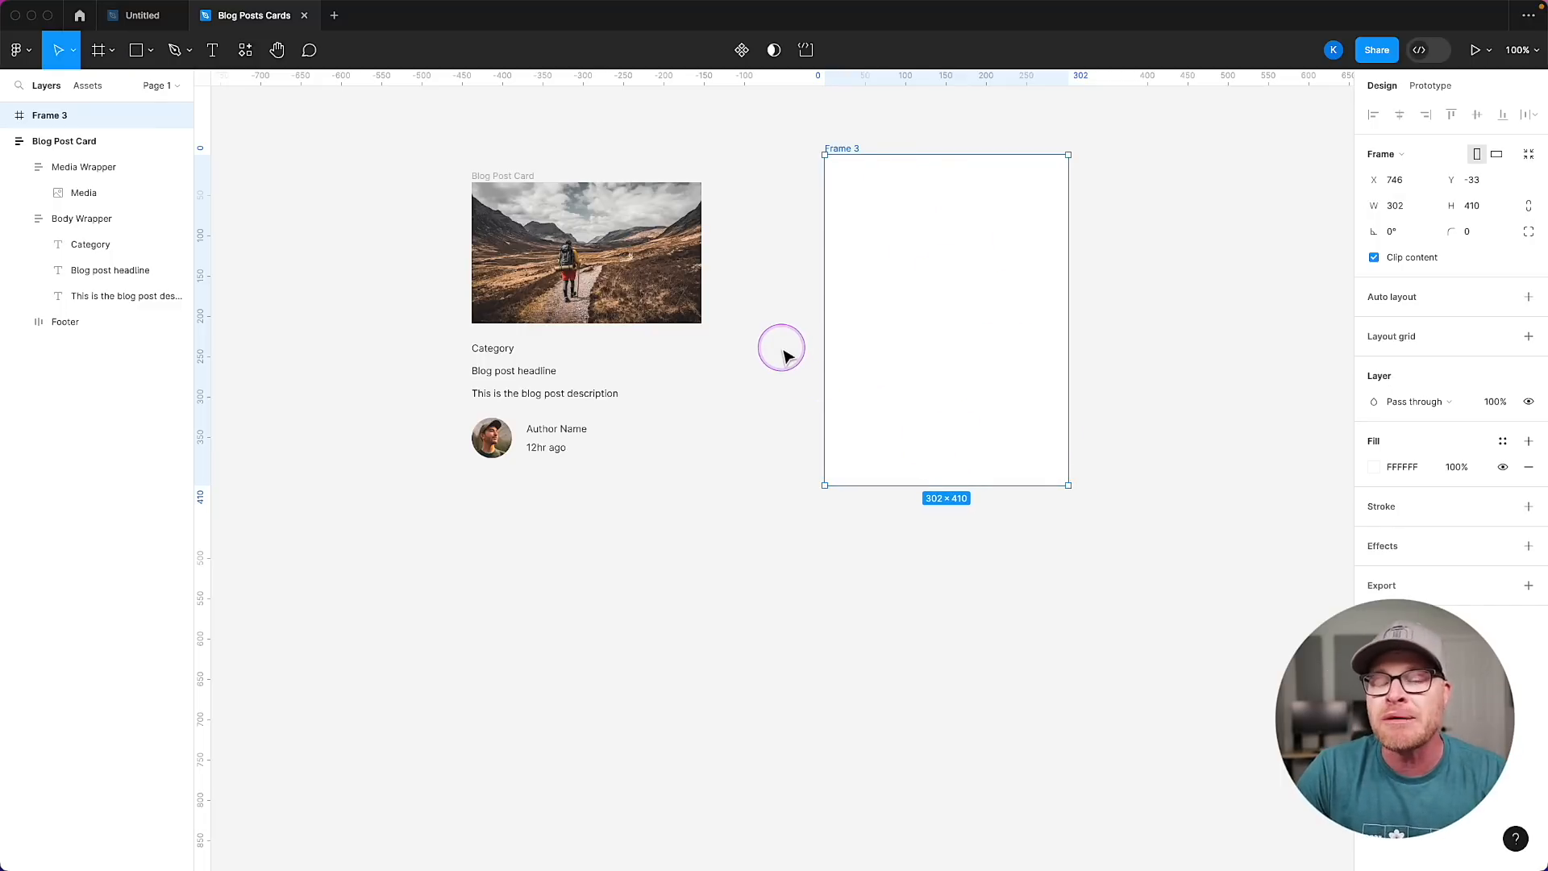
pyautogui.press('Delete')
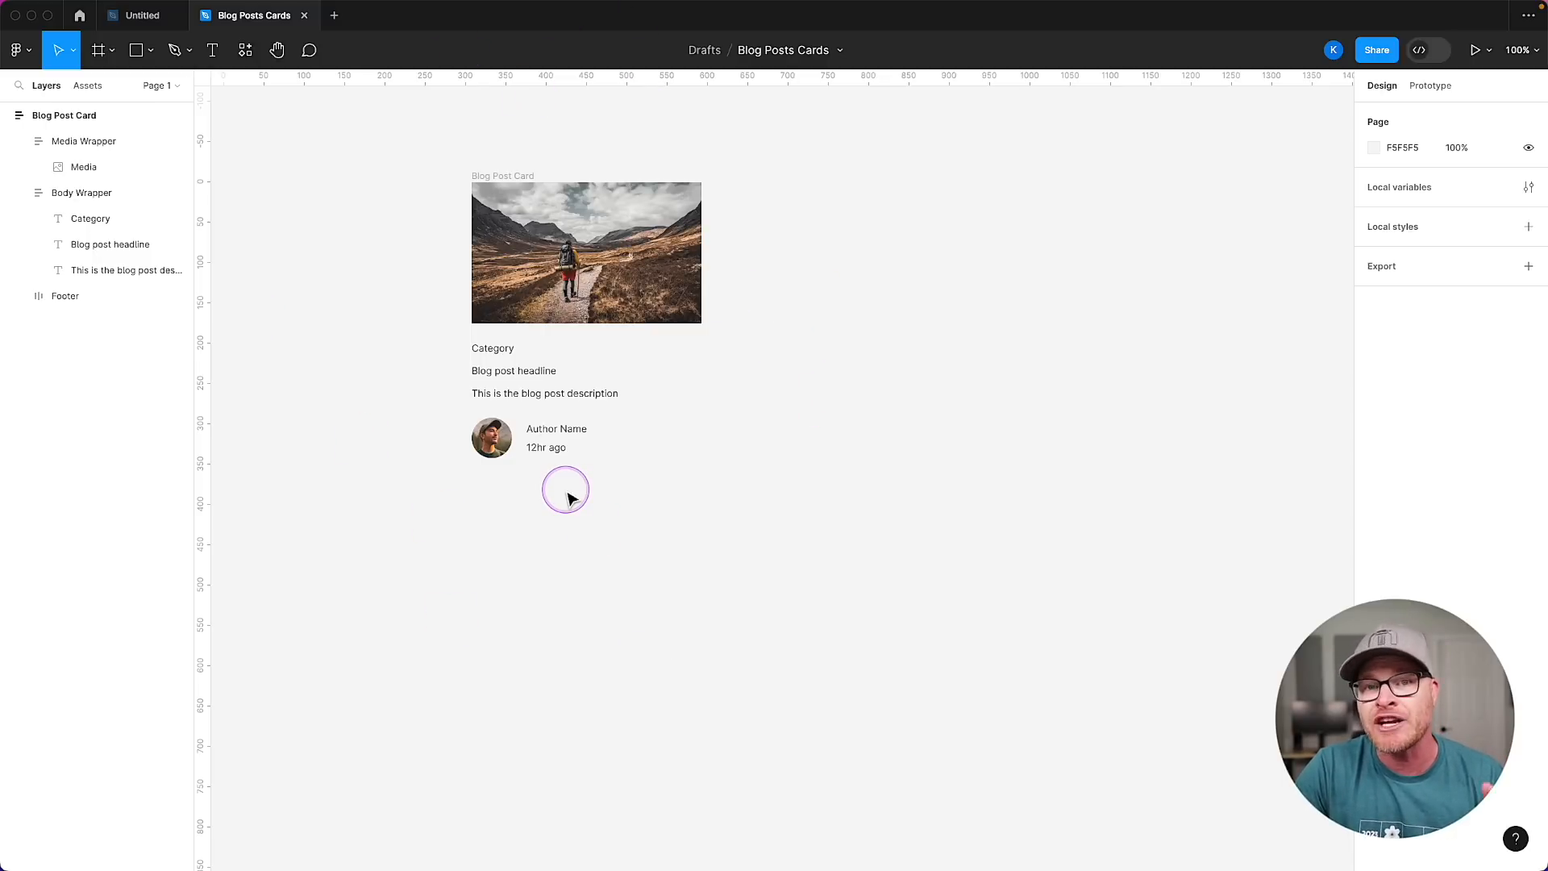
# Set the horizontal resizing of Body Wrapper inside Blog Post Card to Fill container.
pyautogui.click(501, 171)
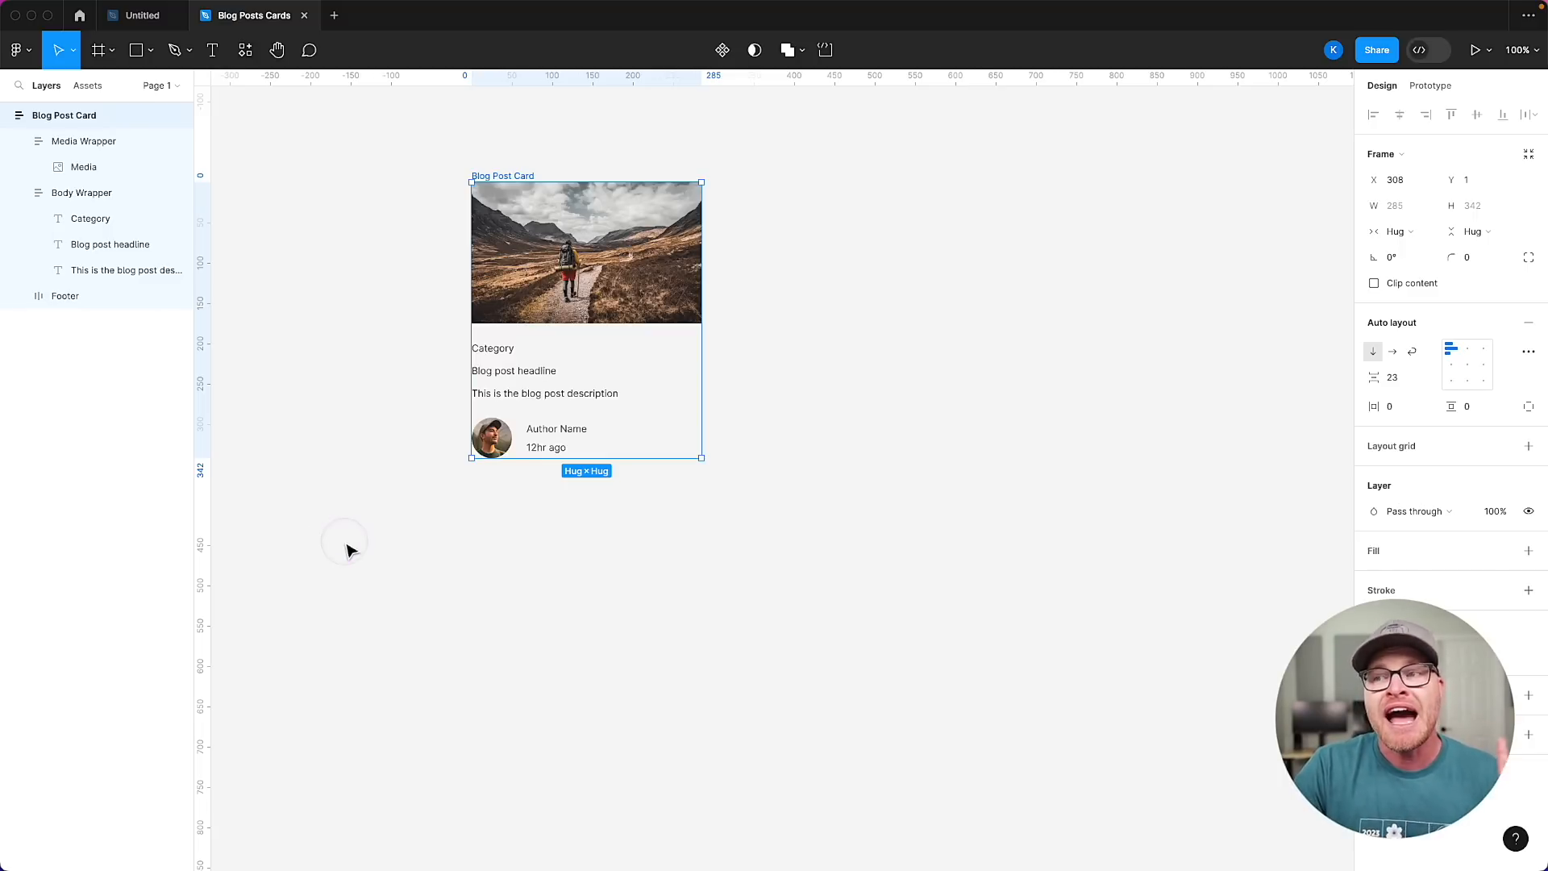
pyautogui.hscroll(-5, 349, 551)
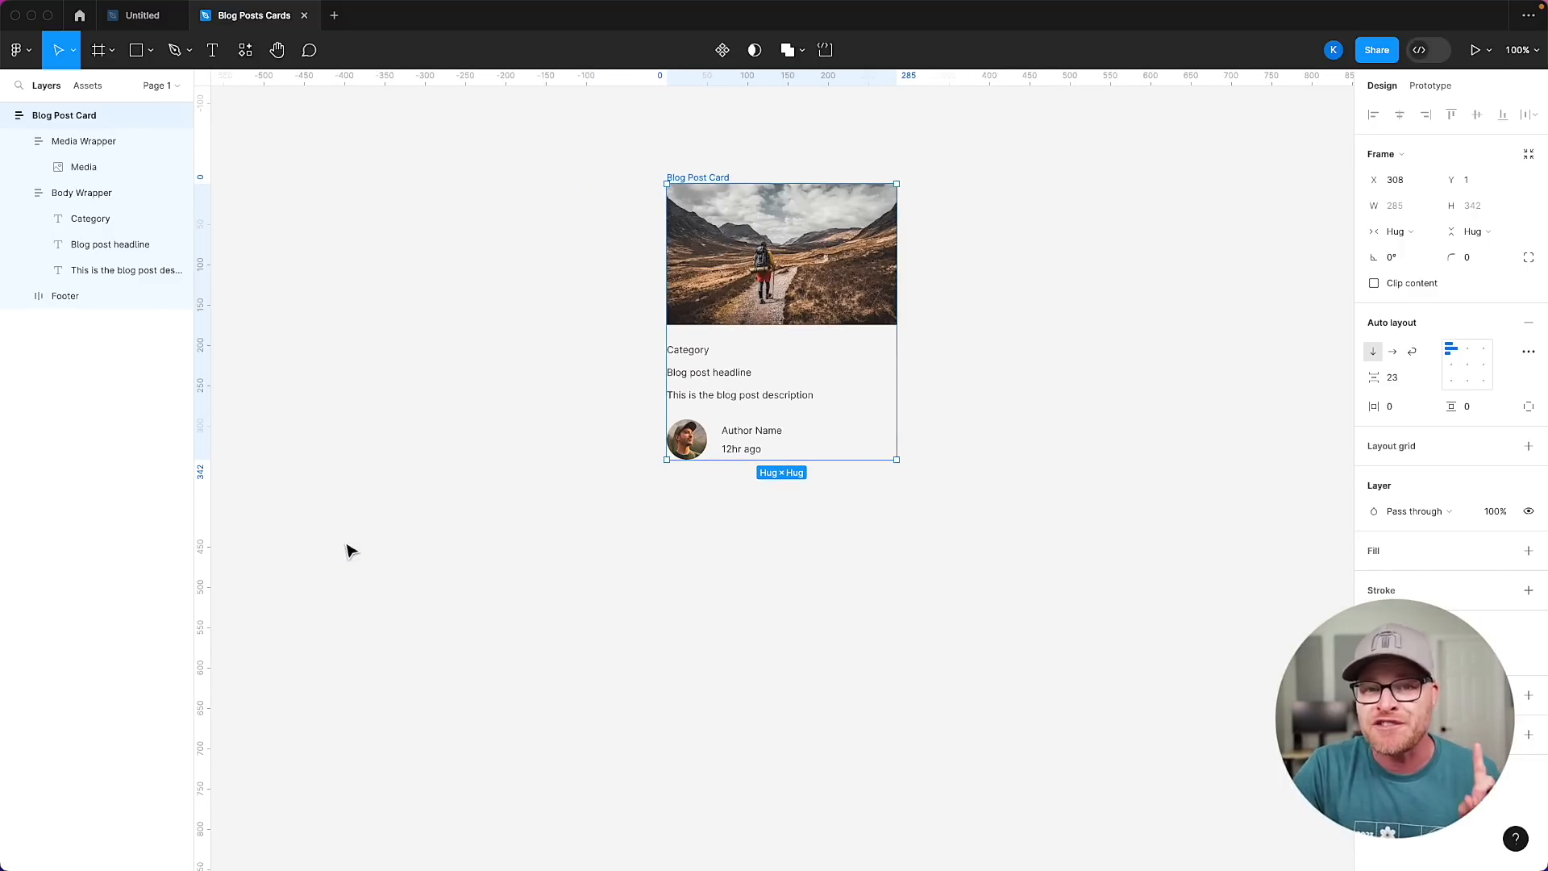
pyautogui.hscroll(1, 350, 551)
pyautogui.scroll(-1, 349, 550)
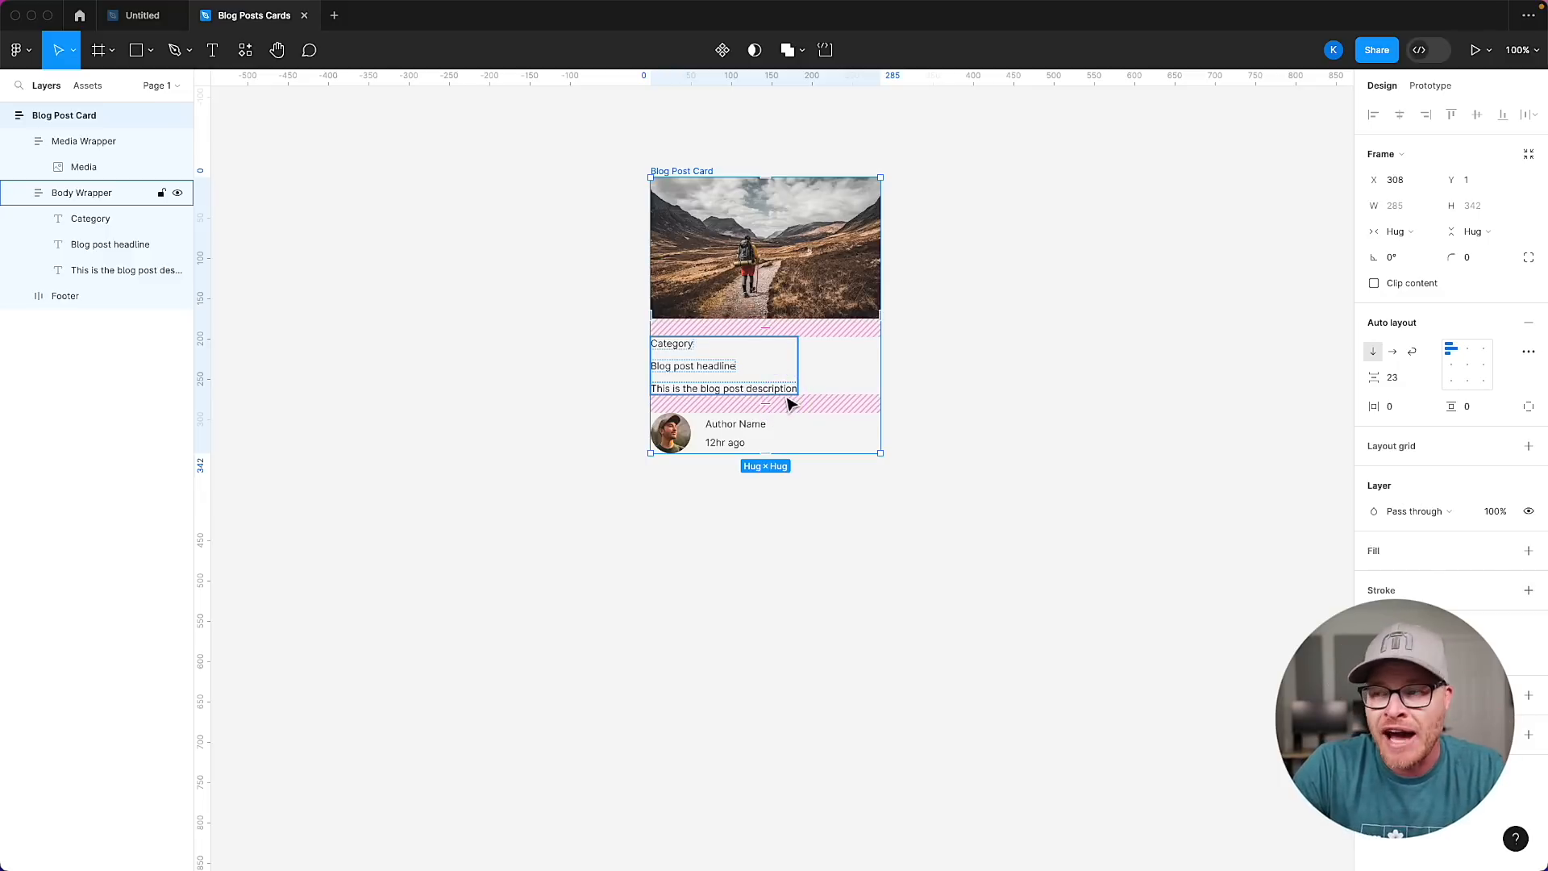
pyautogui.click(778, 369)
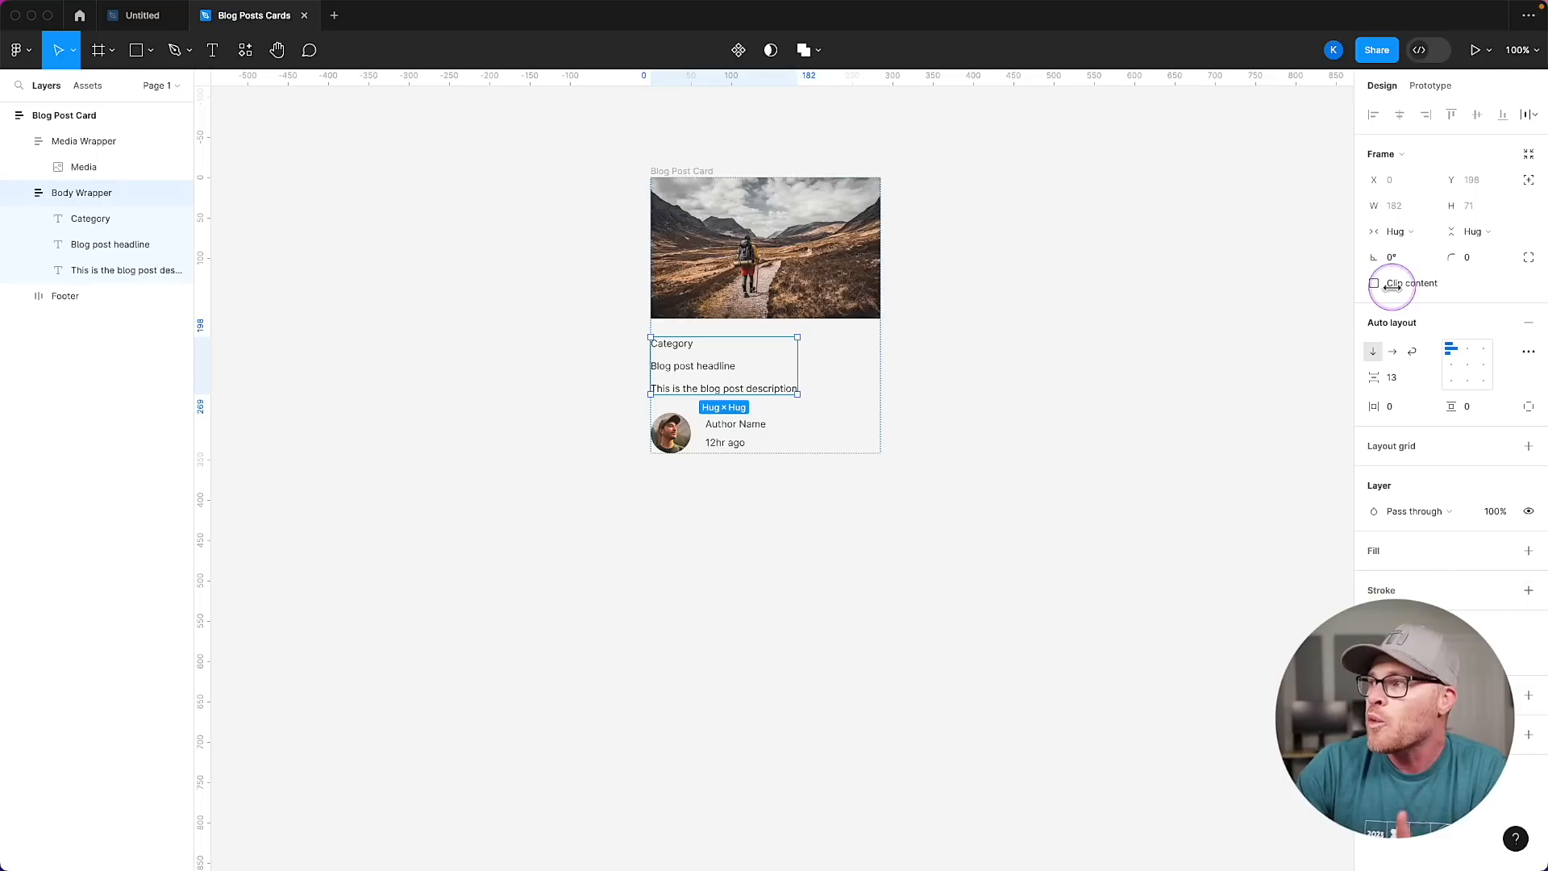
pyautogui.click(1397, 232)
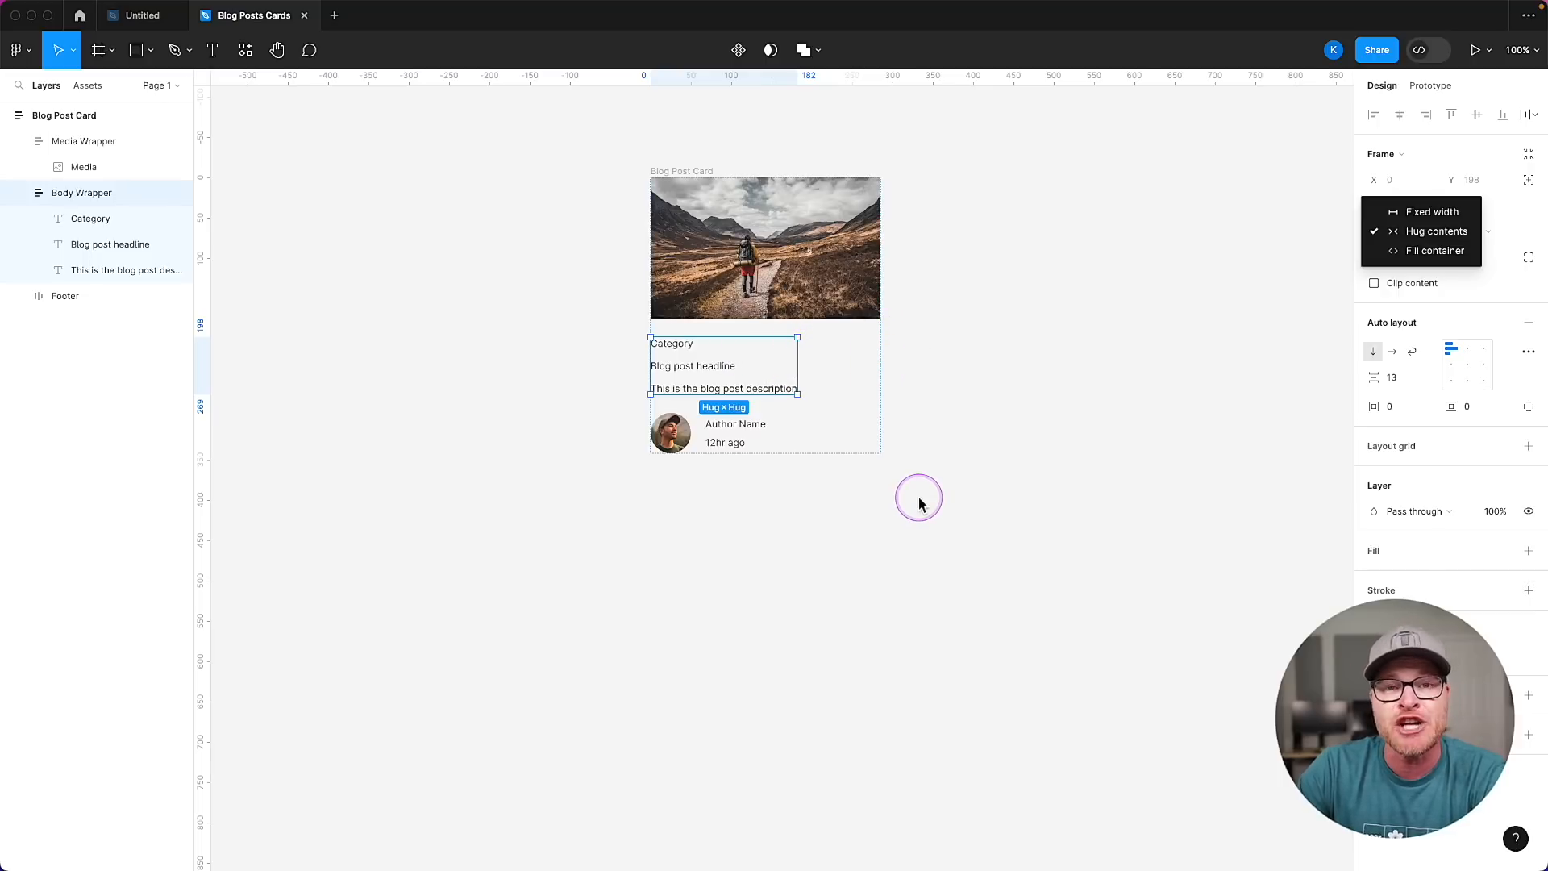
pyautogui.click(1433, 251)
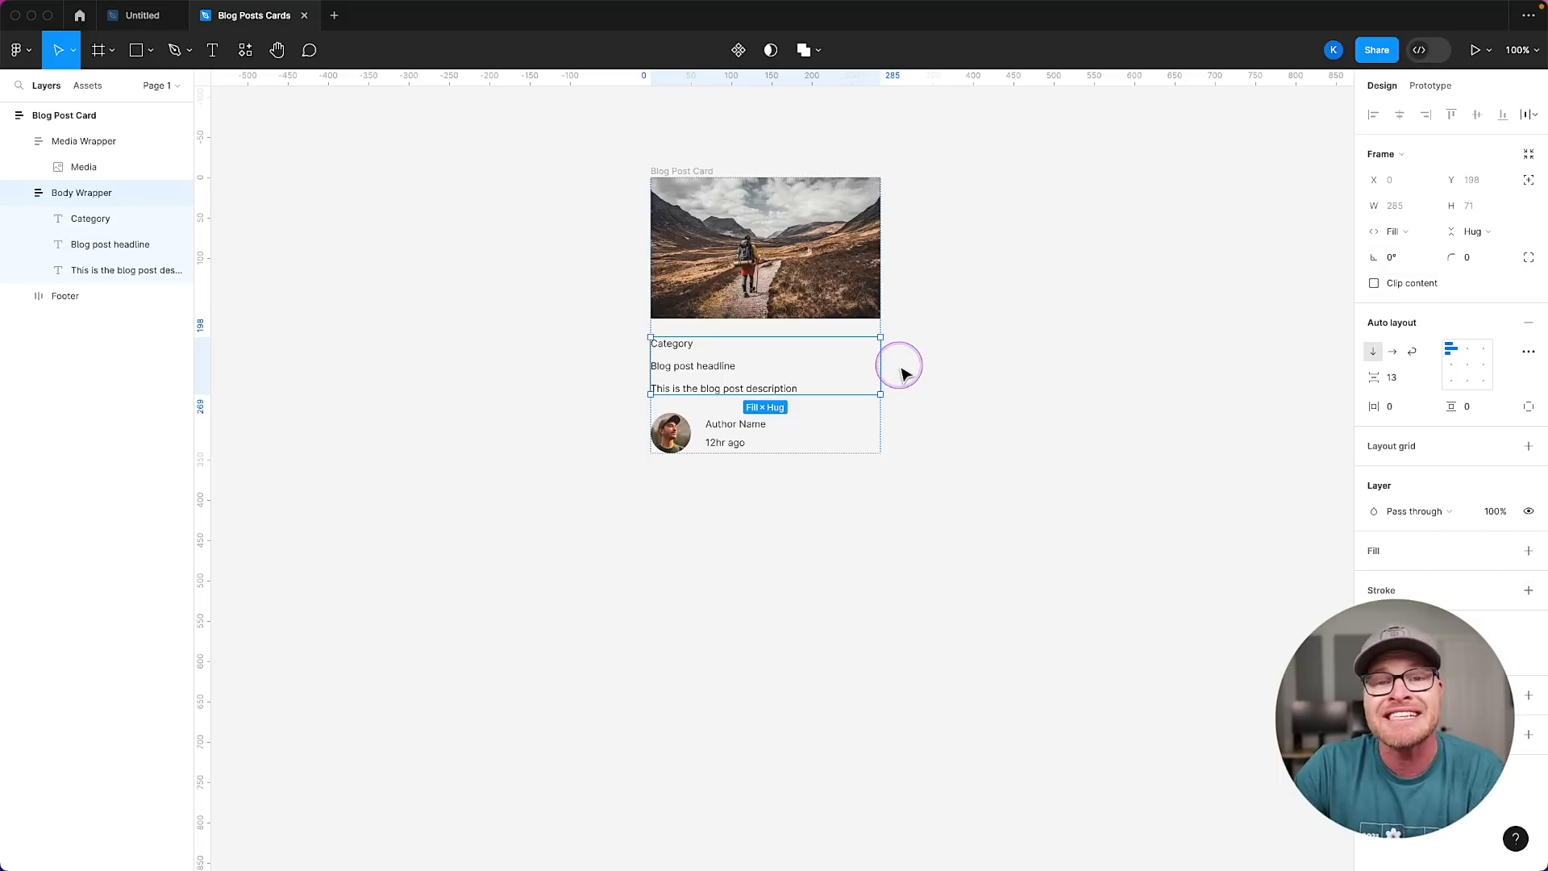
# Inspect the horizontal resizing settings of the description, headline and Category text layers in Body Wrapper.
pyautogui.click(735, 390)
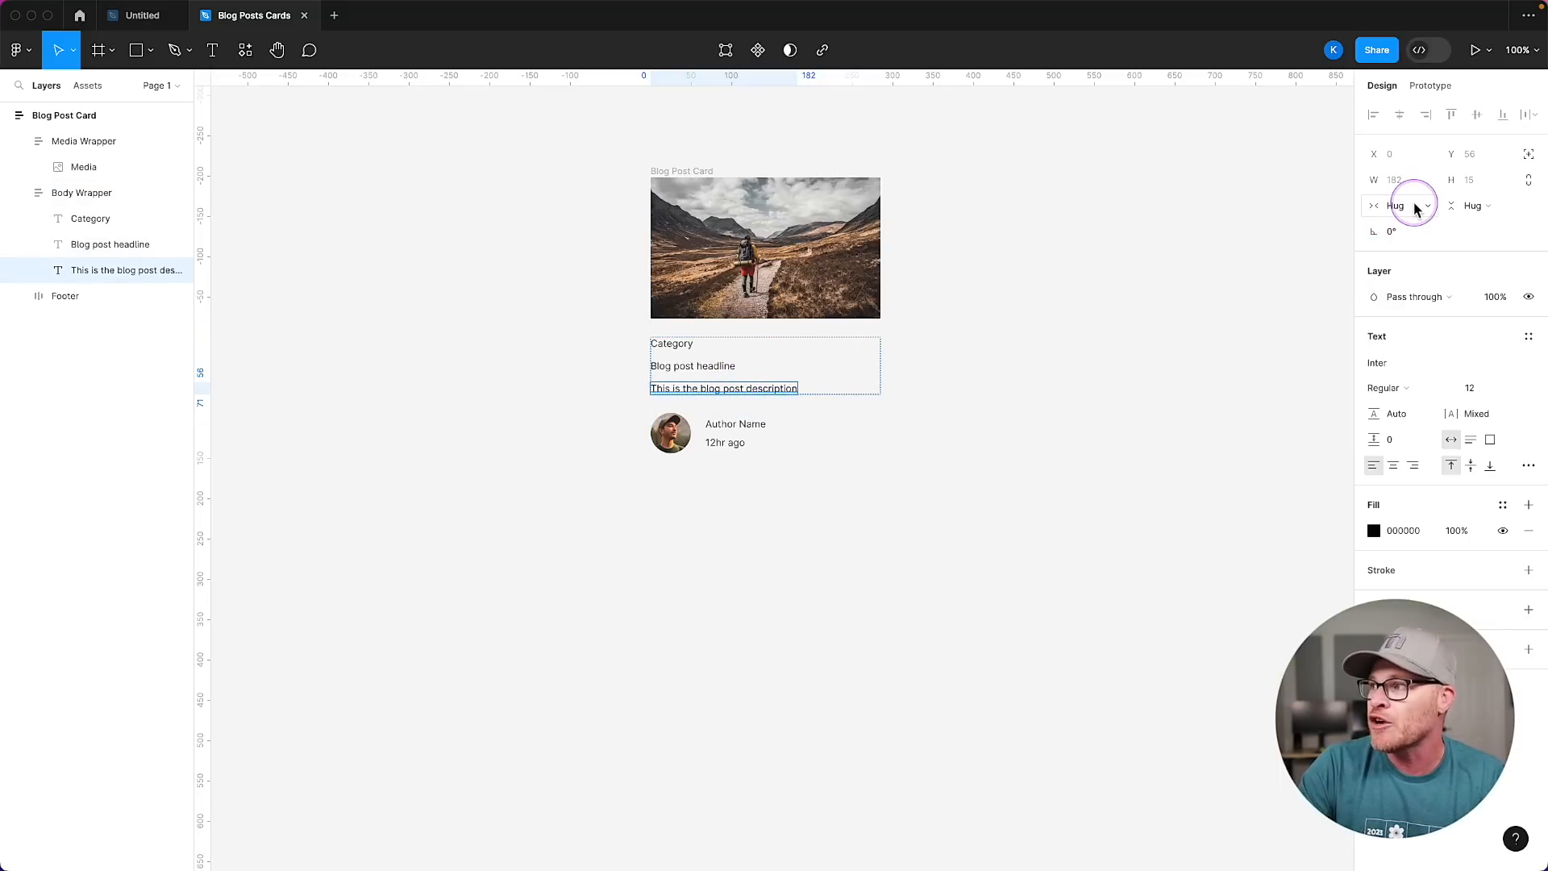
pyautogui.click(703, 366)
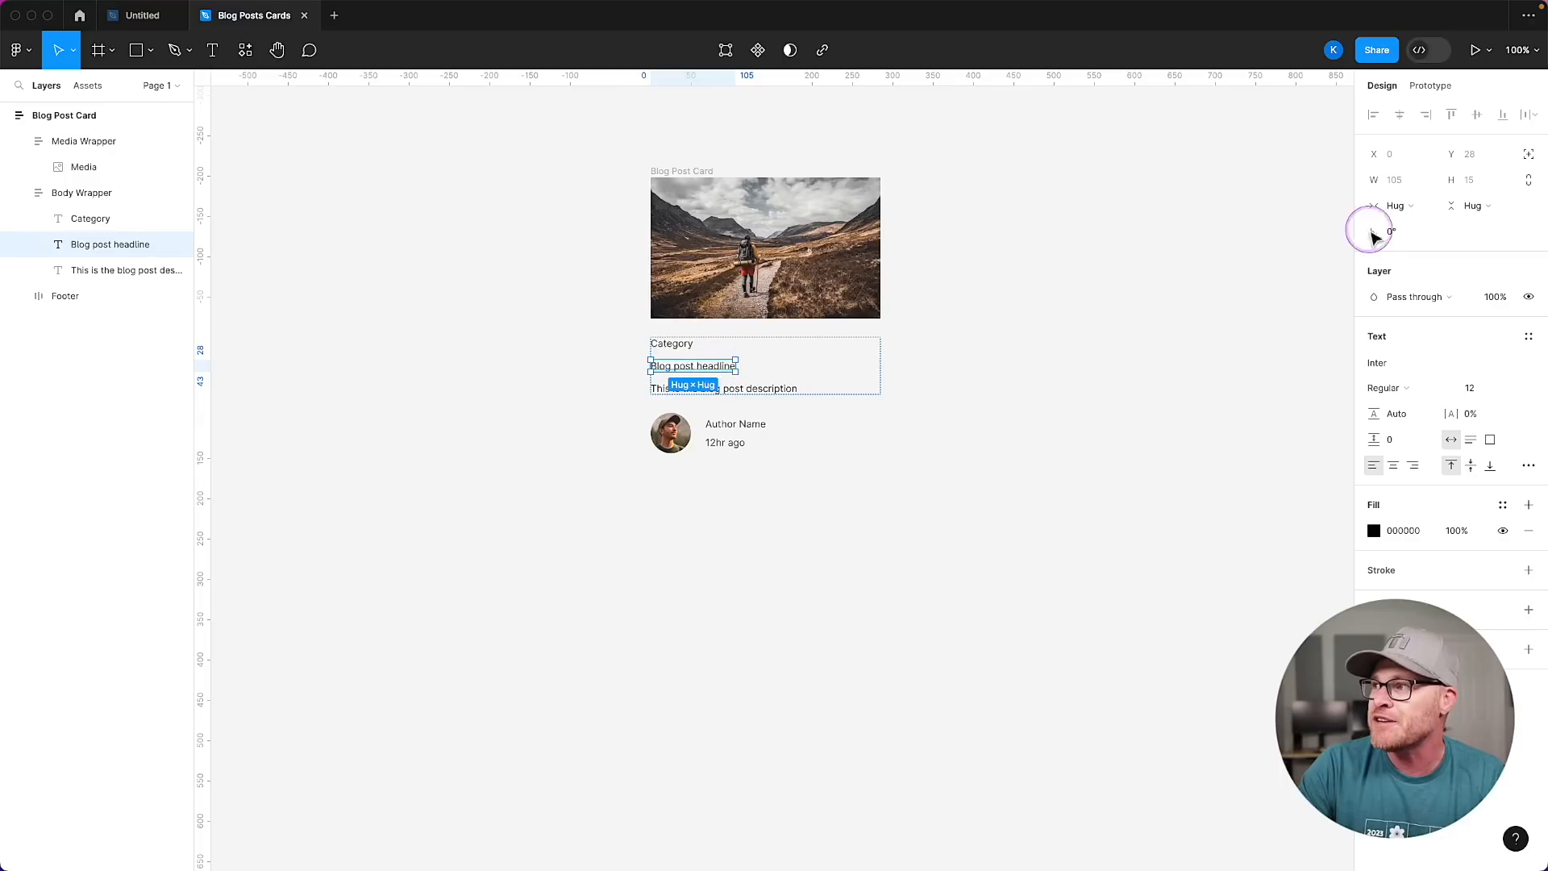
pyautogui.click(669, 345)
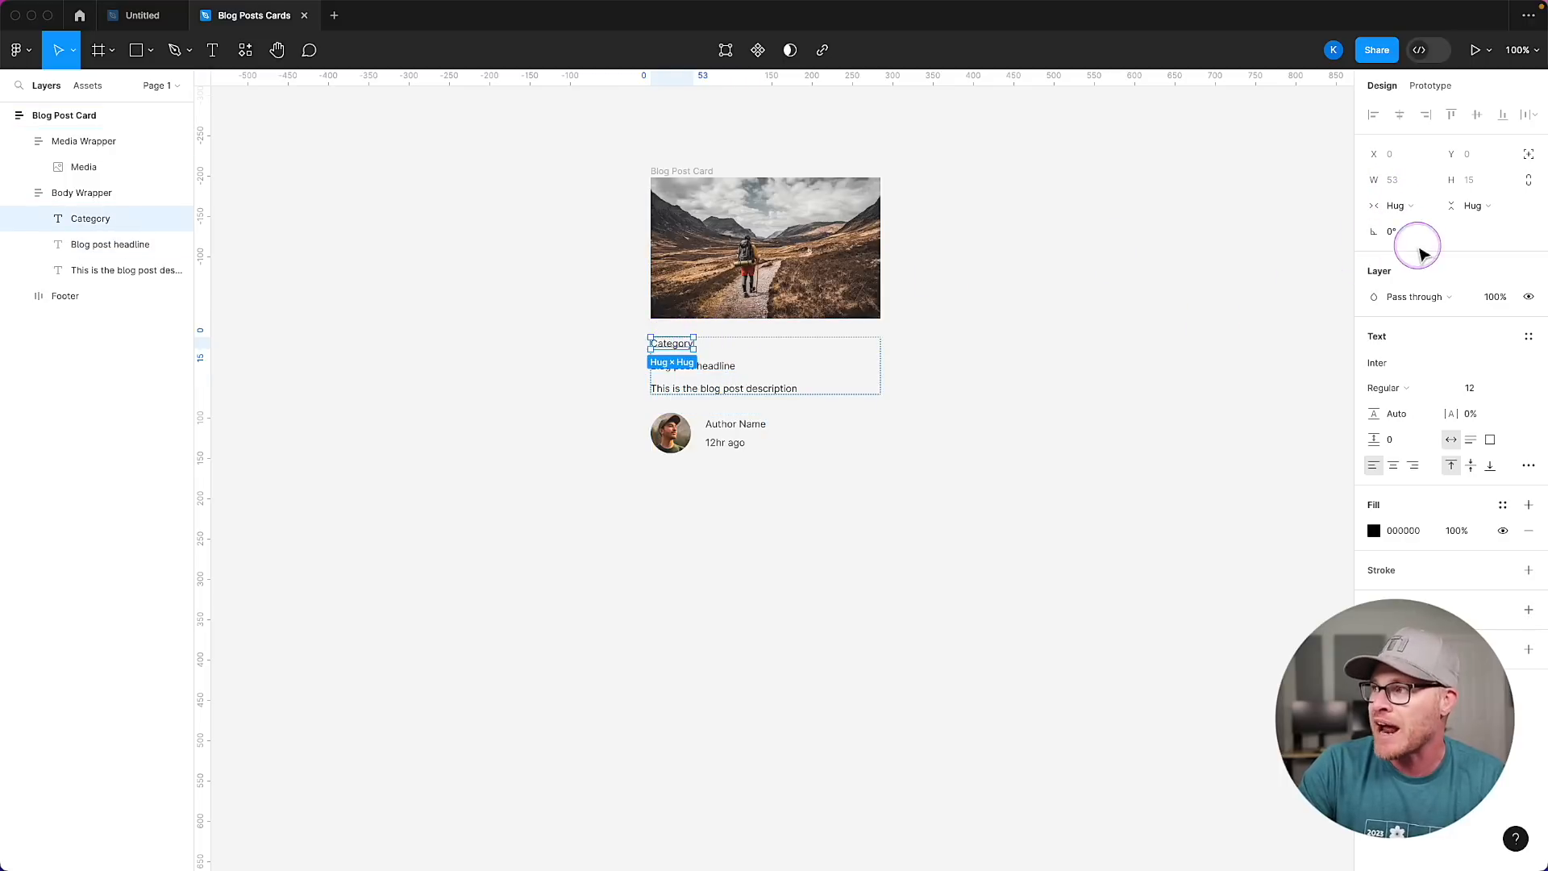
pyautogui.click(1406, 207)
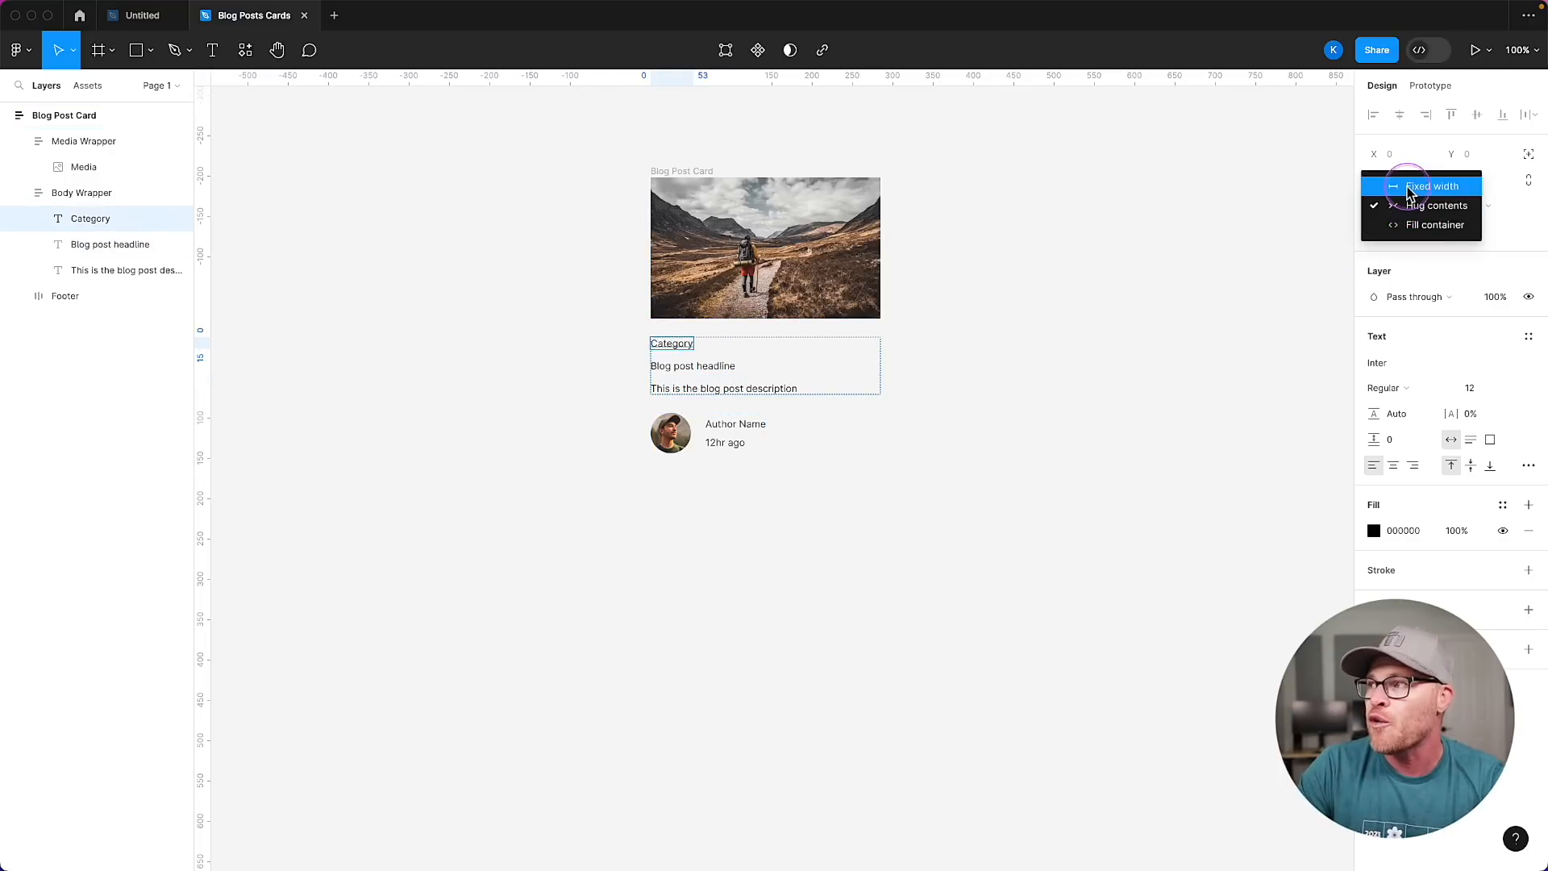
# Set the horizontal resizing of the blog post description text to Fixed width.
pyautogui.click(772, 387)
pyautogui.click(1402, 206)
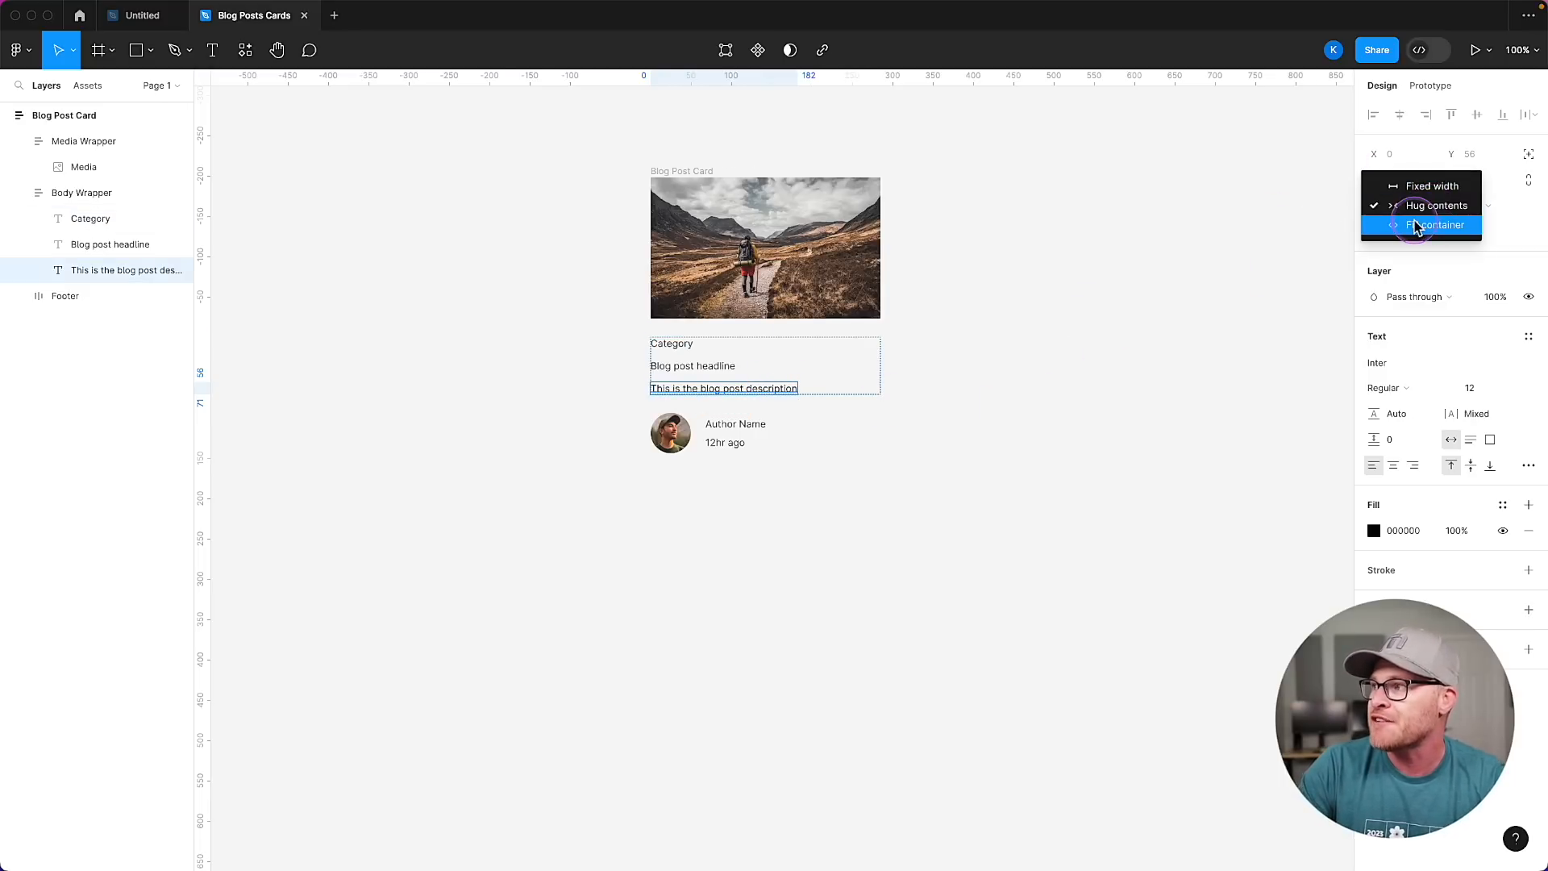
pyautogui.click(1407, 184)
# Append filler text starting with "asdfa" to the blog post description to test how it wraps.
pyautogui.doubleClick(794, 390)
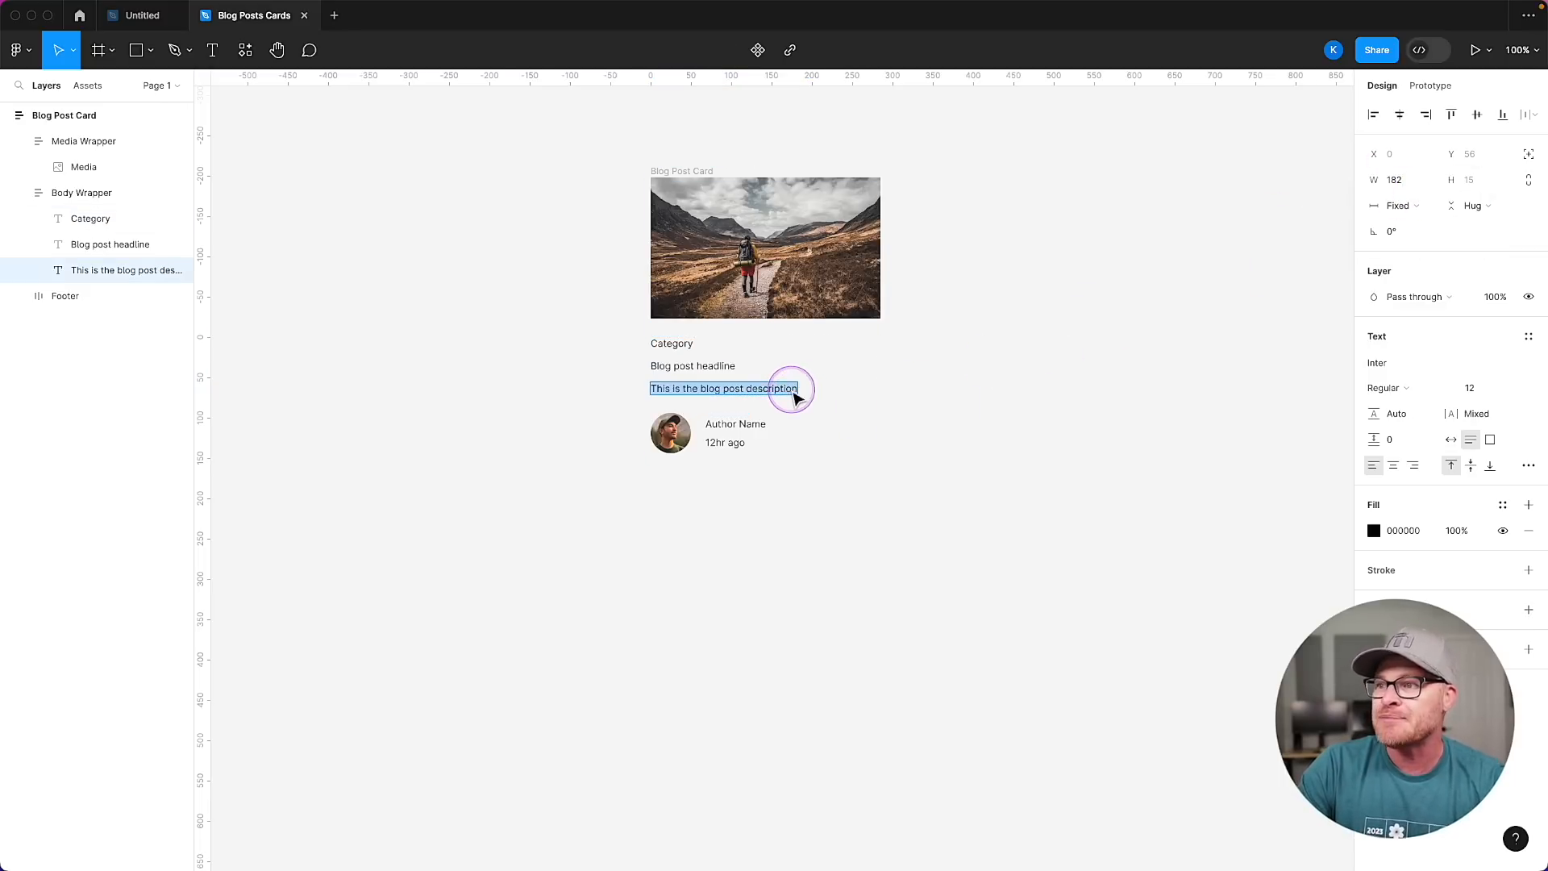
pyautogui.click(809, 391)
pyautogui.write('asdfa sdfasdfasdfasd')
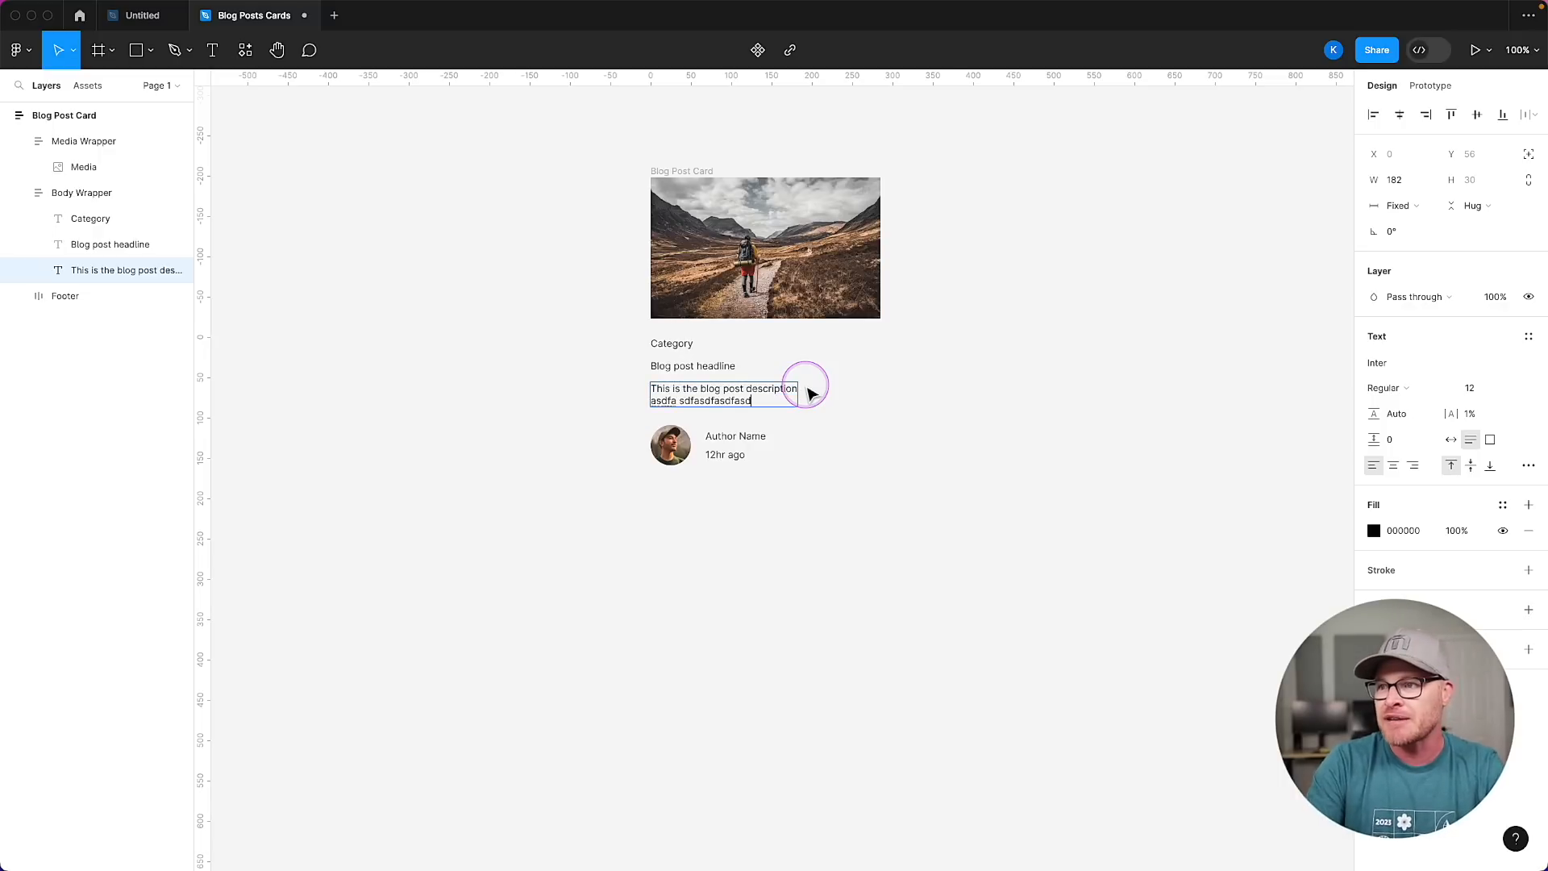
pyautogui.write('fasdfasdfasdfafa')
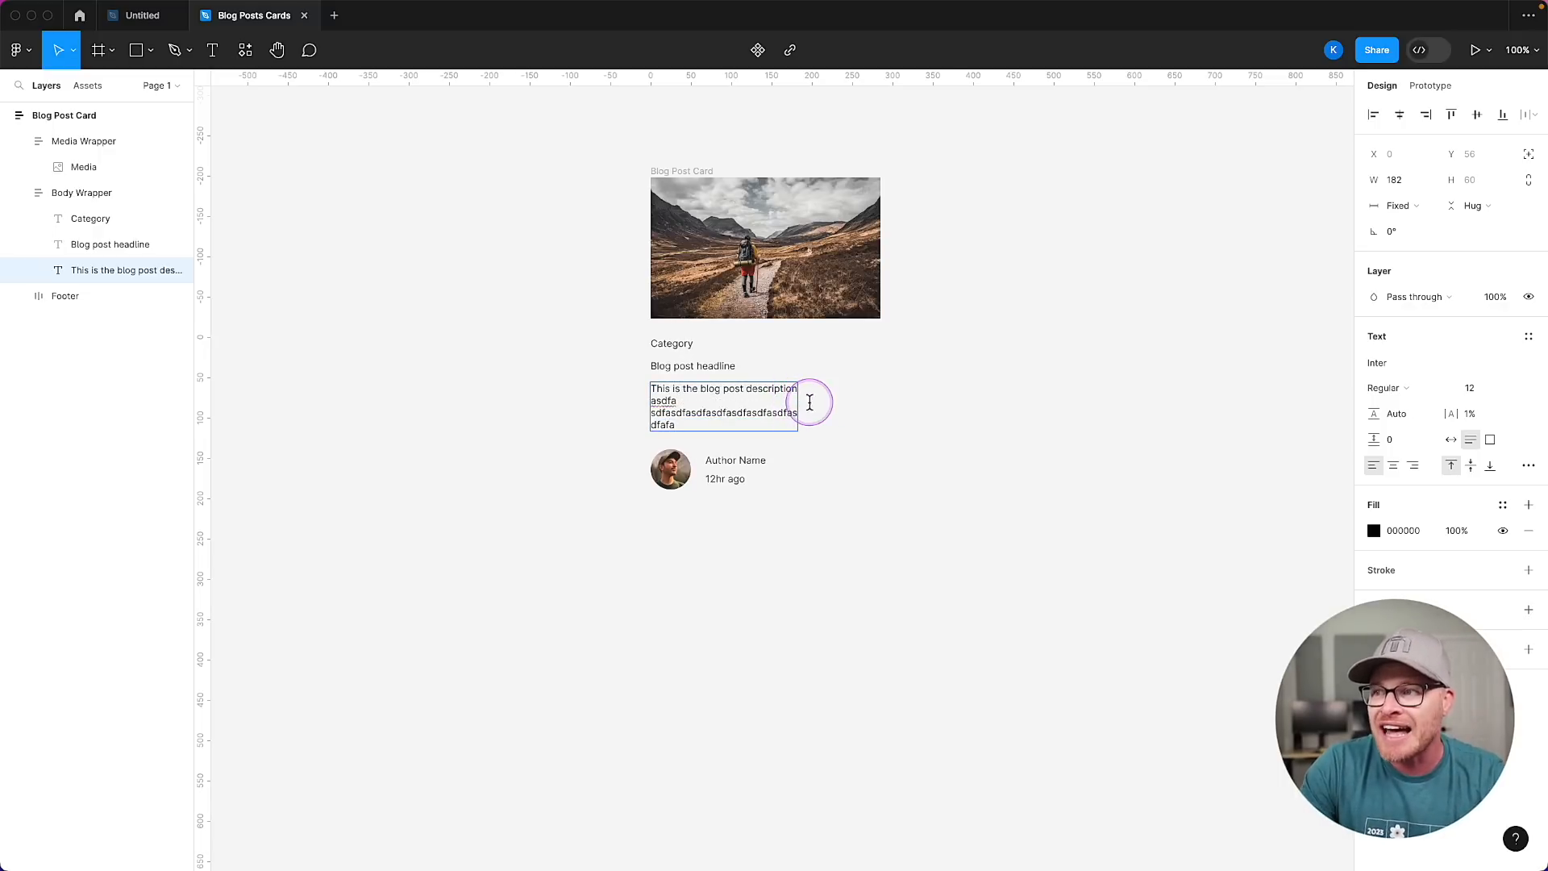
pyautogui.press('Escape')
# Widen the description text box to about 403, and undo both the widening and the added filler text.
pyautogui.moveTo(797, 406); pyautogui.dragTo(975, 401)
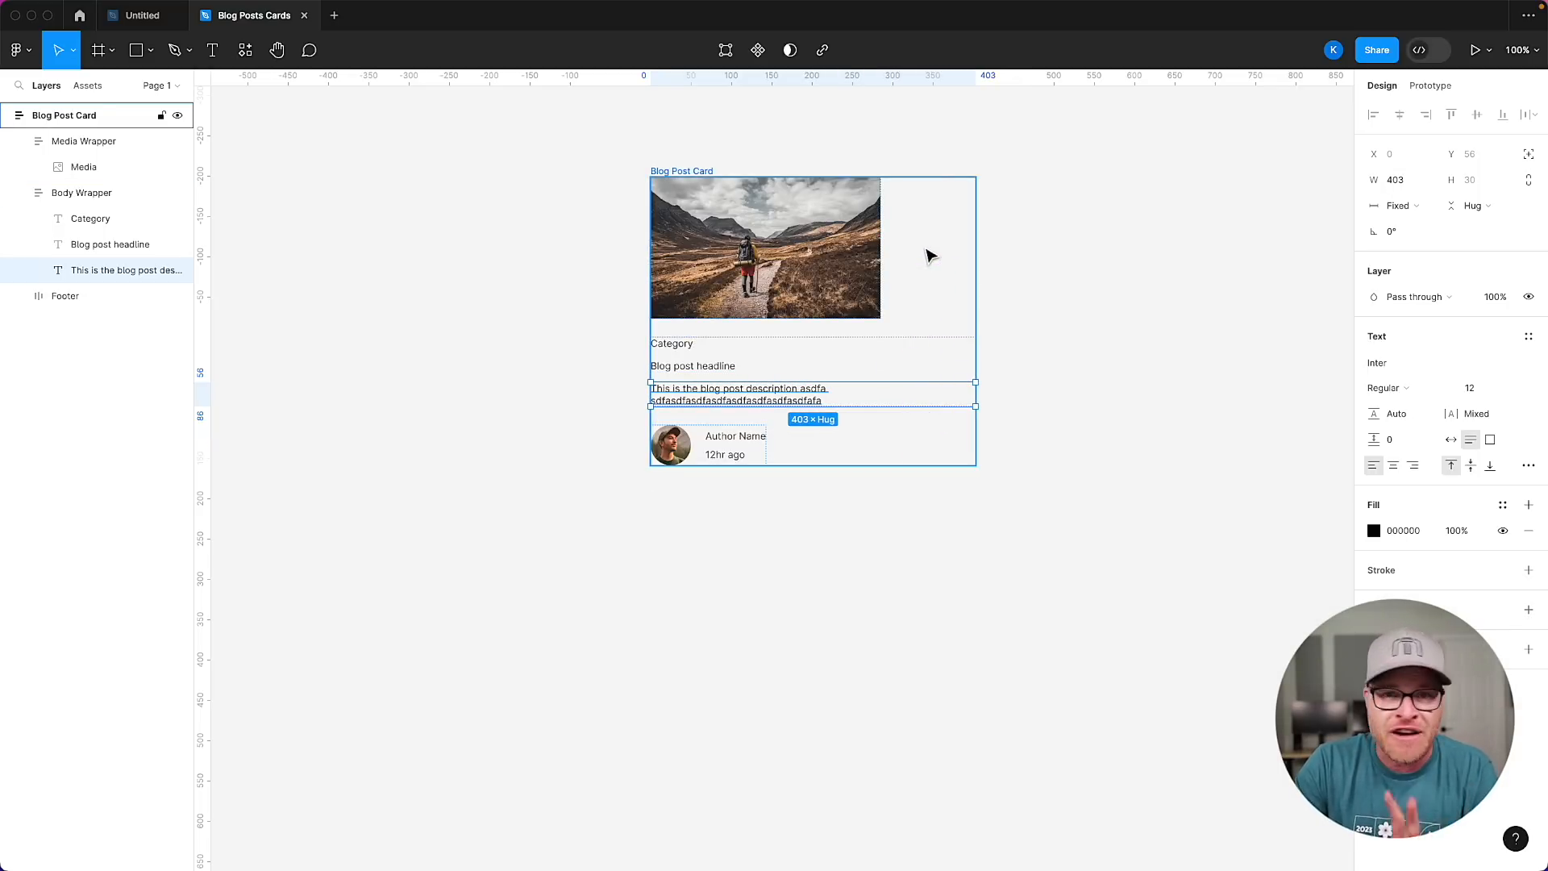
pyautogui.press('super+z')
pyautogui.press('super+z')
pyautogui.press('super+z')
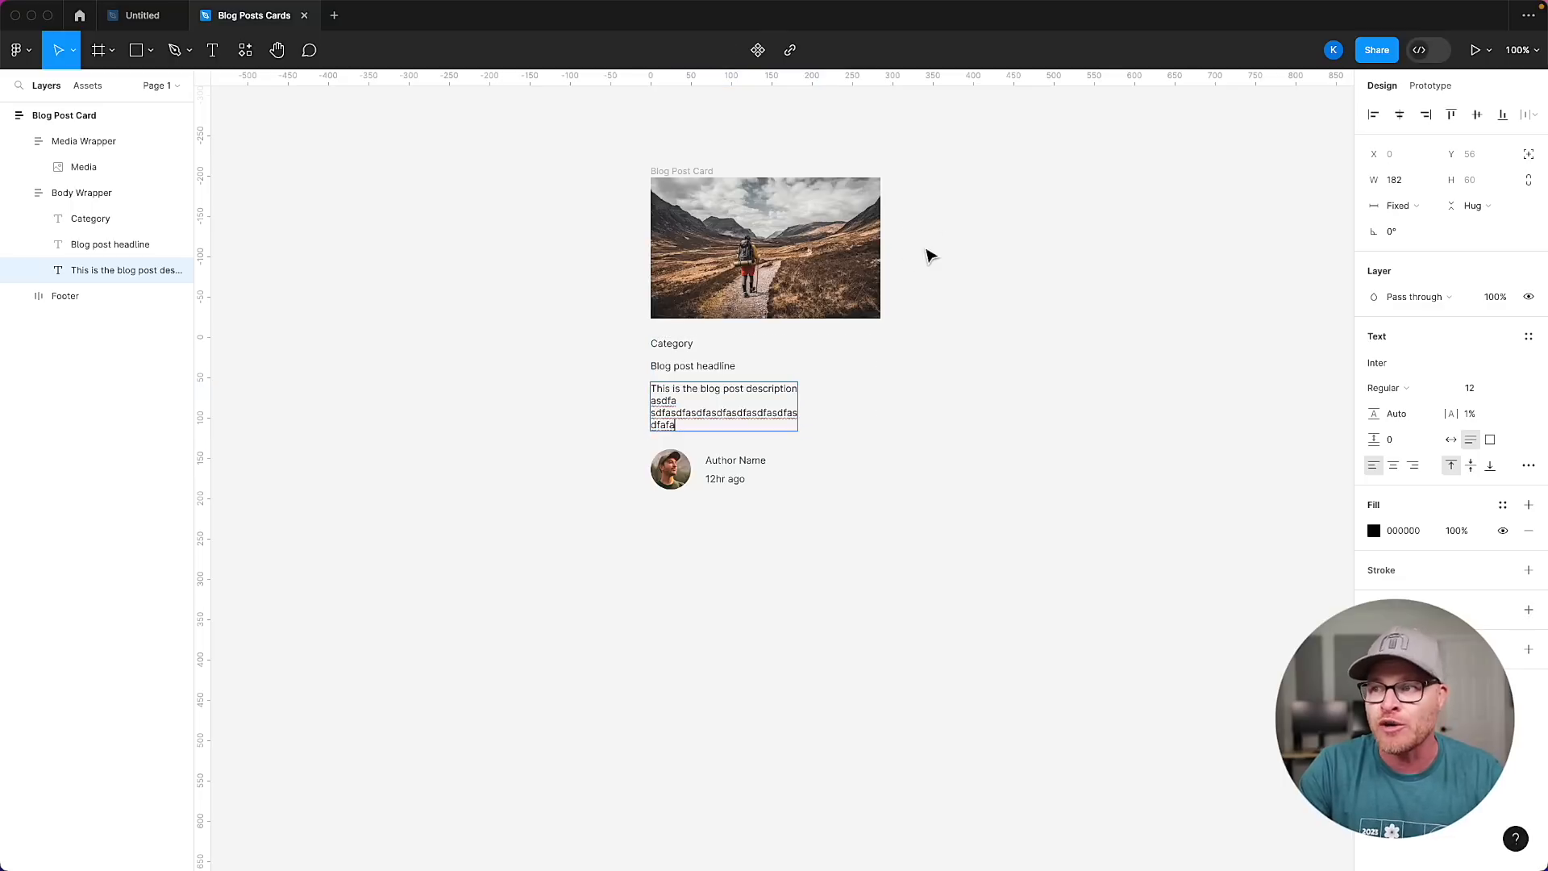
# Set the horizontal resizing of the blog post description text back to Hug contents.
pyautogui.click(1398, 205)
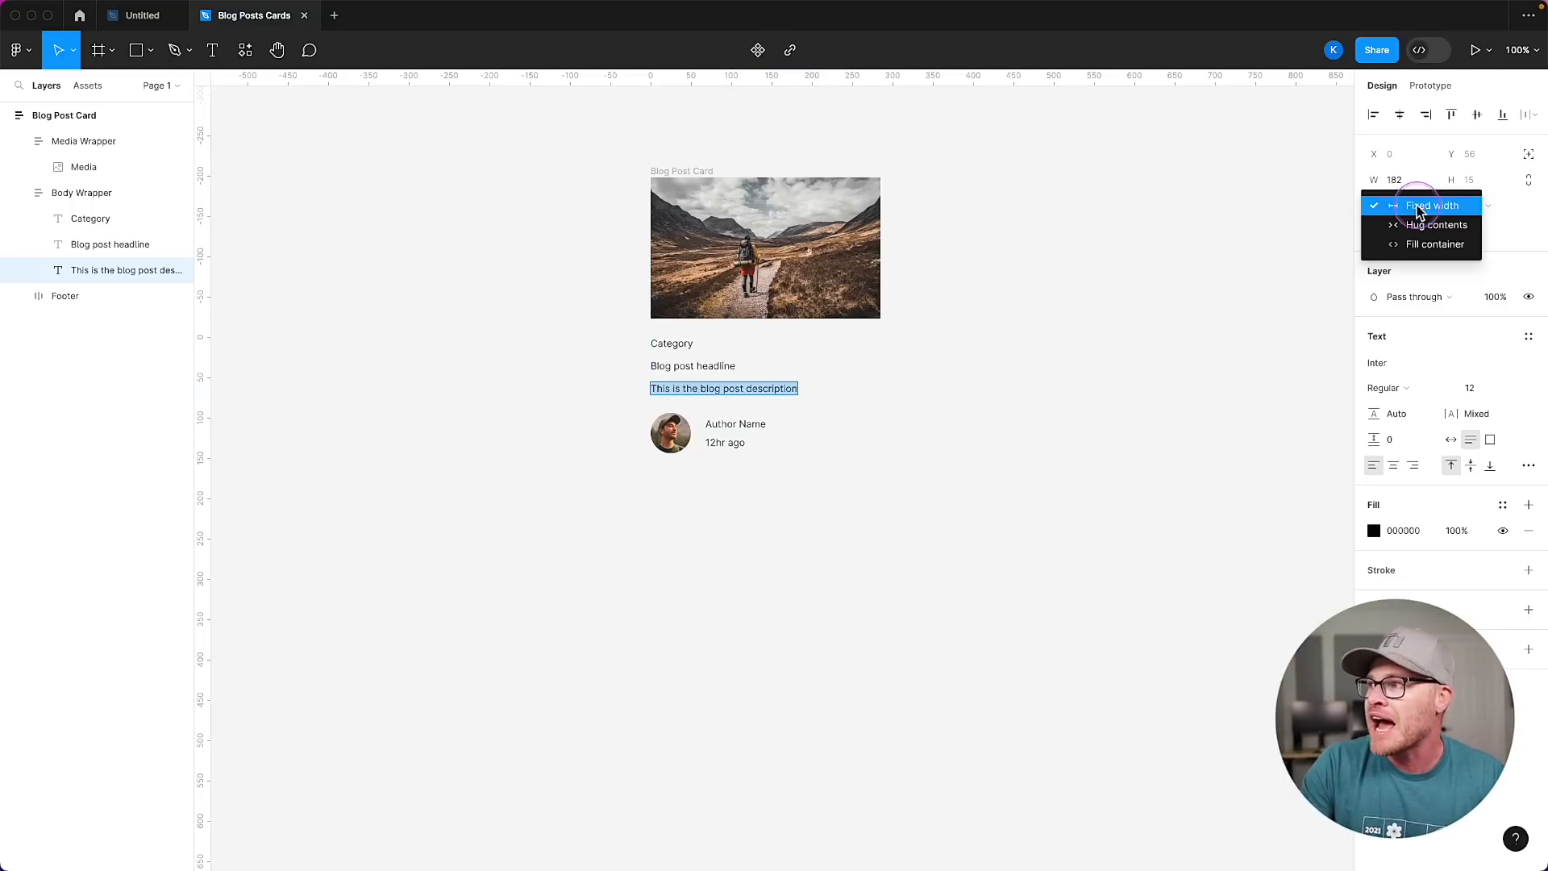
pyautogui.click(1415, 223)
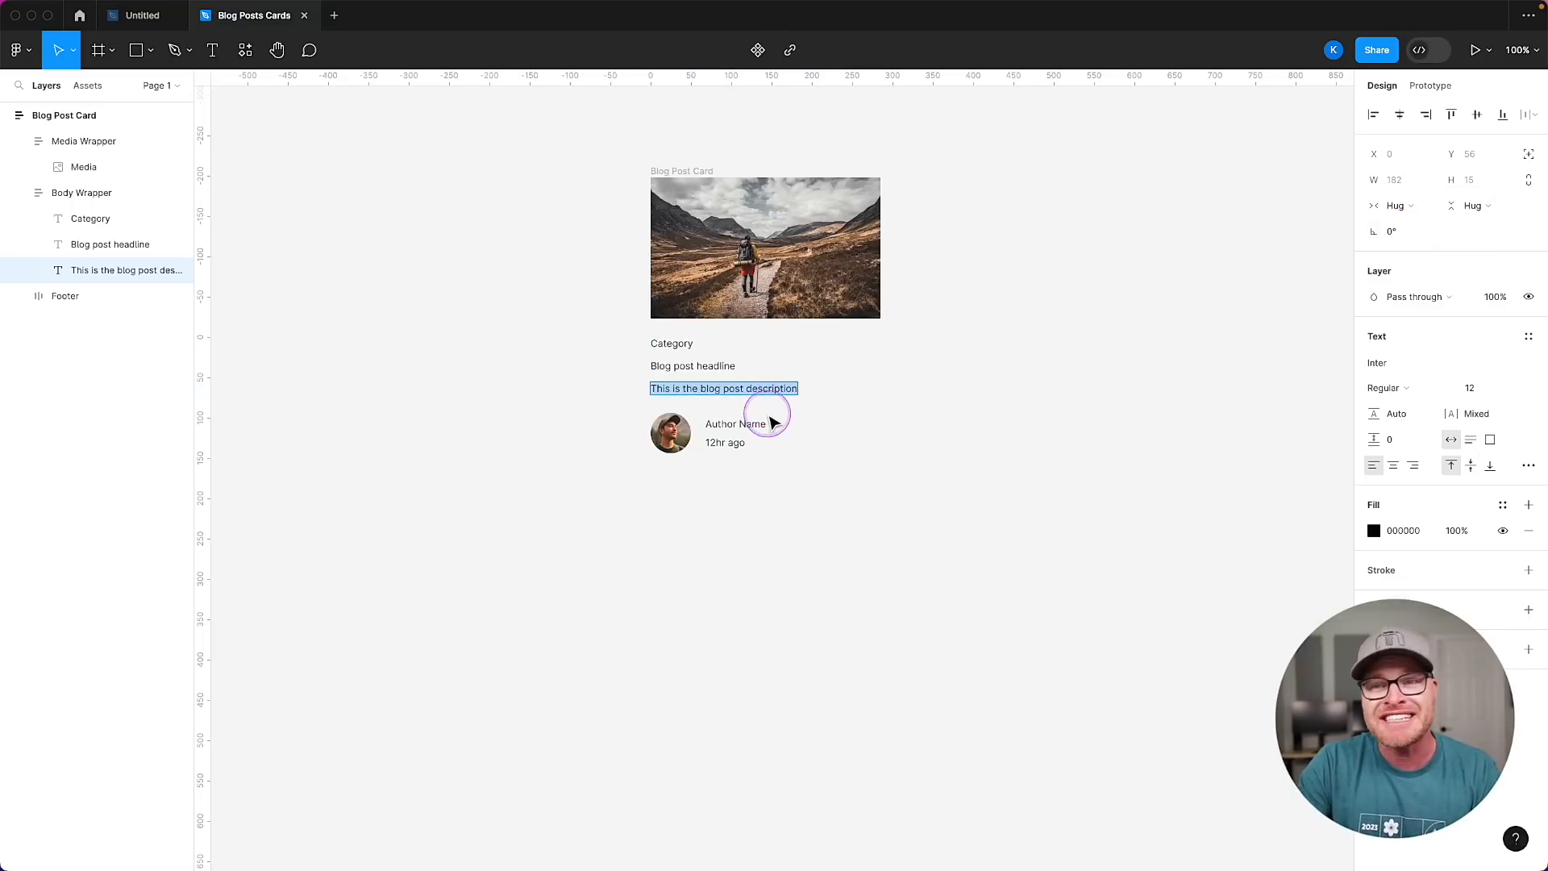
pyautogui.press('Escape')
# Set the horizontal resizing of the Footer frame to Fill container.
pyautogui.click(62, 297)
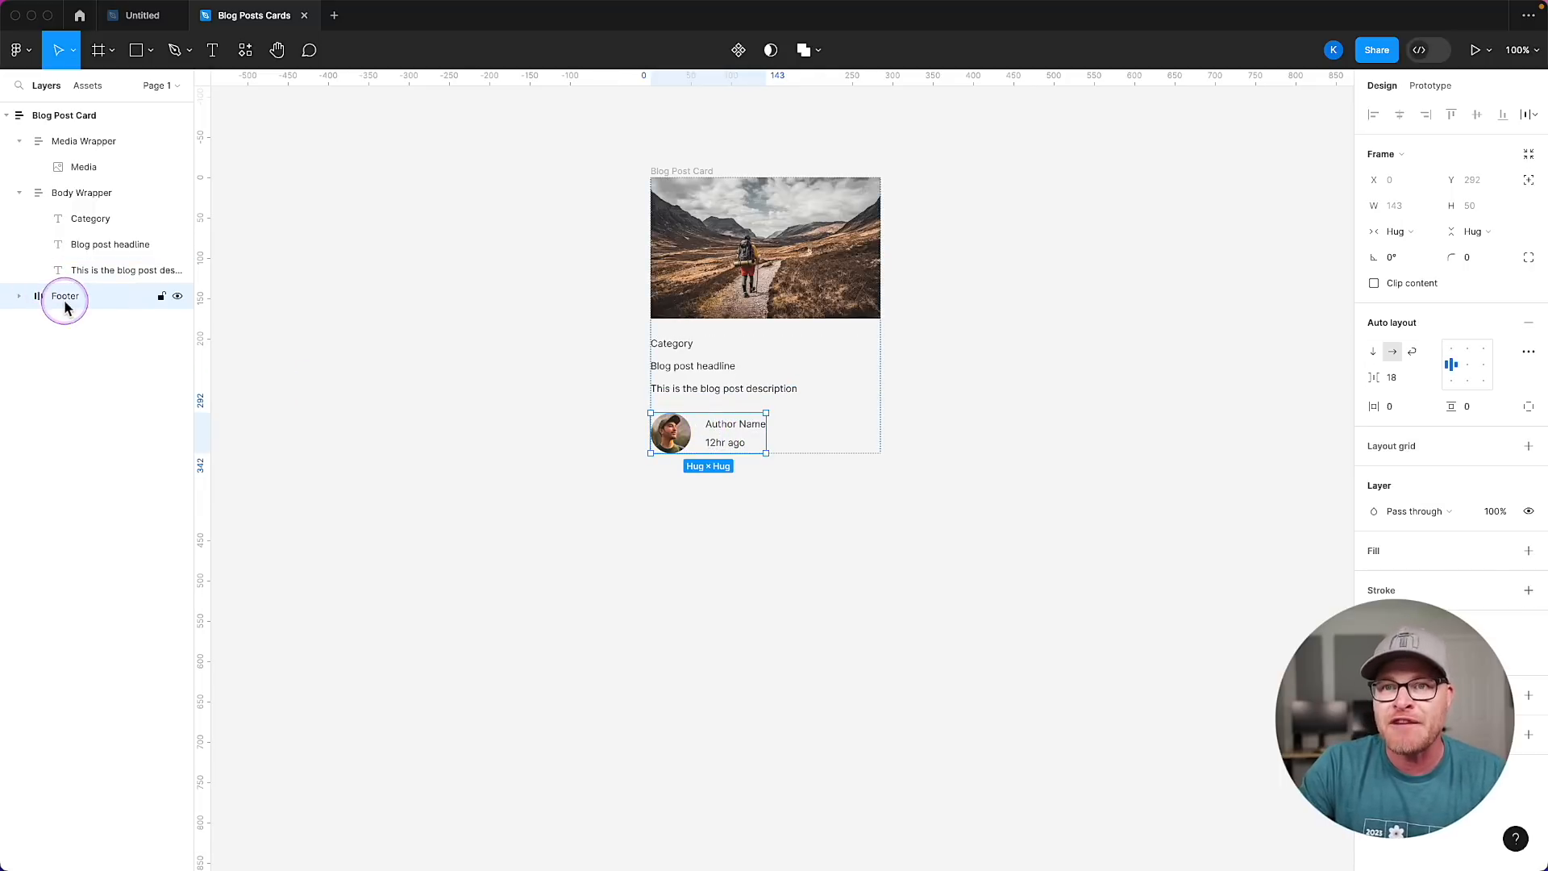
pyautogui.click(1414, 239)
pyautogui.click(1414, 252)
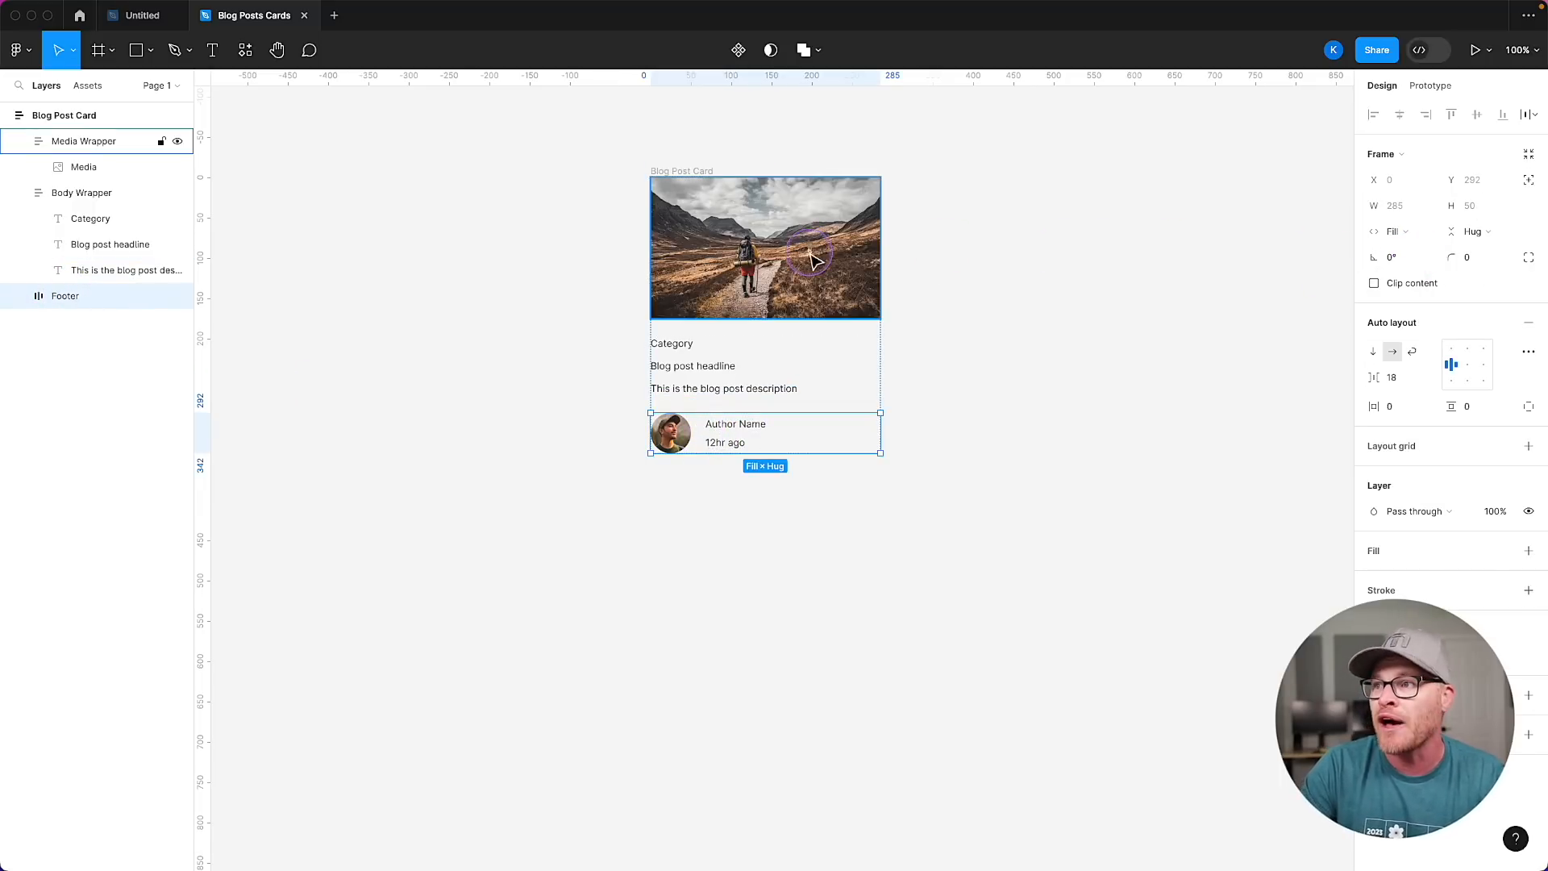
# Set the horizontal resizing of the Media Wrapper frame to Fill container.
pyautogui.click(73, 141)
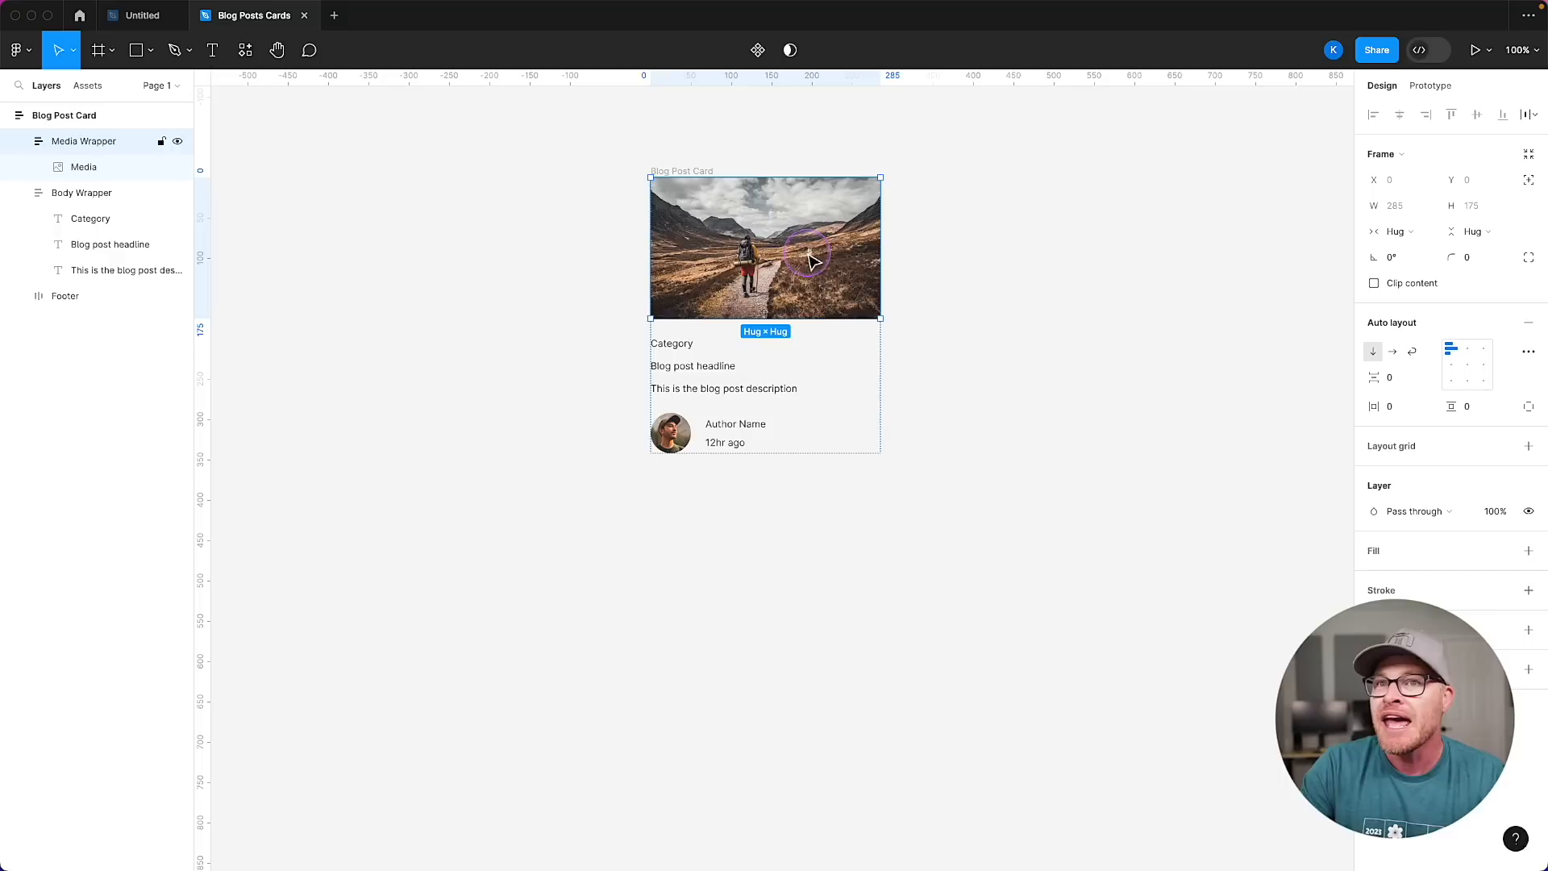
pyautogui.click(1415, 234)
pyautogui.click(1415, 253)
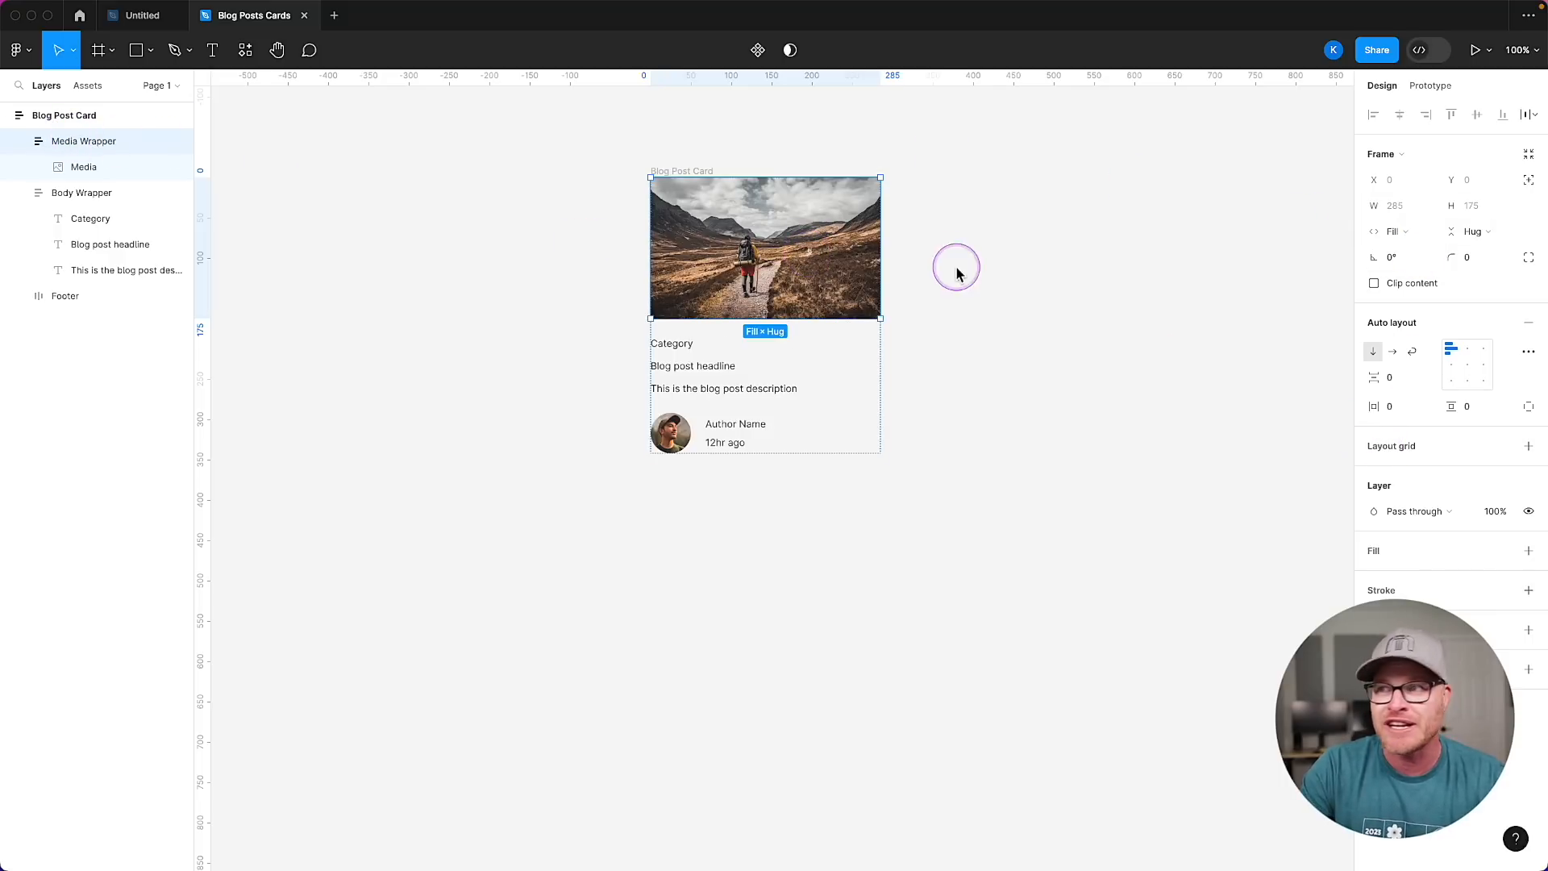
# Set the horizontal resizing of the Media image inside the Media Wrapper to Fill container.
pyautogui.click(65, 165)
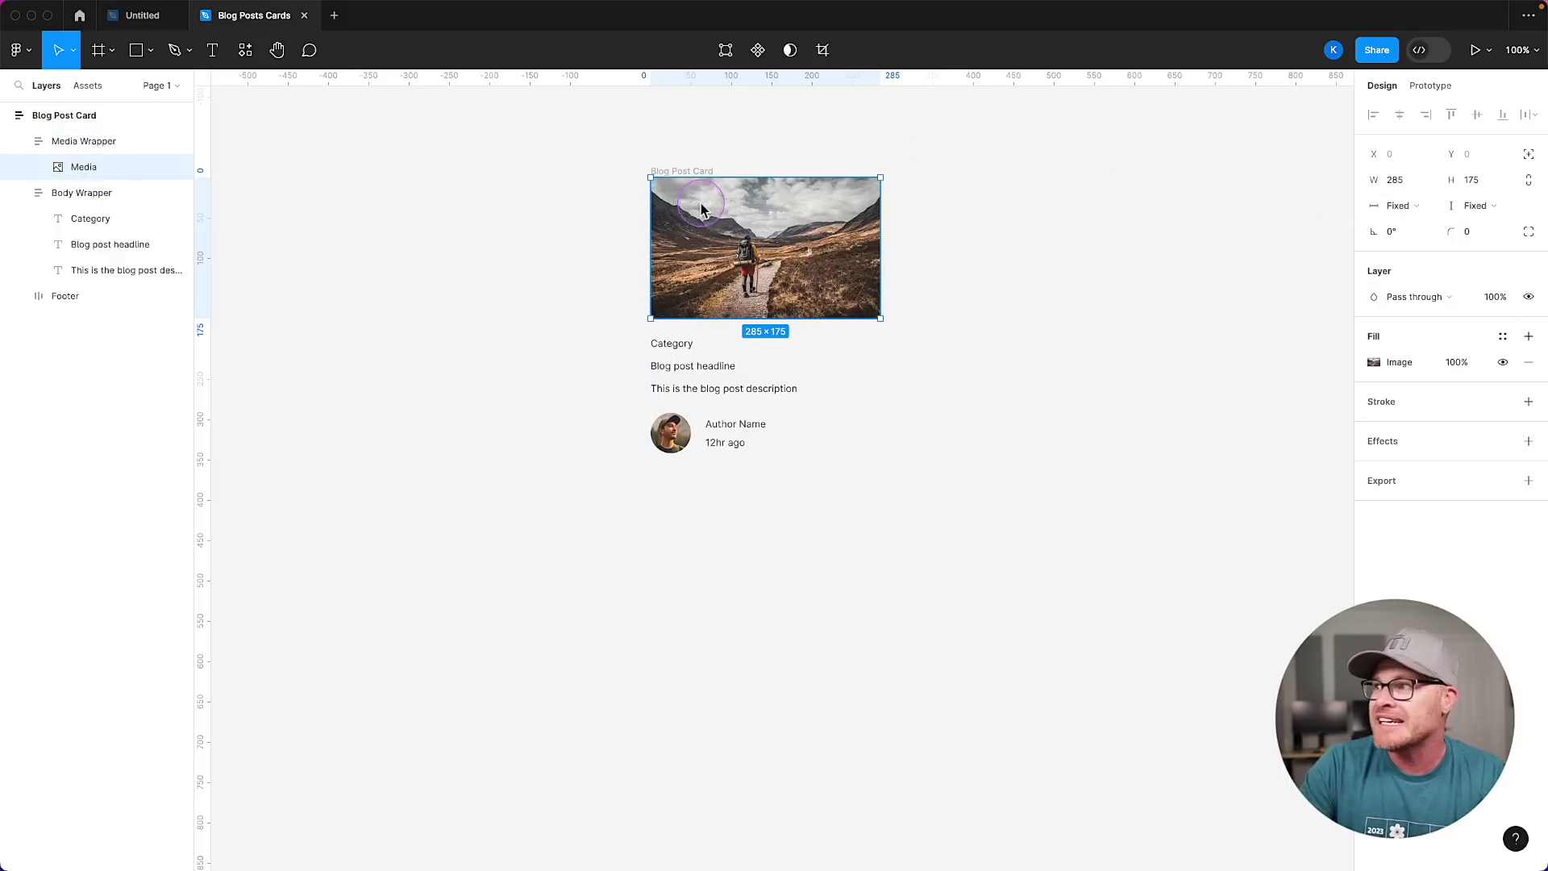
pyautogui.click(1403, 206)
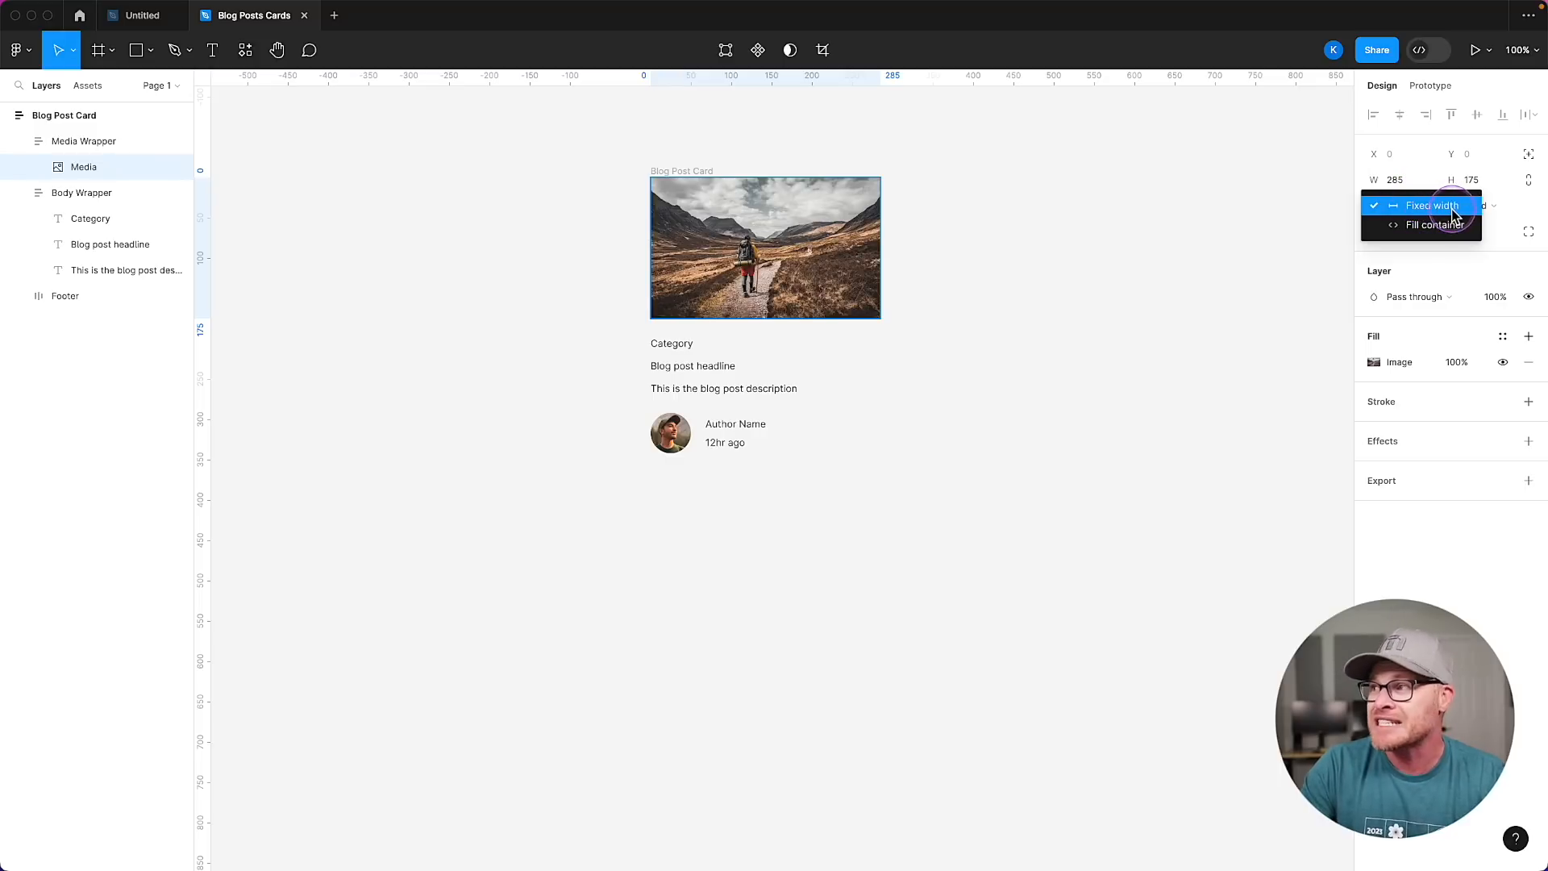
pyautogui.click(1439, 225)
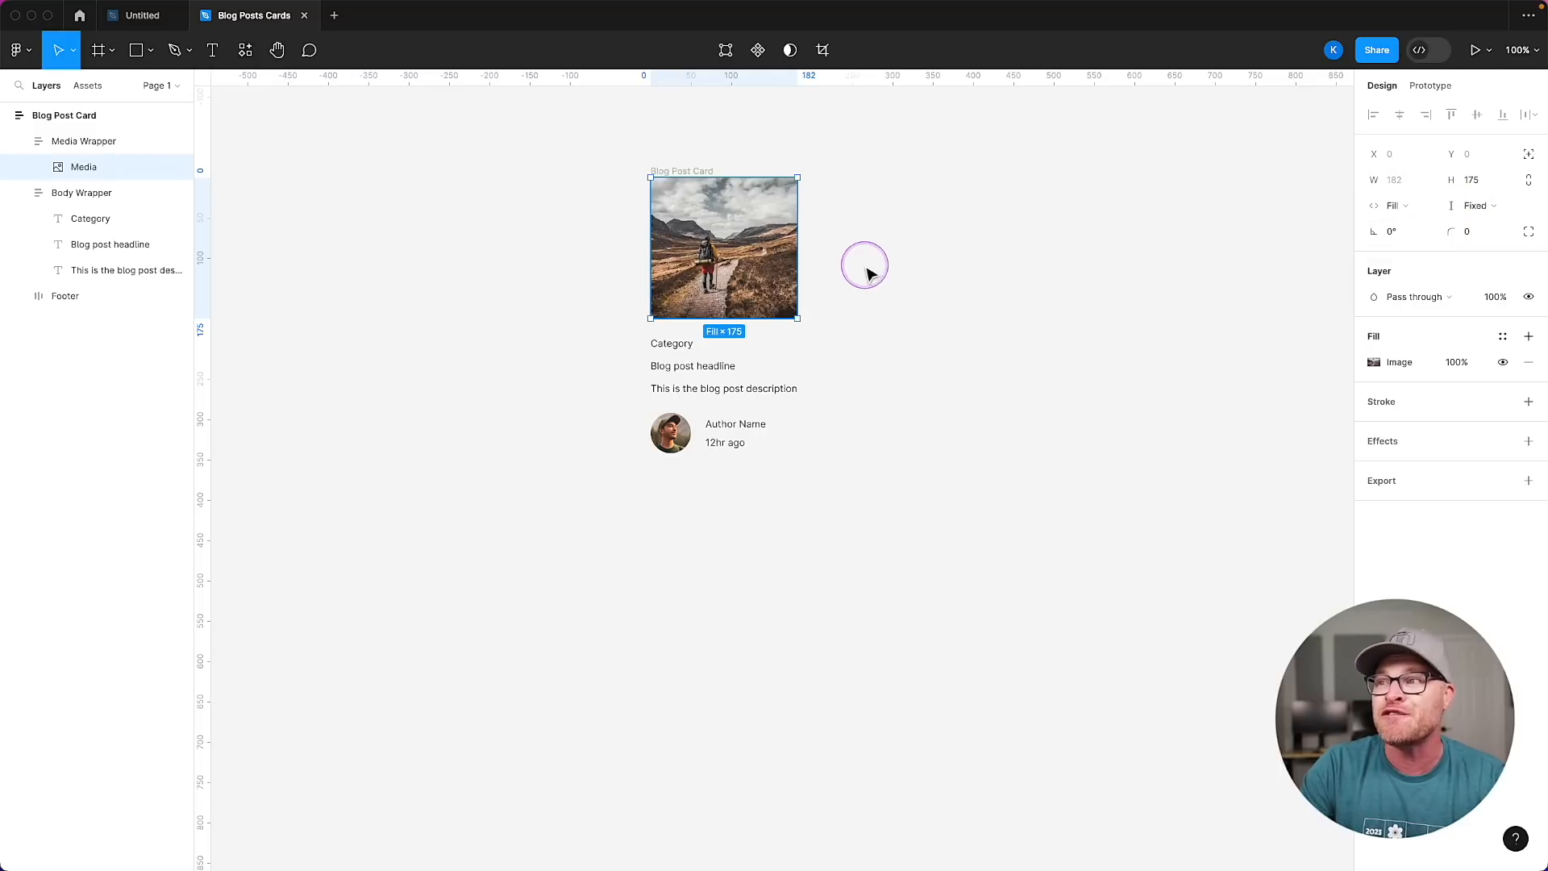
pyautogui.click(843, 257)
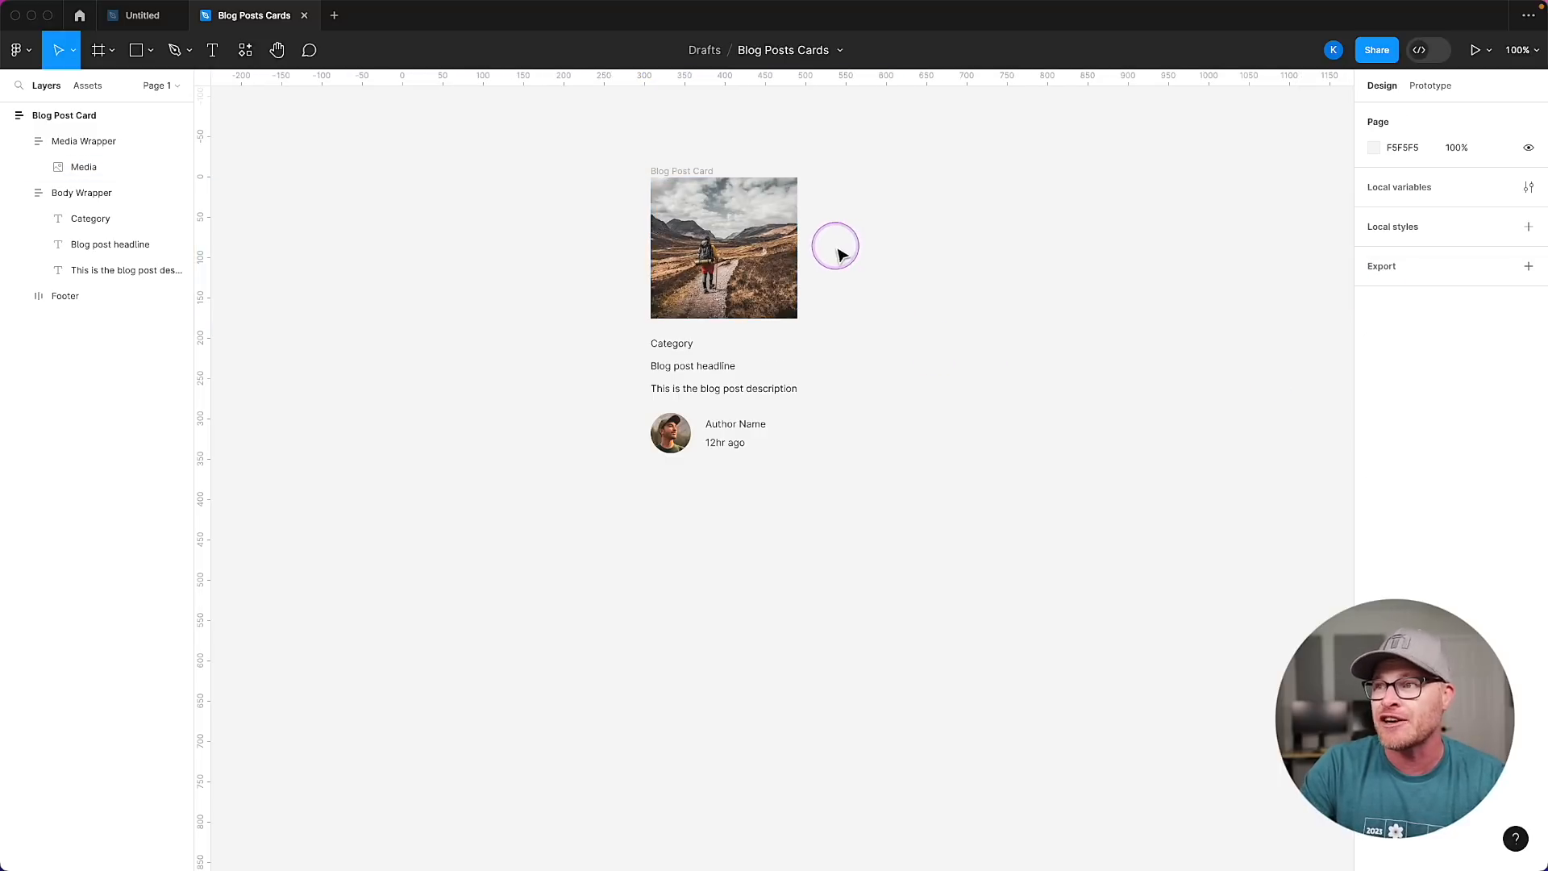
# Set the Blog Post Card's horizontal resizing to Fixed width and its width to 450.
pyautogui.click(682, 173)
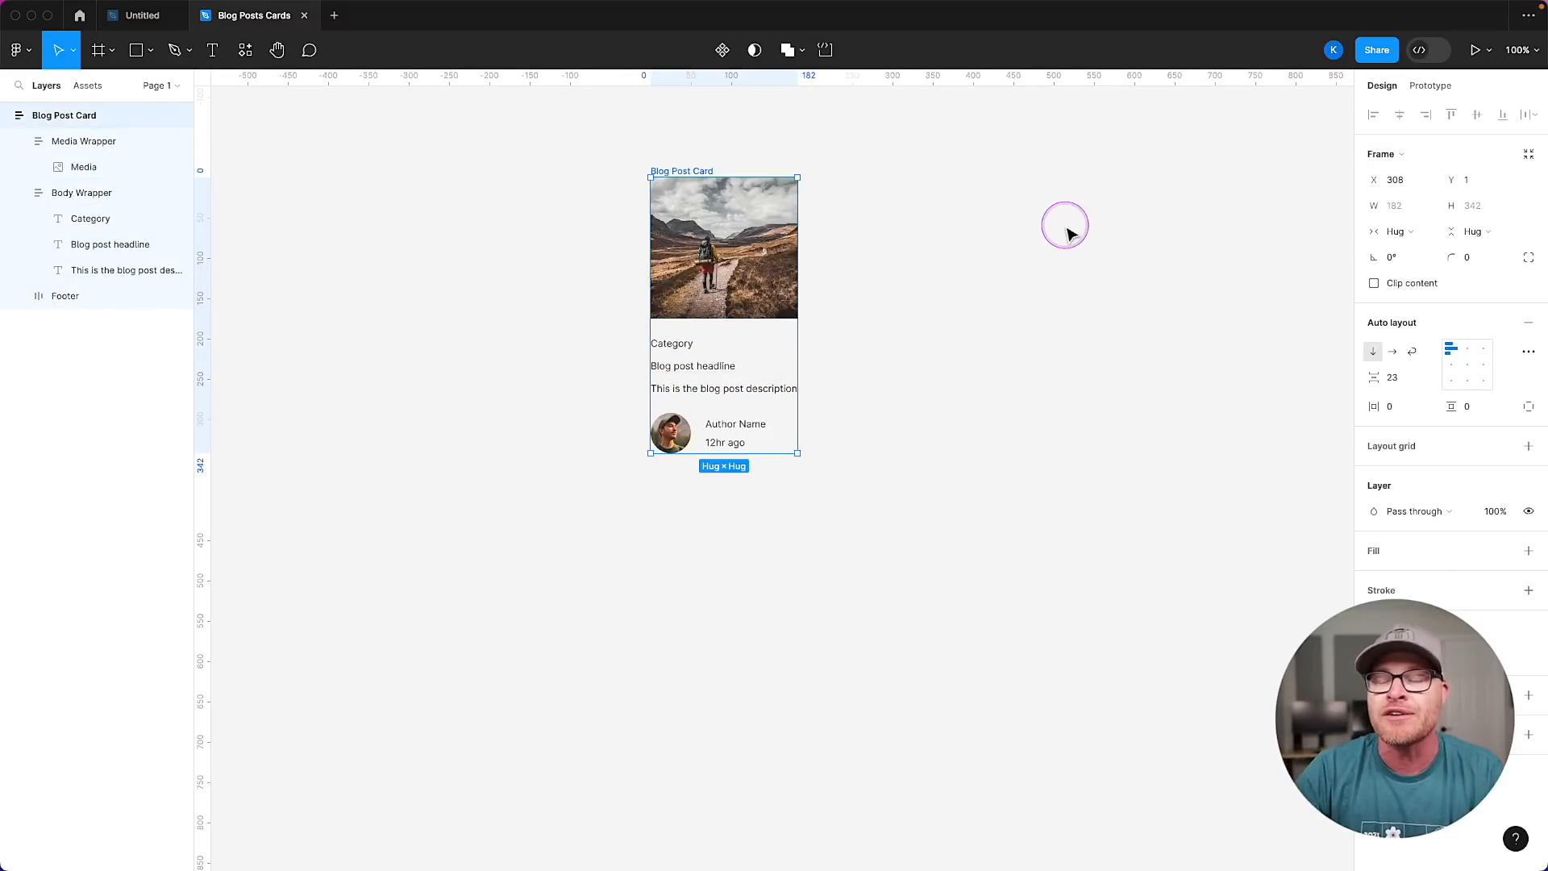
pyautogui.click(9, 115)
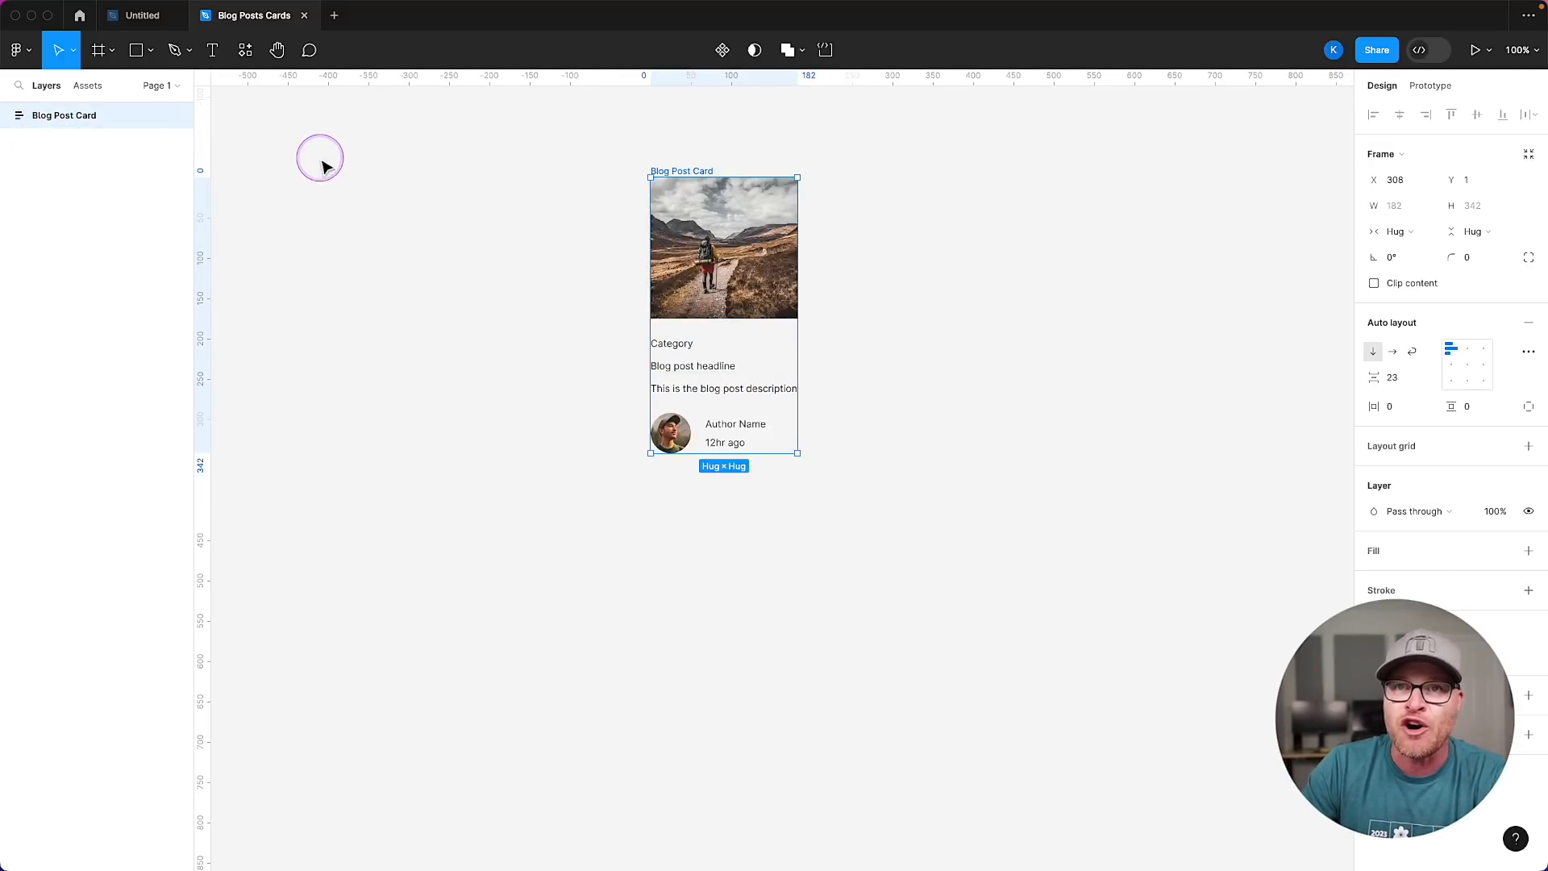
pyautogui.click(1426, 236)
pyautogui.click(1421, 209)
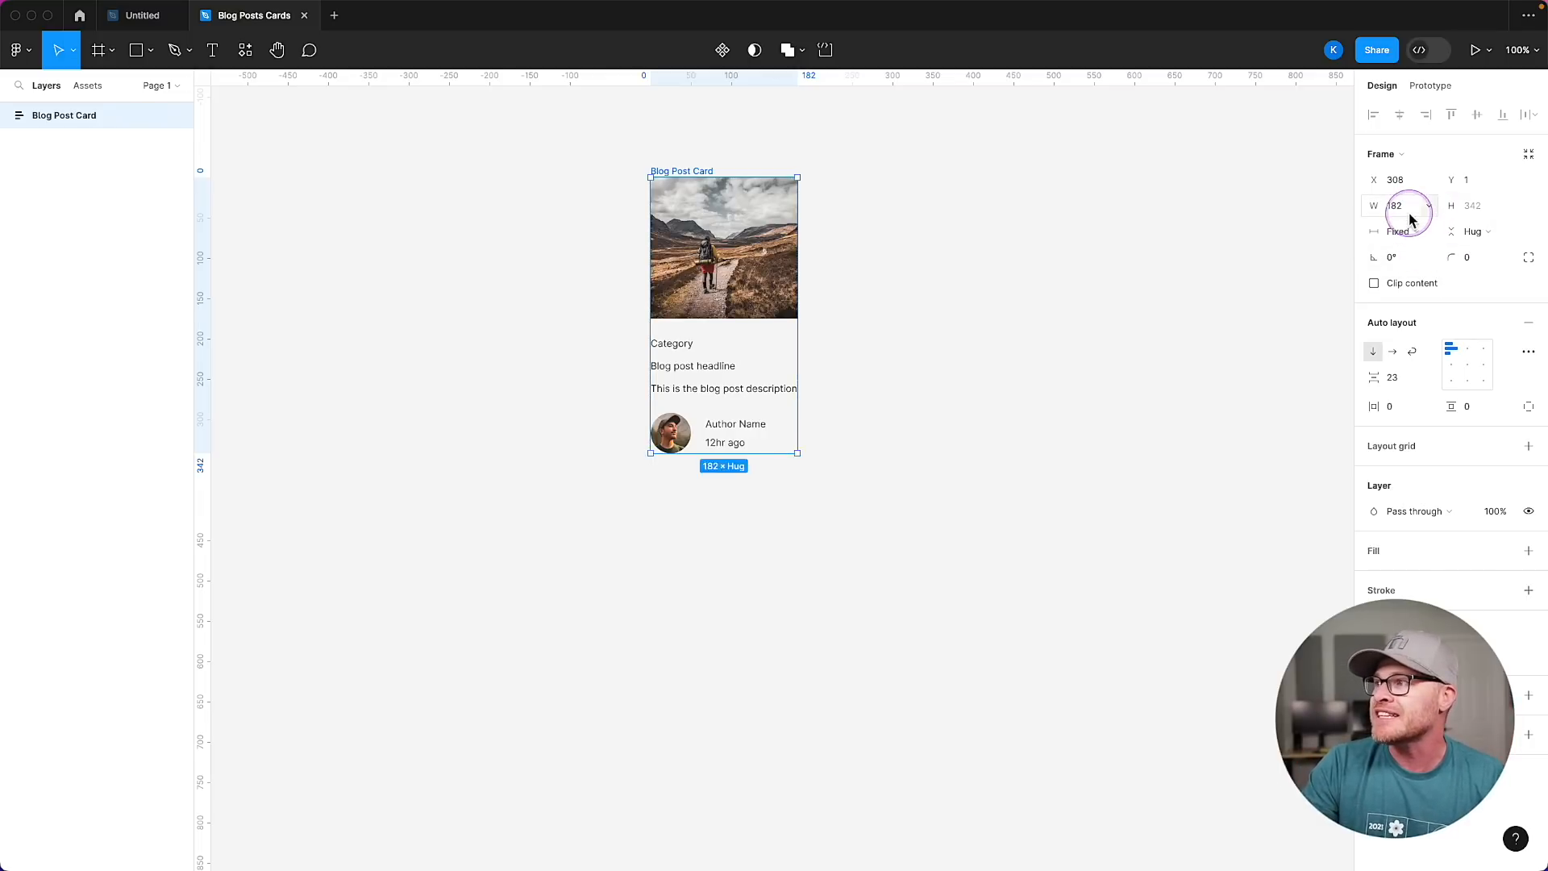
pyautogui.click(1410, 215)
pyautogui.press('Return')
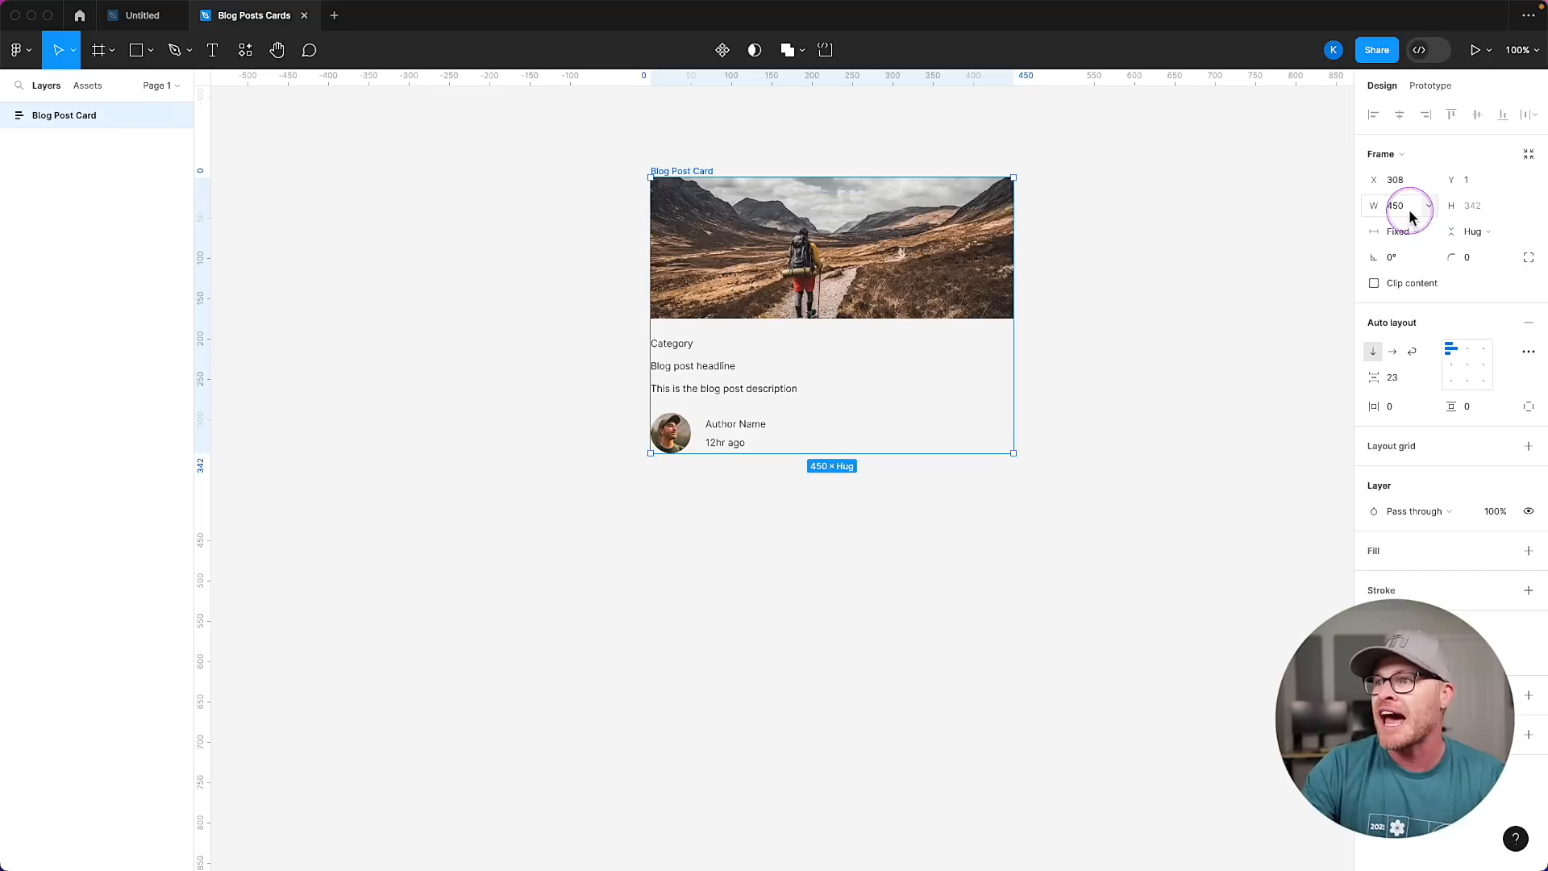
# Set the width of the Blog Post Card to 360.
pyautogui.write('3')
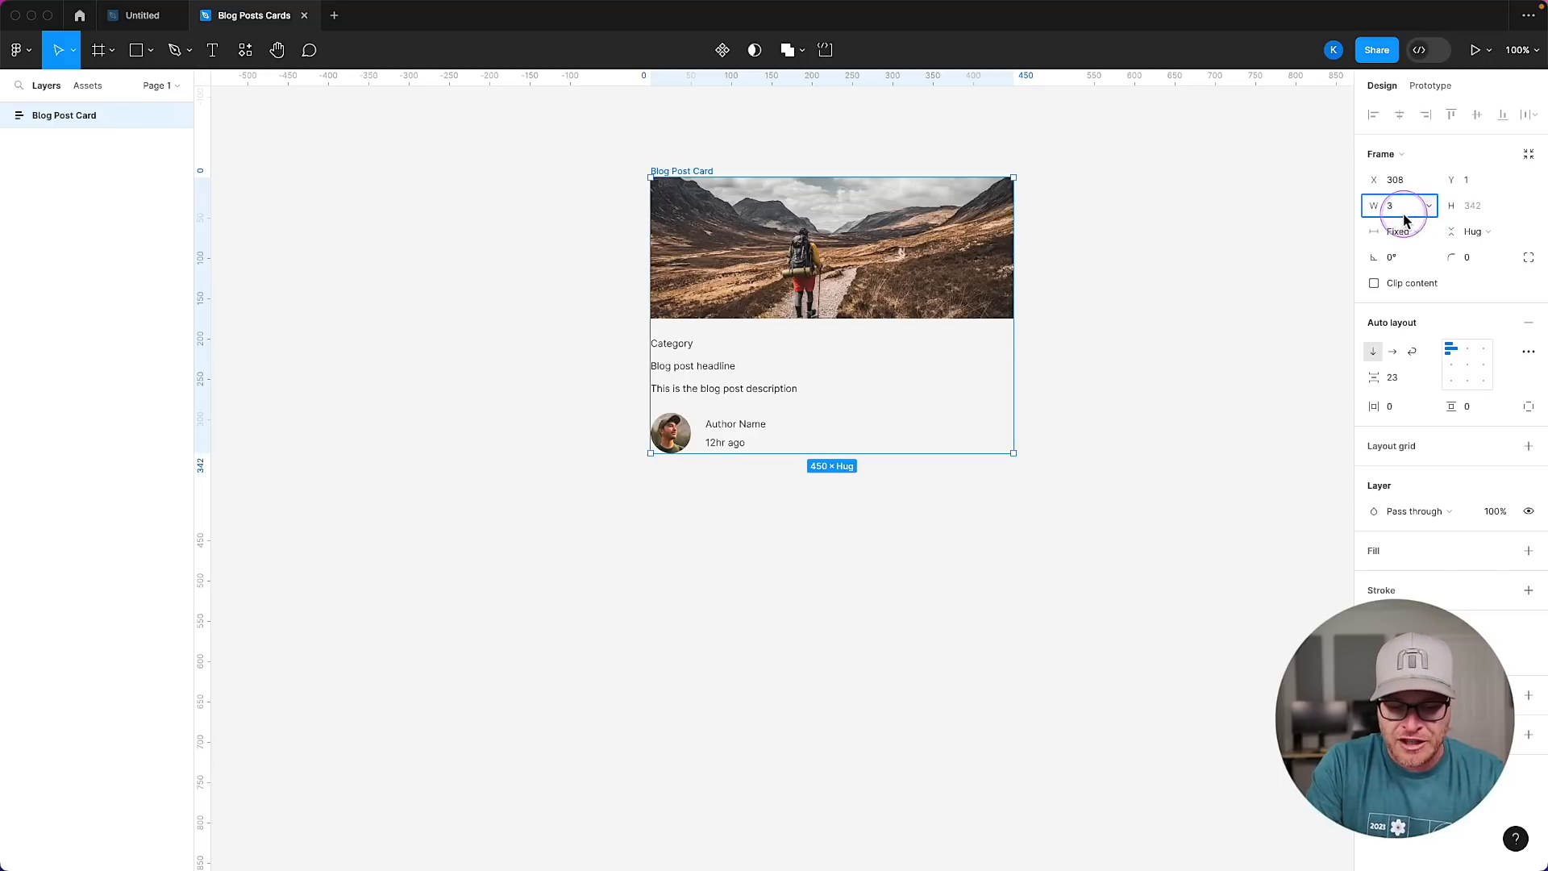
pyautogui.write('60')
pyautogui.press('Return')
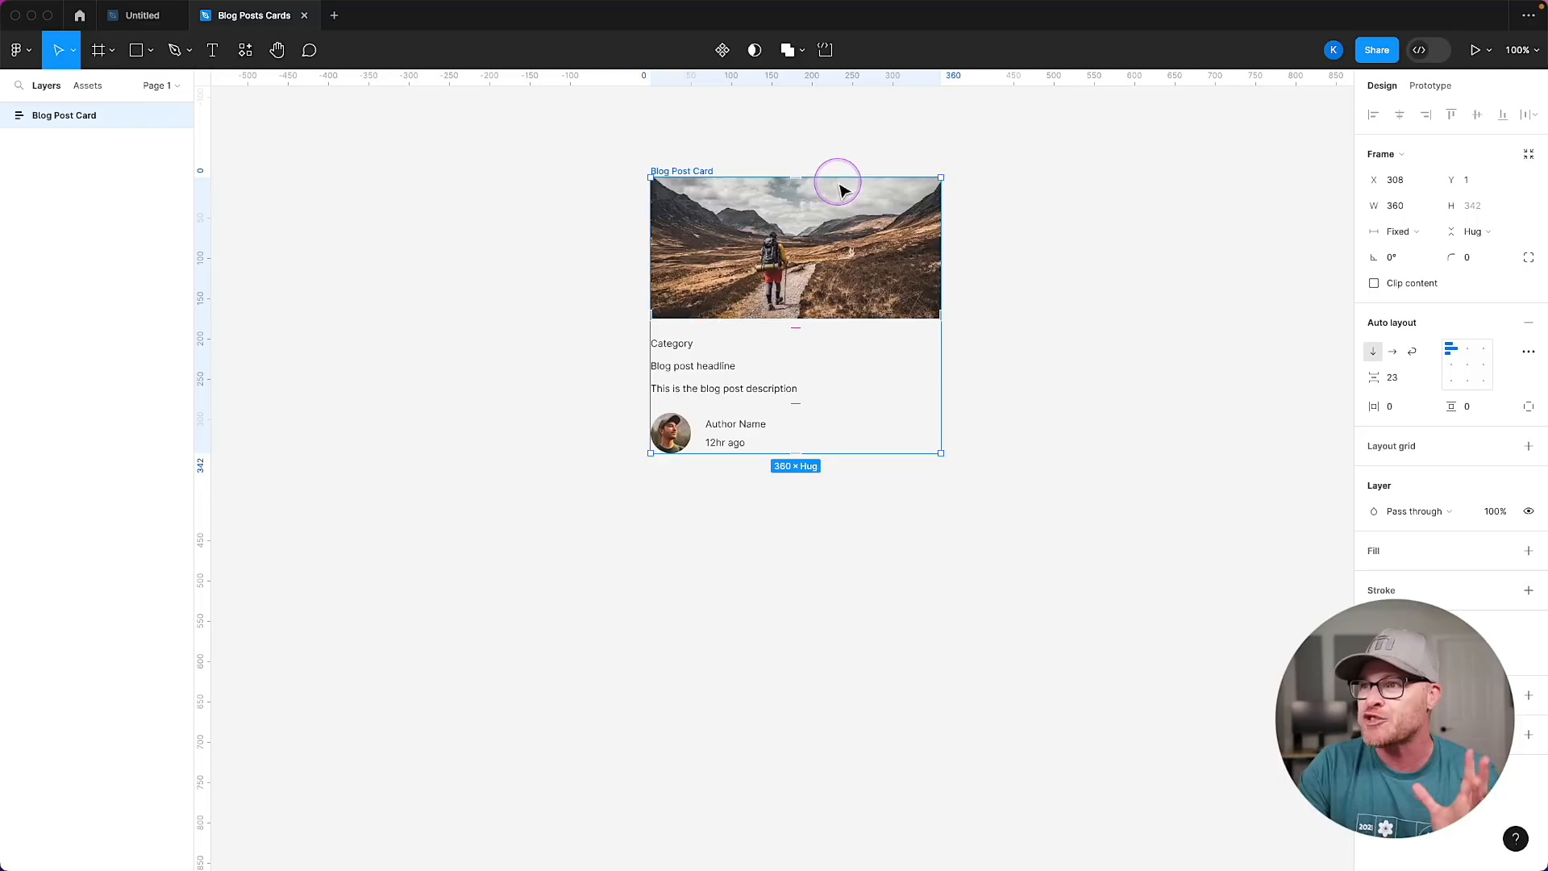
# Set the vertical gap between the Blog Post Card's media, body and footer sections to 0.
pyautogui.click(840, 359)
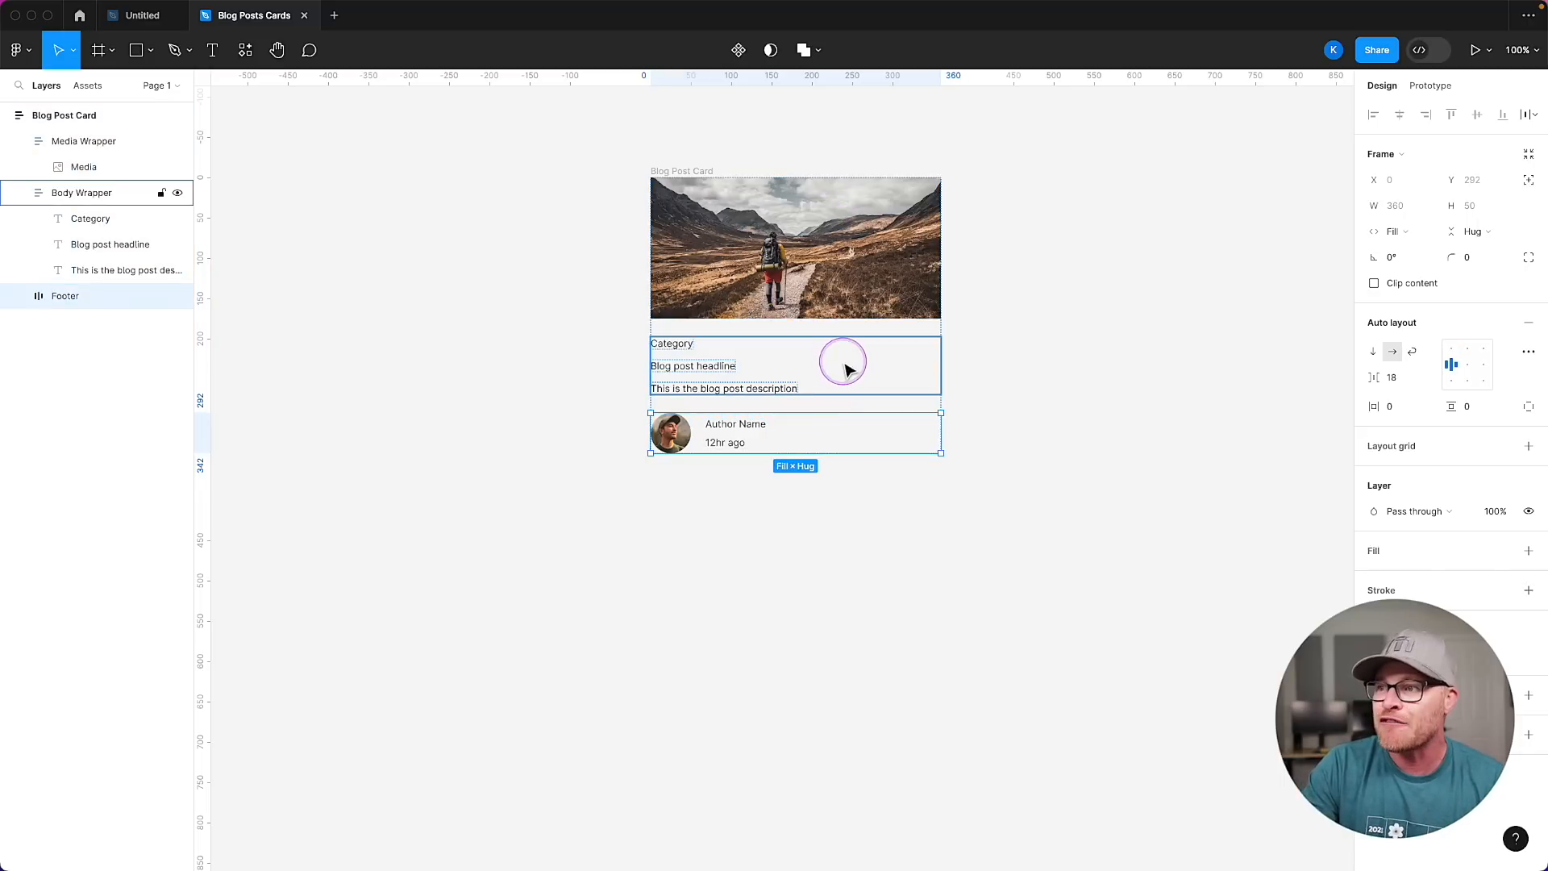
pyautogui.click(862, 301)
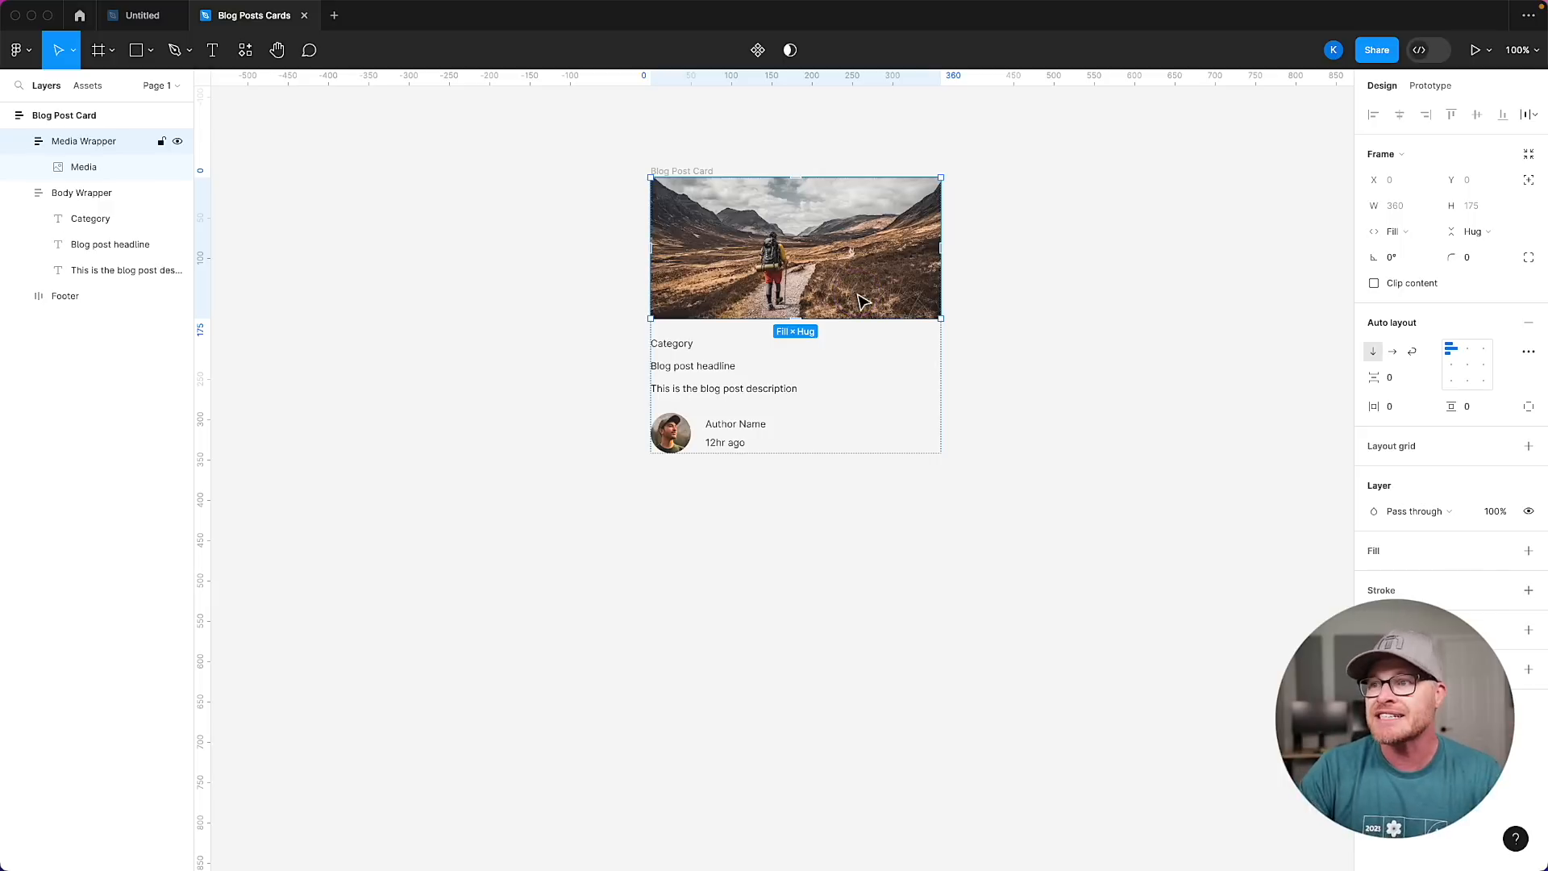
pyautogui.click(704, 333)
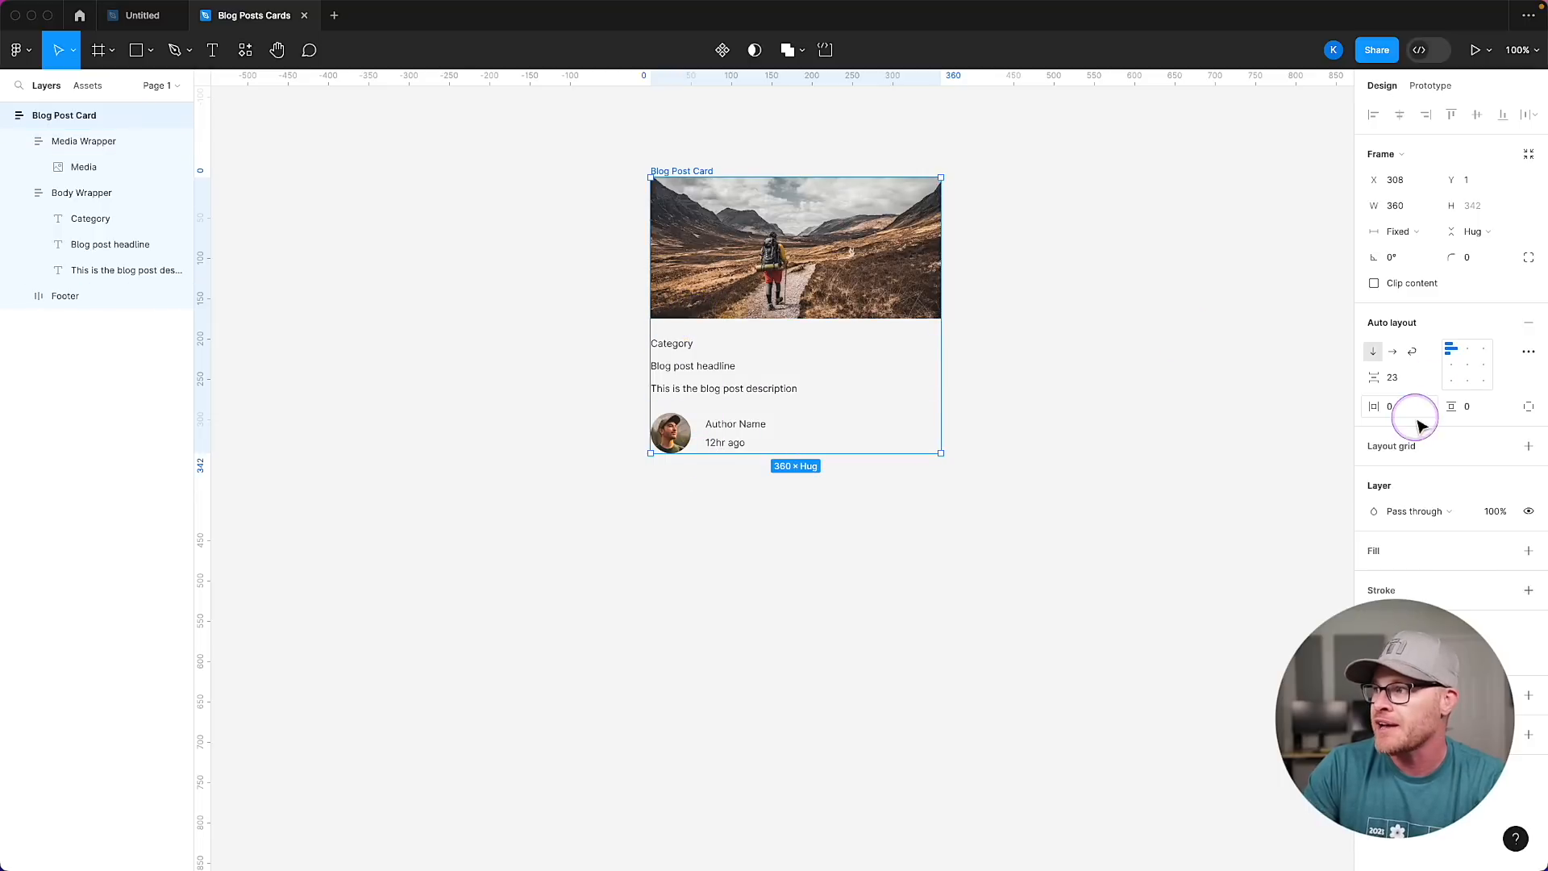
pyautogui.click(1395, 377)
pyautogui.write('0')
pyautogui.press('Return')
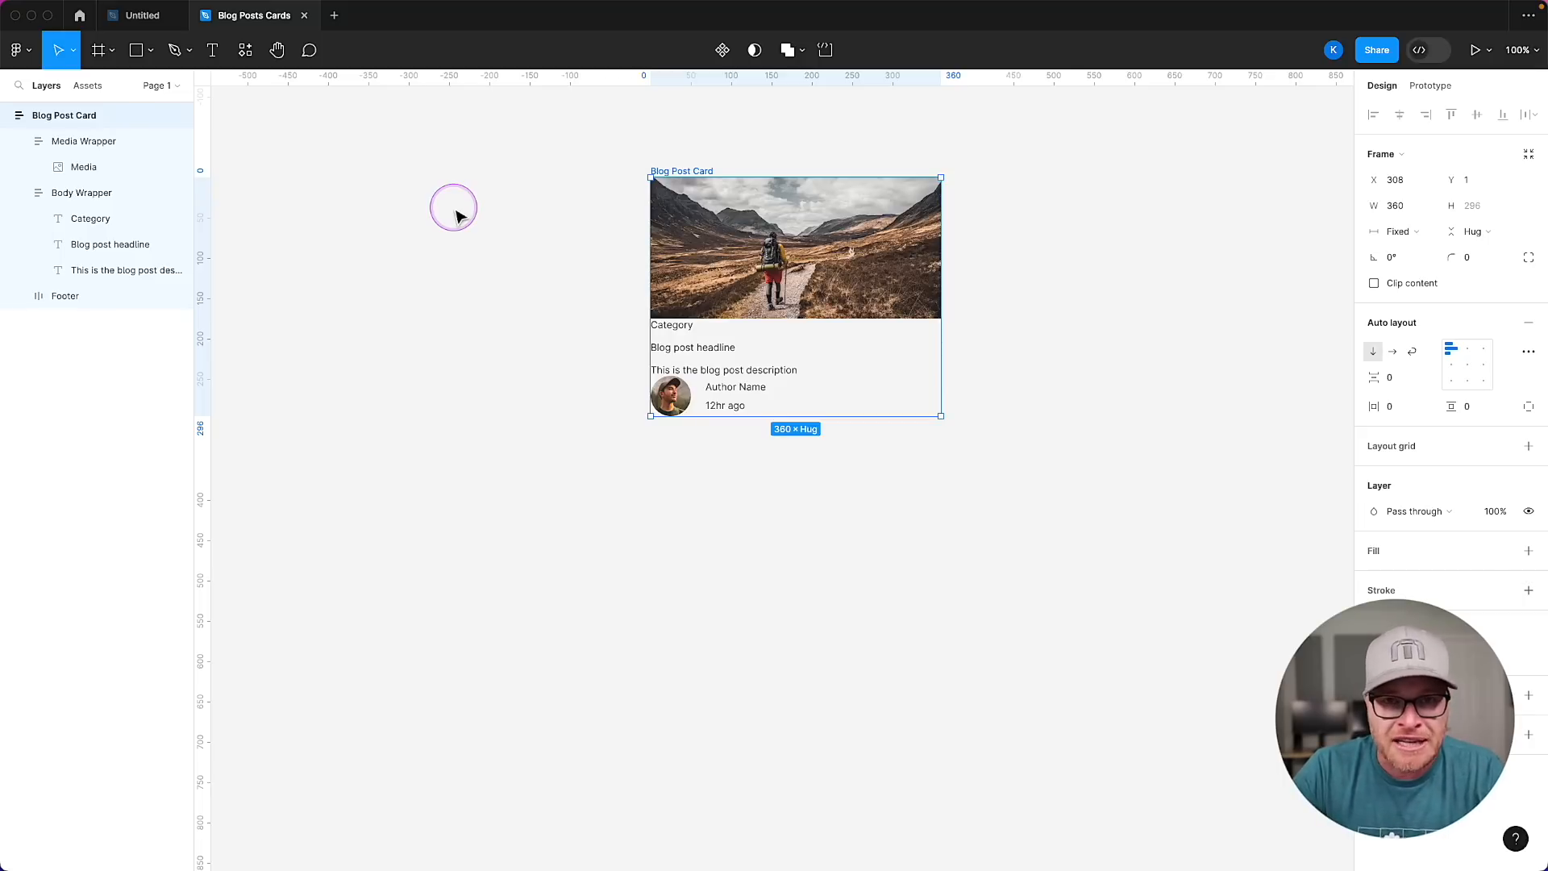
# Launch the Tokens Studio for Figma plugin, place its window beside the card and hide its token set list.
pyautogui.hscroll(-3, 403, 266)
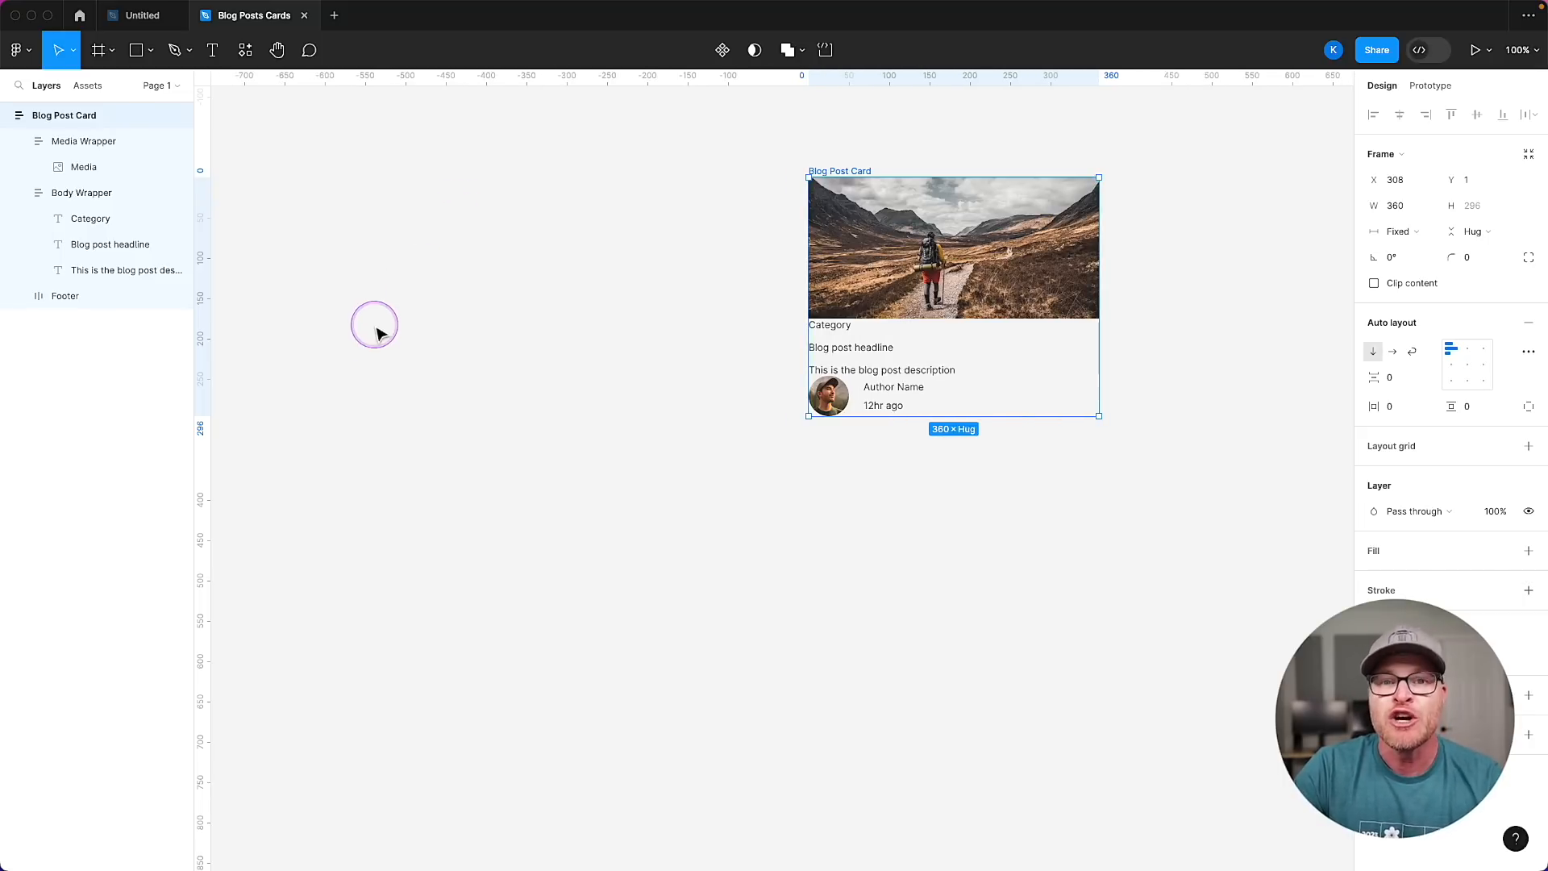
pyautogui.click(487, 336)
pyautogui.hscroll(3, 487, 337)
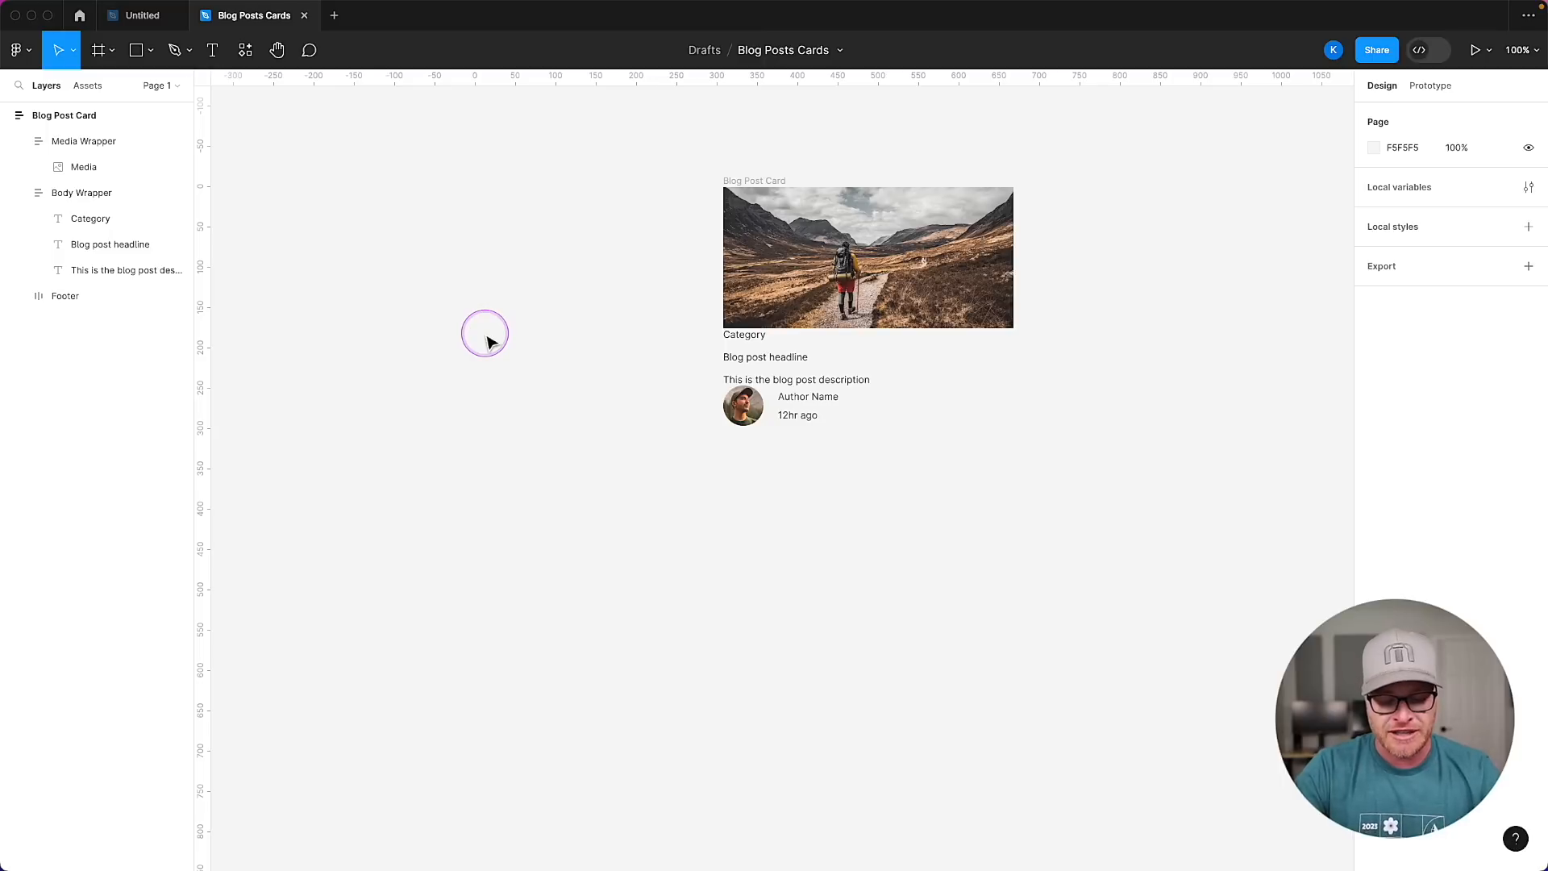
pyautogui.press('super+slash')
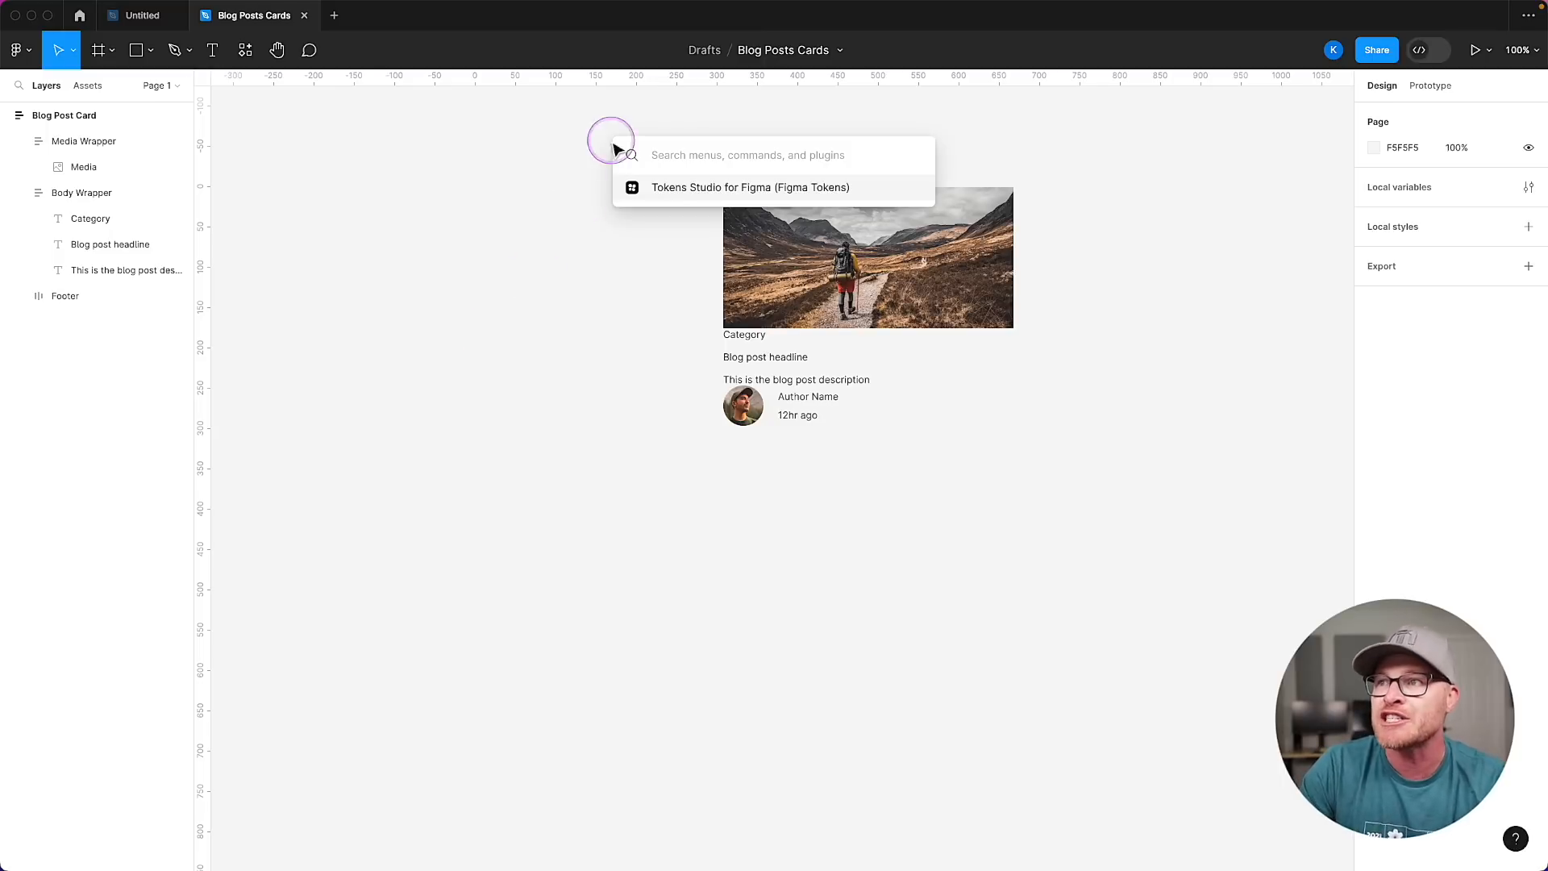
pyautogui.click(700, 188)
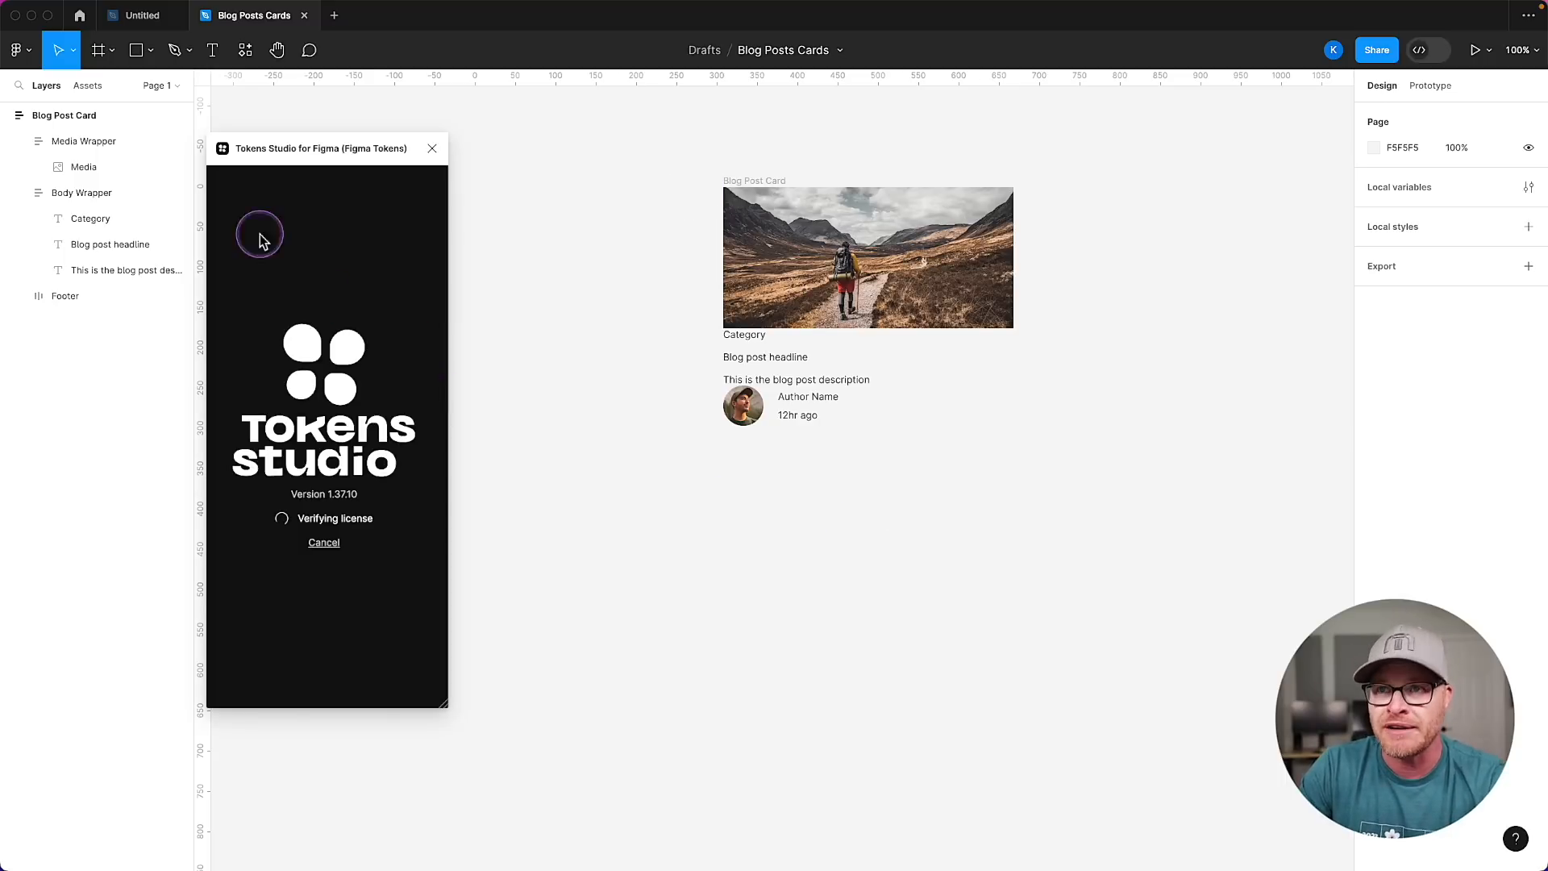
pyautogui.moveTo(323, 150); pyautogui.dragTo(383, 142)
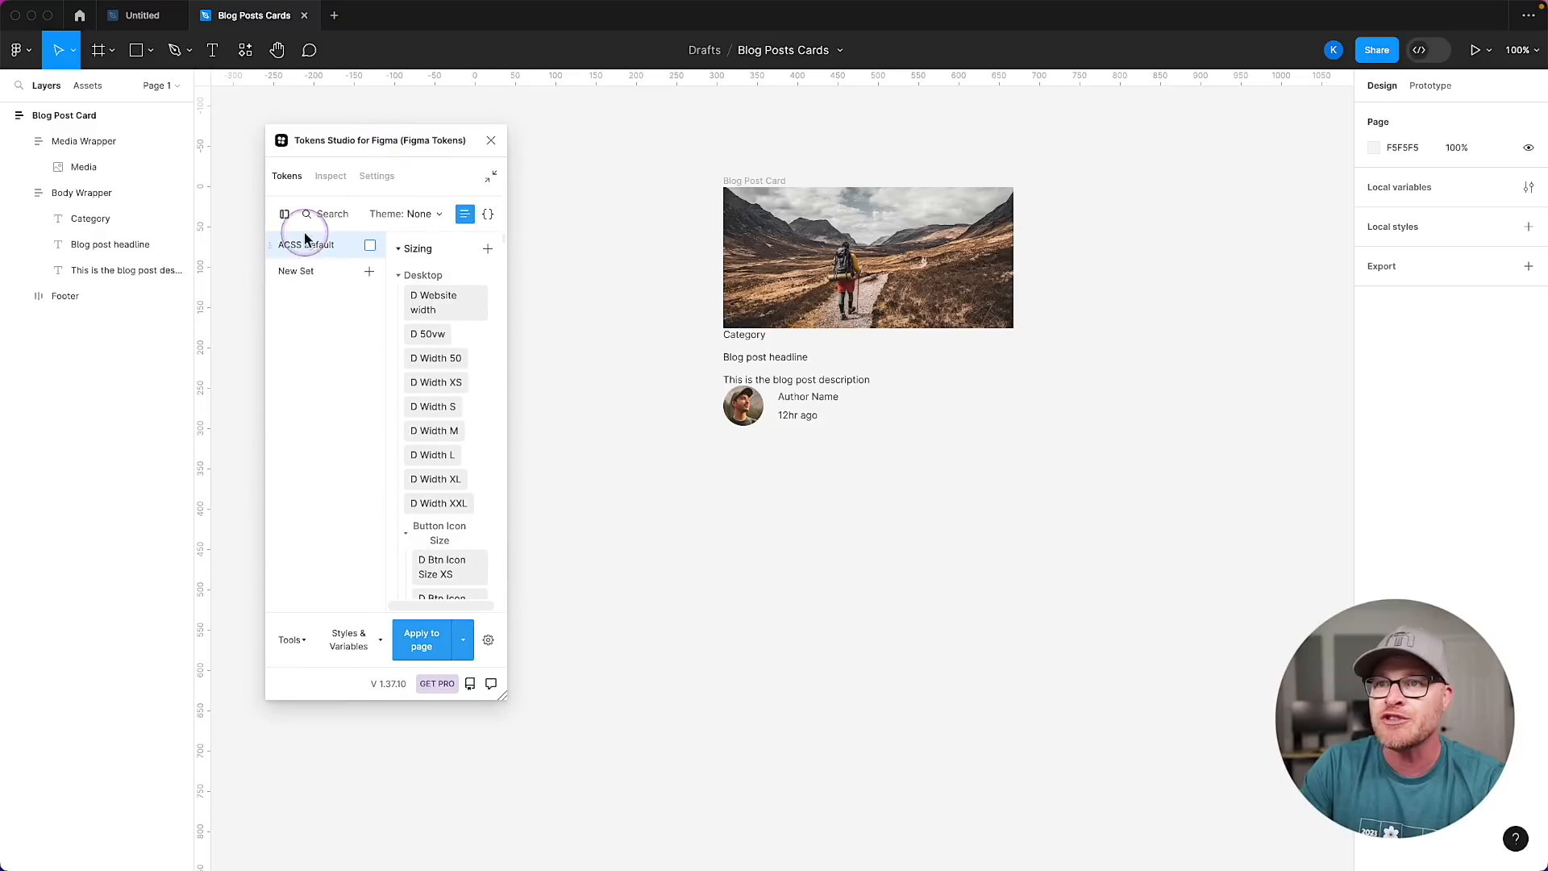
pyautogui.click(284, 213)
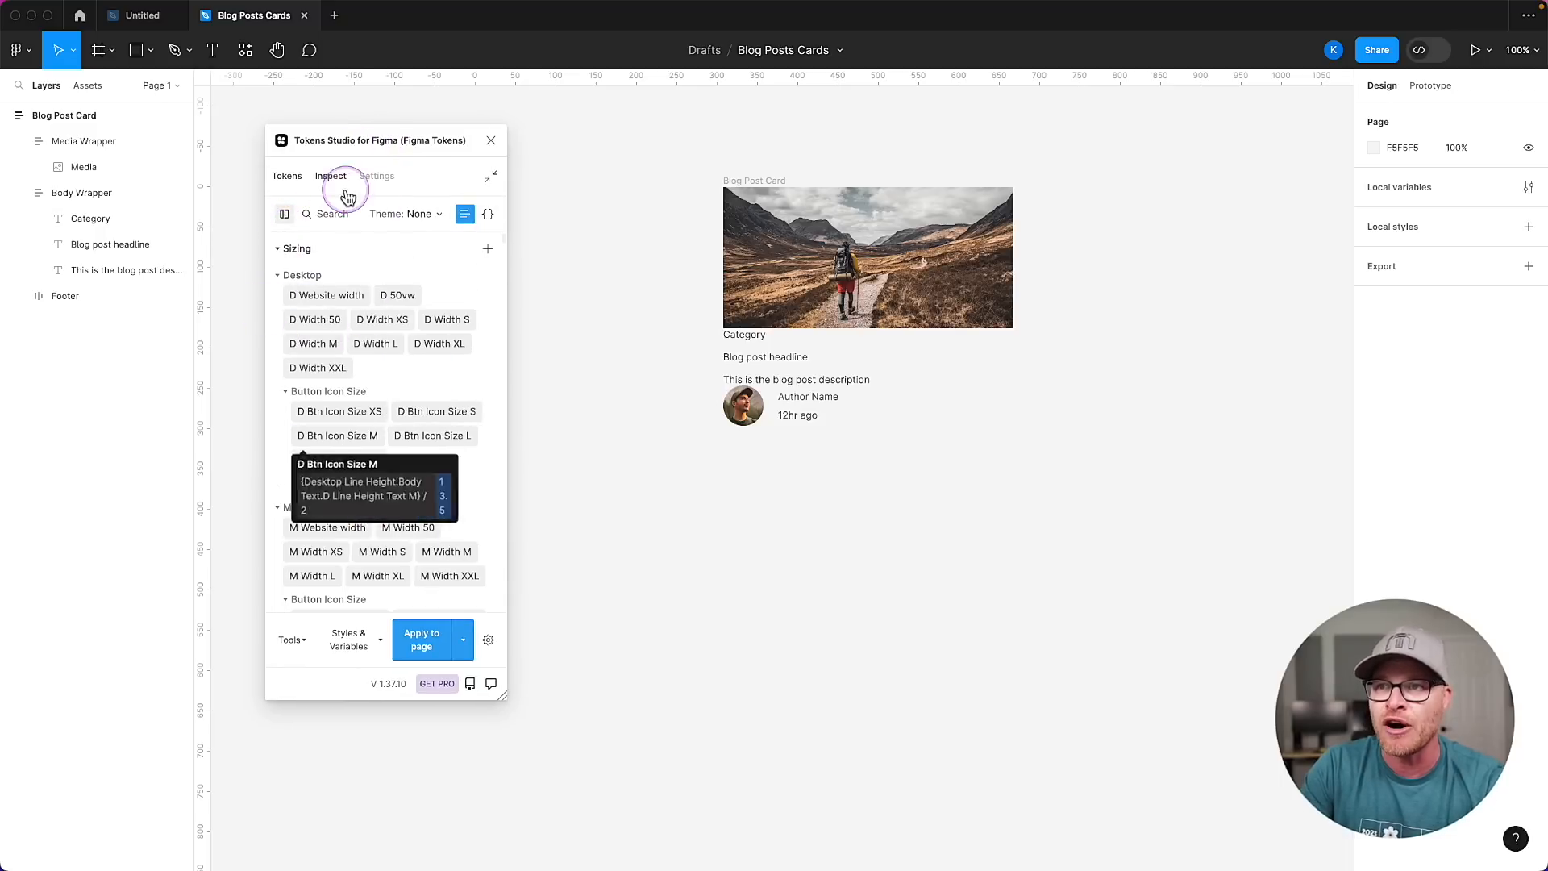
pyautogui.scroll(-10, 385, 516)
pyautogui.scroll(10, 386, 536)
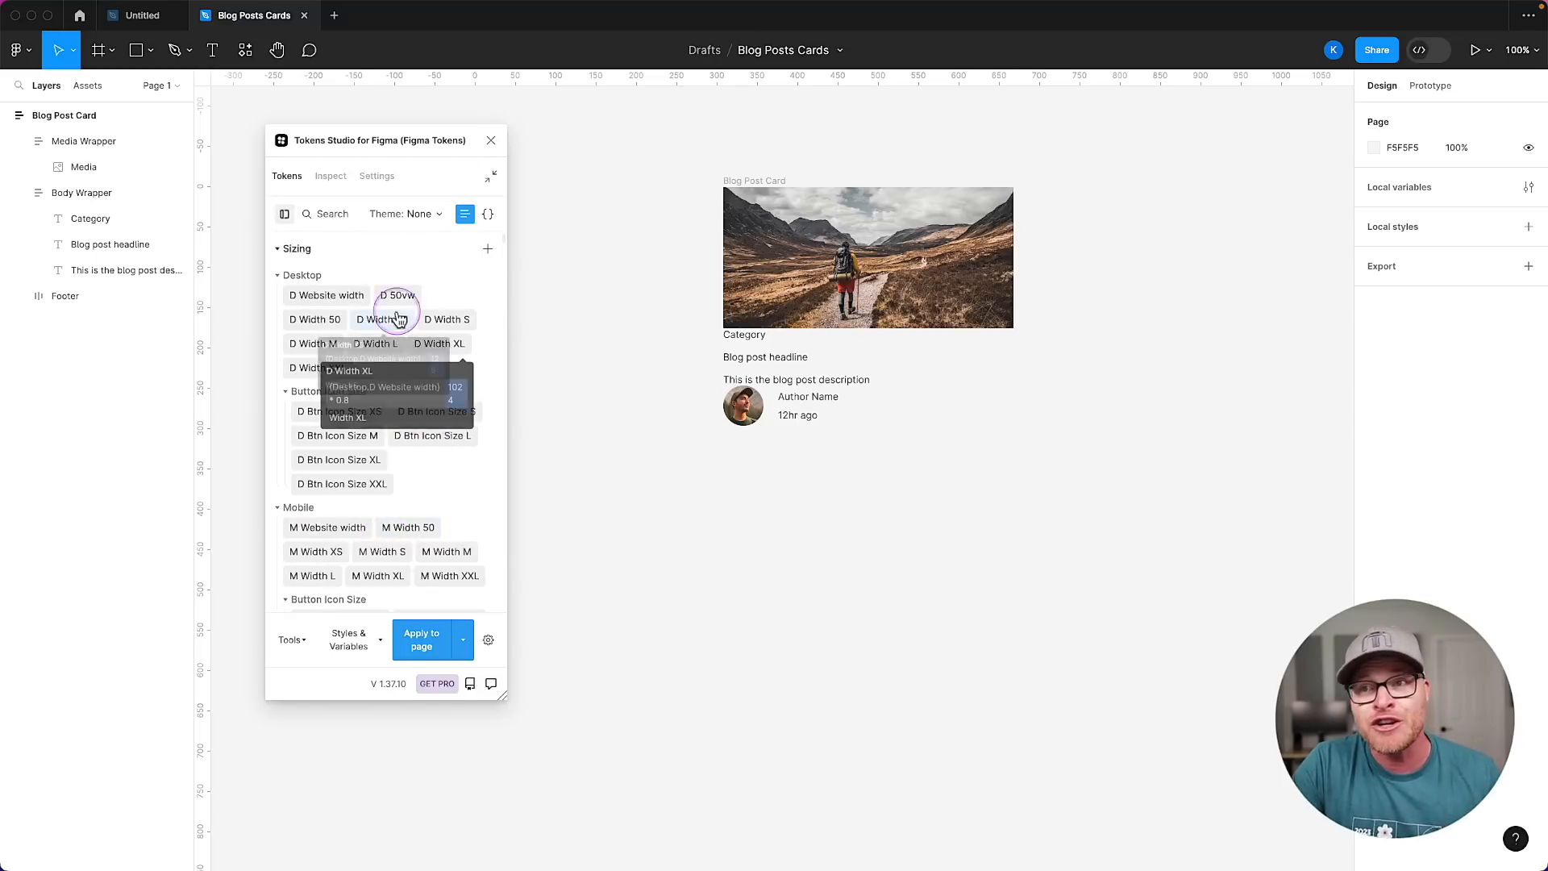
# Search the tokens for "white" and apply the White color token to the Blog Post Card.
pyautogui.click(327, 213)
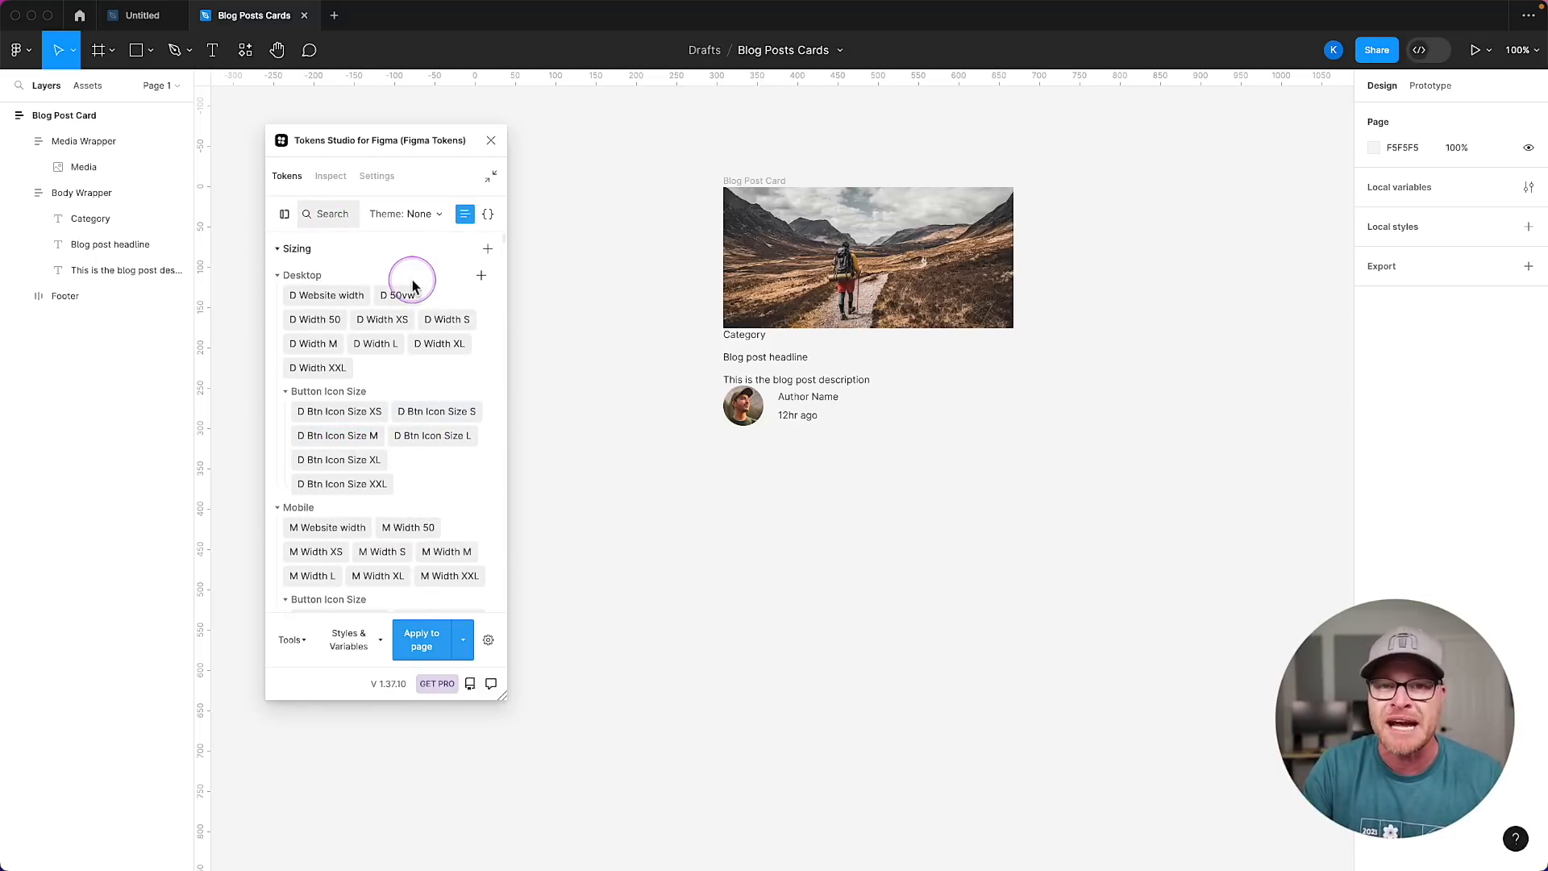
pyautogui.click(909, 207)
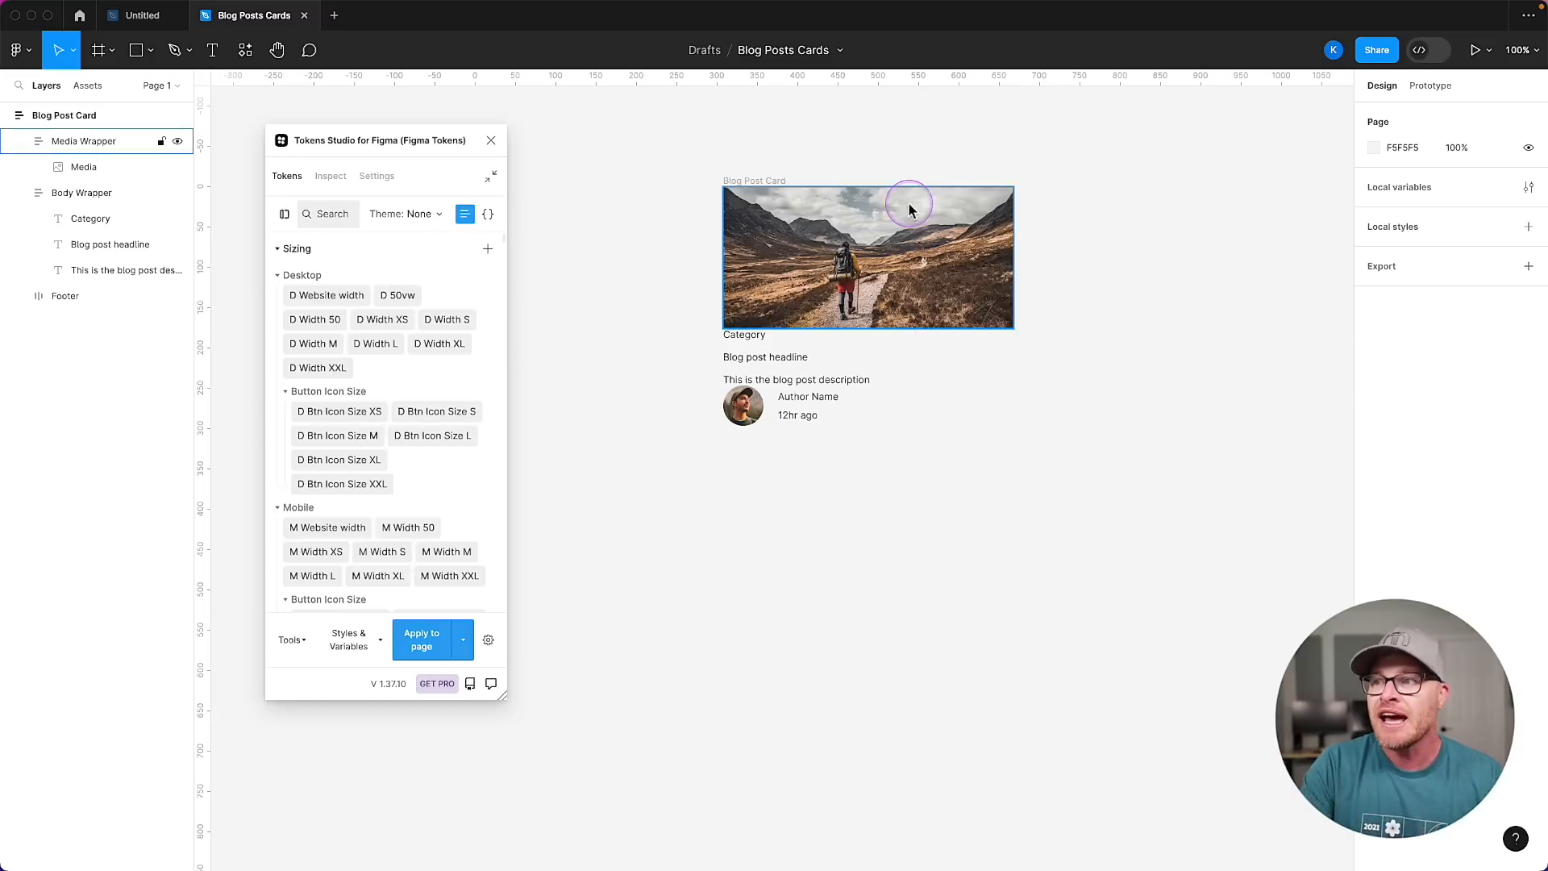
pyautogui.click(890, 371)
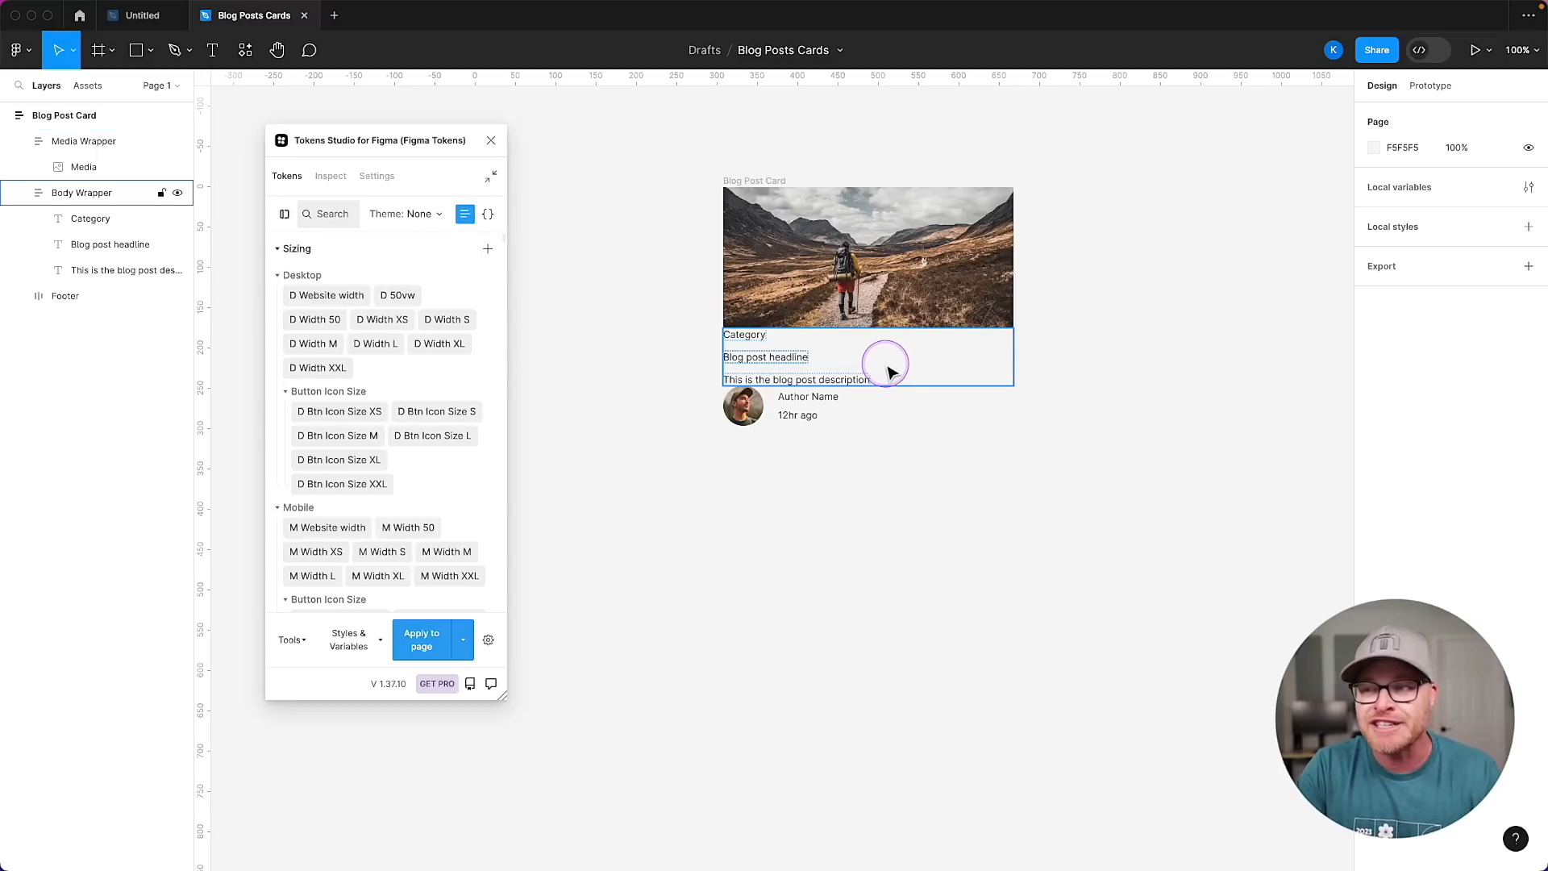
pyautogui.click(725, 650)
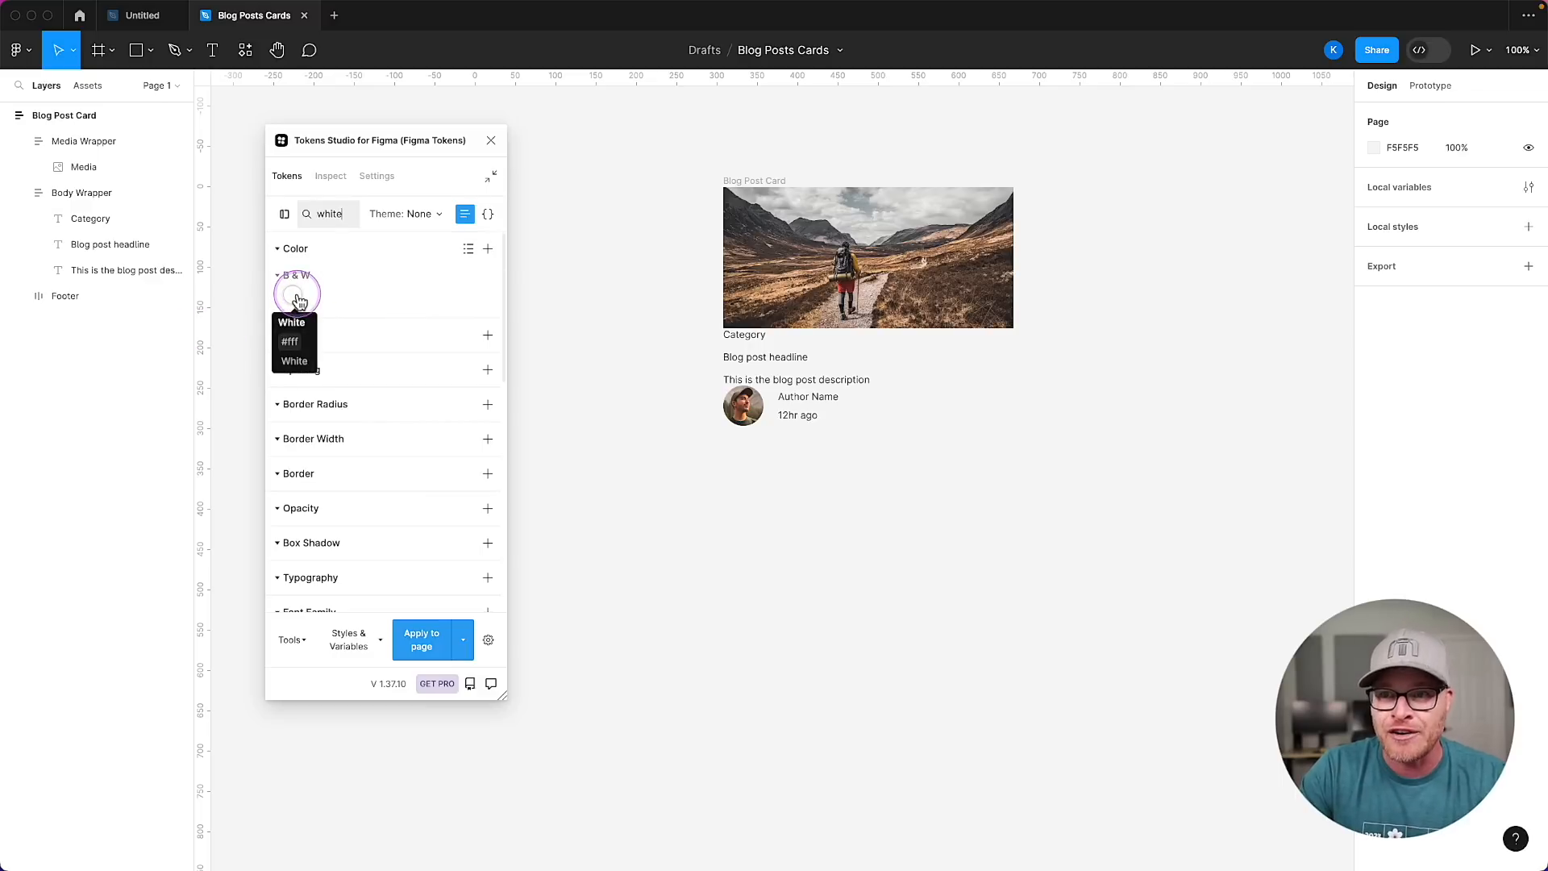
pyautogui.click(772, 181)
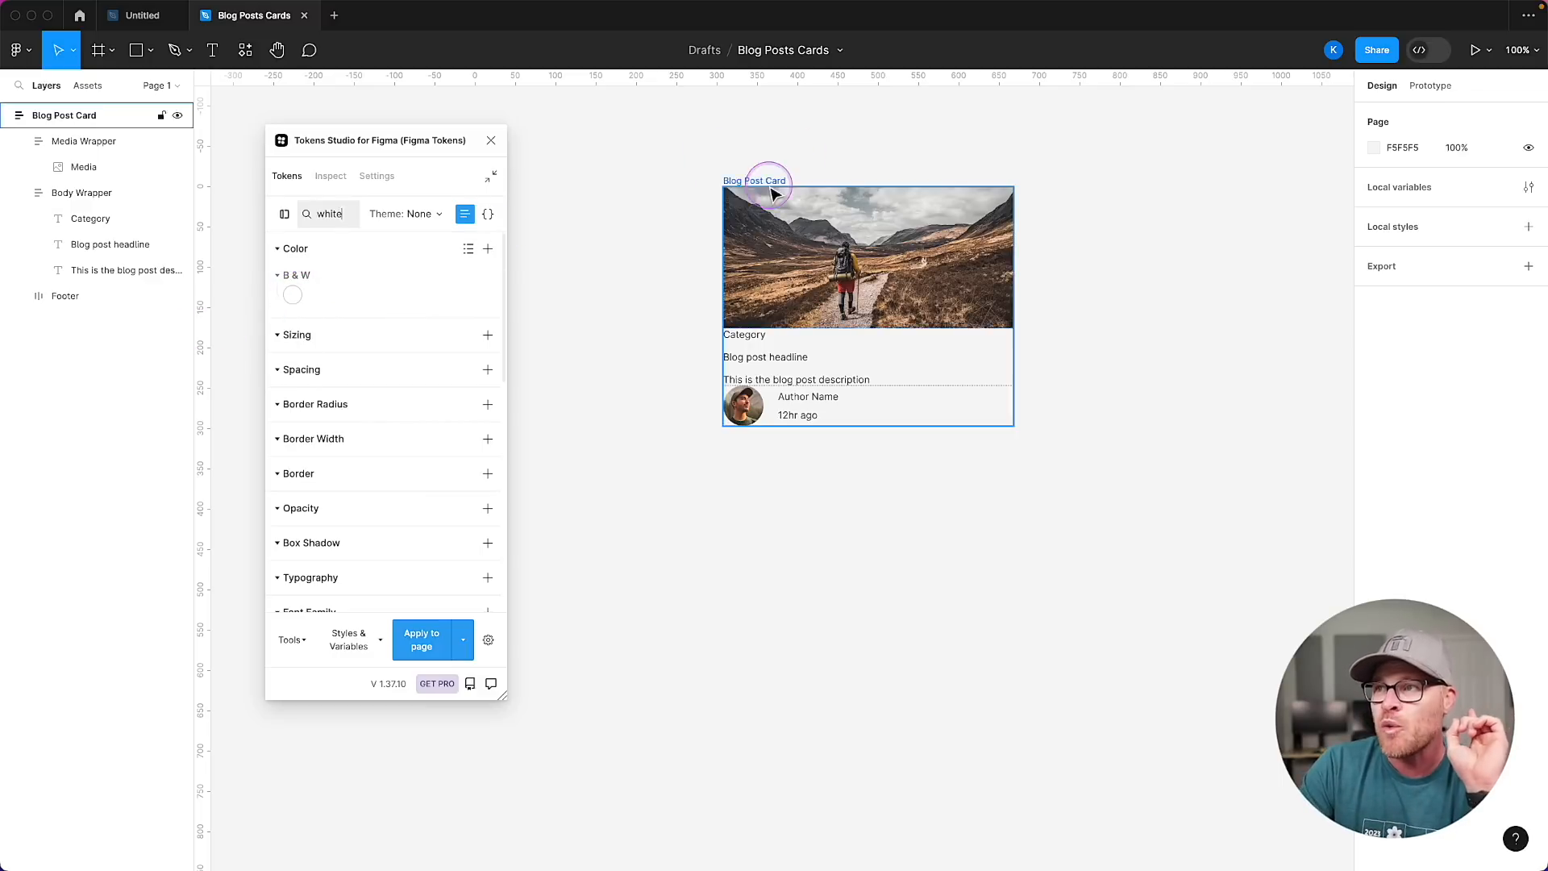
pyautogui.click(293, 296)
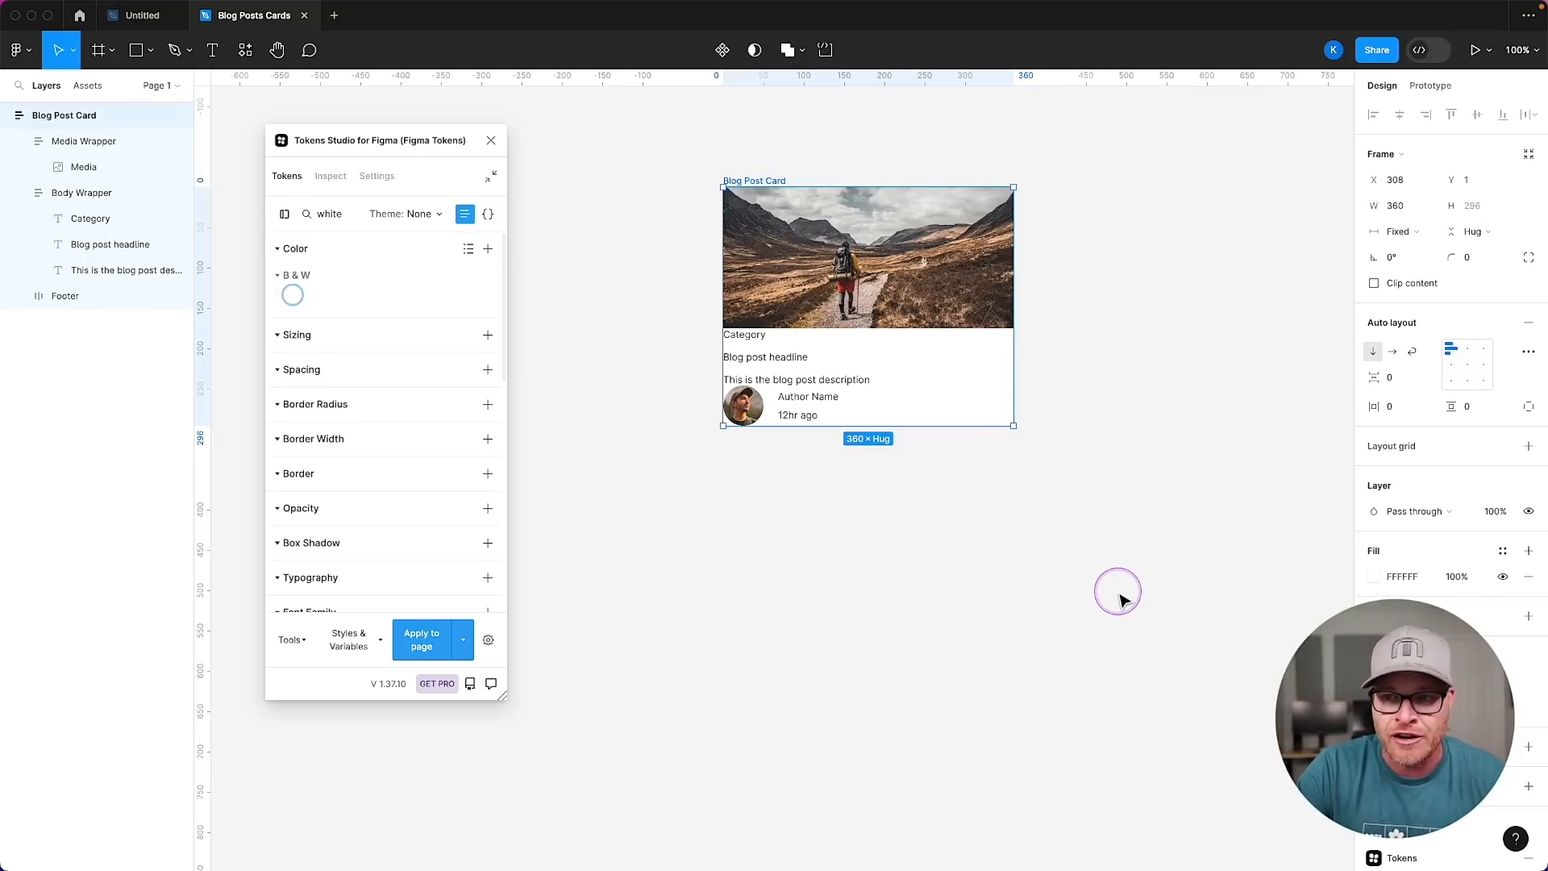
# Clear the token search and undo the card's white fill.
pyautogui.press('super+a')
pyautogui.press('BackSpace')
pyautogui.press('super+z')
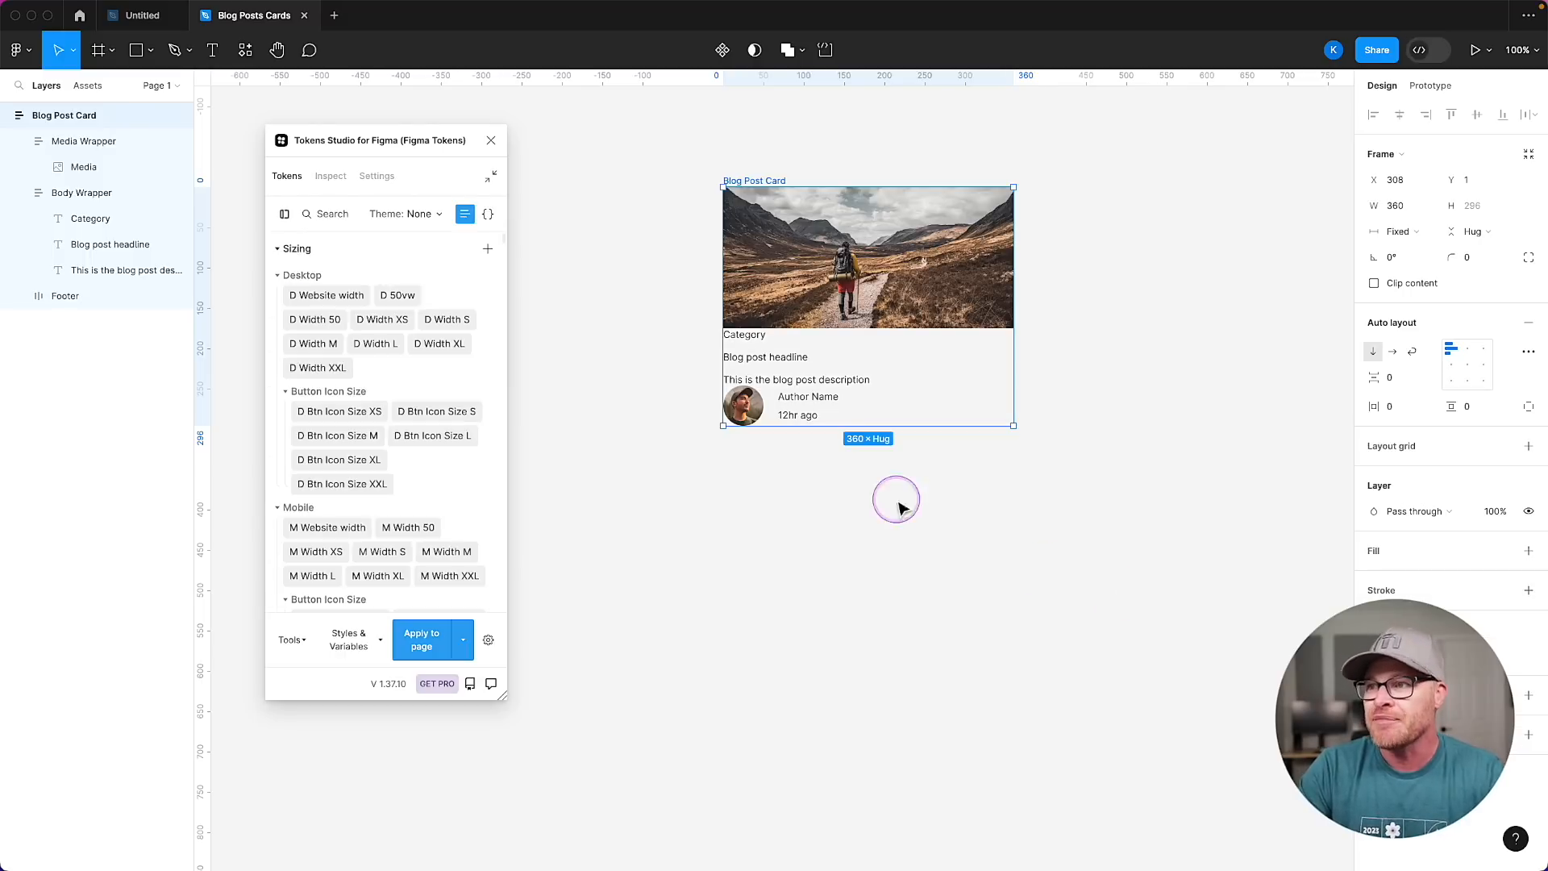
# Search the tokens for "white" and apply the White color token as the Blog Post Card's Fill.
pyautogui.click(331, 213)
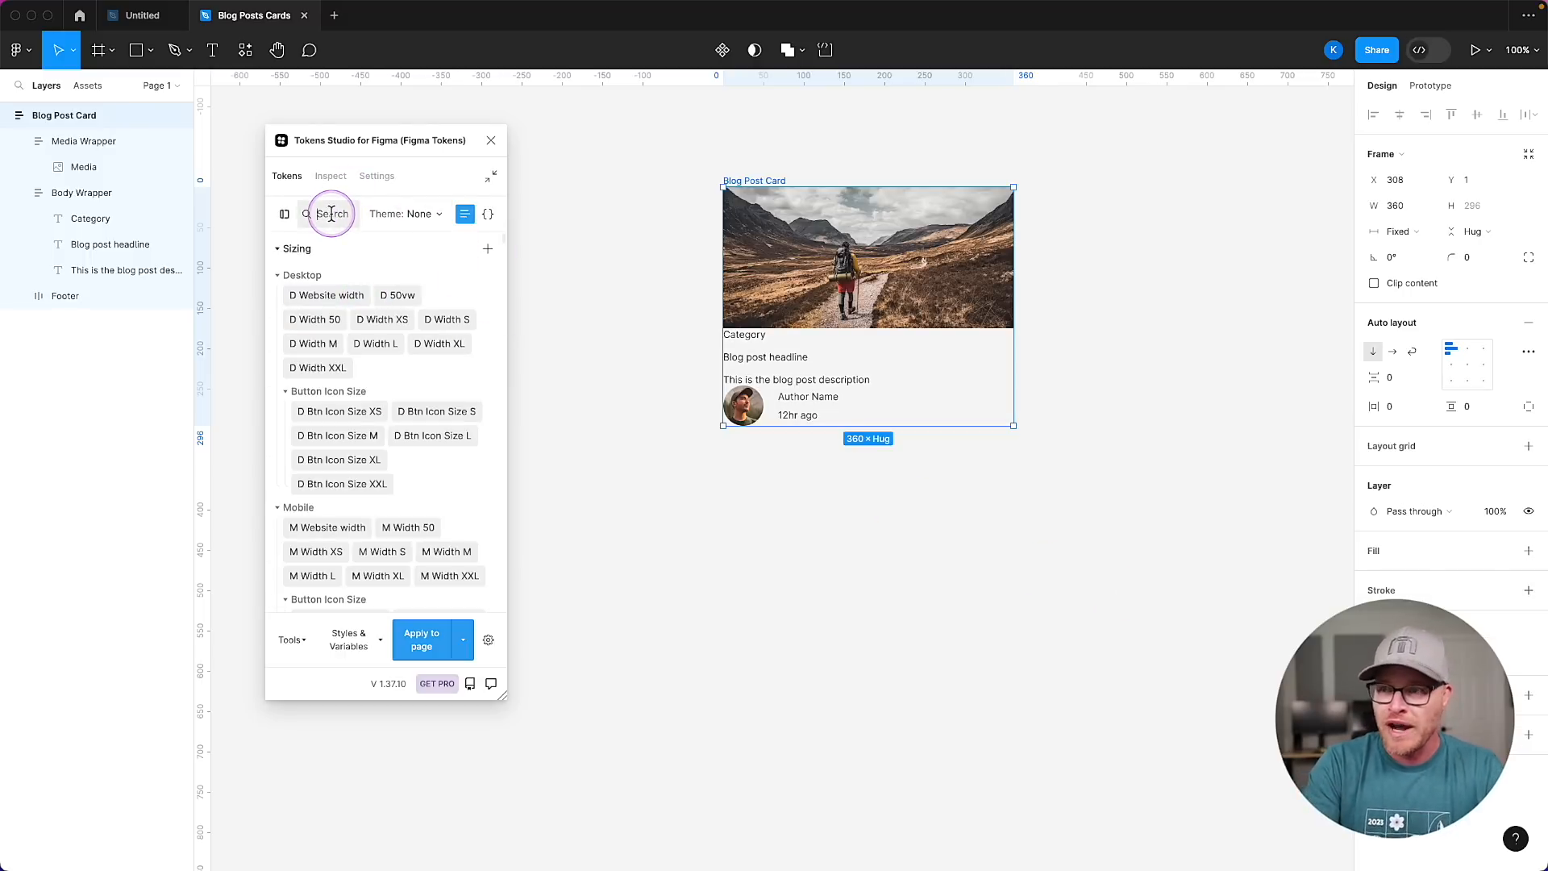
pyautogui.write('white')
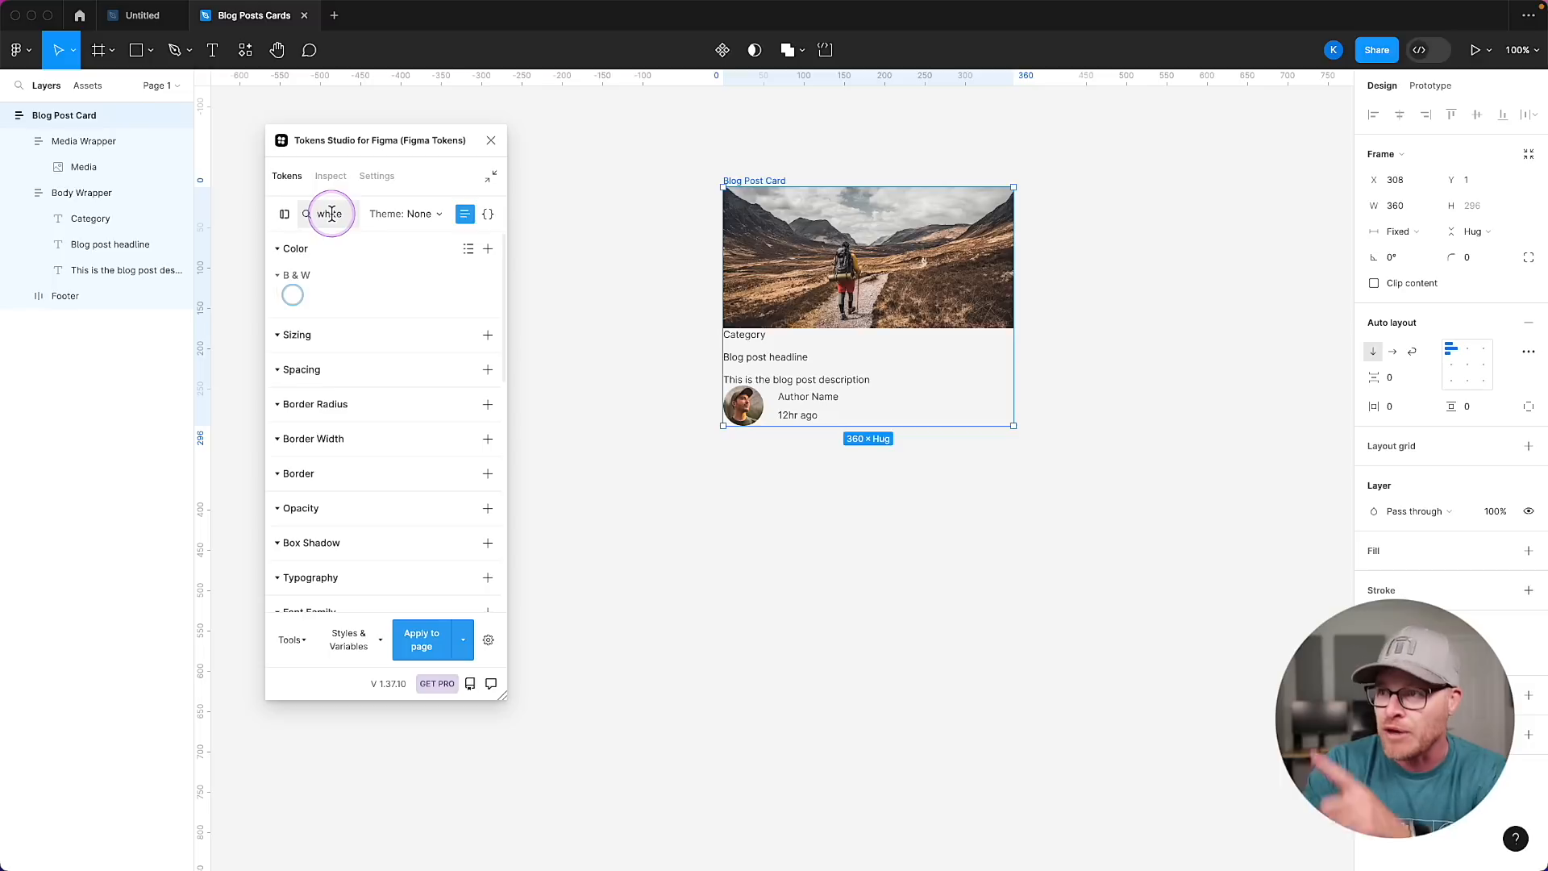
pyautogui.rightClick(300, 303)
pyautogui.click(351, 311)
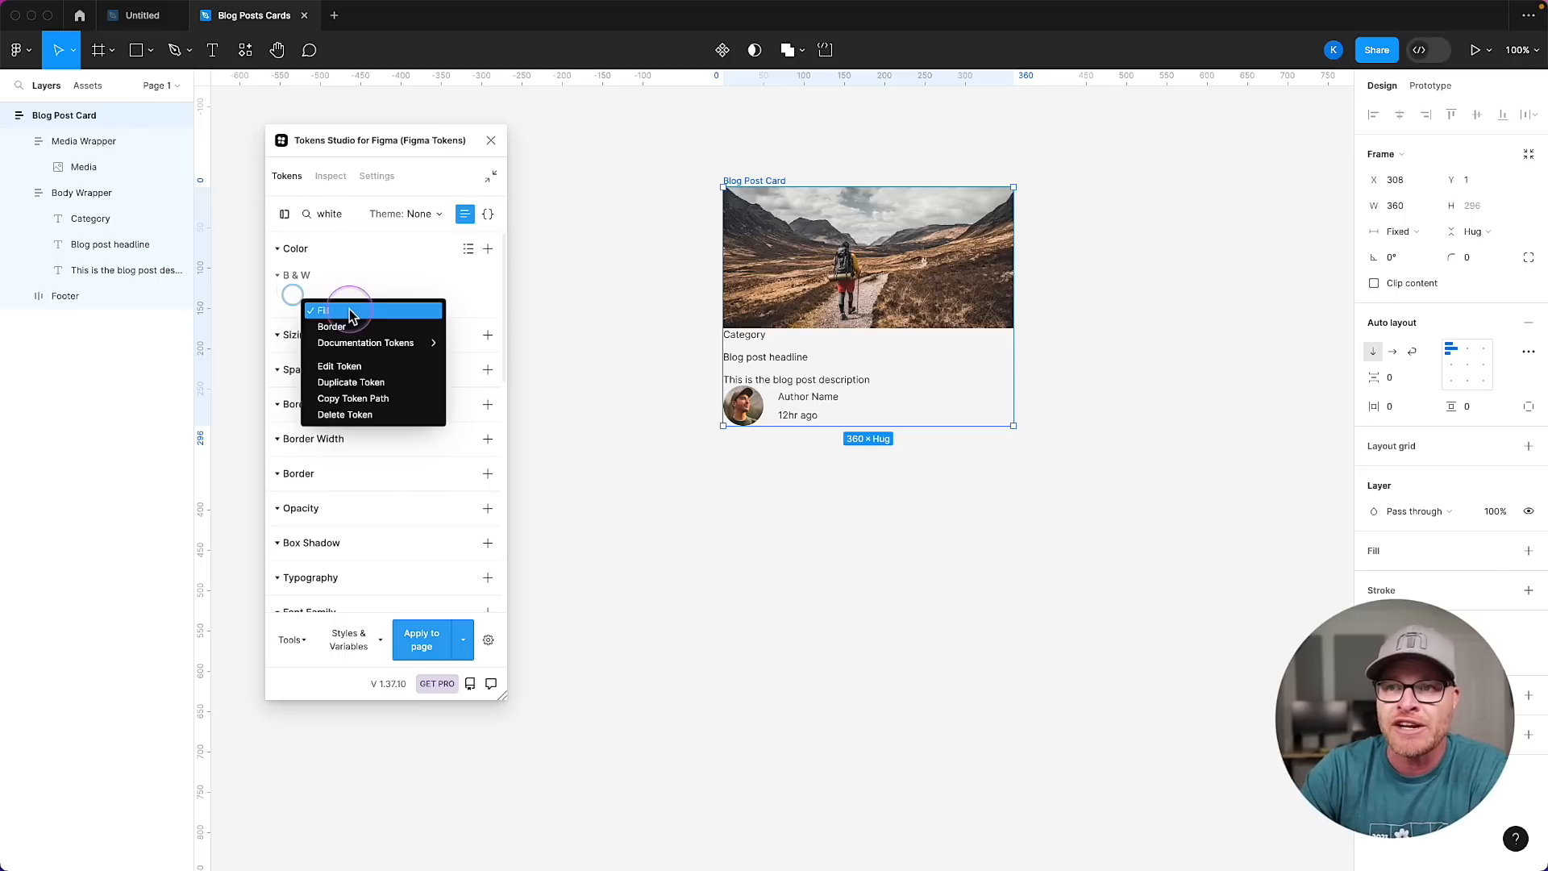
pyautogui.click(329, 313)
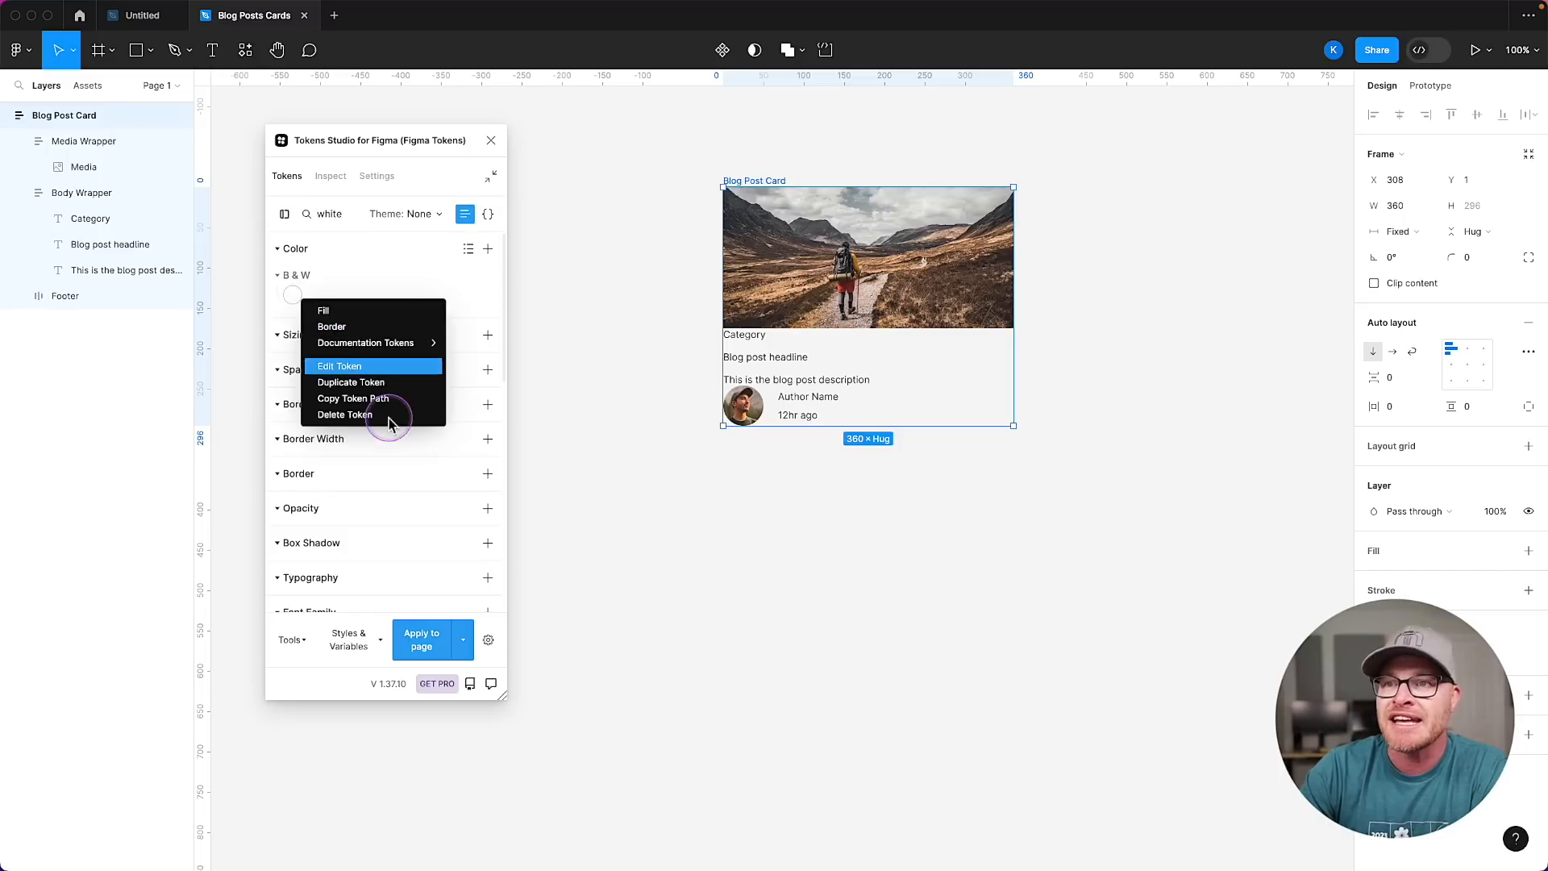
pyautogui.click(325, 310)
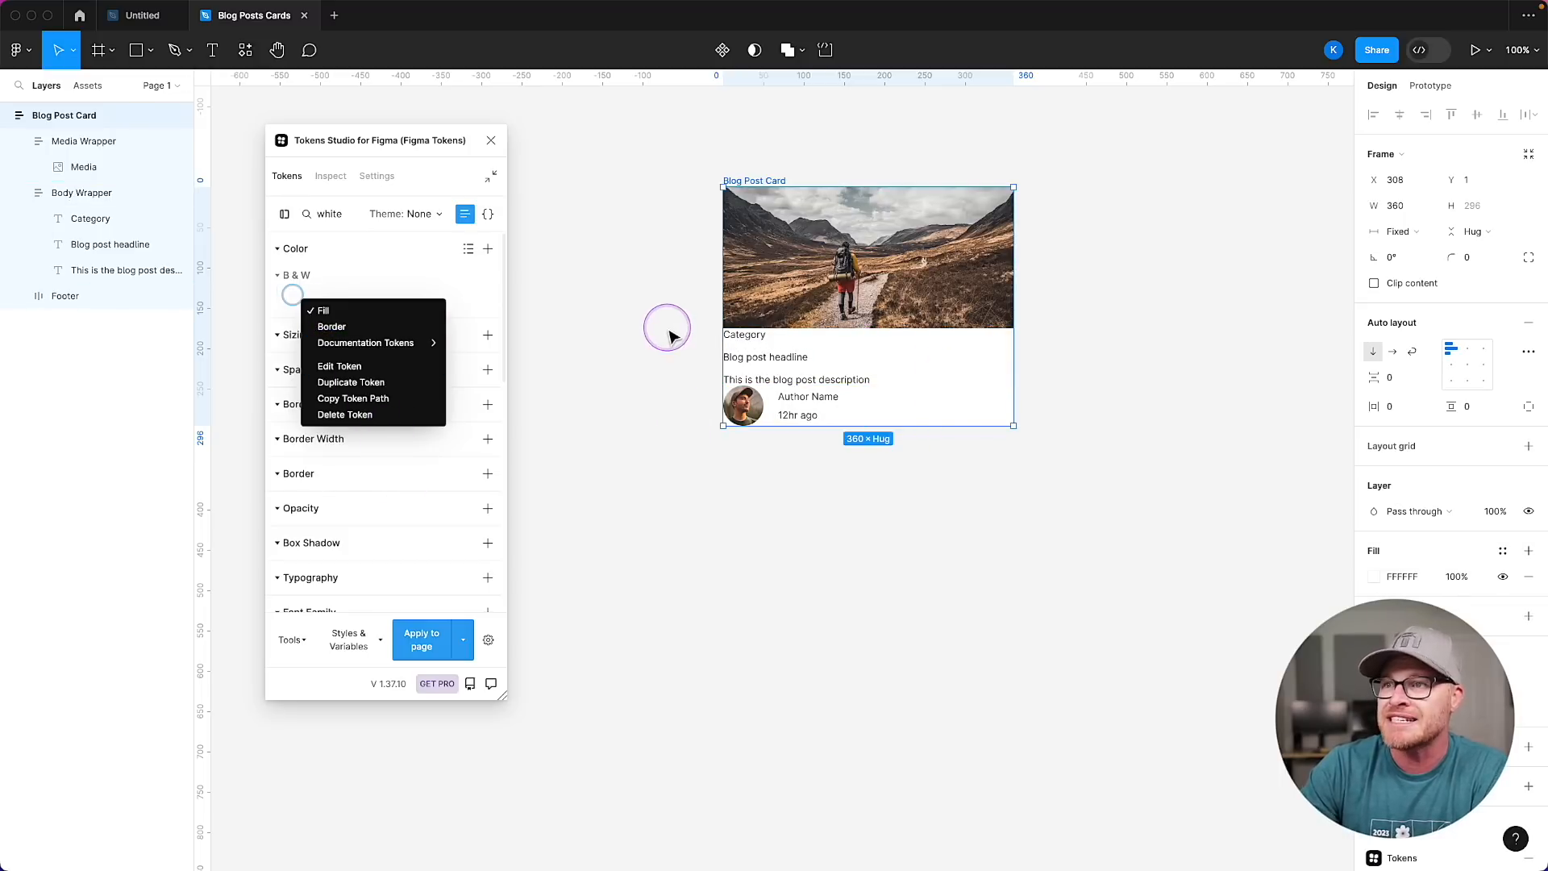
pyautogui.click(649, 294)
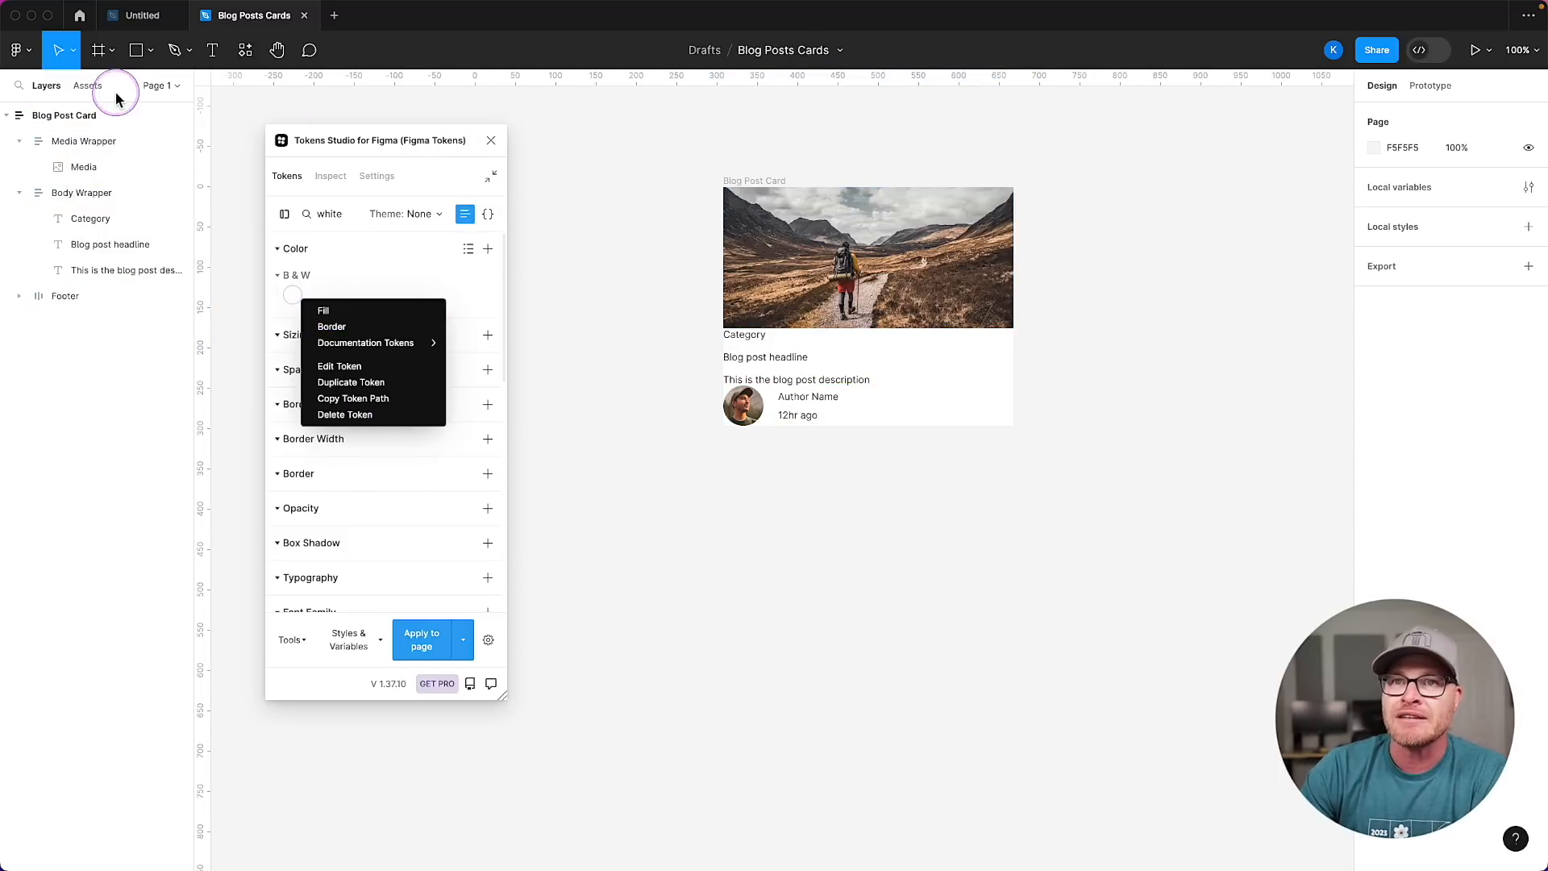
pyautogui.click(70, 115)
pyautogui.click(730, 126)
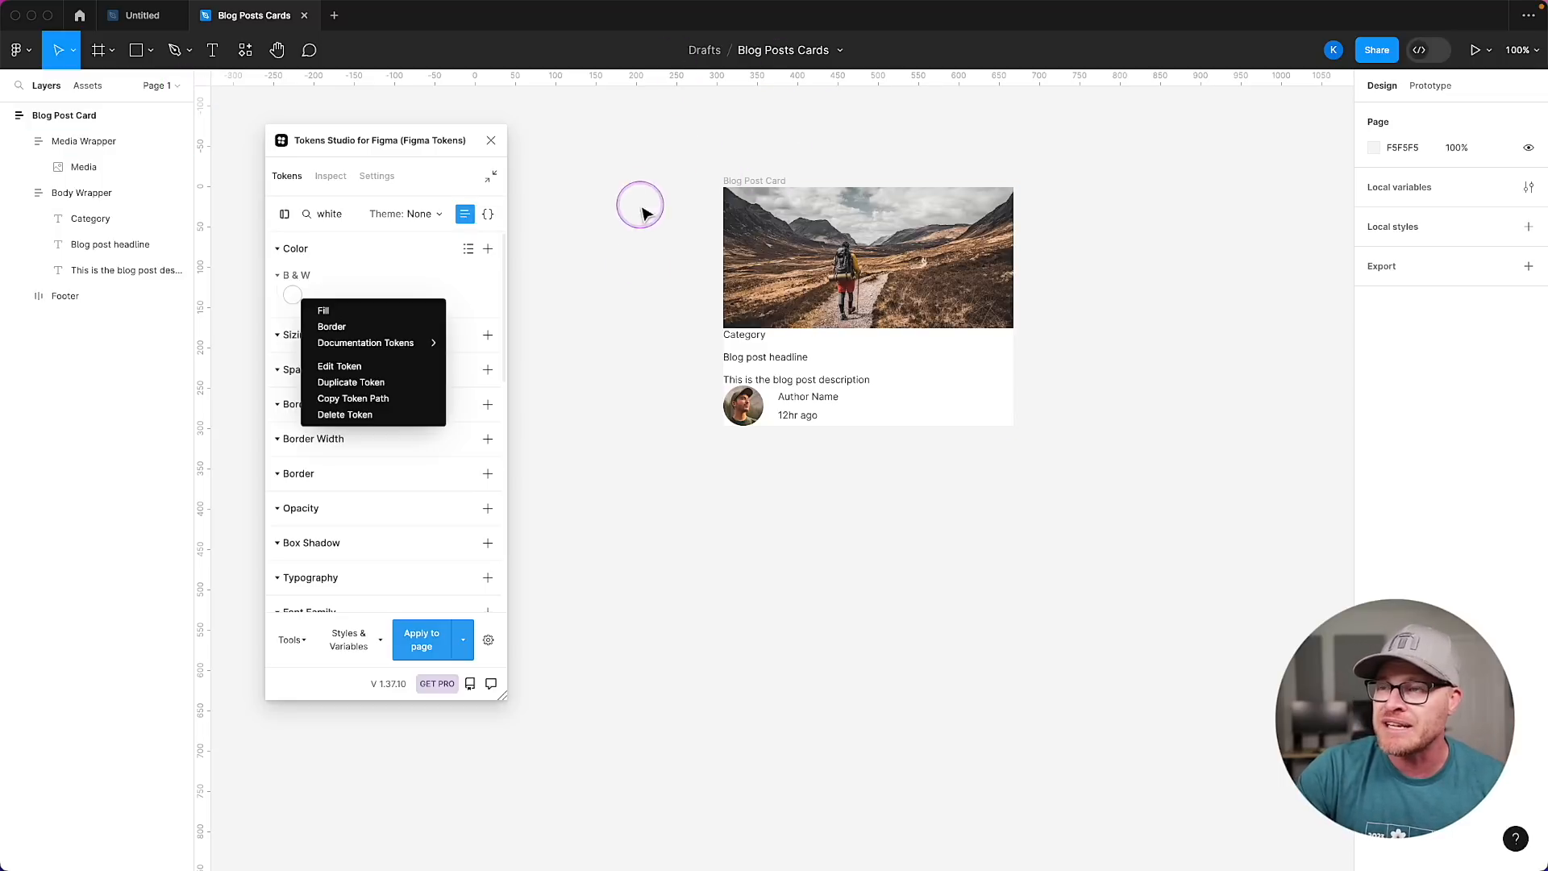
# Set the page background color to 222222.
pyautogui.click(1415, 149)
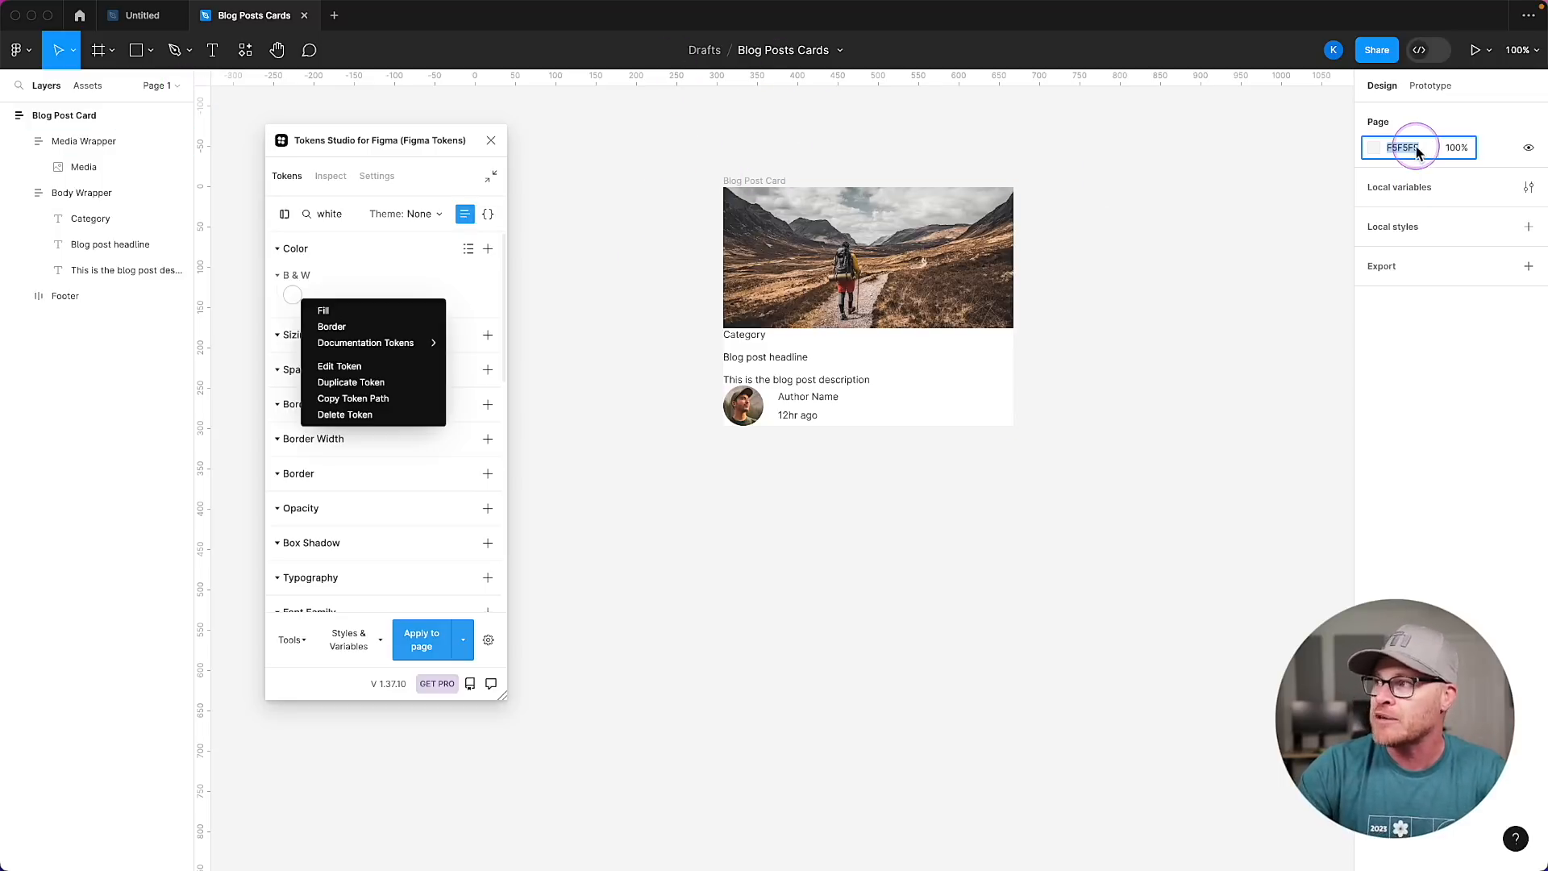
pyautogui.write('222222')
pyautogui.press('Return')
pyautogui.hscroll(1, 1071, 266)
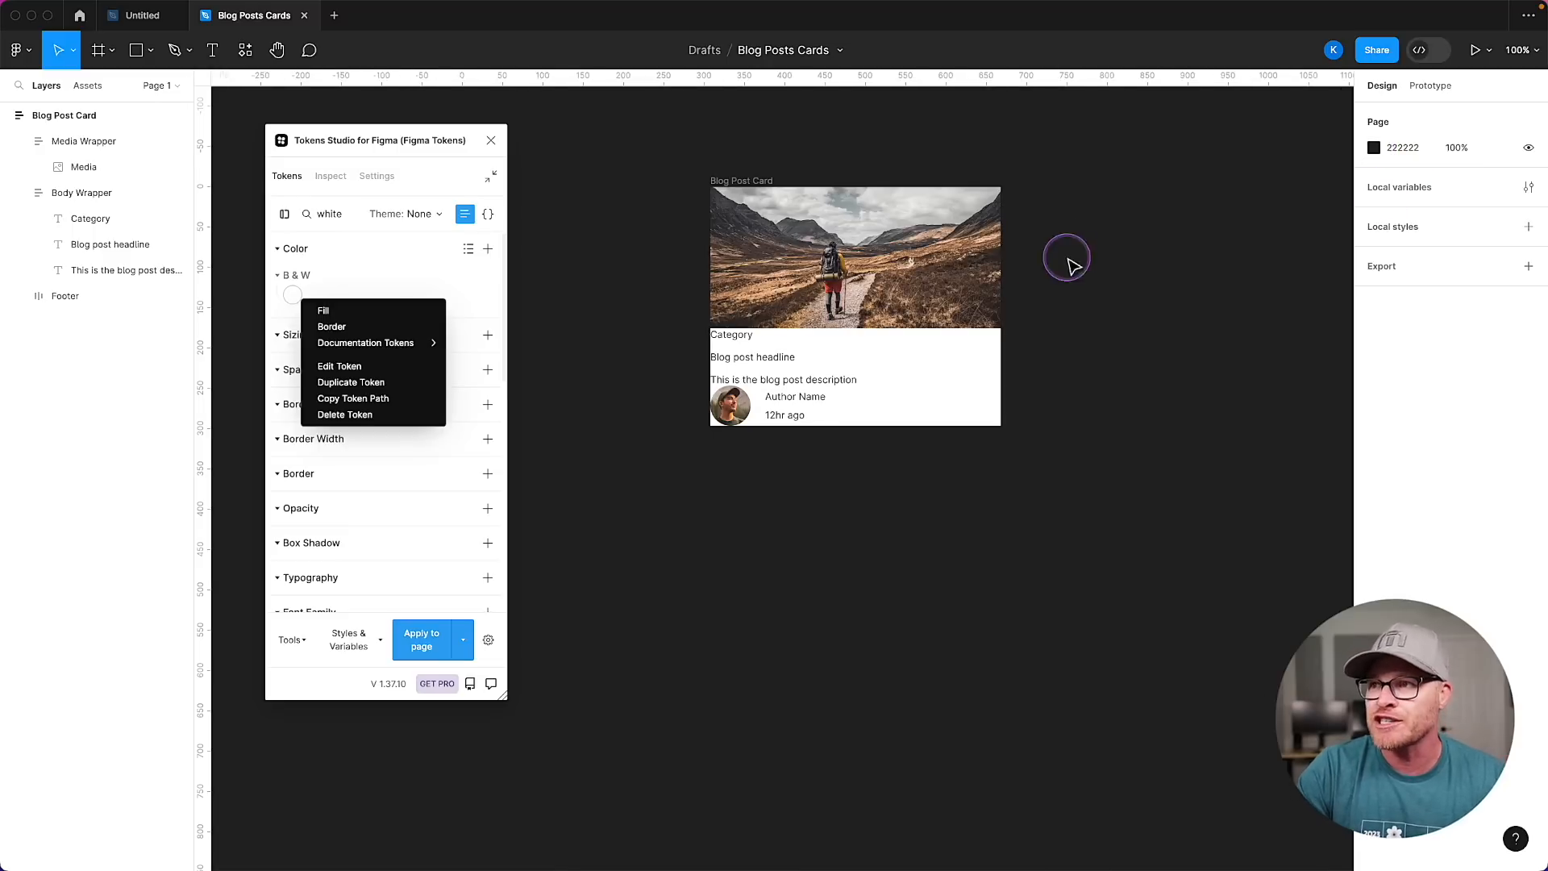
pyautogui.hscroll(1, 919, 400)
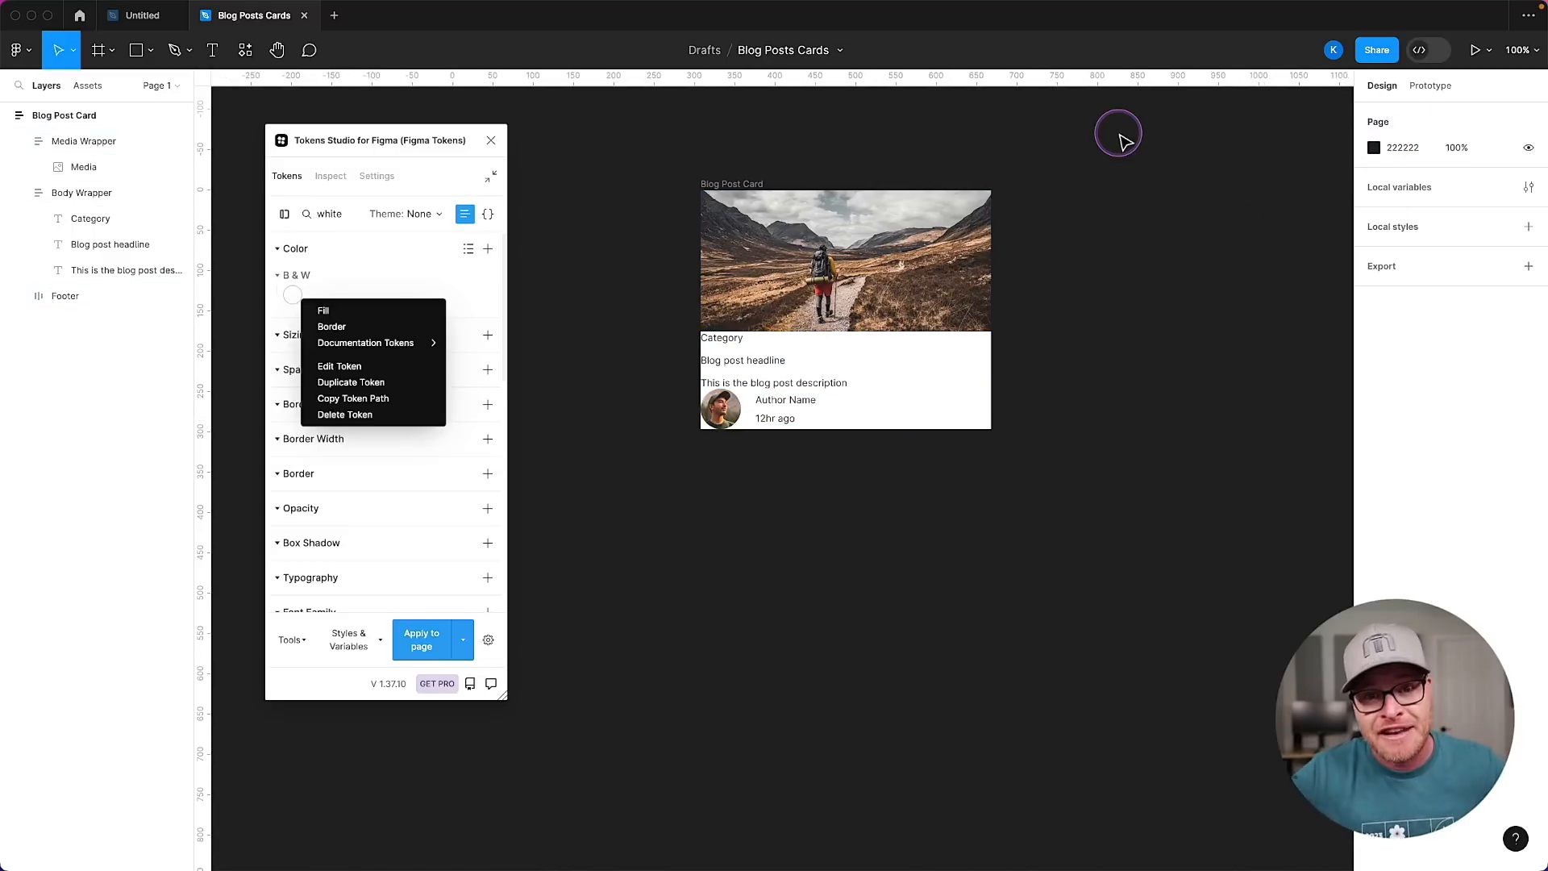
pyautogui.hscroll(3, 681, 341)
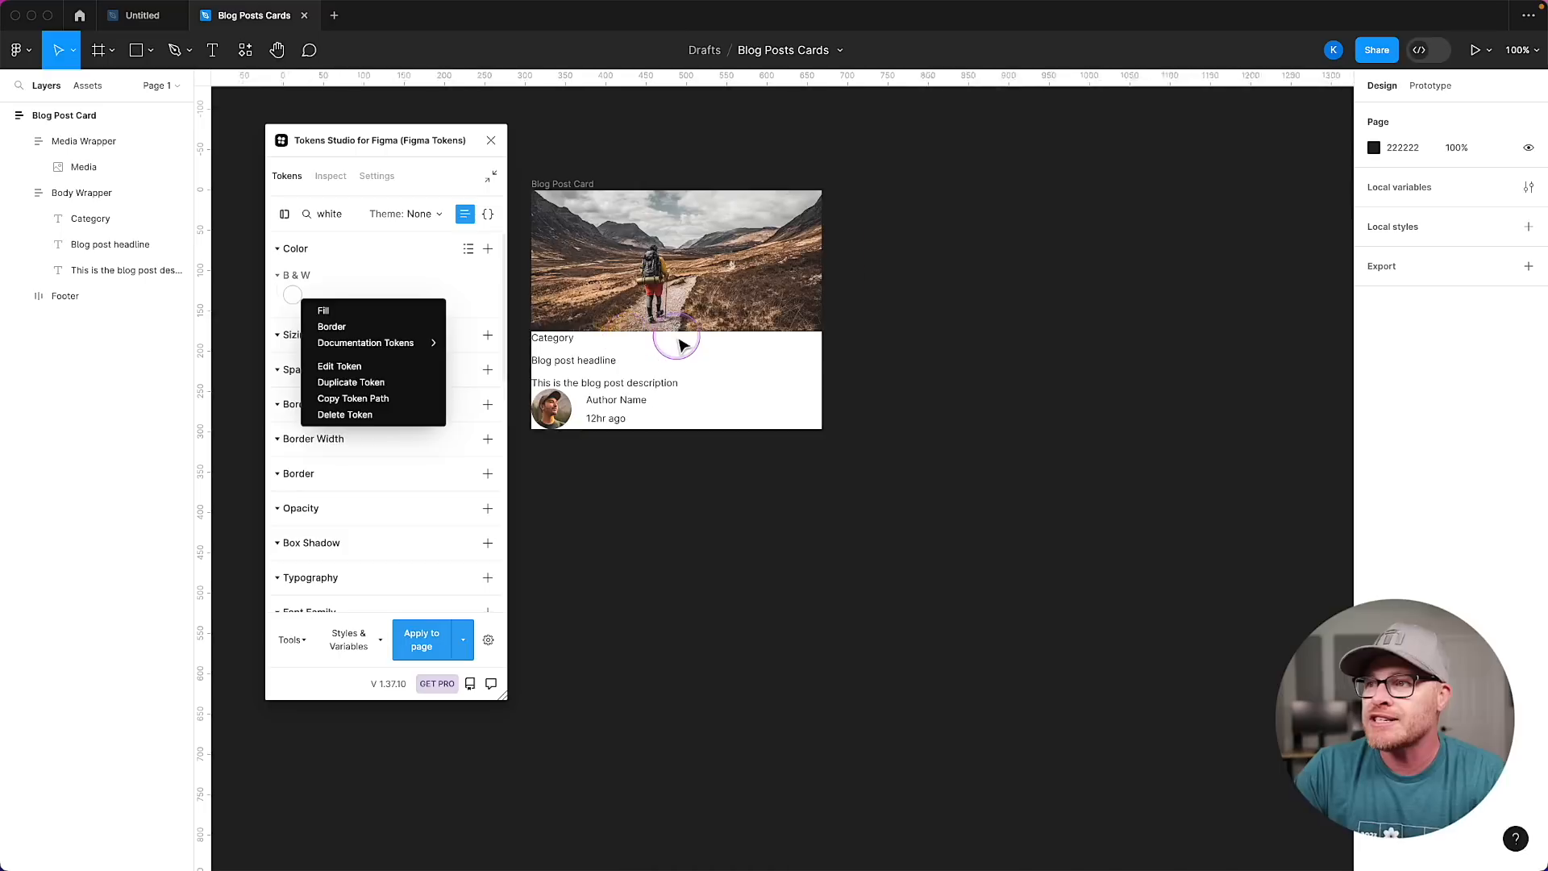
pyautogui.hscroll(-2, 680, 337)
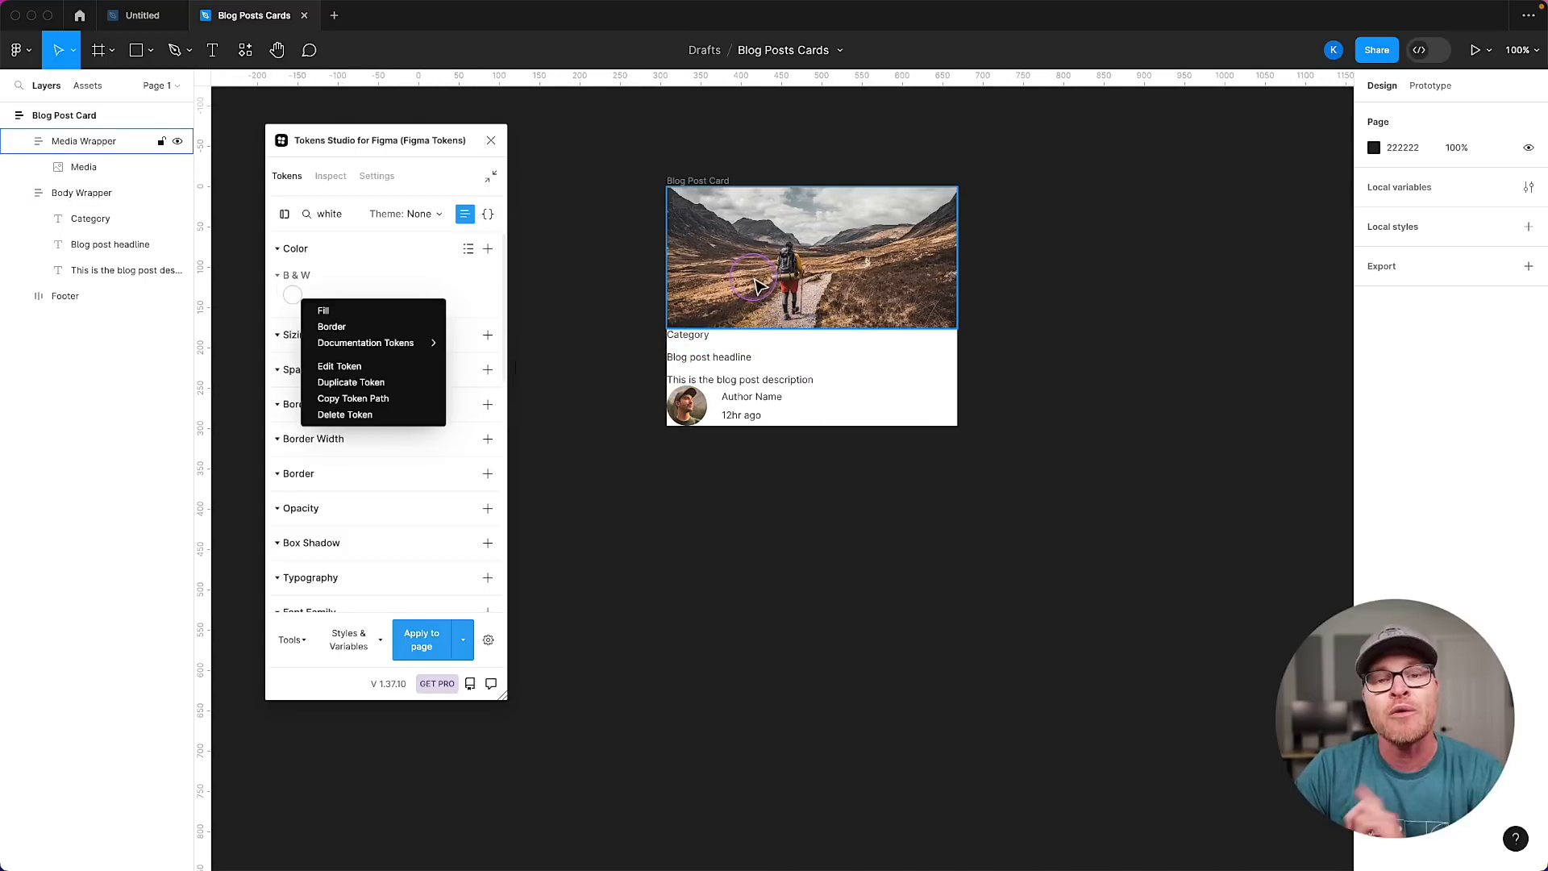
# Search the tokens for "Space M" and apply D Space M as the Body Wrapper's top, right, bottom and left padding.
pyautogui.click(923, 357)
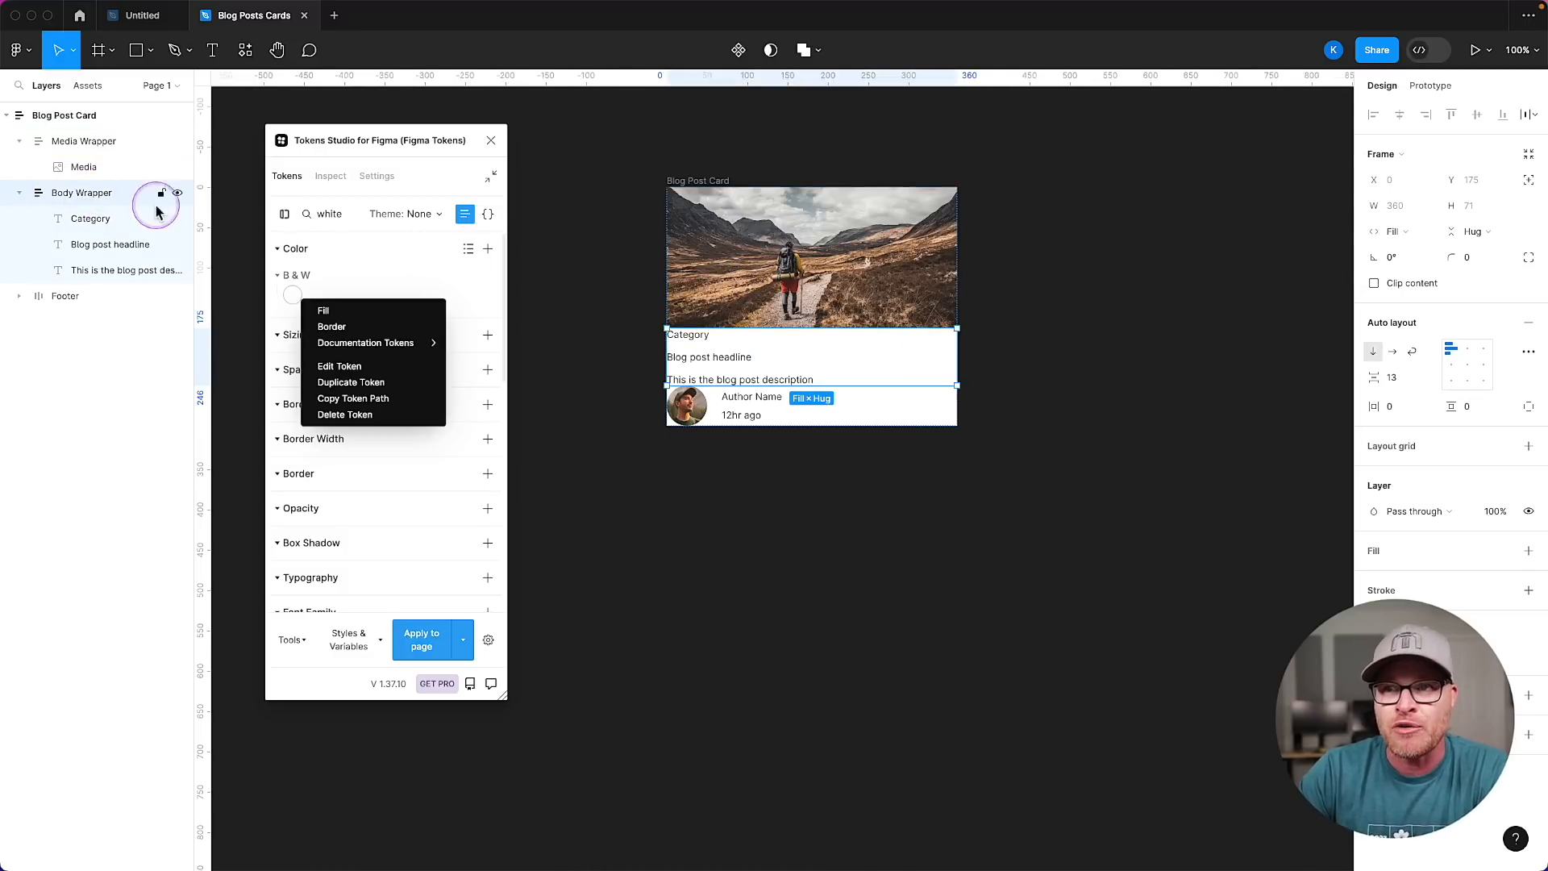
pyautogui.click(342, 217)
pyautogui.doubleClick(347, 217)
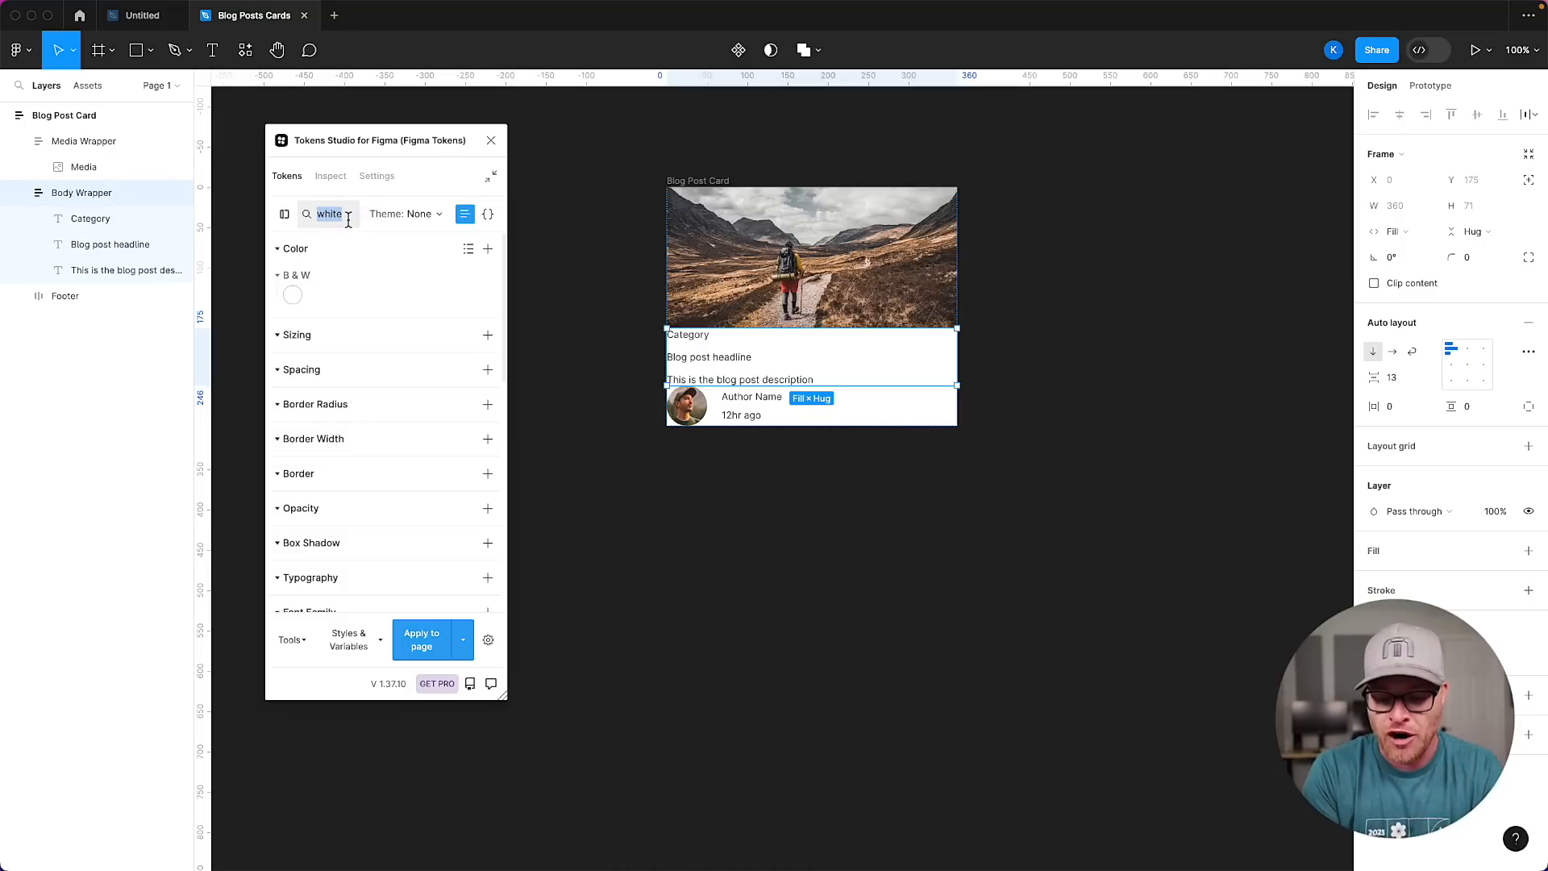
pyautogui.write('Space')
pyautogui.click(348, 218)
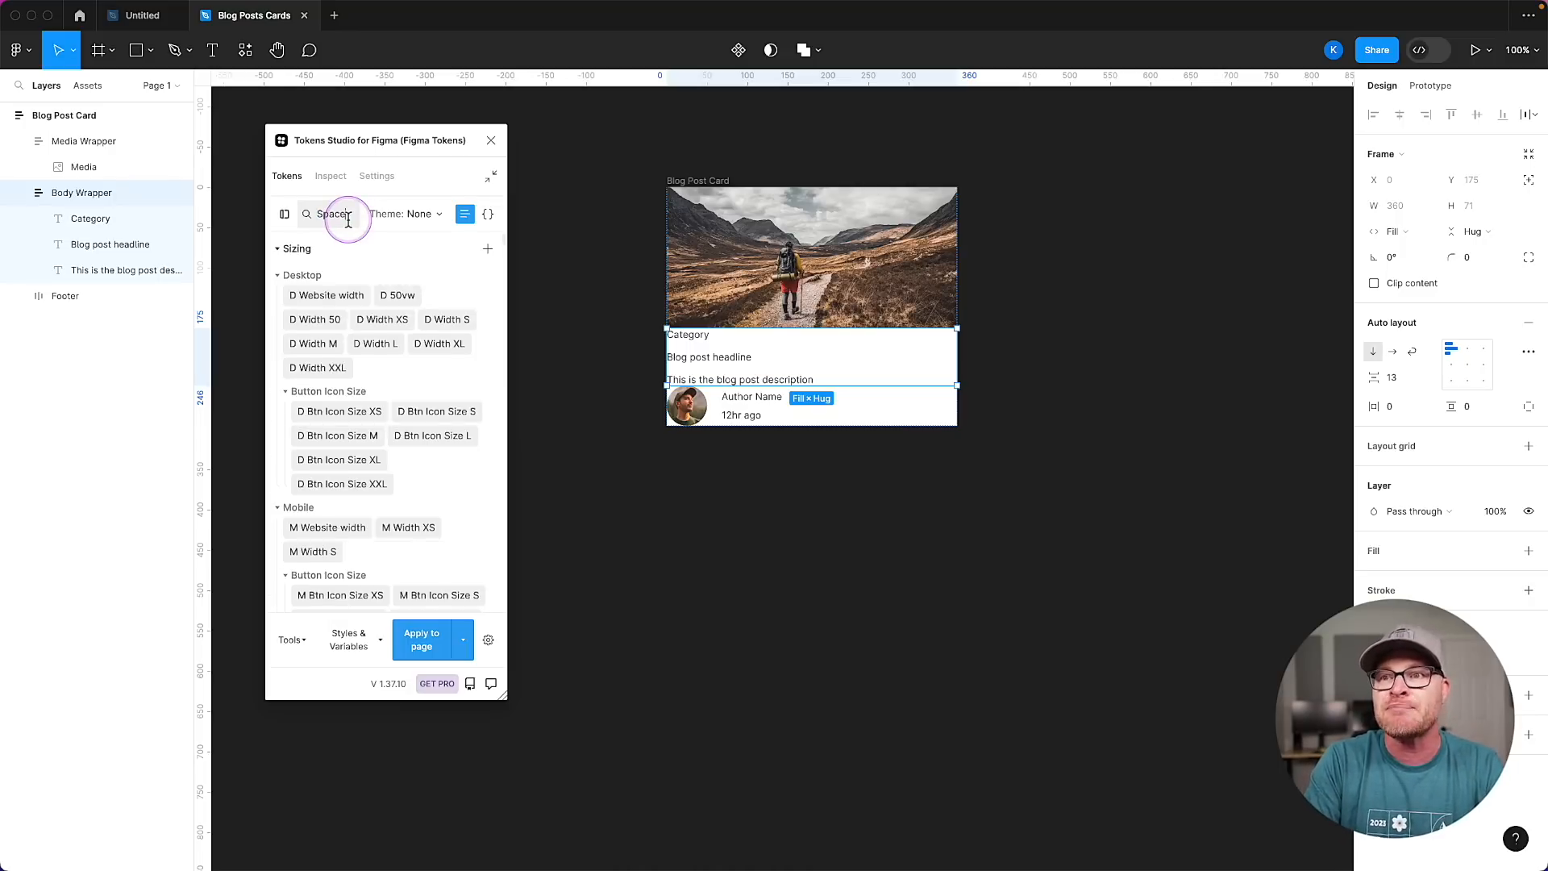
pyautogui.write('M')
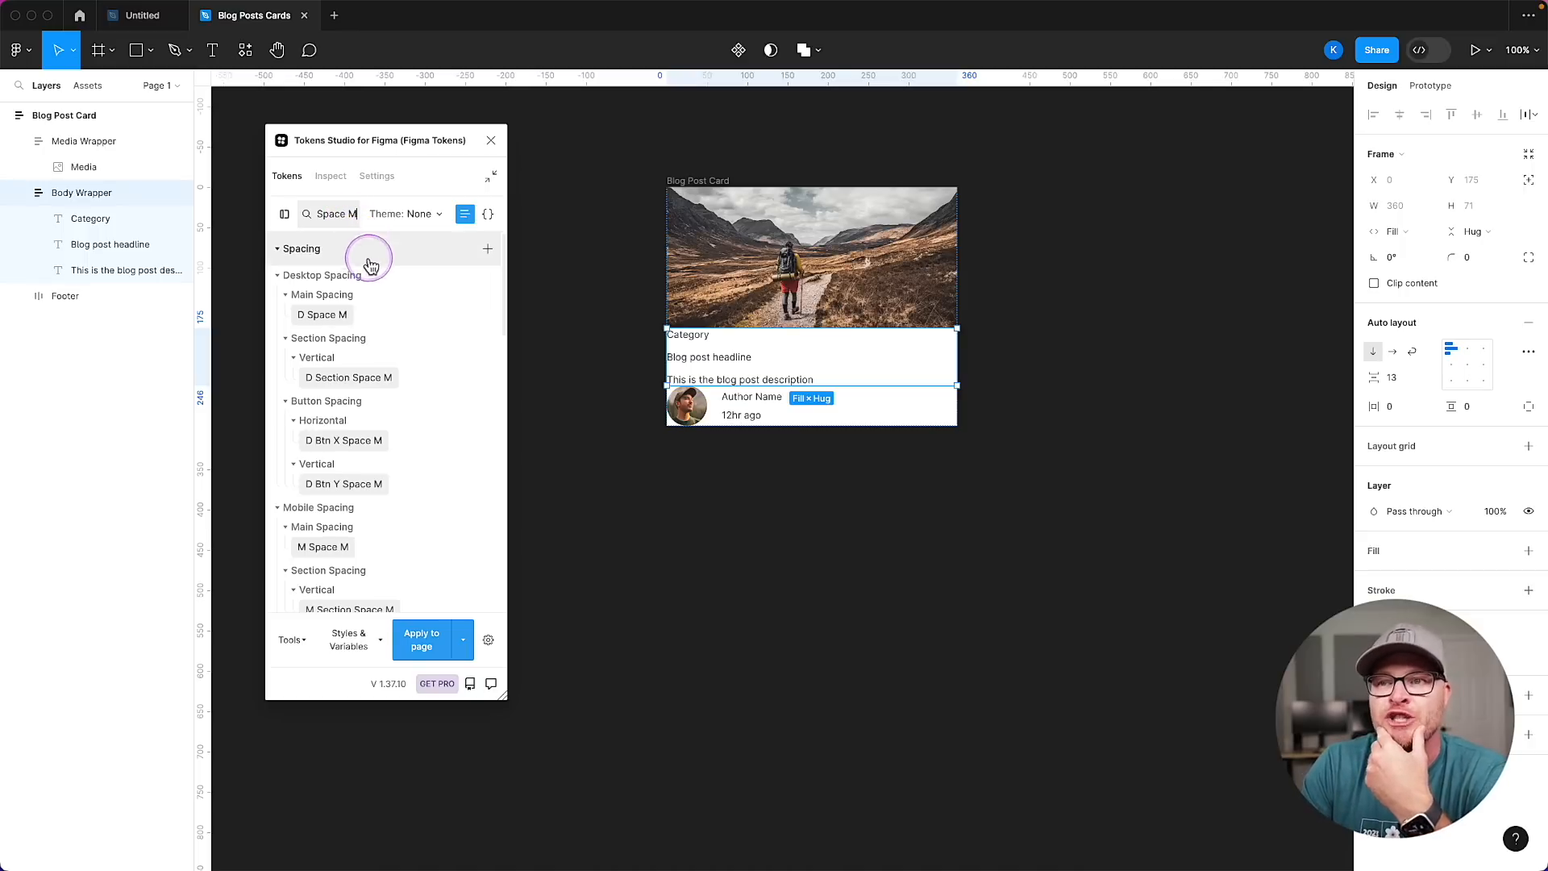
pyautogui.moveTo(304, 320)
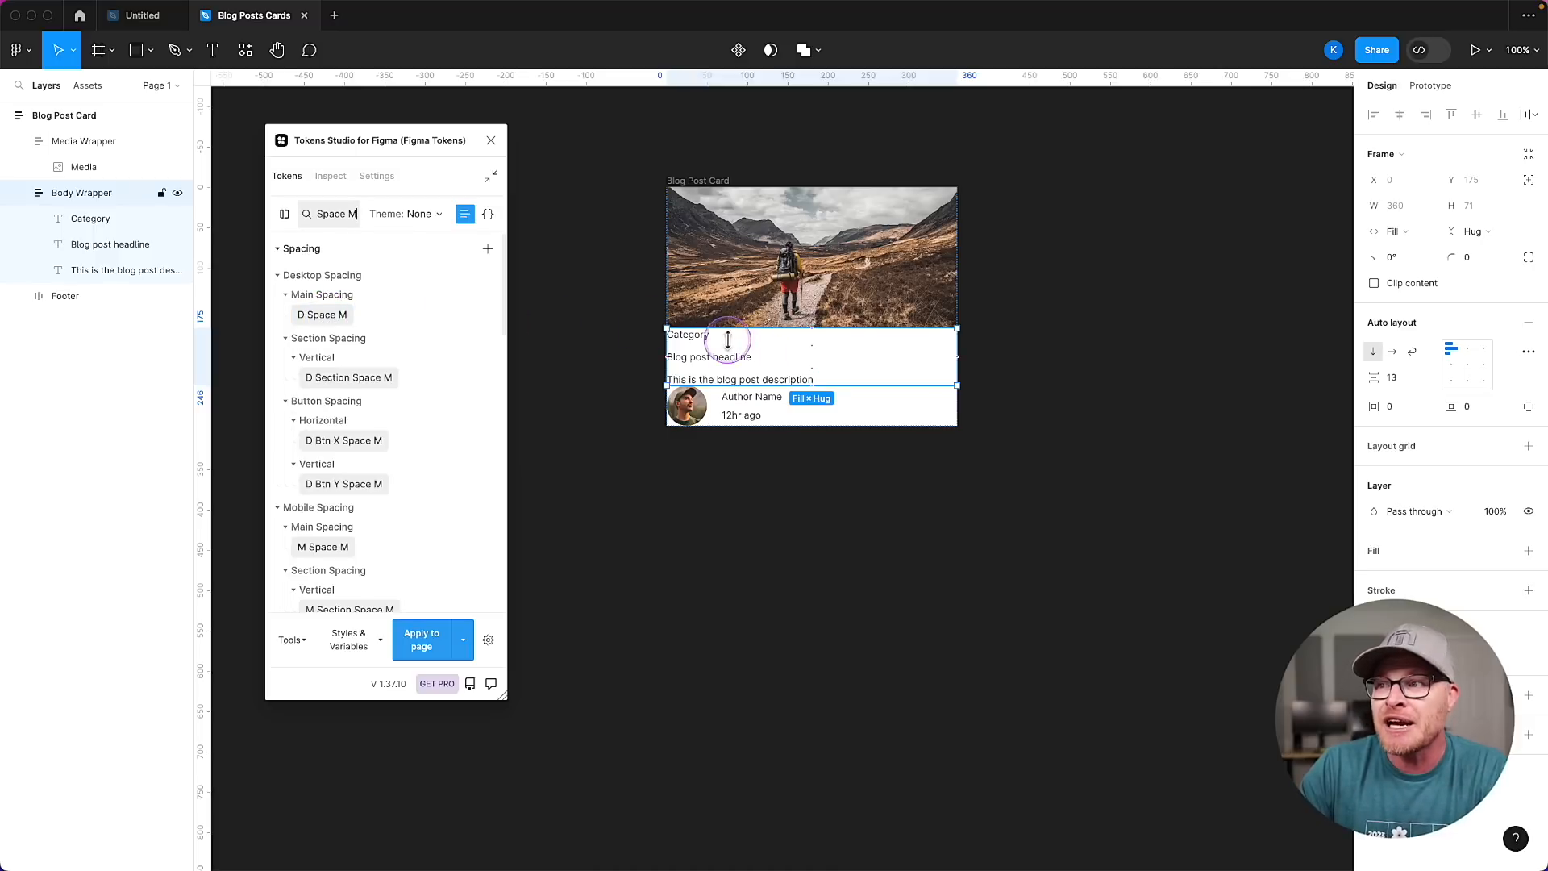
pyautogui.rightClick(315, 317)
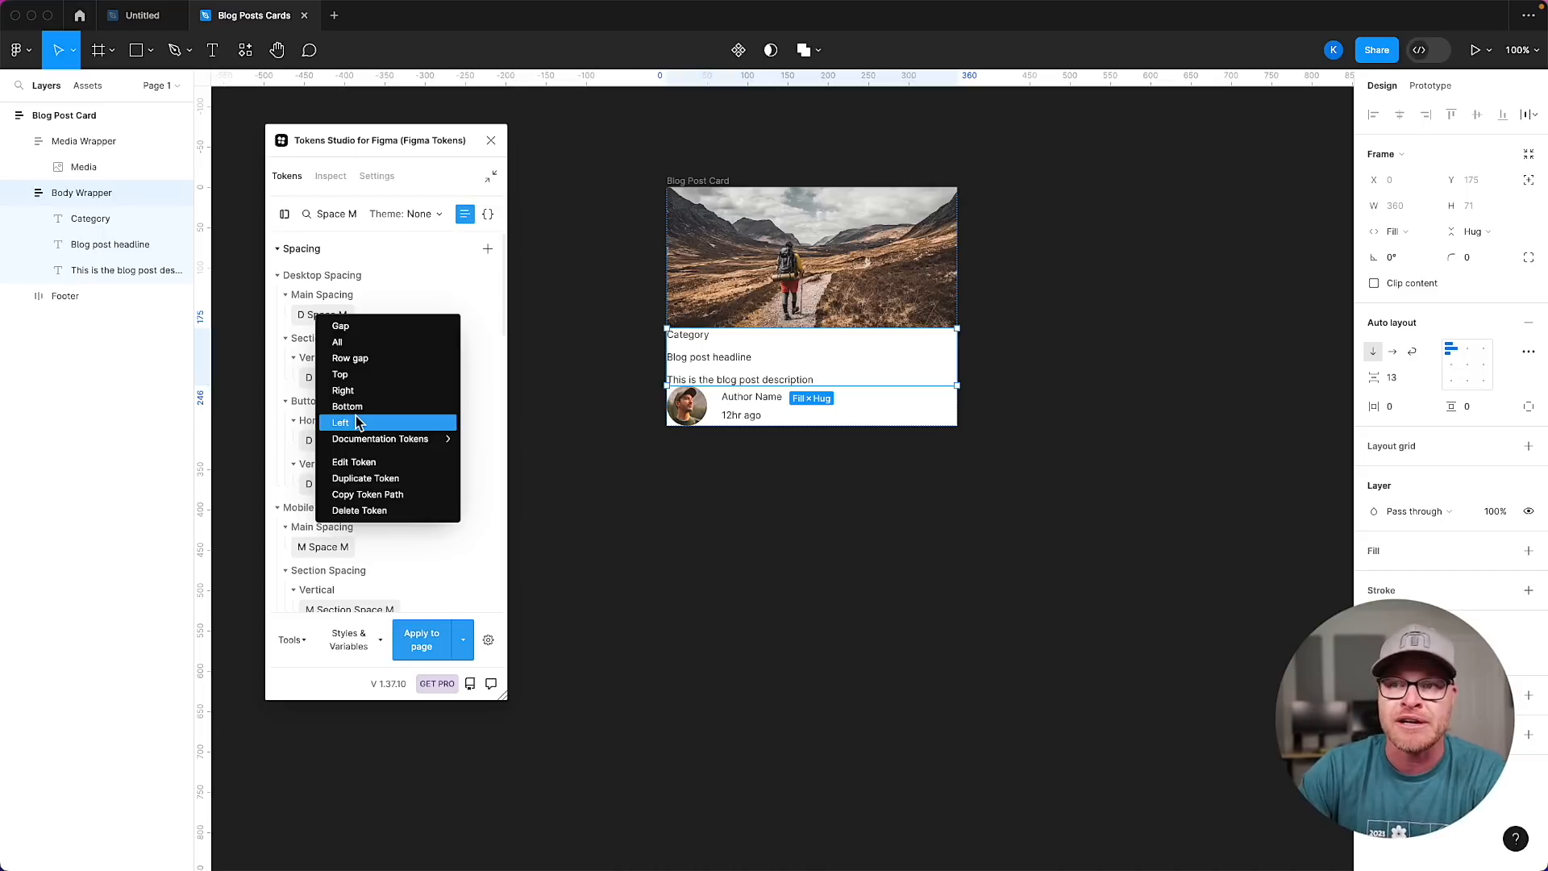
pyautogui.click(362, 382)
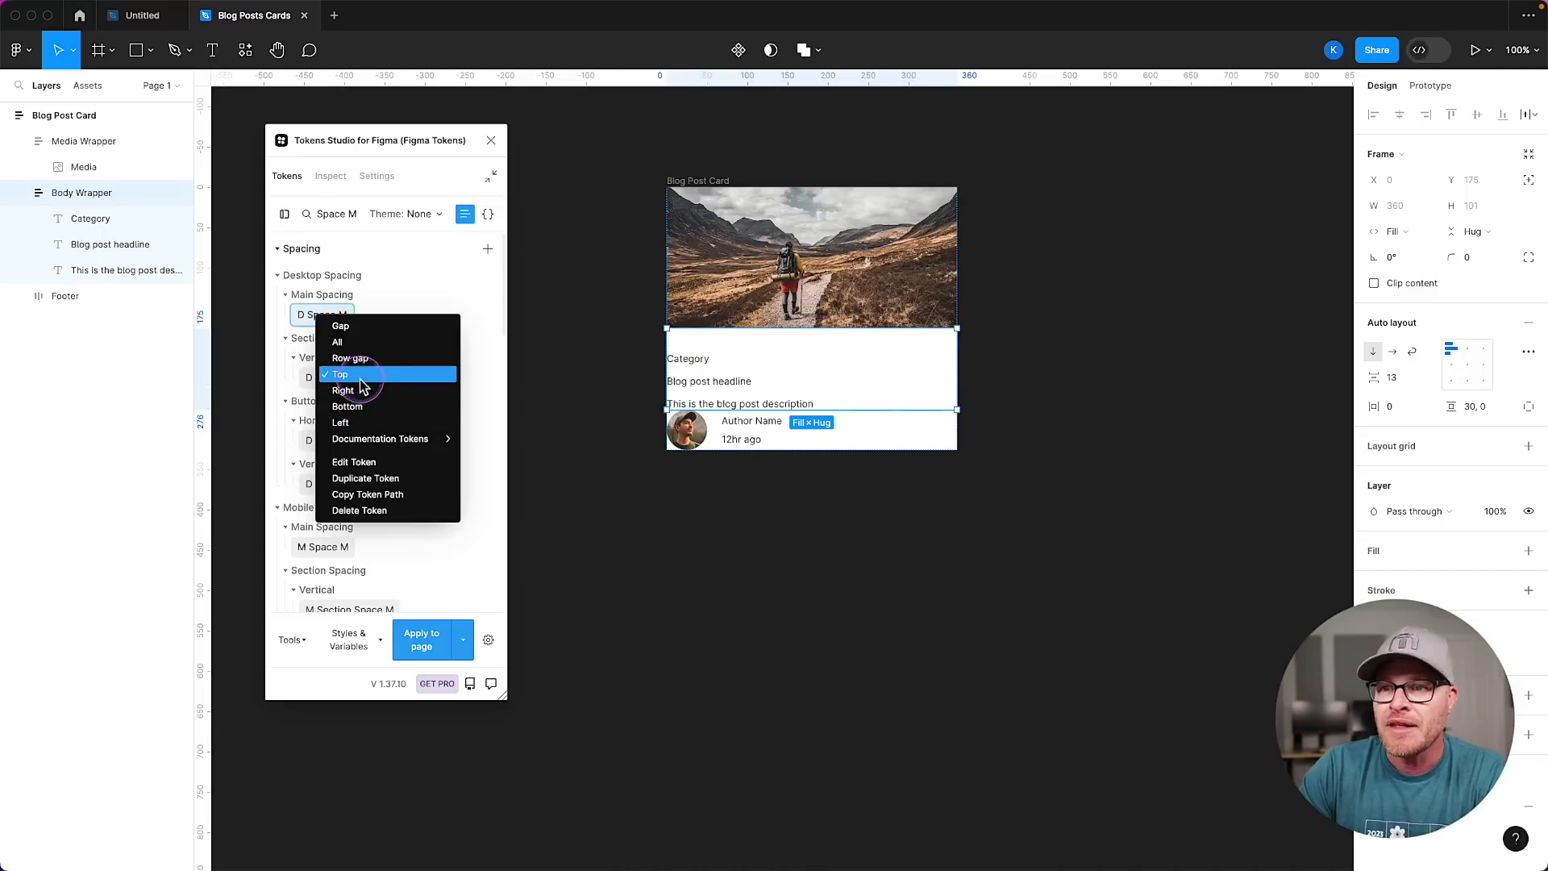
pyautogui.click(362, 390)
pyautogui.click(360, 425)
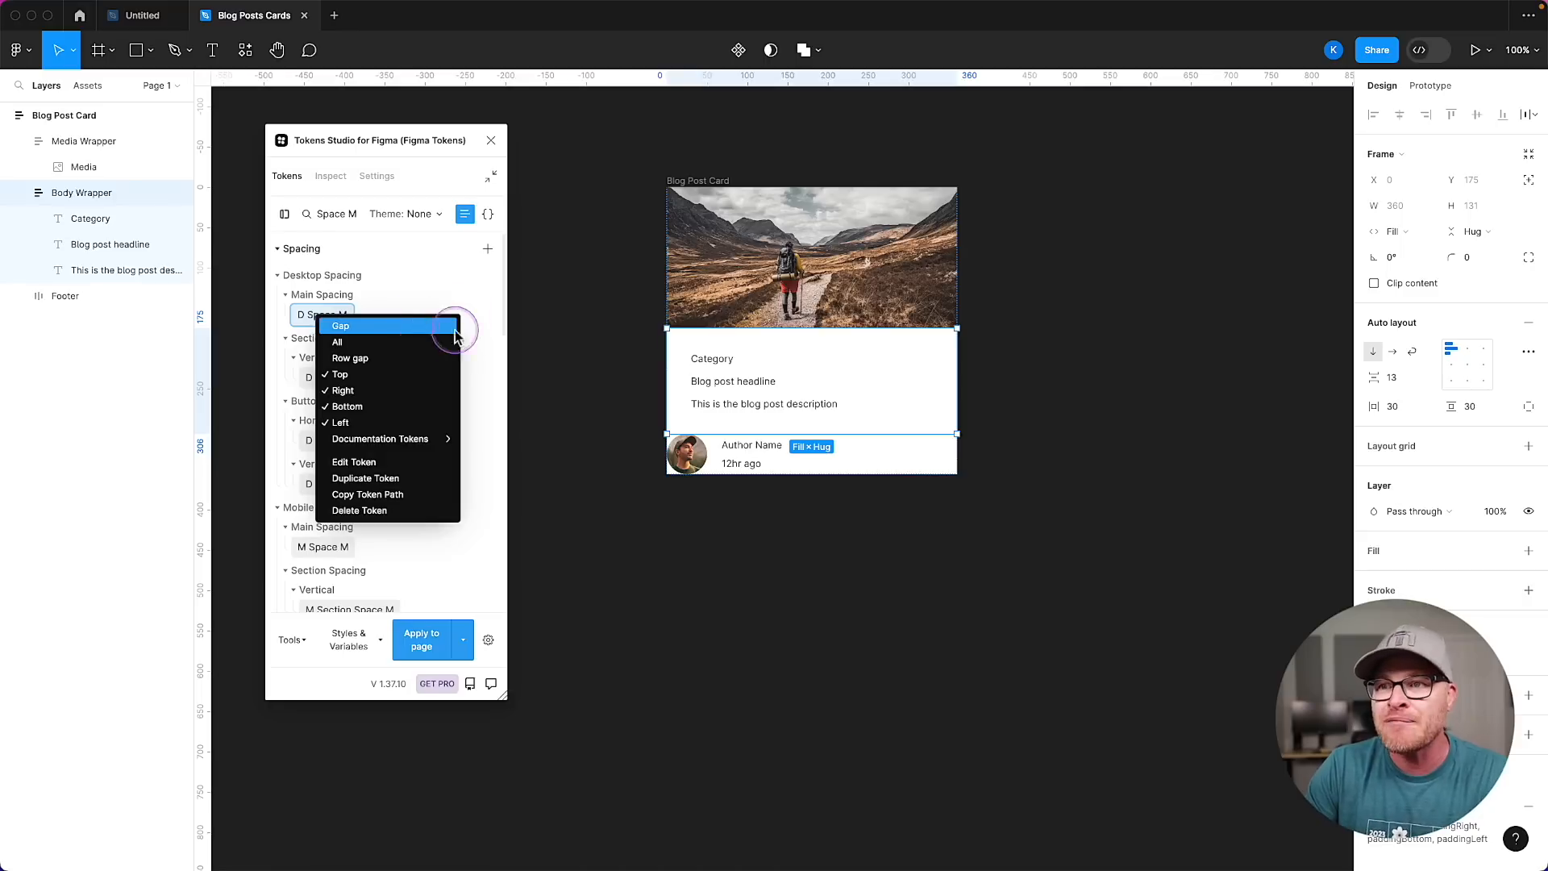
# Apply the D Space M token as the Footer's right and left padding.
pyautogui.click(713, 451)
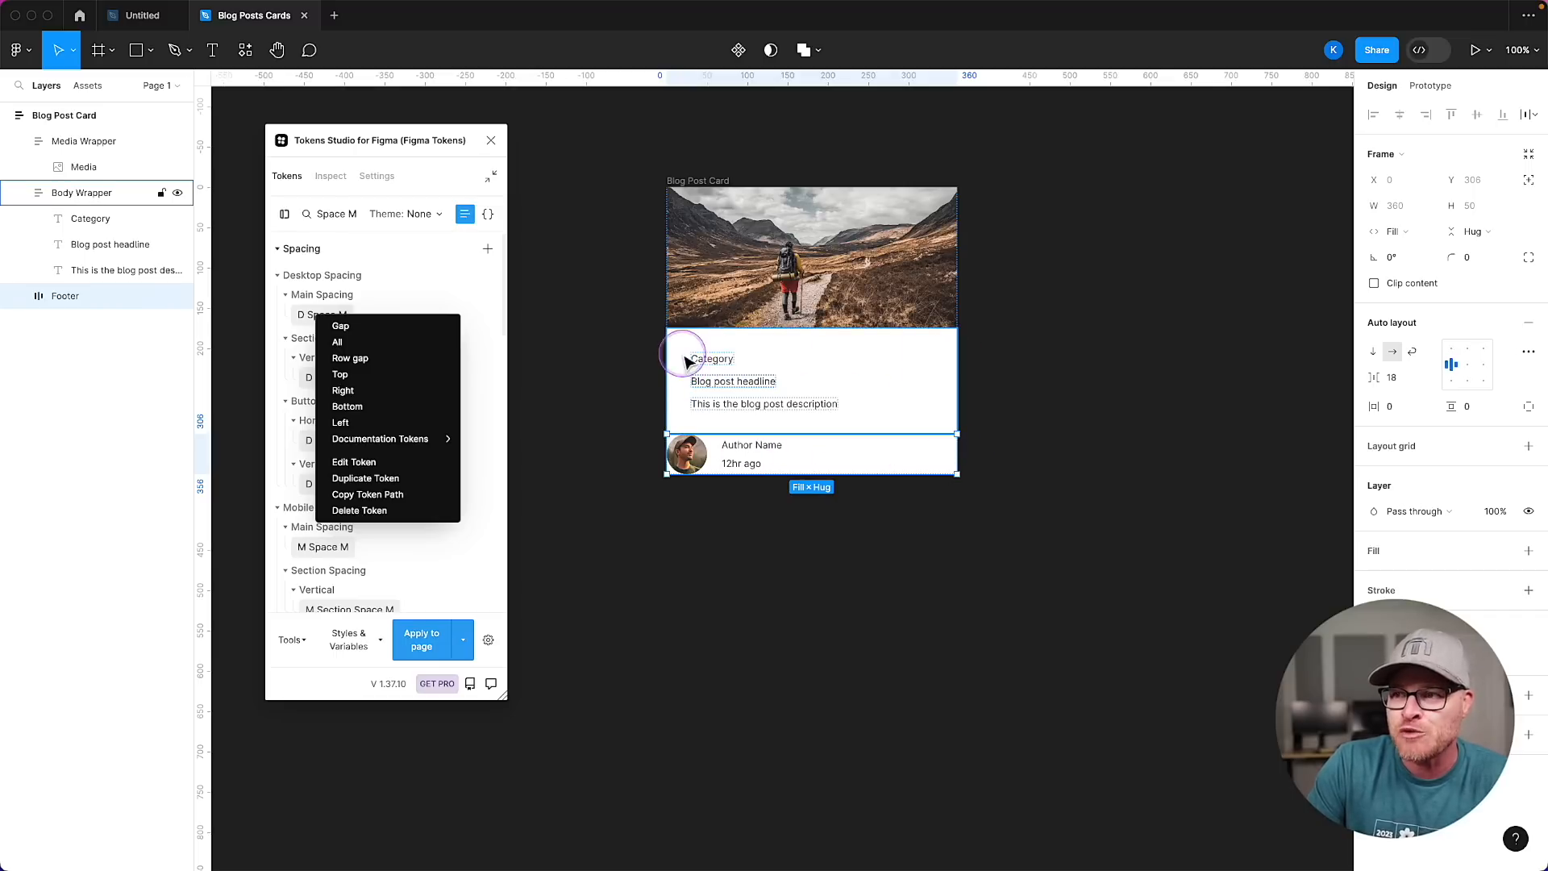
pyautogui.click(355, 391)
pyautogui.click(349, 423)
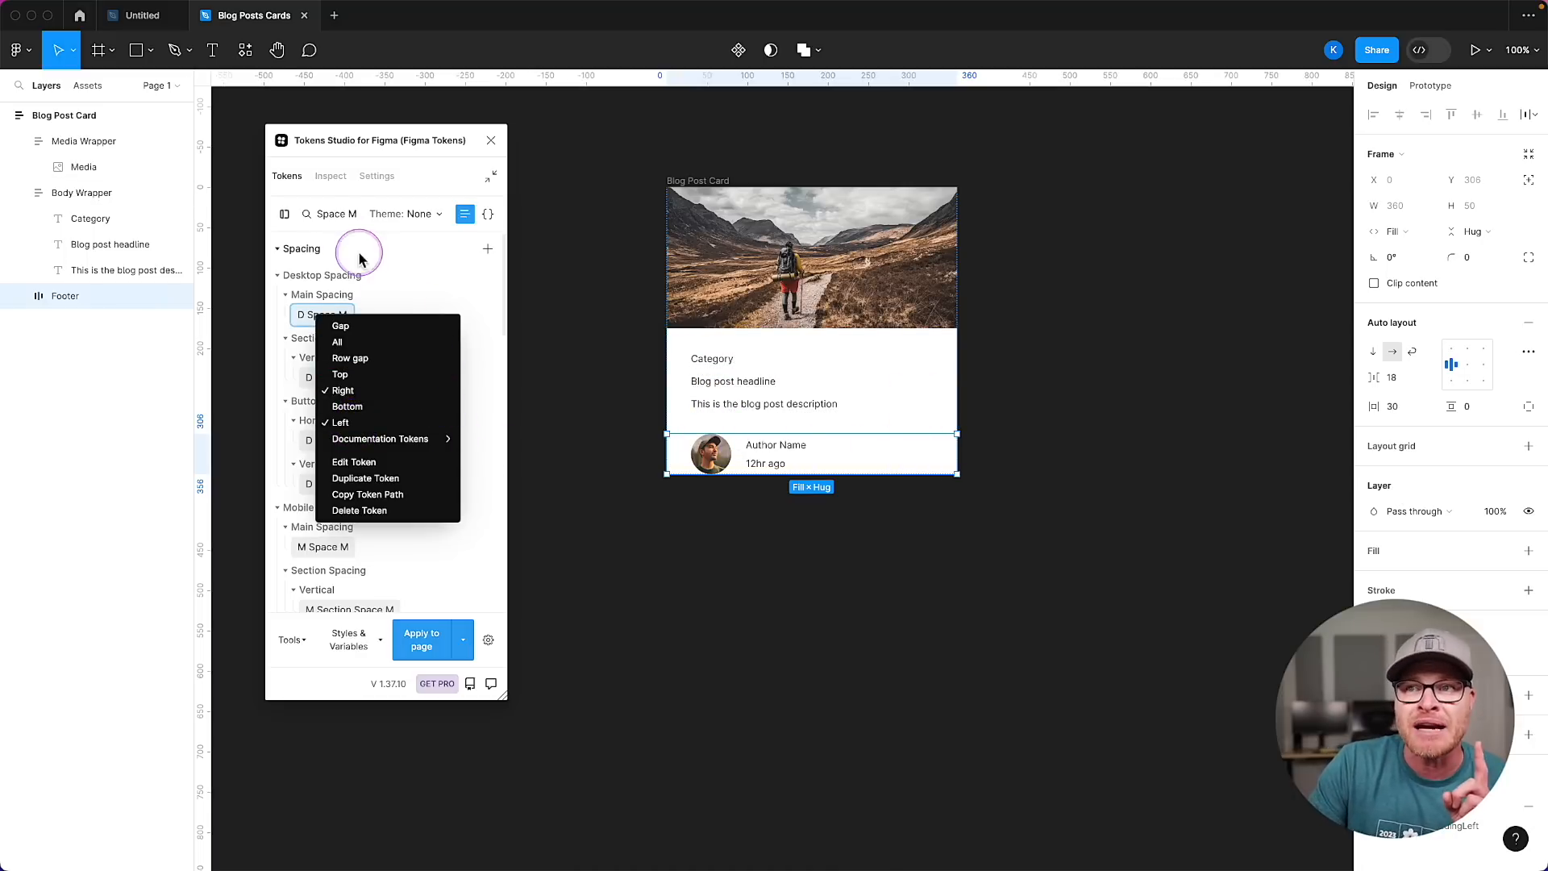
# Search the tokens for "Space XS" and apply D Space XS as the Footer's top and bottom padding.
pyautogui.click(354, 216)
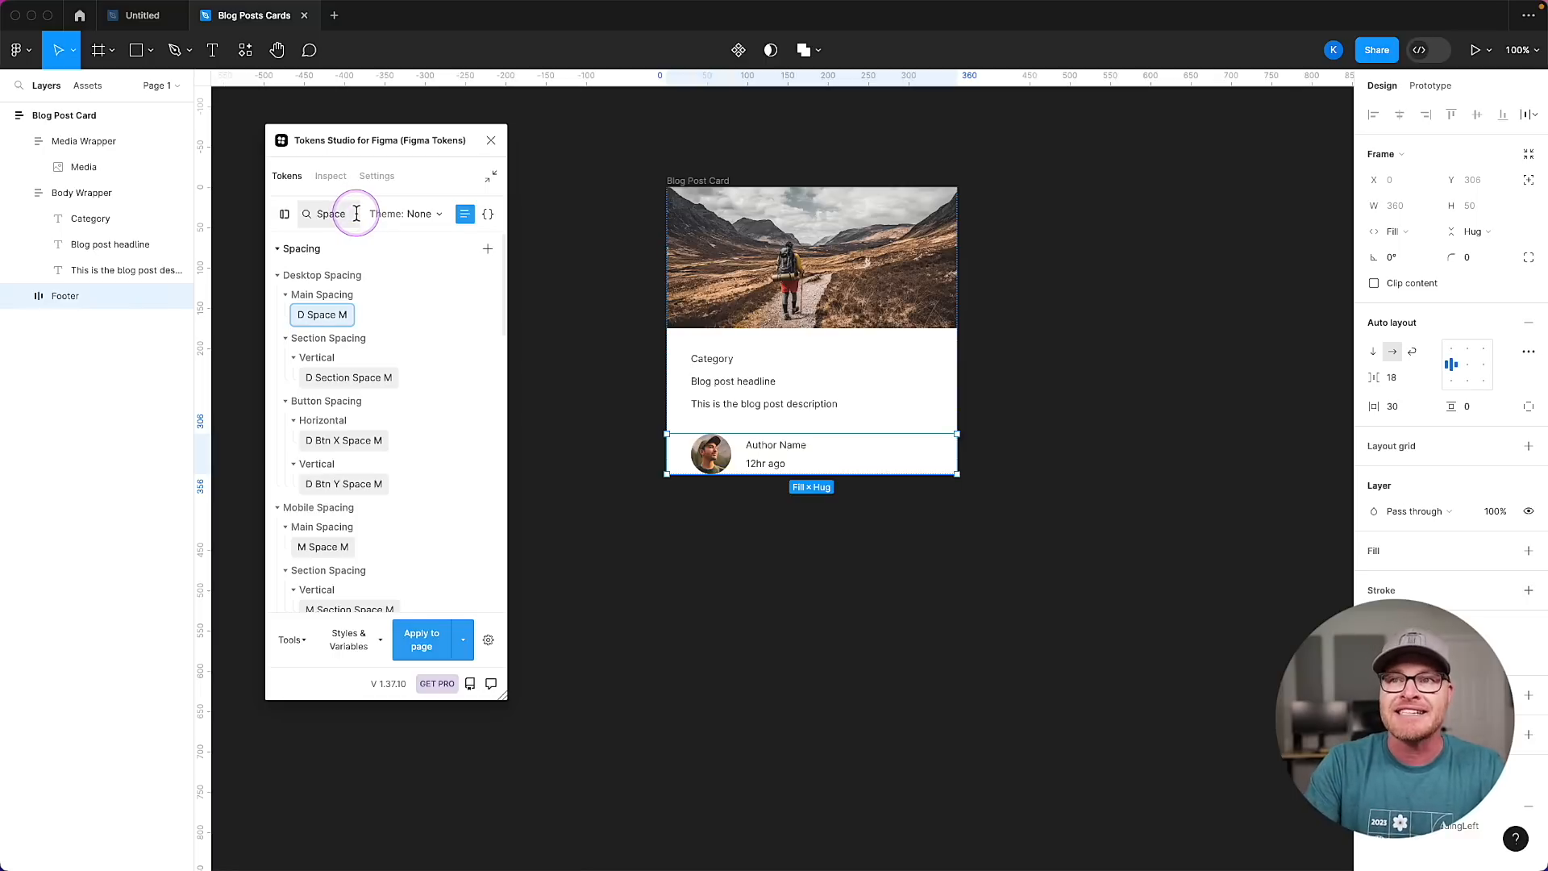
pyautogui.write('X')
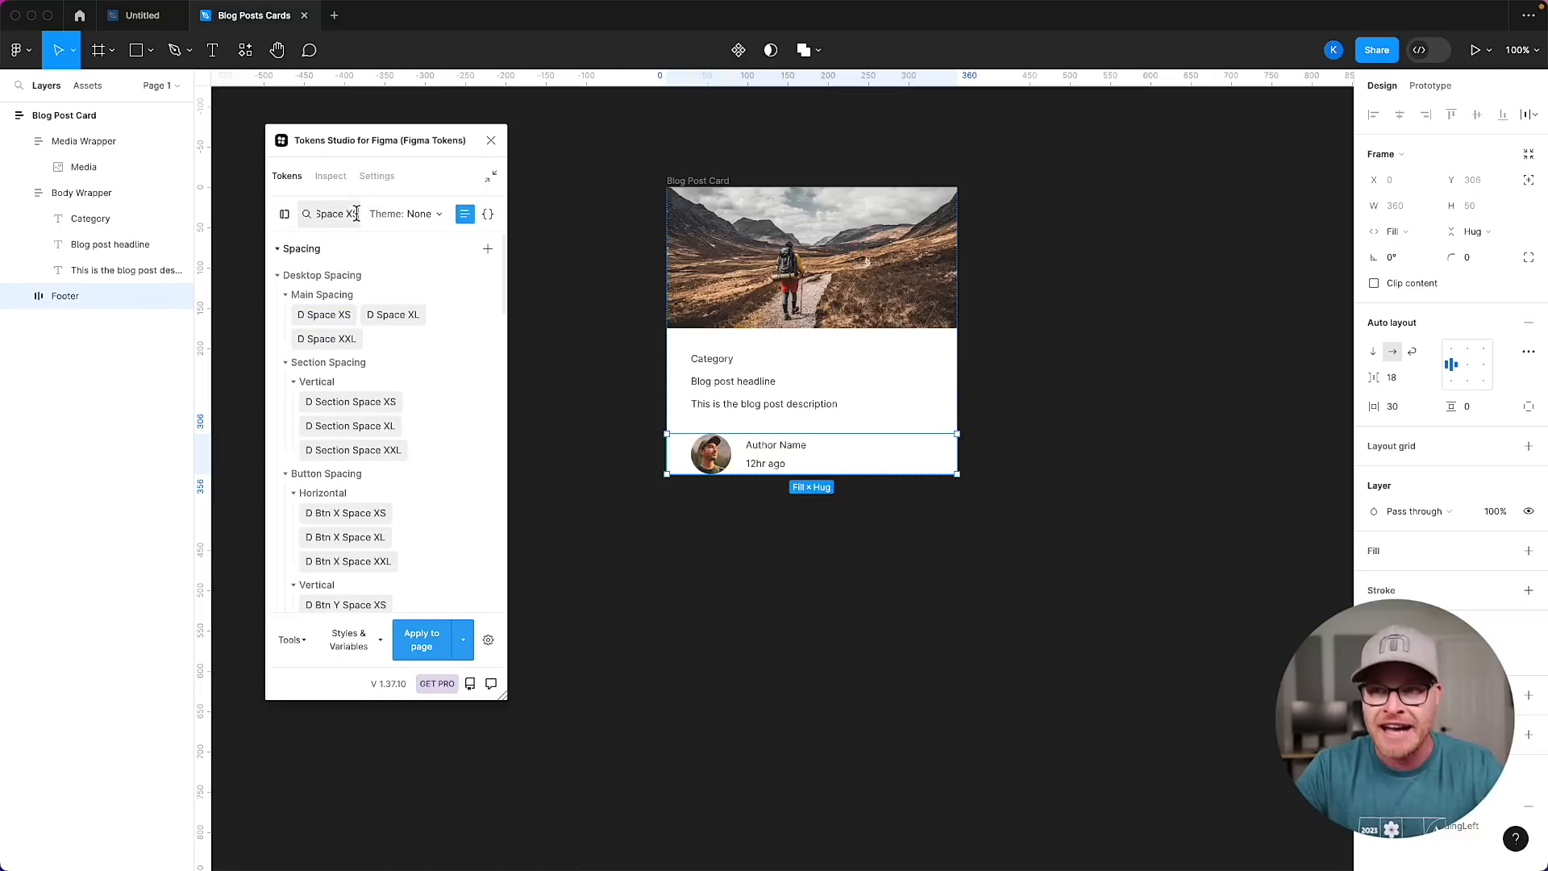
pyautogui.write('S')
pyautogui.rightClick(312, 314)
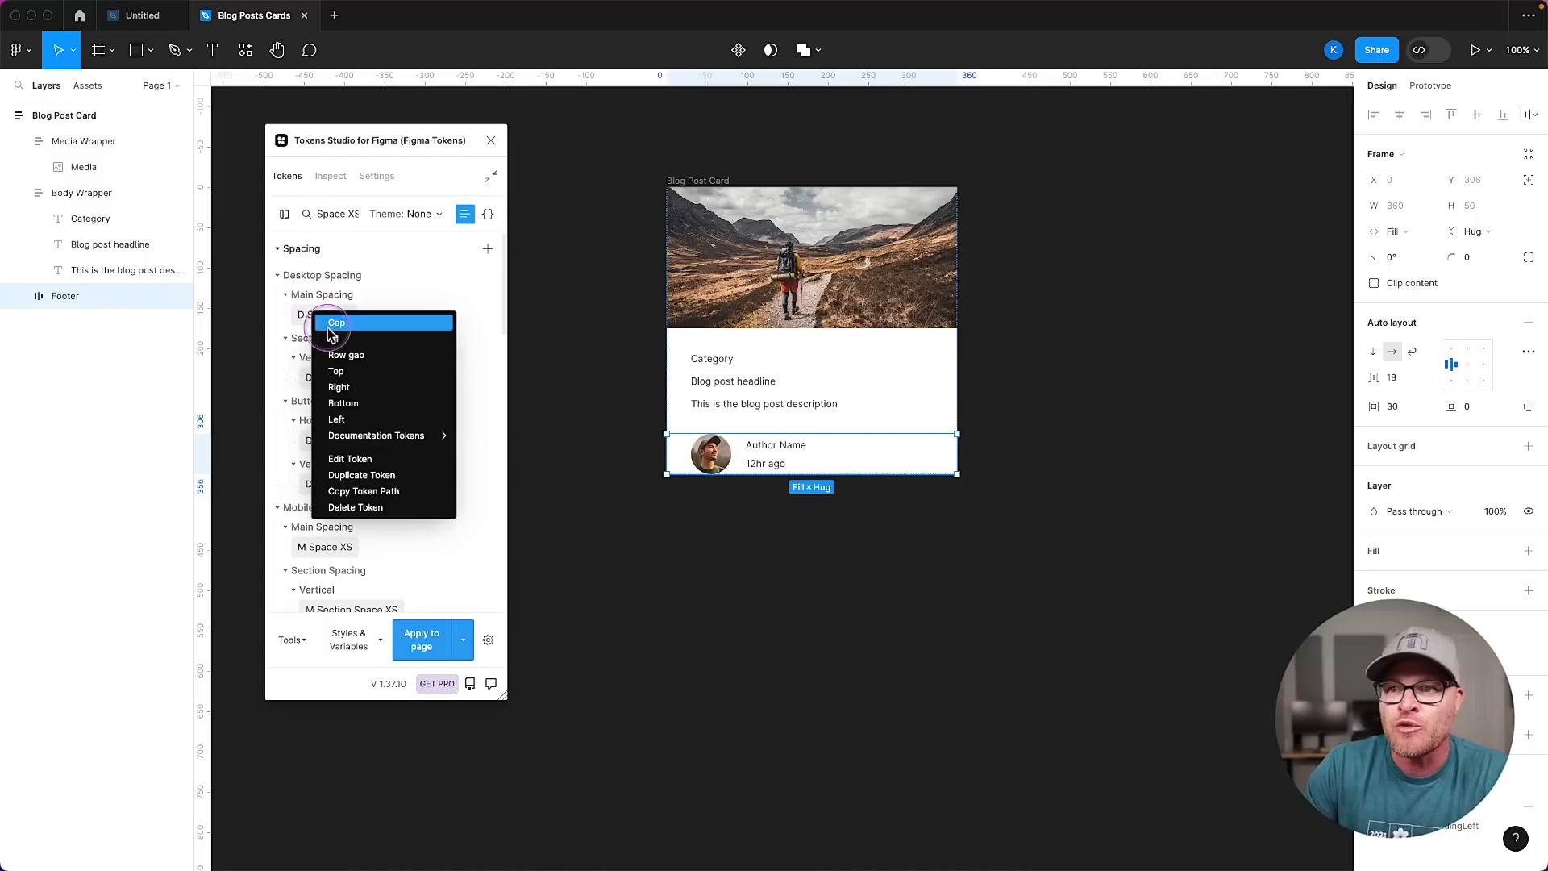
pyautogui.click(336, 371)
pyautogui.click(344, 403)
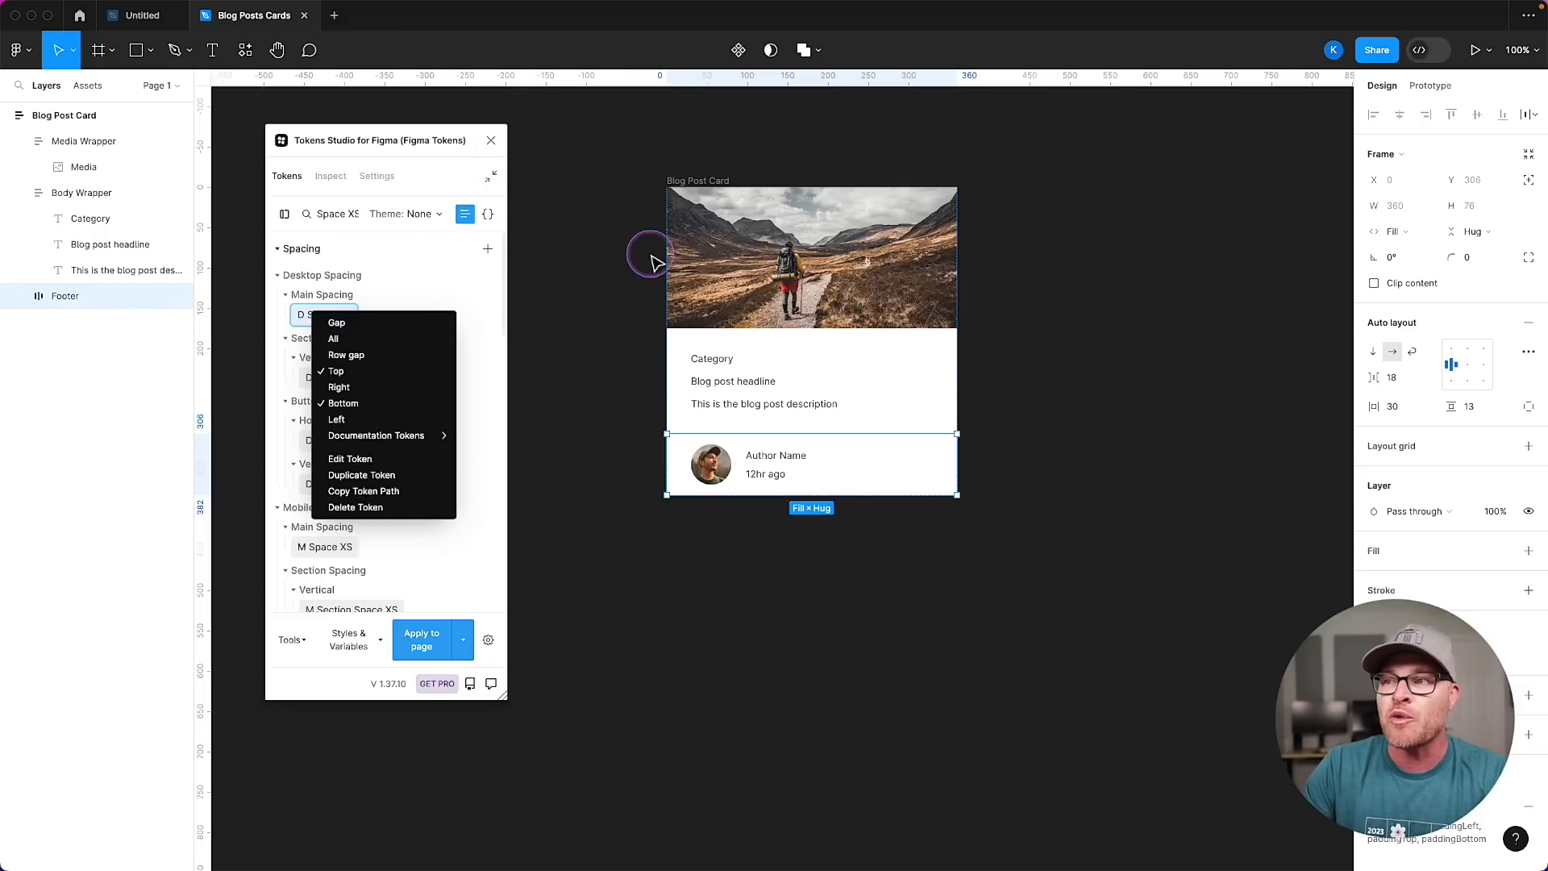
# Search the tokens for "h3" and apply the D H3 typography token to the blog post headline.
pyautogui.doubleClick(732, 378)
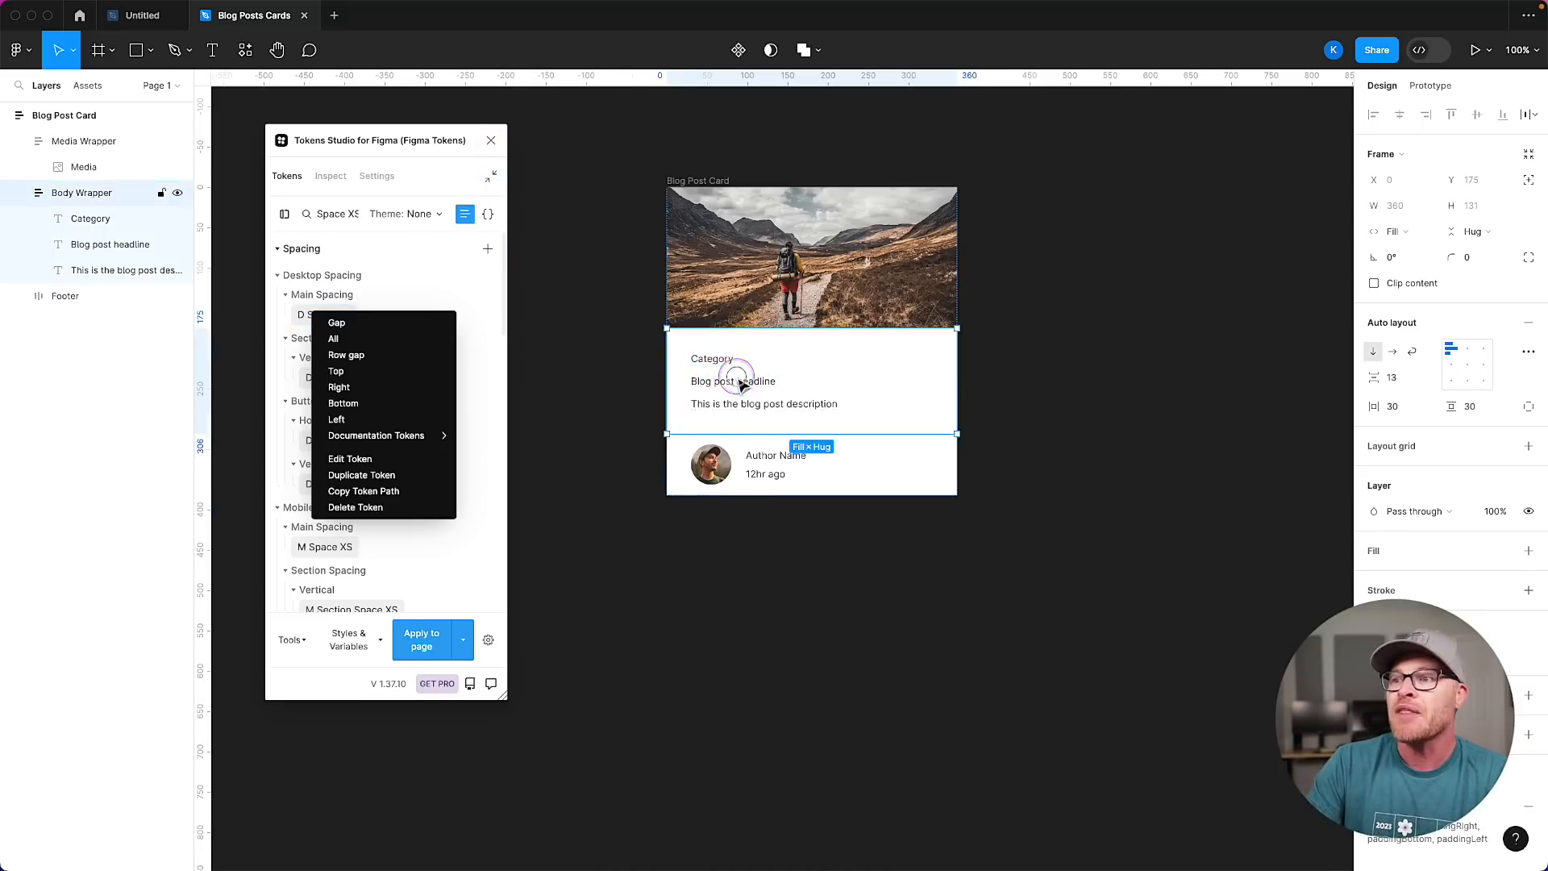
pyautogui.tripleClick(339, 212)
pyautogui.write('h3')
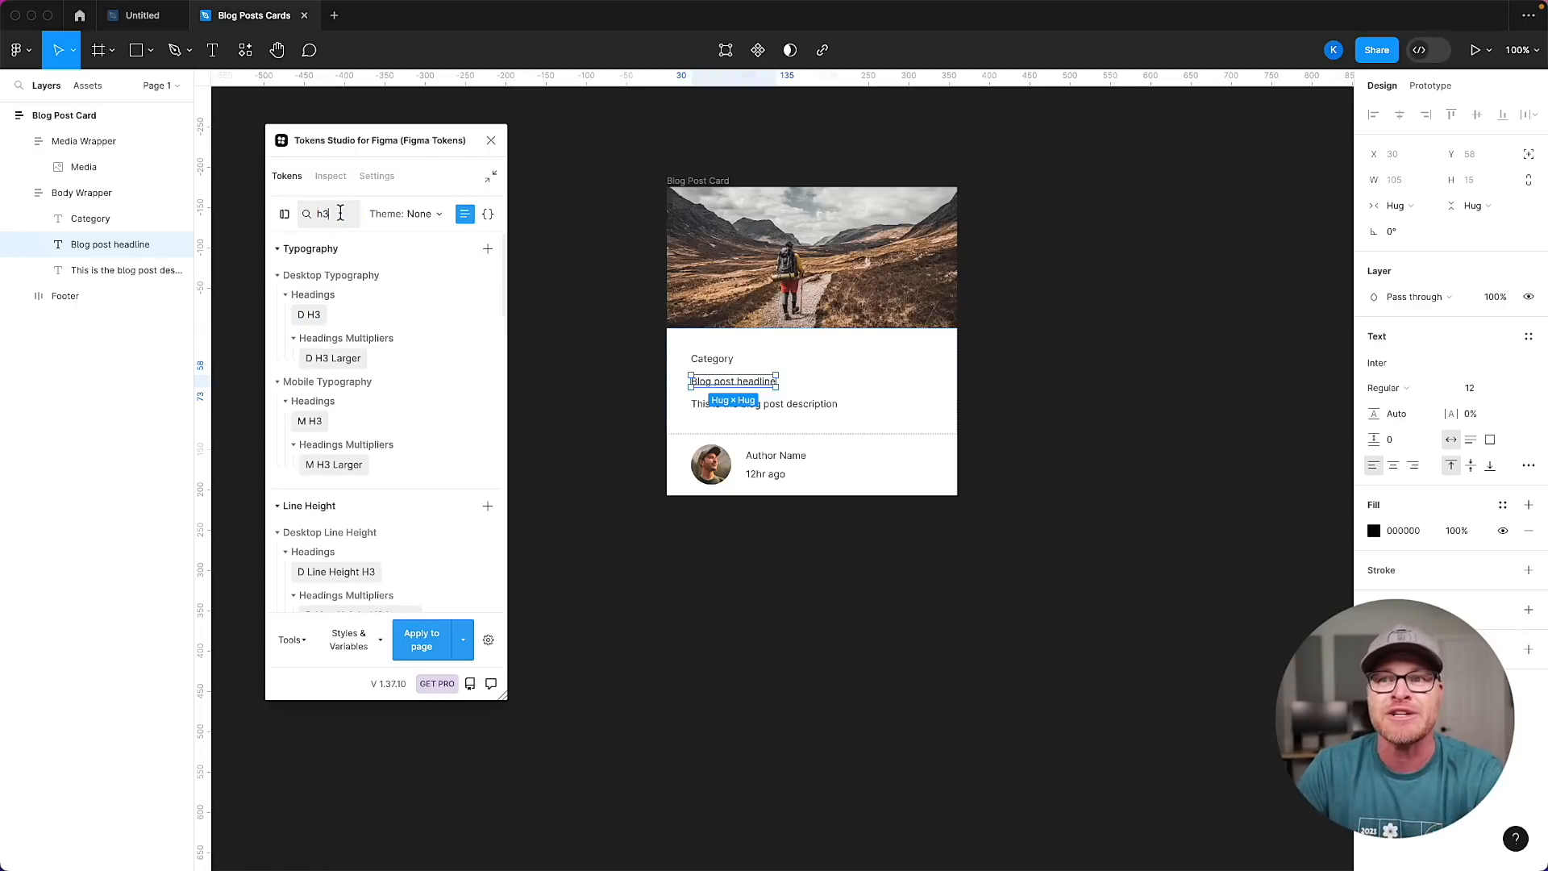
pyautogui.click(310, 316)
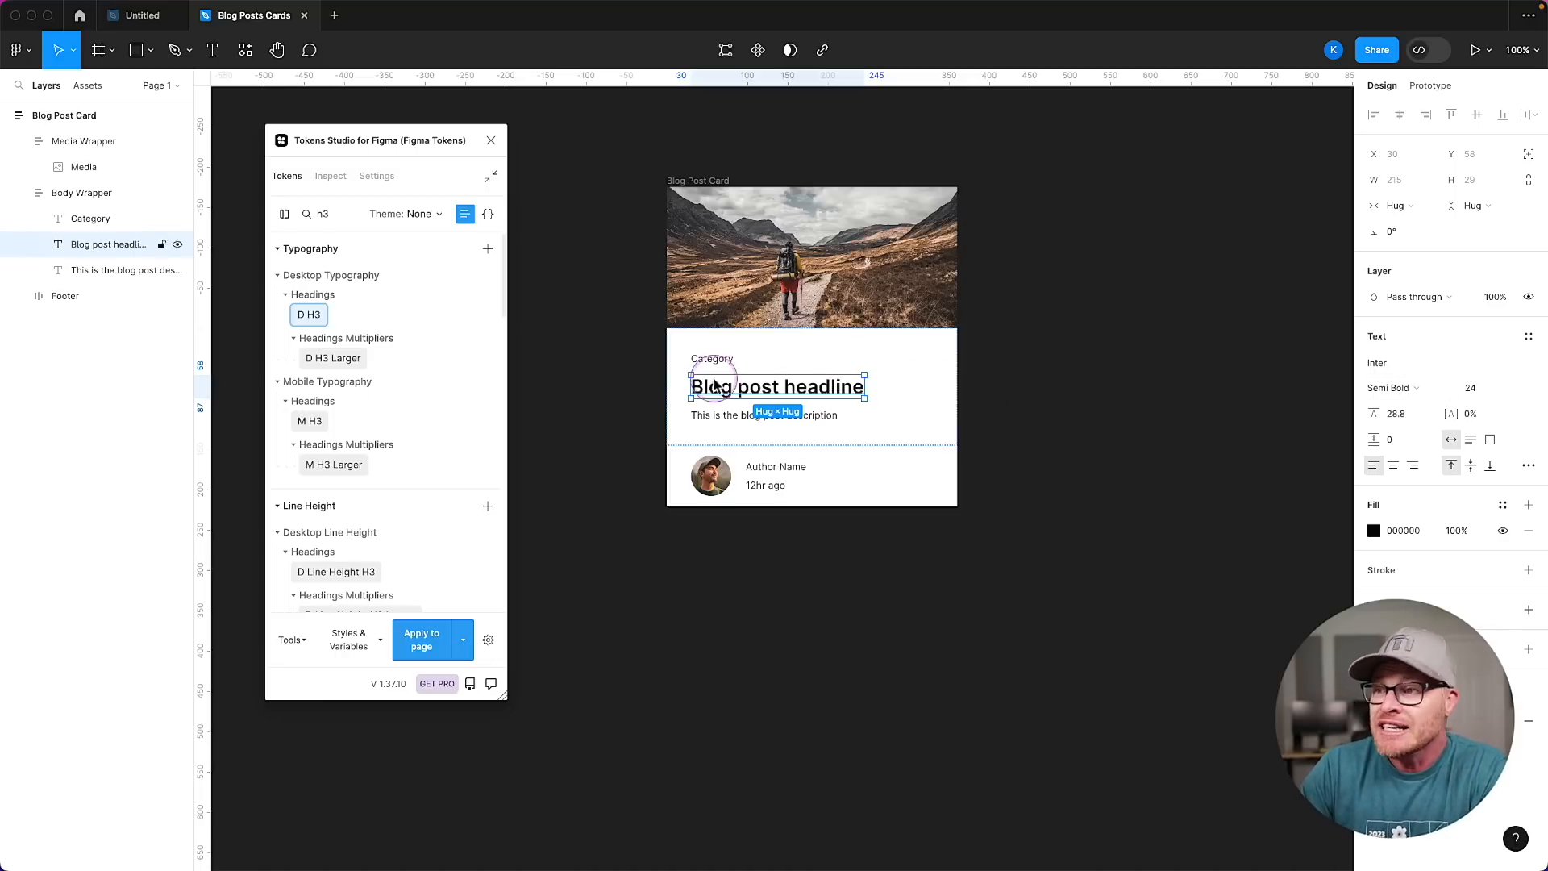
pyautogui.click(834, 395)
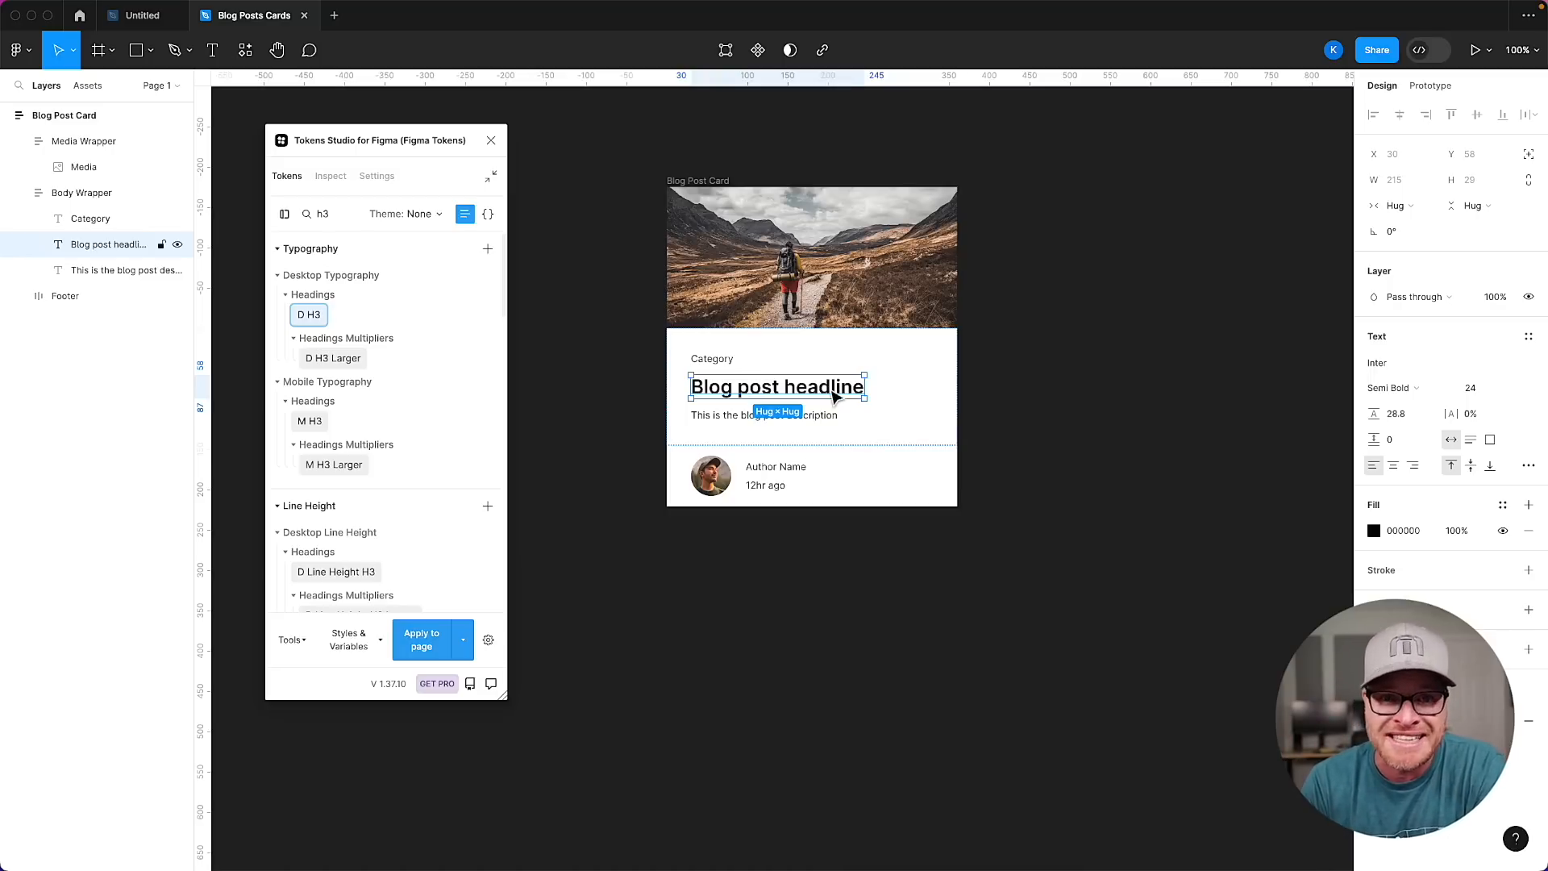
# Search the tokens for "Text M" and apply the D Text M typography token to the blog post description.
pyautogui.click(815, 416)
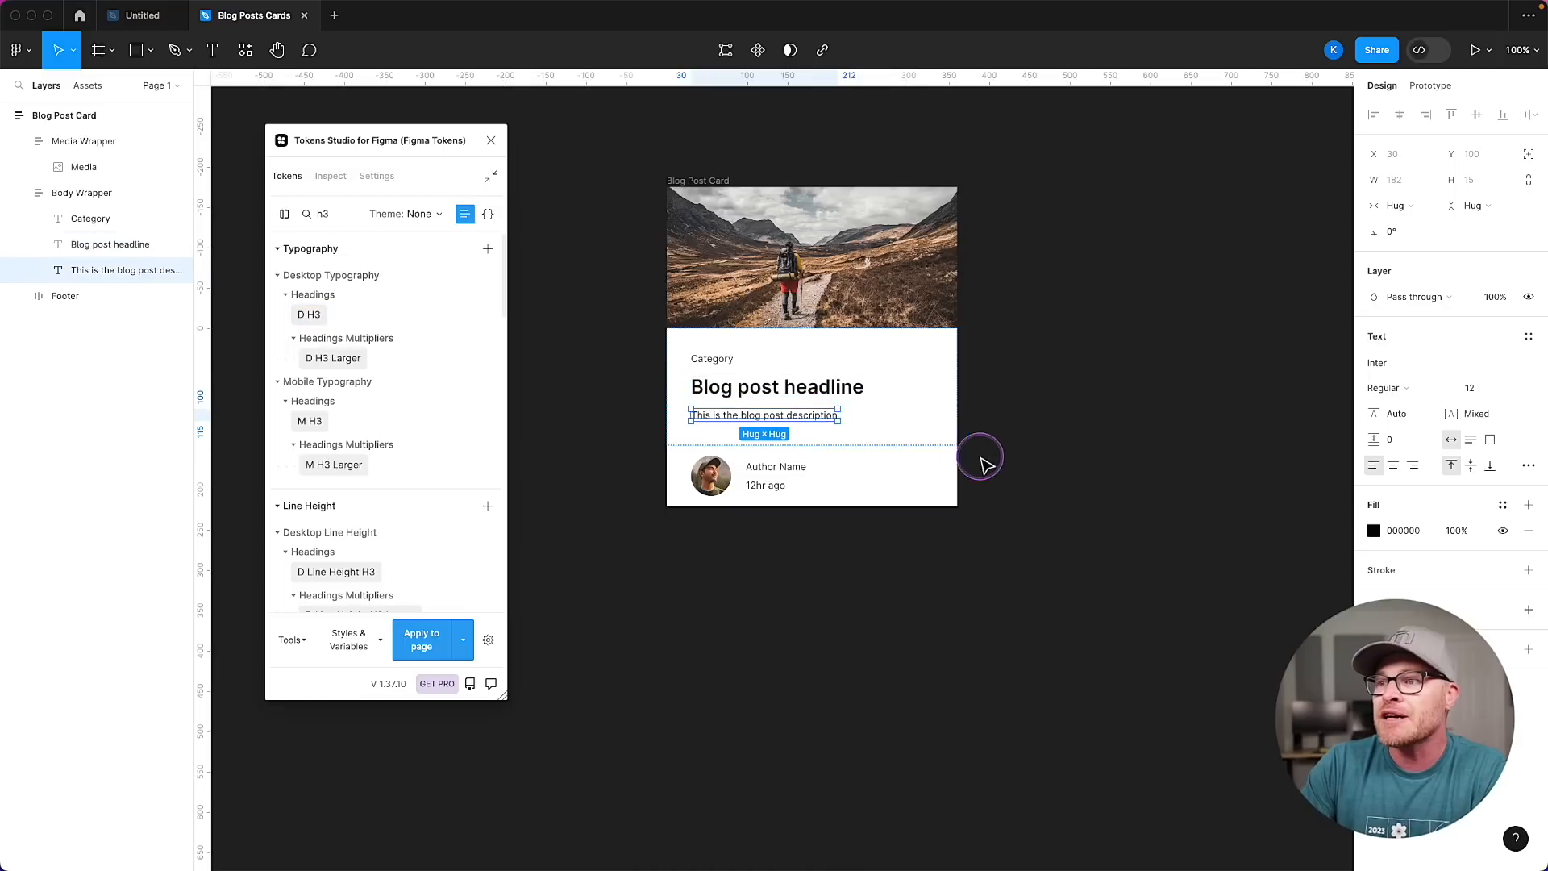
pyautogui.doubleClick(325, 212)
pyautogui.write('Text')
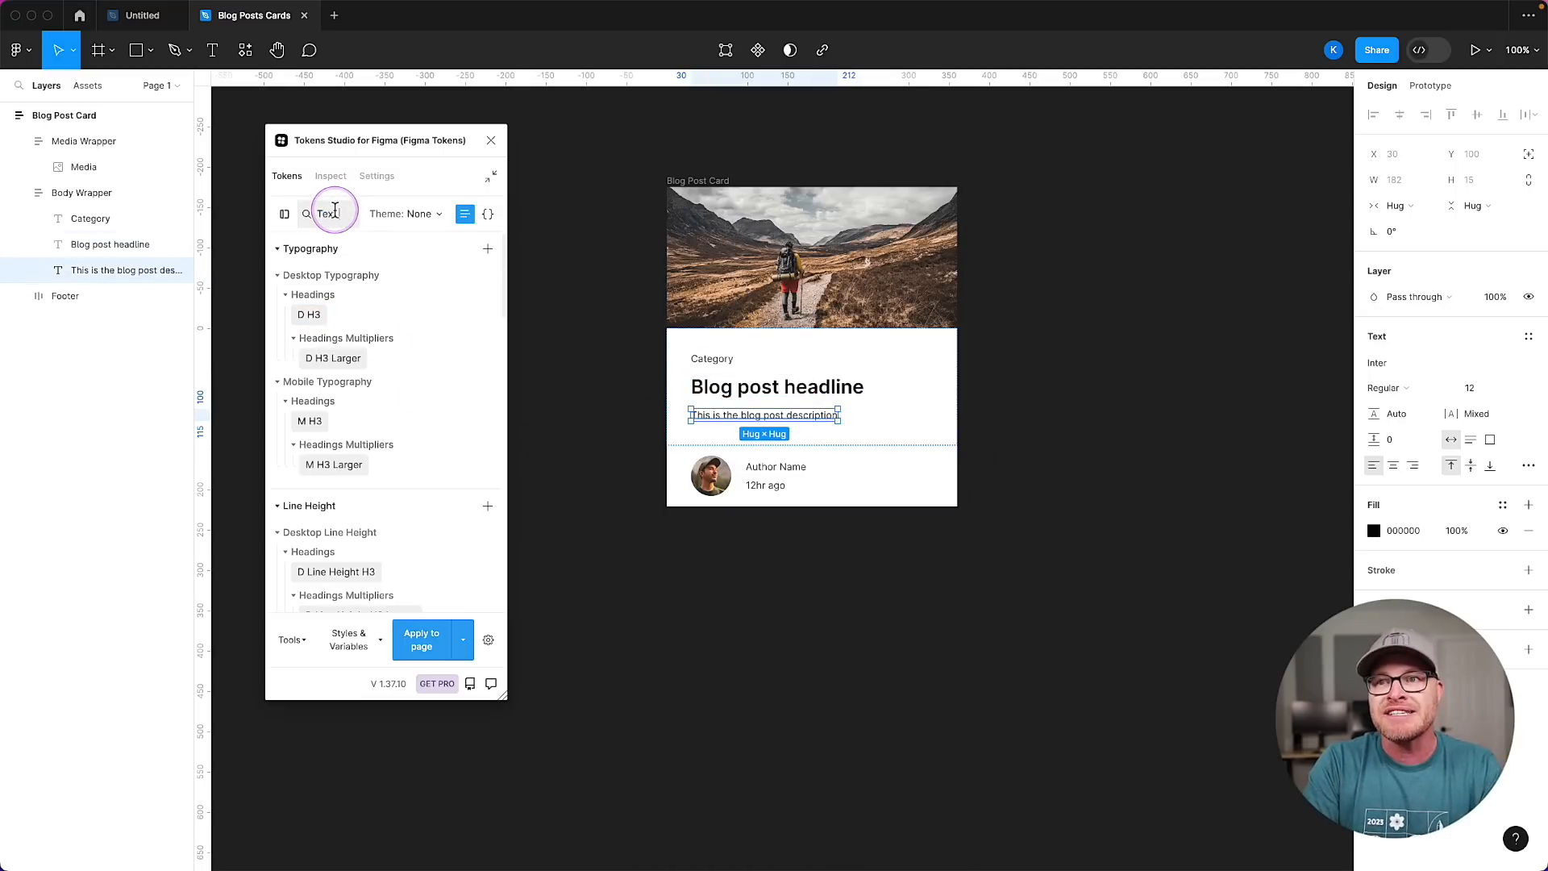
pyautogui.write(' M')
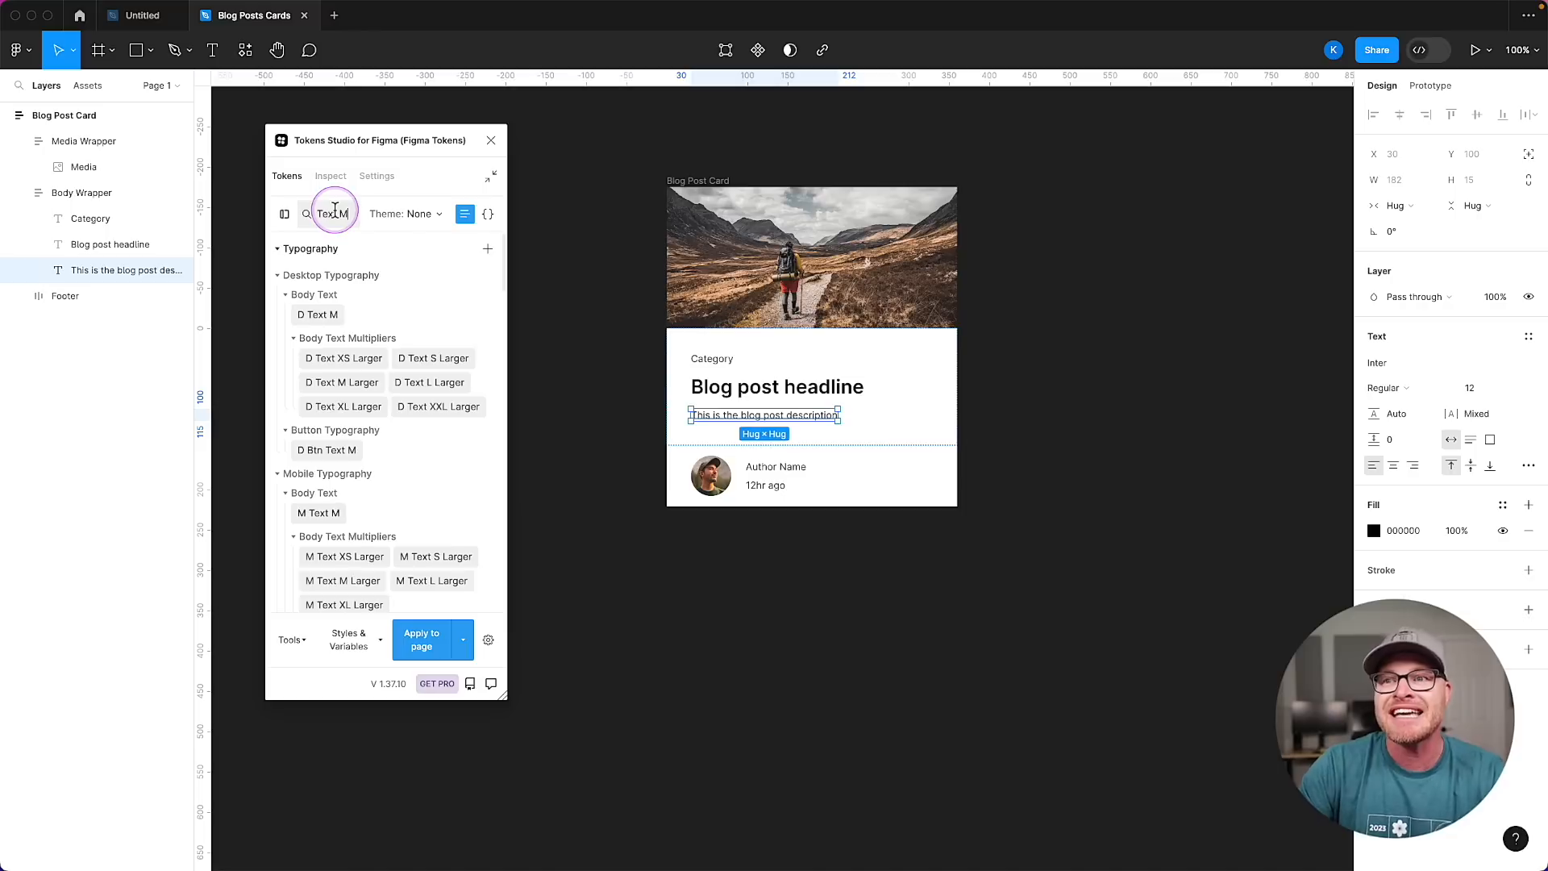
pyautogui.click(324, 318)
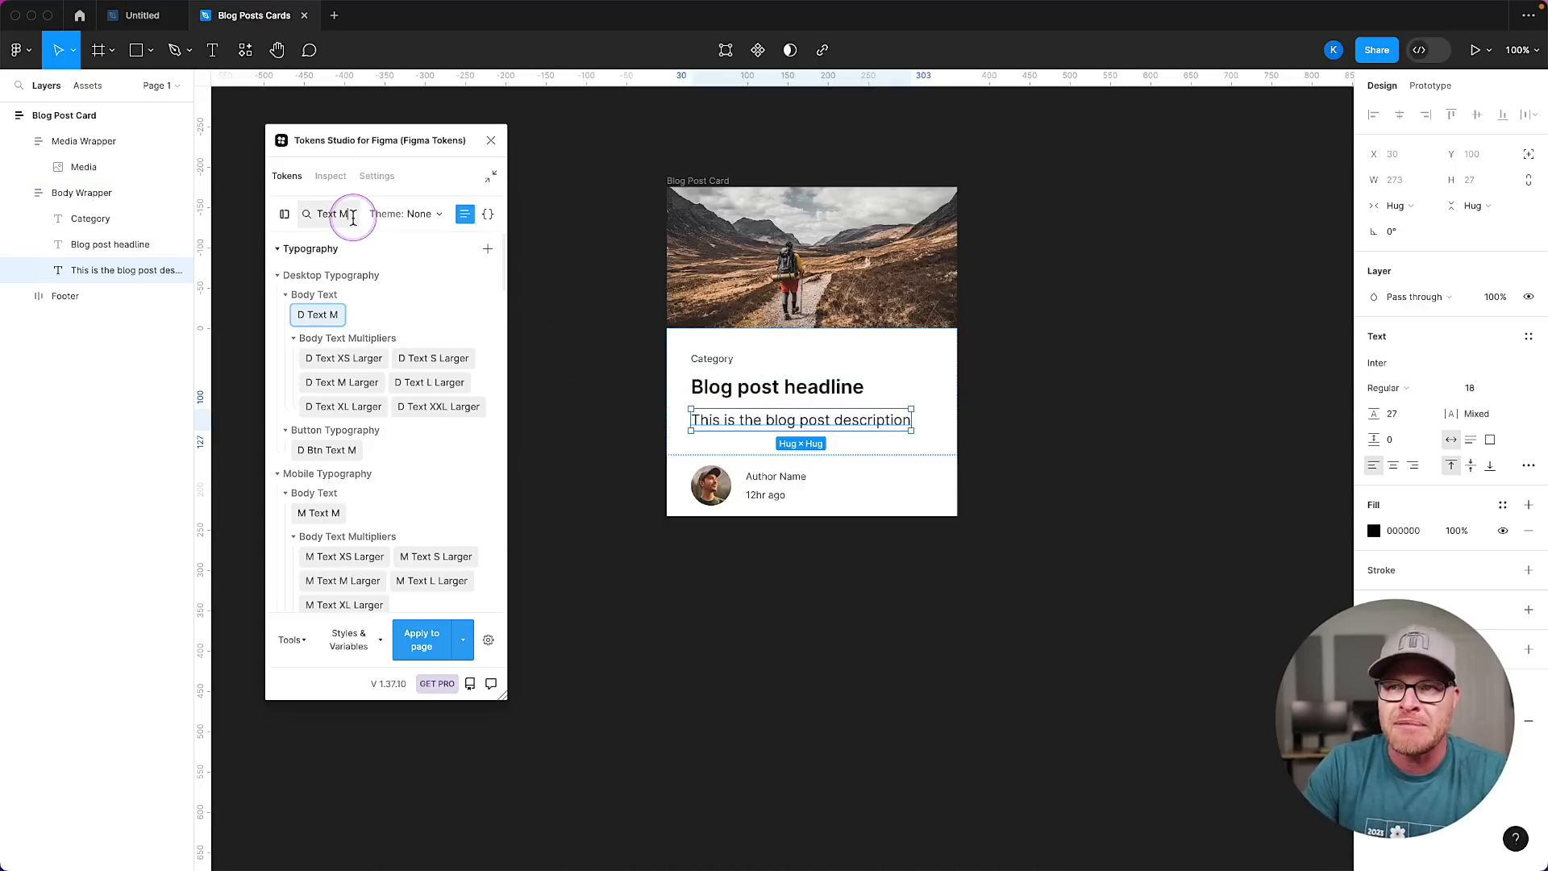
# Search the tokens for "Text S" and apply the D Text S typography token to the blog post description.
pyautogui.press('BackSpace')
pyautogui.write('S')
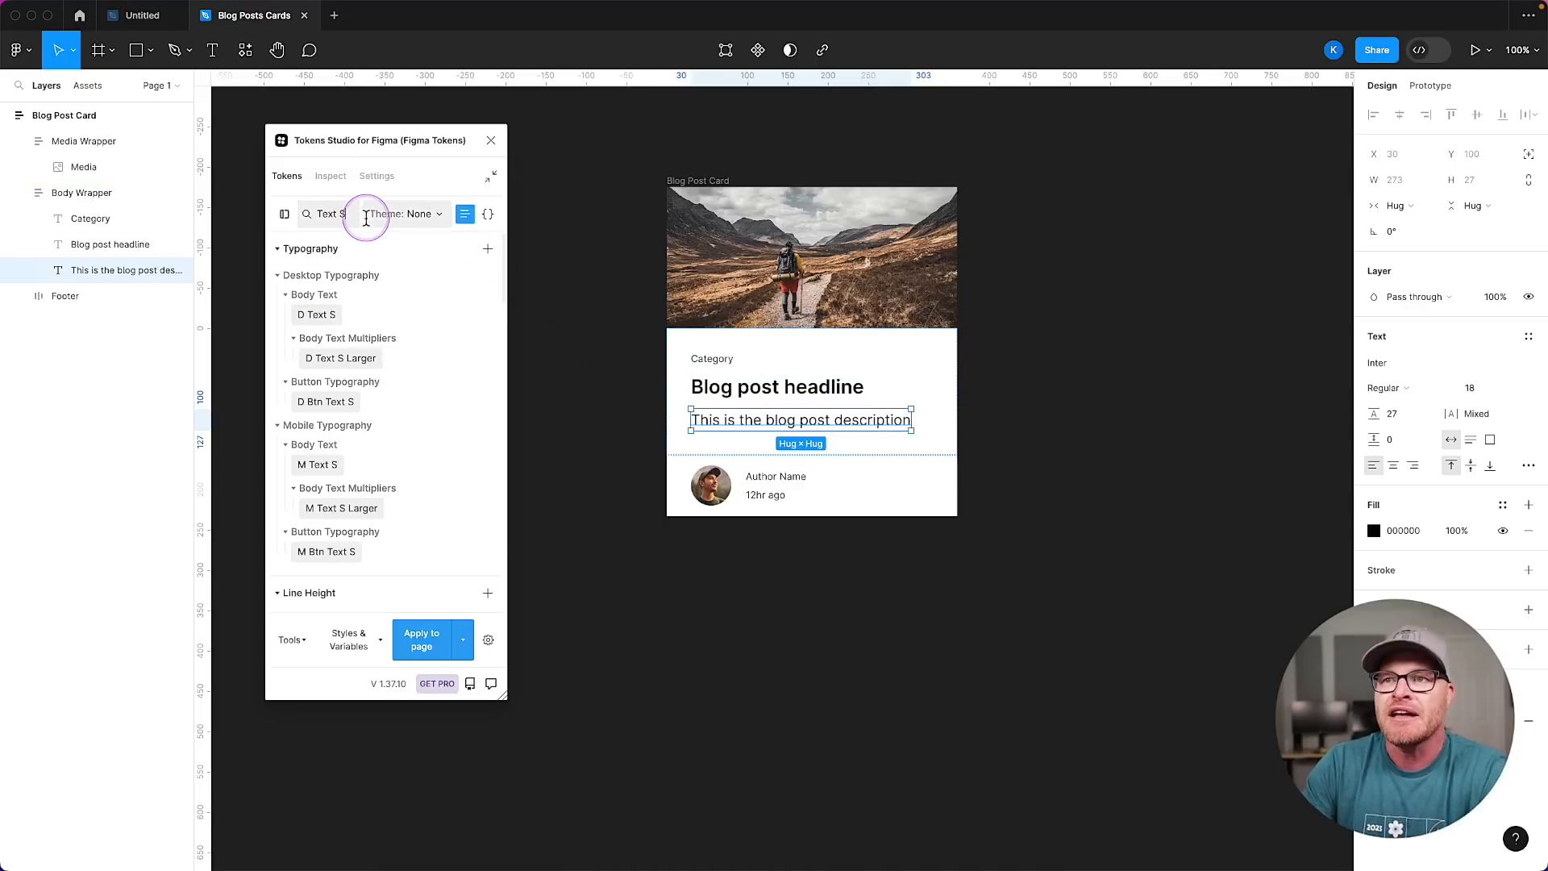
pyautogui.click(324, 319)
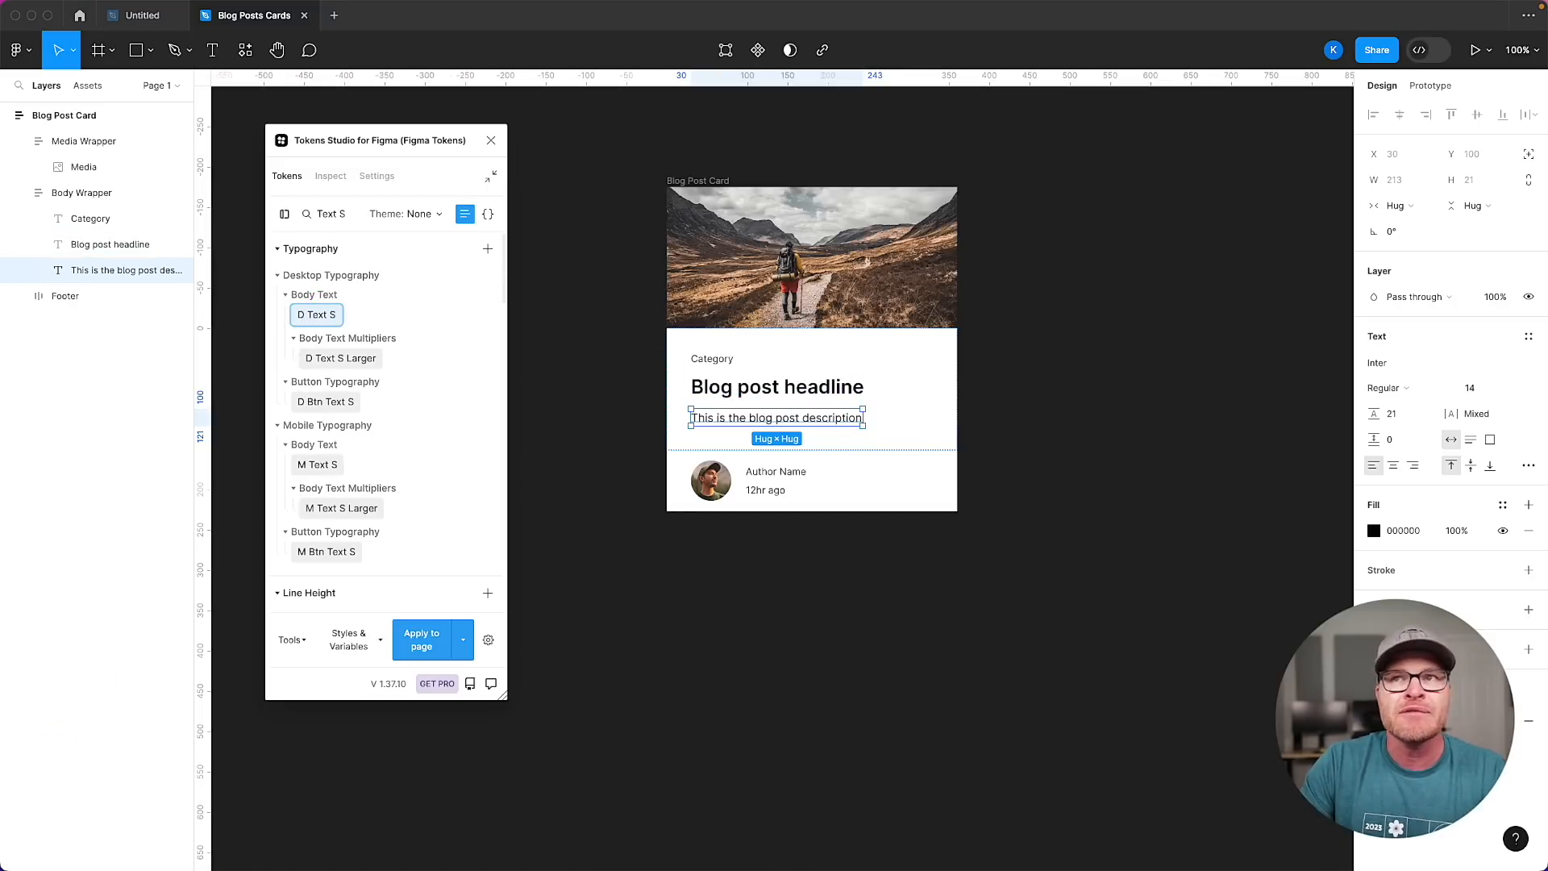
# Switch to Chrome, open websiteipsum.com and copy the first two sentences of the placeholder paragraph.
pyautogui.press('super+Tab')
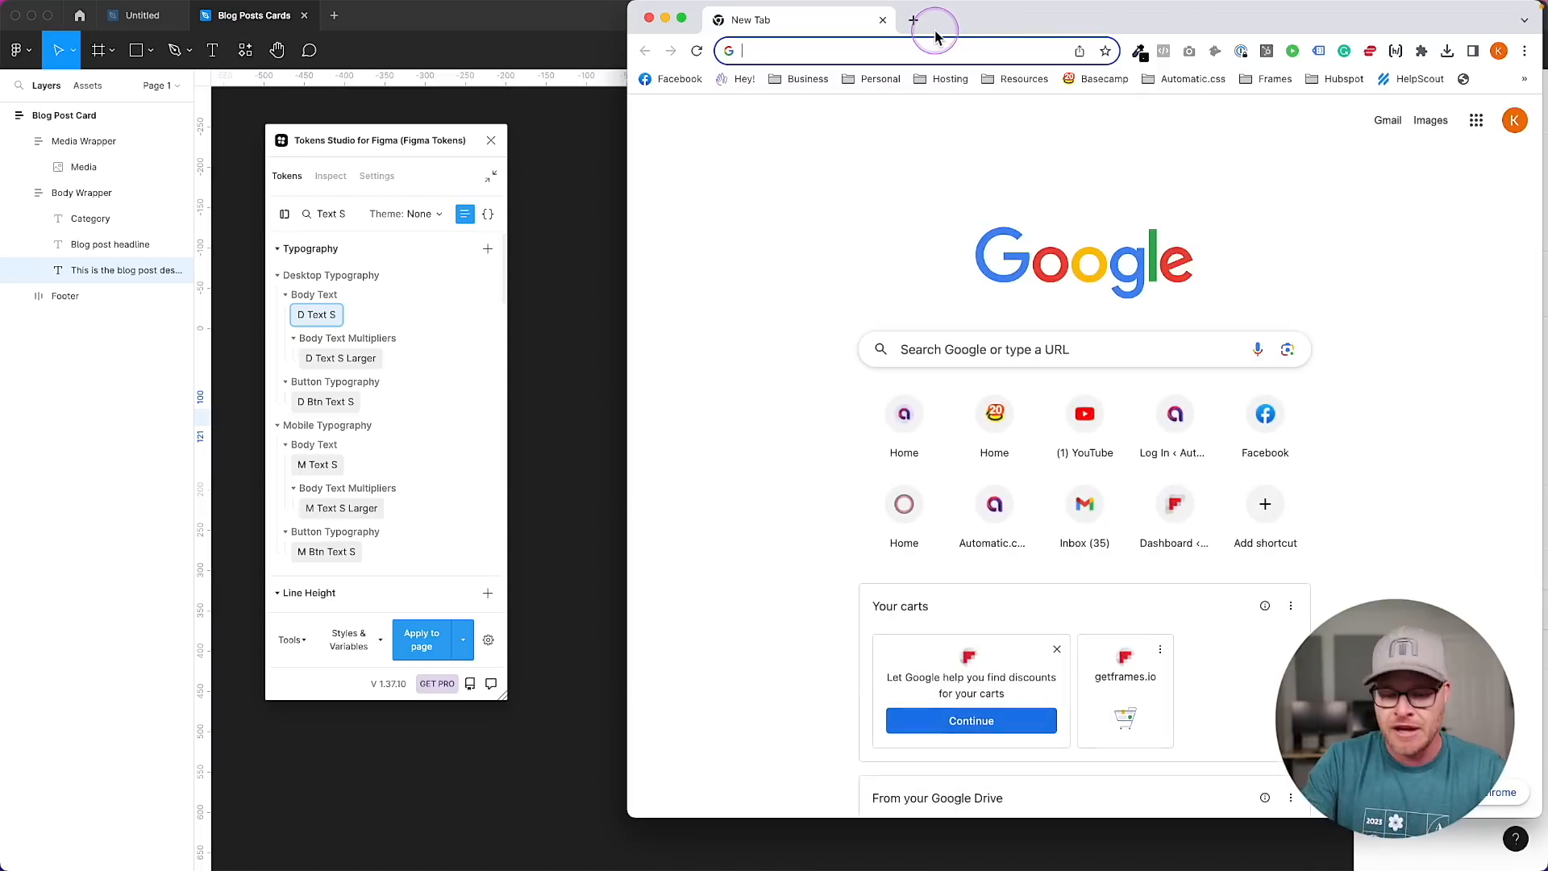
pyautogui.write('web')
pyautogui.press('Return')
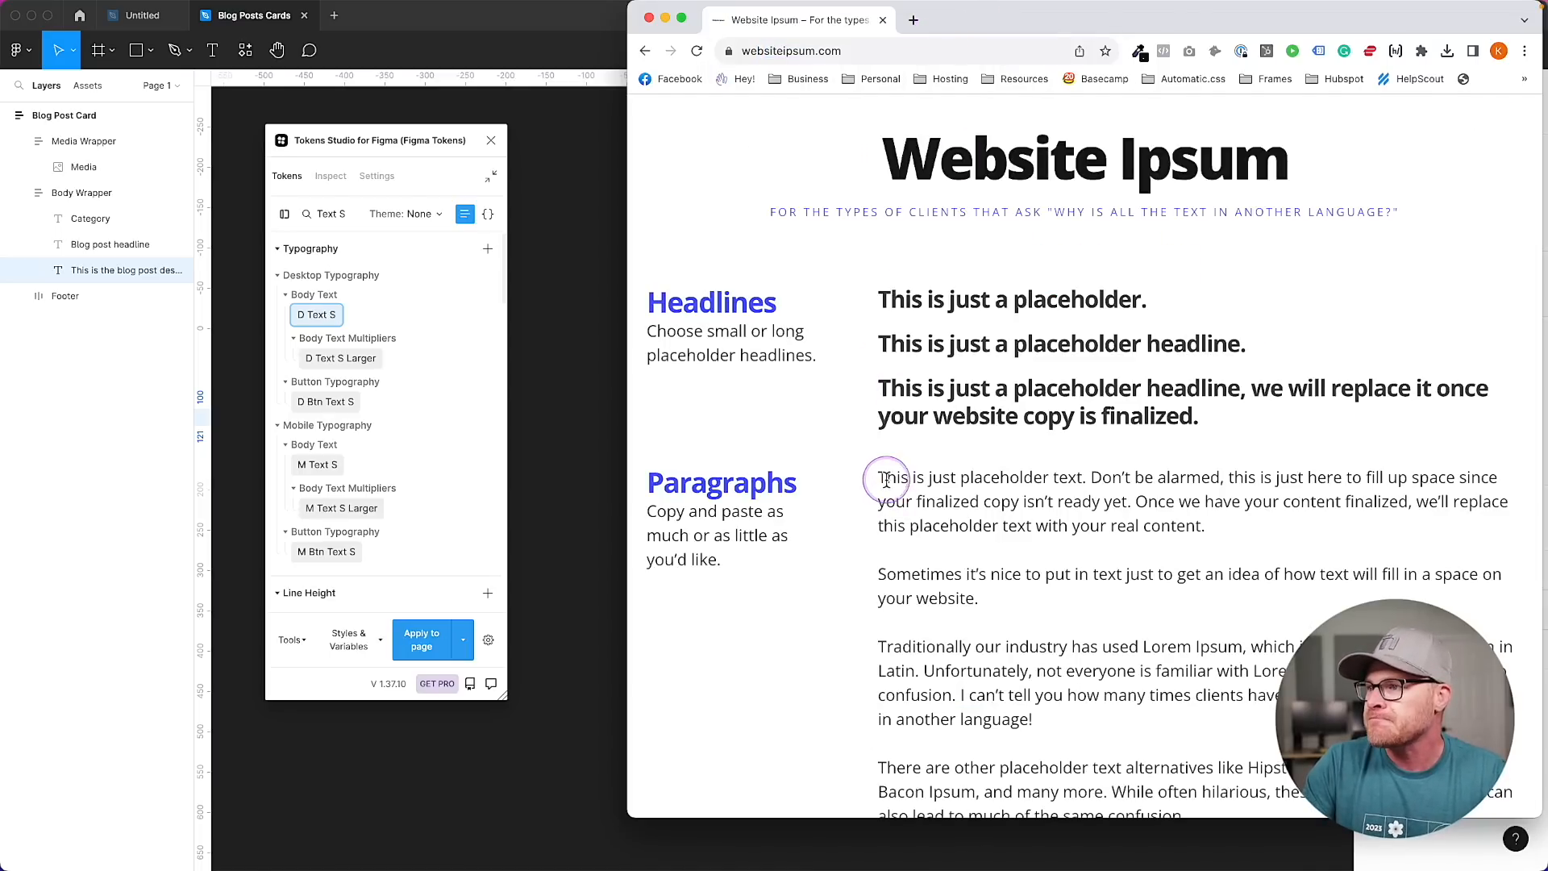
pyautogui.moveTo(879, 477); pyautogui.dragTo(1129, 503)
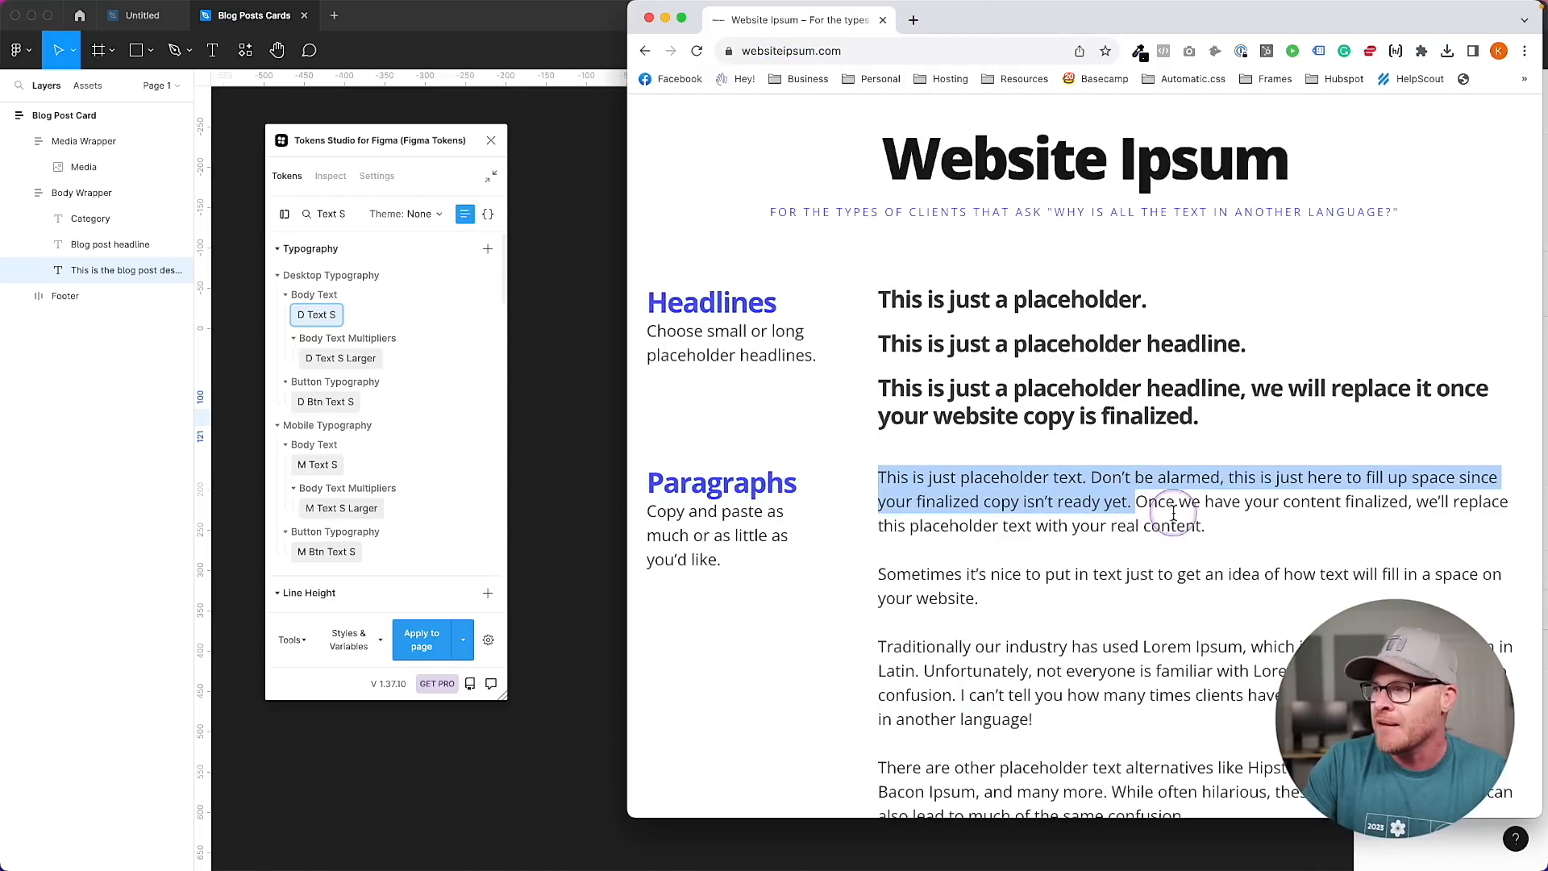
pyautogui.press('super+c')
# Return to Figma and replace the blog post description with the copied placeholder text.
pyautogui.press('super+Tab')
pyautogui.doubleClick(767, 417)
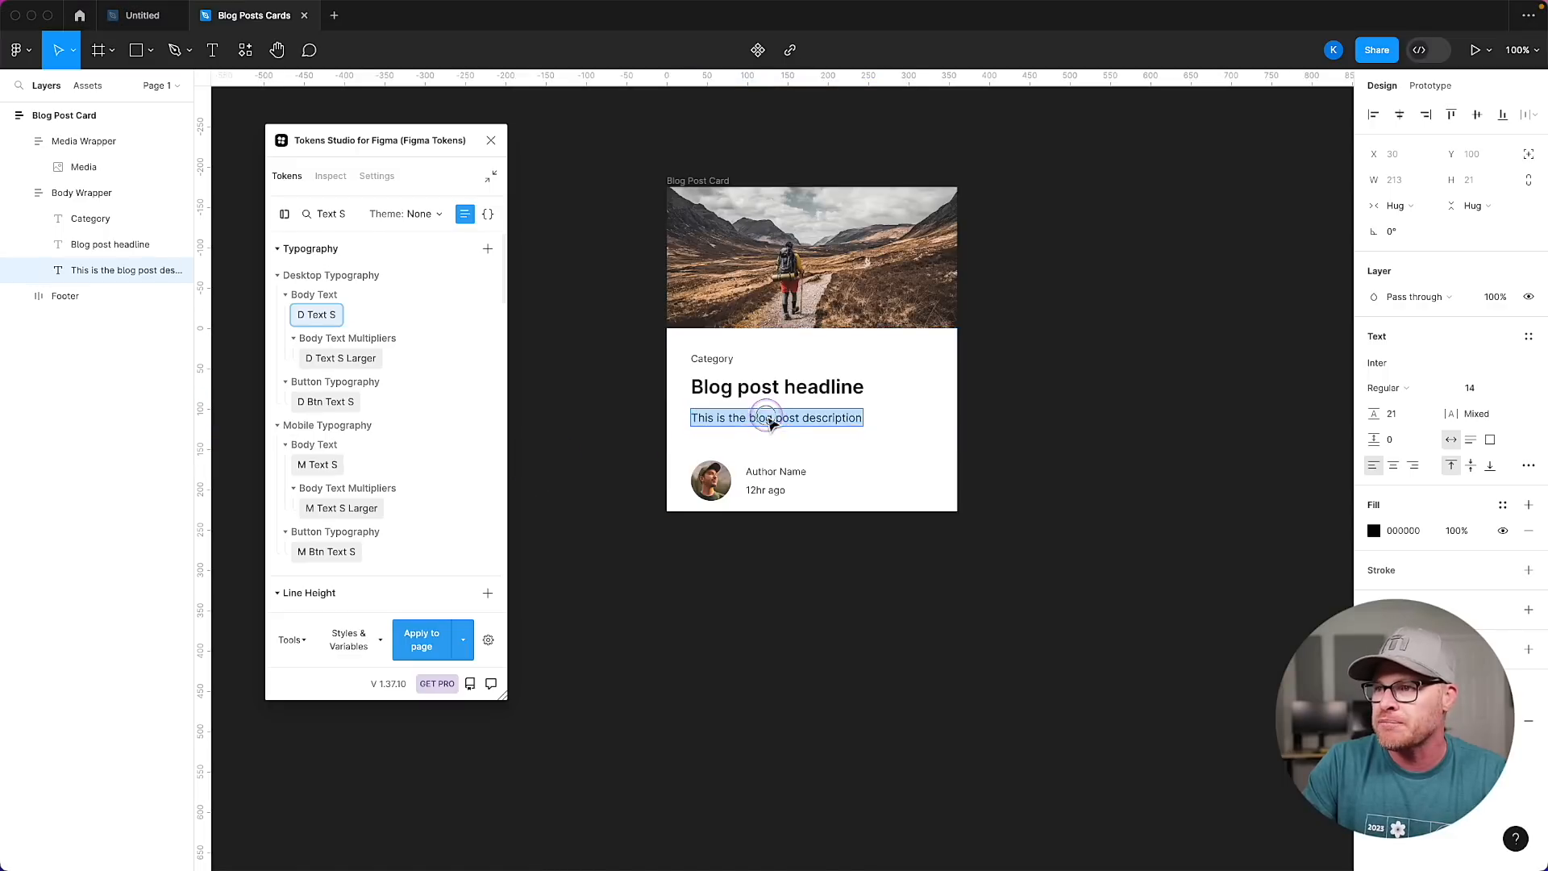
pyautogui.press('super+v')
pyautogui.press('Escape')
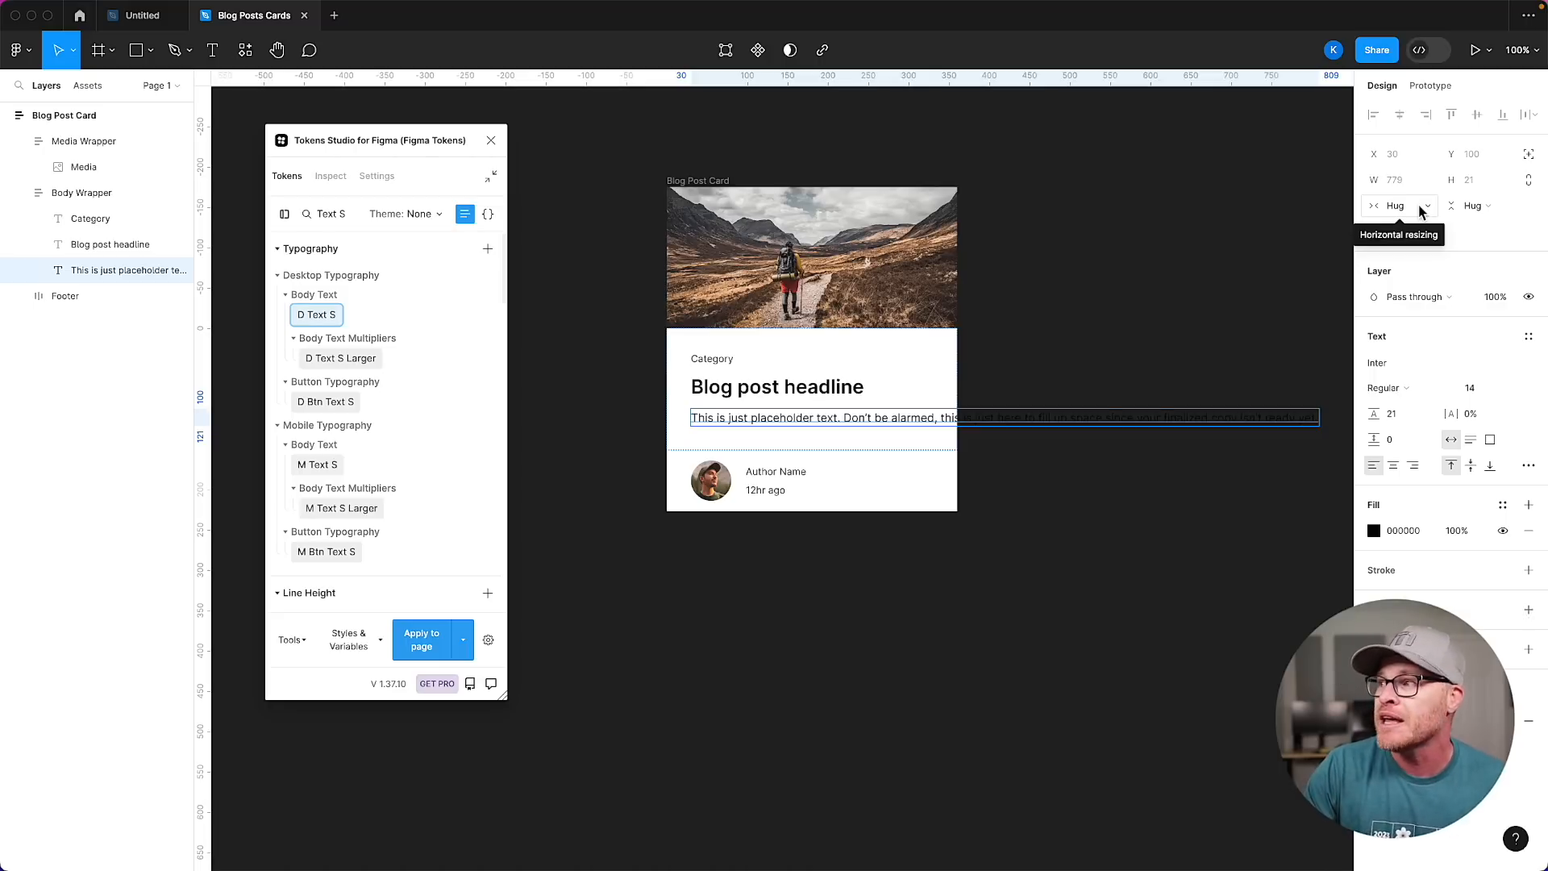
# Set the blog post description's horizontal resizing to Fill container so its text wraps inside the card.
pyautogui.click(1421, 208)
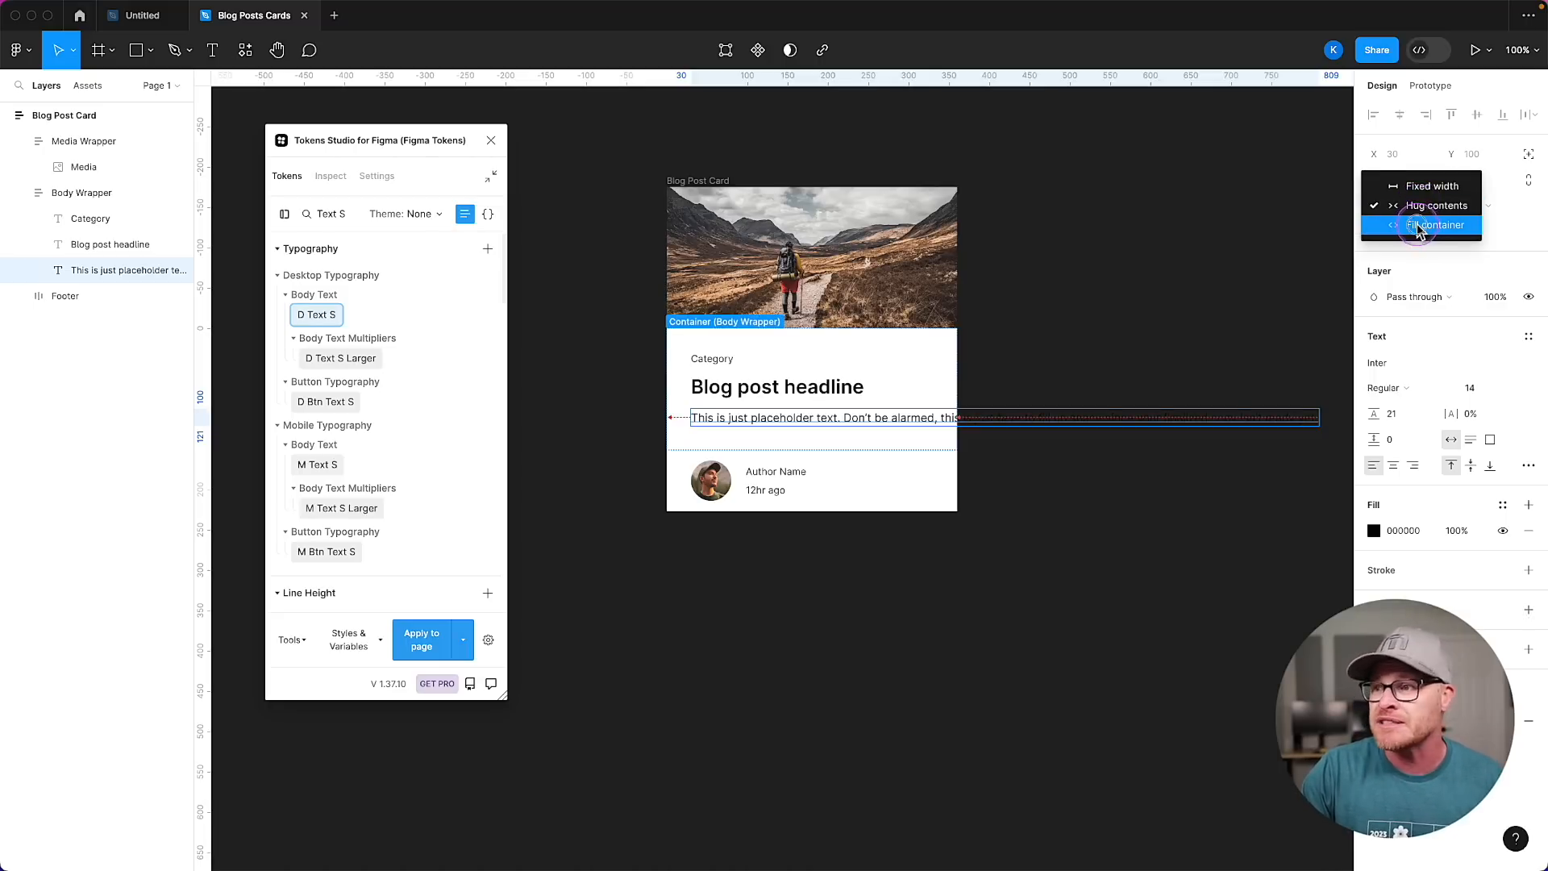
pyautogui.click(1421, 228)
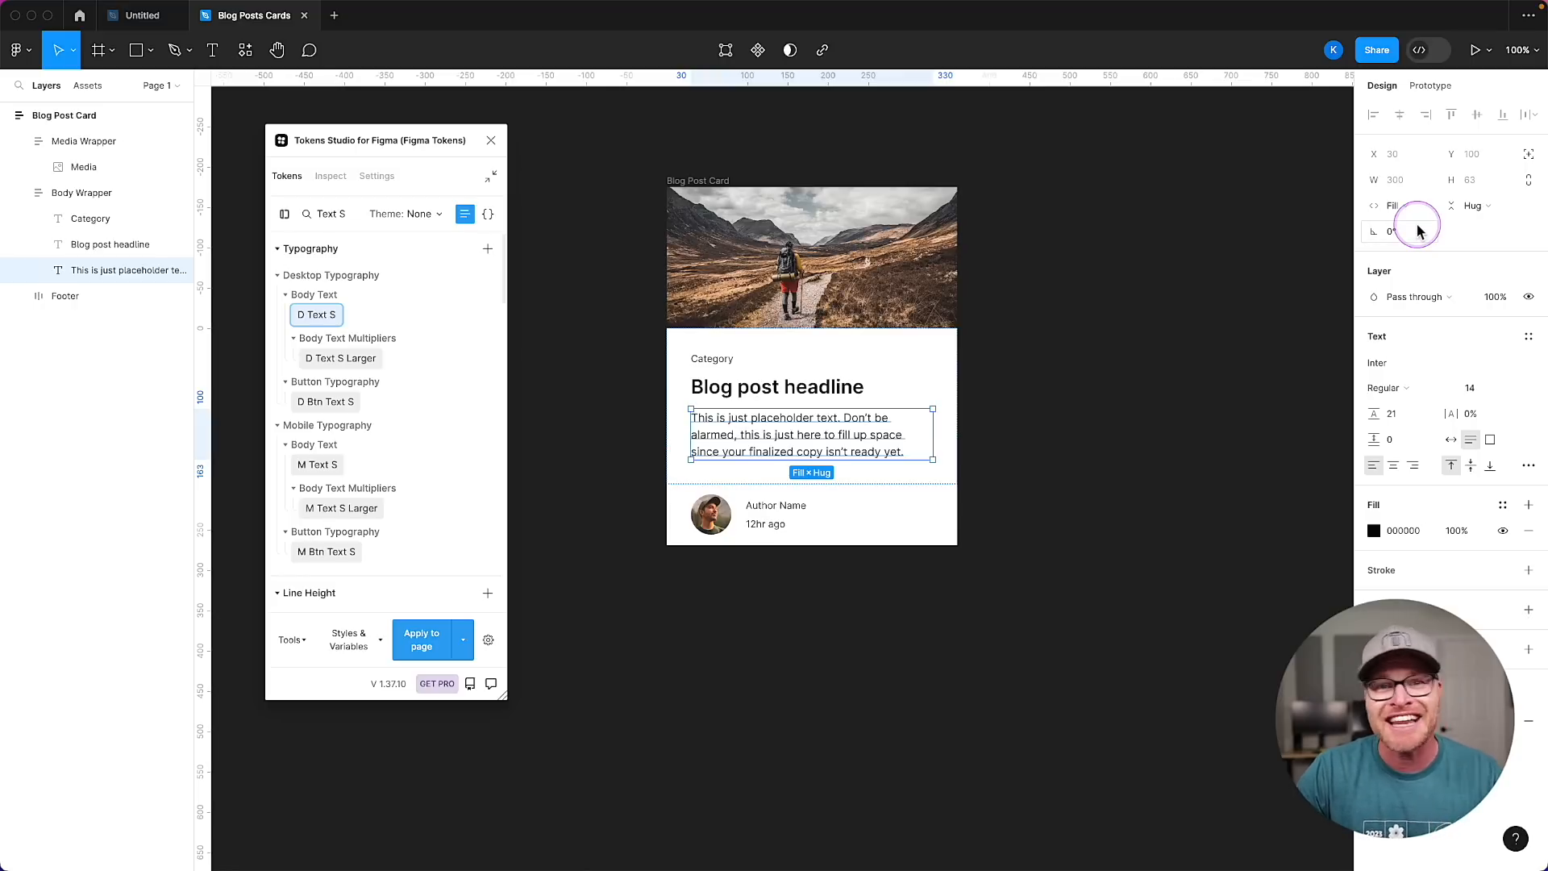
pyautogui.click(1114, 353)
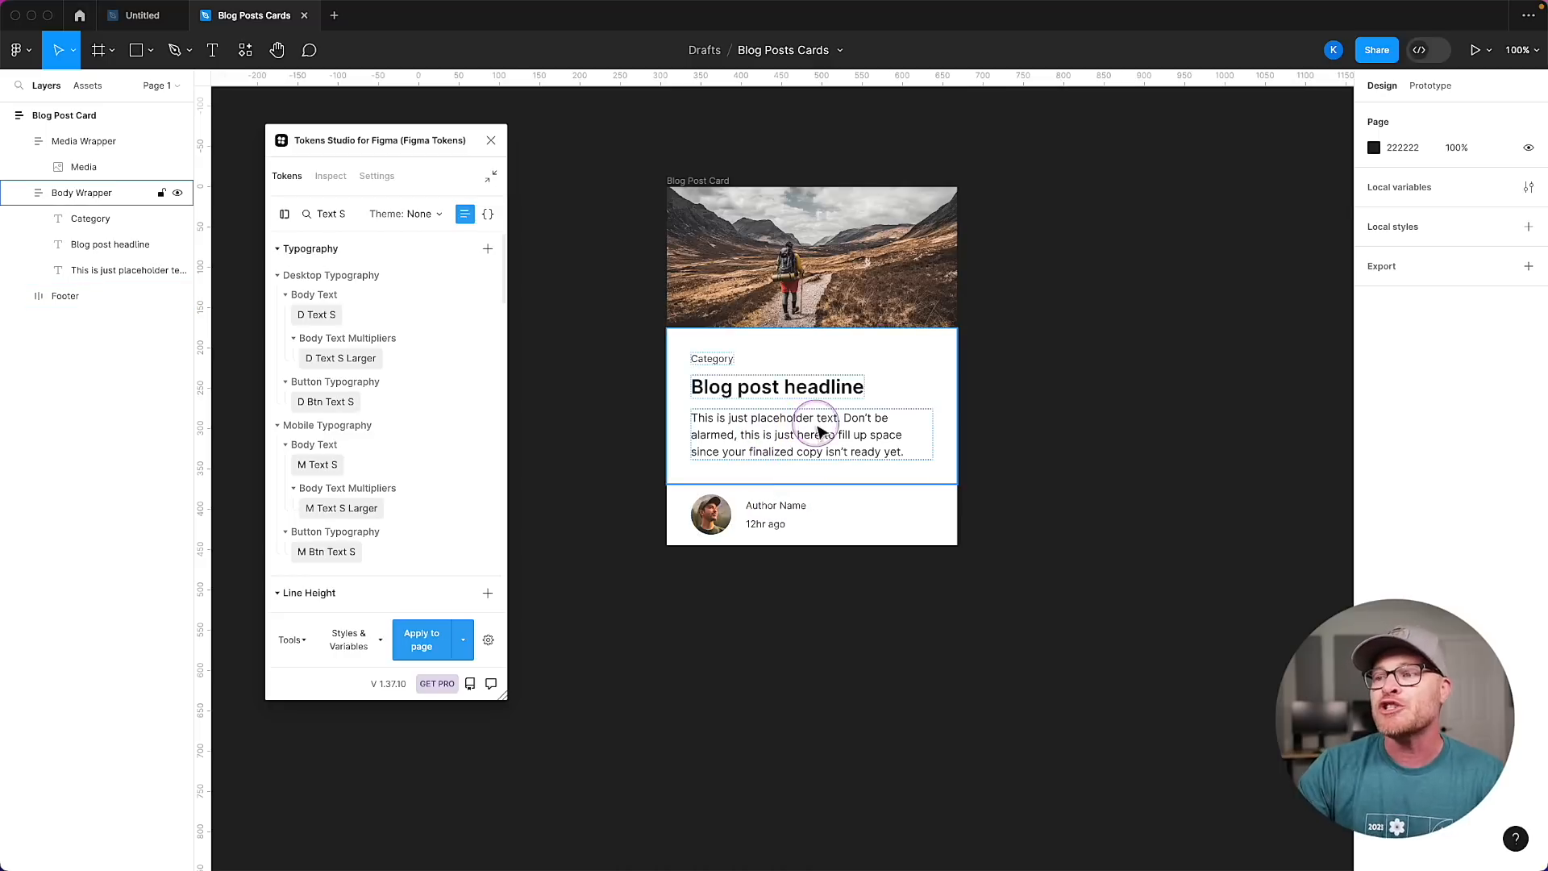
# Search the tokens for "Text XS" and apply the D Text XS typography token to the Category label.
pyautogui.doubleClick(699, 360)
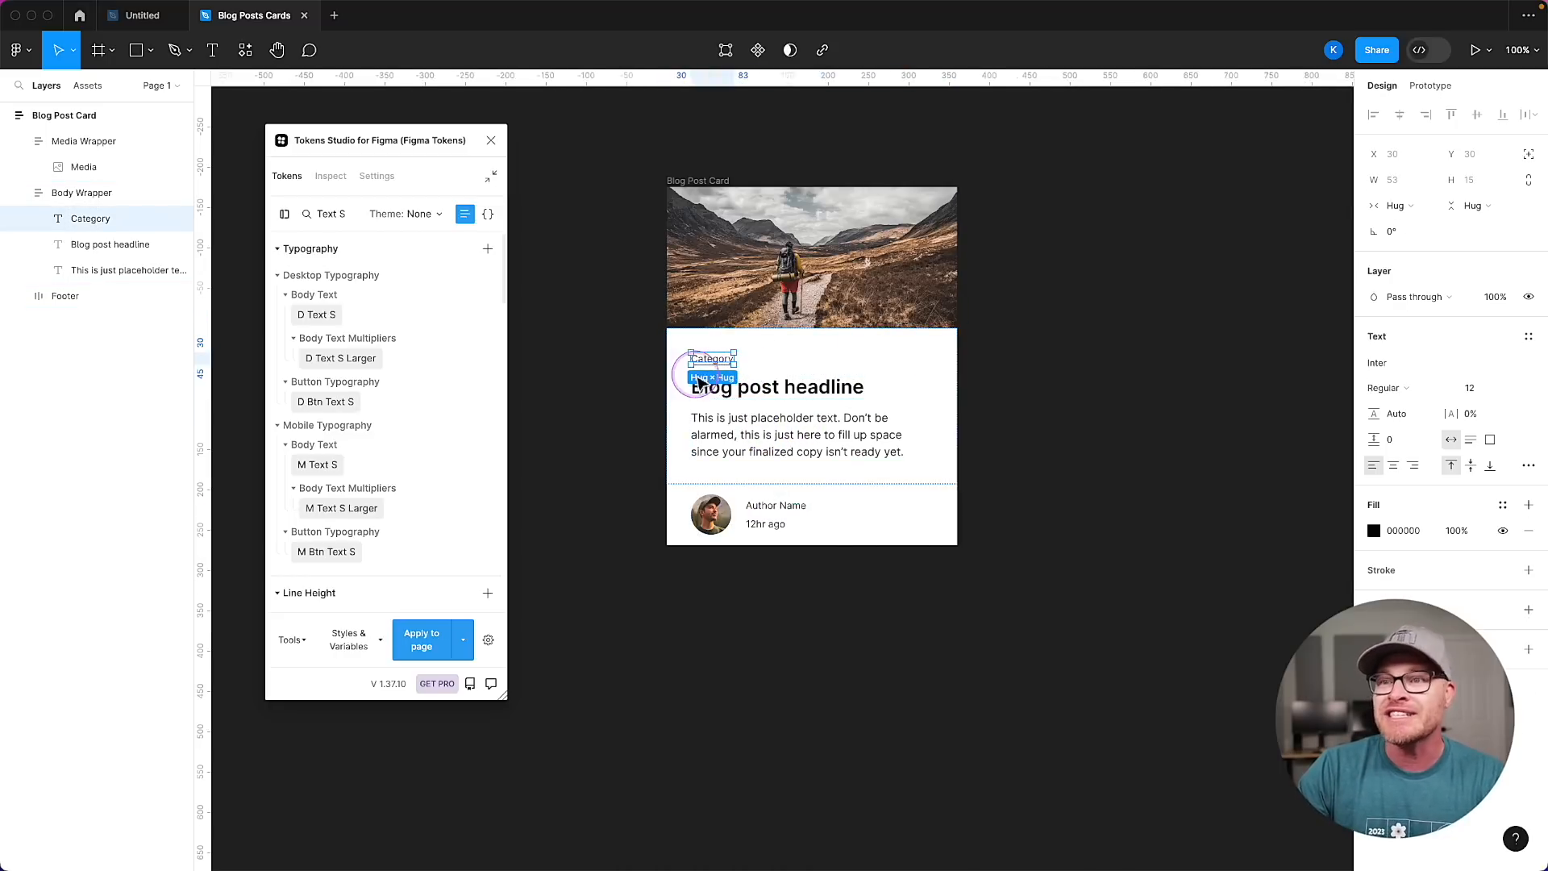
pyautogui.click(343, 214)
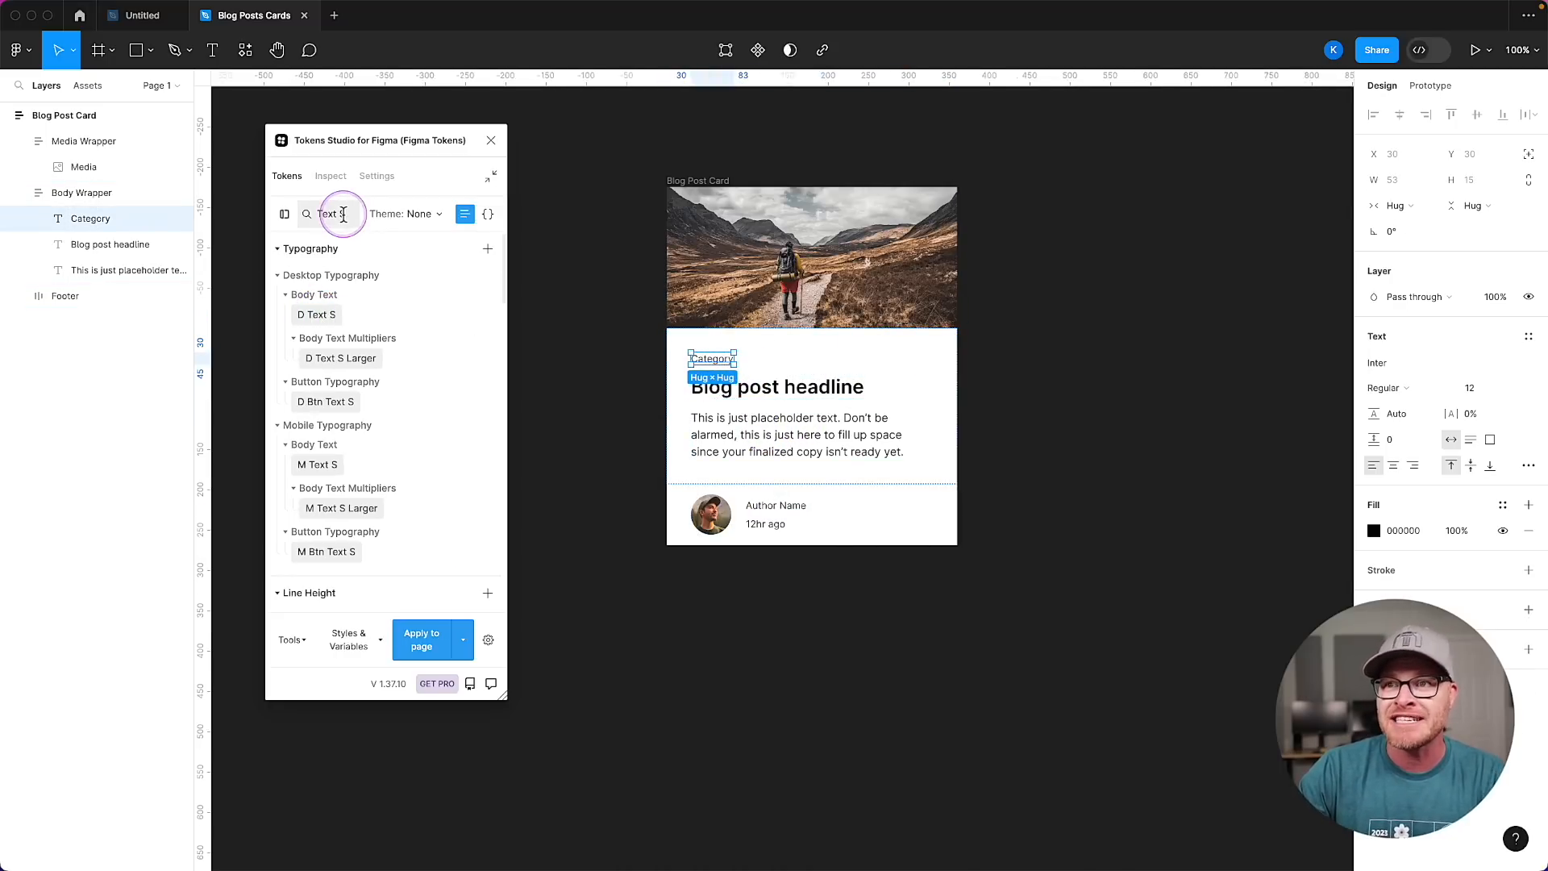
pyautogui.press('BackSpace')
pyautogui.write('XS')
pyautogui.click(319, 314)
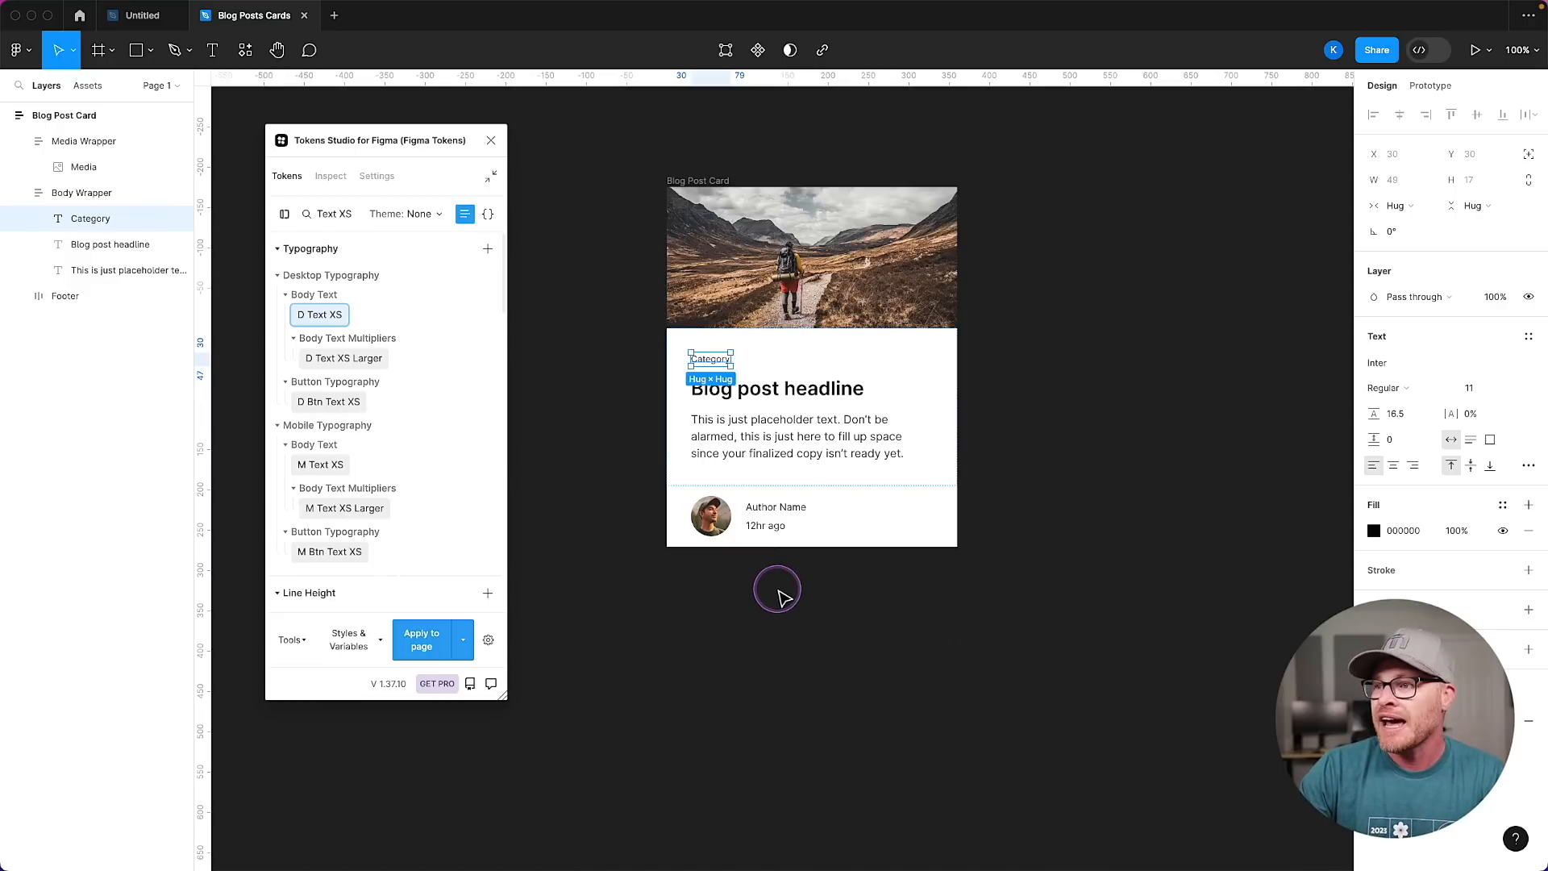
pyautogui.click(568, 257)
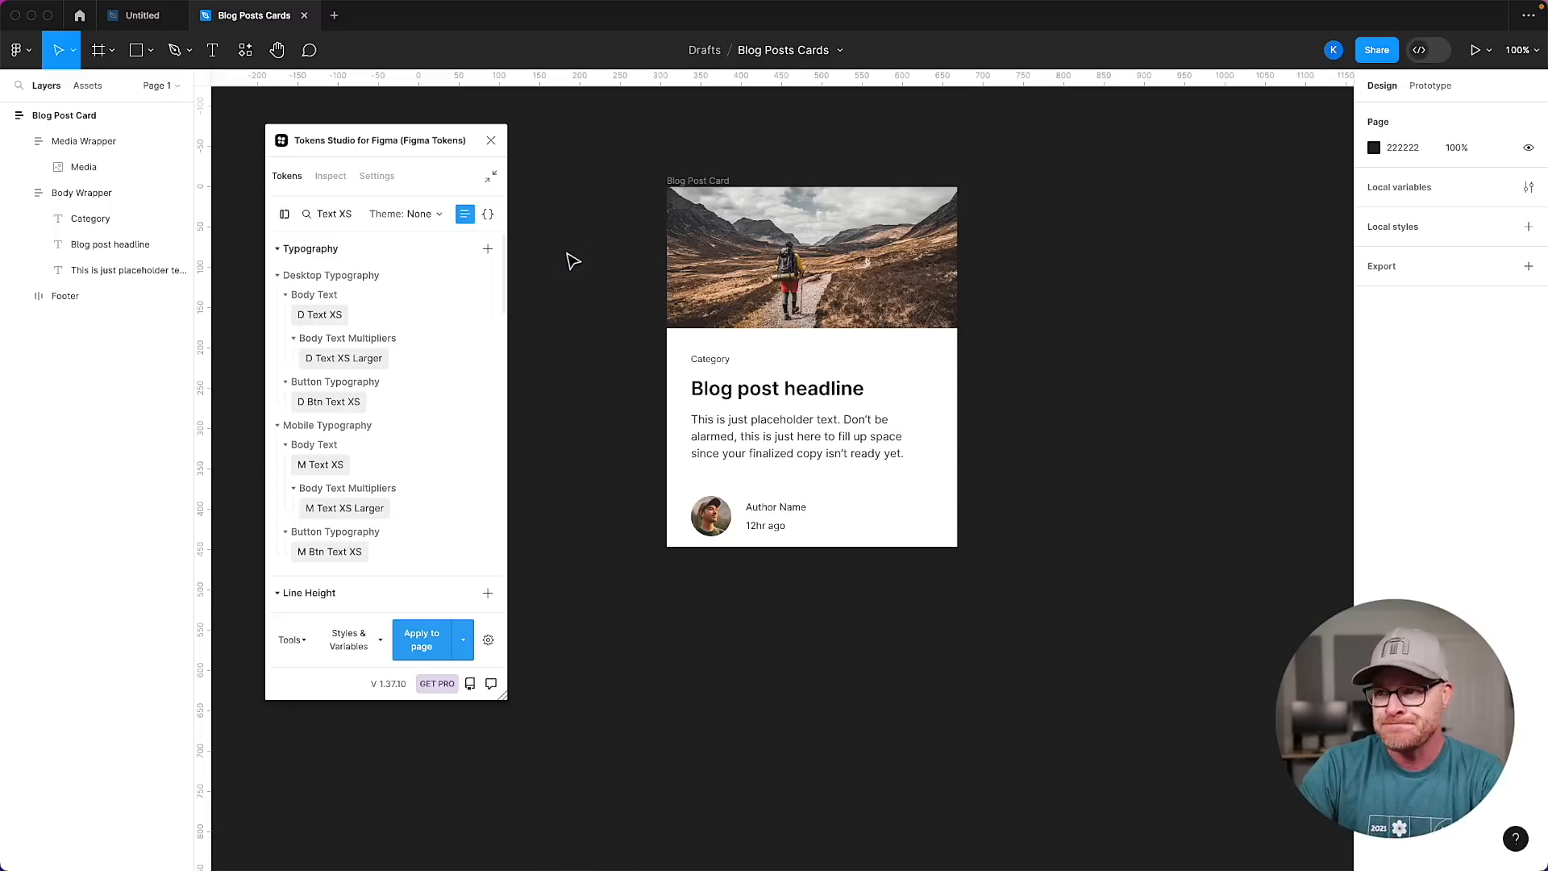
# Search the tokens for "primary" and fill the Footer frame with the Ultra-Light primary shade.
pyautogui.click(674, 504)
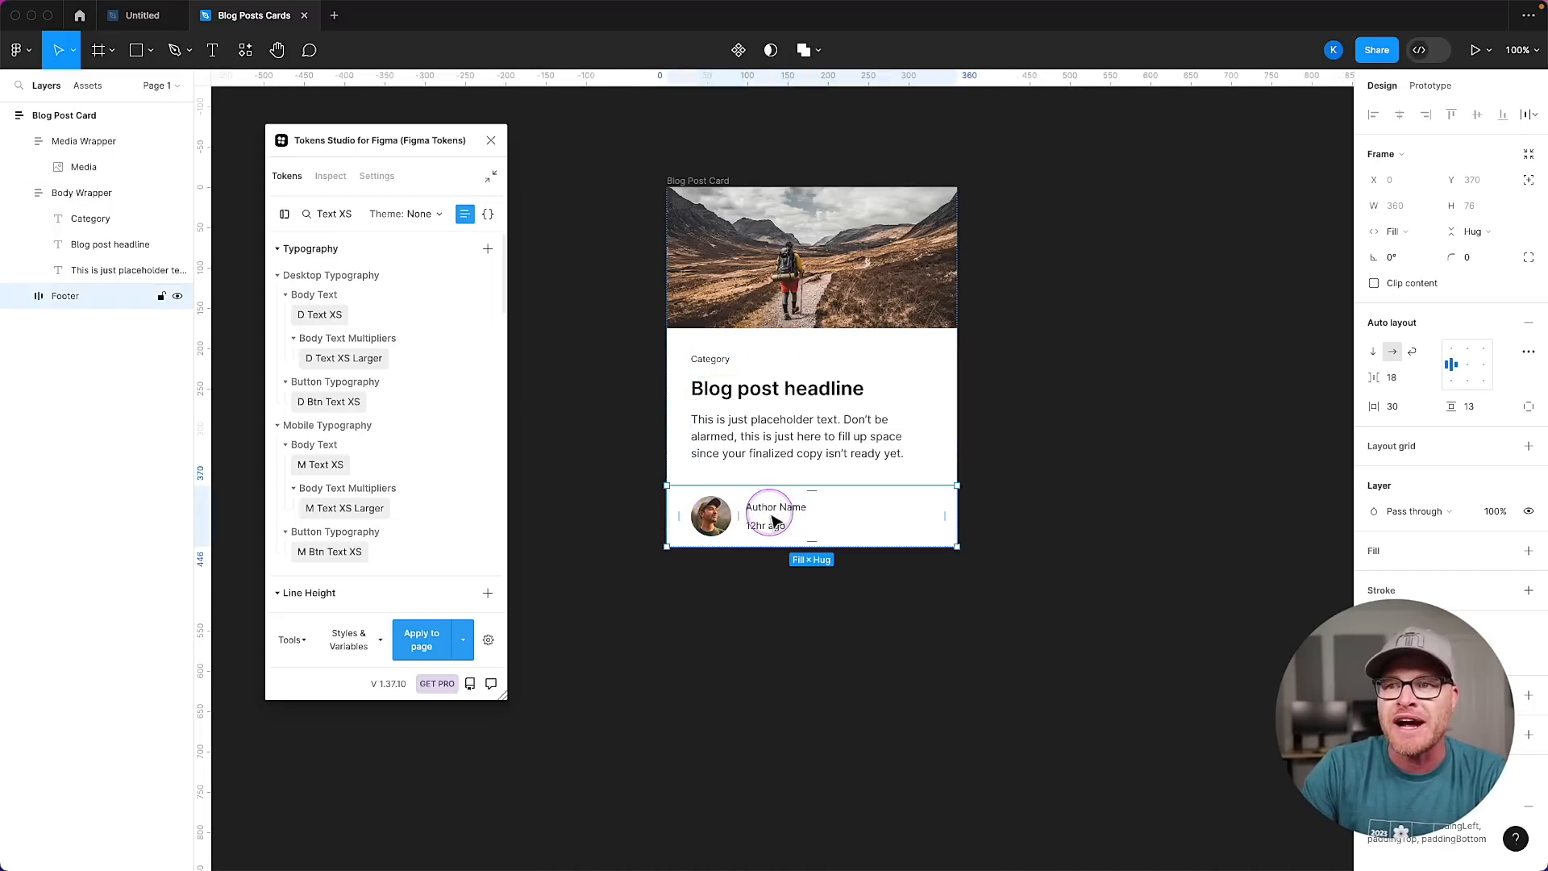
pyautogui.tripleClick(338, 214)
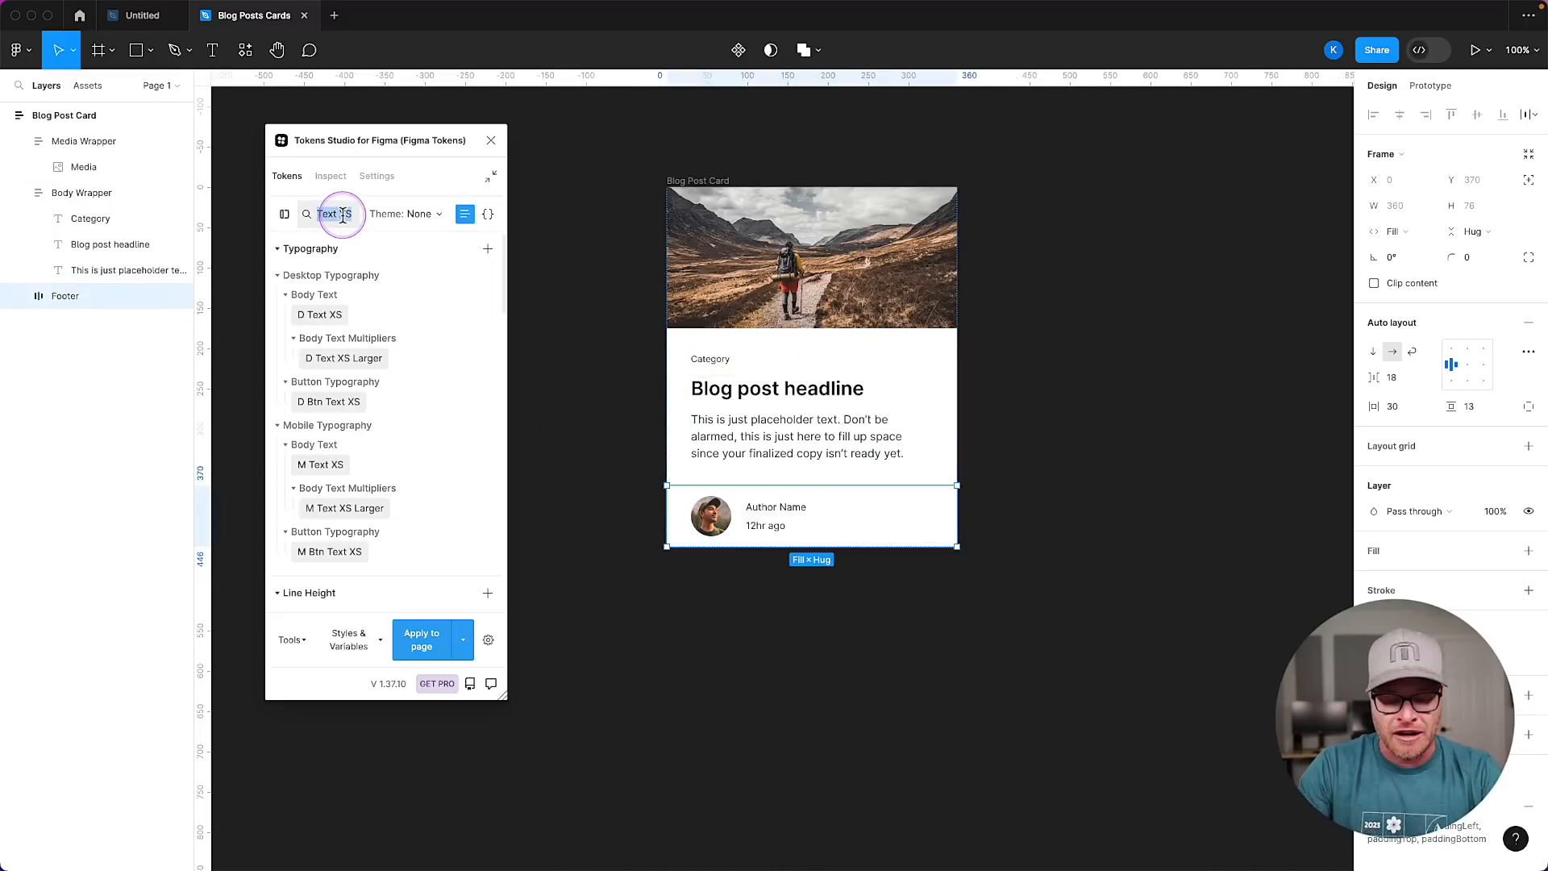
pyautogui.write('primary')
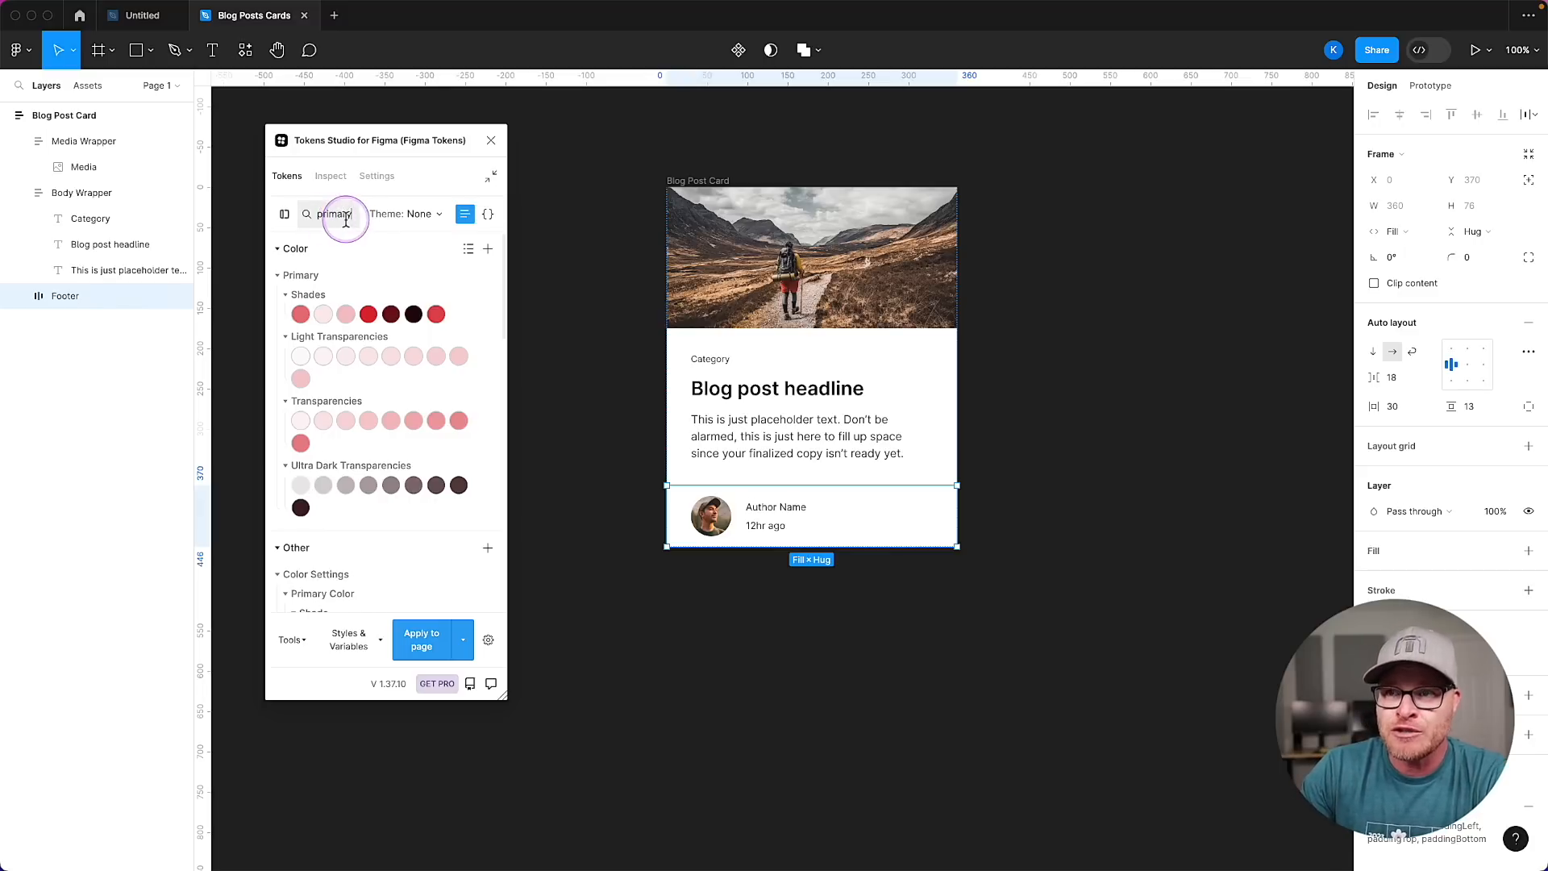
pyautogui.moveTo(326, 320)
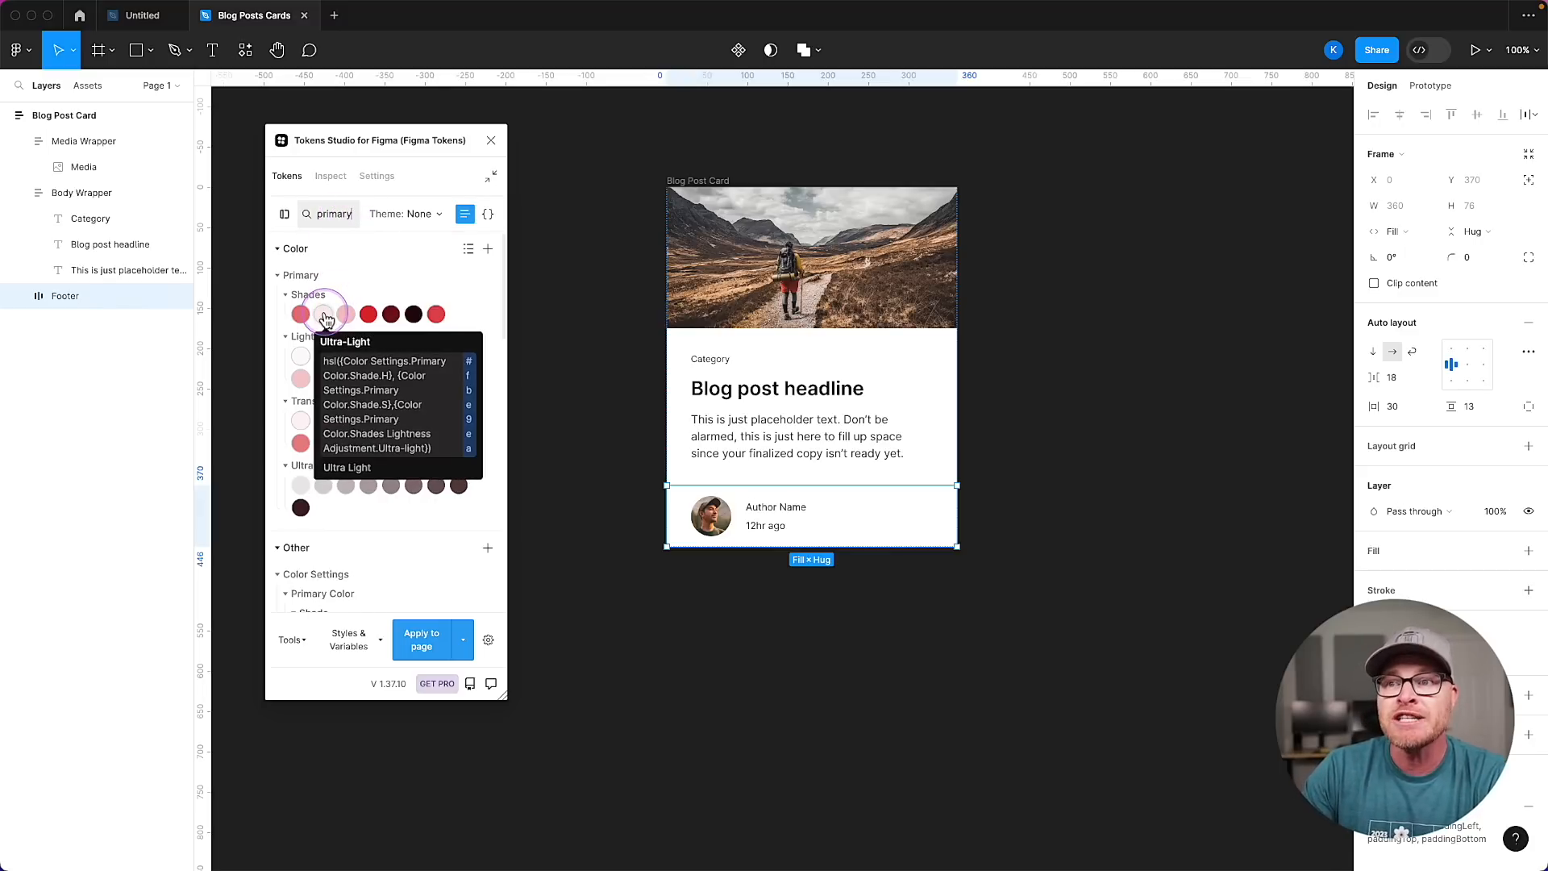
pyautogui.click(327, 315)
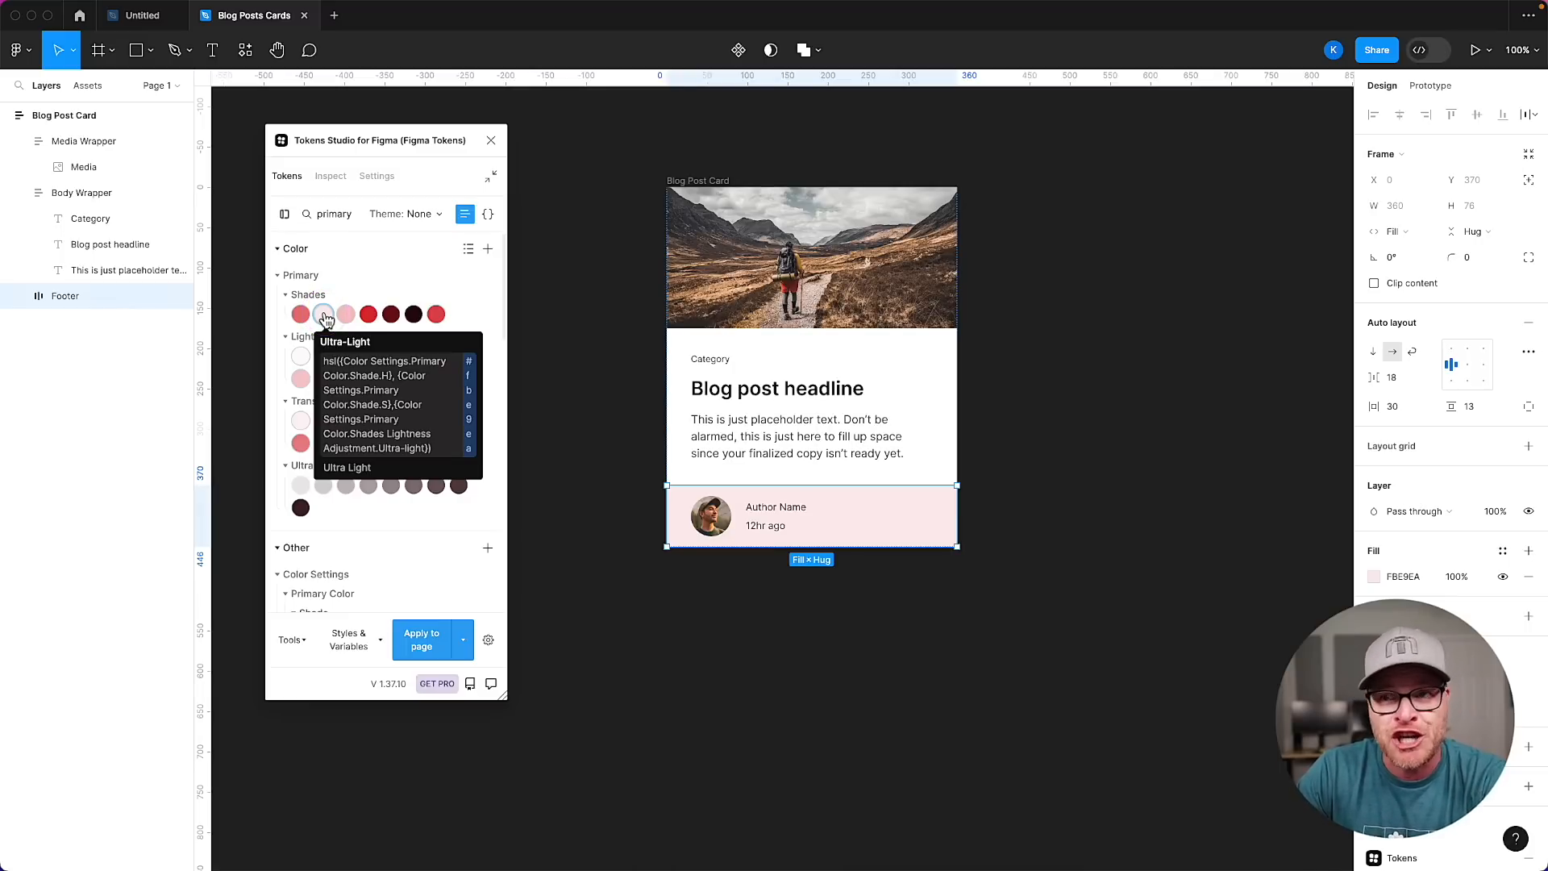
pyautogui.moveTo(362, 325)
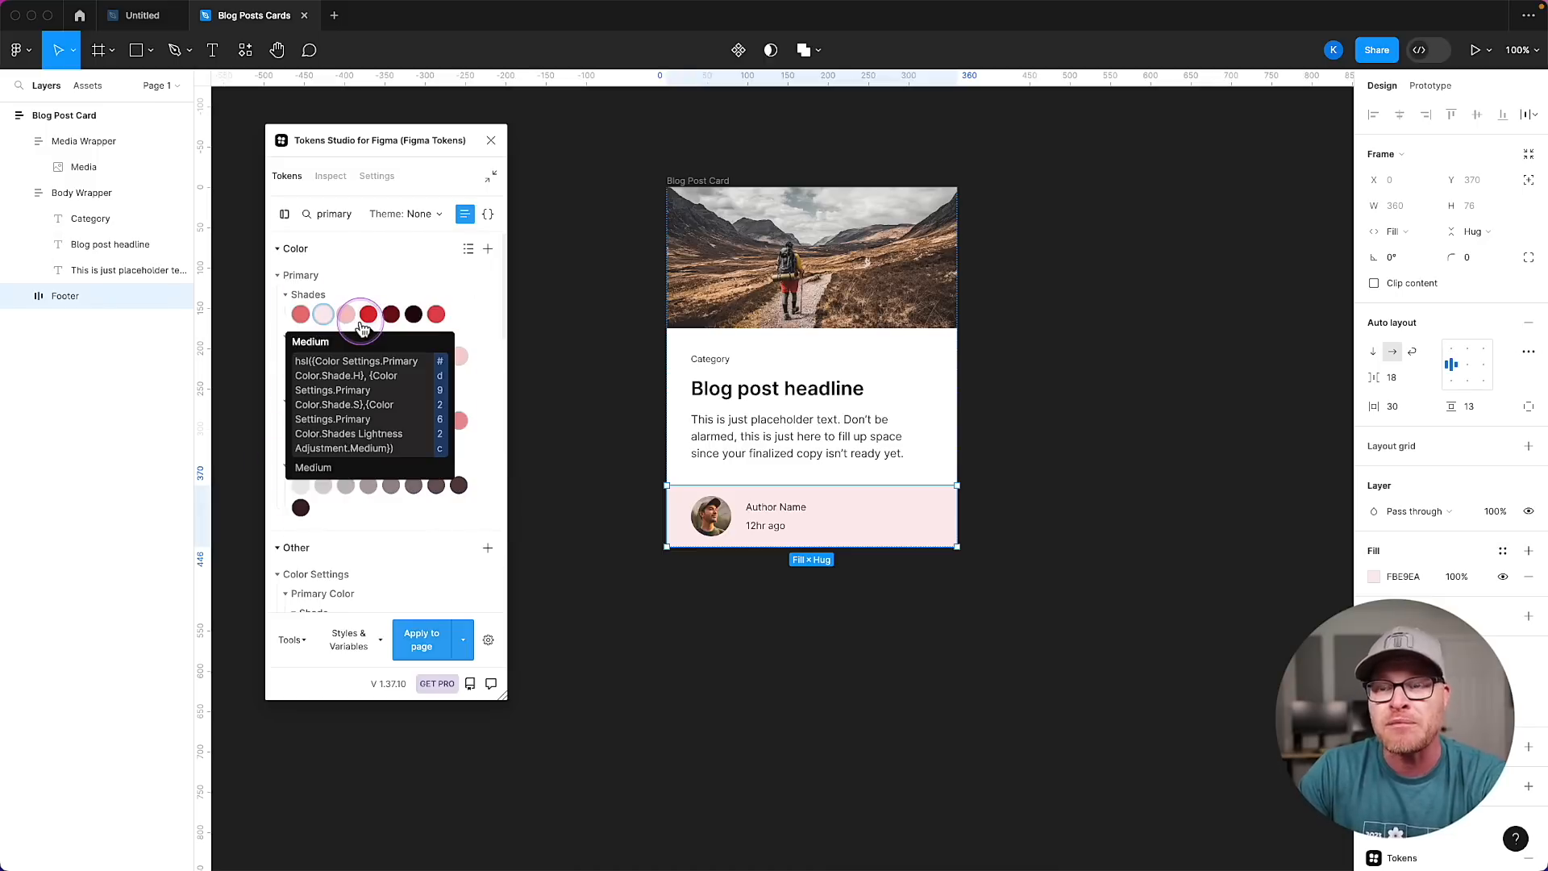
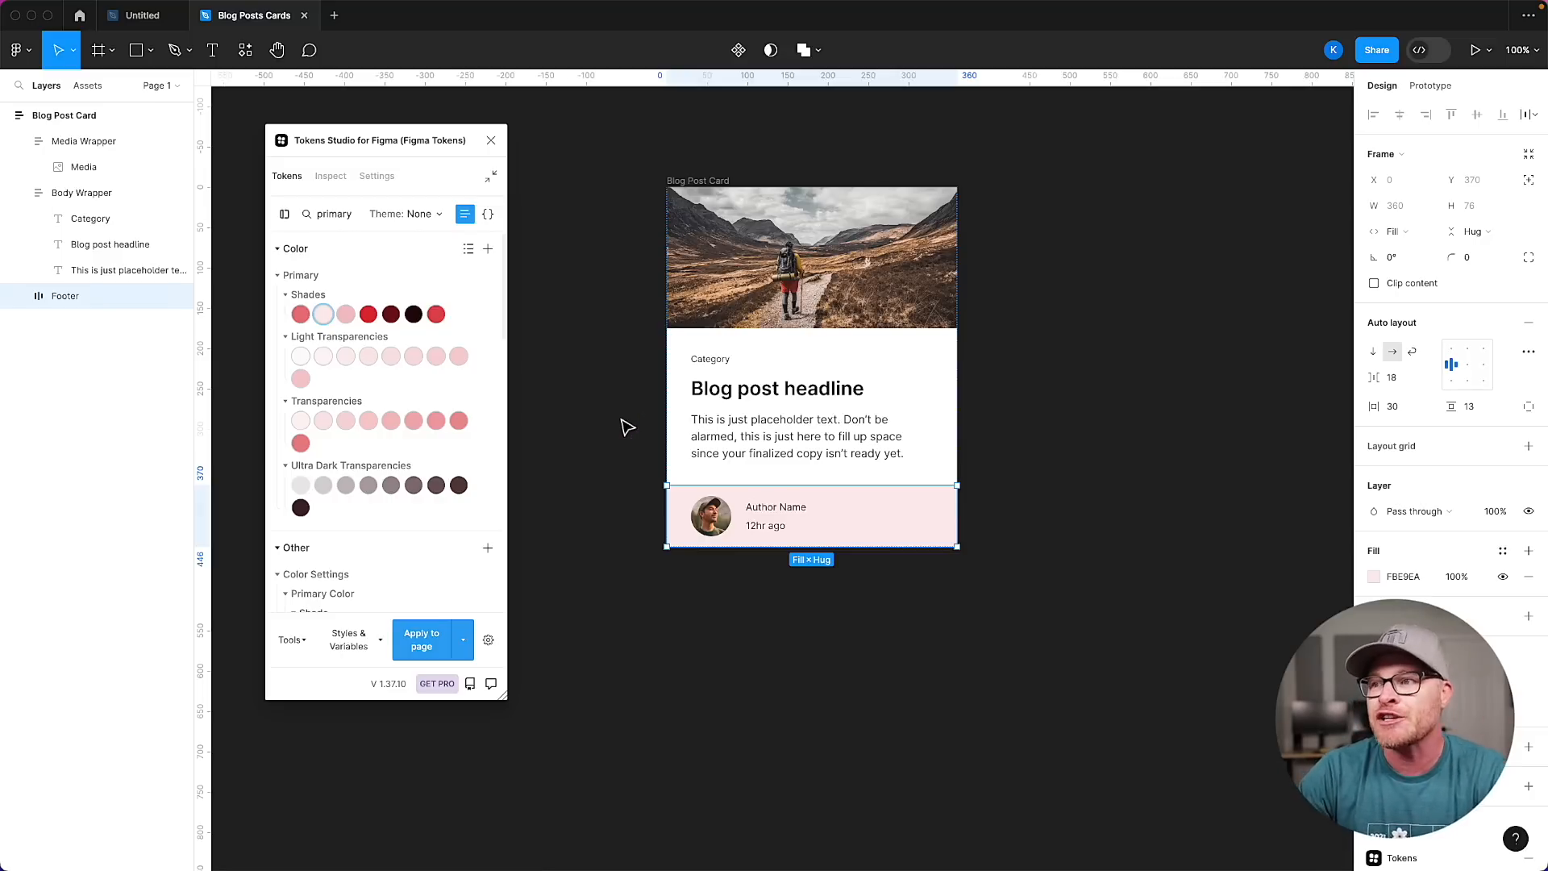
# Wrap the Category label in an auto layout frame and fill that frame with the Ultra-Light primary shade.
pyautogui.doubleClick(710, 358)
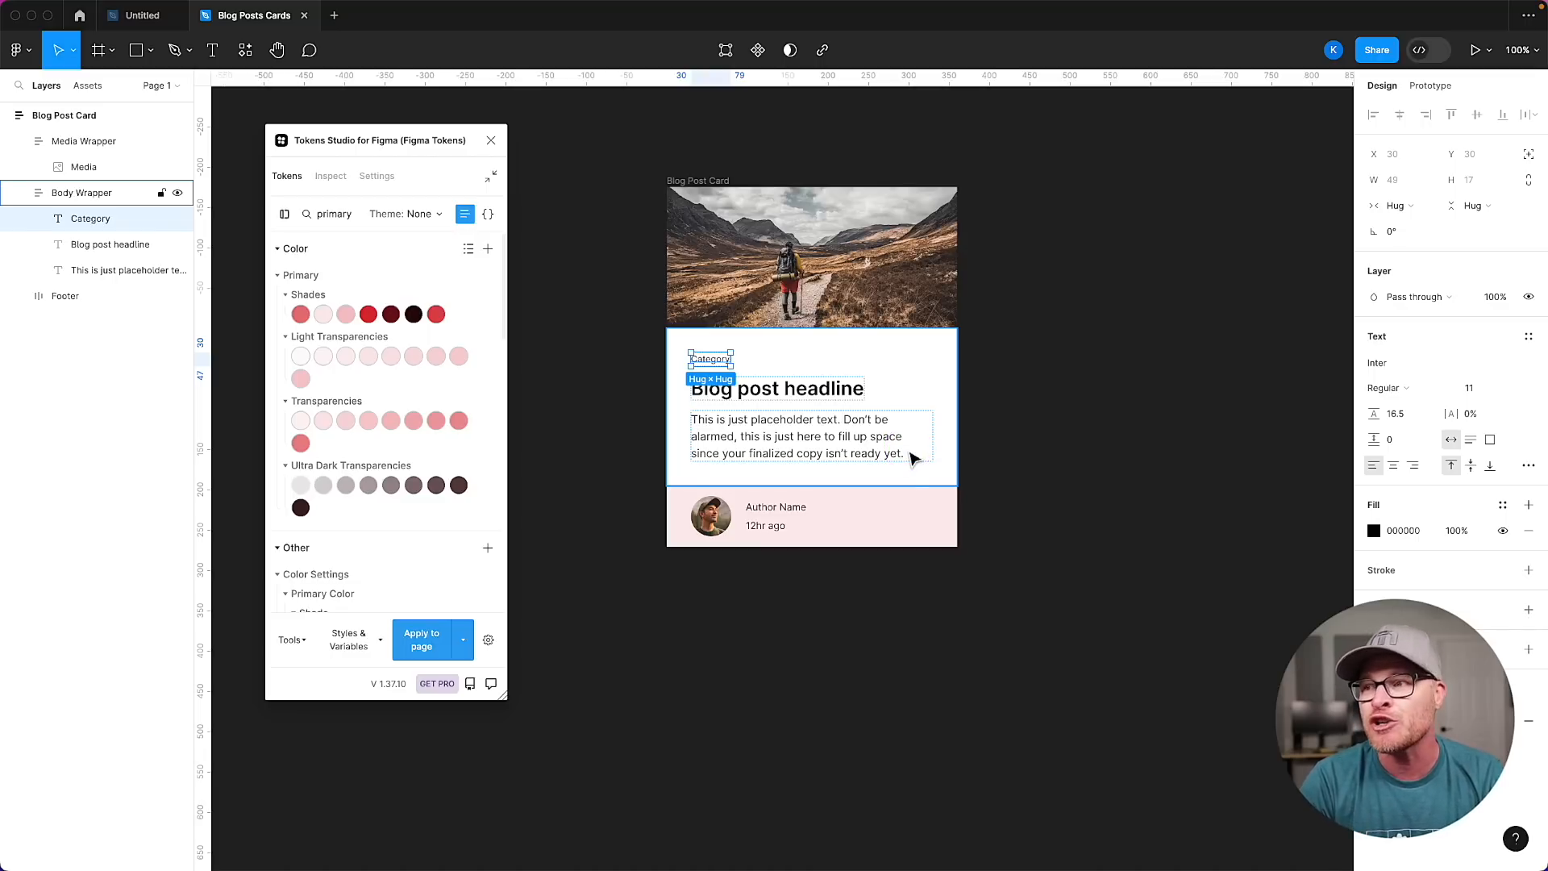
pyautogui.hotkey('shift', 'a')
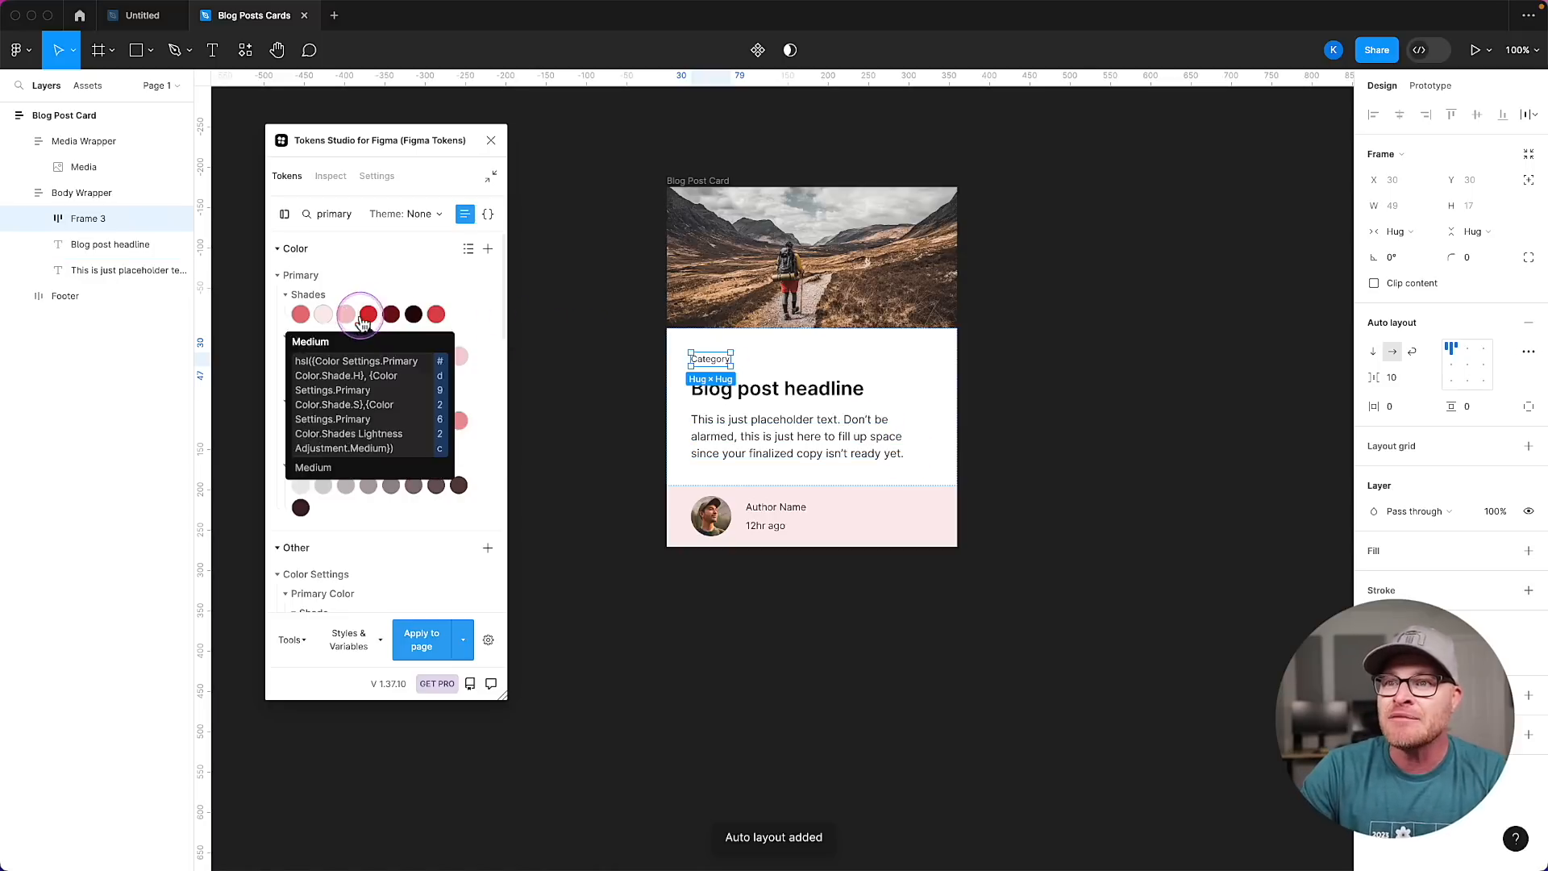
pyautogui.click(323, 315)
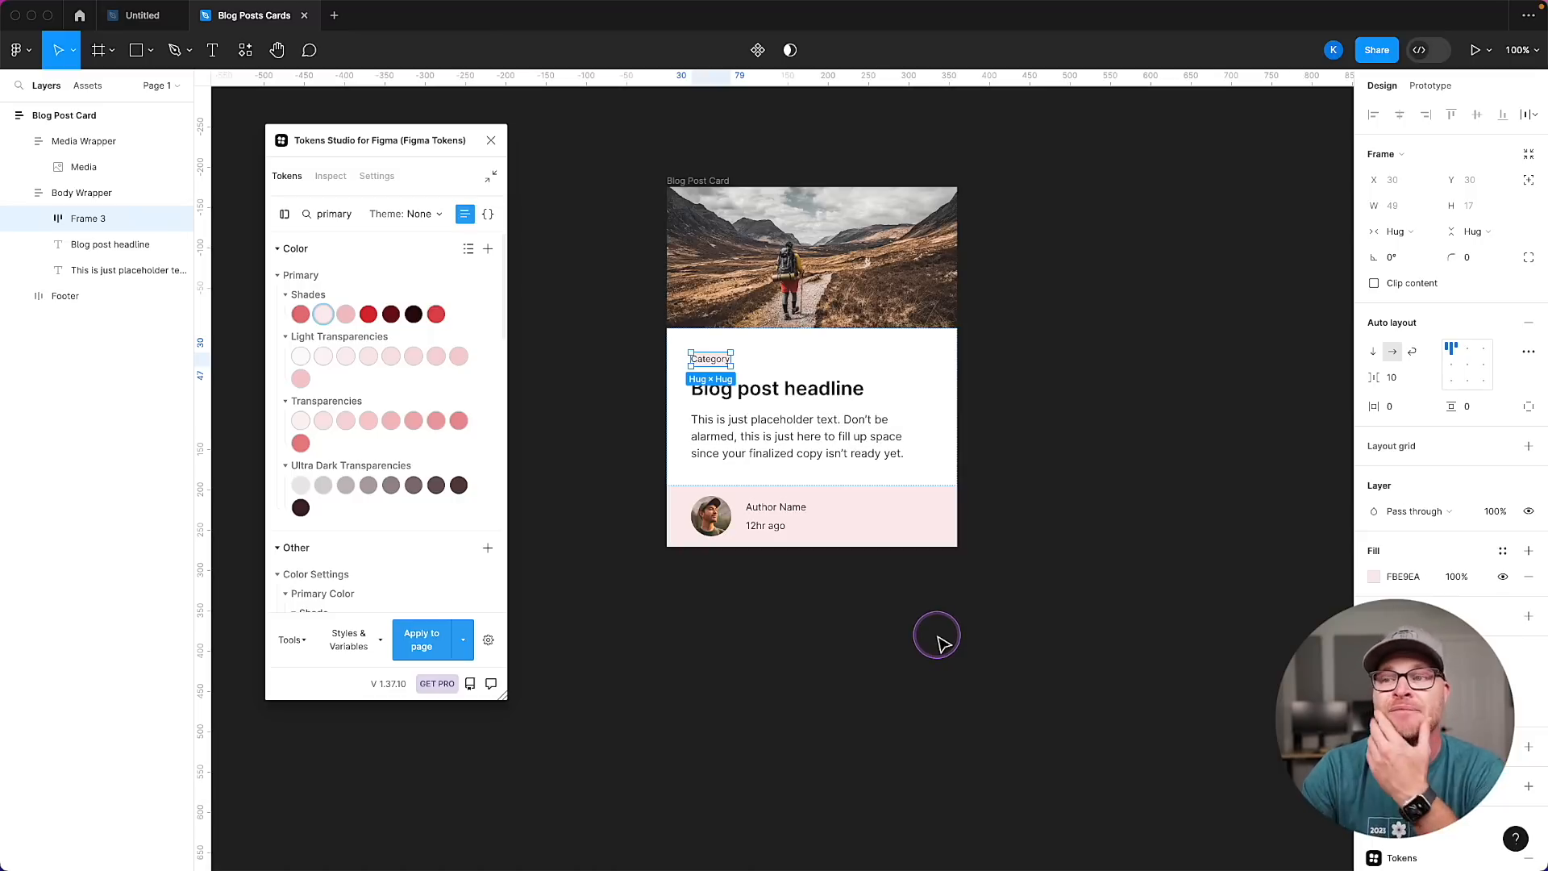
# Search the tokens for "space xs" and apply D Space XS to the Category frame's top, right, bottom and left padding.
pyautogui.doubleClick(328, 214)
pyautogui.write('space')
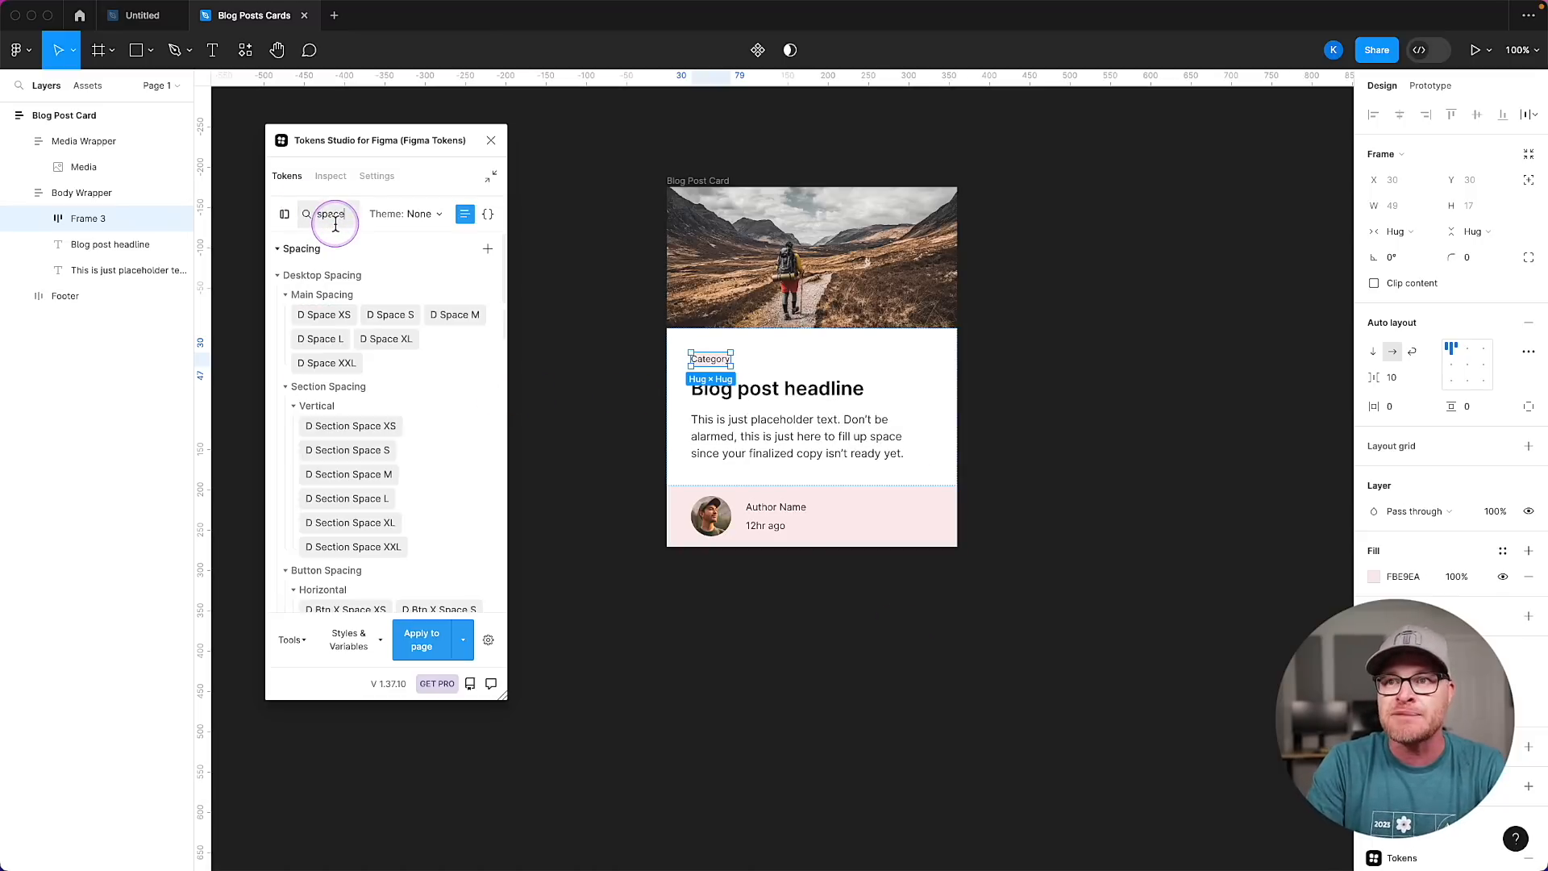
pyautogui.write(' xs')
pyautogui.moveTo(329, 319)
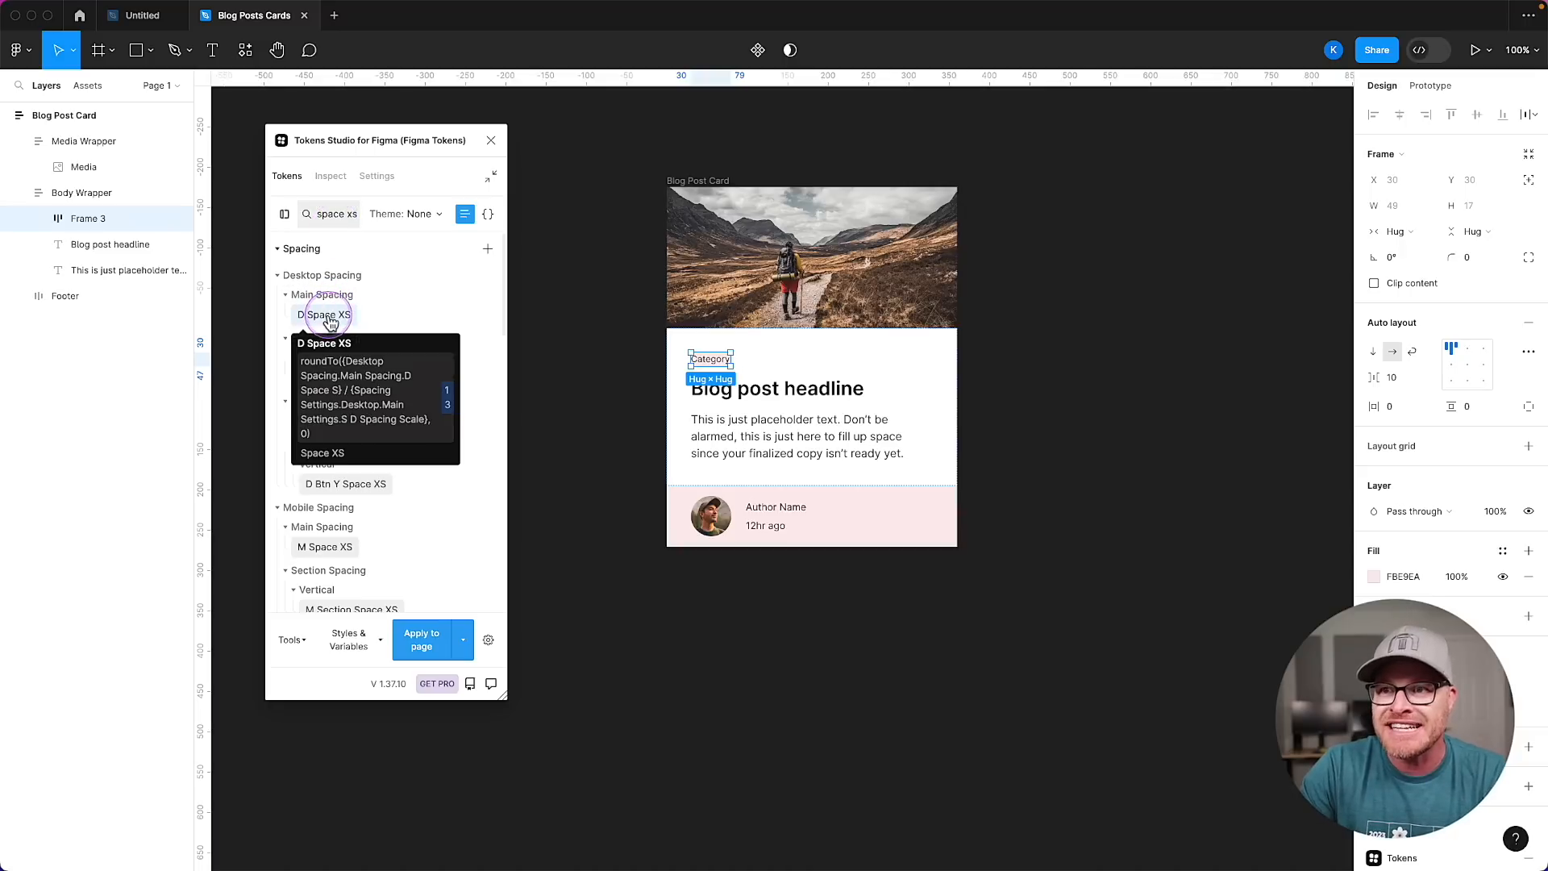
pyautogui.rightClick(329, 319)
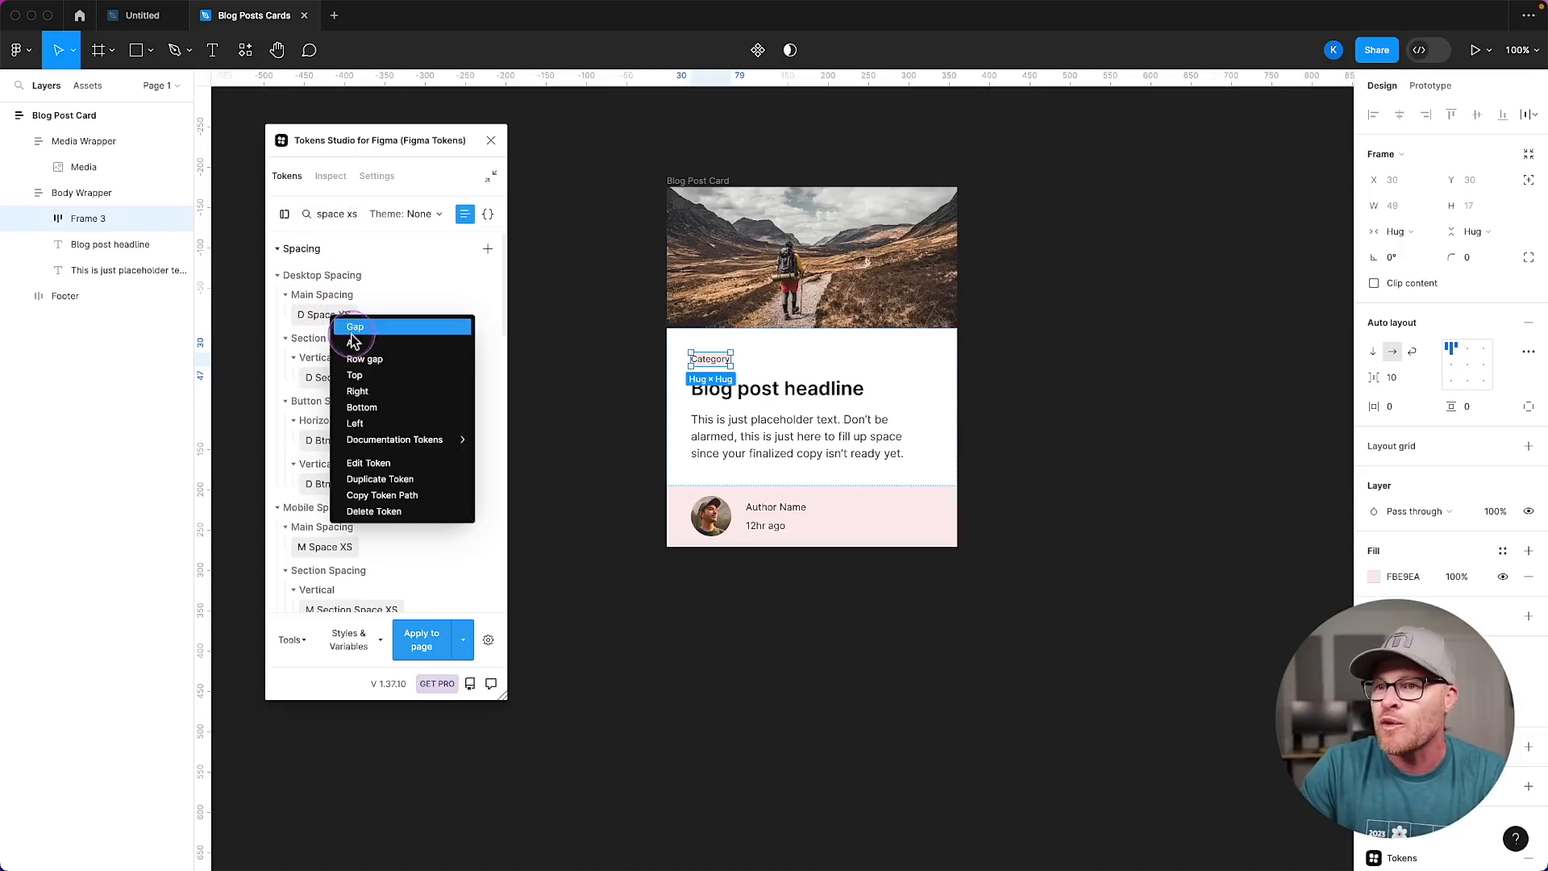
pyautogui.click(358, 375)
pyautogui.click(357, 391)
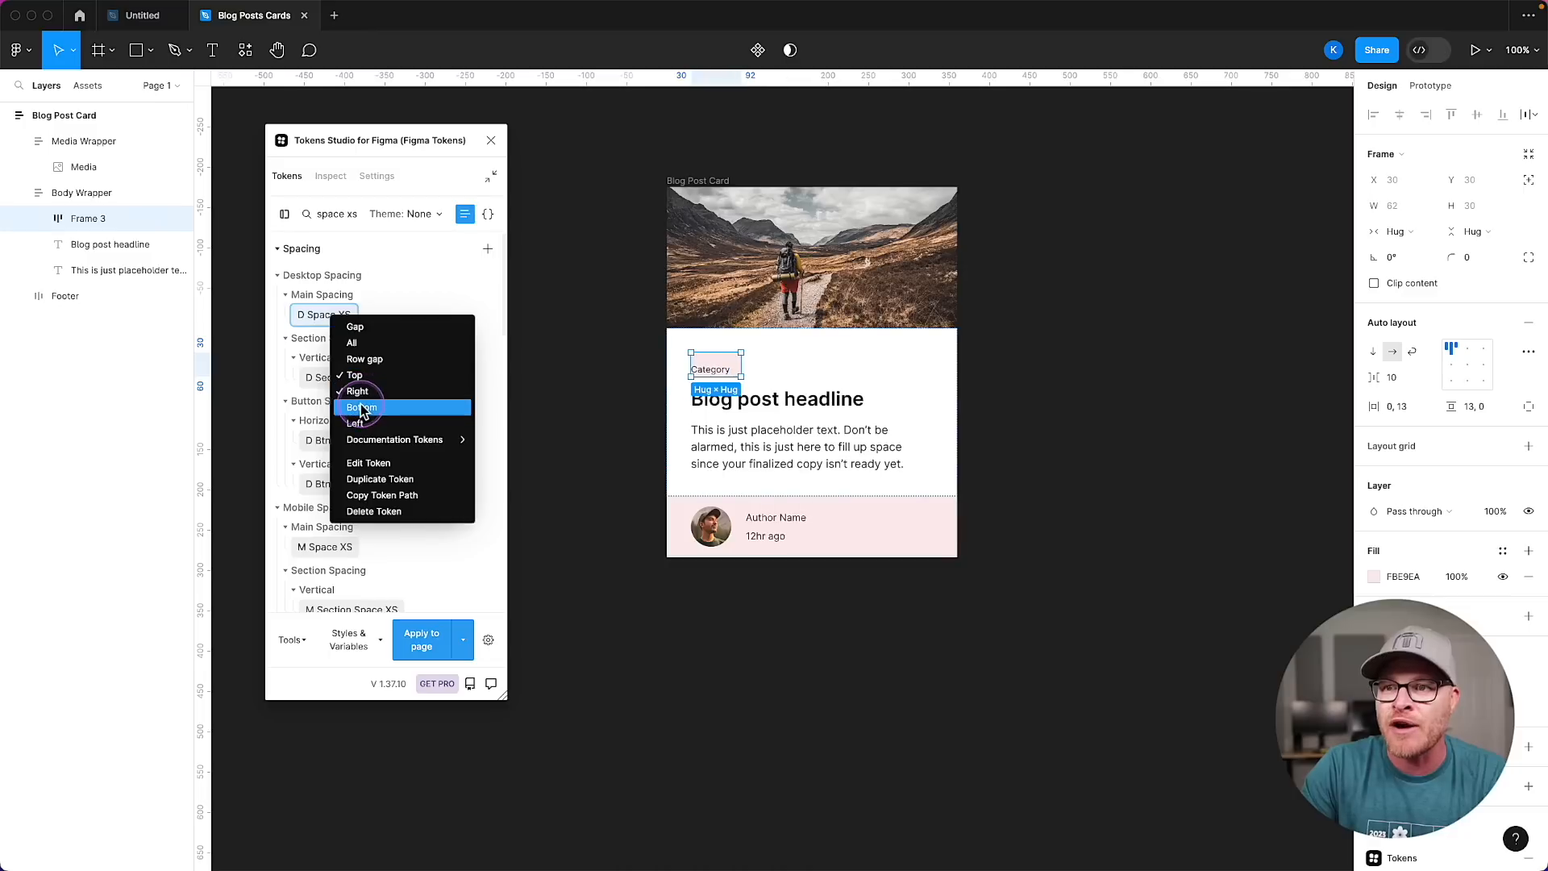
pyautogui.click(361, 407)
pyautogui.click(356, 423)
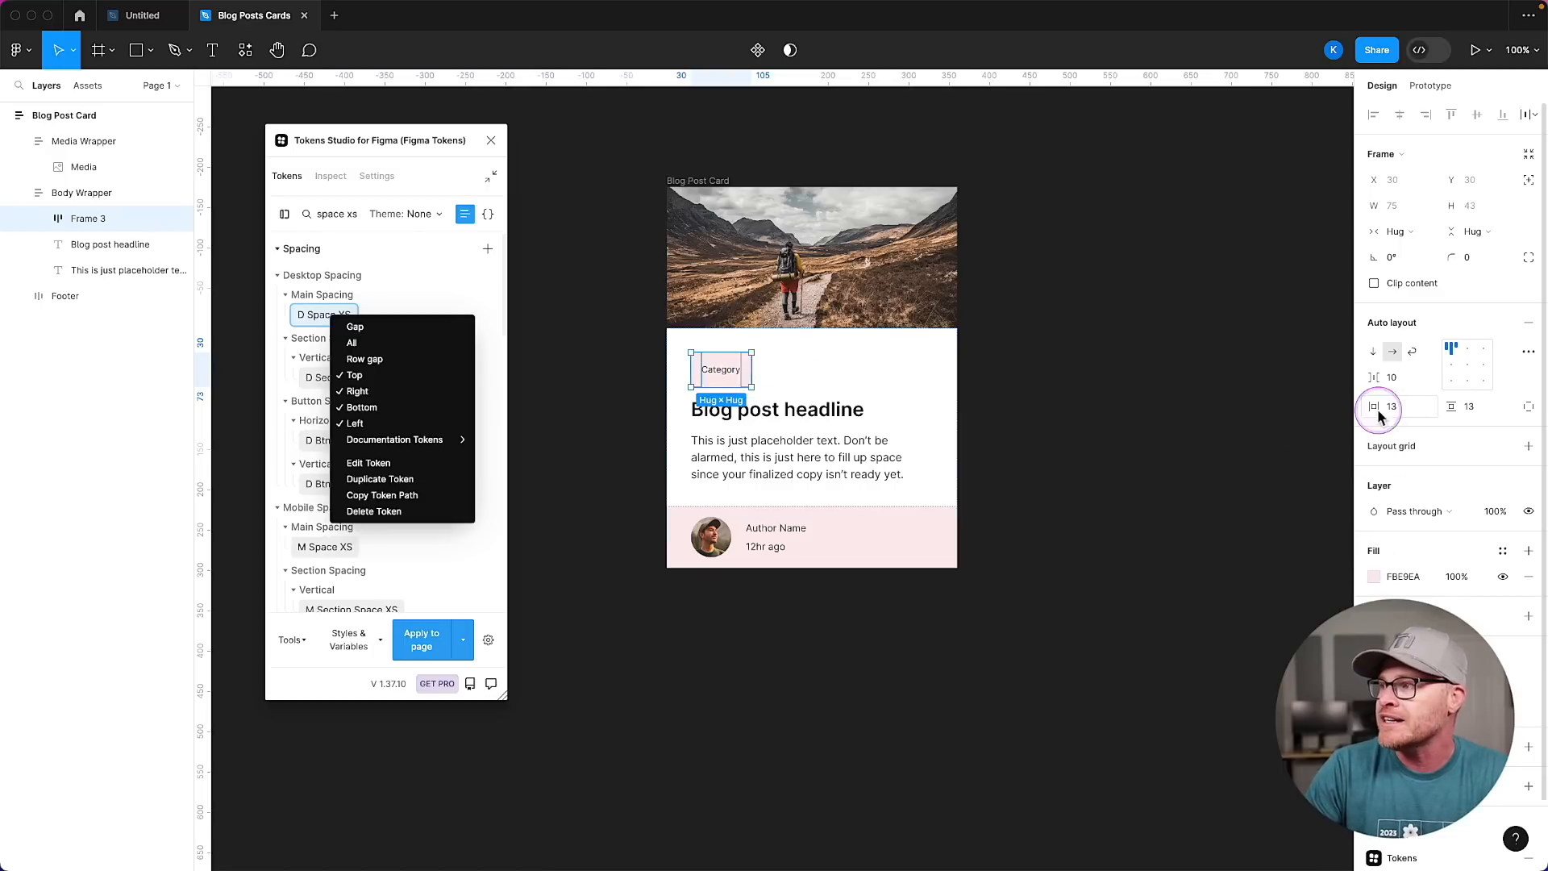
# Set the Category frame's individual padding to 12 on the left and right and 6 on the top and bottom.
pyautogui.click(1528, 406)
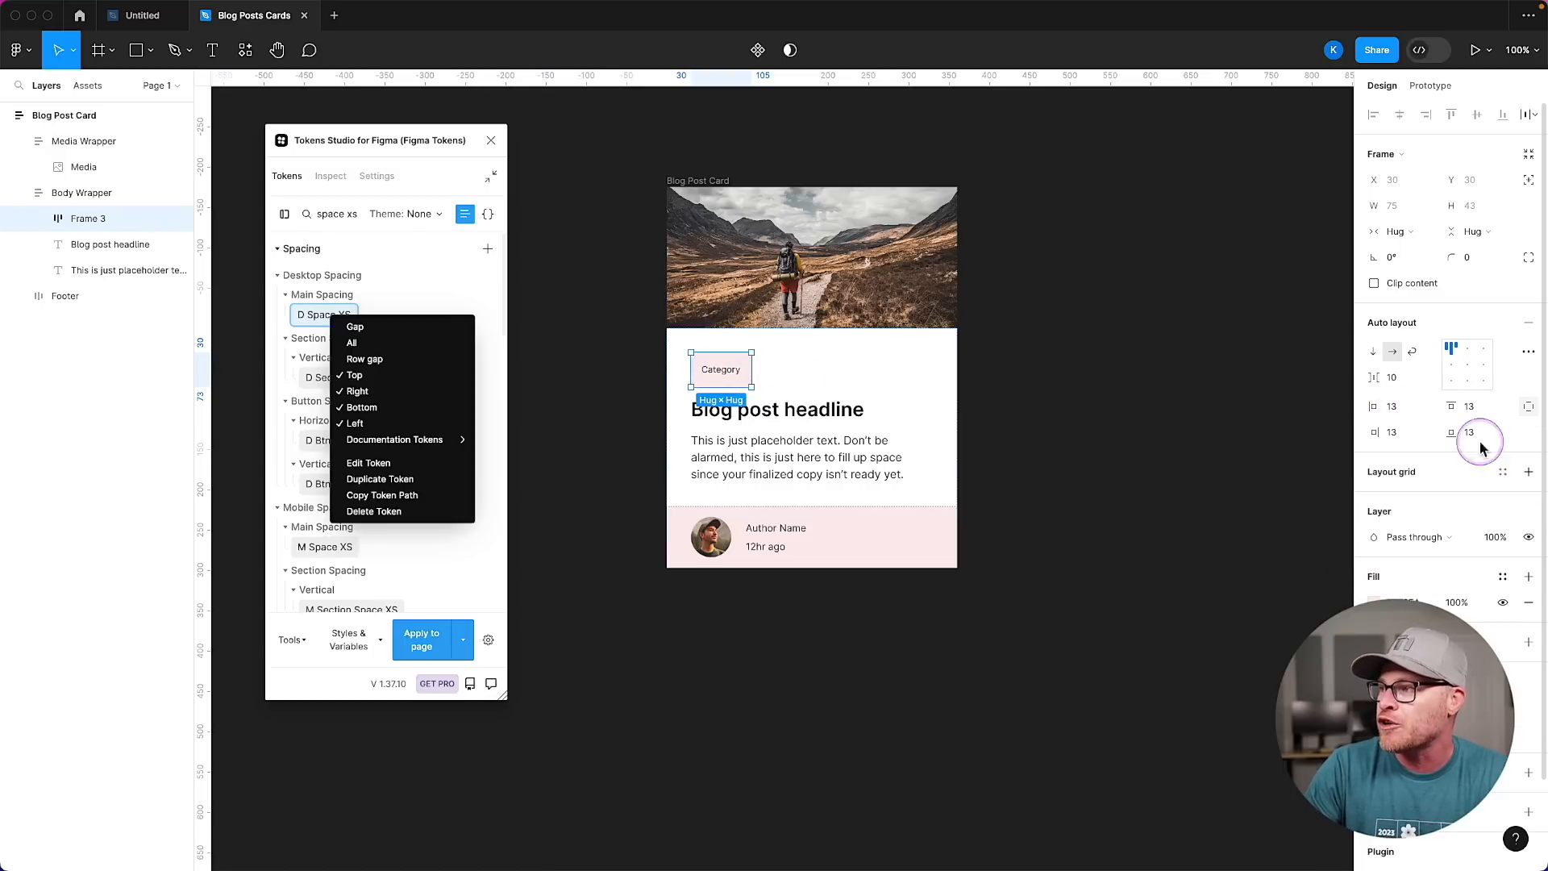
pyautogui.click(1409, 407)
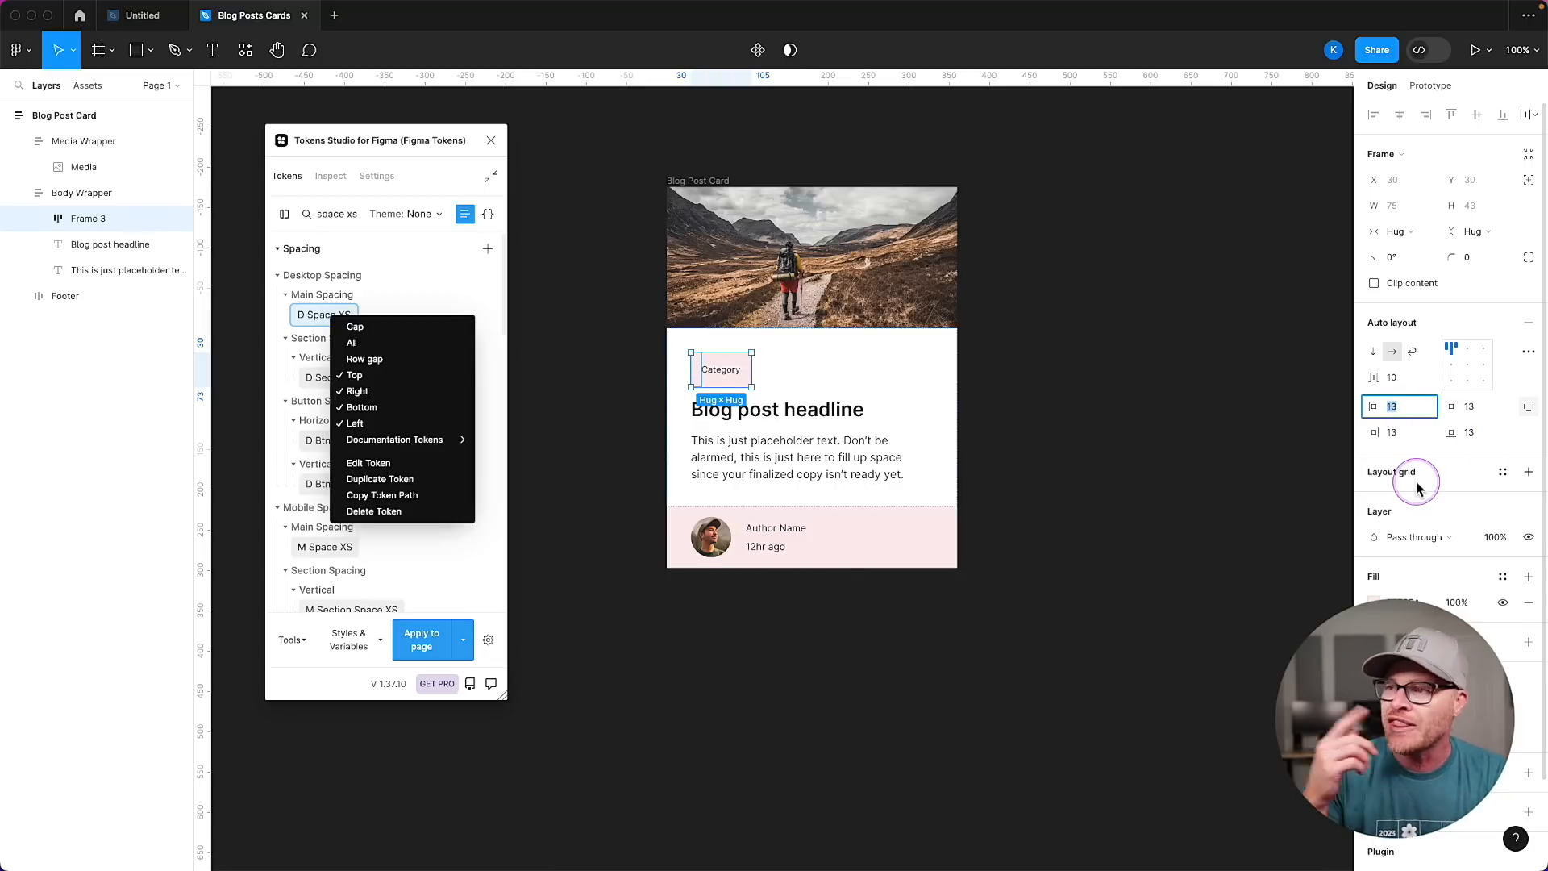
pyautogui.write('12')
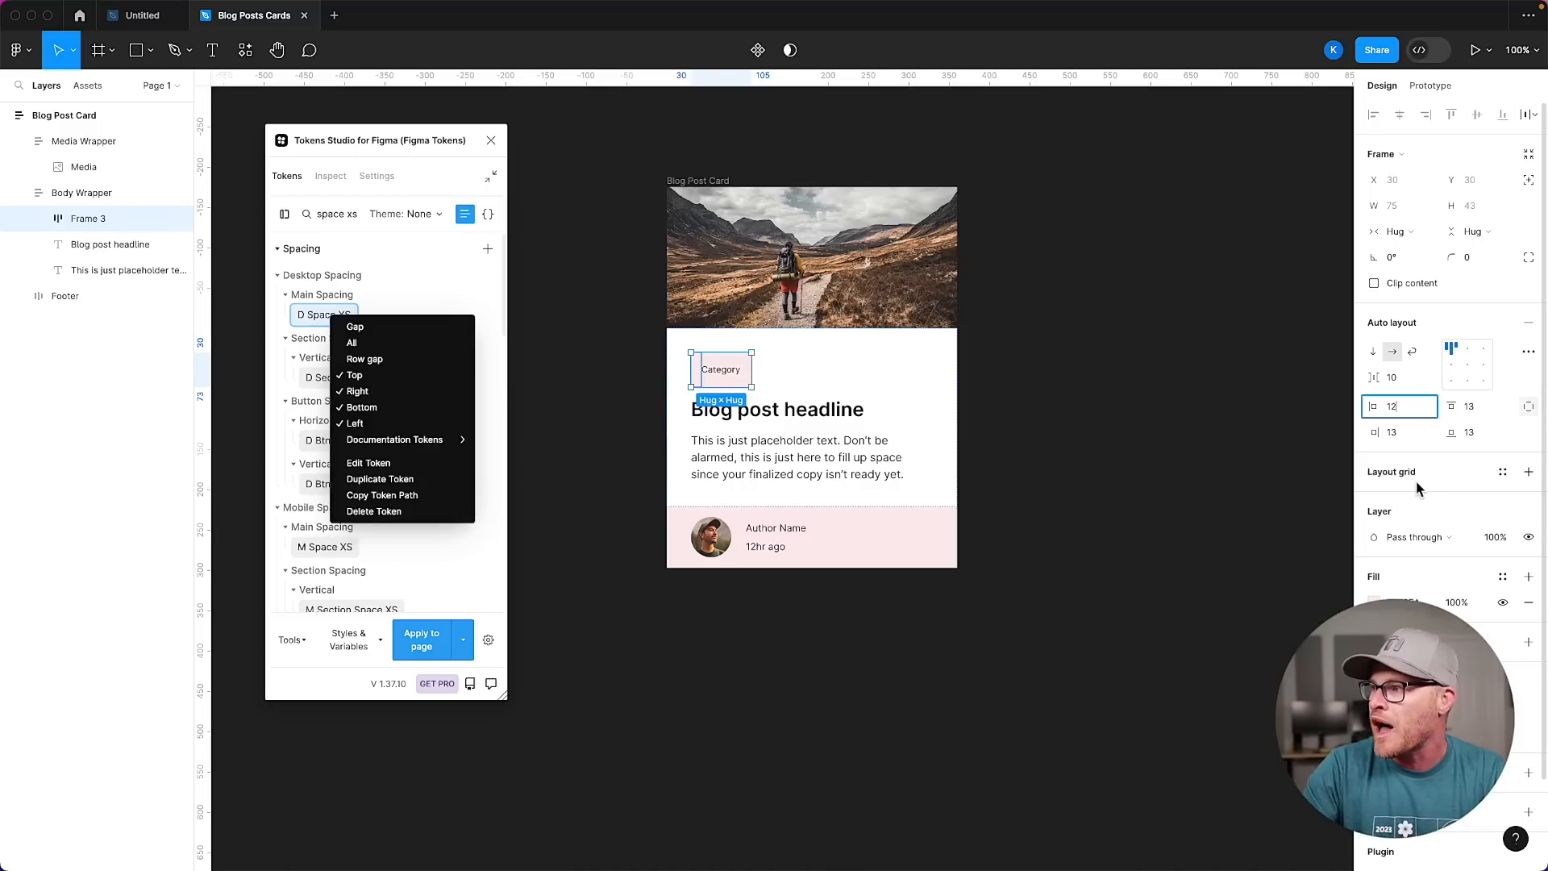
pyautogui.click(1411, 437)
pyautogui.write('12')
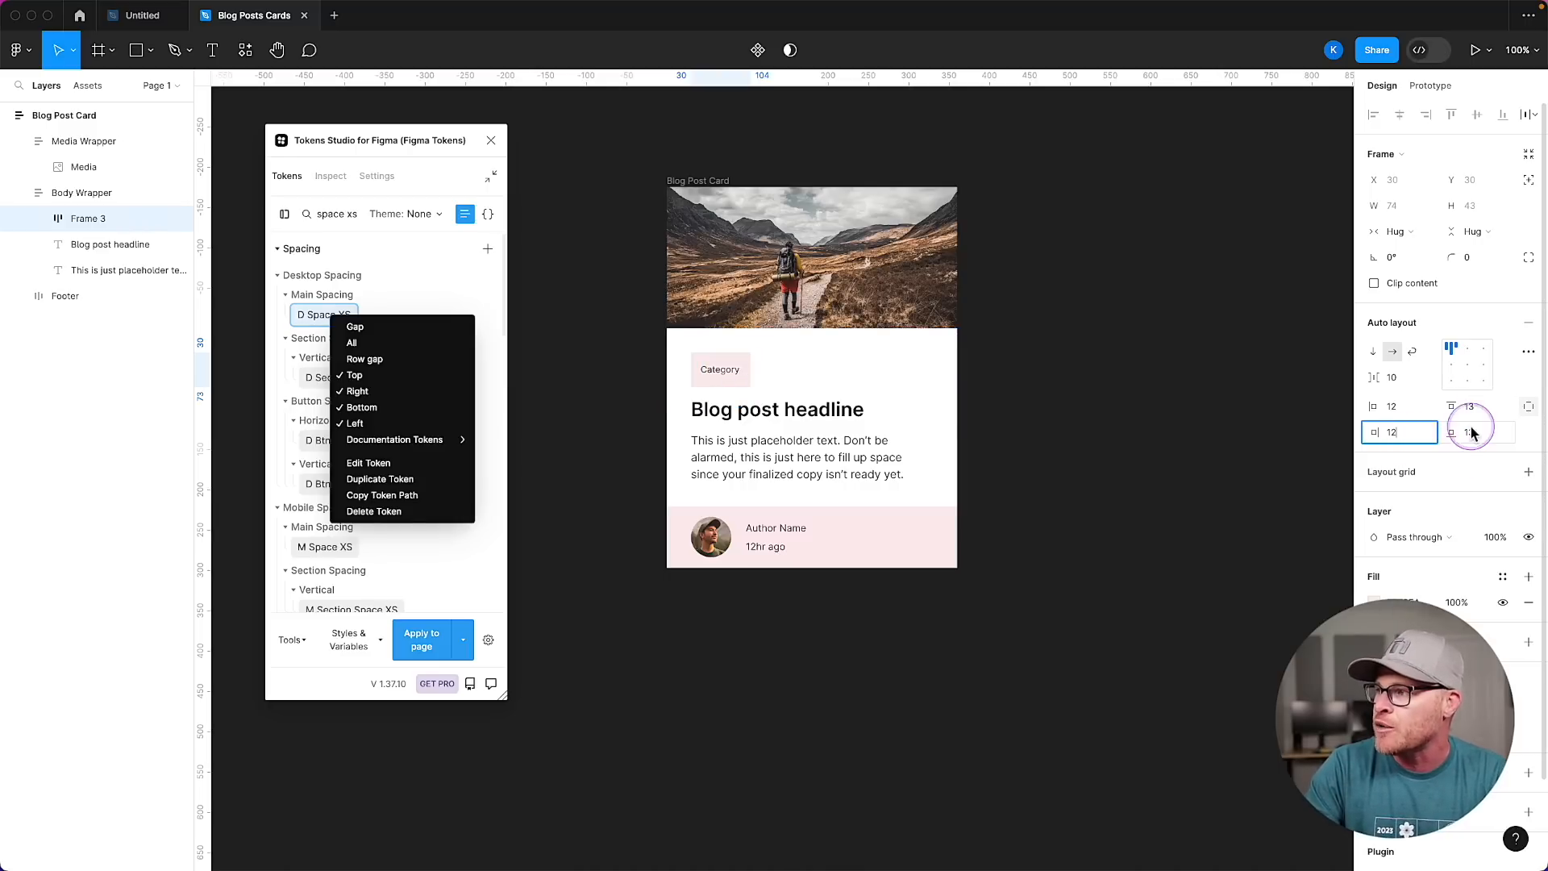
pyautogui.click(1478, 411)
pyautogui.write('6')
pyautogui.click(1484, 433)
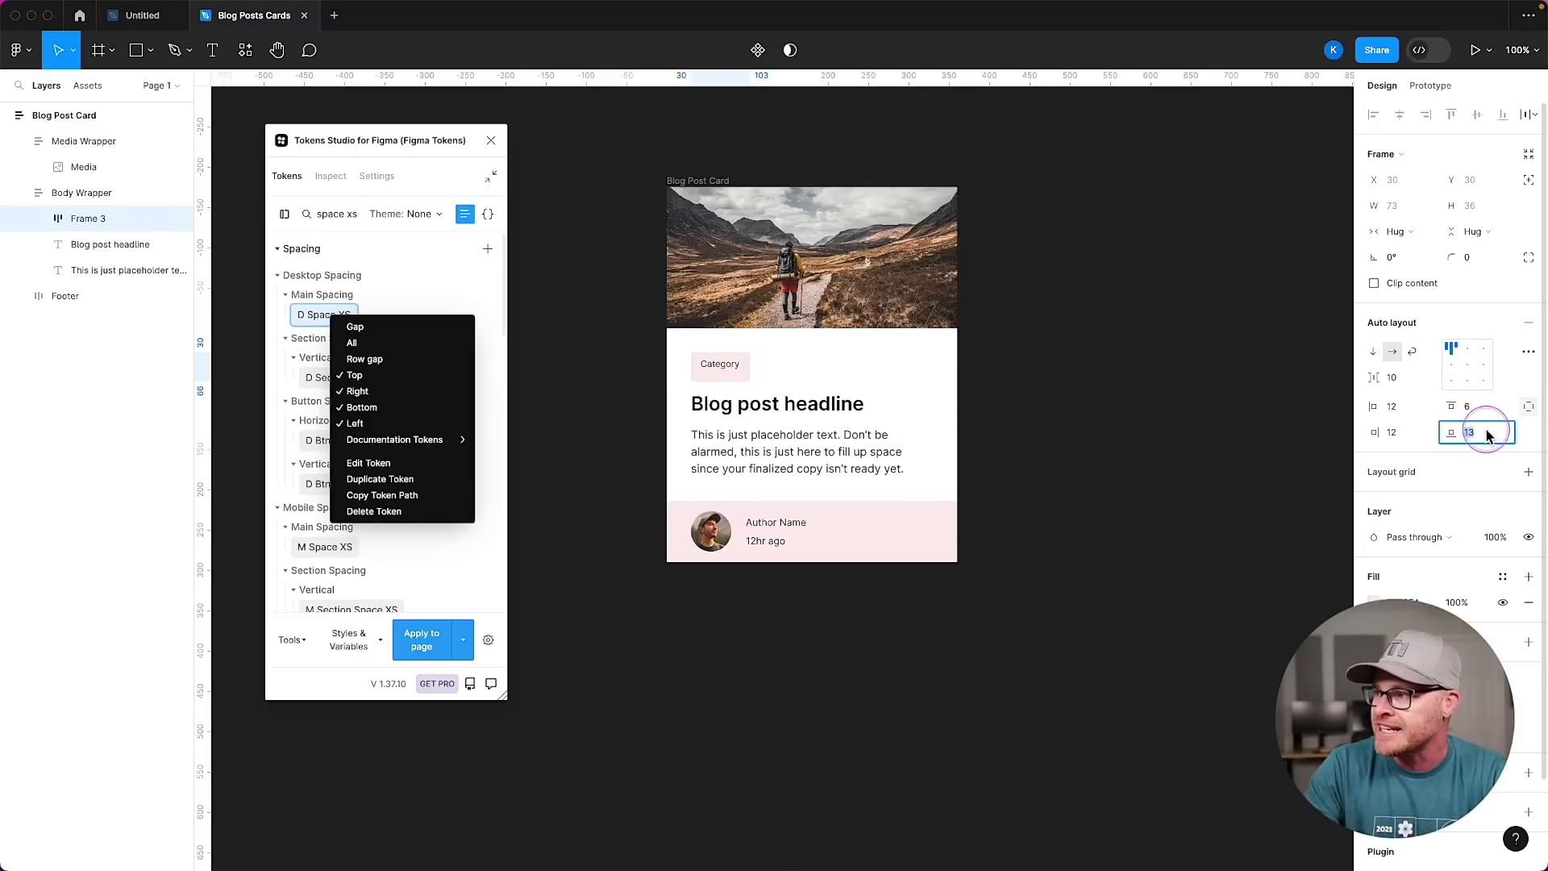
pyautogui.write('6')
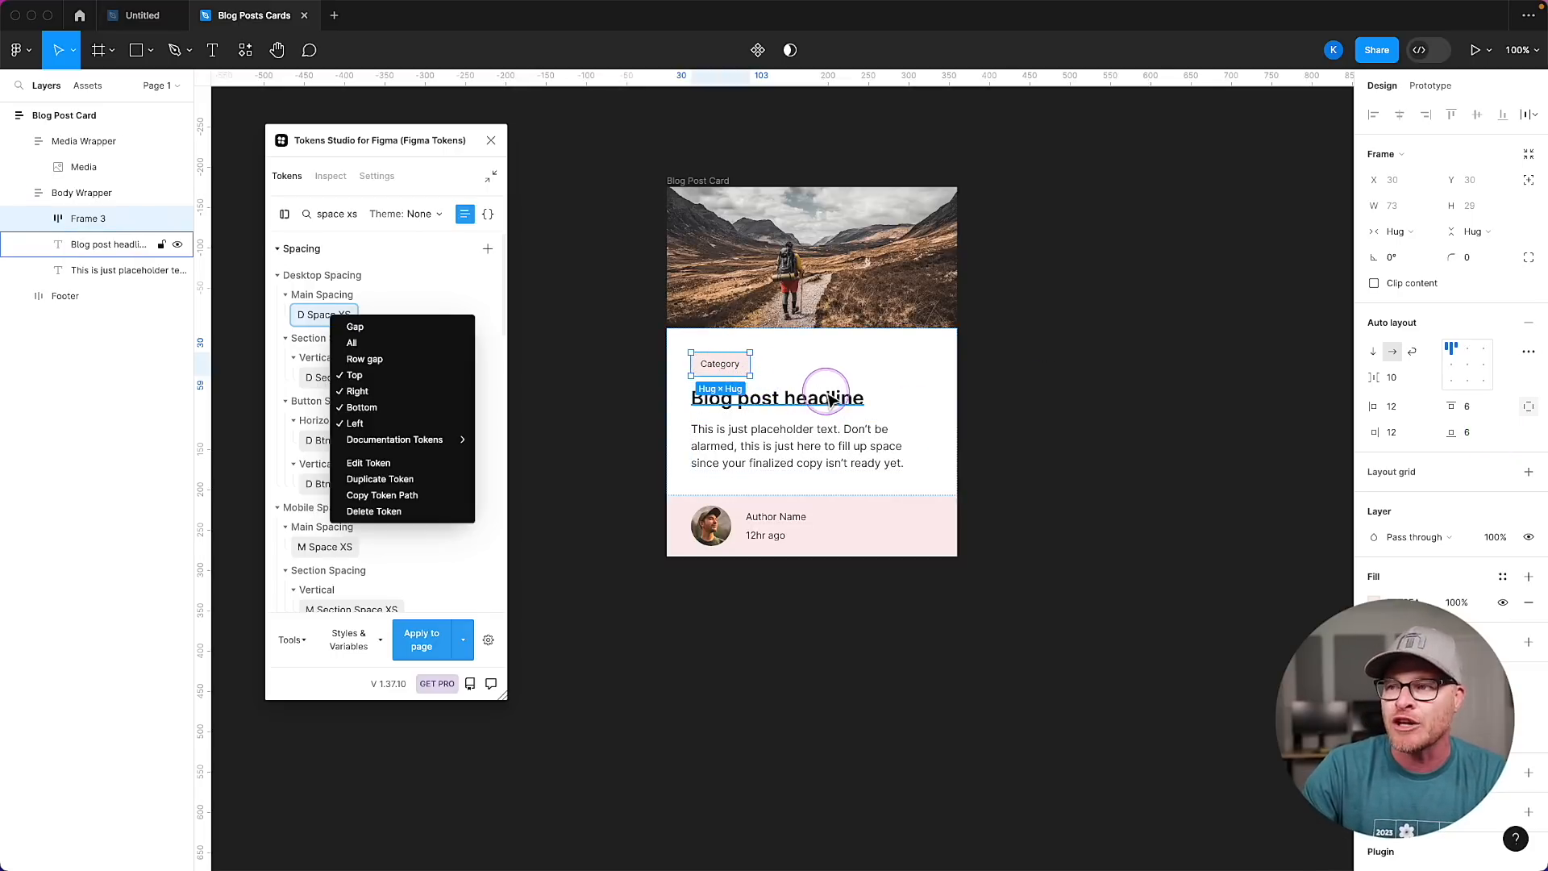
pyautogui.click(857, 371)
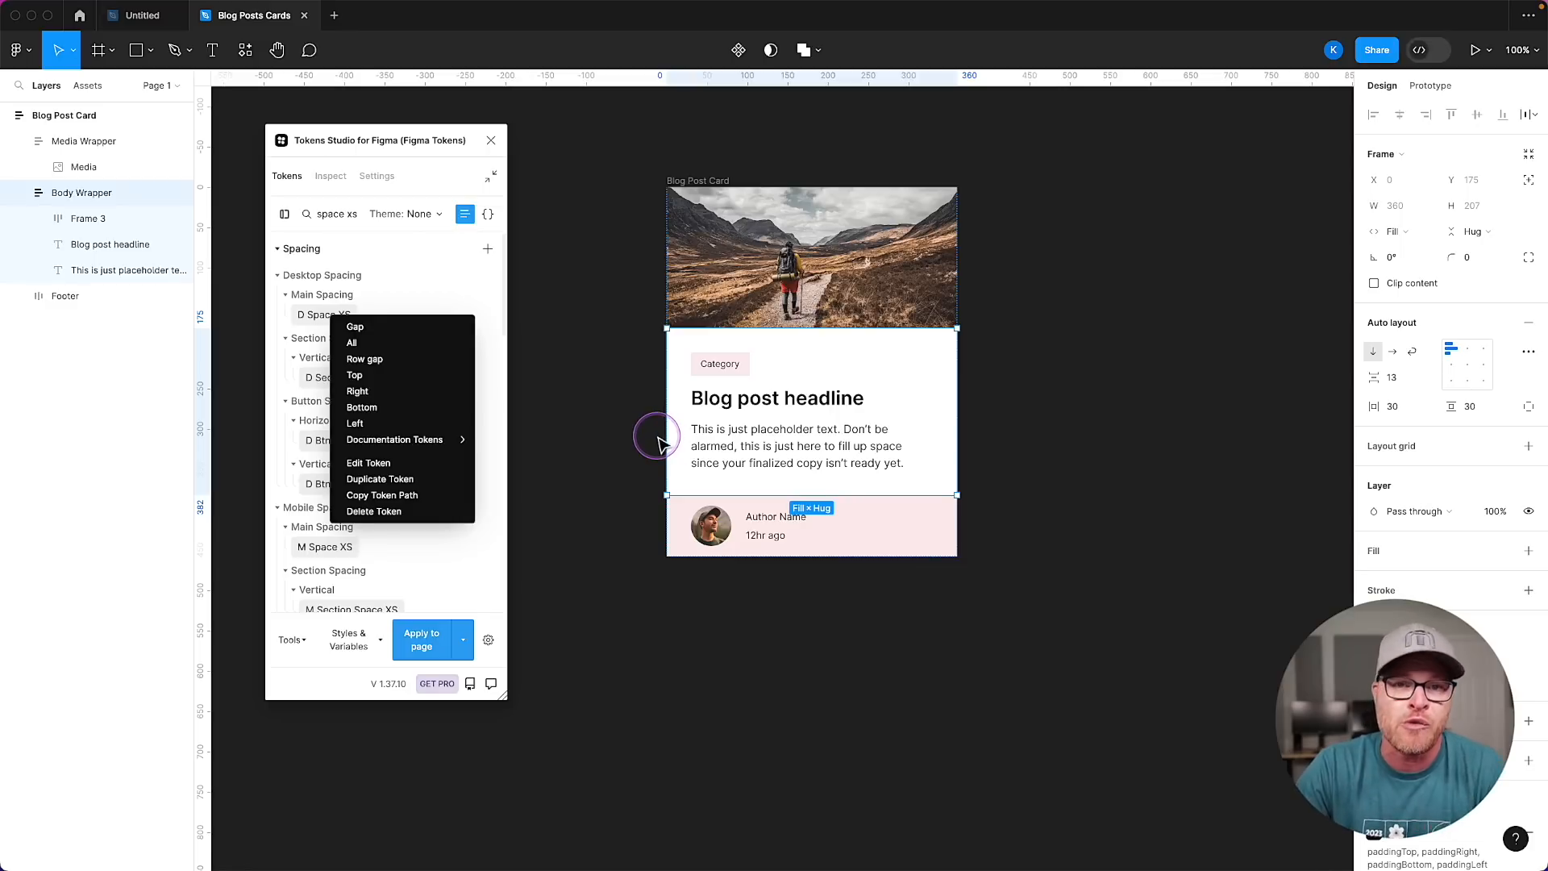
# Search the tokens for "primary" and apply the Dark primary shade to the Category label's text.
pyautogui.click(717, 367)
pyautogui.click(725, 367)
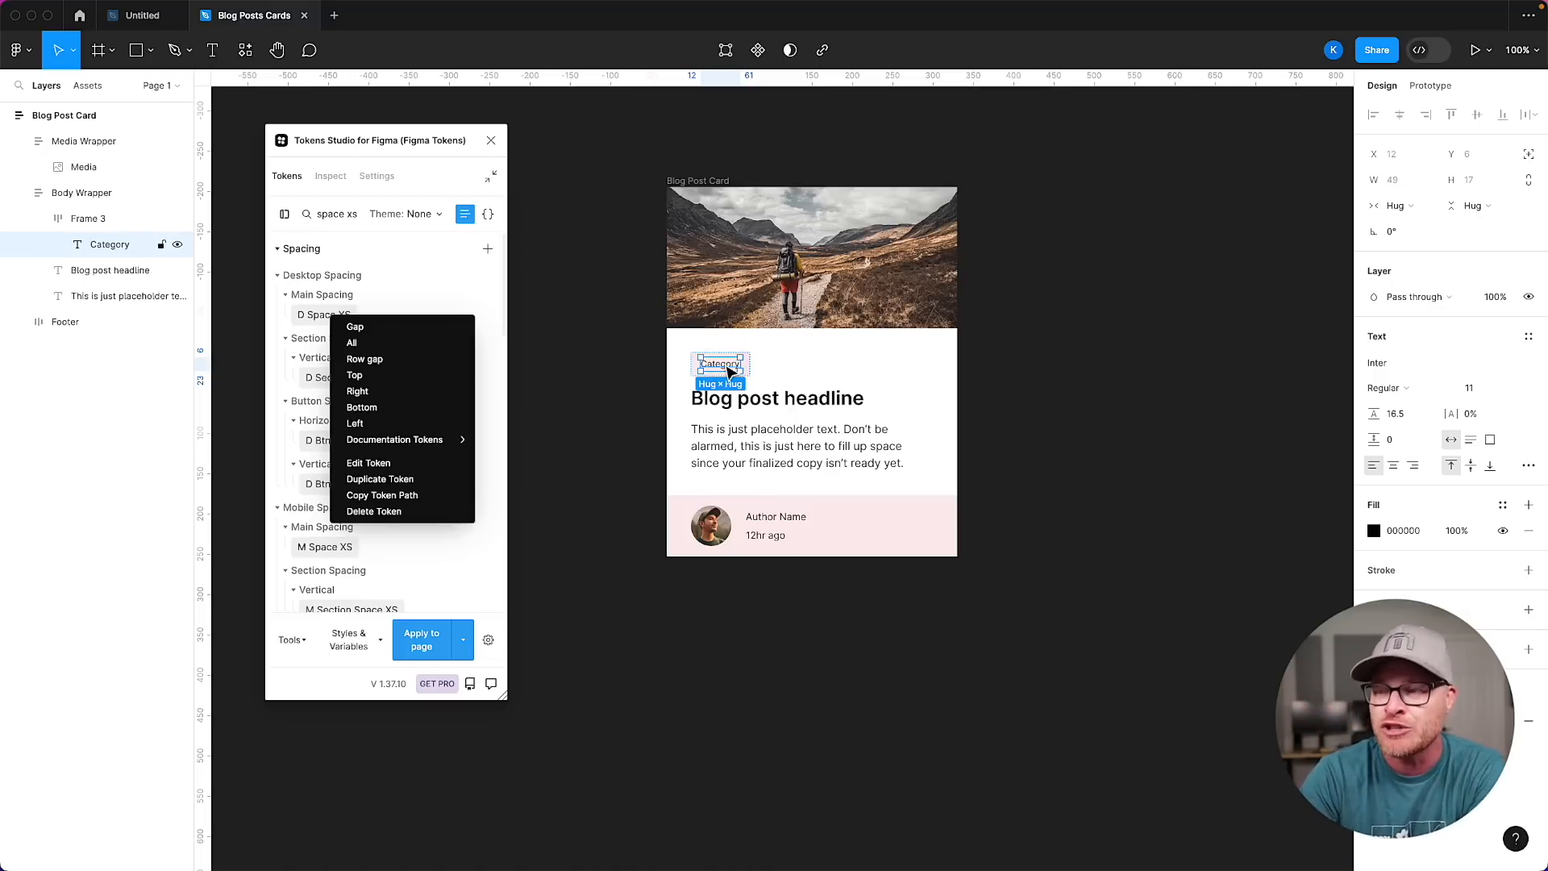
pyautogui.click(745, 361)
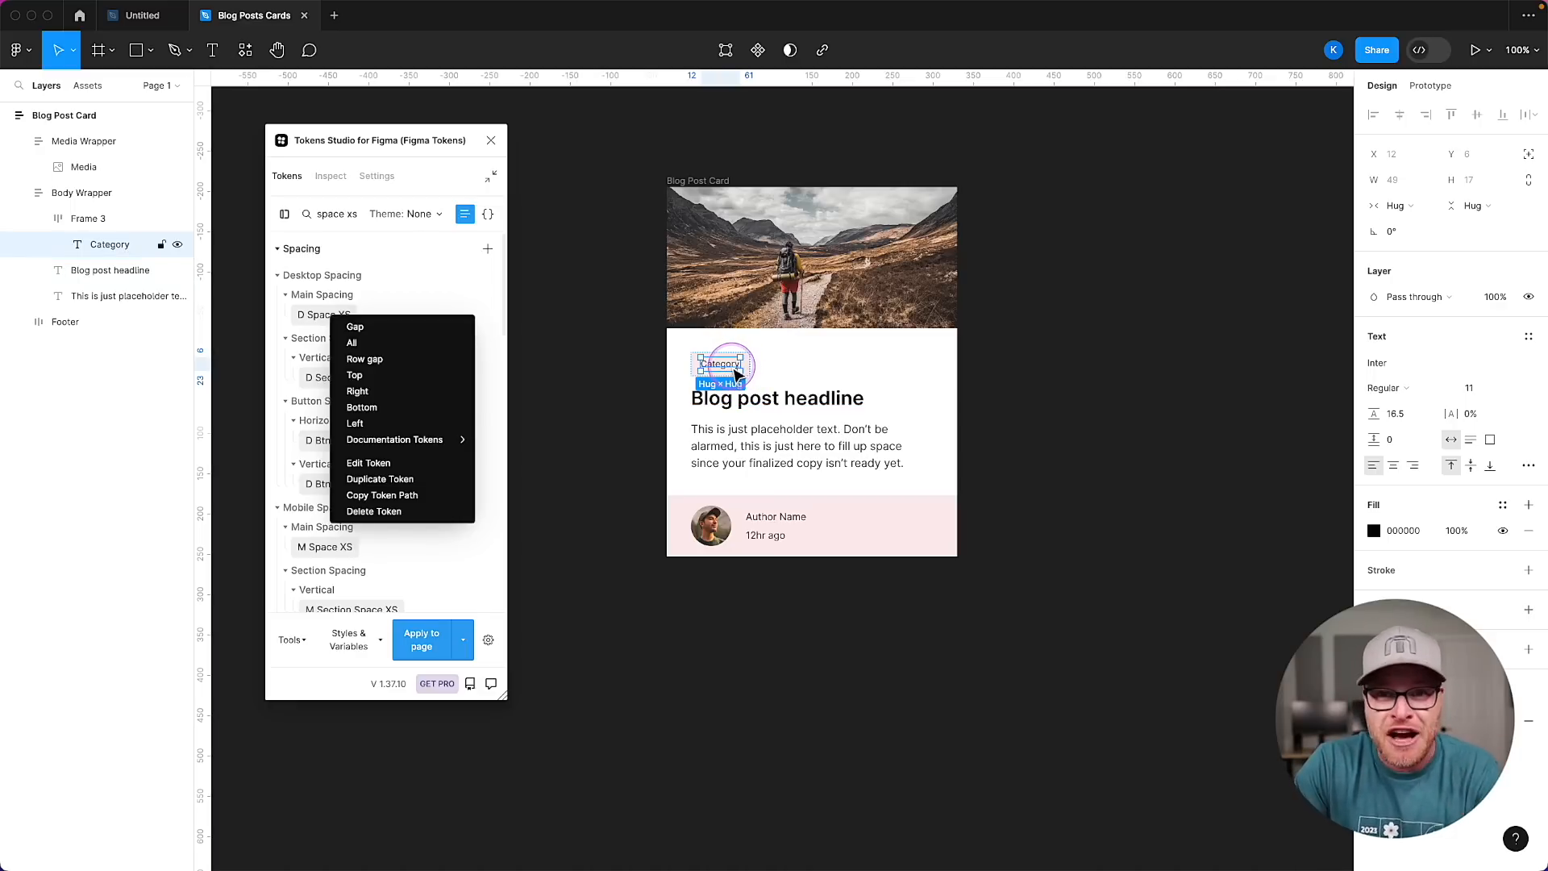
pyautogui.tripleClick(335, 214)
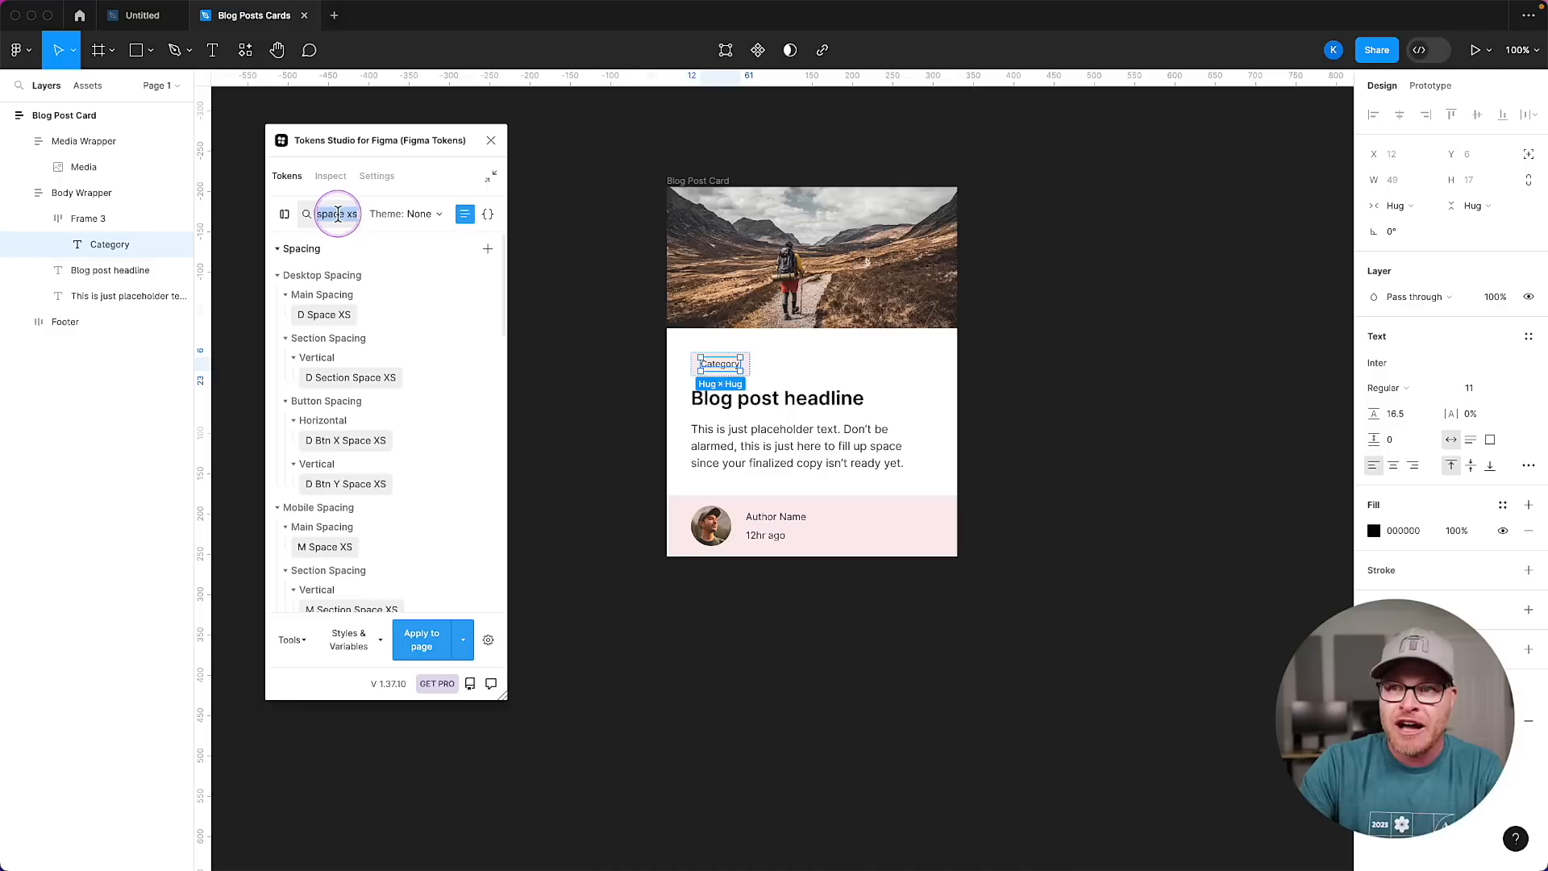
pyautogui.write('primary')
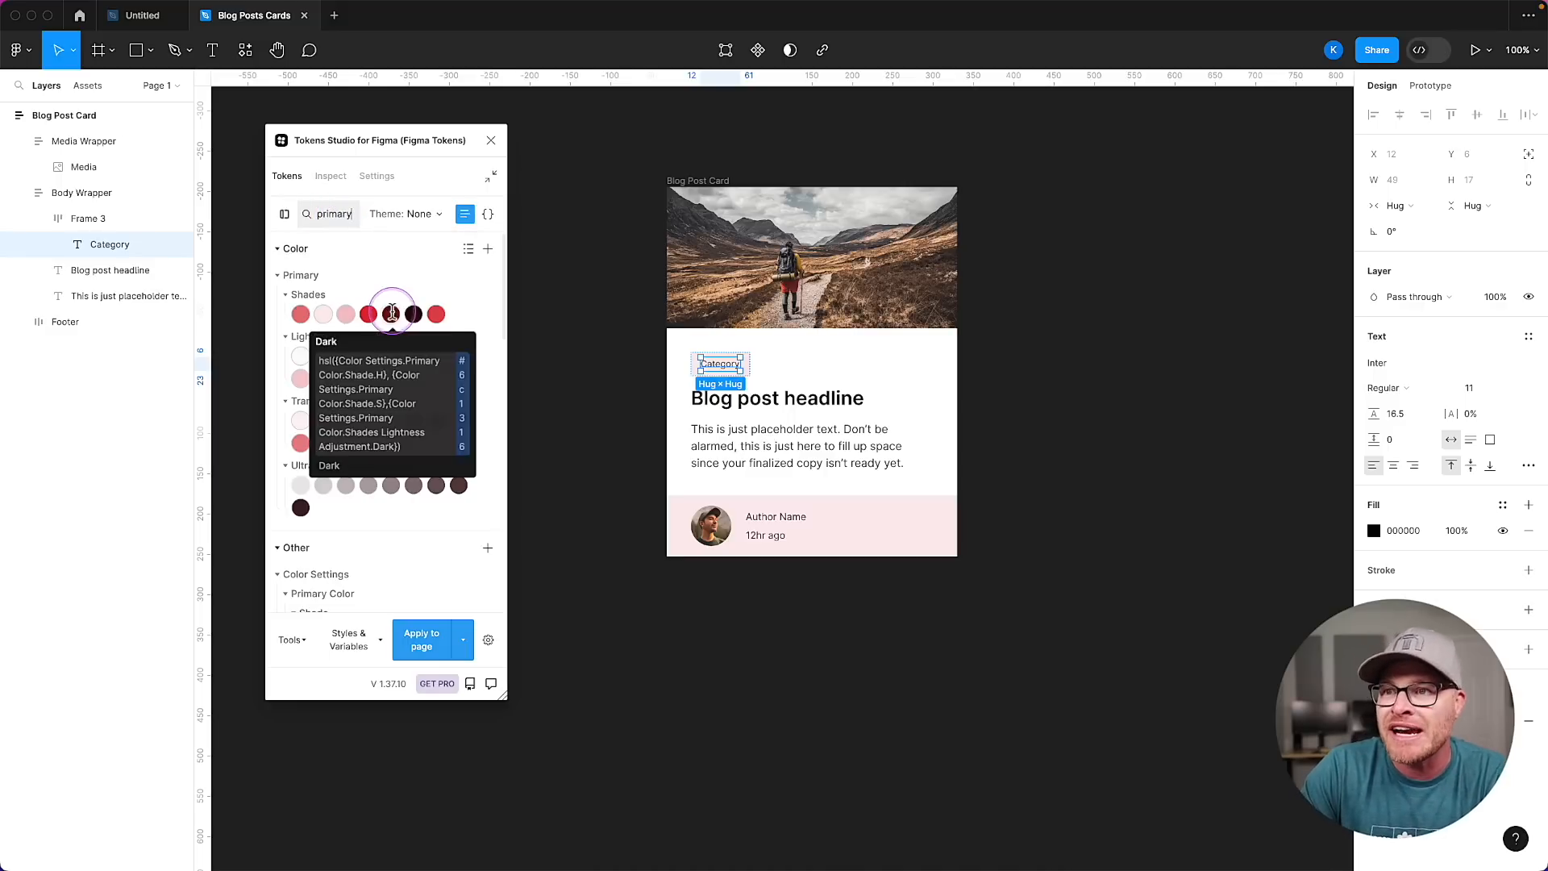
pyautogui.click(391, 315)
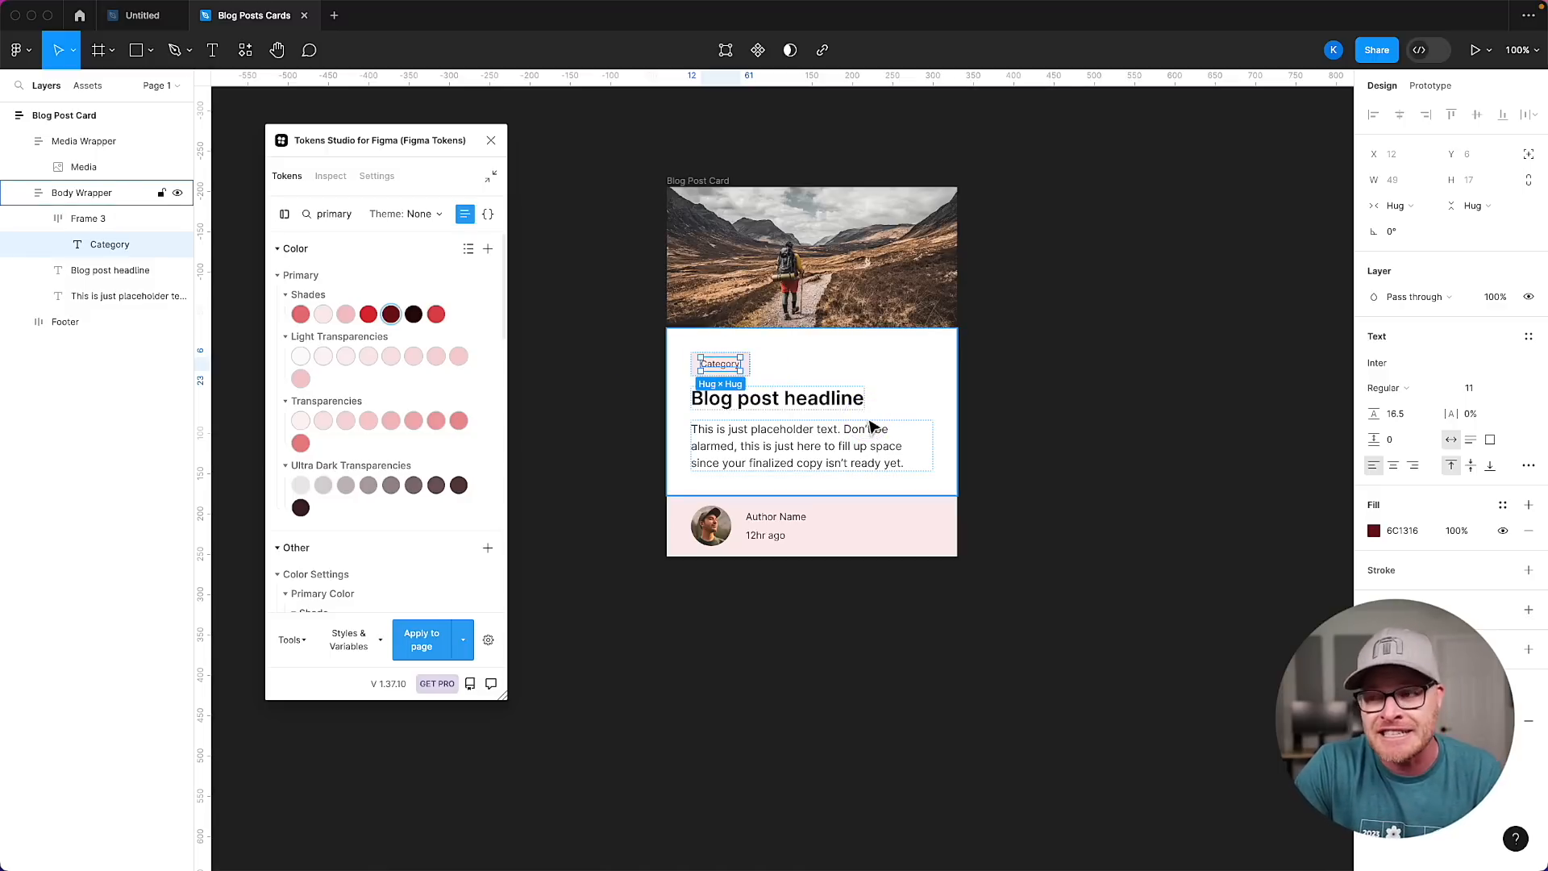
# Apply the Dark primary shade to both the Author Name and 12hr ago texts in the footer.
pyautogui.click(774, 523)
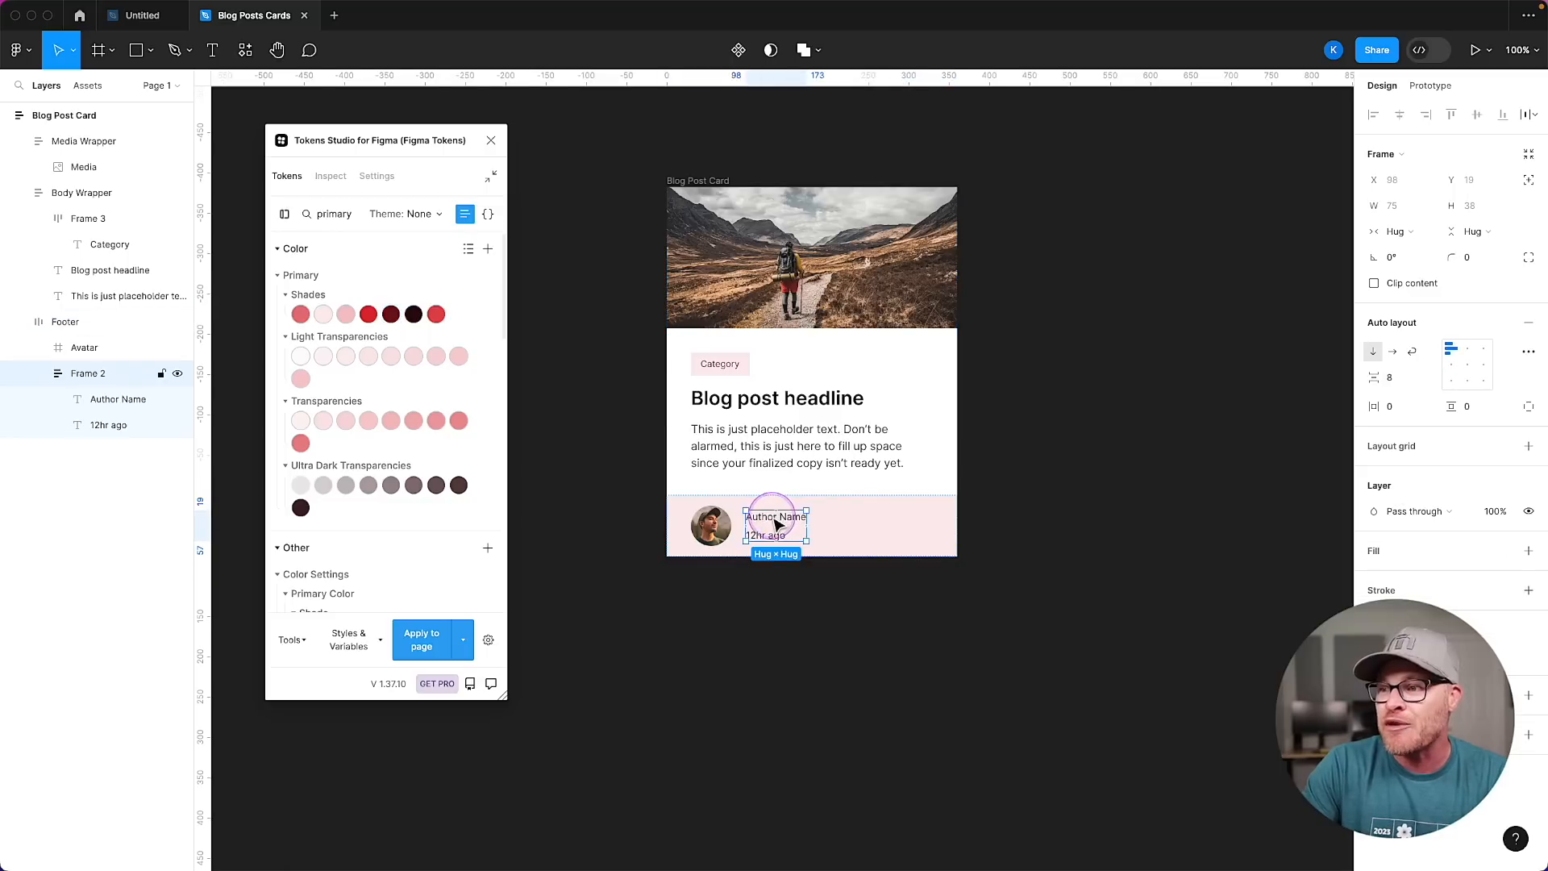
pyautogui.click(773, 520)
pyautogui.keyDown('shift'); pyautogui.click(762, 534); pyautogui.keyUp('shift')
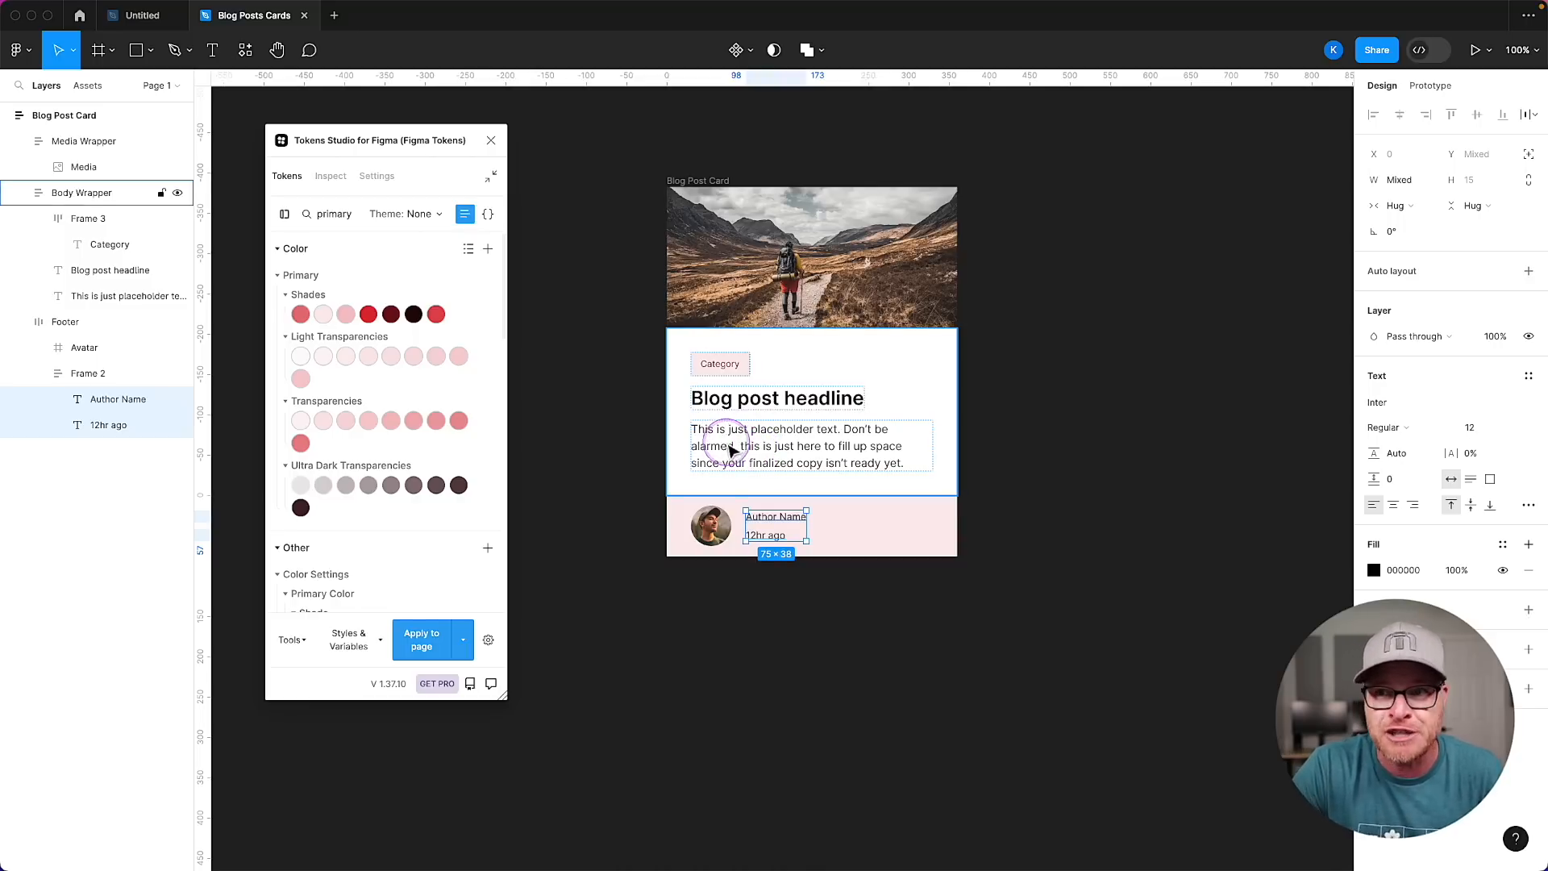
pyautogui.moveTo(391, 314)
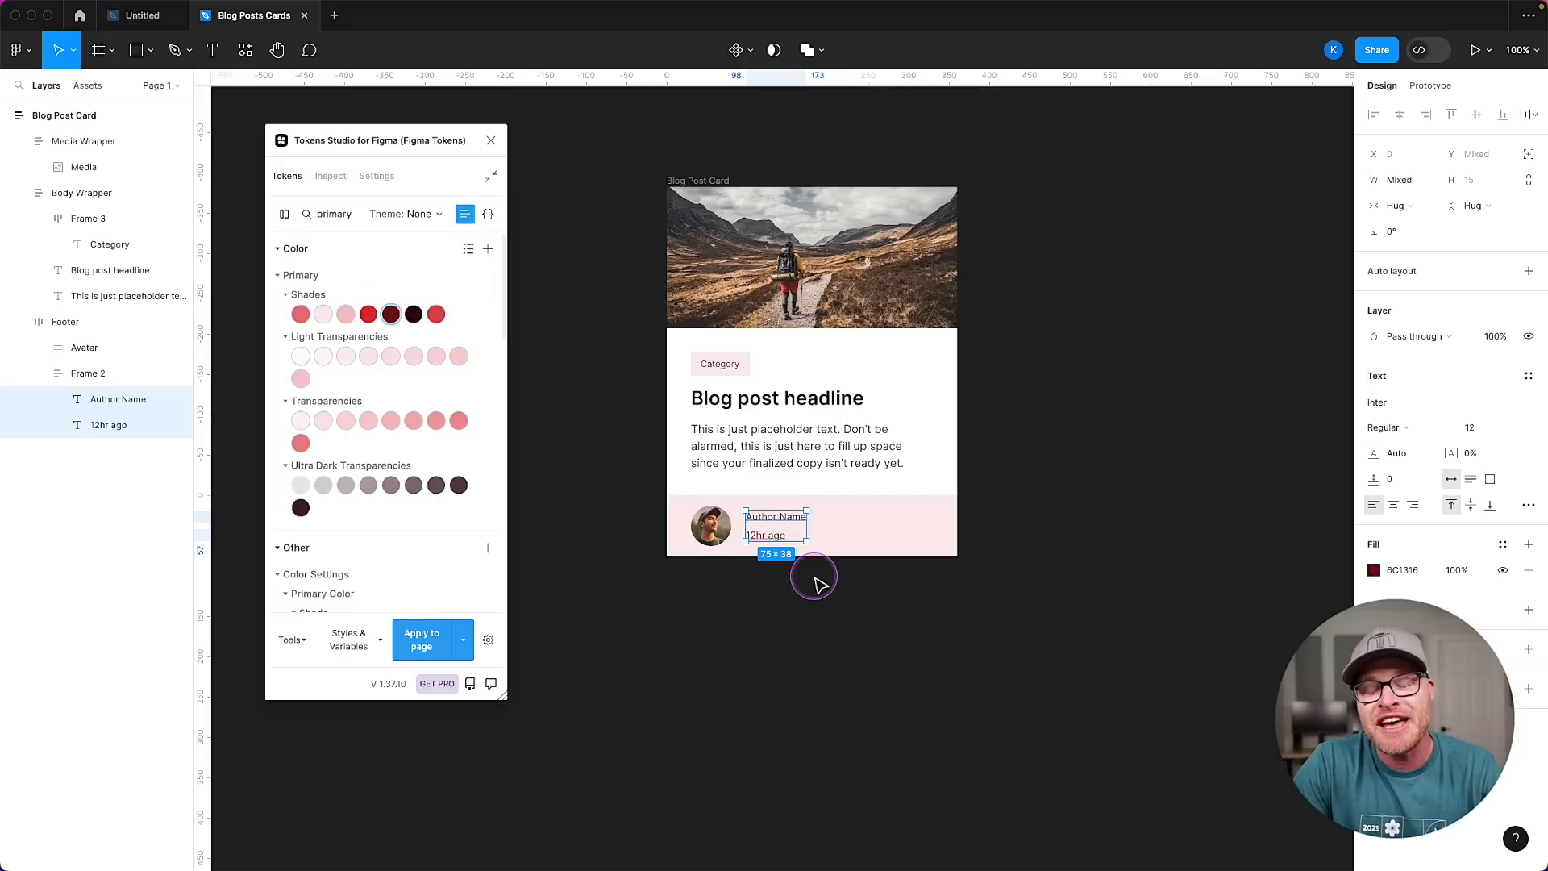
# Recolor only the 12hr ago text with the 70 token from the primary Ultra Dark Transparencies.
pyautogui.click(839, 528)
pyautogui.keyDown('super'); pyautogui.click(763, 533); pyautogui.keyUp('super')
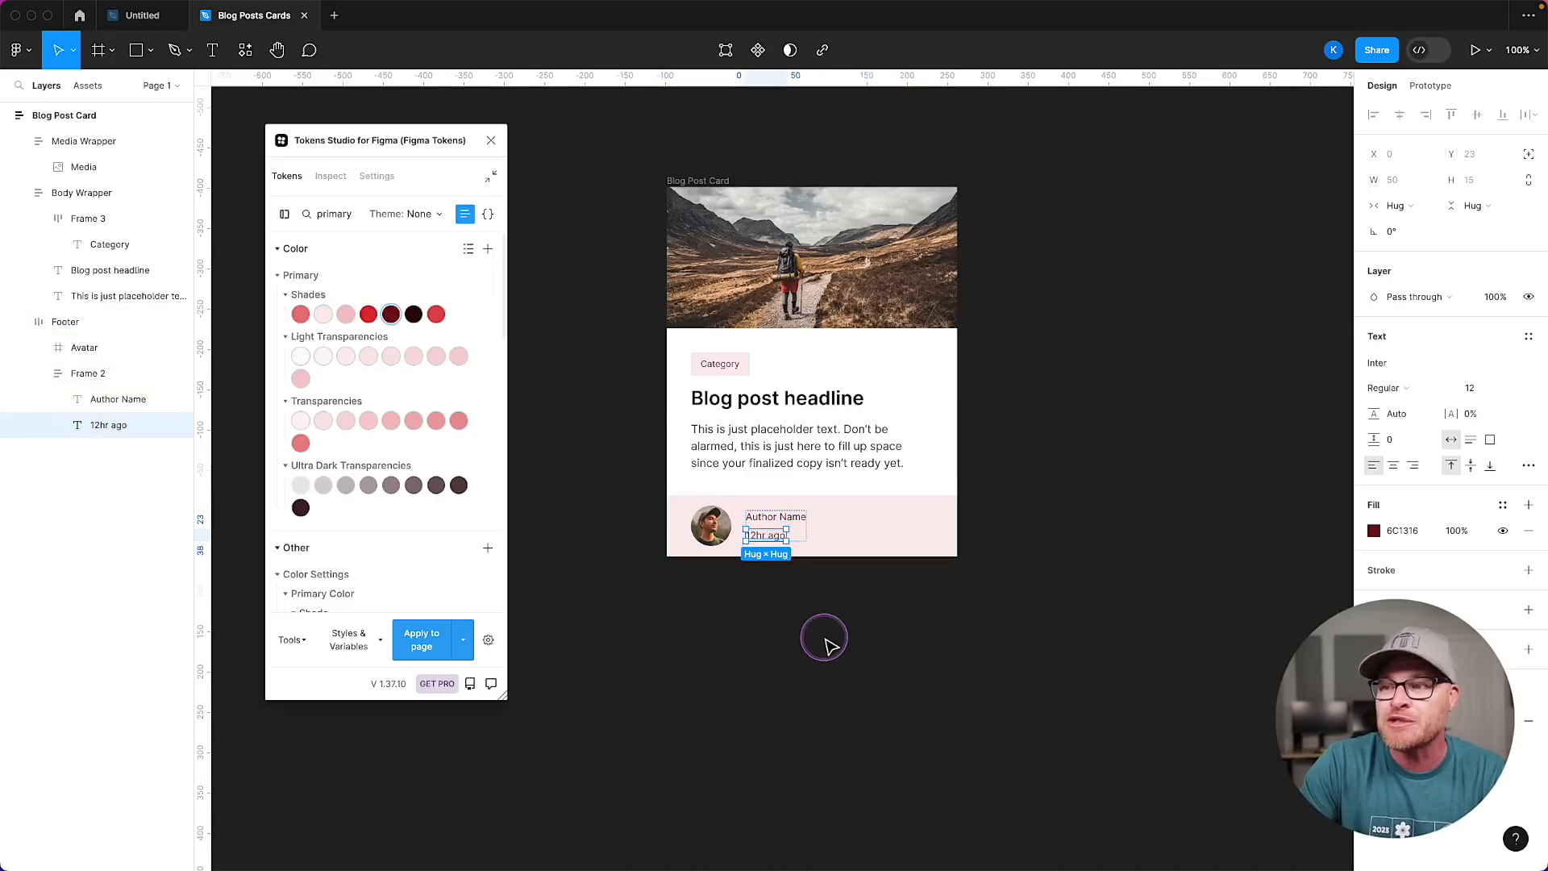
pyautogui.click(435, 488)
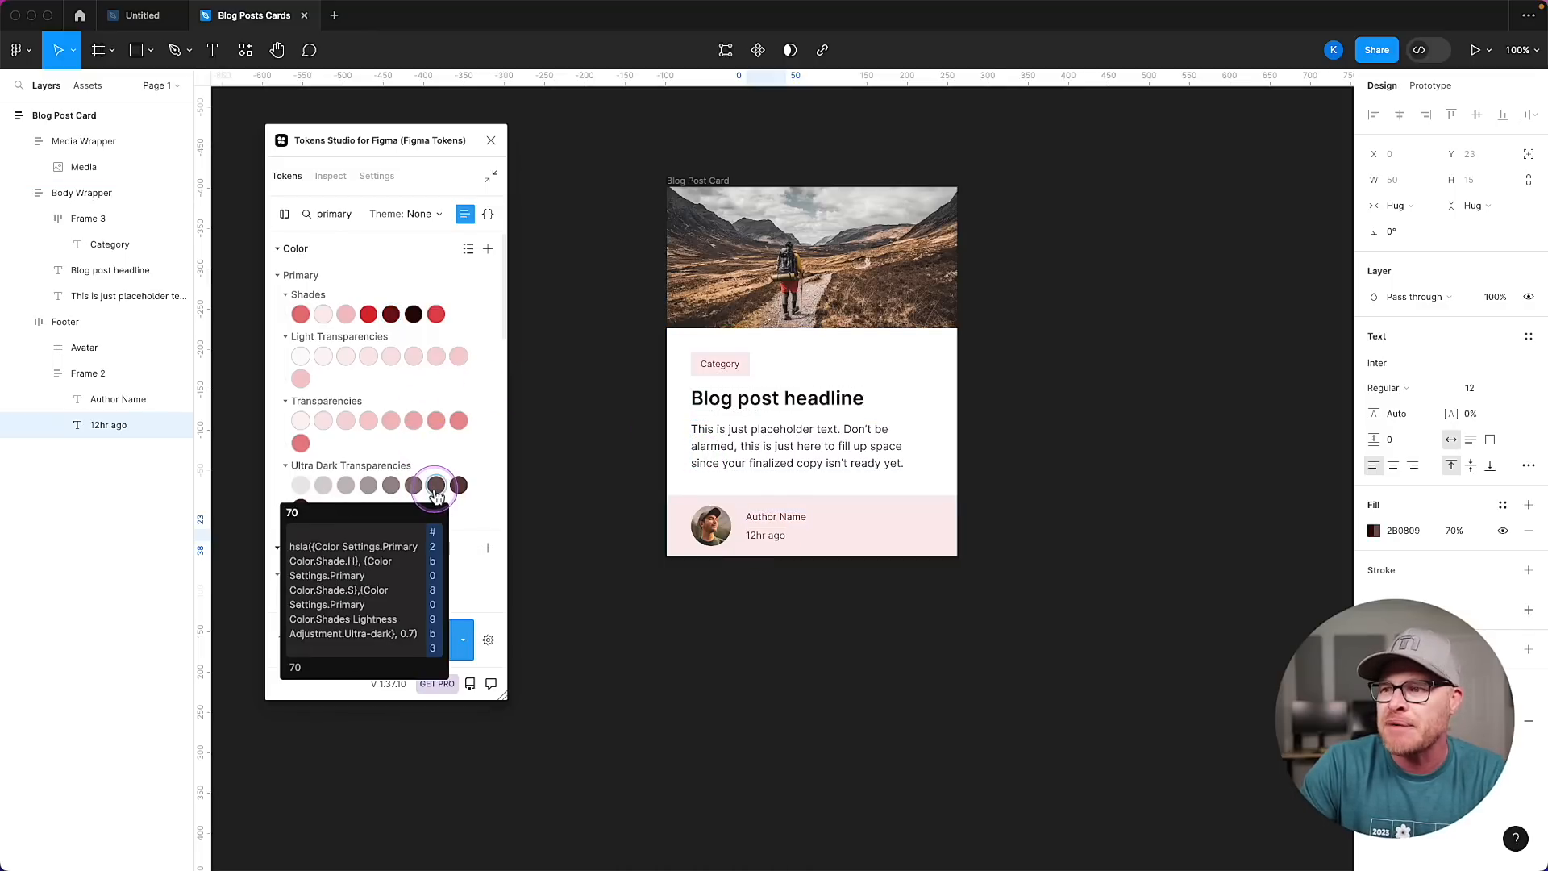
pyautogui.click(1006, 570)
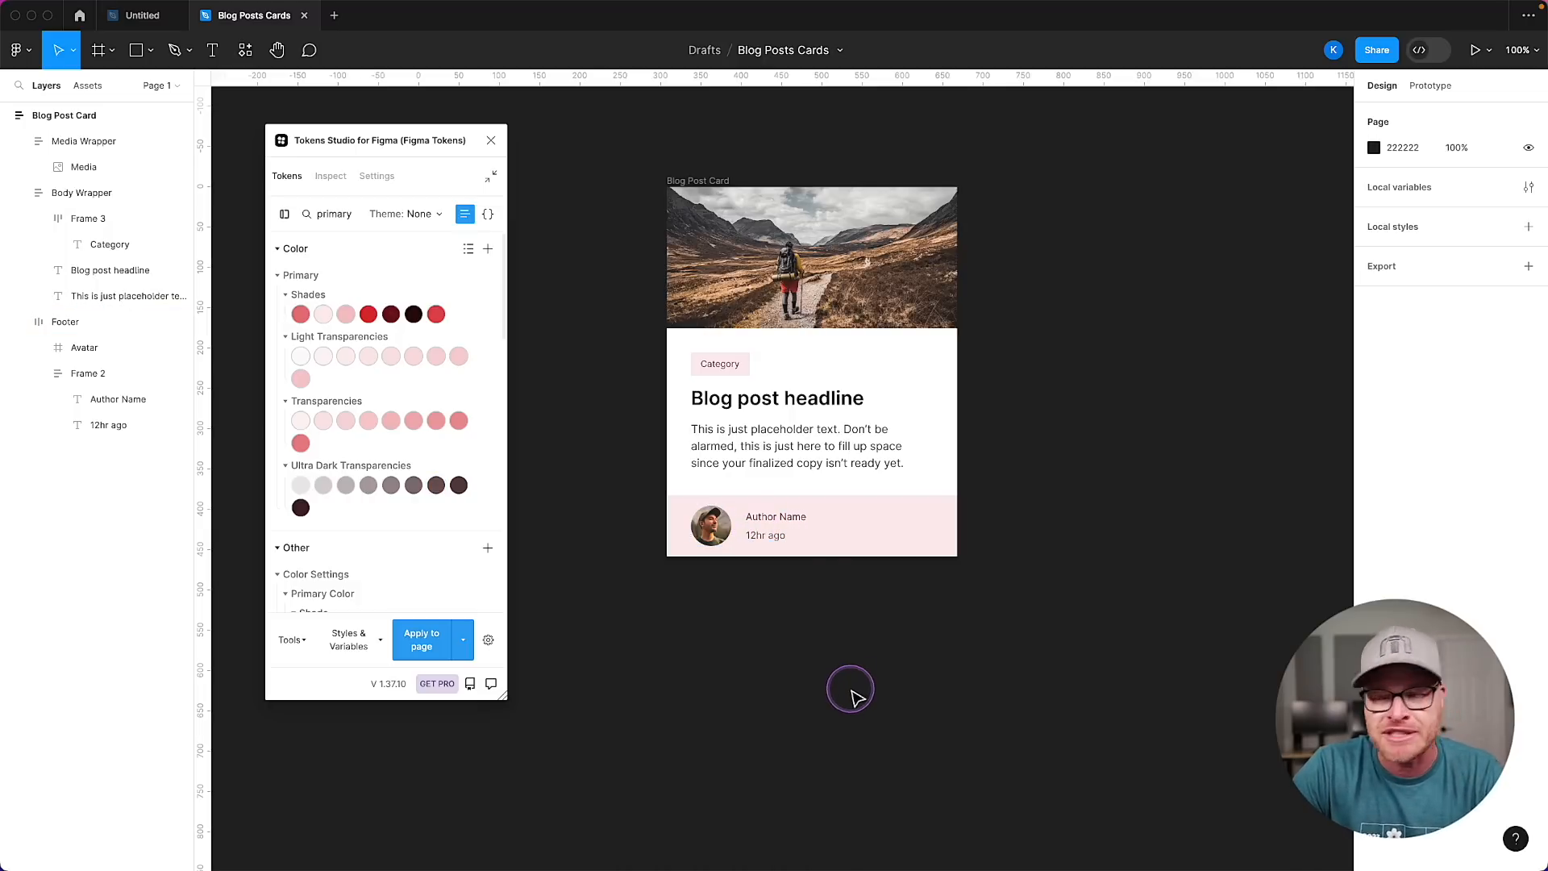
# Set the spacing between items in the footer's author and time frame to 0.
pyautogui.doubleClick(798, 532)
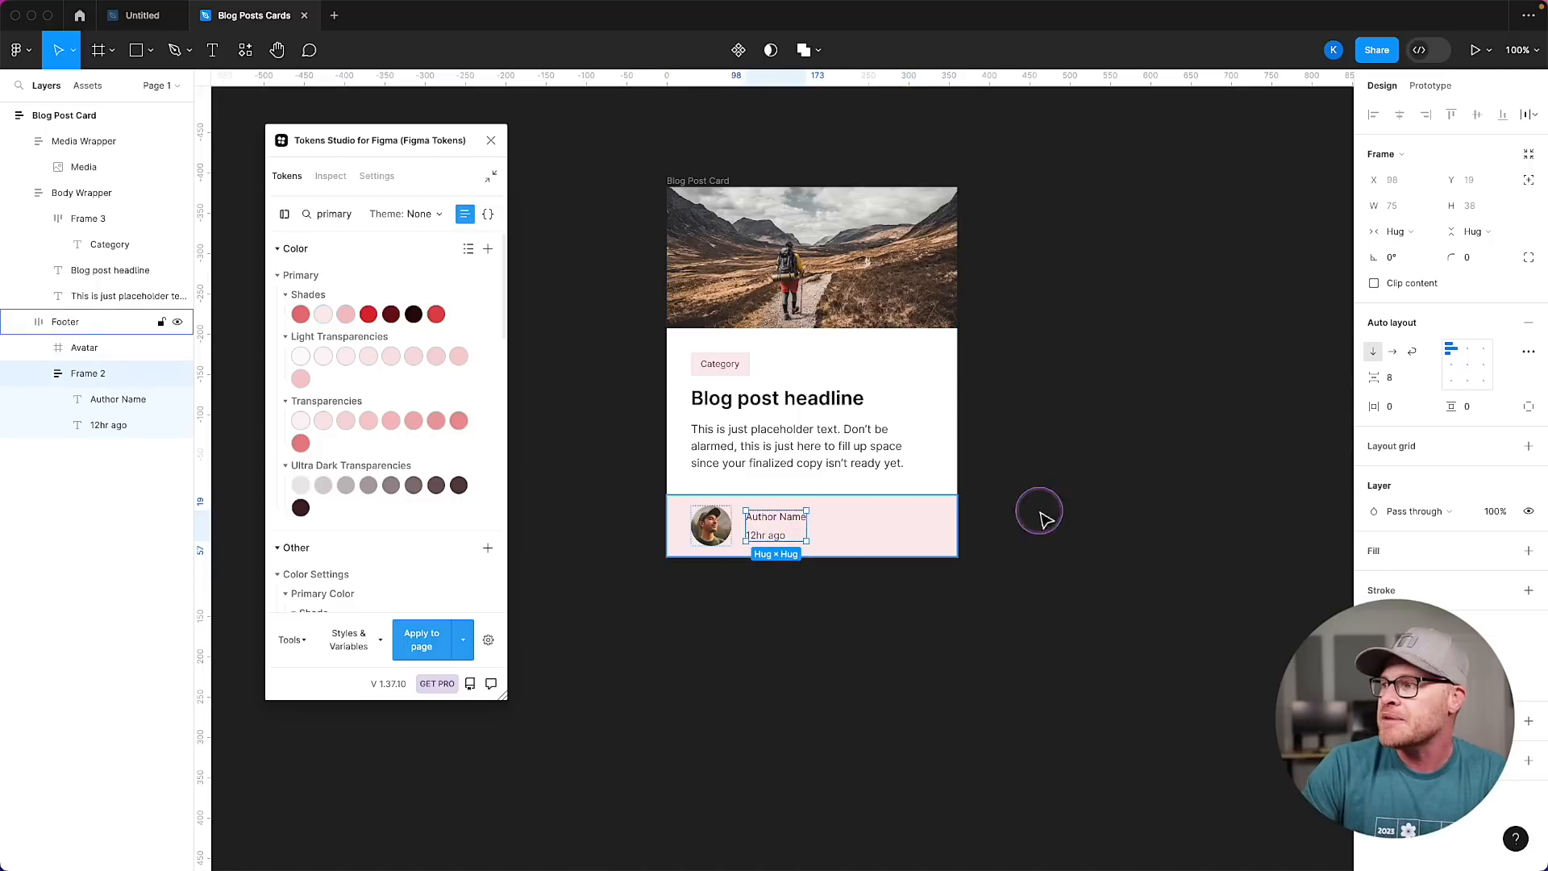
pyautogui.click(1400, 380)
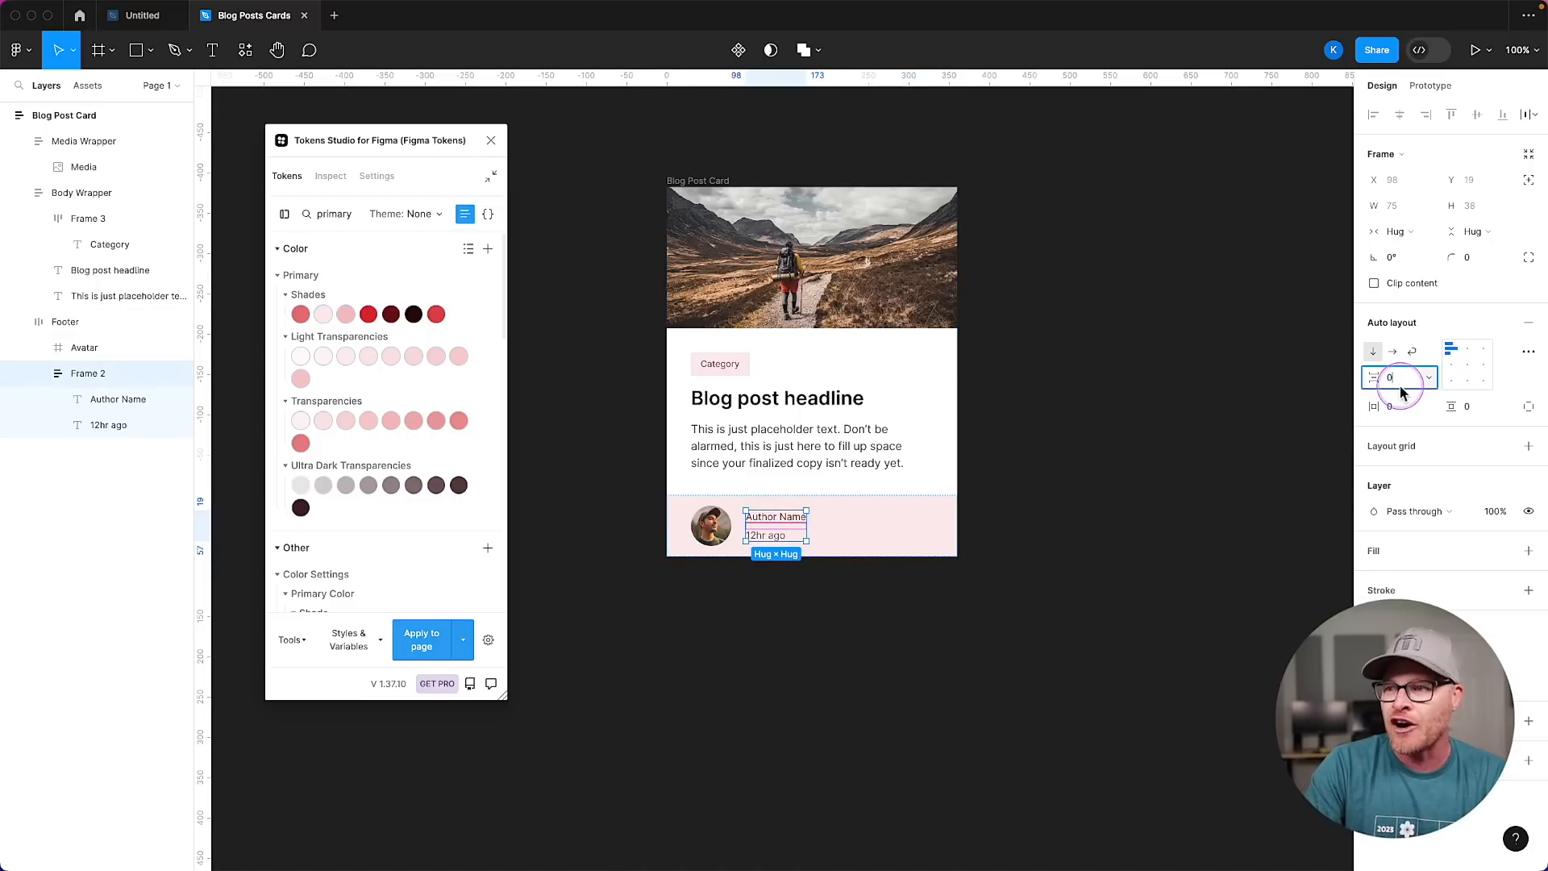
pyautogui.write('0')
pyautogui.press('Return')
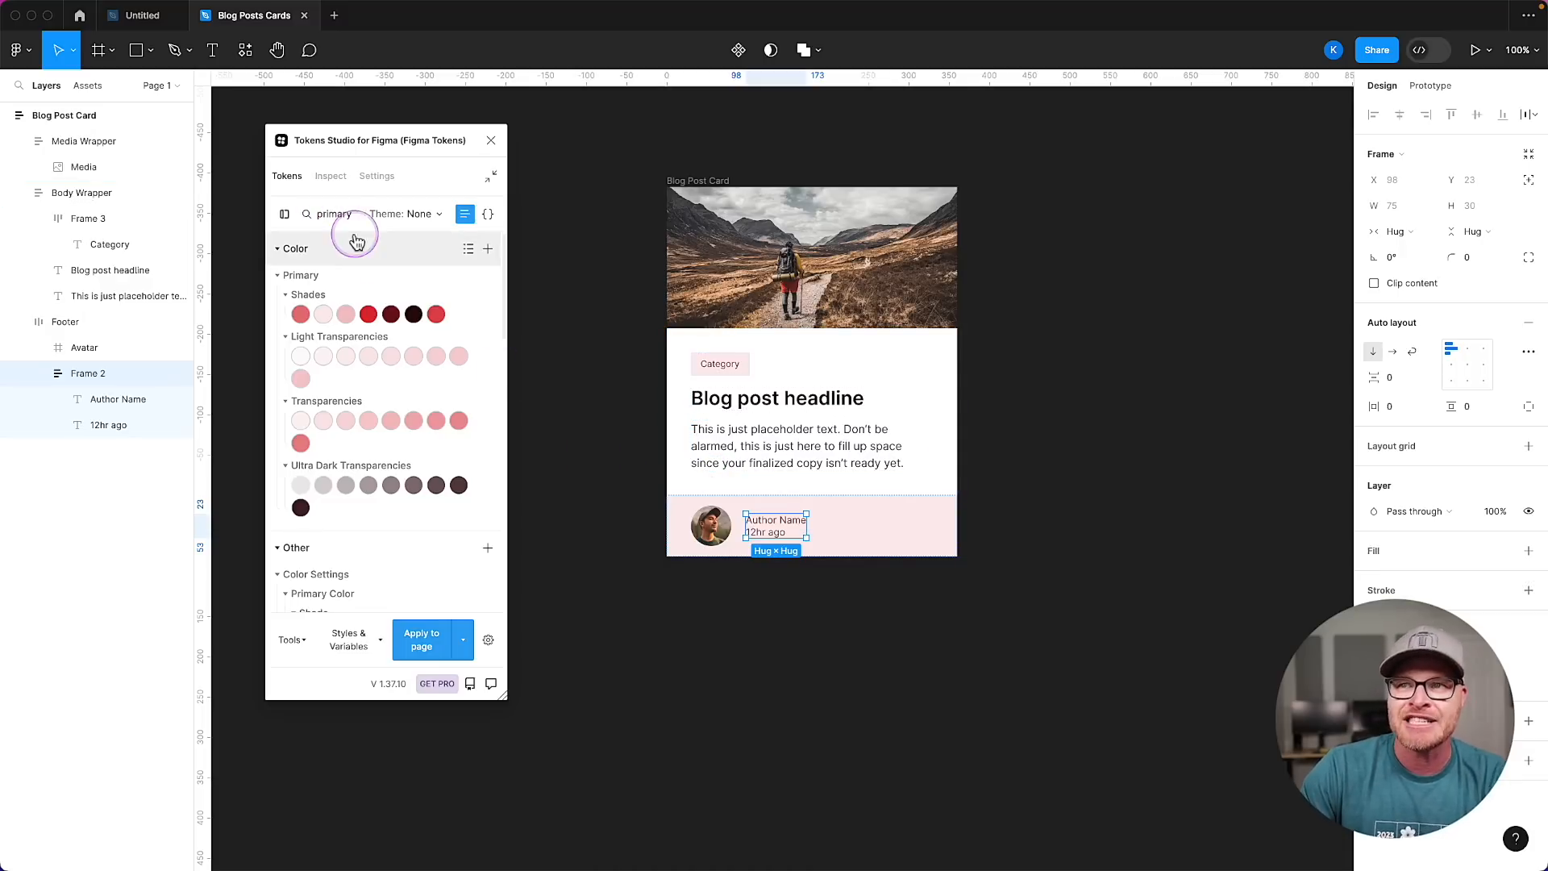
# Search the tokens for "space xs" and apply D Space XS to the footer's author and time frame.
pyautogui.doubleClick(337, 215)
pyautogui.write('space xs')
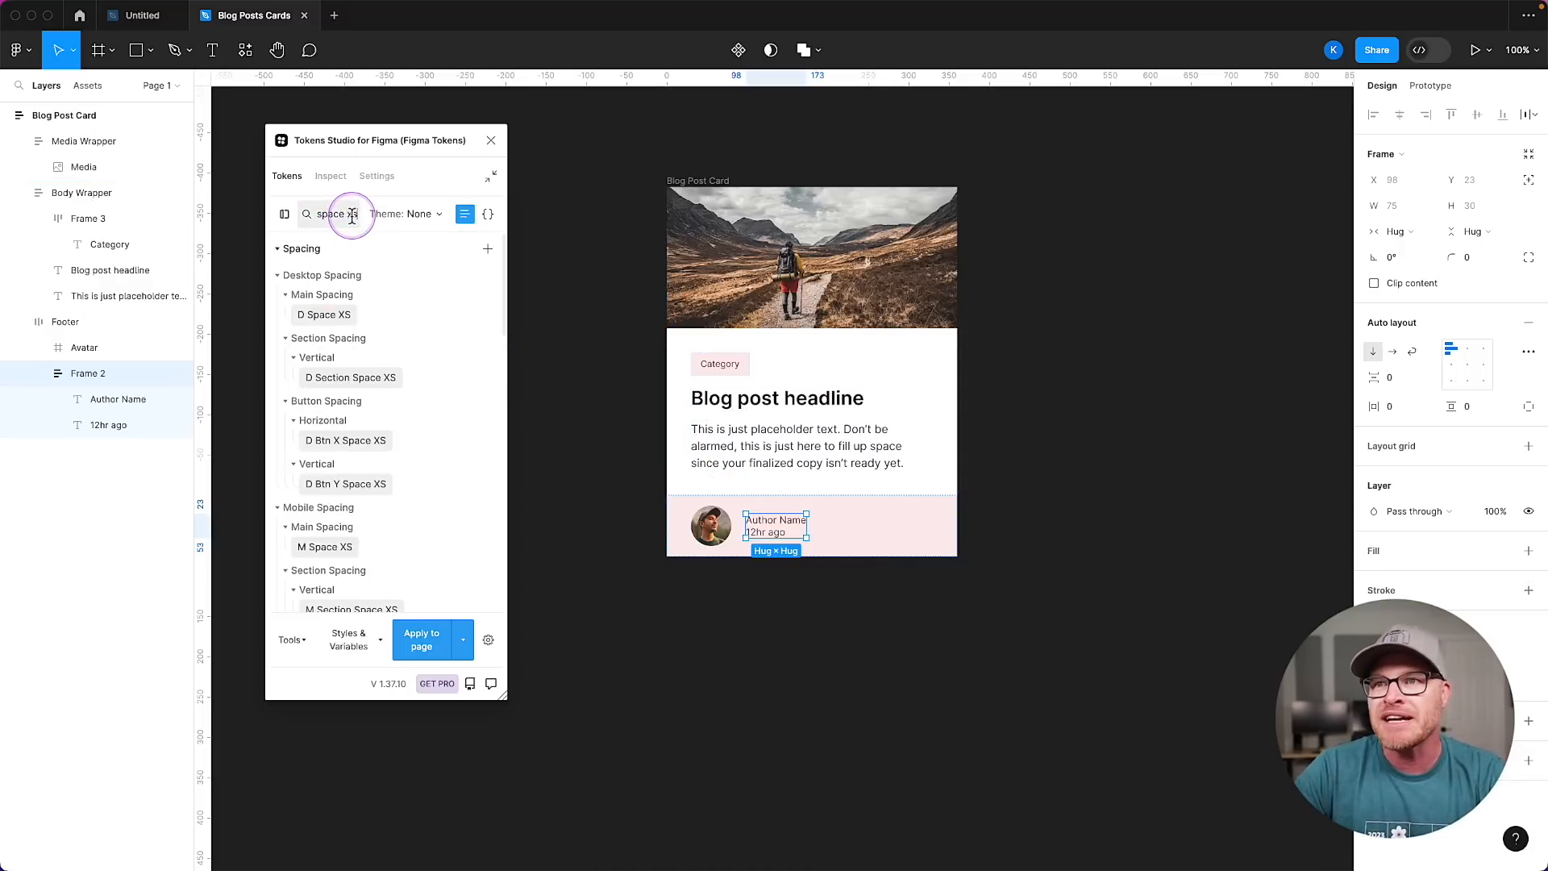
pyautogui.moveTo(326, 319)
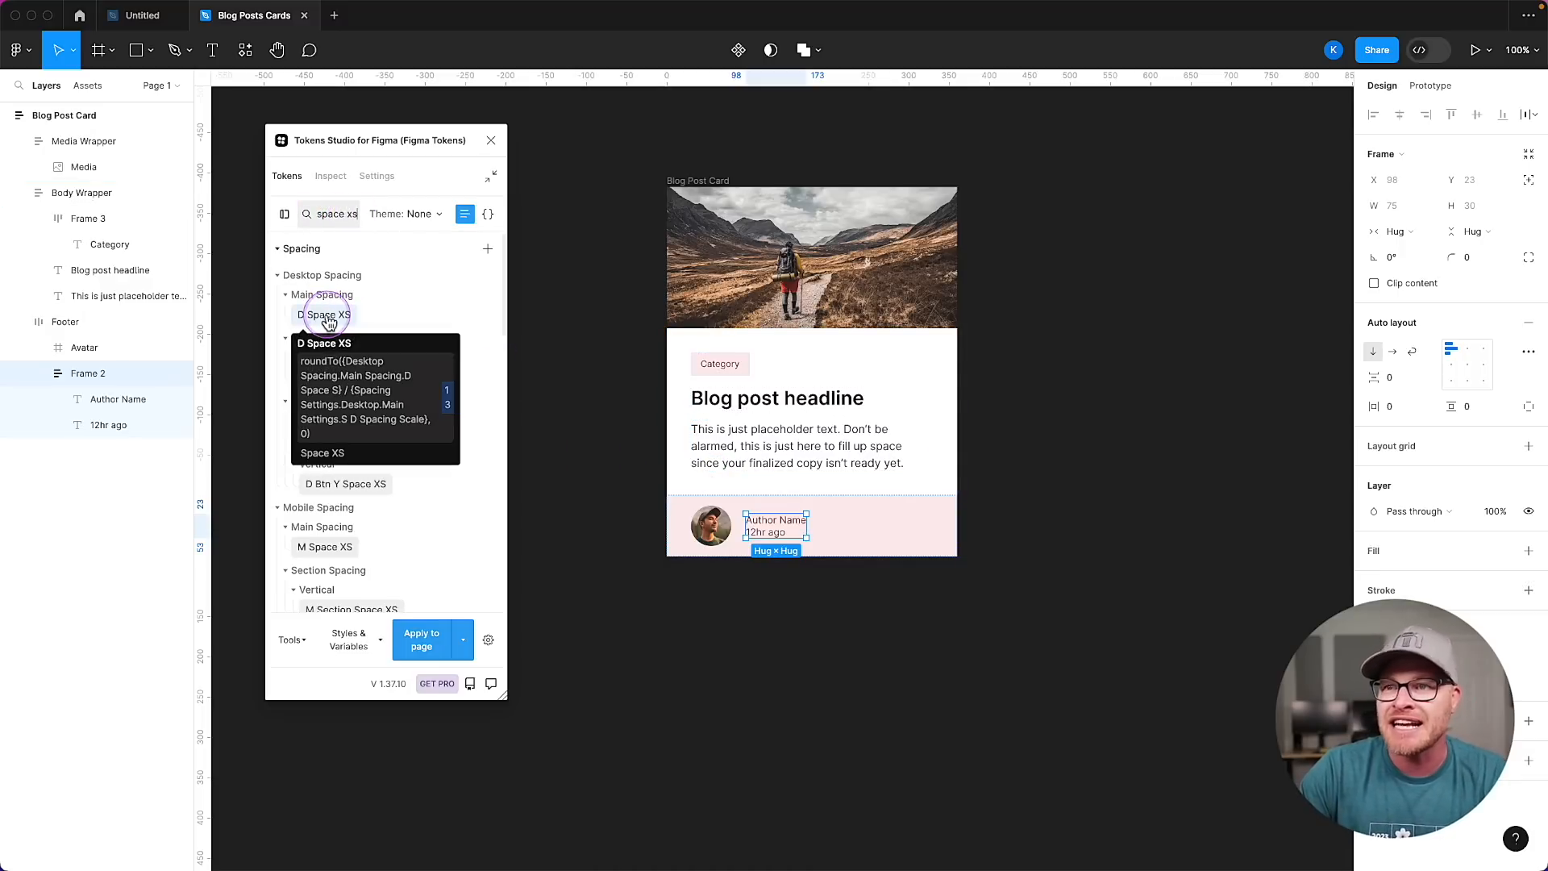
pyautogui.click(329, 318)
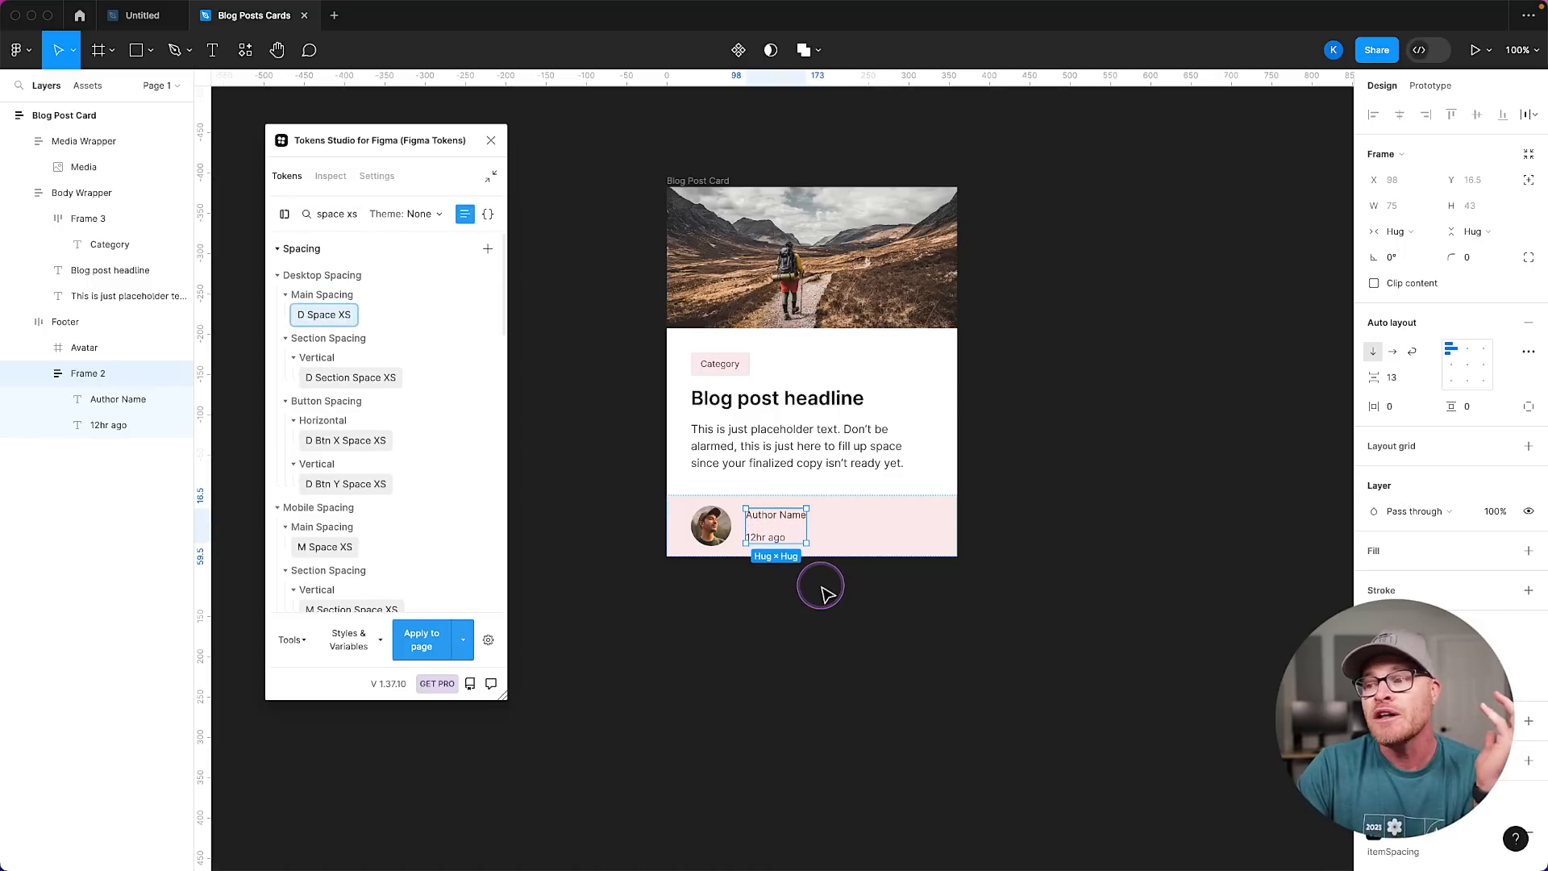
# Set the item spacing of the footer's author and time frame to 6.
pyautogui.click(1407, 379)
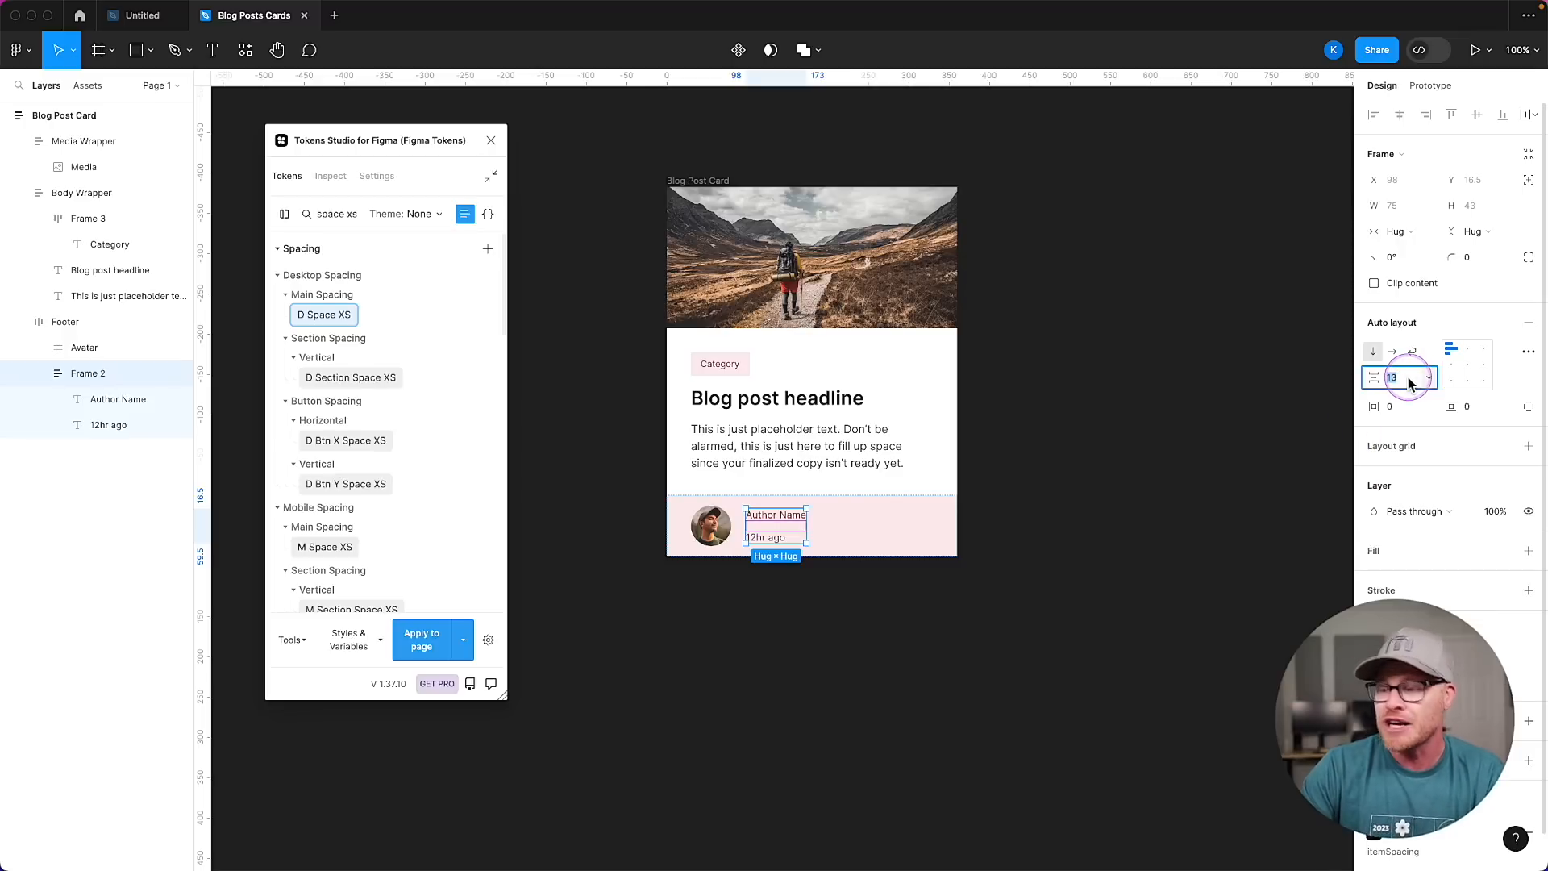
pyautogui.write('6')
pyautogui.press('Return')
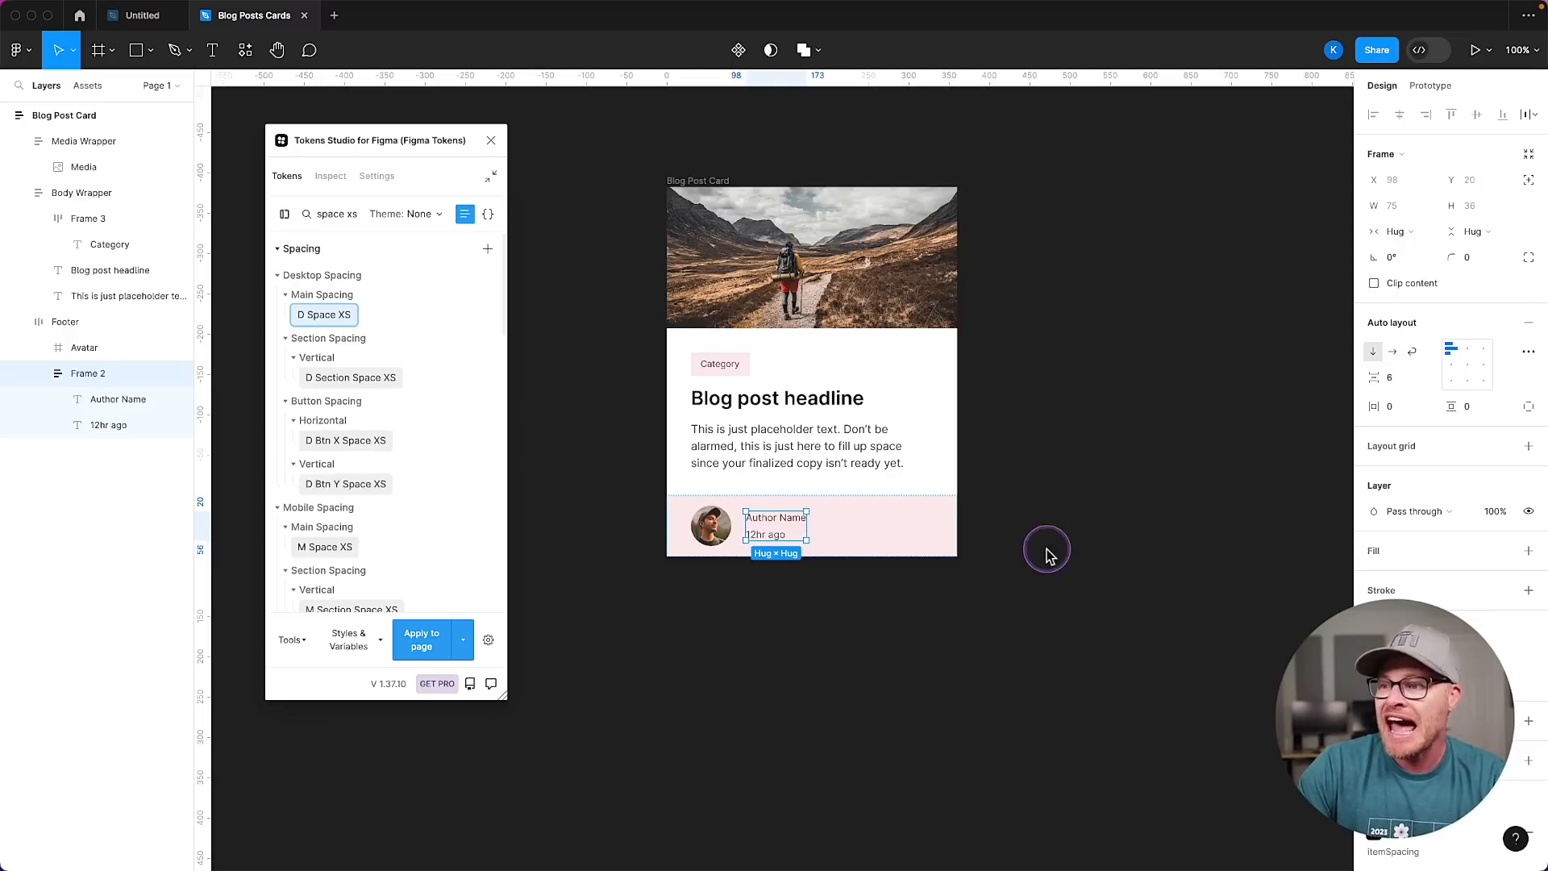
pyautogui.click(1085, 453)
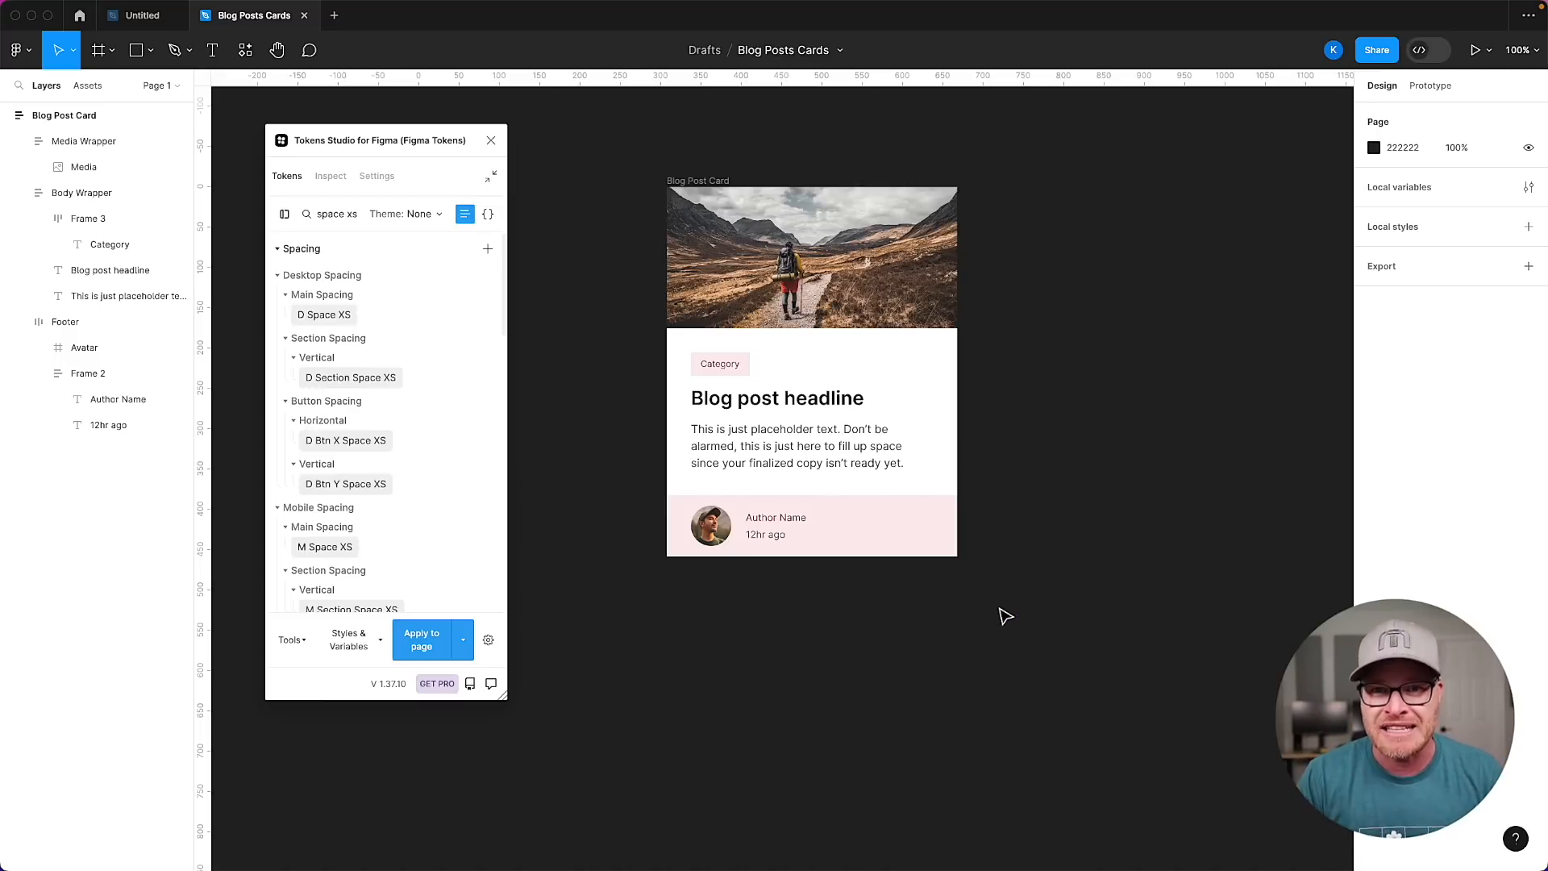
pyautogui.click(677, 339)
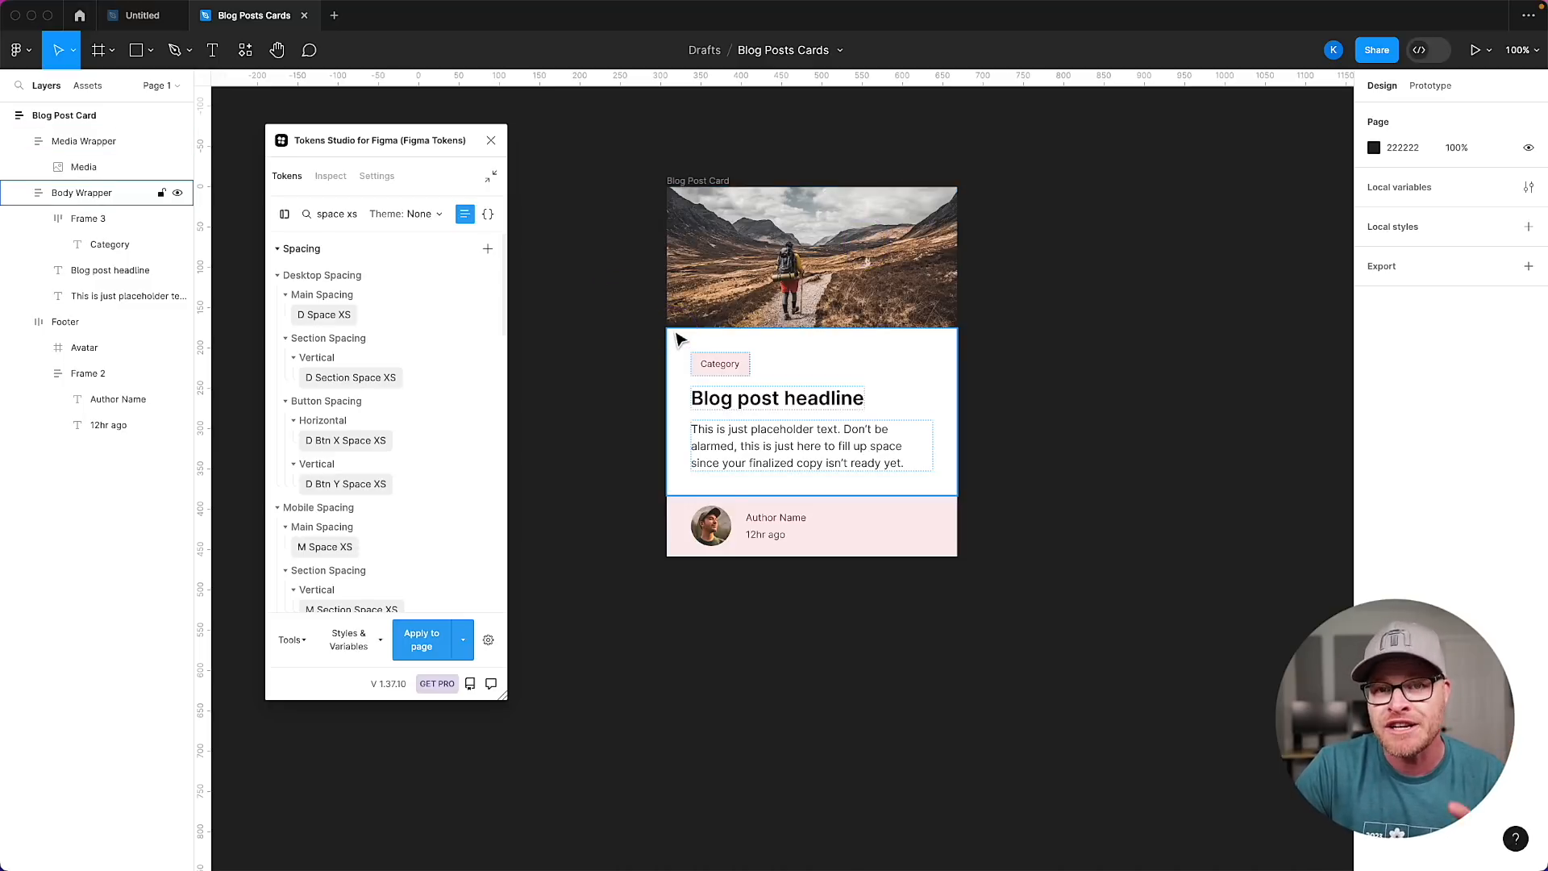
pyautogui.click(803, 531)
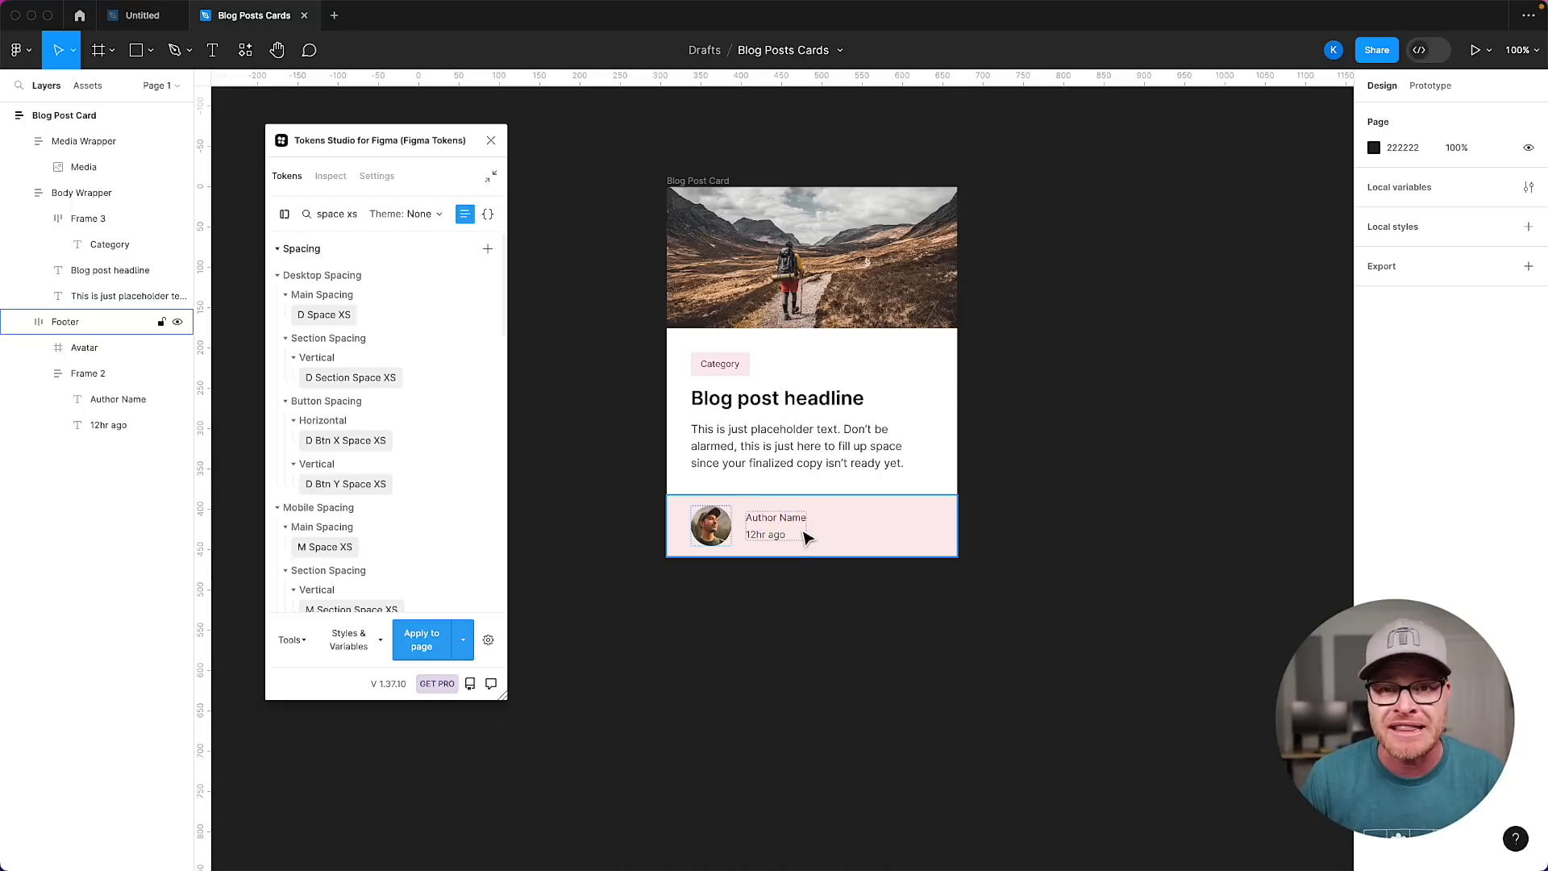
pyautogui.click(797, 452)
# Search the tokens for "base" and apply the Ultra-Dark base shade to the blog post headline.
pyautogui.click(791, 403)
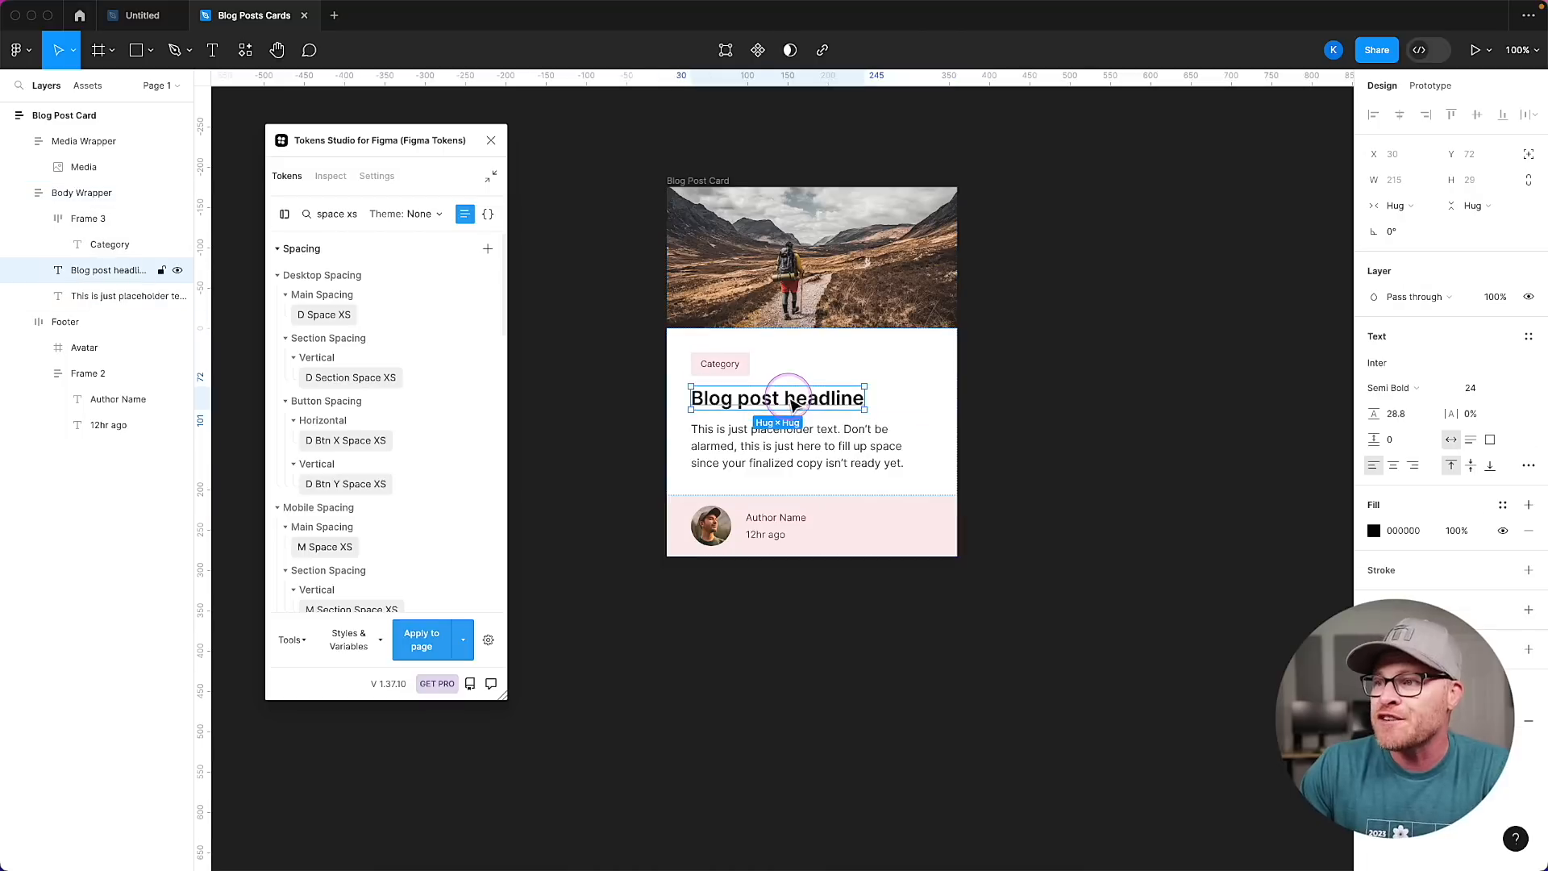
pyautogui.tripleClick(348, 212)
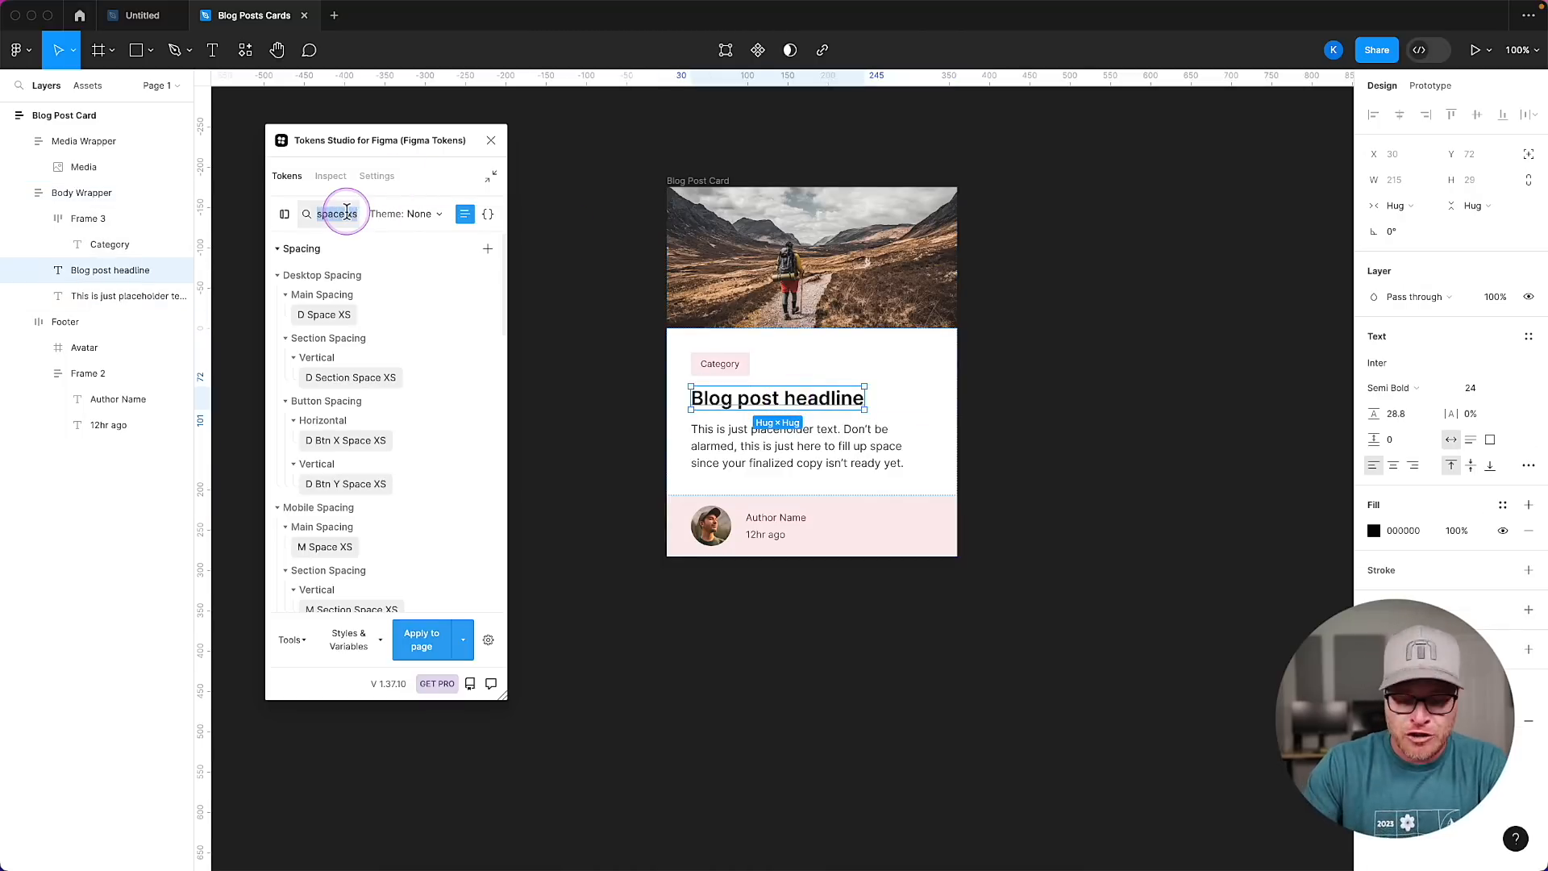
pyautogui.write('baser')
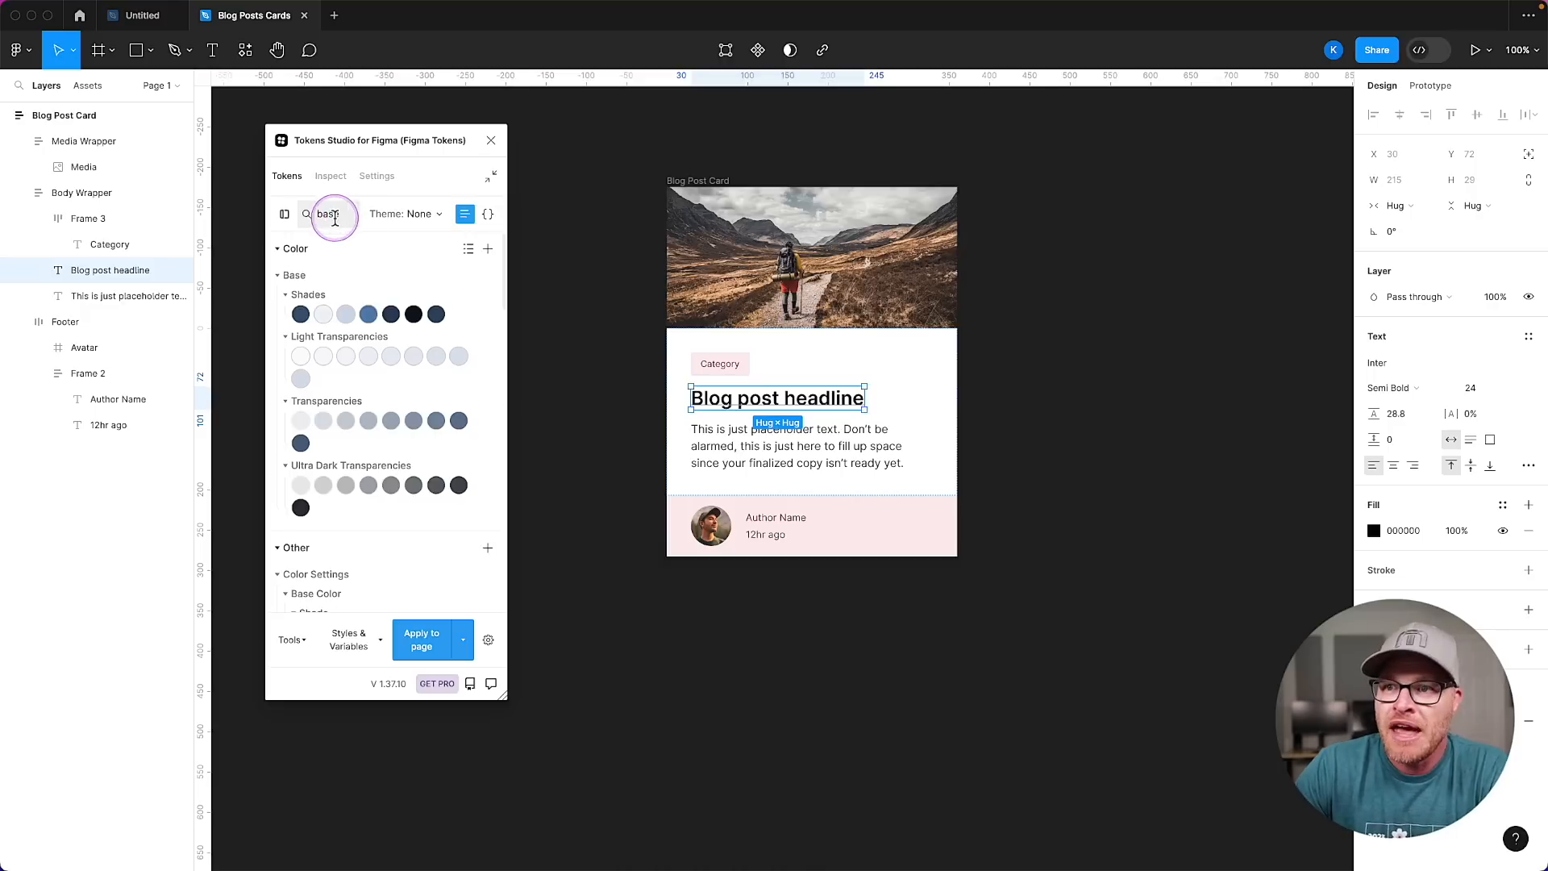
pyautogui.click(412, 314)
# Recolor the placeholder paragraph with the 70 token from the base Ultra Dark Transparencies.
pyautogui.click(717, 425)
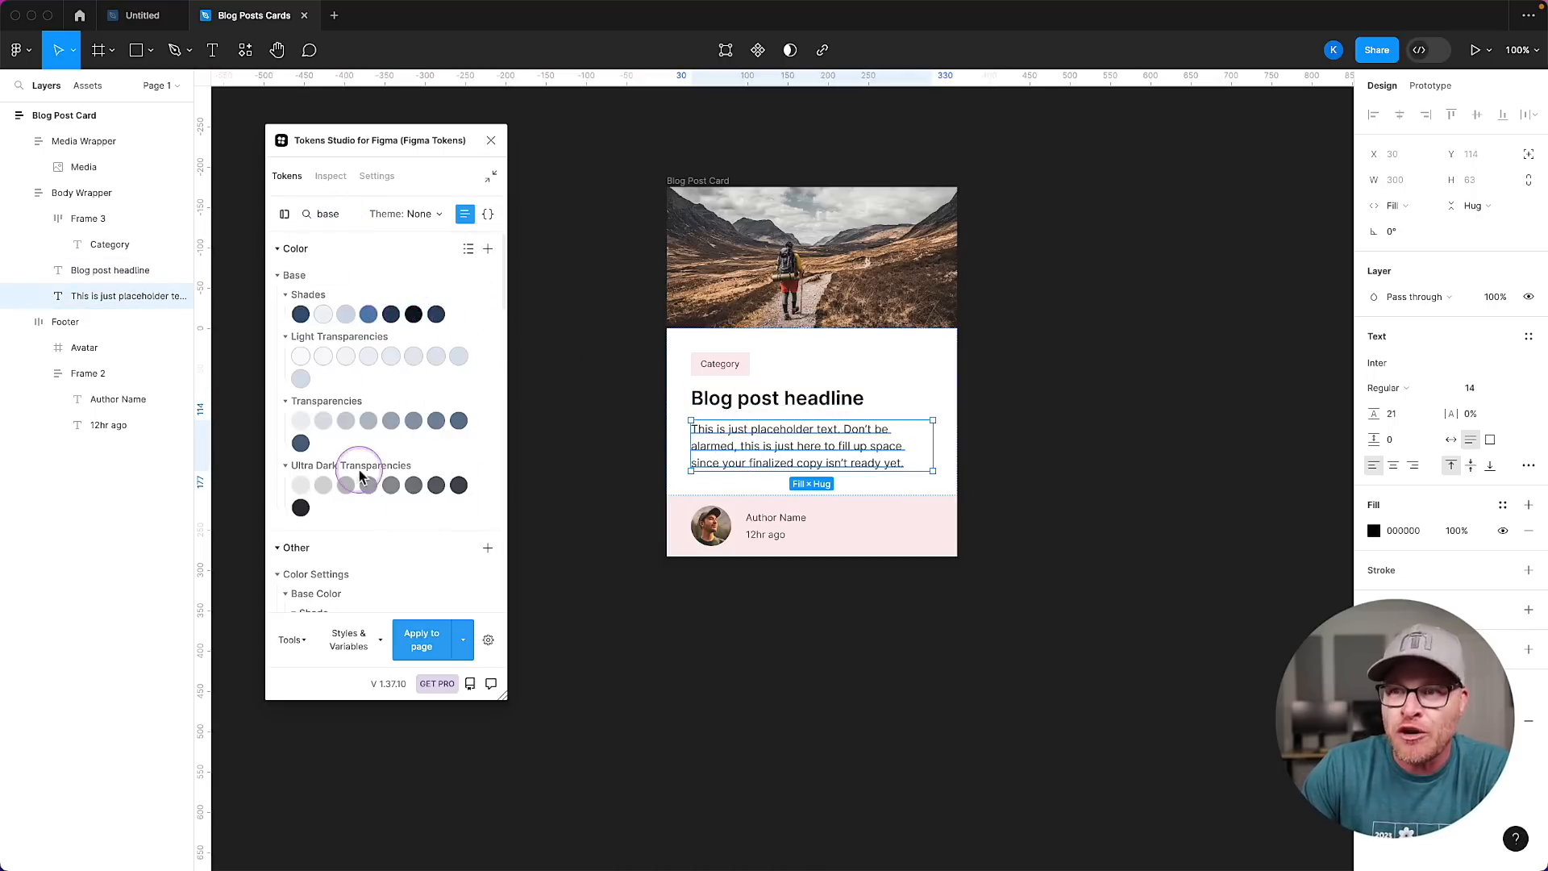
pyautogui.click(436, 486)
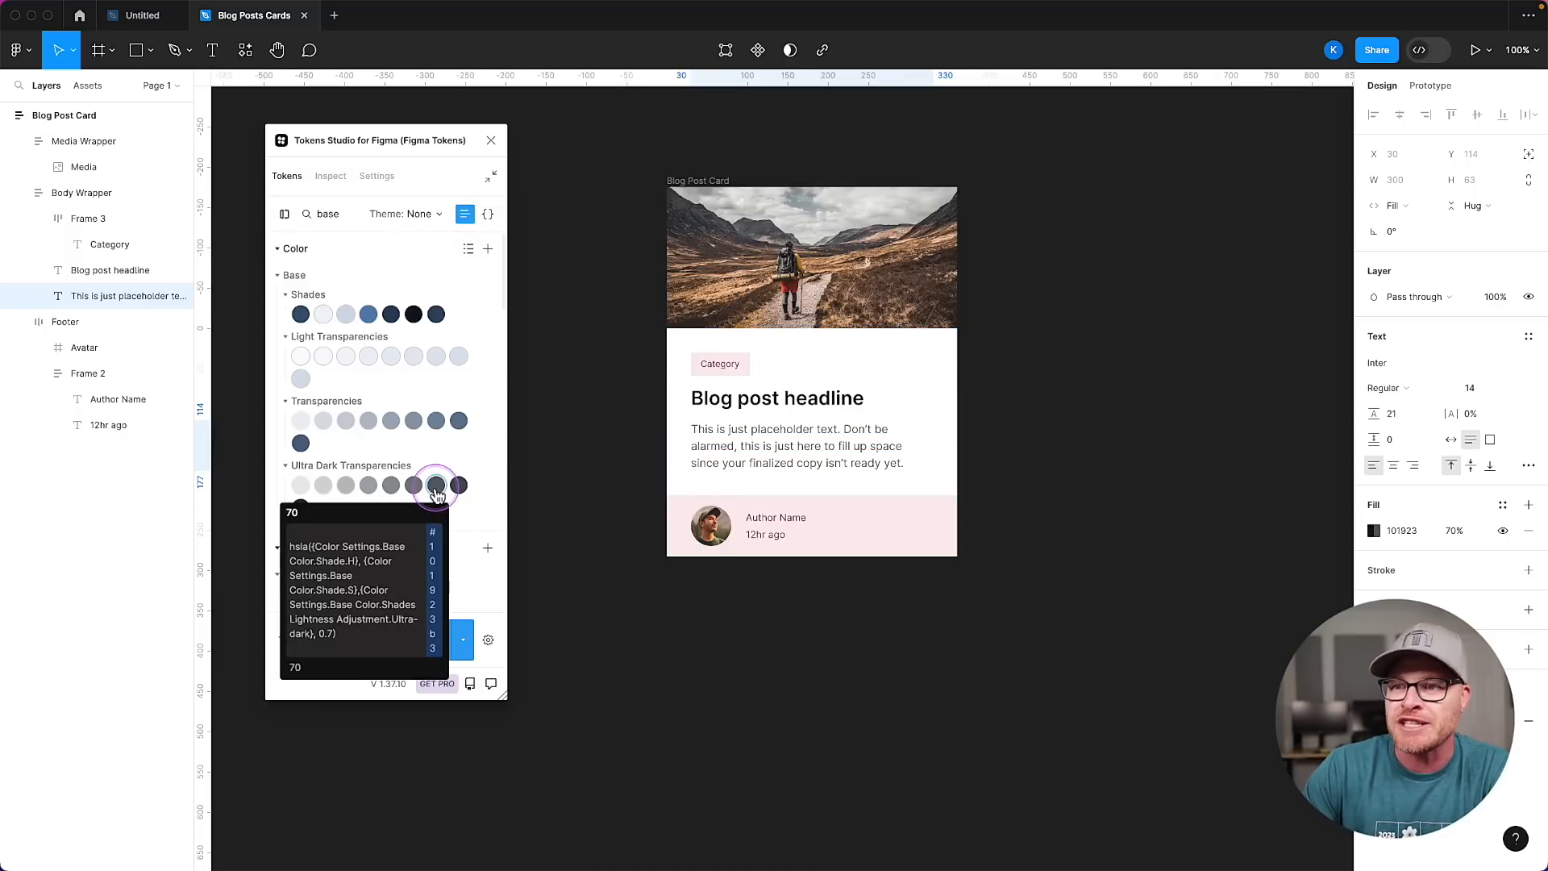
pyautogui.click(1027, 458)
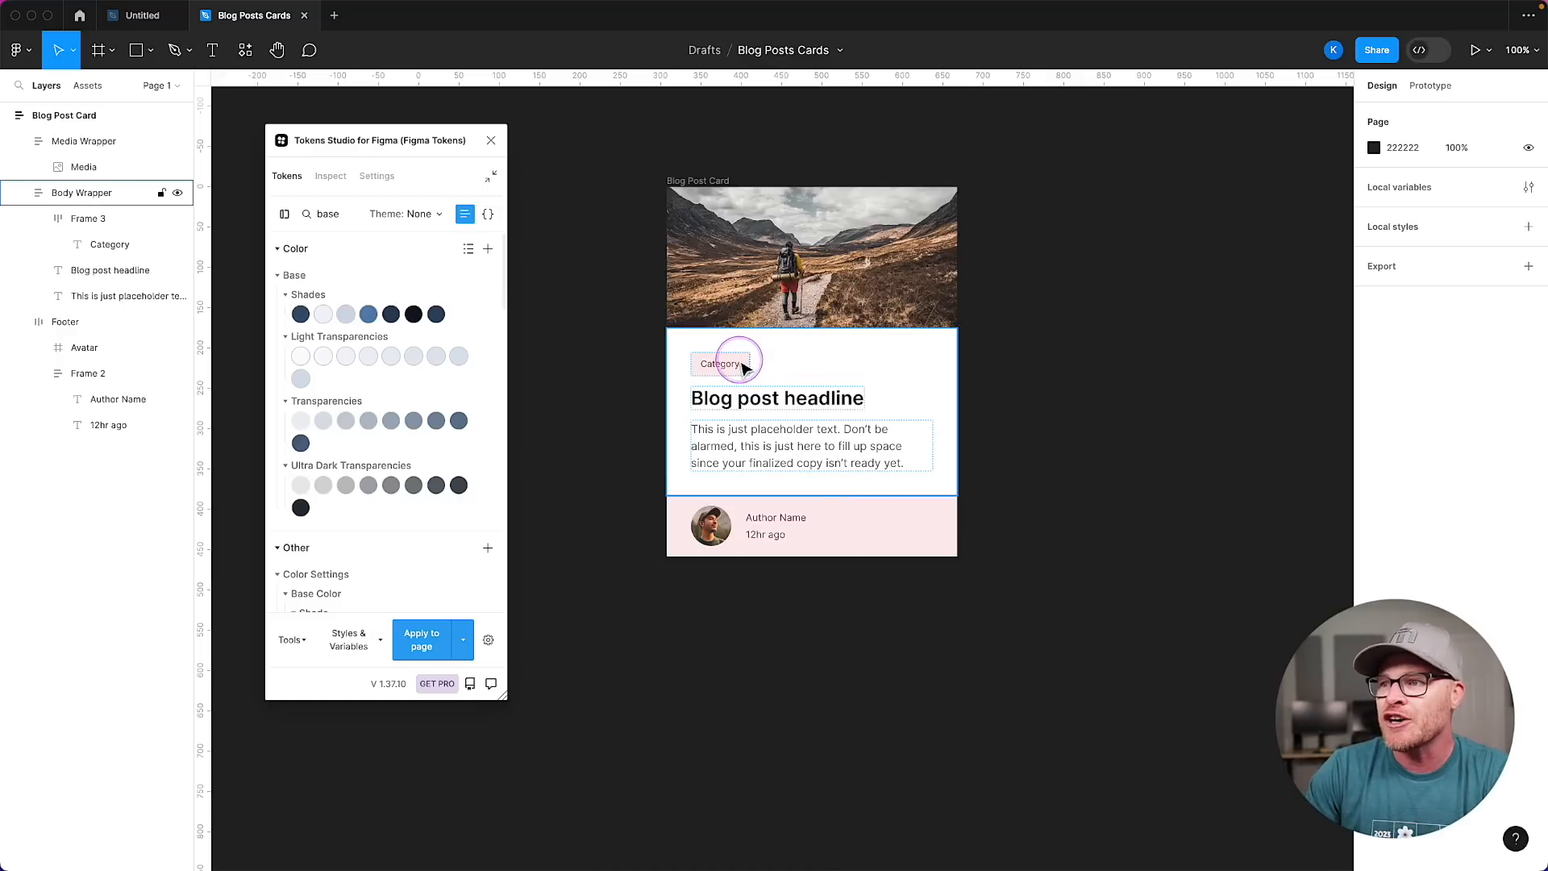
pyautogui.doubleClick(742, 362)
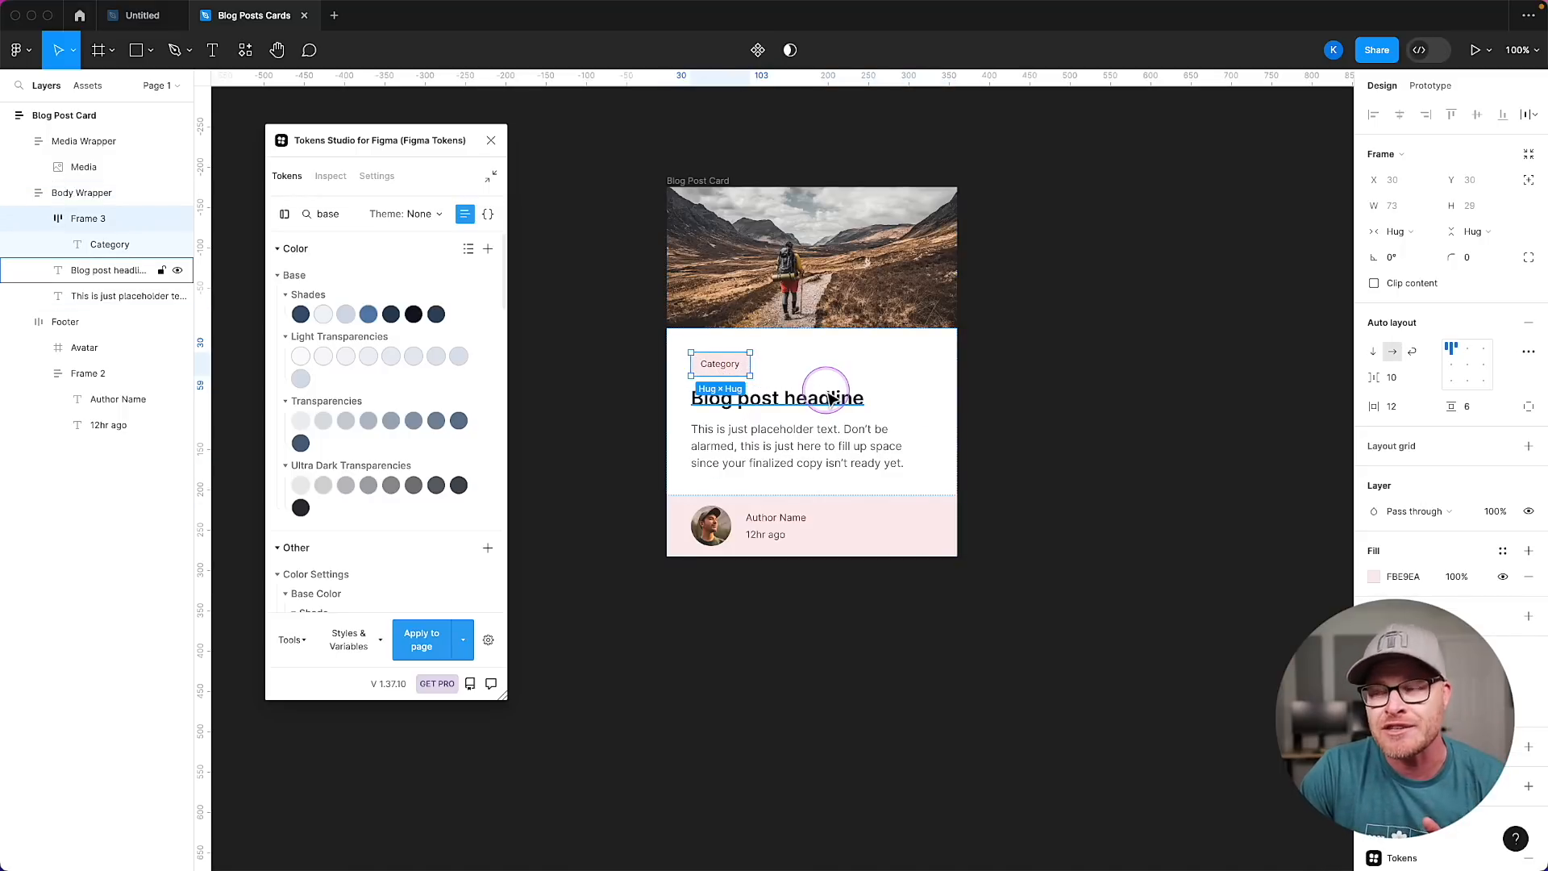
pyautogui.click(702, 179)
pyautogui.click(788, 355)
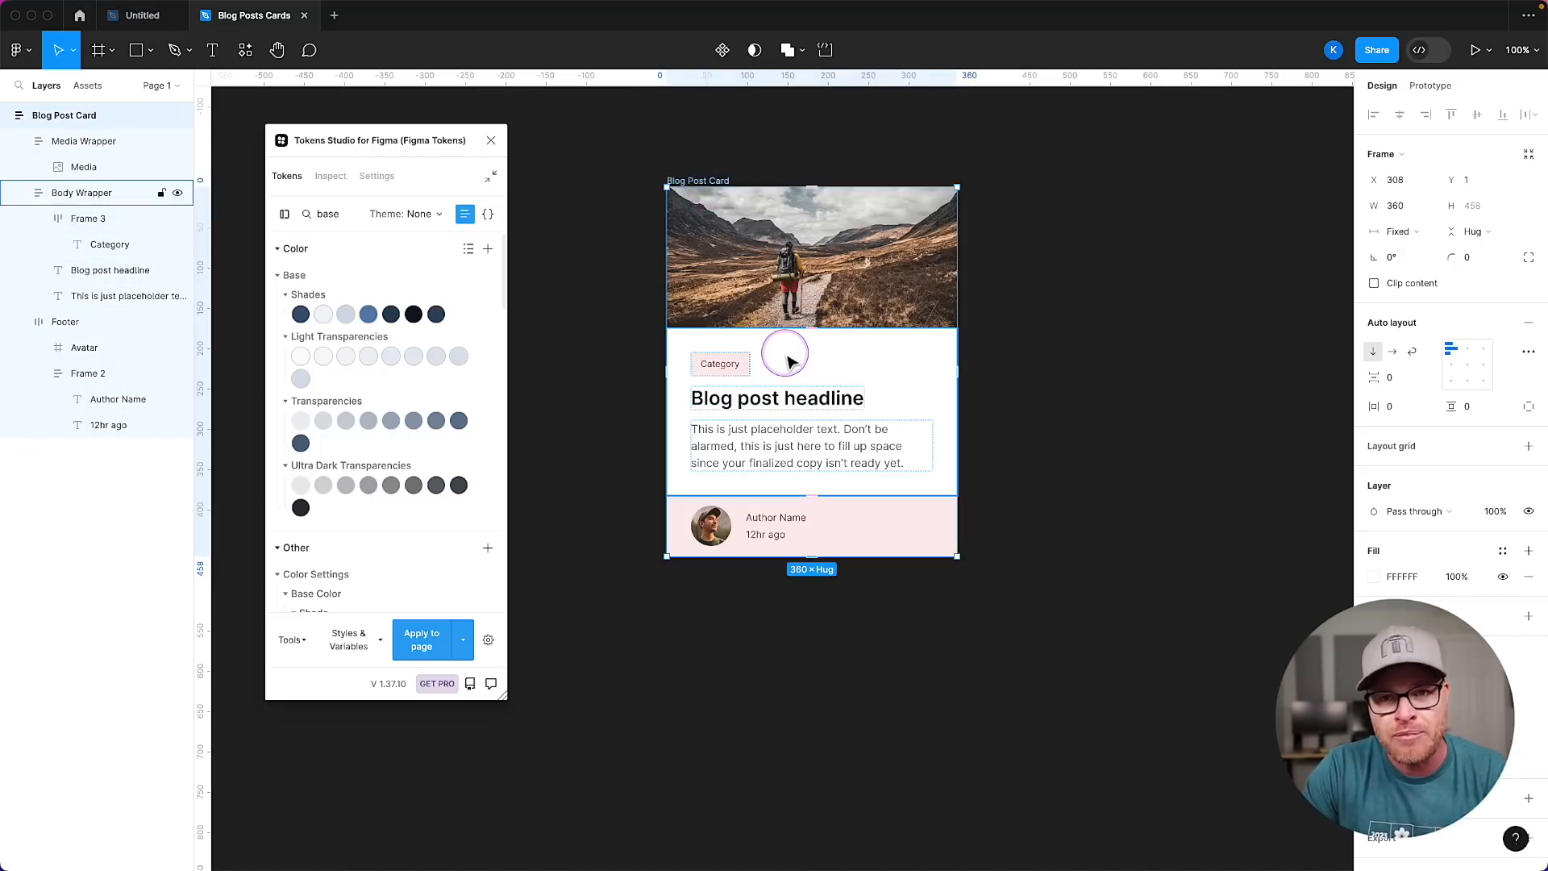
pyautogui.click(717, 362)
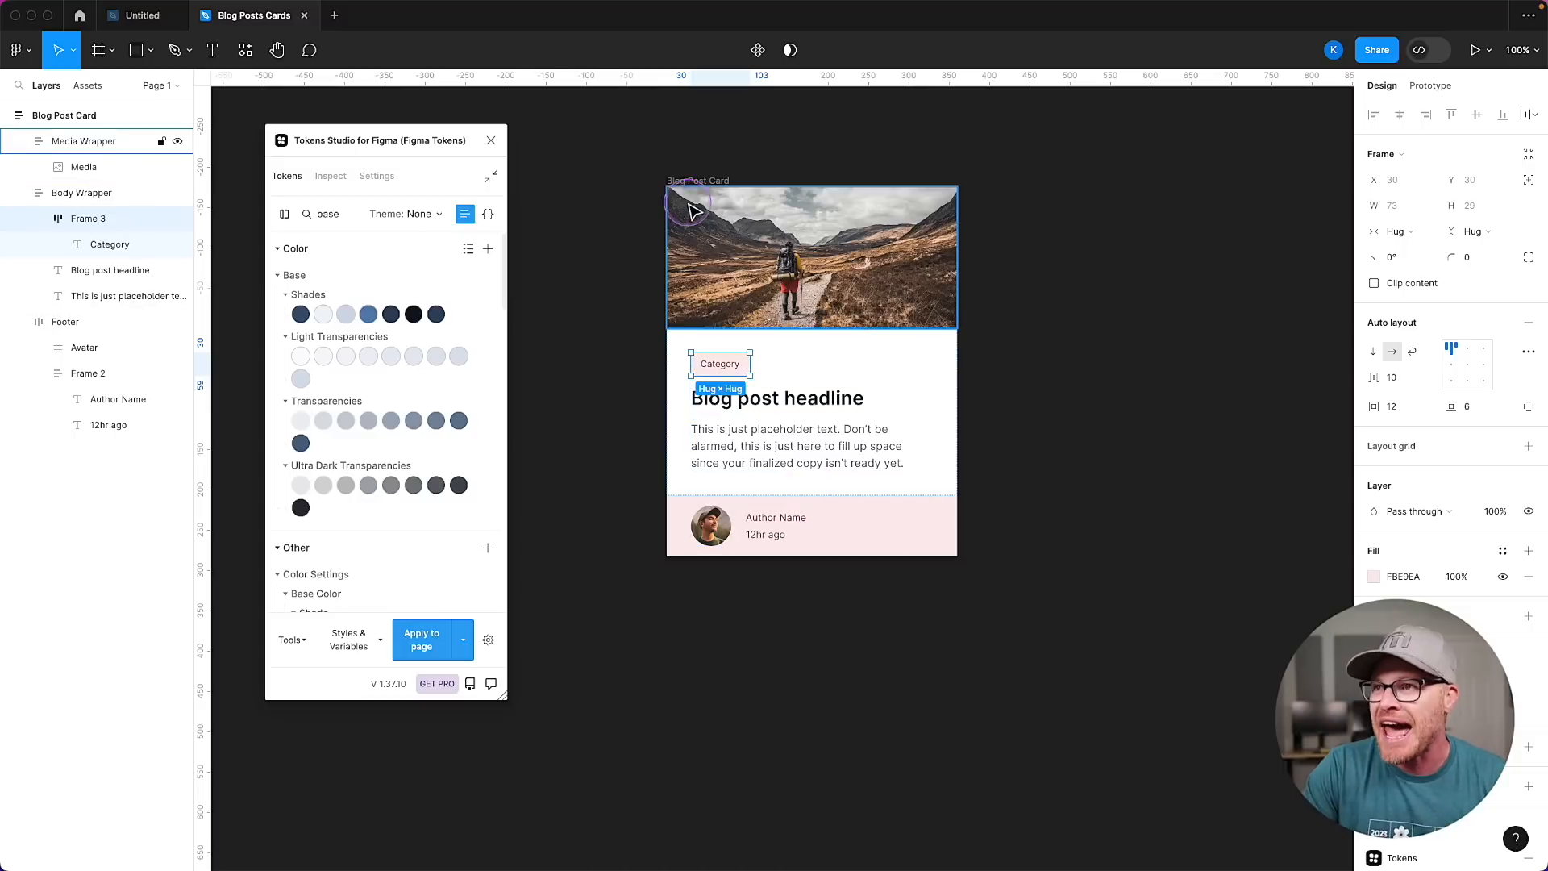
# Search the tokens for "rounded" and apply the Rounded M border radius to the whole Blog Post Card frame.
pyautogui.click(701, 180)
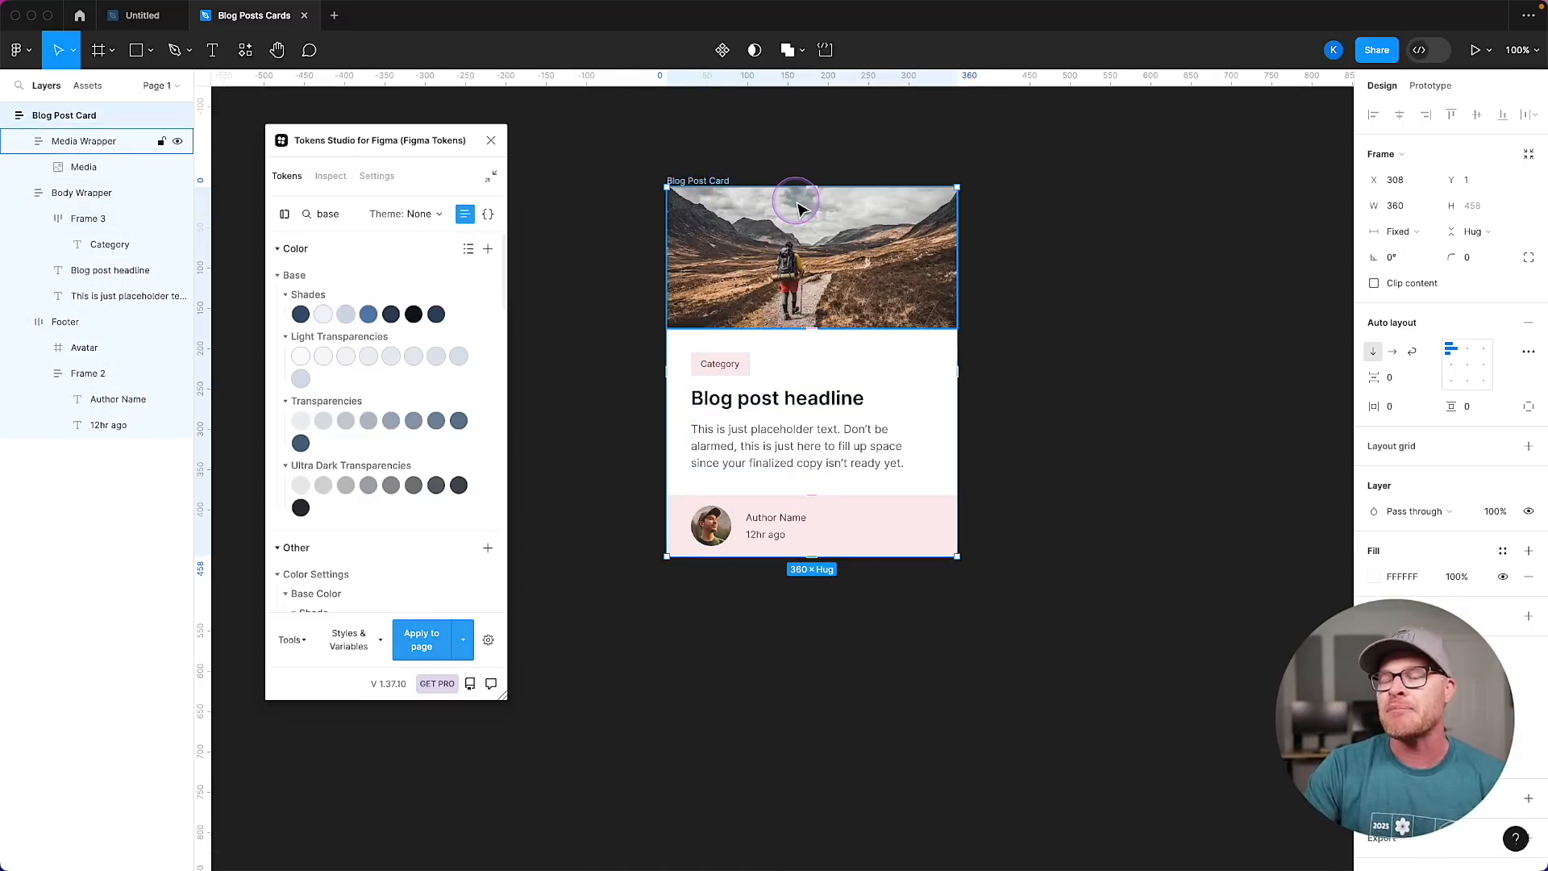
pyautogui.doubleClick(334, 215)
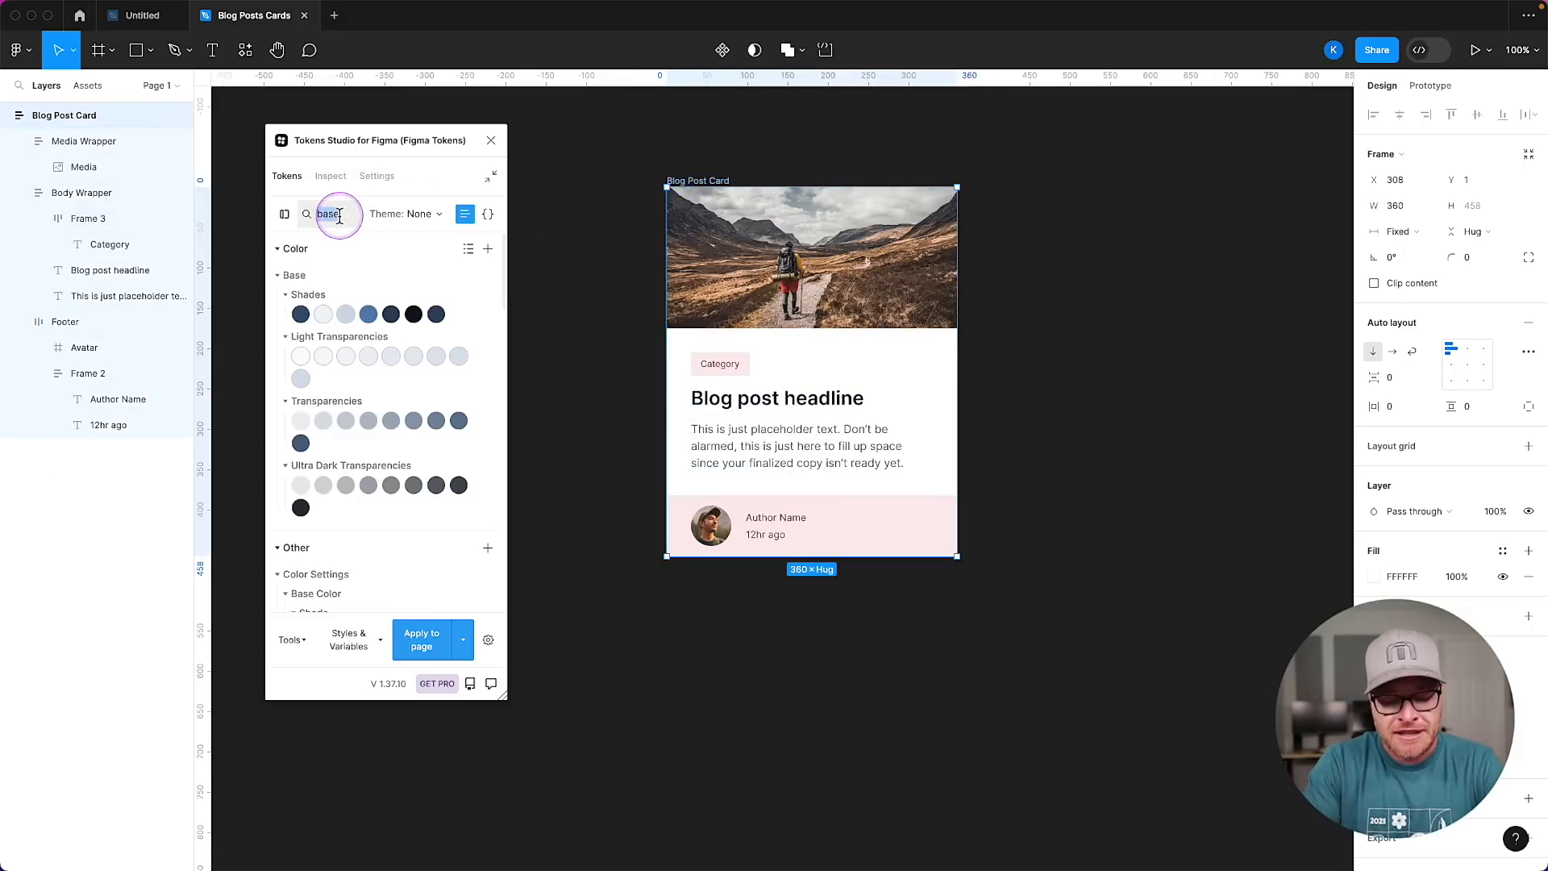
pyautogui.write('rounded')
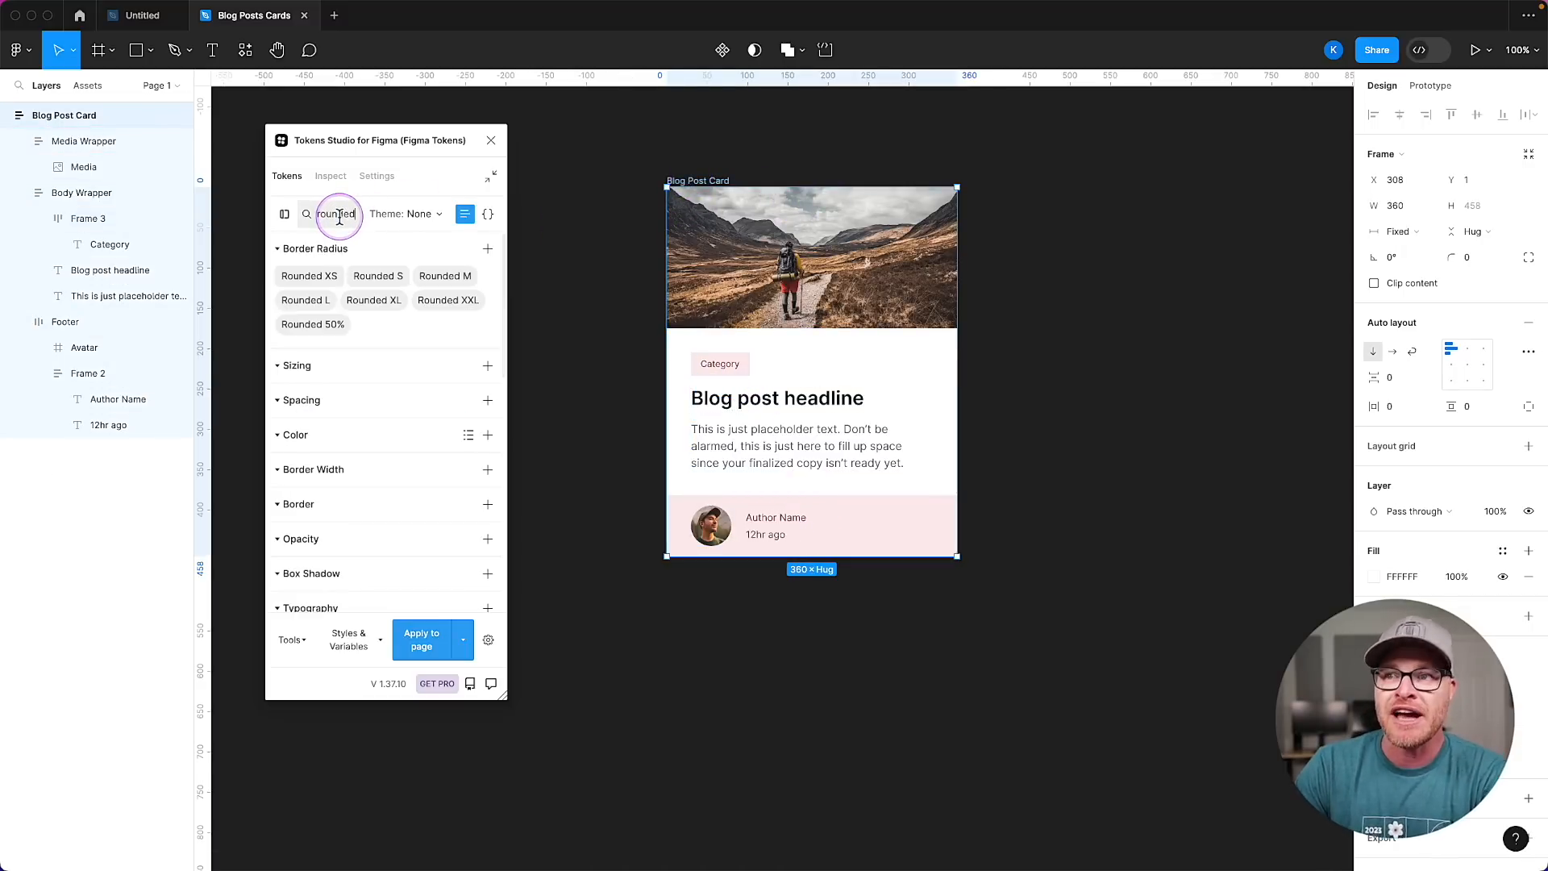
pyautogui.click(456, 278)
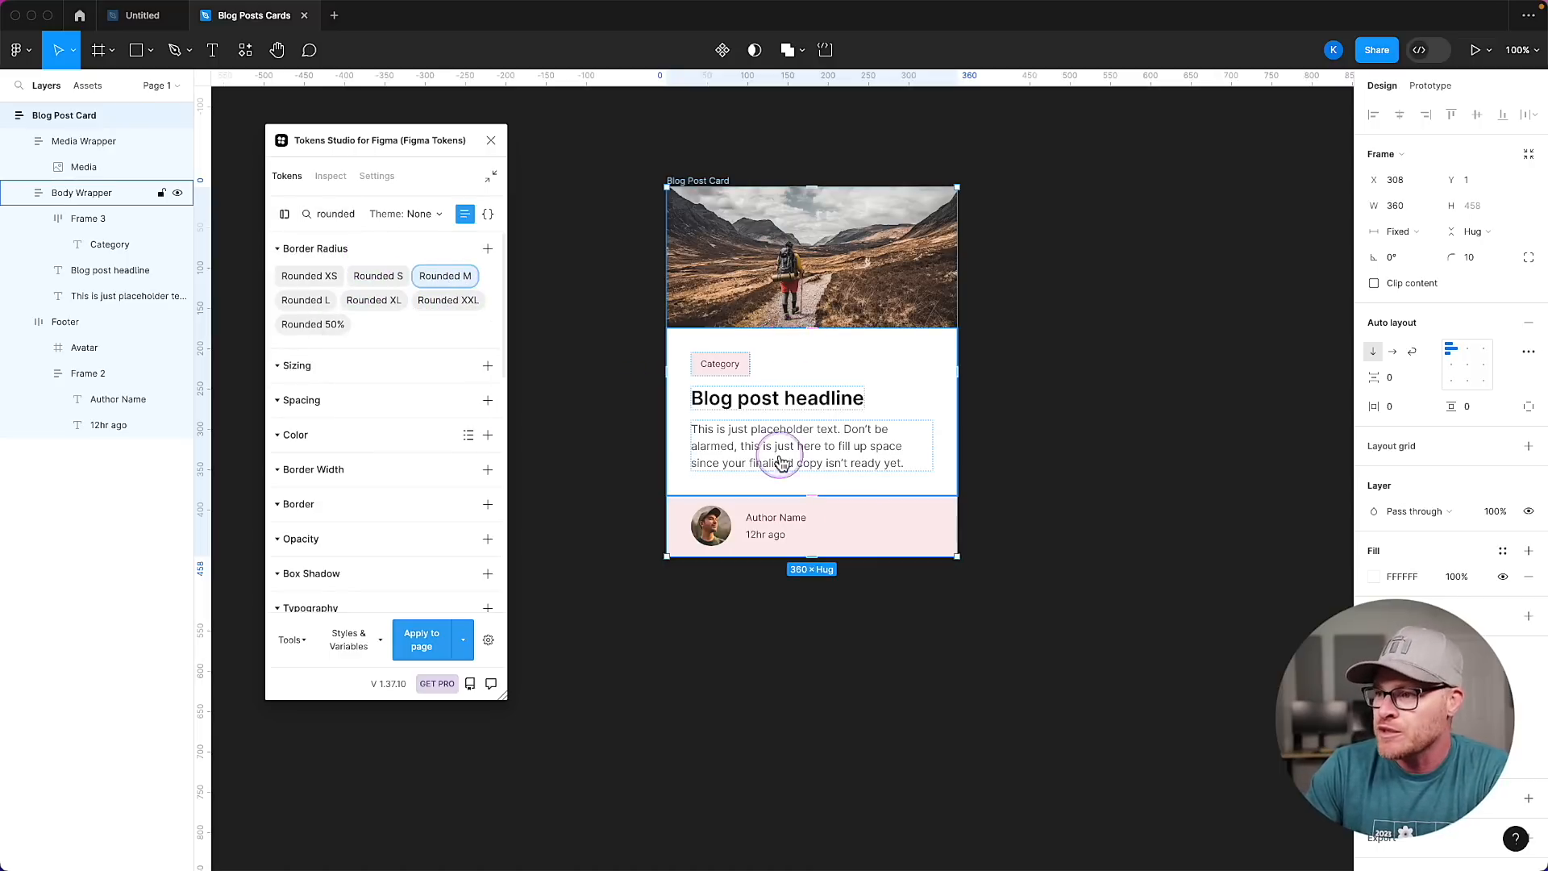
# Enable content clipping on the Blog Post Card frame so its contents follow the rounded corners.
pyautogui.click(919, 581)
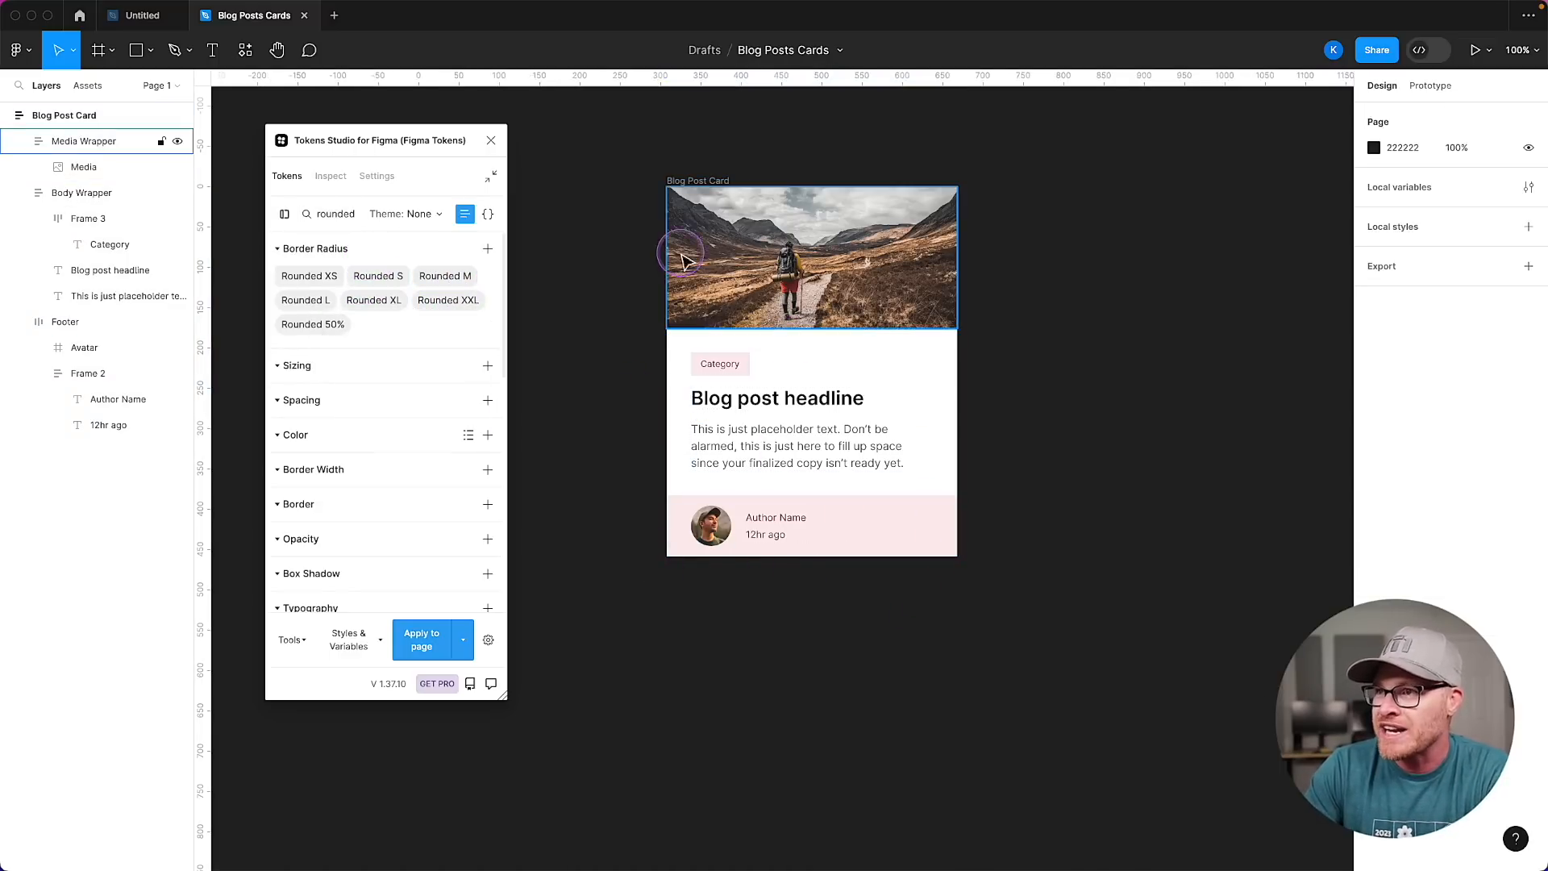
pyautogui.click(695, 179)
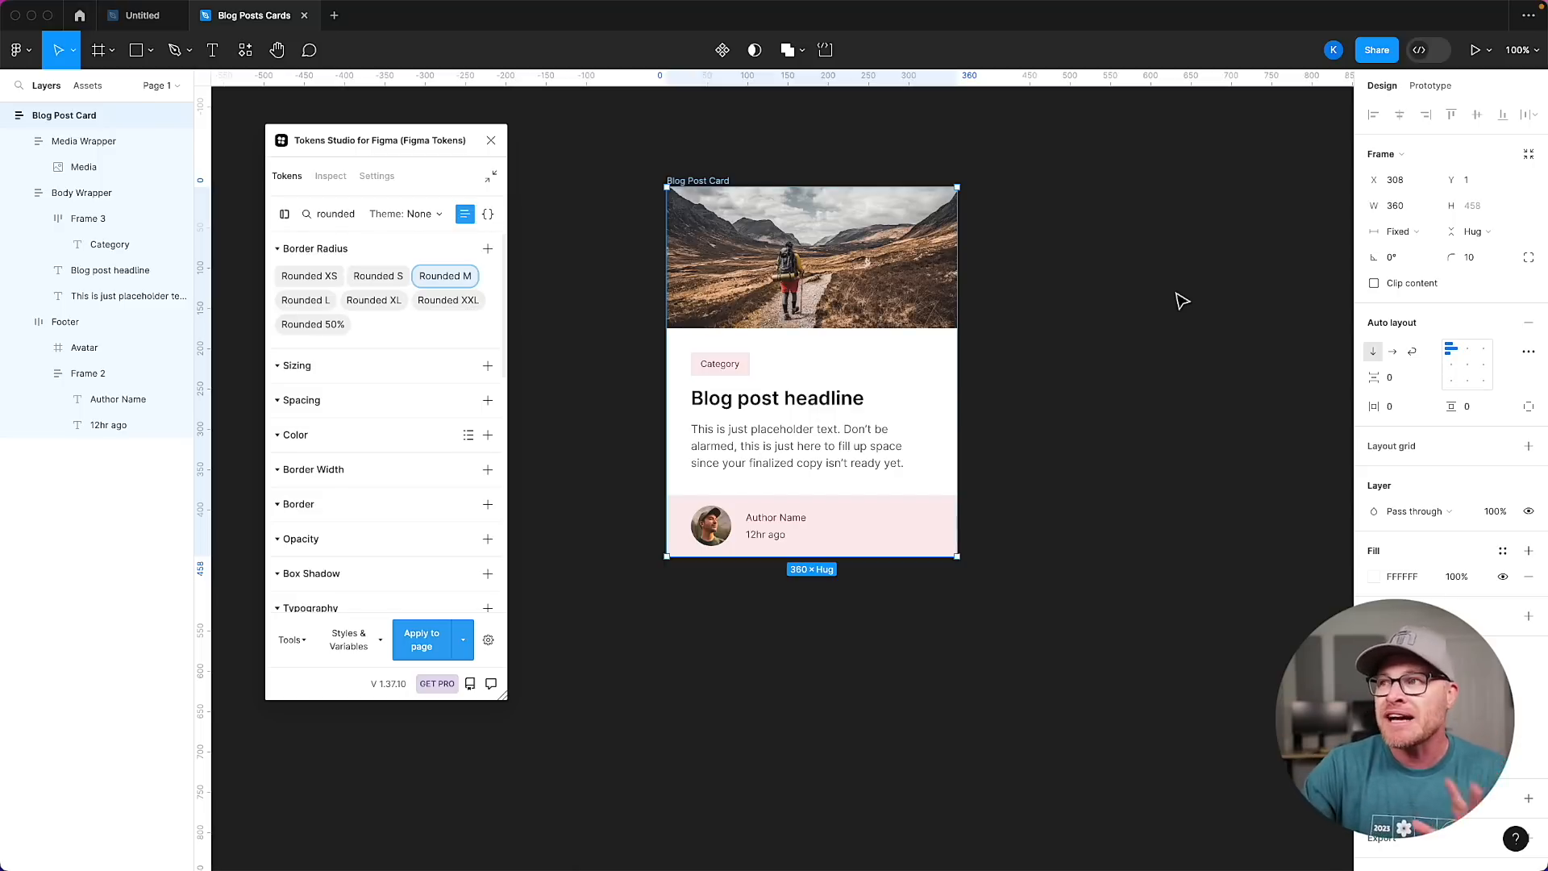
pyautogui.click(1173, 297)
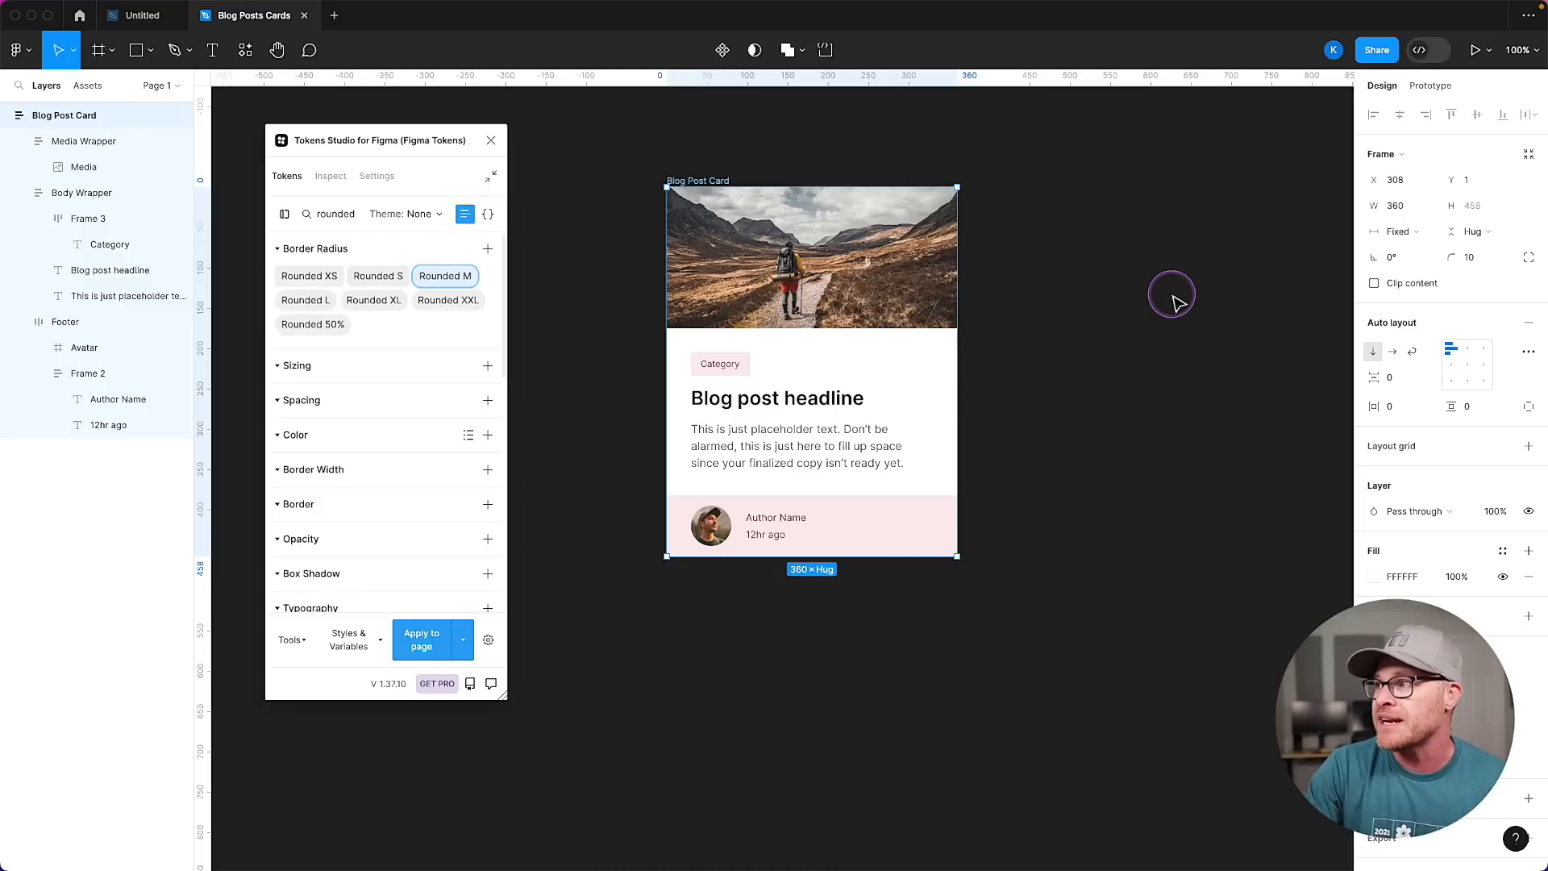
pyautogui.click(1374, 285)
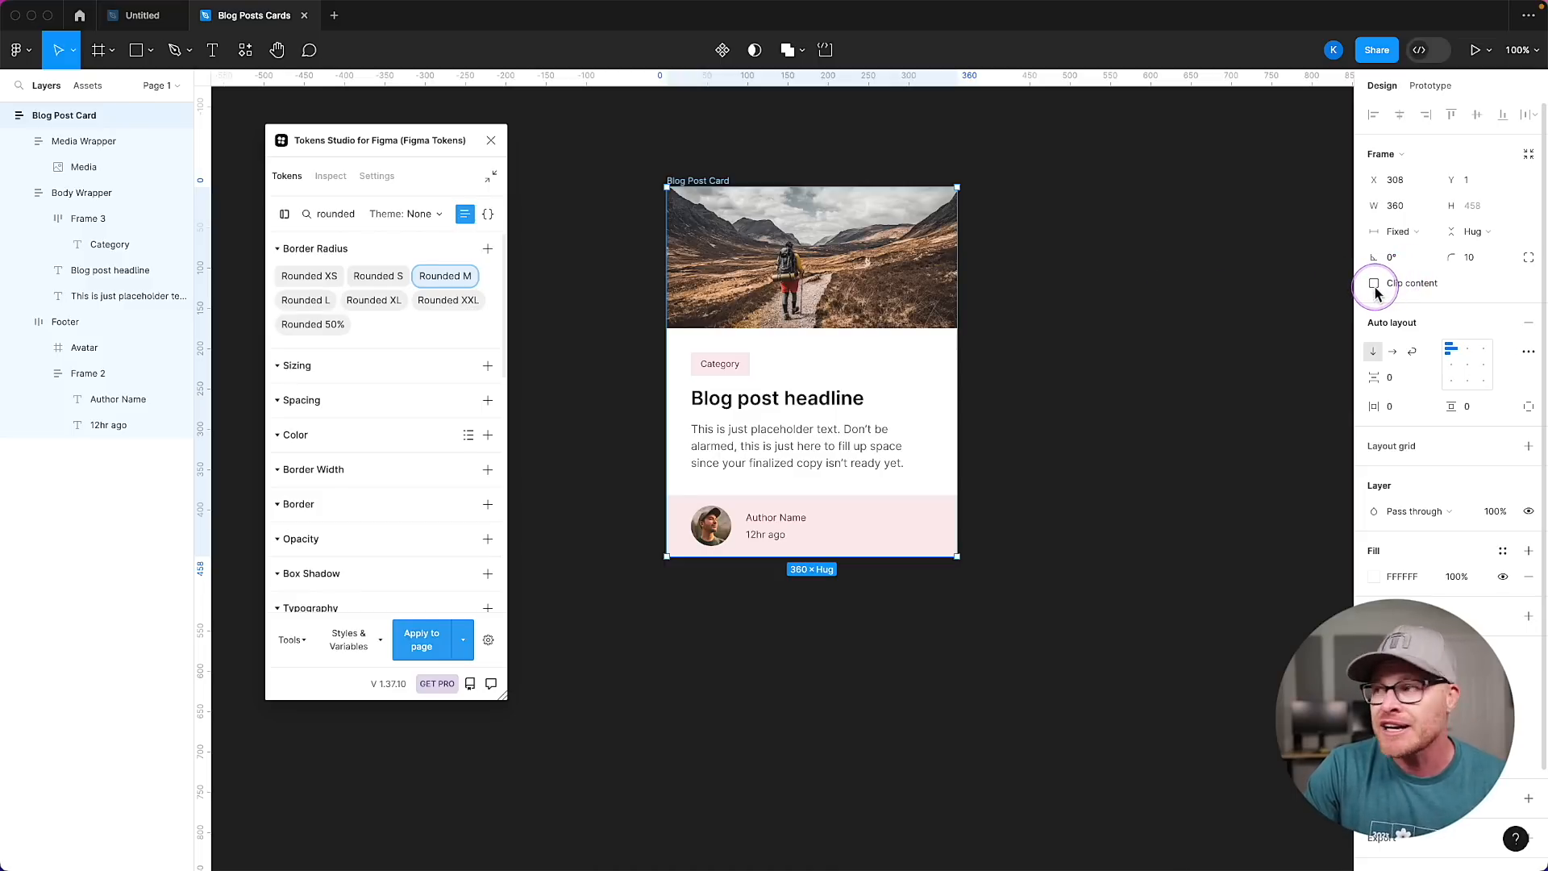
pyautogui.click(1375, 284)
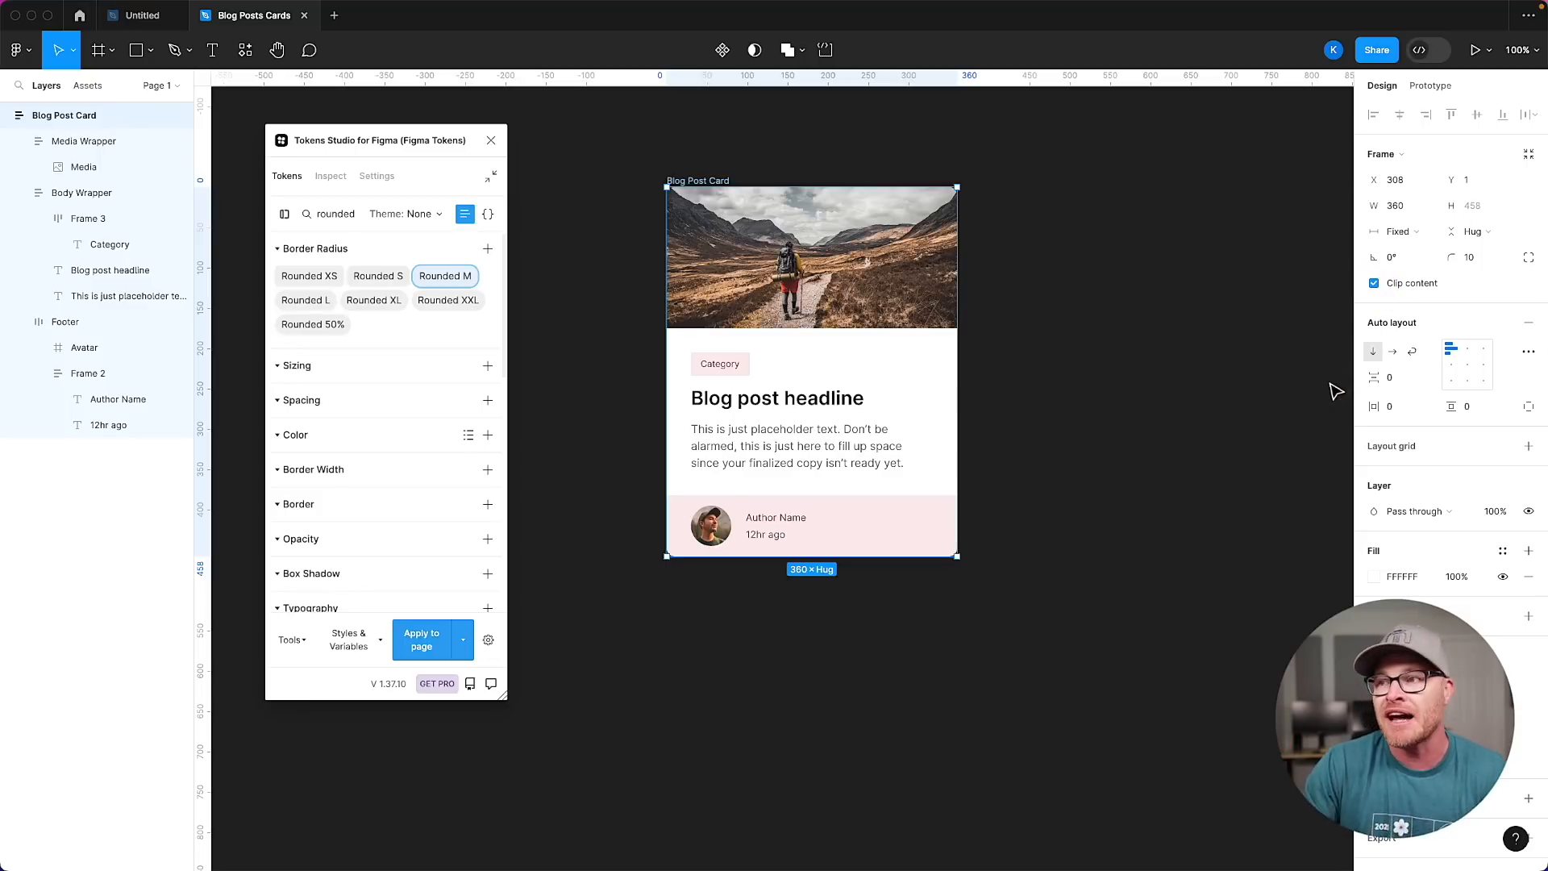
pyautogui.click(1129, 370)
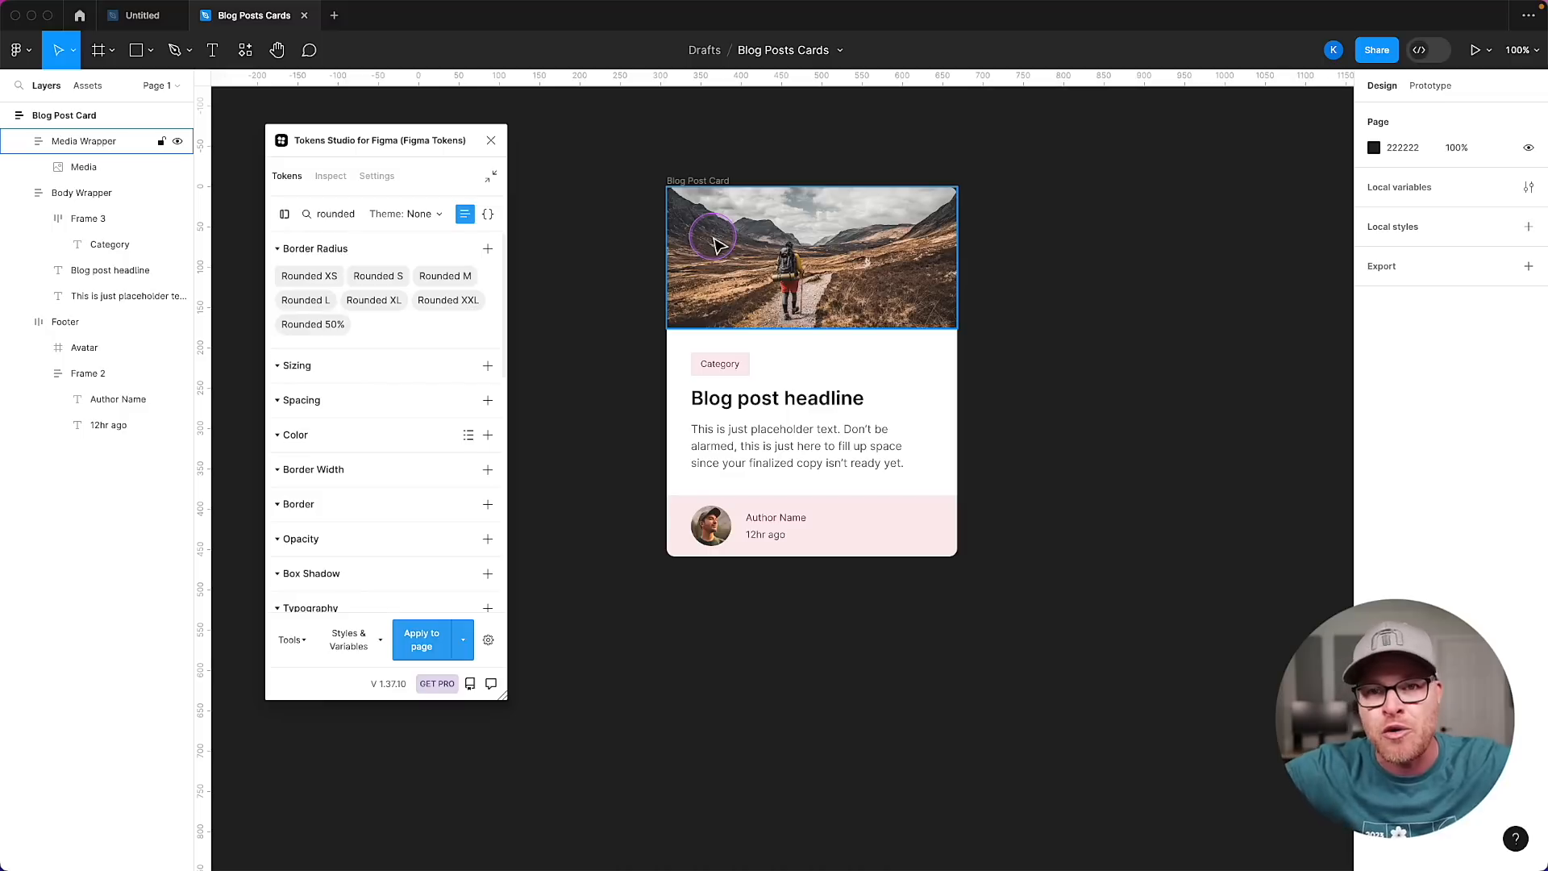
pyautogui.click(669, 179)
pyautogui.click(1399, 290)
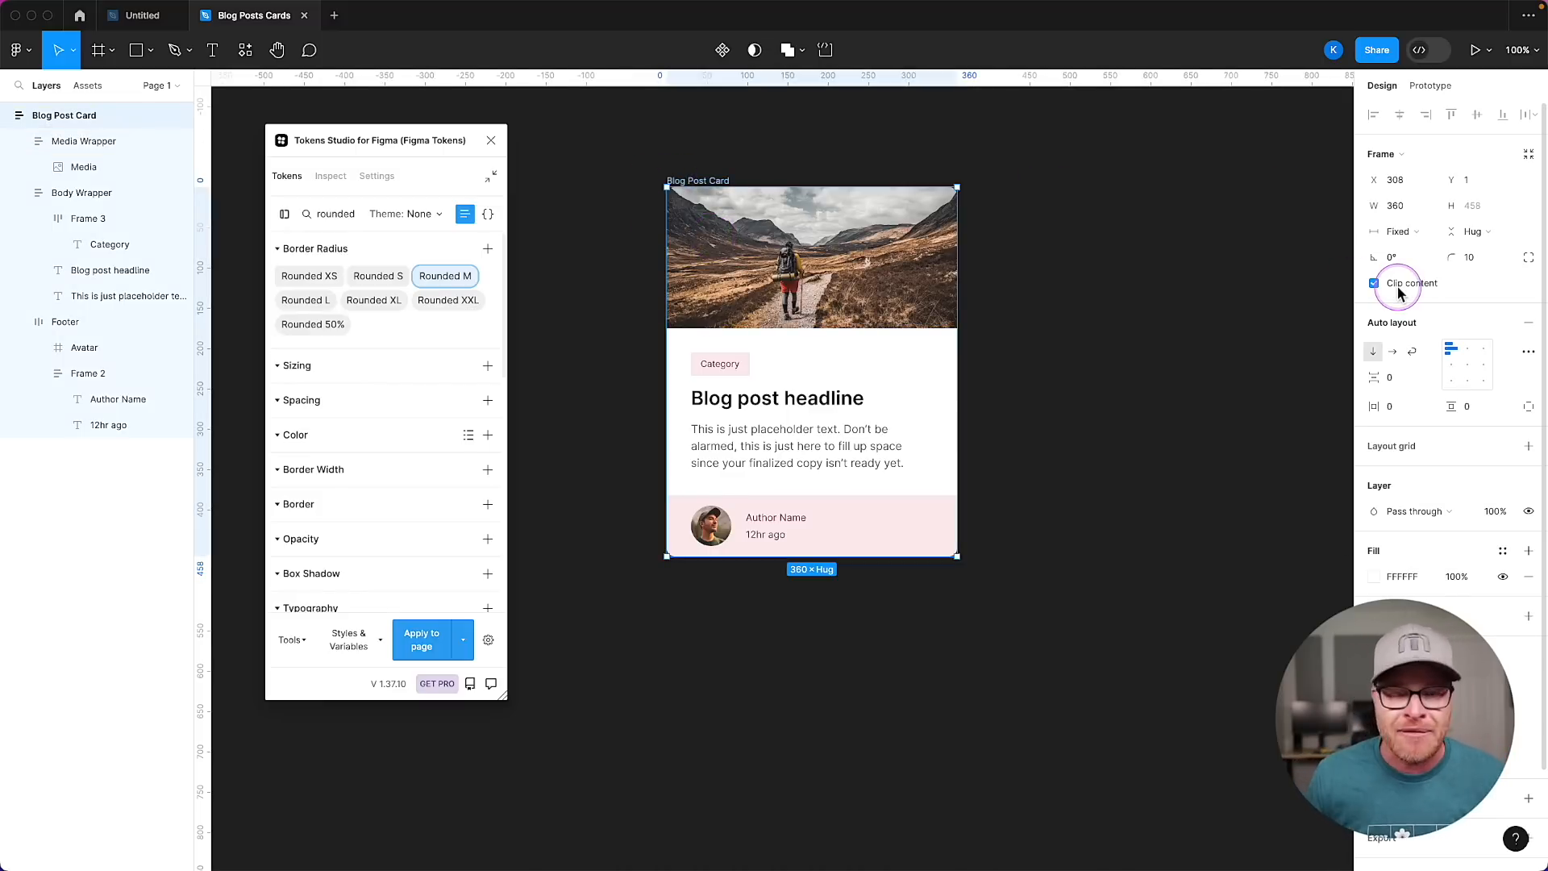
pyautogui.click(1147, 322)
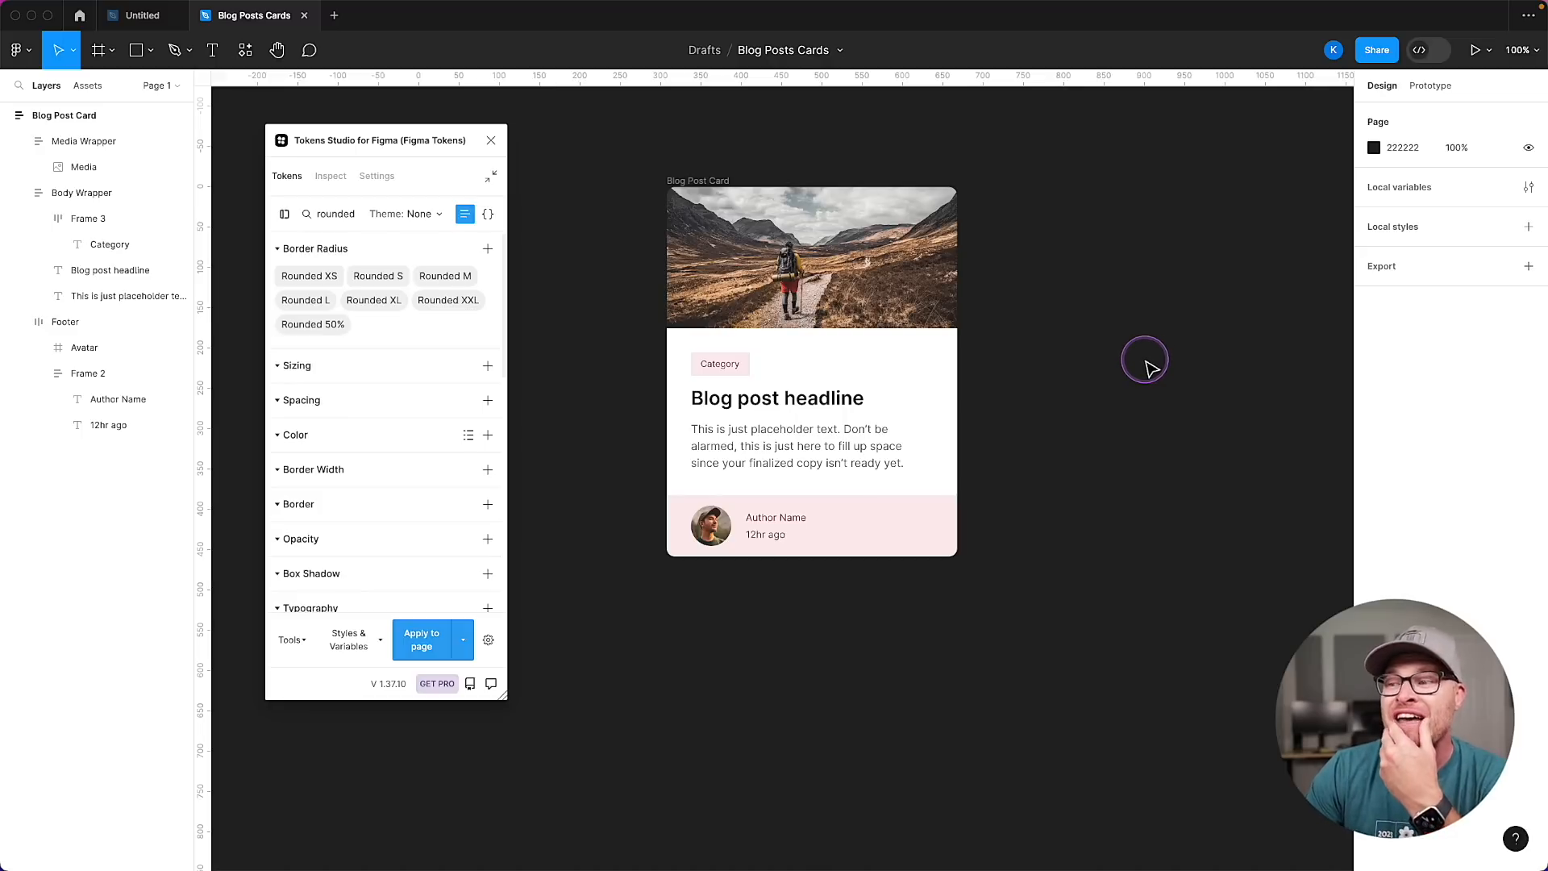
# Add a stroke to the footer's avatar frame and filter the tokens by "primary".
pyautogui.doubleClick(711, 525)
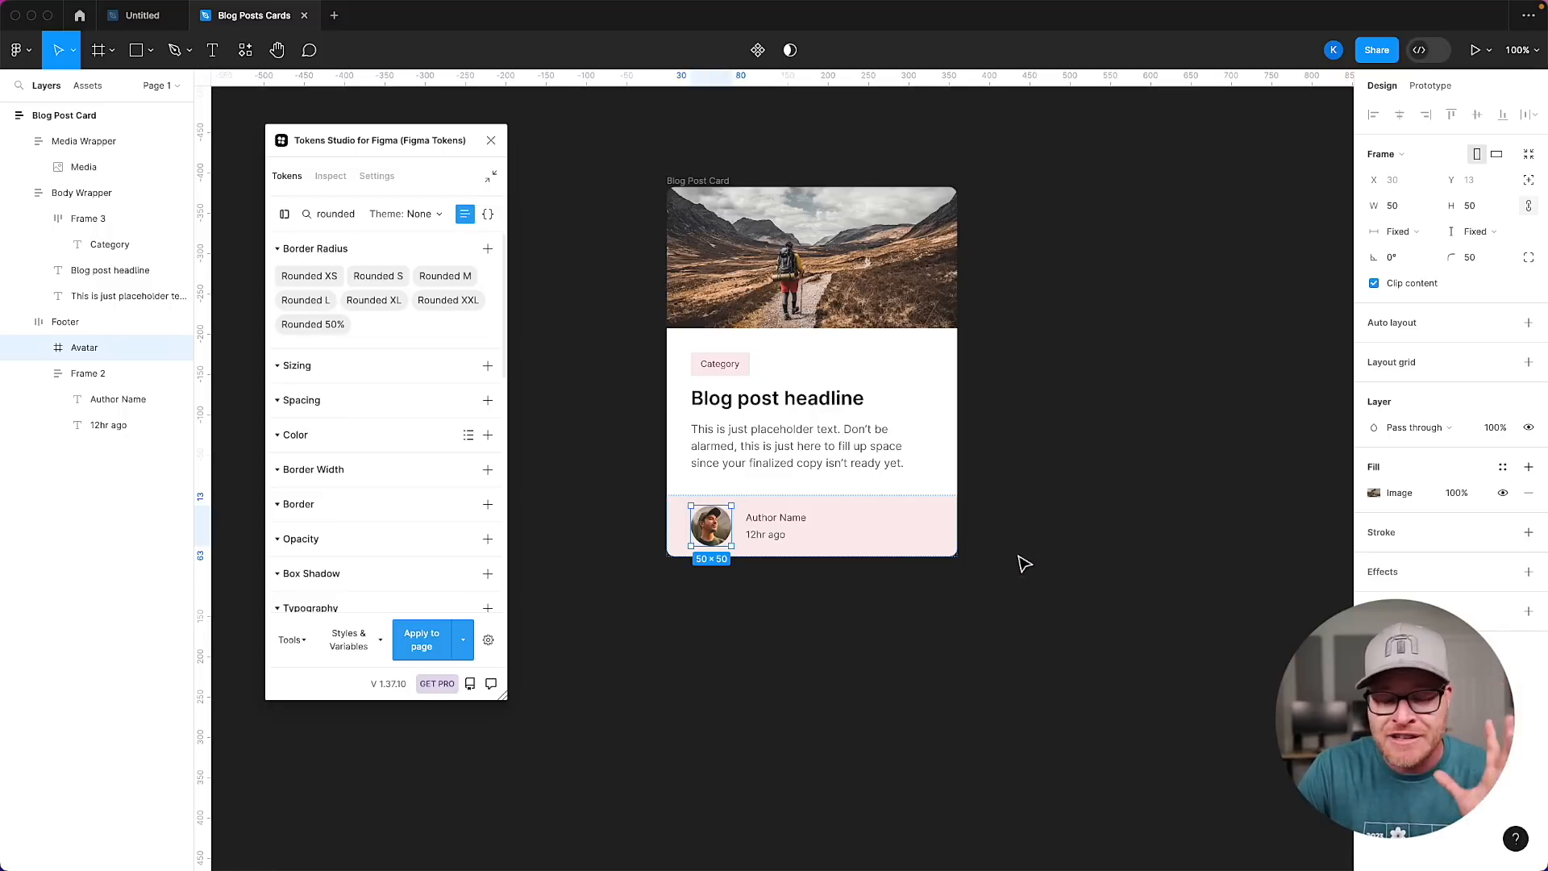
pyautogui.click(959, 666)
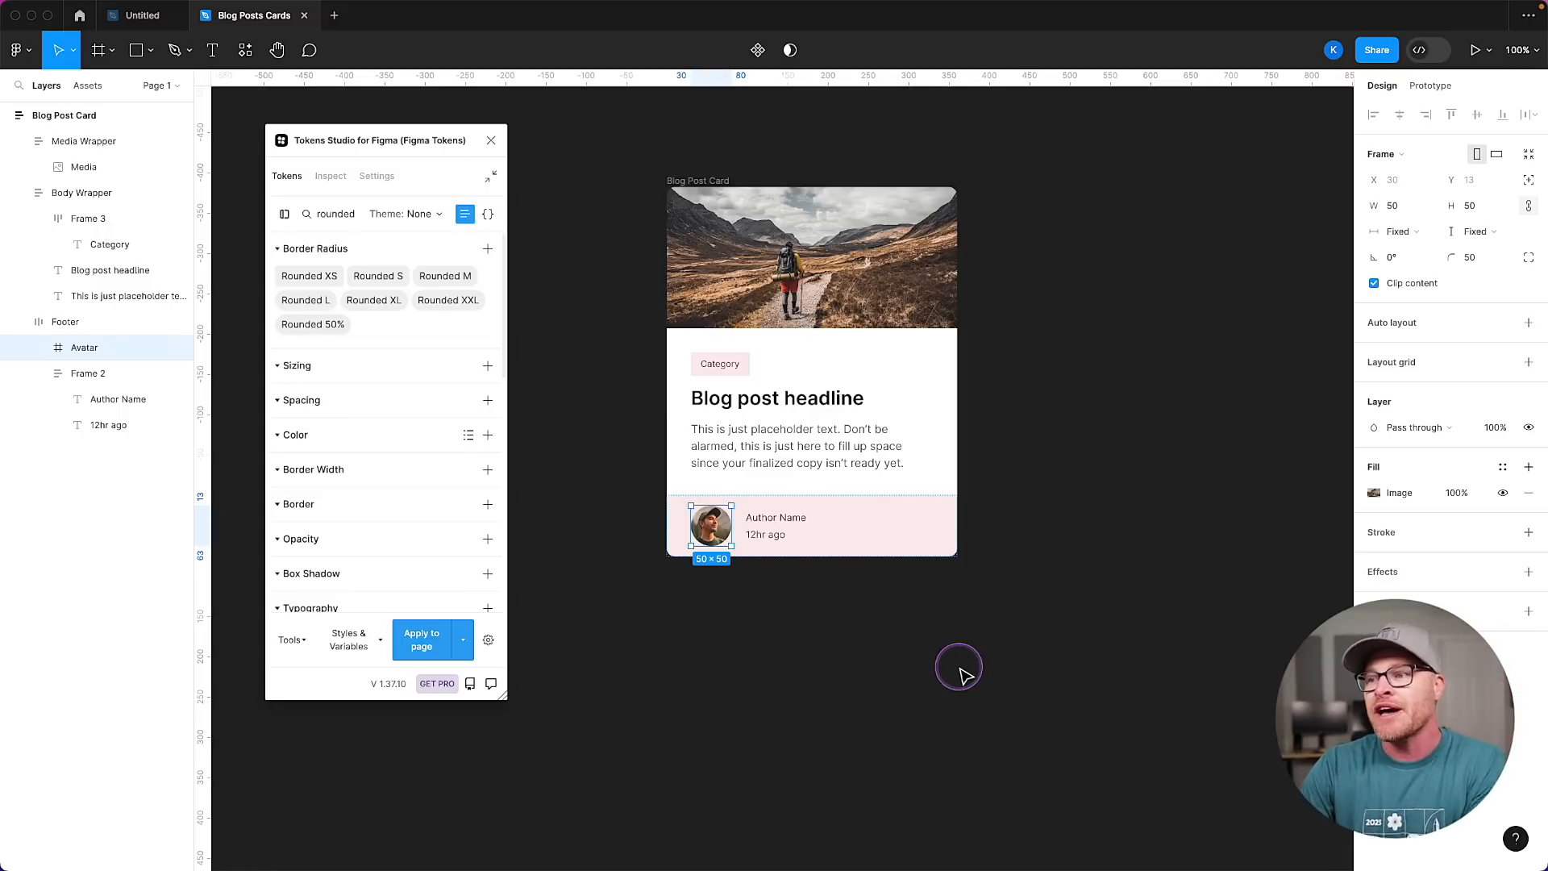
pyautogui.click(709, 528)
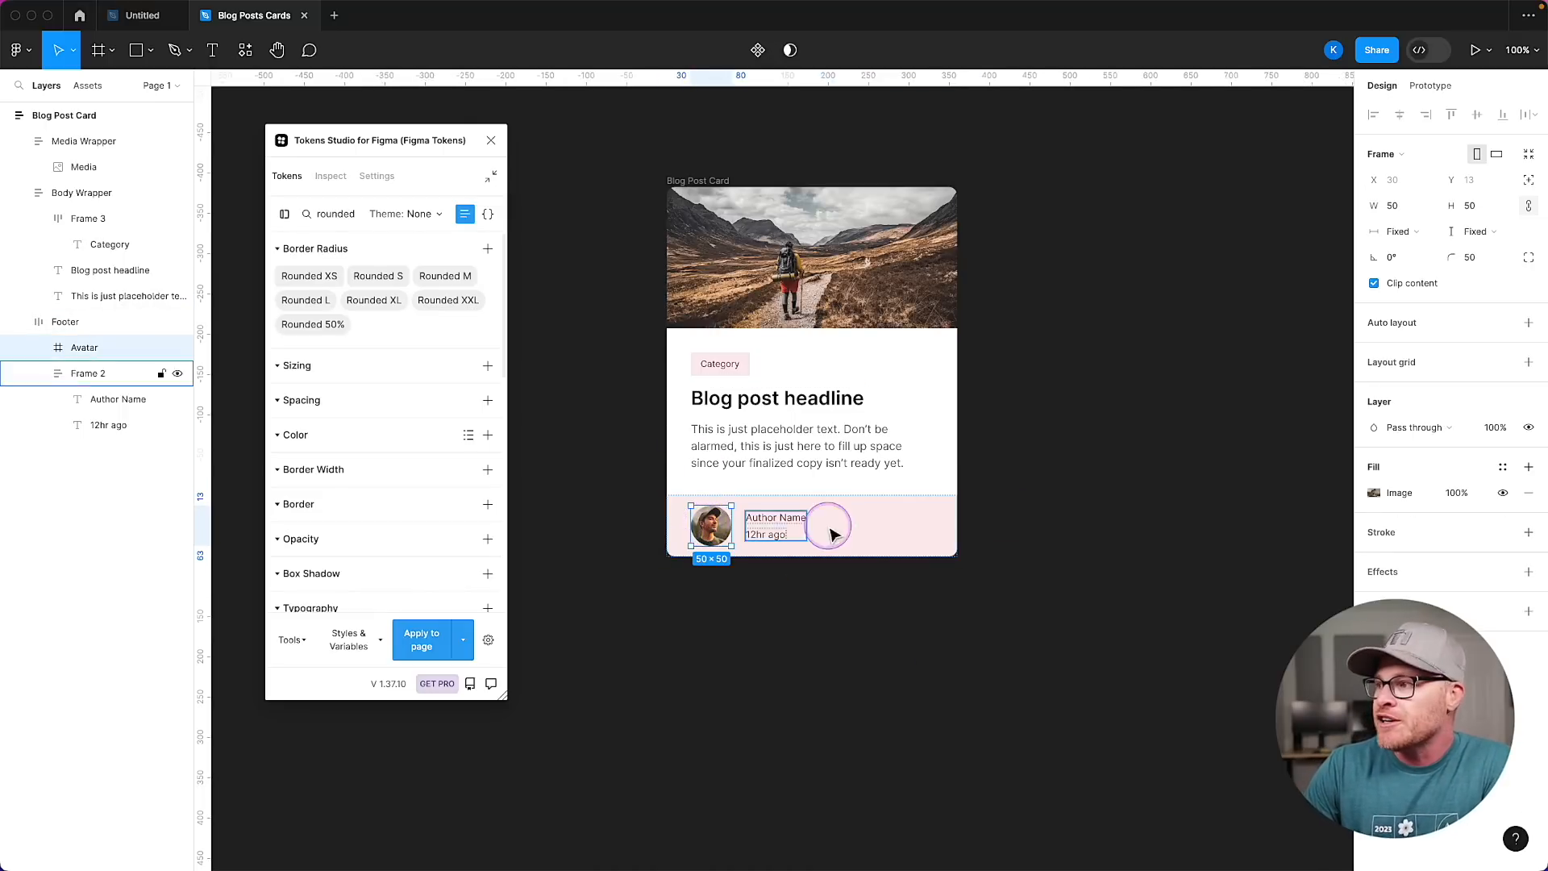
pyautogui.click(1389, 537)
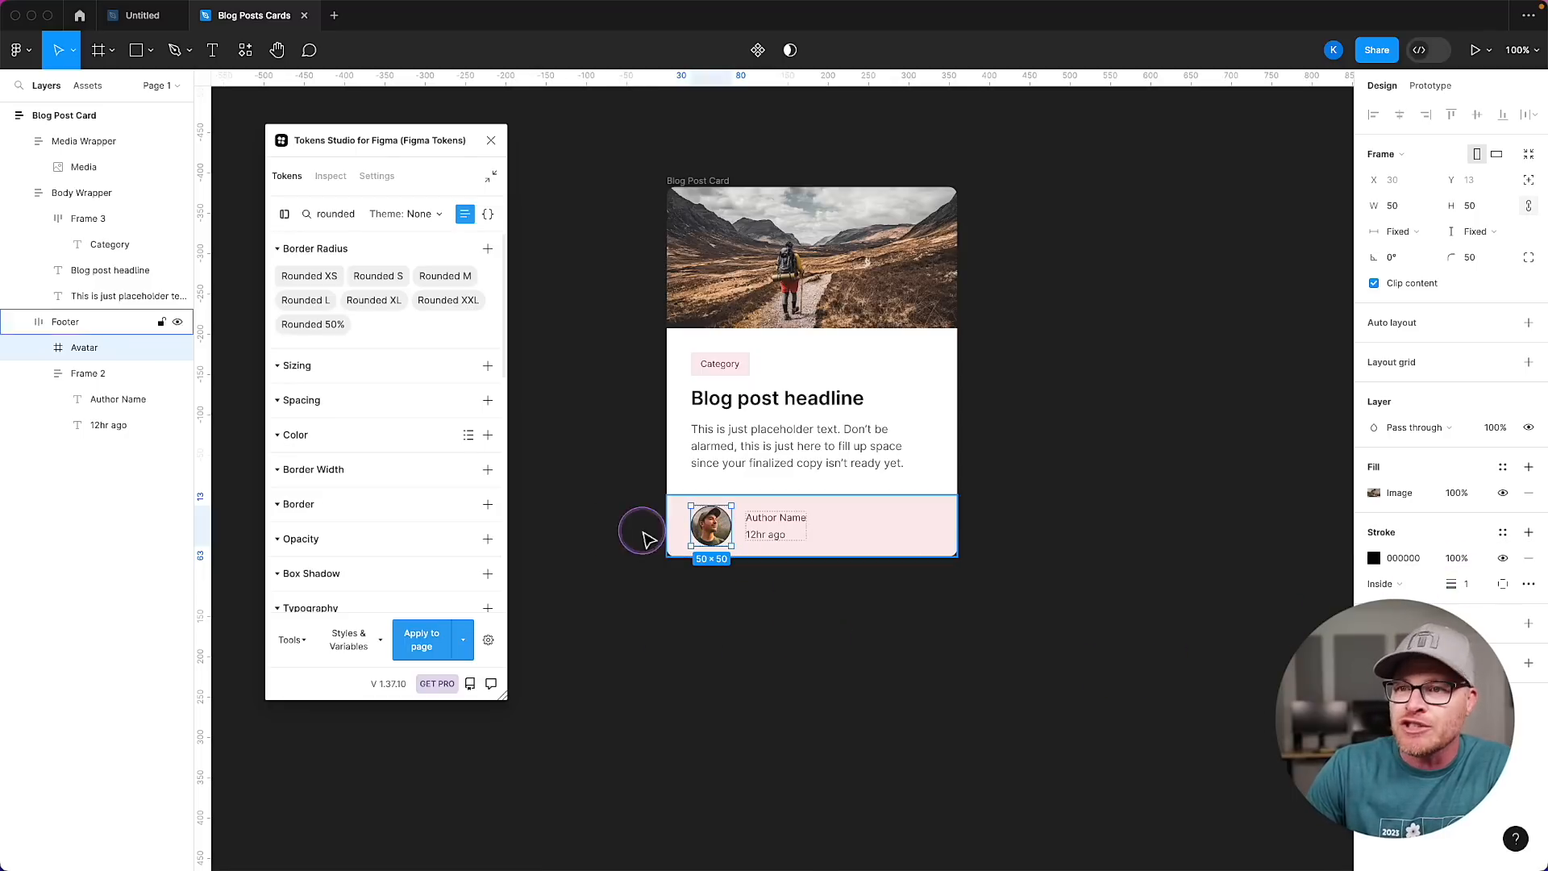
pyautogui.doubleClick(340, 219)
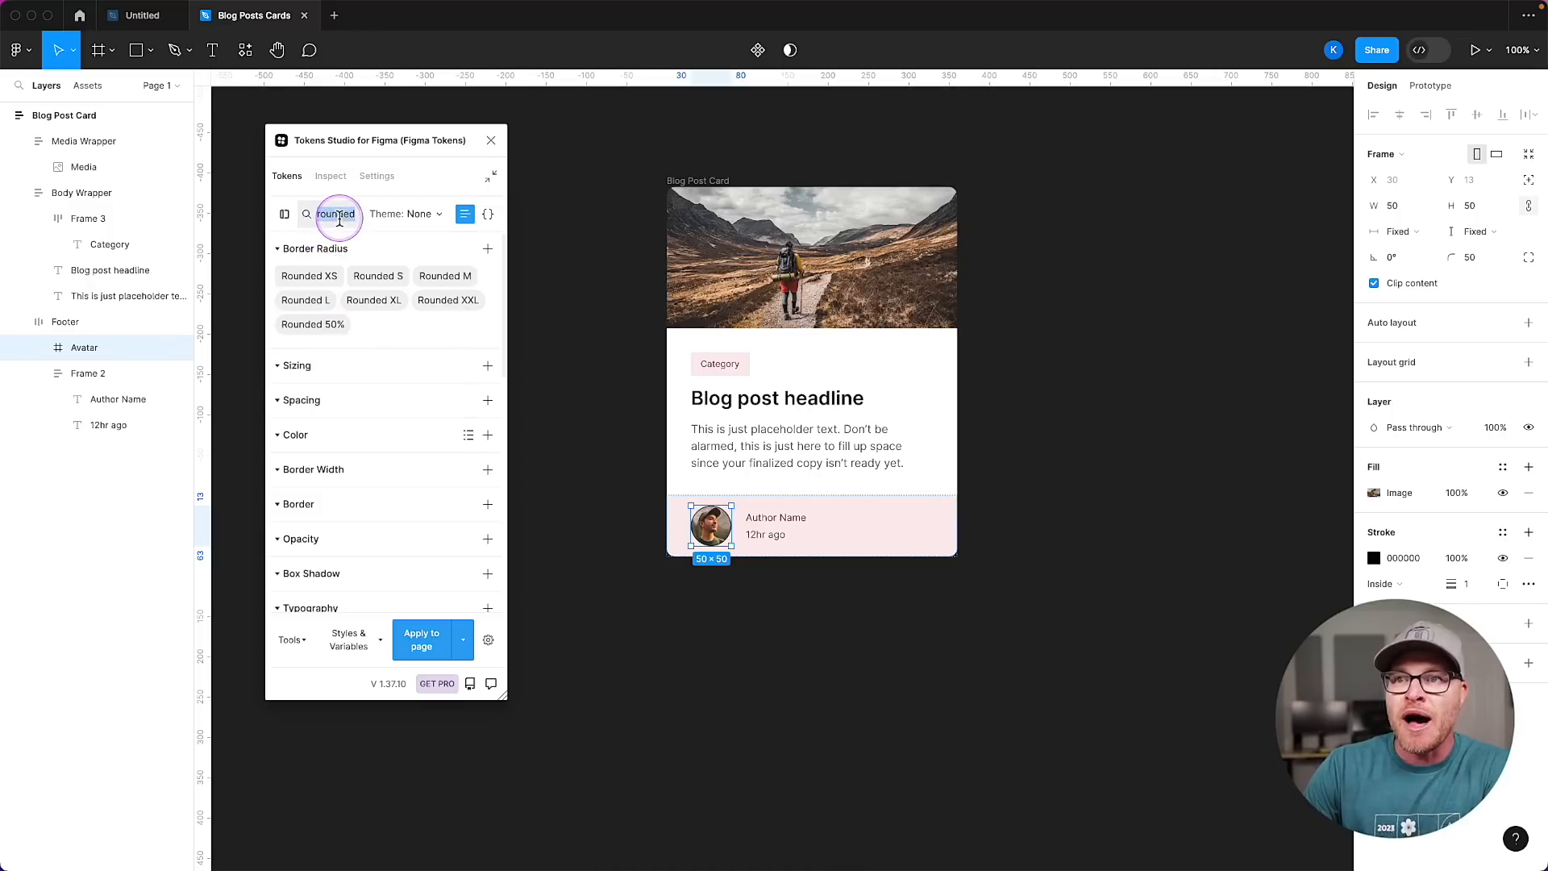
pyautogui.write('primary')
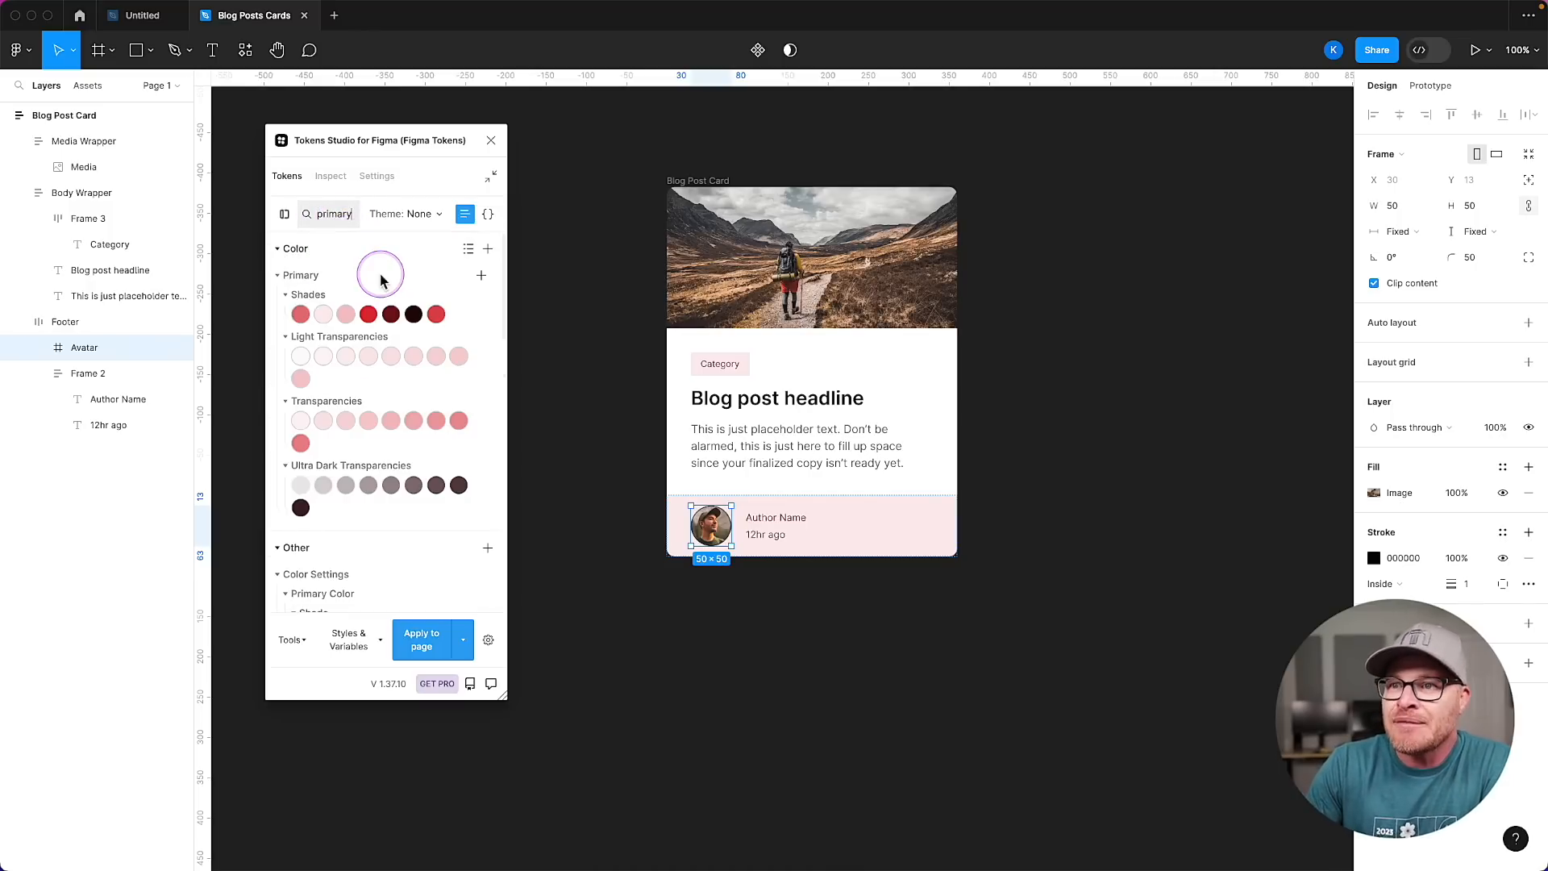
# Apply the 70 token from the primary Ultra Dark Transparencies to the avatar's border.
pyautogui.moveTo(391, 493)
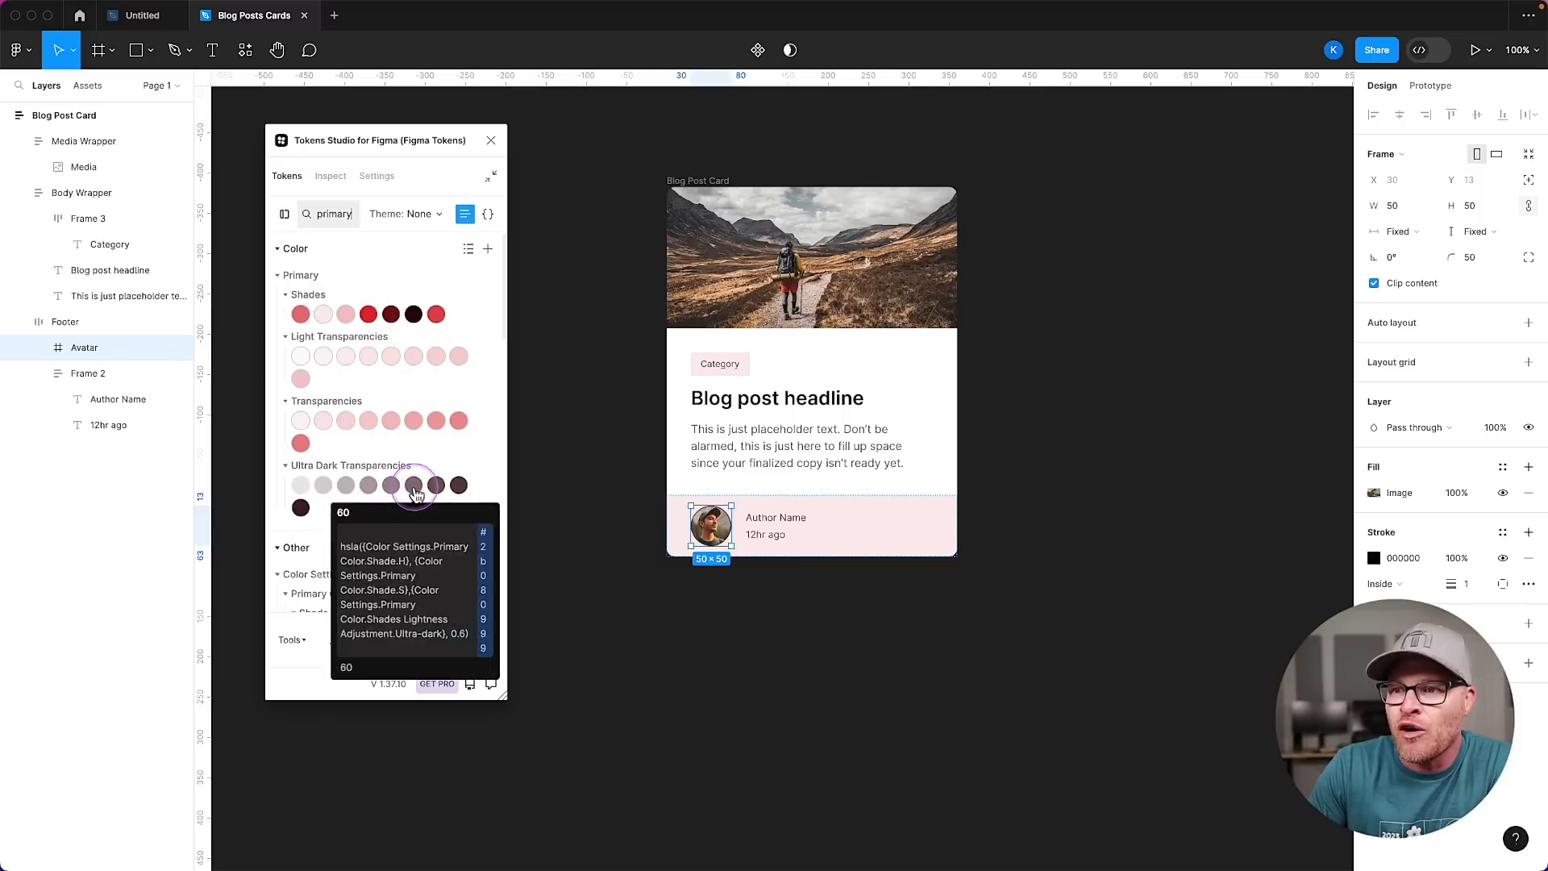
pyautogui.moveTo(439, 494)
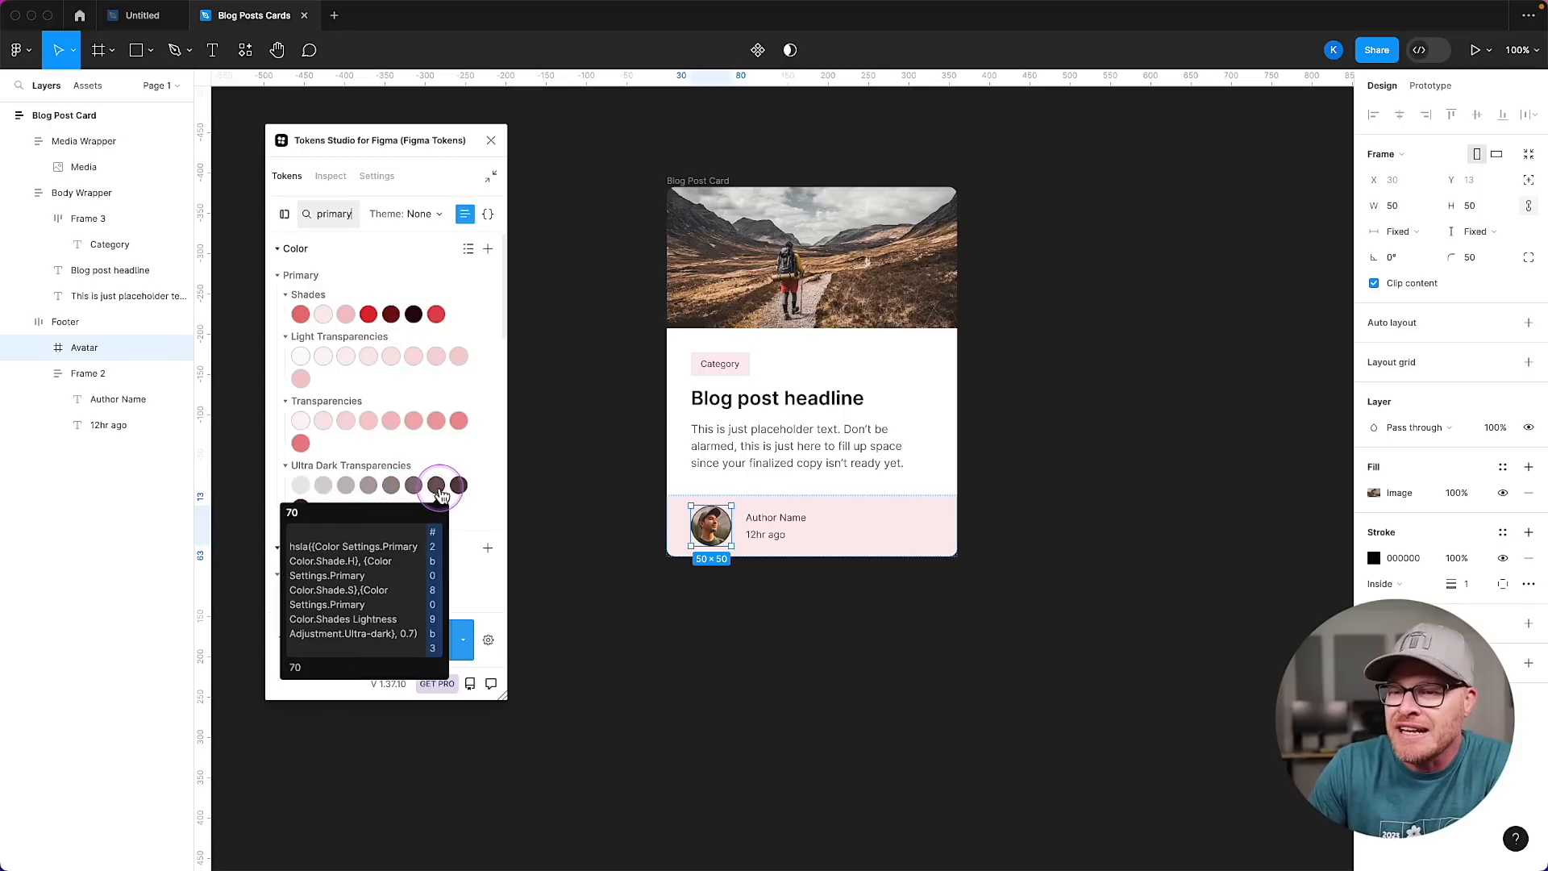
pyautogui.rightClick(439, 494)
pyautogui.click(345, 520)
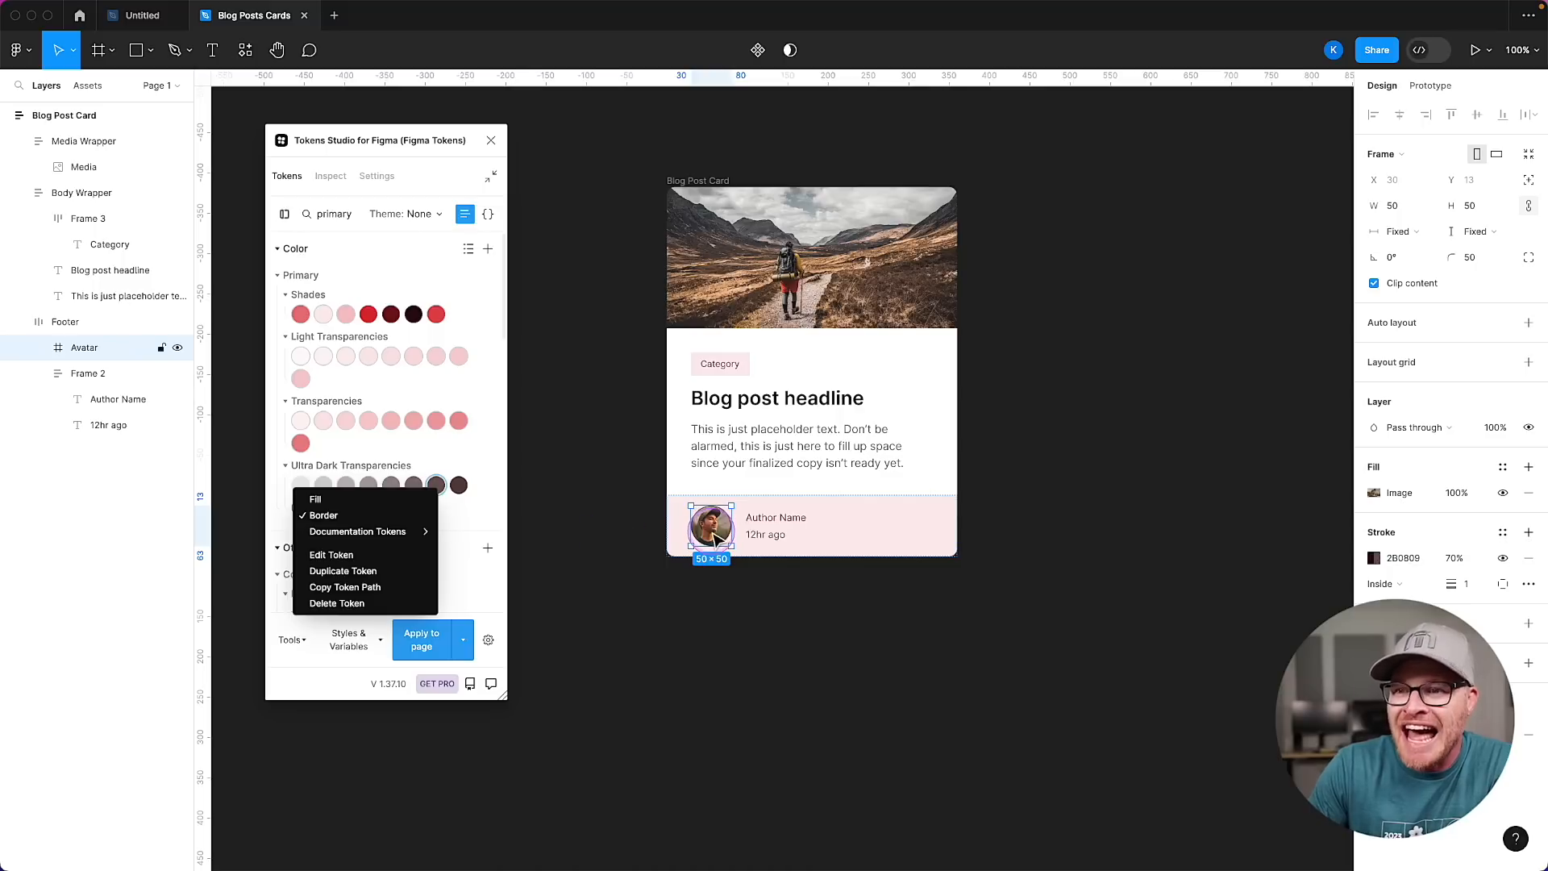
# Try the red primary shade as the avatar's fill, and undo back to the image fill and plain black stroke.
pyautogui.rightClick(367, 314)
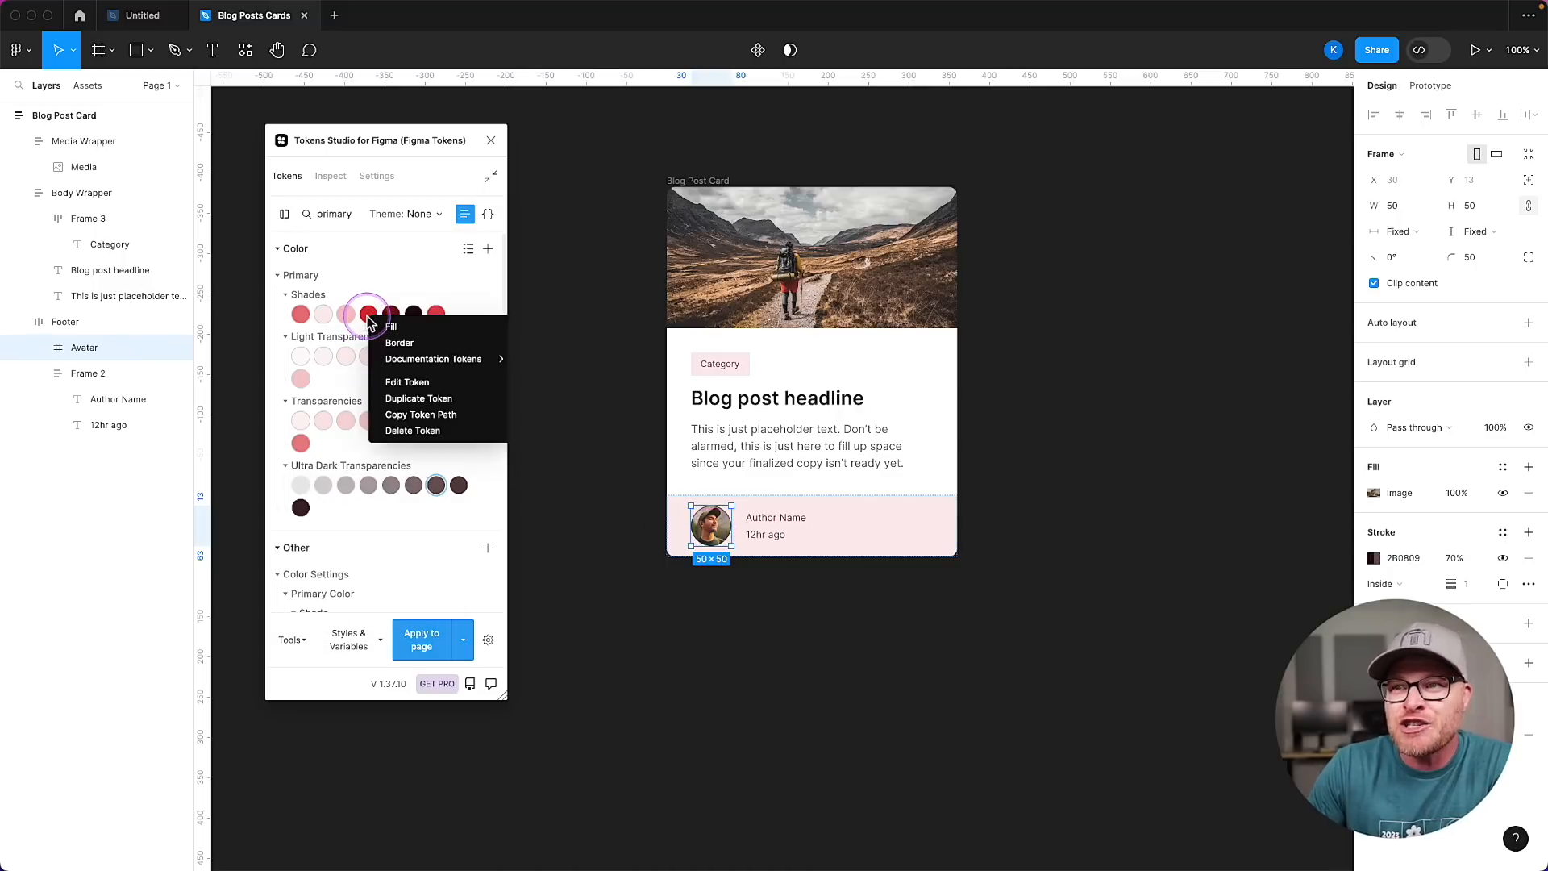
pyautogui.click(401, 326)
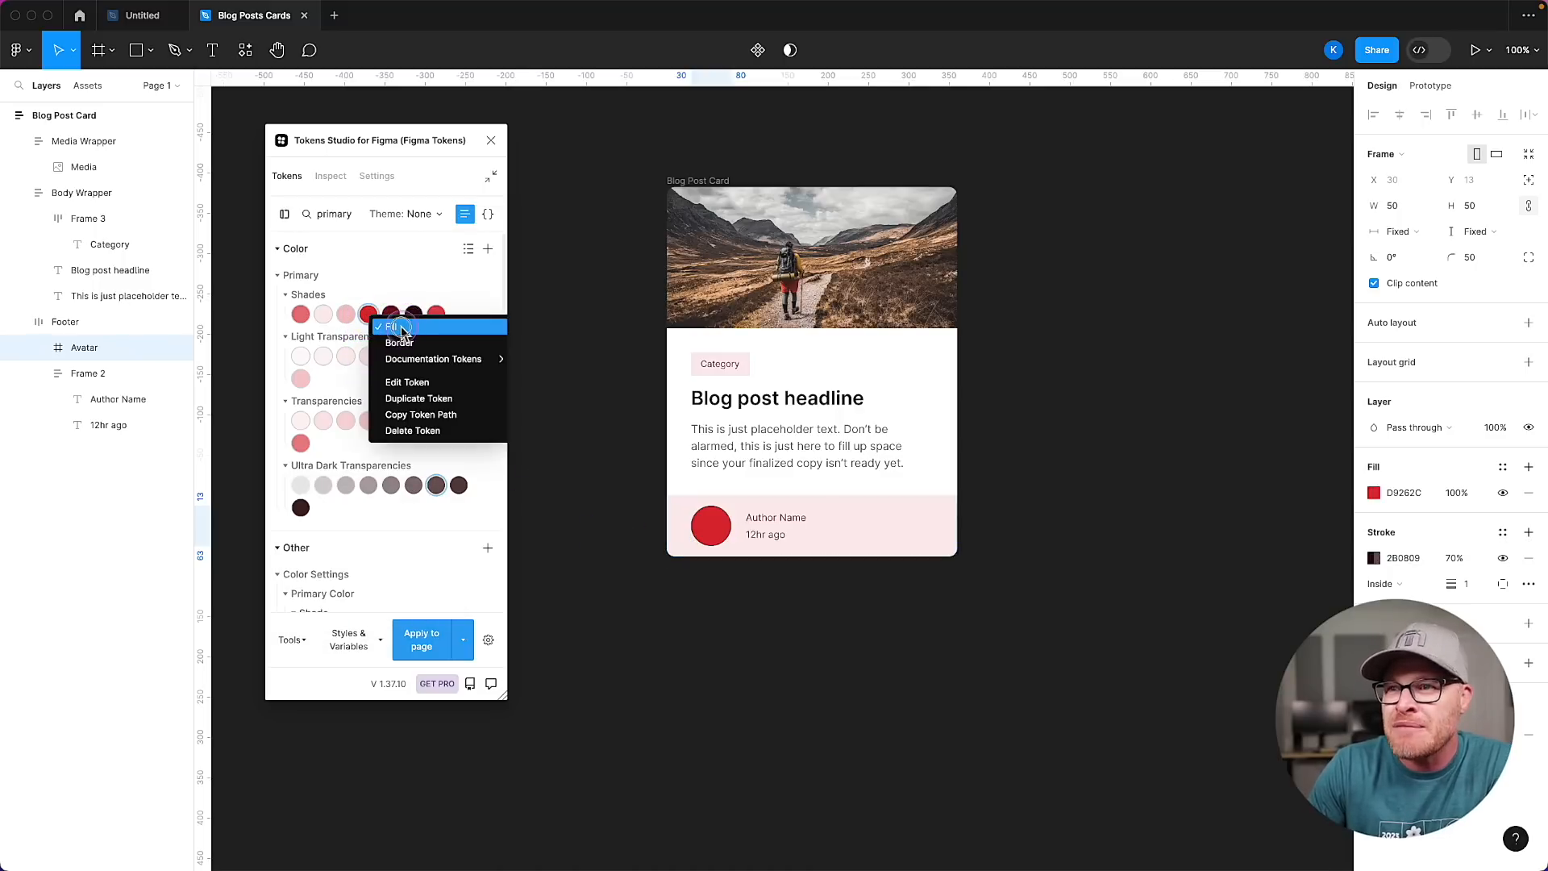
pyautogui.click(400, 326)
pyautogui.press('super+z')
pyautogui.press('super+z')
pyautogui.press('super+z')
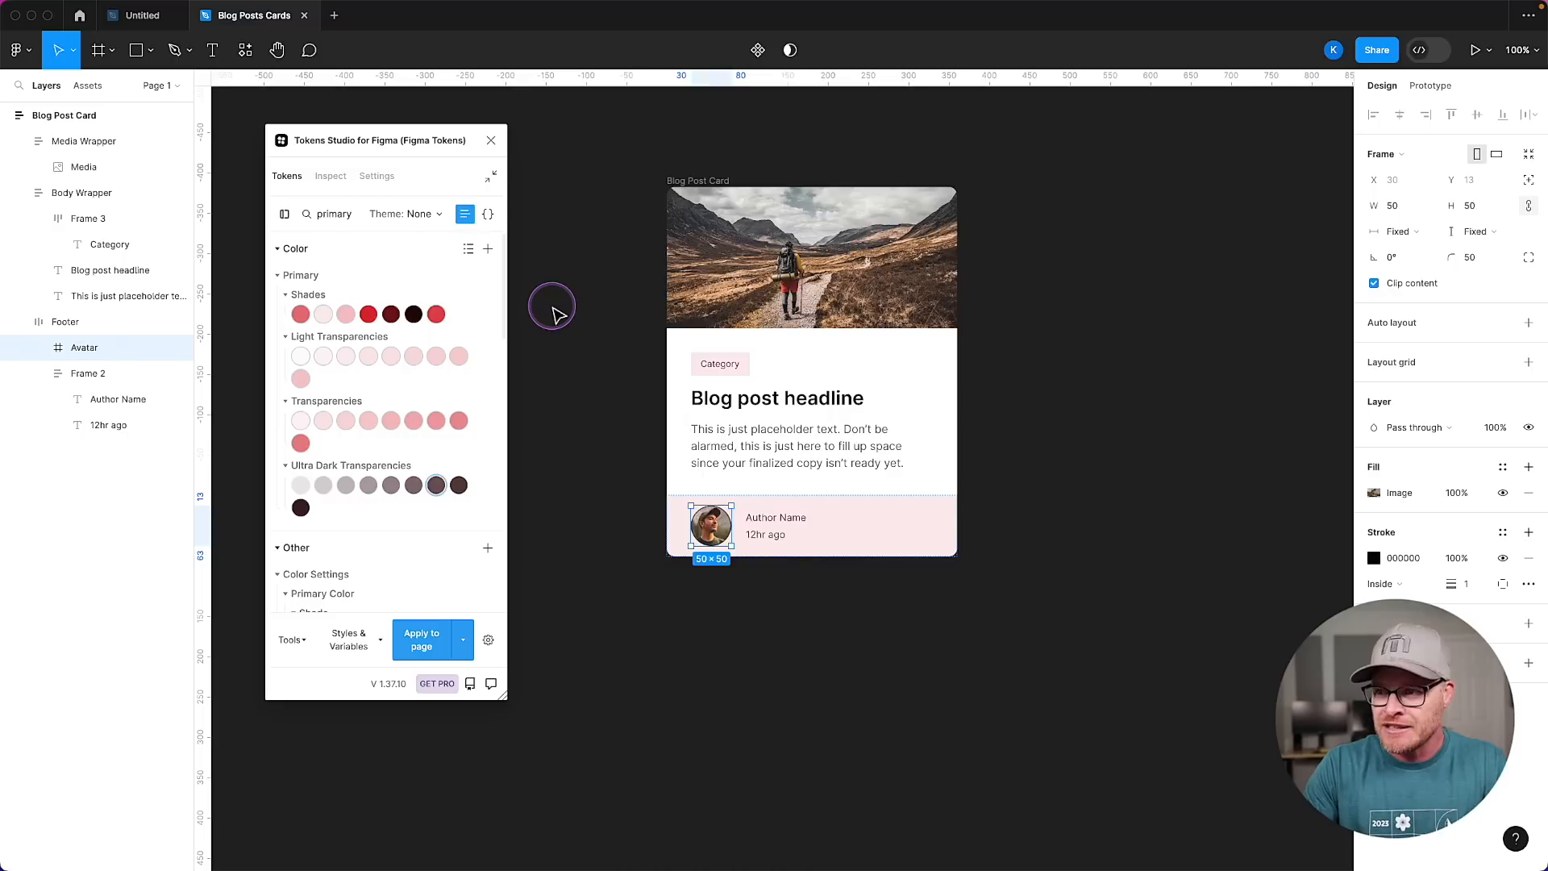
# Apply the red primary shade D9262C to the avatar's border and set the stroke weight to 2.
pyautogui.rightClick(371, 325)
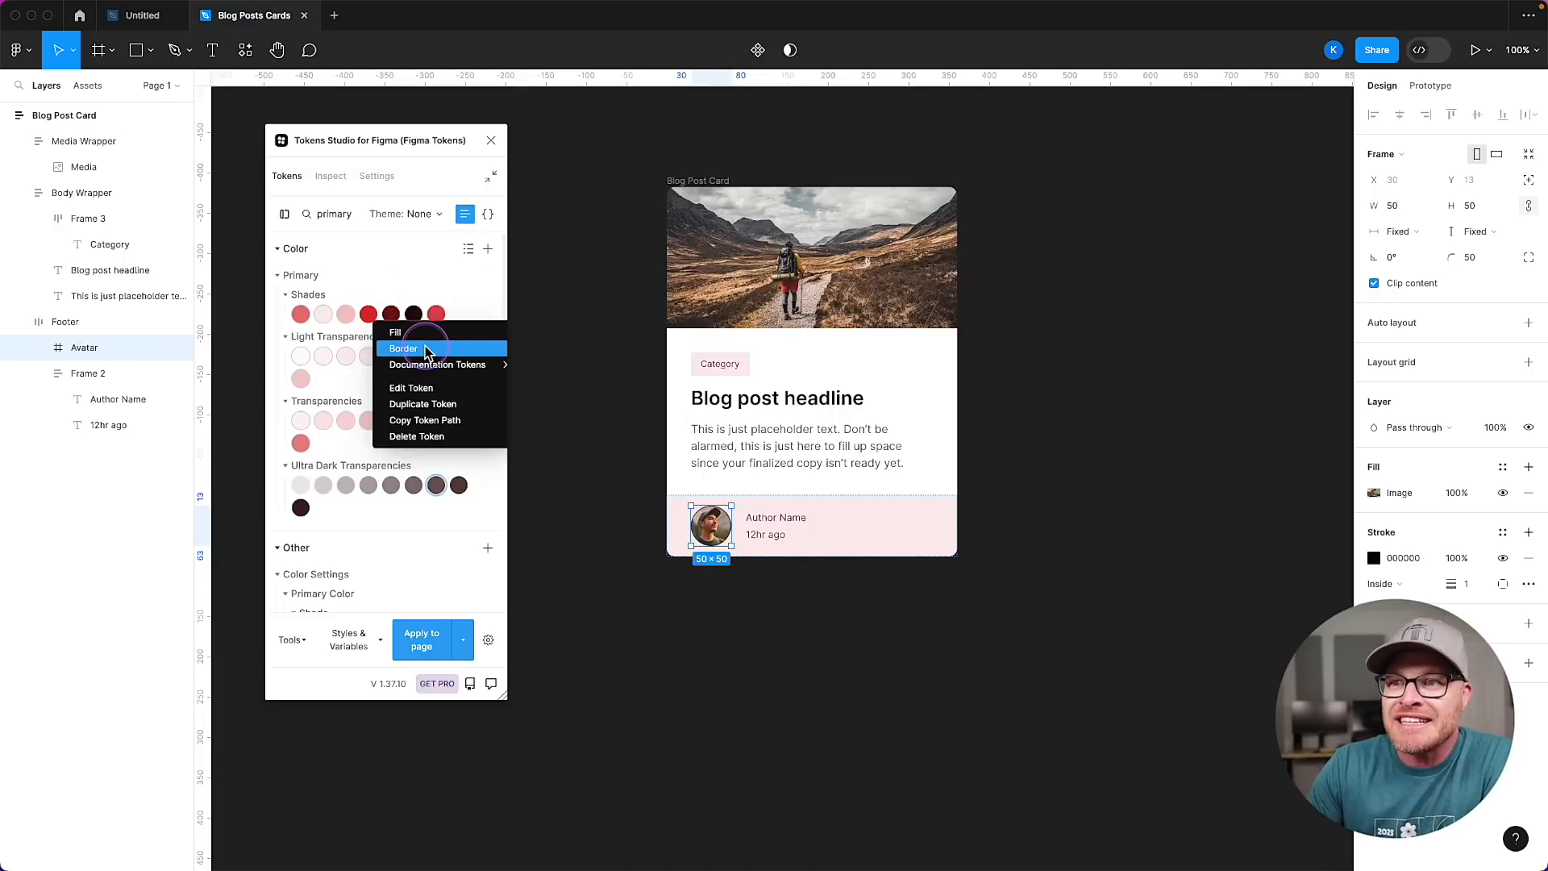
pyautogui.click(403, 348)
pyautogui.click(787, 619)
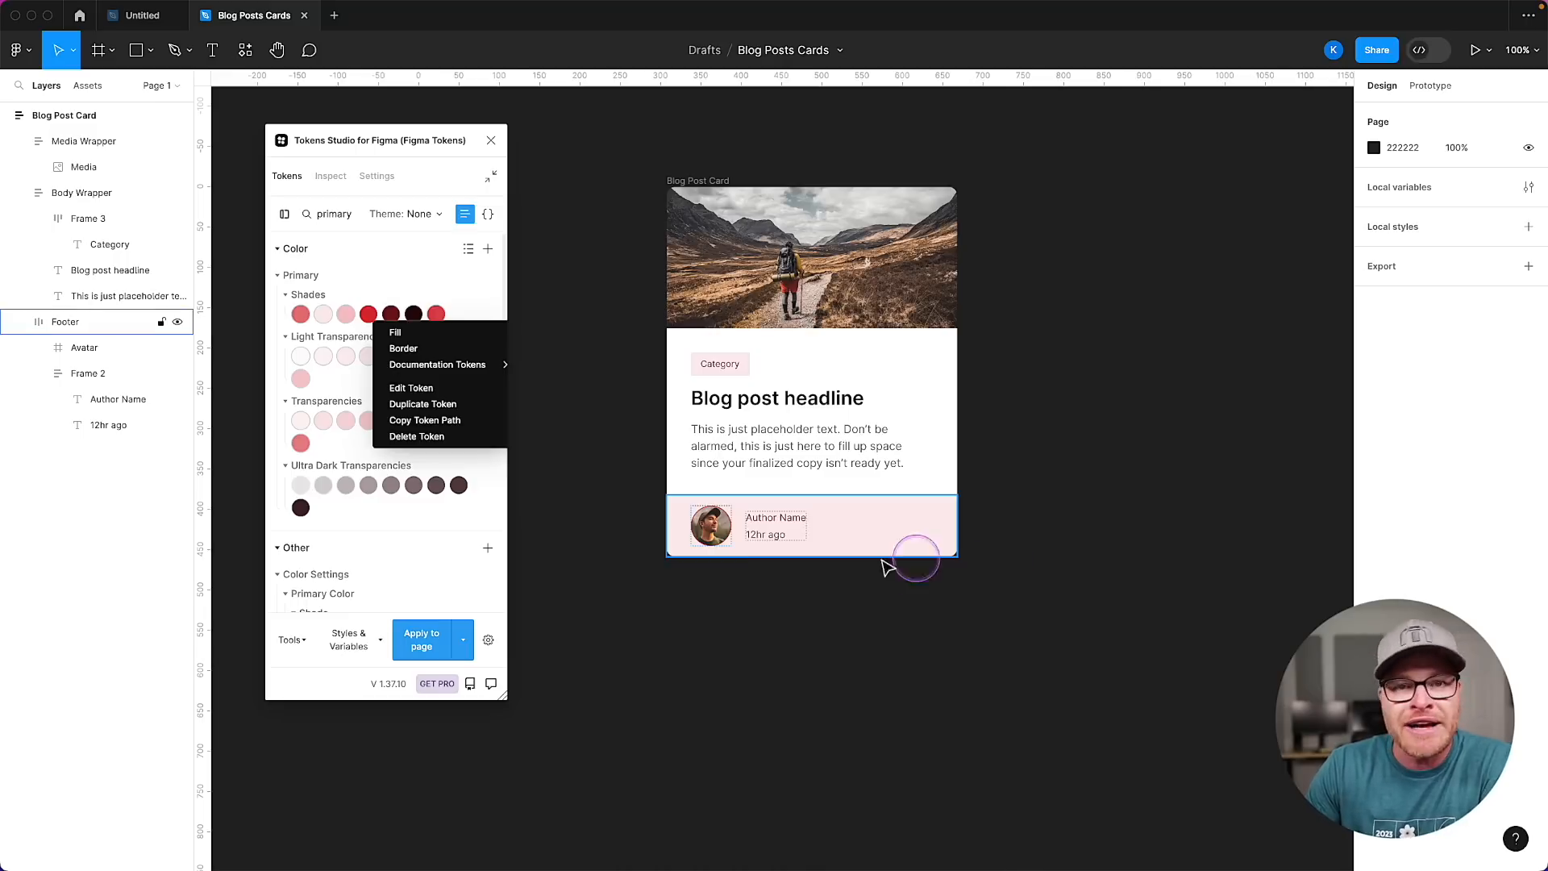
pyautogui.click(713, 522)
pyautogui.click(703, 535)
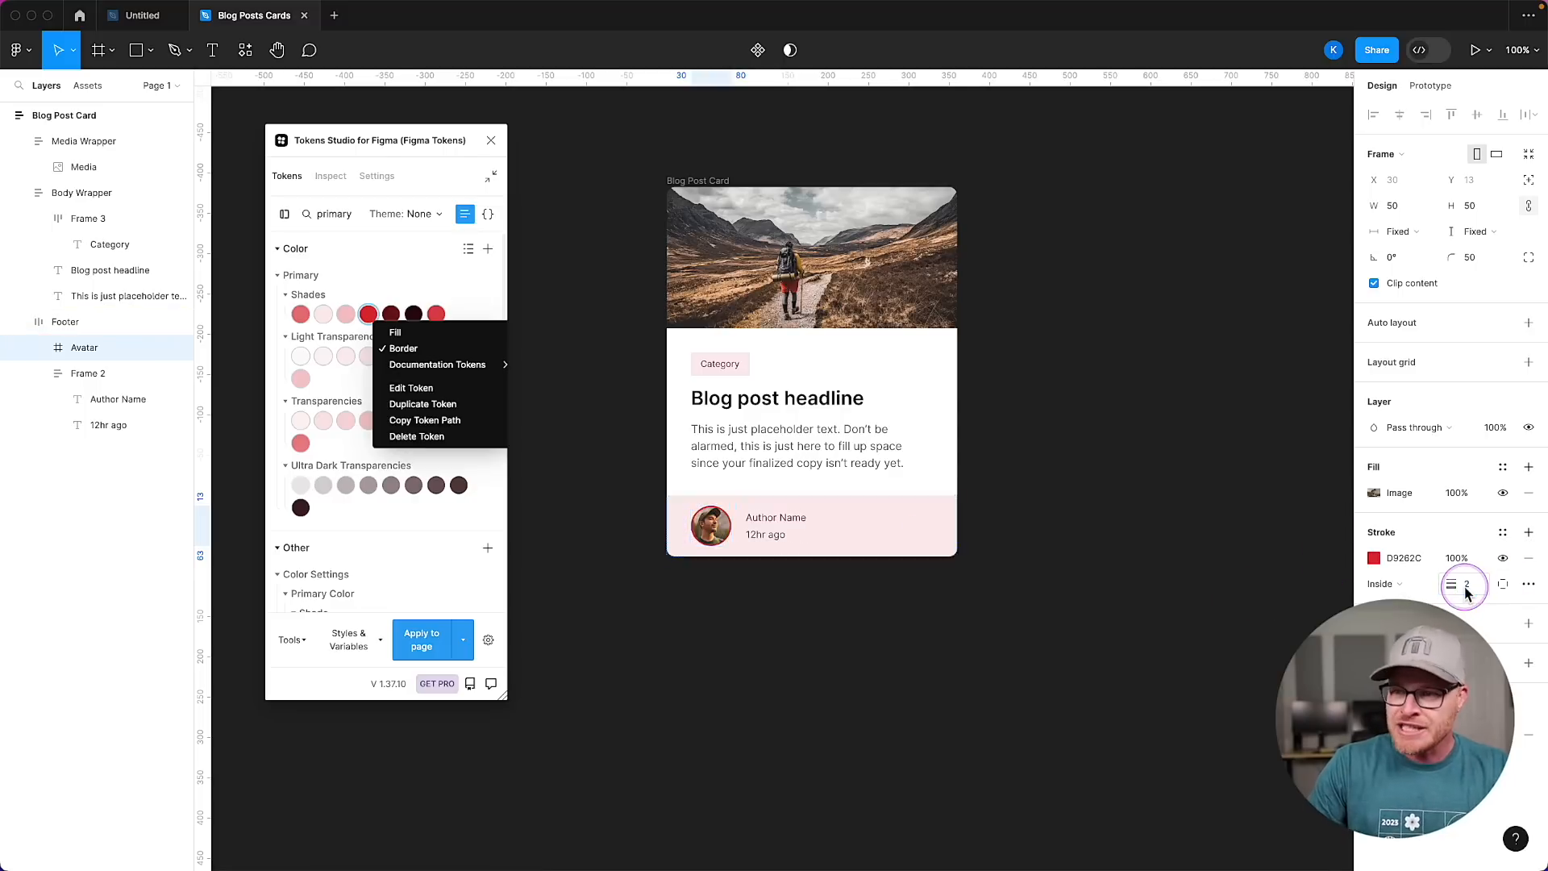
pyautogui.click(864, 665)
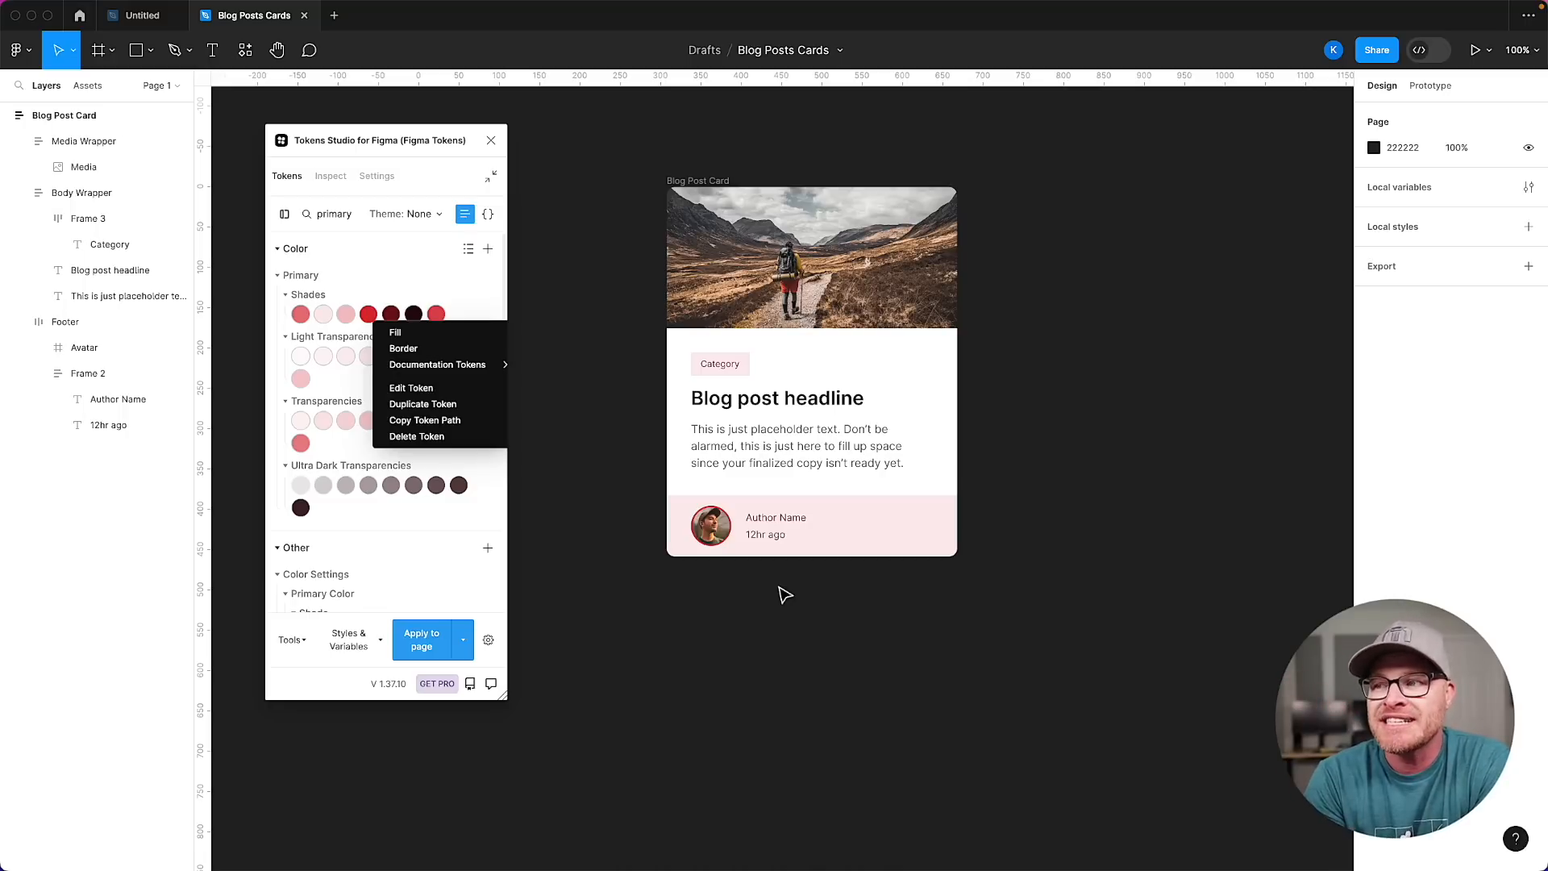
# Change the avatar's border to the dark maroon primary shade next to the bright red one.
pyautogui.click(770, 425)
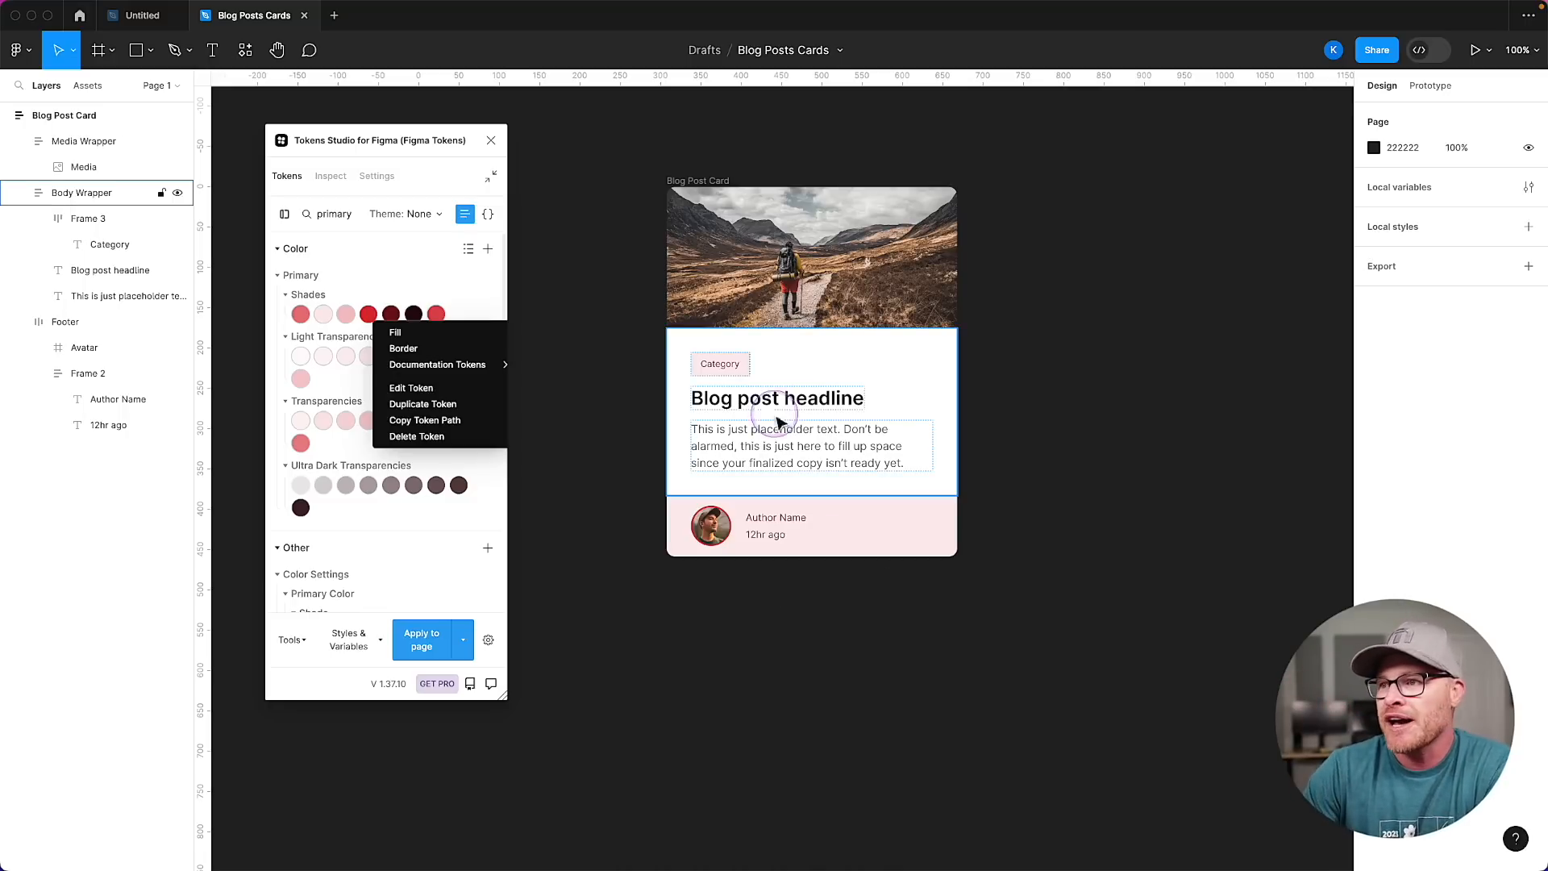
pyautogui.click(715, 525)
pyautogui.click(721, 531)
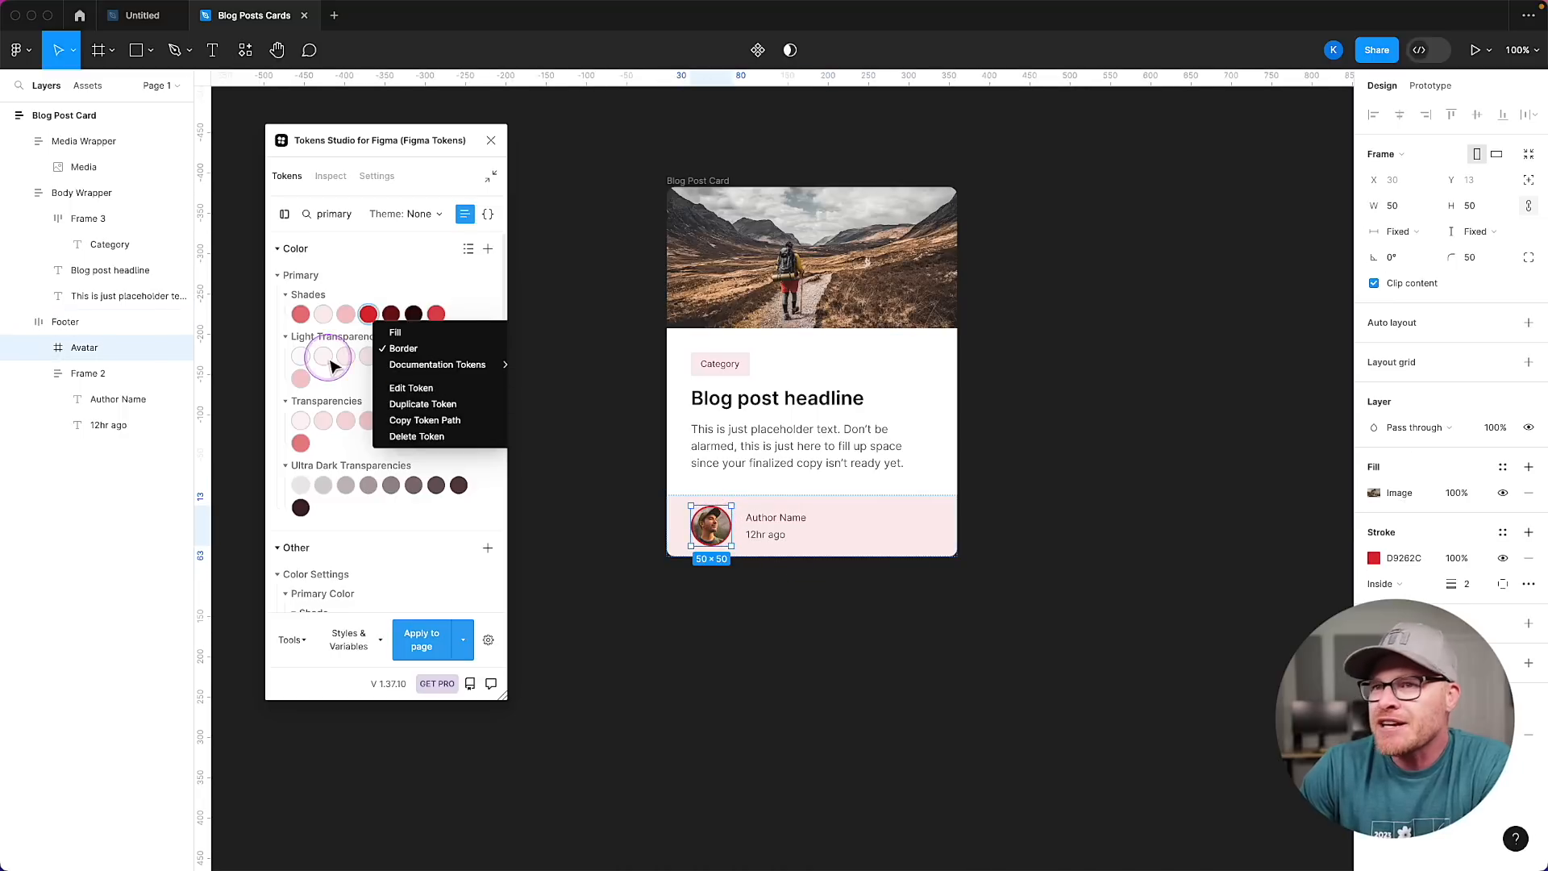
pyautogui.rightClick(391, 317)
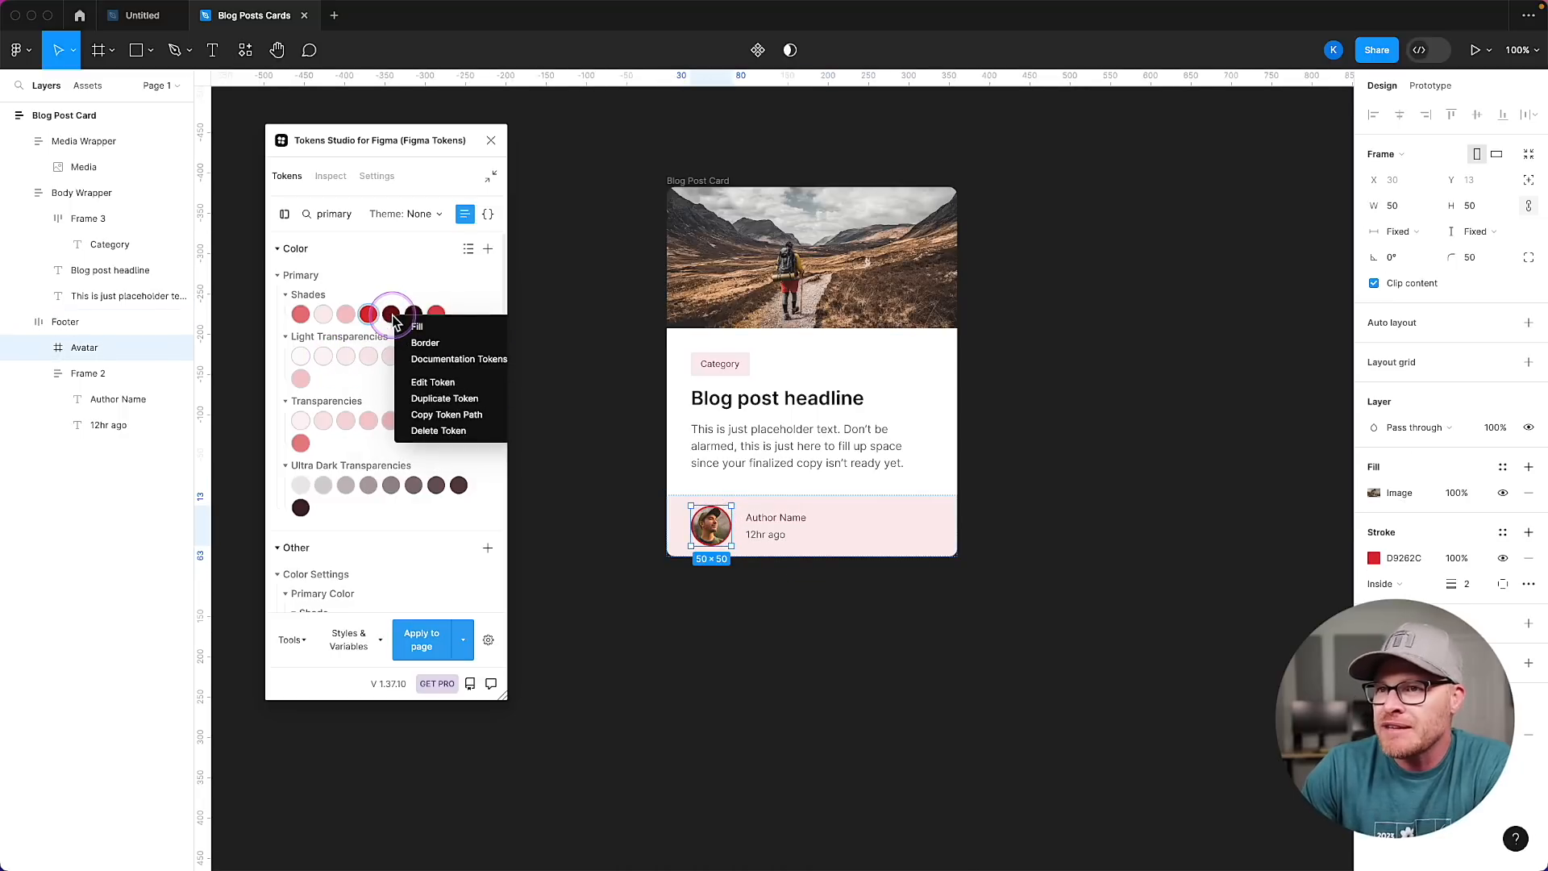
pyautogui.click(422, 342)
pyautogui.click(994, 594)
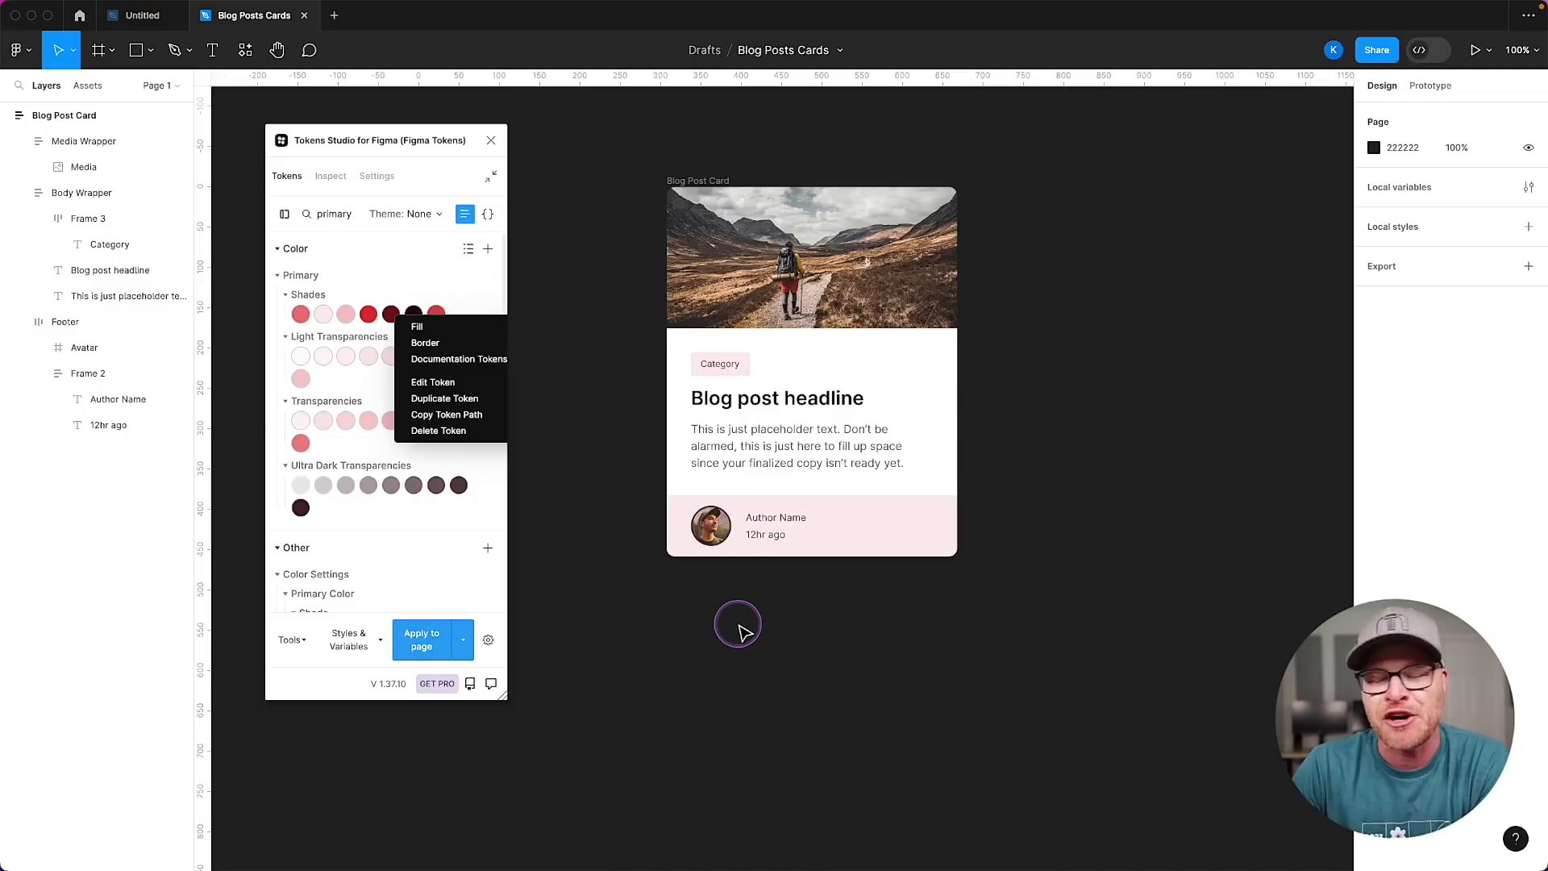
# Set the font weight of the Author Name text in the footer to Medium.
pyautogui.click(778, 522)
pyautogui.keyDown('super'); pyautogui.click(778, 521); pyautogui.keyUp('super')
pyautogui.click(787, 607)
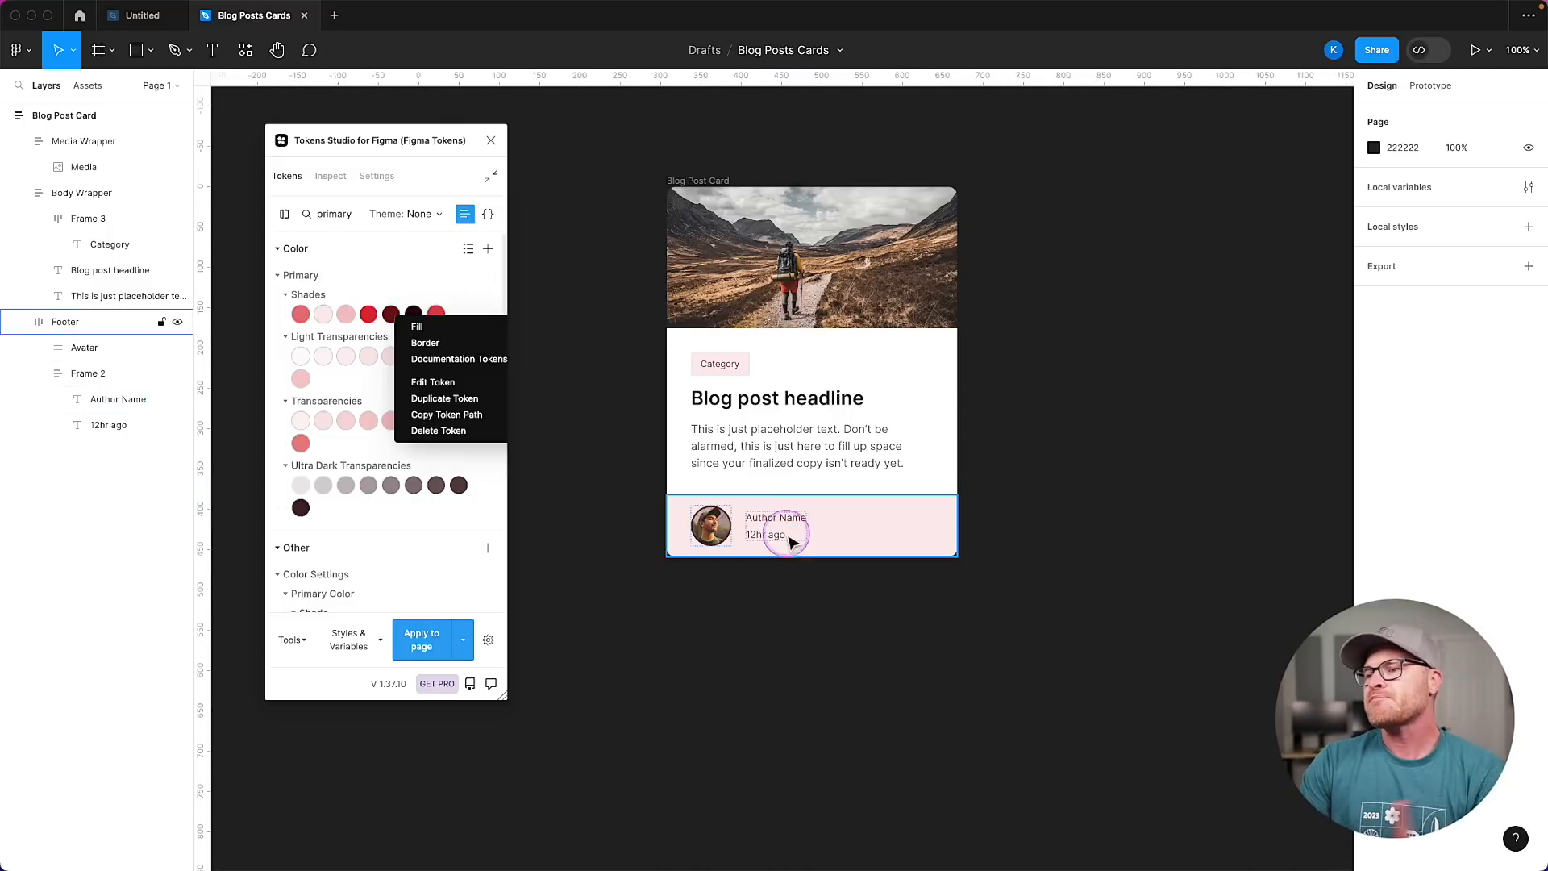
pyautogui.doubleClick(785, 522)
pyautogui.click(776, 518)
pyautogui.click(1406, 389)
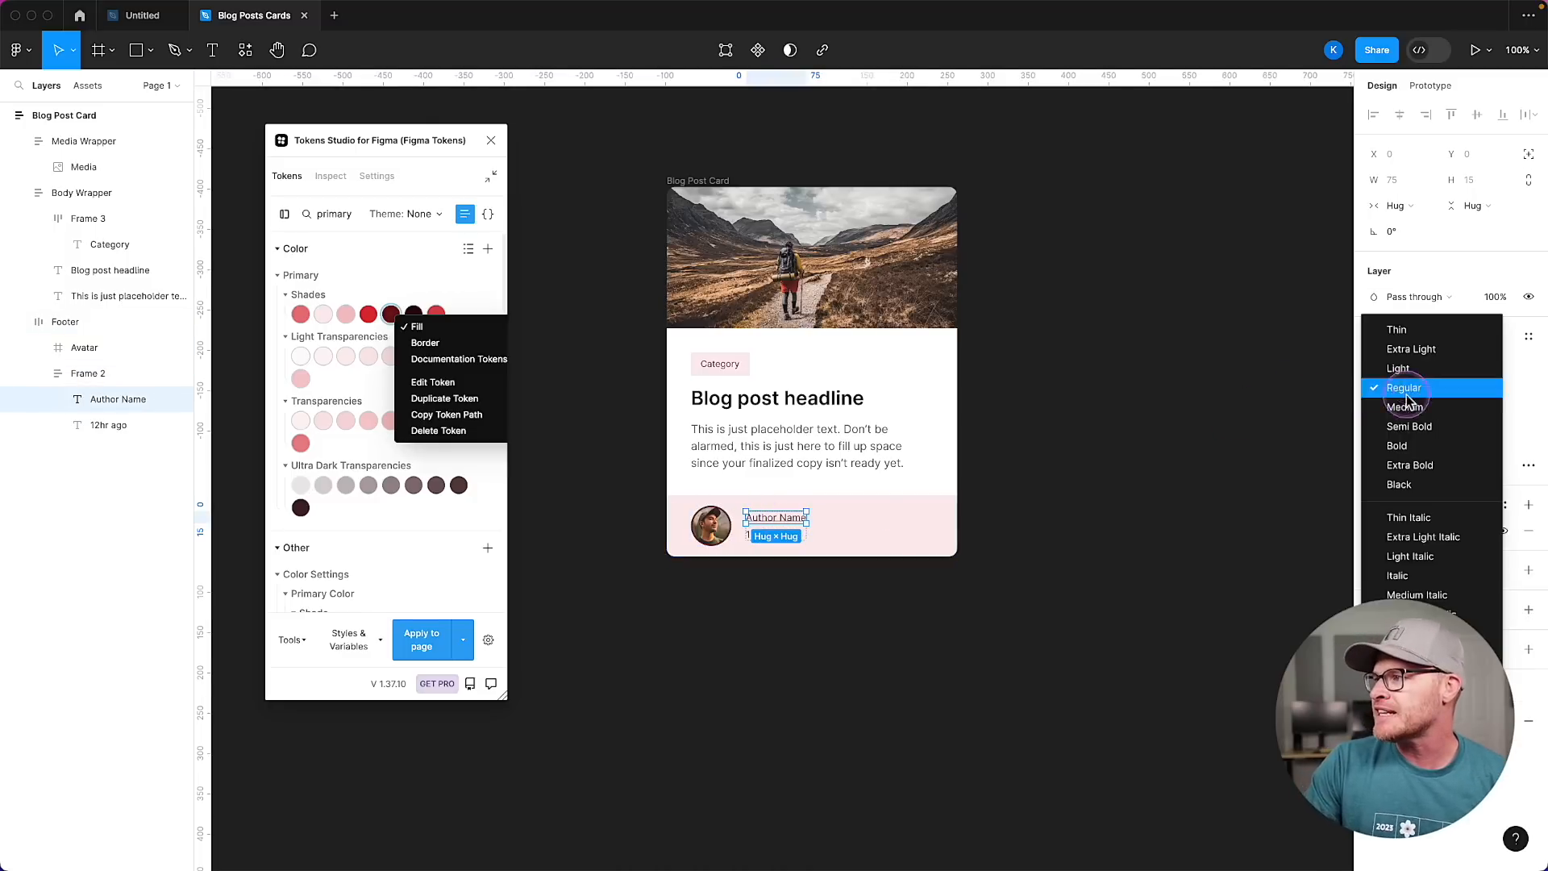
pyautogui.click(1405, 407)
pyautogui.click(908, 615)
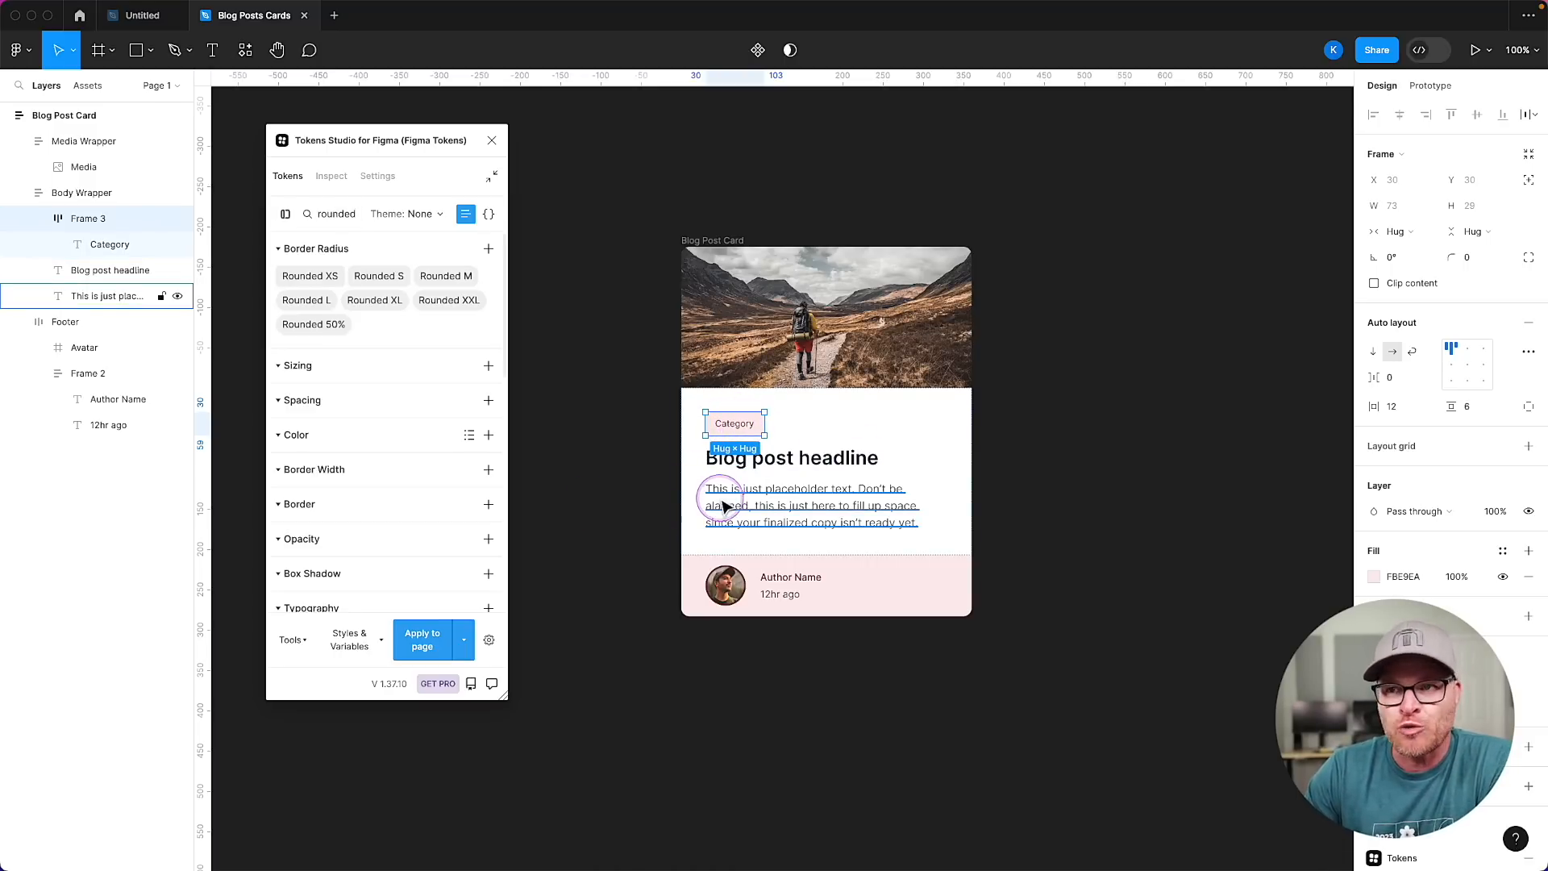
# Apply the Rounded XS border radius token to the Category tag's frame and close the Tokens Studio plugin.
pyautogui.click(309, 278)
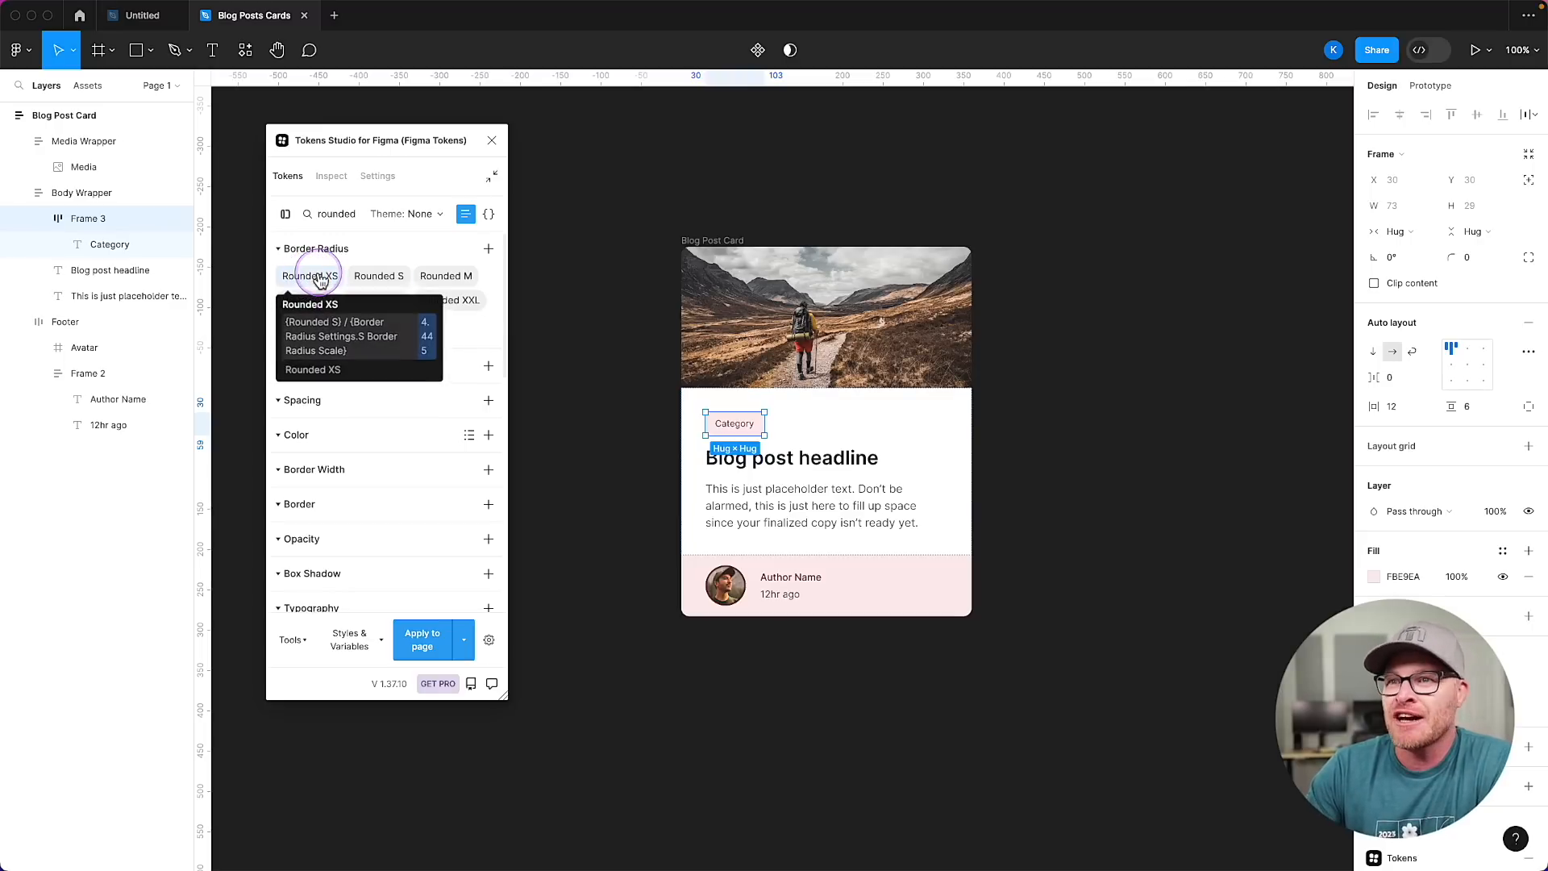
pyautogui.click(851, 426)
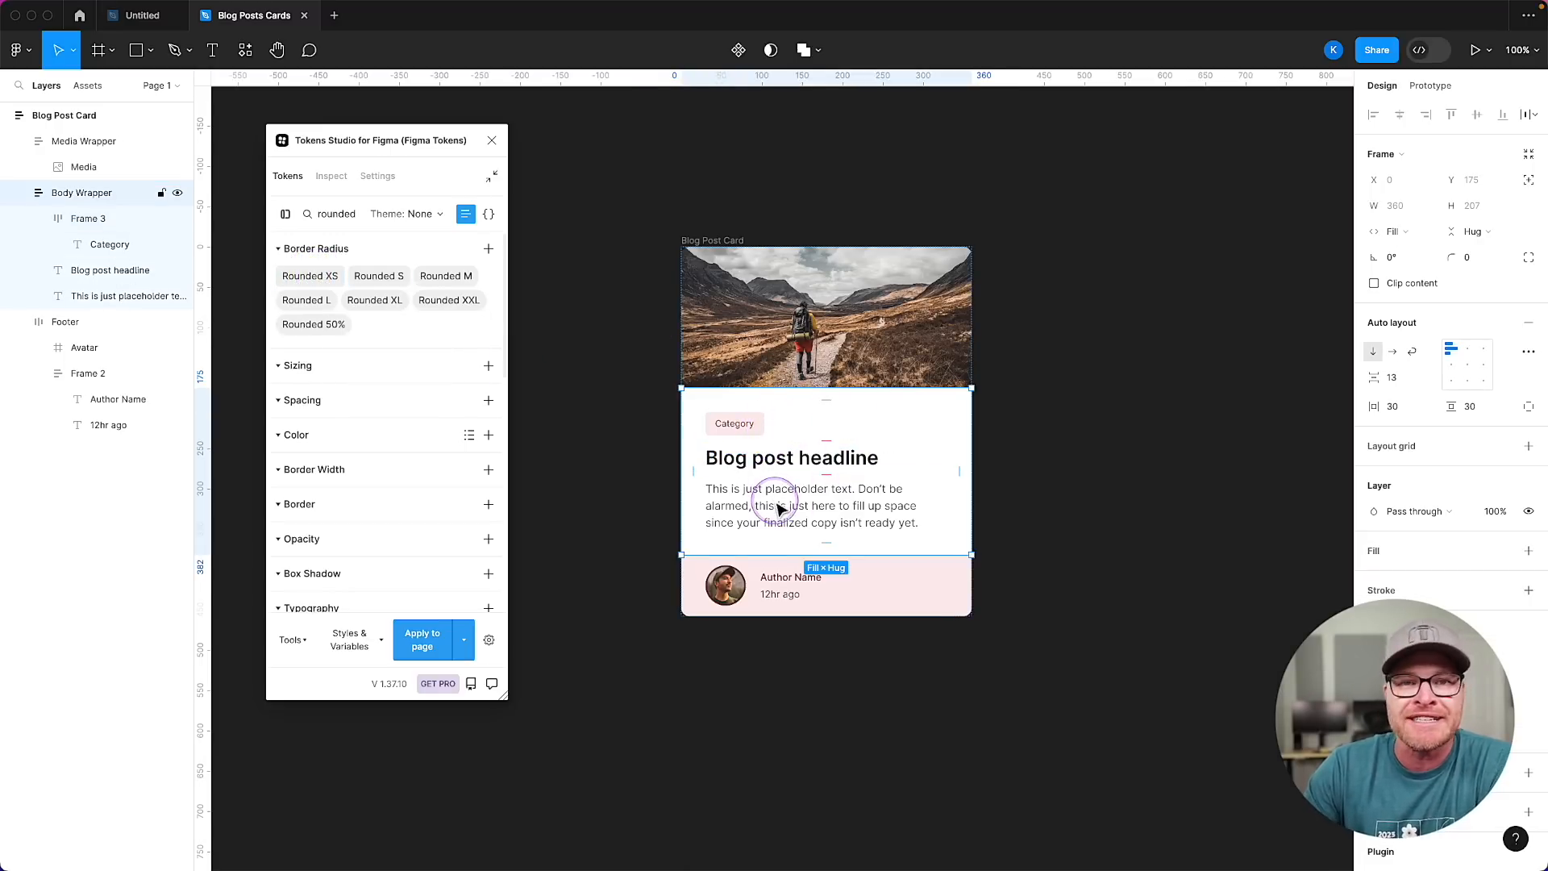
pyautogui.click(1160, 493)
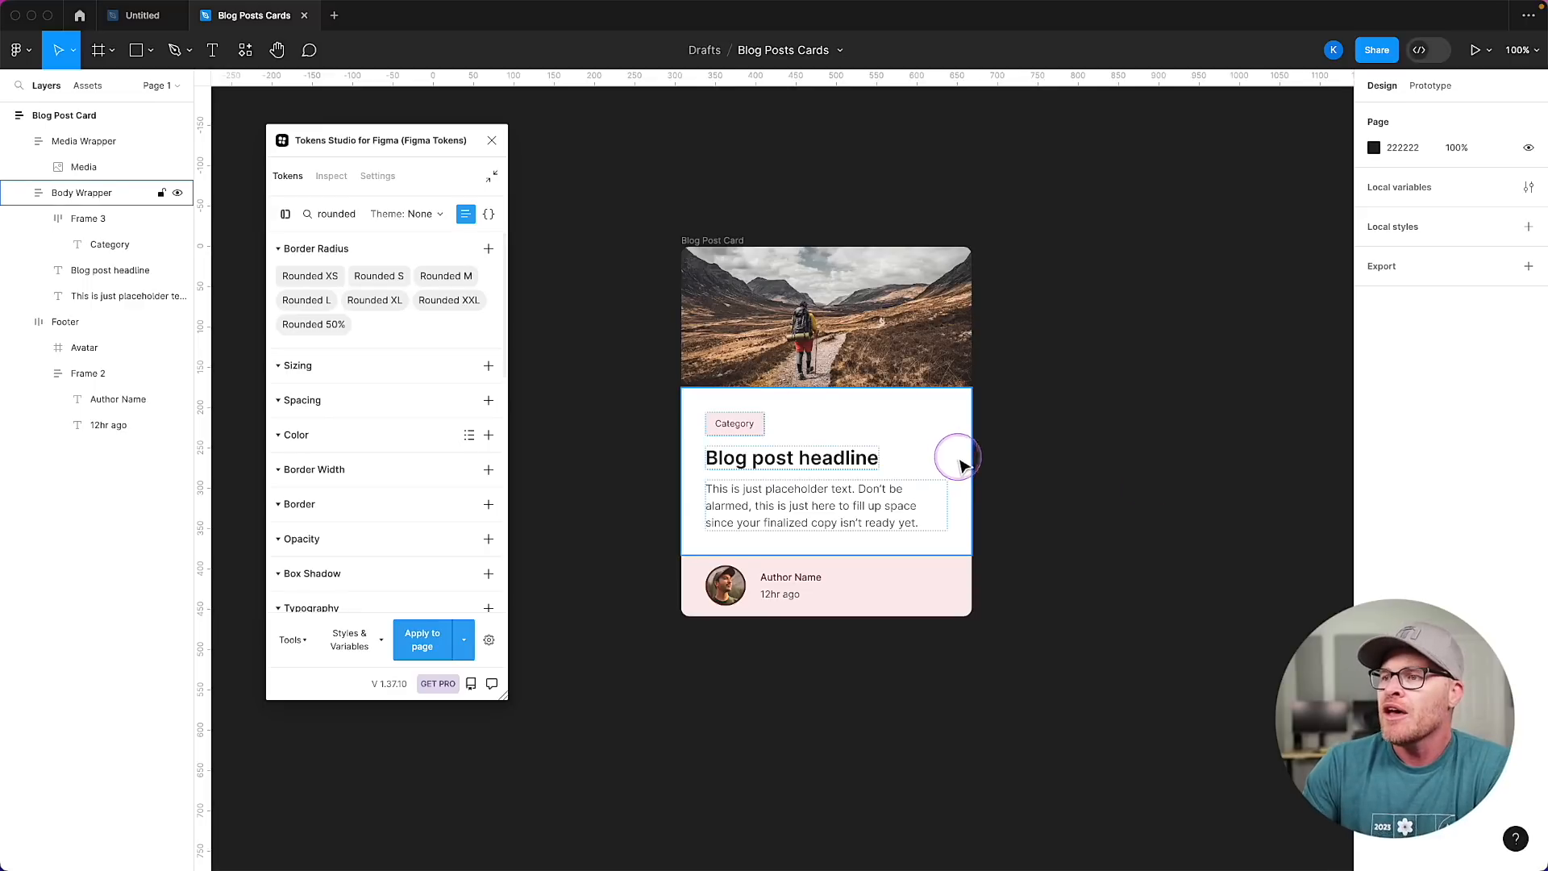
pyautogui.click(491, 141)
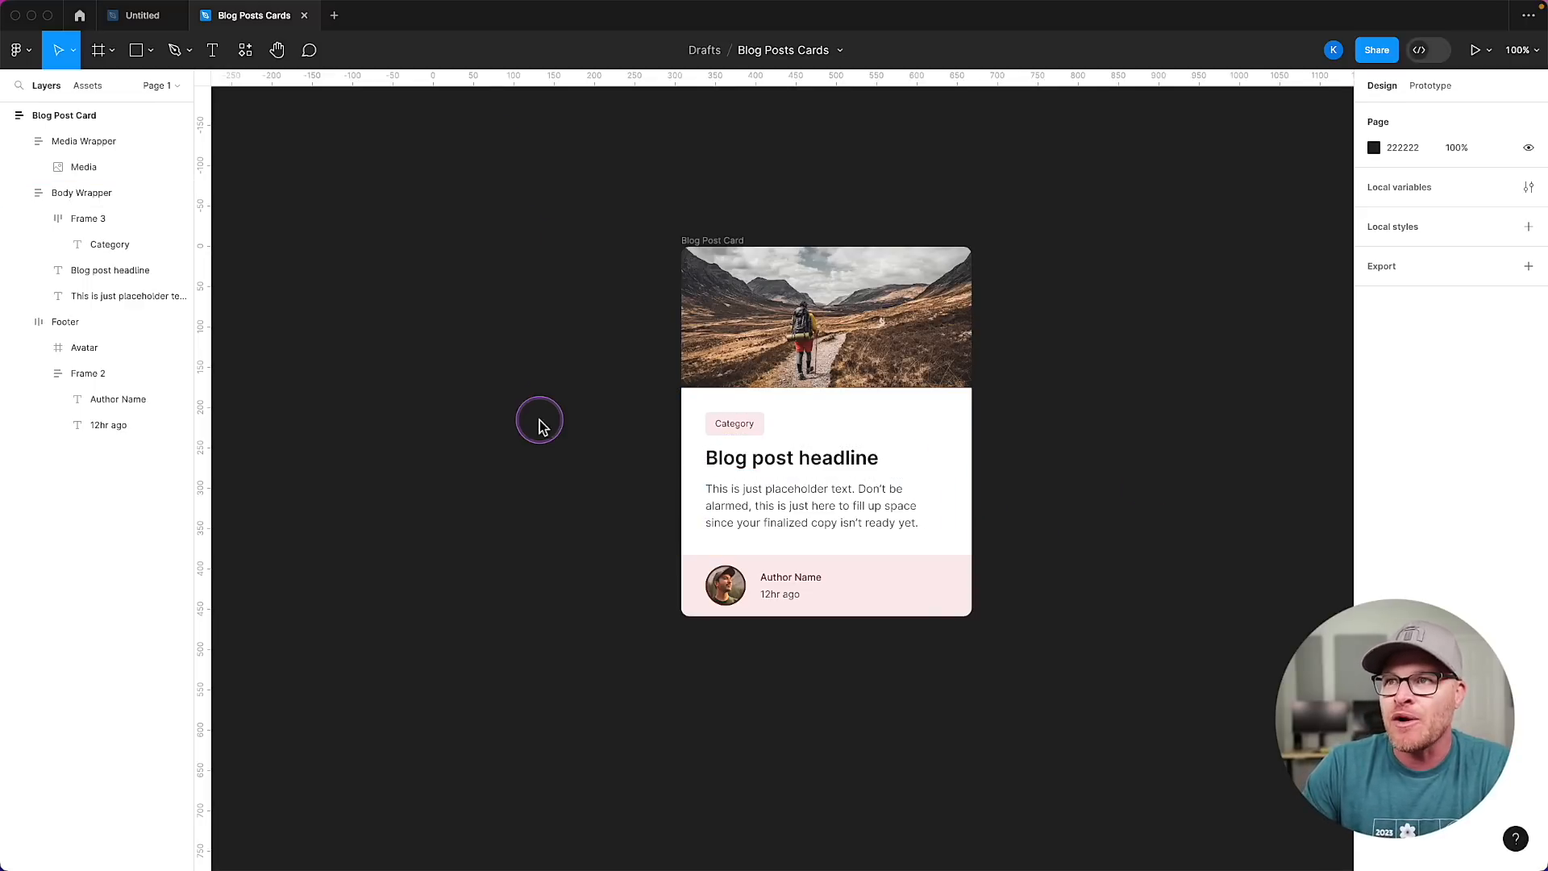
# Duplicate the Blog Post Card twice to form a row of three cards.
pyautogui.hscroll(5, 539, 420)
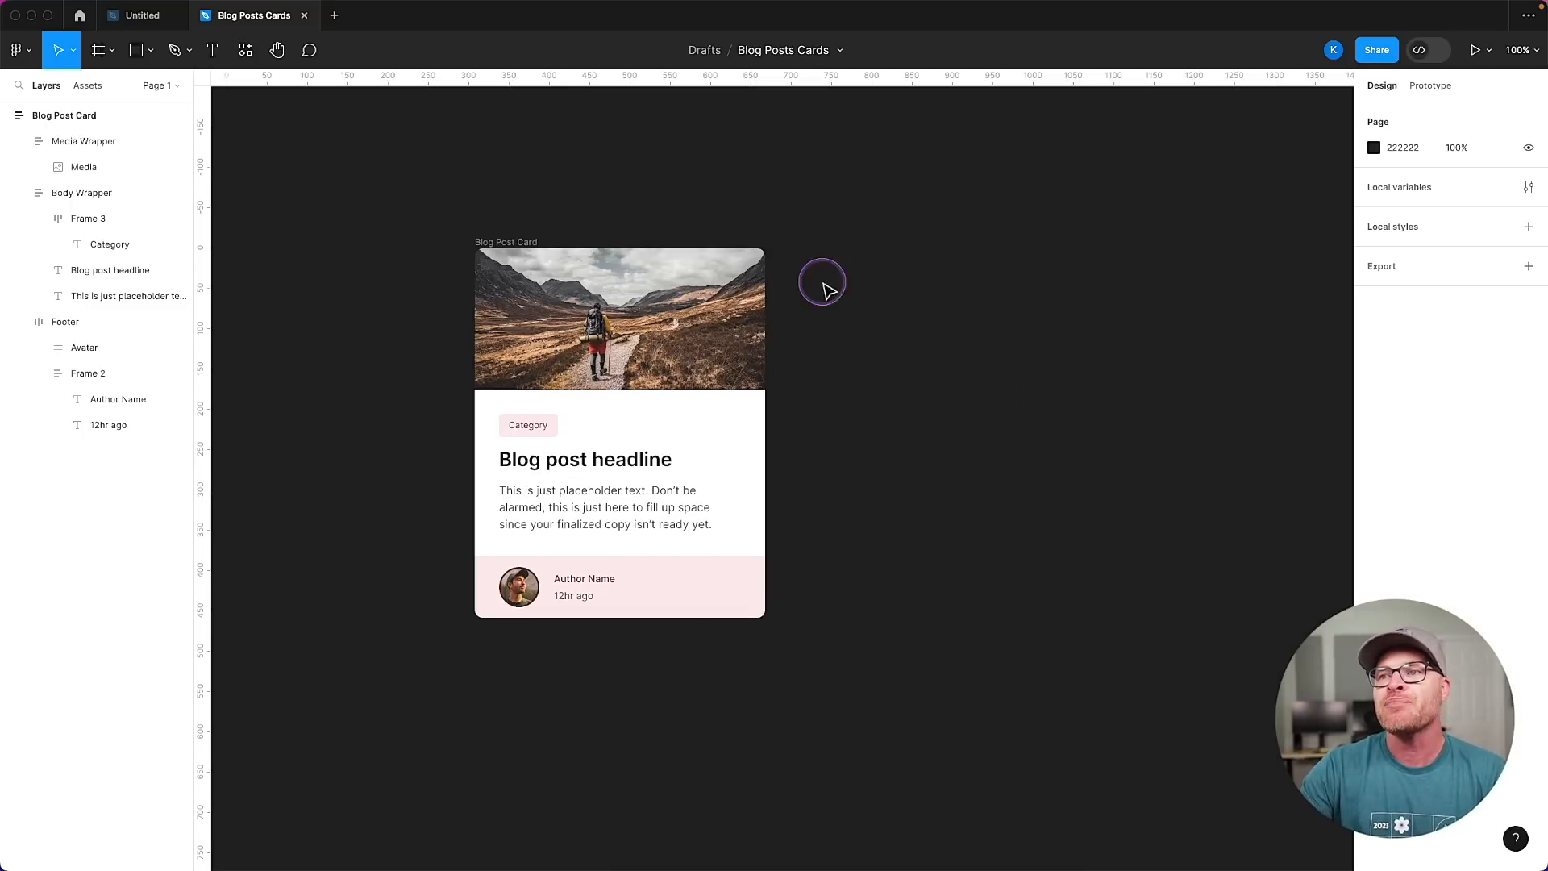
pyautogui.click(491, 242)
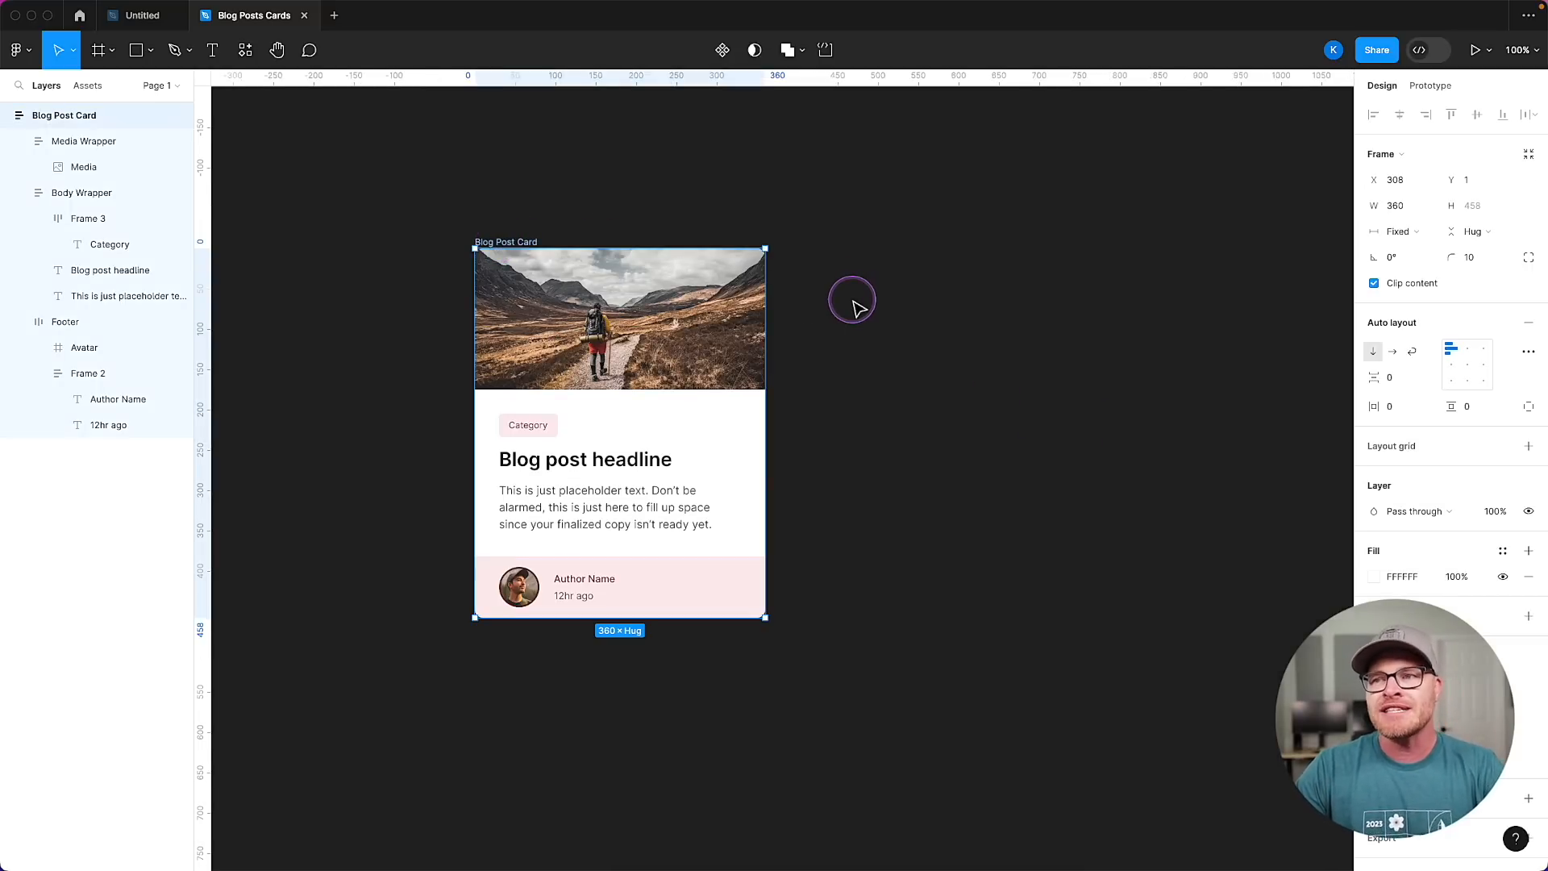
pyautogui.press('super+d')
pyautogui.press('super+d')
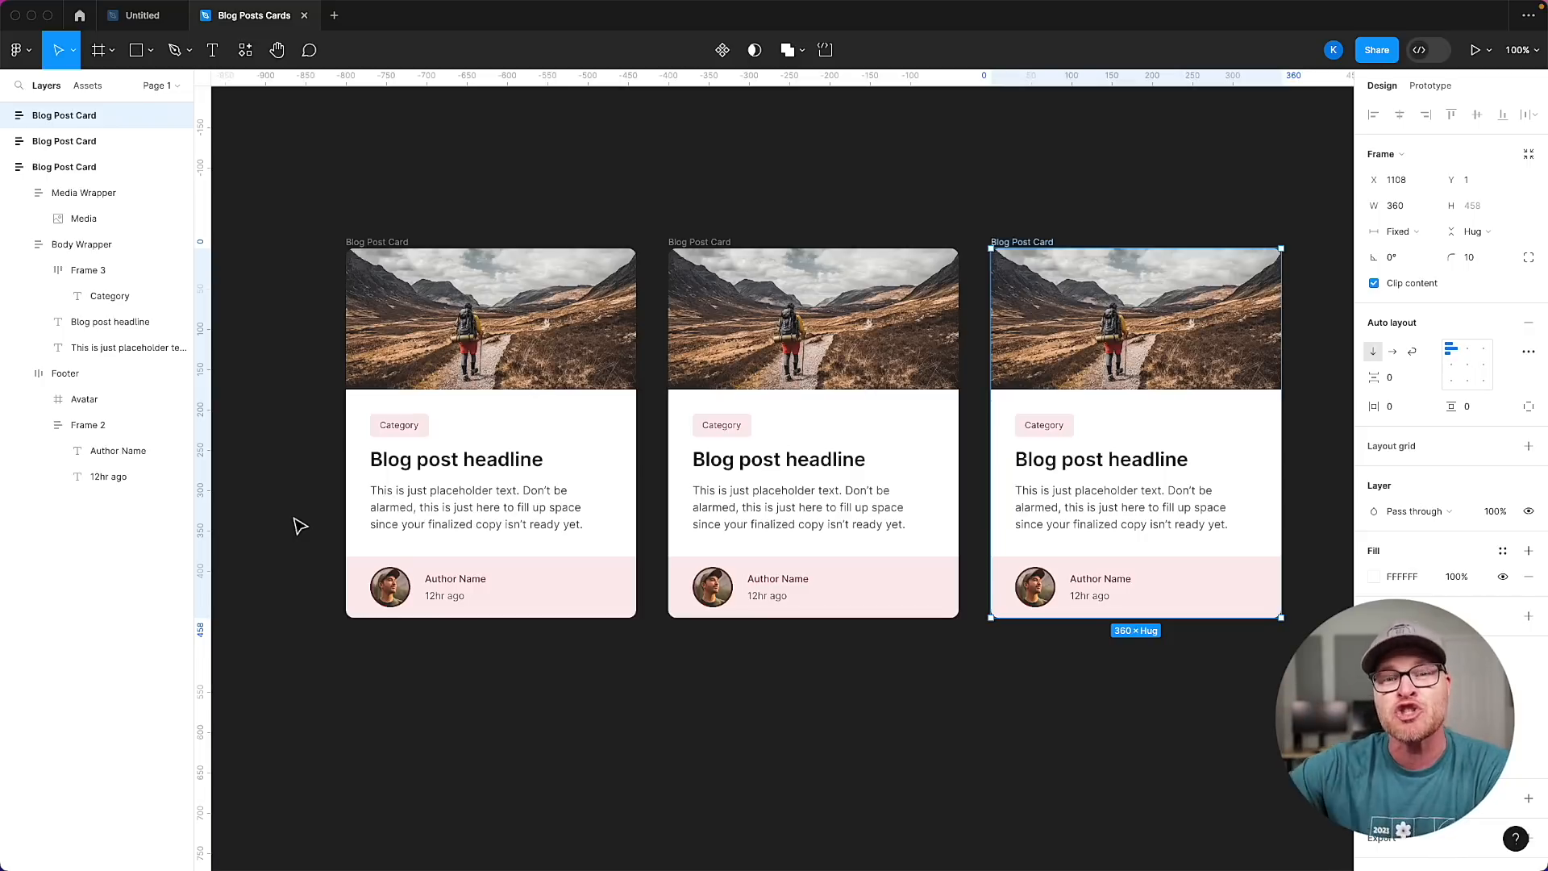
# Try moving the Category tag below the placeholder text in the first card, and undo the move.
pyautogui.doubleClick(390, 428)
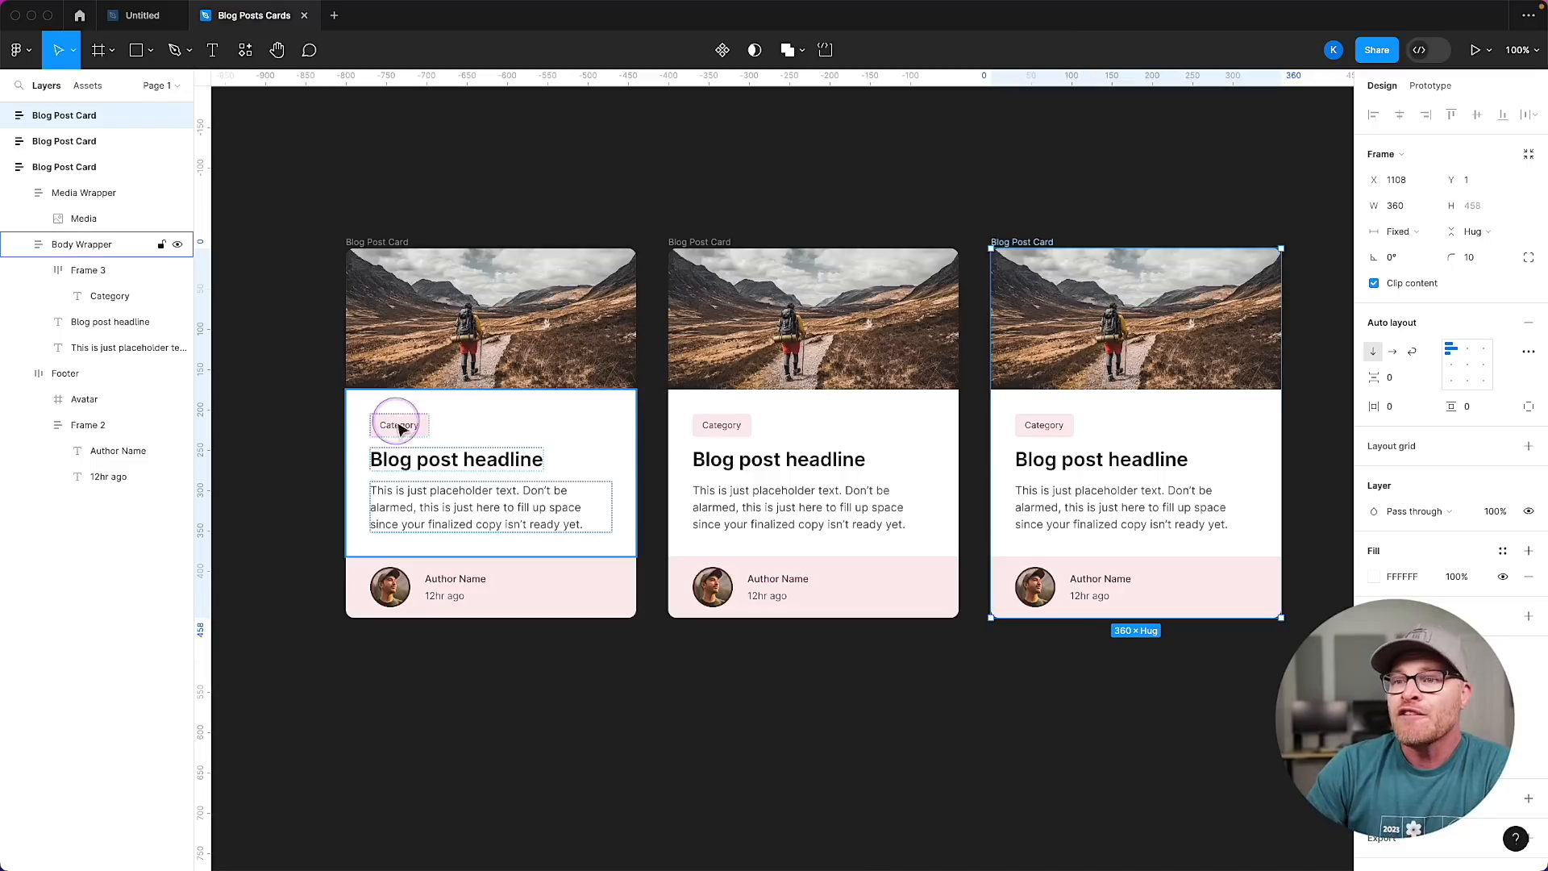
pyautogui.doubleClick(401, 437)
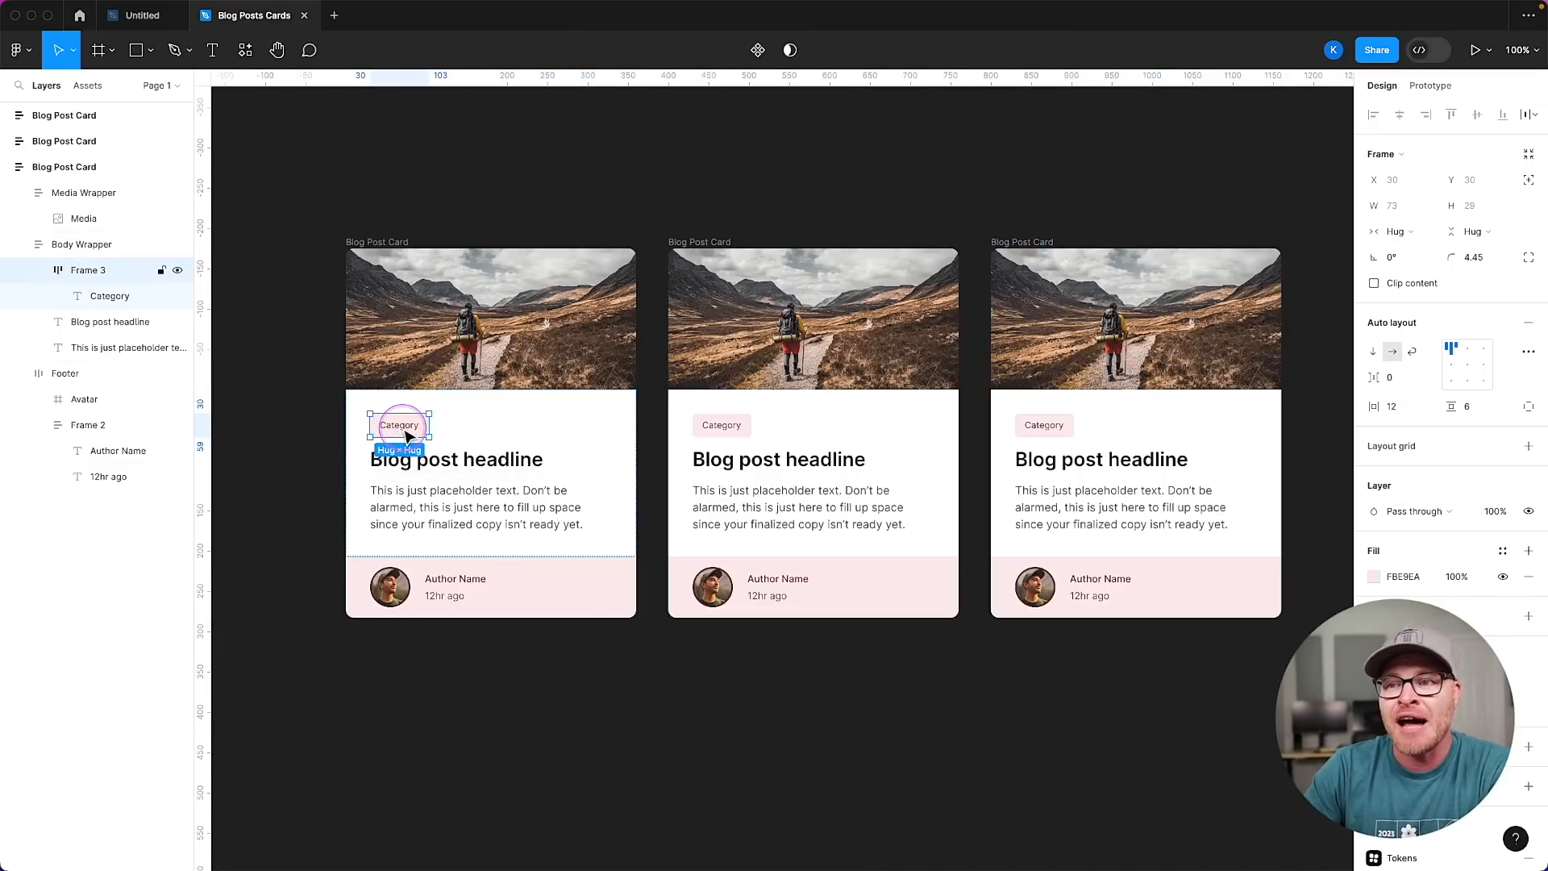
pyautogui.moveTo(403, 436); pyautogui.dragTo(403, 528)
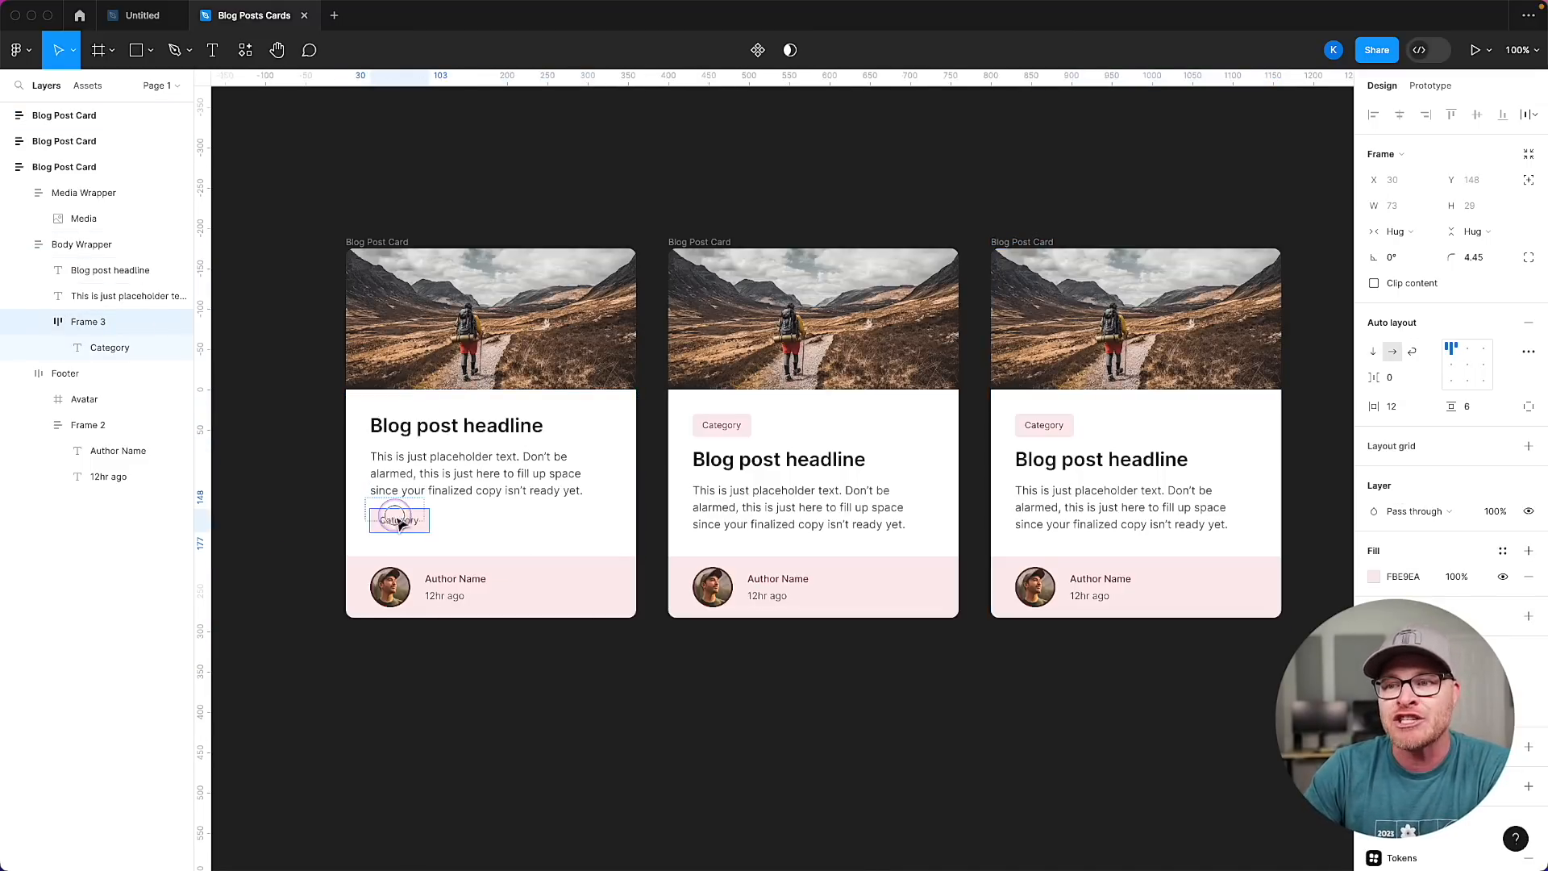
pyautogui.click(403, 798)
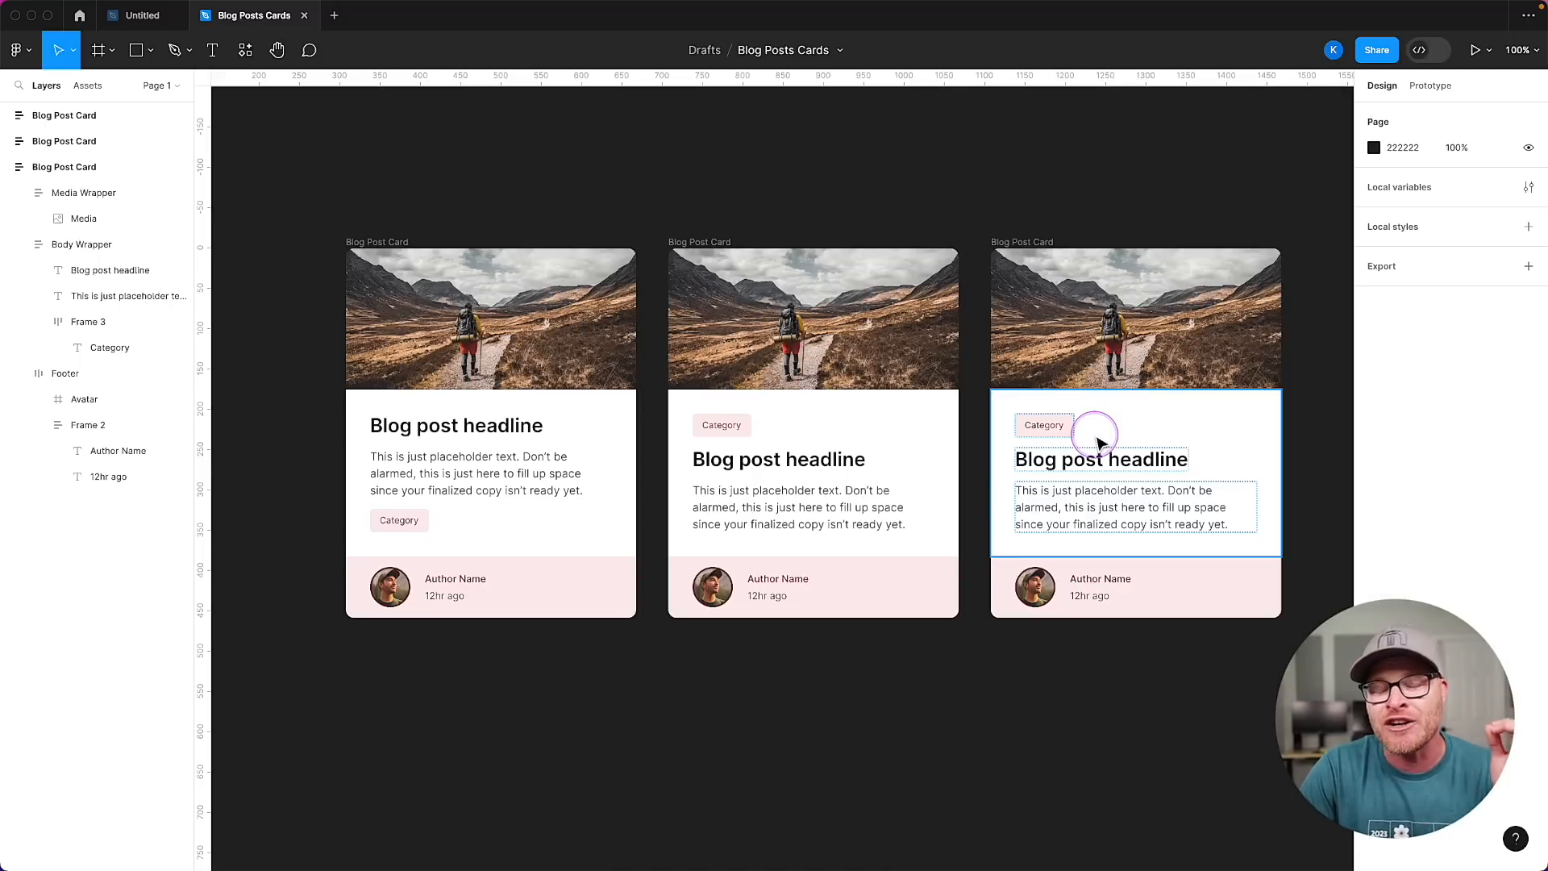
pyautogui.click(519, 505)
pyautogui.press('super+z')
# Collapse the first card's inner layers and move its Media Wrapper between the Body Wrapper and the Footer.
pyautogui.click(487, 330)
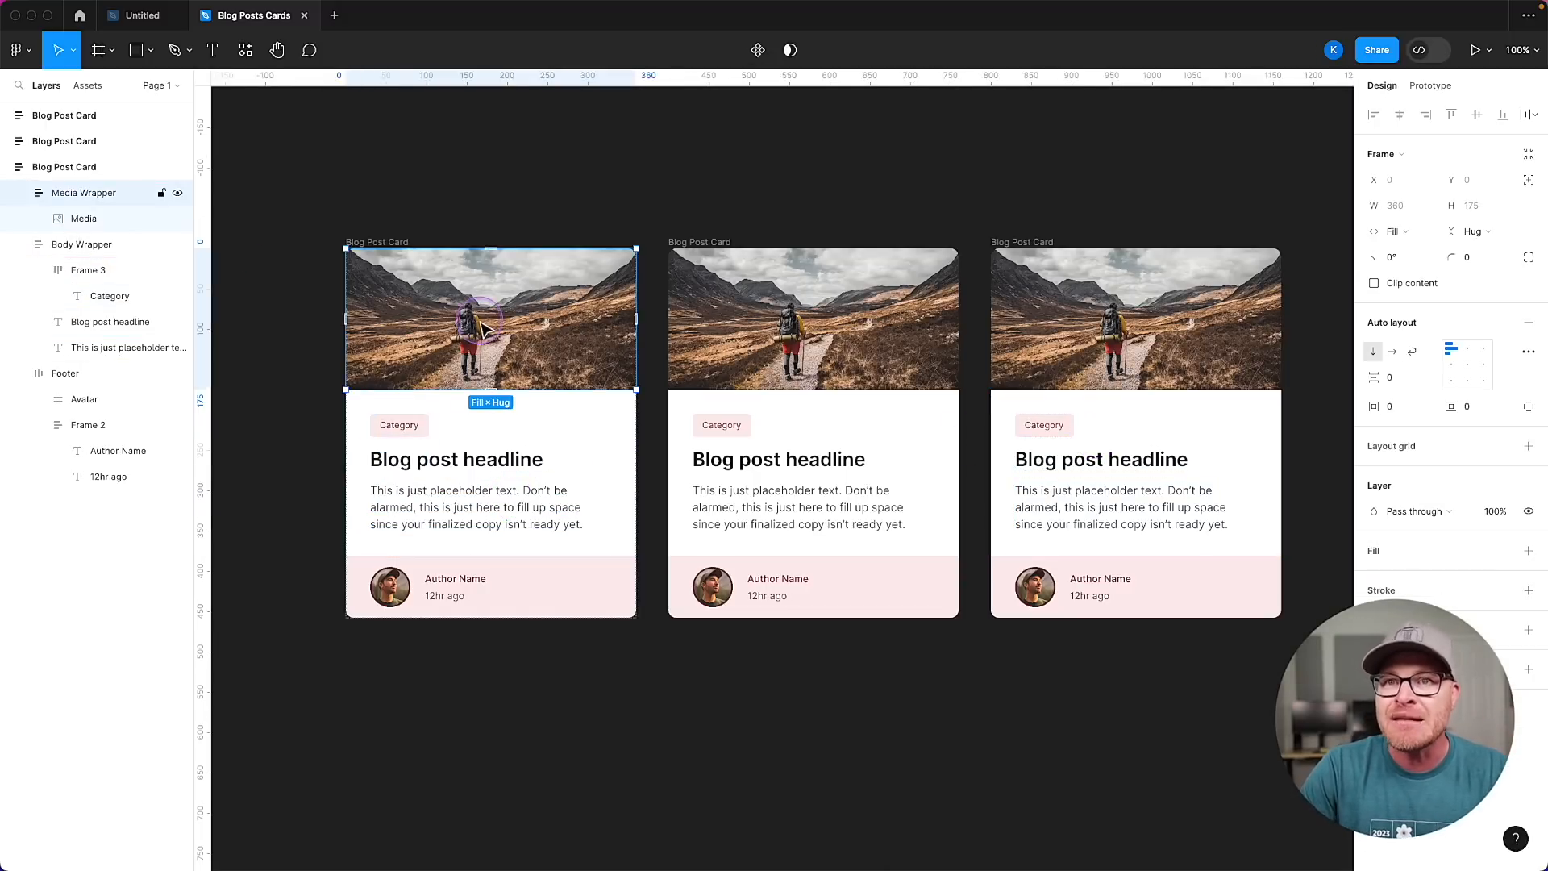
pyautogui.click(22, 194)
pyautogui.click(19, 218)
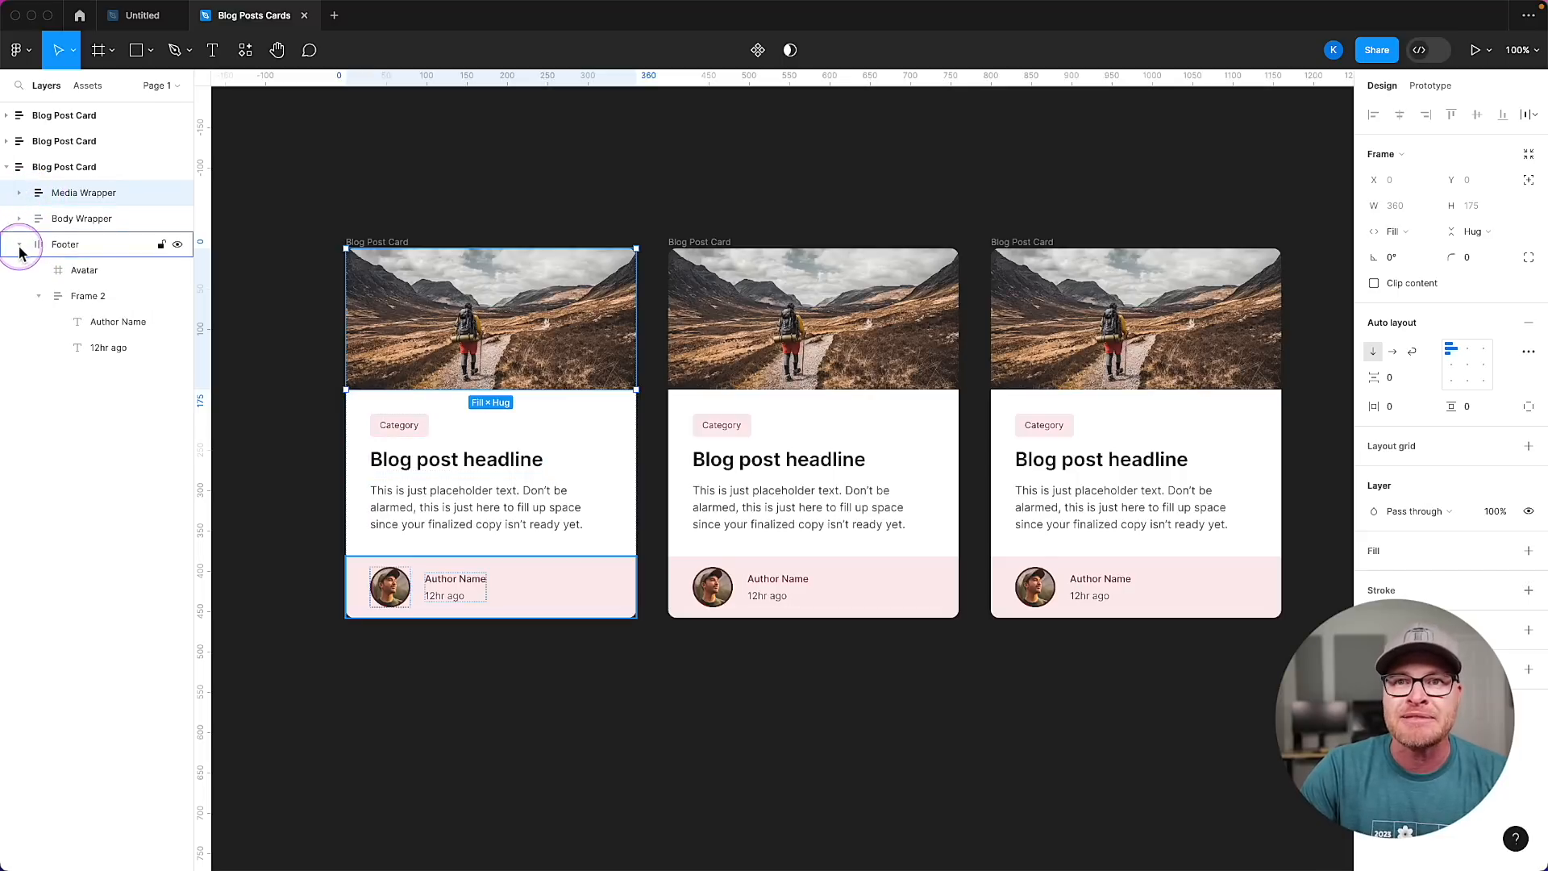
pyautogui.click(19, 244)
pyautogui.moveTo(35, 192); pyautogui.dragTo(34, 233)
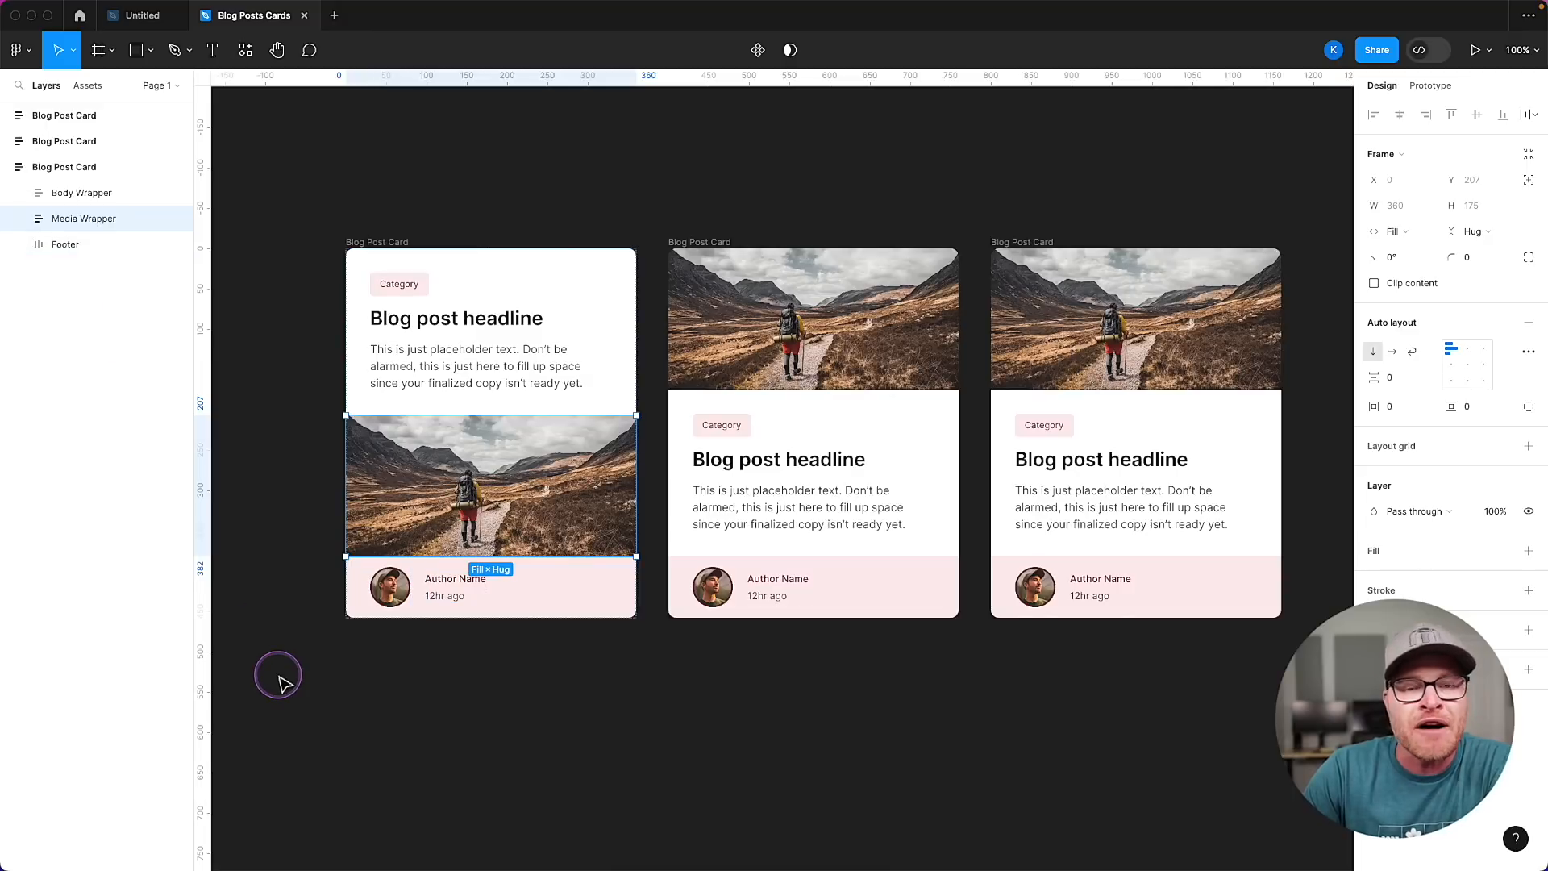
pyautogui.click(278, 675)
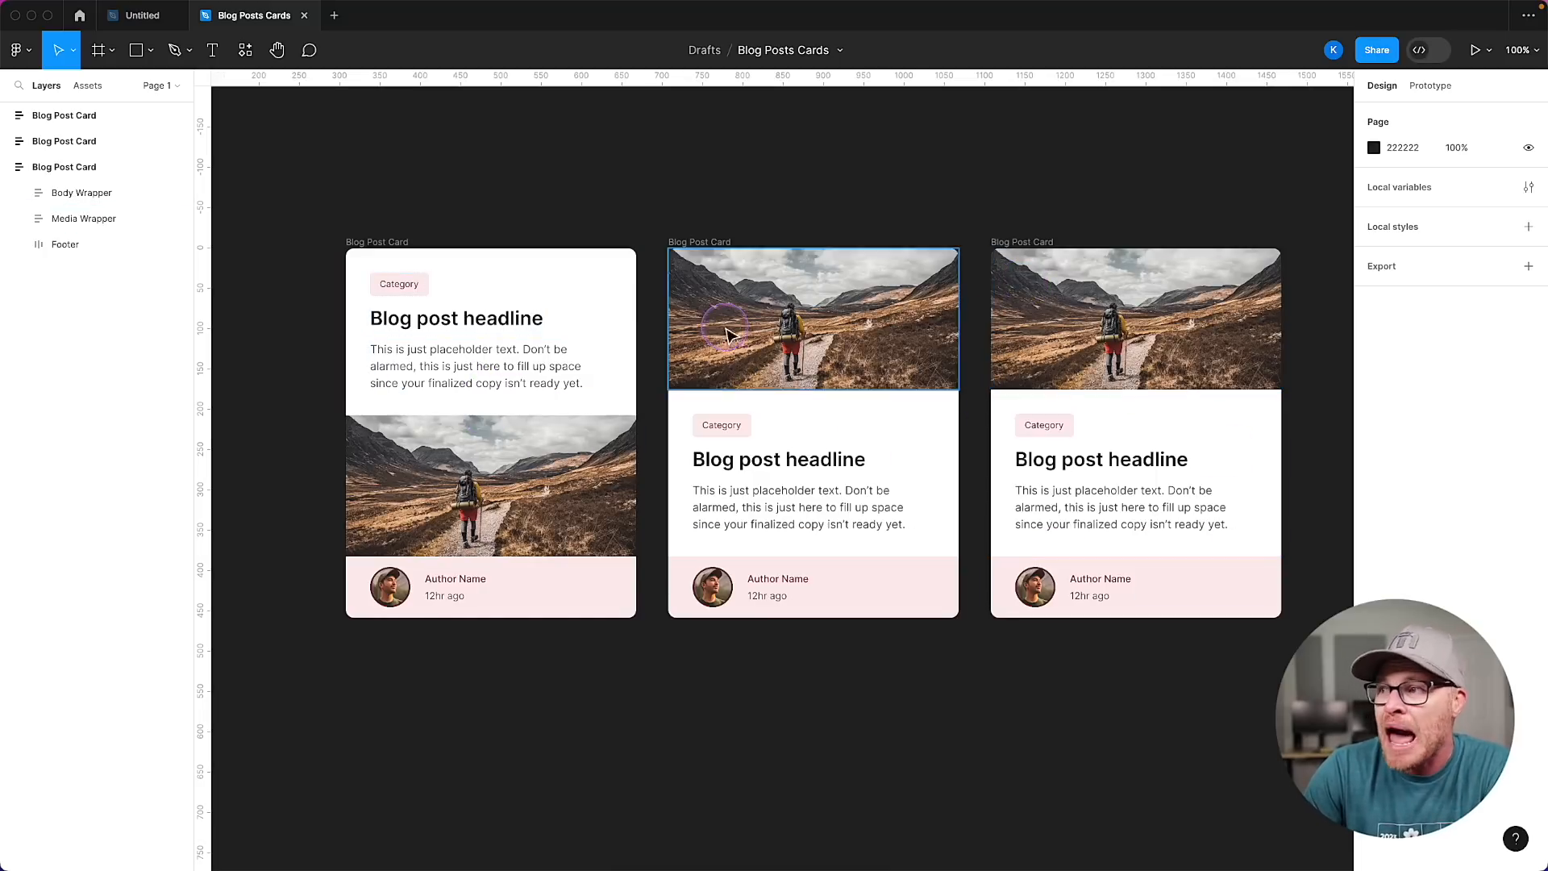
# Move the first card's Media Wrapper back above the Body Wrapper.
pyautogui.click(476, 486)
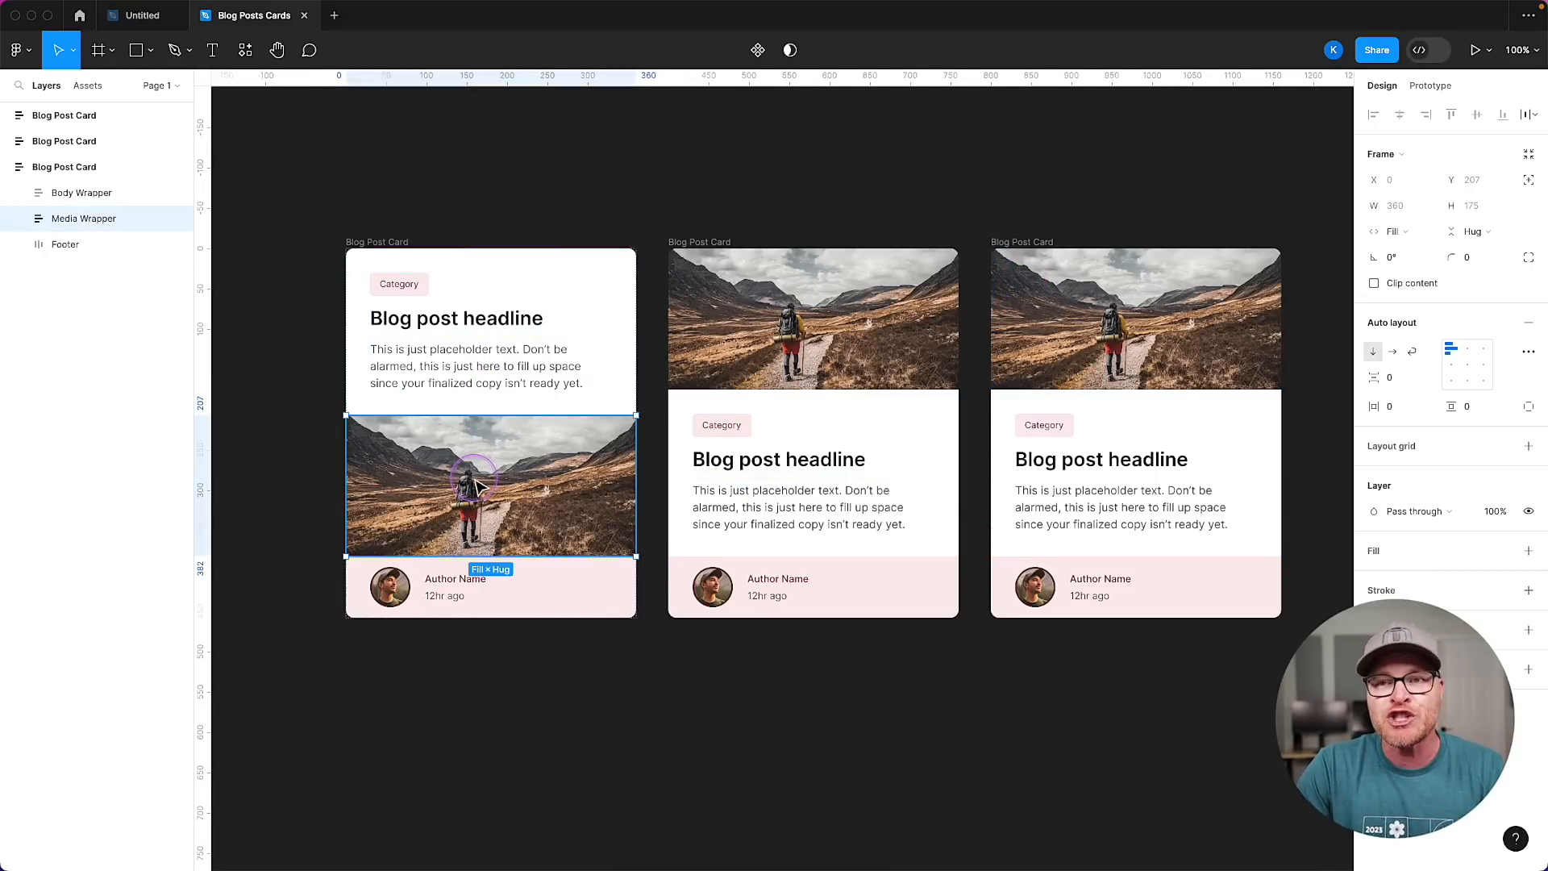
pyautogui.press('Up')
pyautogui.click(305, 446)
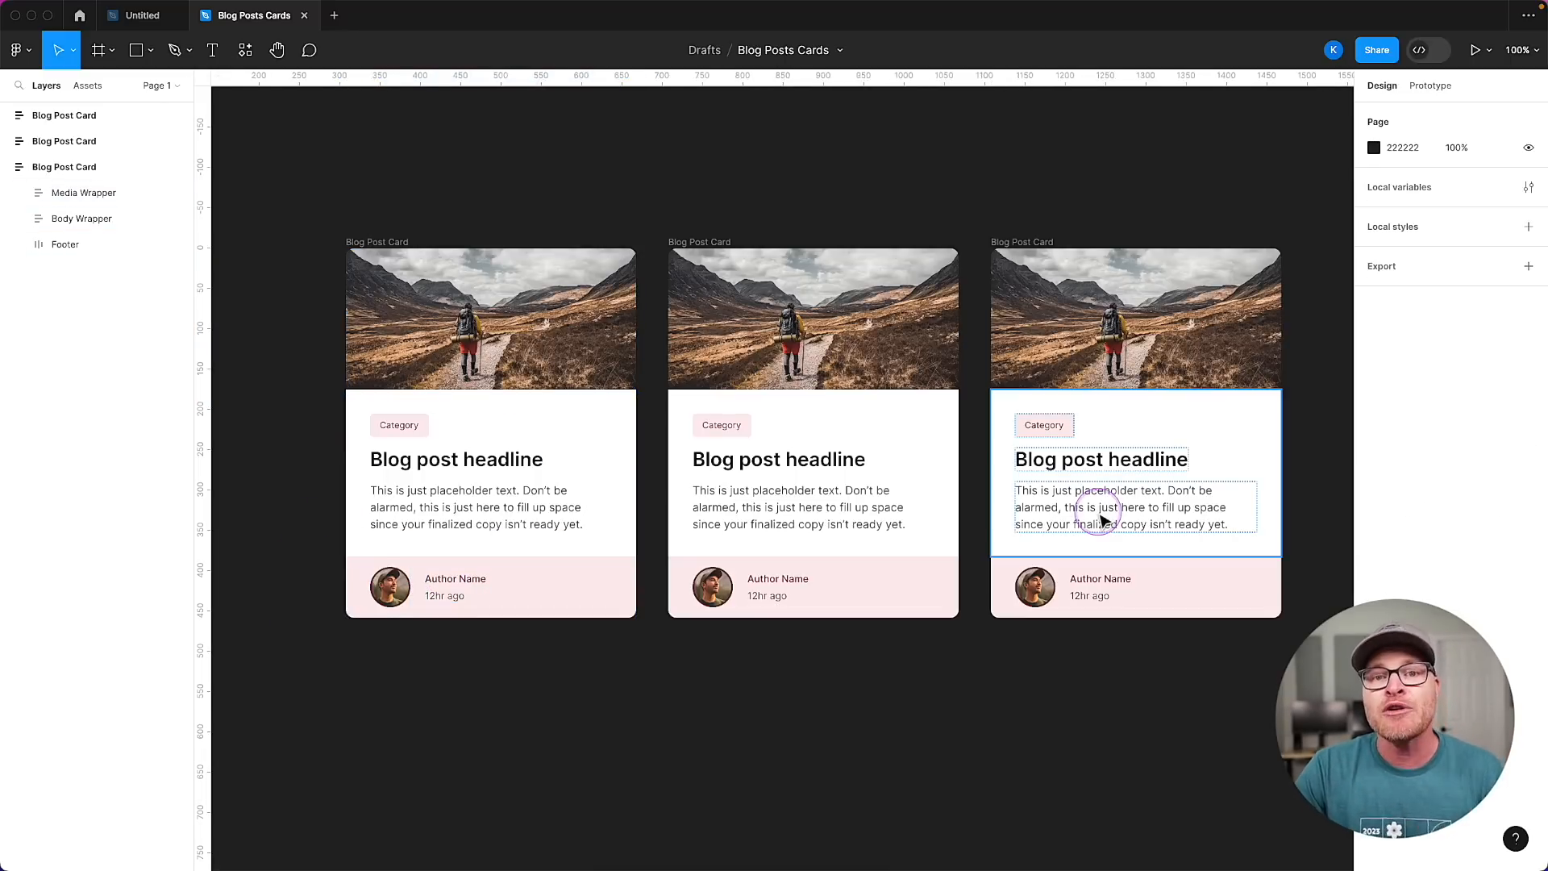
# Delete the two duplicated Blog Post Cards, keeping only the first one.
pyautogui.moveTo(793, 178); pyautogui.dragTo(1112, 542)
pyautogui.press('Delete')
pyautogui.moveTo(775, 166); pyautogui.dragTo(1341, 528)
pyautogui.press('Delete')
# Add a new page named Components to the file.
pyautogui.click(413, 242)
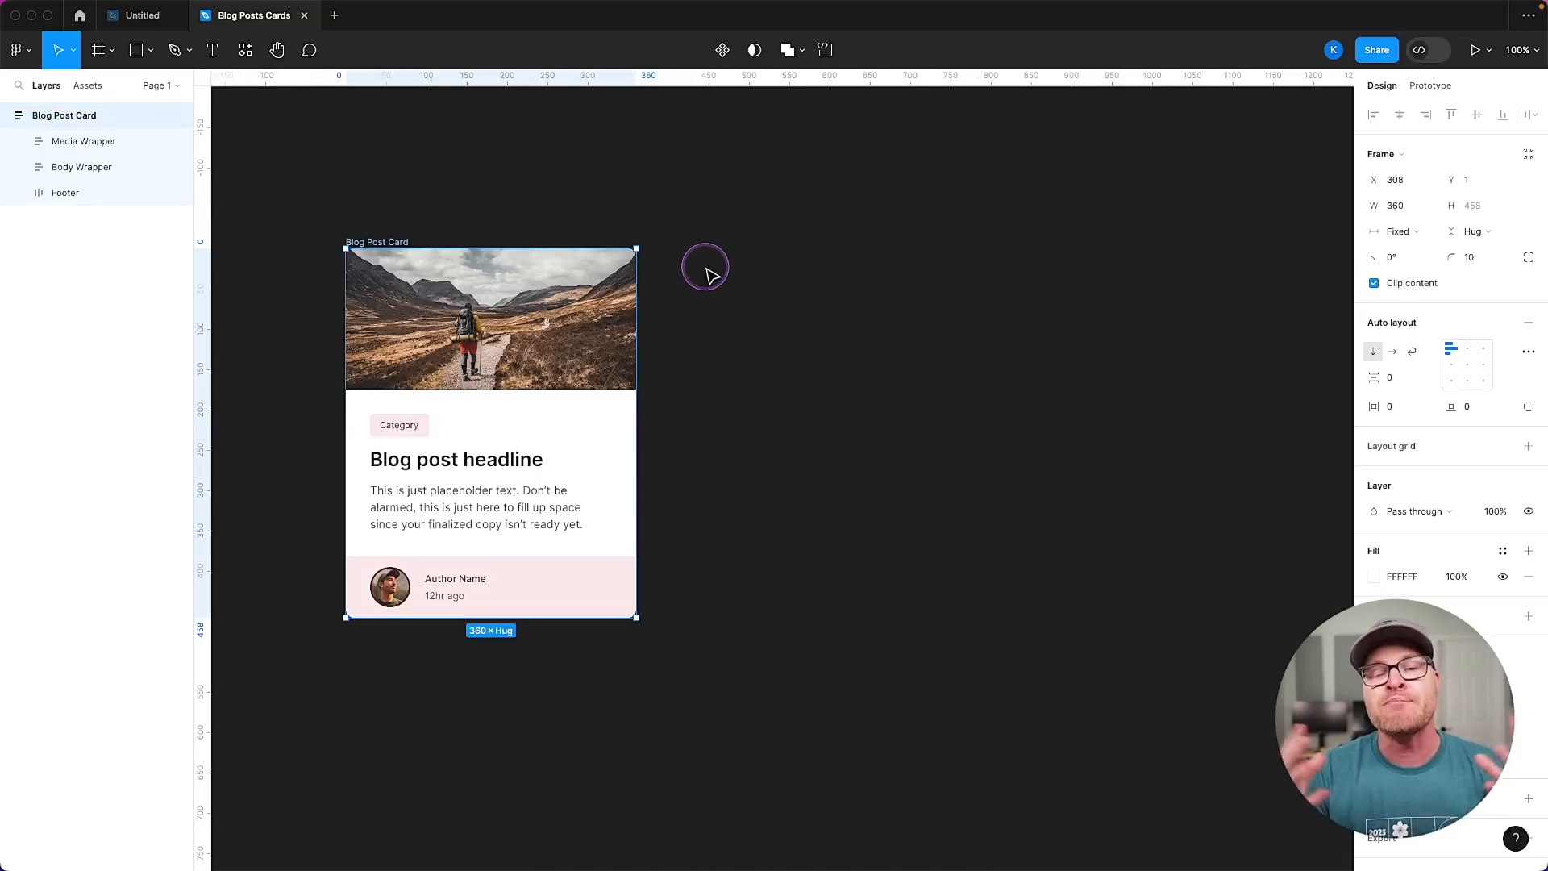
pyautogui.click(176, 86)
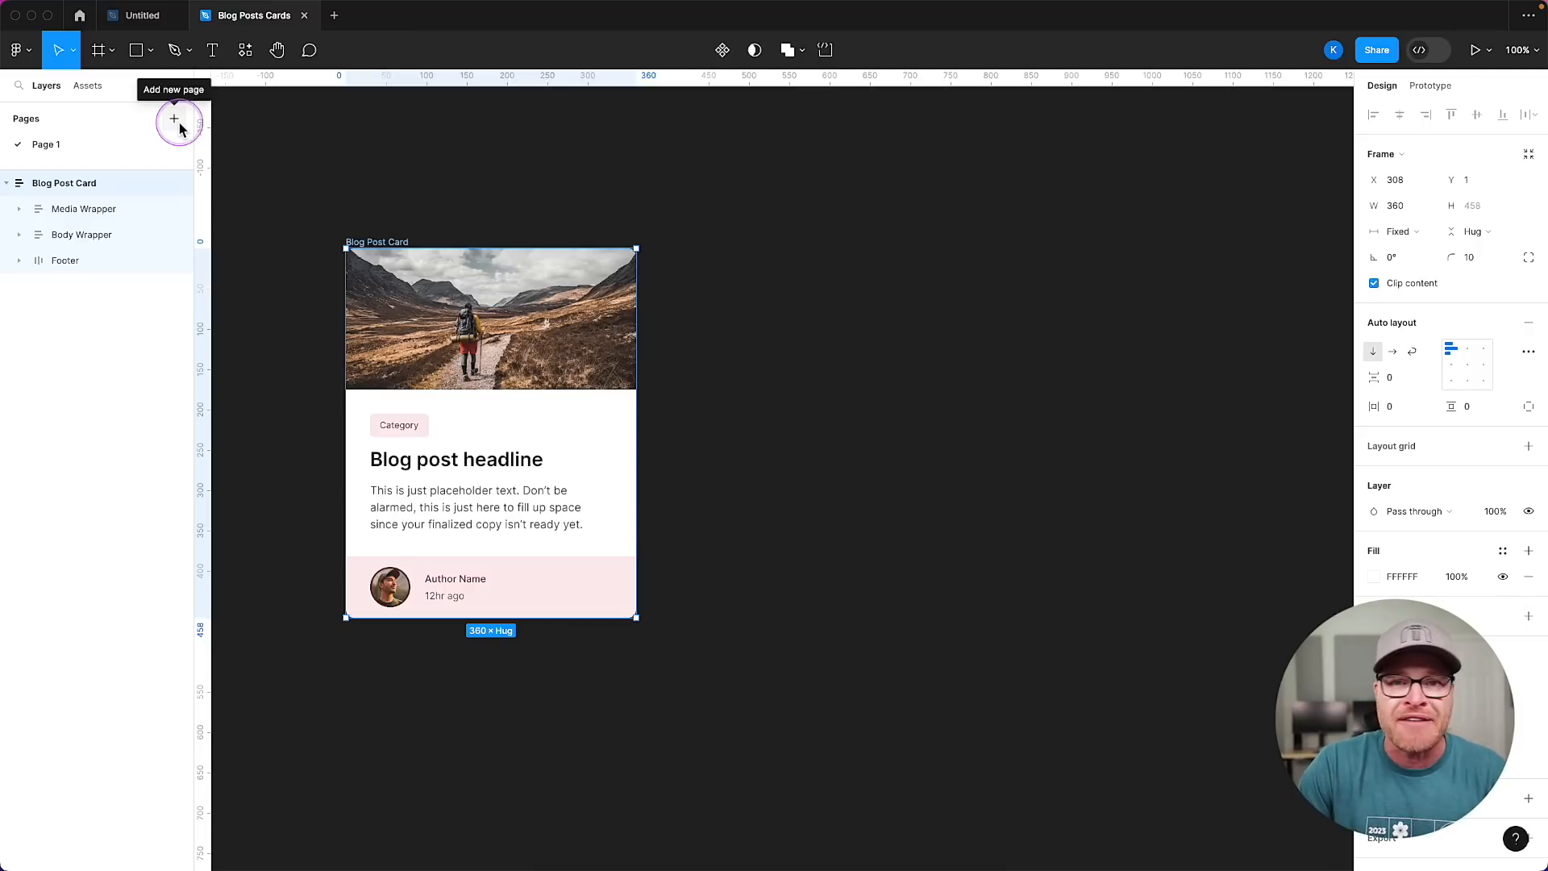
pyautogui.click(175, 121)
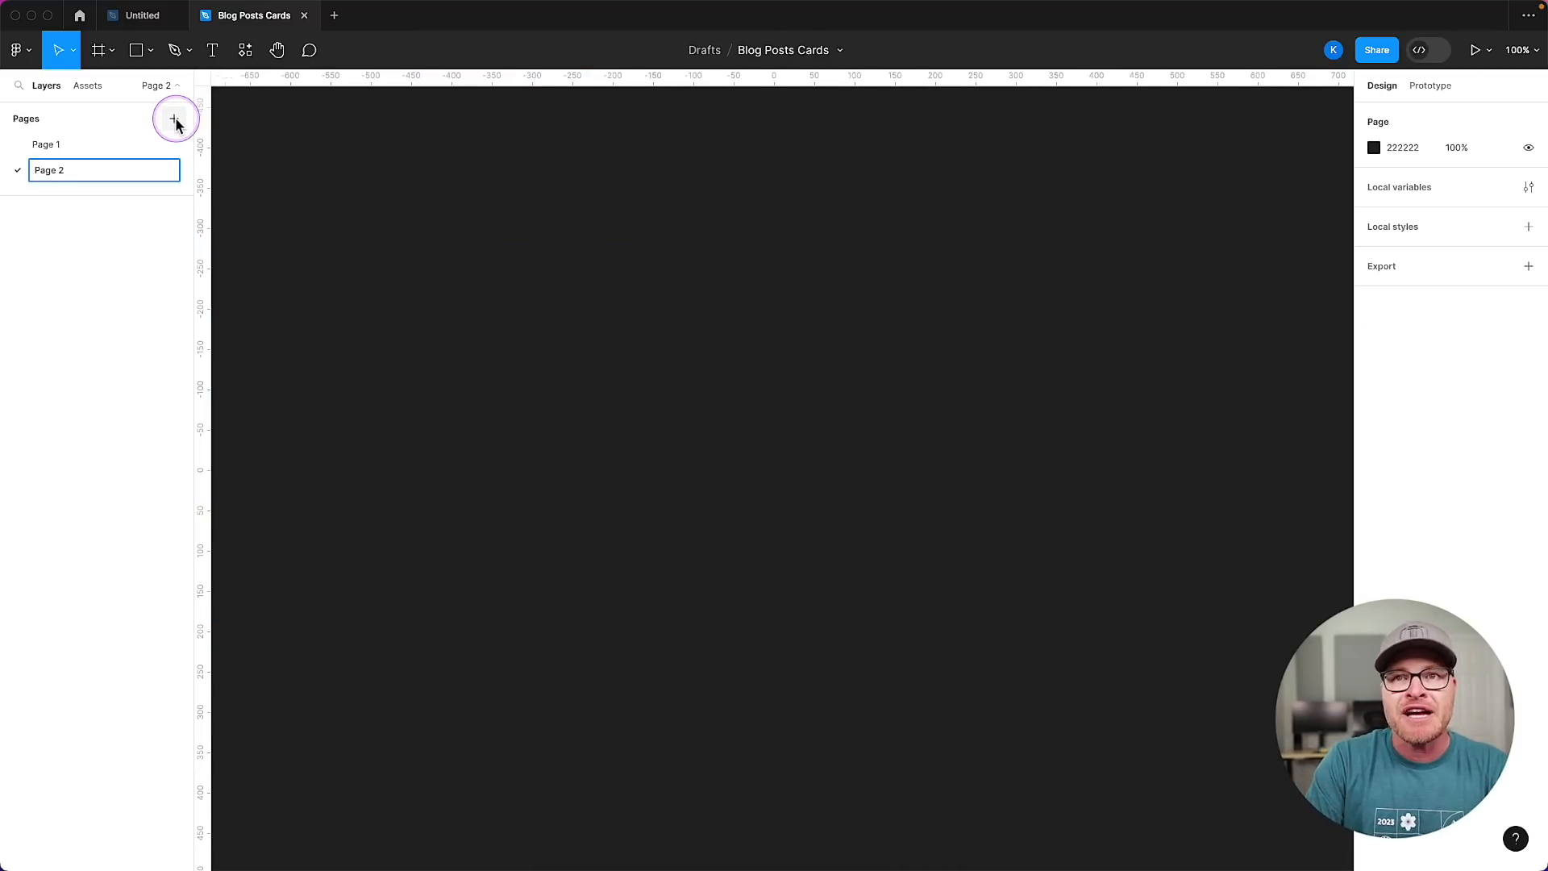
pyautogui.write('Components')
pyautogui.press('Return')
# Cut the Blog Post Card from Page 1 and paste it onto the Components page.
pyautogui.click(48, 146)
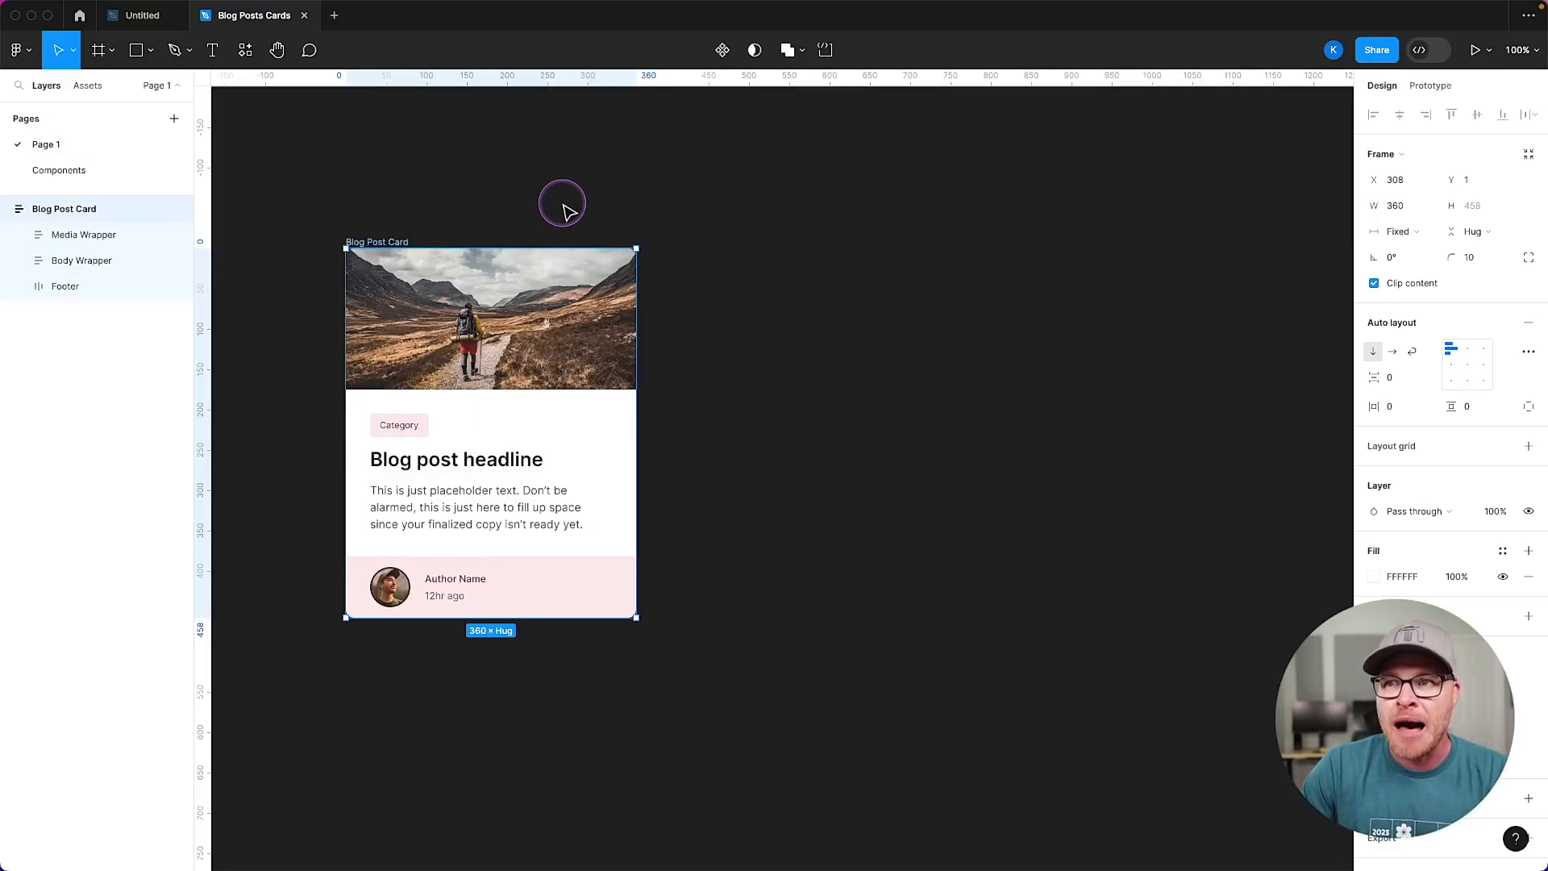
pyautogui.press('super+x')
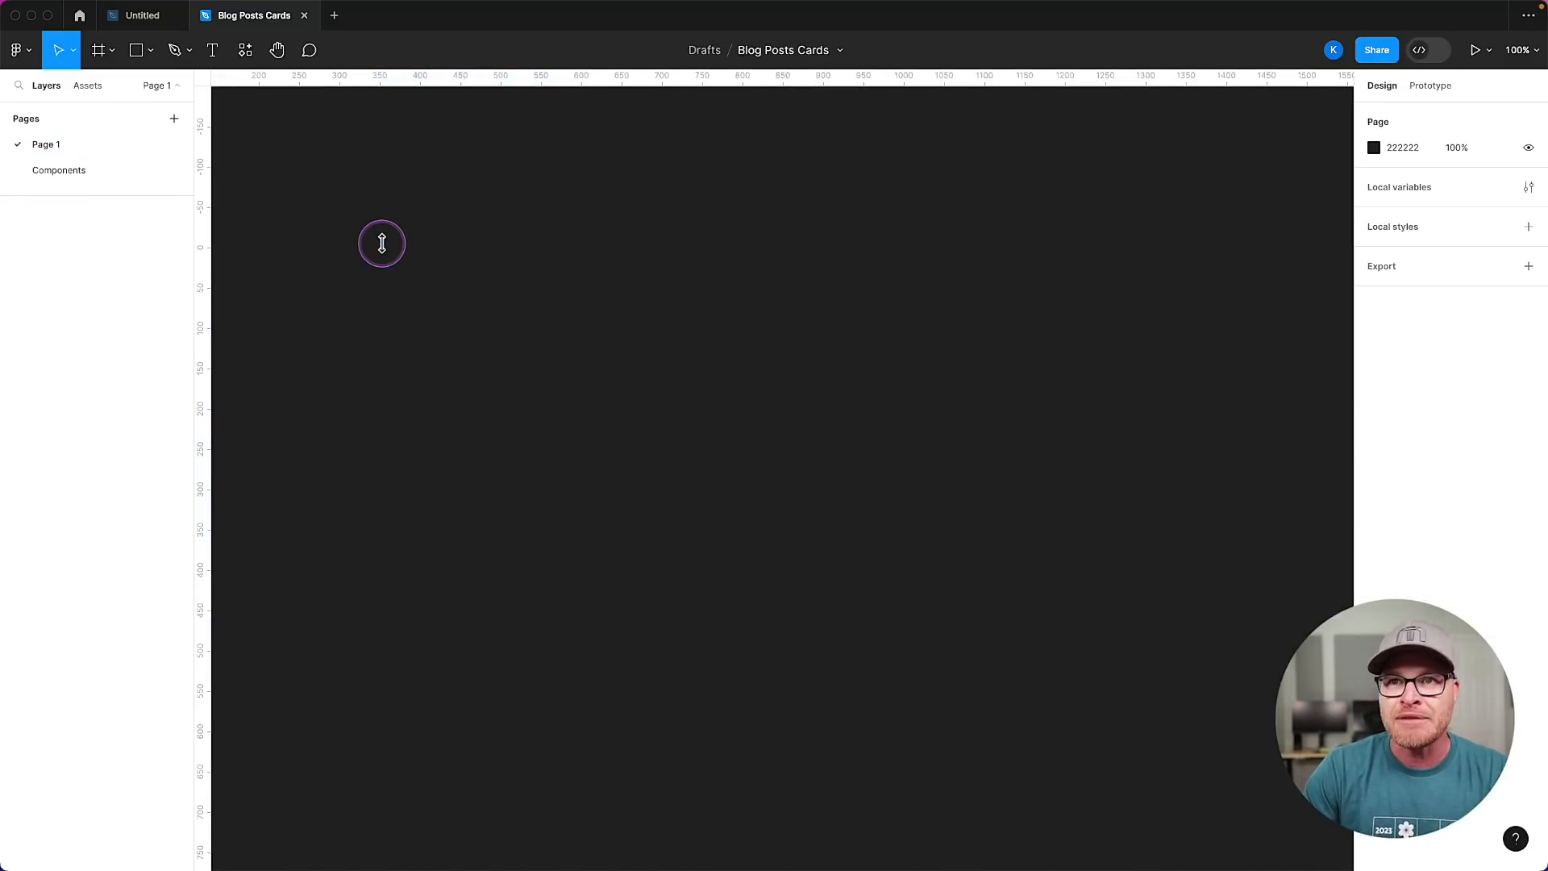
pyautogui.click(44, 169)
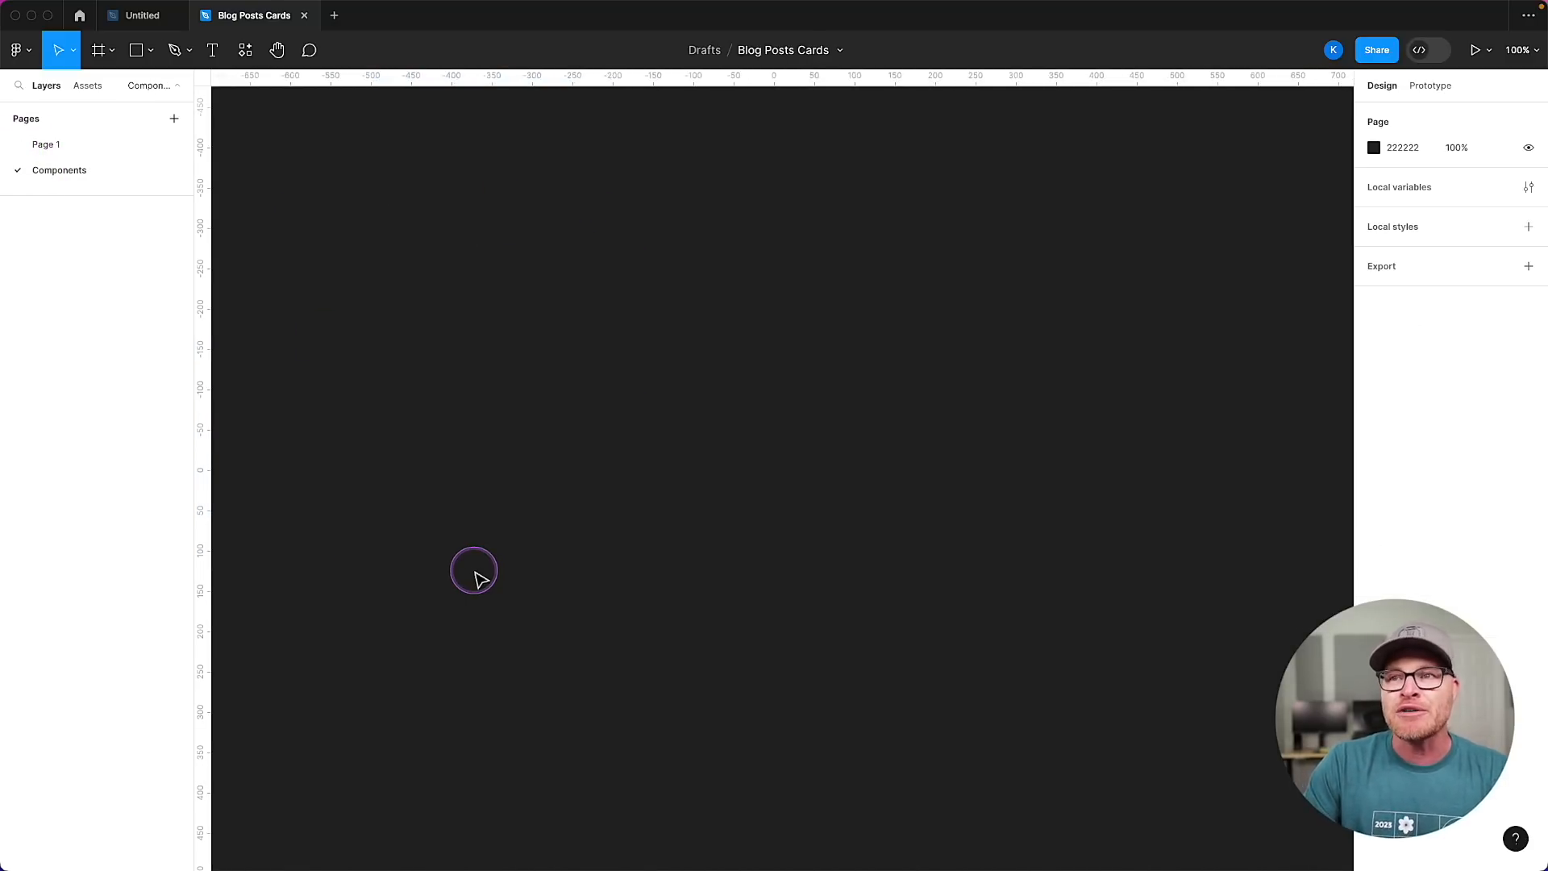
pyautogui.press('super+v')
pyautogui.hotkey('shift', '1')
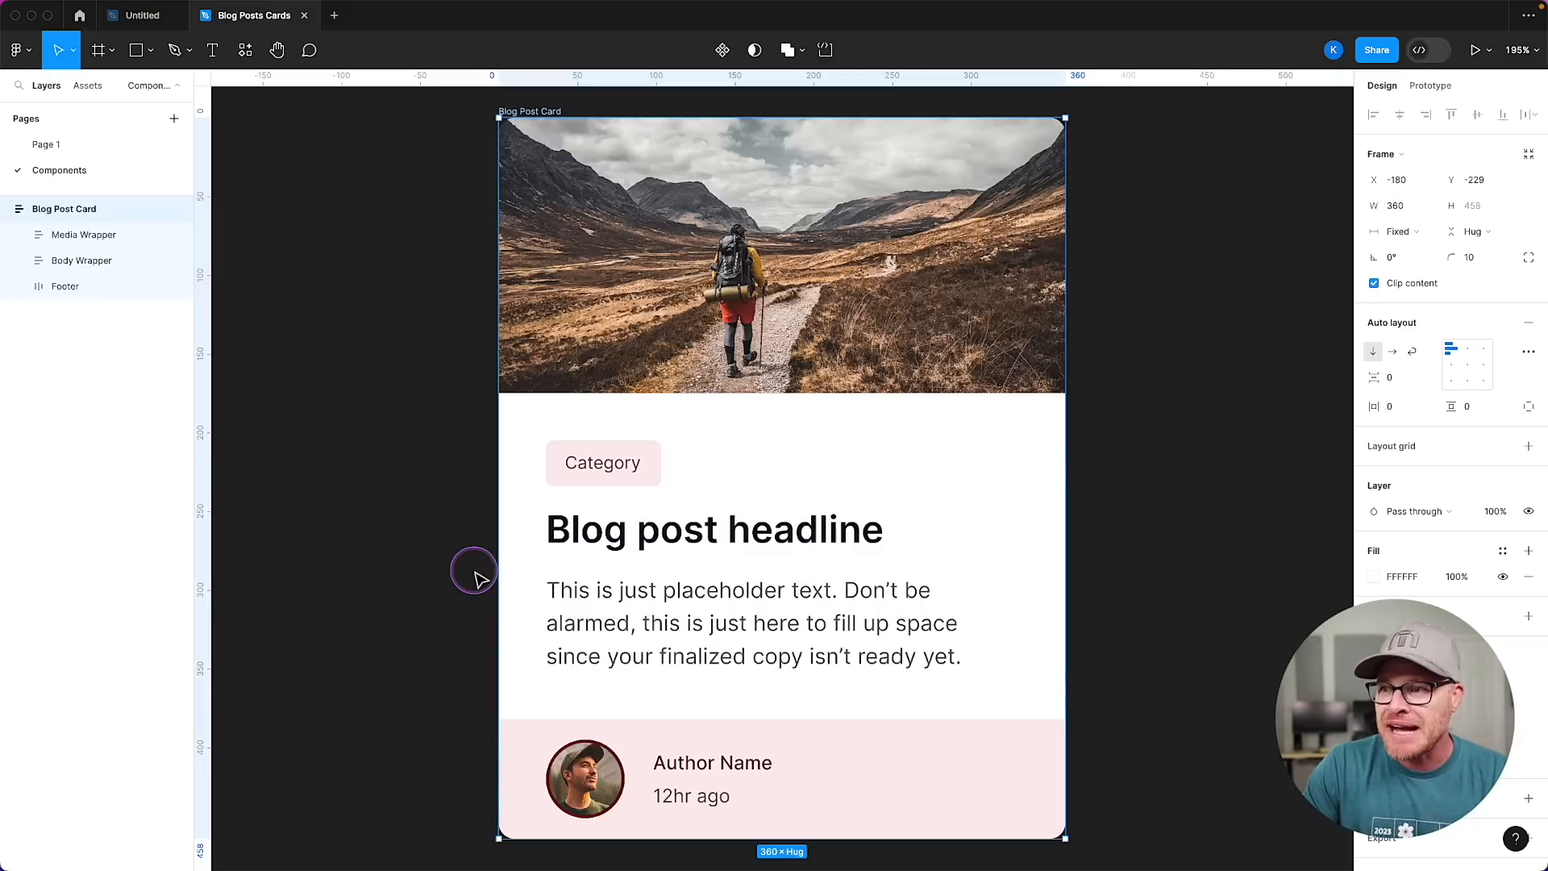
pyautogui.click(1519, 51)
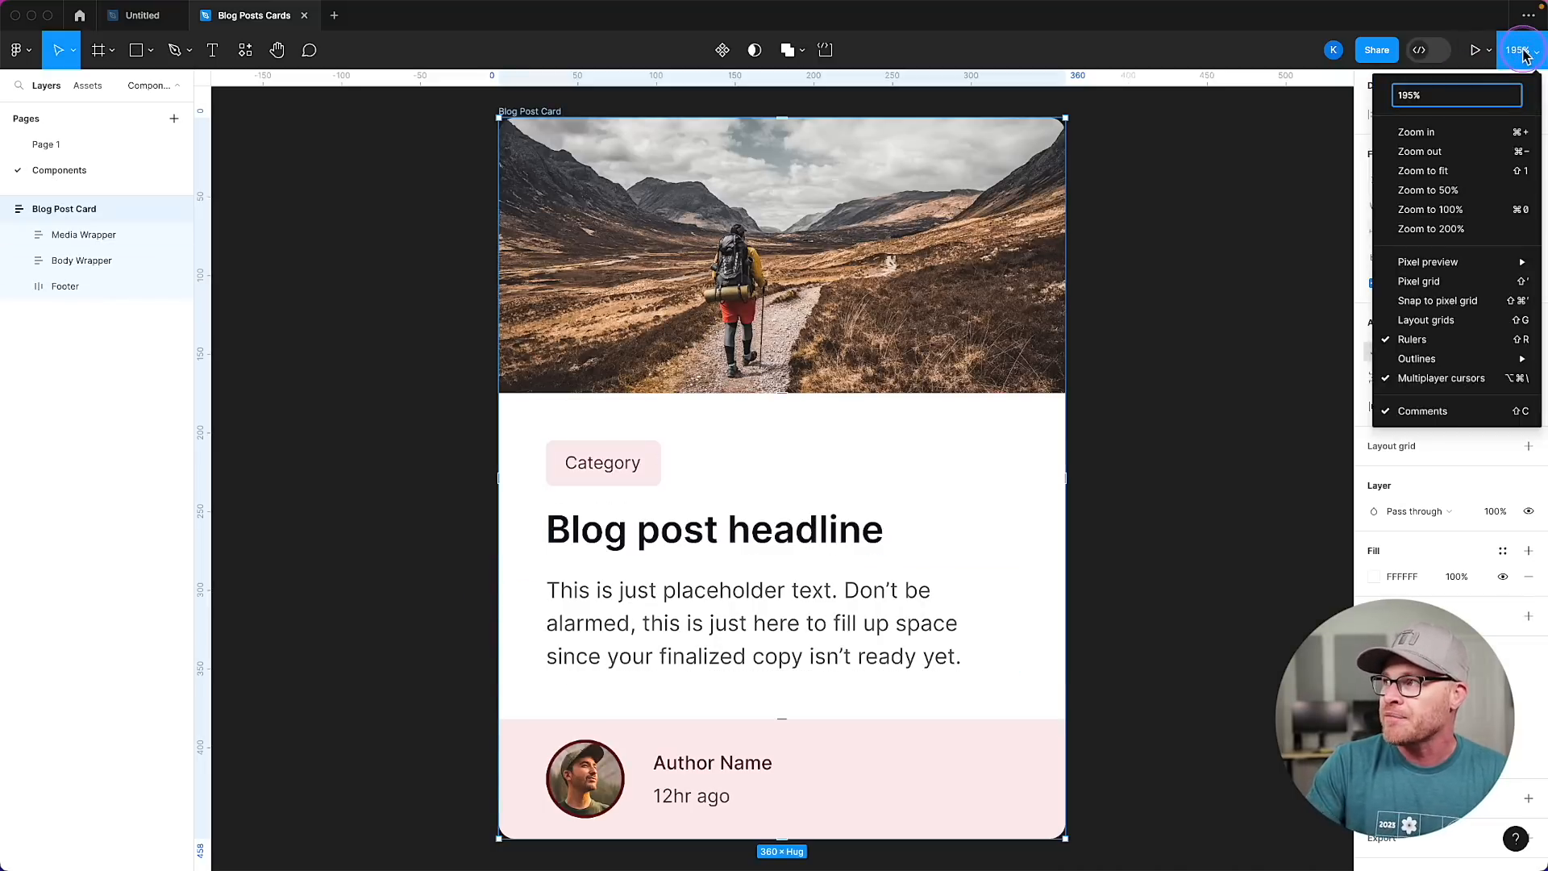
pyautogui.click(1435, 95)
pyautogui.press('Return')
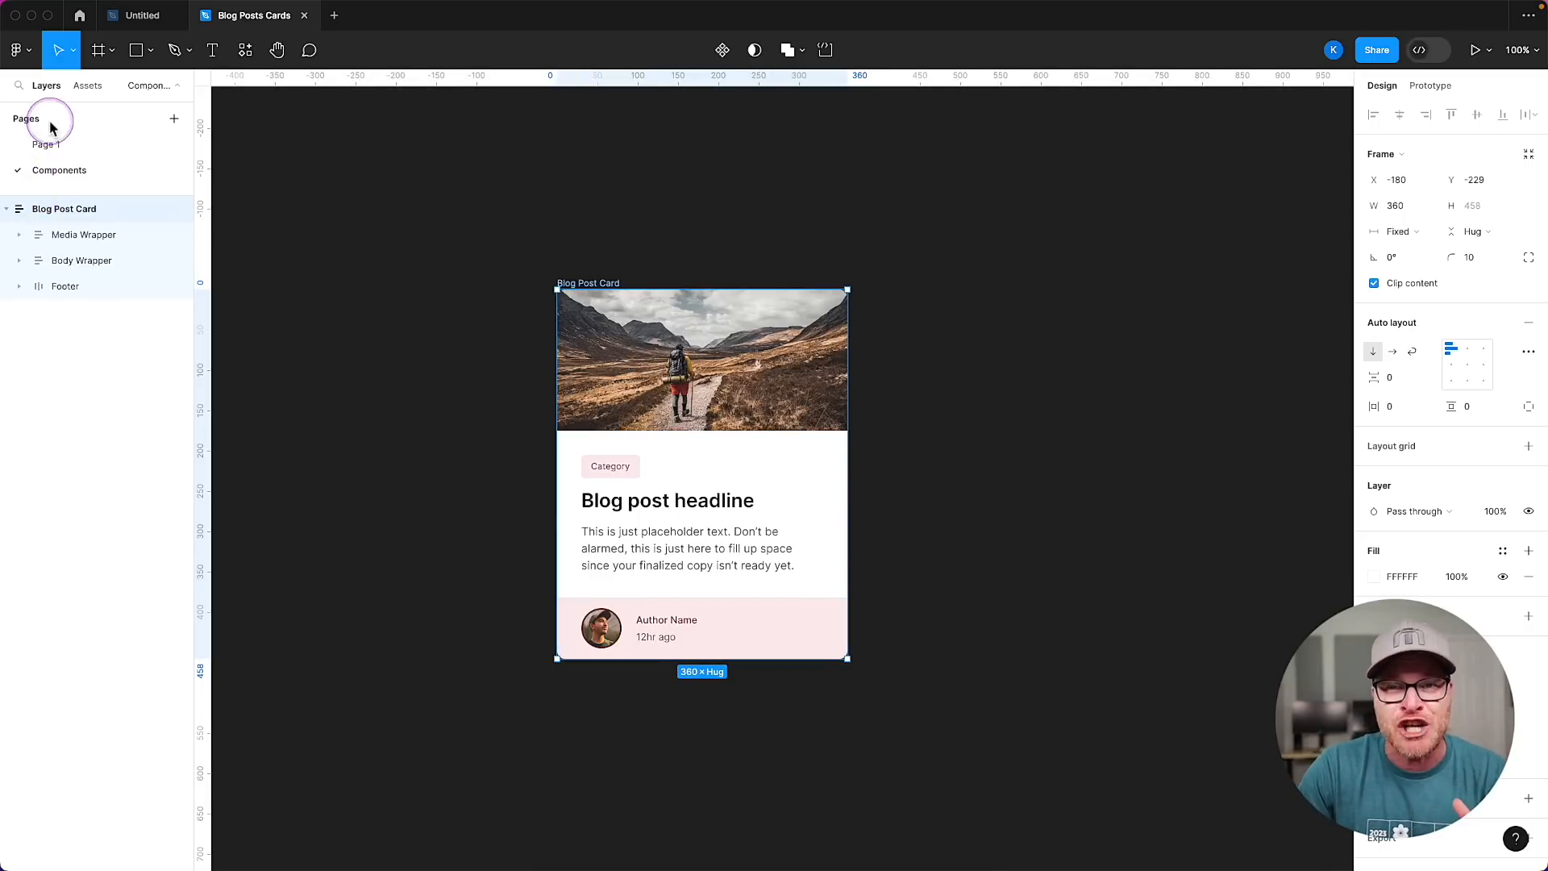
# Rename Page 1 as Design.
pyautogui.doubleClick(53, 147)
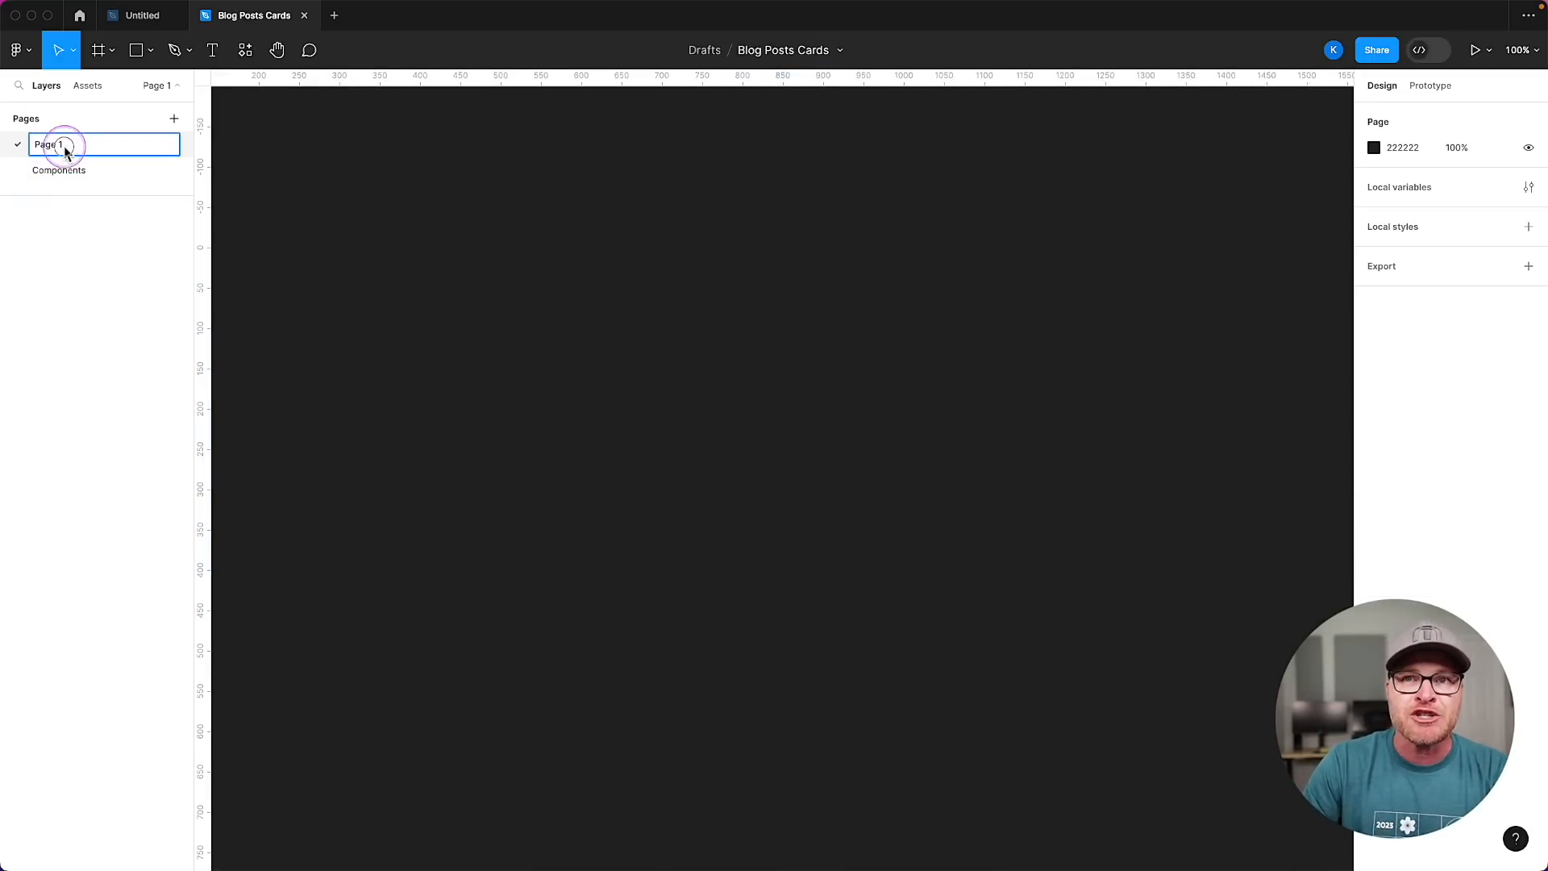
pyautogui.press('Return')
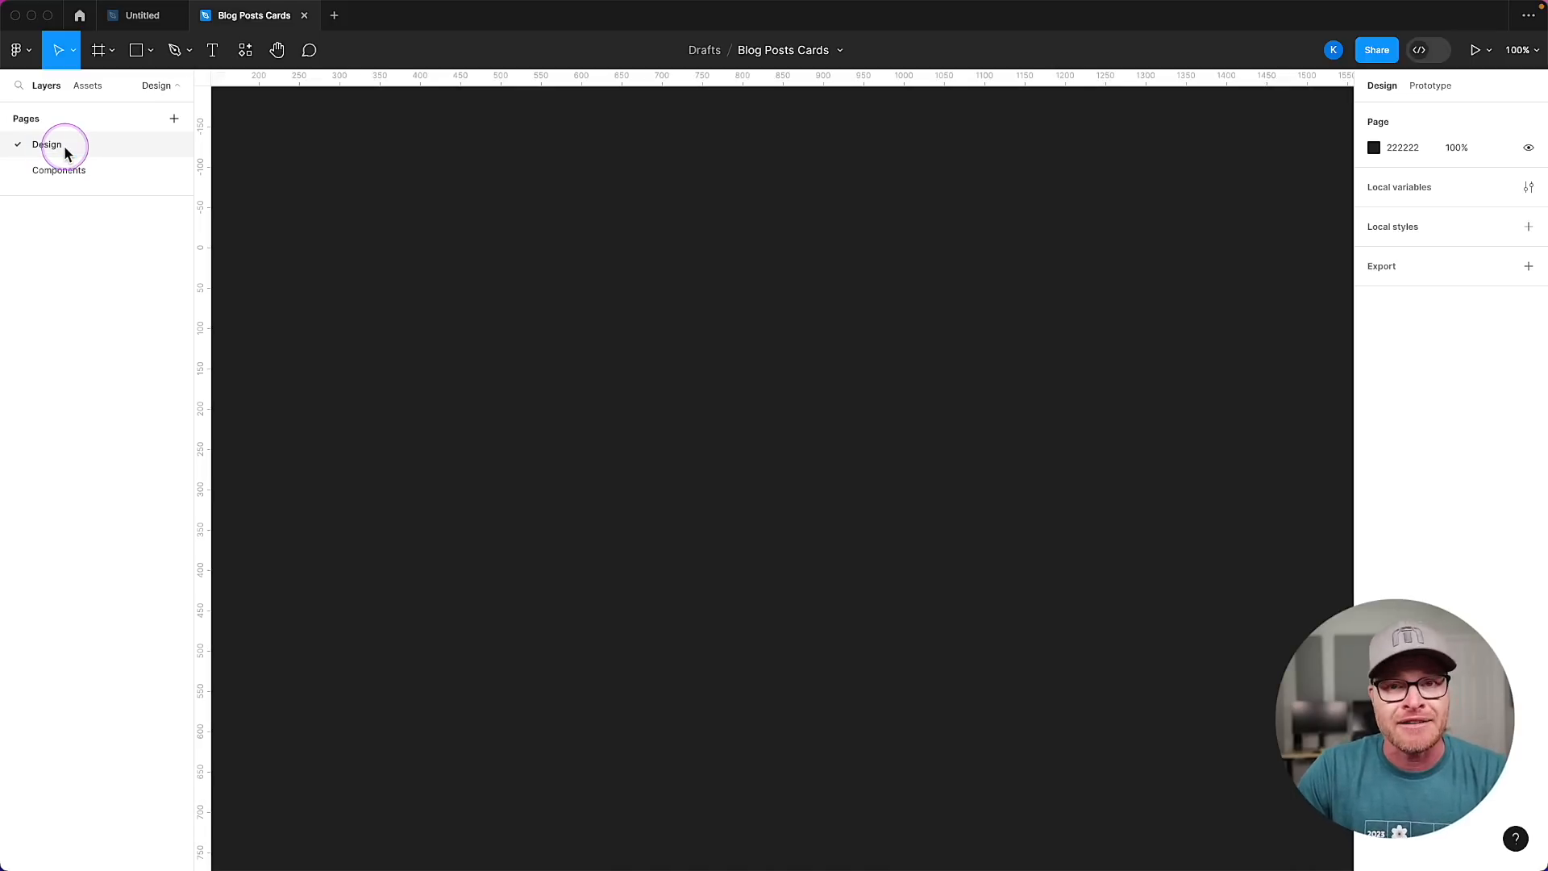
pyautogui.click(92, 170)
pyautogui.click(89, 147)
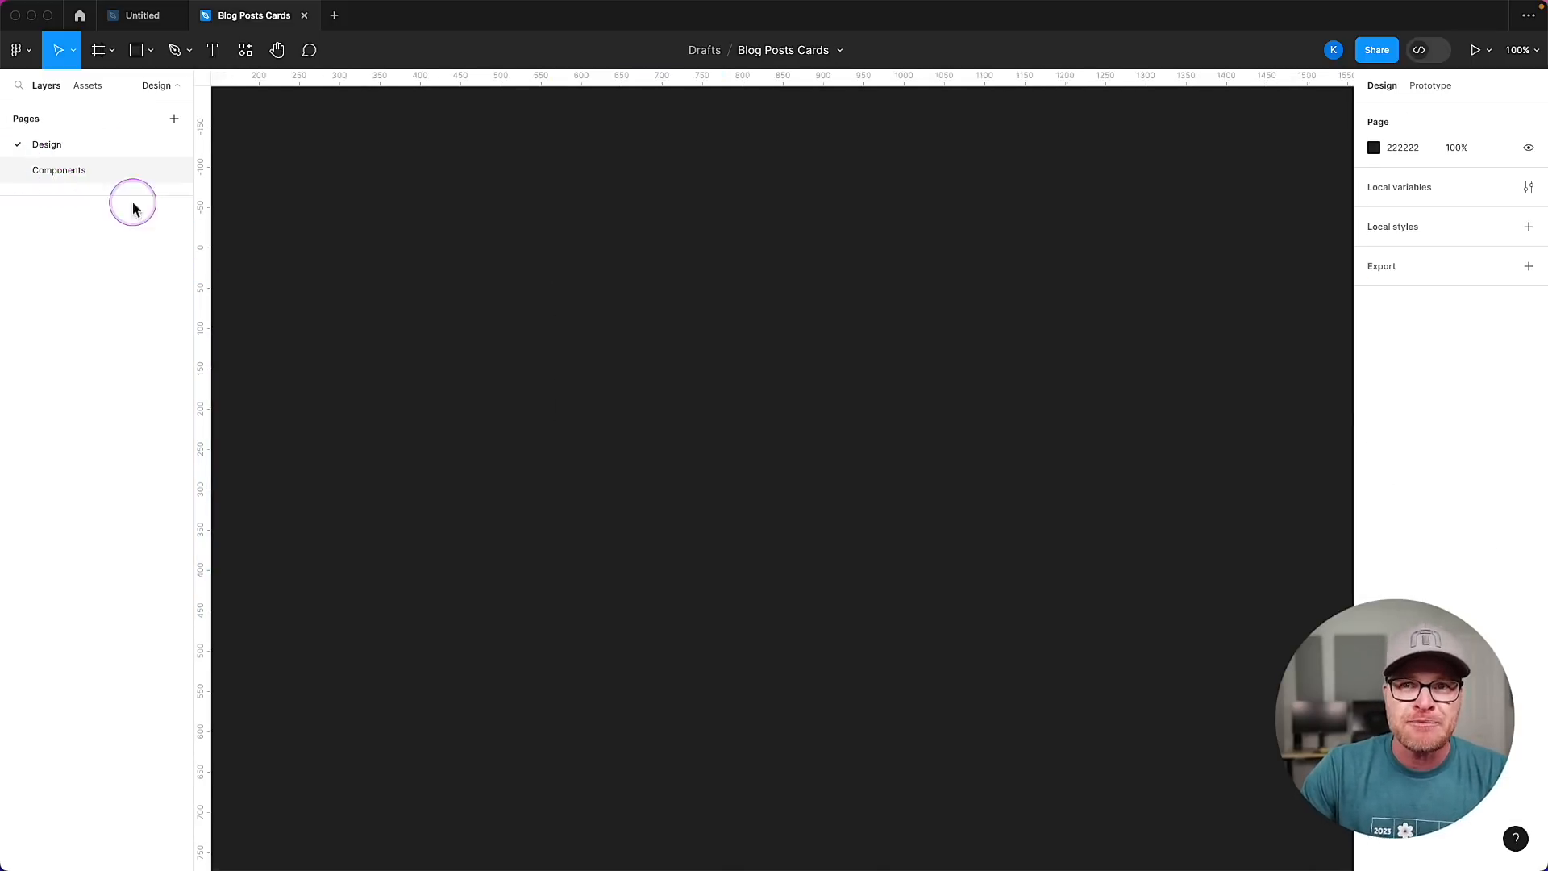
# Turn the Blog Post Card on the Components page into a component and collapse its layers.
pyautogui.click(58, 170)
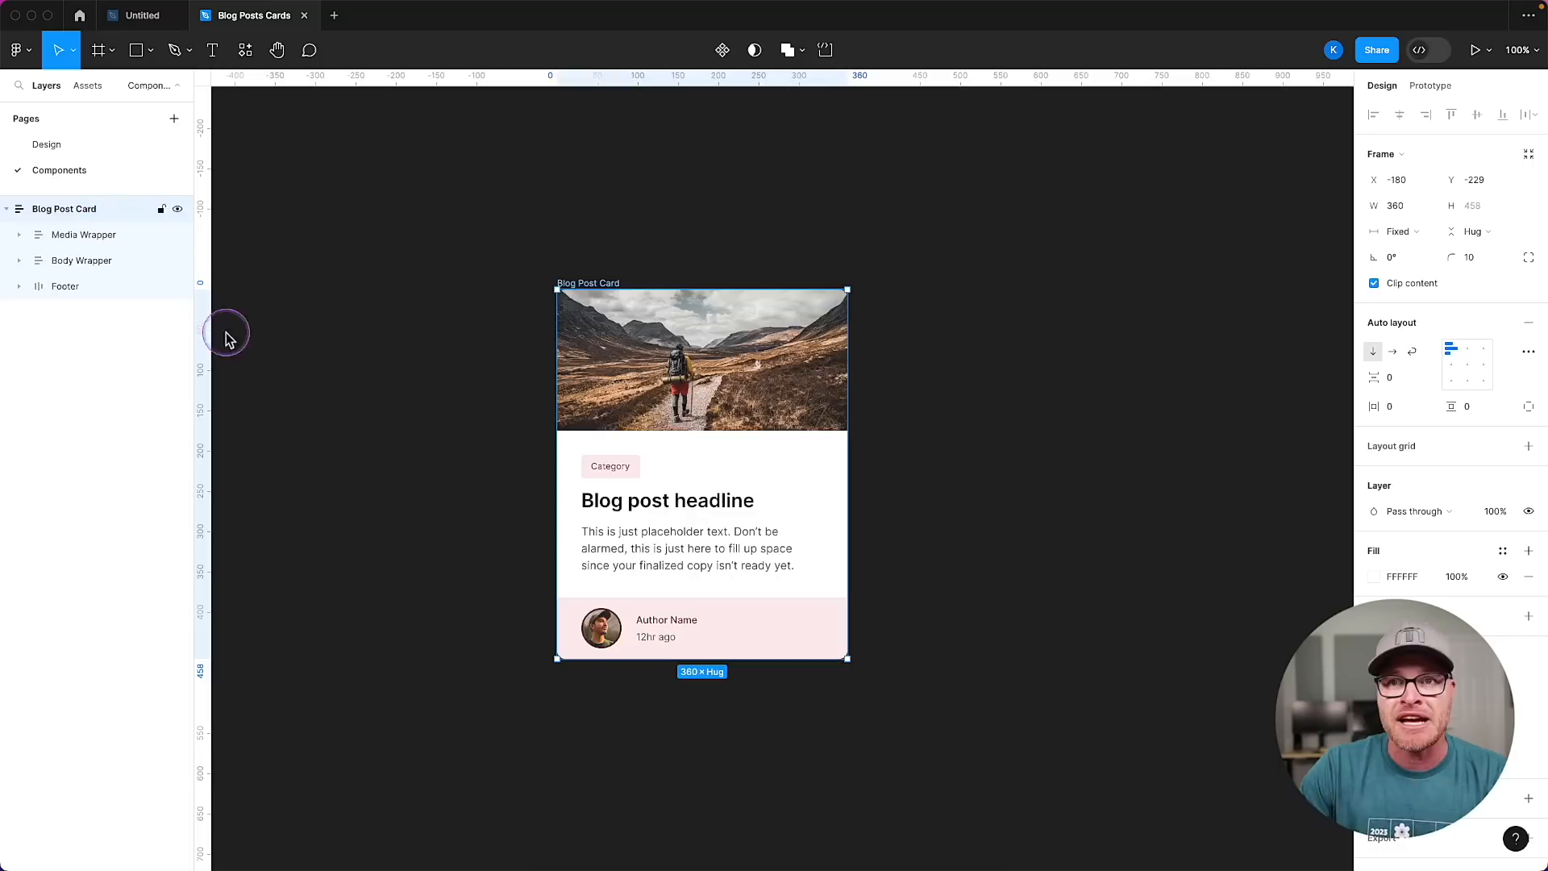
pyautogui.click(545, 172)
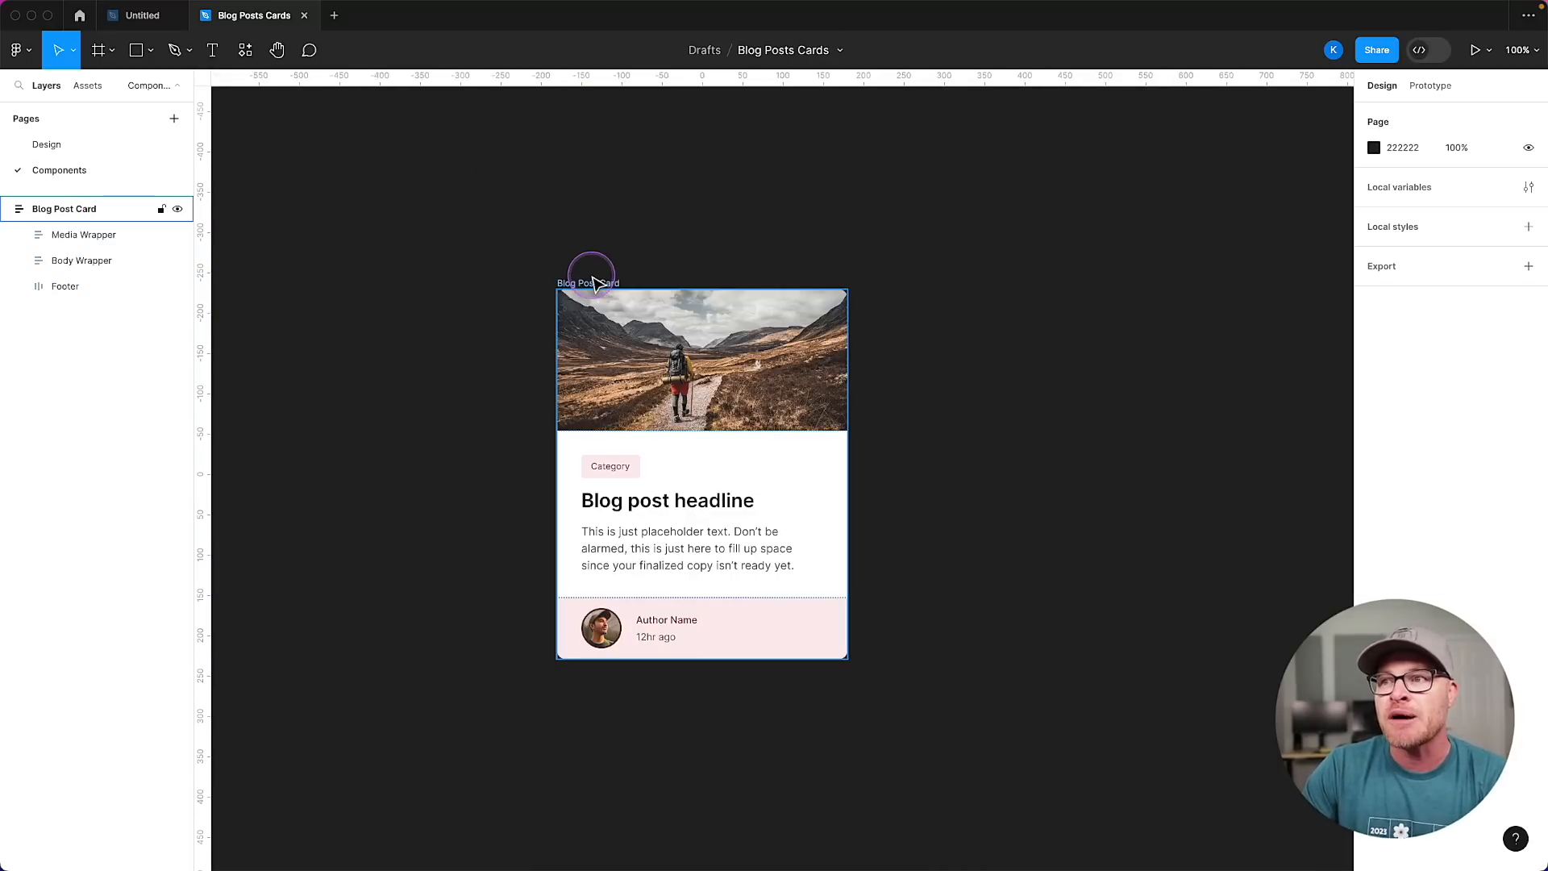
pyautogui.click(591, 279)
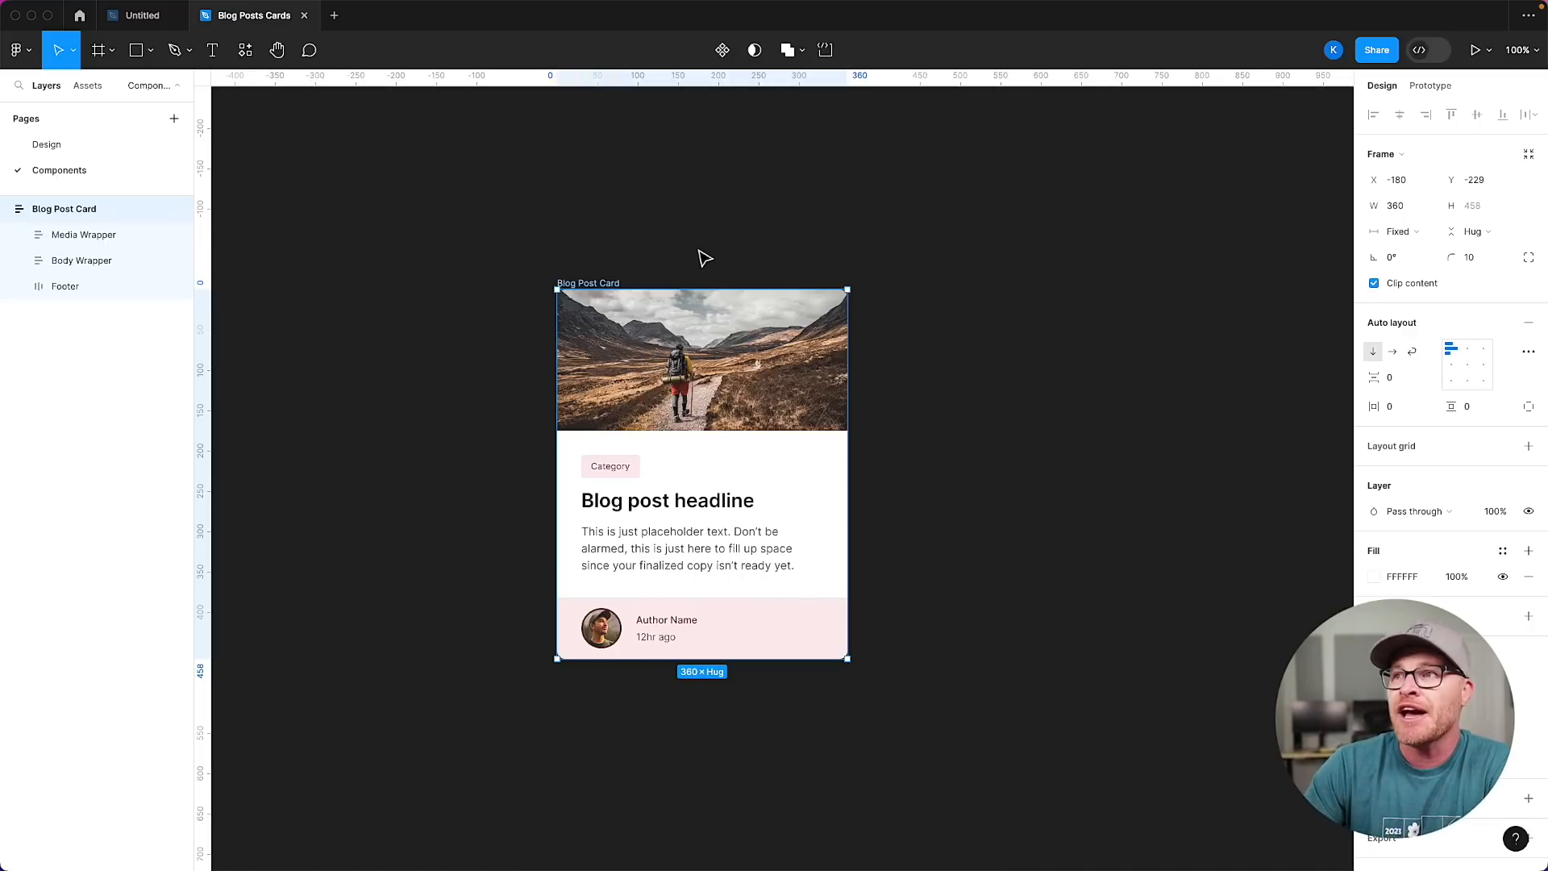
pyautogui.click(720, 55)
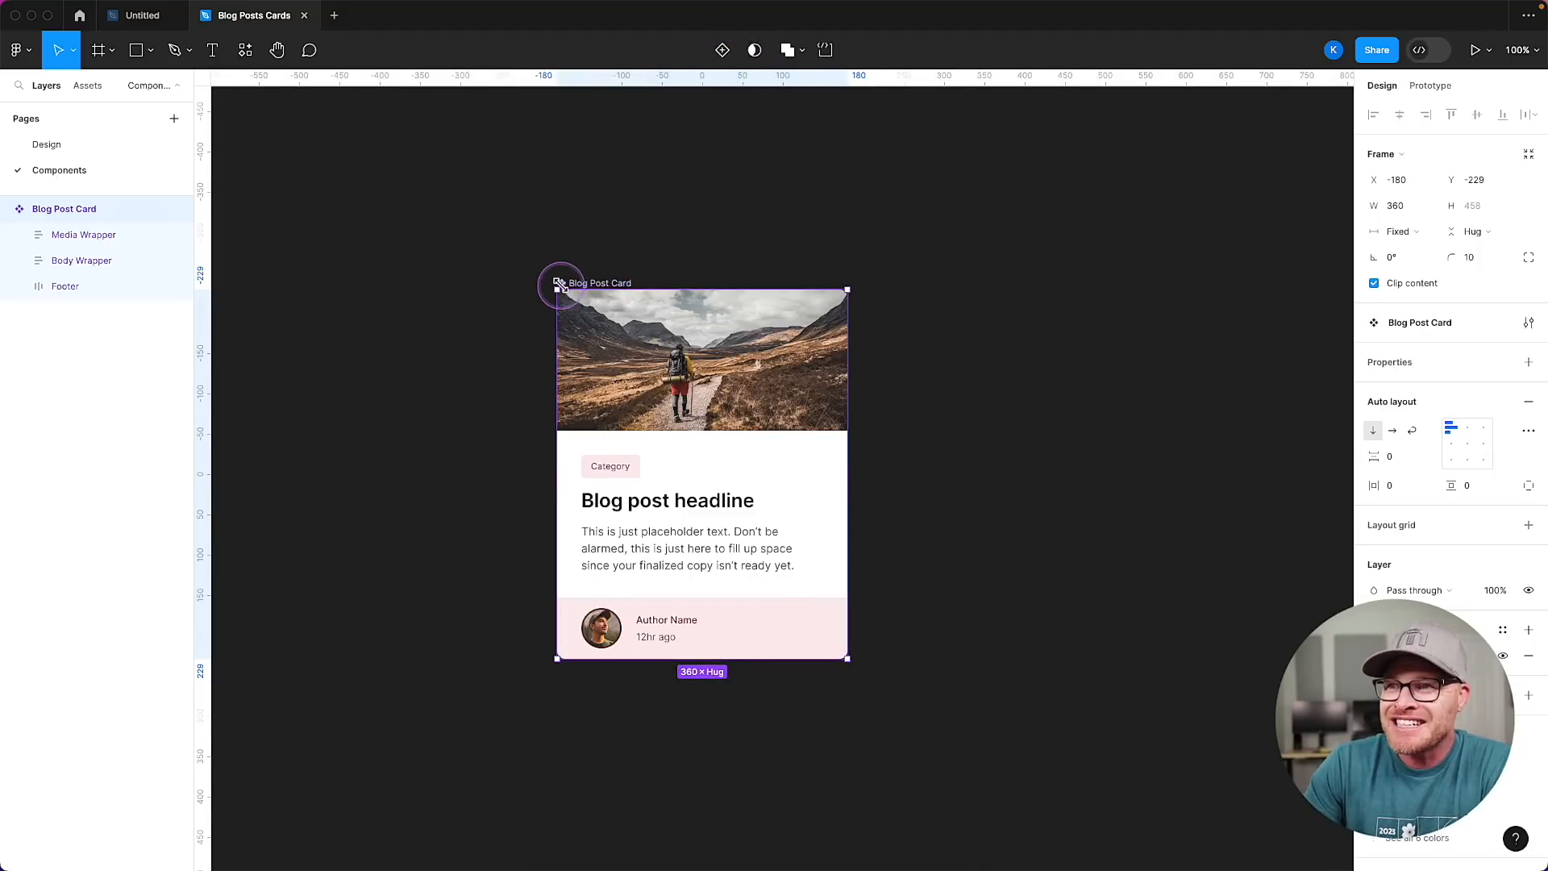
pyautogui.click(16, 210)
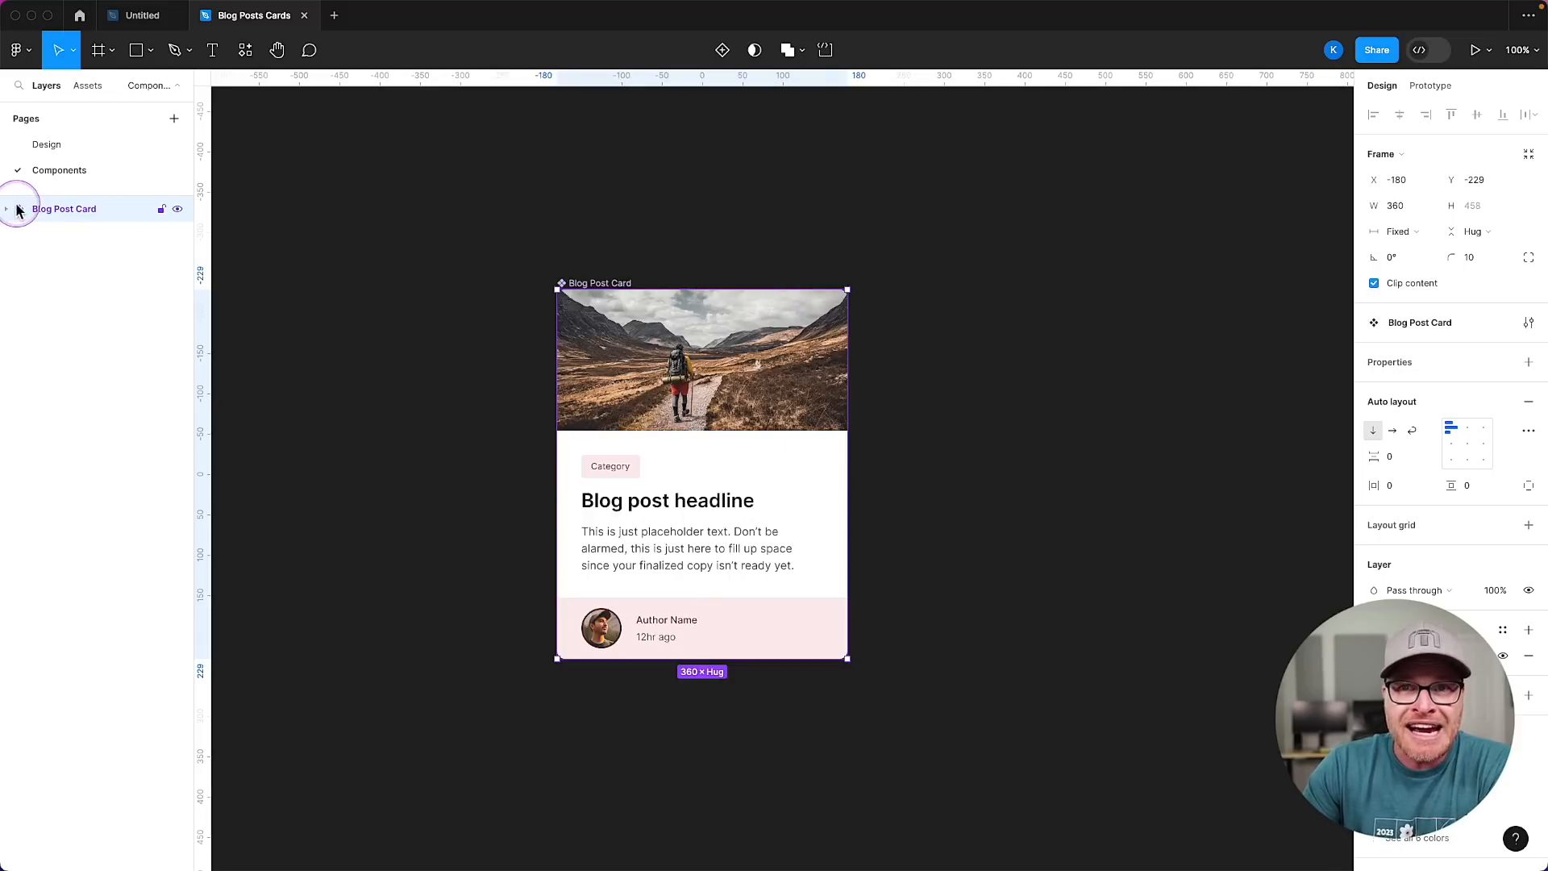
pyautogui.click(410, 352)
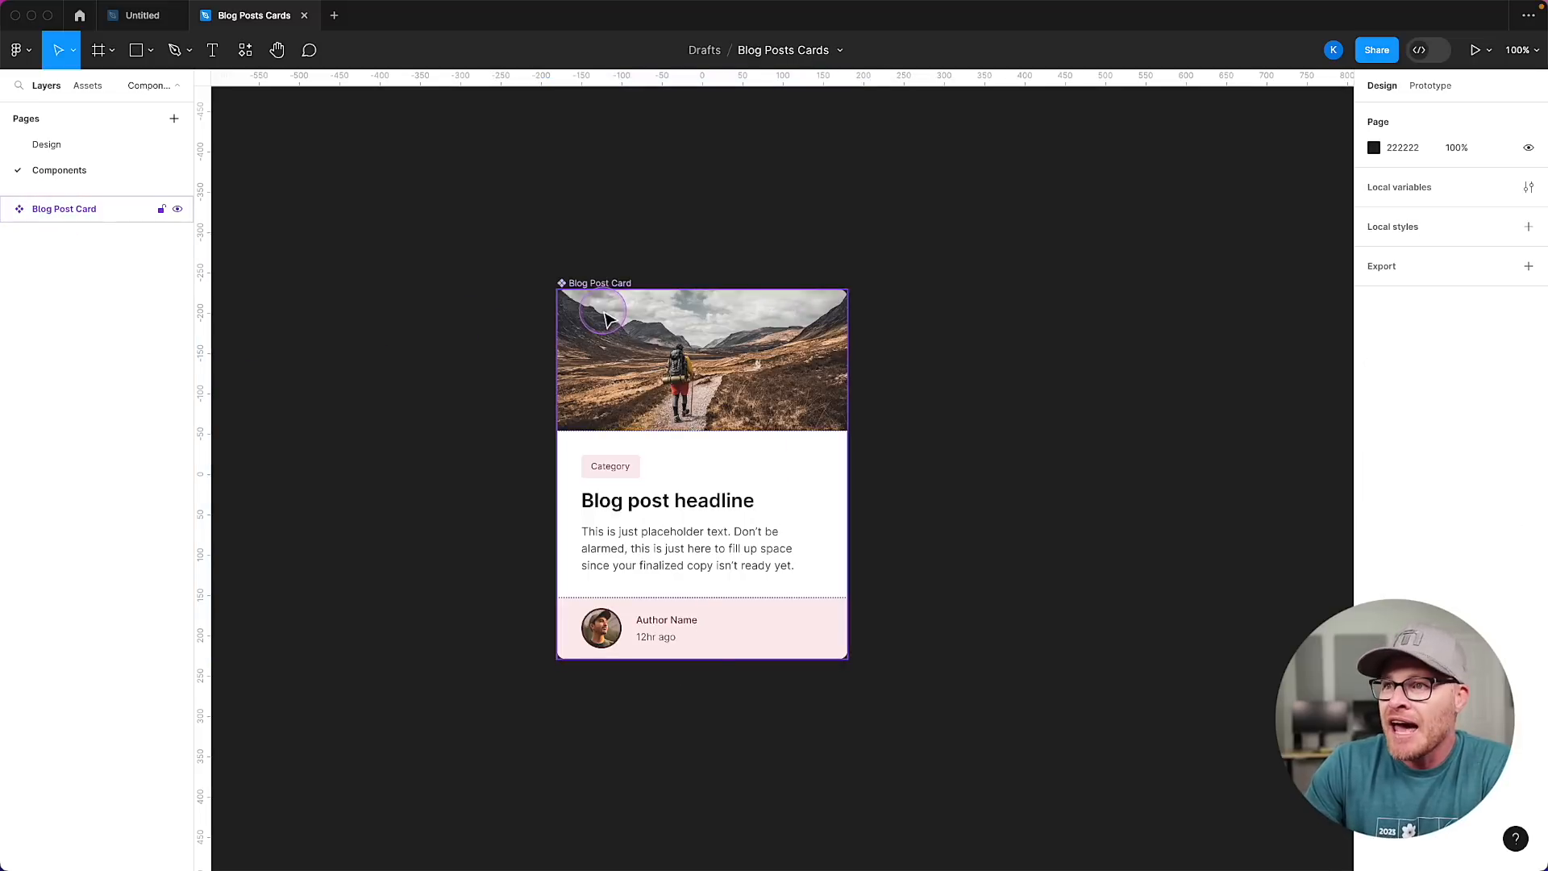
pyautogui.click(606, 318)
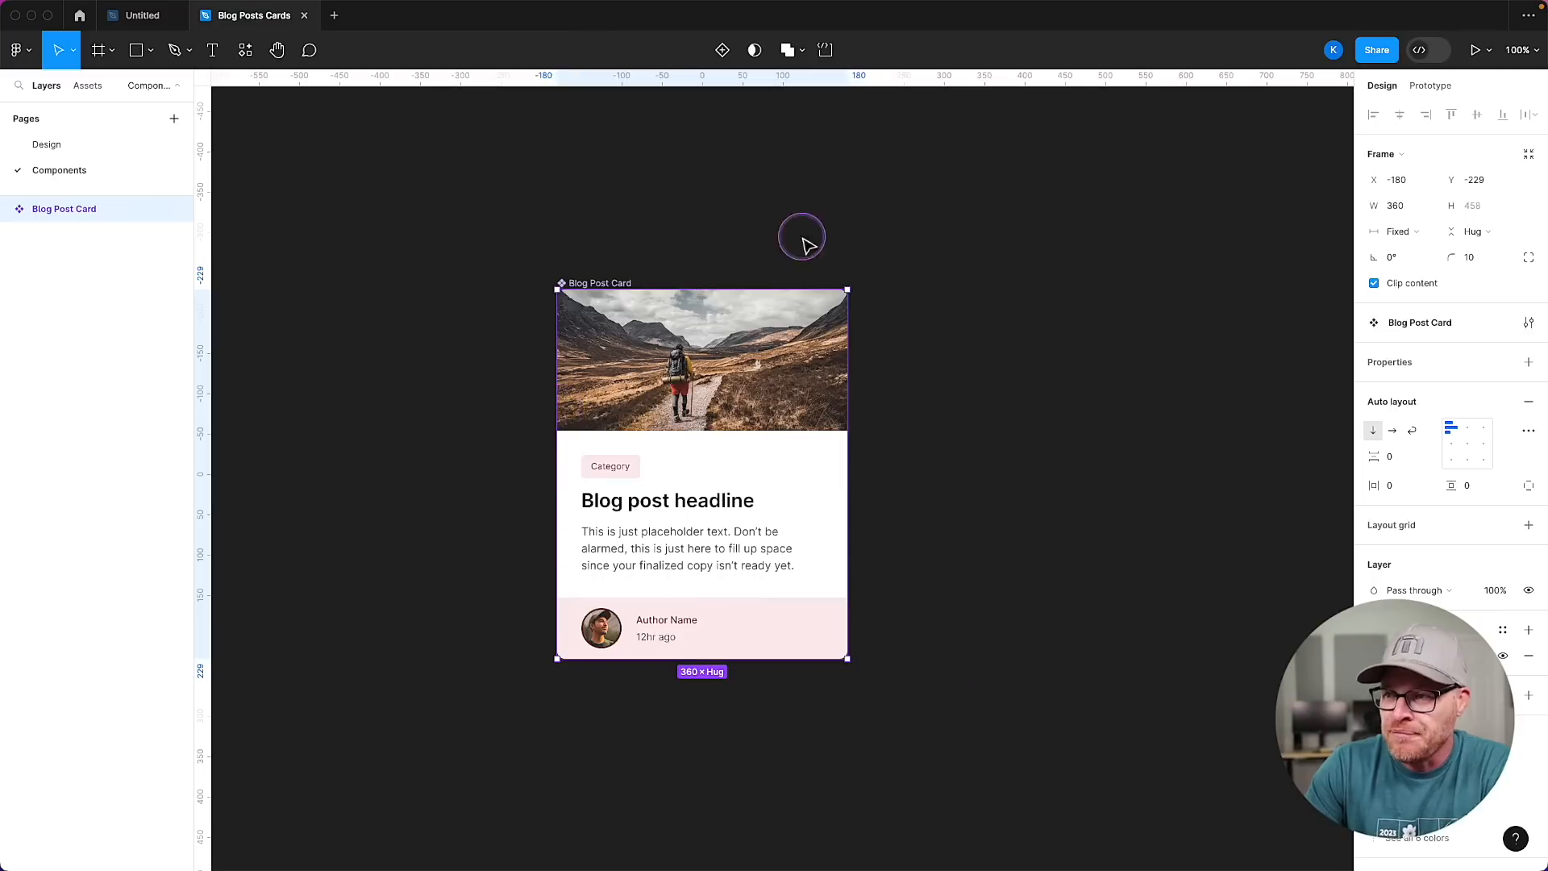
pyautogui.click(1052, 309)
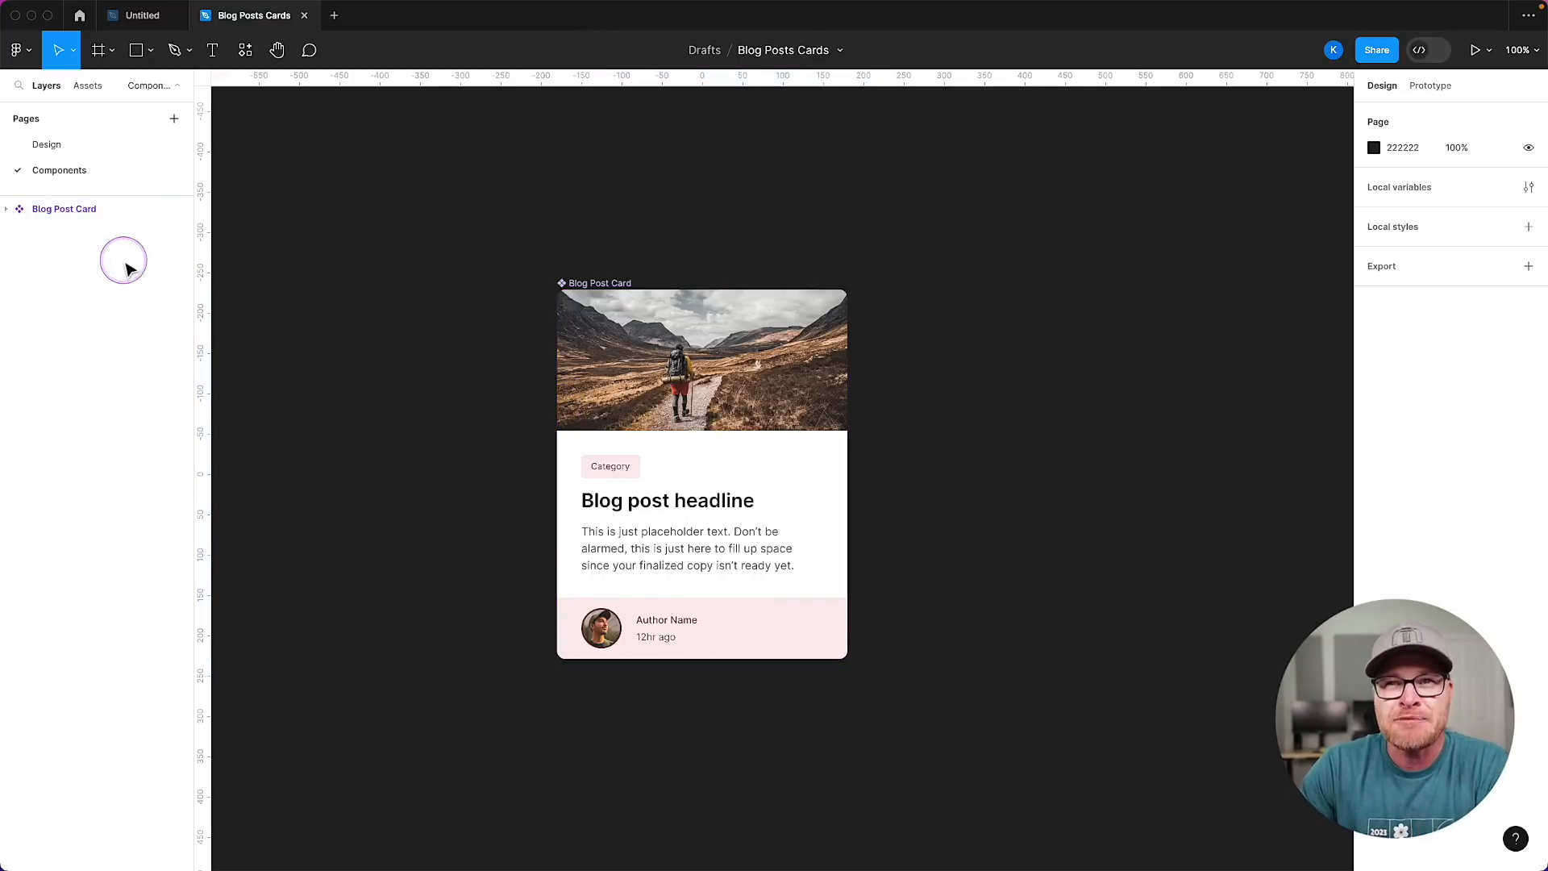
# Place an instance of the Blog Post Card component on the Design page, at about X 412, Y -126.
pyautogui.click(57, 146)
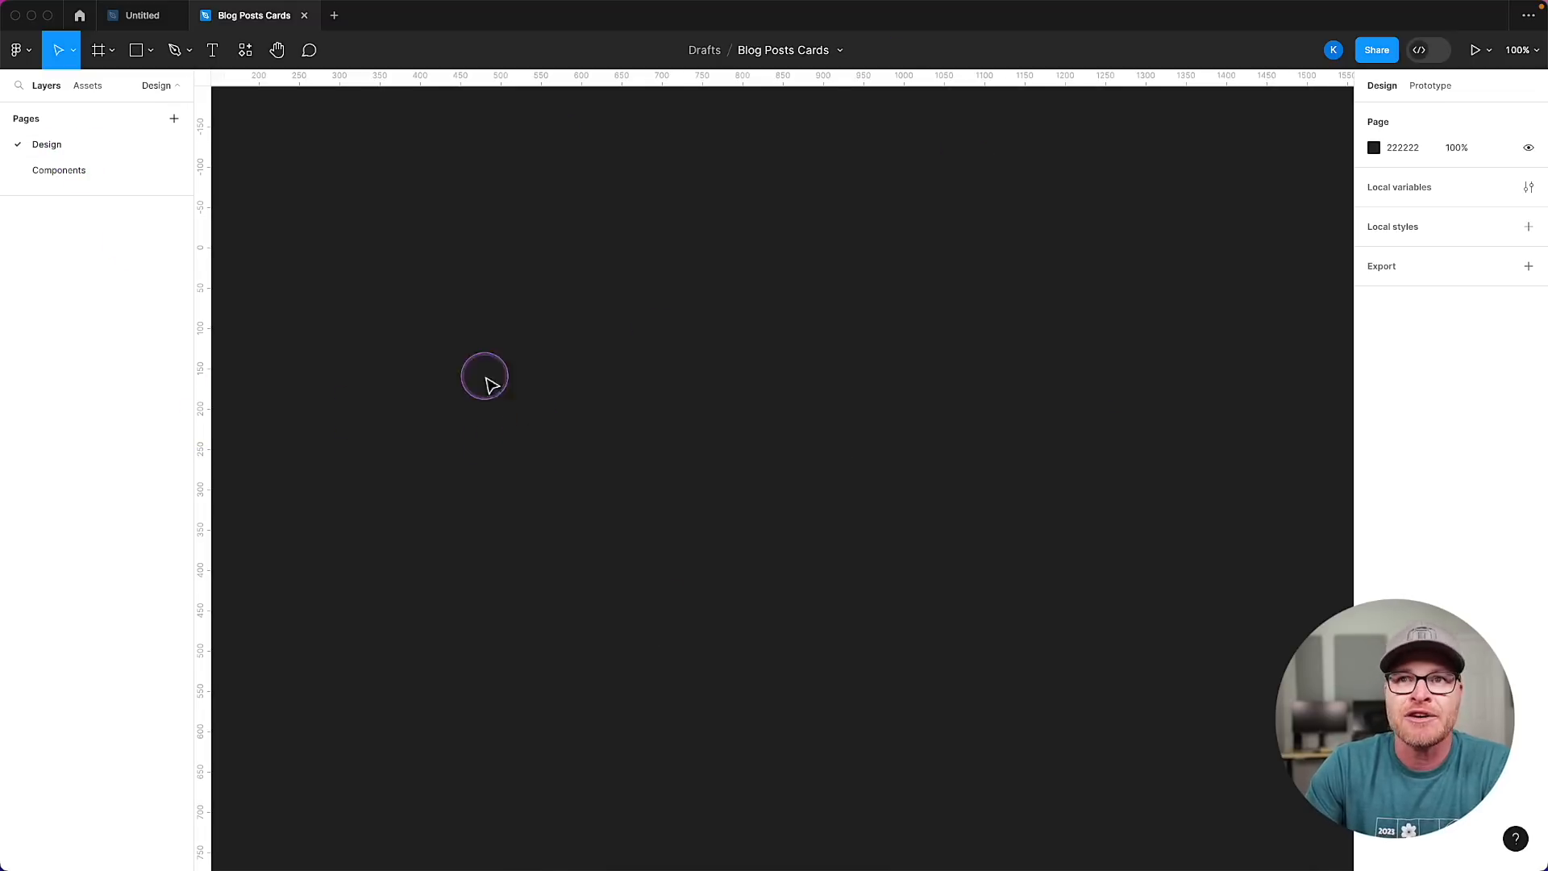
pyautogui.click(84, 86)
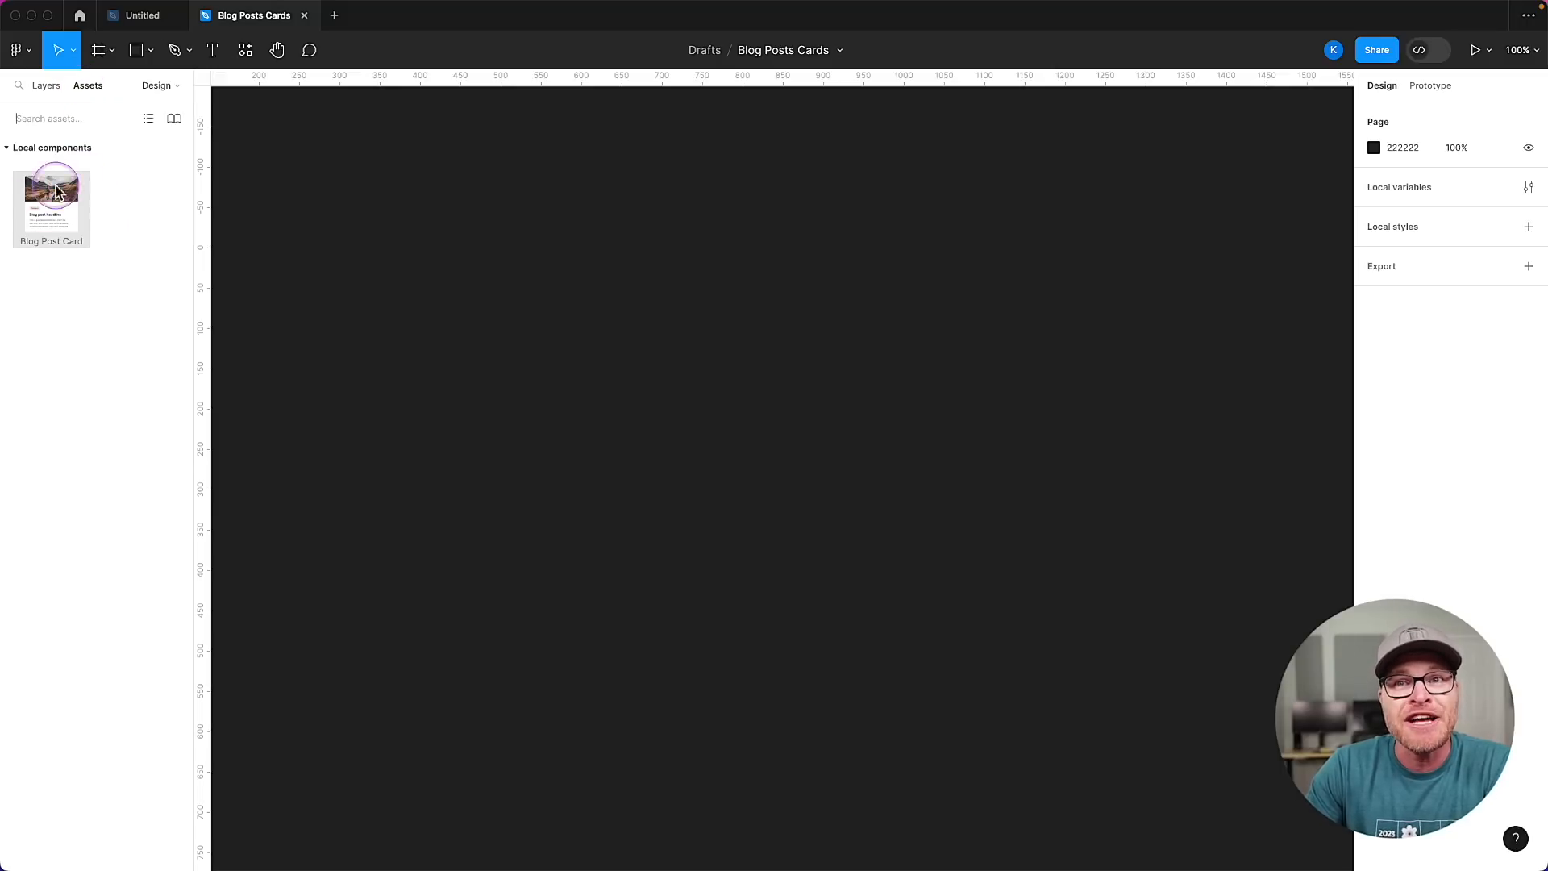
pyautogui.moveTo(53, 191); pyautogui.dragTo(524, 323)
pyautogui.scroll(3, 816, 211)
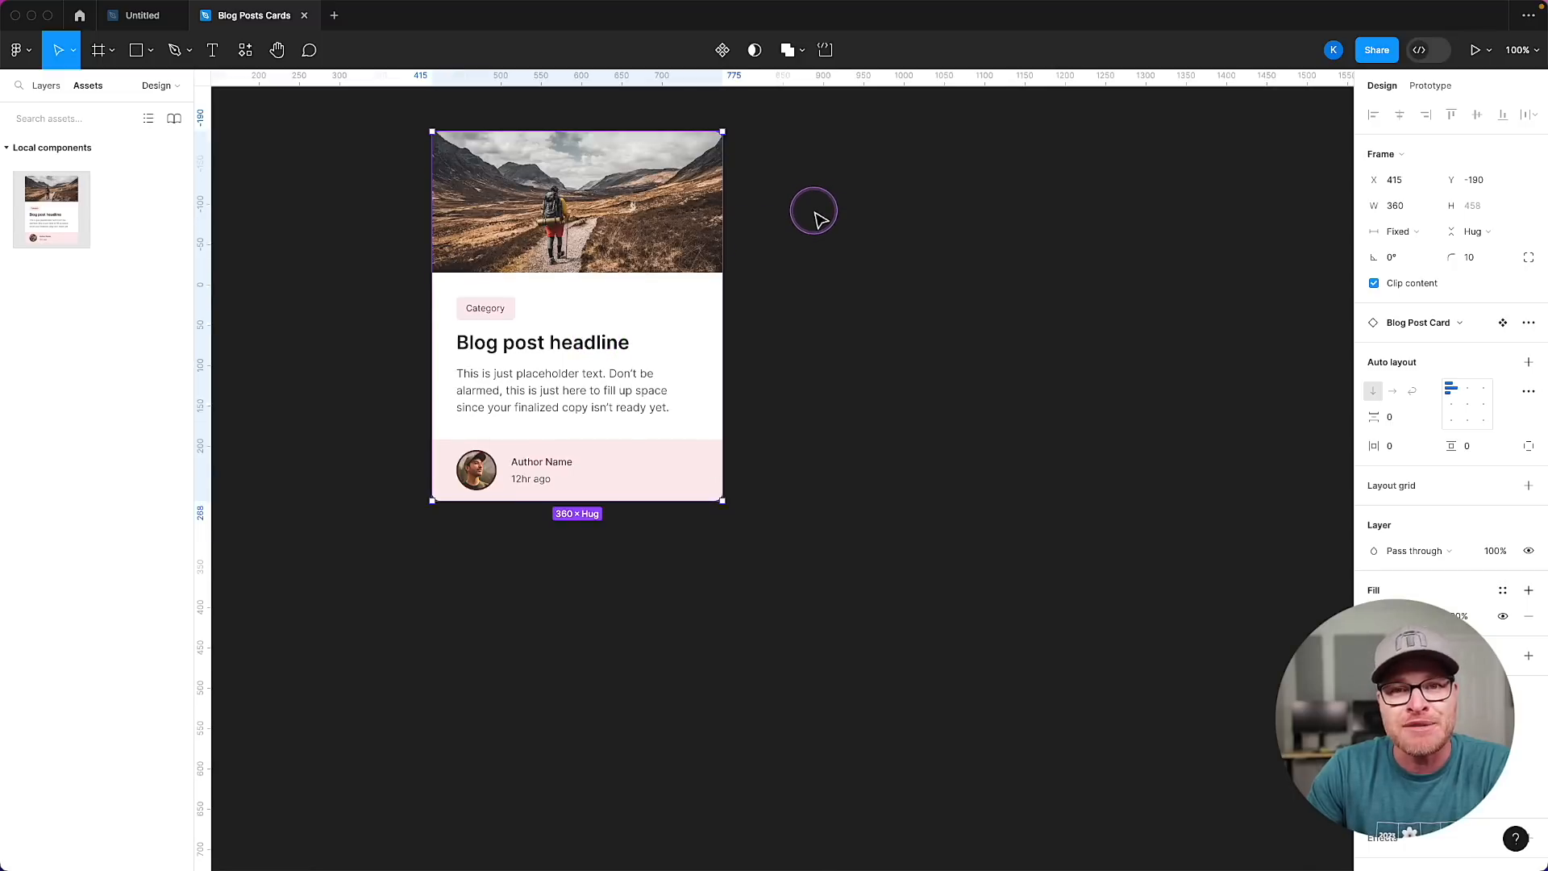
pyautogui.moveTo(546, 338); pyautogui.dragTo(544, 403)
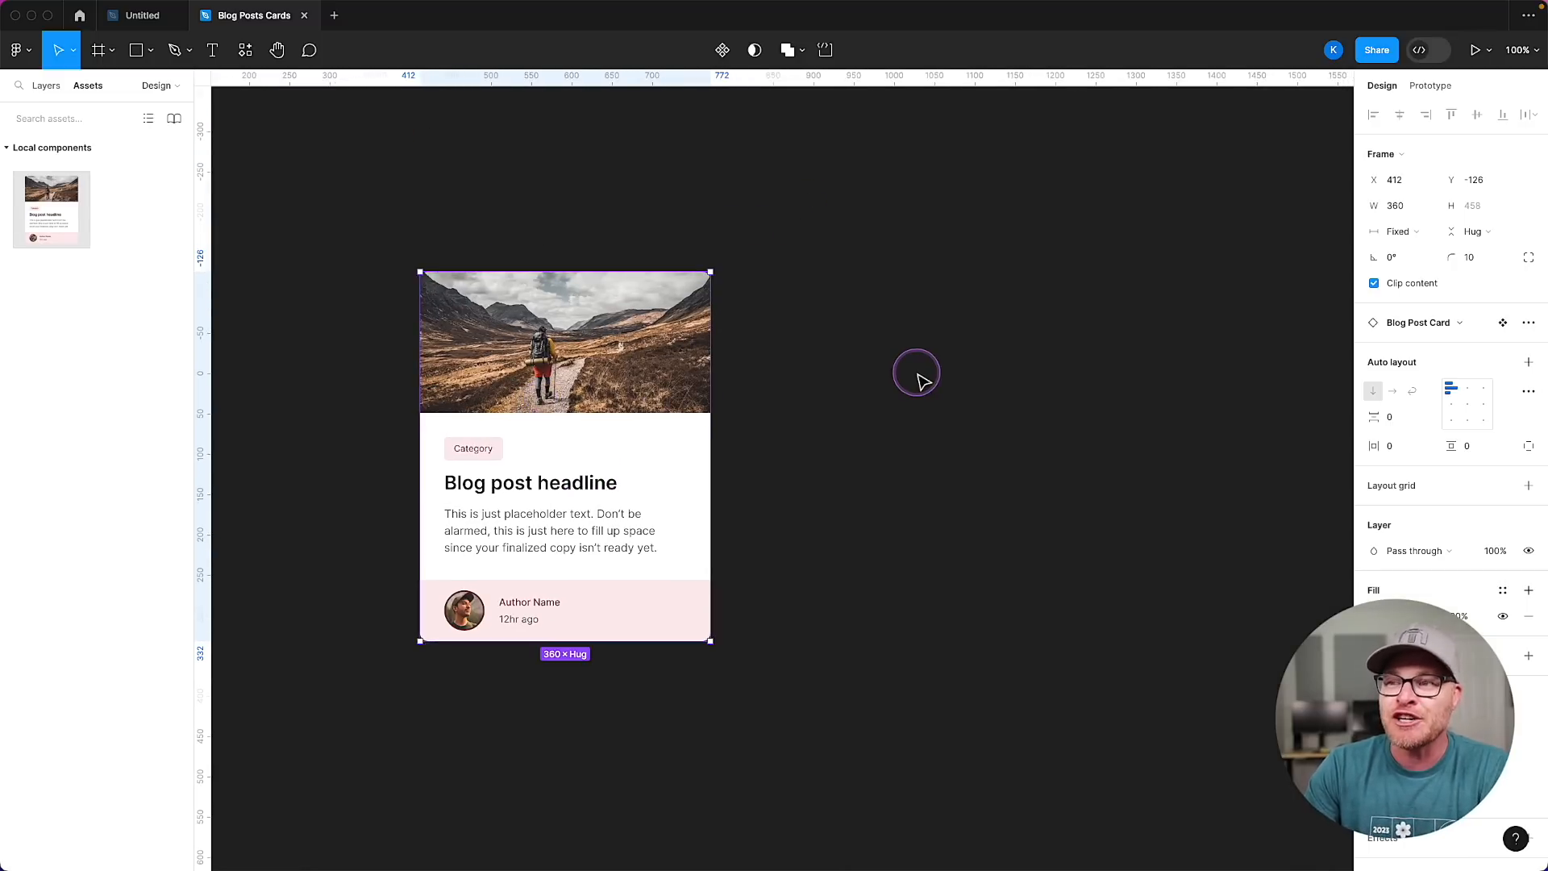
pyautogui.scroll(-1, 918, 360)
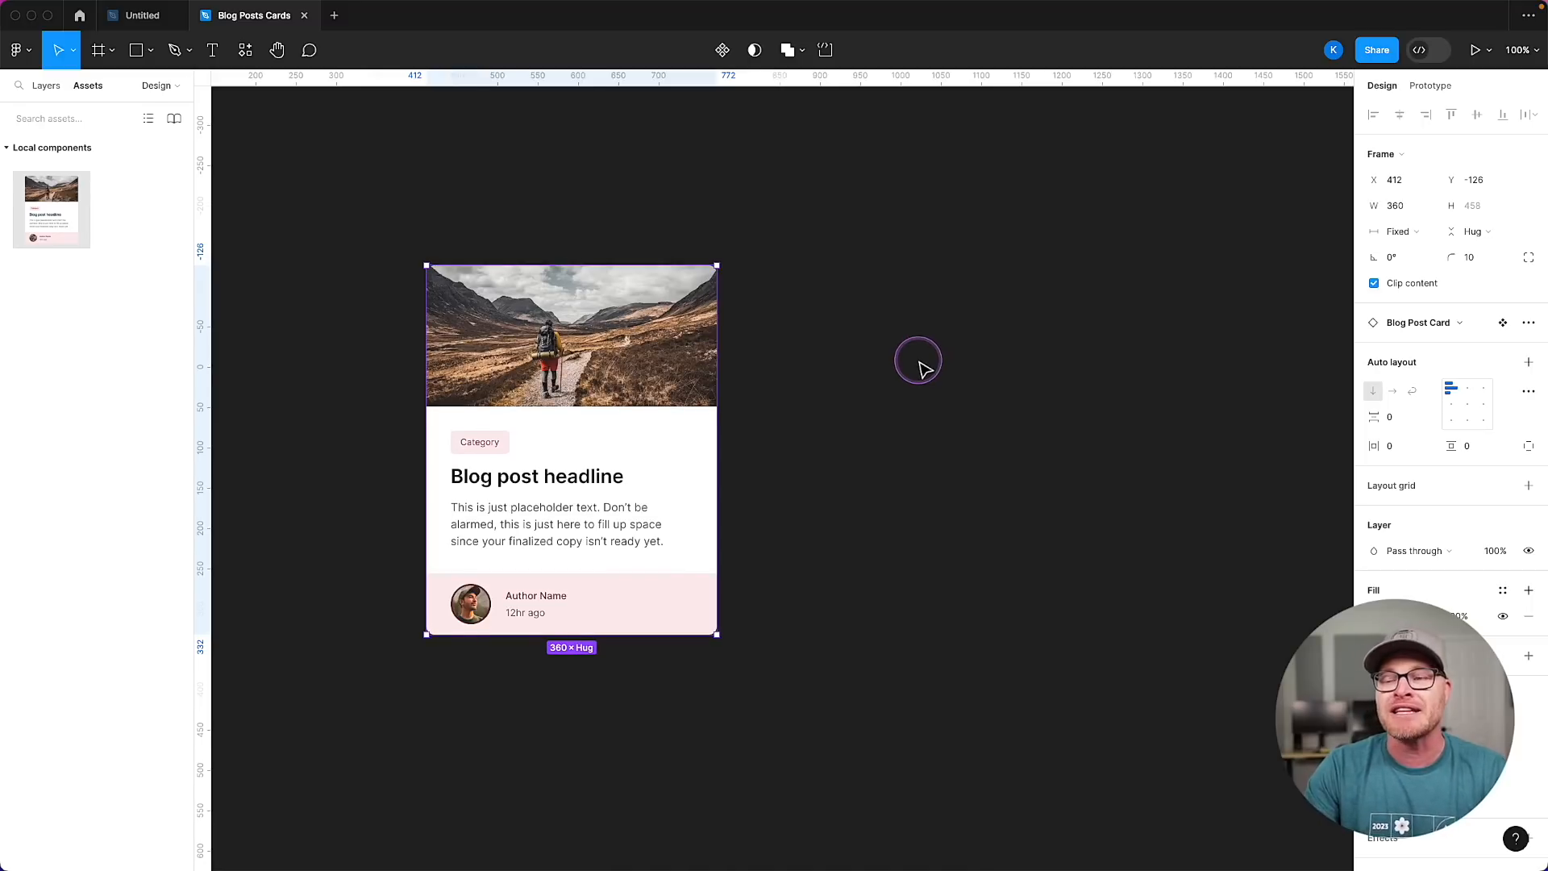
# Duplicate the card twice to form an evenly spaced row of three, with the copies at about X 800 and X 1188.
pyautogui.hotkey('ctrl', 'd')
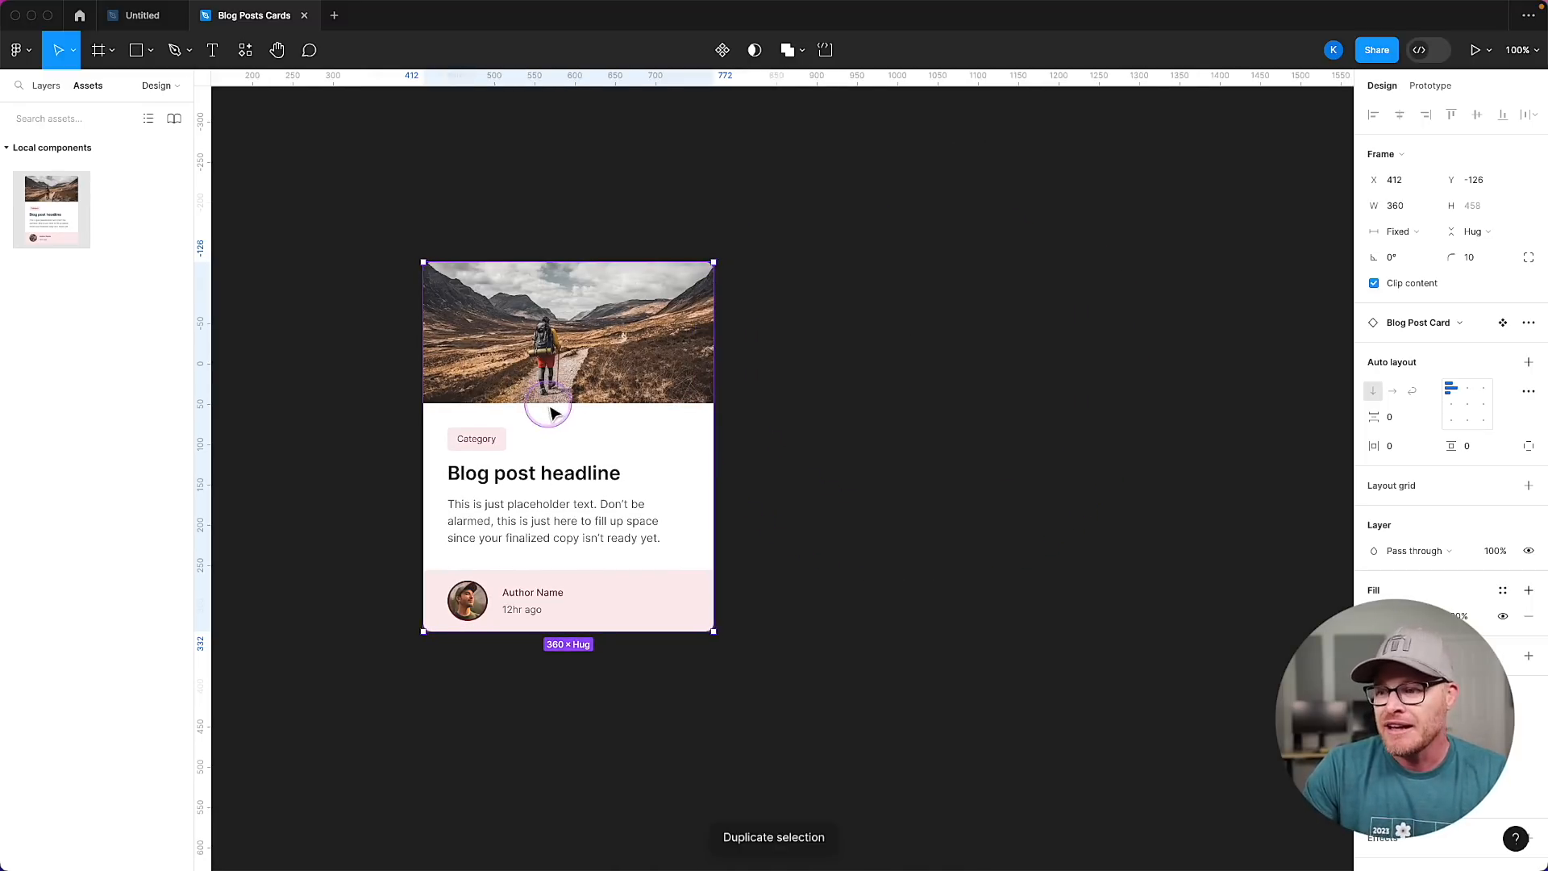
pyautogui.moveTo(553, 404); pyautogui.dragTo(863, 408)
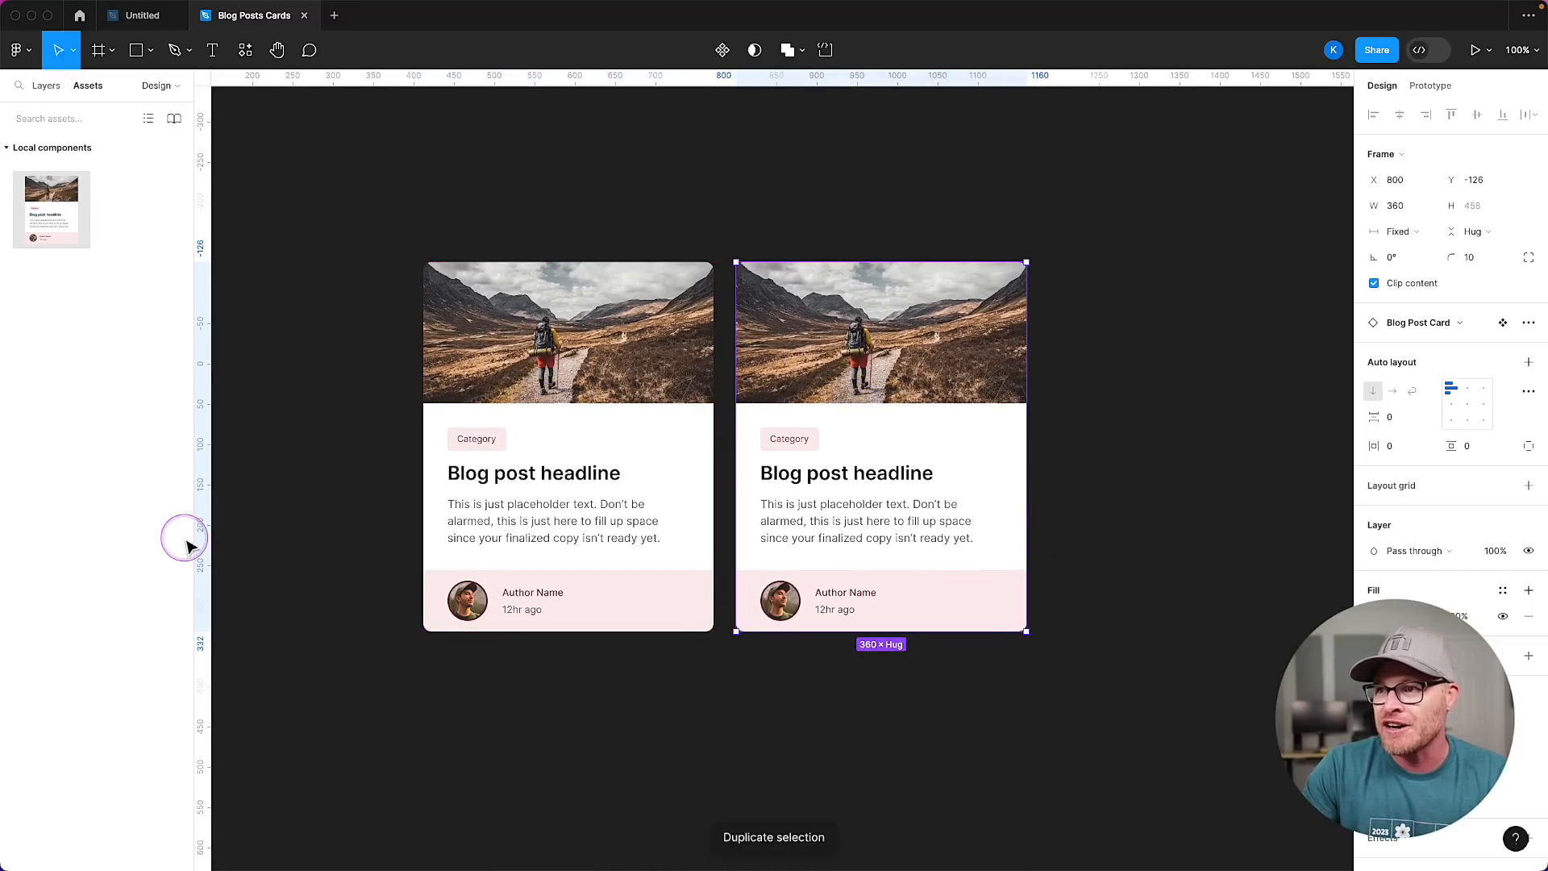
pyautogui.hotkey('ctrl', 'd')
pyautogui.hscroll(1, 487, 545)
pyautogui.hscroll(2, 604, 677)
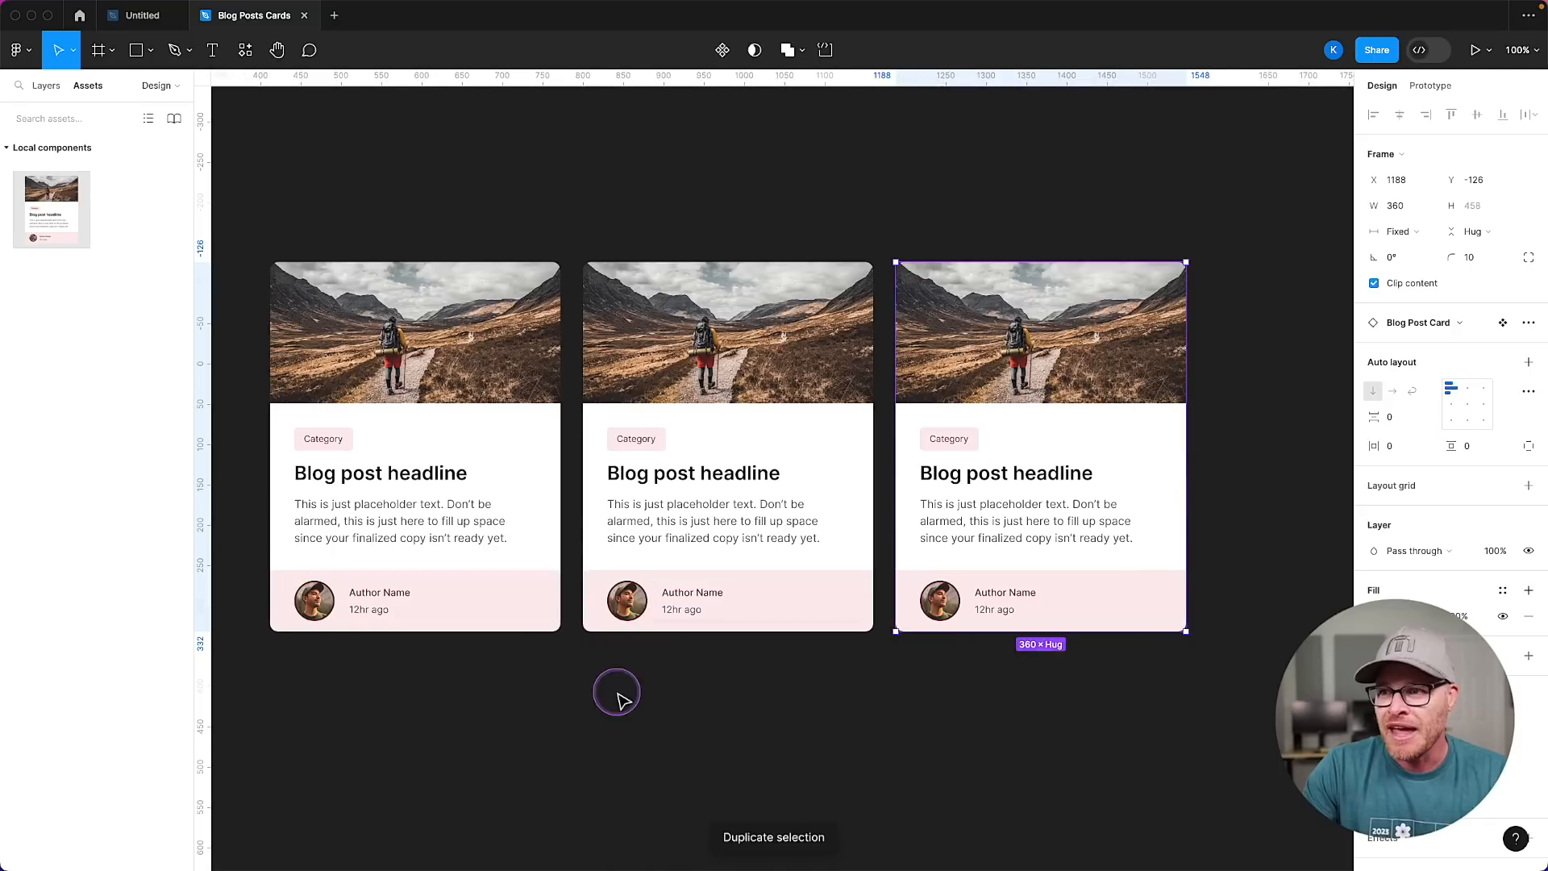
pyautogui.click(617, 690)
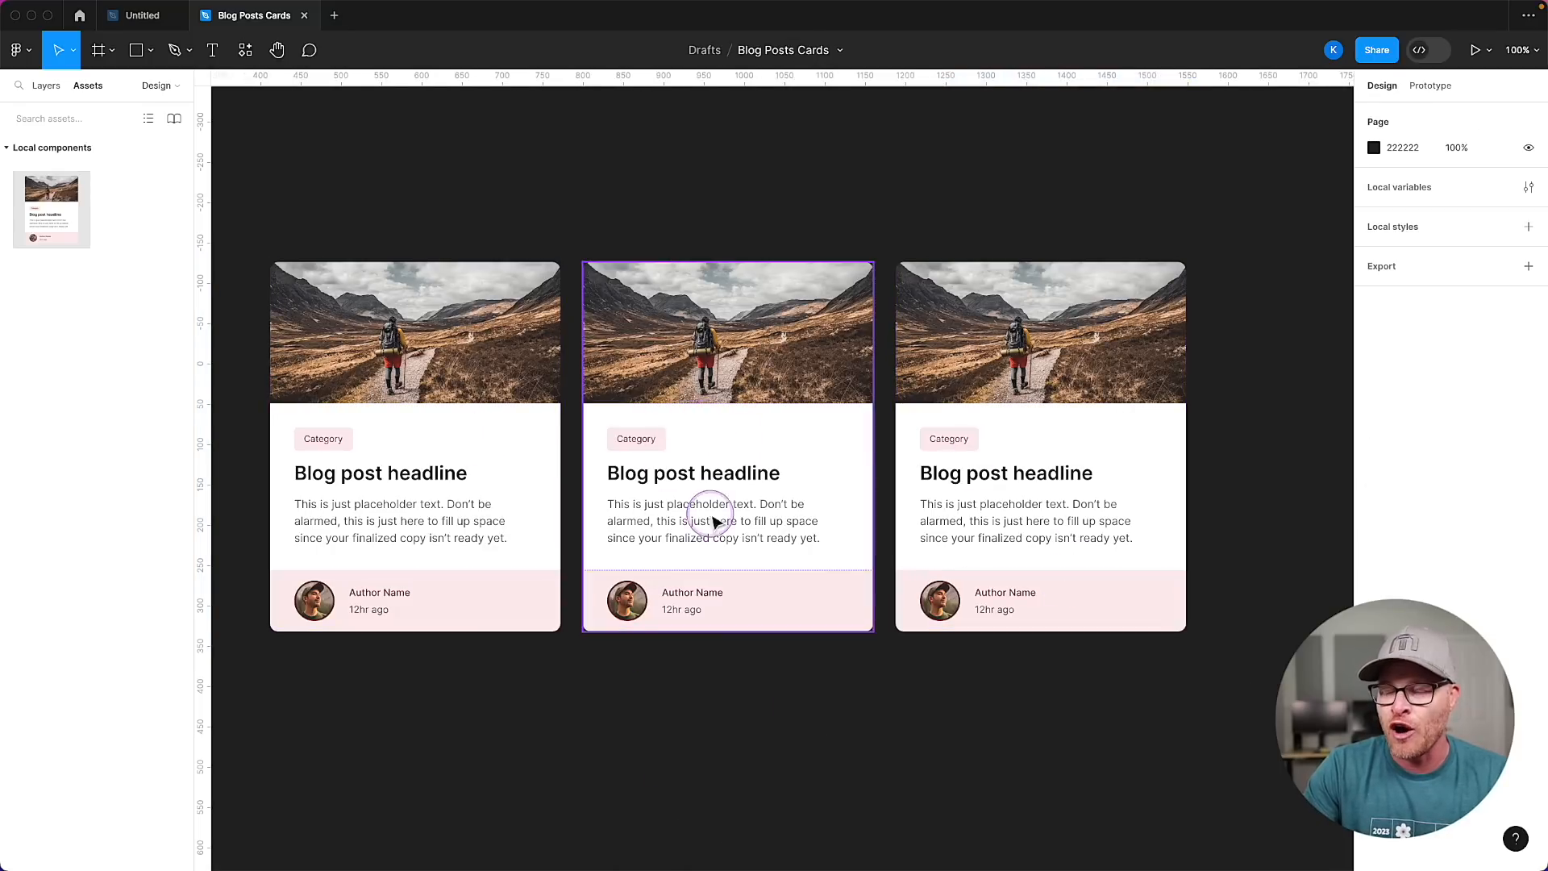
# View the original Blog Post Card on the Components page and return to the Design page.
pyautogui.click(46, 86)
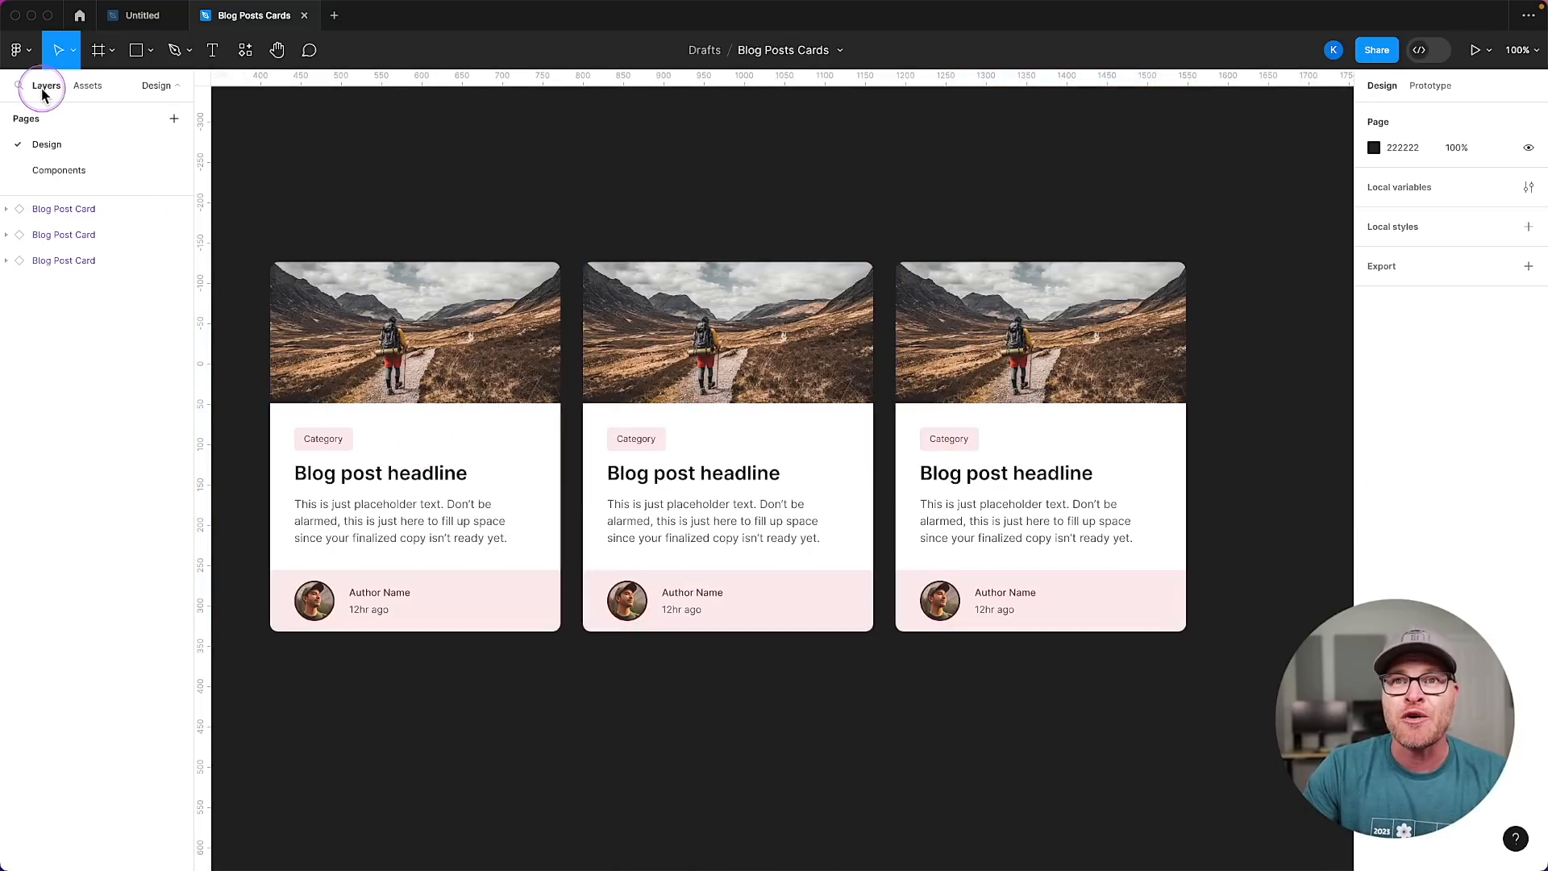
pyautogui.click(71, 175)
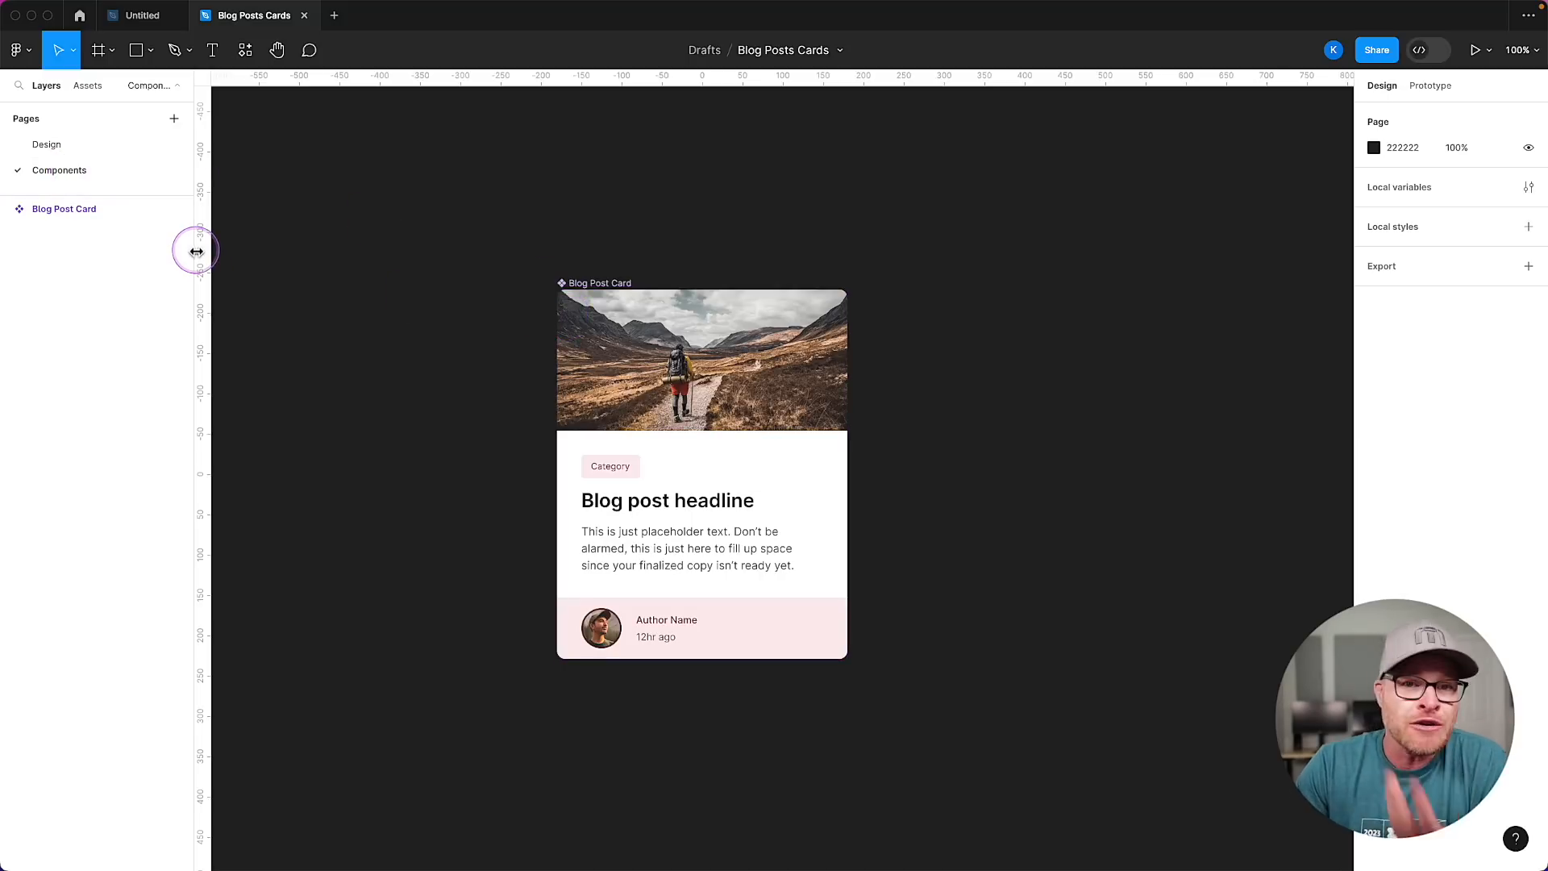
pyautogui.click(47, 144)
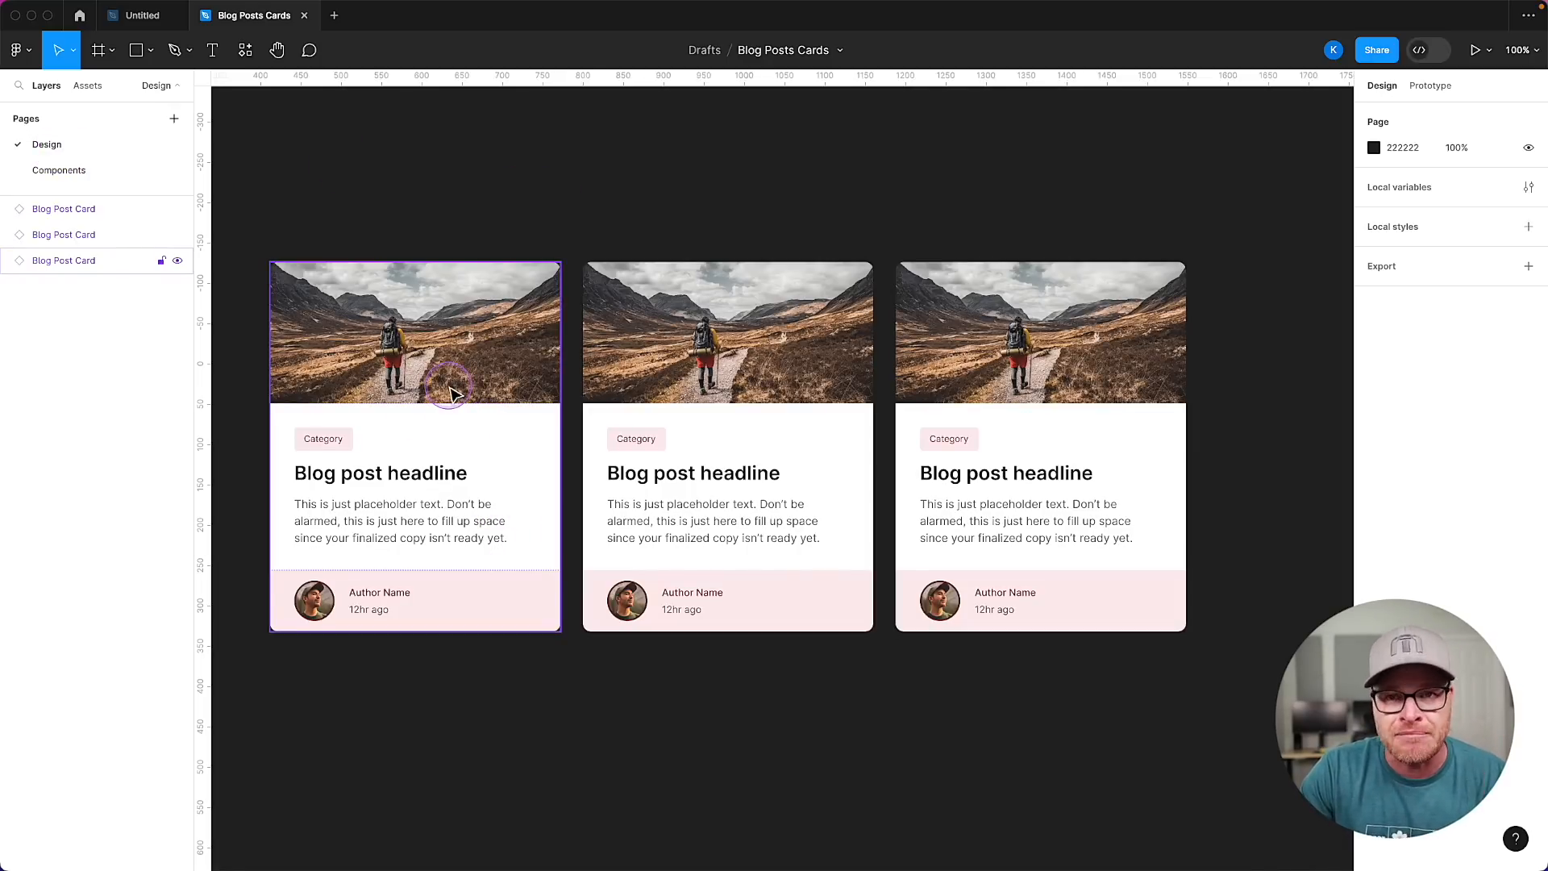
# Go to the first card's main component, move its Category tag below the placeholder text, and return to the Design page.
pyautogui.rightClick(409, 368)
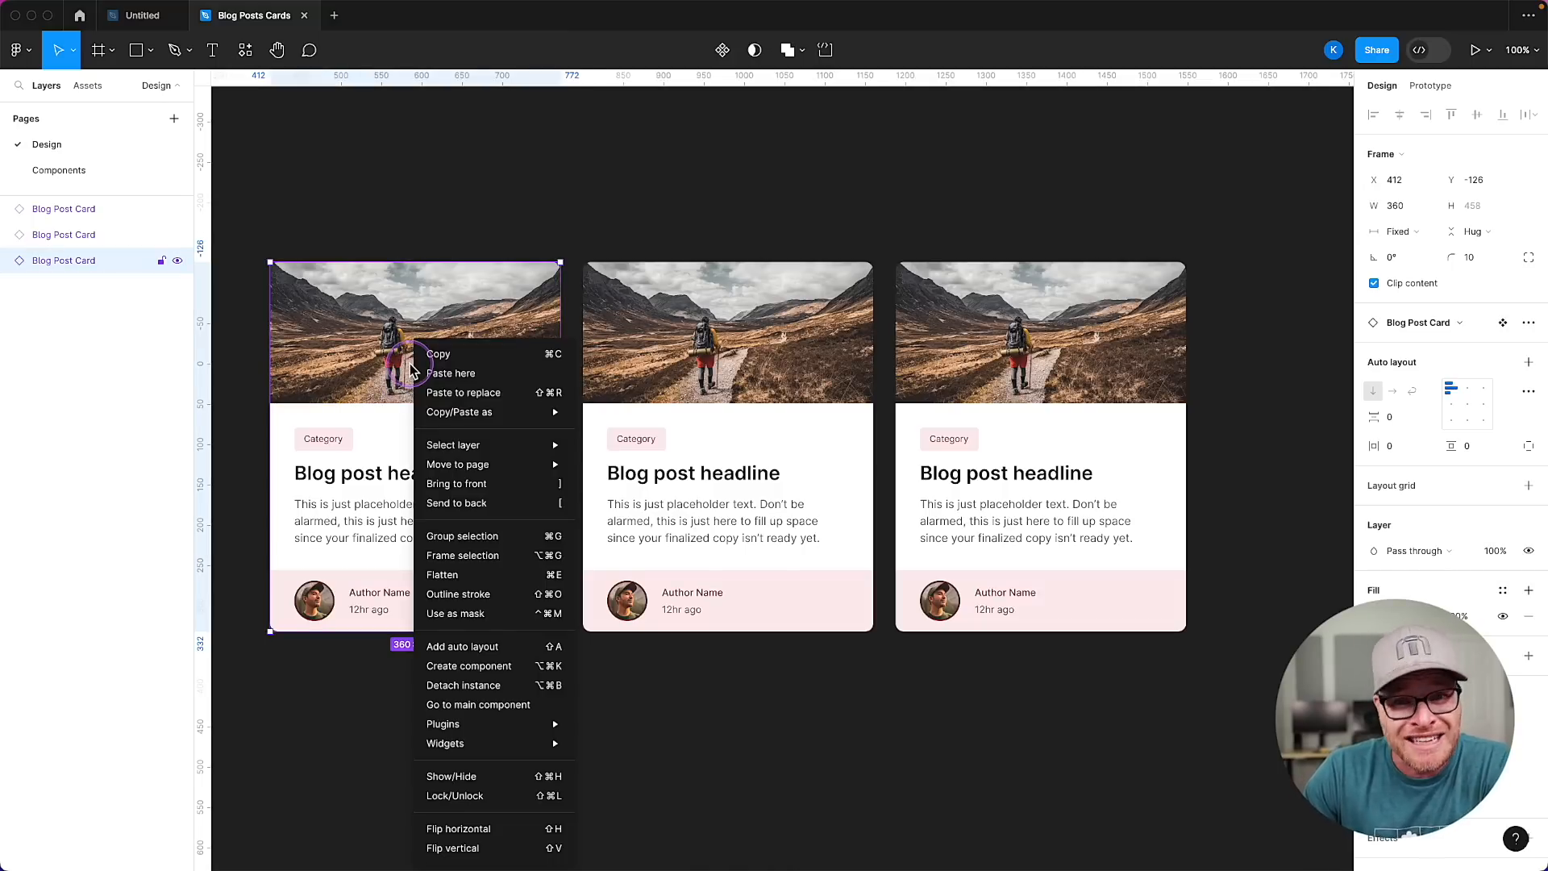
pyautogui.click(491, 706)
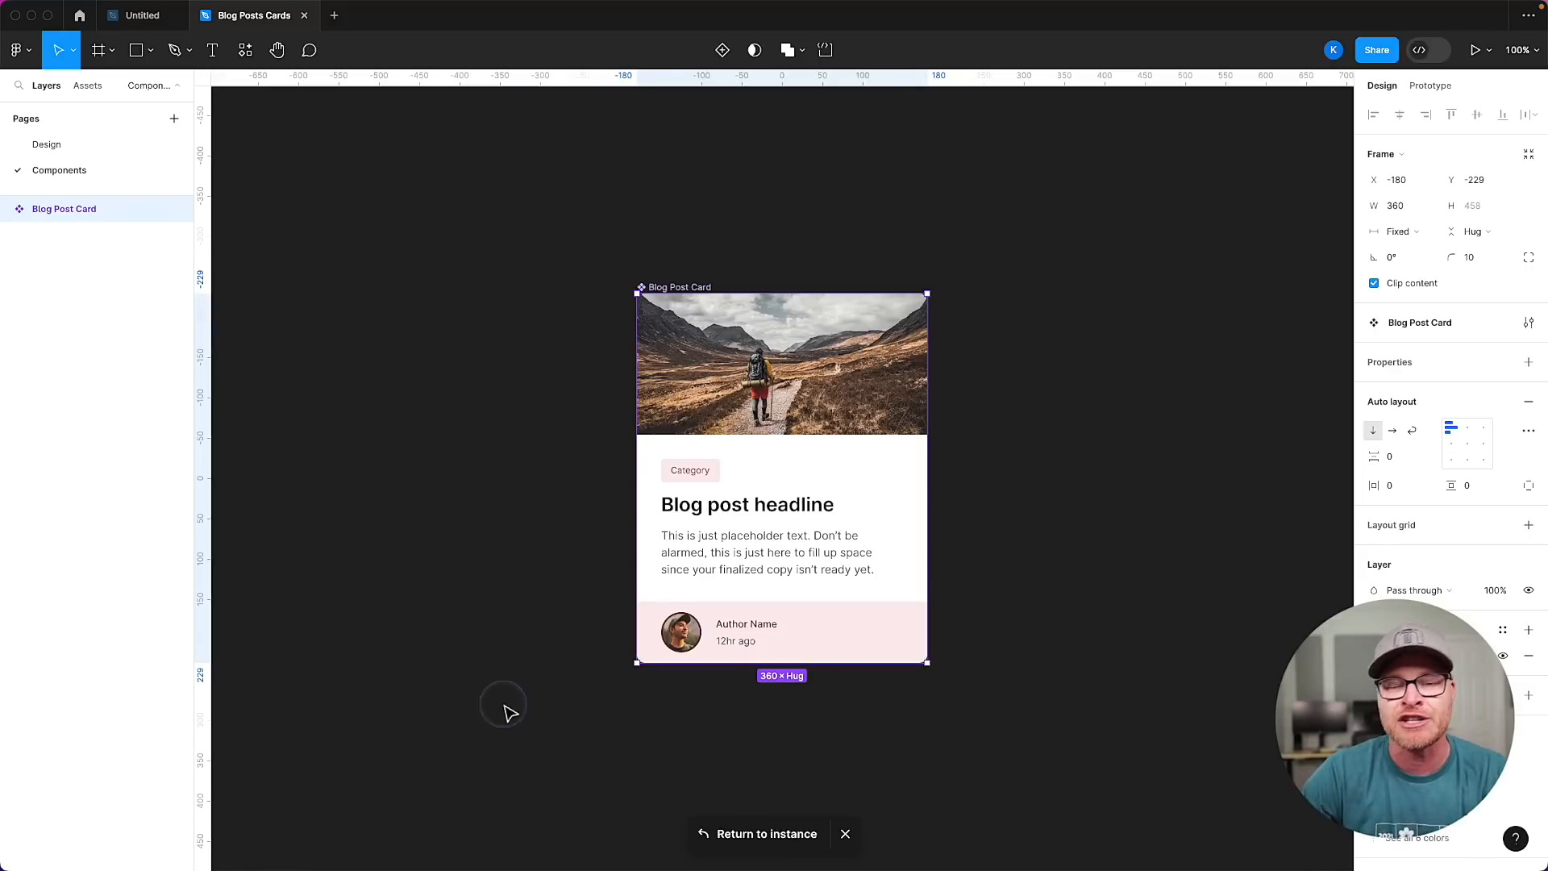
pyautogui.click(474, 553)
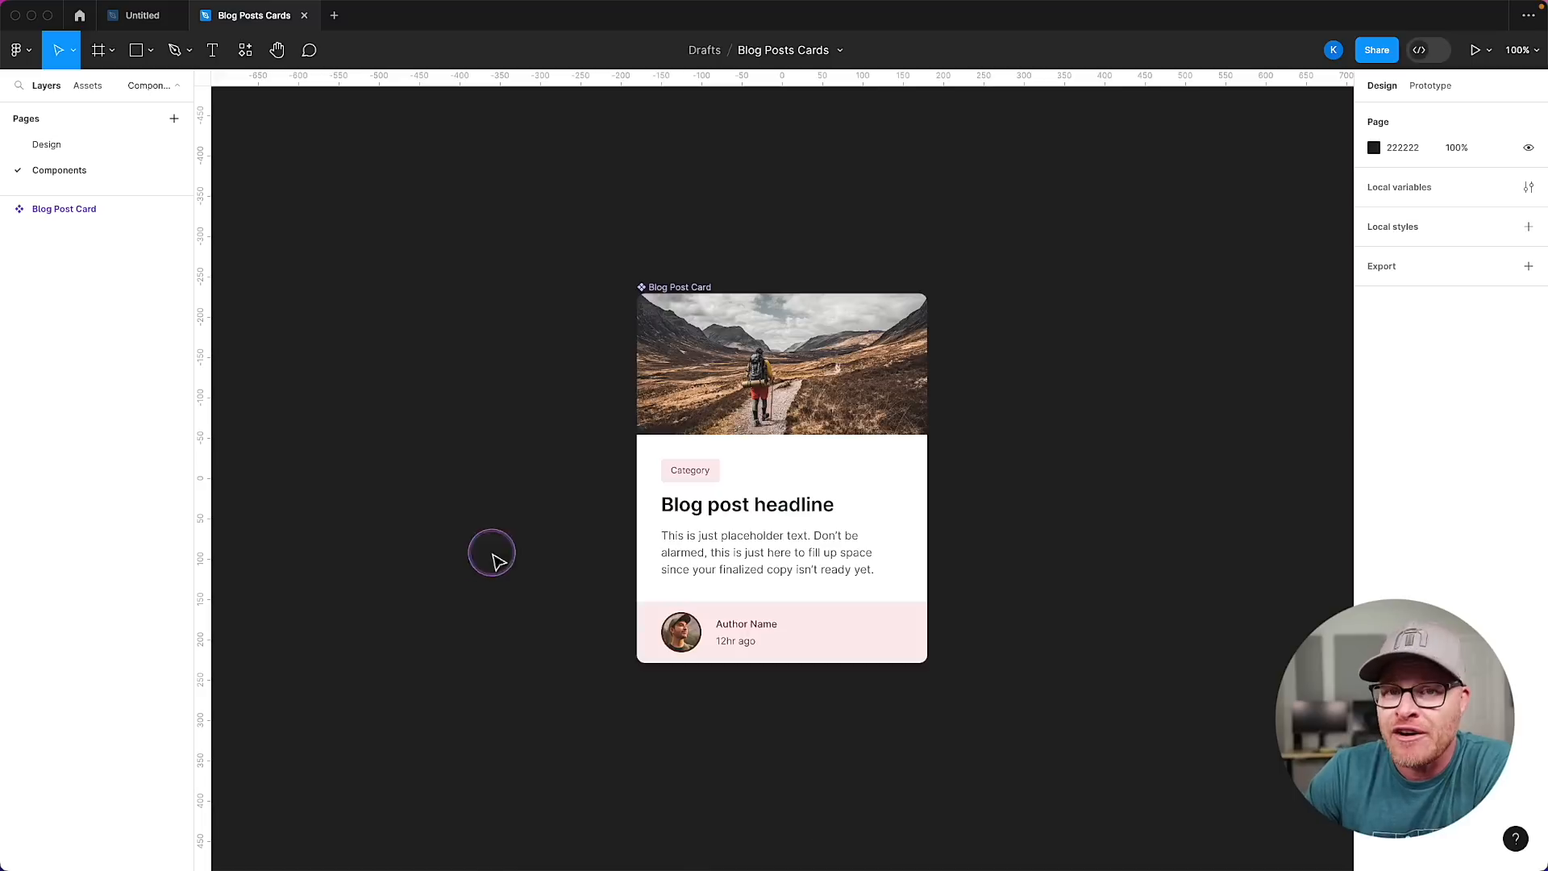
pyautogui.tripleClick(699, 475)
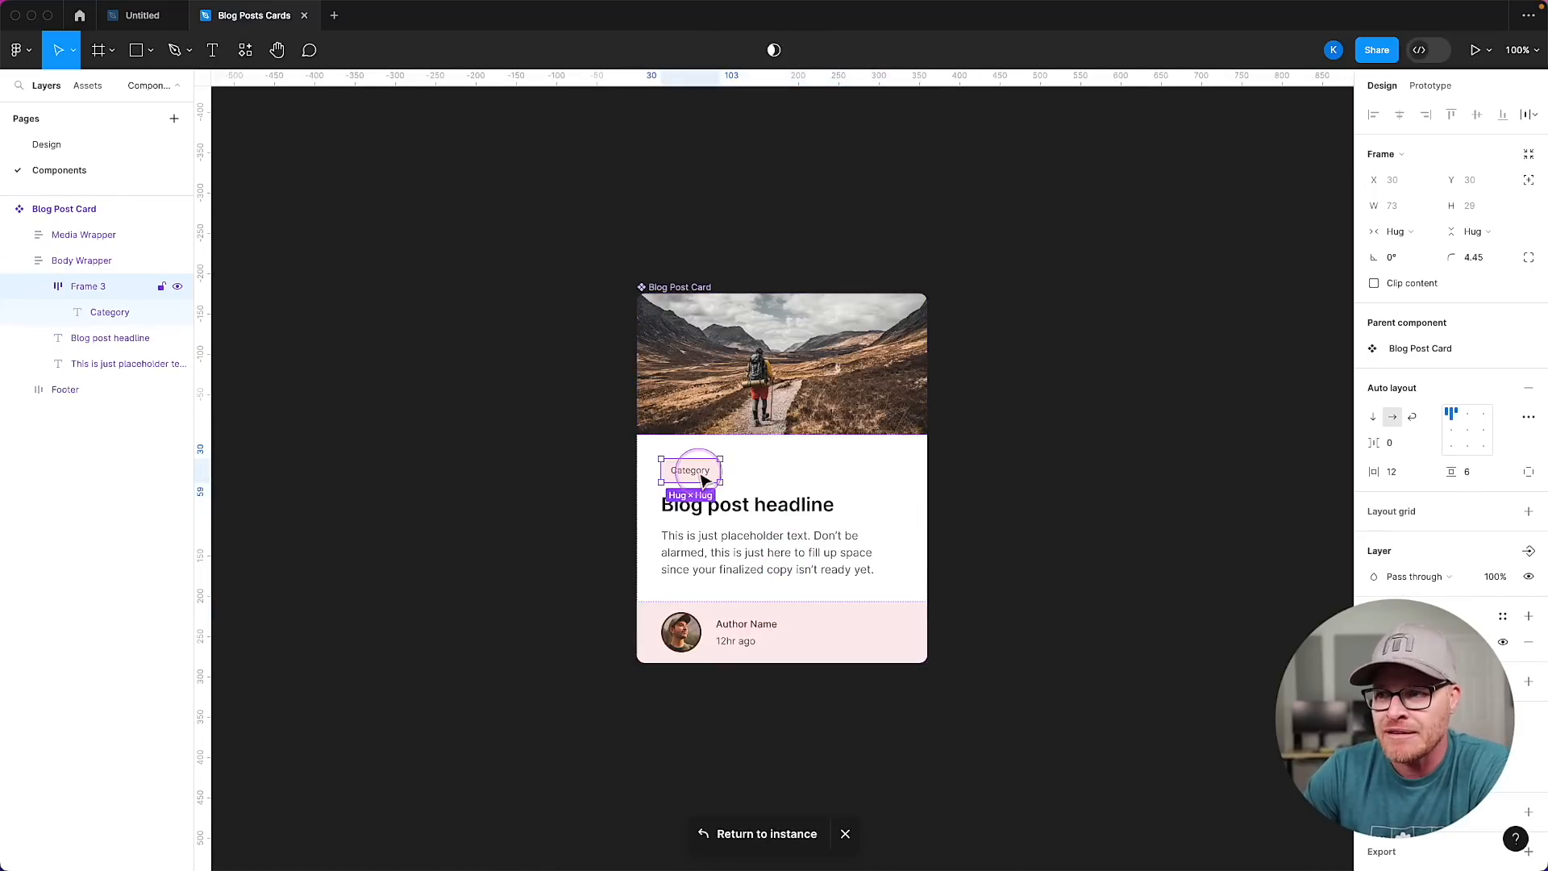
pyautogui.moveTo(702, 480); pyautogui.dragTo(699, 566)
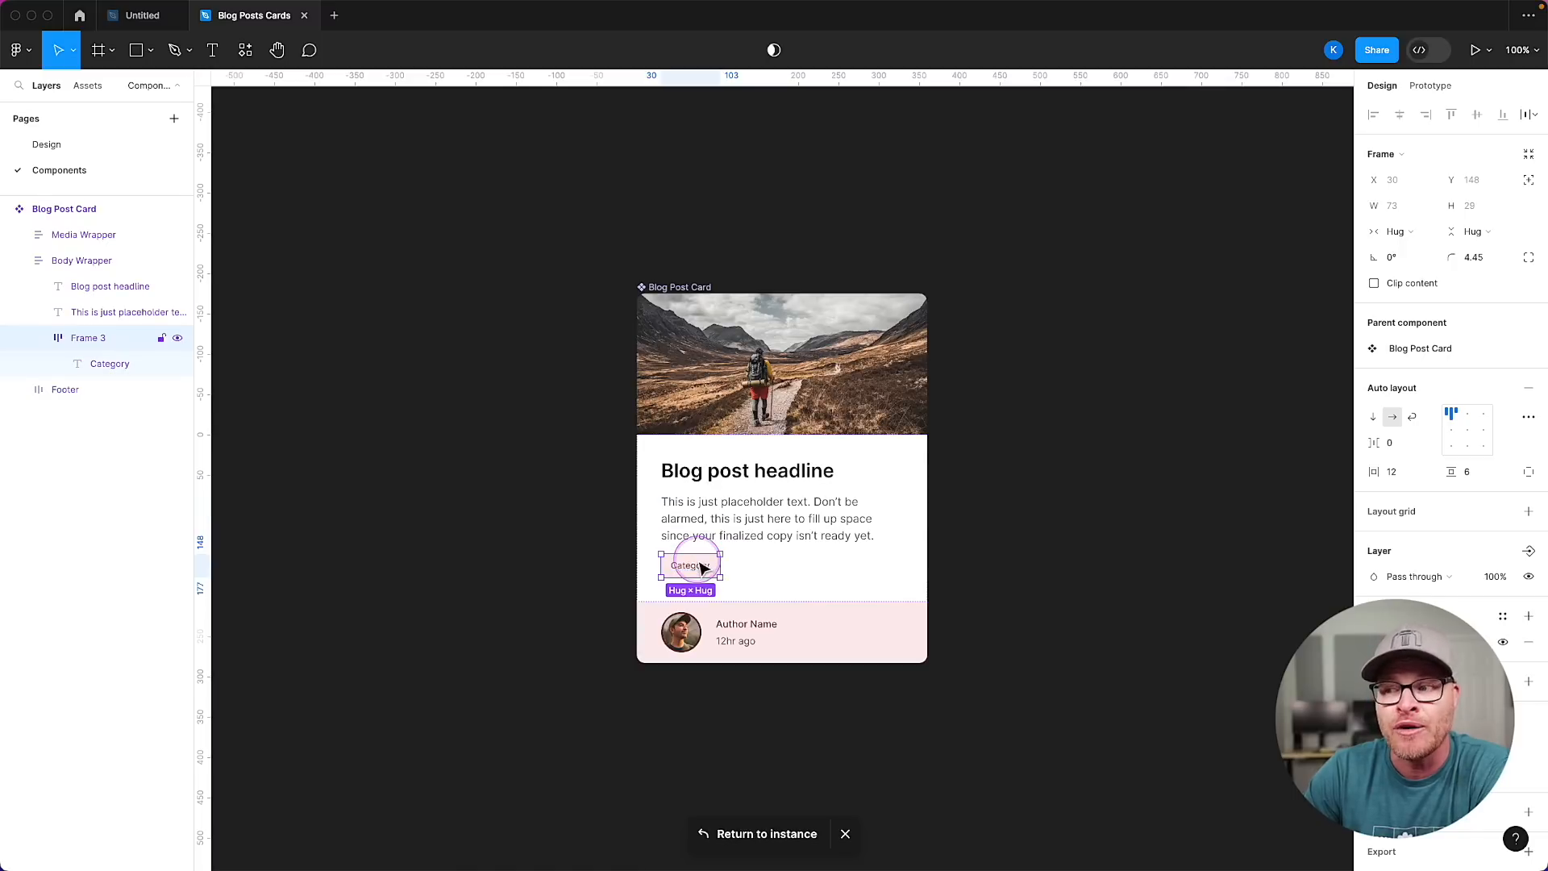
pyautogui.click(49, 145)
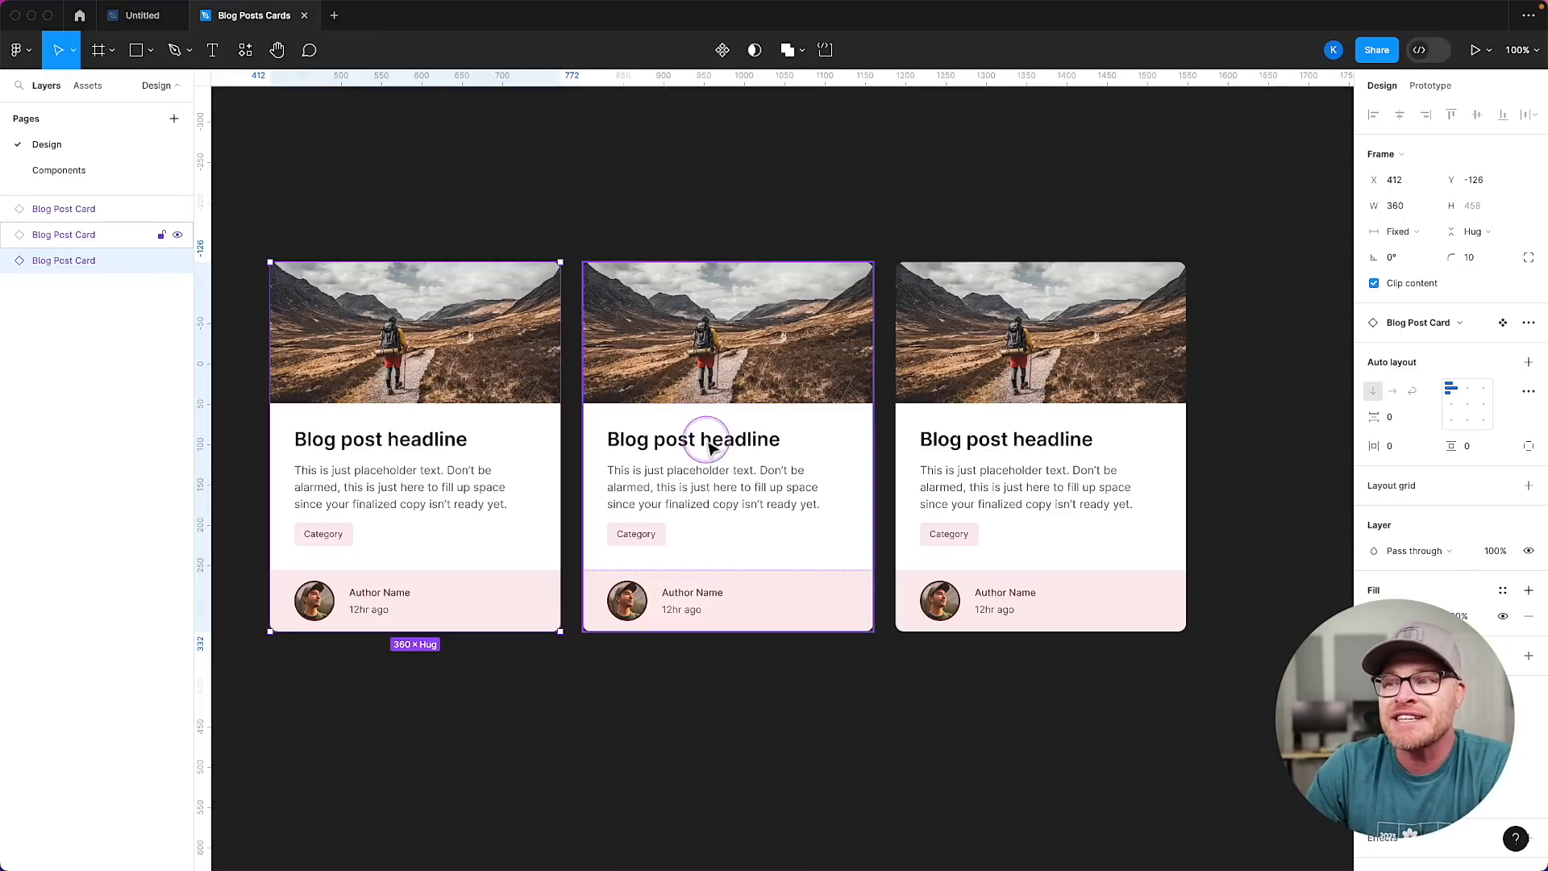
# Change the headline of the middle card to "Blog post #2".
pyautogui.click(676, 441)
pyautogui.doubleClick(677, 441)
pyautogui.doubleClick(678, 441)
pyautogui.click(678, 439)
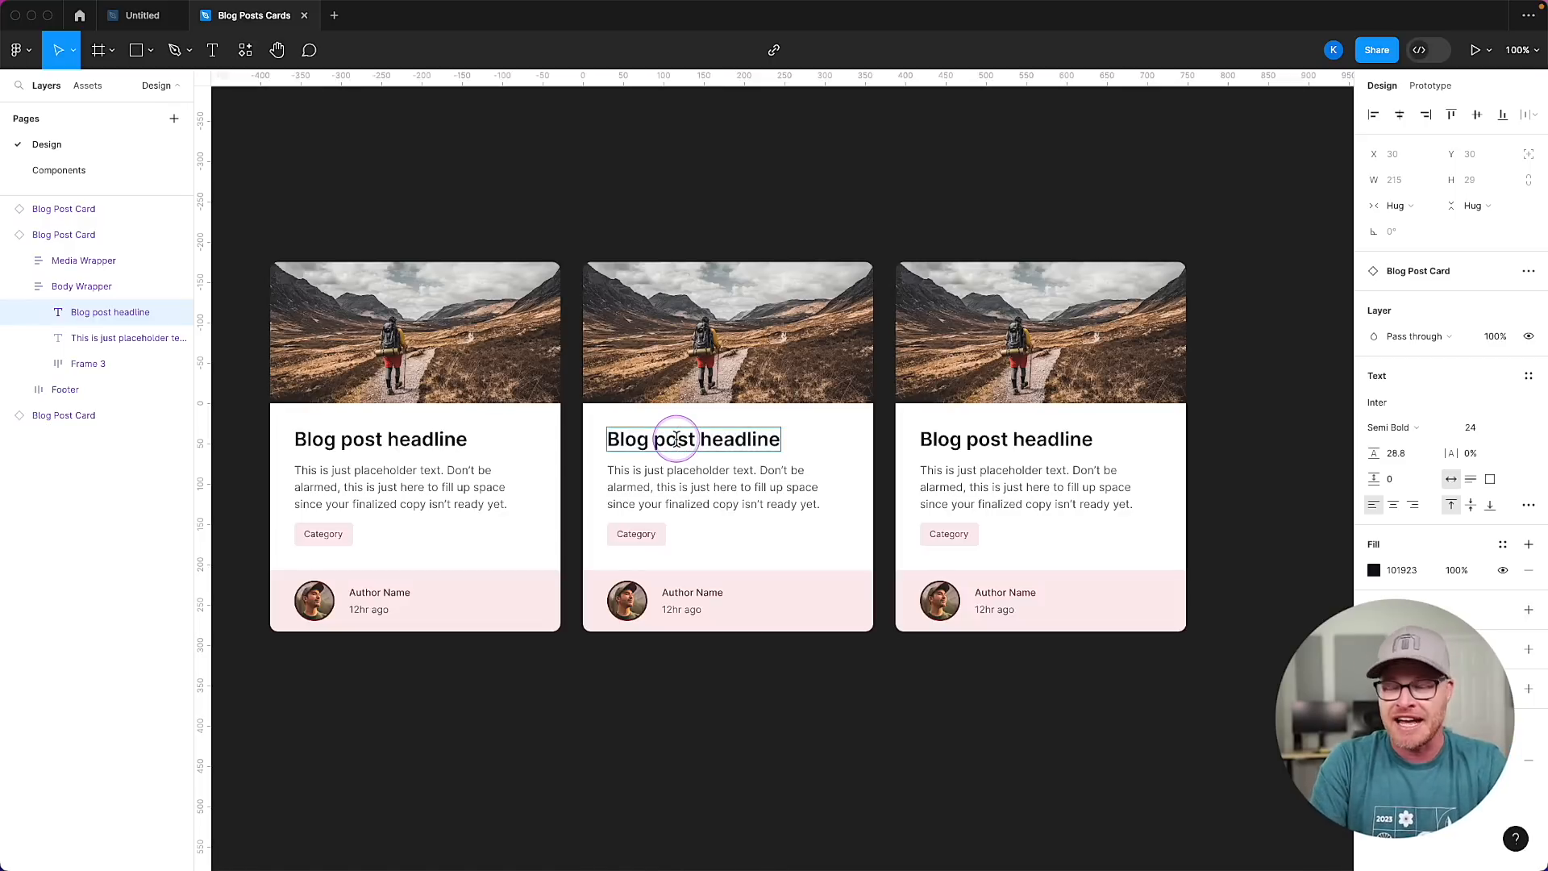
pyautogui.press('super+a')
pyautogui.write('Blog post #2')
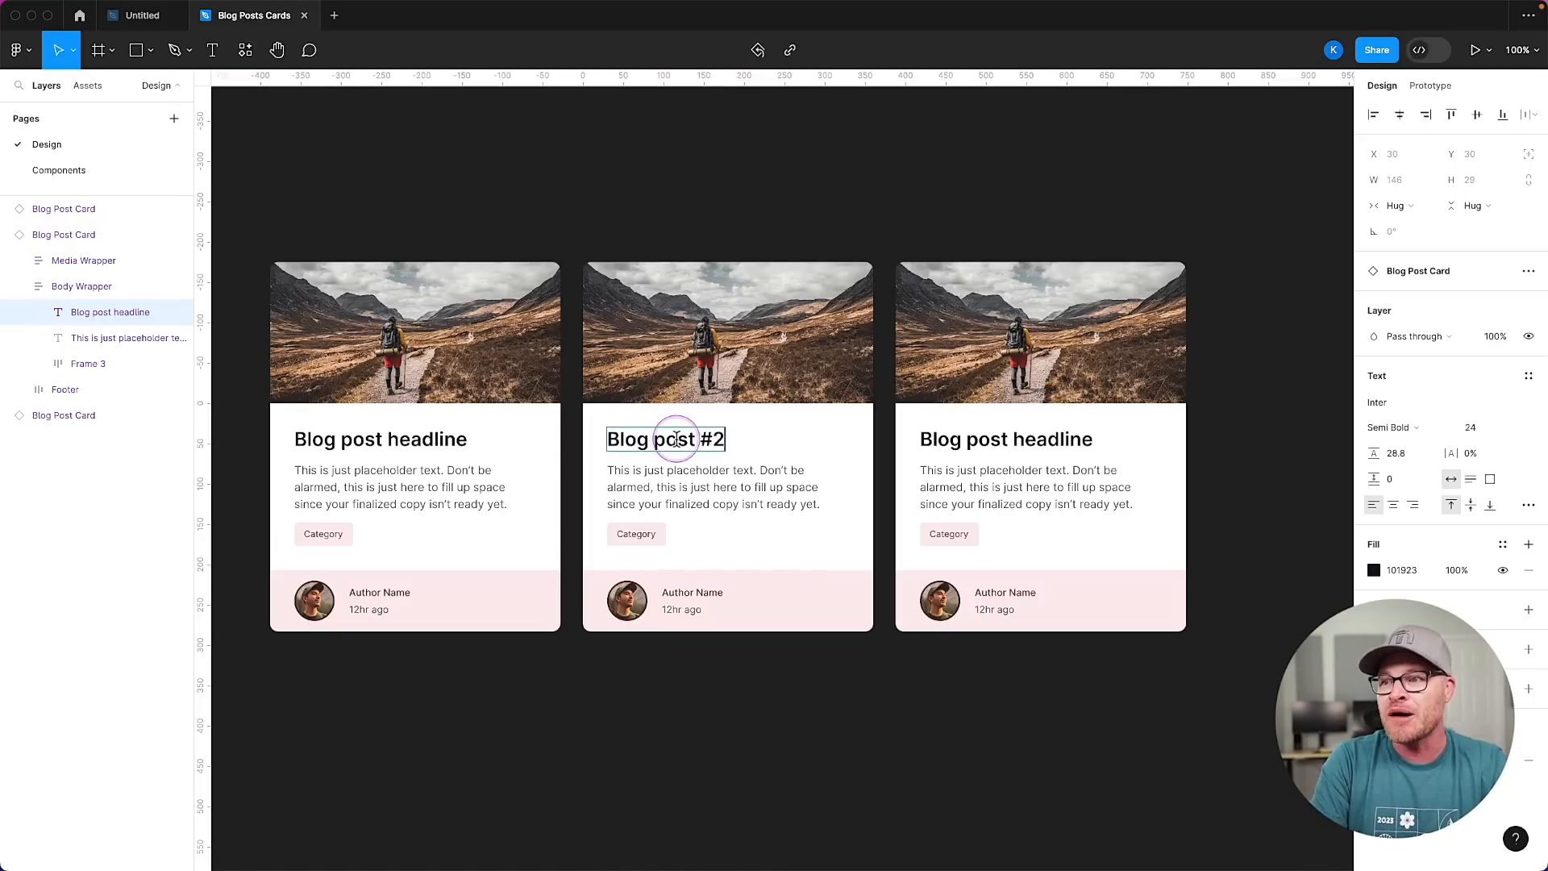
# Replace the middle card's image fill with the downloaded Unsplash photo of a backpacker overlooking forested mountains.
pyautogui.click(733, 351)
pyautogui.click(733, 352)
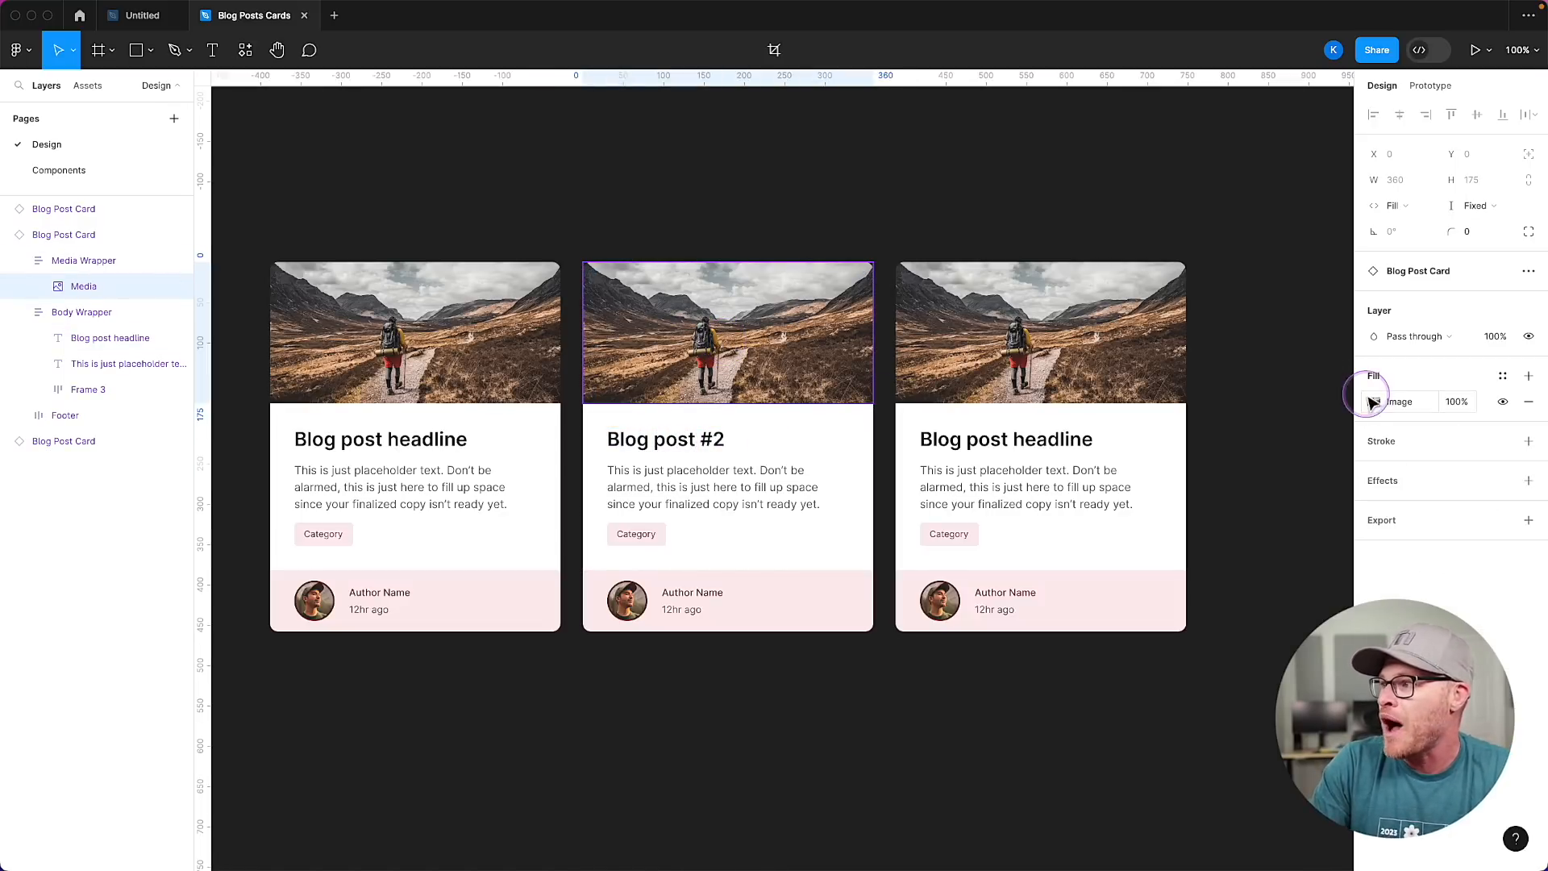
pyautogui.click(1373, 402)
pyautogui.click(1257, 553)
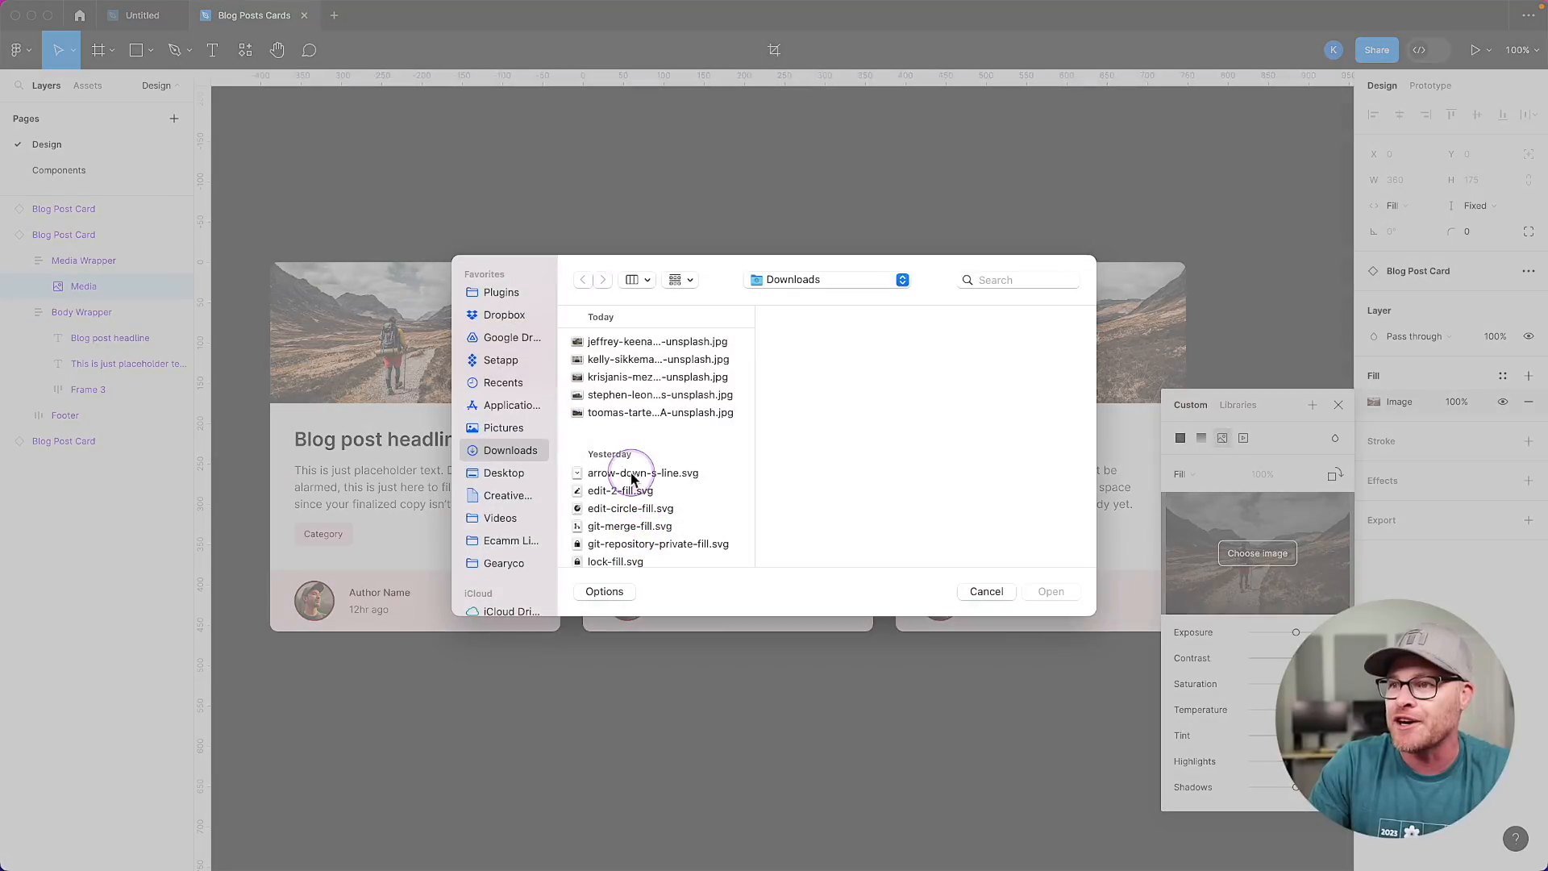
pyautogui.click(631, 376)
pyautogui.press('Down')
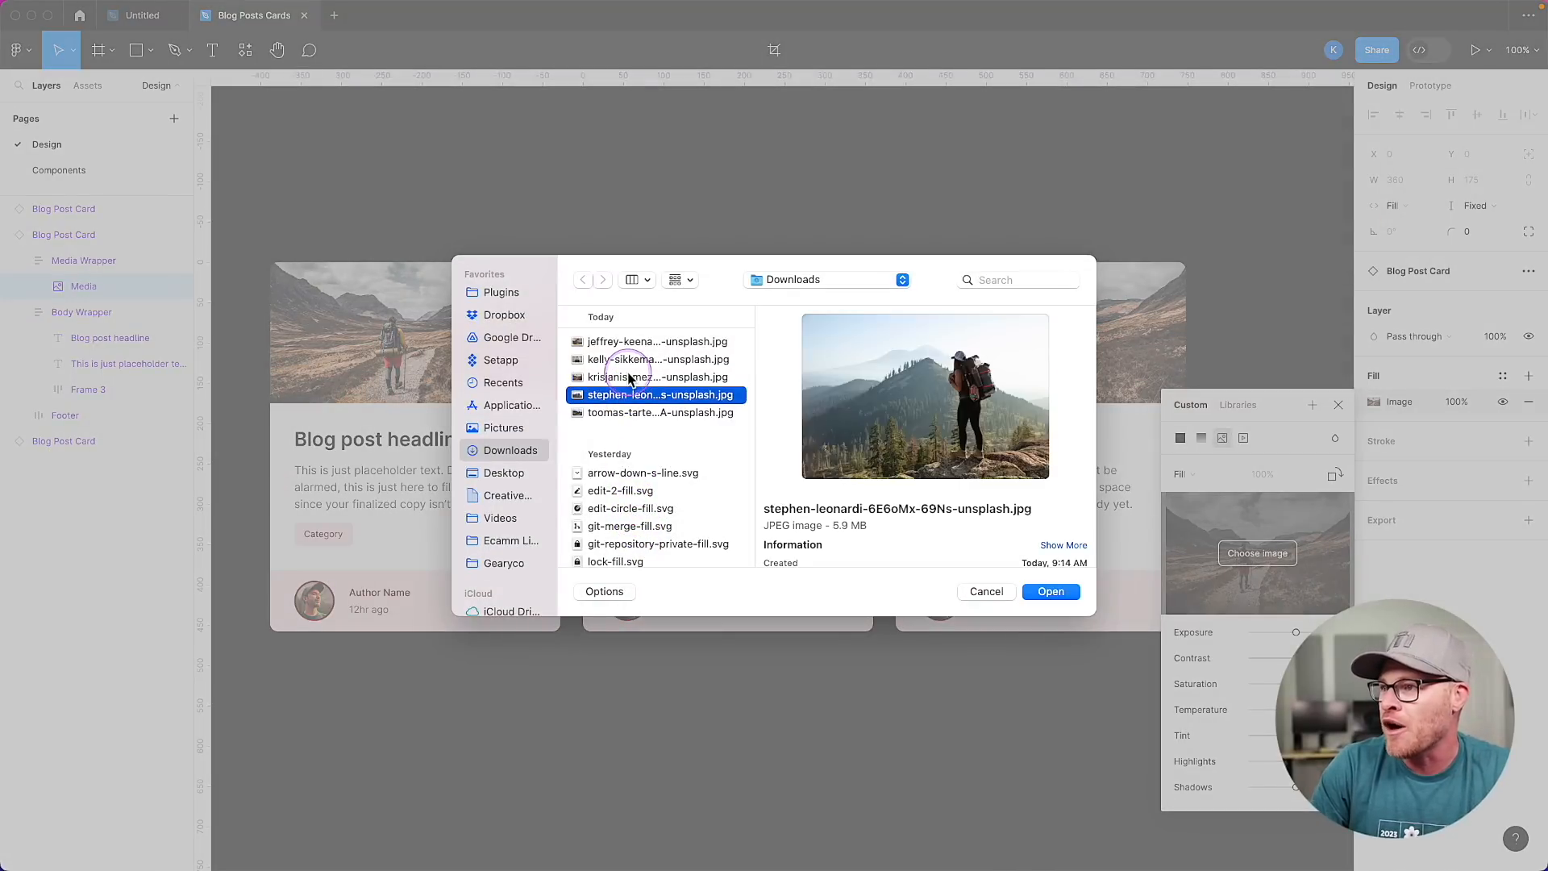
pyautogui.press('Return')
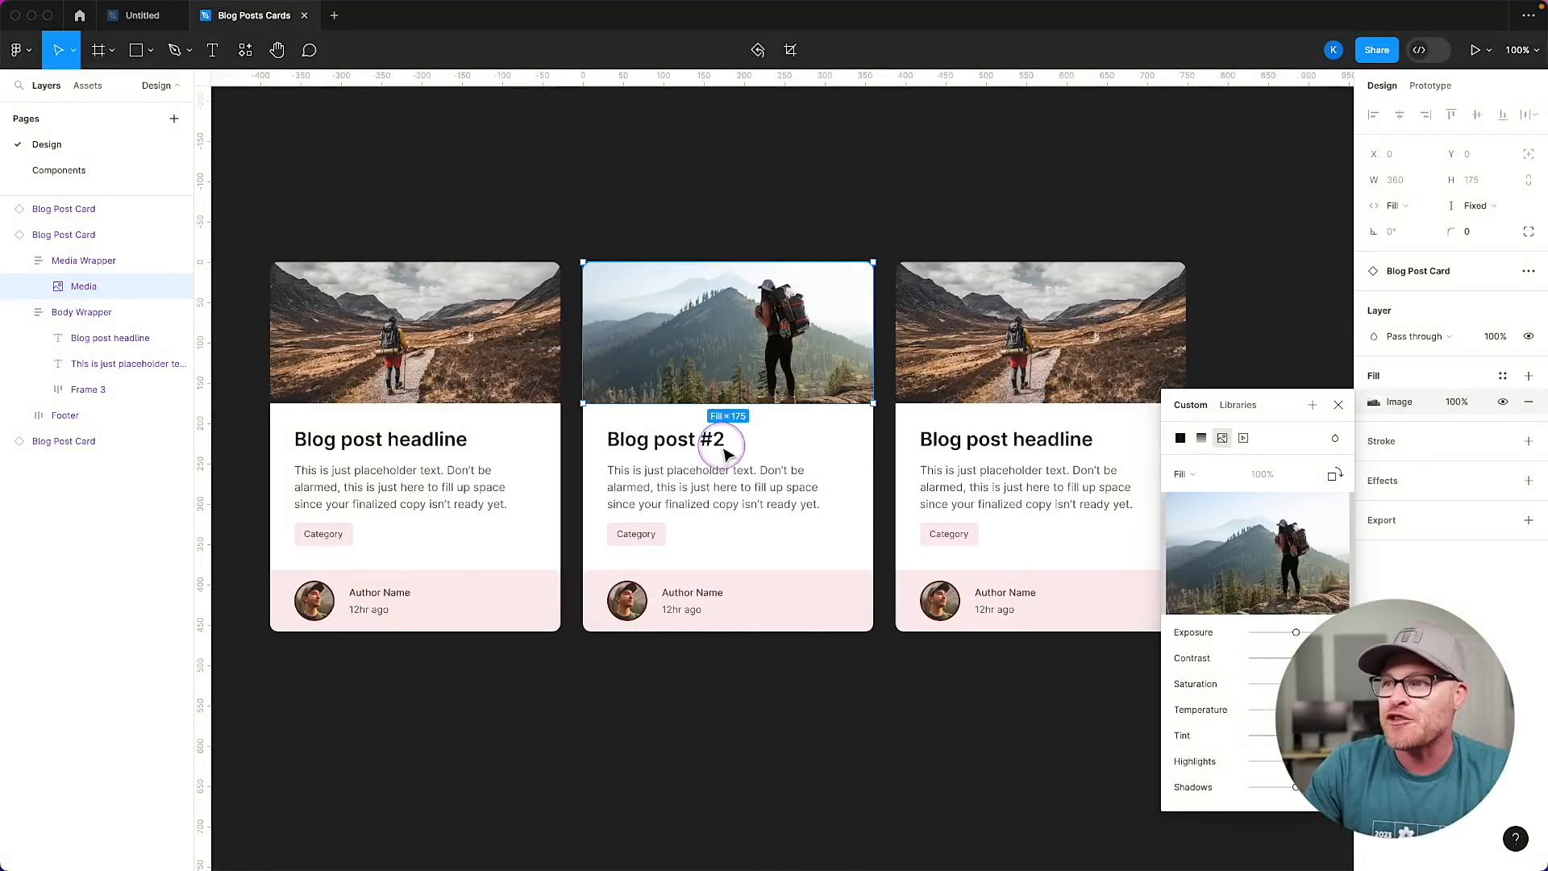
# Shorten the middle card's placeholder text so that it ends with "this is just here to fill up space.".
pyautogui.doubleClick(690, 496)
pyautogui.click(692, 501)
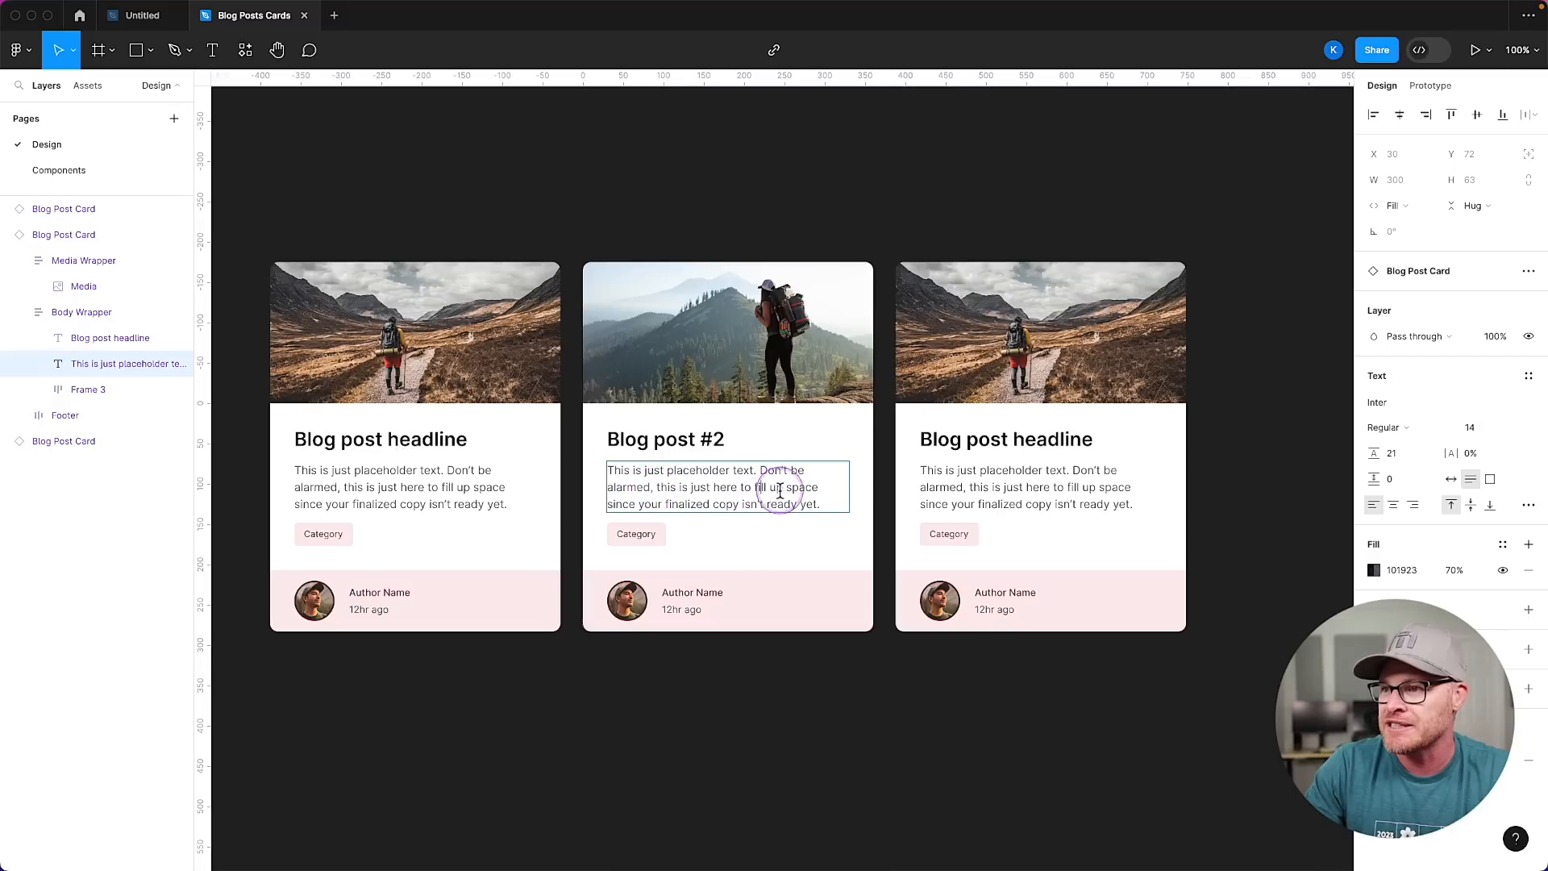
pyautogui.moveTo(819, 486); pyautogui.dragTo(827, 504)
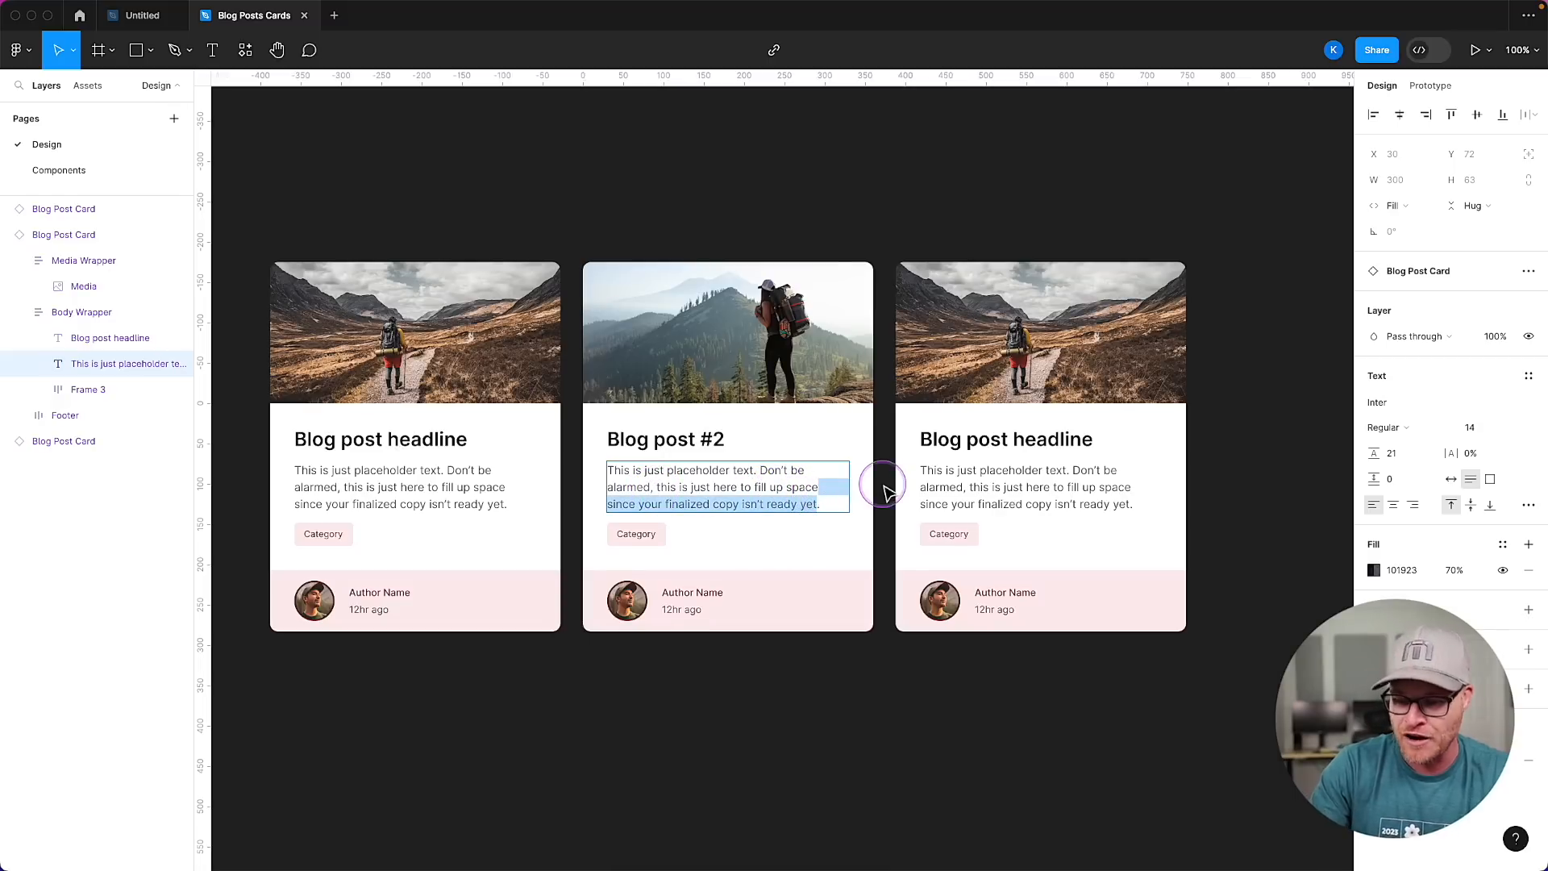
pyautogui.press('BackSpace')
pyautogui.click(753, 191)
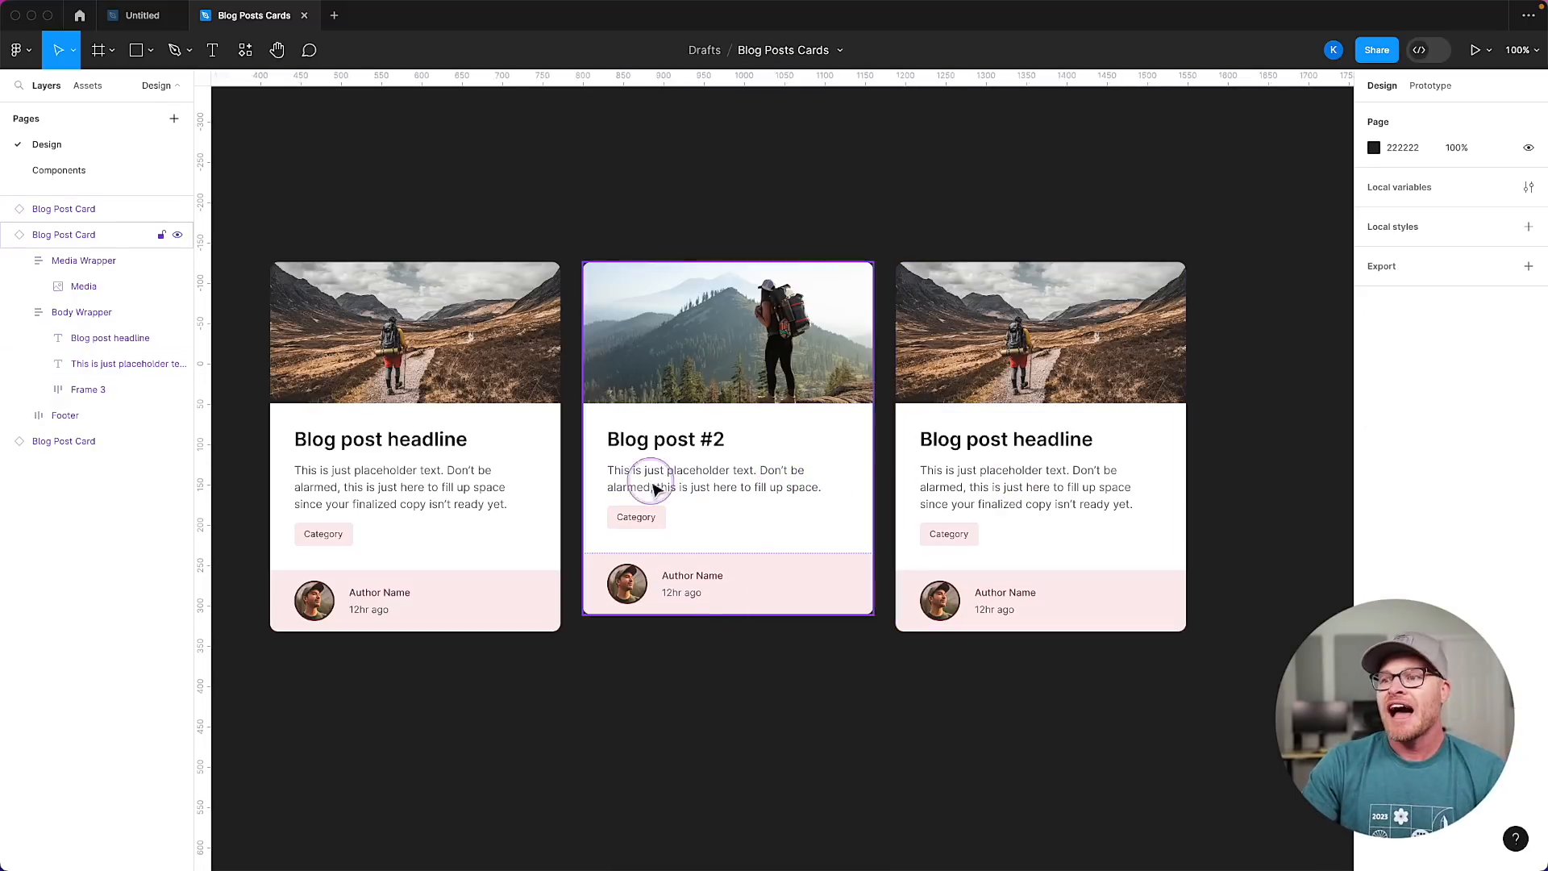
pyautogui.click(688, 704)
pyautogui.click(690, 470)
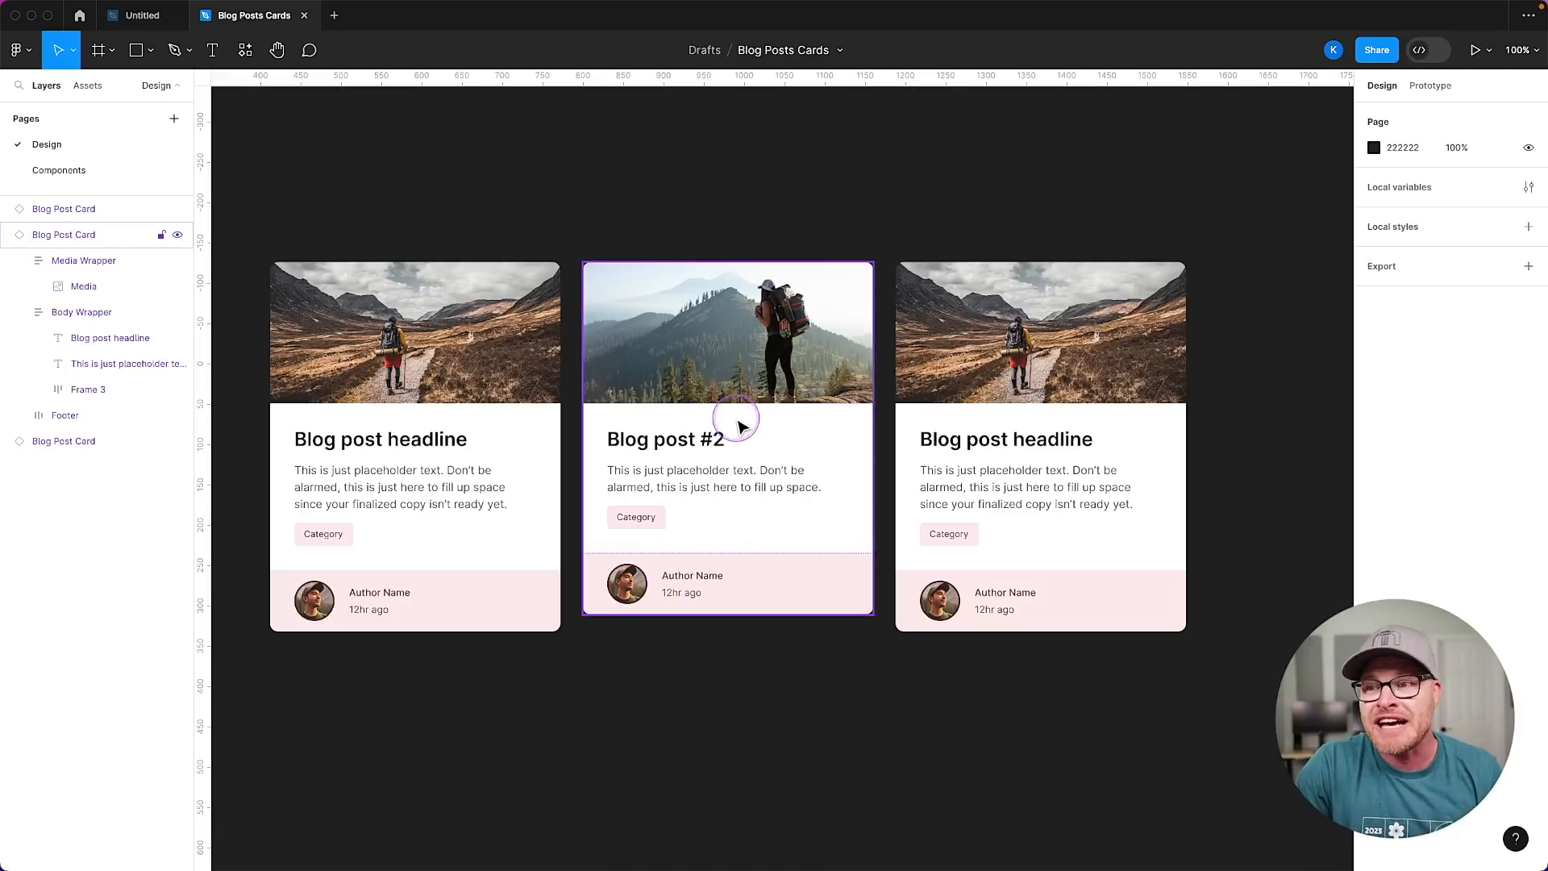
pyautogui.click(301, 538)
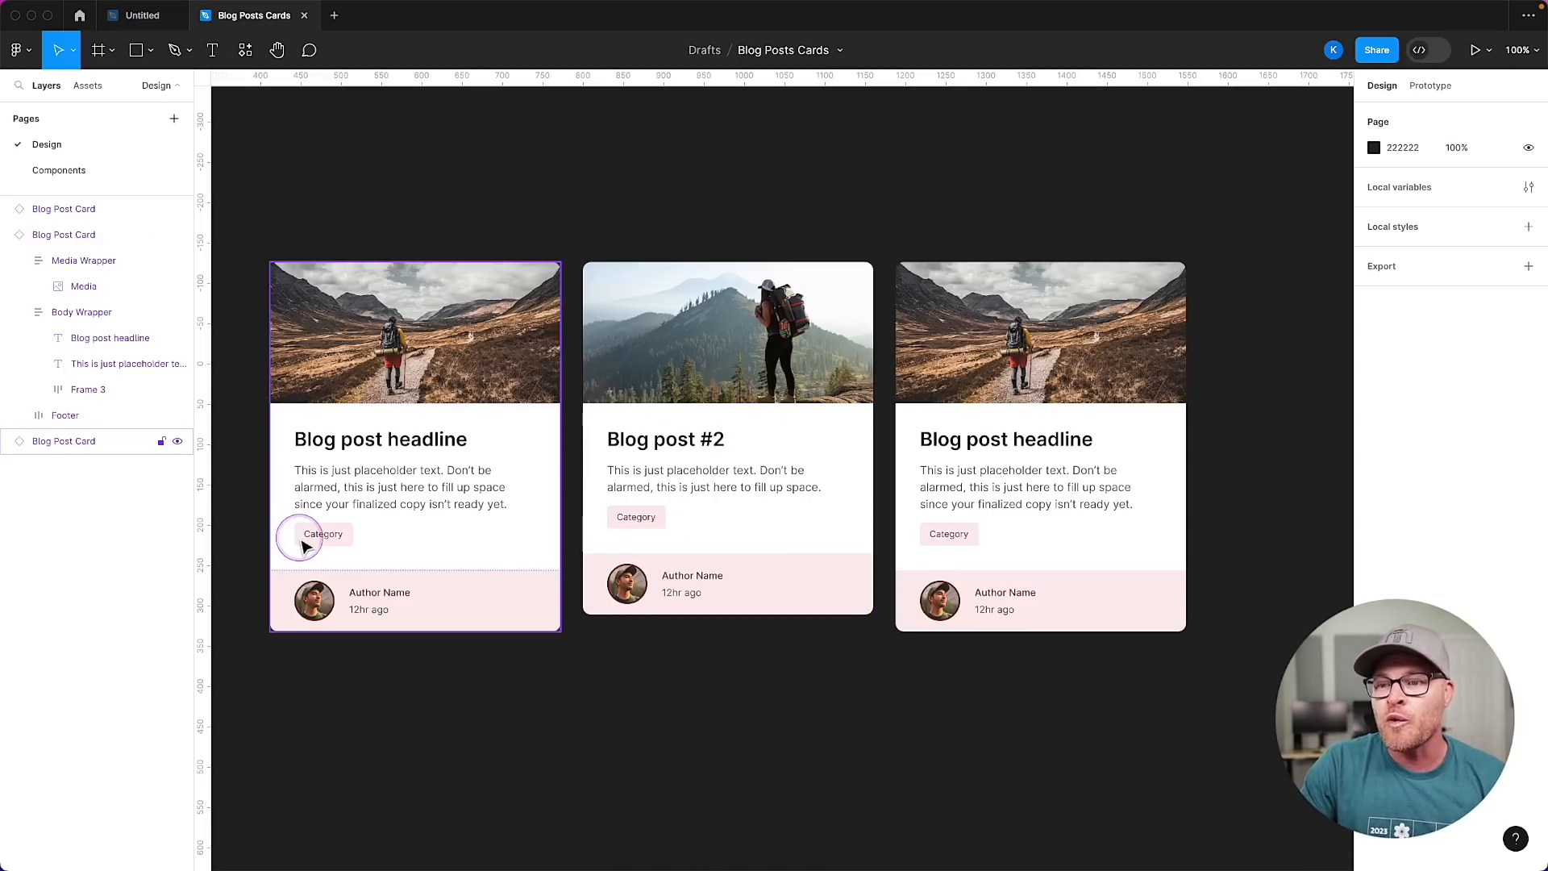
pyautogui.click(690, 534)
pyautogui.click(940, 535)
pyautogui.click(608, 293)
pyautogui.click(566, 345)
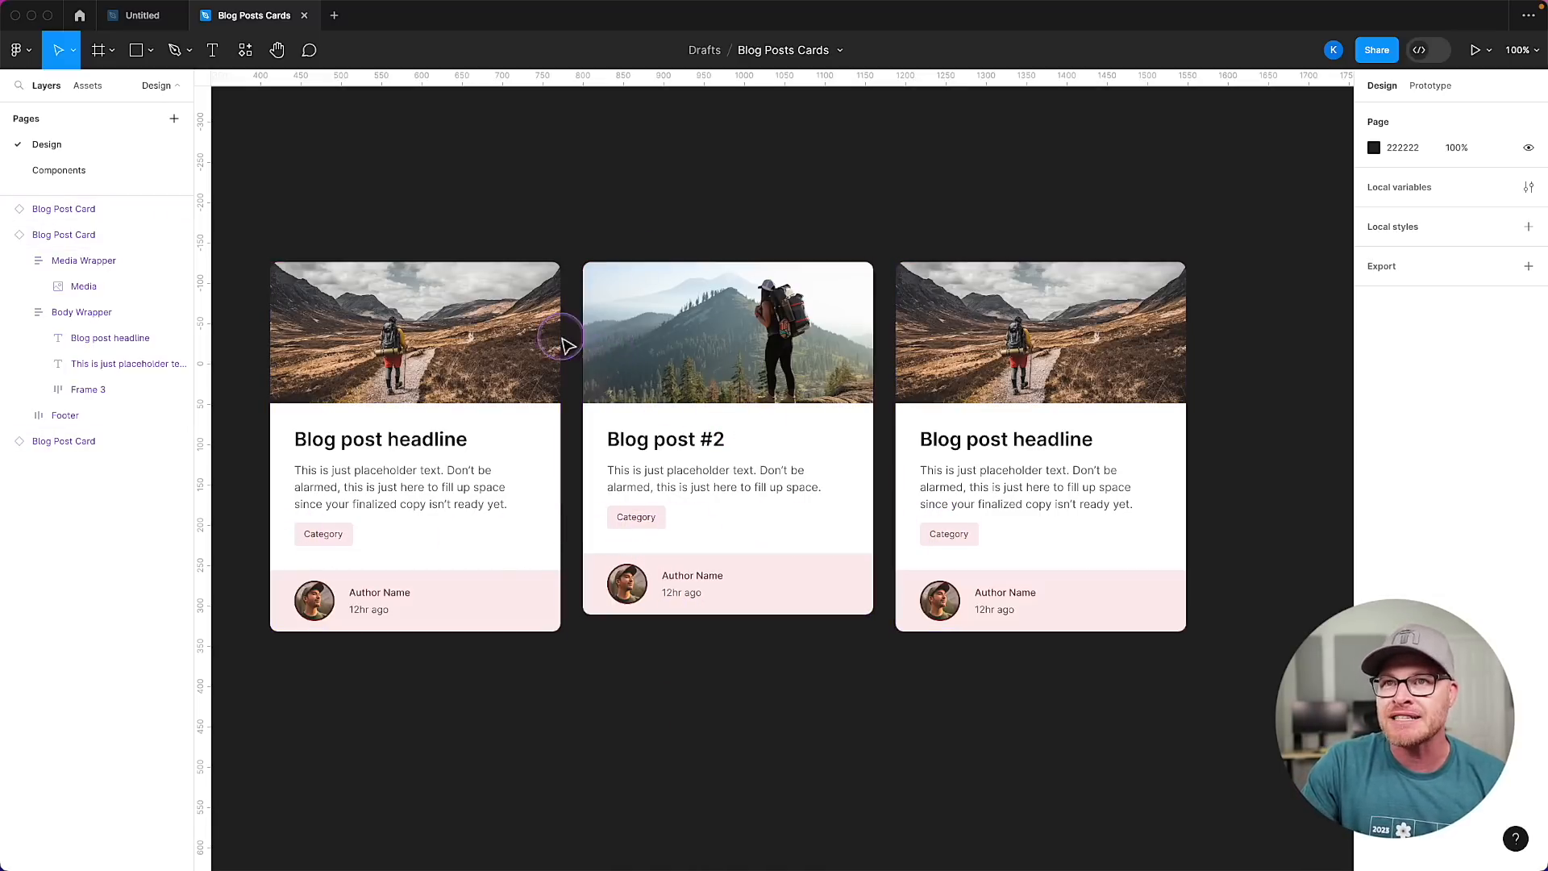
# Move the Category tag back above the headline in the main component and inspect the middle card's body on the Design page.
pyautogui.click(73, 169)
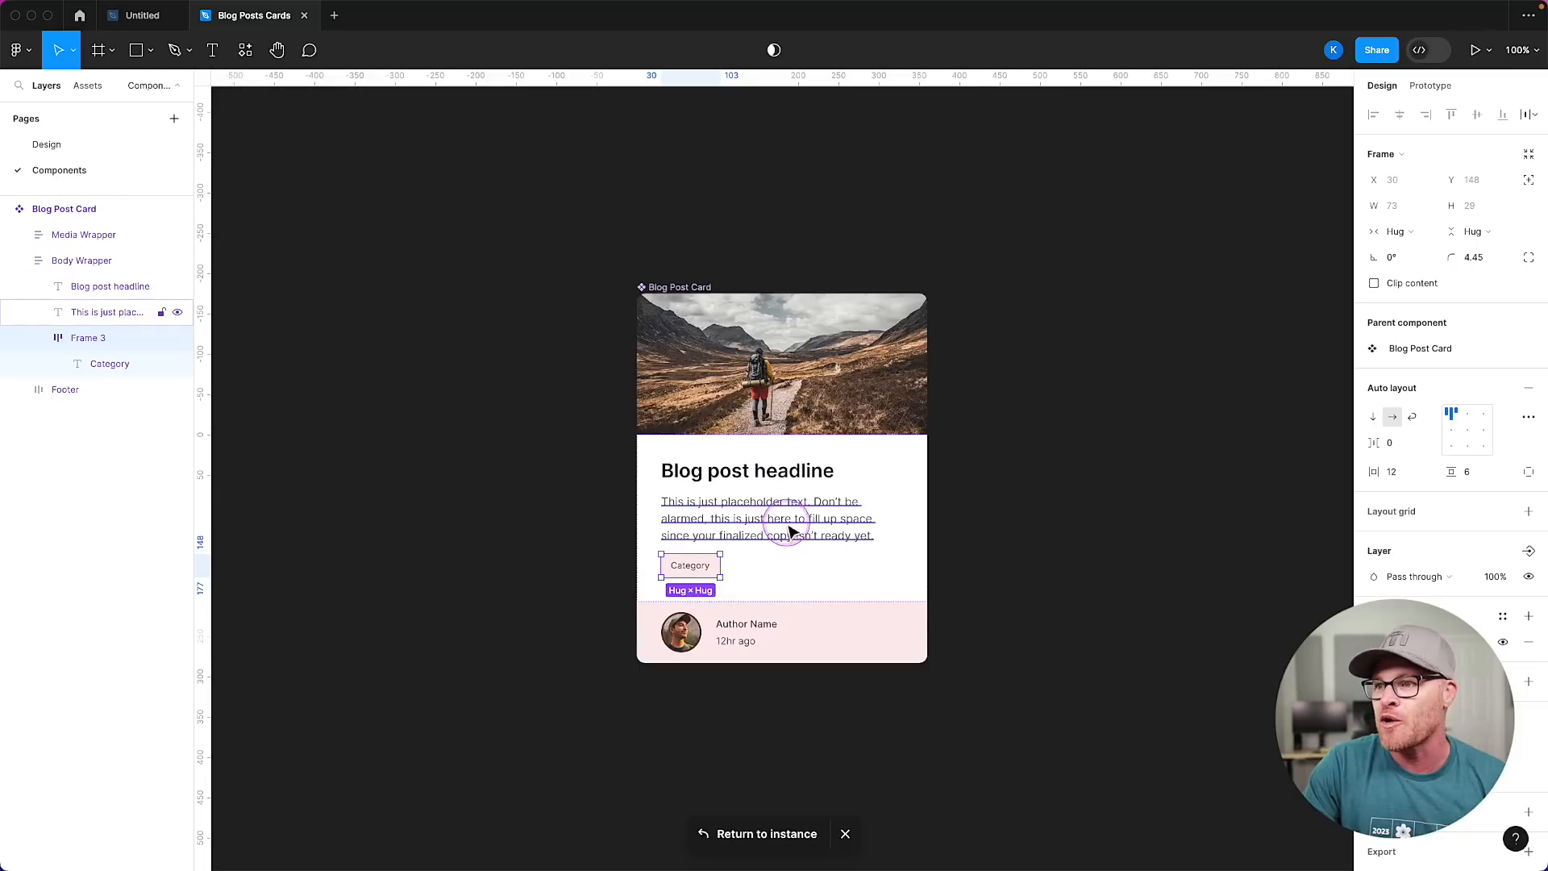
pyautogui.moveTo(677, 565); pyautogui.dragTo(686, 468)
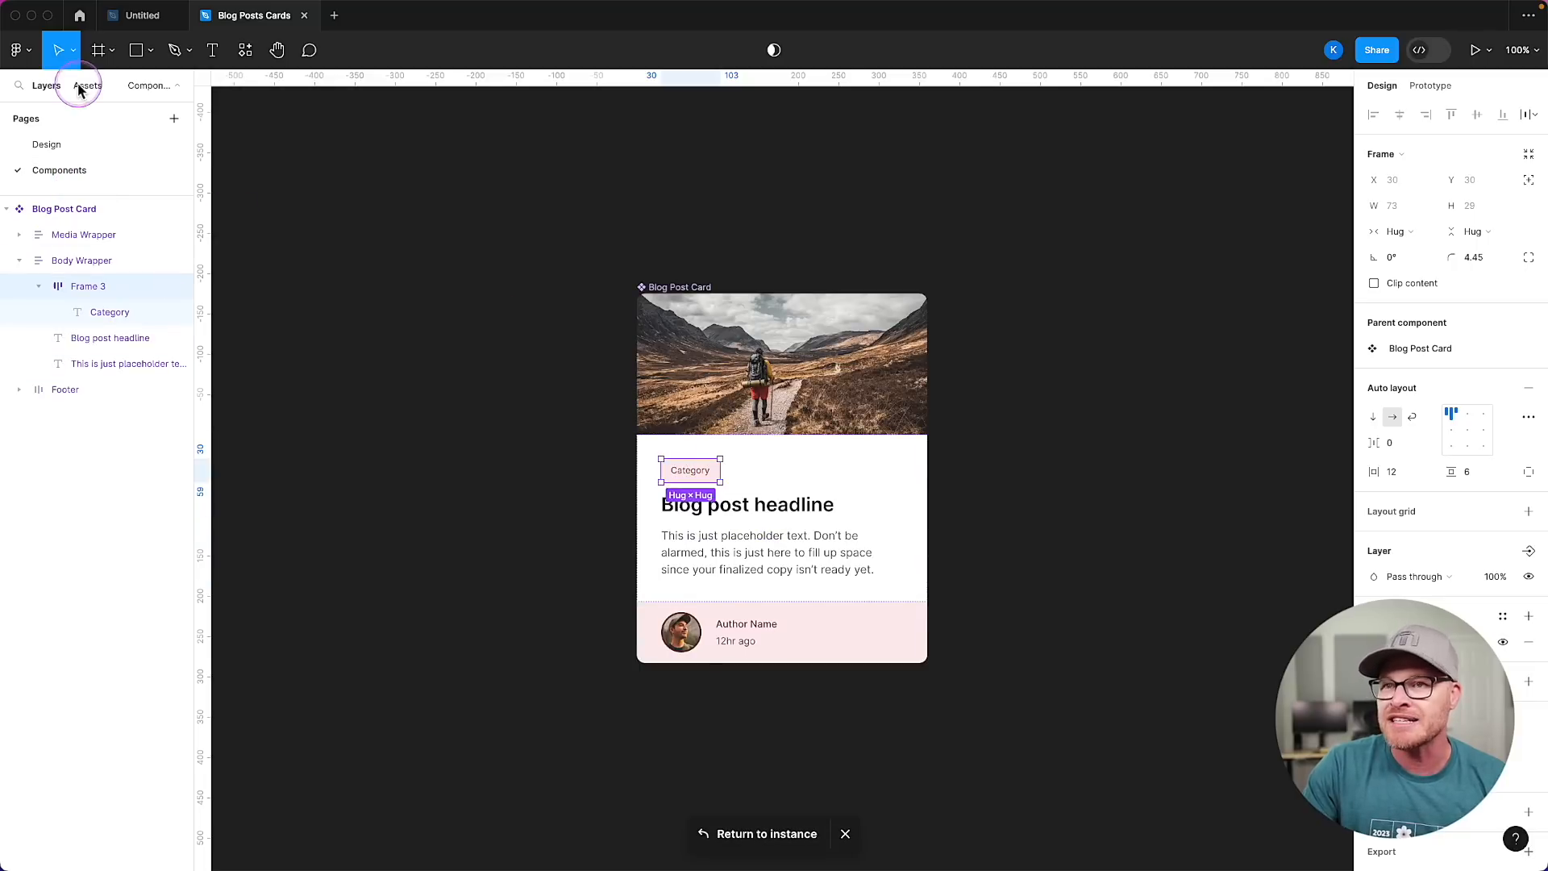
pyautogui.click(44, 144)
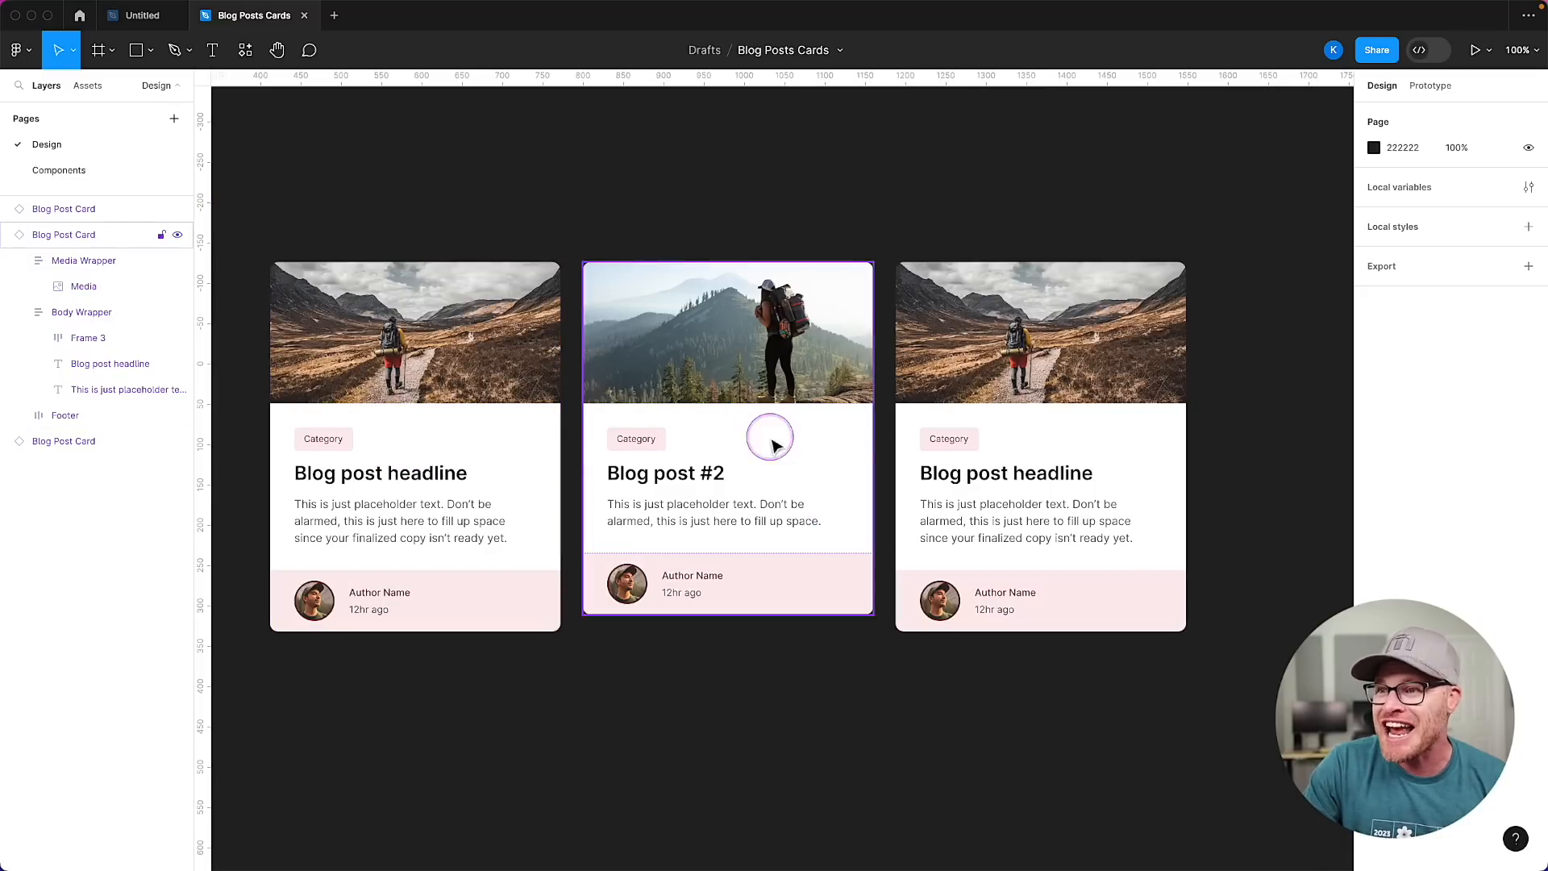
pyautogui.doubleClick(710, 466)
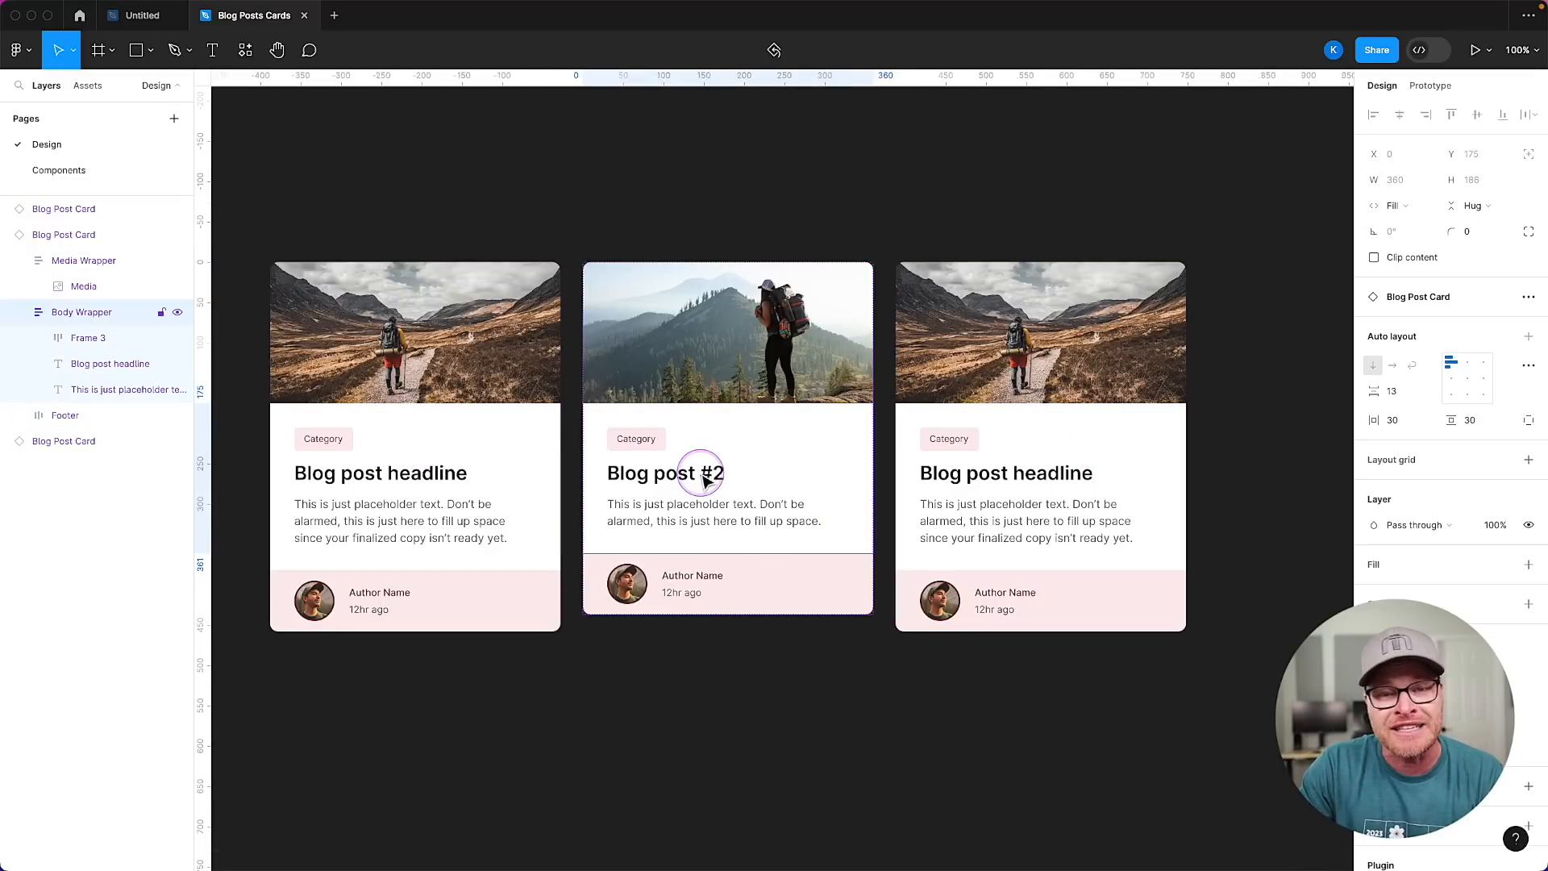
pyautogui.click(712, 511)
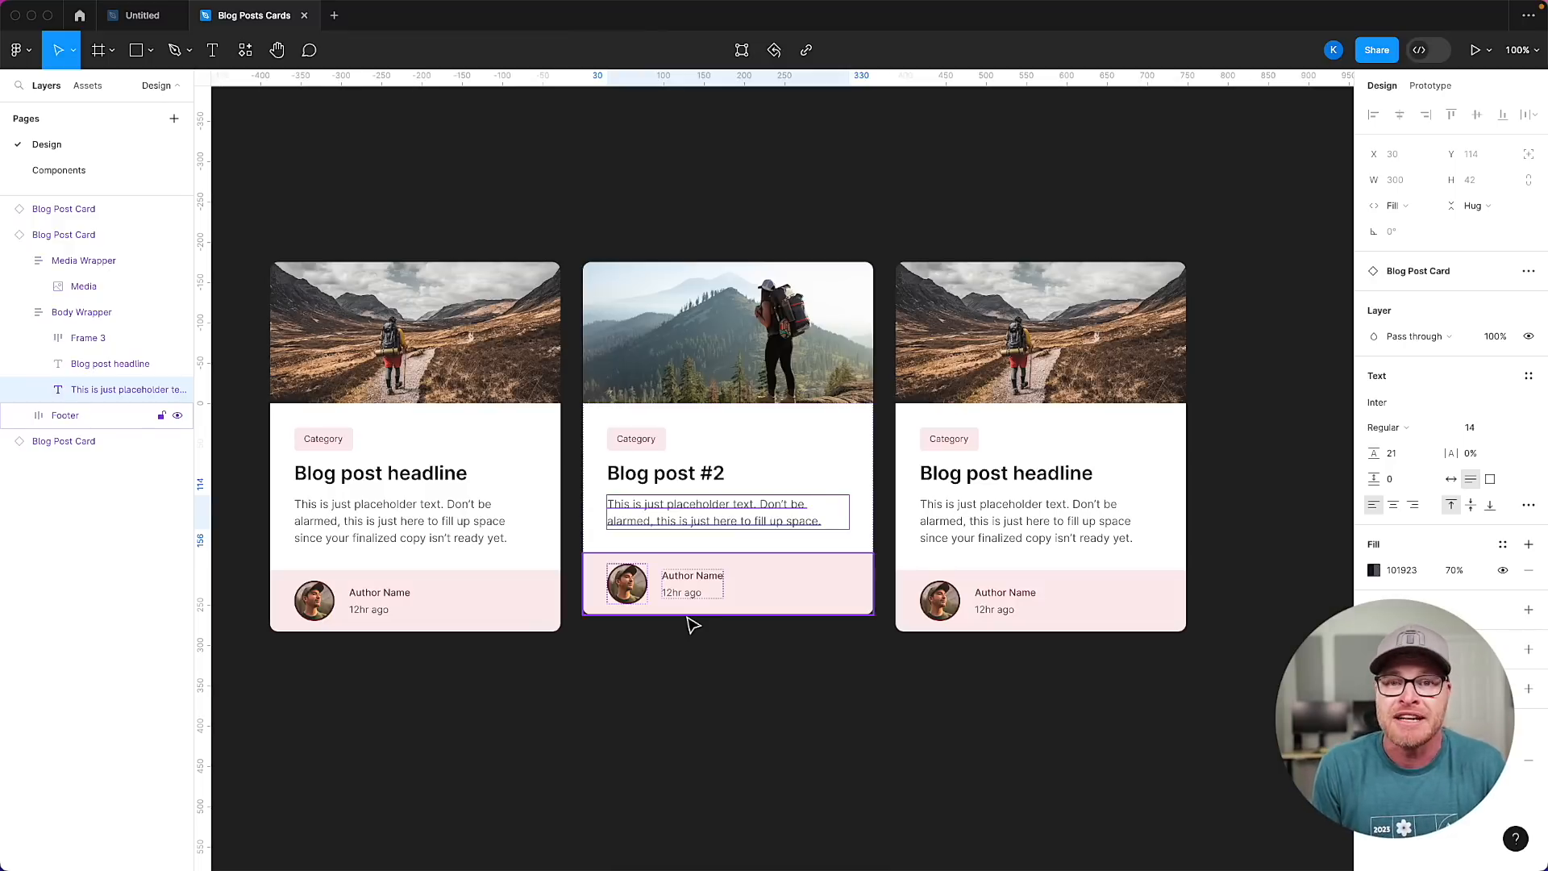
# Wrap the three blog post cards in a horizontal auto layout frame and name it "Blog Post Grid".
pyautogui.click(642, 646)
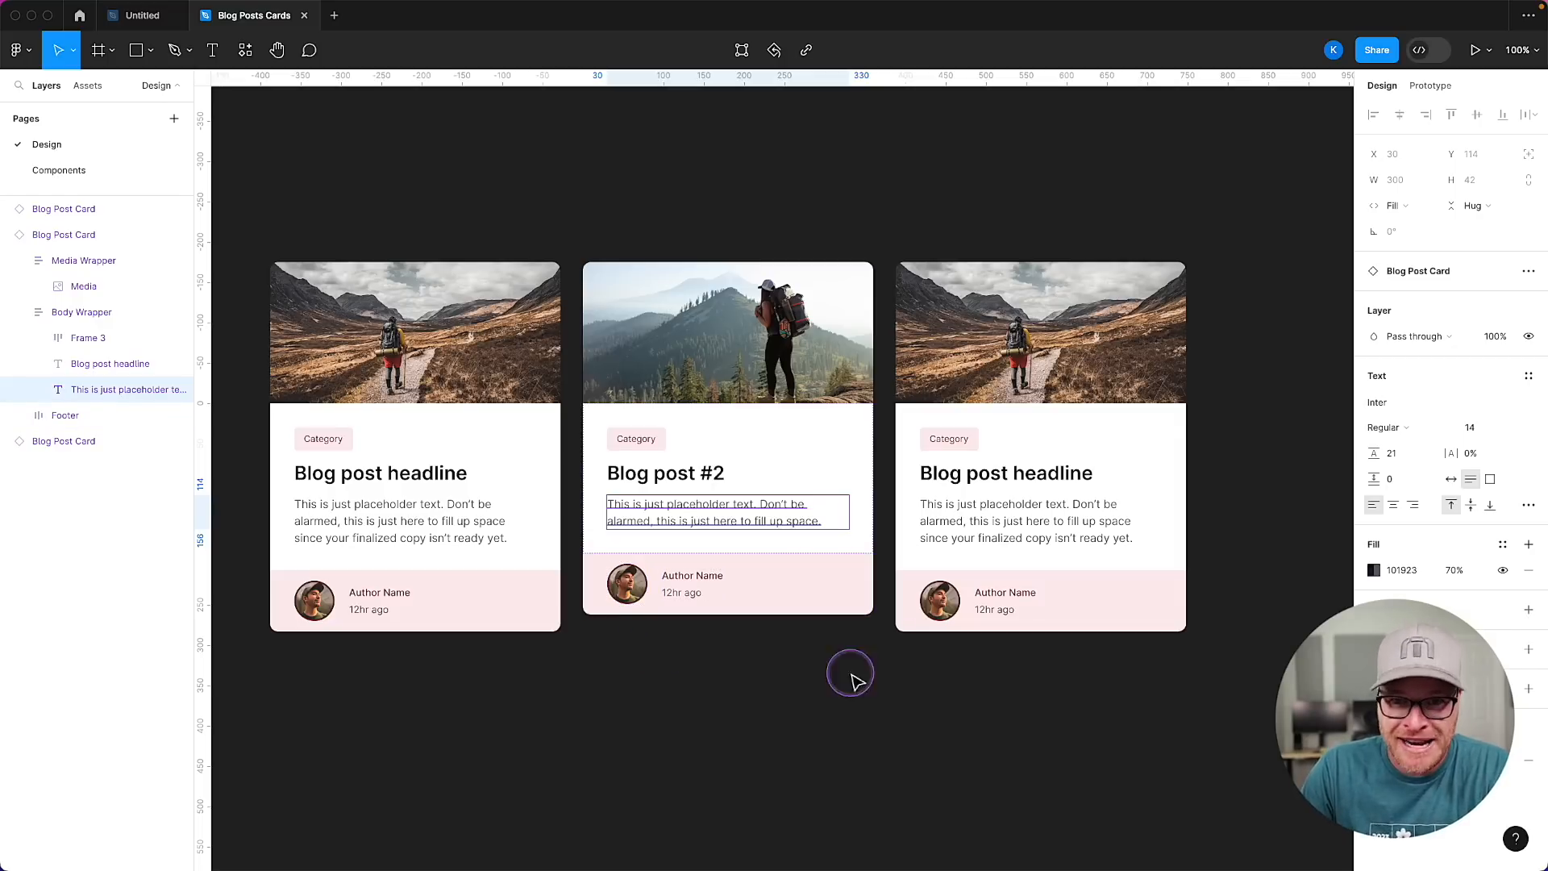
pyautogui.click(729, 669)
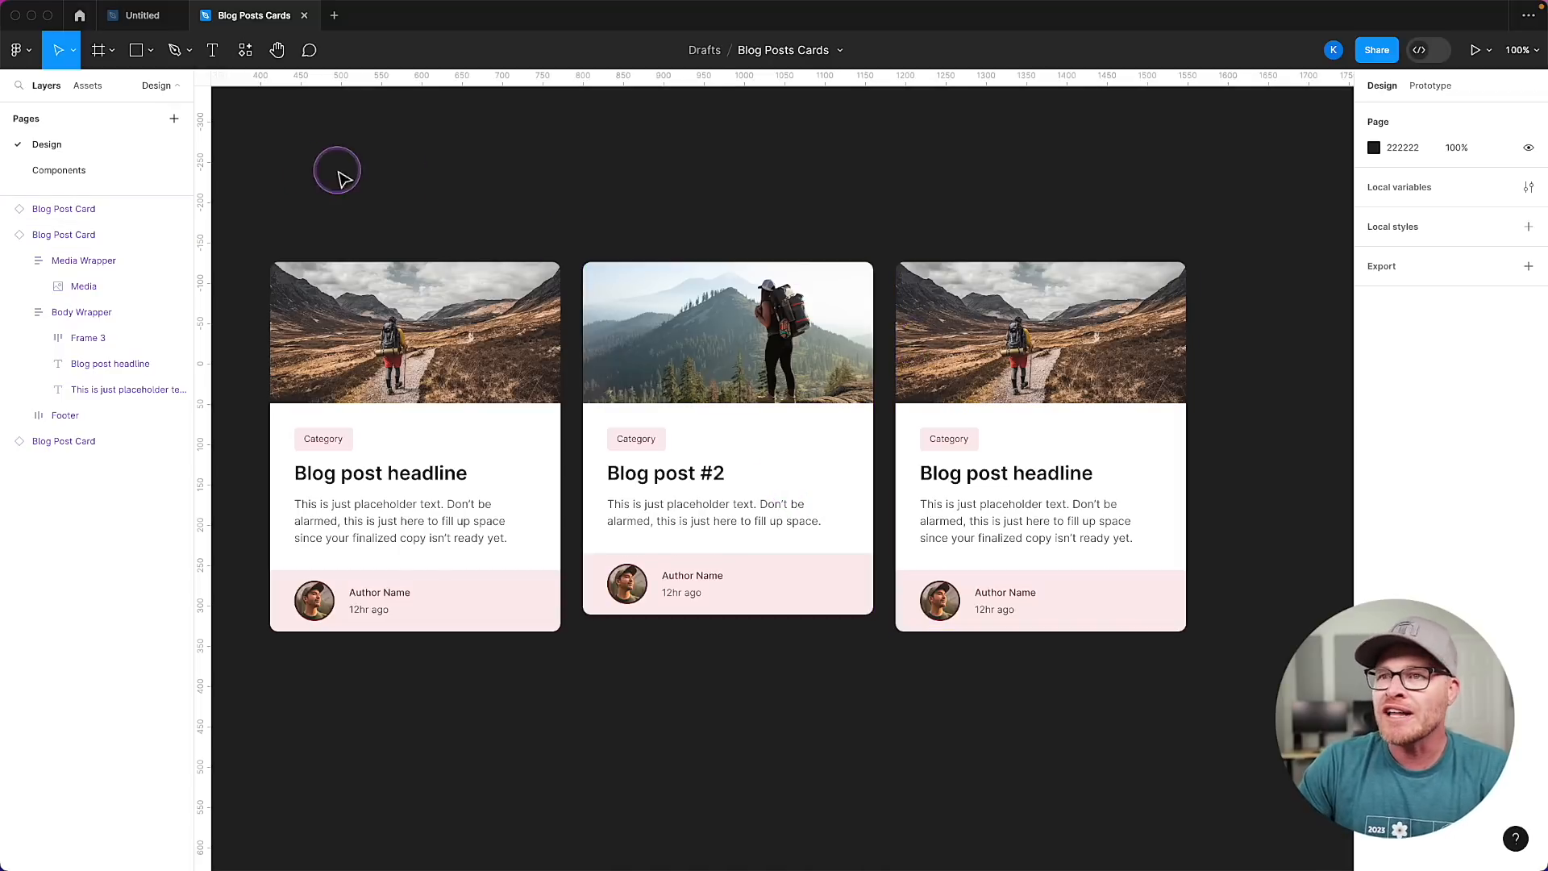
pyautogui.moveTo(280, 170); pyautogui.dragTo(980, 437)
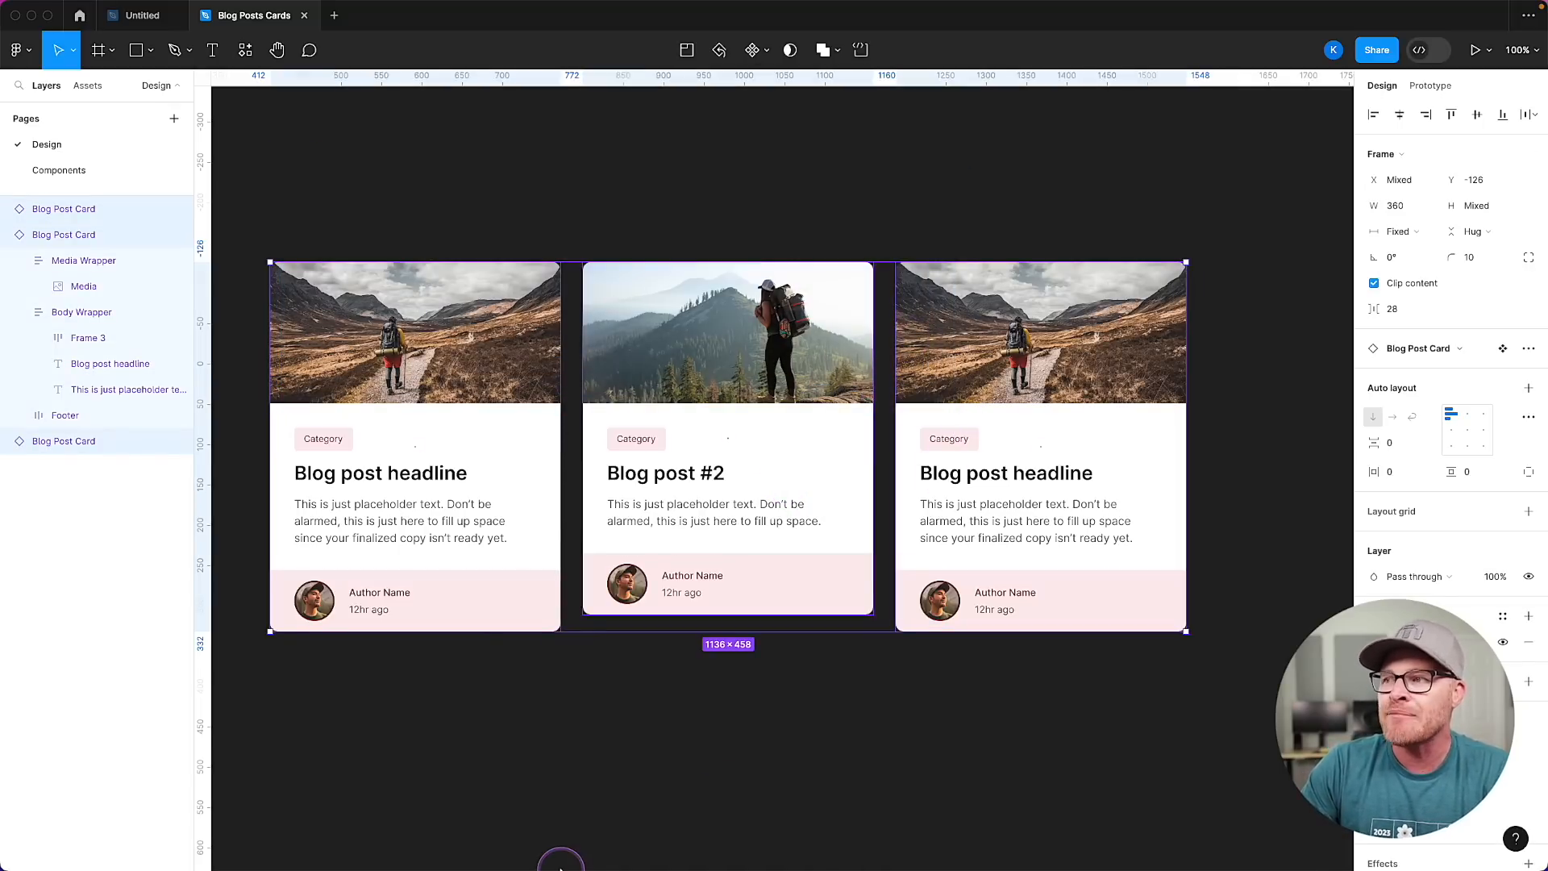
pyautogui.hotkey('shift', 'a')
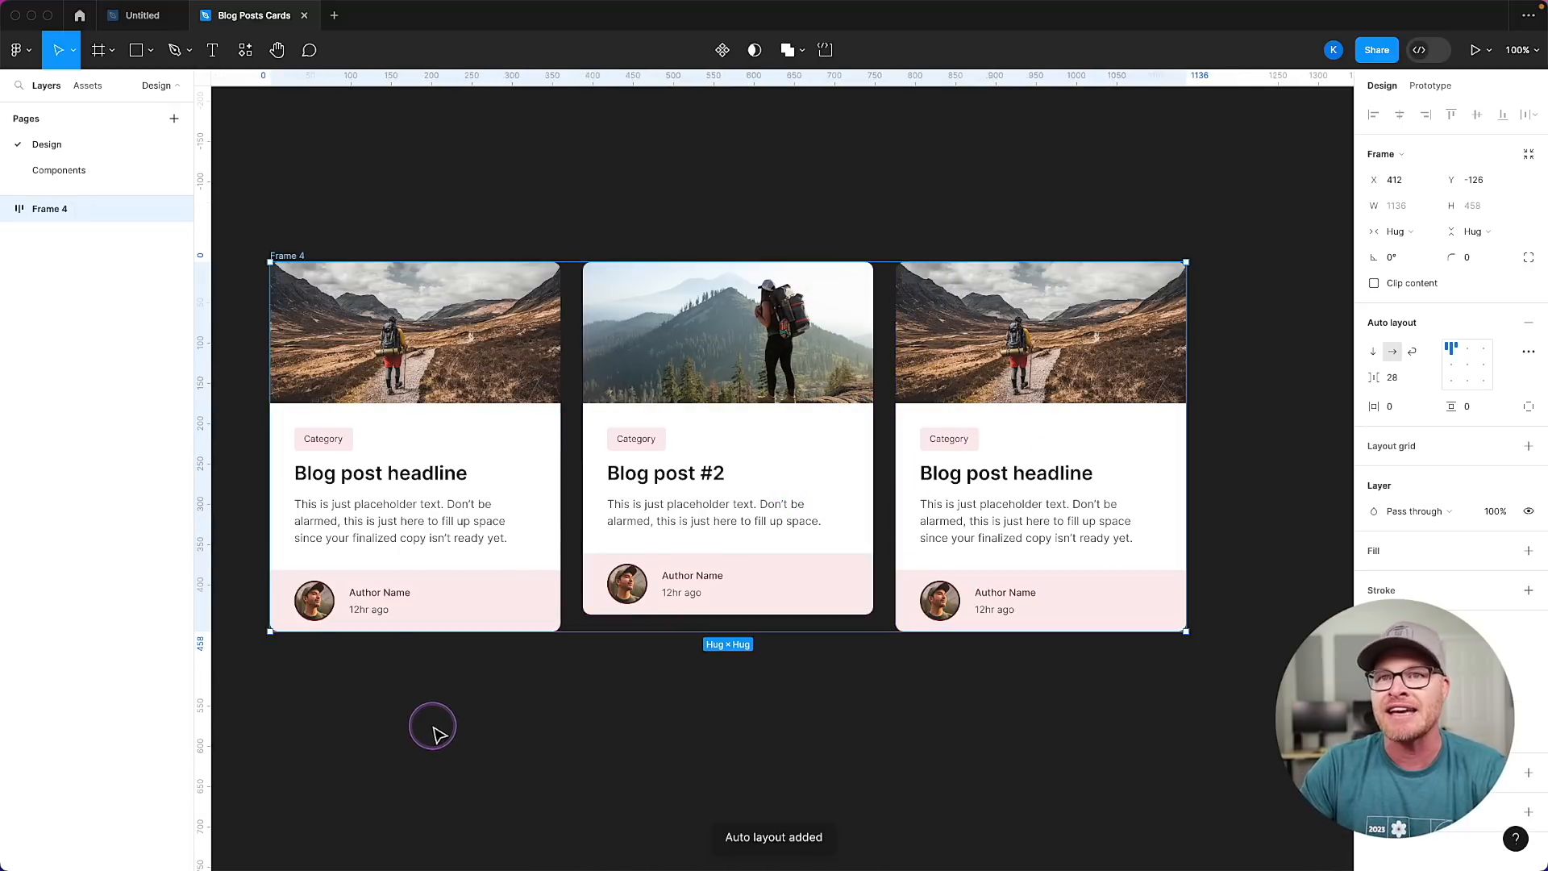
pyautogui.doubleClick(44, 213)
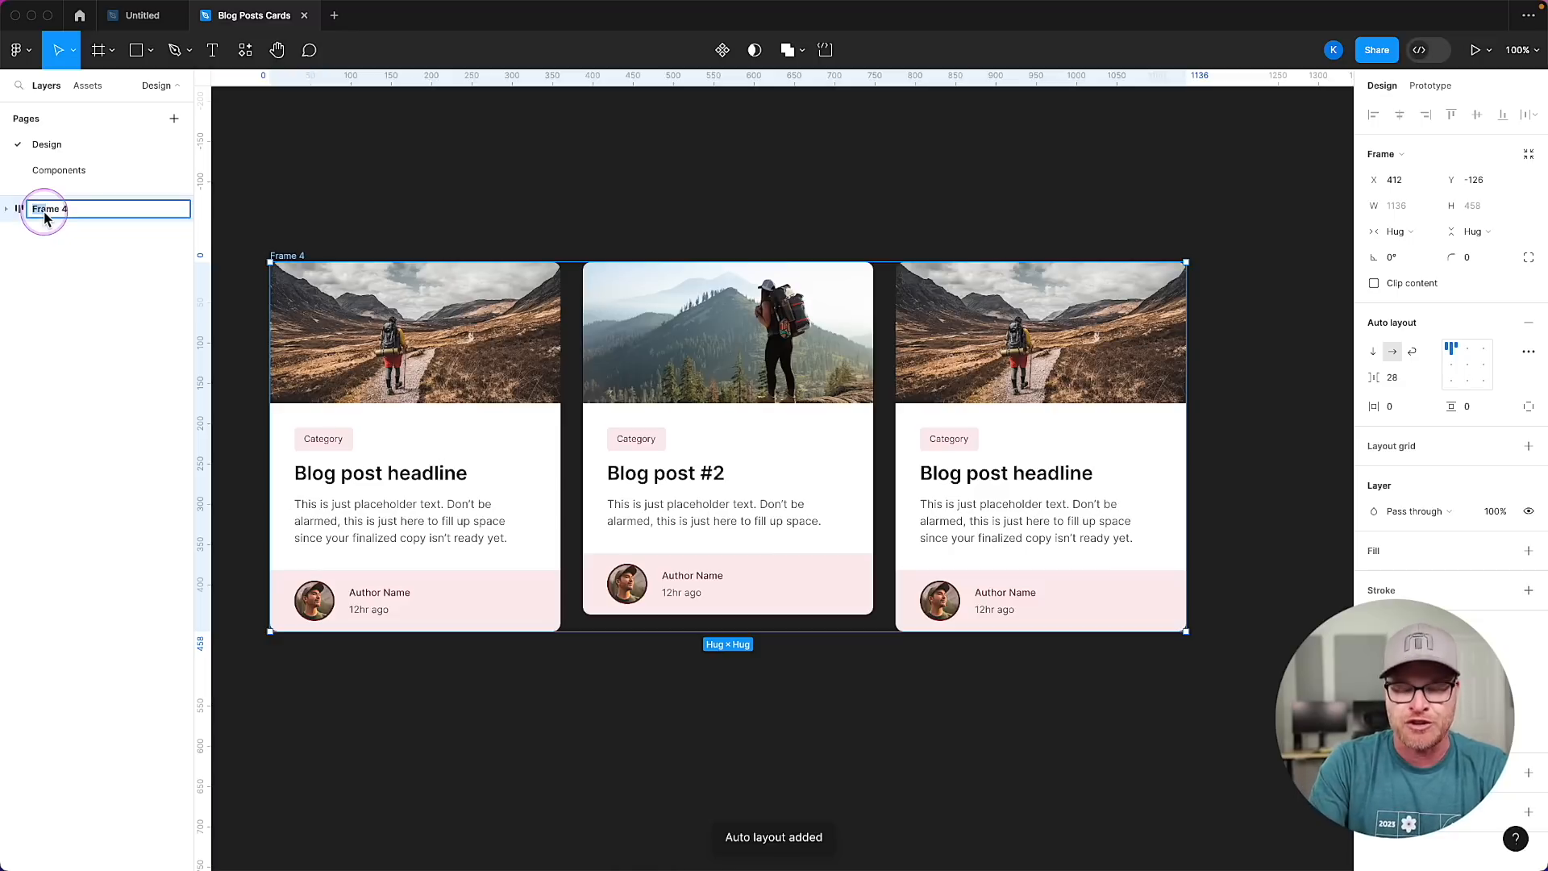
pyautogui.write('Blog Post Grid')
pyautogui.press('Return')
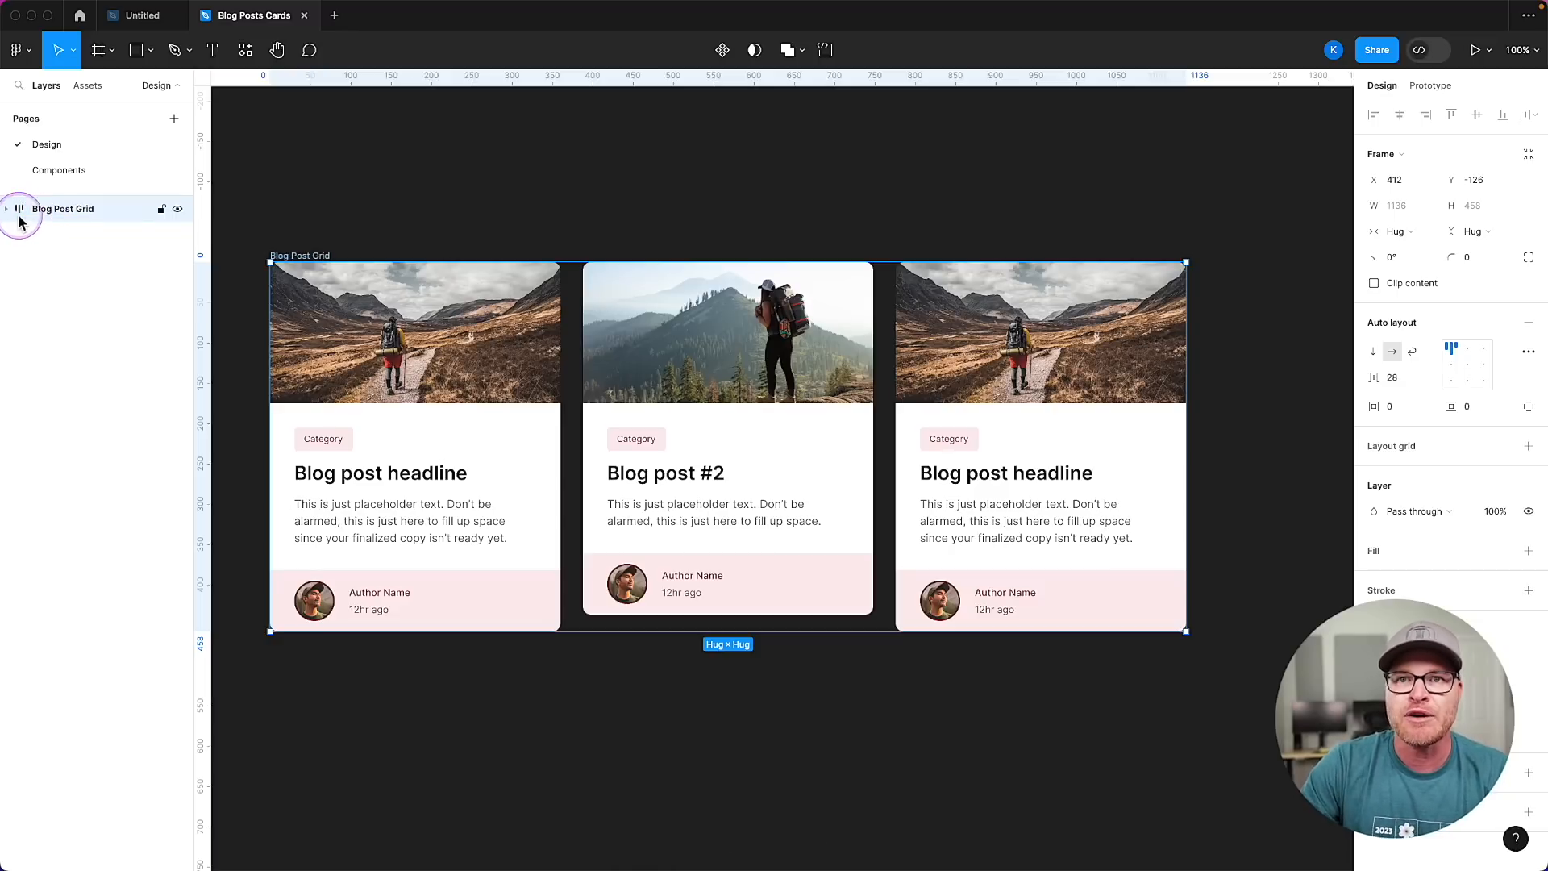
# Inspect the card layers inside Blog Post Grid and the frame's horizontal layout direction and item spacing.
pyautogui.click(7, 209)
pyautogui.click(16, 259)
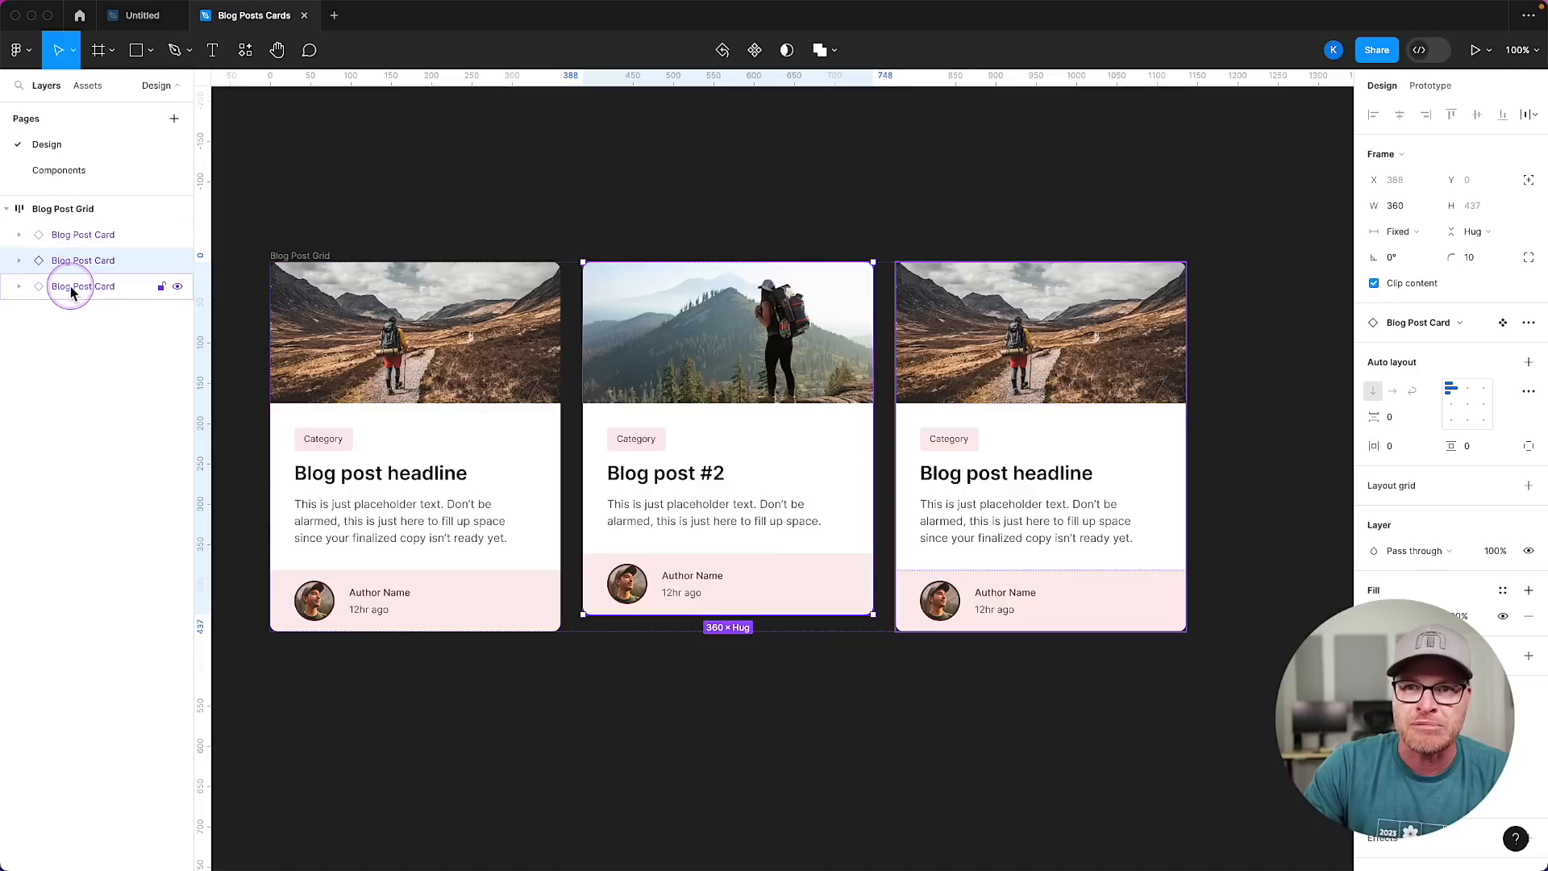
pyautogui.click(71, 209)
pyautogui.click(1393, 352)
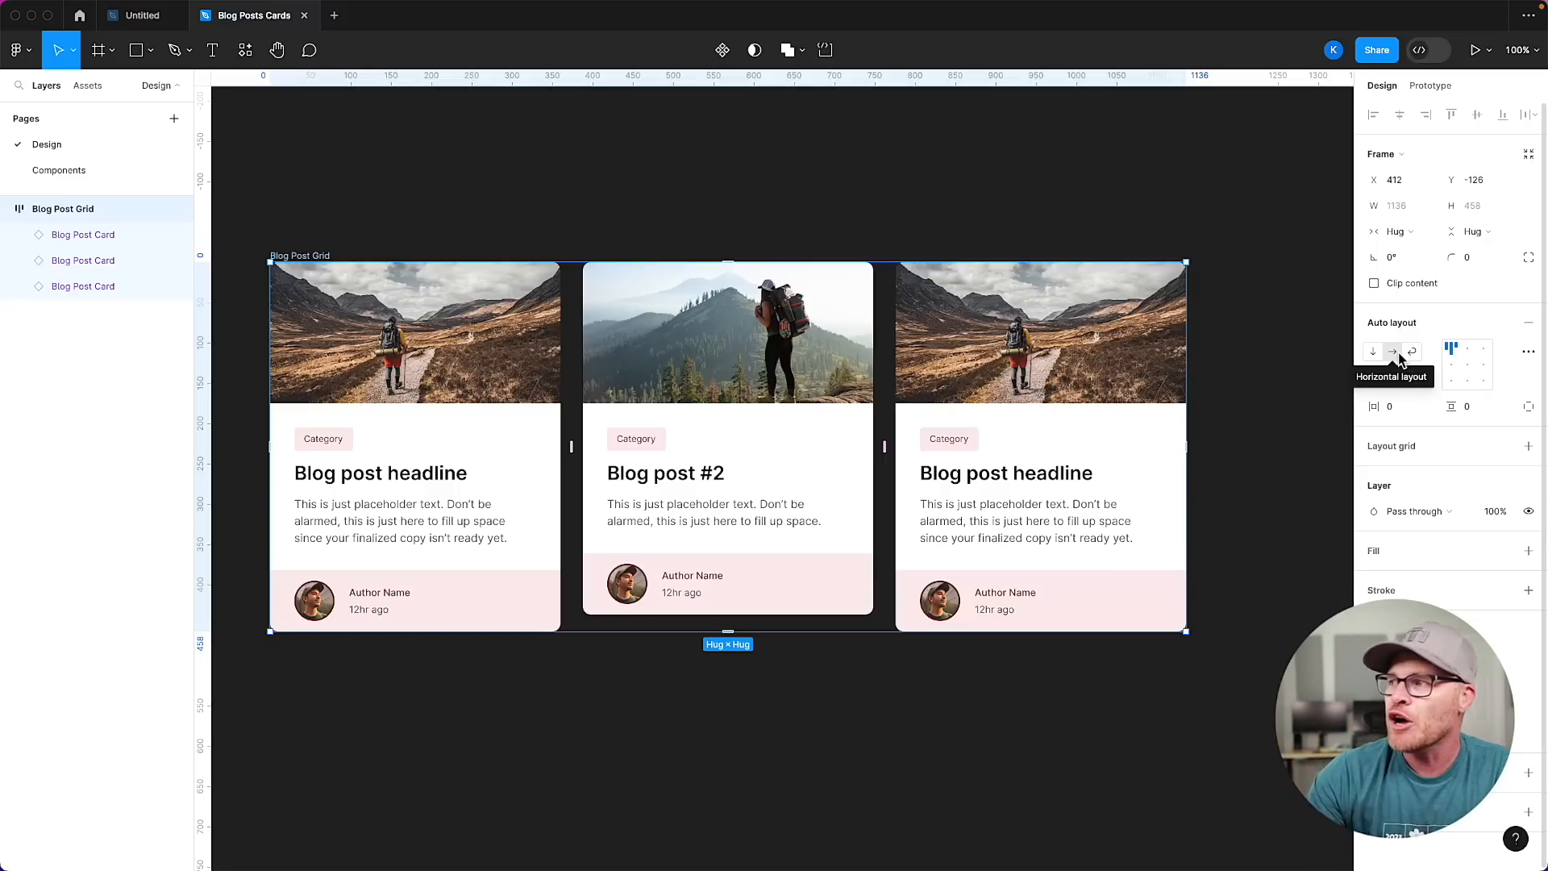
pyautogui.click(1393, 352)
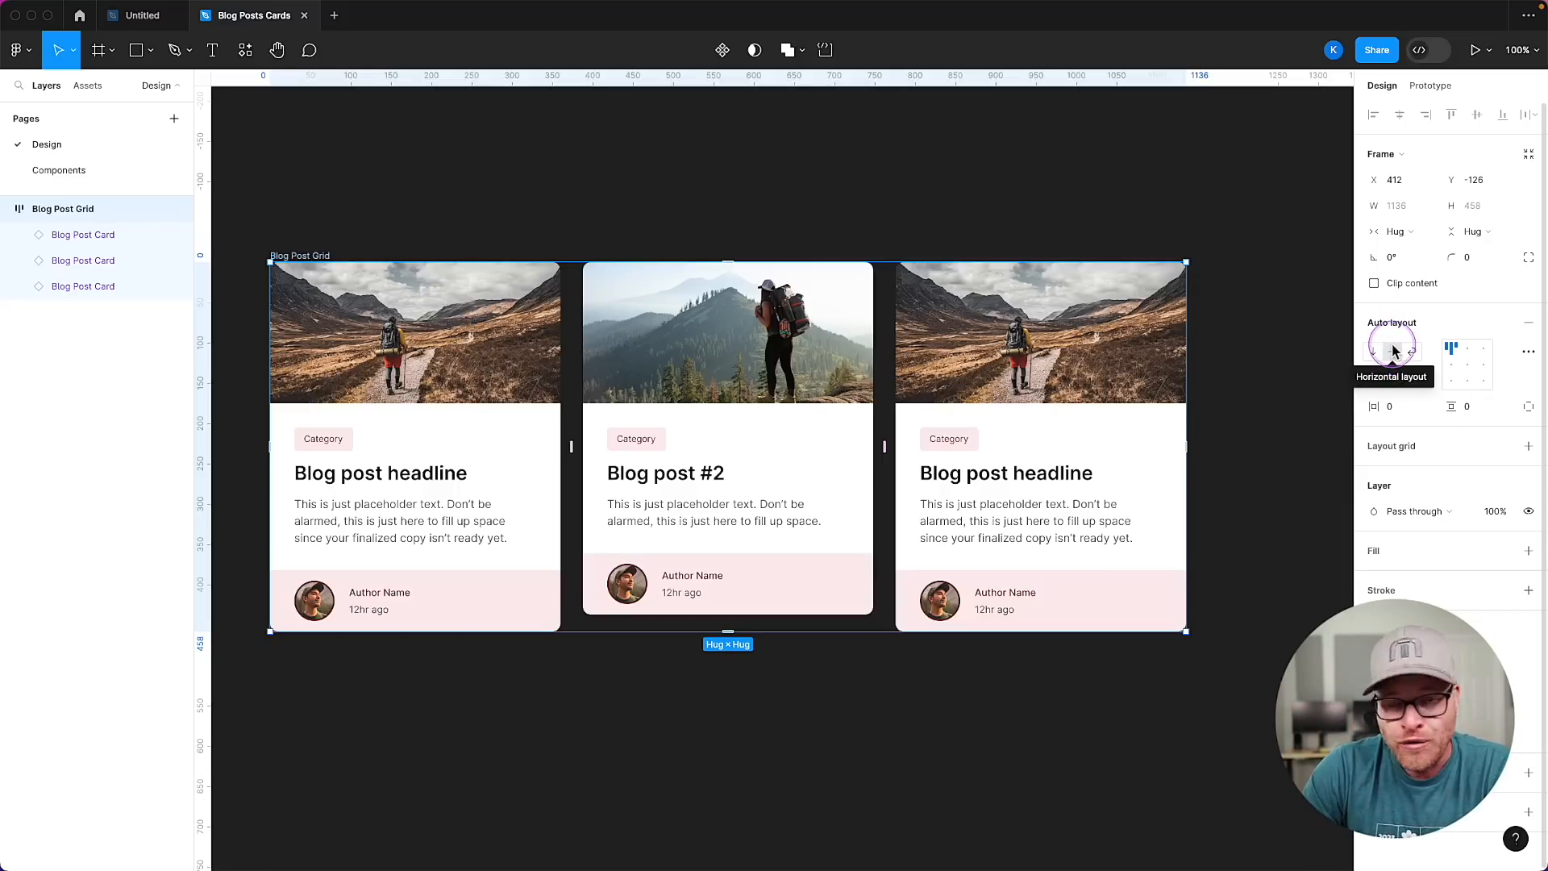
pyautogui.click(367, 365)
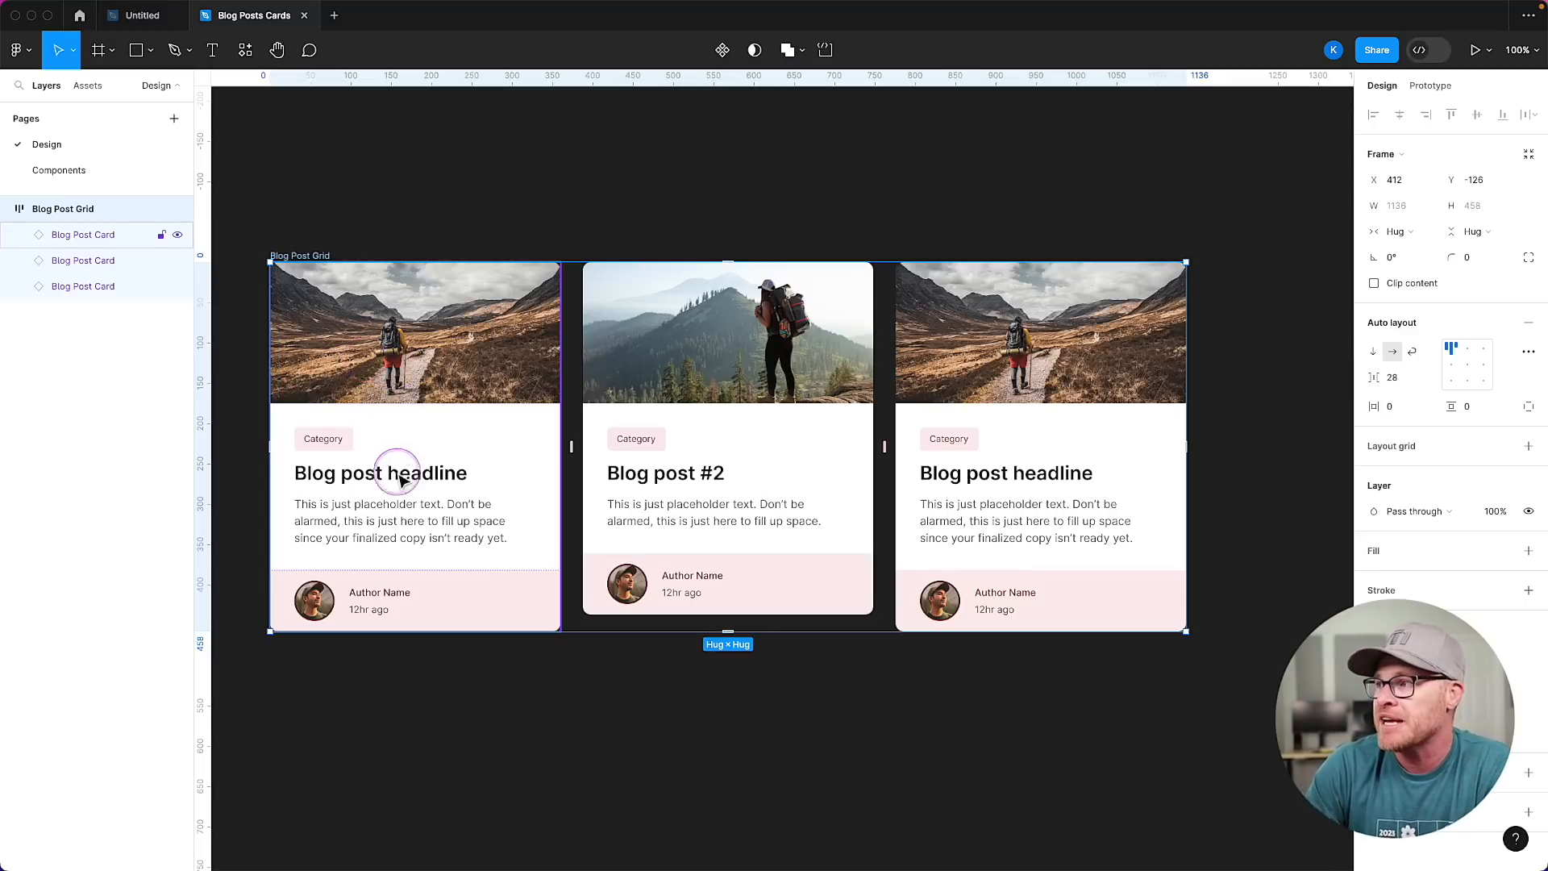
pyautogui.click(1394, 380)
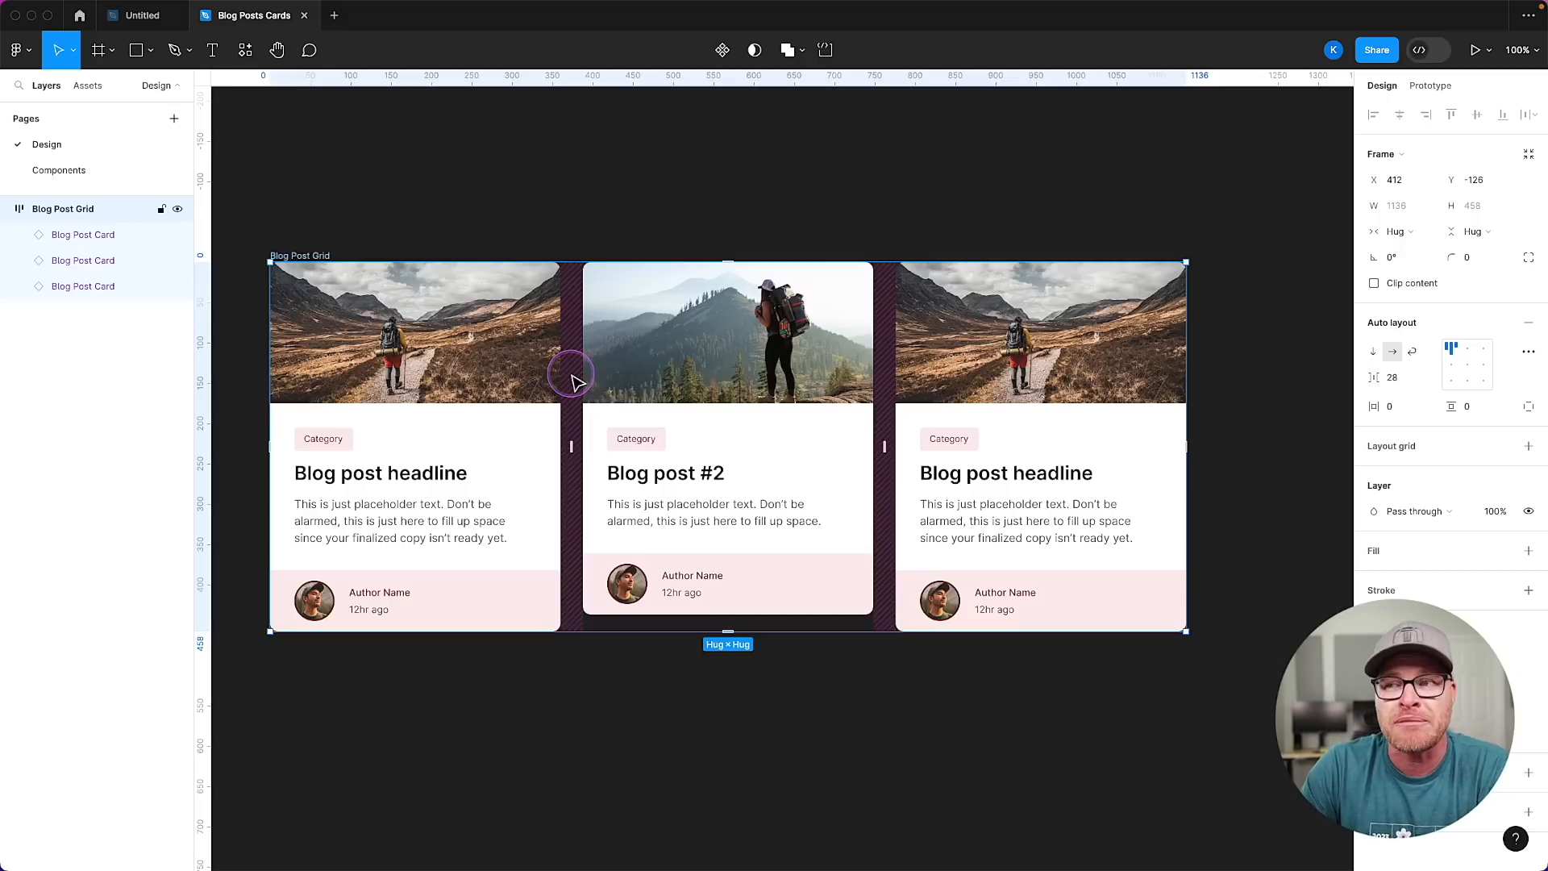
# Run the Tokens Studio for Figma plugin, find the "grid gap" tokens, apply D Grid Gap to Blog Post Grid, and close the plugin.
pyautogui.press('super+/')
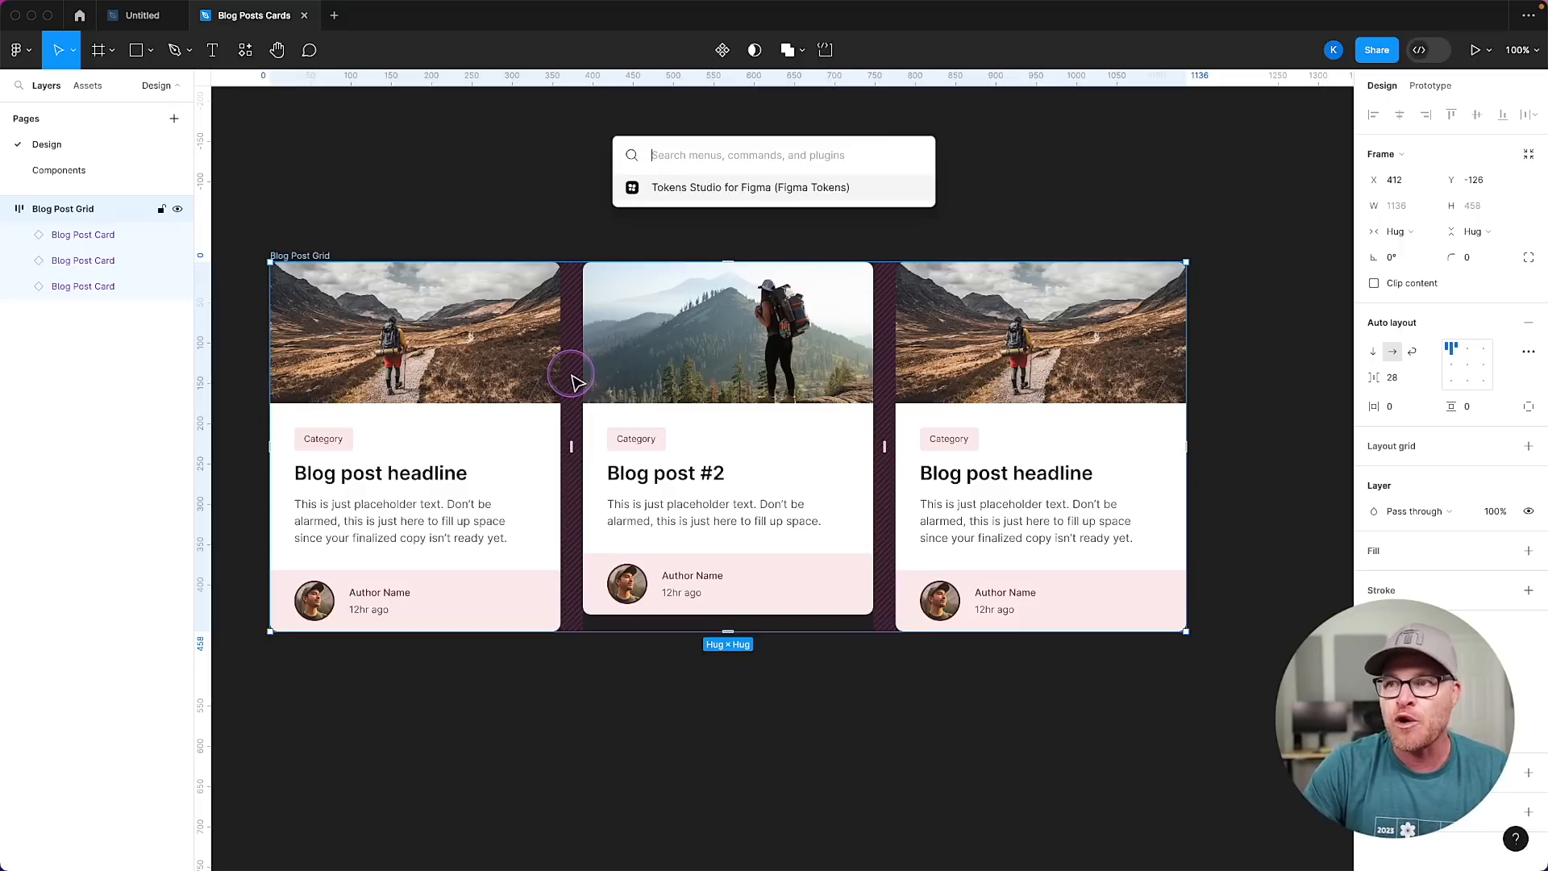
pyautogui.click(678, 188)
pyautogui.hscroll(-2, 501, 365)
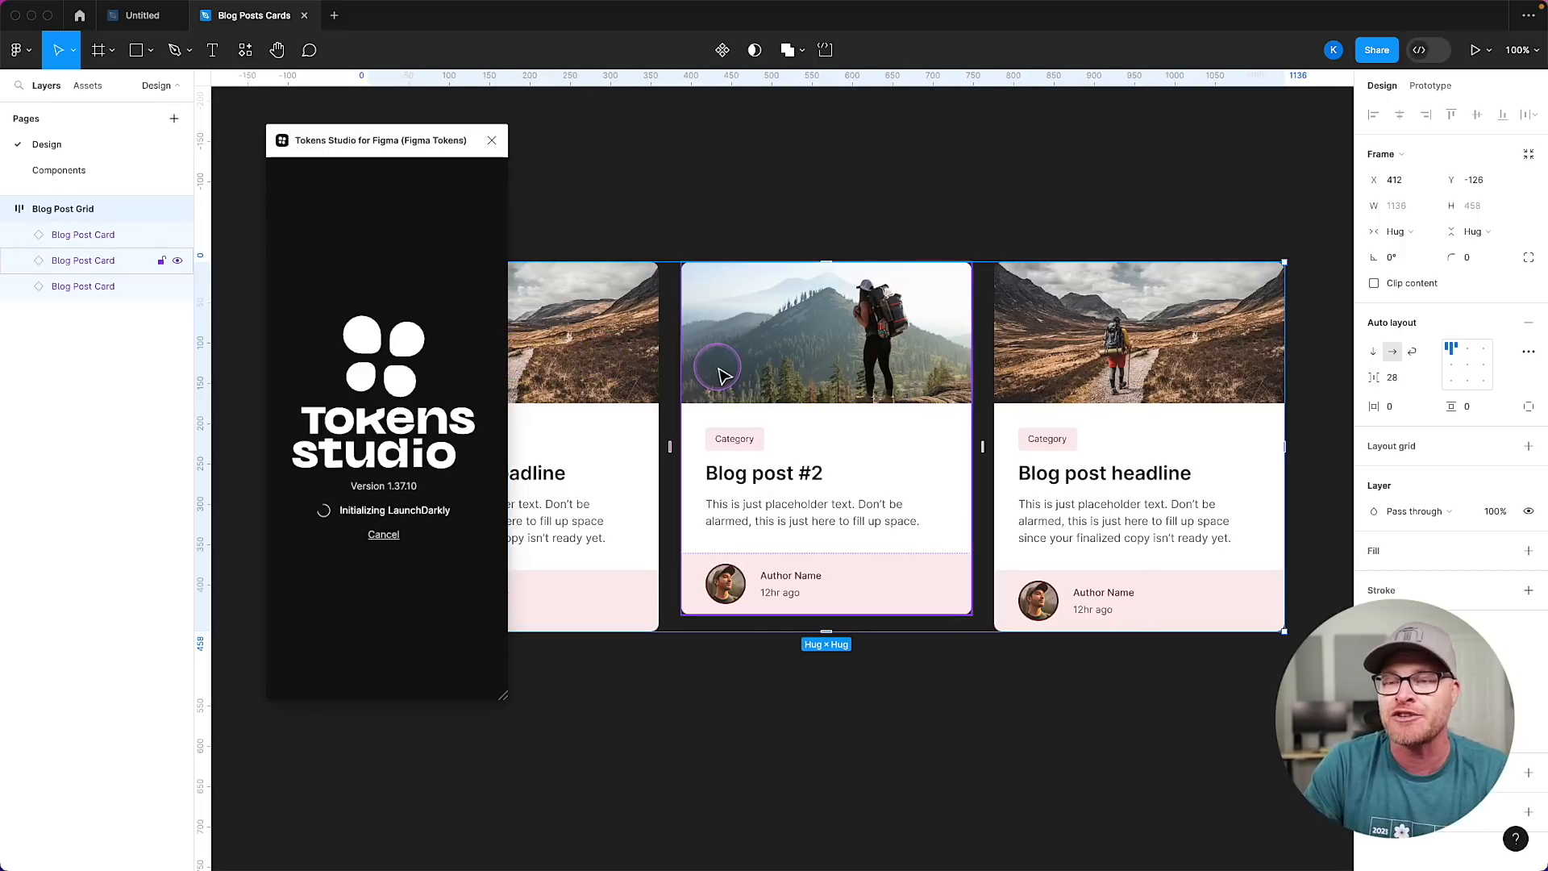
pyautogui.hscroll(-4, 720, 375)
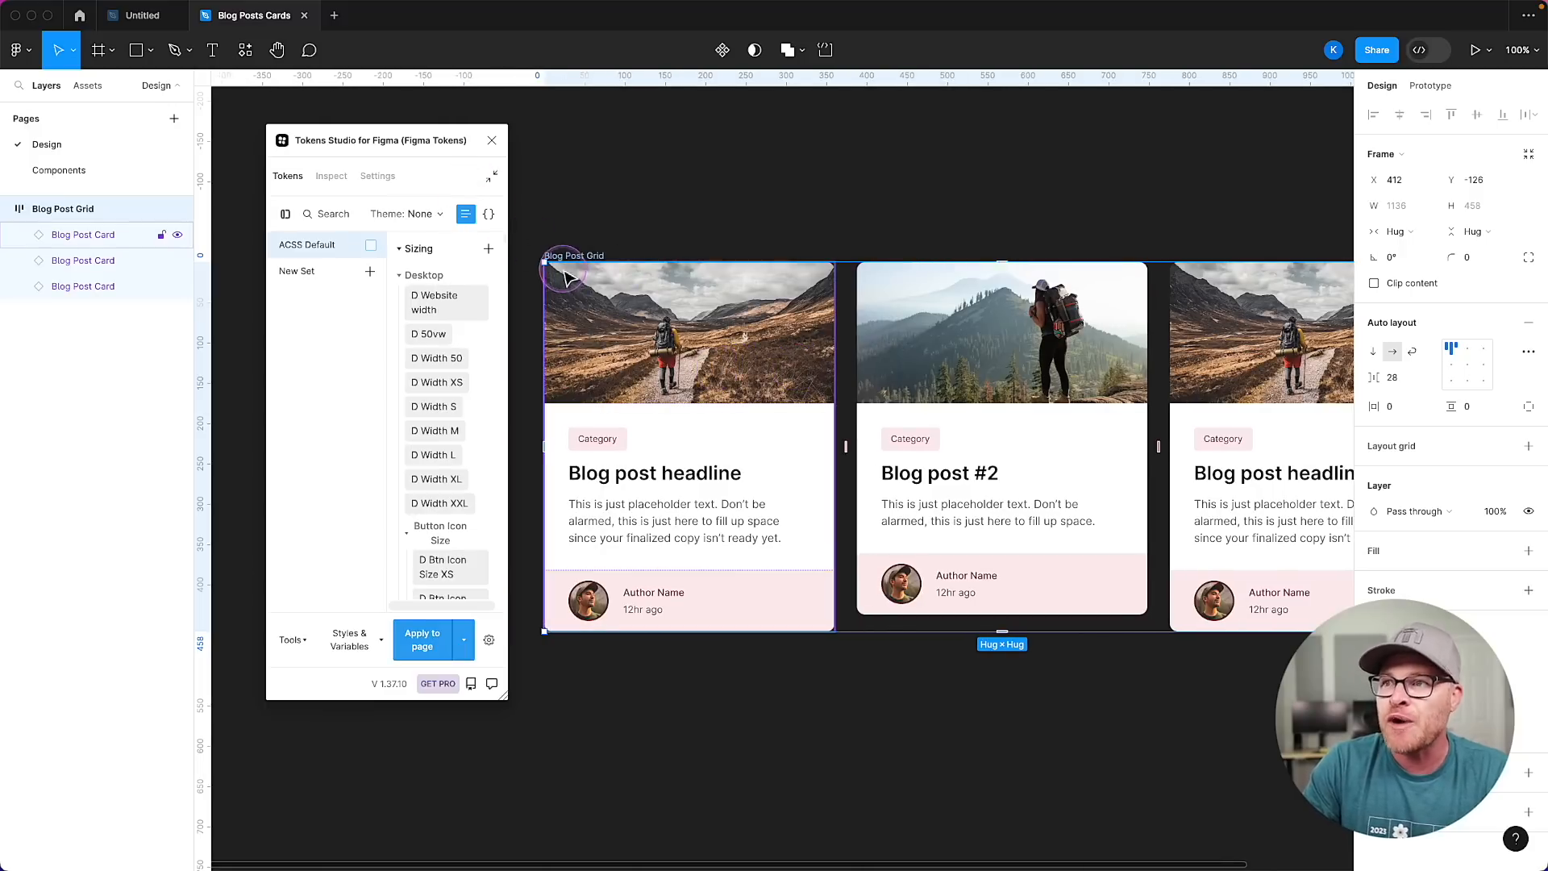
pyautogui.click(284, 215)
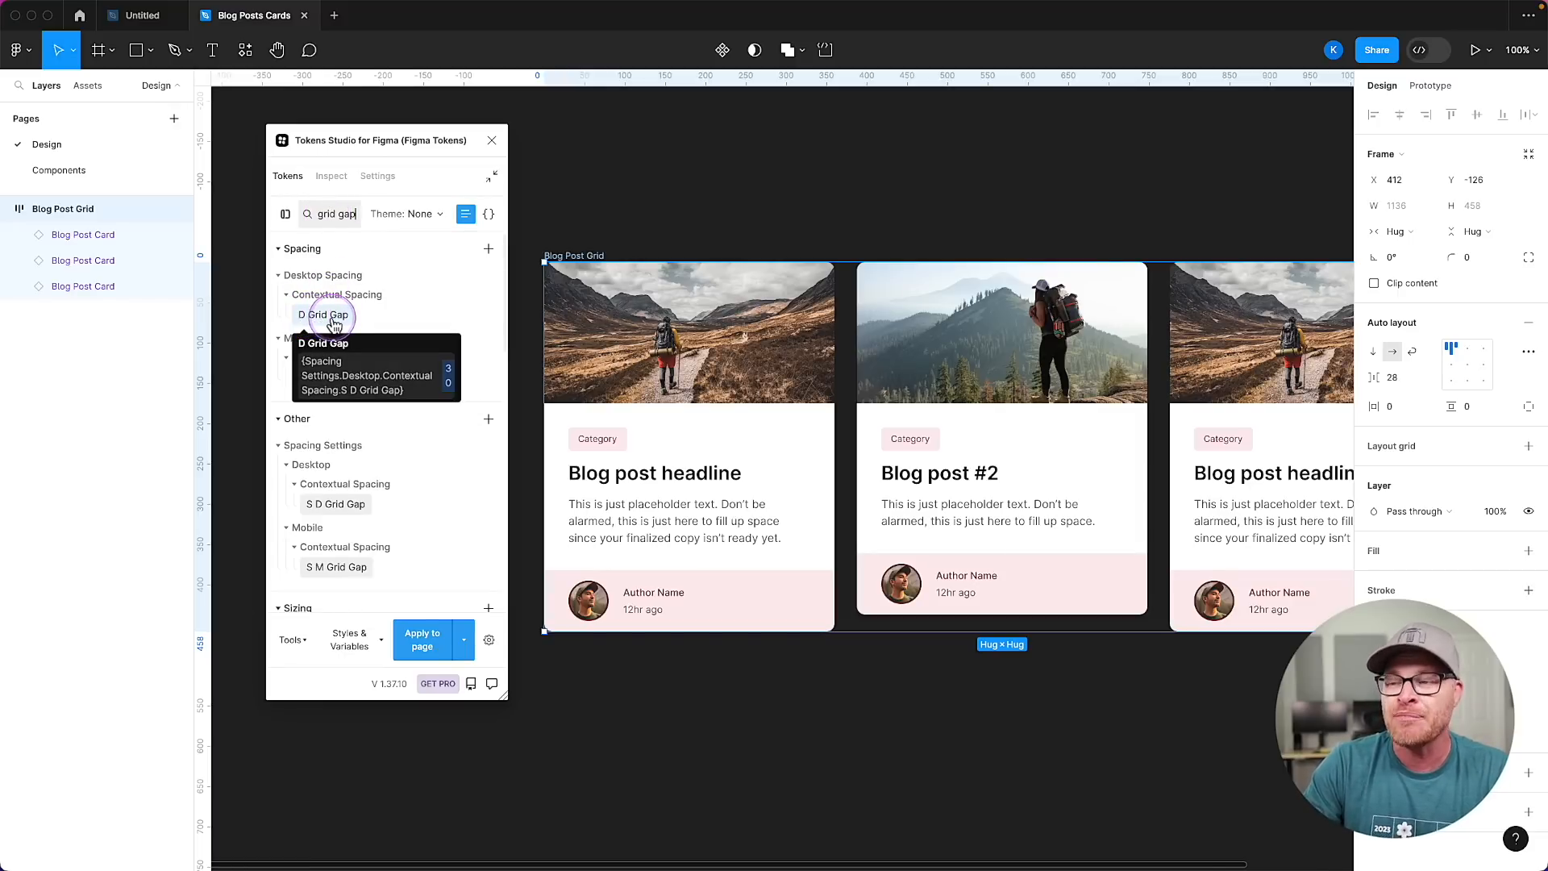
pyautogui.click(335, 322)
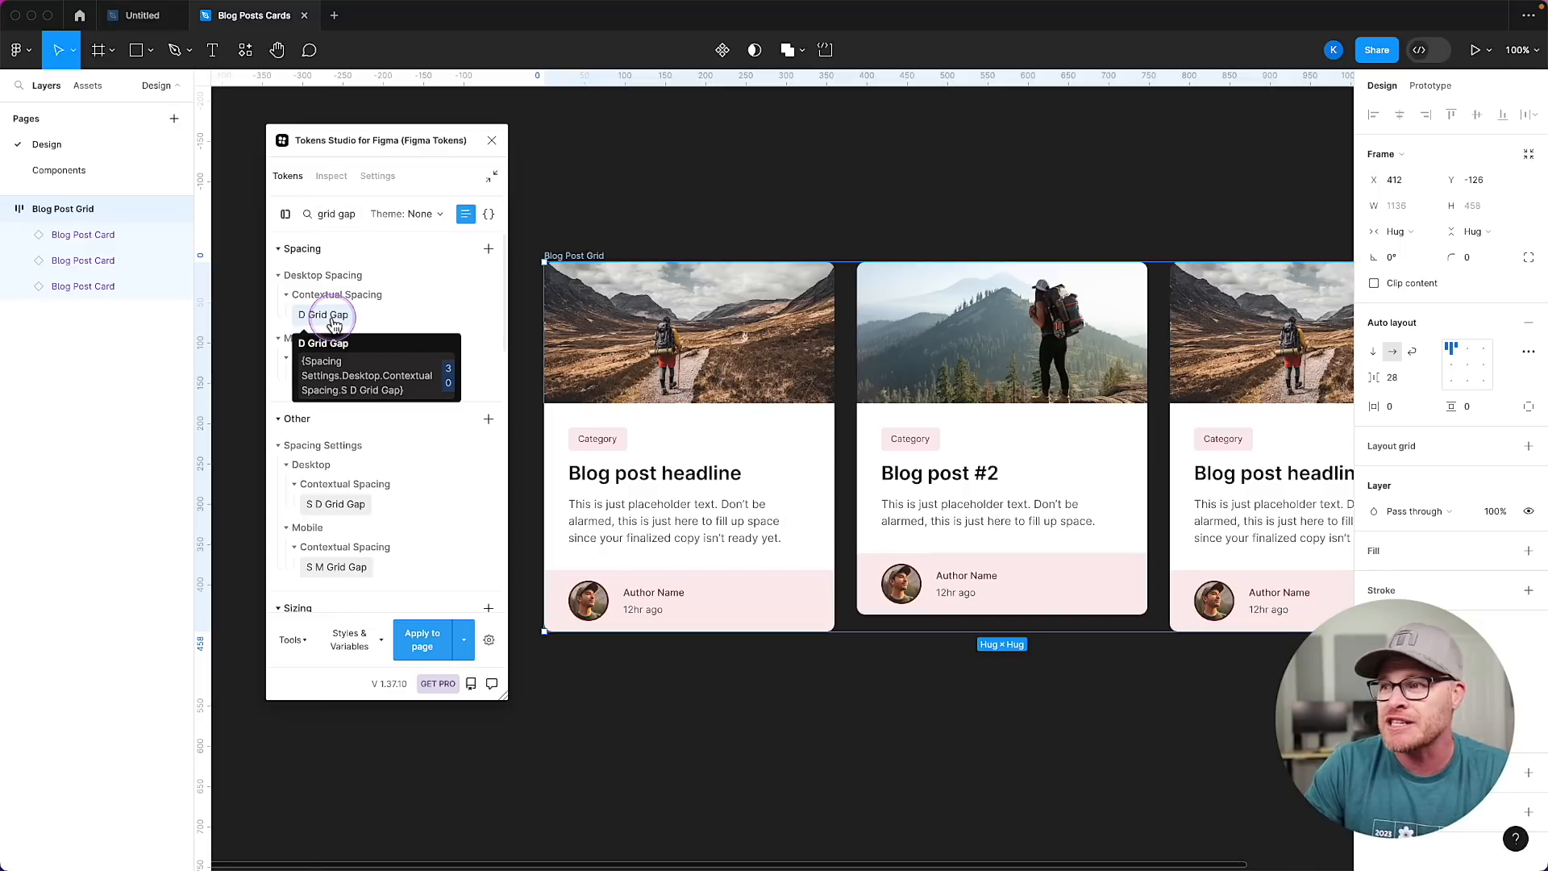
pyautogui.click(1160, 442)
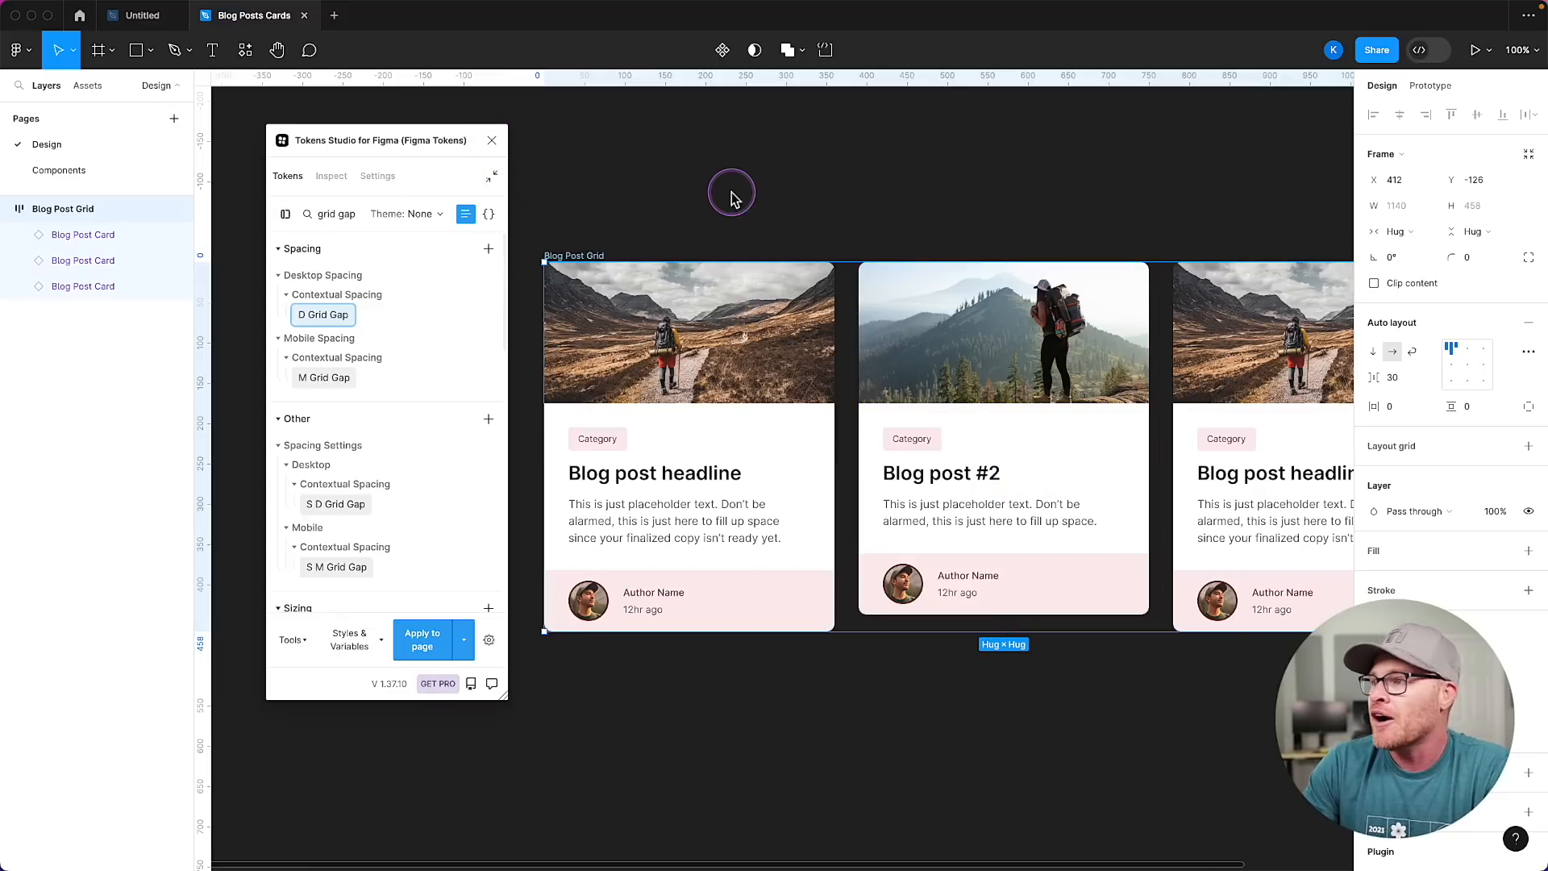
pyautogui.hscroll(-2, 730, 194)
pyautogui.click(491, 140)
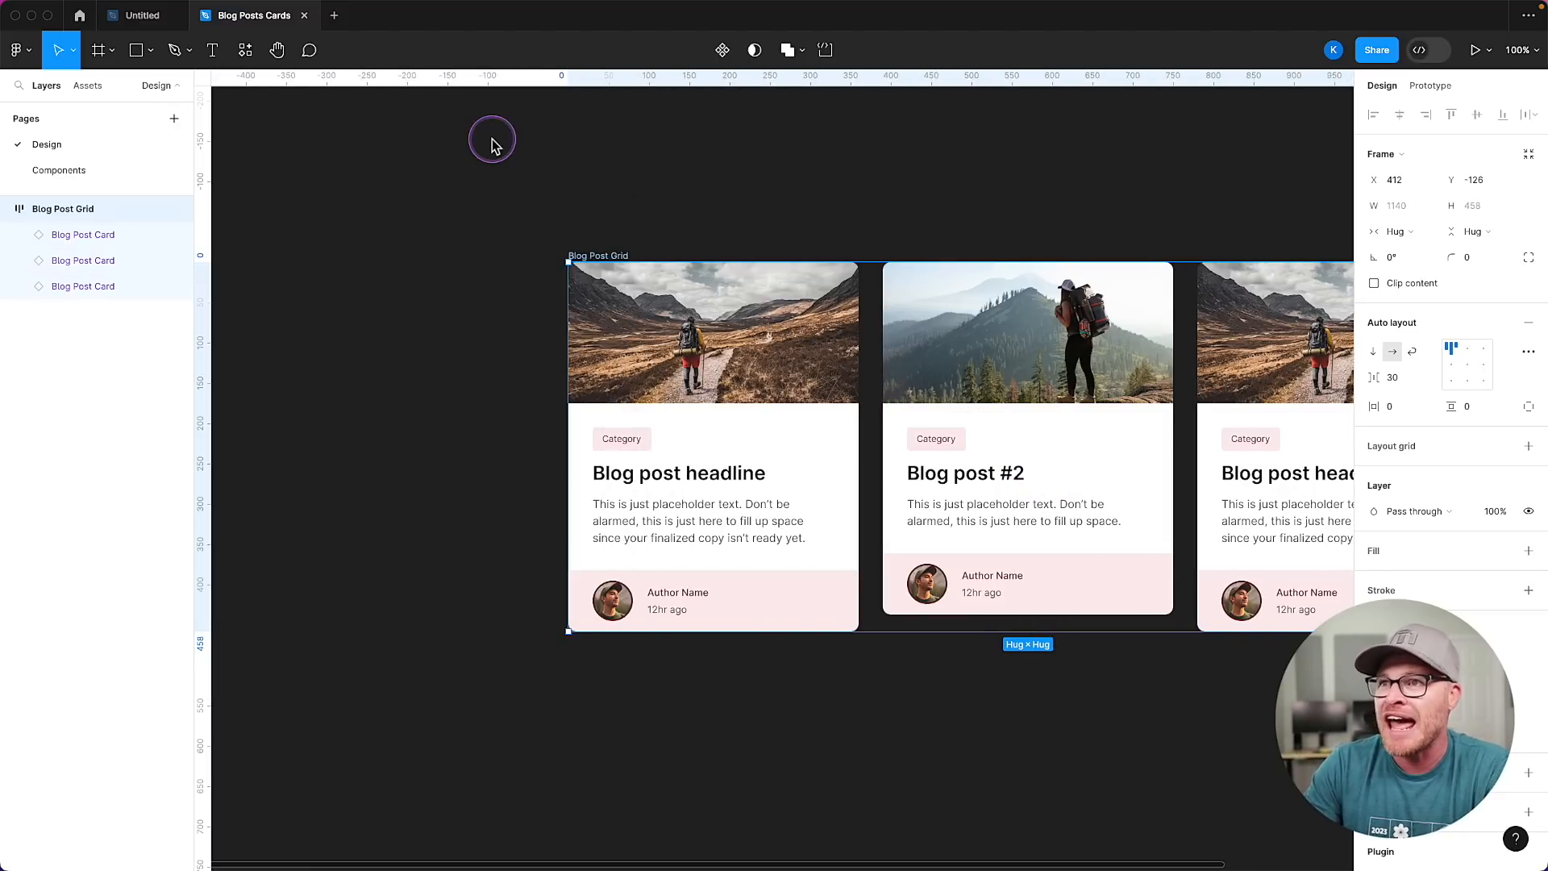
# Set the height of all three Blog Post Card instances in the grid to Fill container.
pyautogui.hscroll(5, 548, 167)
pyautogui.hscroll(2, 551, 167)
pyautogui.hscroll(-1, 736, 621)
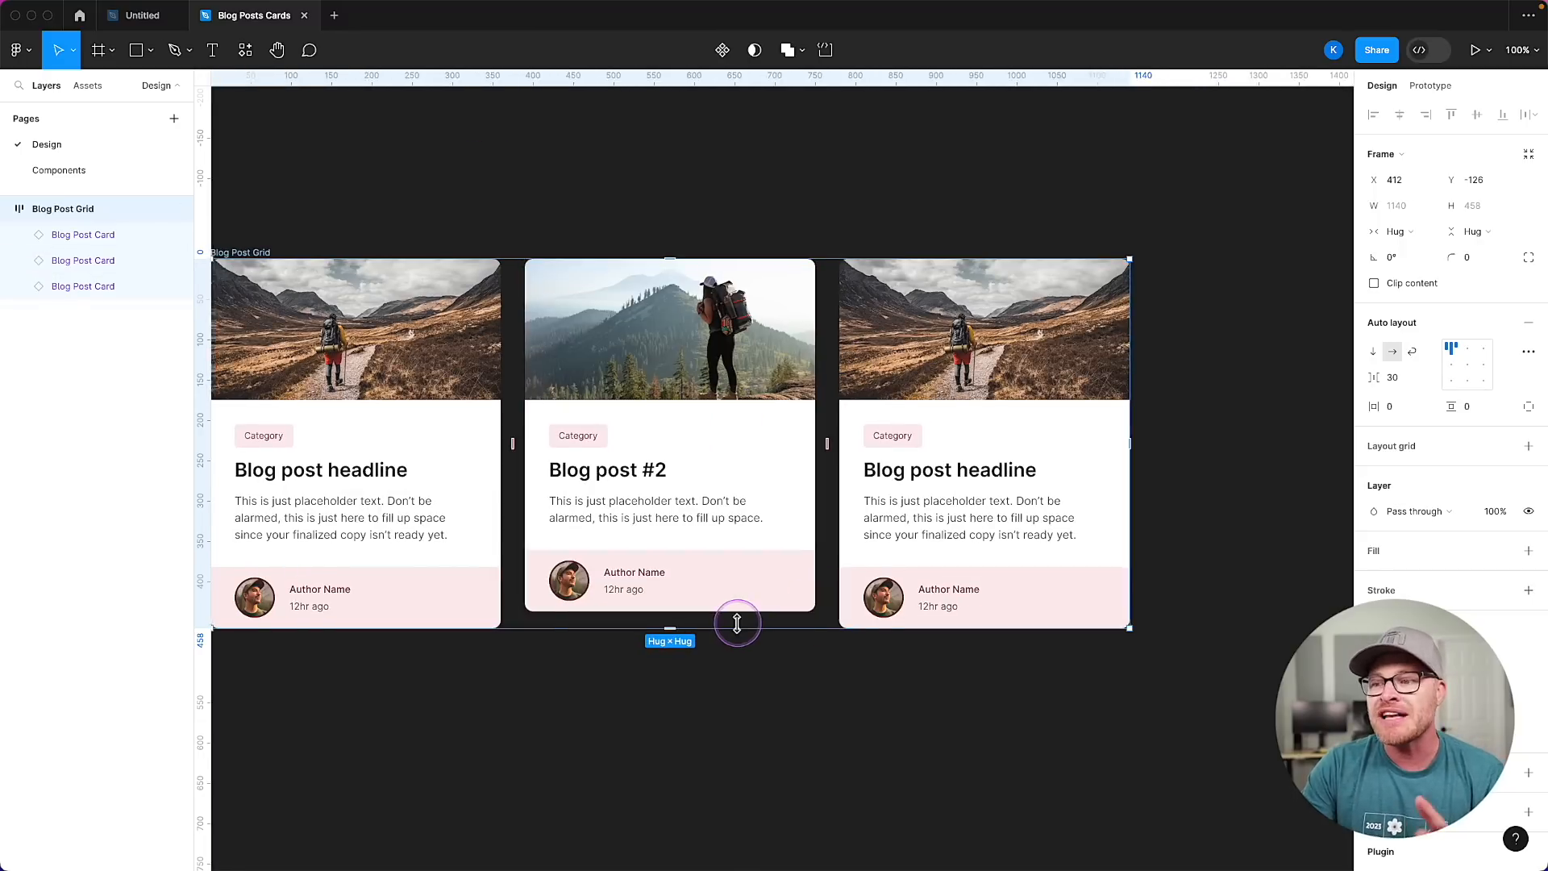
pyautogui.hscroll(1, 740, 622)
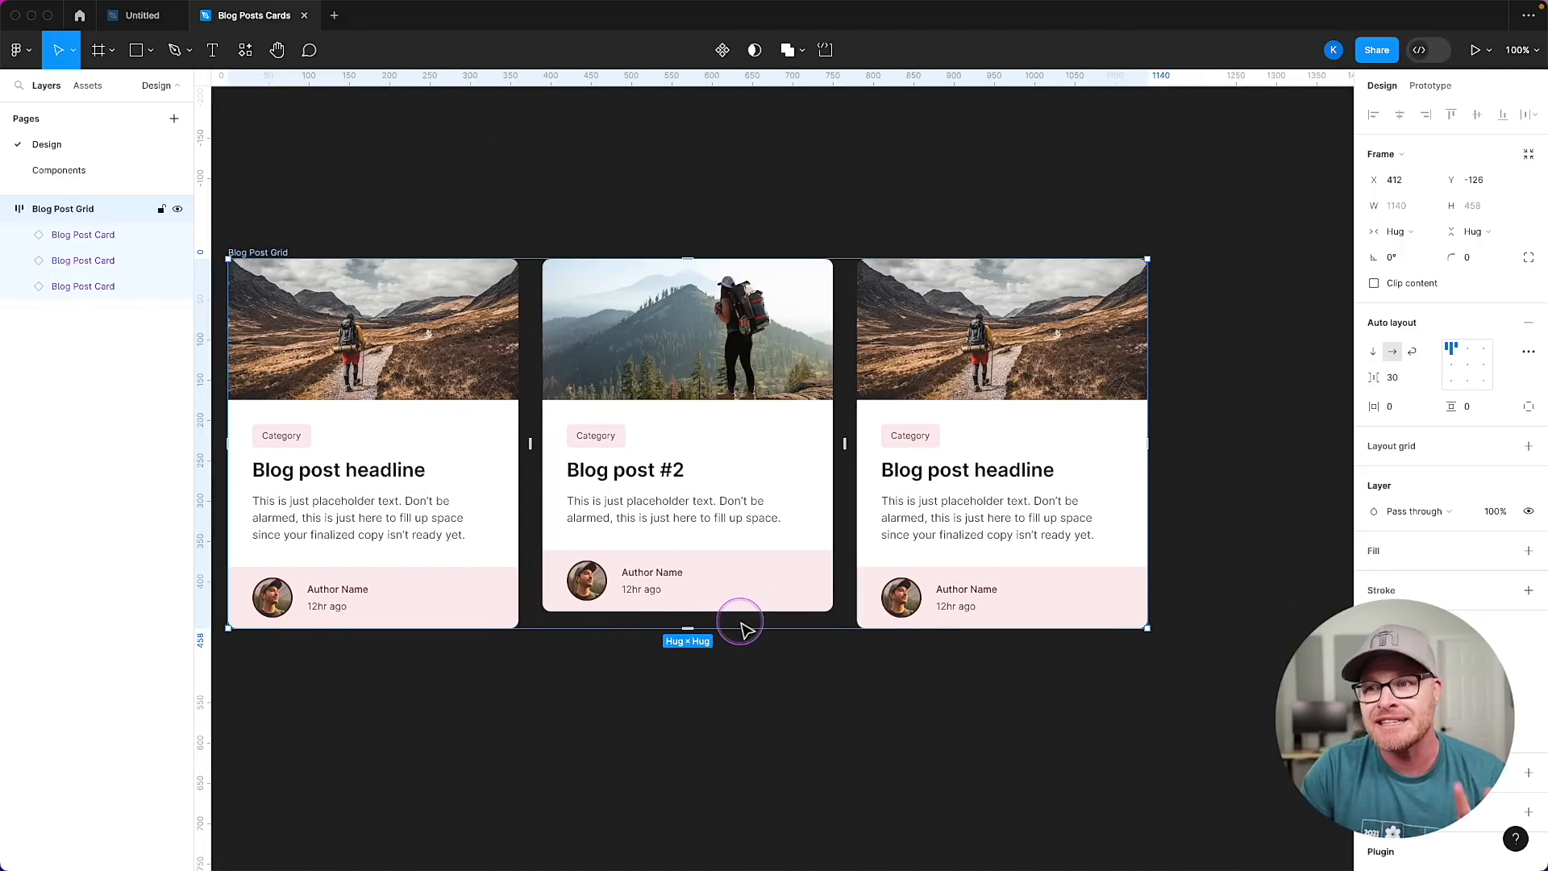
pyautogui.hscroll(-2, 790, 446)
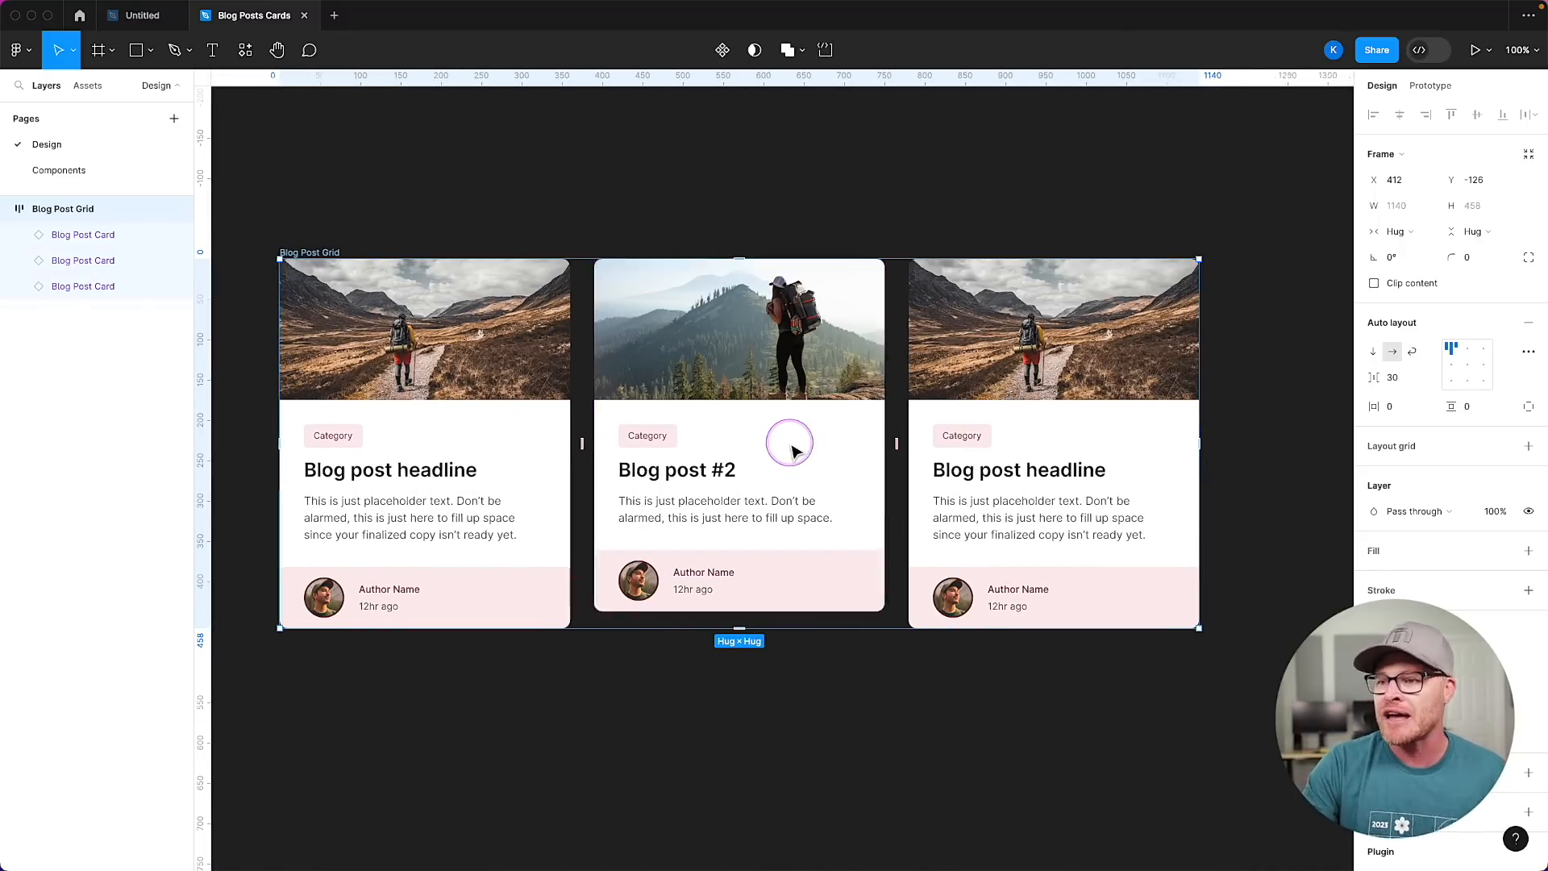
pyautogui.hscroll(-2, 790, 446)
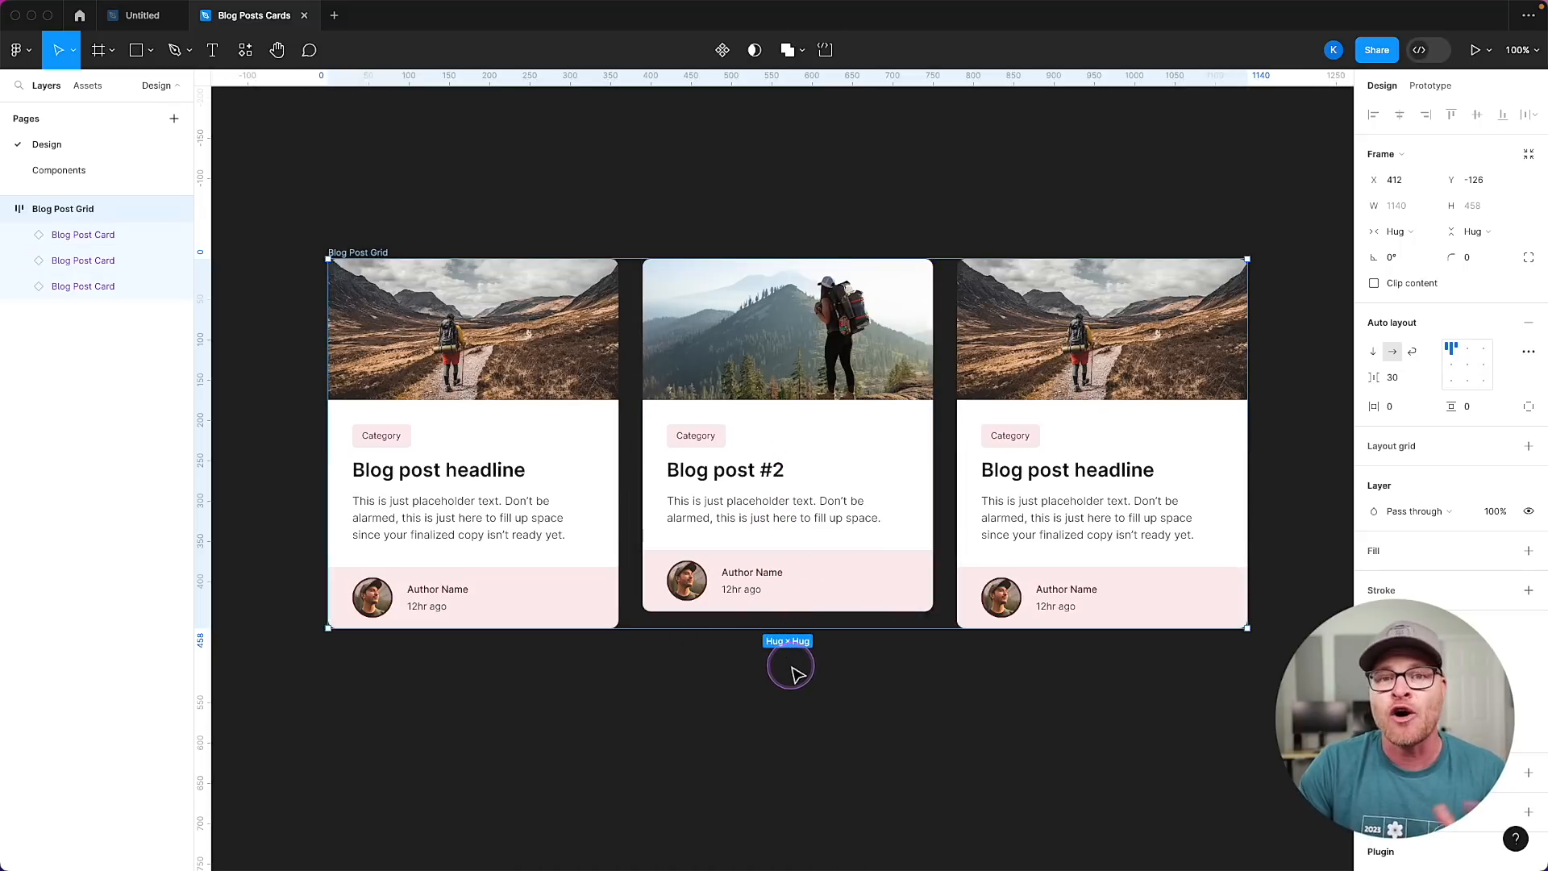
pyautogui.scroll(1, 314, 286)
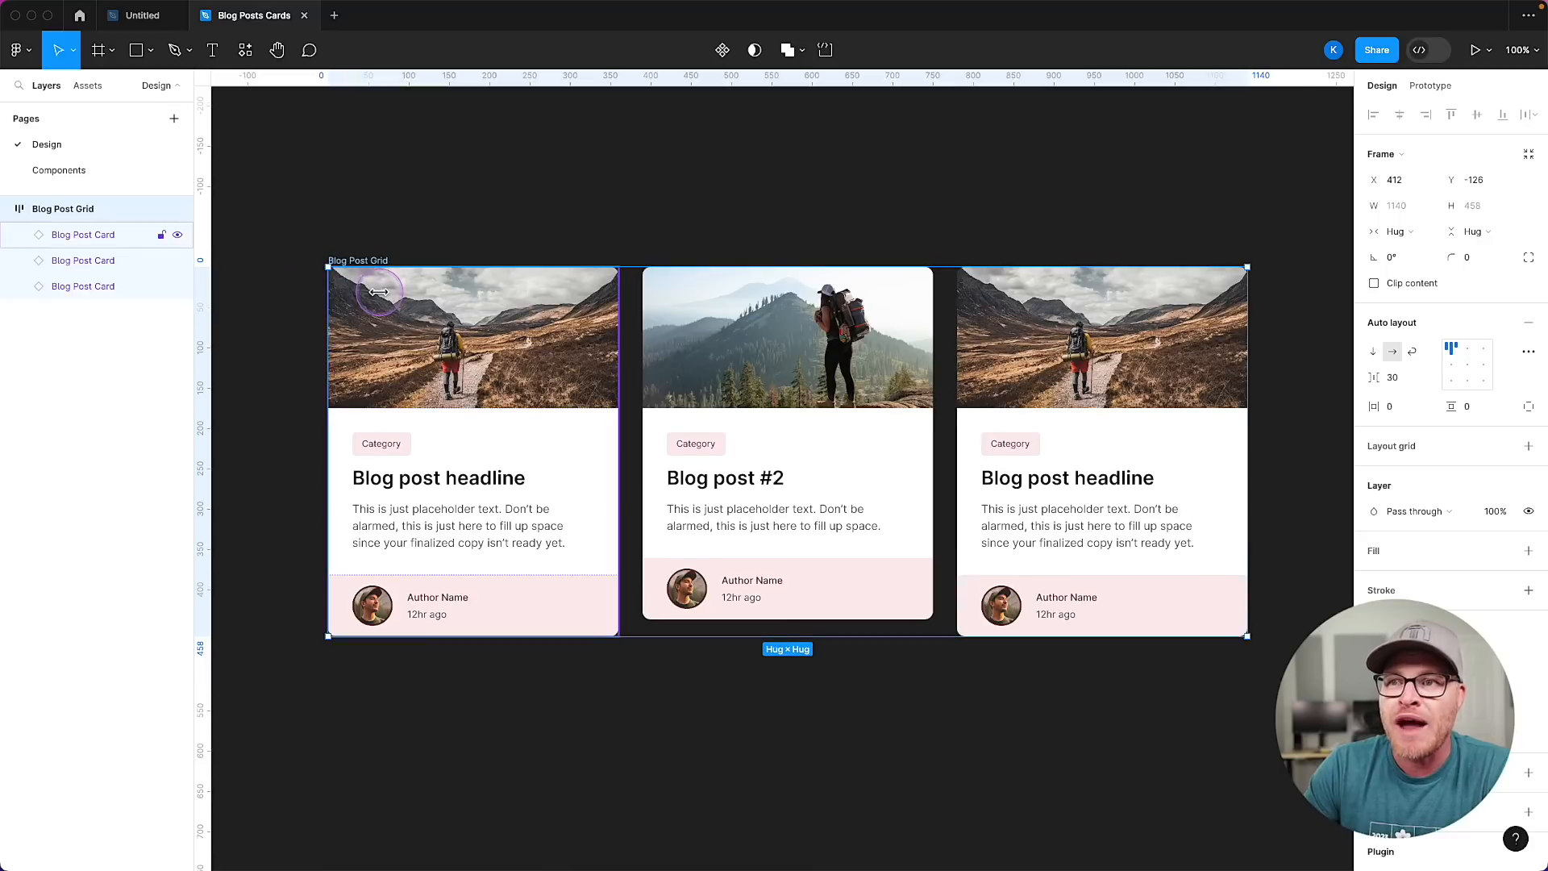
pyautogui.click(379, 292)
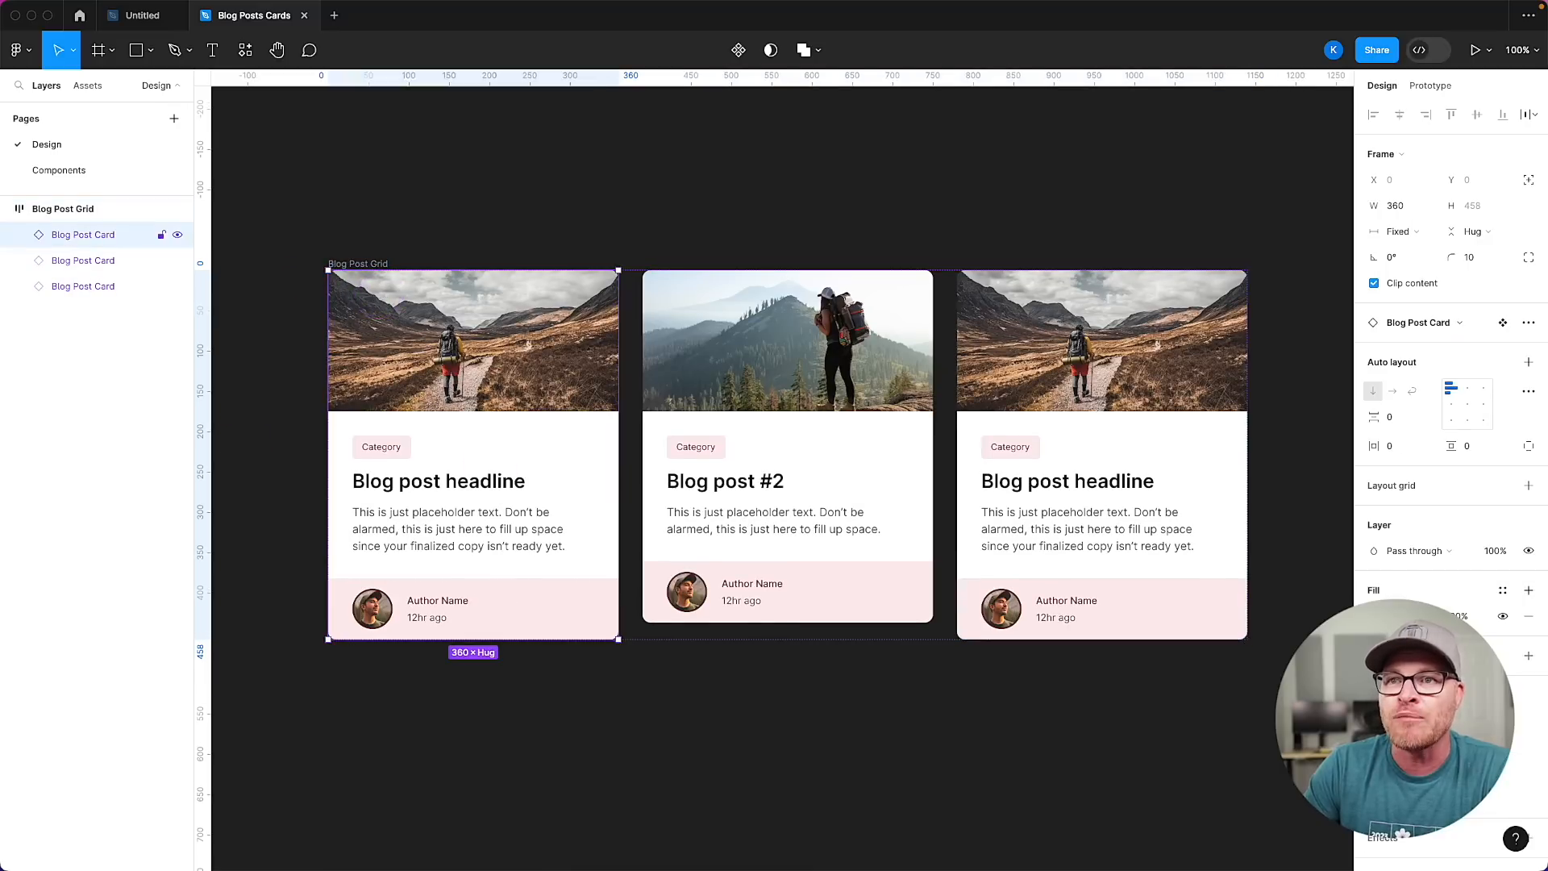
pyautogui.keyDown('shift'); pyautogui.click(79, 288); pyautogui.keyUp('shift')
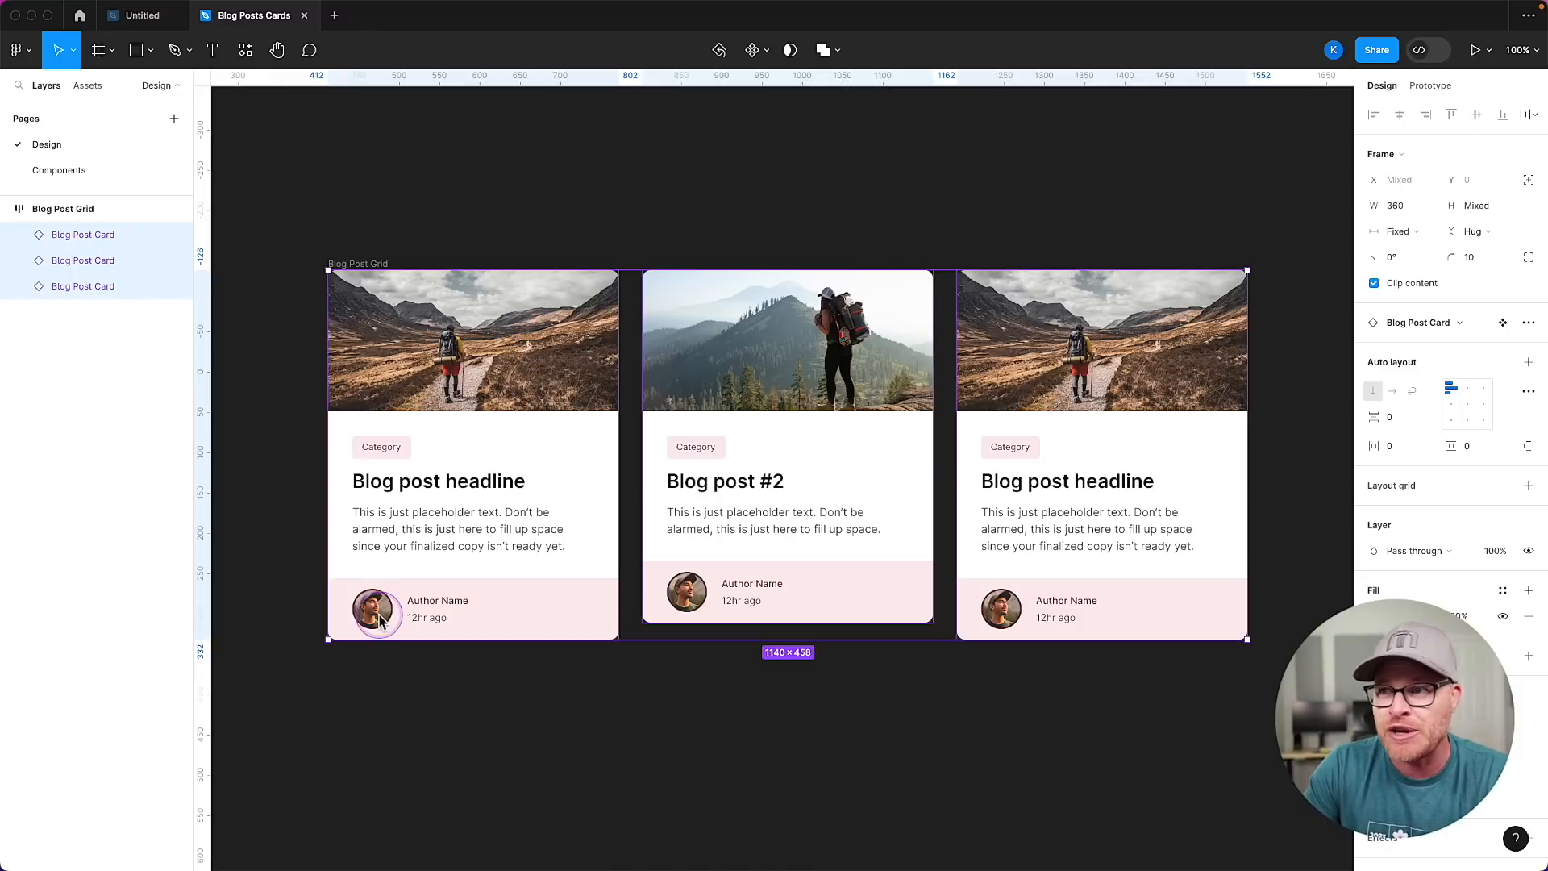
pyautogui.click(1485, 232)
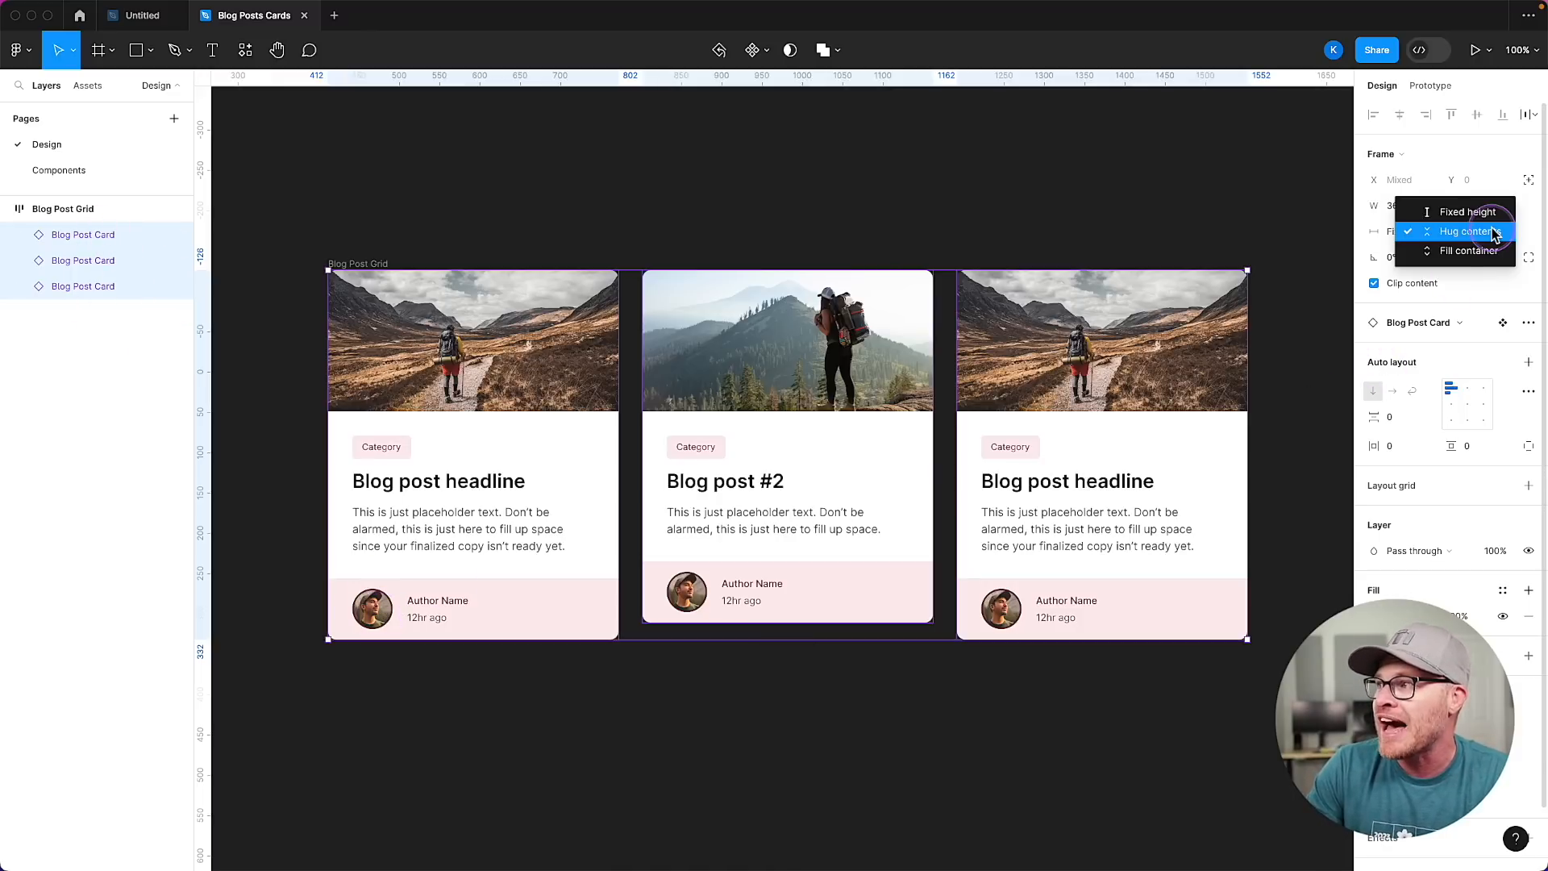
pyautogui.click(1469, 252)
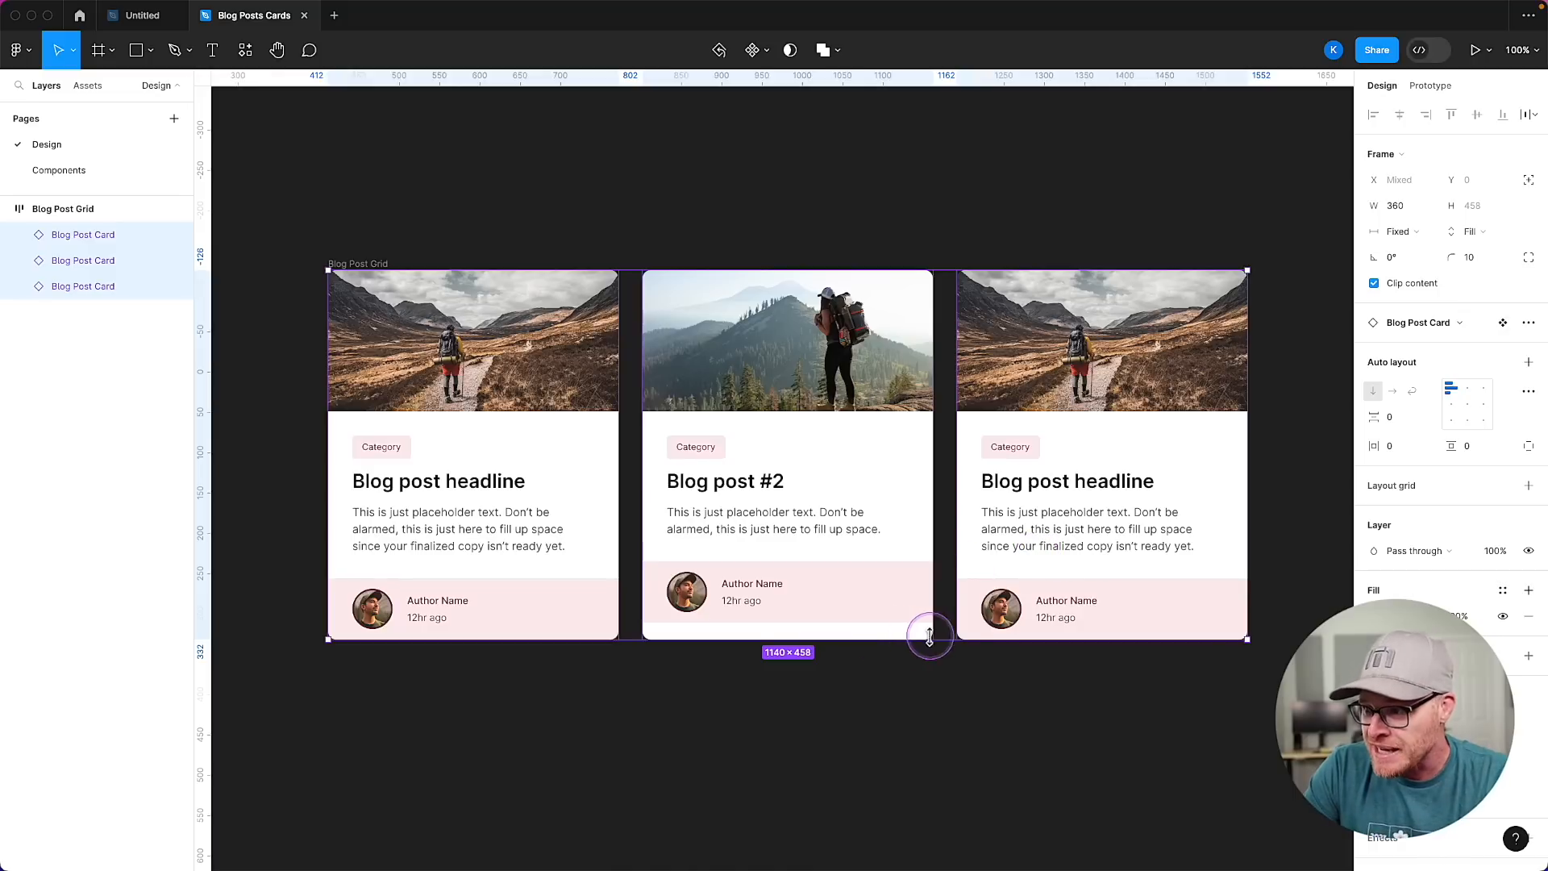
# Examine the middle card's Footer and Body Wrapper sizing and compare its footer position with the first card.
pyautogui.click(894, 613)
pyautogui.click(903, 594)
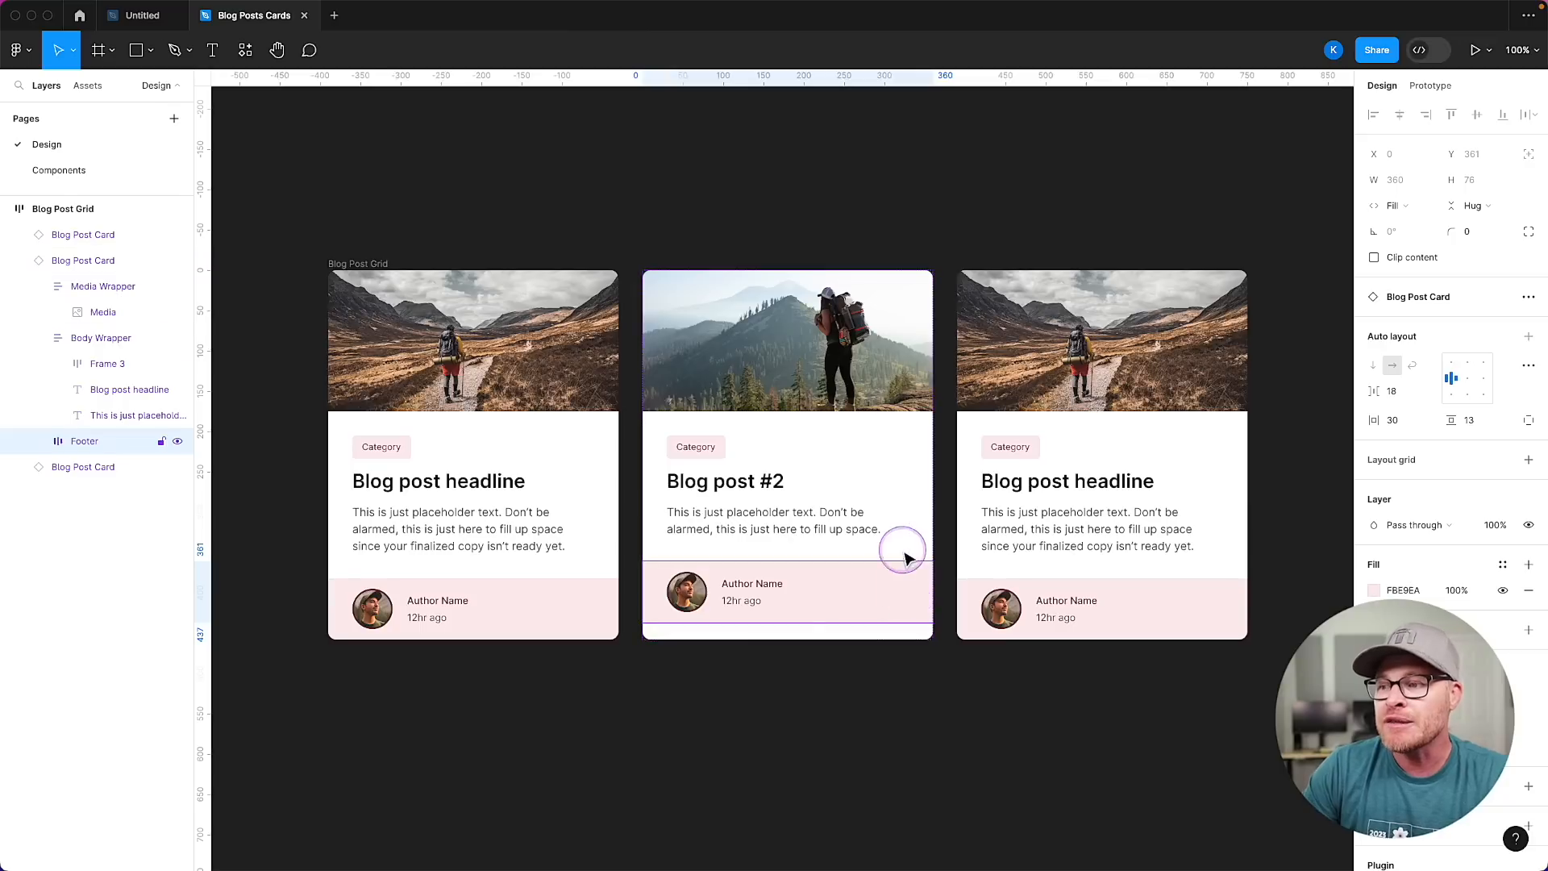
pyautogui.click(905, 538)
pyautogui.click(891, 592)
pyautogui.click(563, 613)
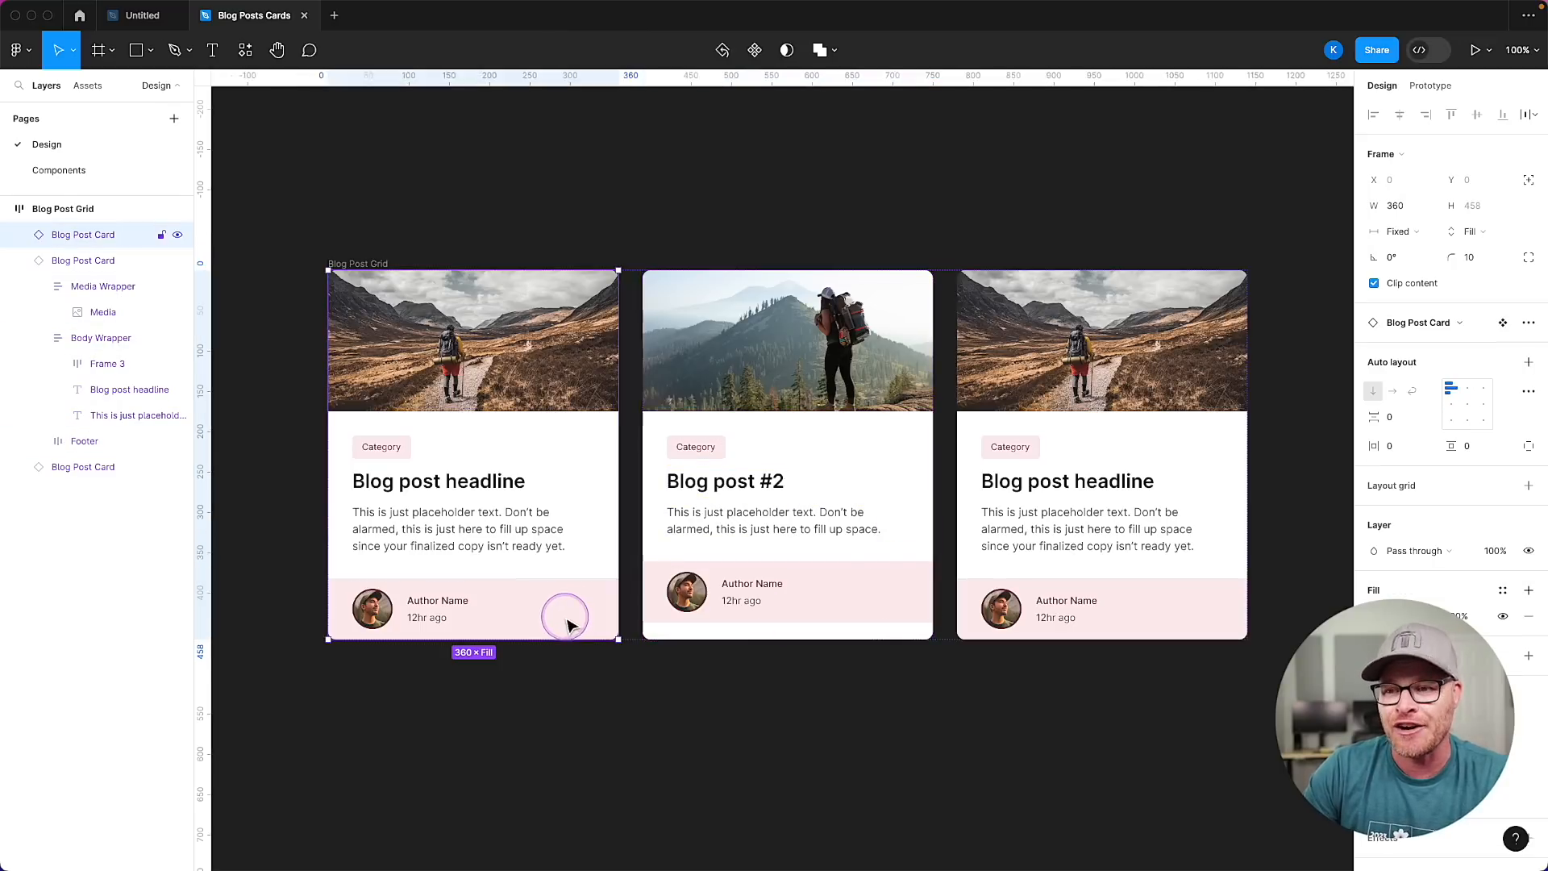
pyautogui.click(832, 603)
pyautogui.click(832, 603)
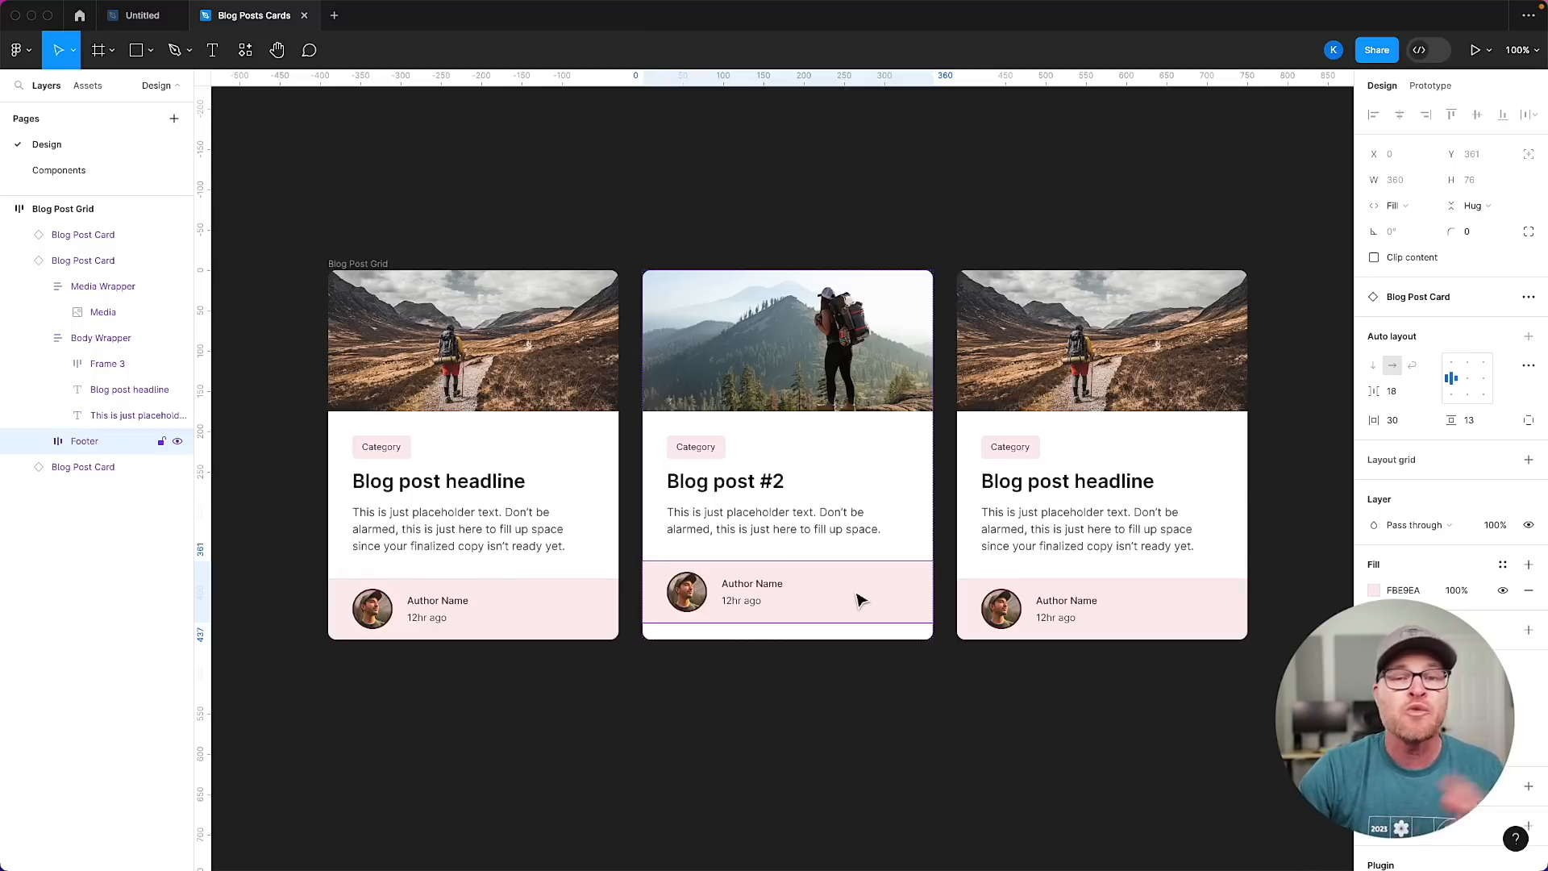
pyautogui.click(810, 427)
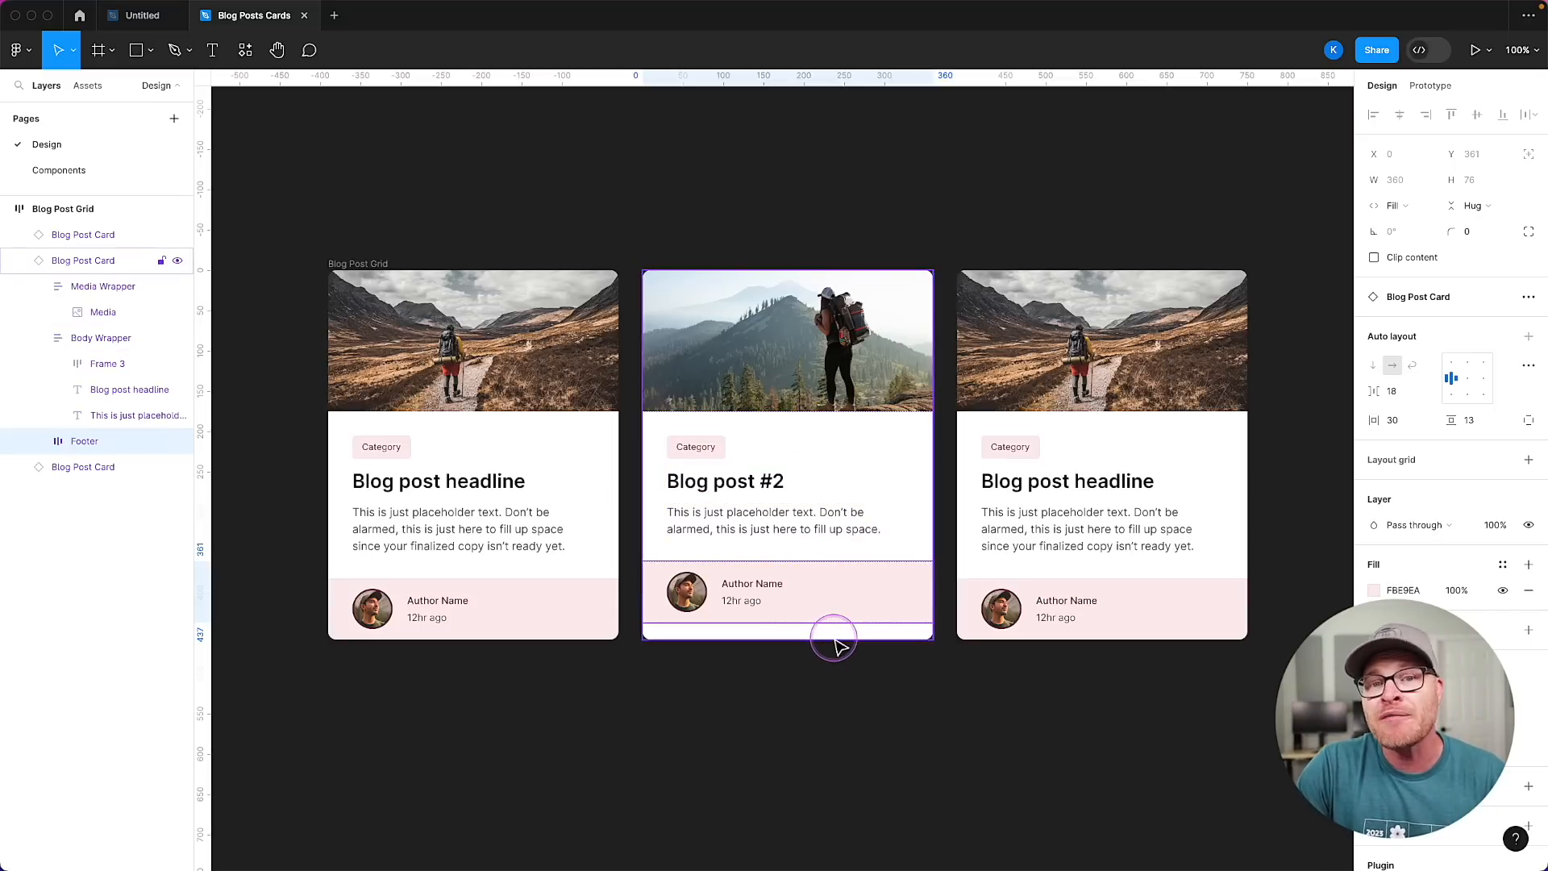
pyautogui.click(883, 443)
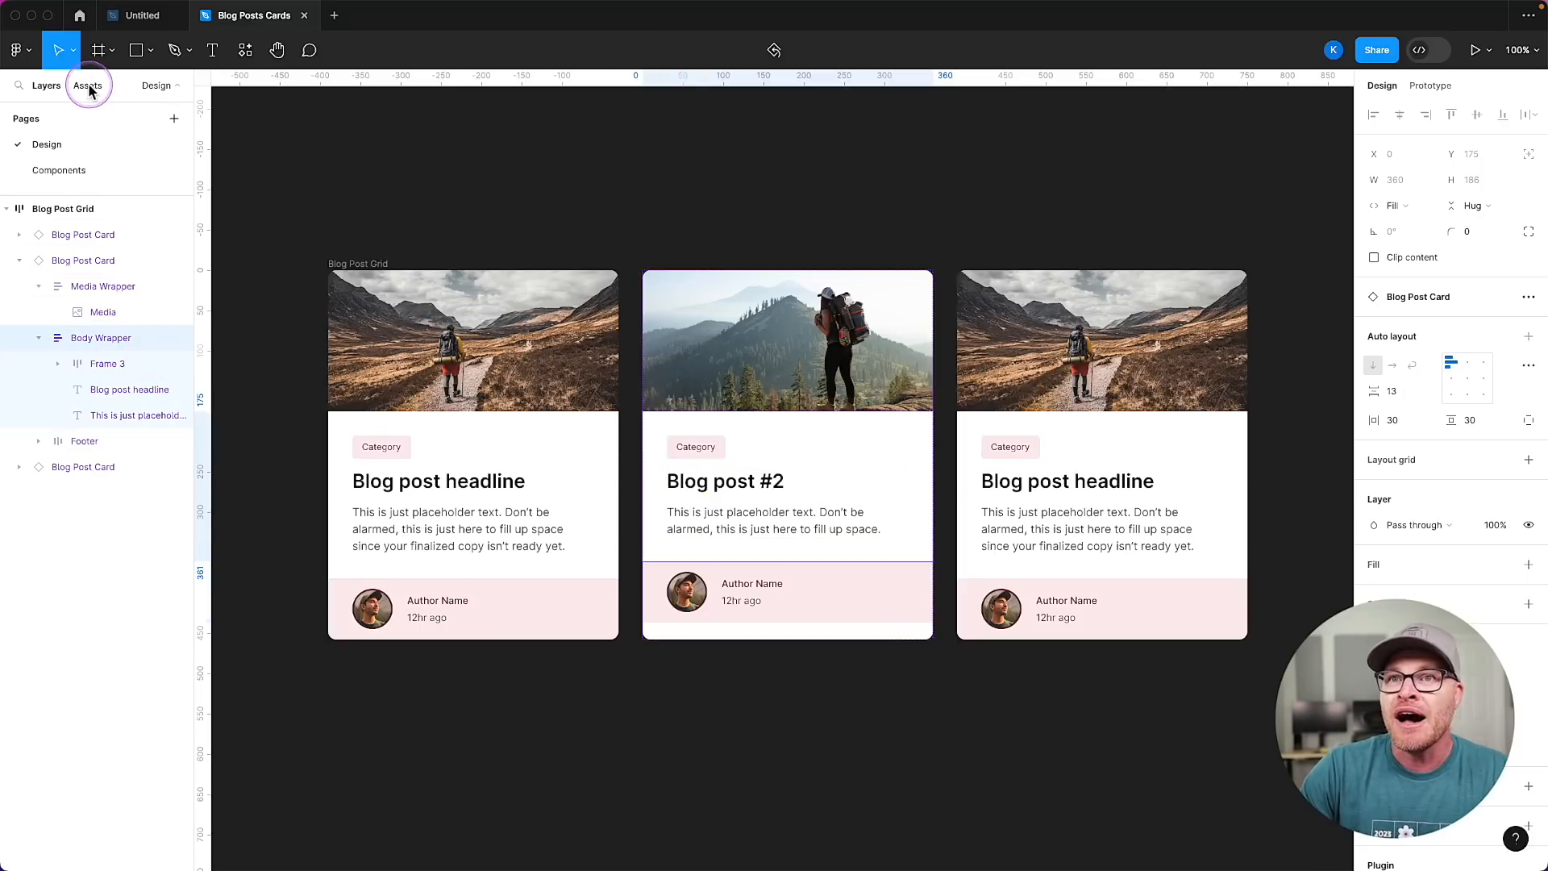
# On the Components page, set the height of the main Blog Post Card's Body Wrapper to Fill container.
pyautogui.click(59, 170)
pyautogui.click(870, 506)
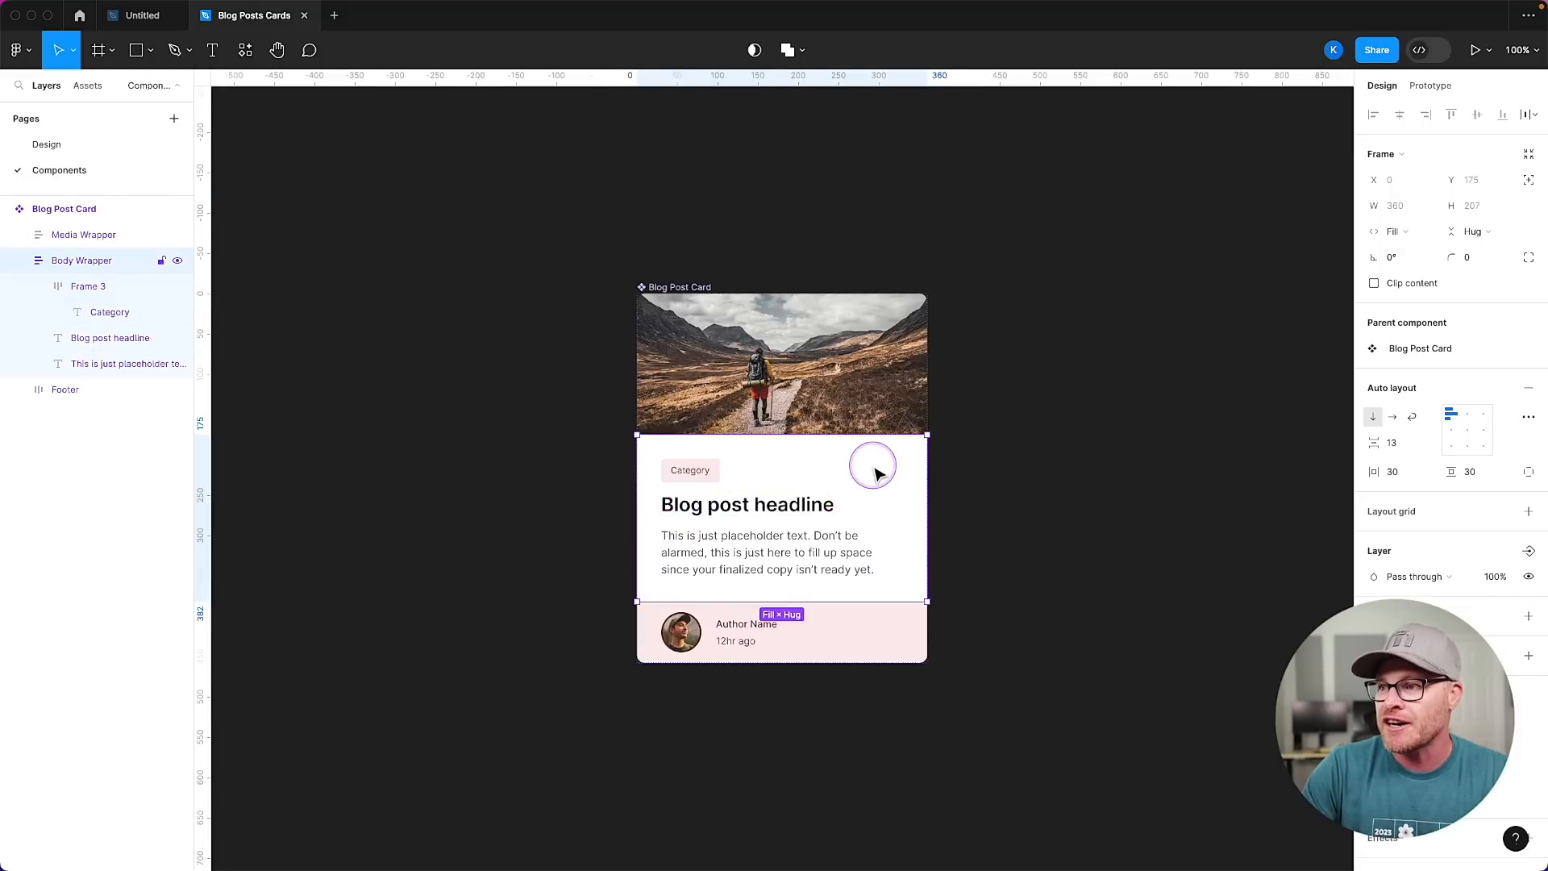
pyautogui.click(1487, 233)
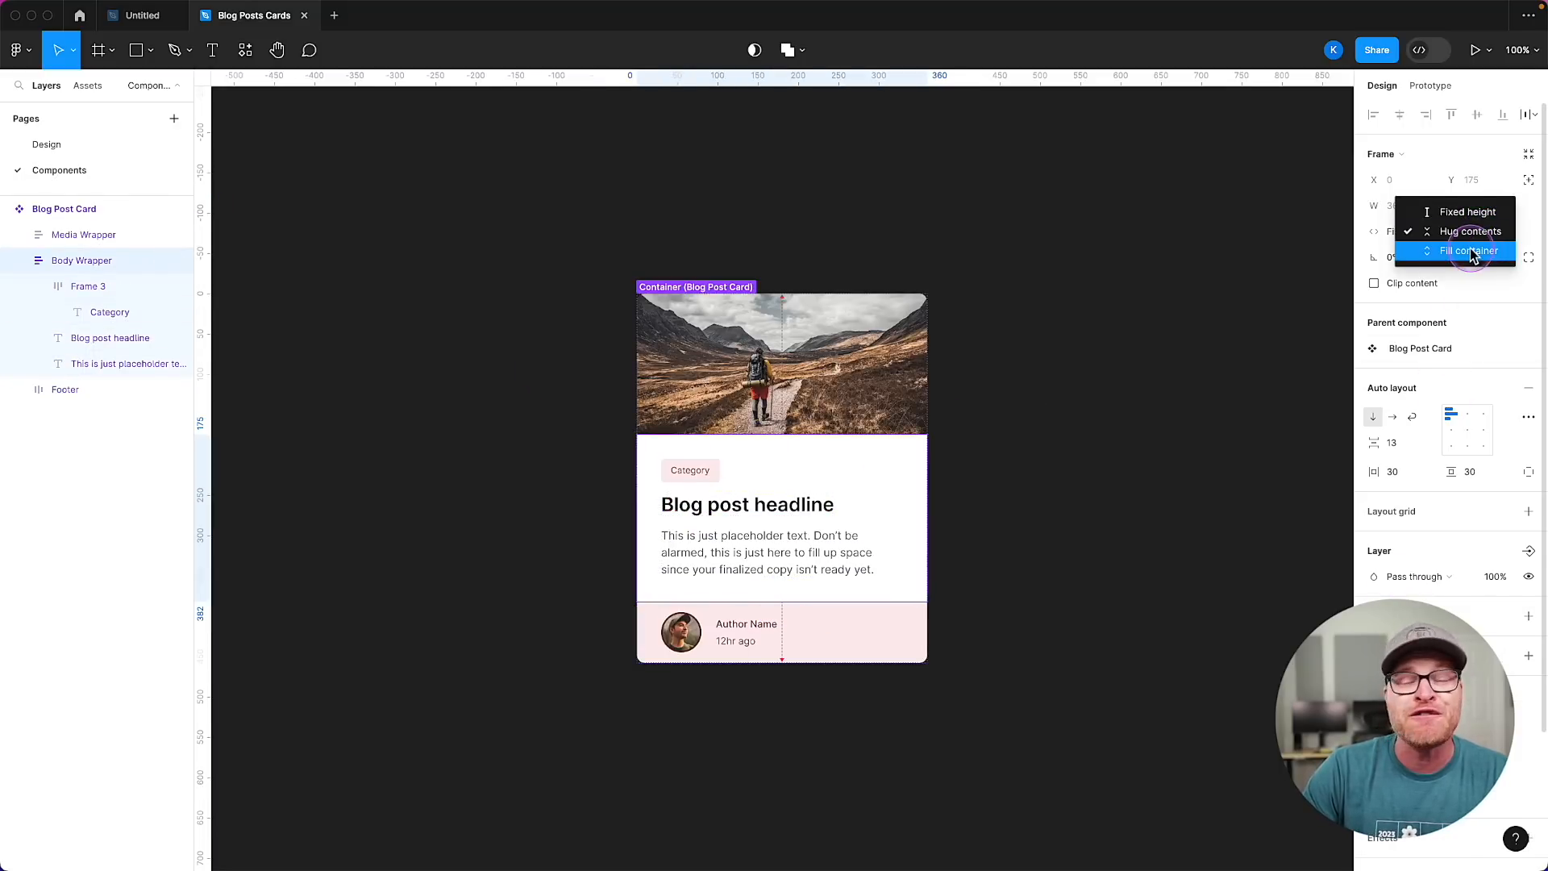
pyautogui.click(1472, 252)
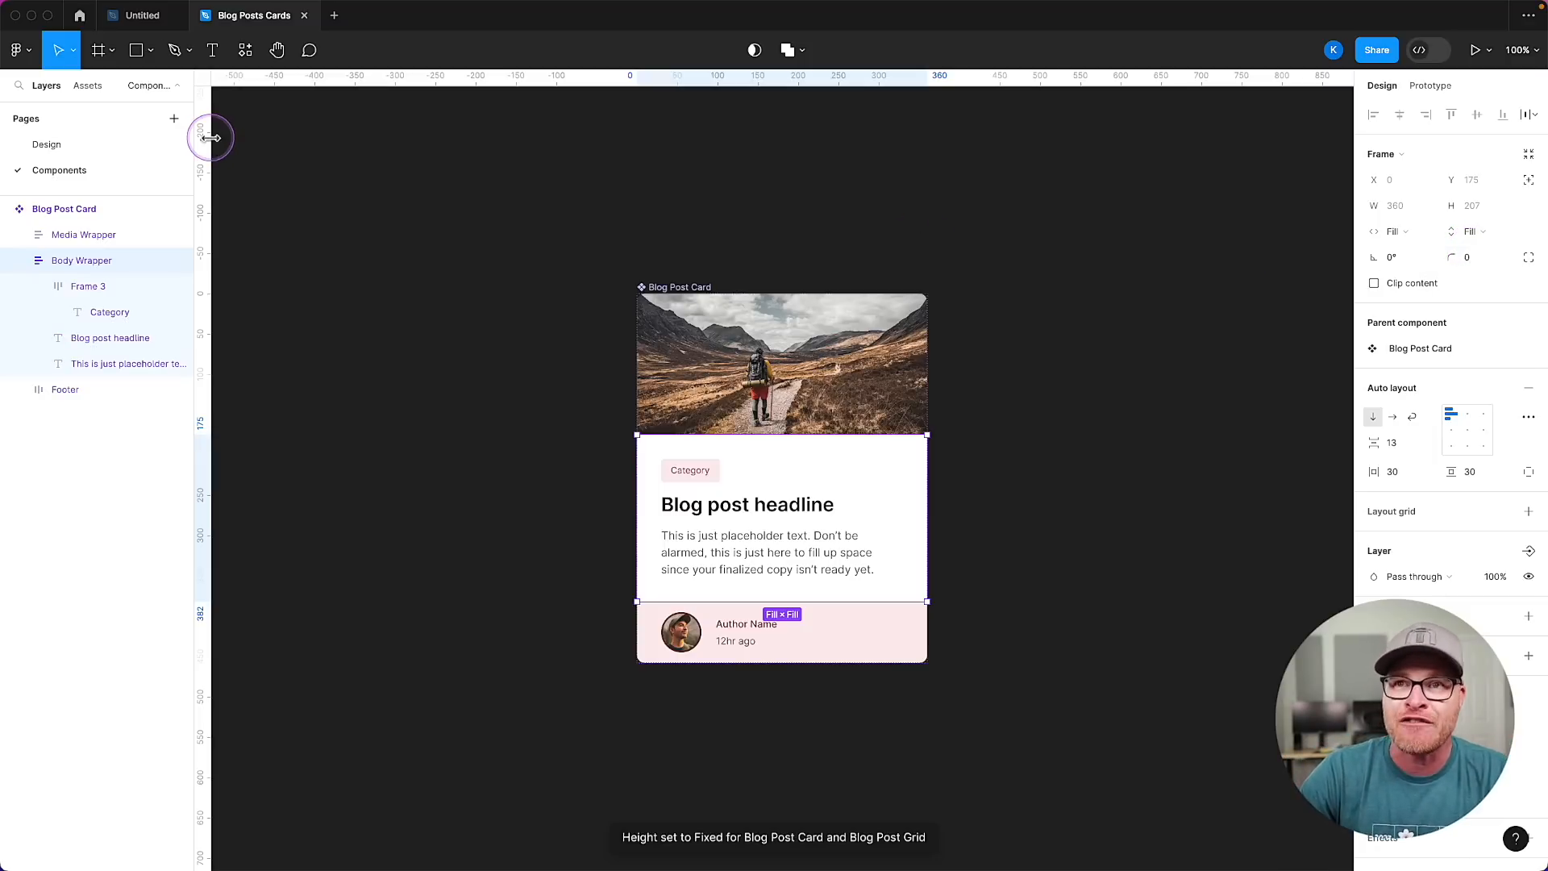
# On the Design page, examine the middle card's Body Wrapper and the footer alignment across the Blog Post Grid.
pyautogui.click(142, 15)
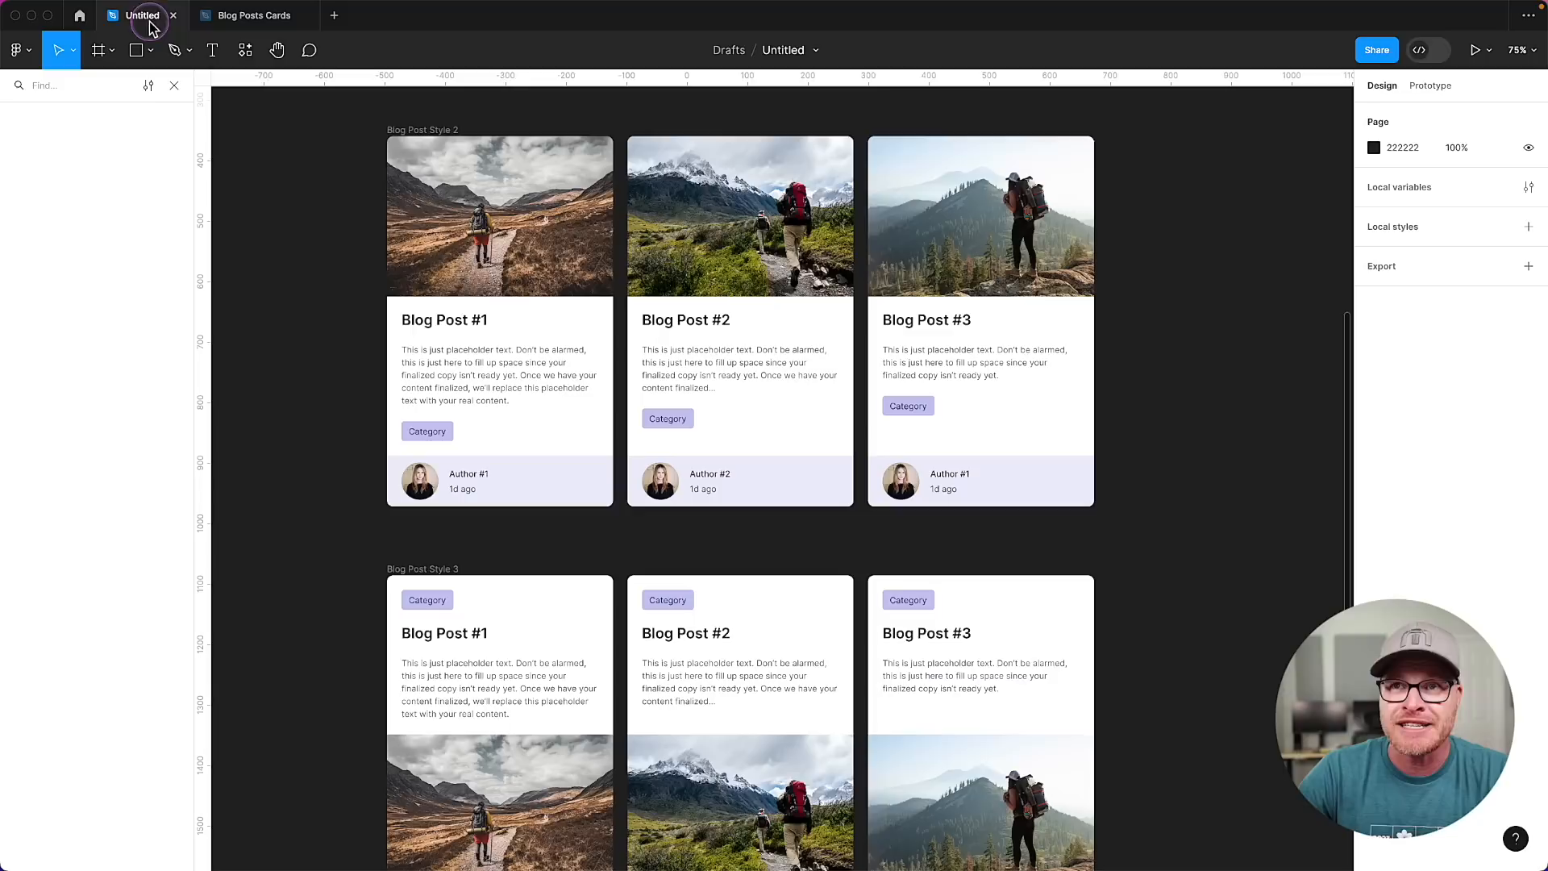
pyautogui.click(242, 15)
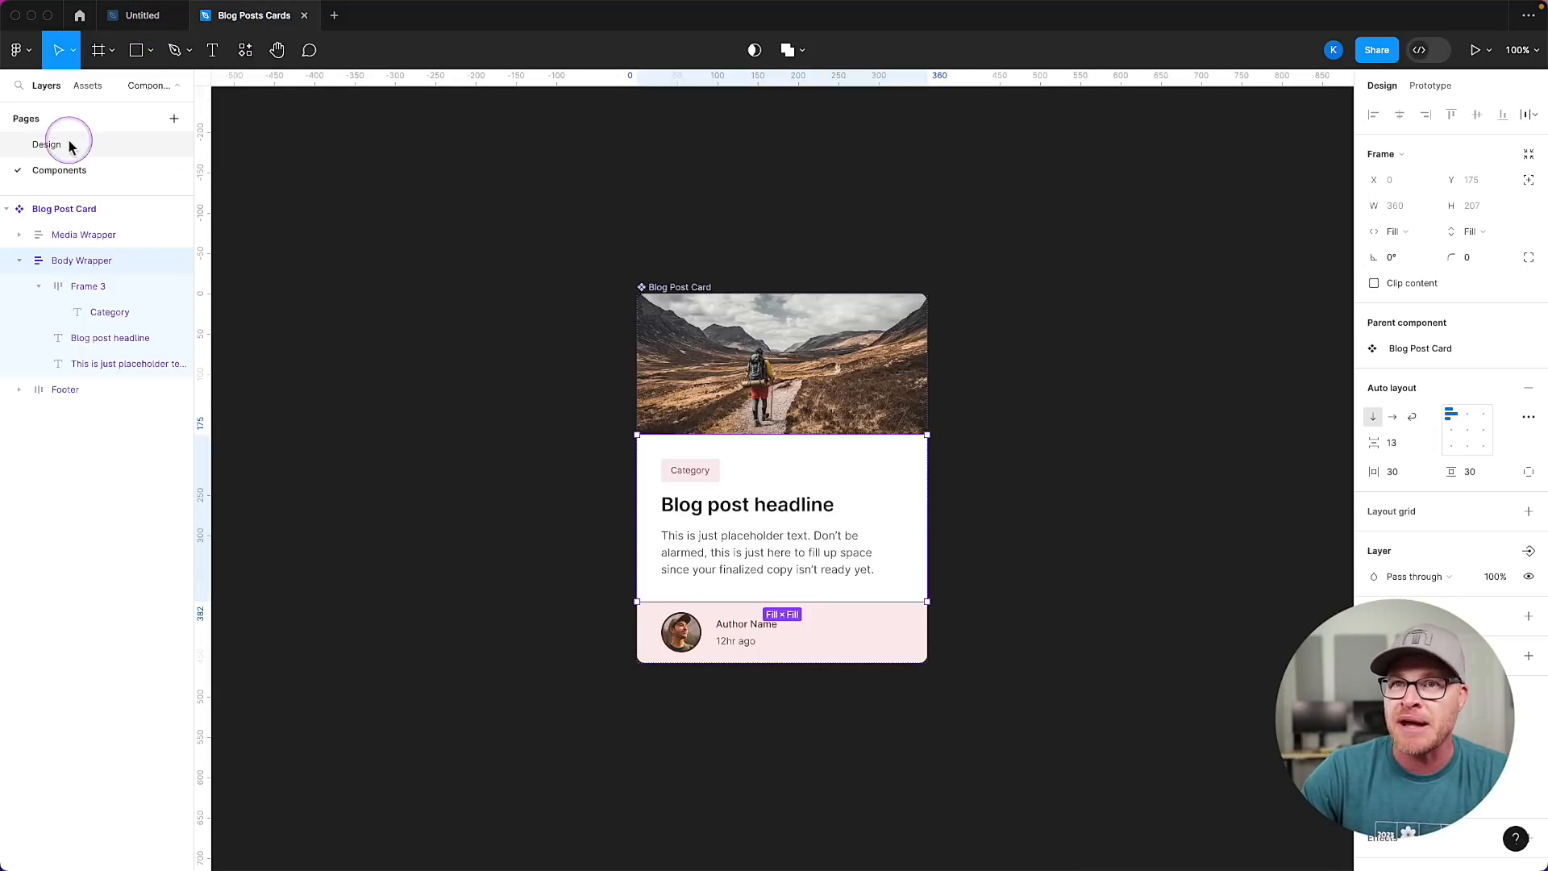
pyautogui.click(56, 144)
pyautogui.click(859, 756)
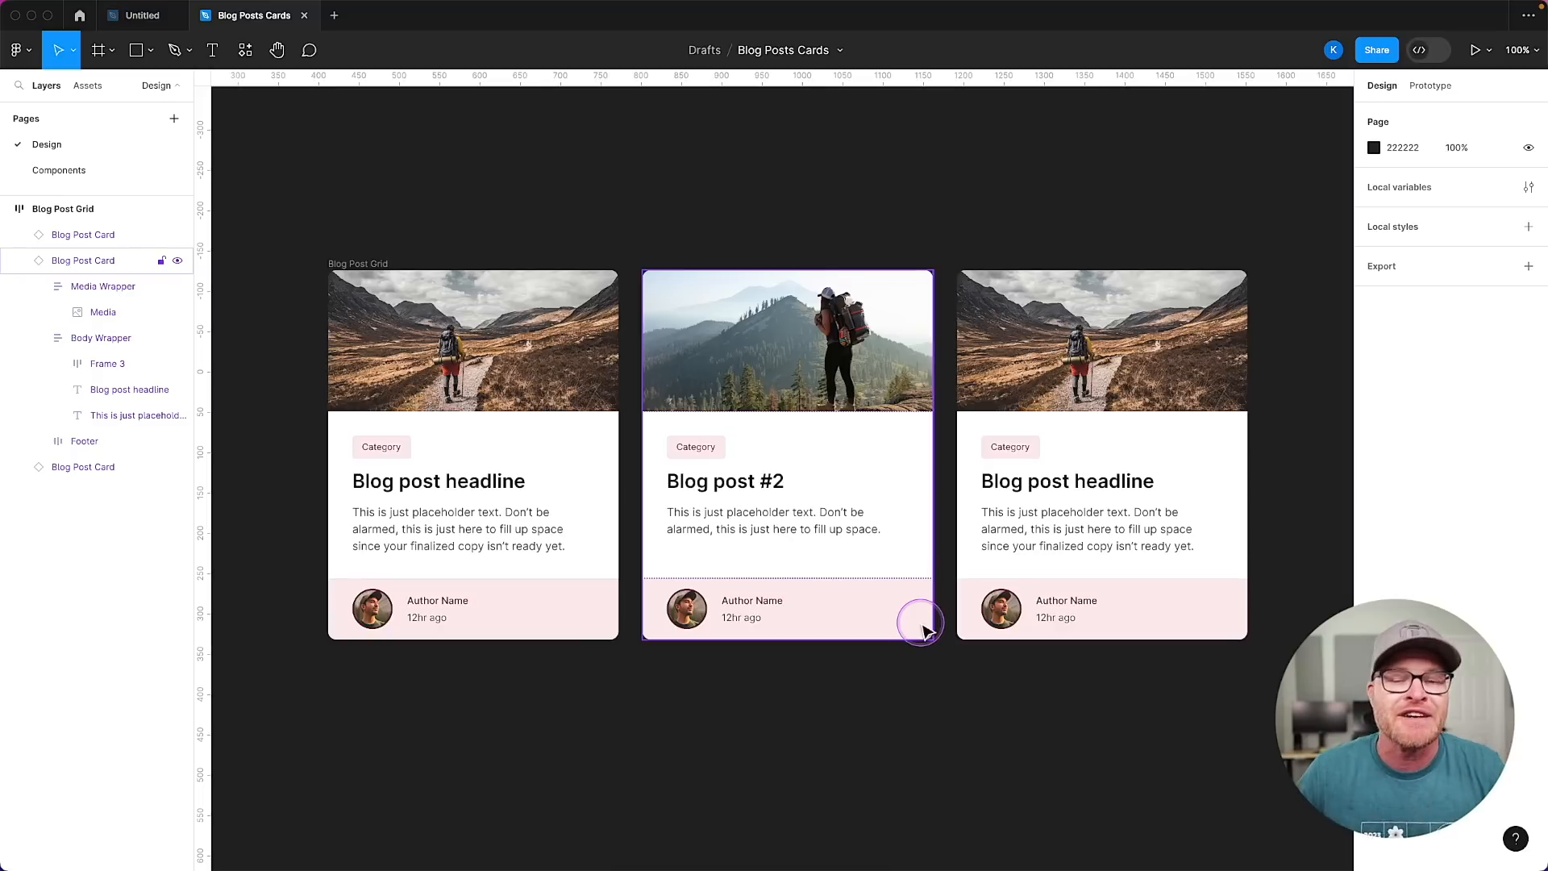
pyautogui.doubleClick(859, 443)
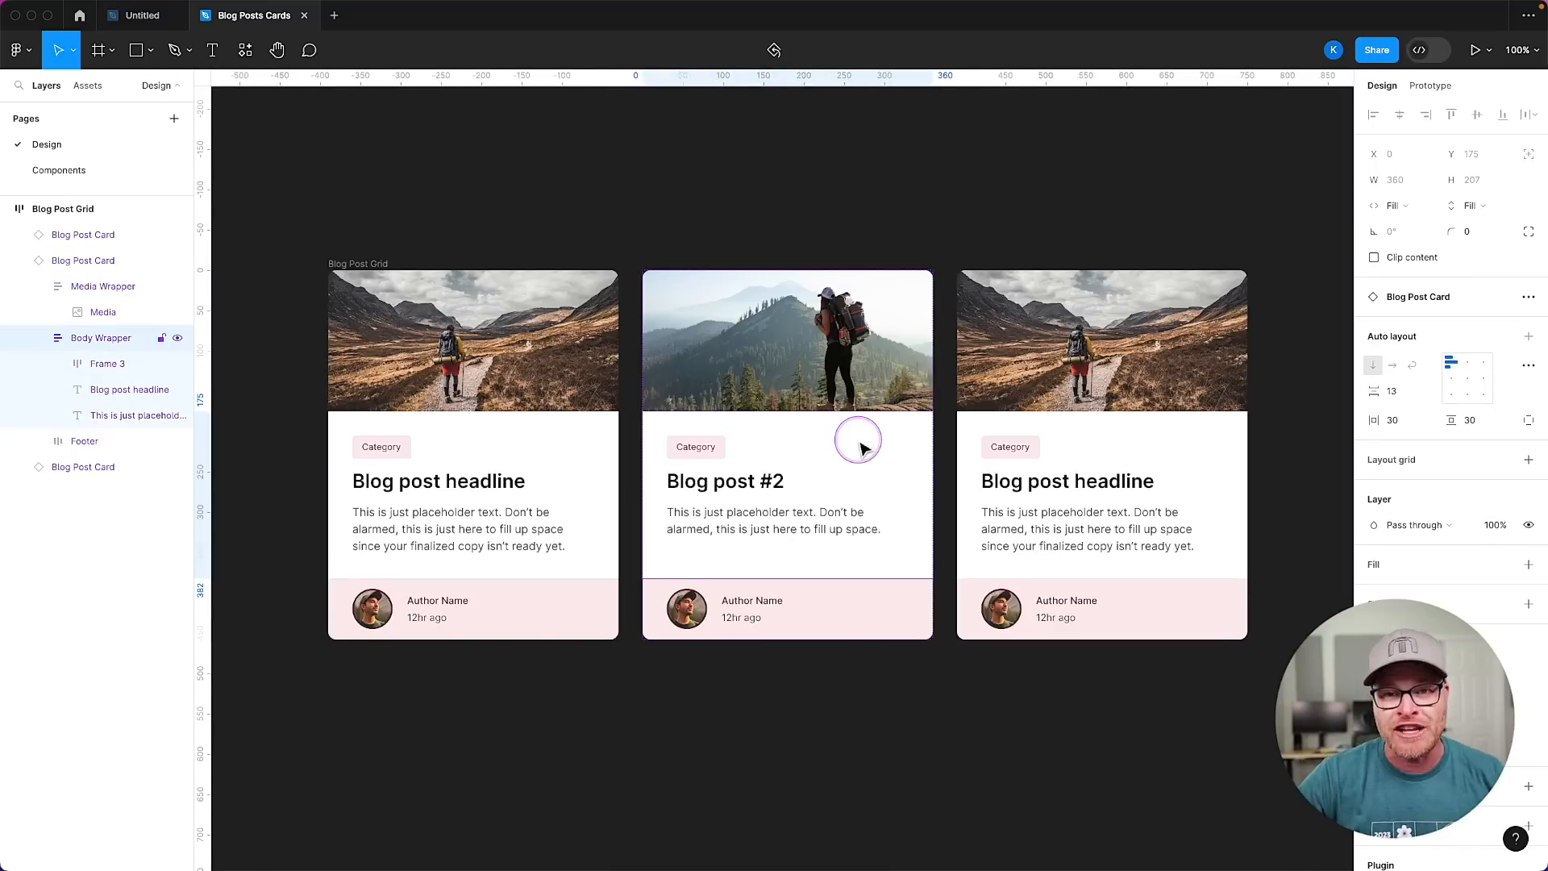
pyautogui.click(822, 605)
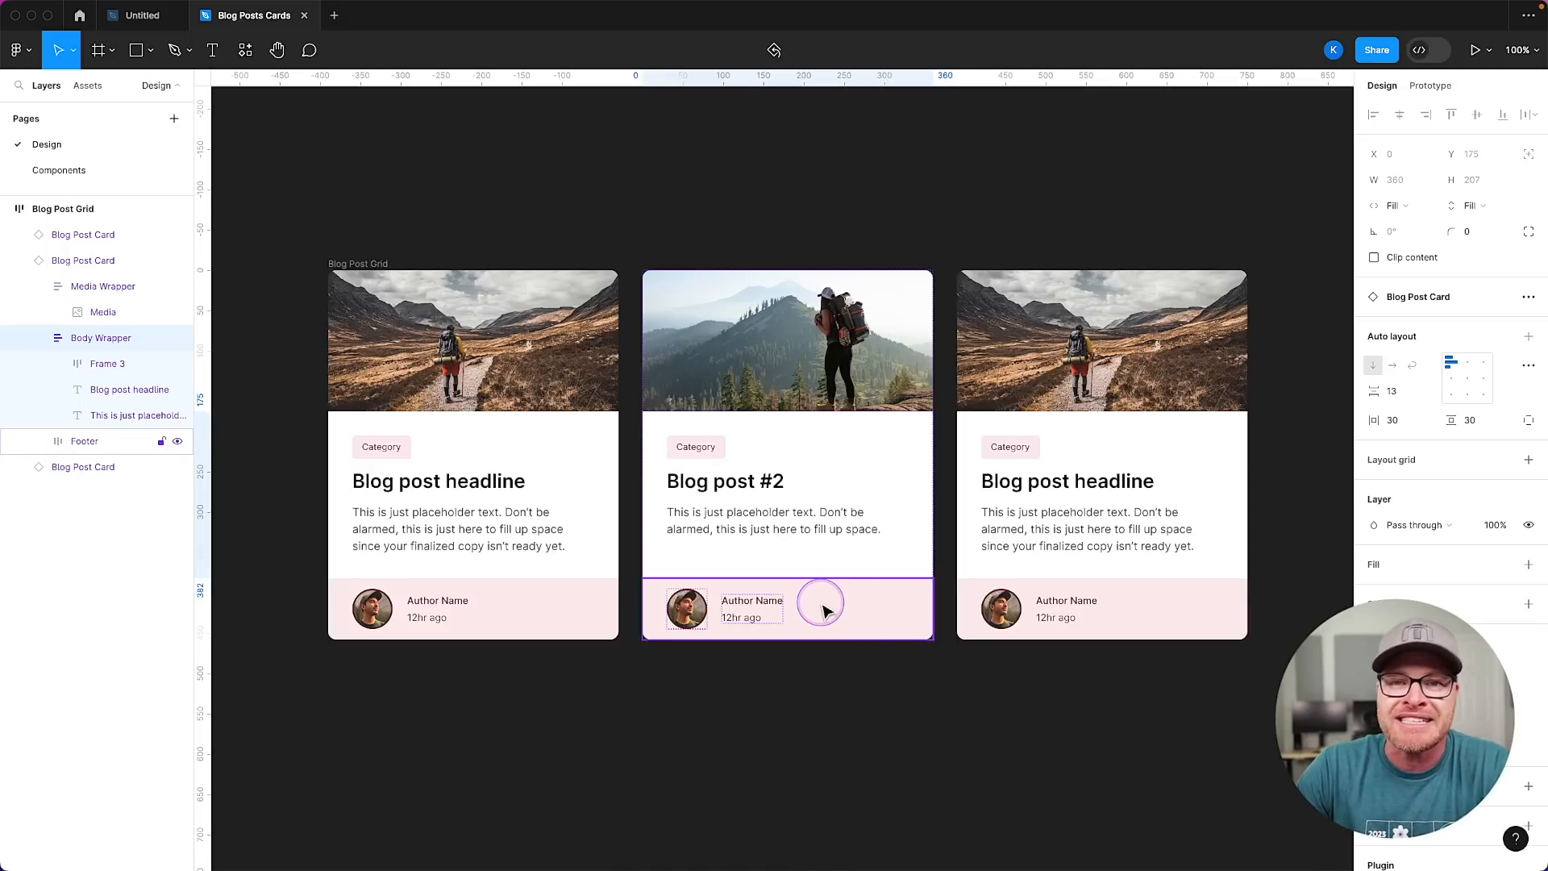
pyautogui.click(629, 421)
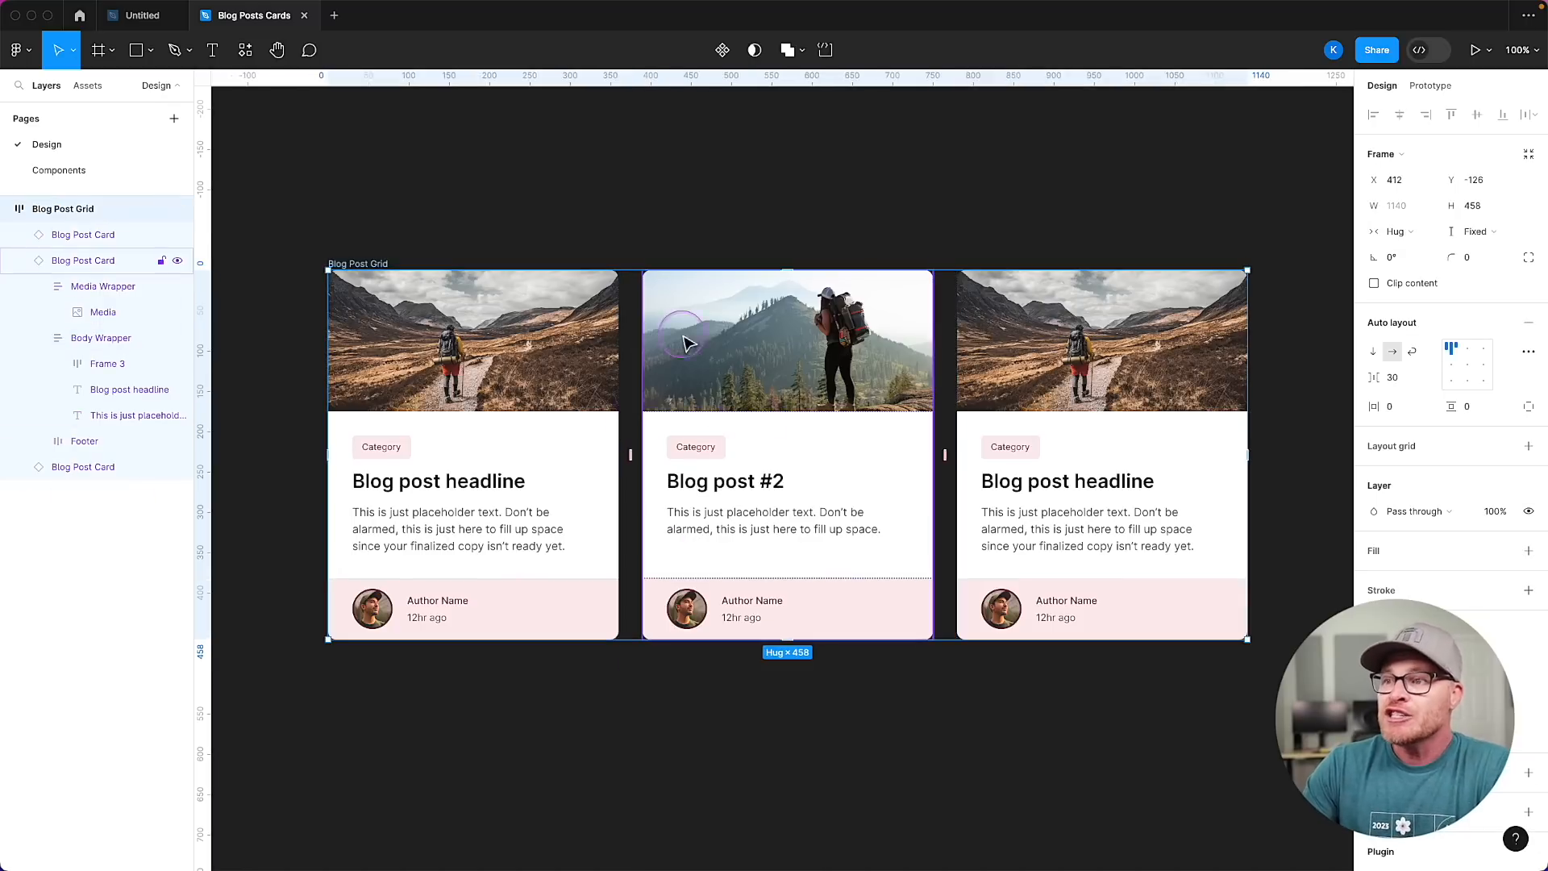
# Move the Blog post #2 card to the first place in the Blog Post Grid and return it to the middle.
pyautogui.click(22, 261)
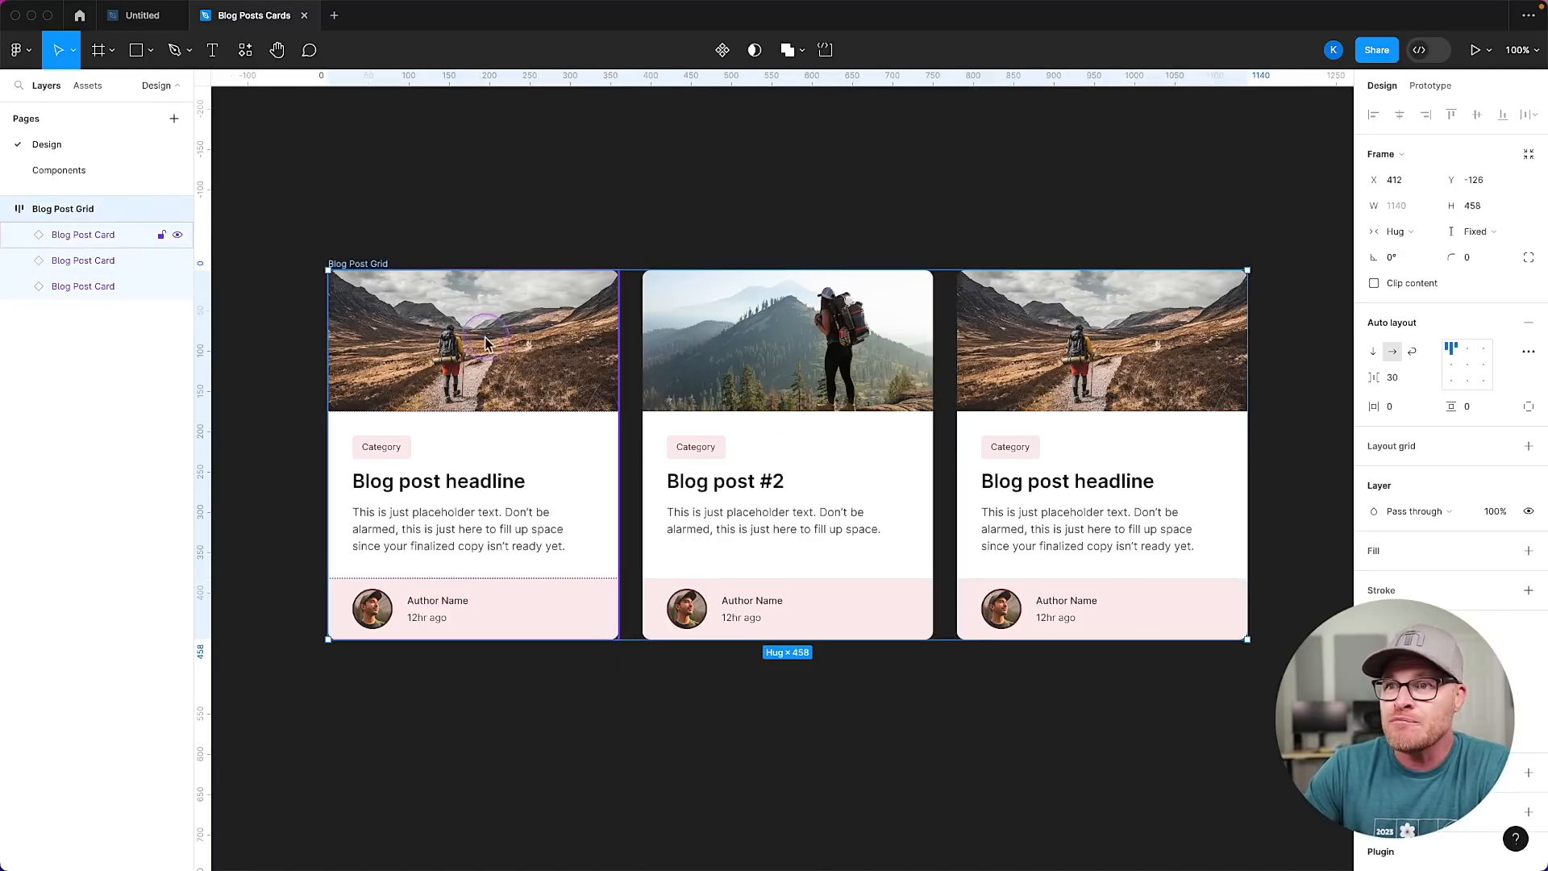
pyautogui.click(62, 266)
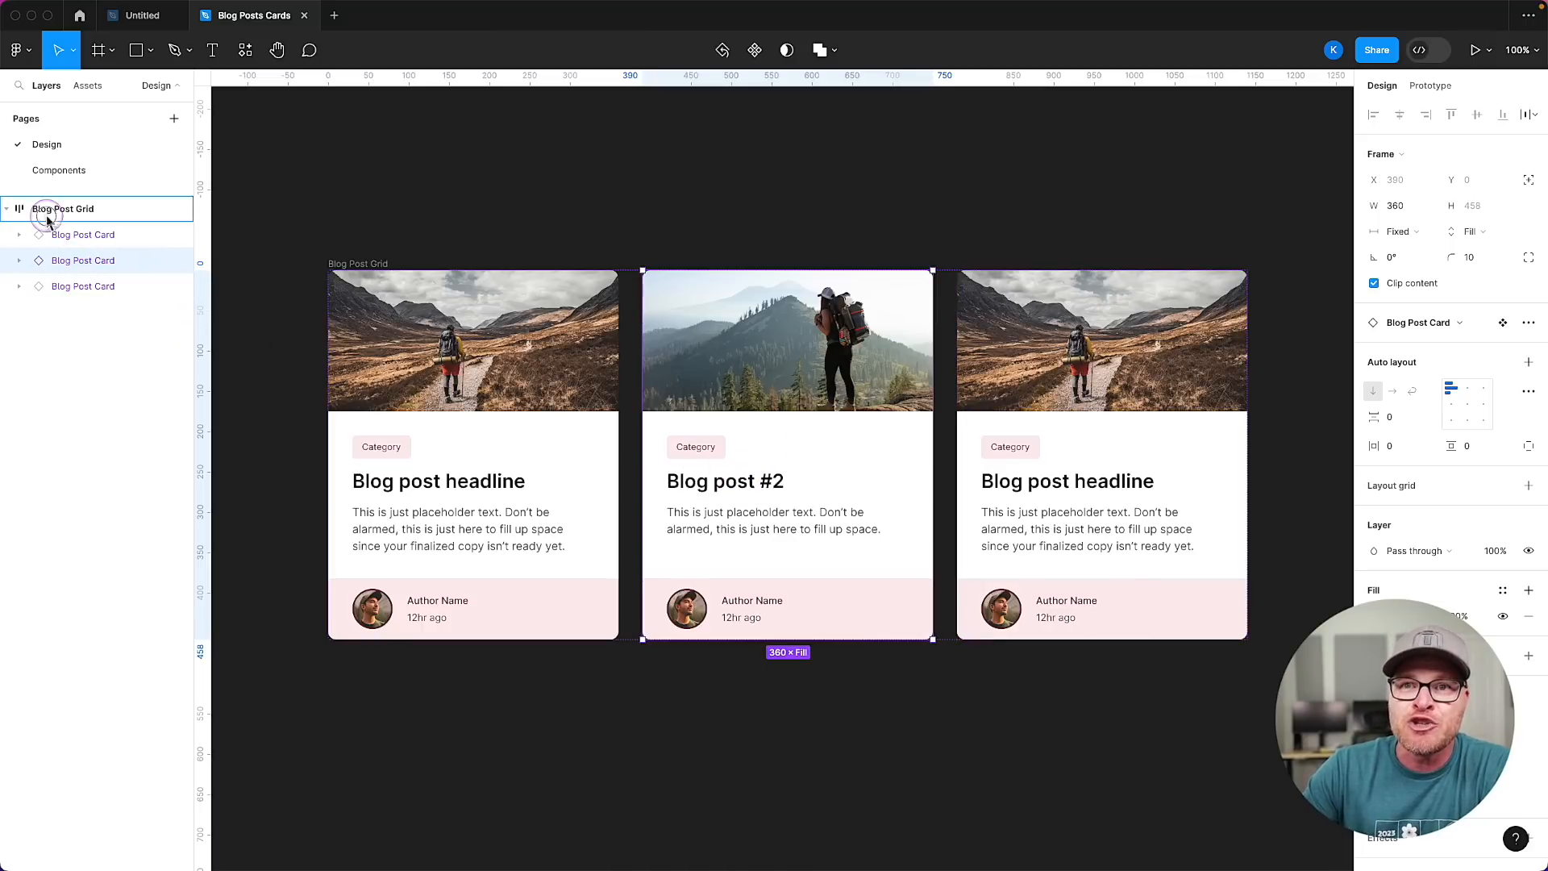
pyautogui.press('Left')
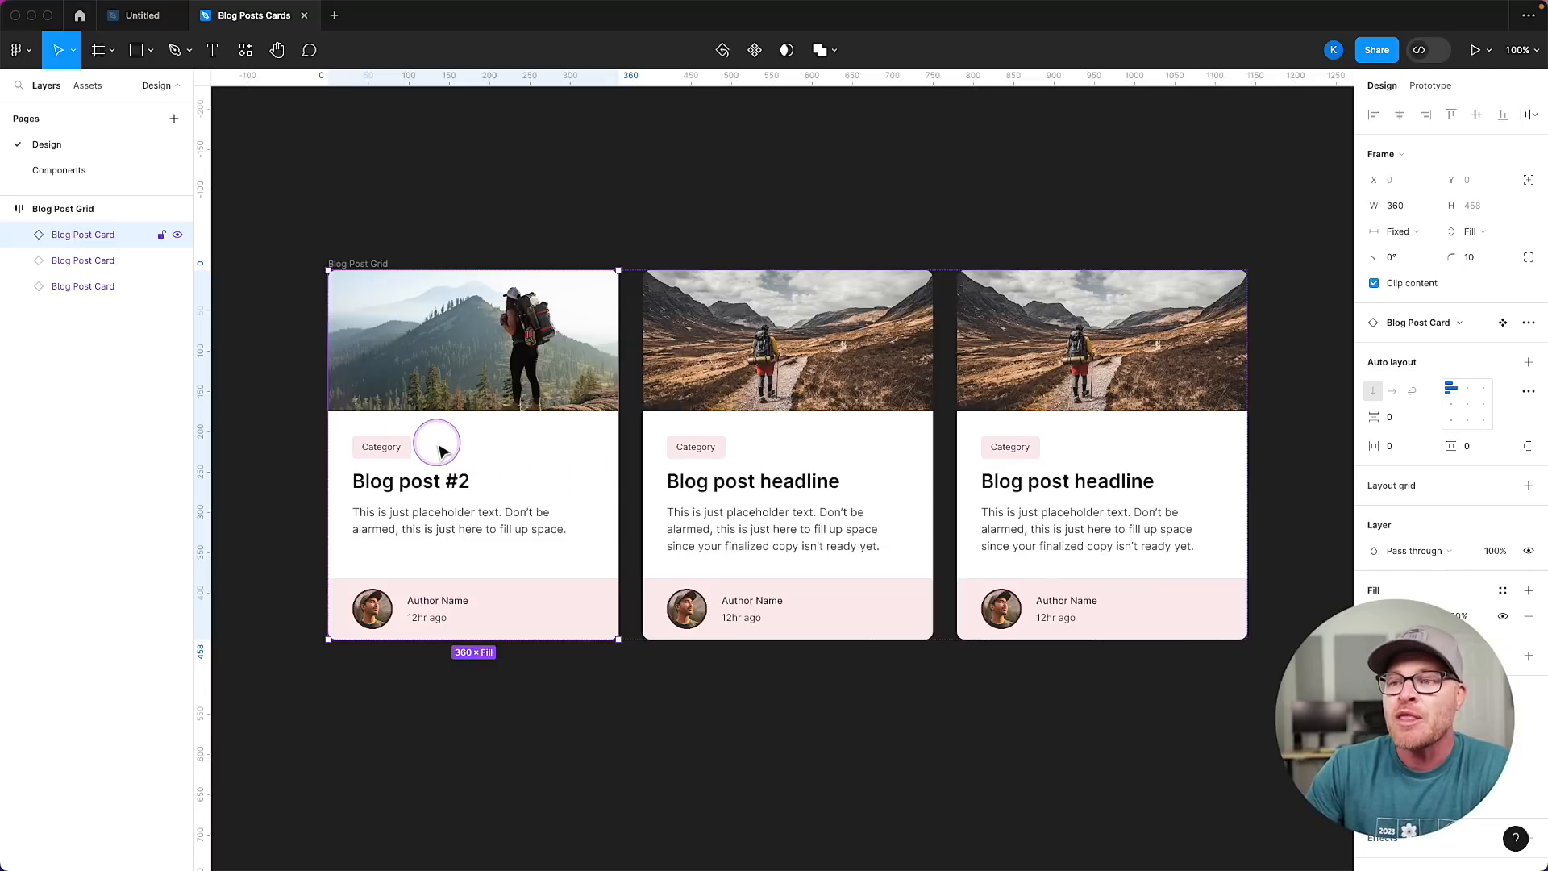
pyautogui.moveTo(456, 445); pyautogui.dragTo(822, 452)
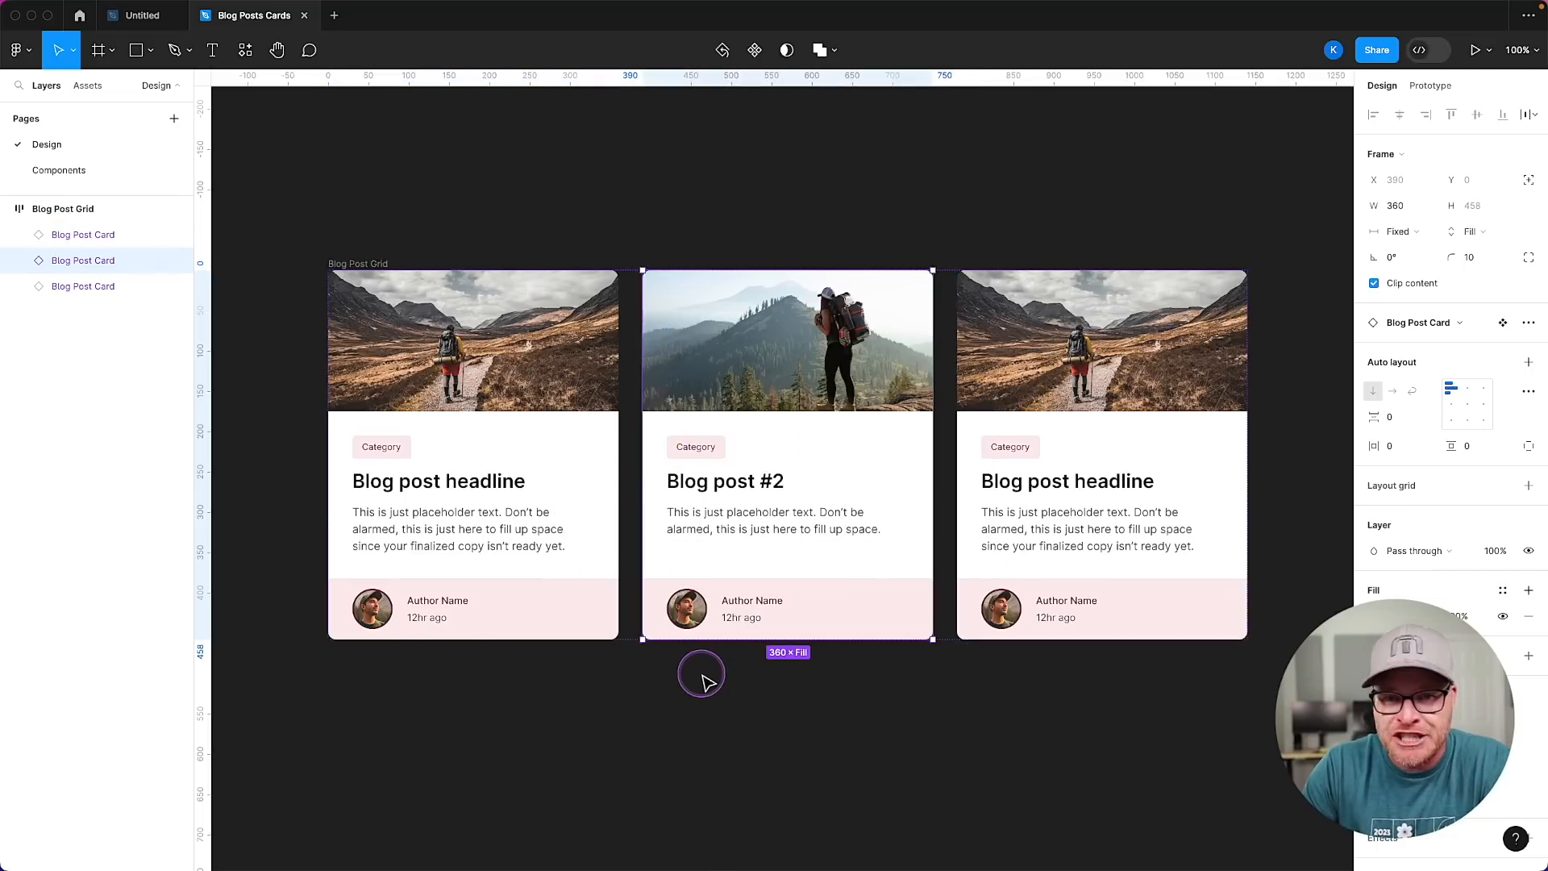
pyautogui.click(643, 703)
pyautogui.hscroll(2, 636, 708)
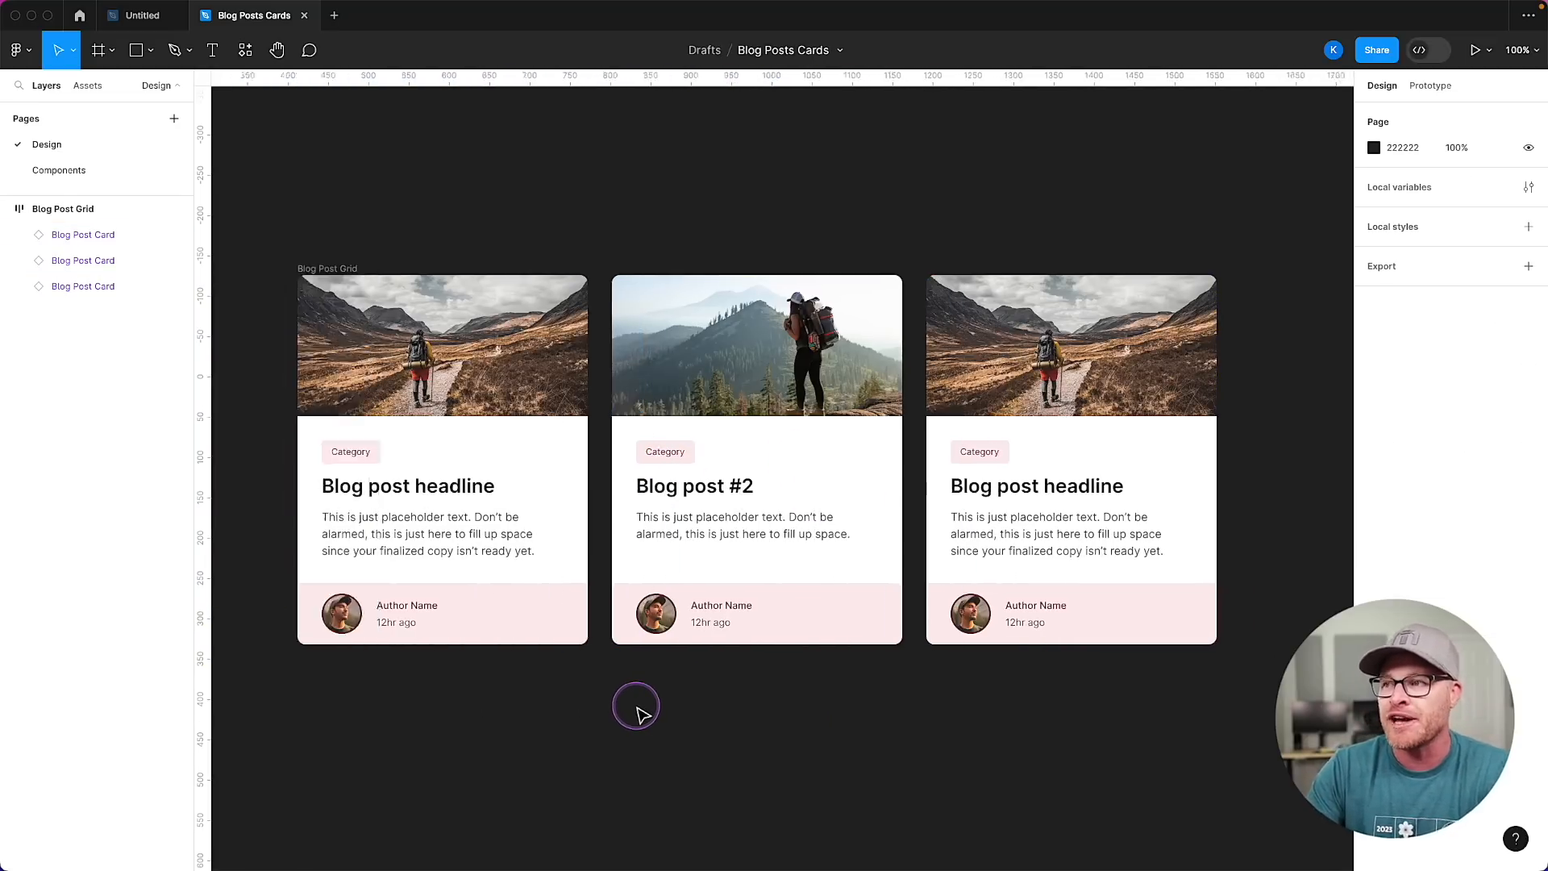
pyautogui.hscroll(-1, 636, 712)
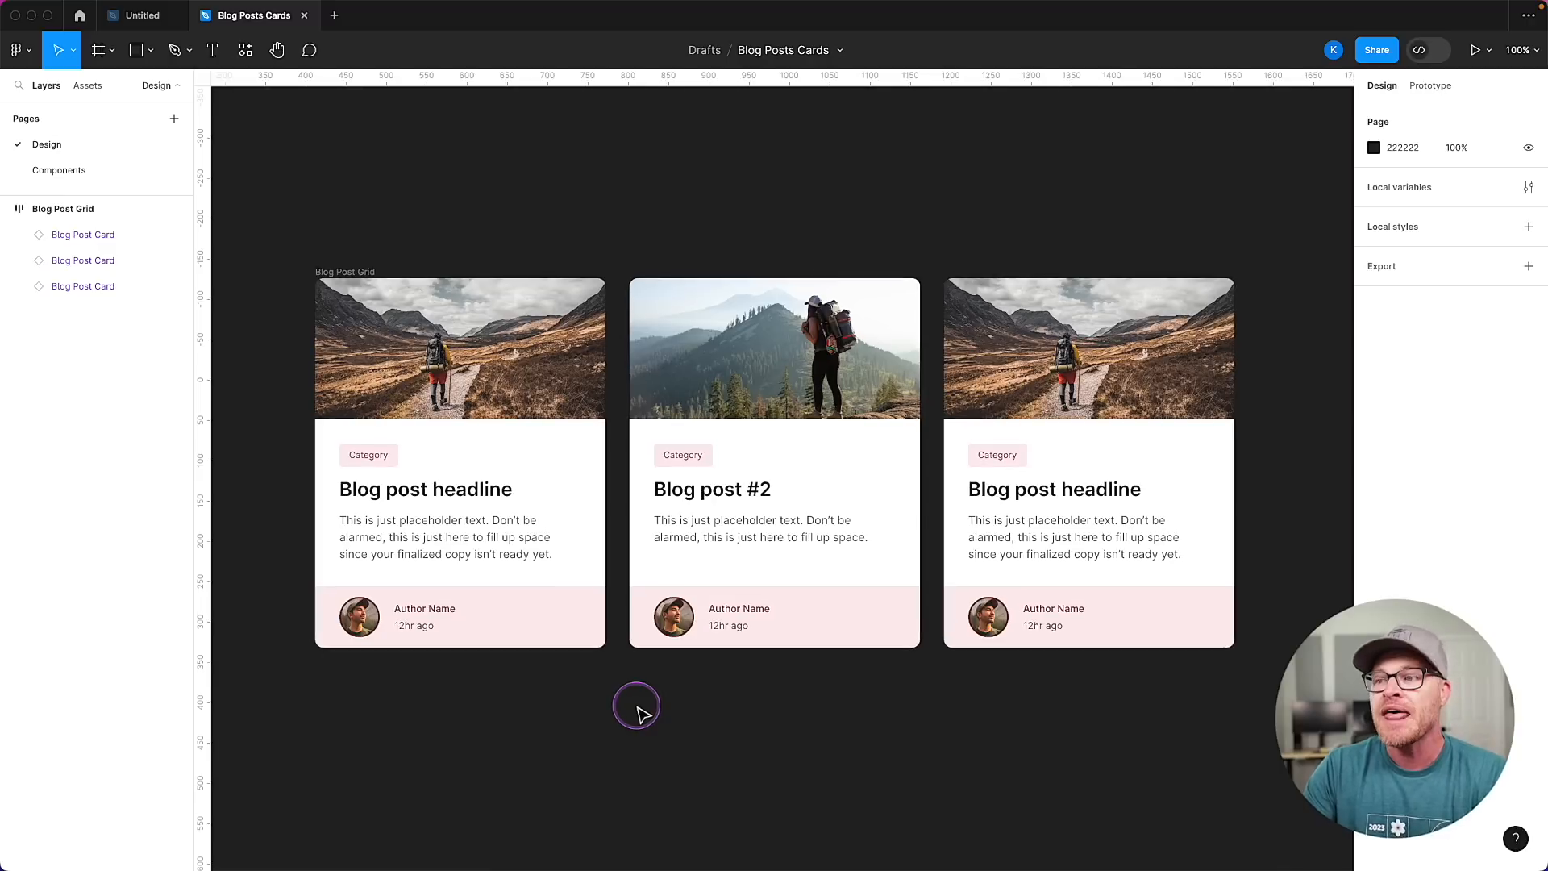
# On the Components page, create a text component property named Blog Post Category for the main Blog Post Card's Category text.
pyautogui.click(42, 171)
pyautogui.click(1059, 472)
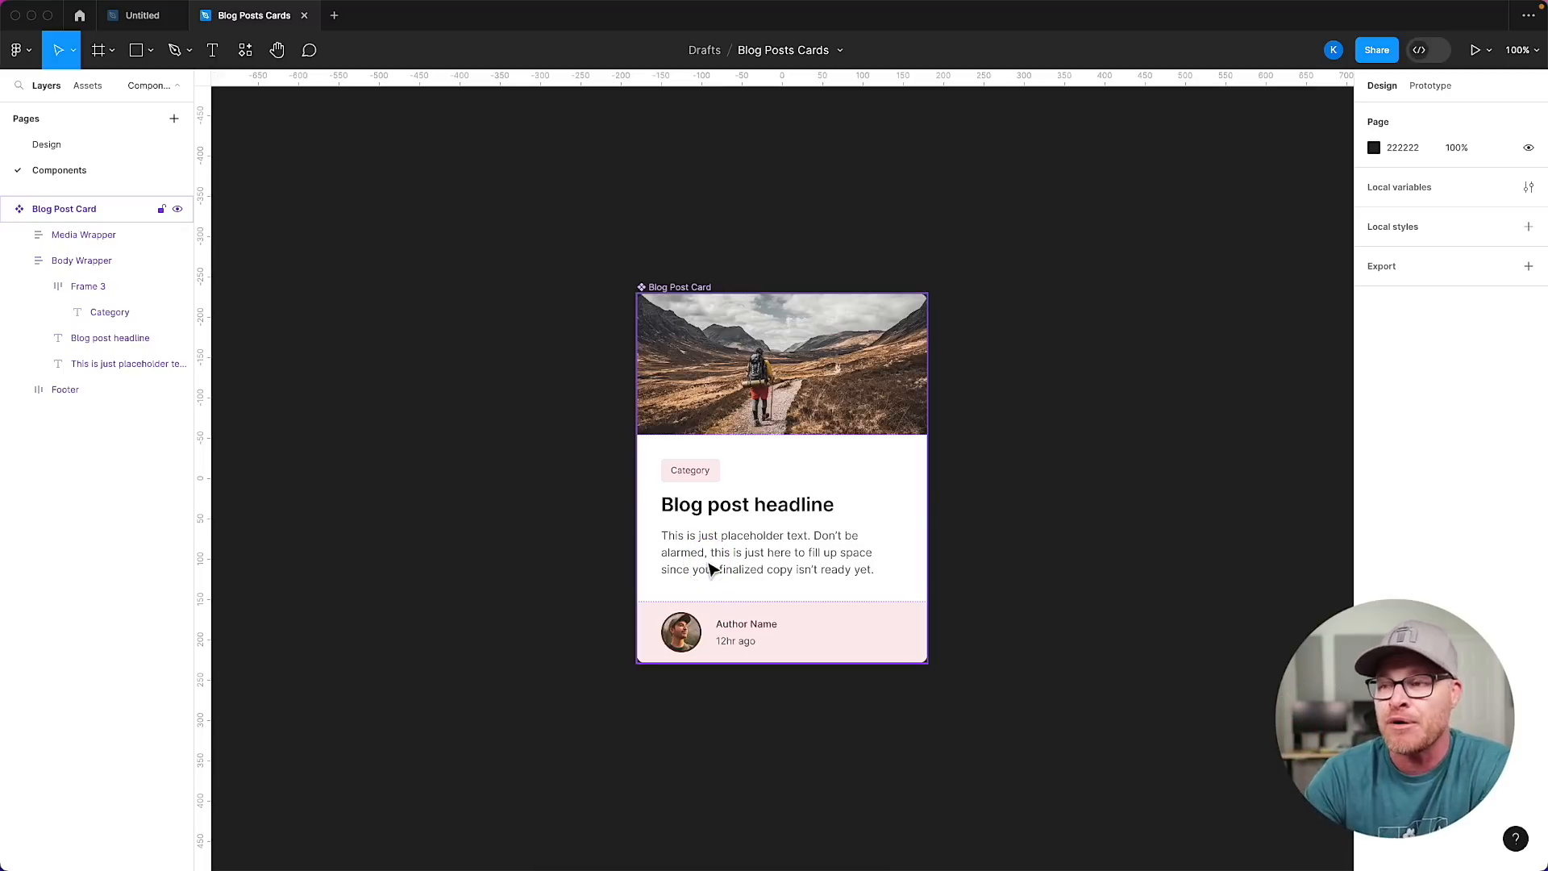
pyautogui.scroll(-6, 709, 564)
pyautogui.scroll(4, 805, 411)
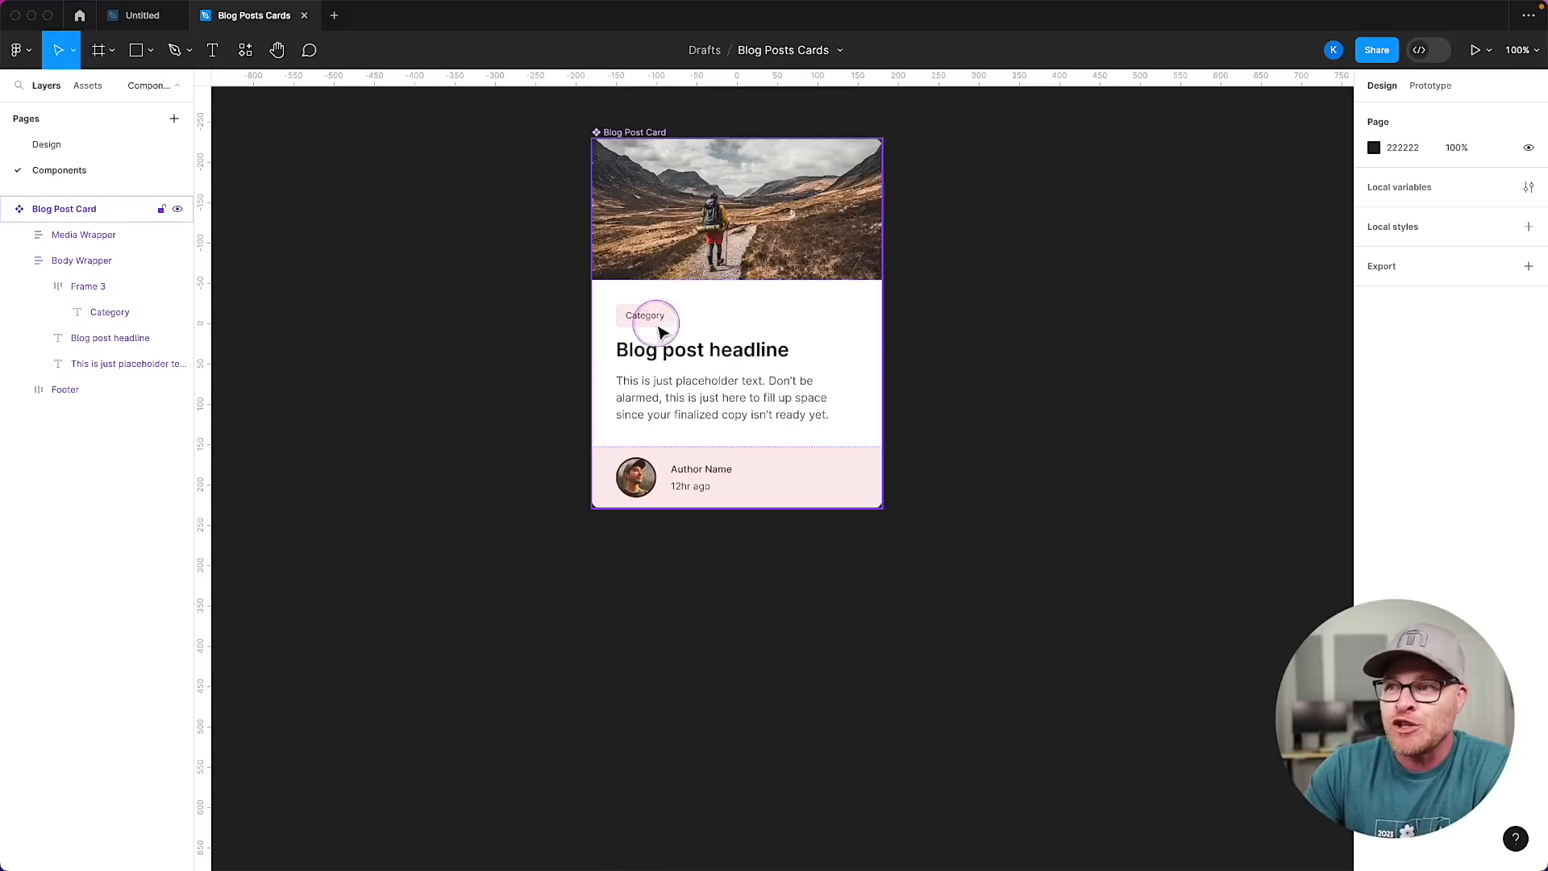
pyautogui.hscroll(1, 694, 241)
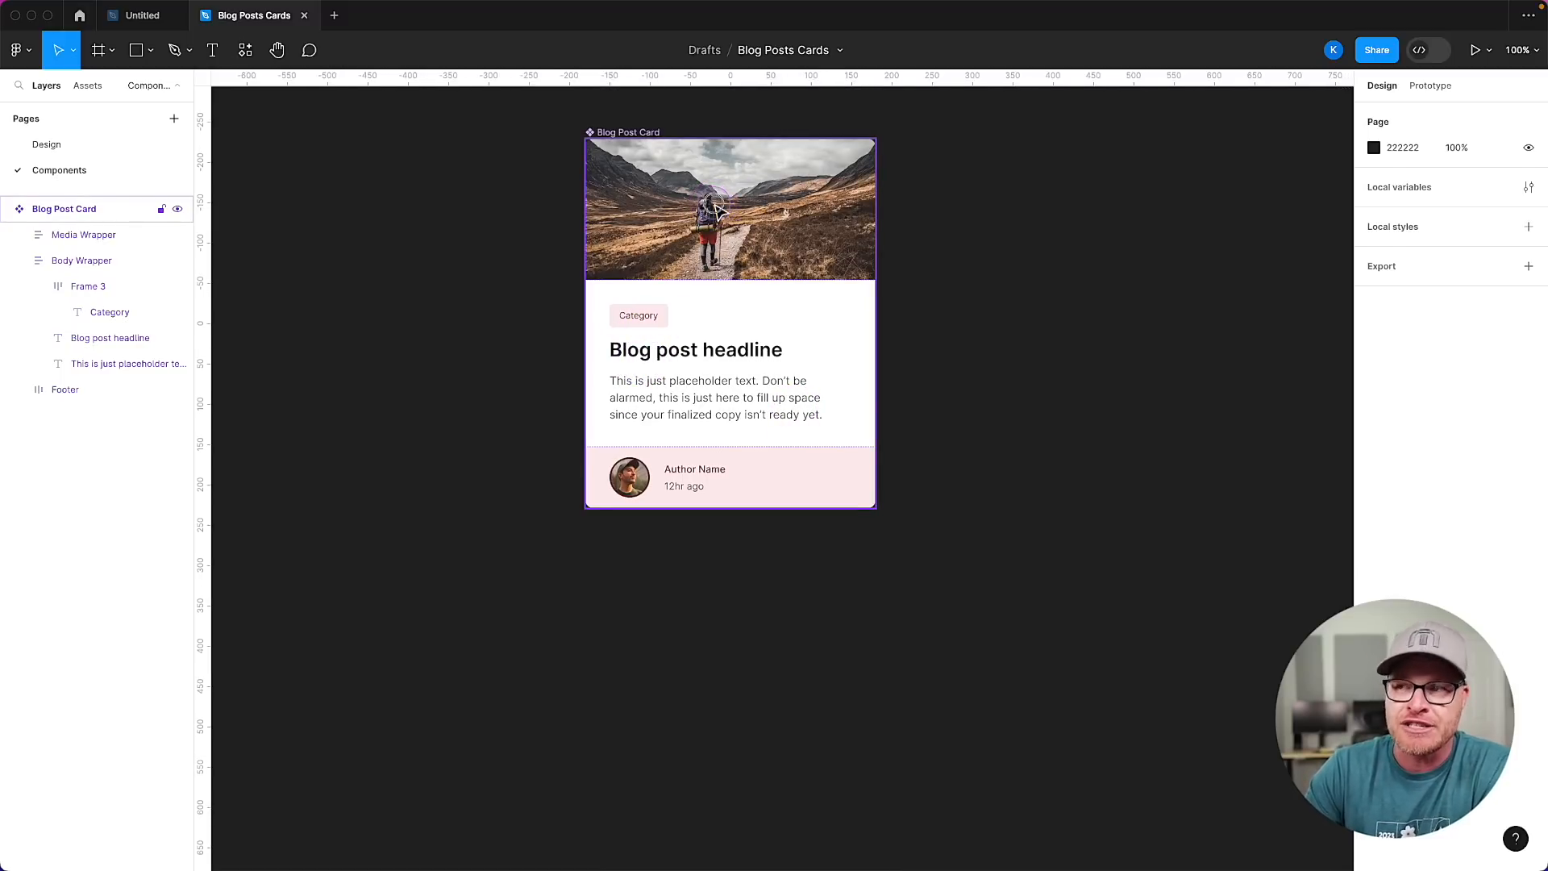
pyautogui.doubleClick(716, 208)
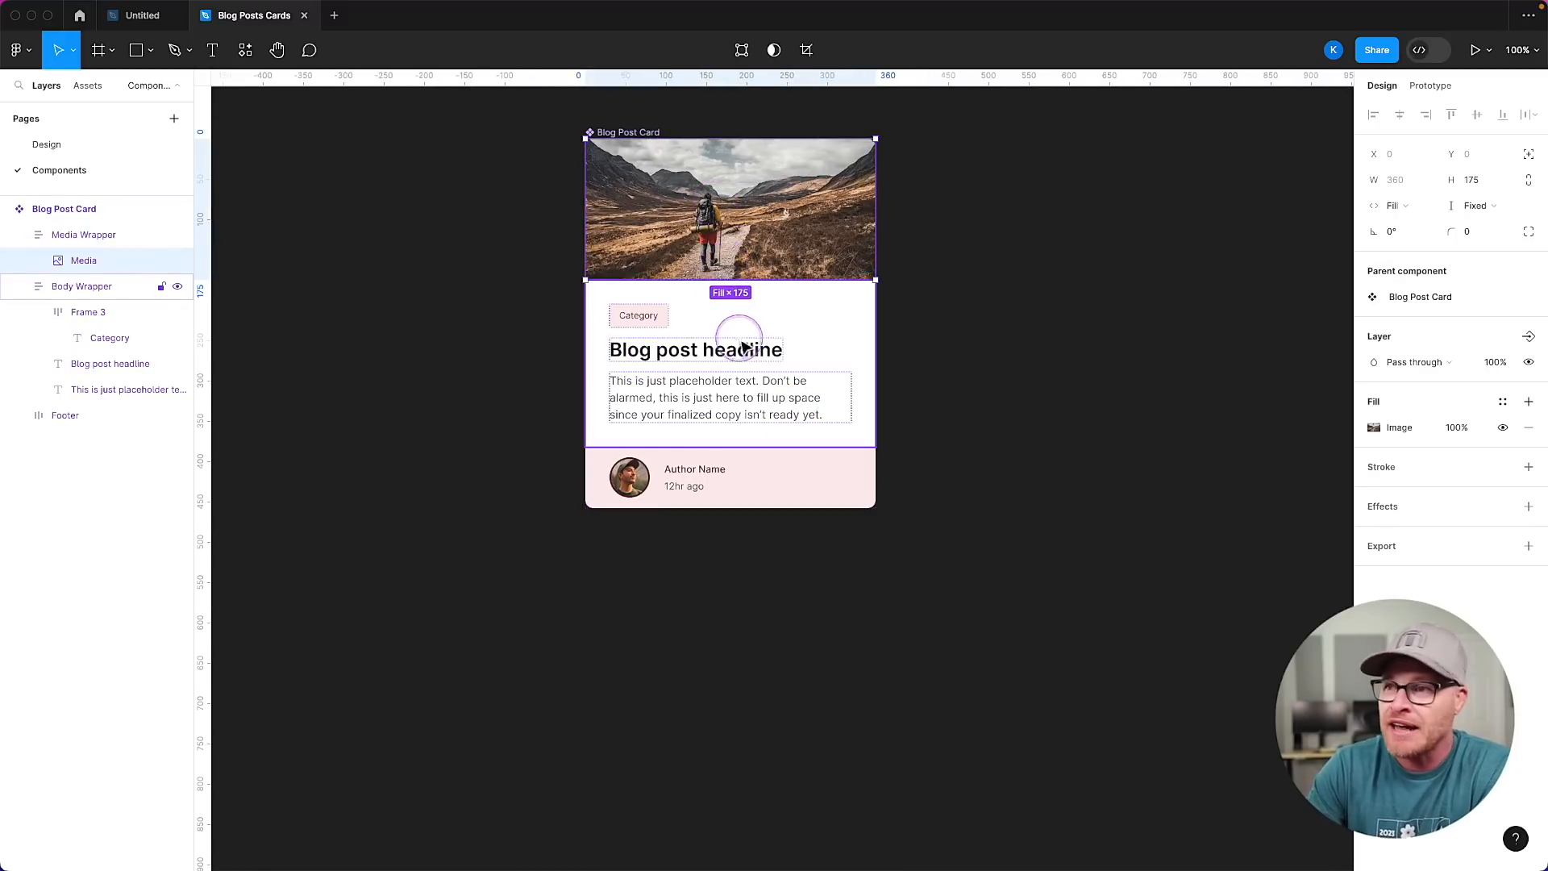
pyautogui.doubleClick(639, 324)
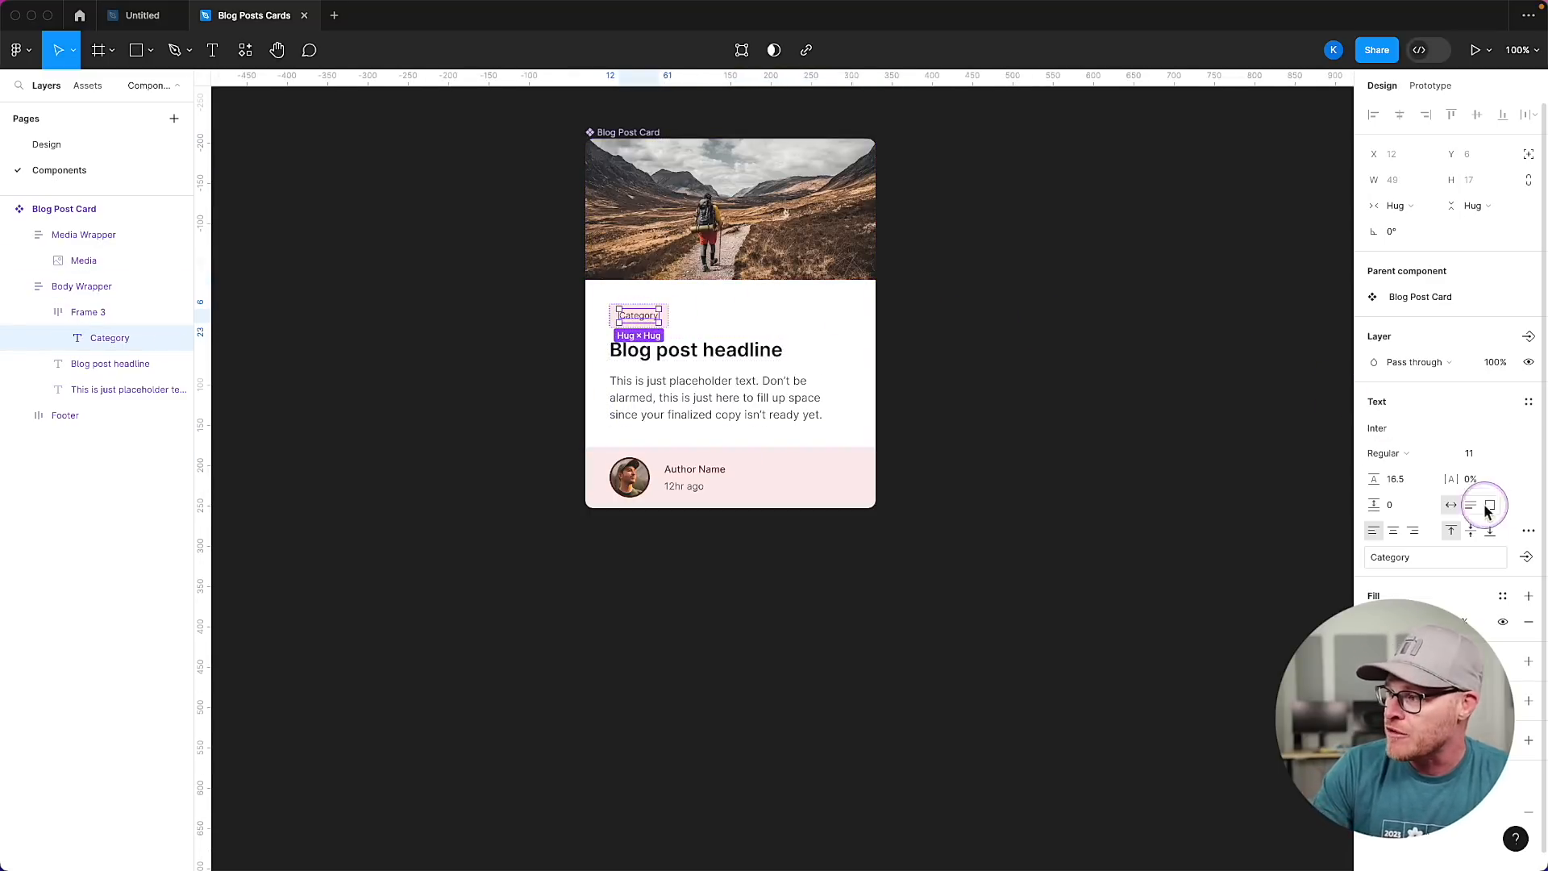
pyautogui.click(1528, 558)
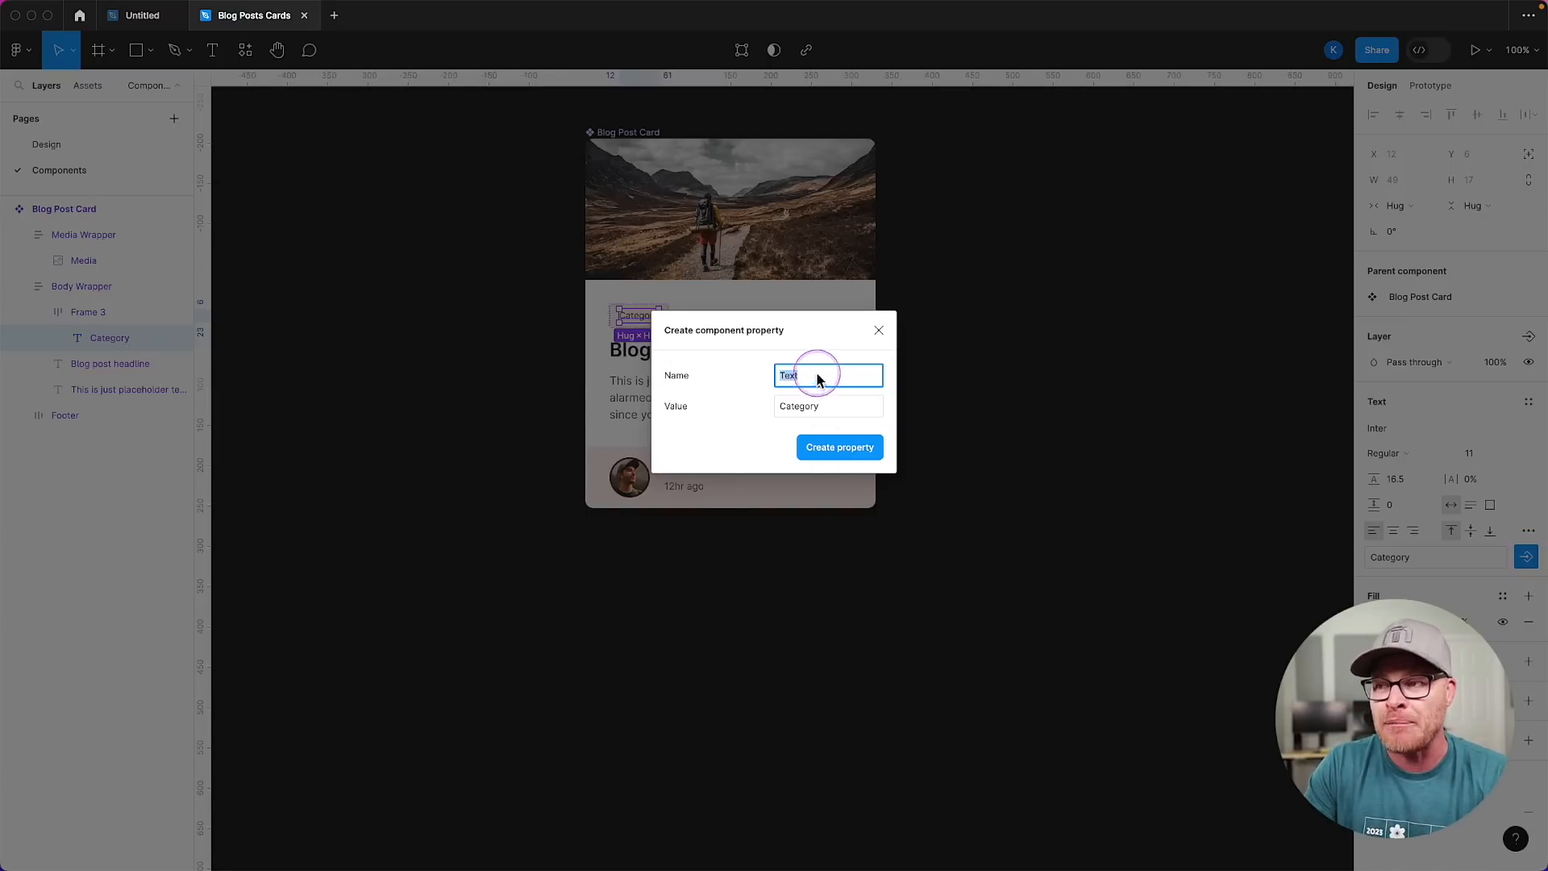
pyautogui.click(844, 411)
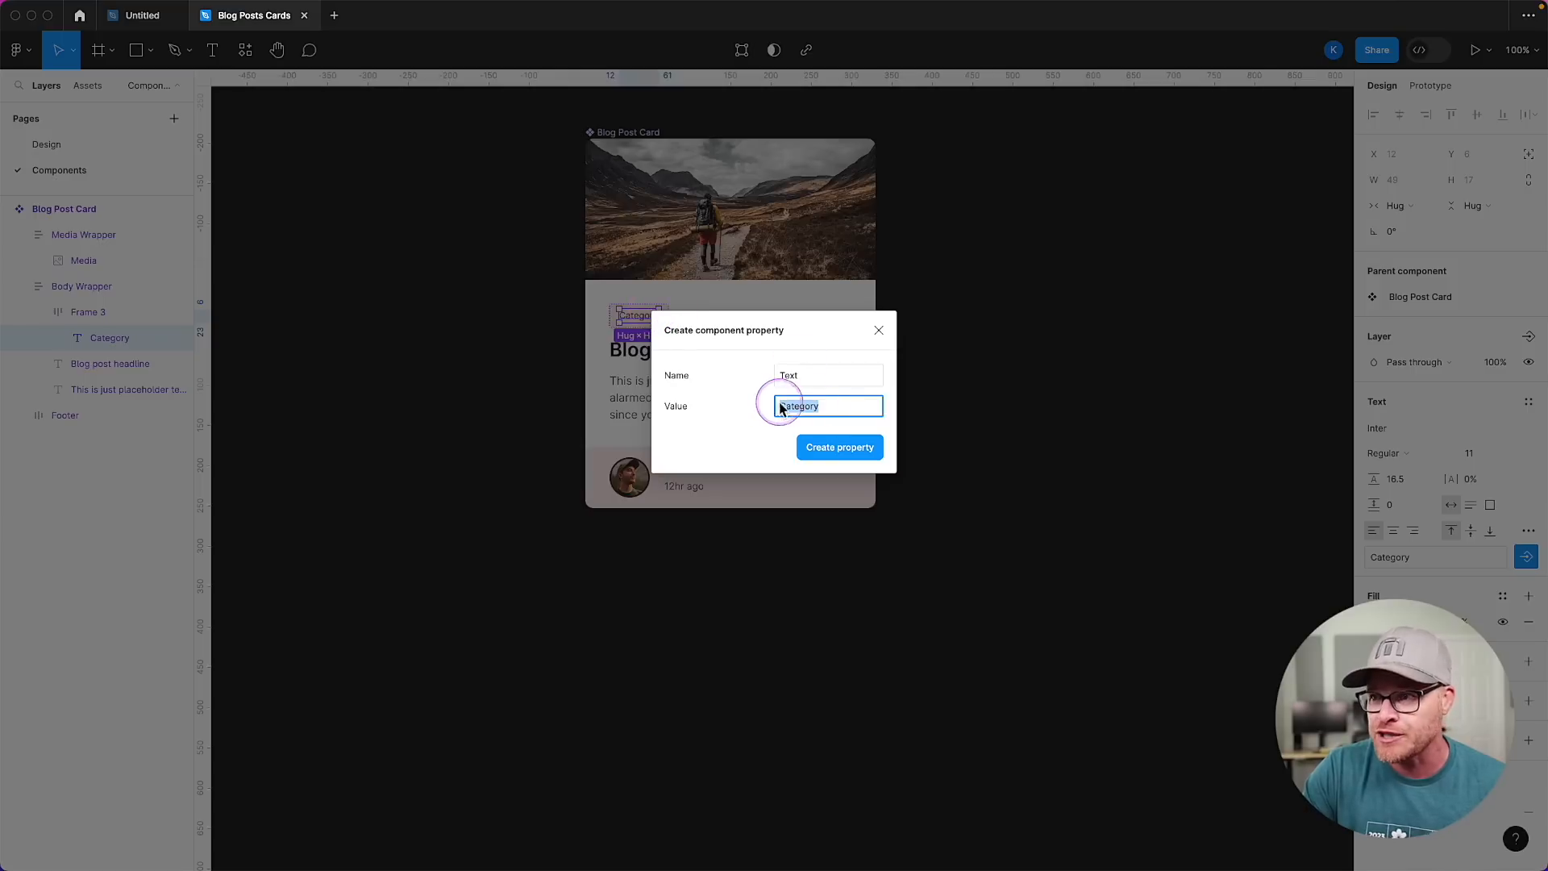
pyautogui.click(806, 376)
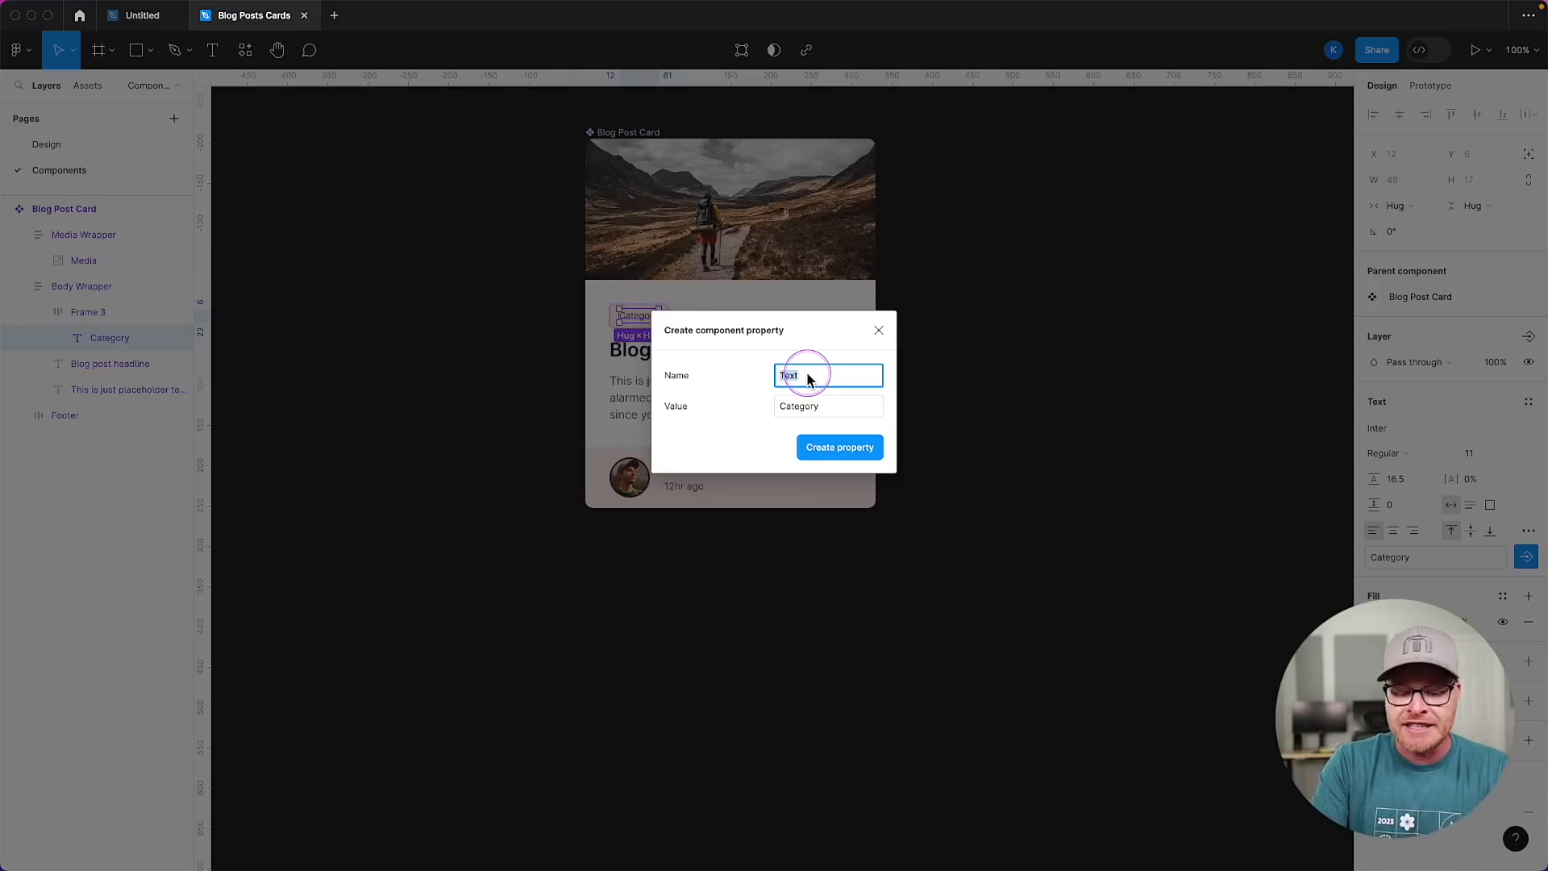
pyautogui.write('Blog Post Categ')
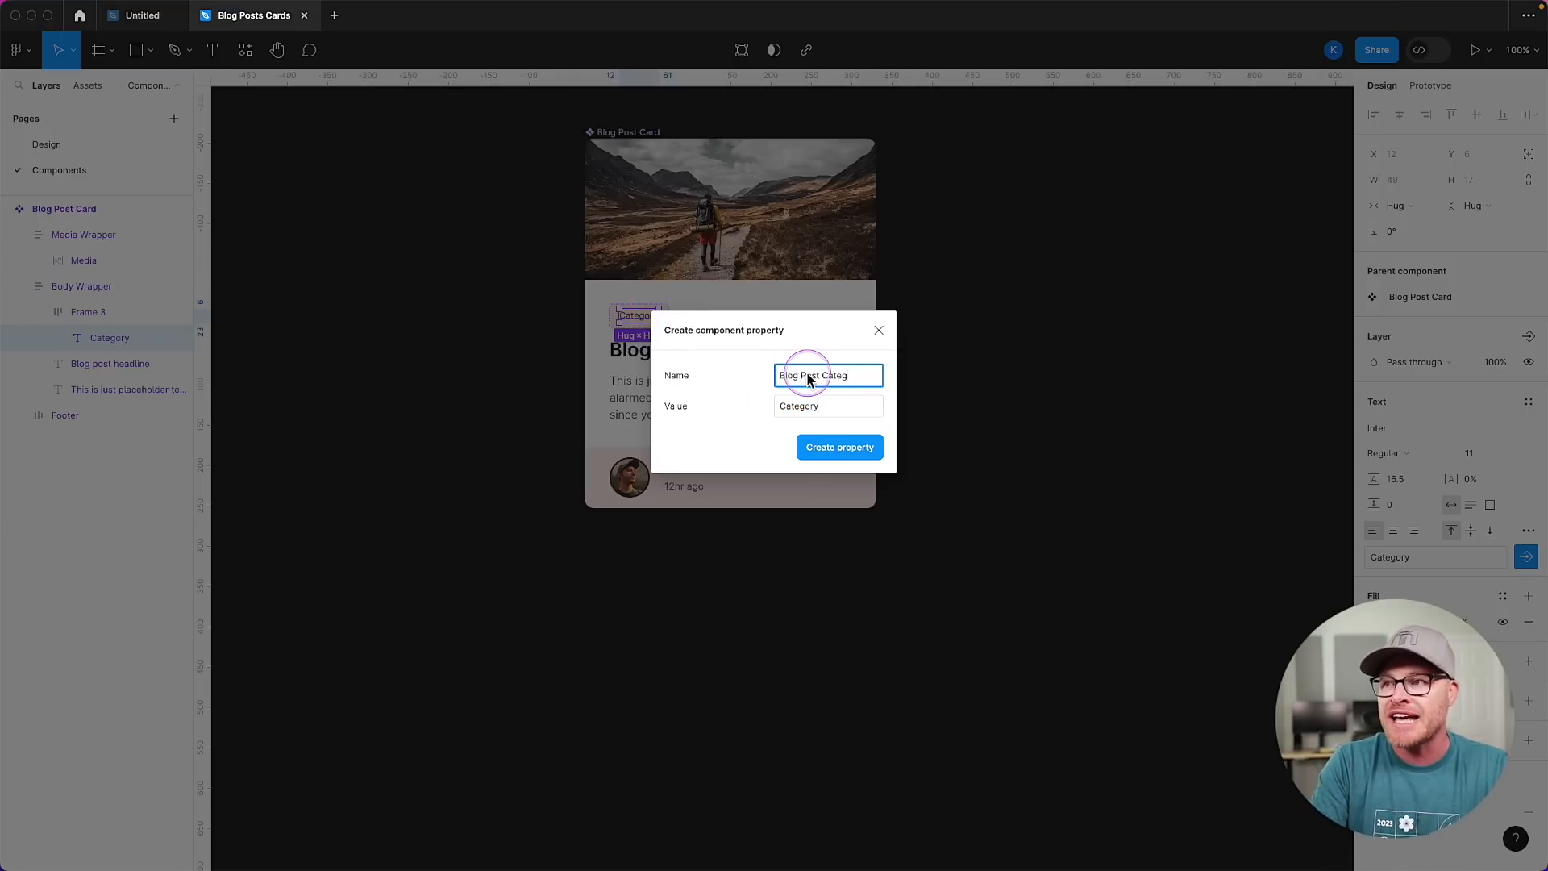
pyautogui.write('ory')
pyautogui.press('Return')
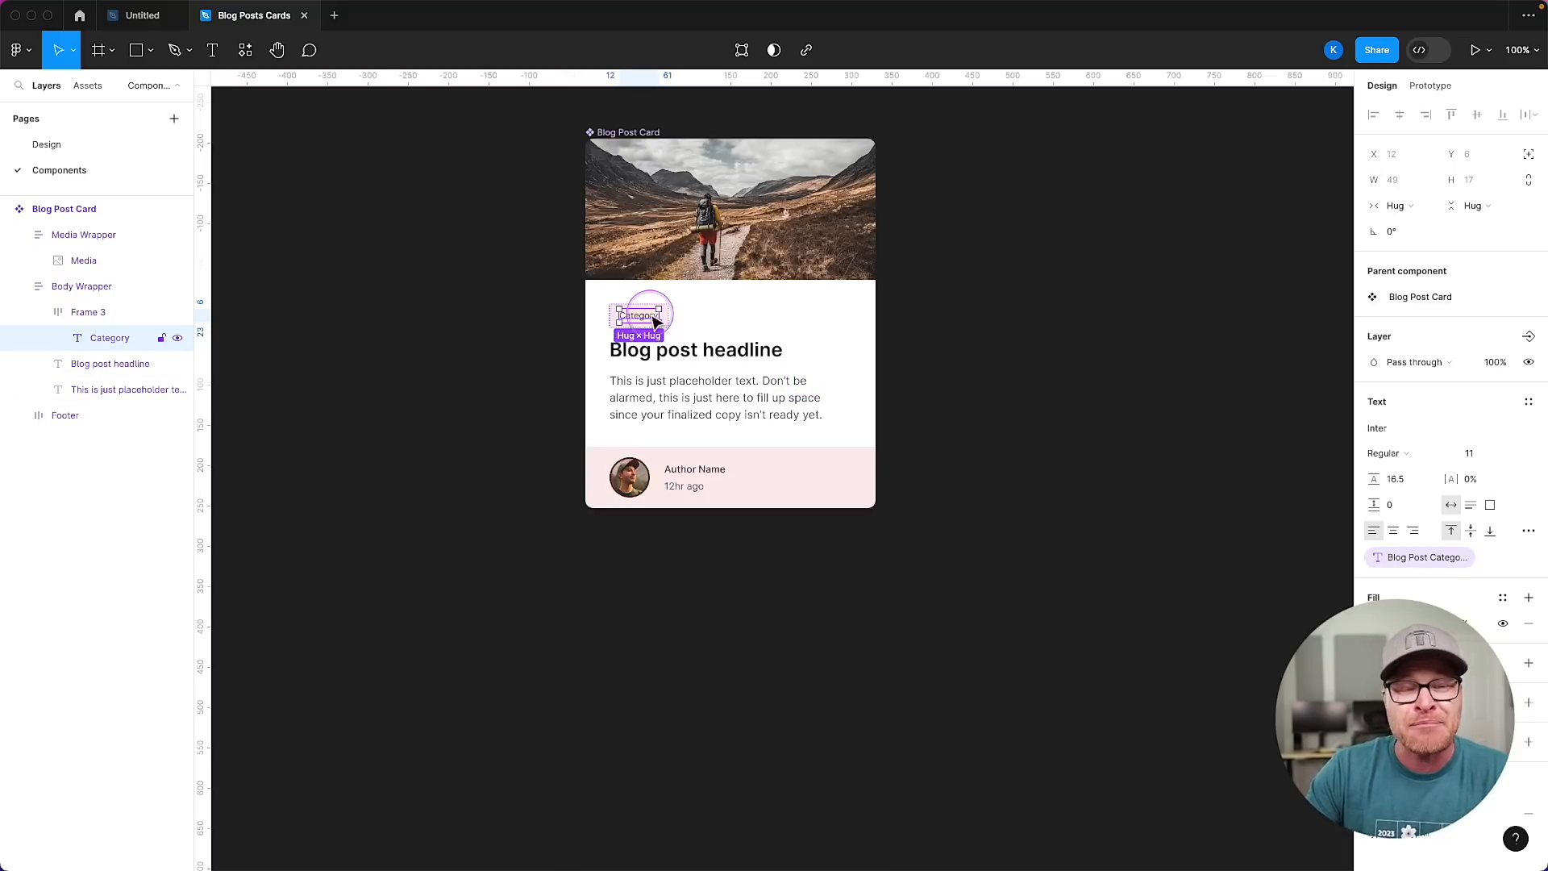
# Create a text component property named Blog Post Headline for the main card's headline.
pyautogui.click(726, 353)
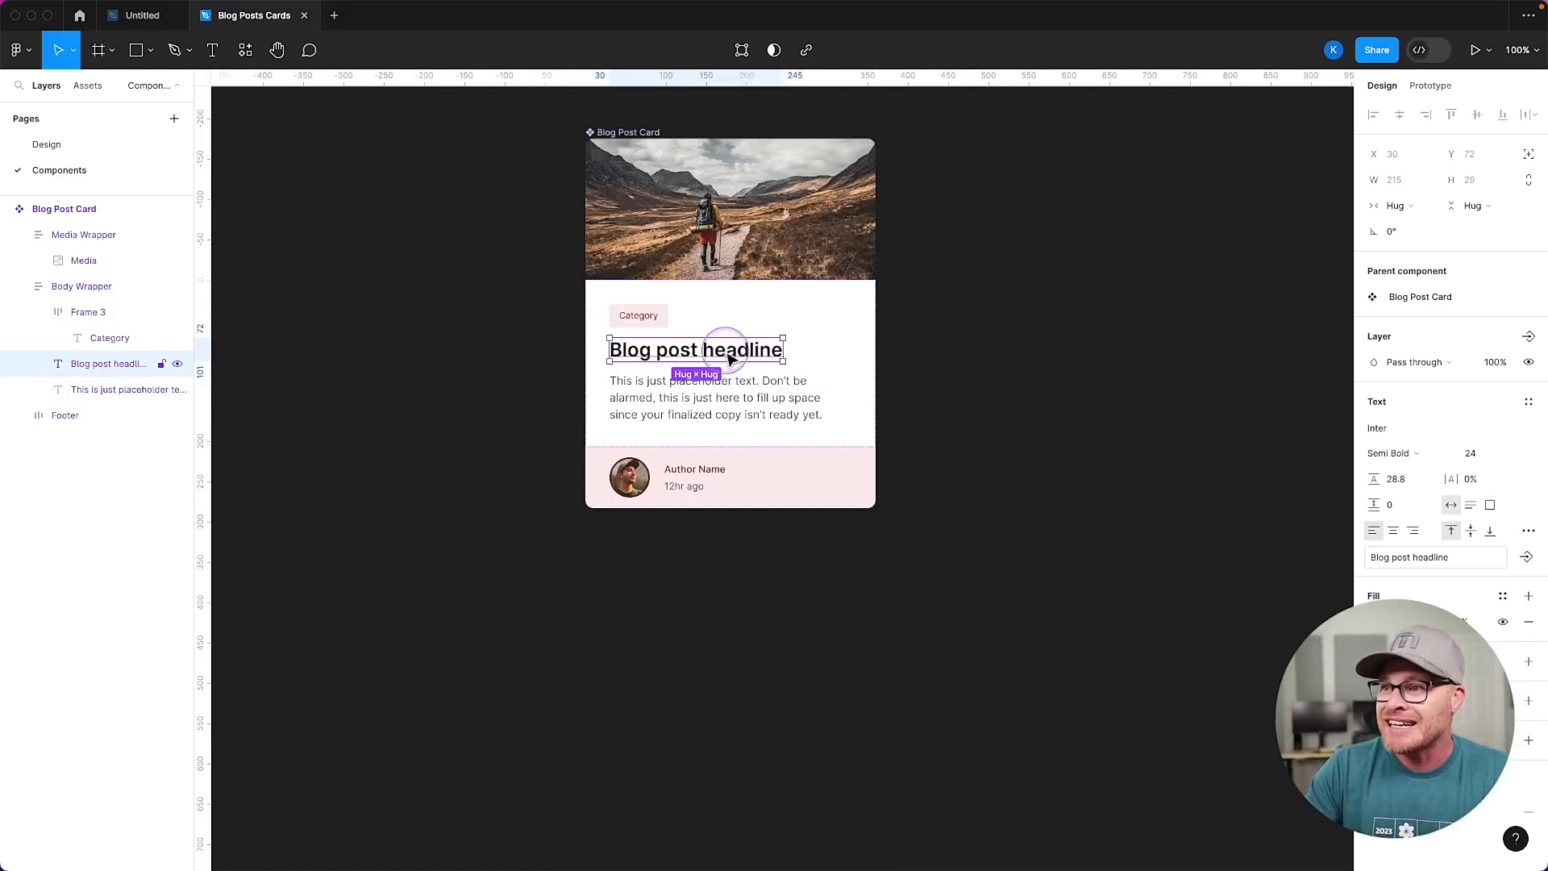
pyautogui.click(1525, 556)
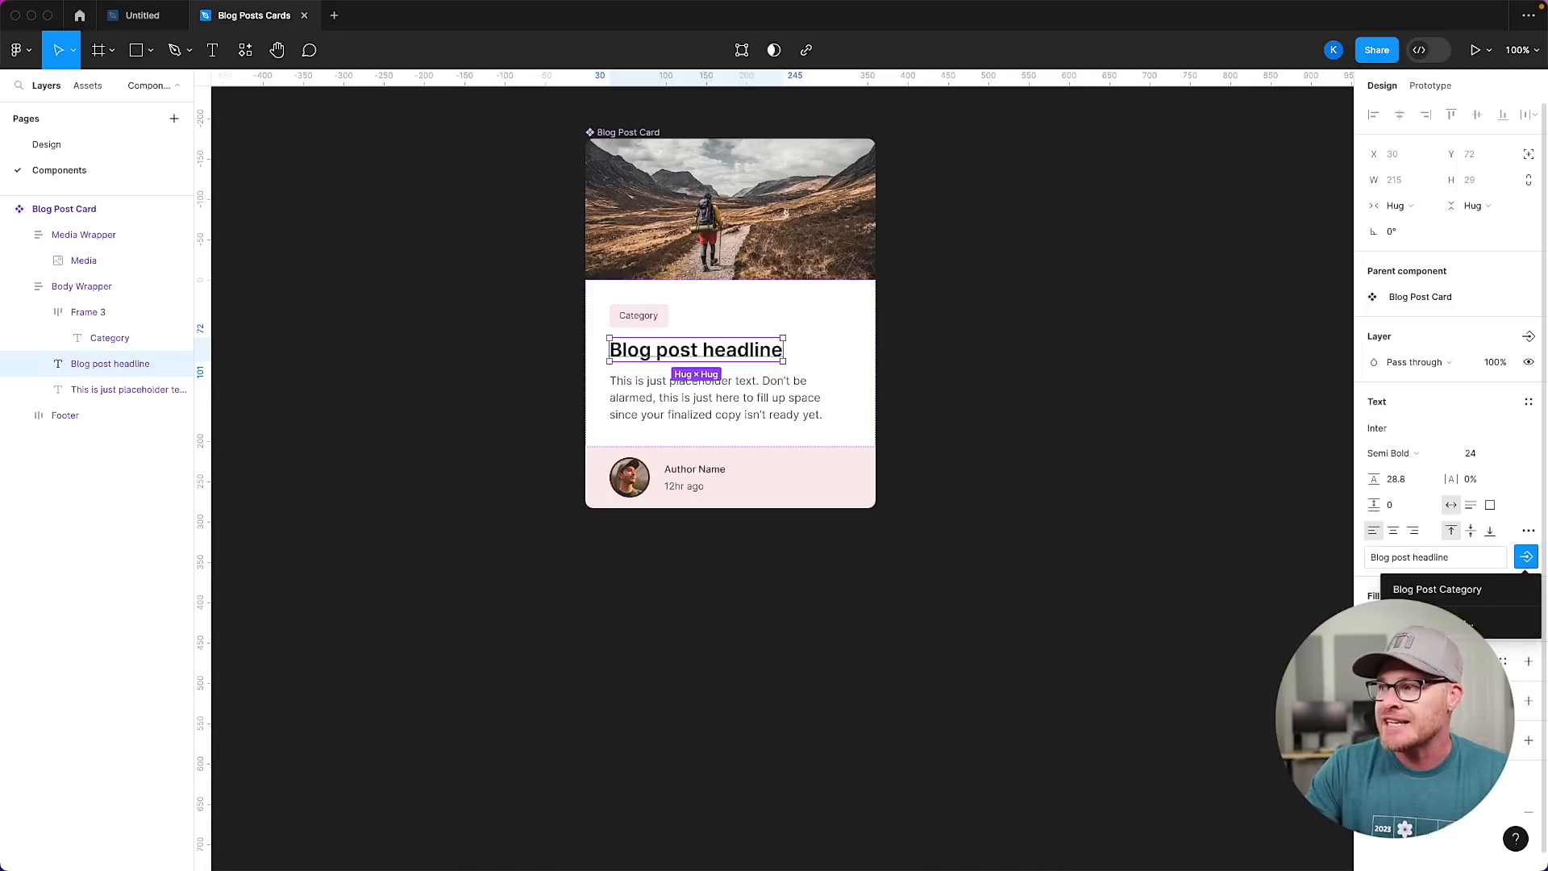
pyautogui.click(1479, 627)
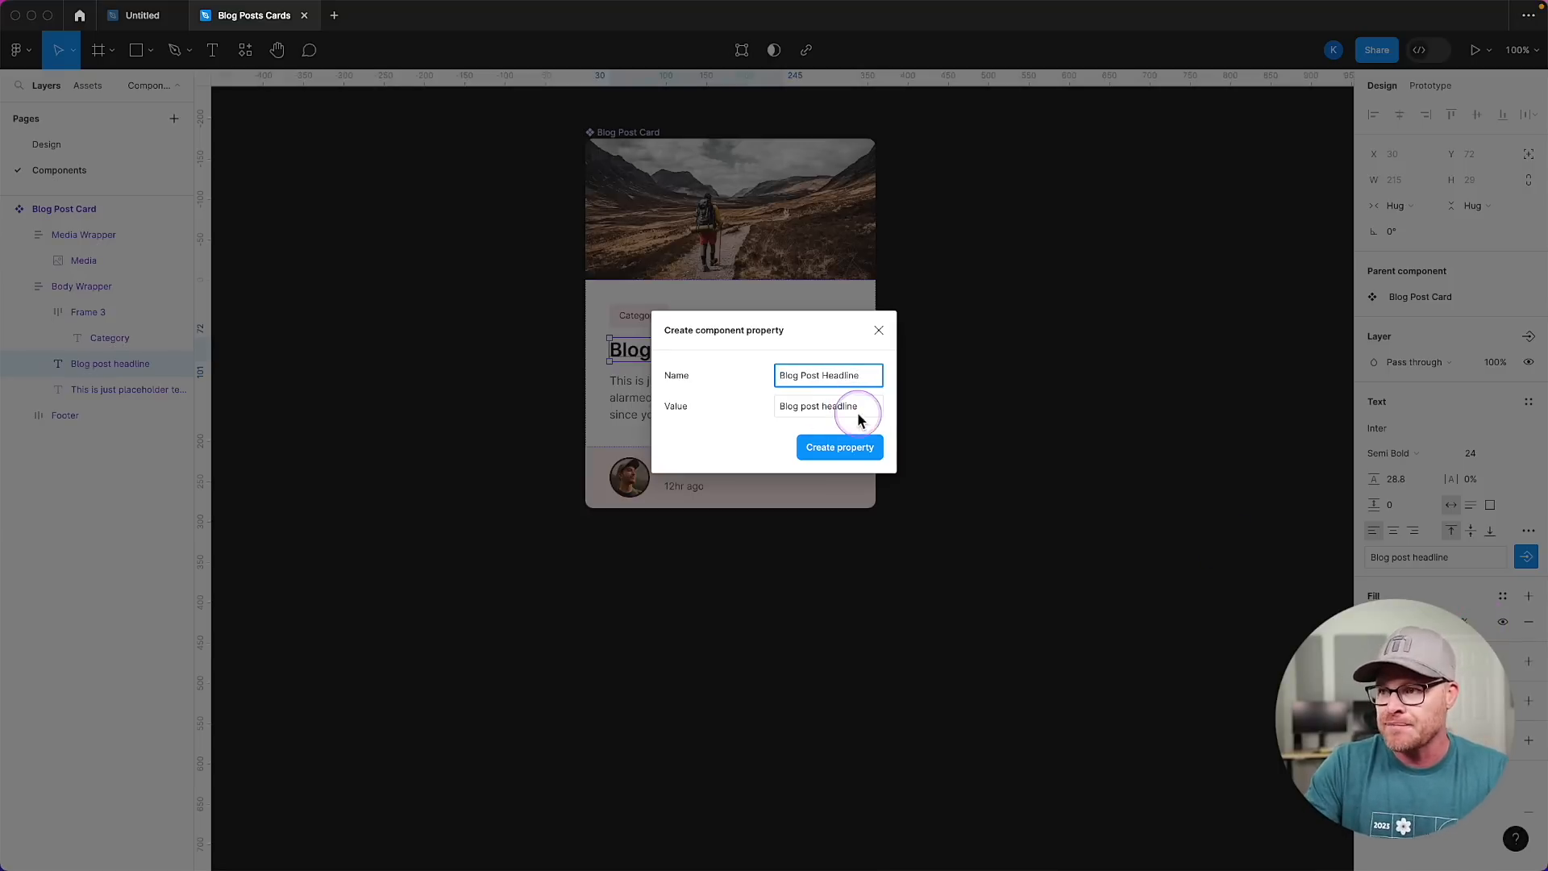
pyautogui.click(840, 447)
# Create a text component property named Blog Post Description for the main card's placeholder paragraph.
pyautogui.click(746, 414)
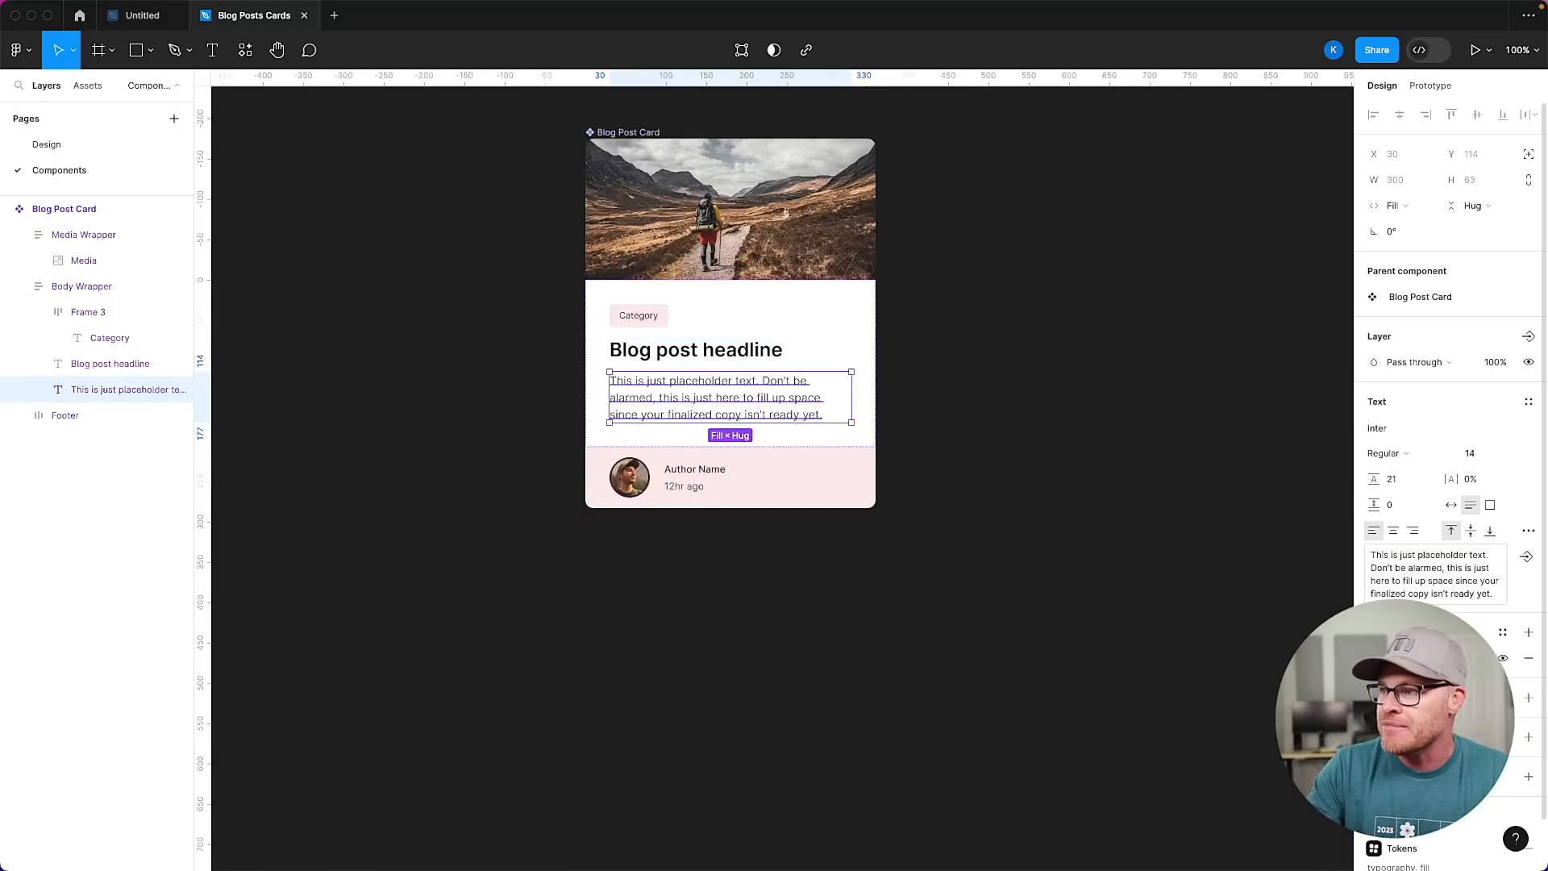
pyautogui.click(1526, 557)
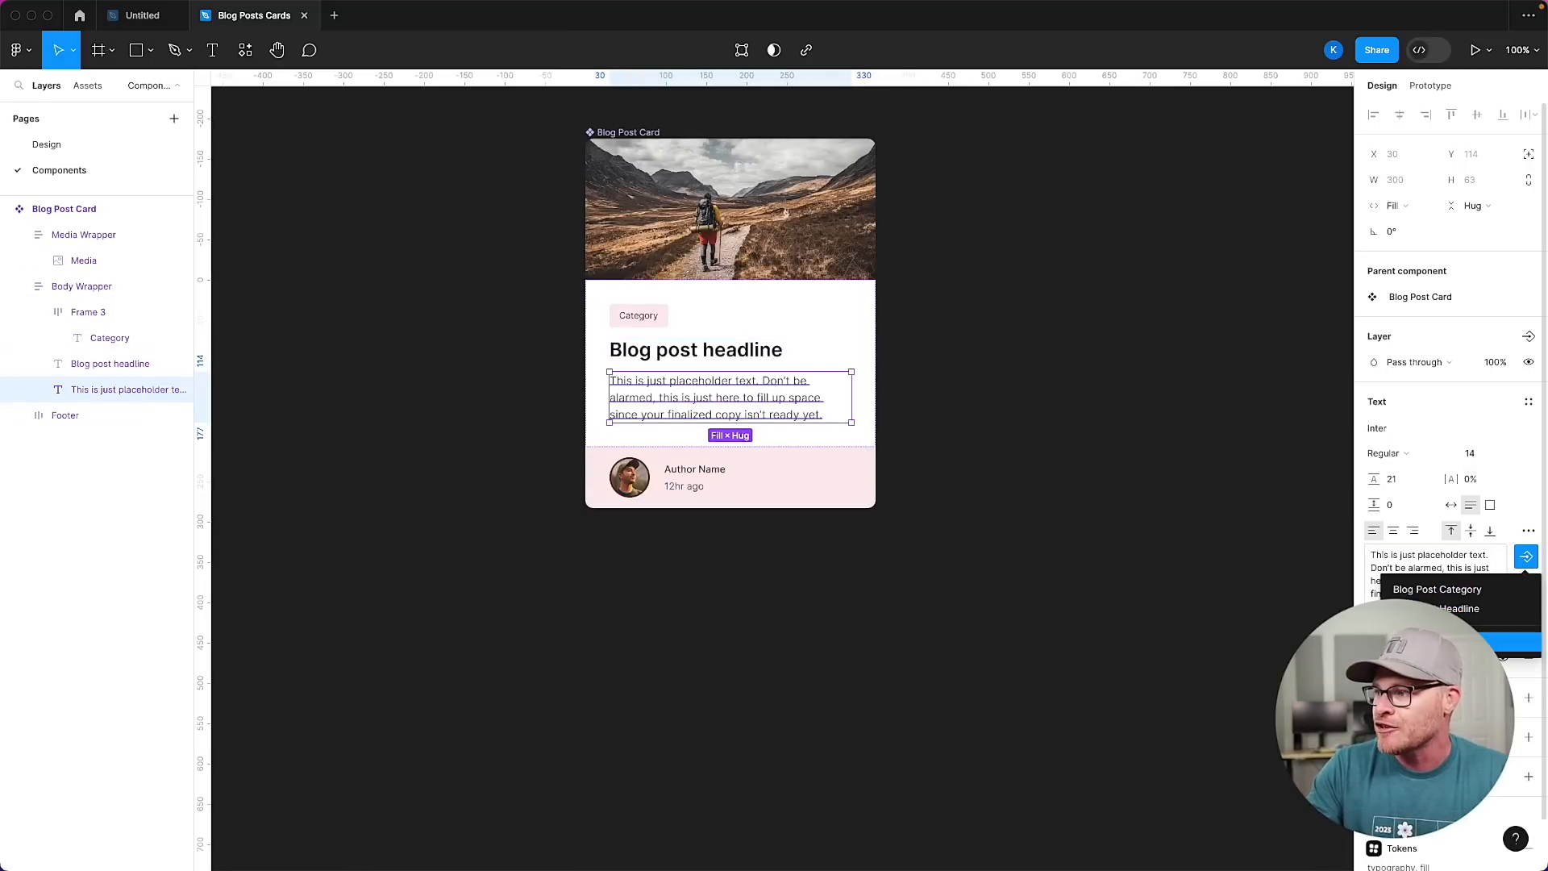
pyautogui.click(1483, 642)
pyautogui.write('Blog Post D')
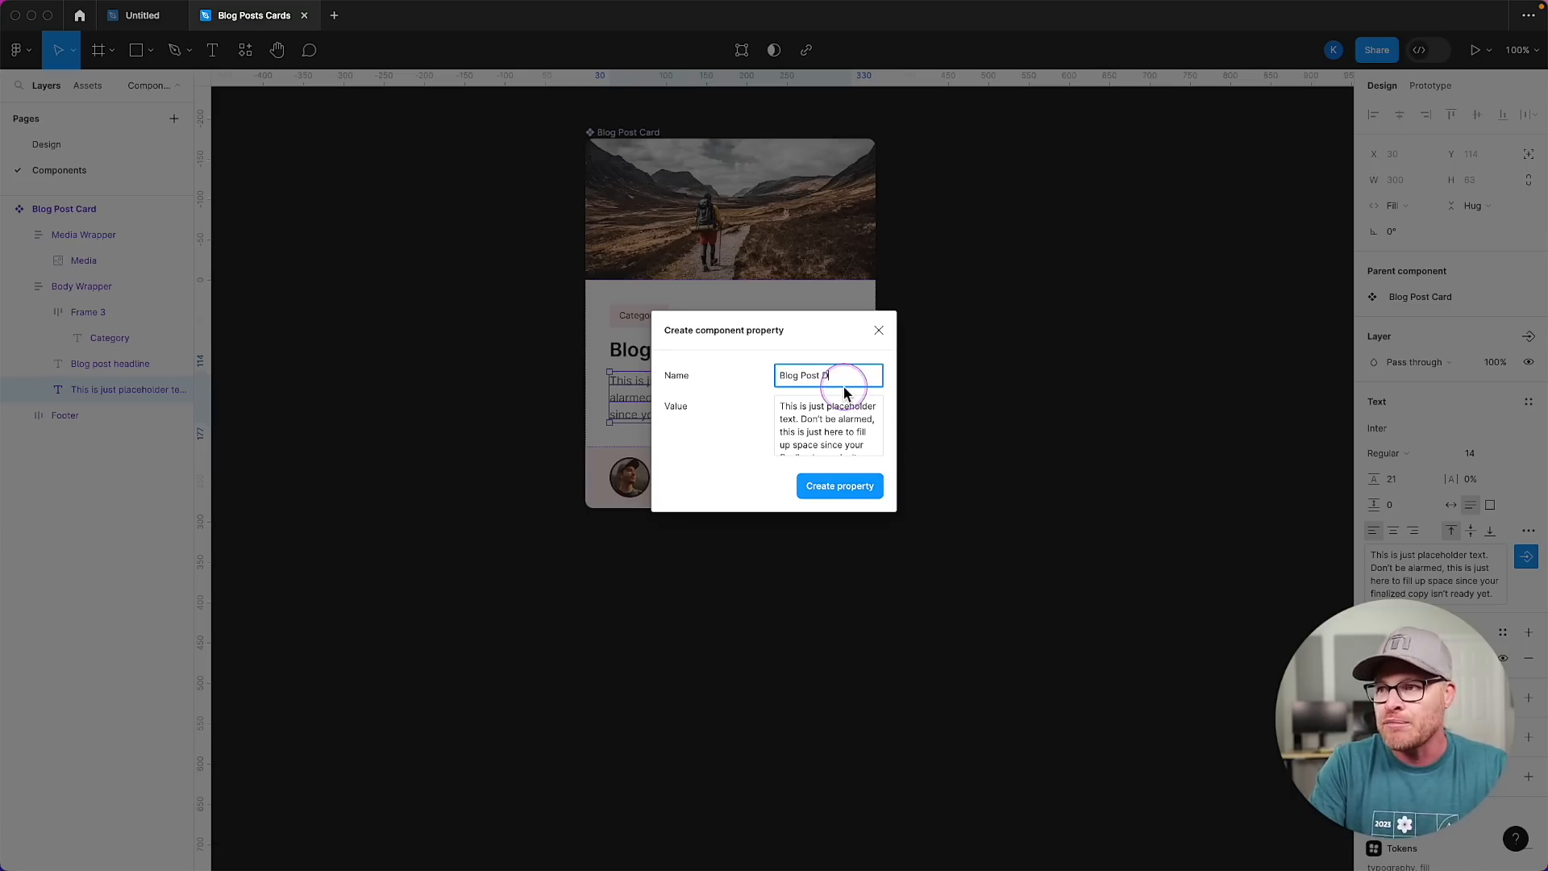
pyautogui.write('escription')
pyautogui.press('Return')
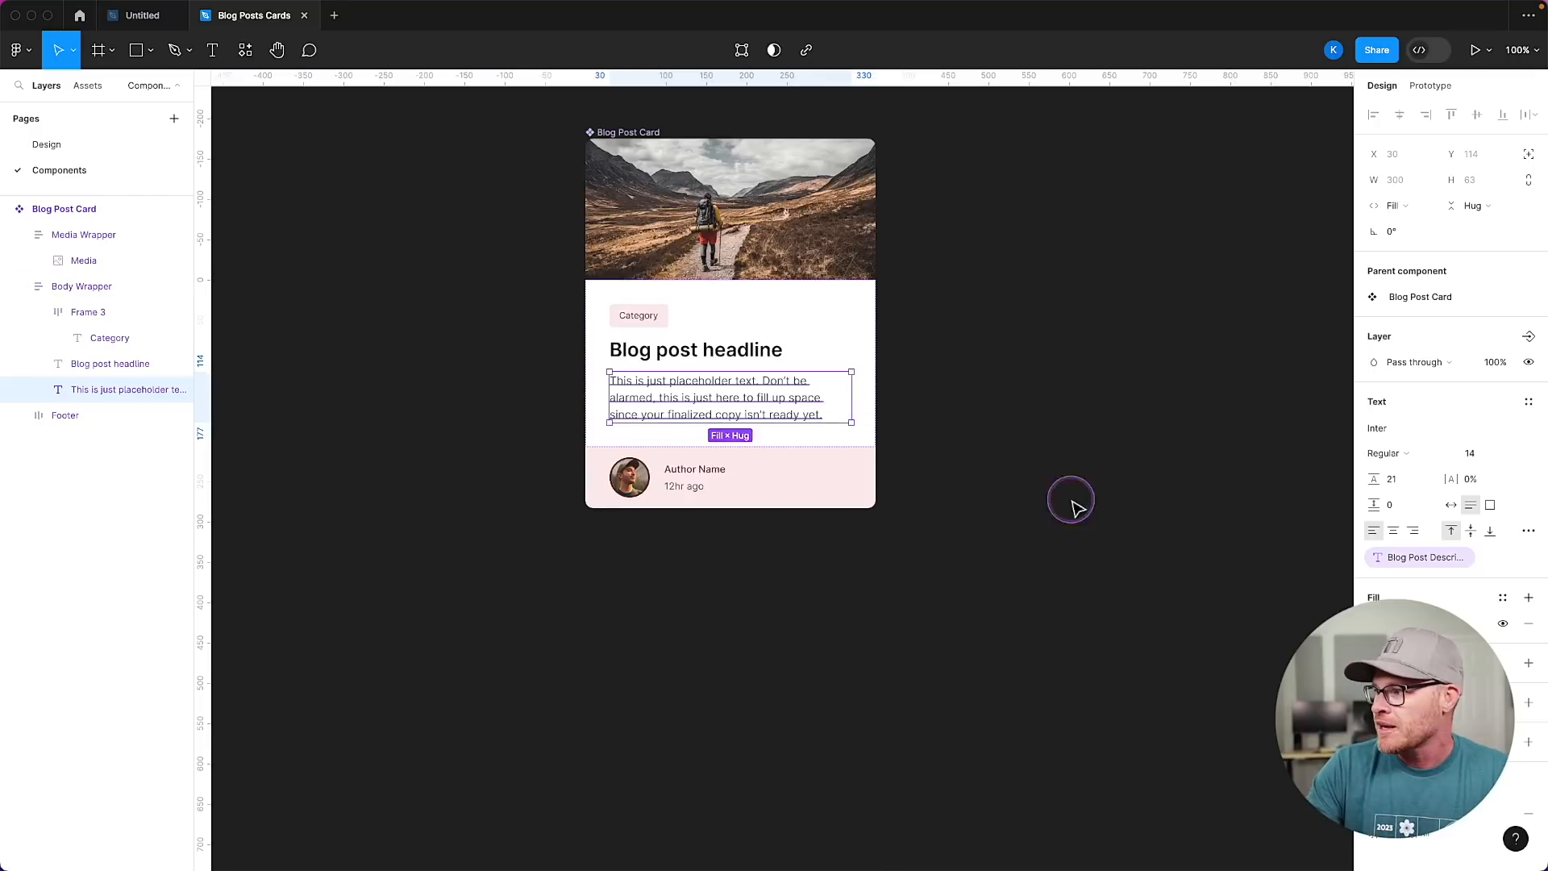
# Create a text component property named Blog Post Author for the Author Name text in the main card's Footer.
pyautogui.doubleClick(713, 474)
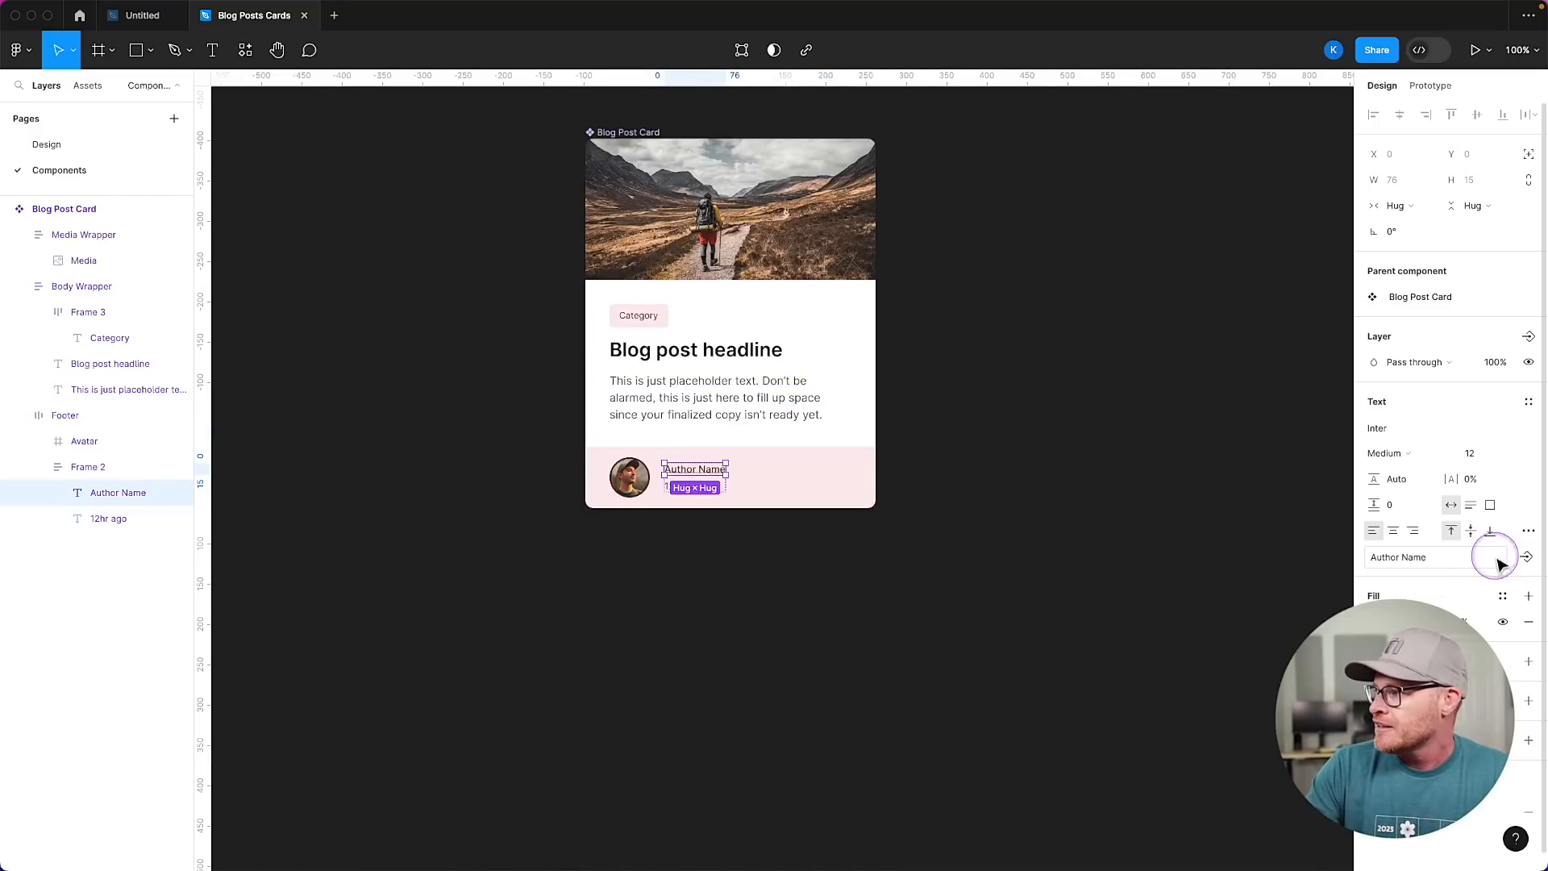
pyautogui.click(1526, 557)
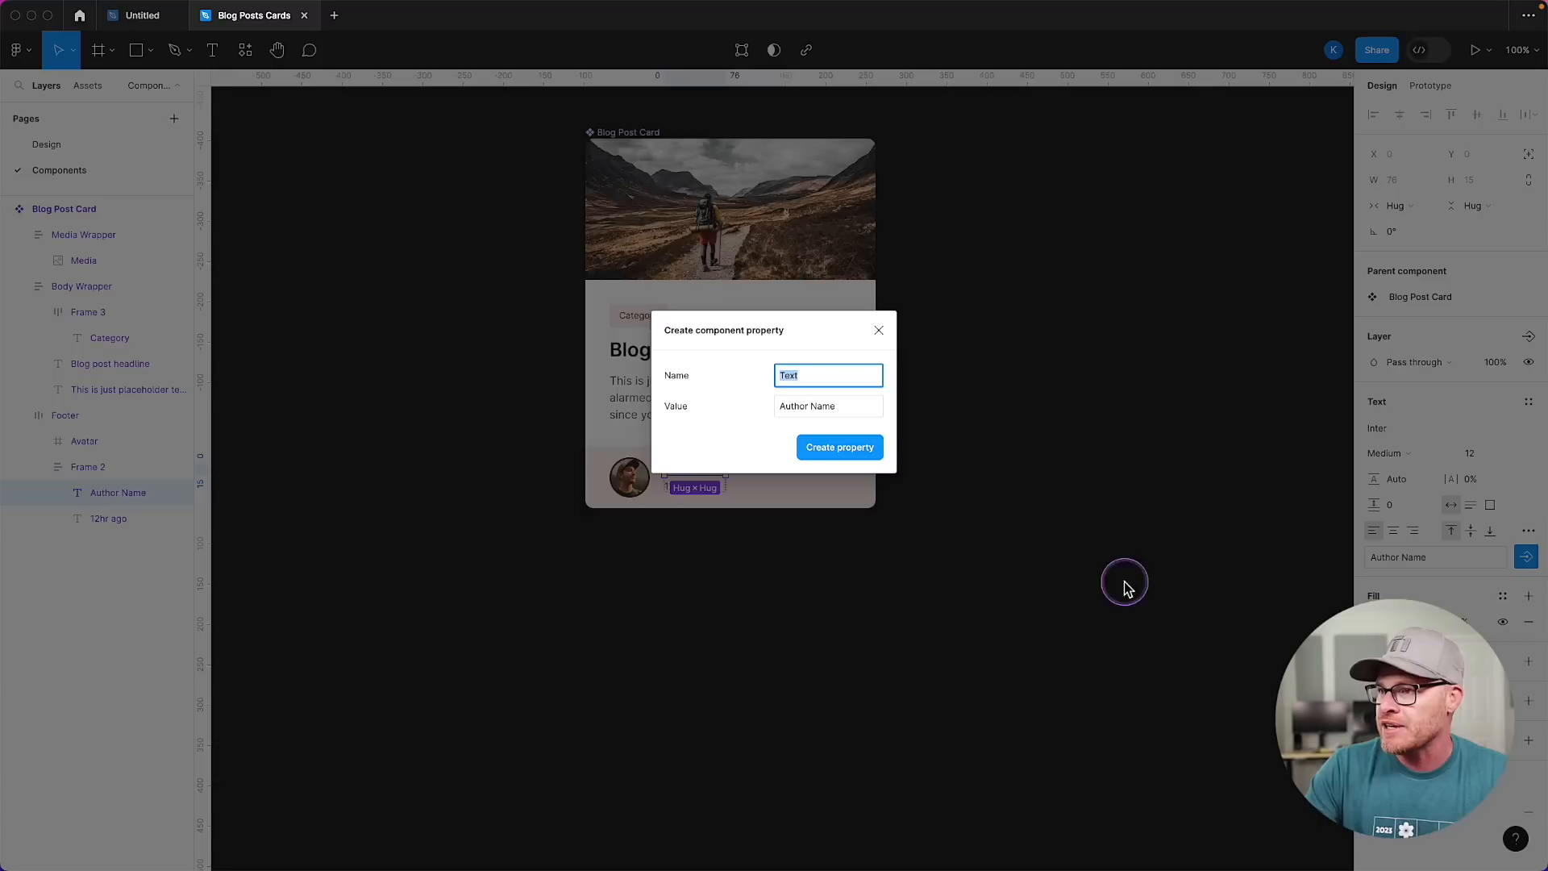
pyautogui.click(1484, 662)
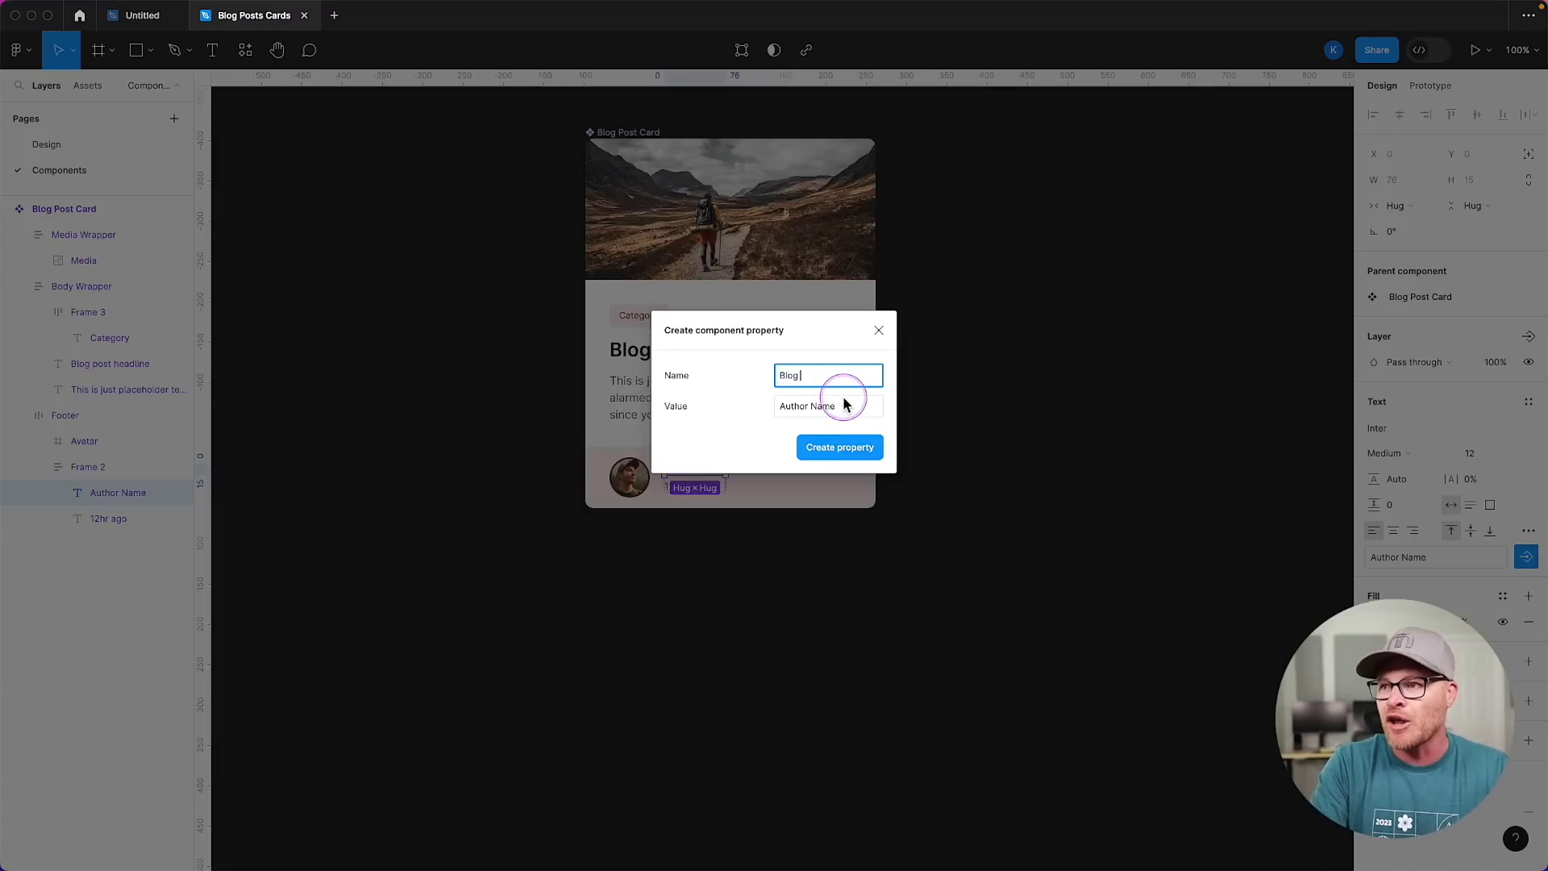
pyautogui.click(844, 447)
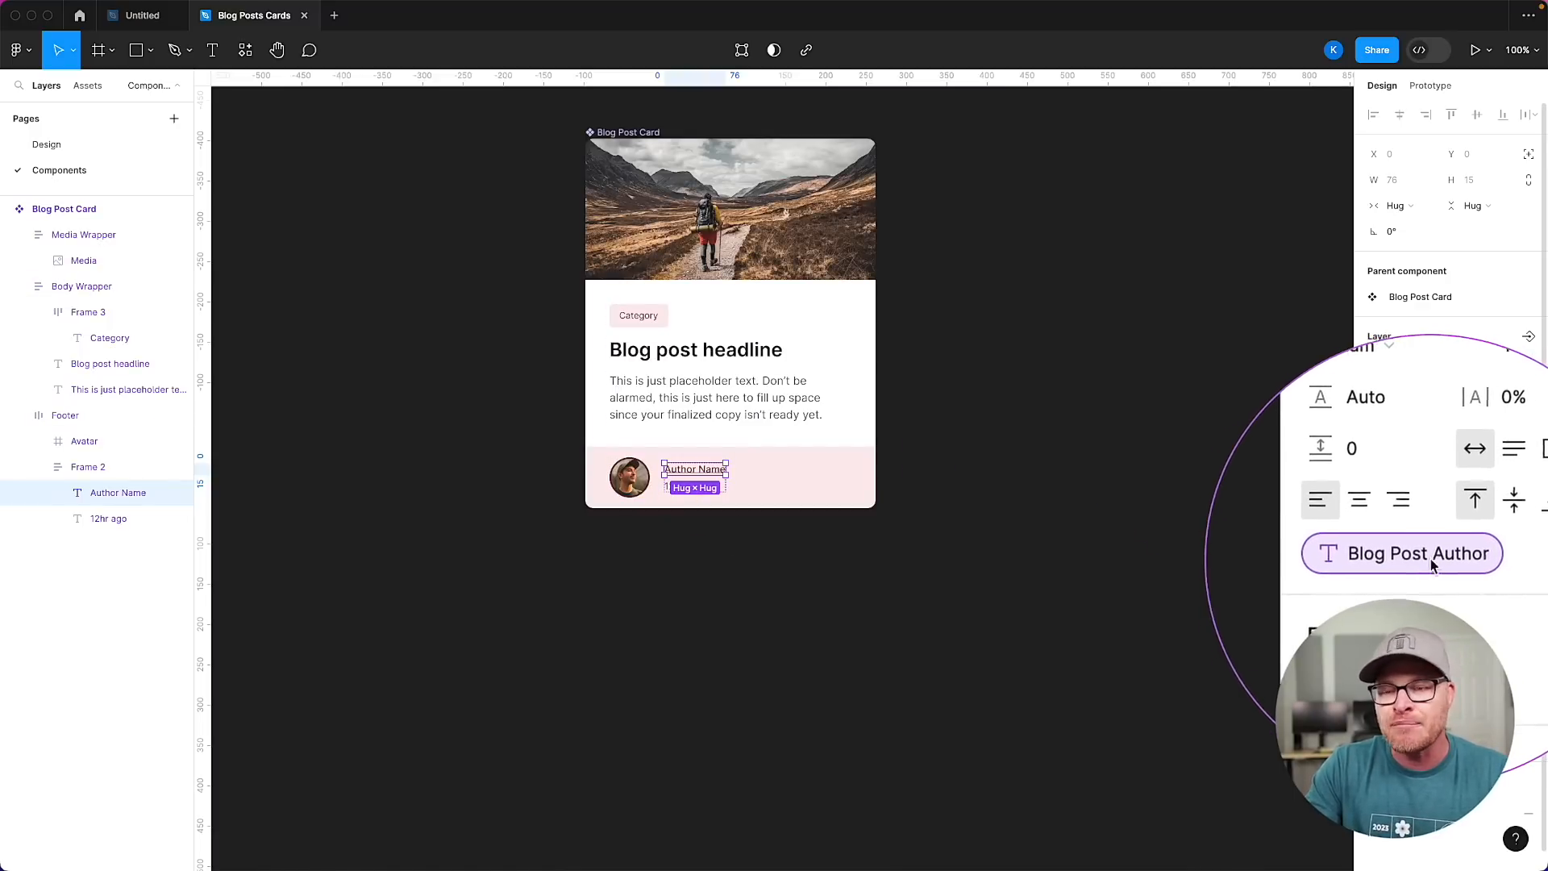
# Create a text component property named Blog Post Publish Time for the 12hr ago text in the main card's Footer.
pyautogui.click(684, 483)
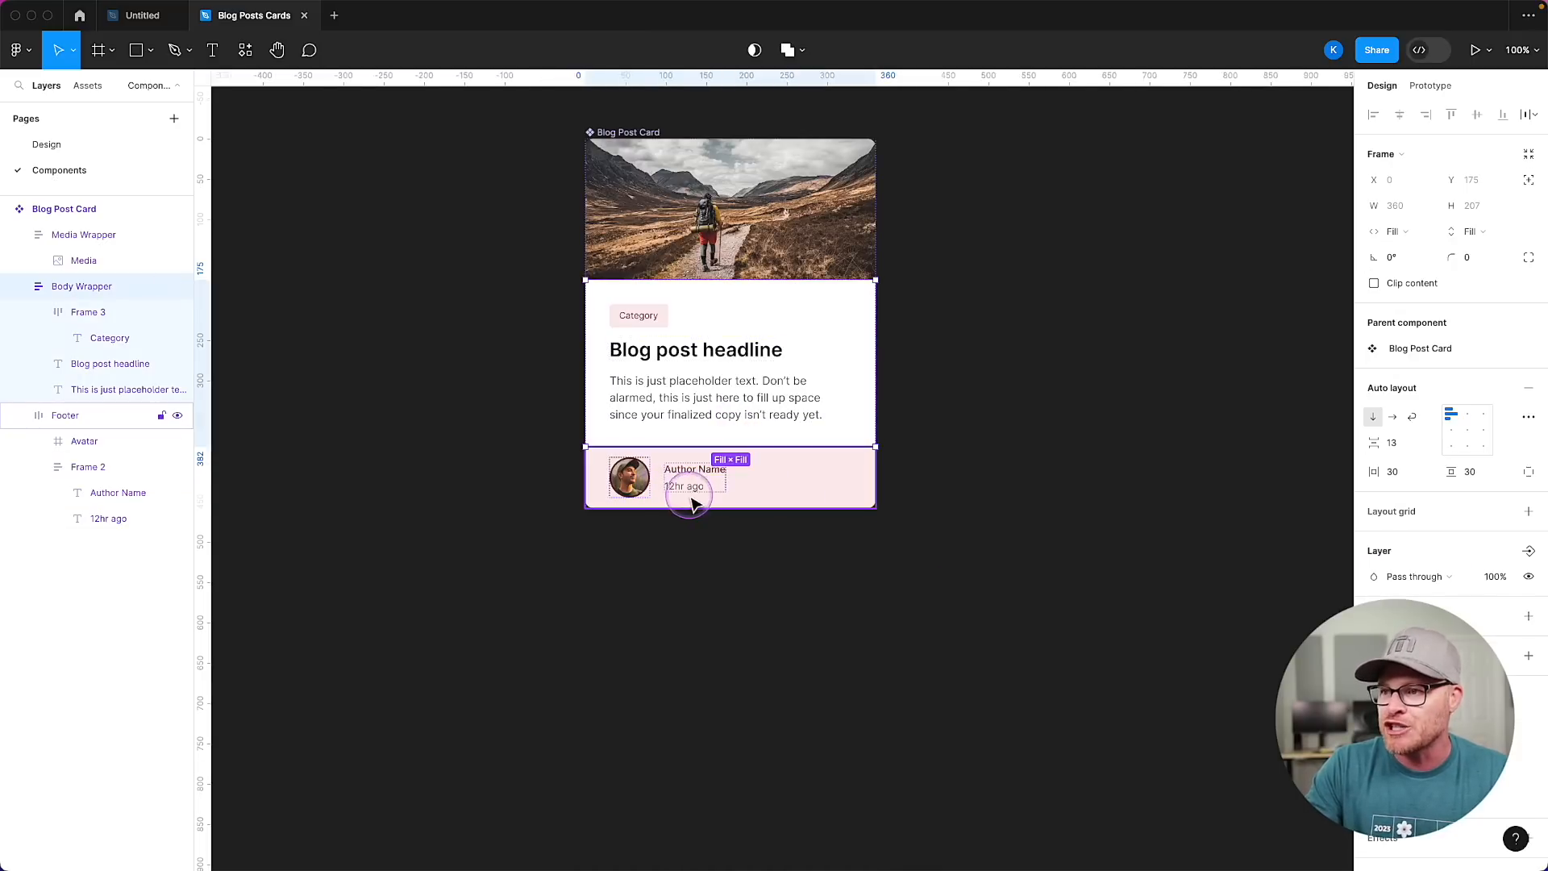
pyautogui.click(687, 487)
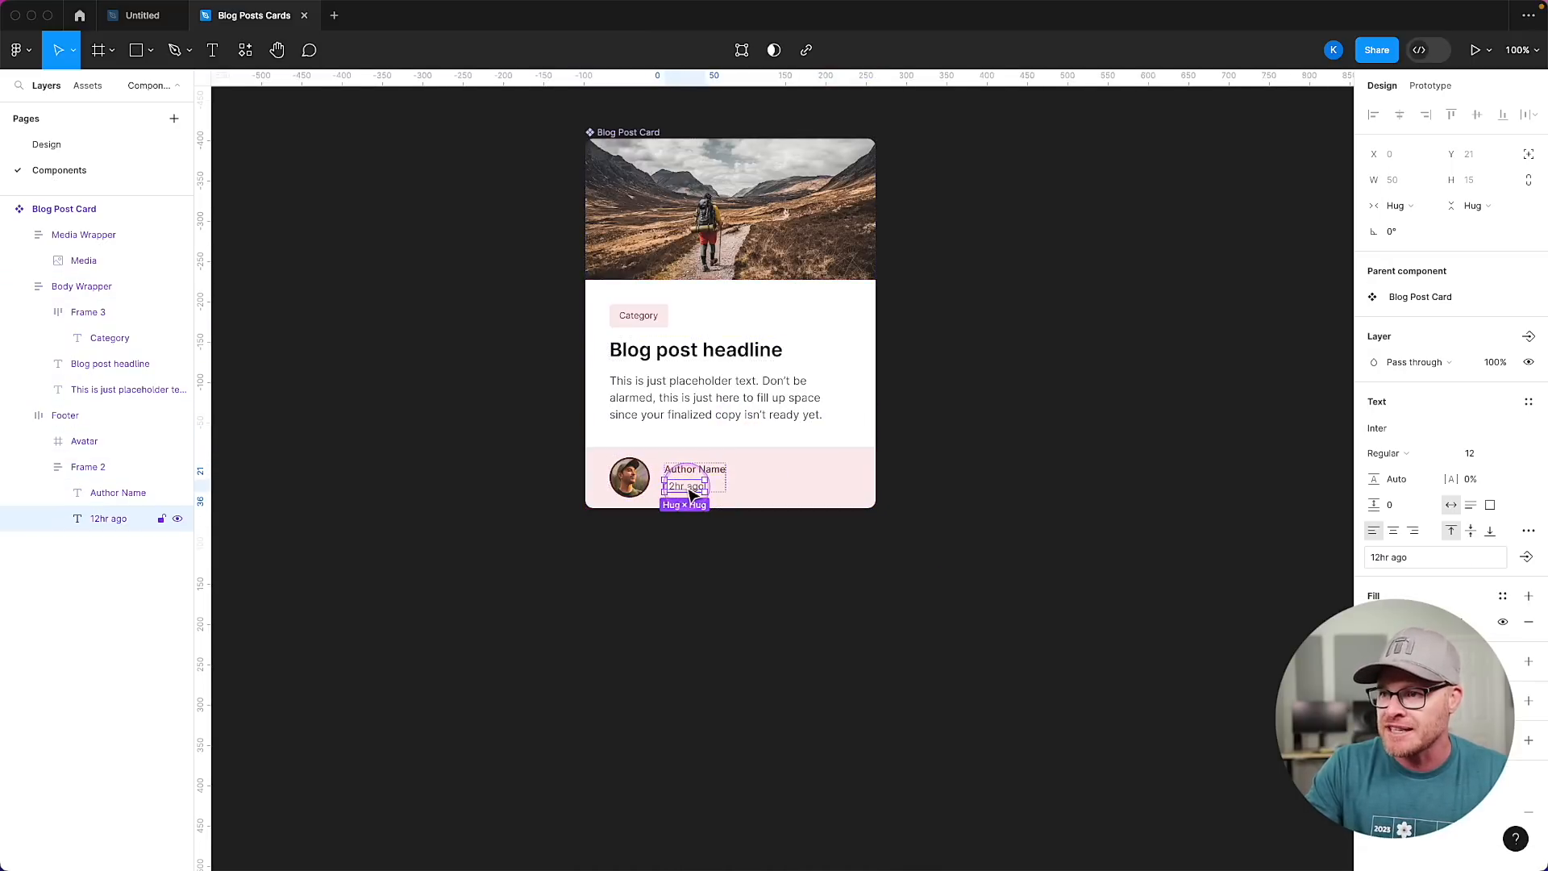
pyautogui.click(1526, 557)
pyautogui.click(1524, 678)
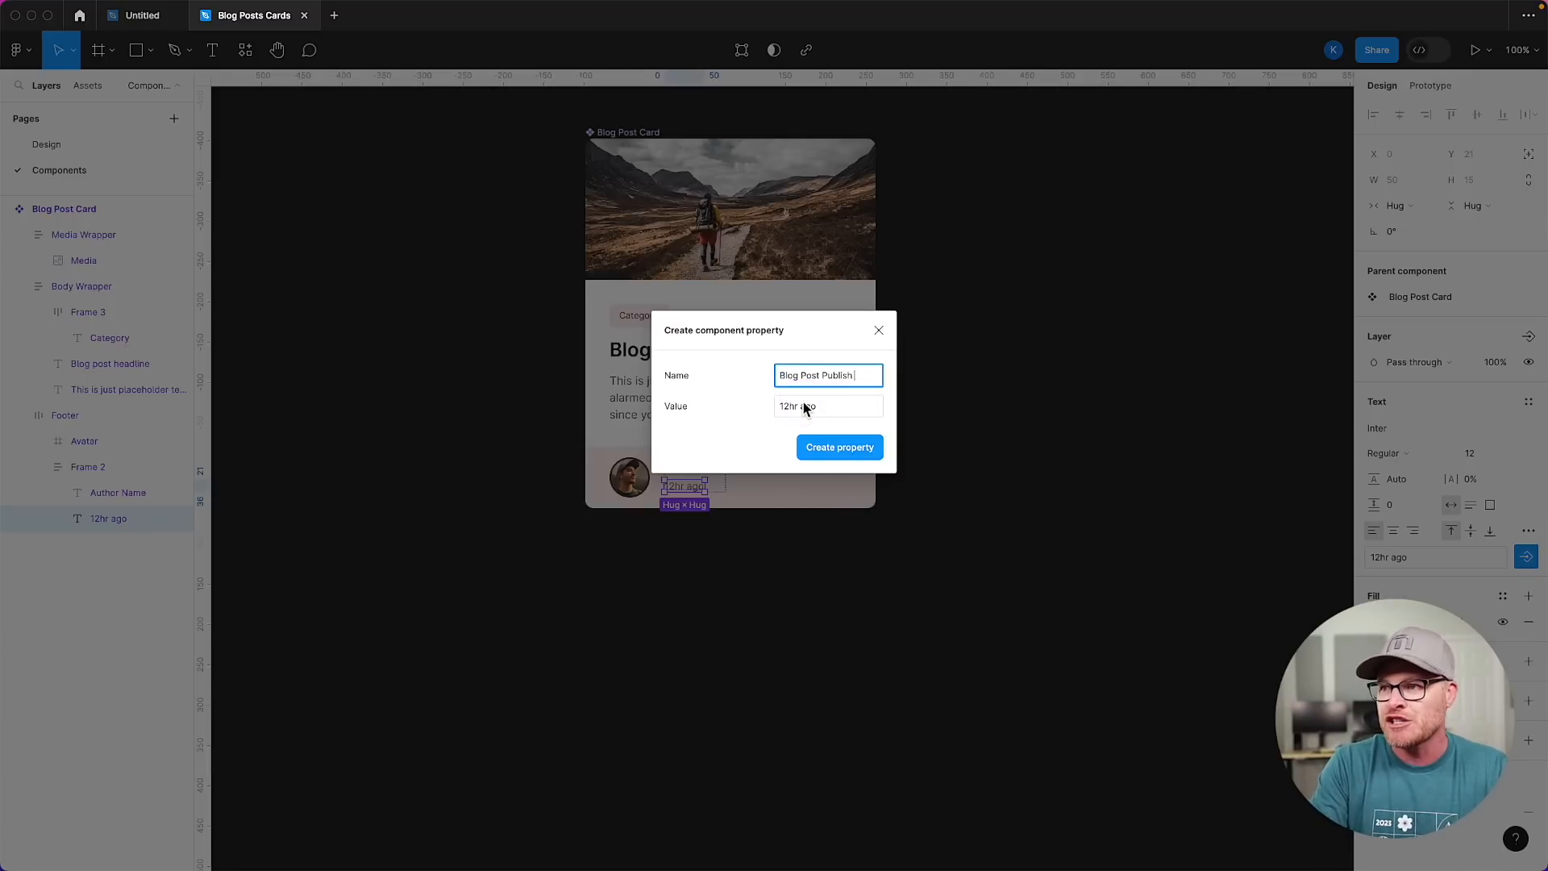
pyautogui.click(839, 446)
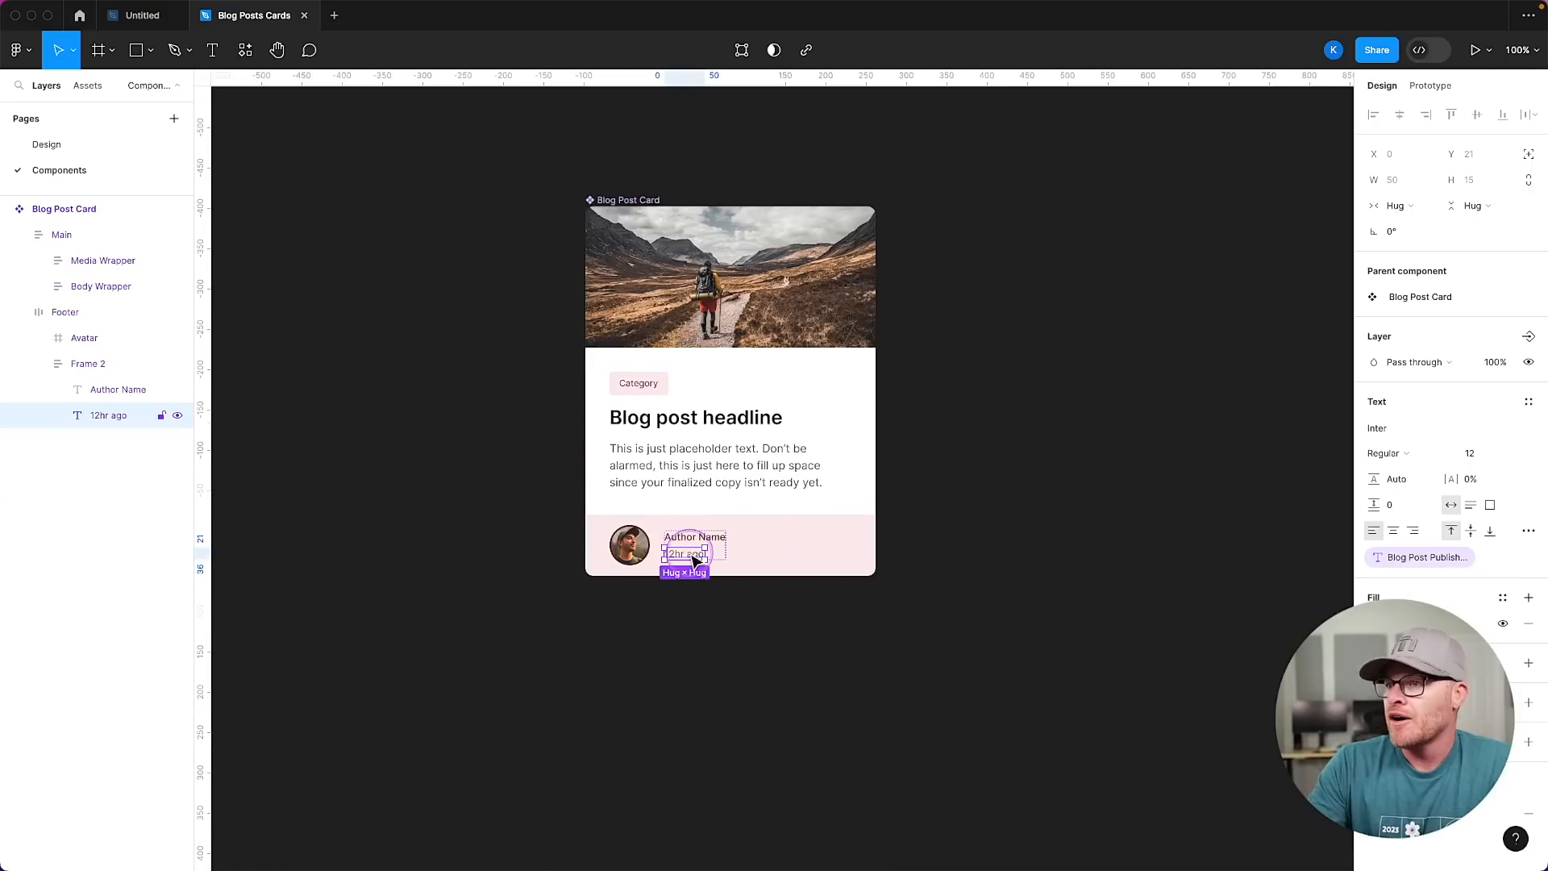
# Review the main Blog Post Card's component properties, including the settings of Blog Post Category.
pyautogui.click(622, 199)
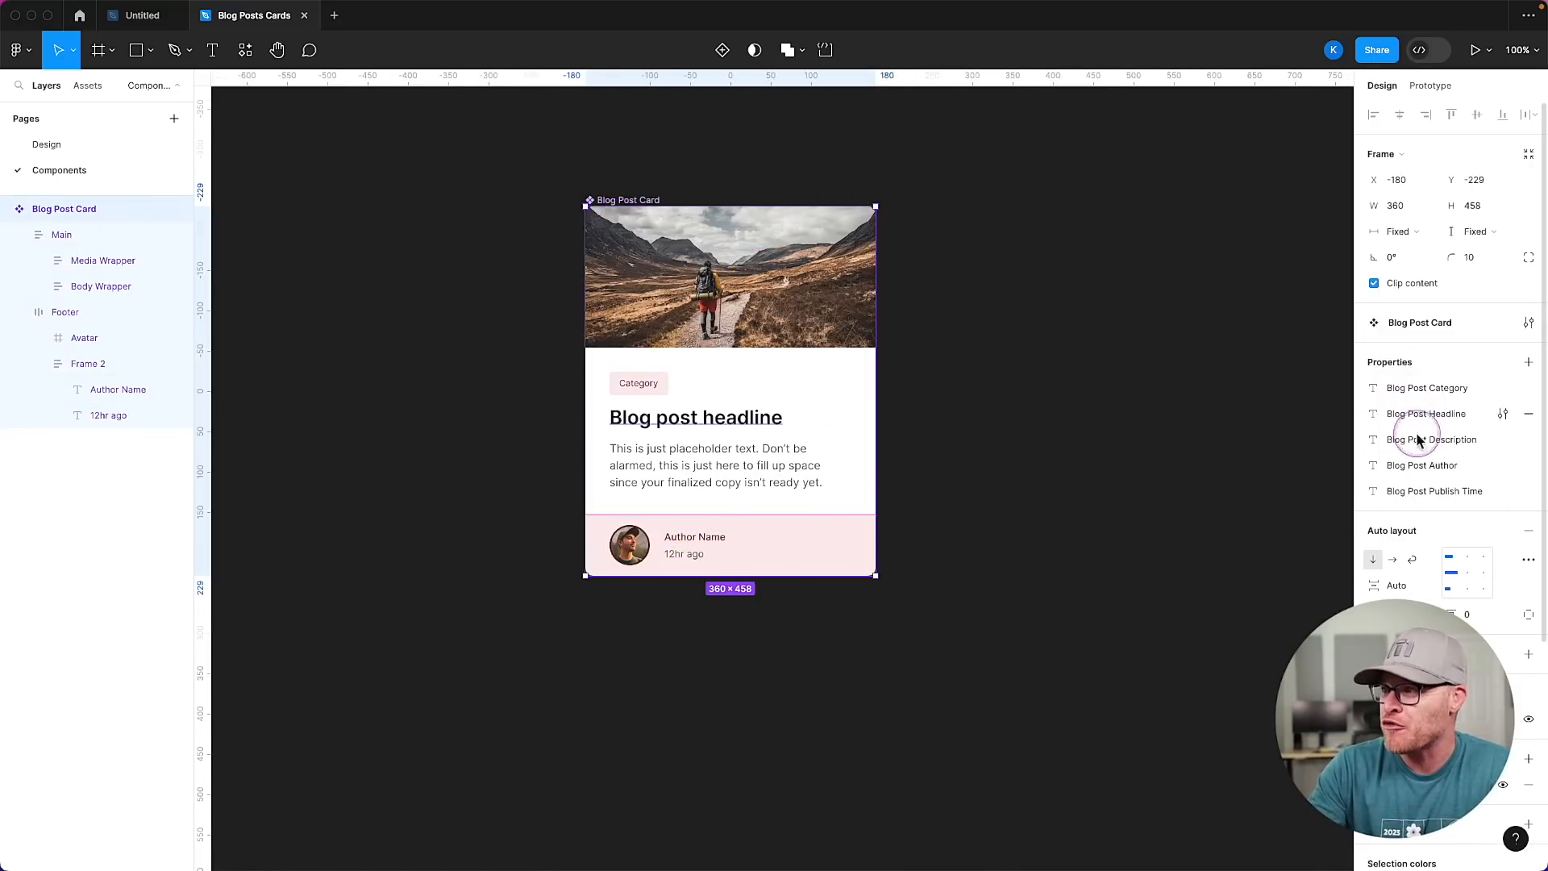
pyautogui.click(1504, 387)
pyautogui.click(1337, 394)
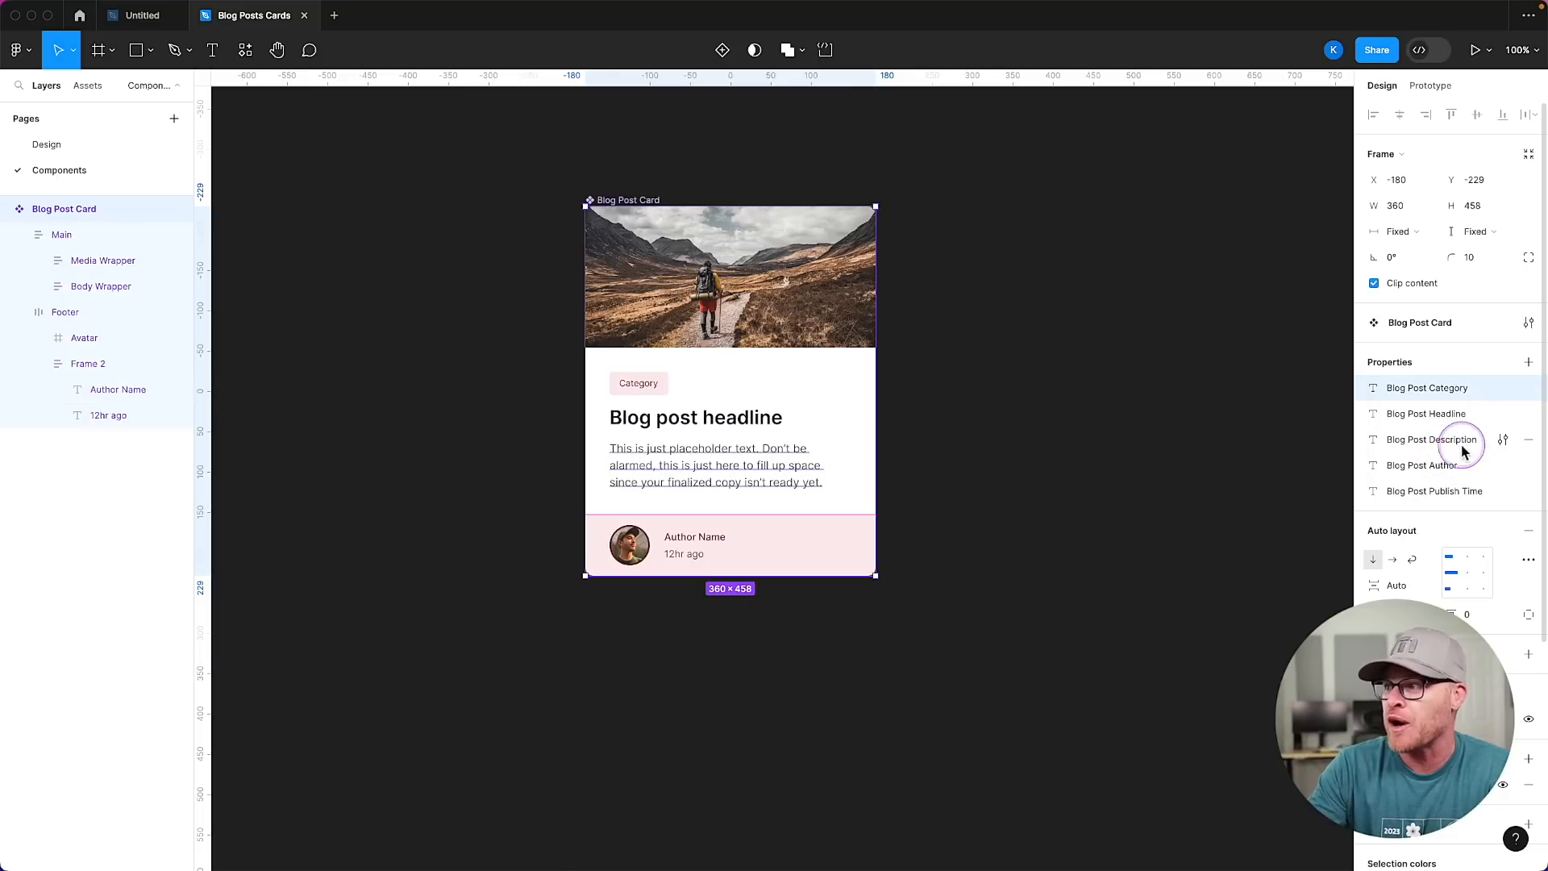
# On the Design page, set the first Blog Post Card's category property to Hiking.
pyautogui.click(81, 146)
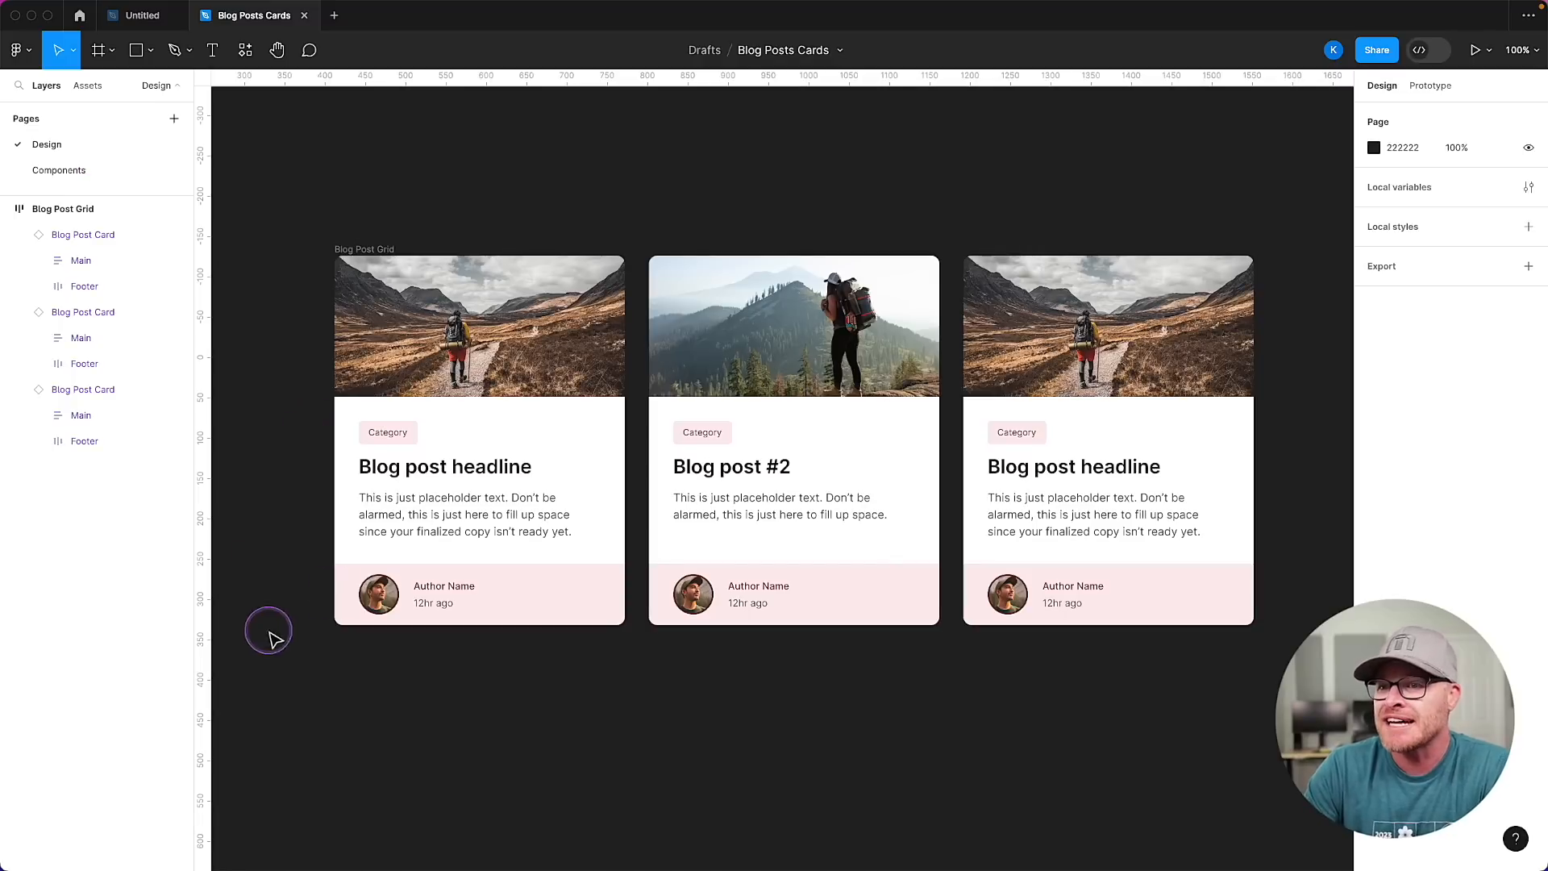
pyautogui.click(375, 272)
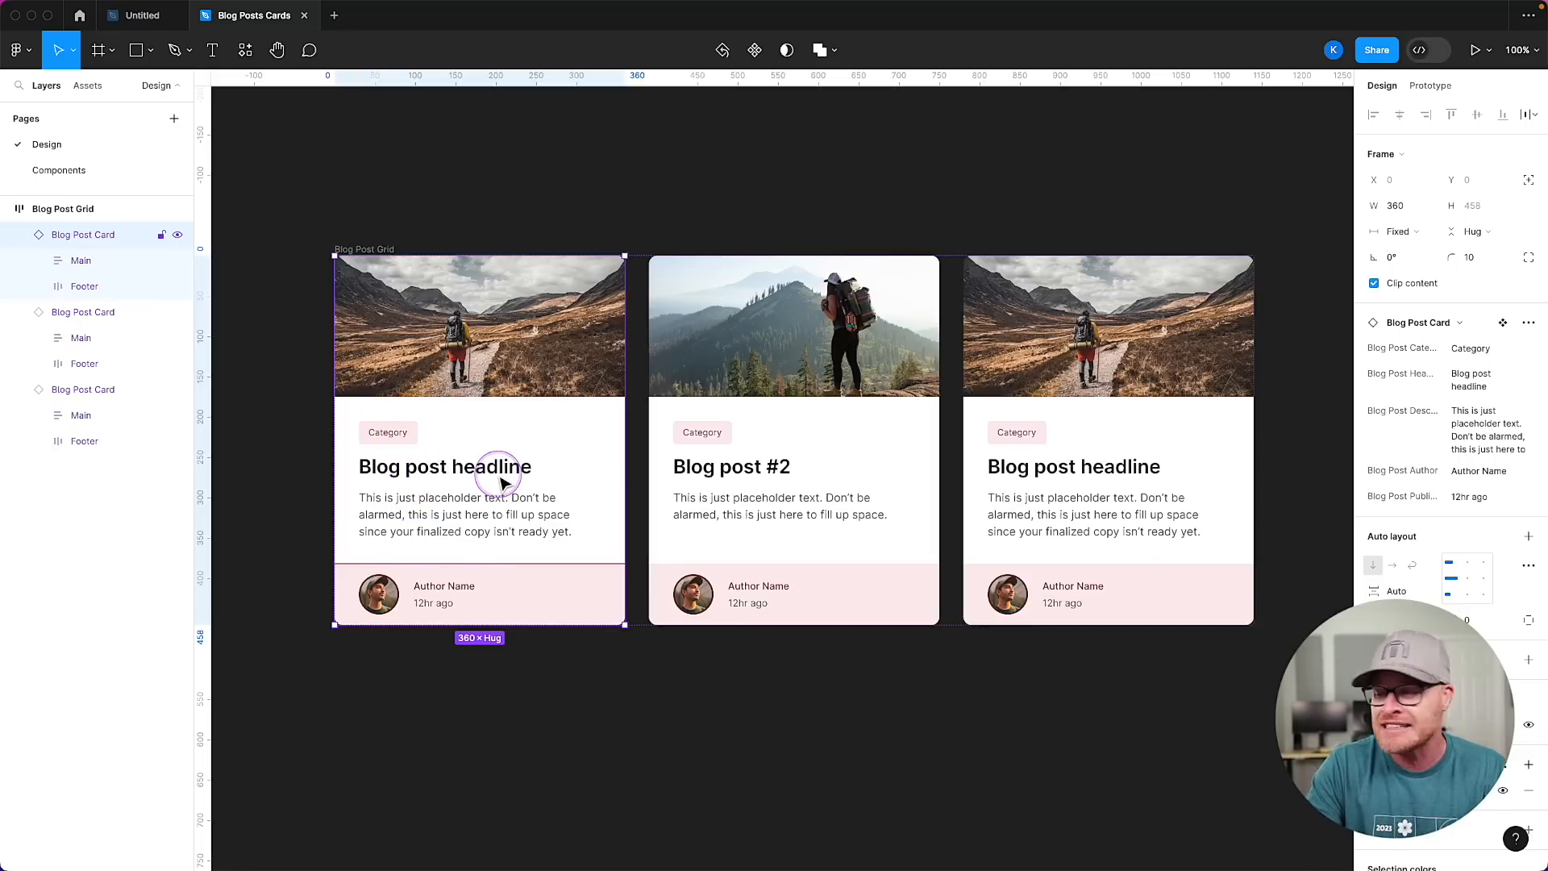
pyautogui.hscroll(-1, 504, 498)
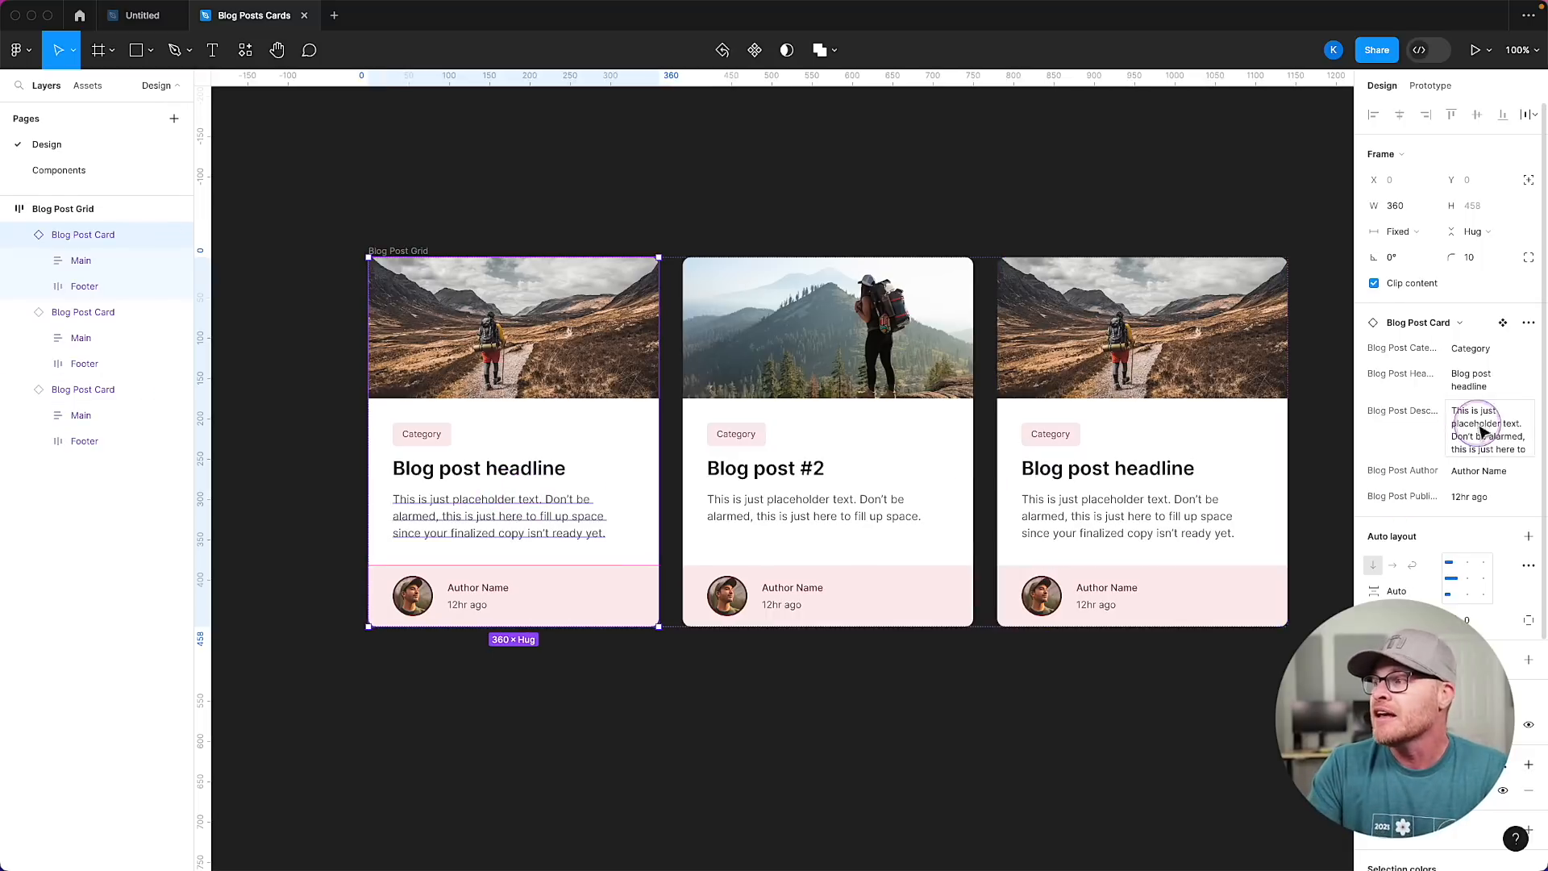
pyautogui.scroll(-1, 1476, 359)
pyautogui.click(1478, 345)
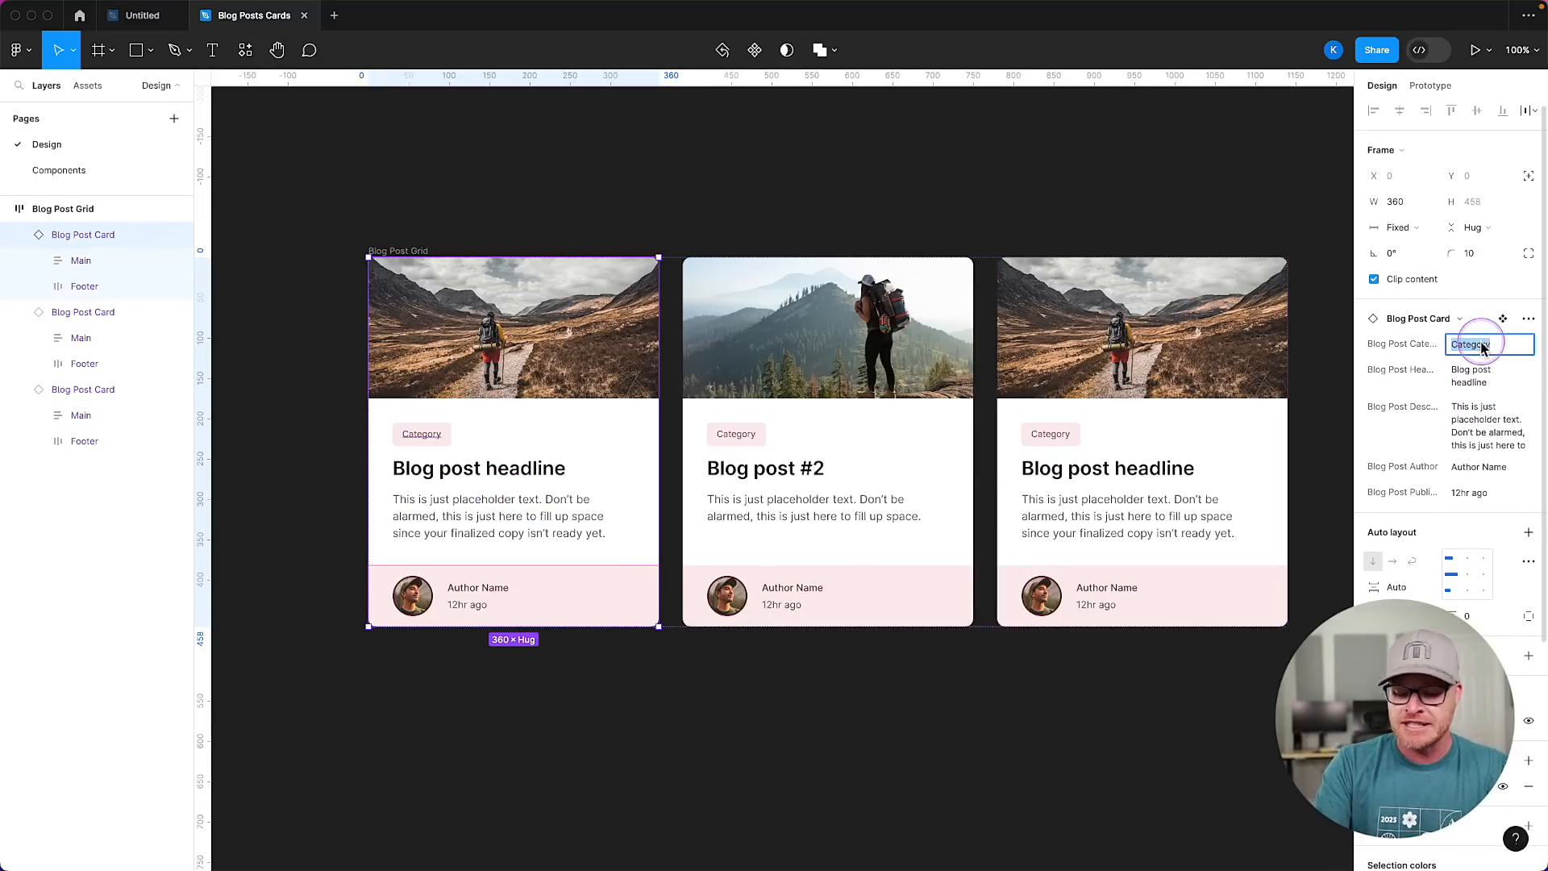
pyautogui.write('Hiking')
# Set the first card's headline property to "The #1 Hike You Must Take When Visiting New Zealand".
pyautogui.click(1488, 379)
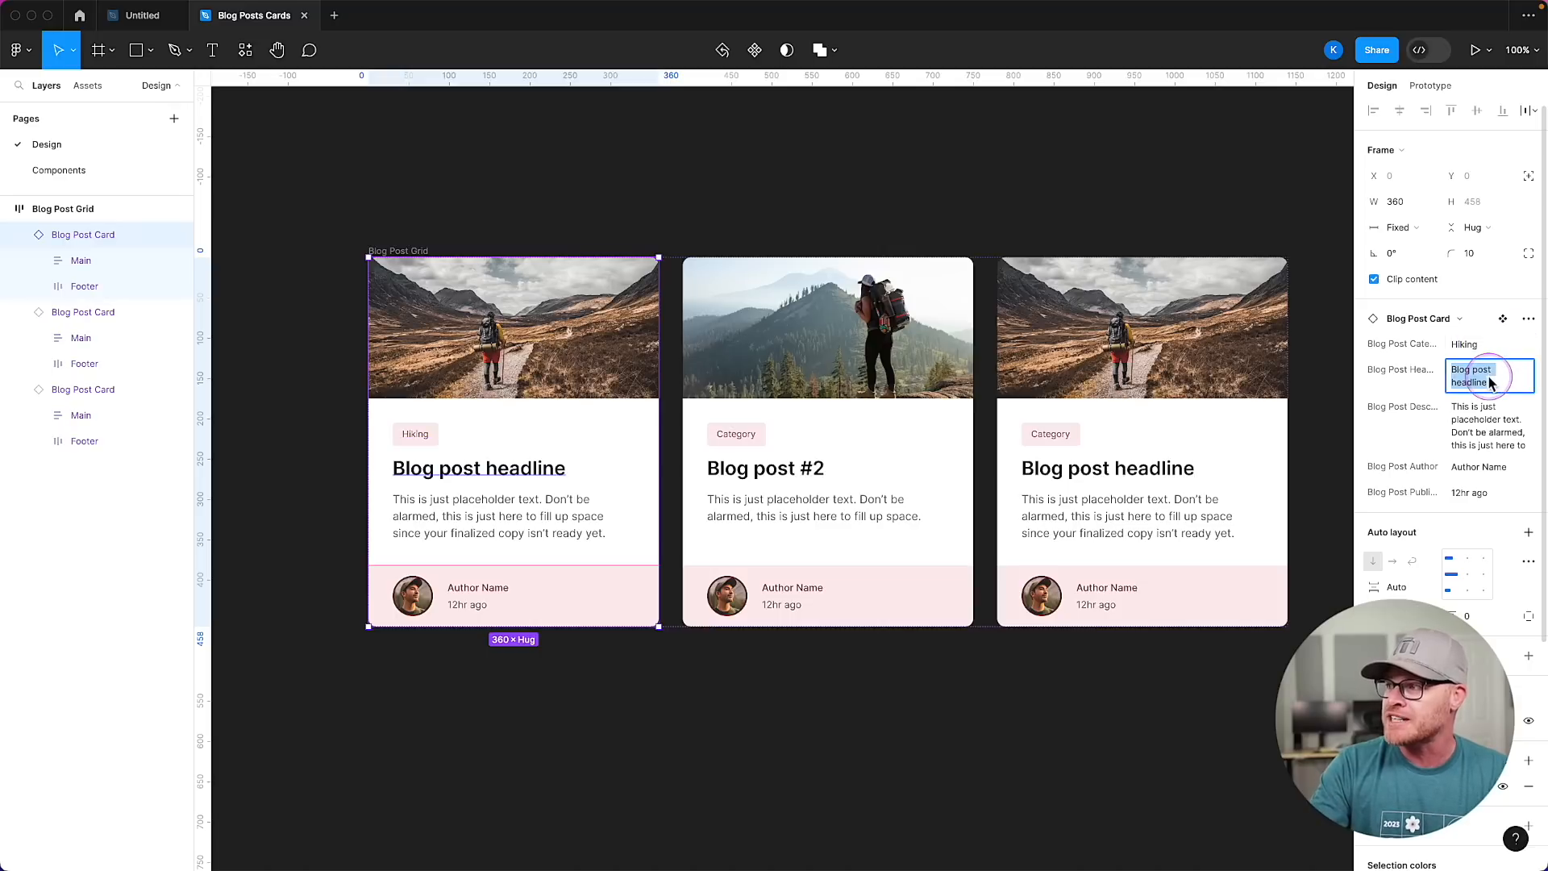
pyautogui.write('The #1')
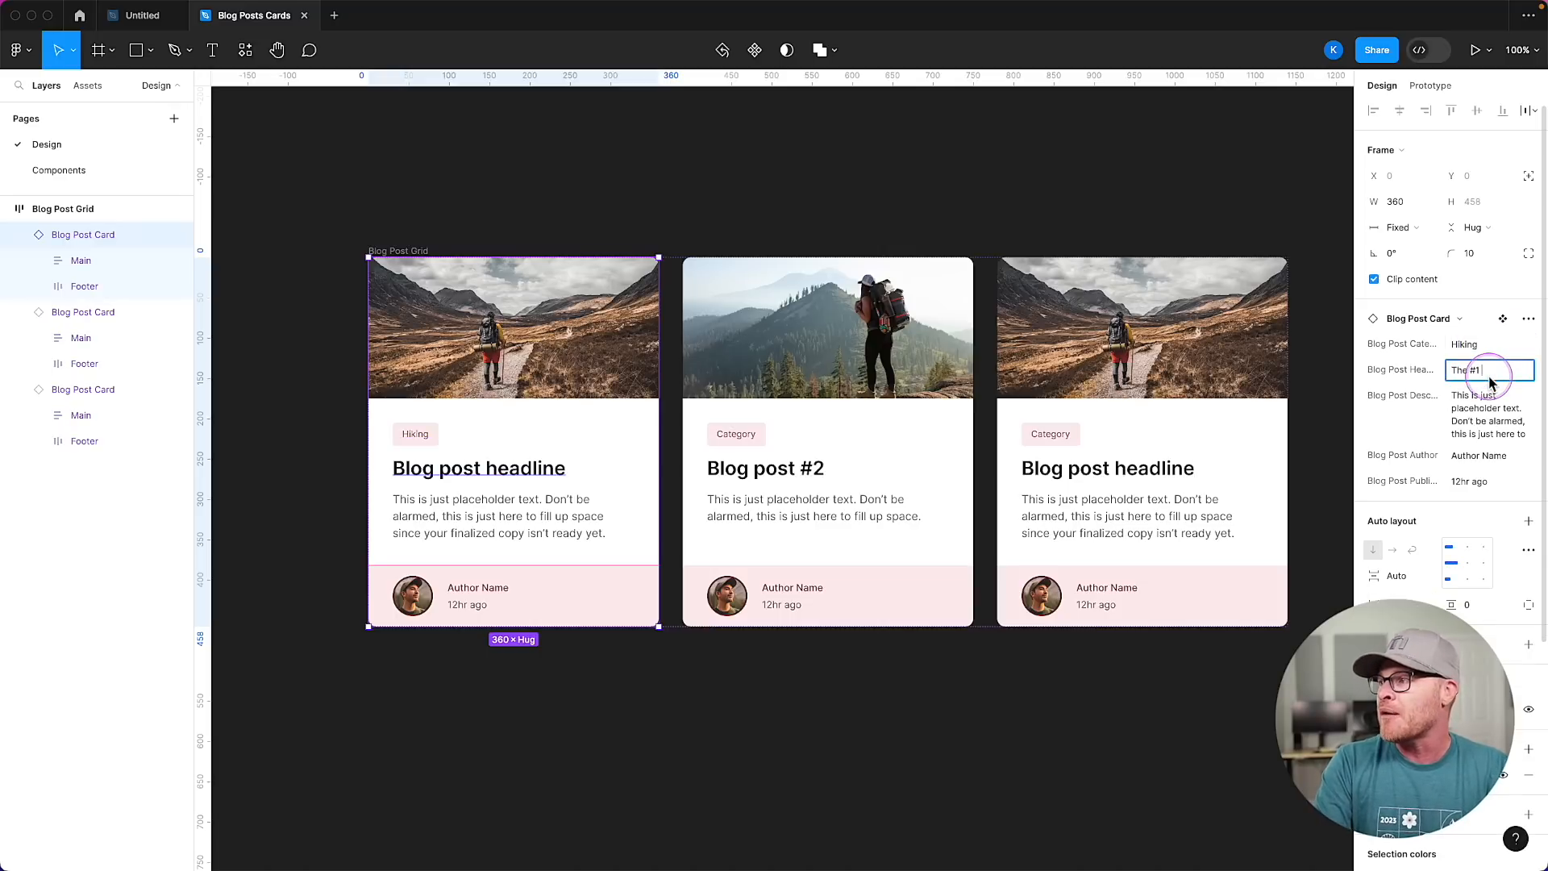
pyautogui.write(' Hike You Must')
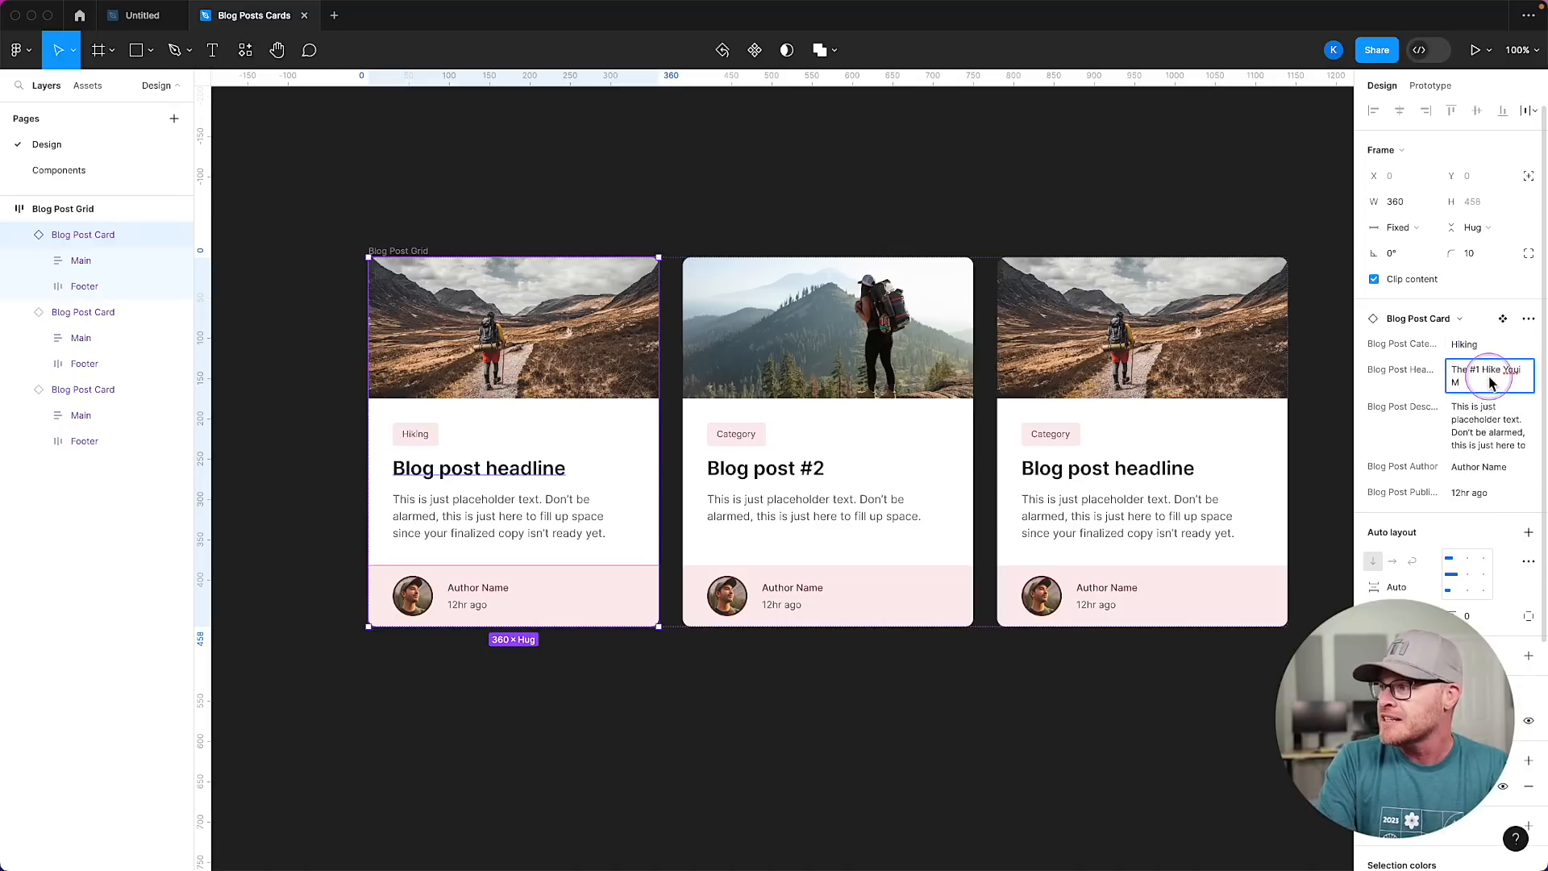
pyautogui.press('BackSpace')
pyautogui.press('BackSpace')
pyautogui.write('Must Take W')
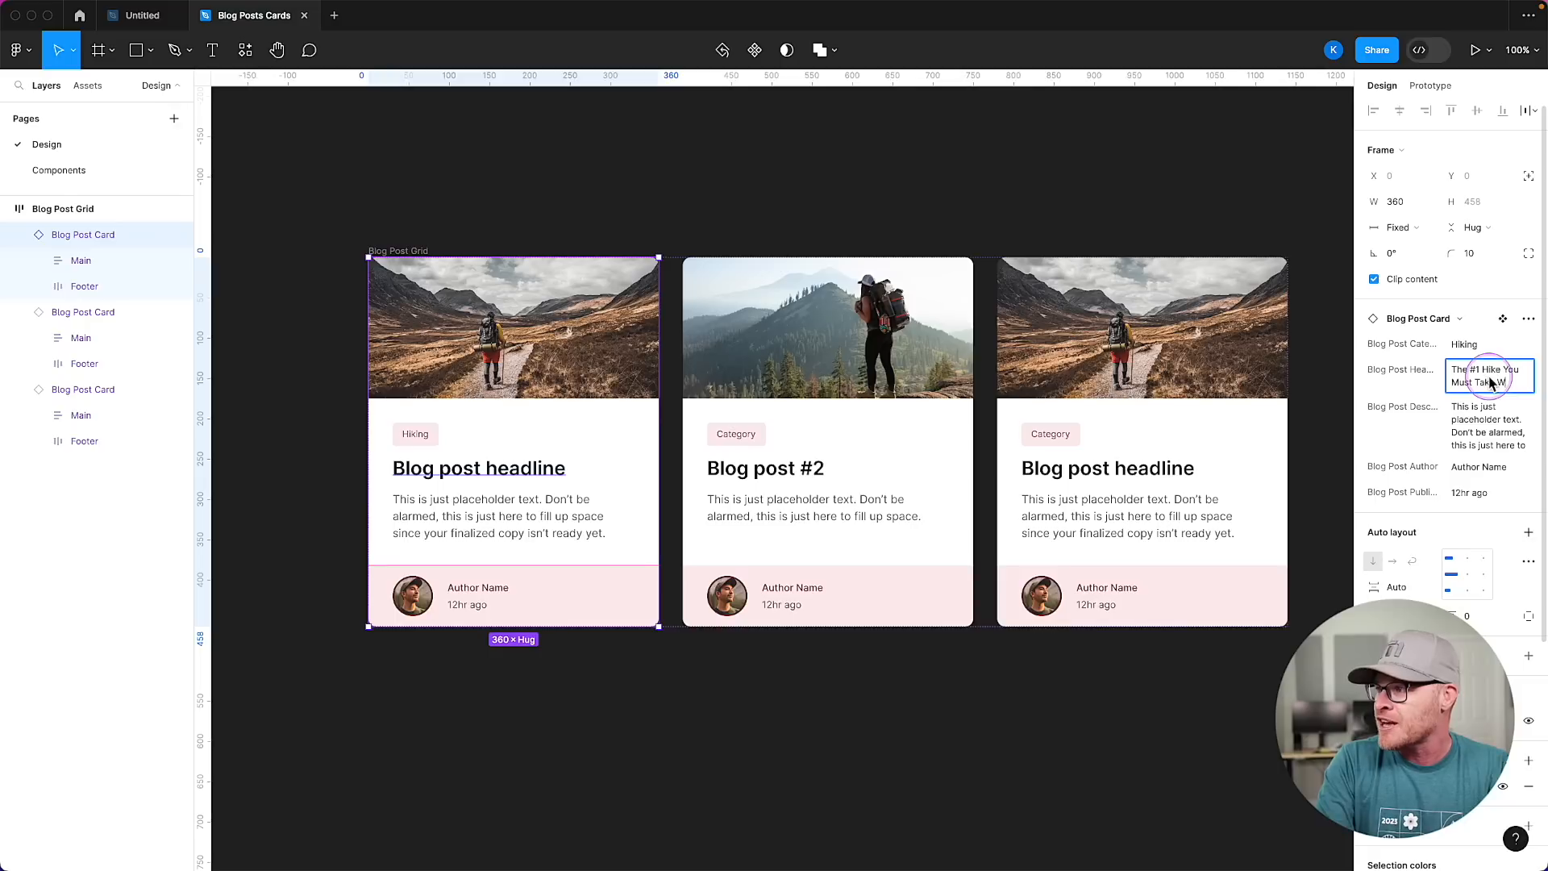
pyautogui.write('hen Visiting New Z')
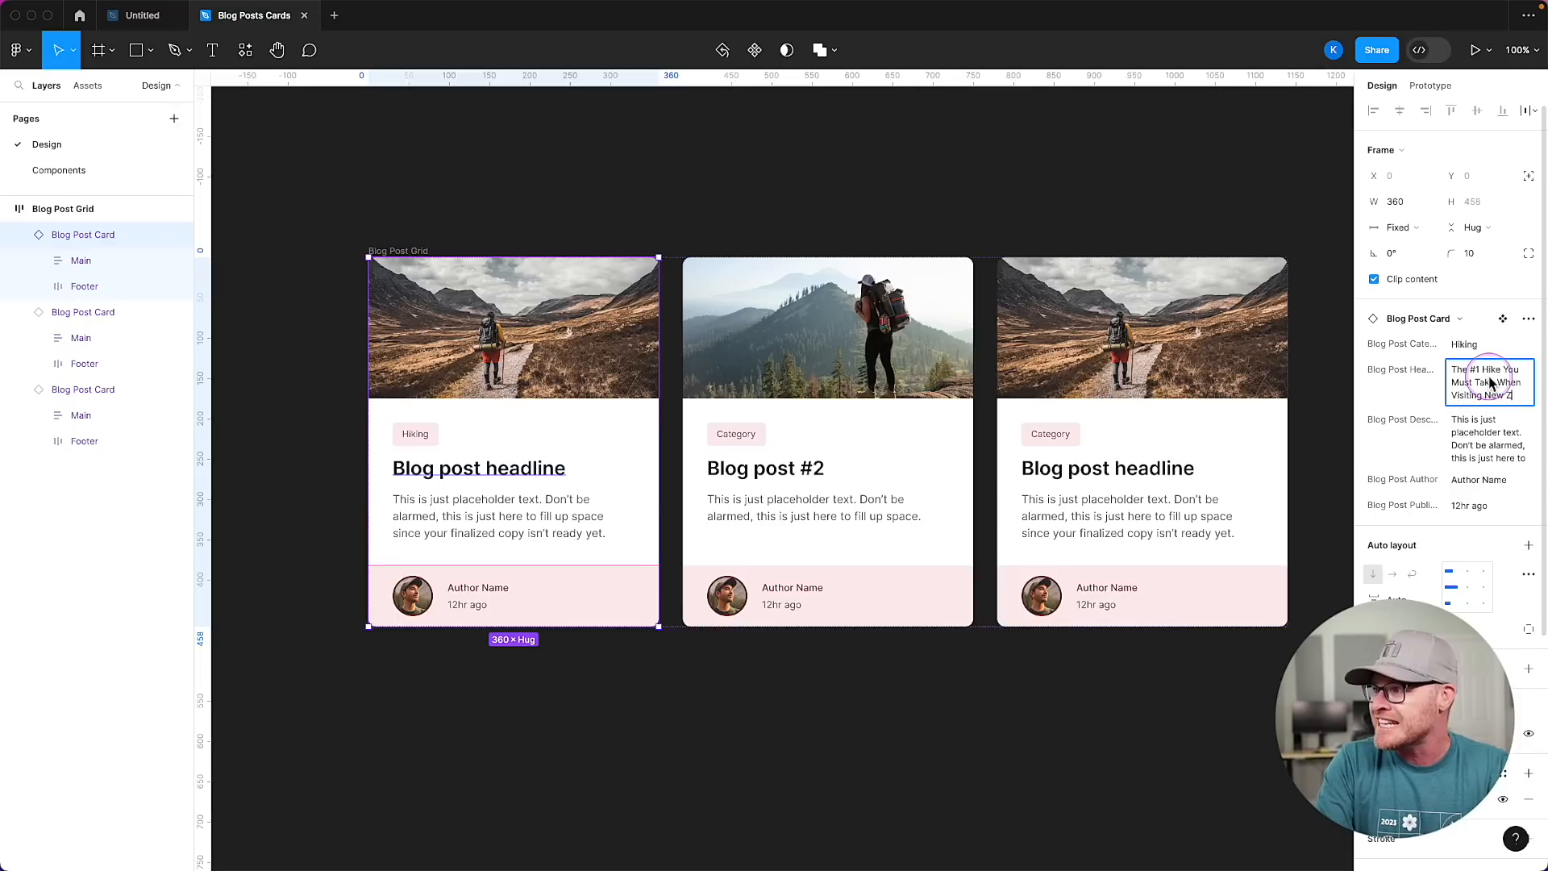
pyautogui.write('ealand')
# Enter the author's name in the first card's author property and set its publish time to "6hr ago".
pyautogui.click(1475, 466)
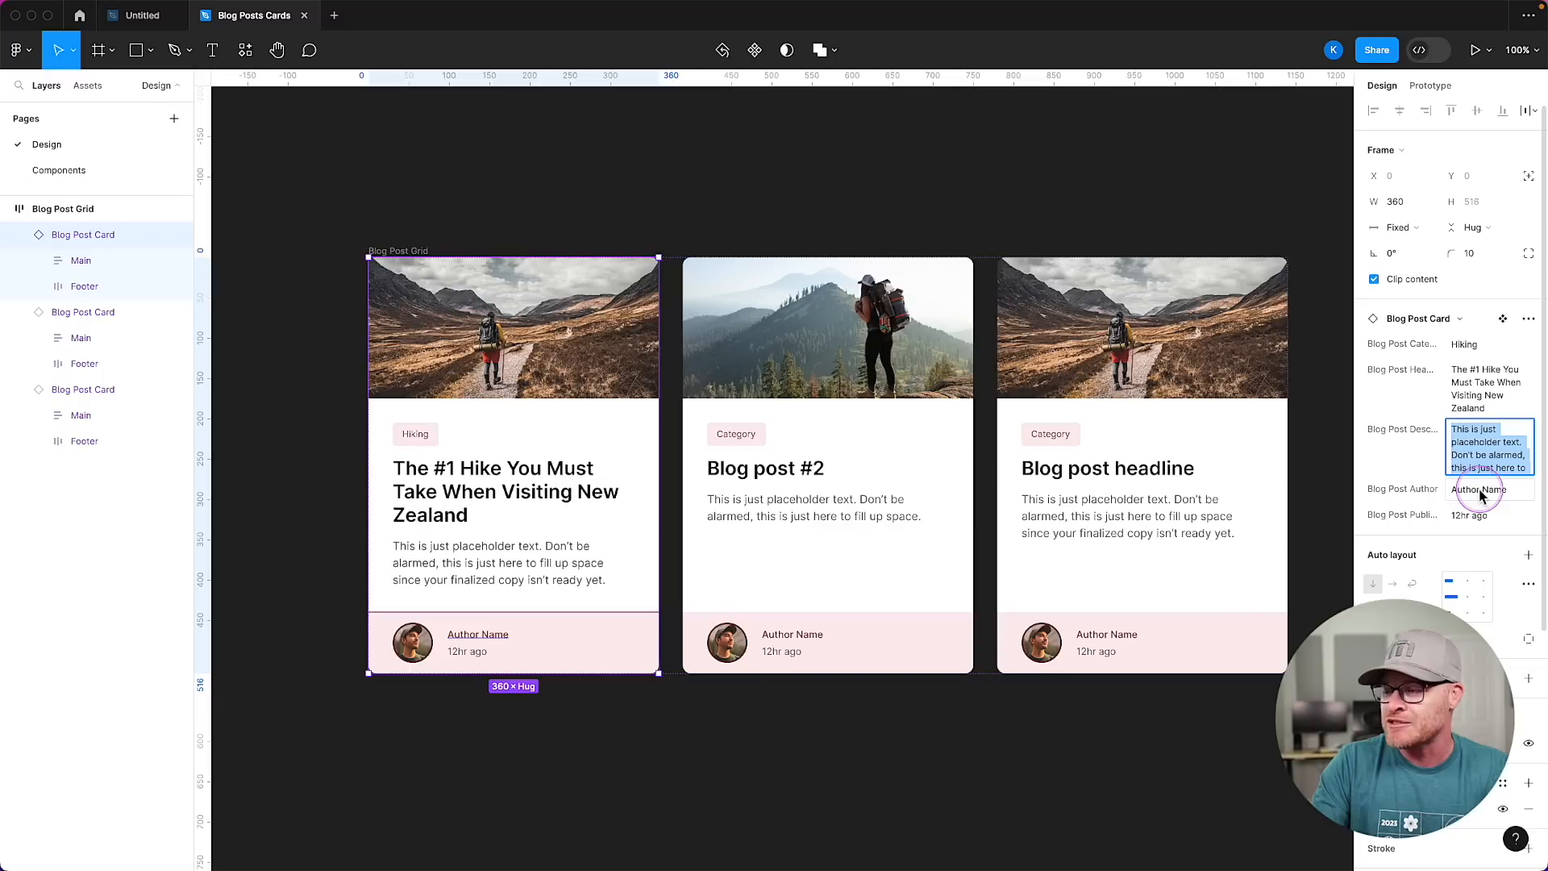
pyautogui.click(1479, 490)
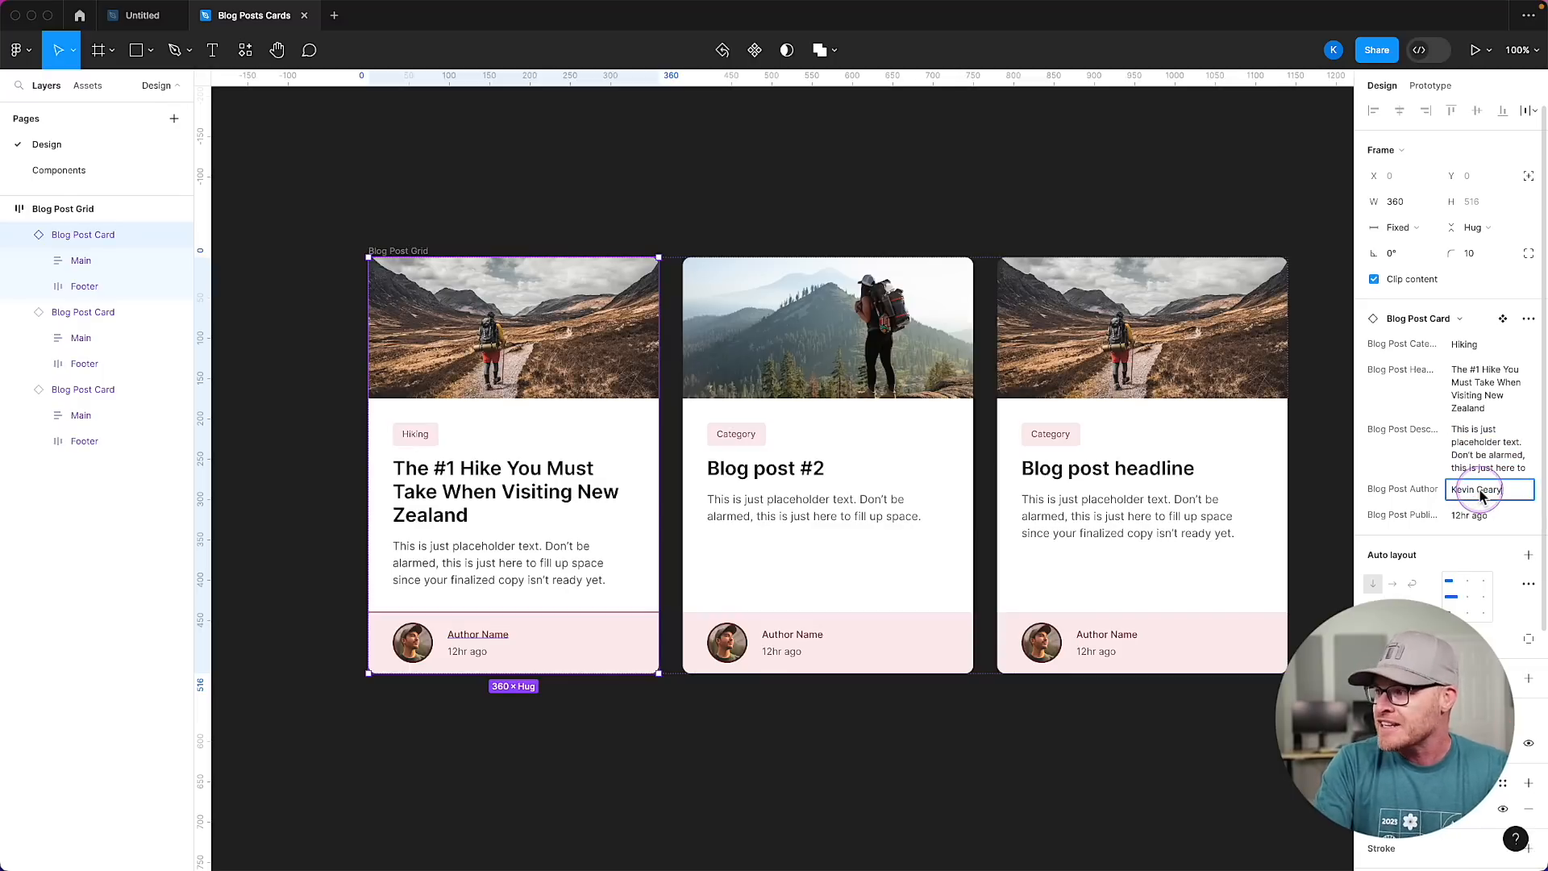
pyautogui.click(1479, 517)
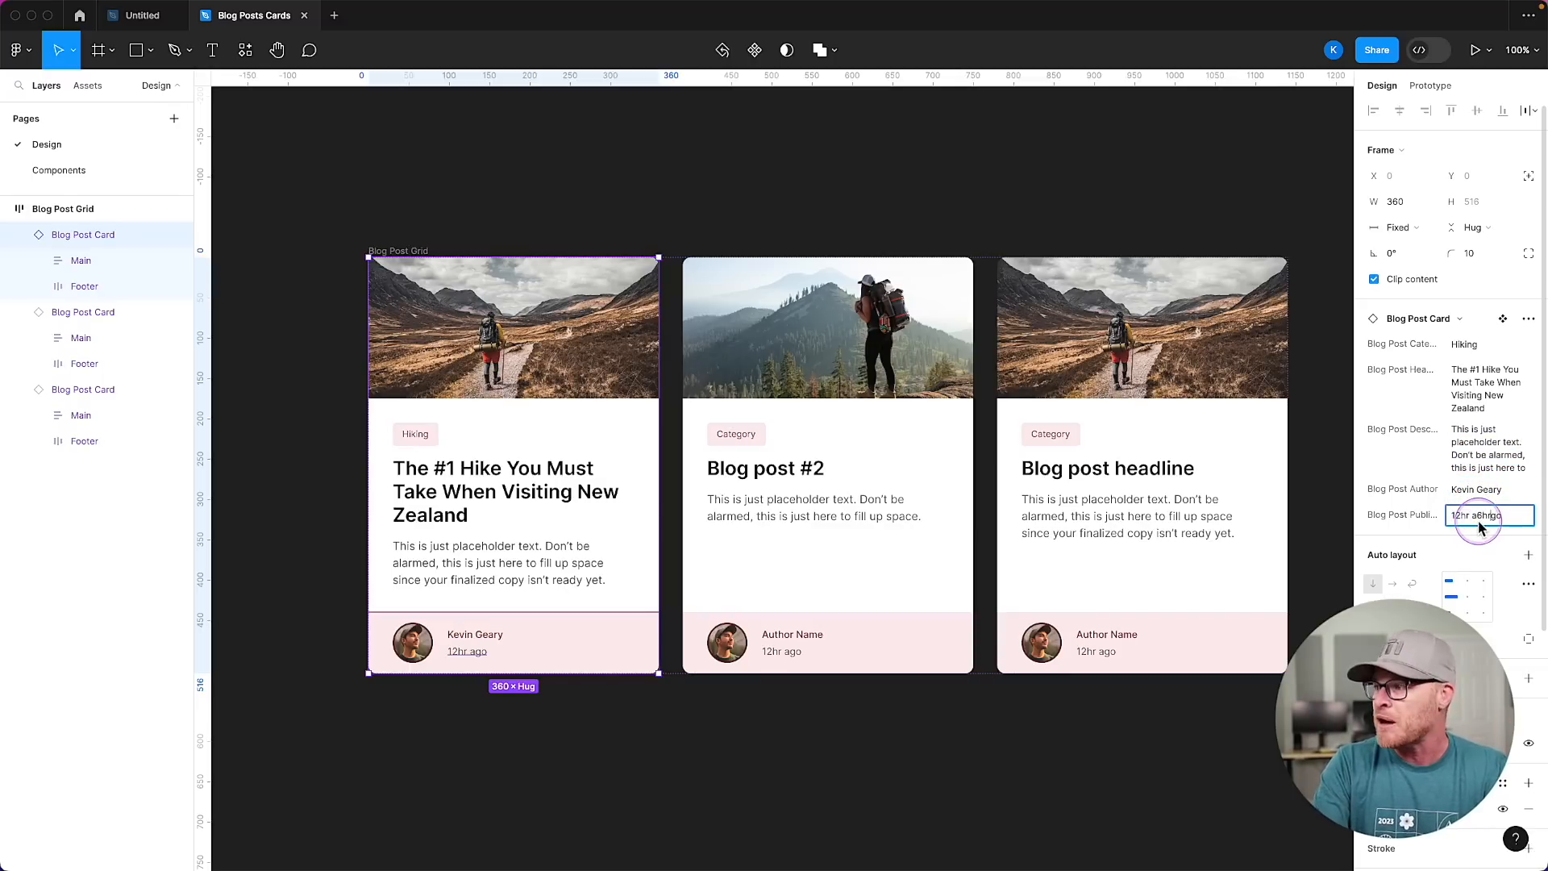
pyautogui.write('6hr ago')
pyautogui.press('Return')
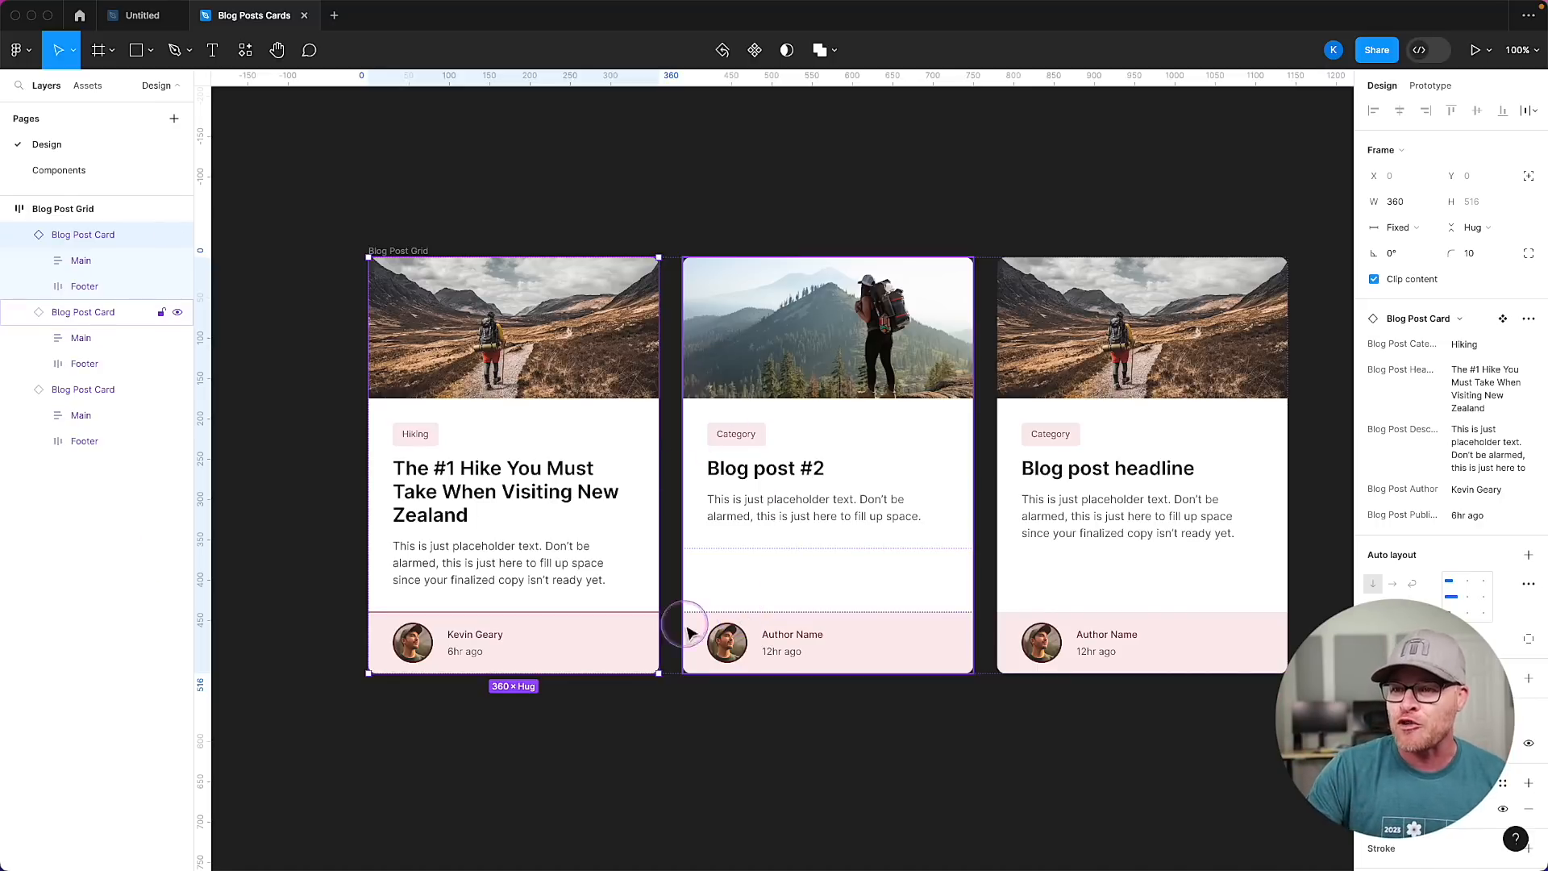
# Set the second card's category property to Hiking and its headline to "The Best Backpack for Your Day Hiking Trips".
pyautogui.click(862, 446)
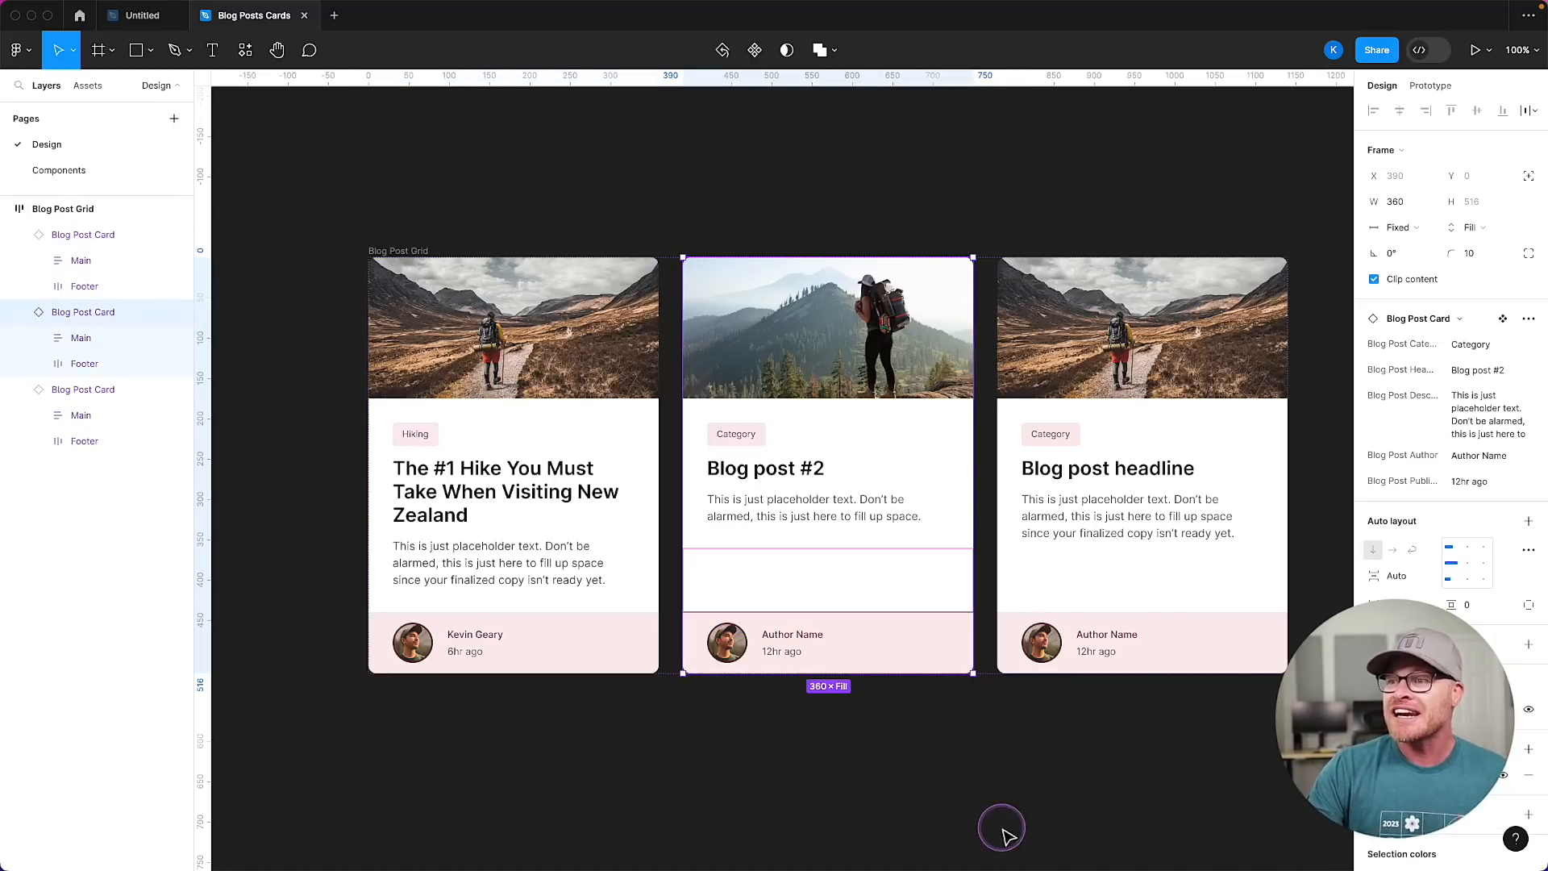
pyautogui.click(1472, 347)
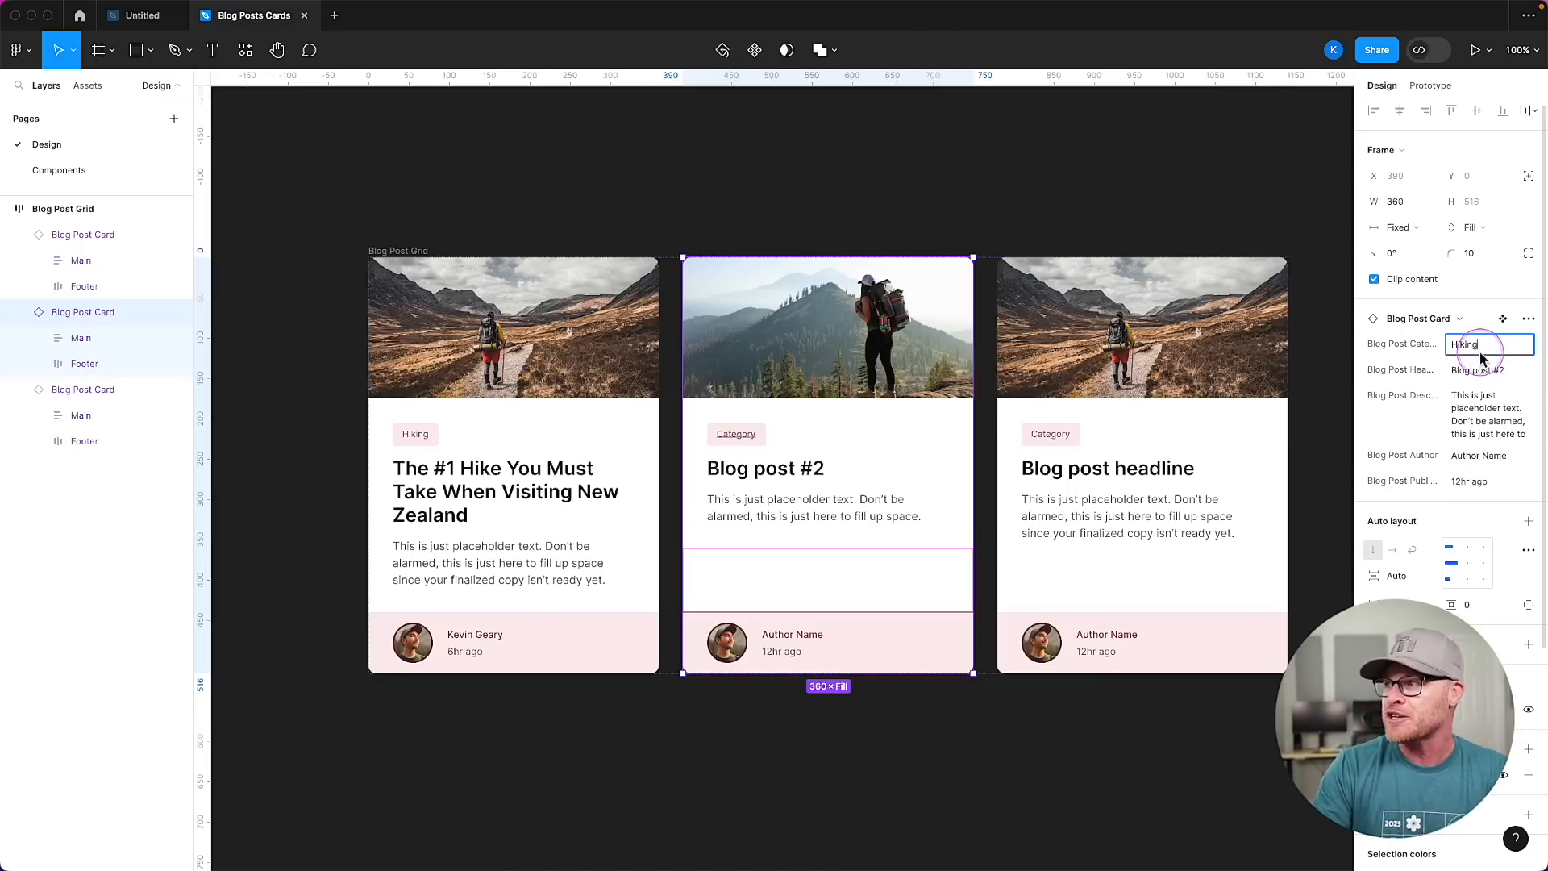
pyautogui.write('Hiking')
pyautogui.click(1480, 370)
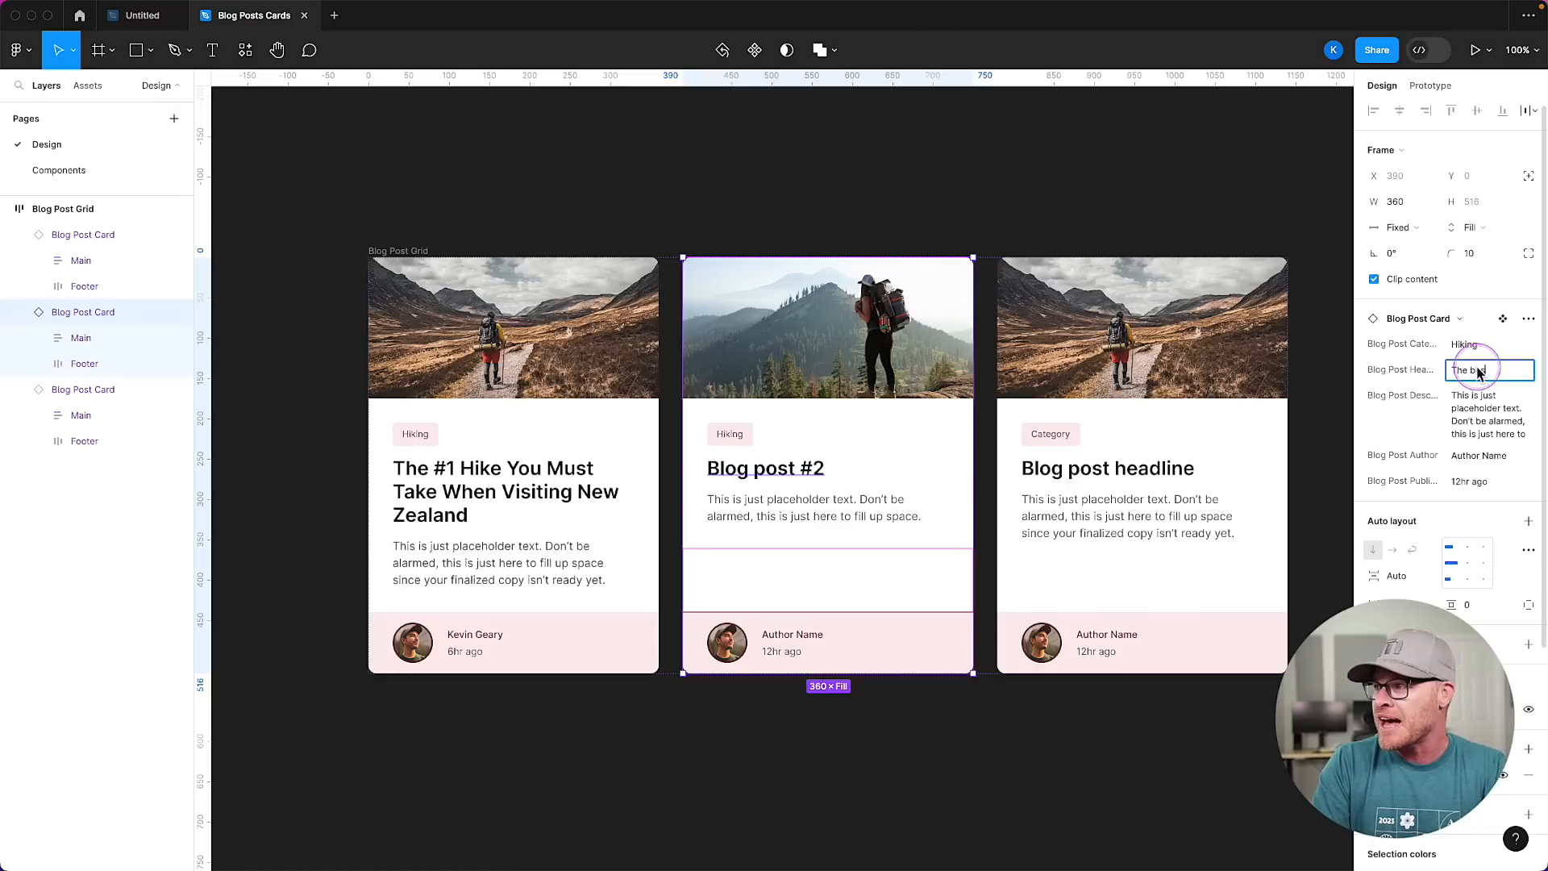
pyautogui.write('The Best Back')
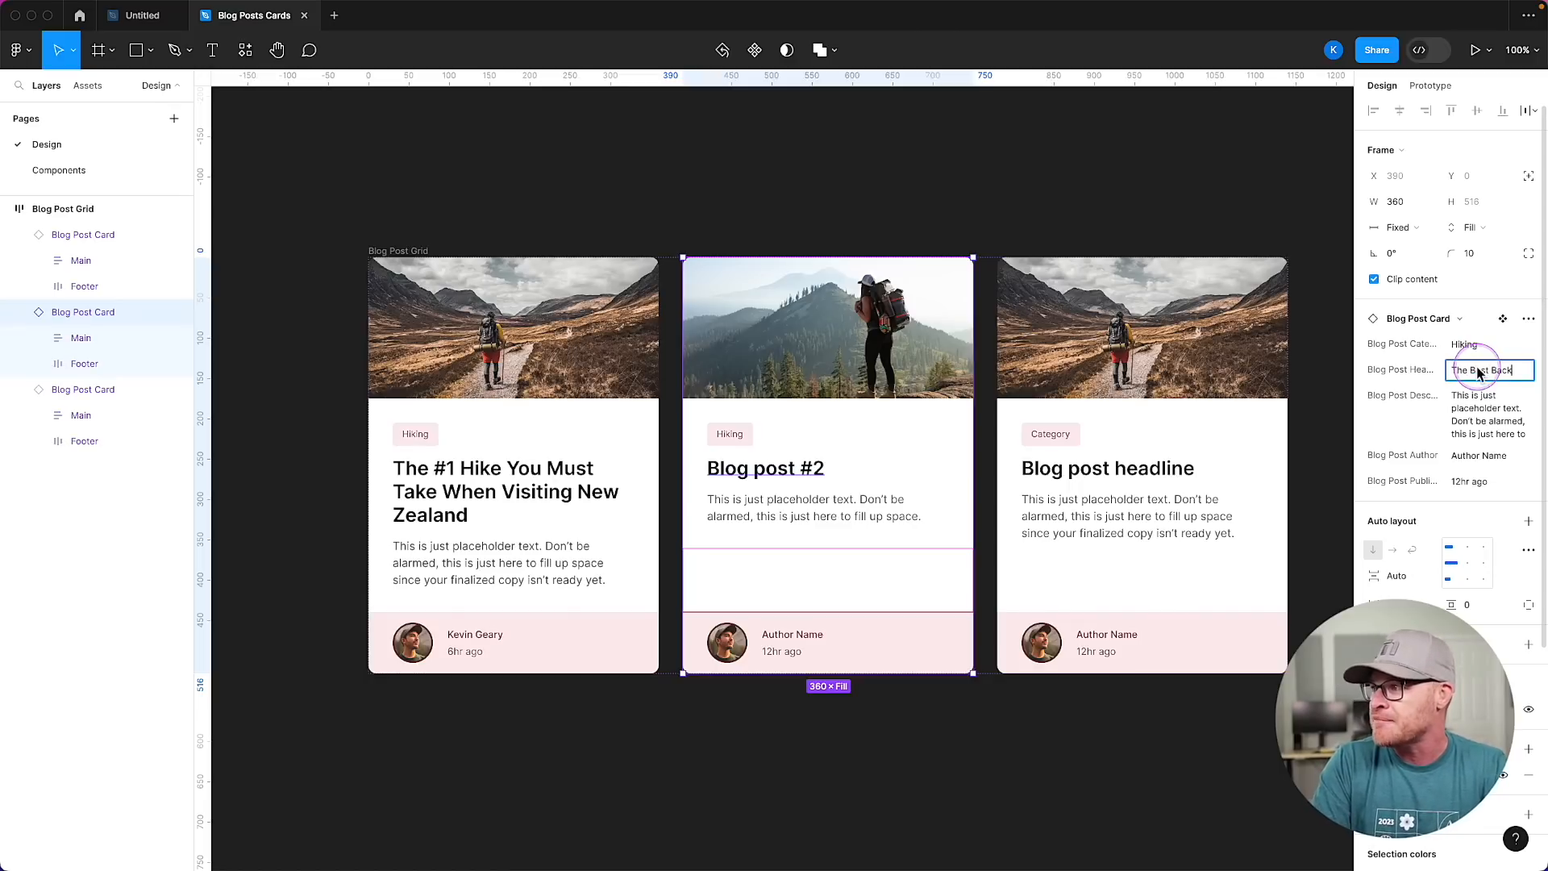
pyautogui.write('pack for You')
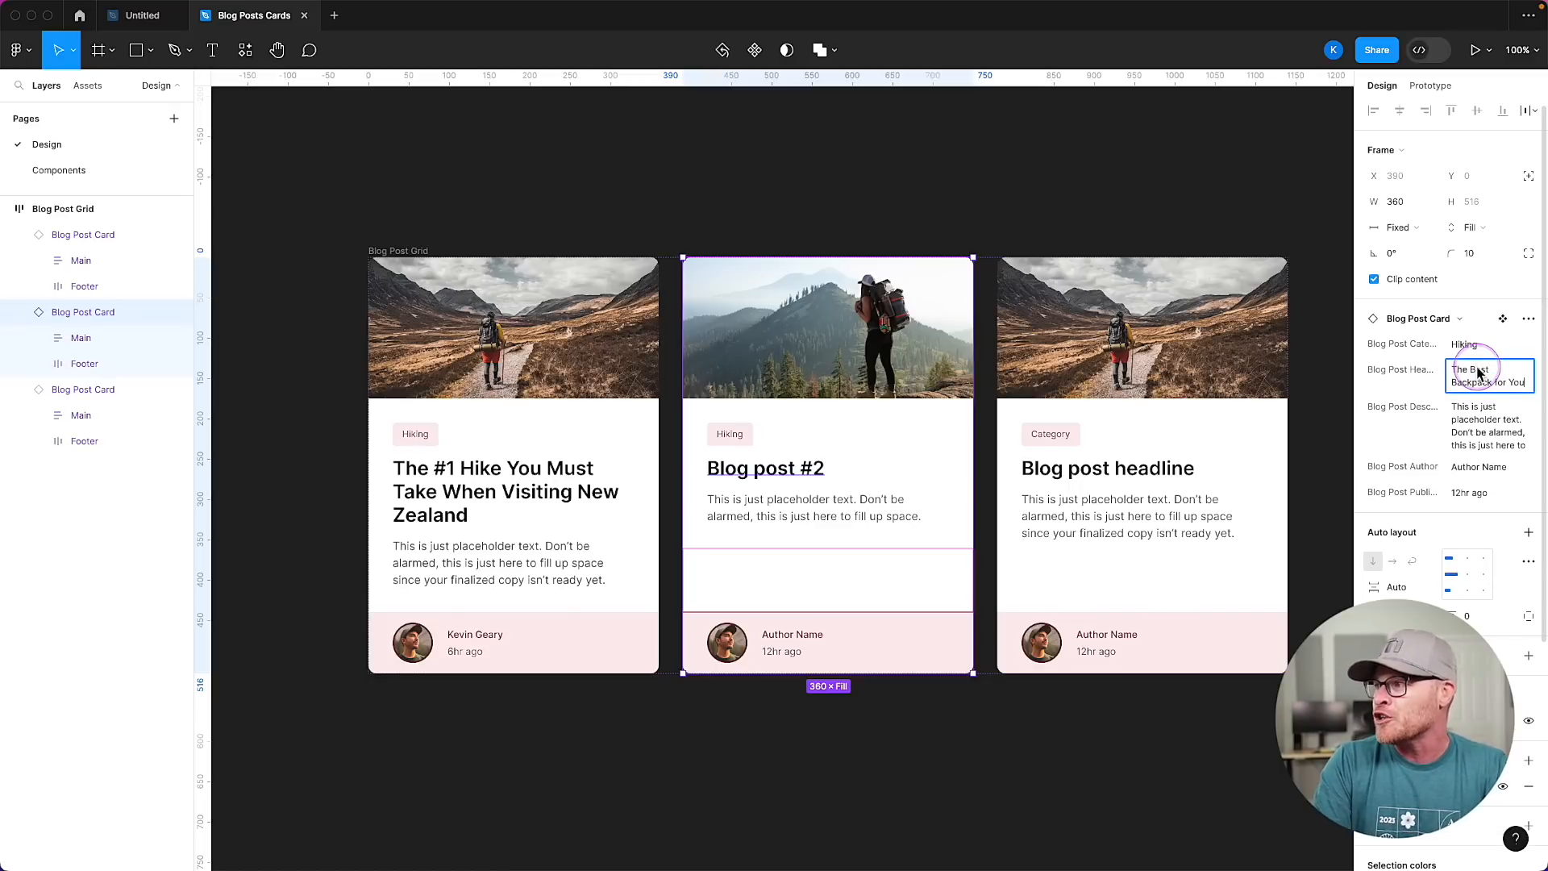
pyautogui.write('r Day Hiking Trips')
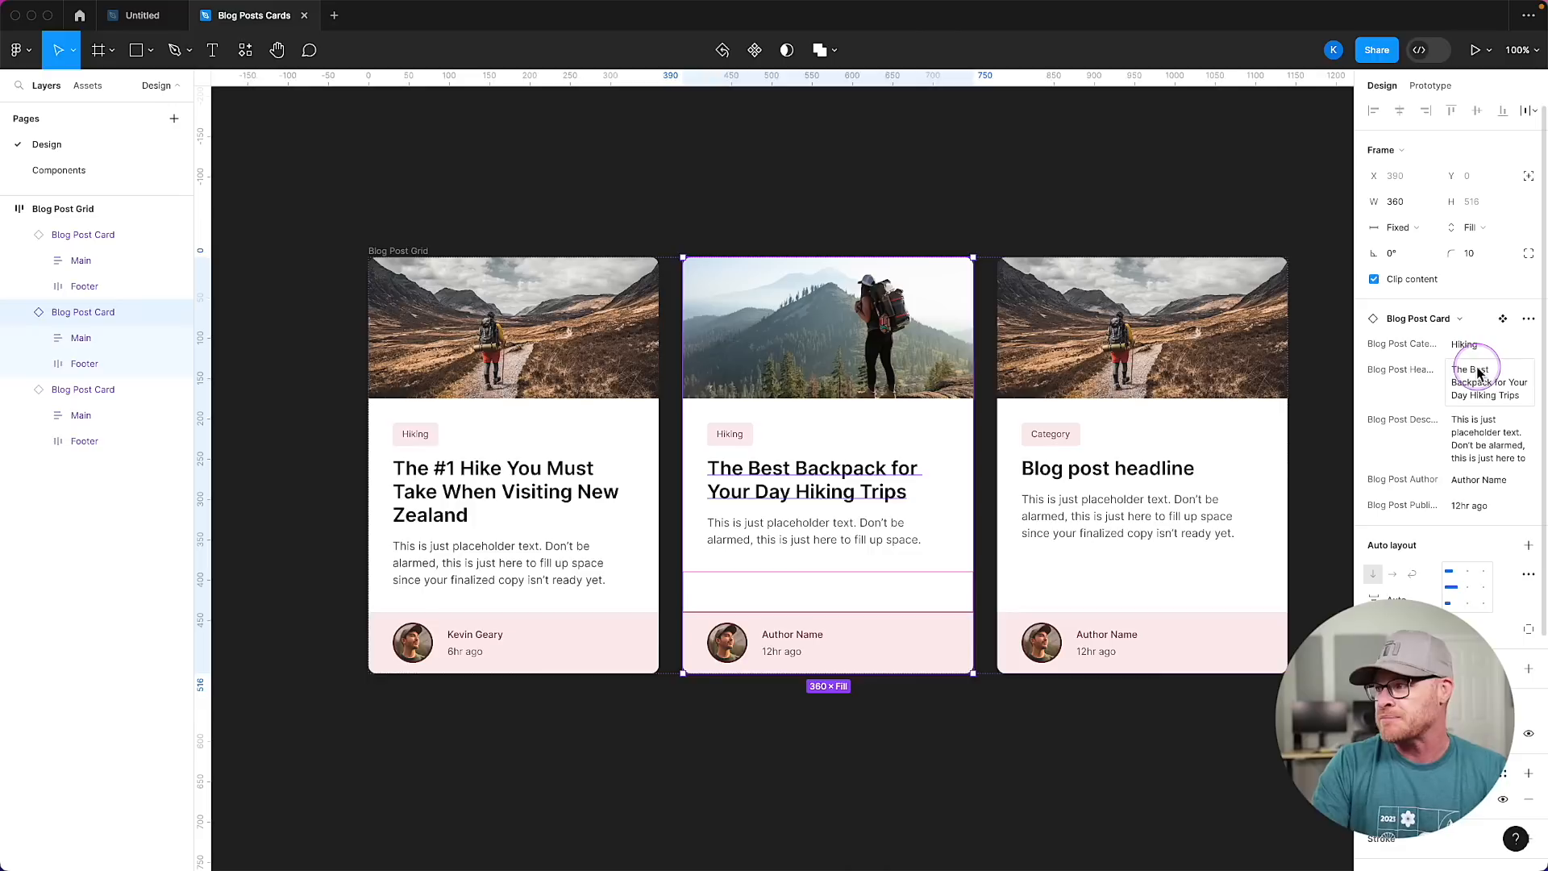
# Enter the author's first name and last initial in the second card's Blog Post Author property.
pyautogui.click(1482, 444)
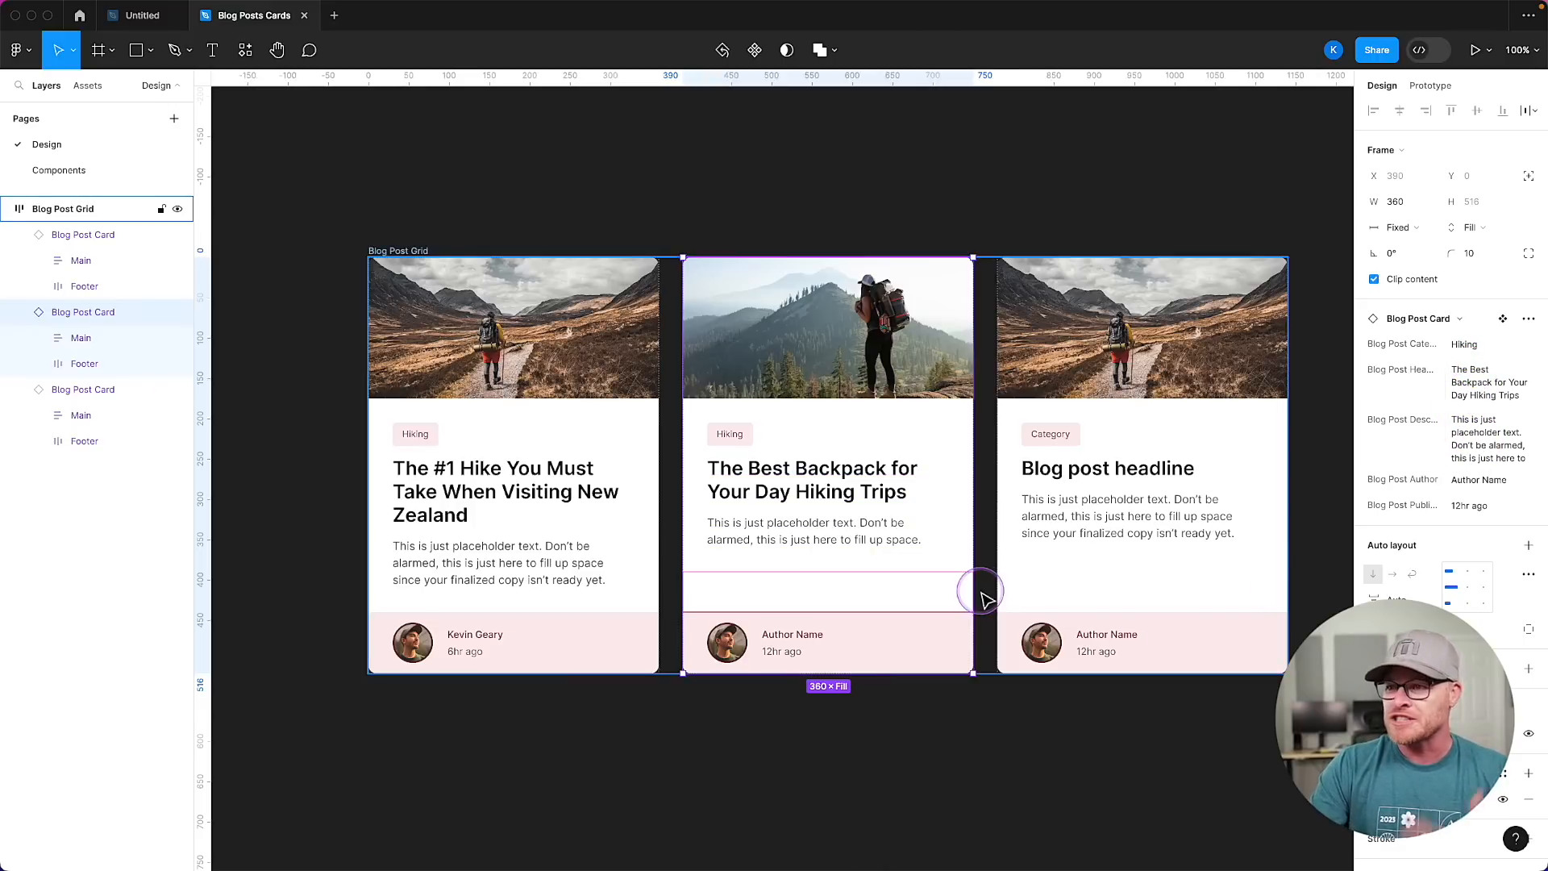
pyautogui.click(1107, 473)
pyautogui.click(884, 512)
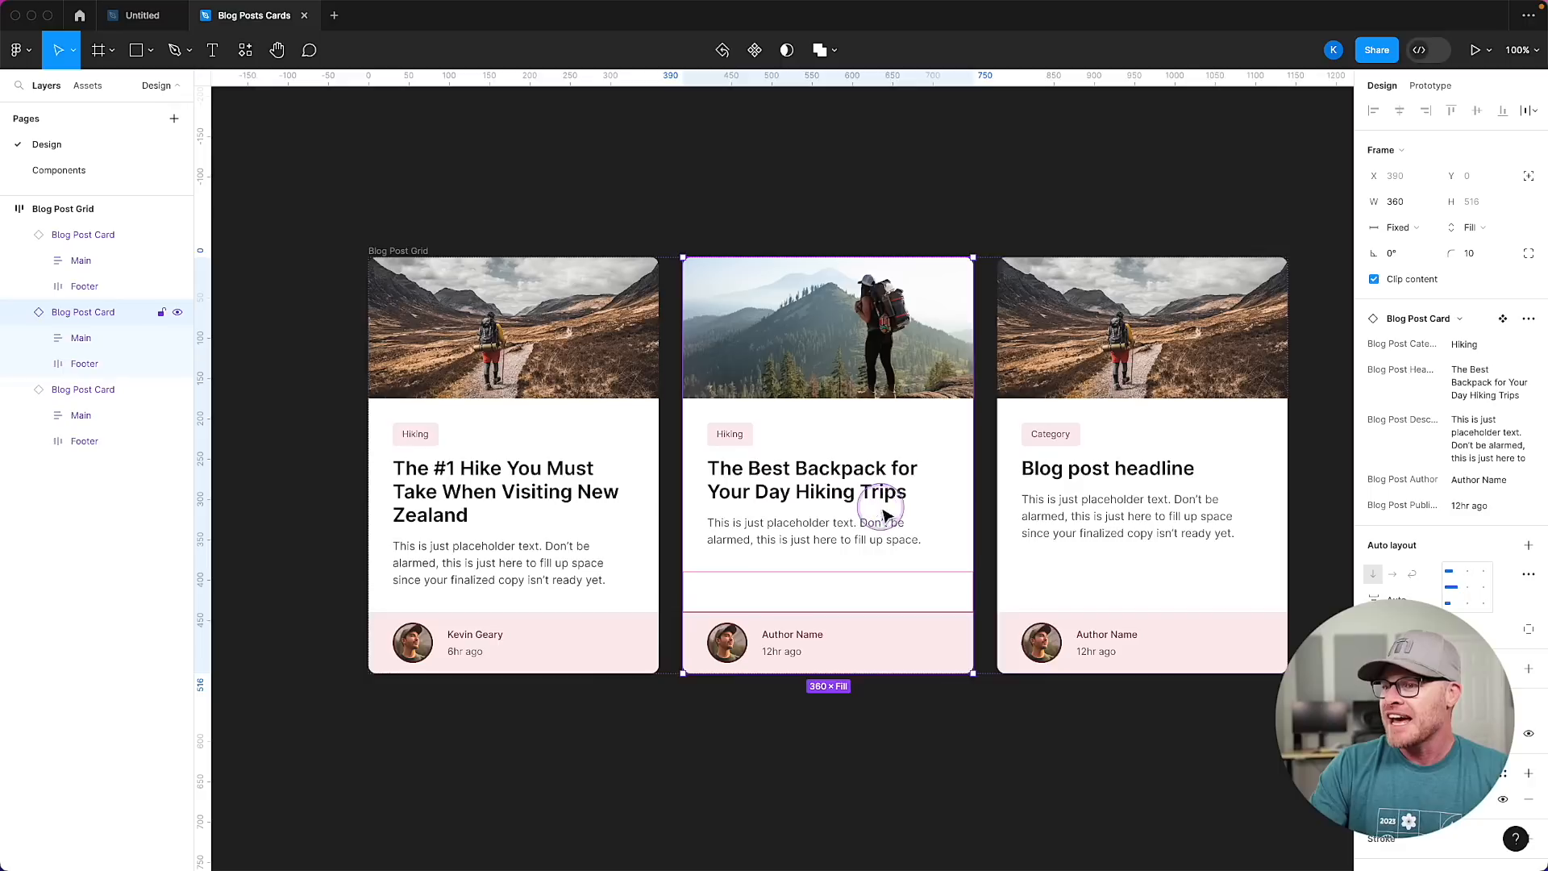
pyautogui.click(1488, 482)
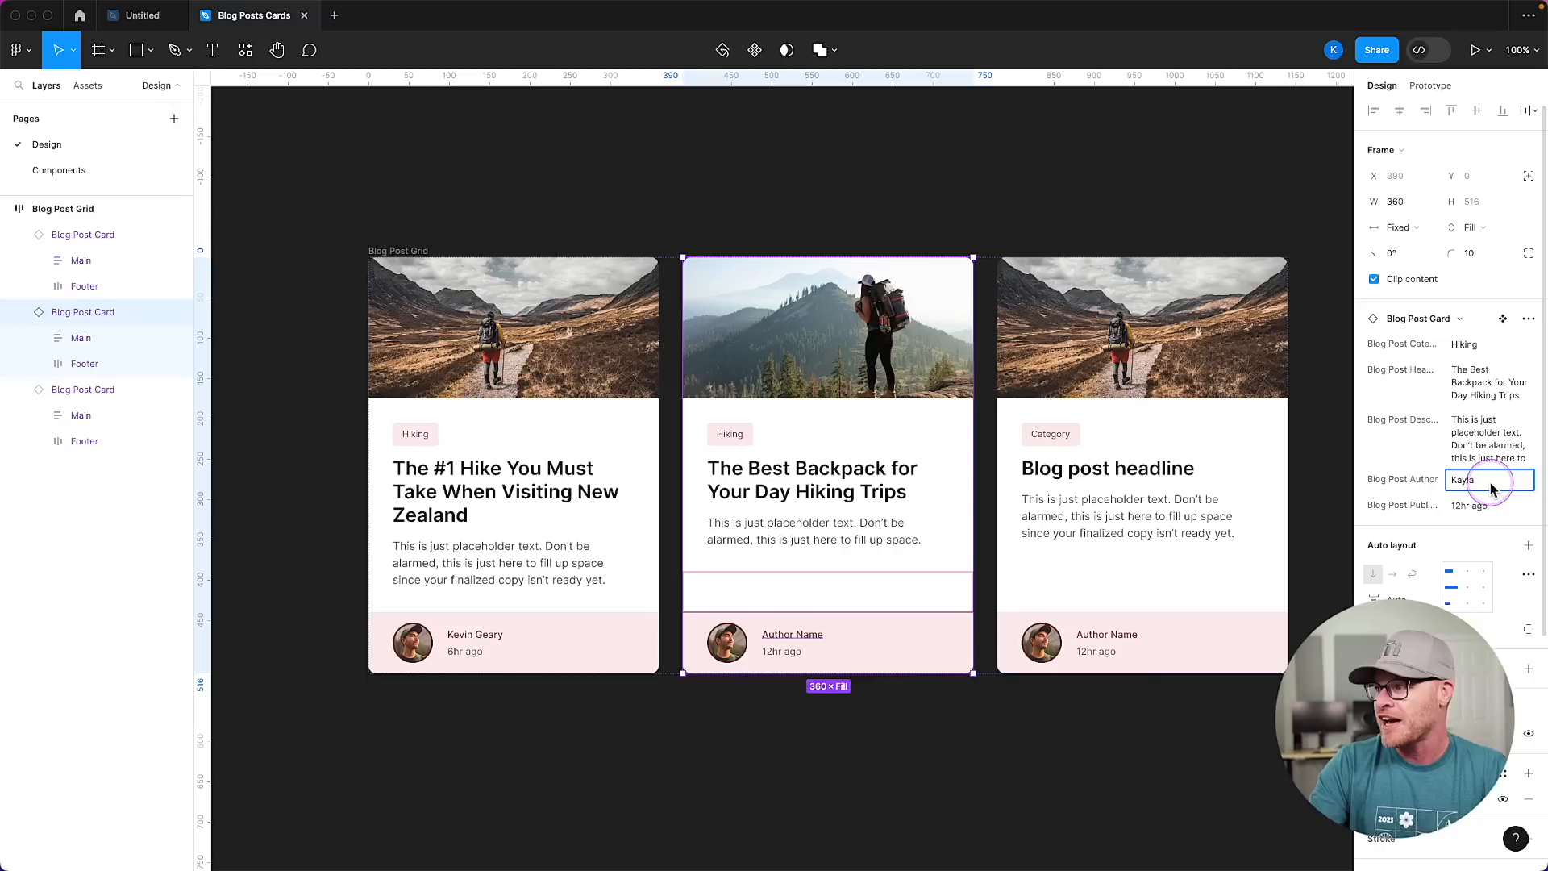
pyautogui.write('Kayla G.')
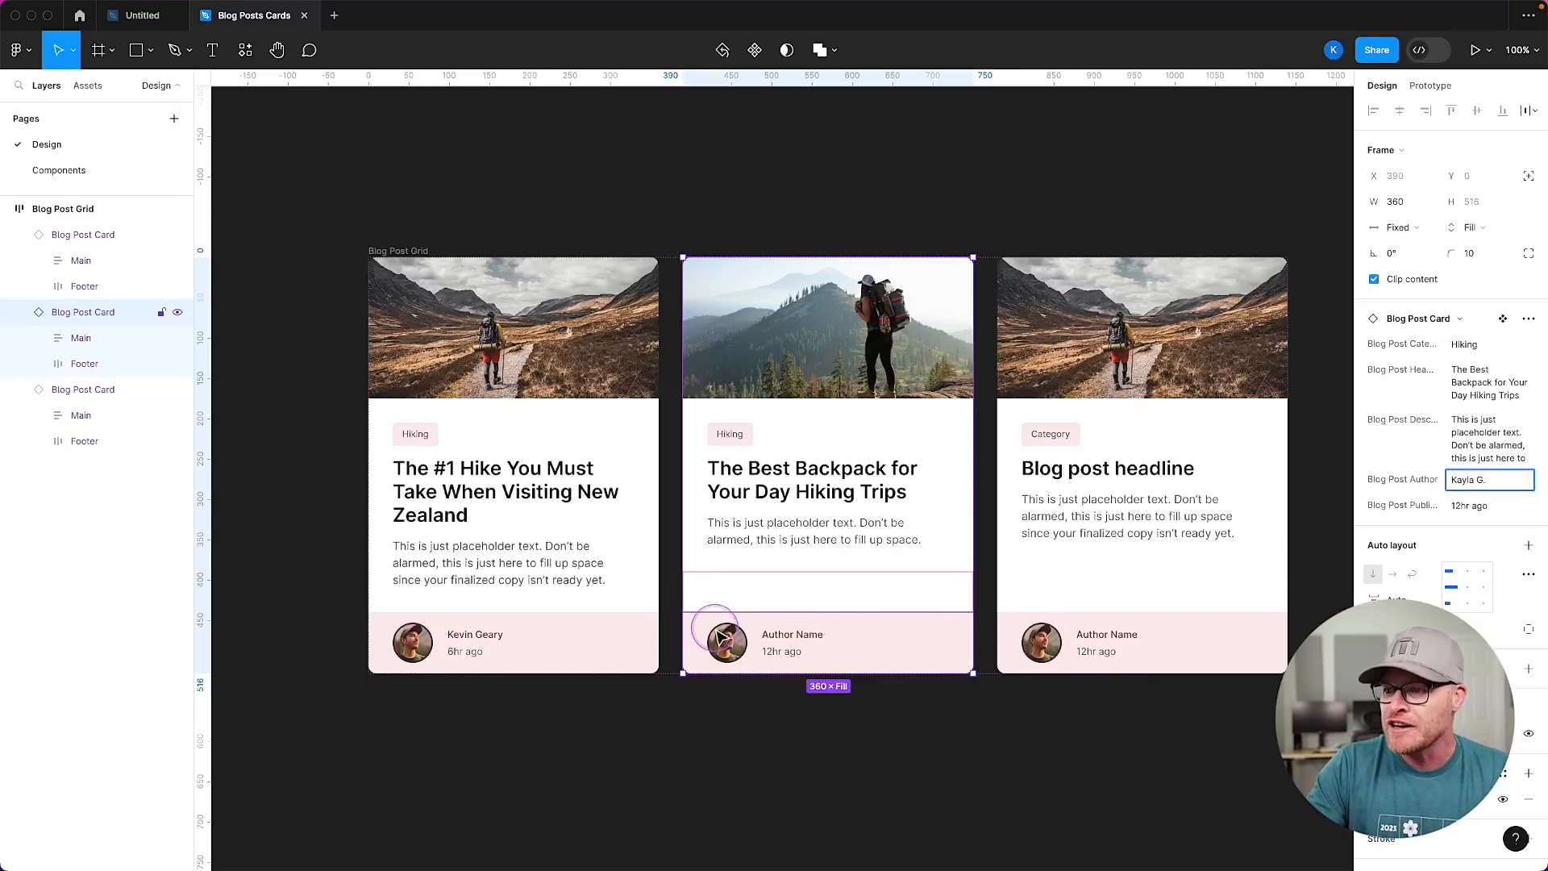
# Replace the image fill of the second card's Avatar with the Unsplash portrait of the long-haired woman from the Downloads folder.
pyautogui.doubleClick(730, 647)
pyautogui.doubleClick(732, 650)
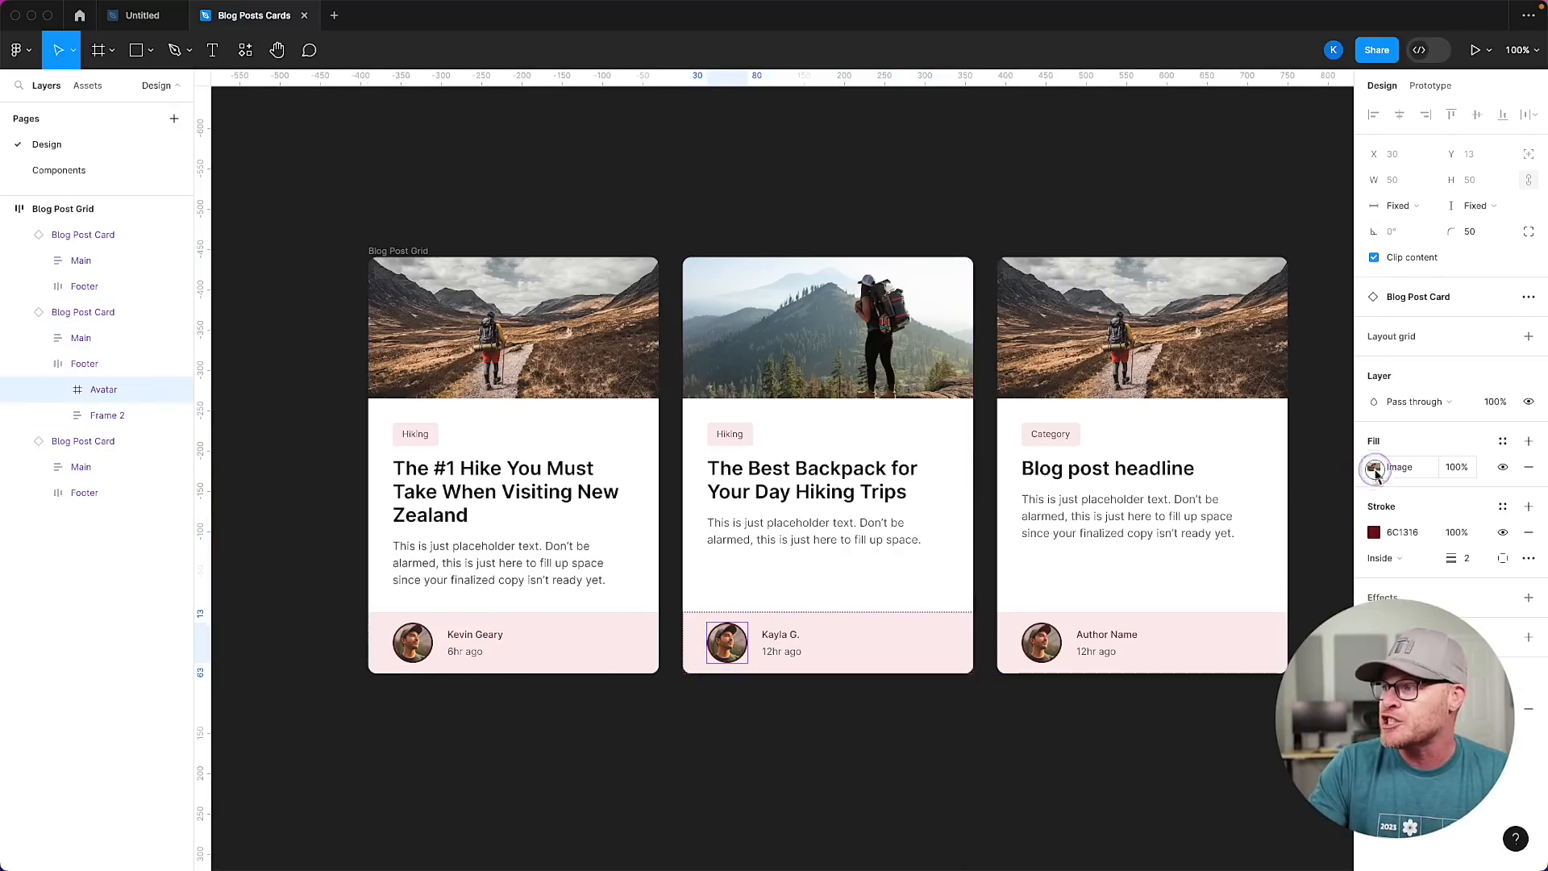
pyautogui.click(1373, 466)
pyautogui.click(1257, 599)
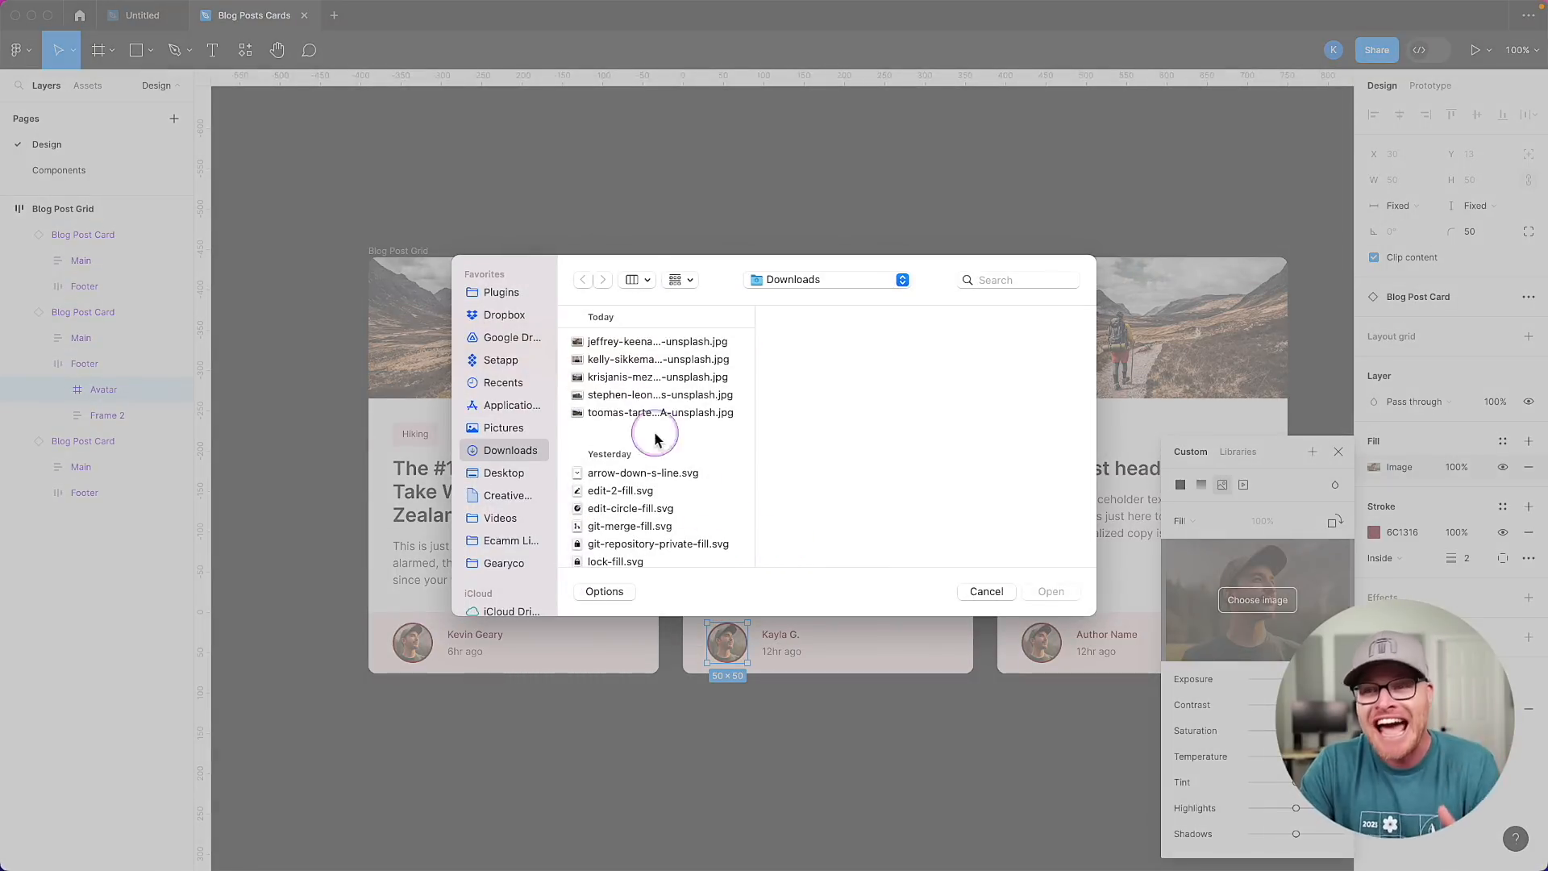
pyautogui.click(605, 345)
pyautogui.press('Down')
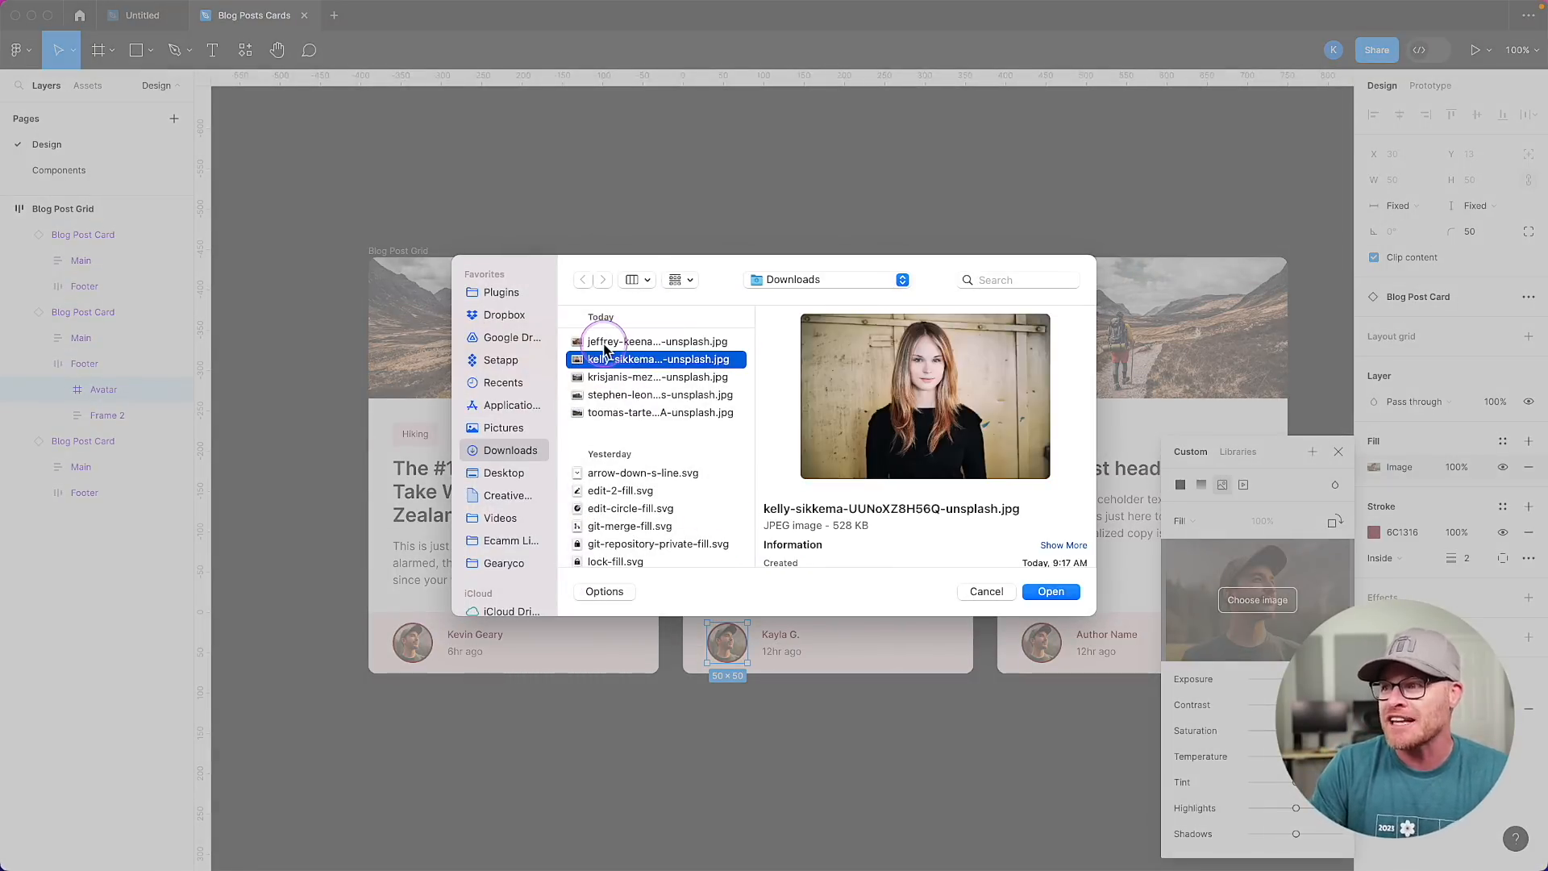
pyautogui.press('Return')
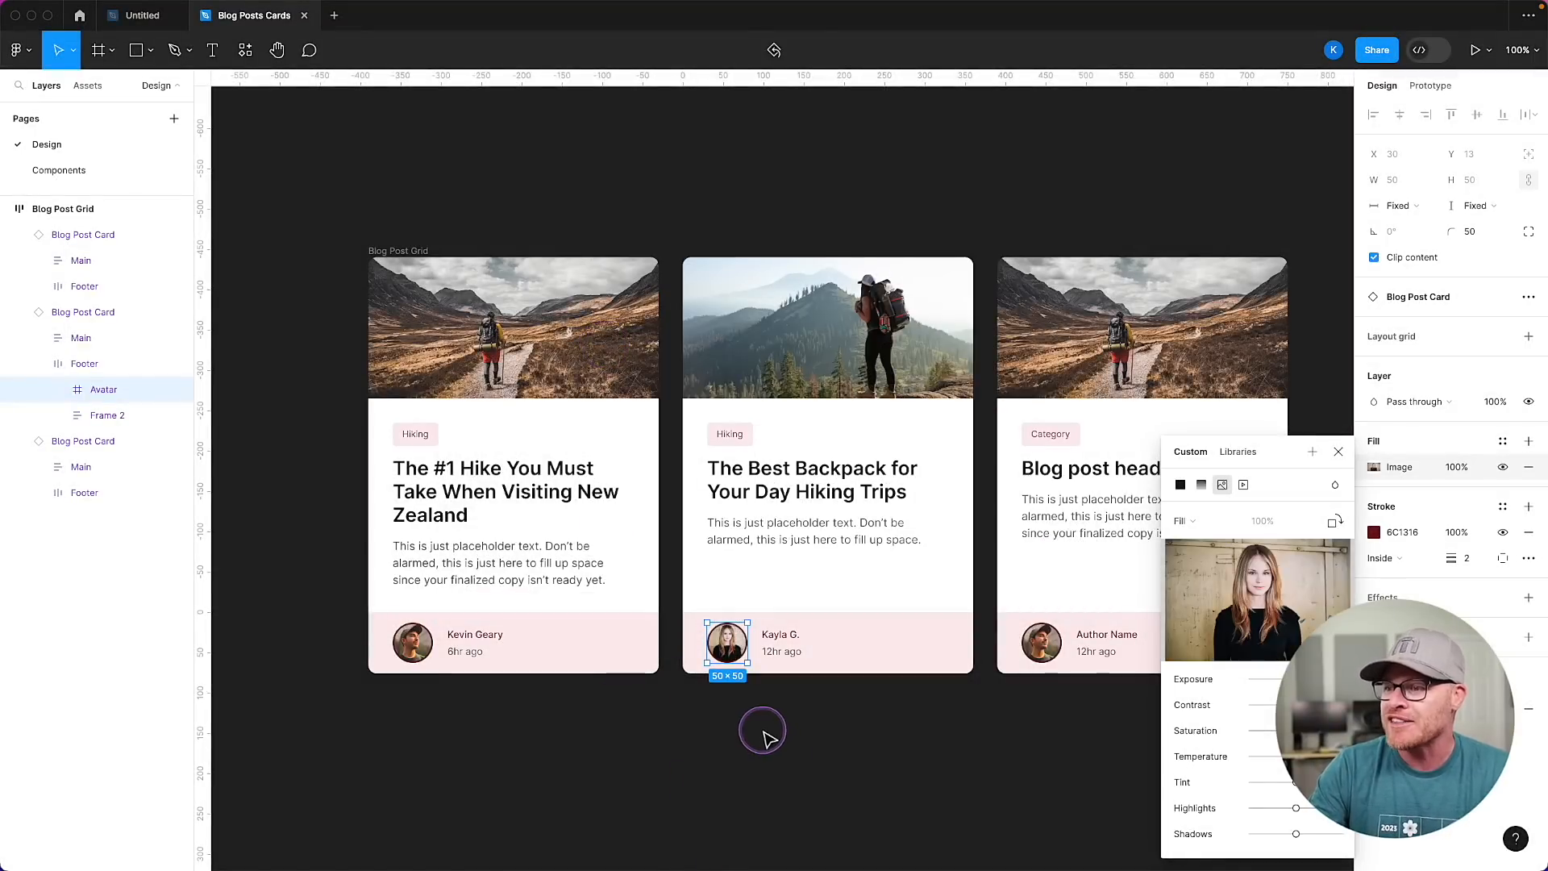
pyautogui.click(1339, 452)
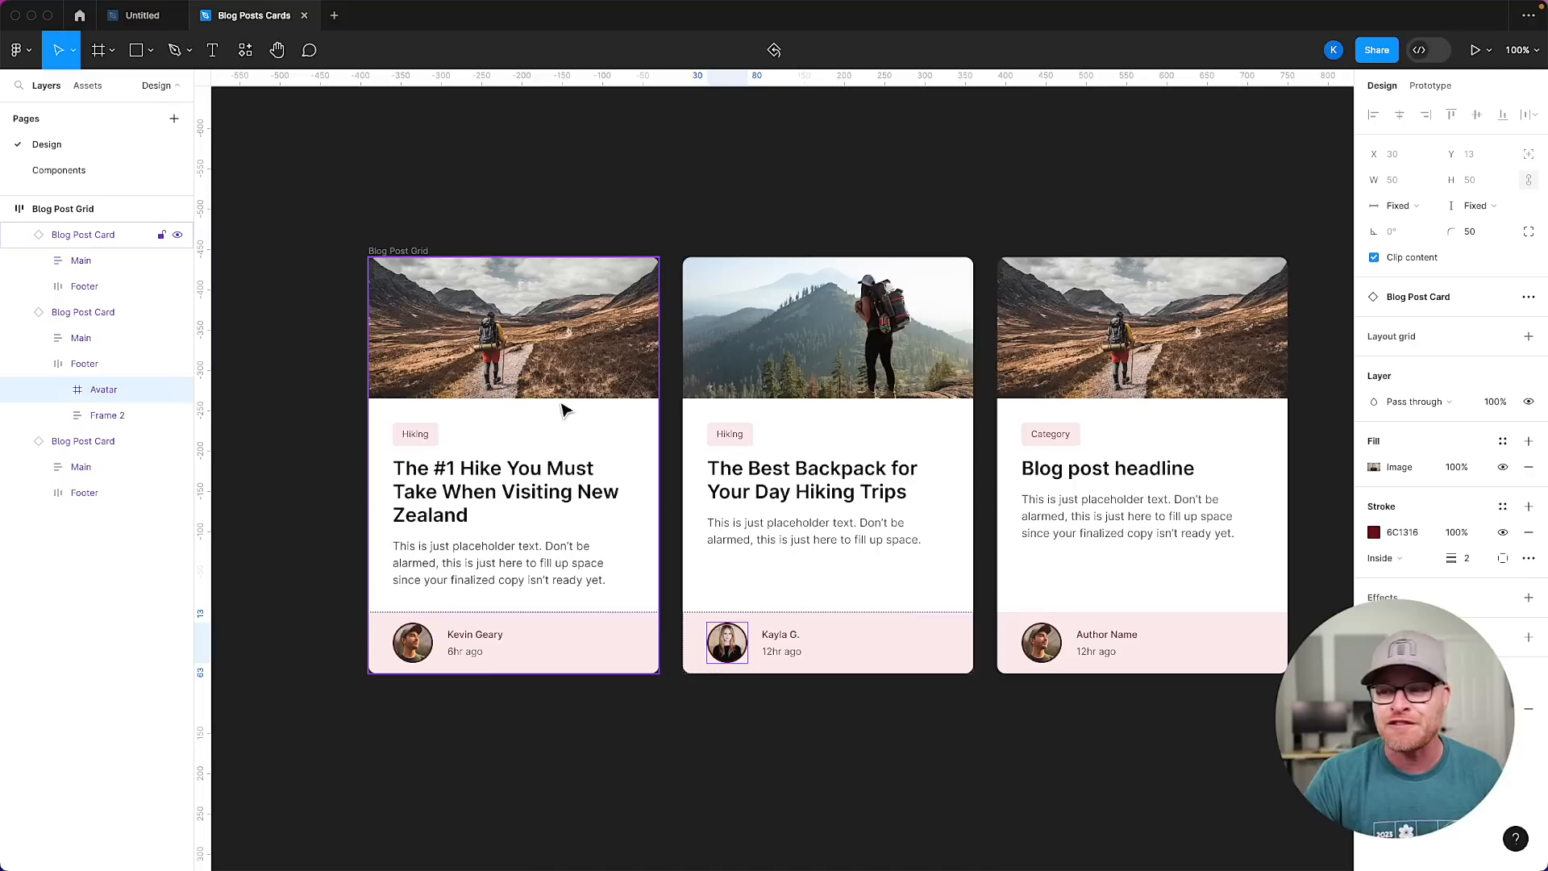
pyautogui.click(534, 407)
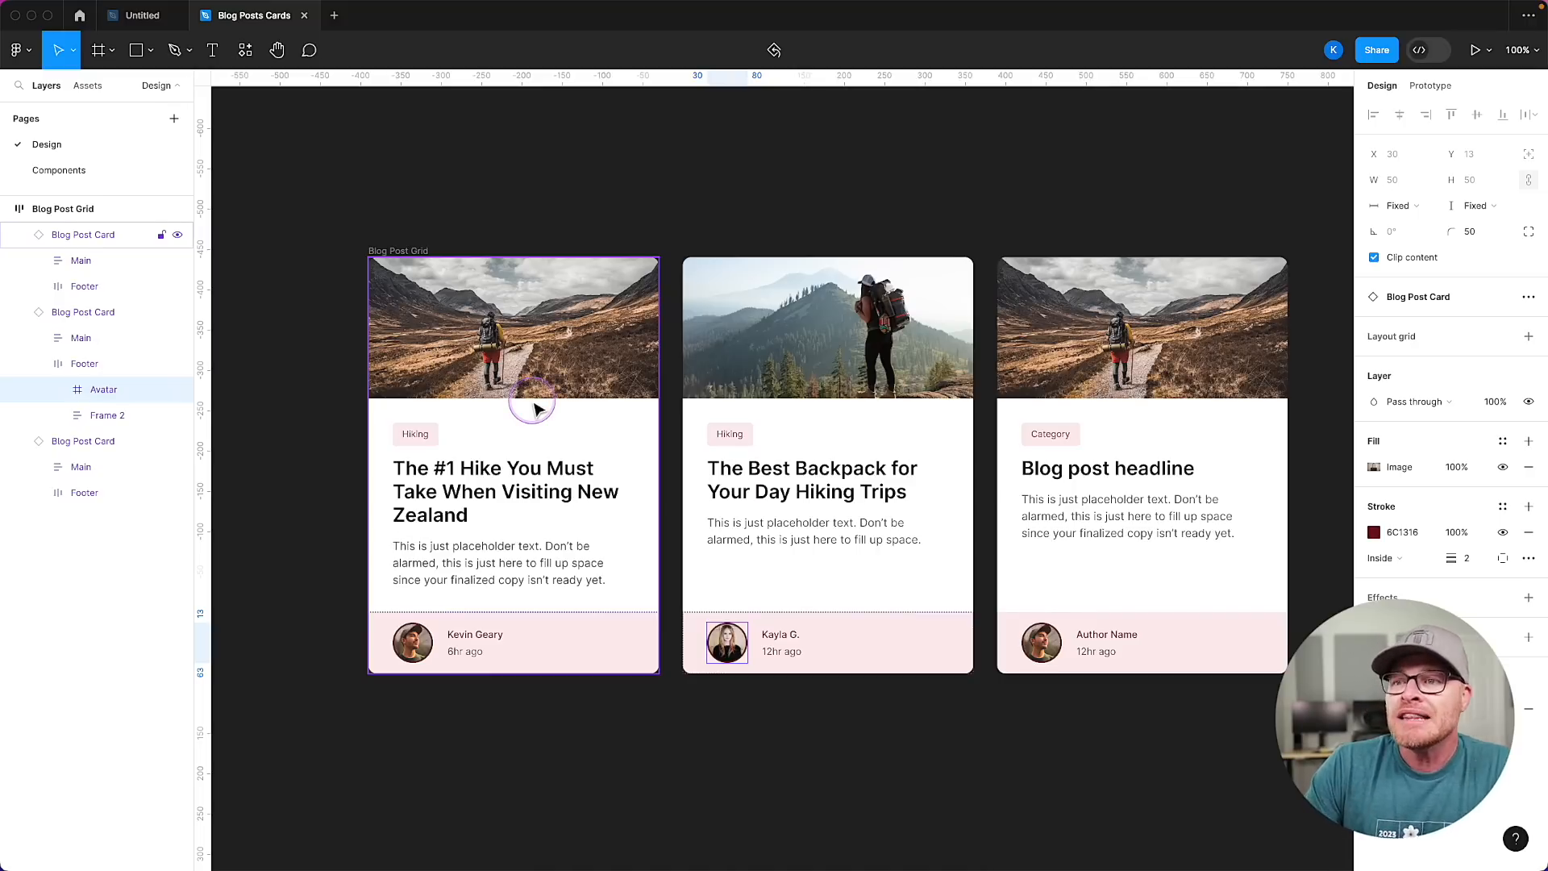
# Run the Tokens Studio for Figma plugin and search its tokens for "primary".
pyautogui.hscroll(-3, 537, 408)
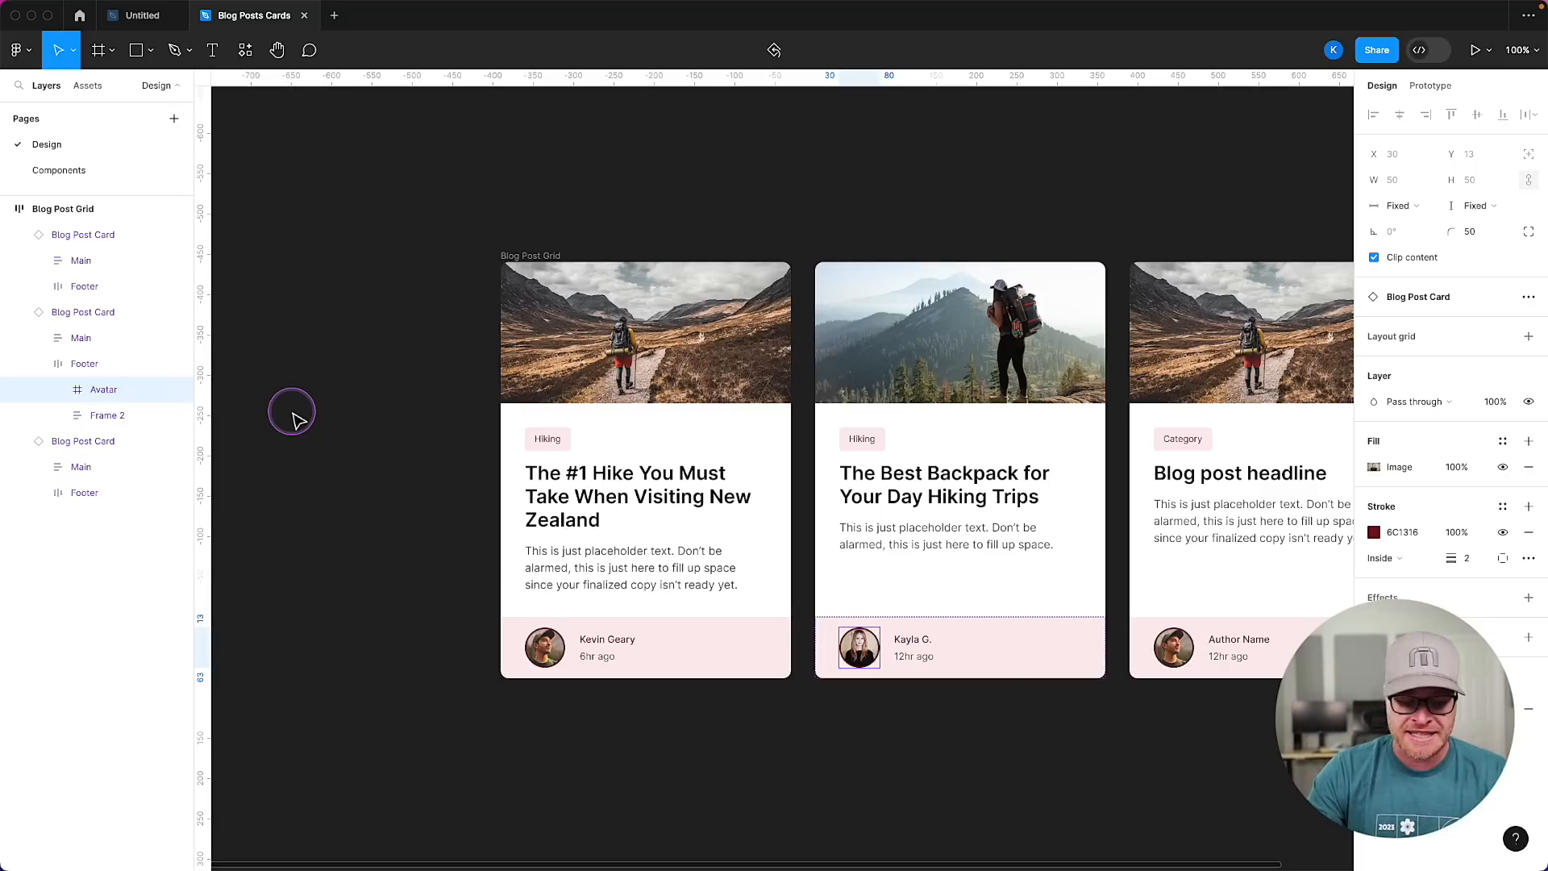
pyautogui.press('super+slash')
pyautogui.click(808, 187)
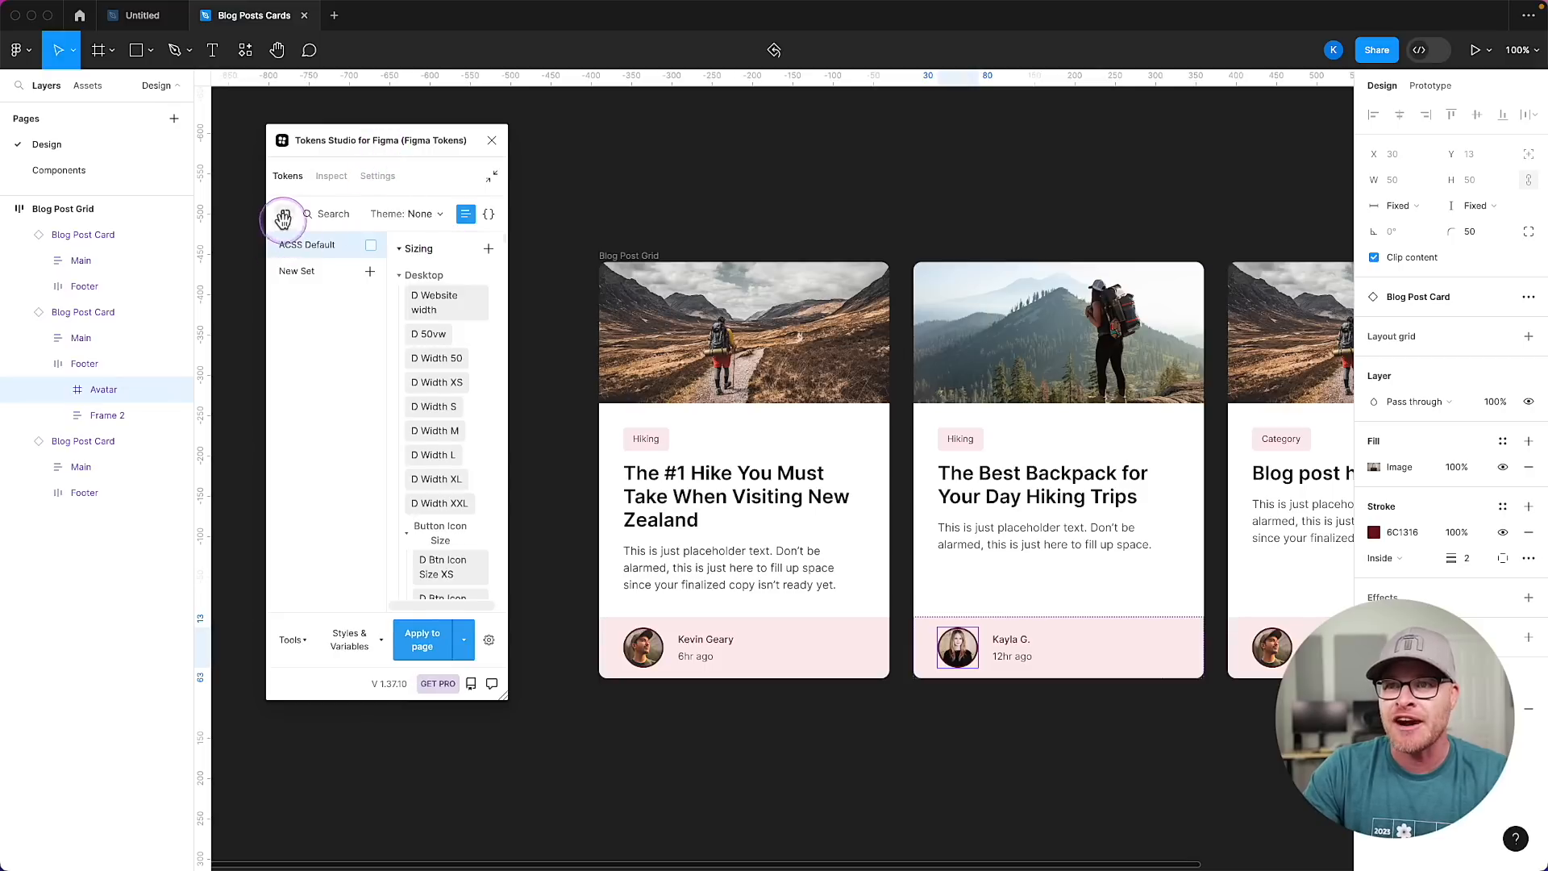
pyautogui.click(336, 211)
pyautogui.write('primary')
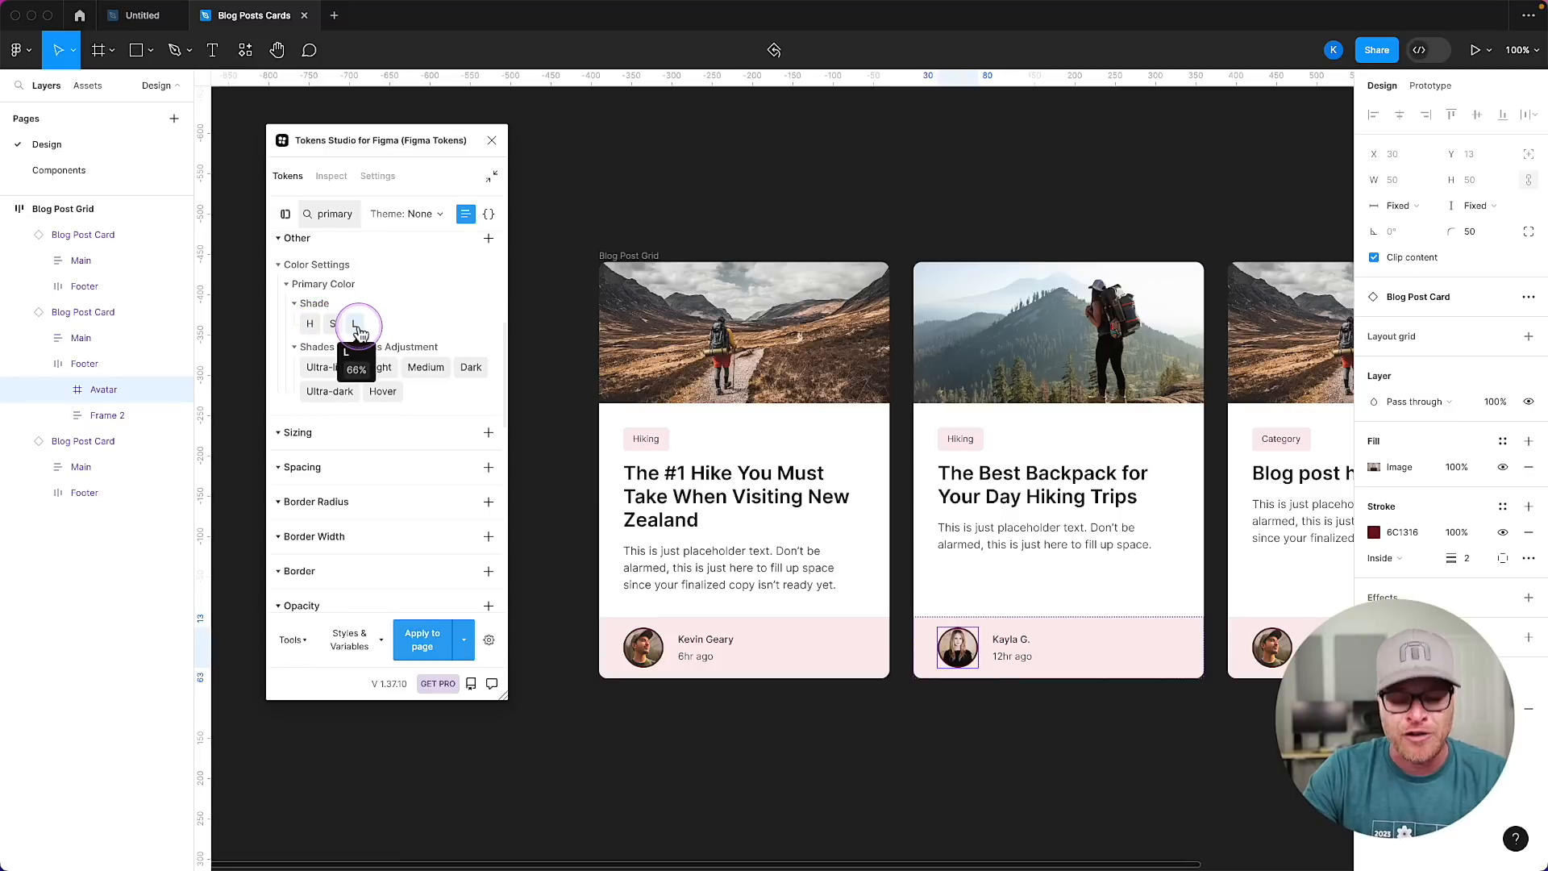
# Set the H token of the Primary Color shade to 193 and apply the tokens to the page.
pyautogui.click(312, 325)
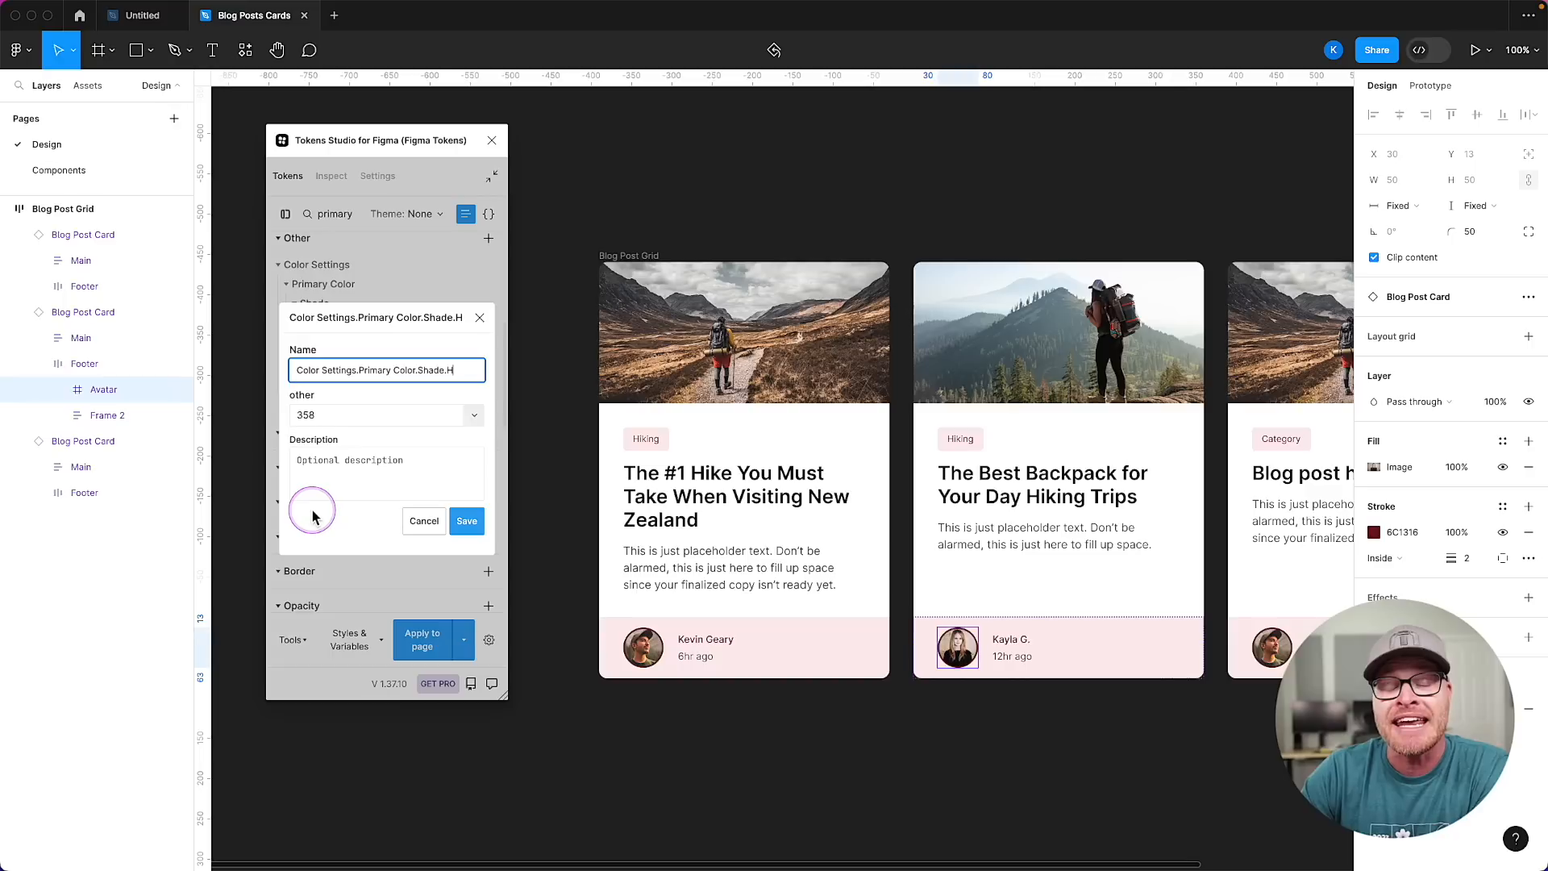
pyautogui.press('Tab')
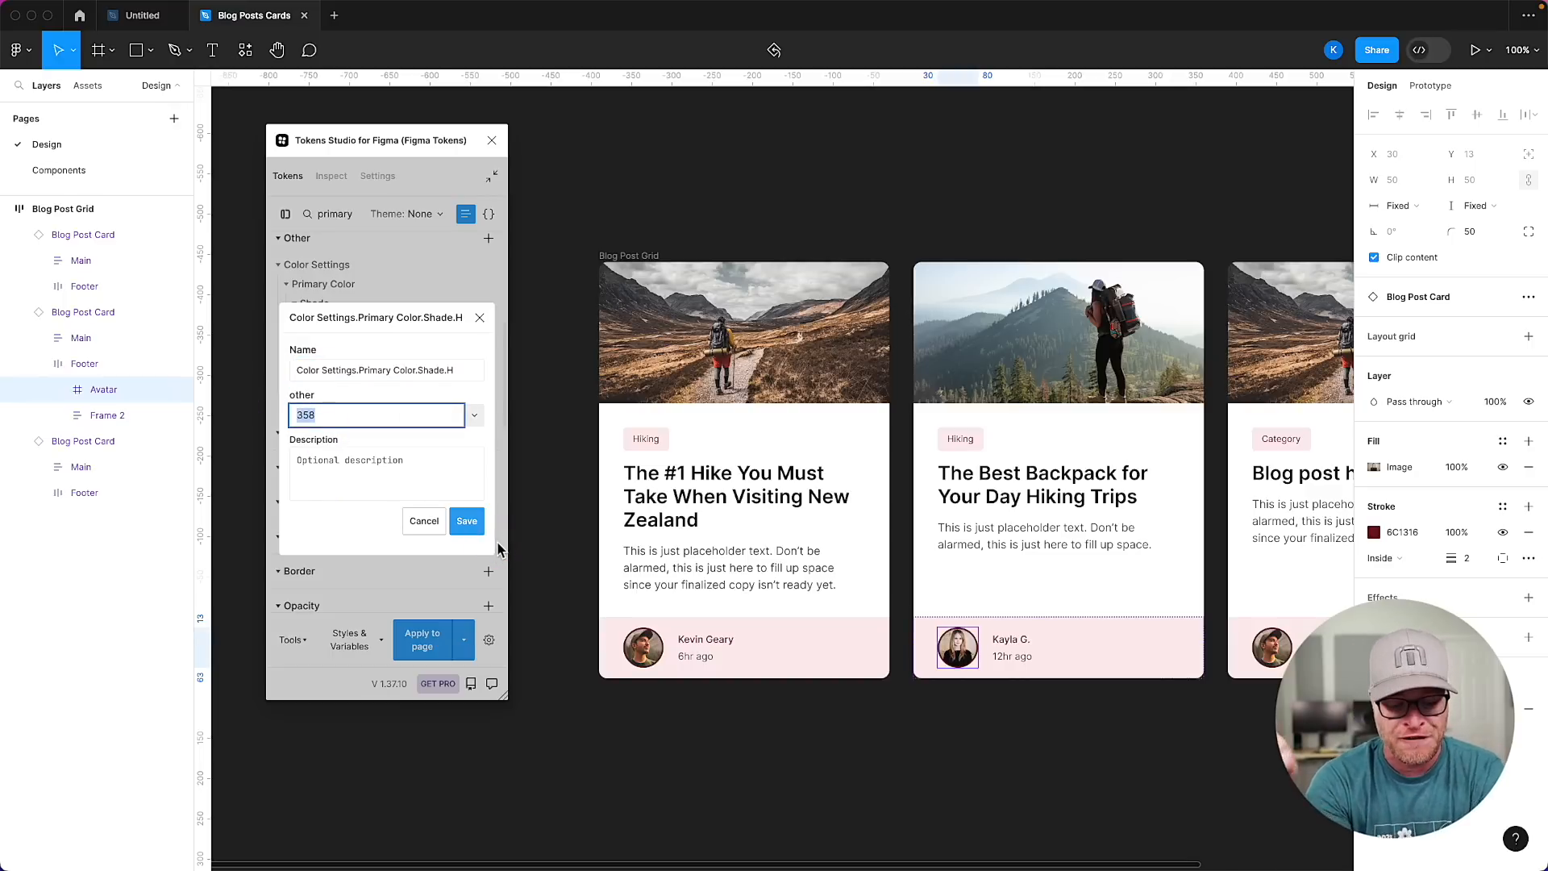
pyautogui.write('193')
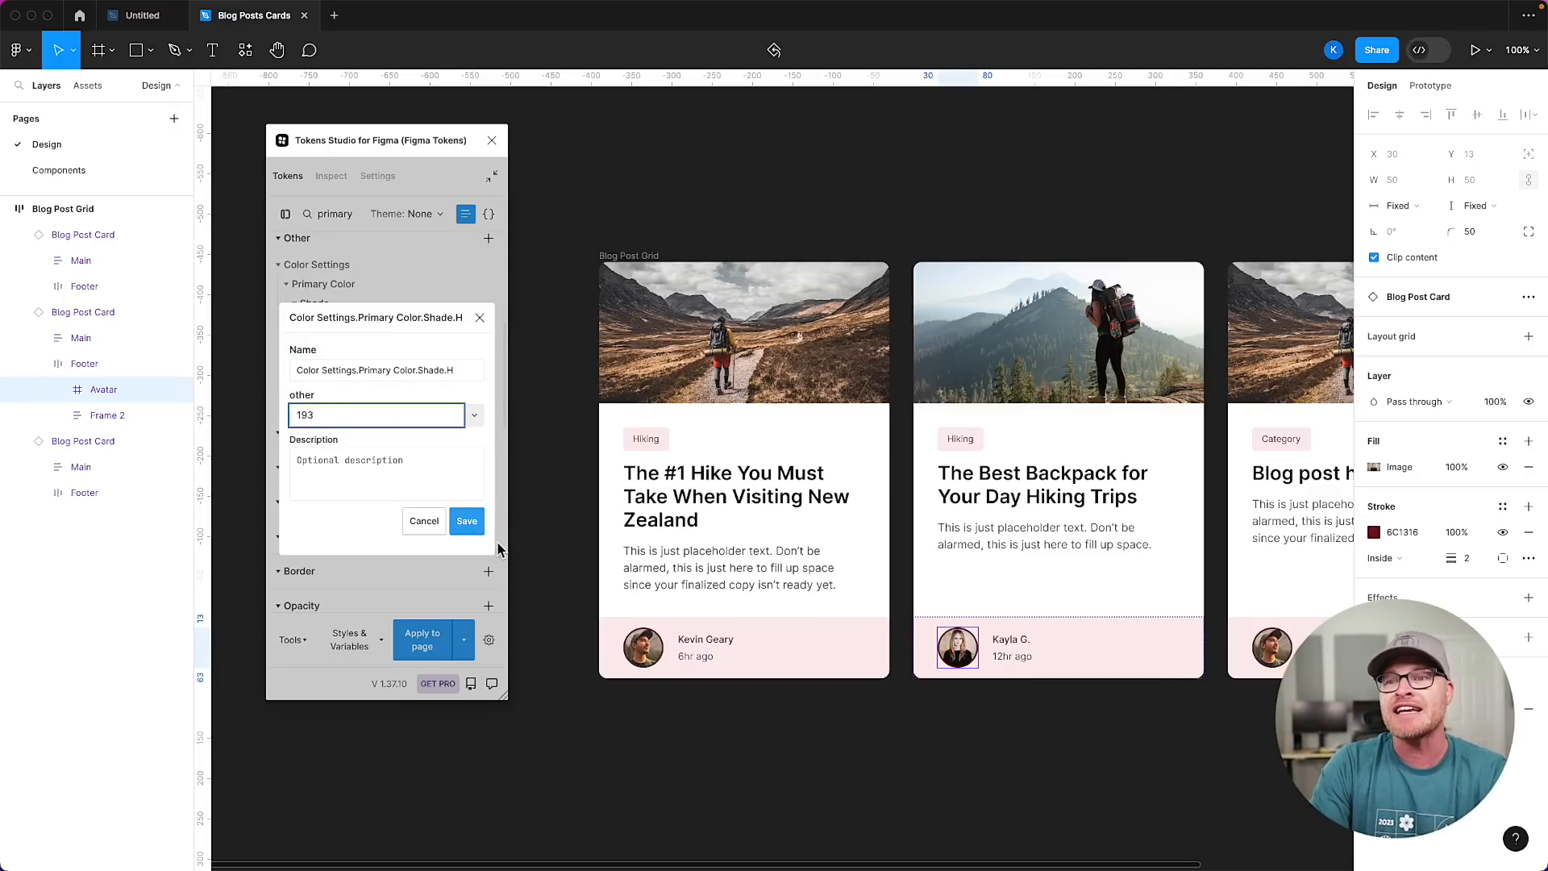
pyautogui.click(465, 520)
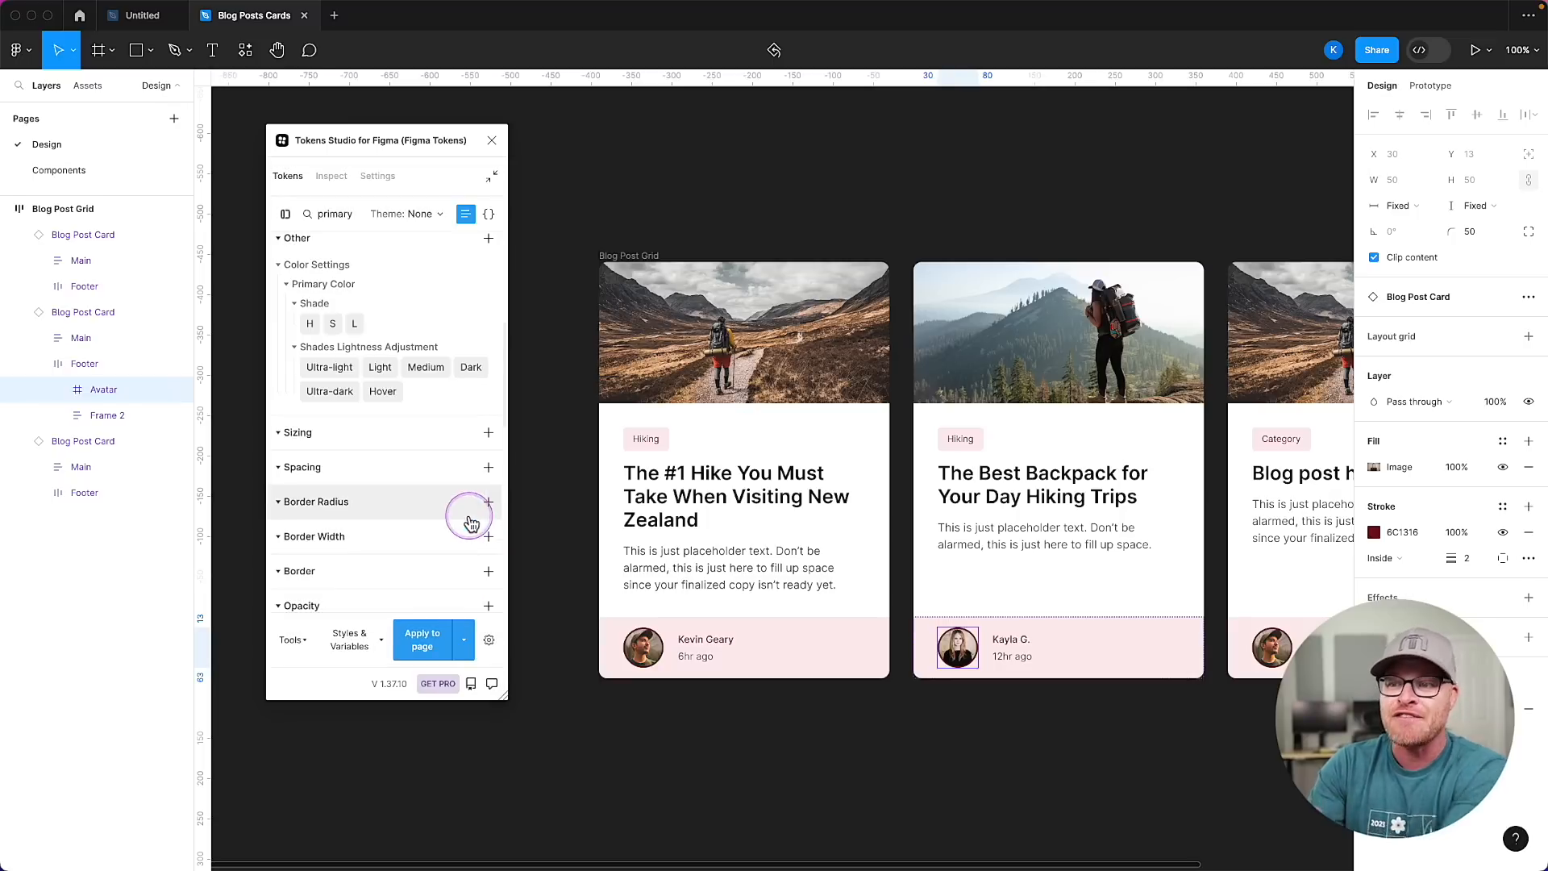
pyautogui.click(409, 657)
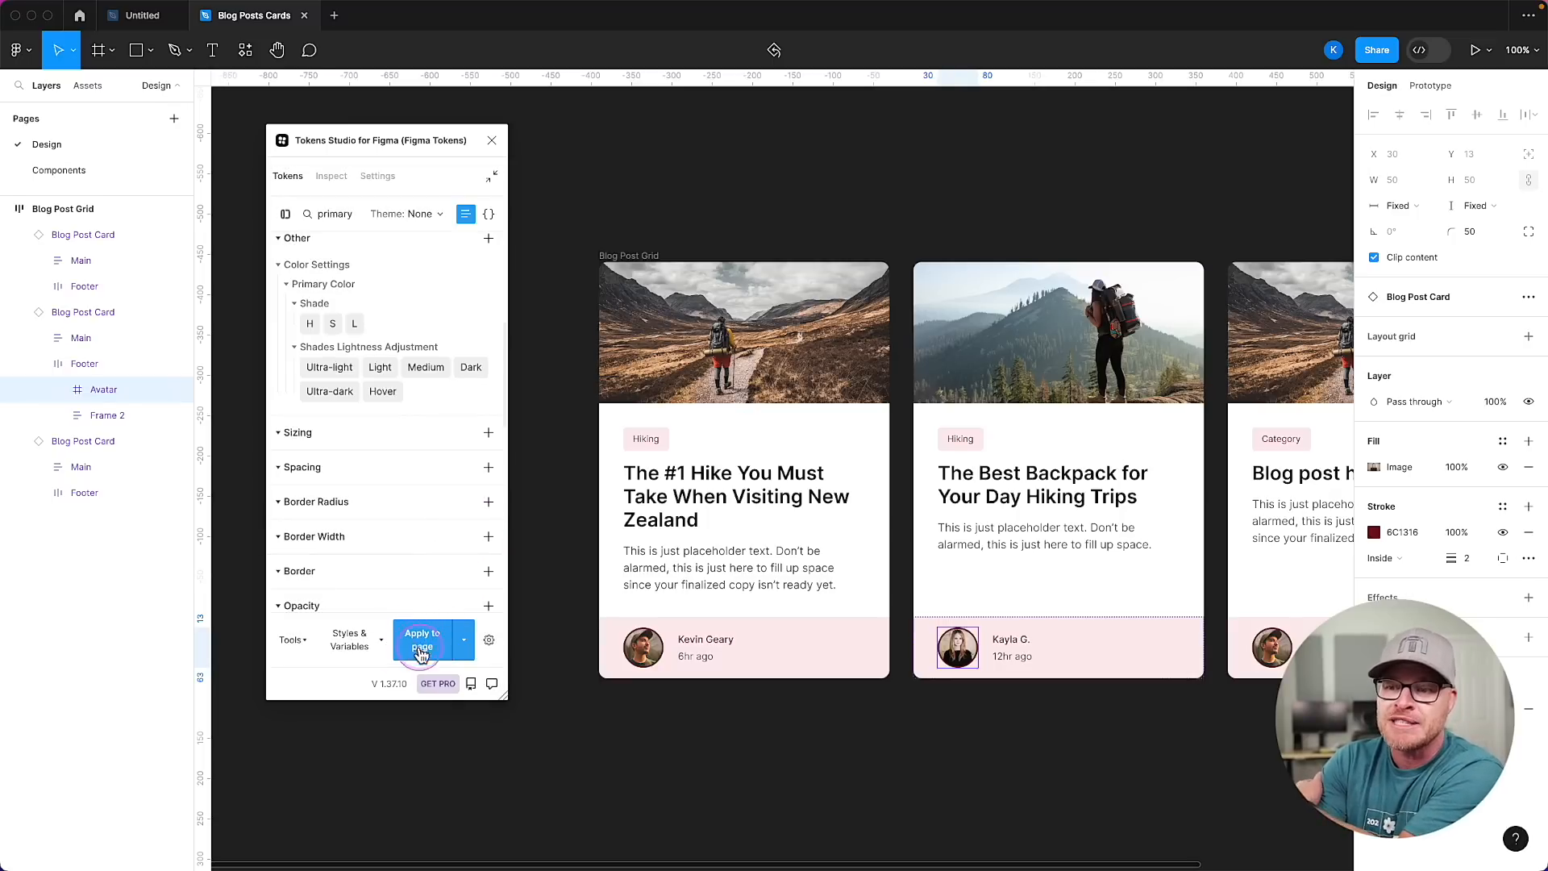
pyautogui.hscroll(3, 1084, 470)
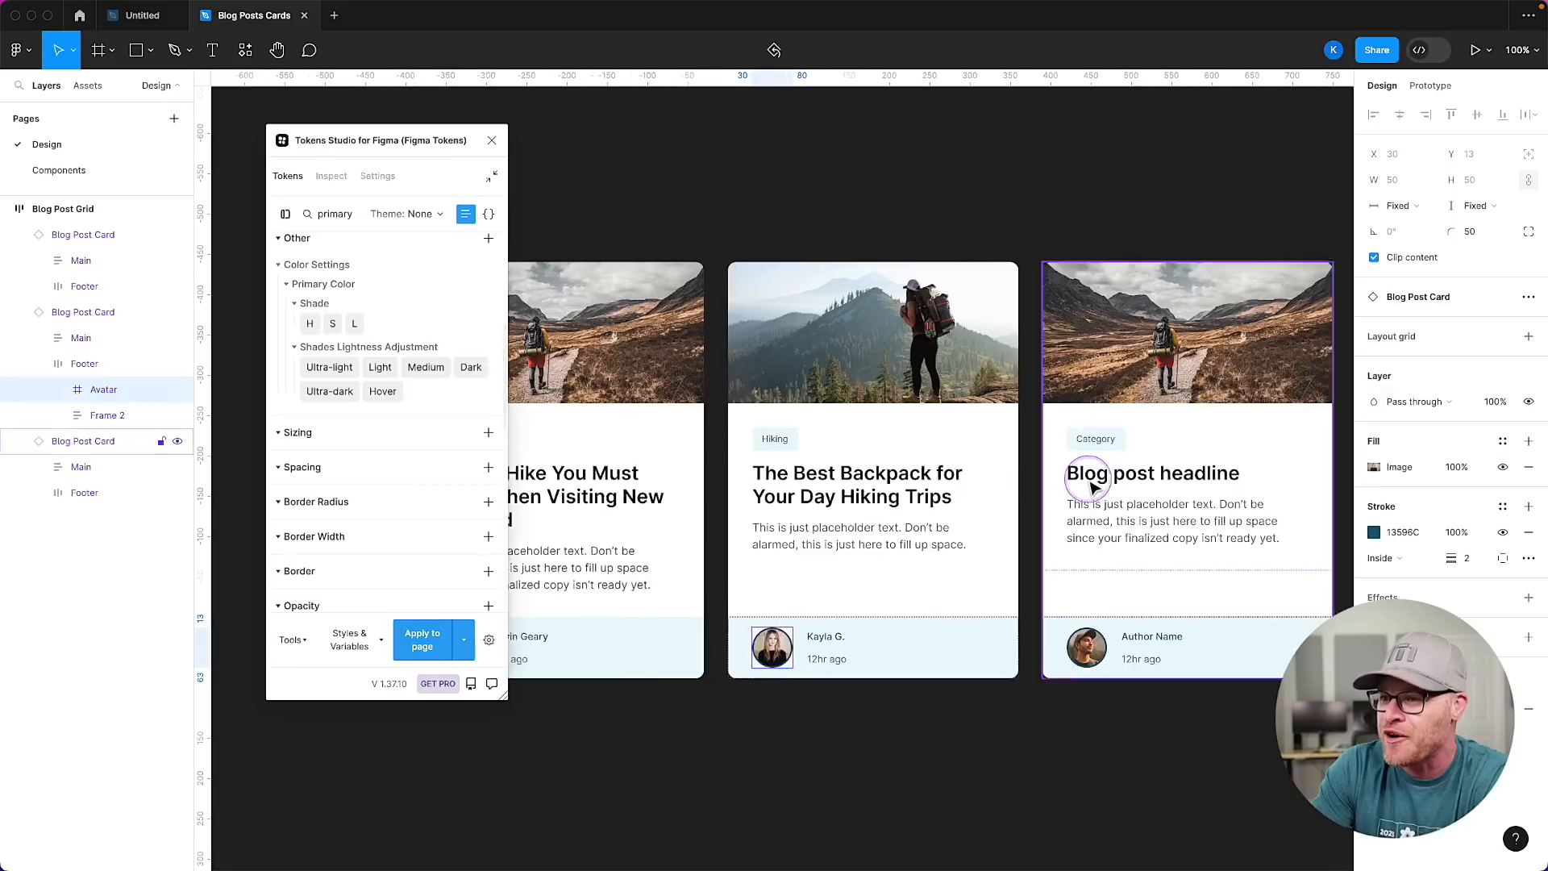
pyautogui.hscroll(-2, 1090, 482)
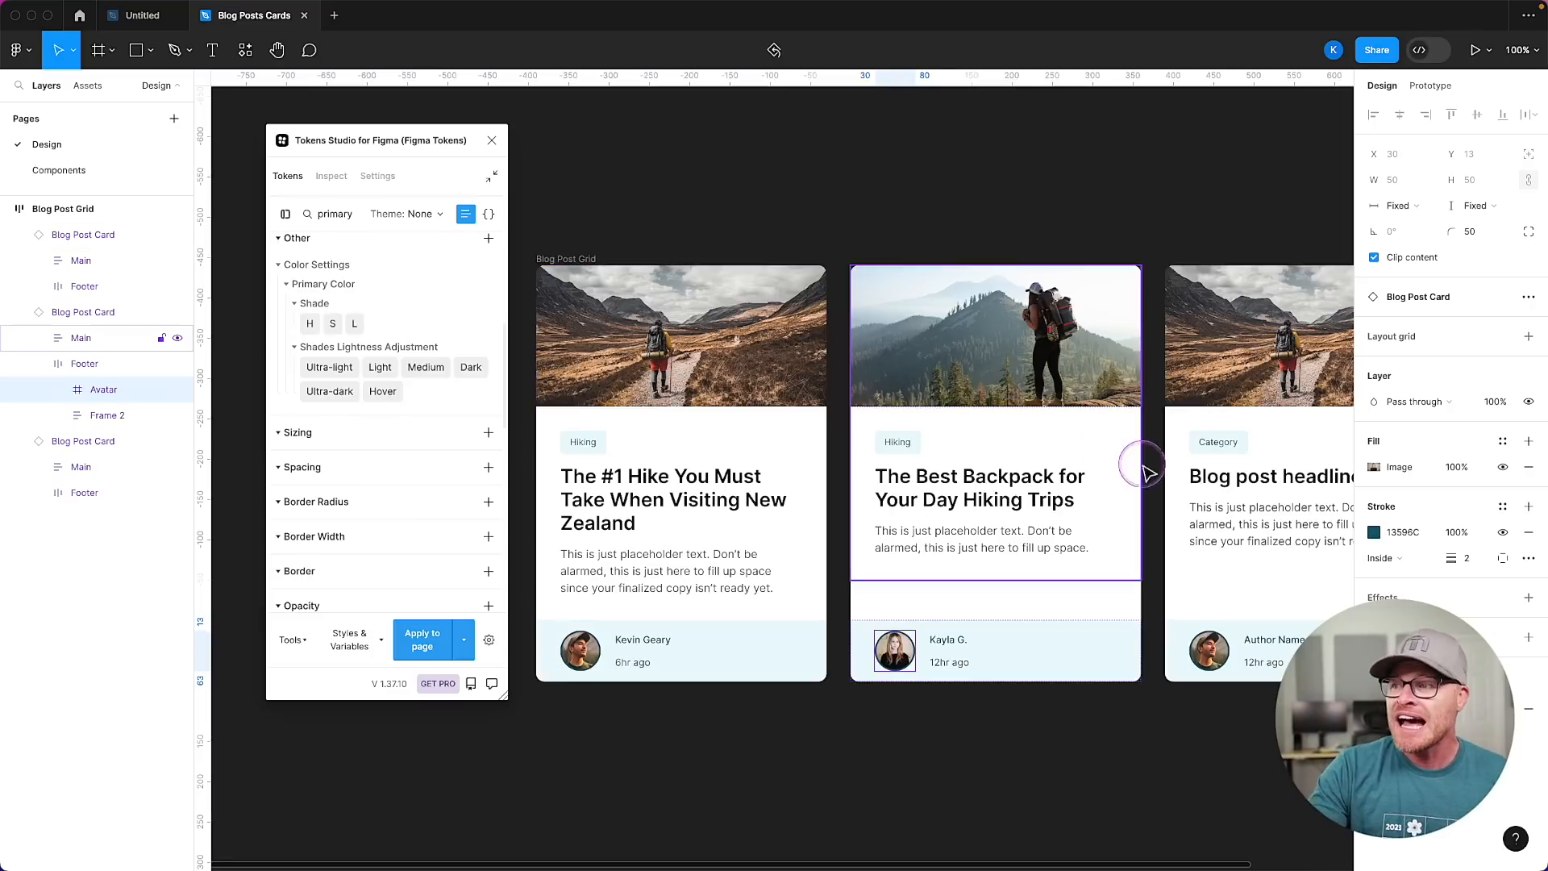
pyautogui.hscroll(2, 857, 482)
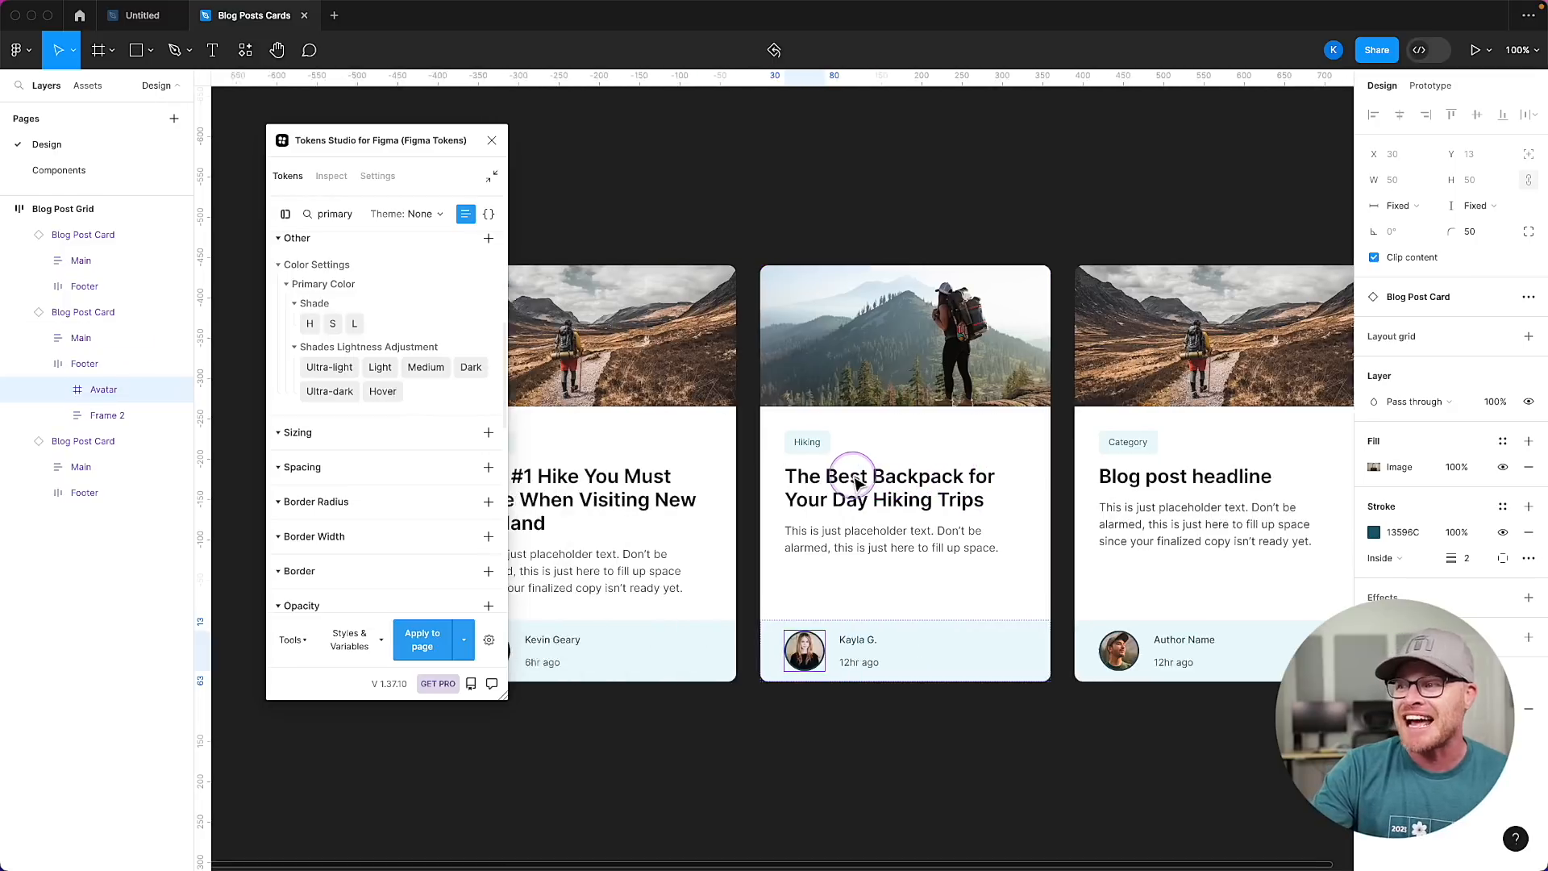
pyautogui.hscroll(-5, 857, 482)
pyautogui.hscroll(4, 857, 482)
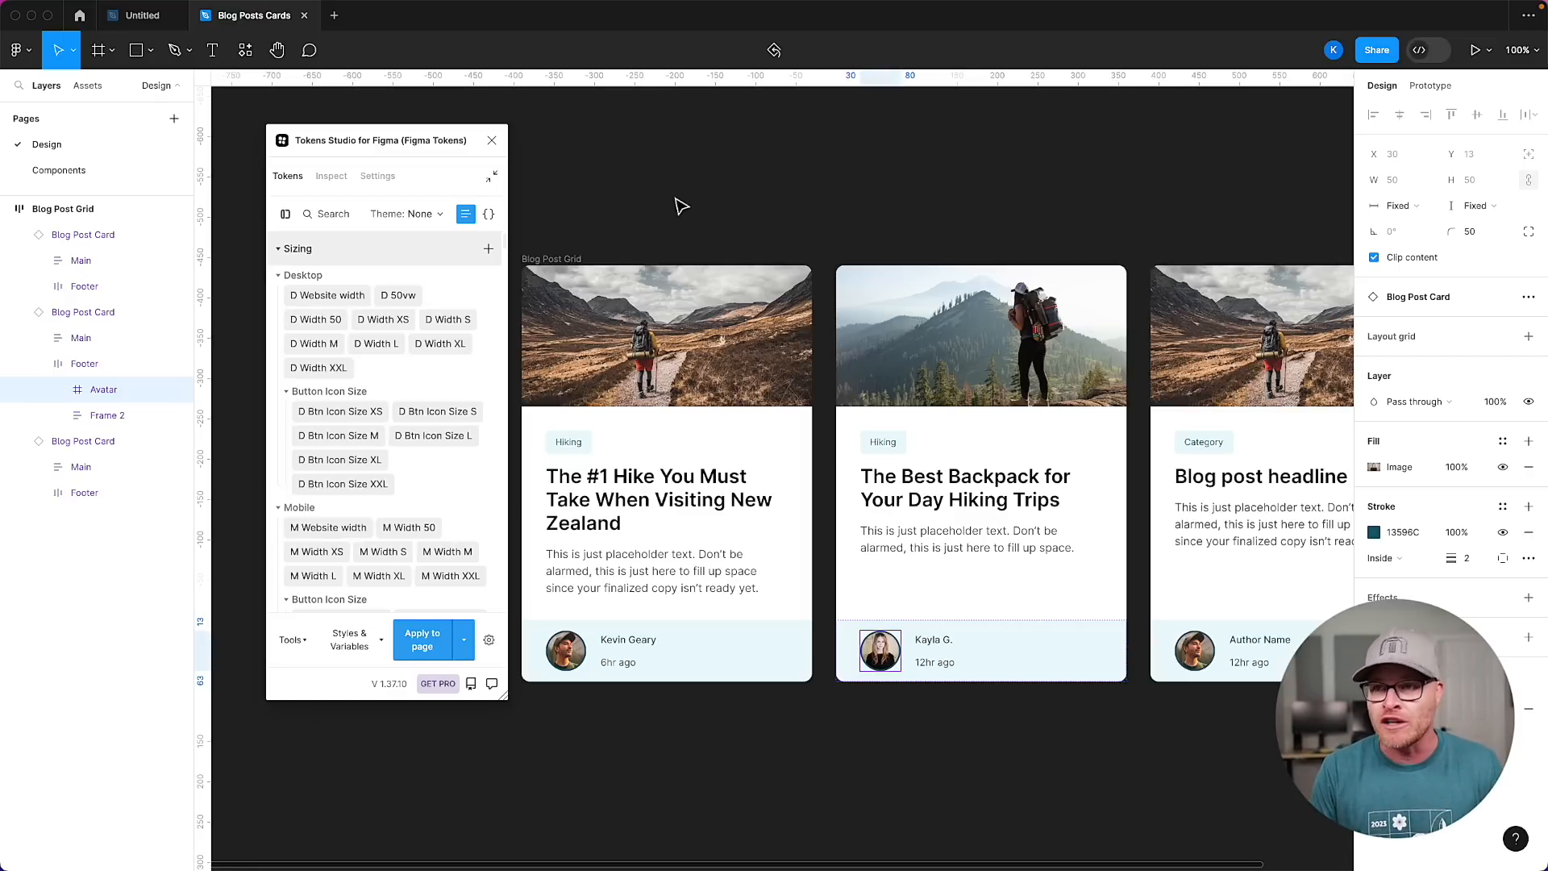
# Search the tokens for "spacing settings" and read the descriptions of S D Base Spacing and S D Spacing Scale.
pyautogui.click(332, 215)
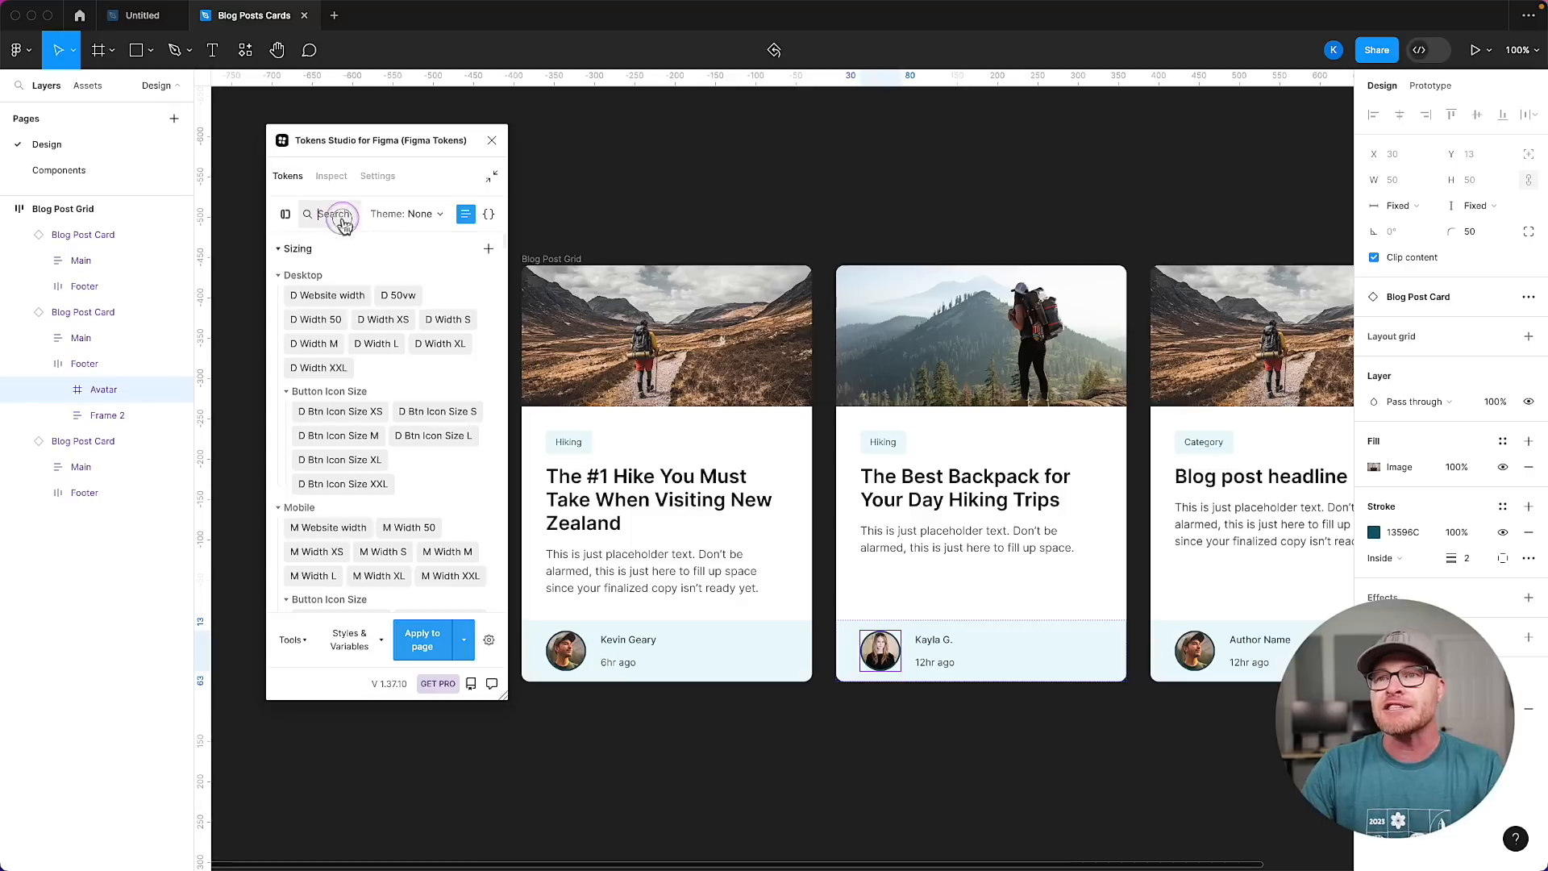
pyautogui.write('spacing settings')
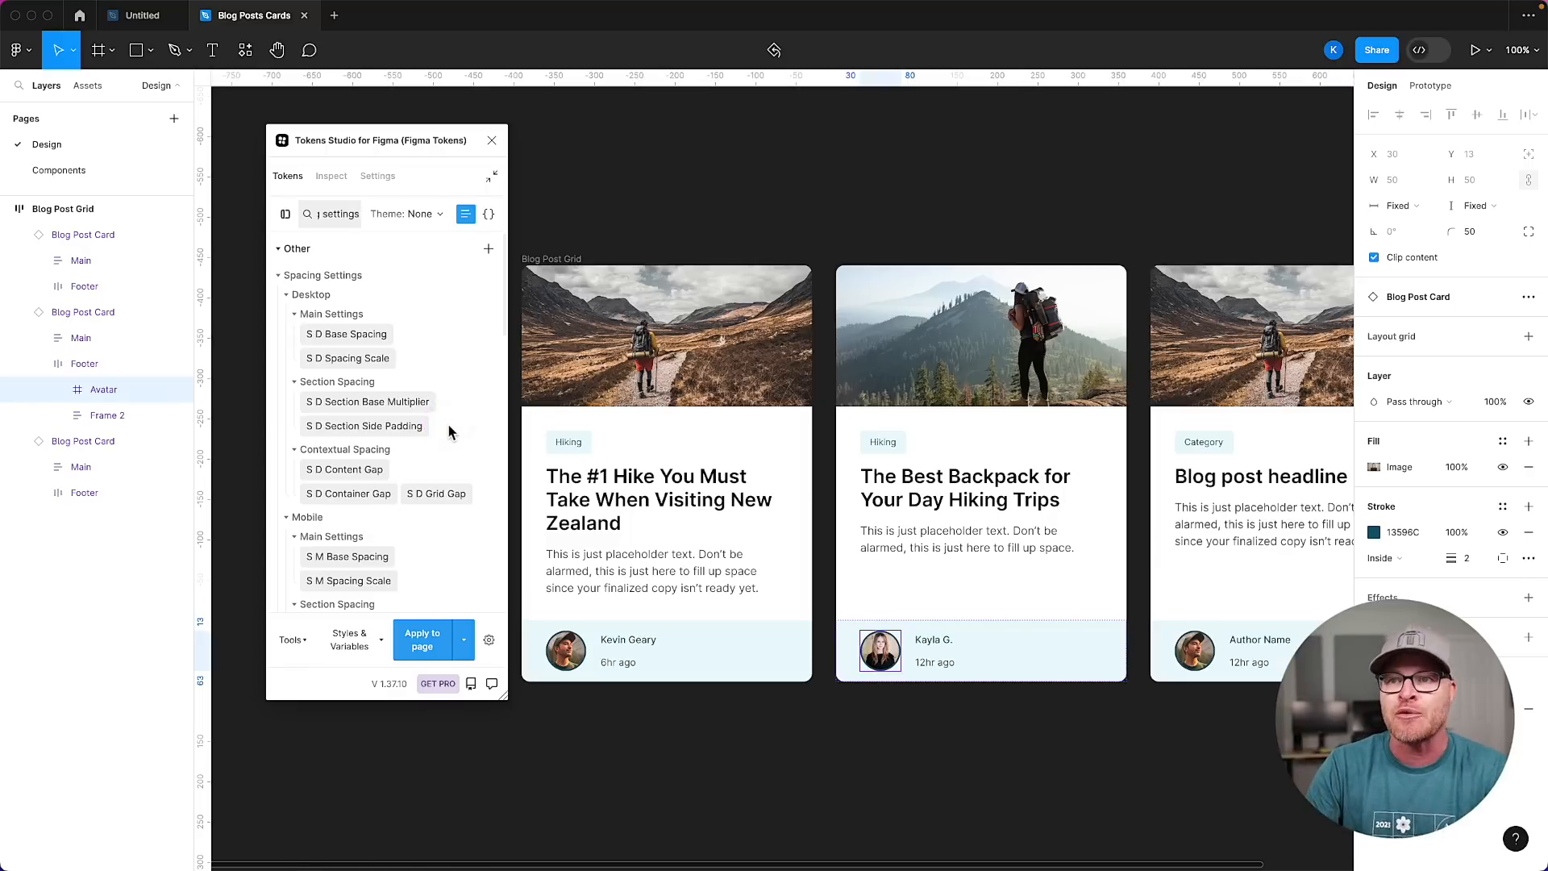
pyautogui.moveTo(375, 340)
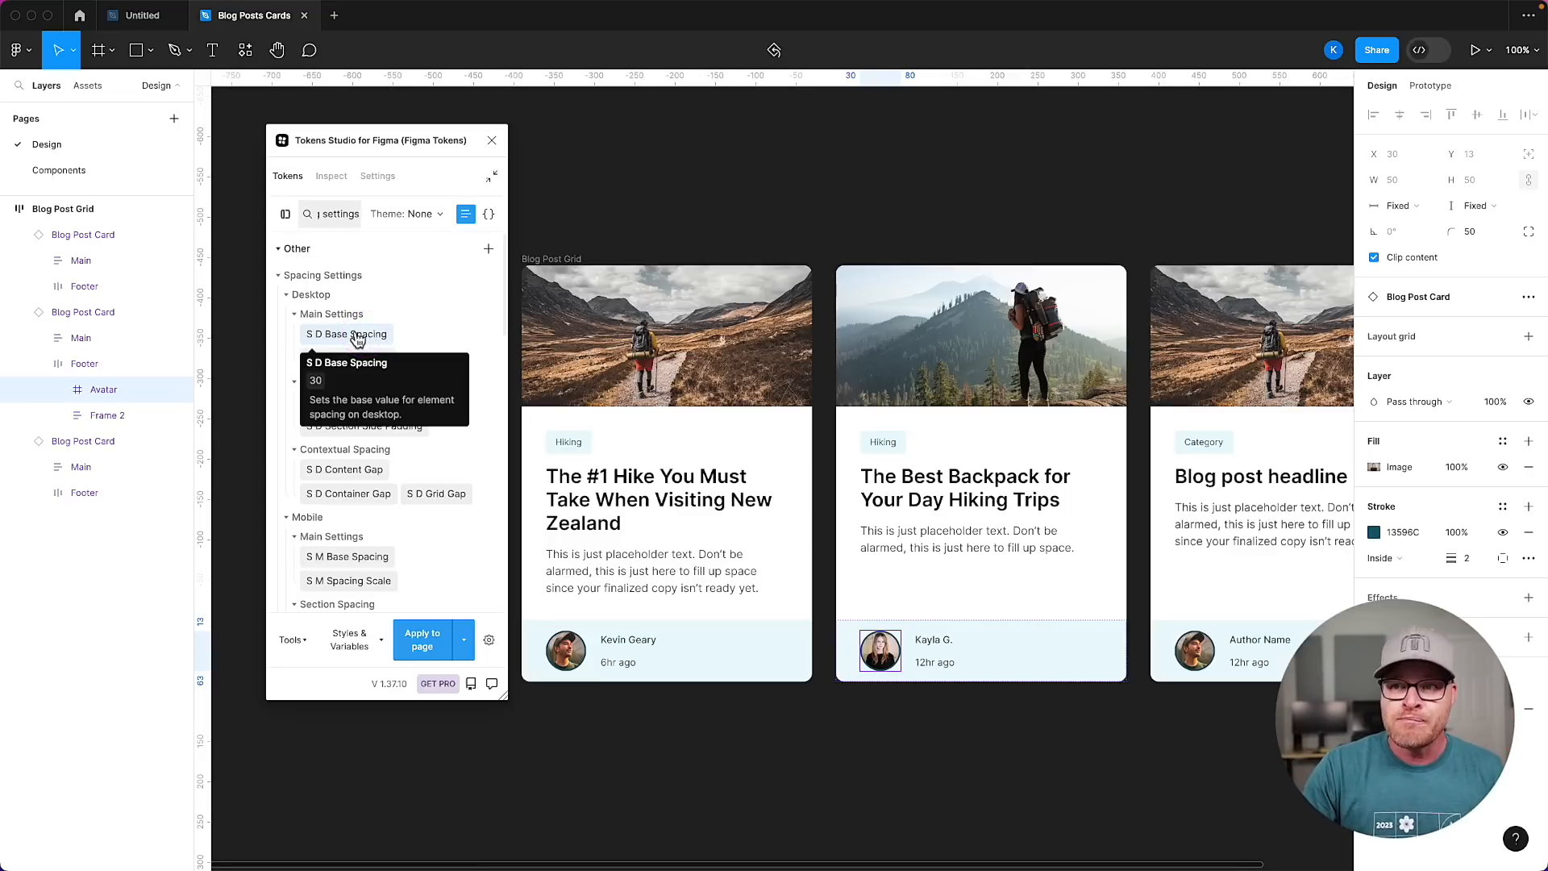
pyautogui.click(347, 339)
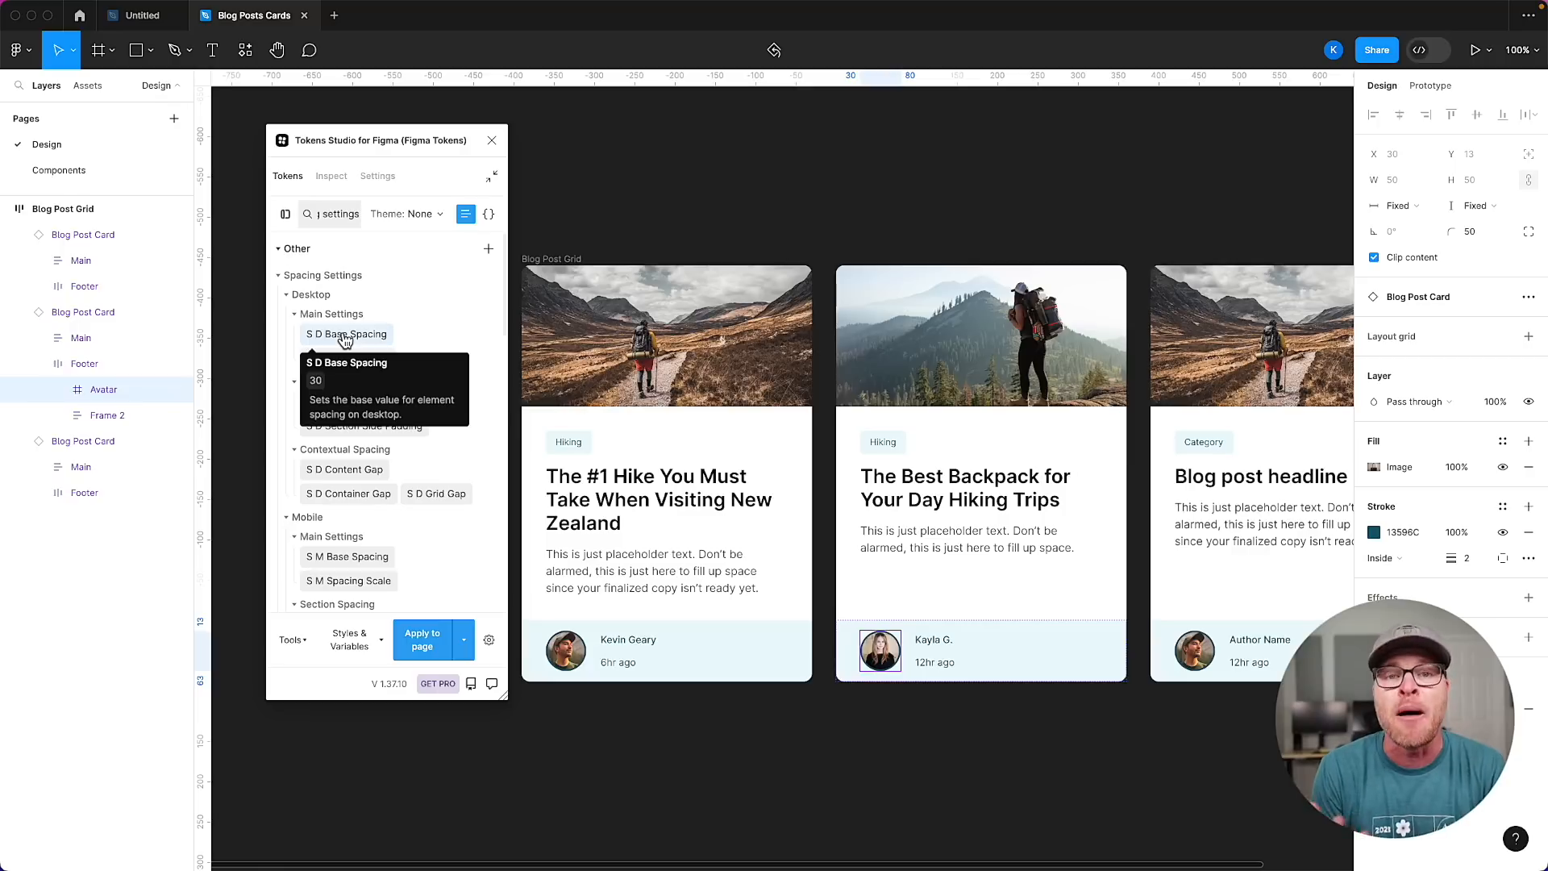
pyautogui.click(370, 363)
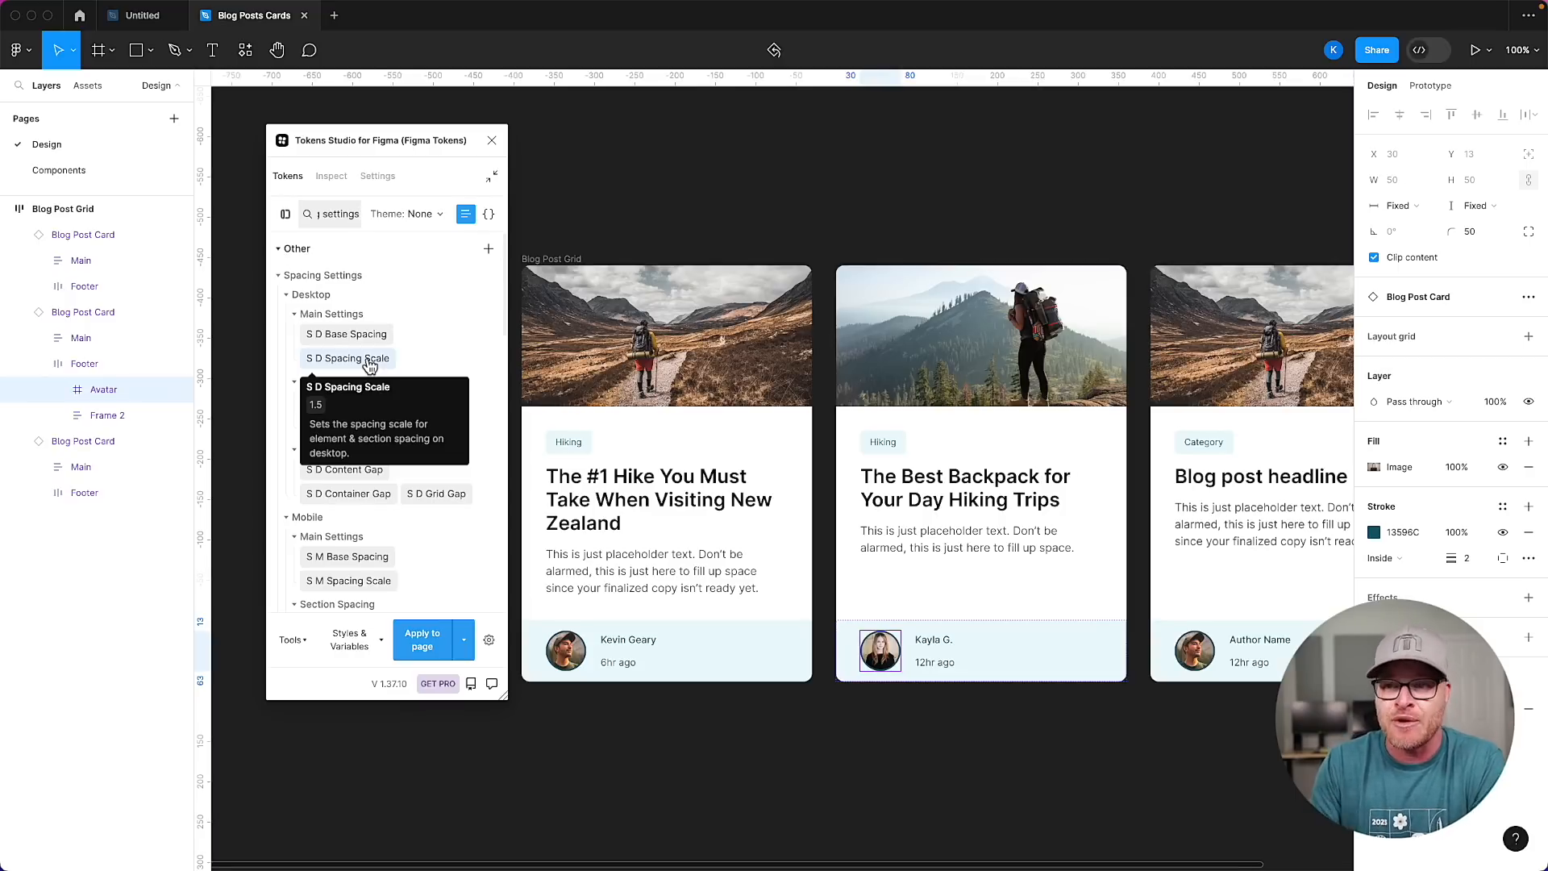
pyautogui.click(369, 366)
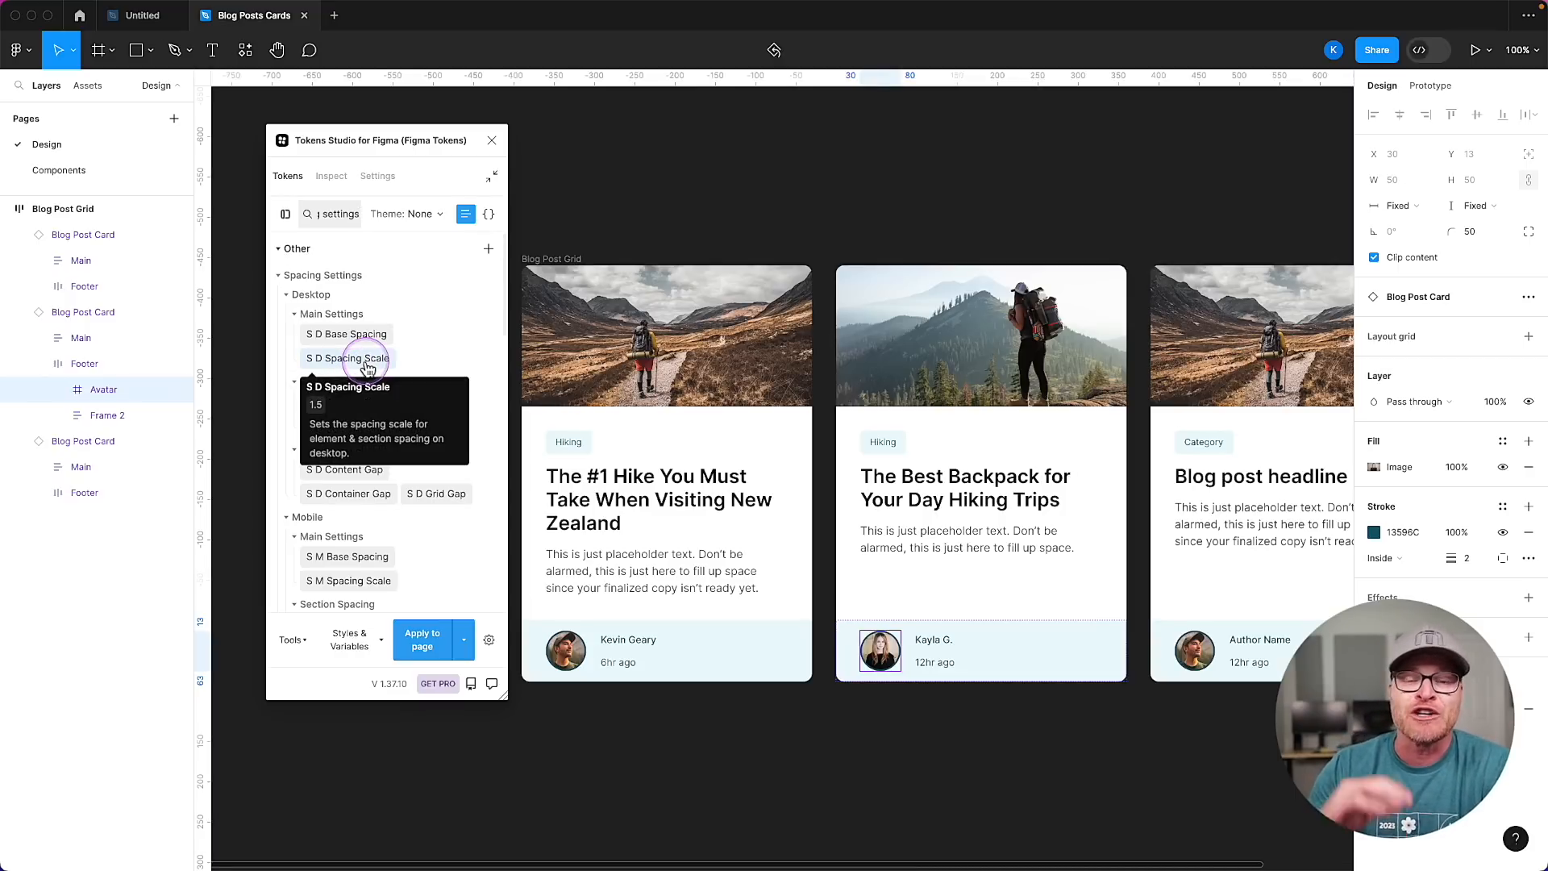
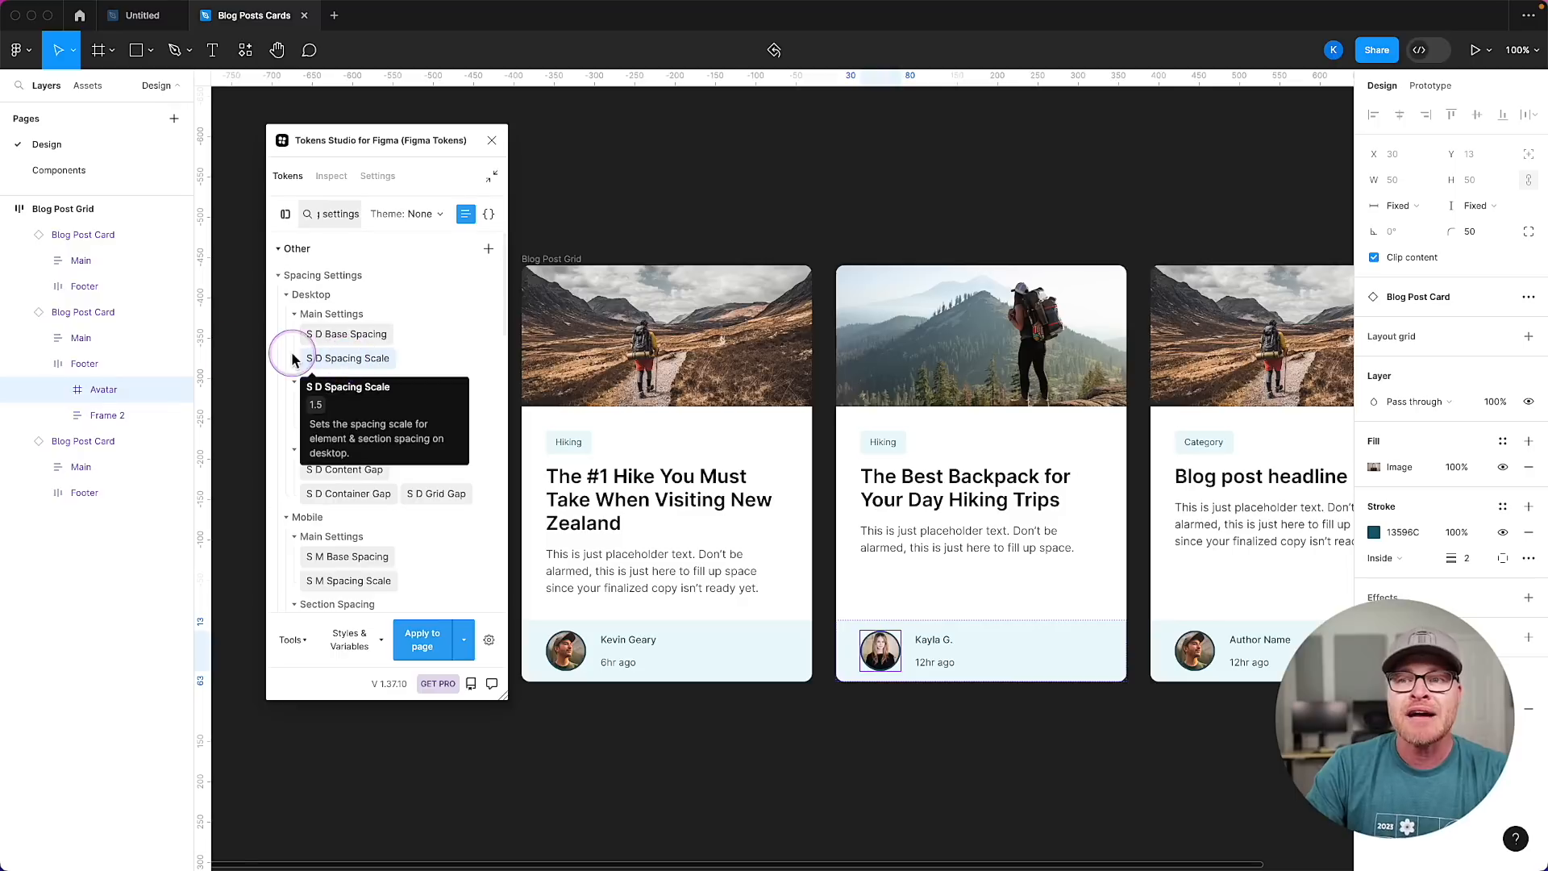
# Set the S D Base Spacing token to 40 and apply the tokens to the page.
pyautogui.moveTo(354, 340)
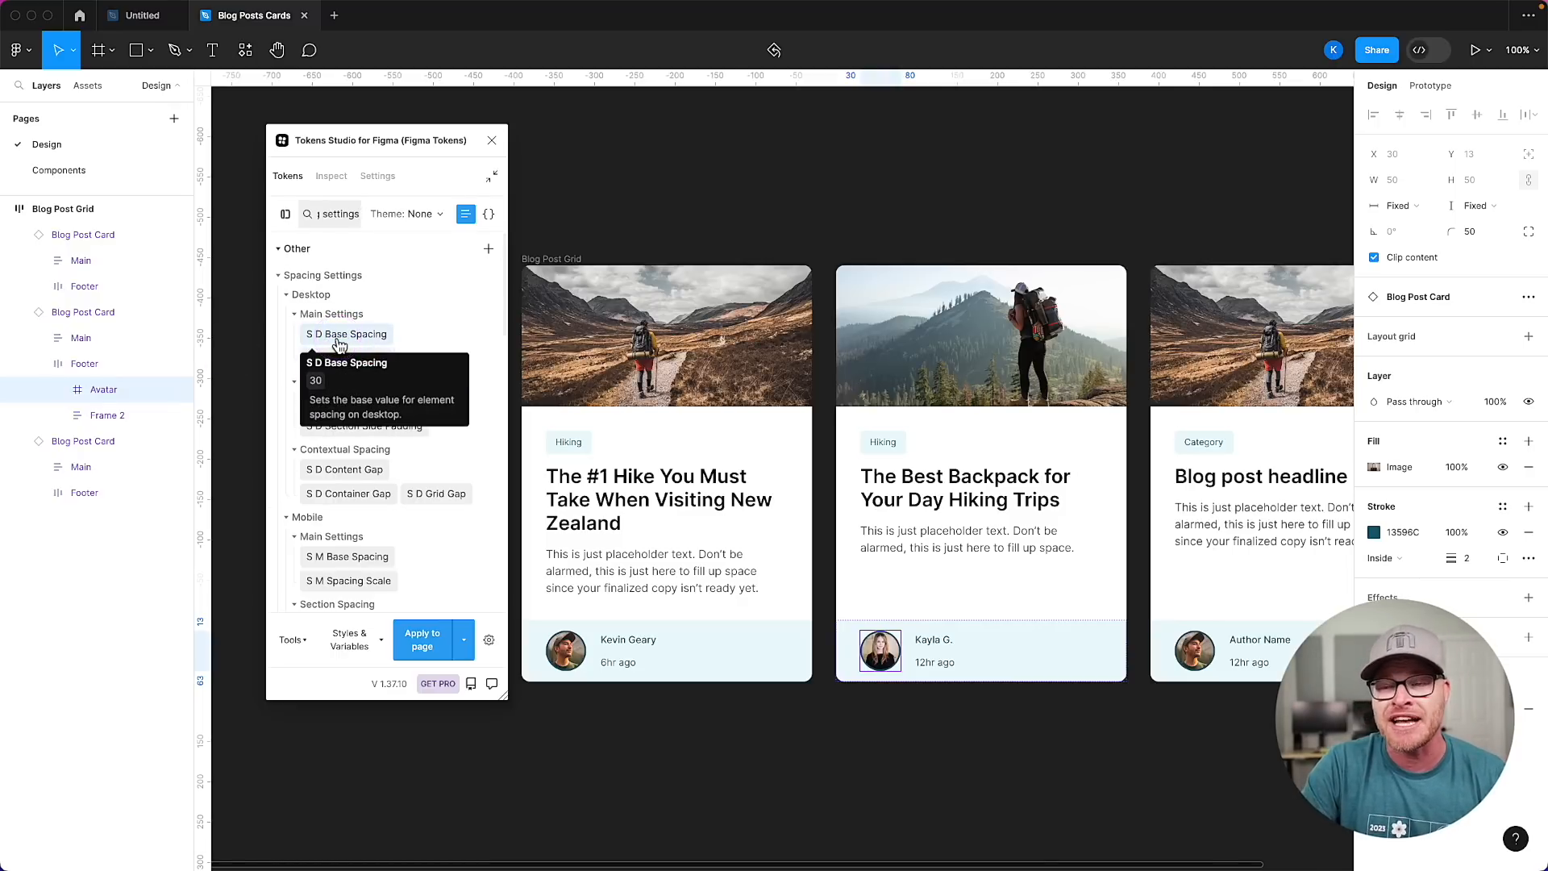
pyautogui.keyDown('super'); pyautogui.click(339, 345); pyautogui.keyUp('super')
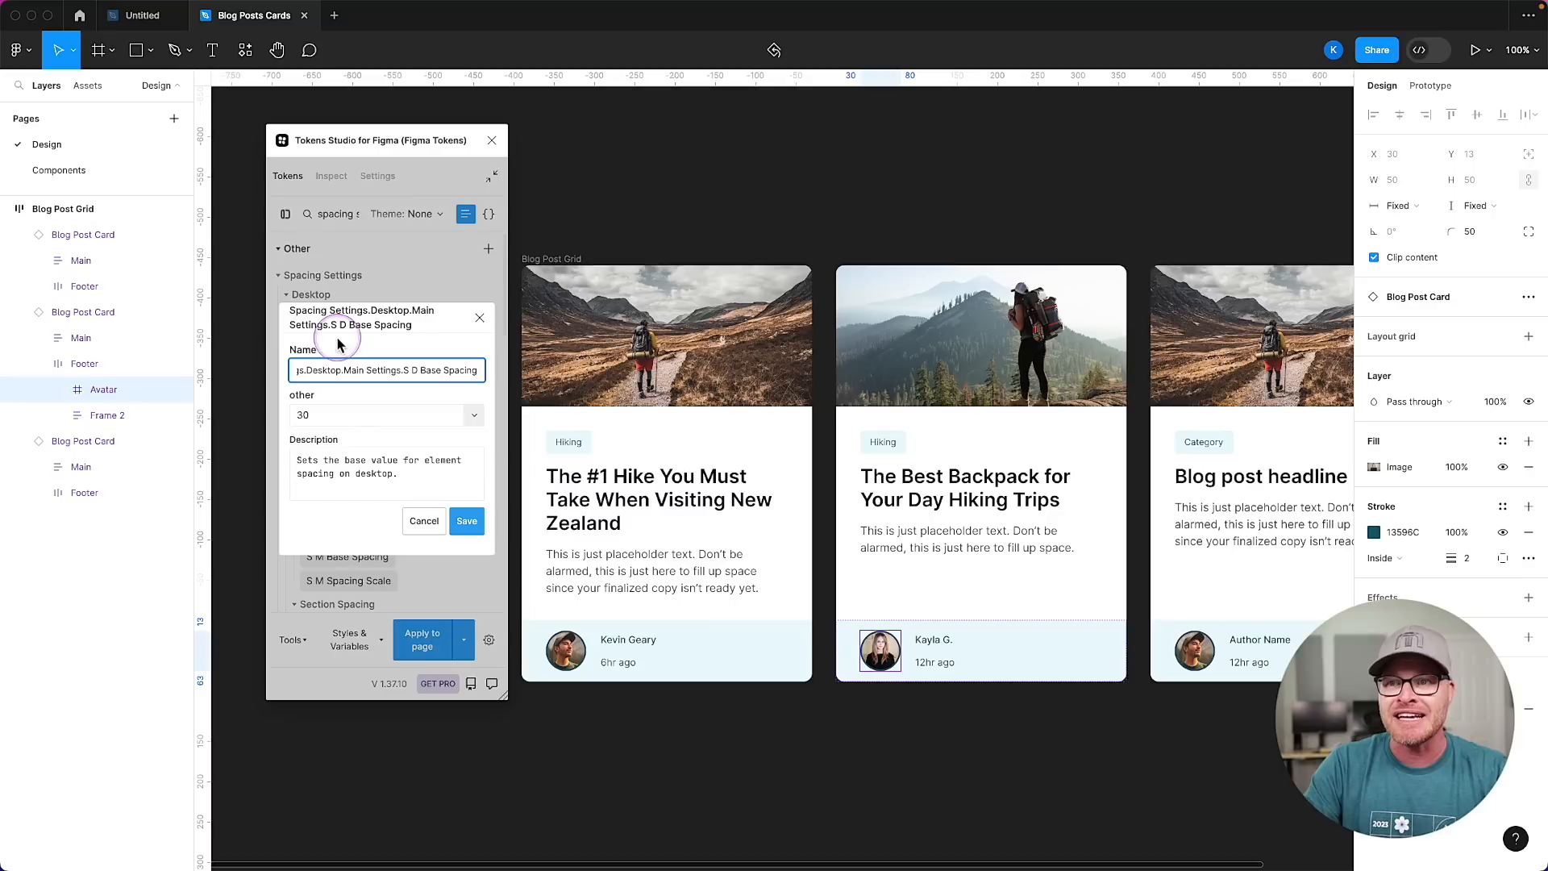
pyautogui.click(294, 413)
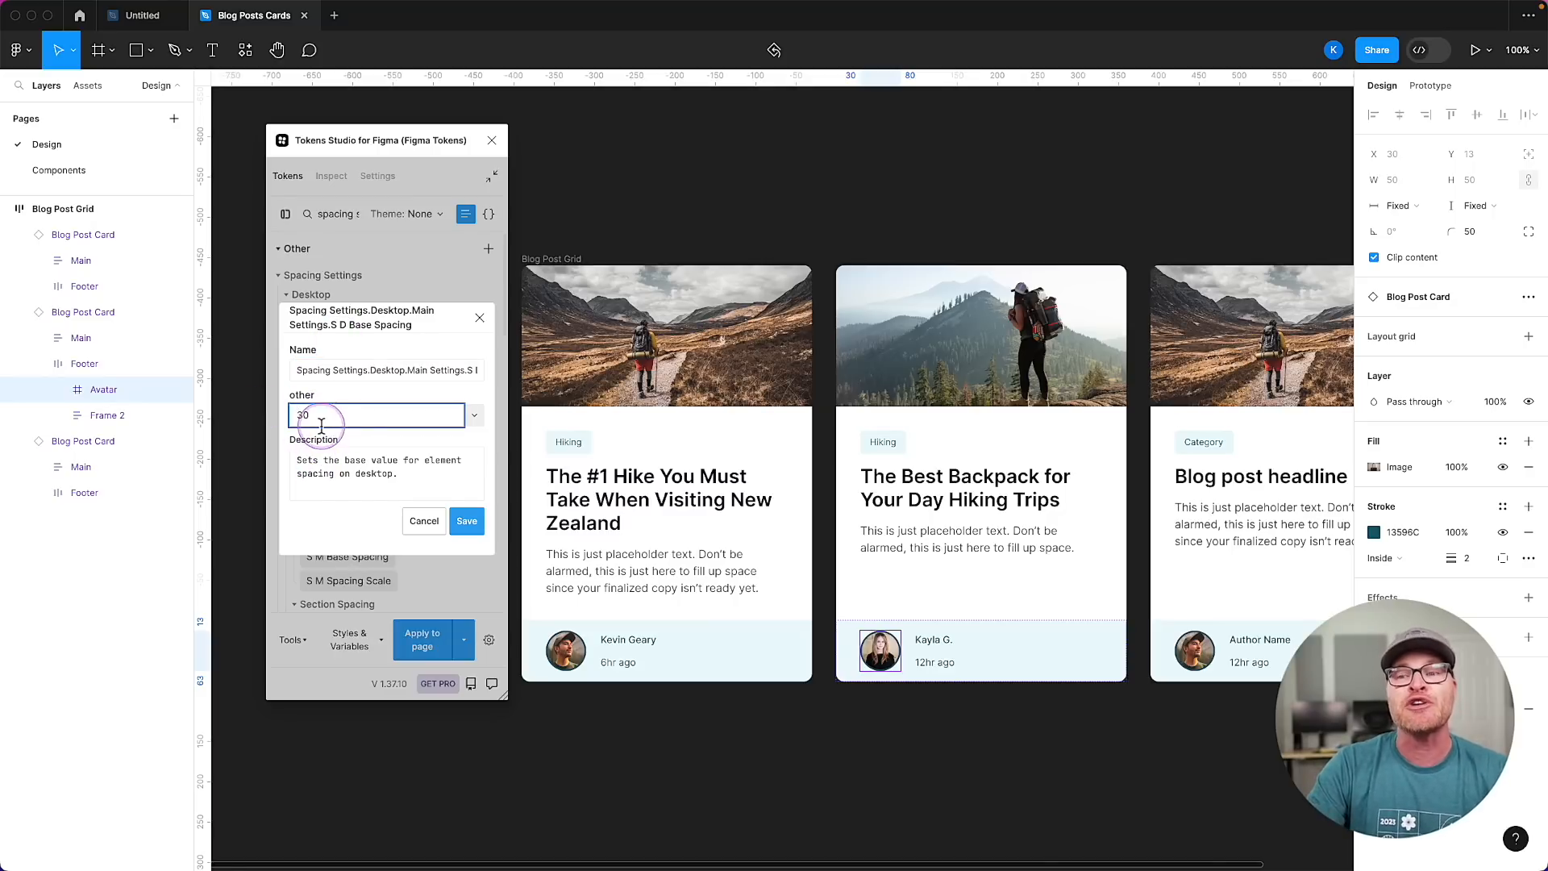
pyautogui.doubleClick(320, 416)
pyautogui.write('40')
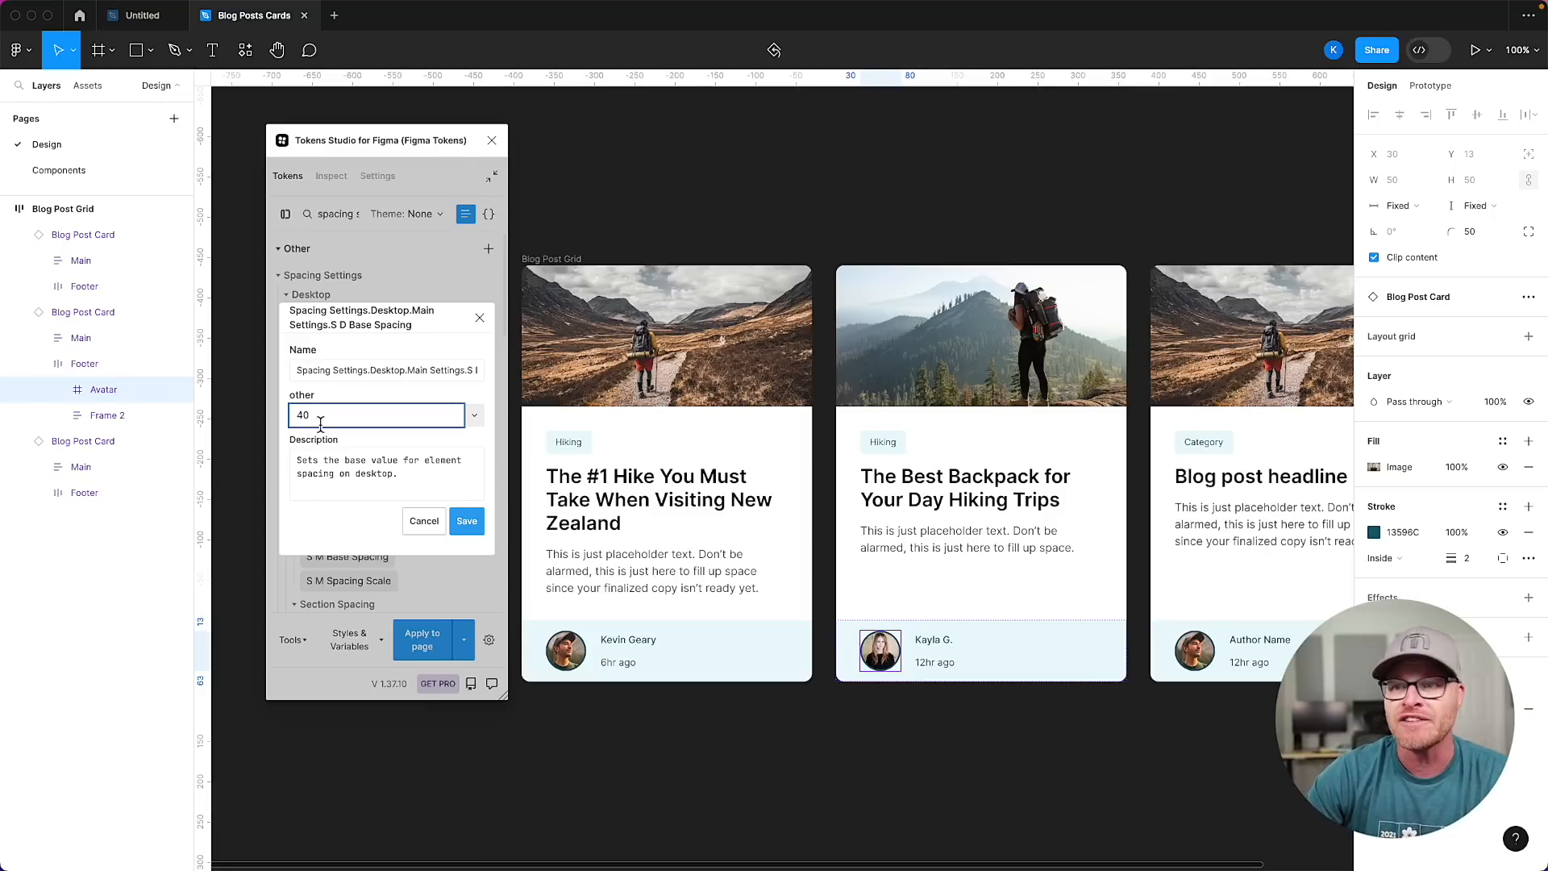
pyautogui.click(467, 521)
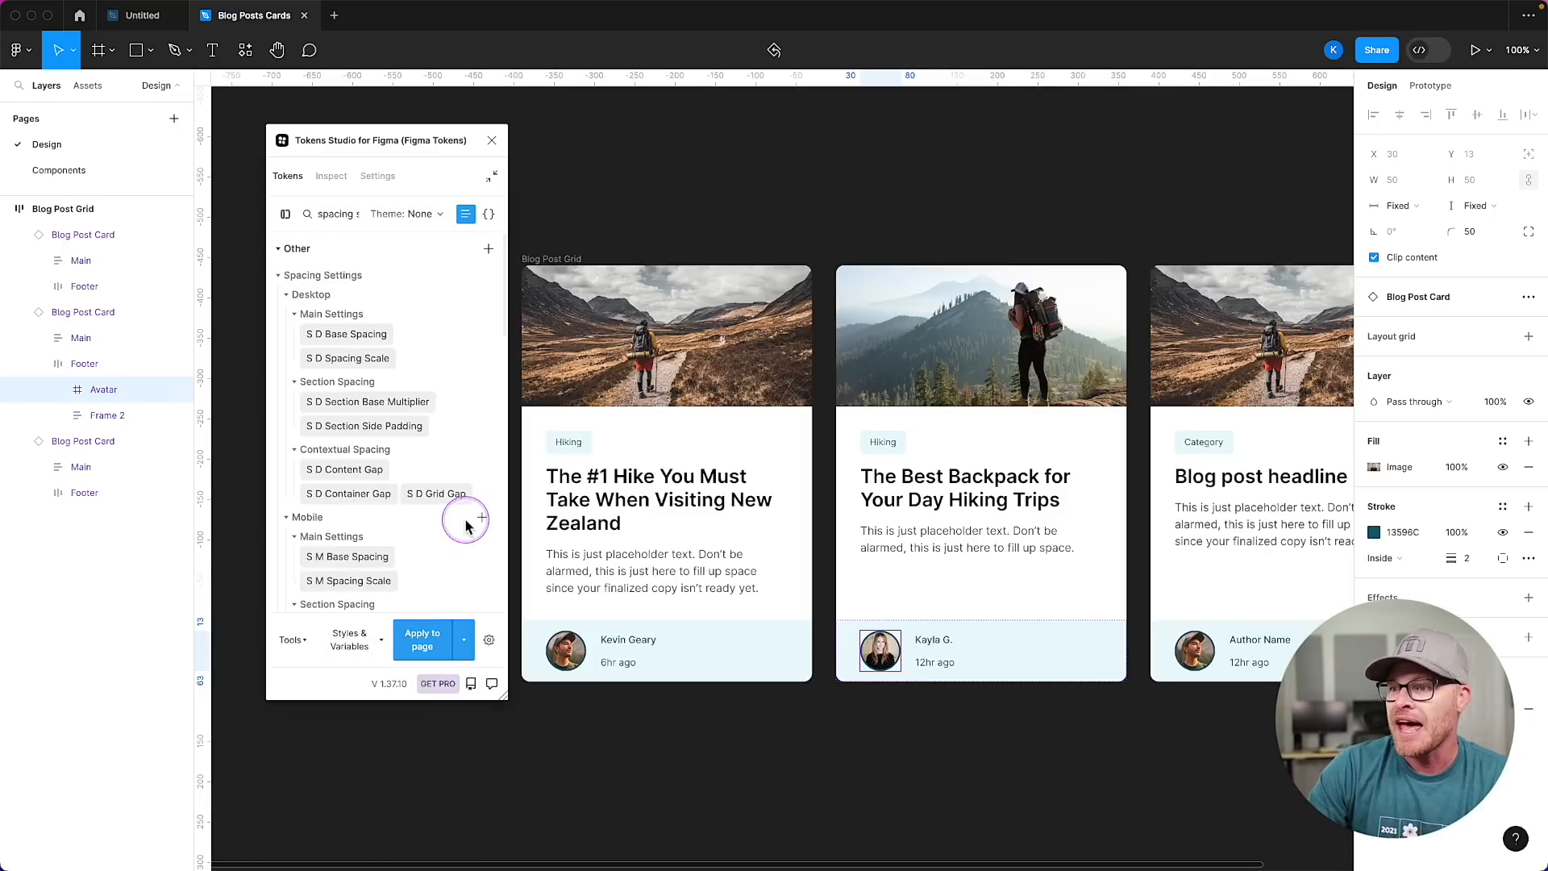
pyautogui.click(424, 649)
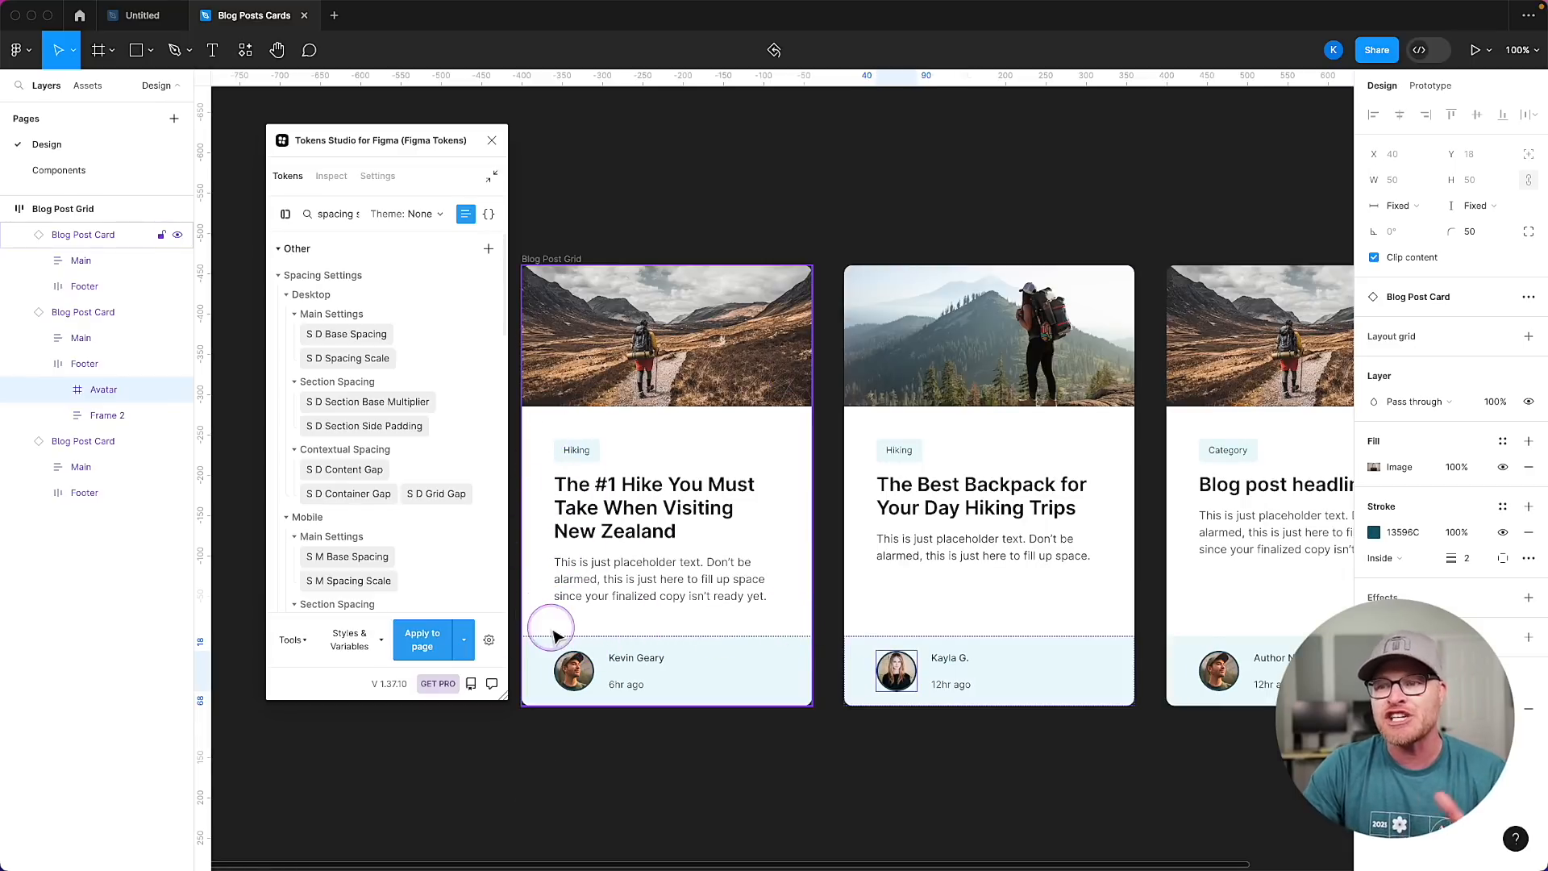
# Change the S D Base Spacing token to 20 and apply the tokens to the page.
pyautogui.moveTo(406, 435)
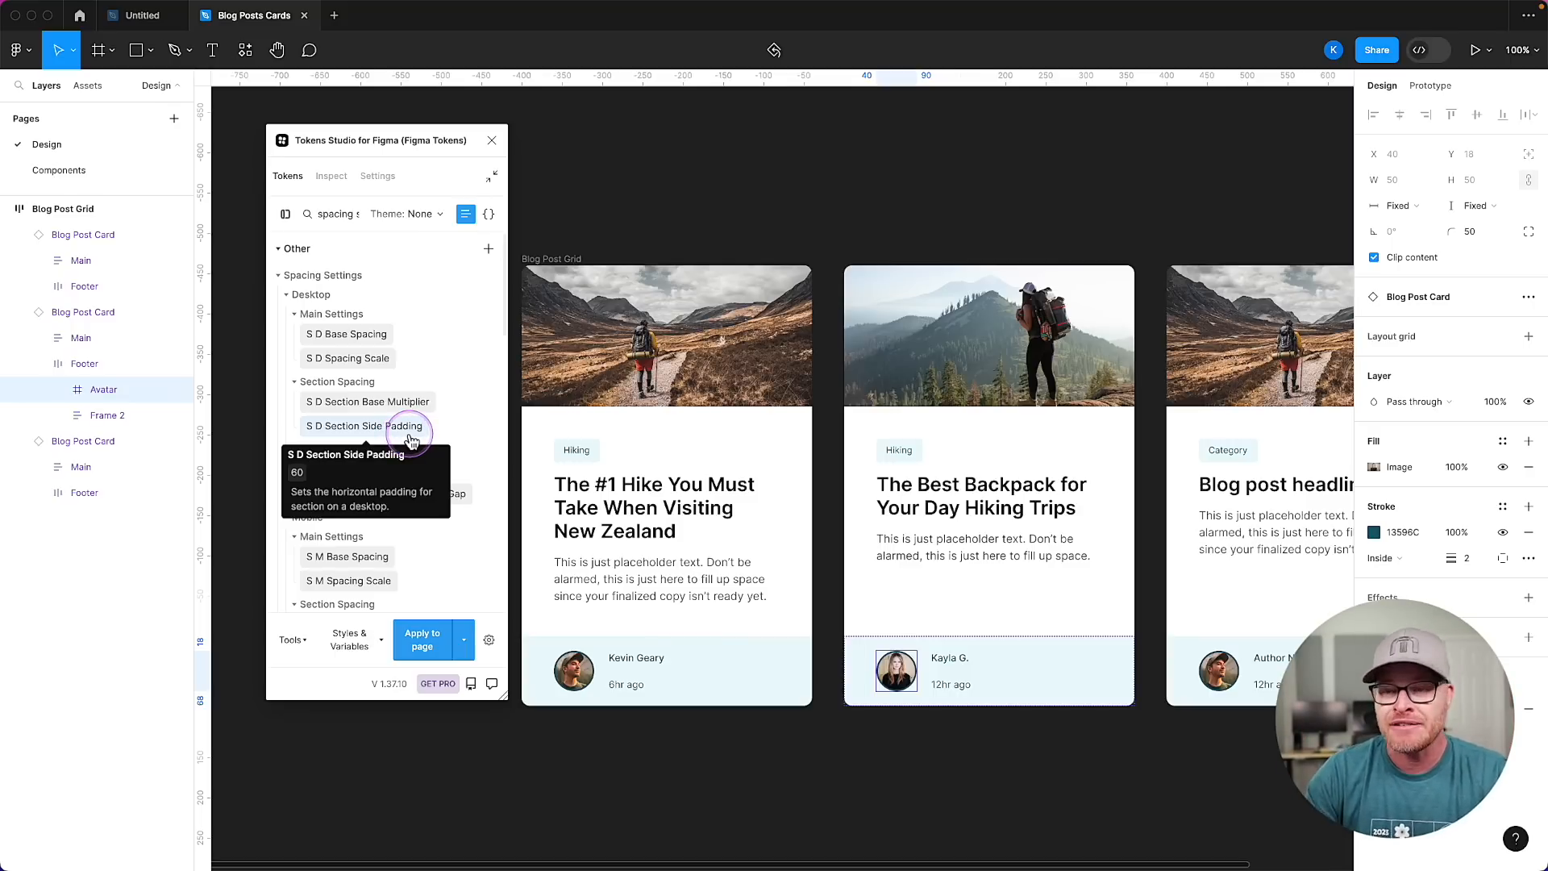
pyautogui.rightClick(356, 334)
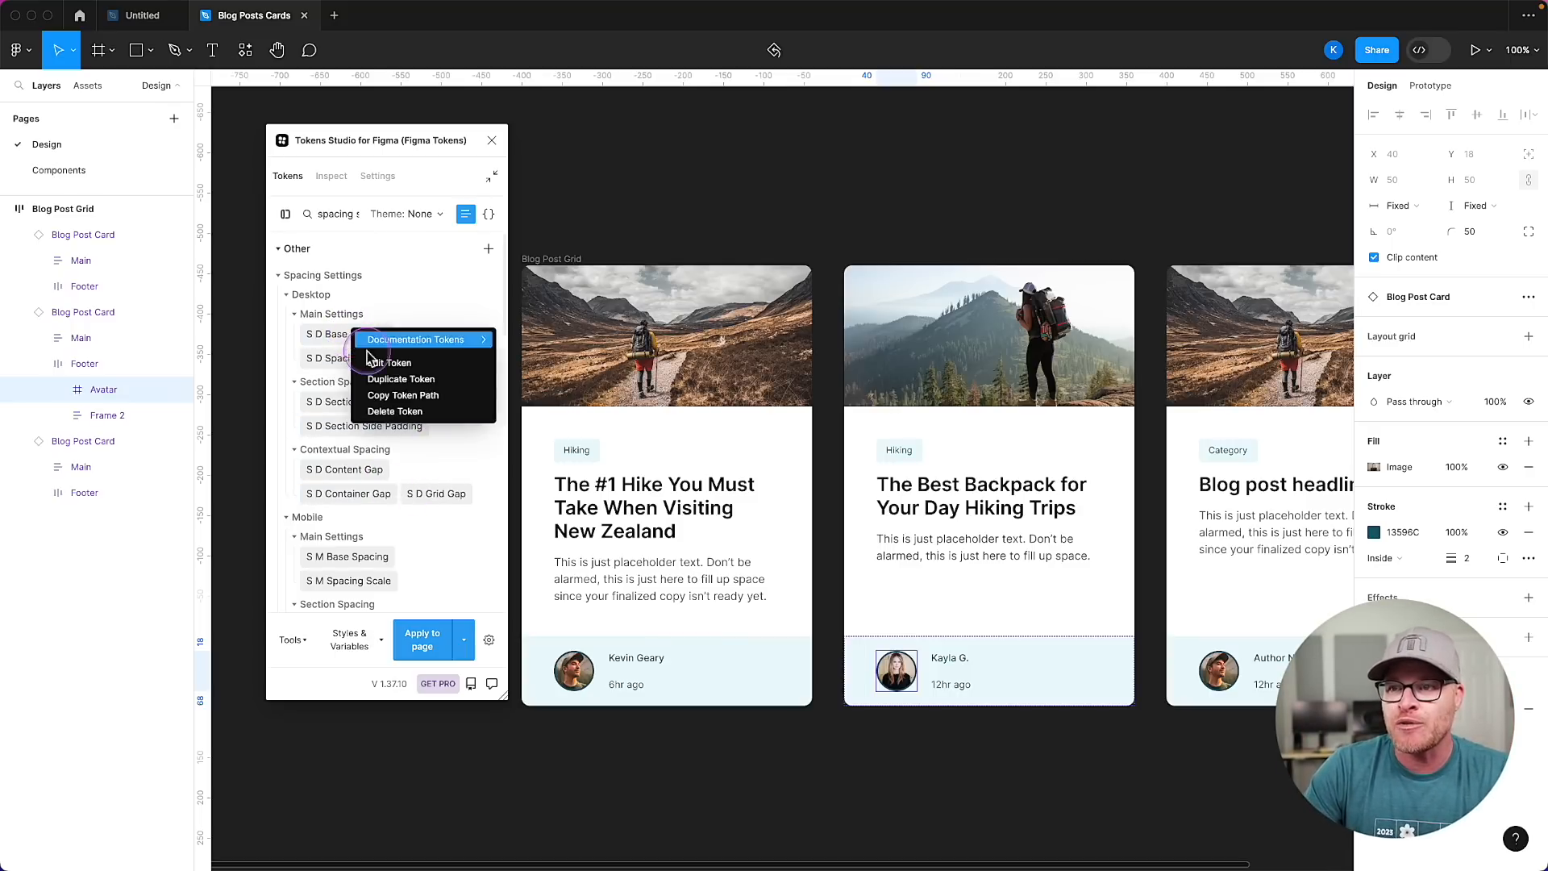
pyautogui.click(379, 362)
pyautogui.doubleClick(330, 416)
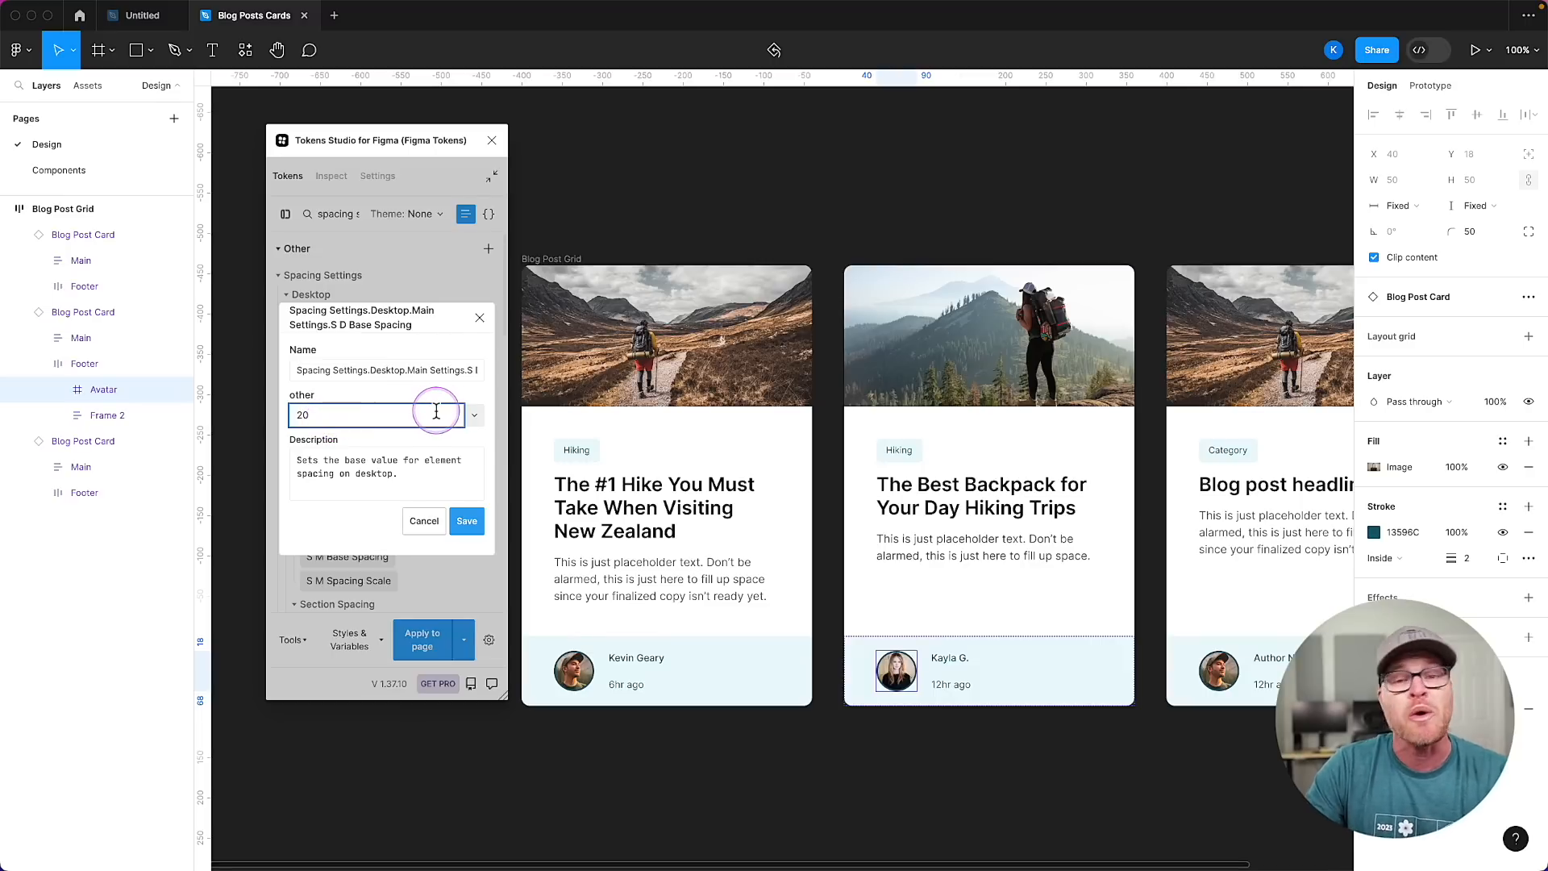
pyautogui.click(466, 520)
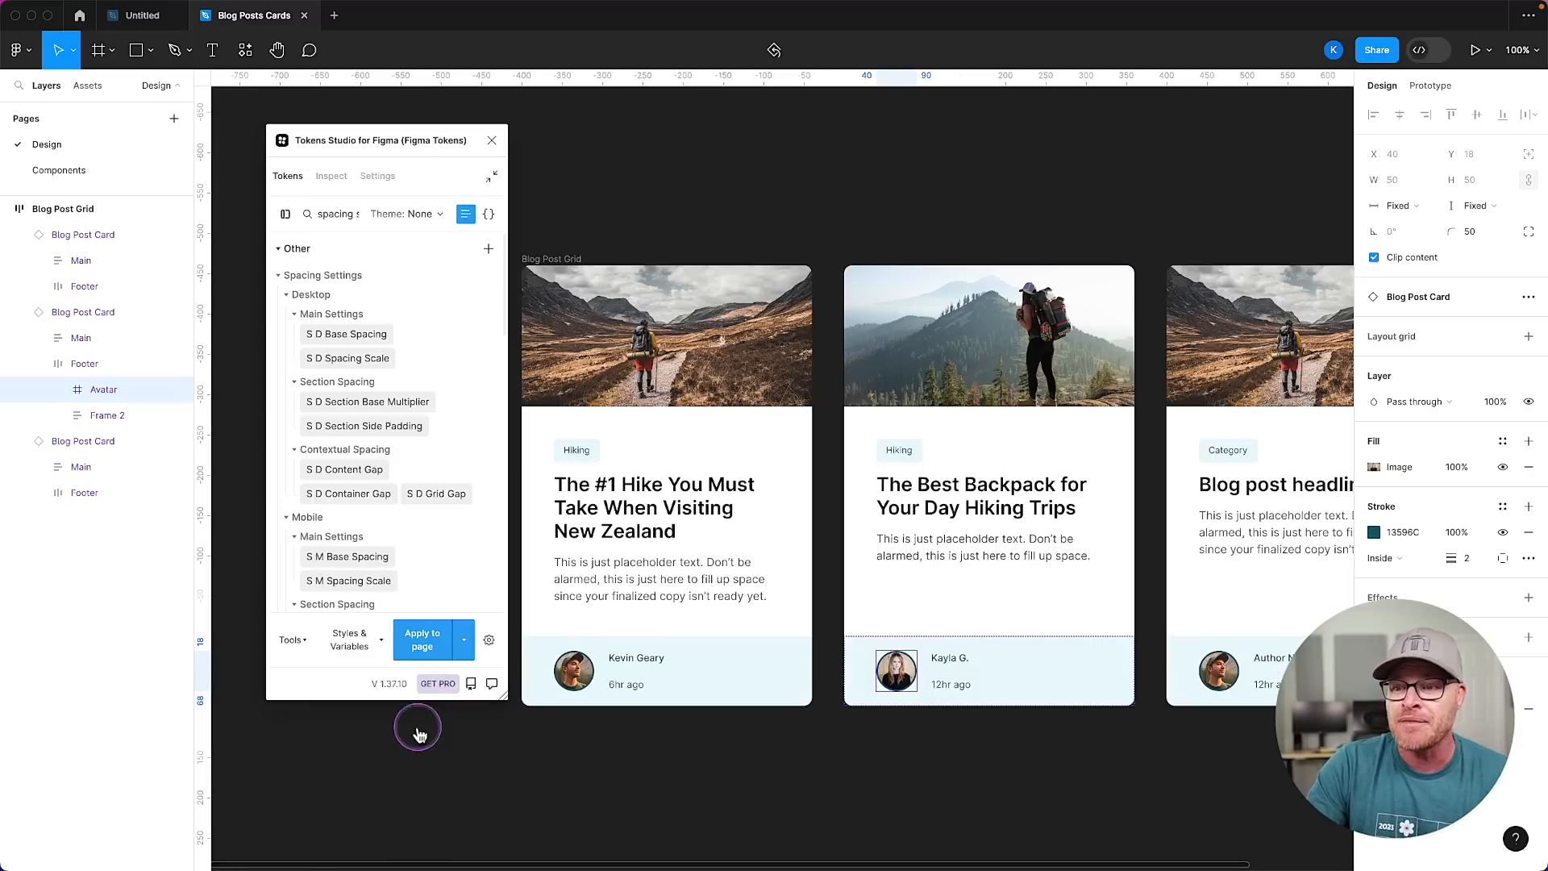
pyautogui.click(416, 643)
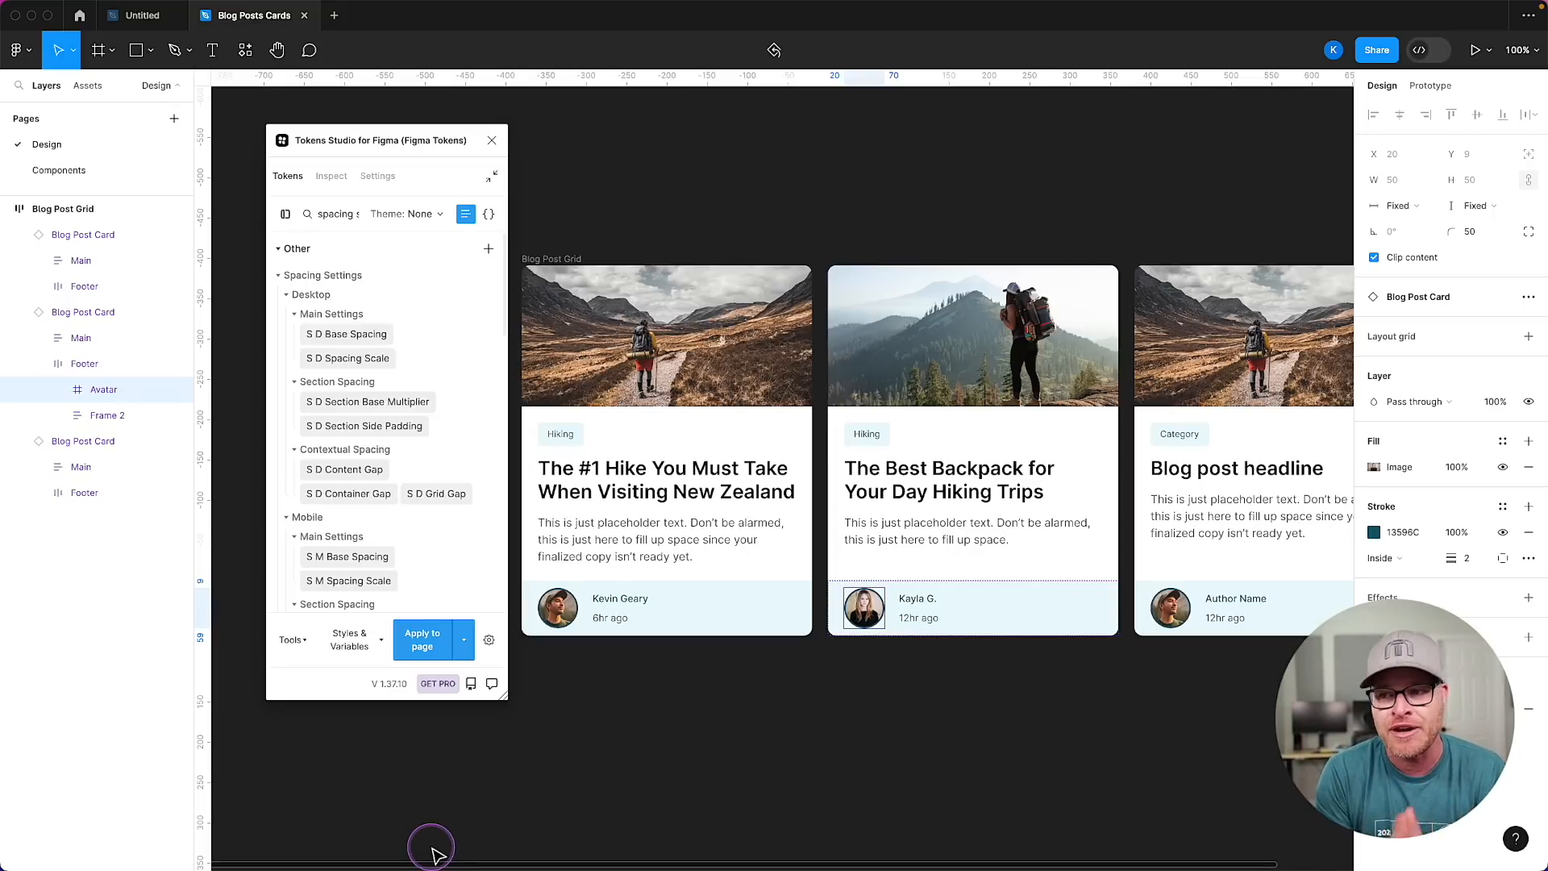
# Change the S D Base Spacing token to 24 and apply the tokens to the page.
pyautogui.rightClick(360, 344)
pyautogui.click(397, 366)
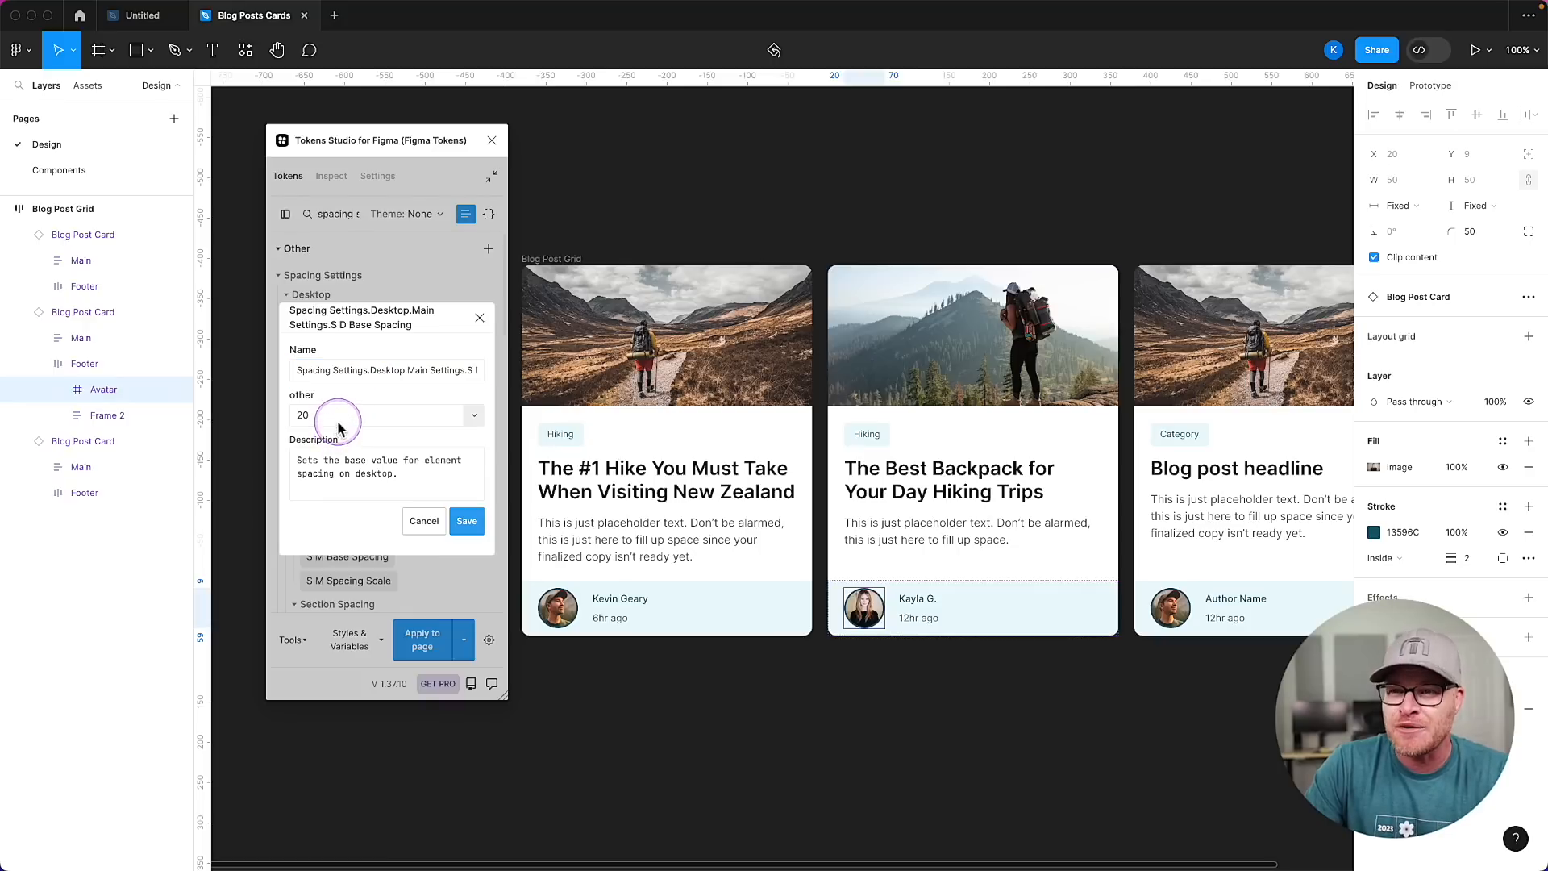
pyautogui.doubleClick(337, 416)
pyautogui.write('25')
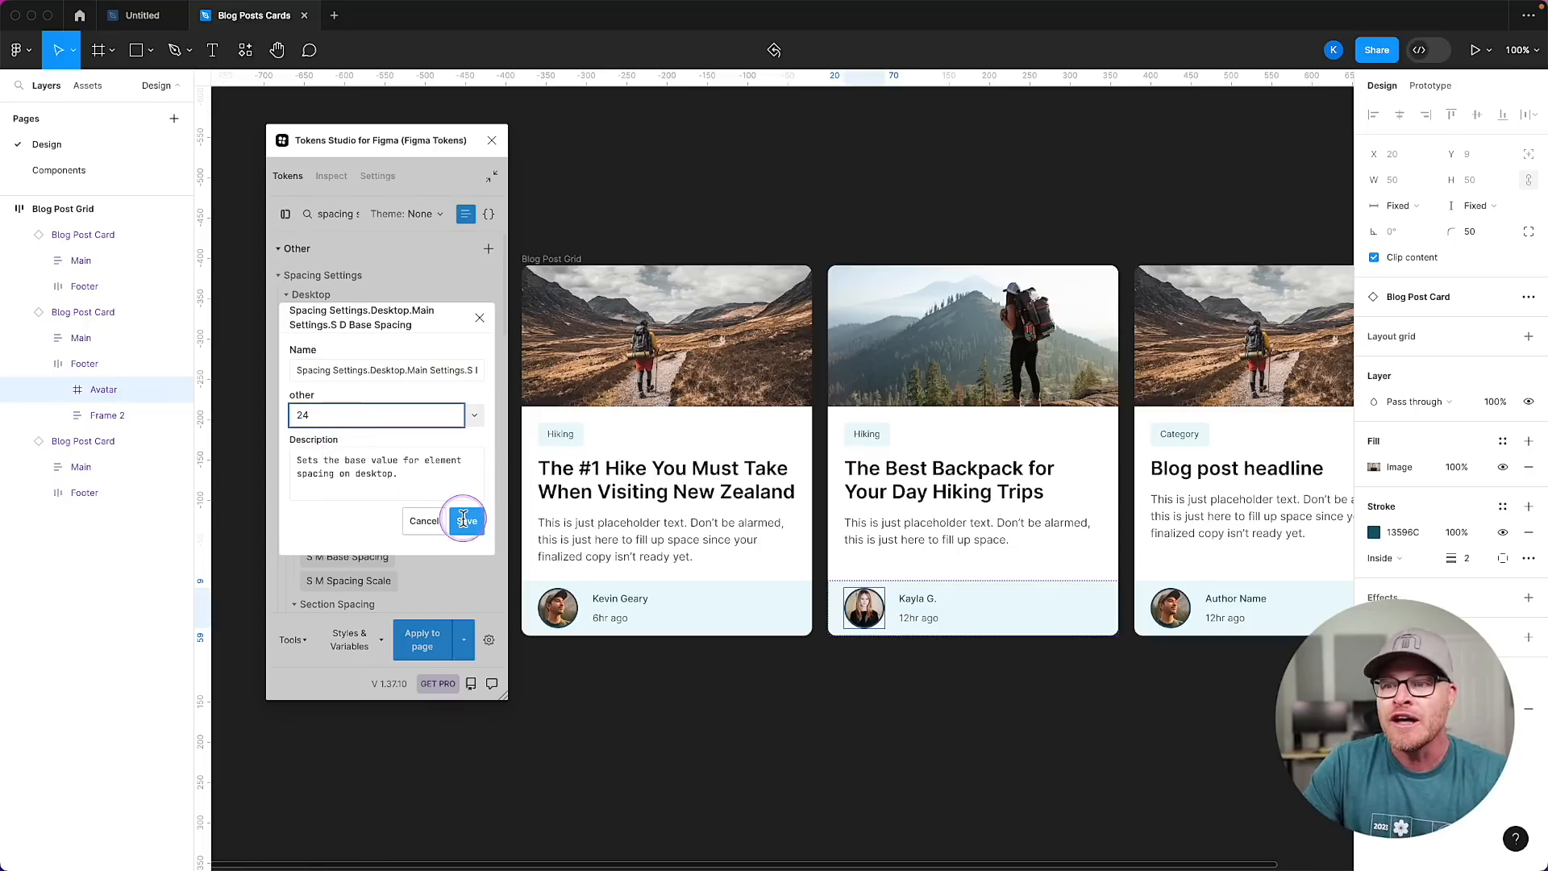
pyautogui.click(467, 521)
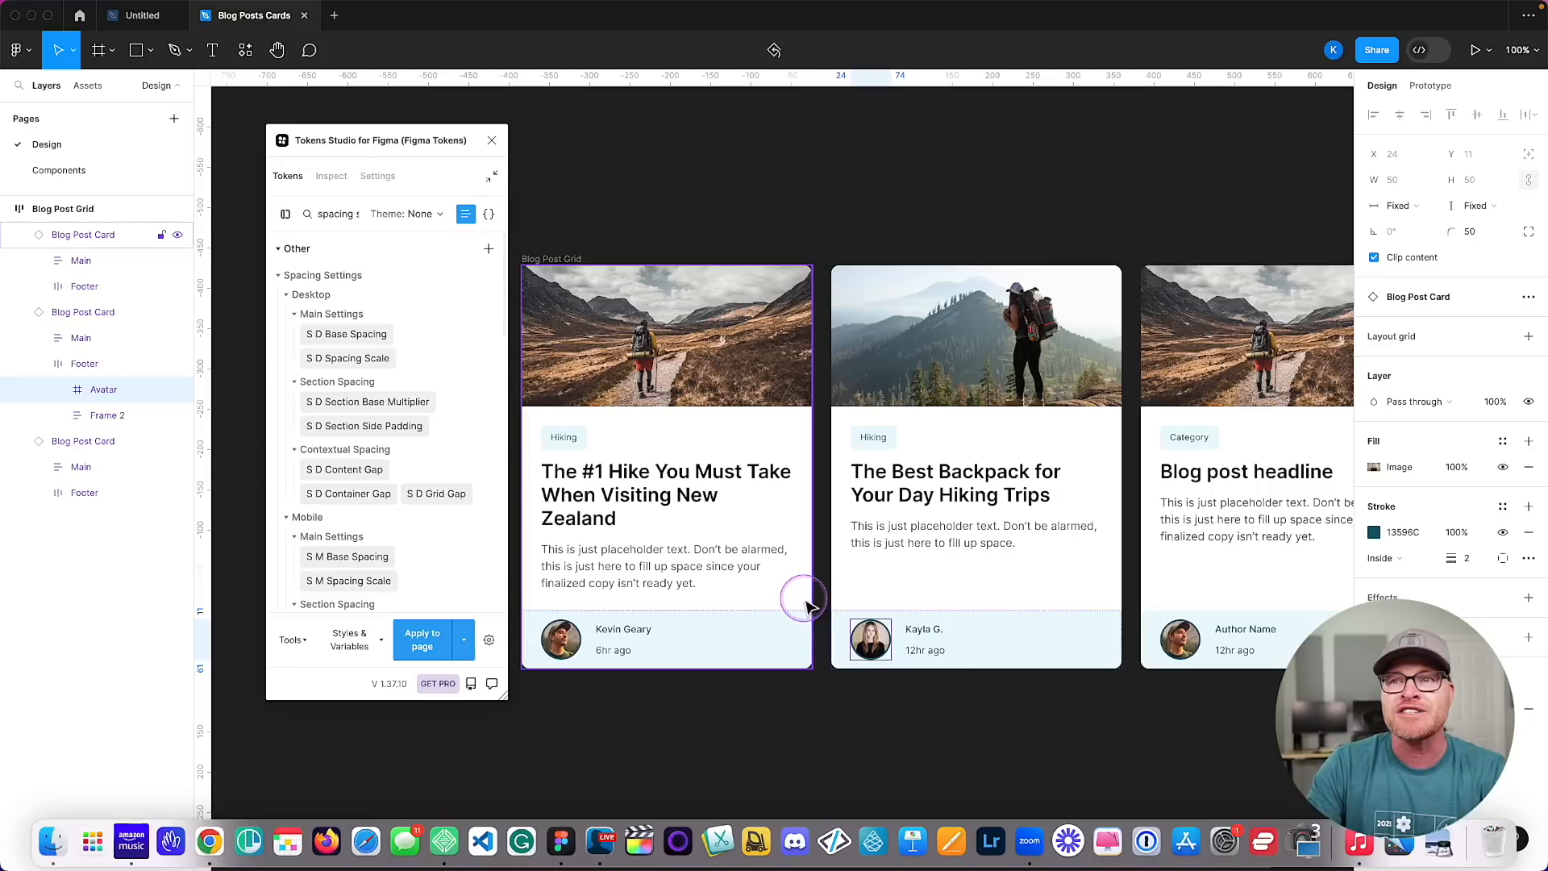
# Search the tokens for "typography settings" and read the description of the S D Base Heading Size token.
pyautogui.tripleClick(321, 216)
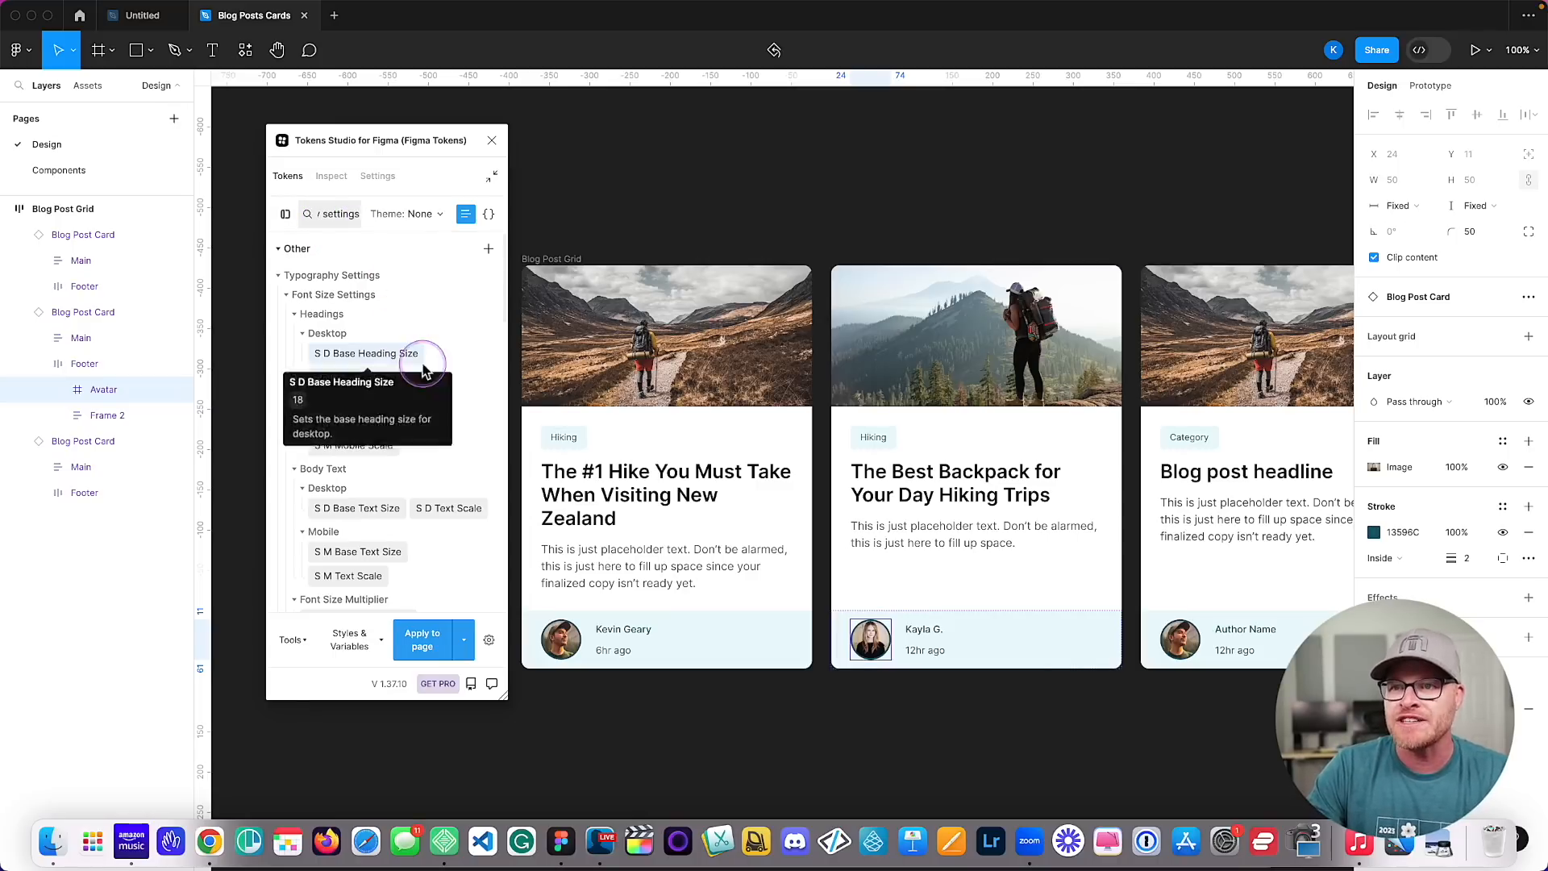
pyautogui.moveTo(372, 364)
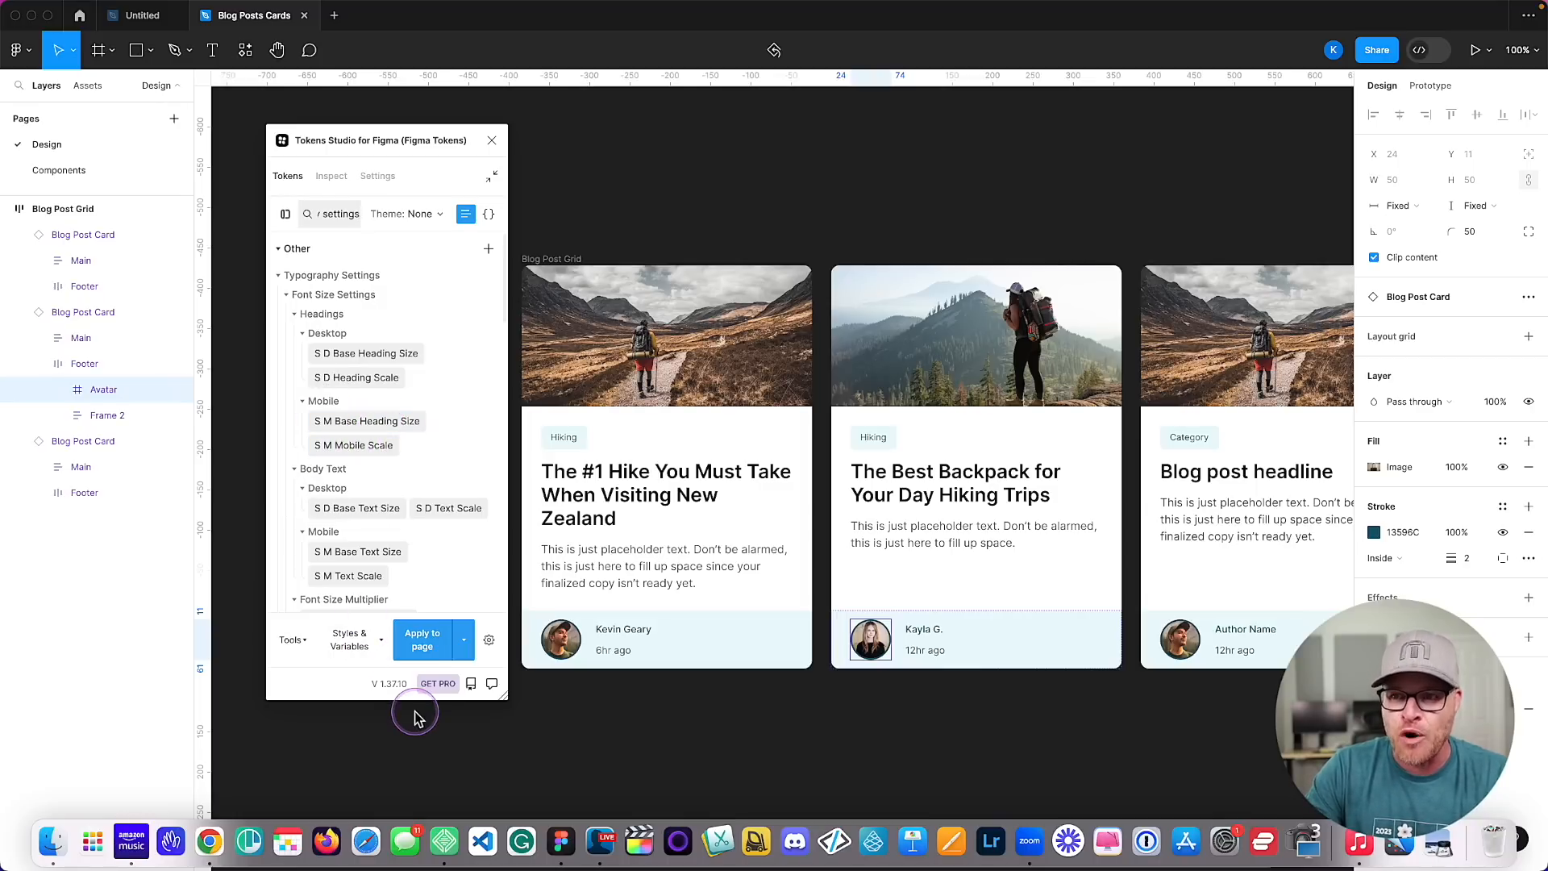
pyautogui.moveTo(375, 518)
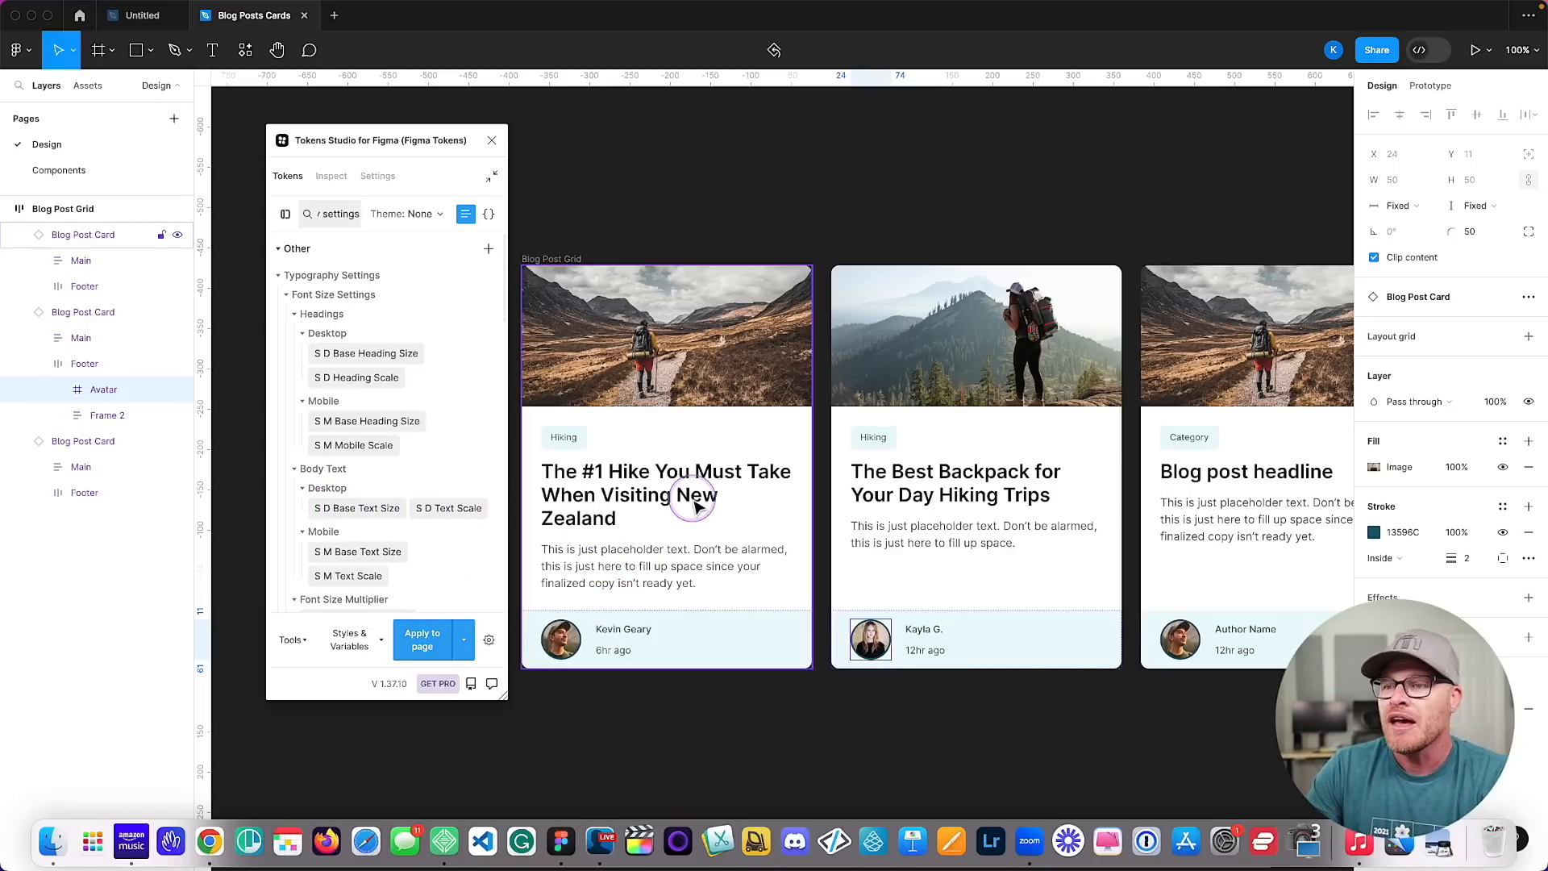
# Set the S D Base Heading Size token to 24 and apply the tokens to the page.
pyautogui.click(345, 360)
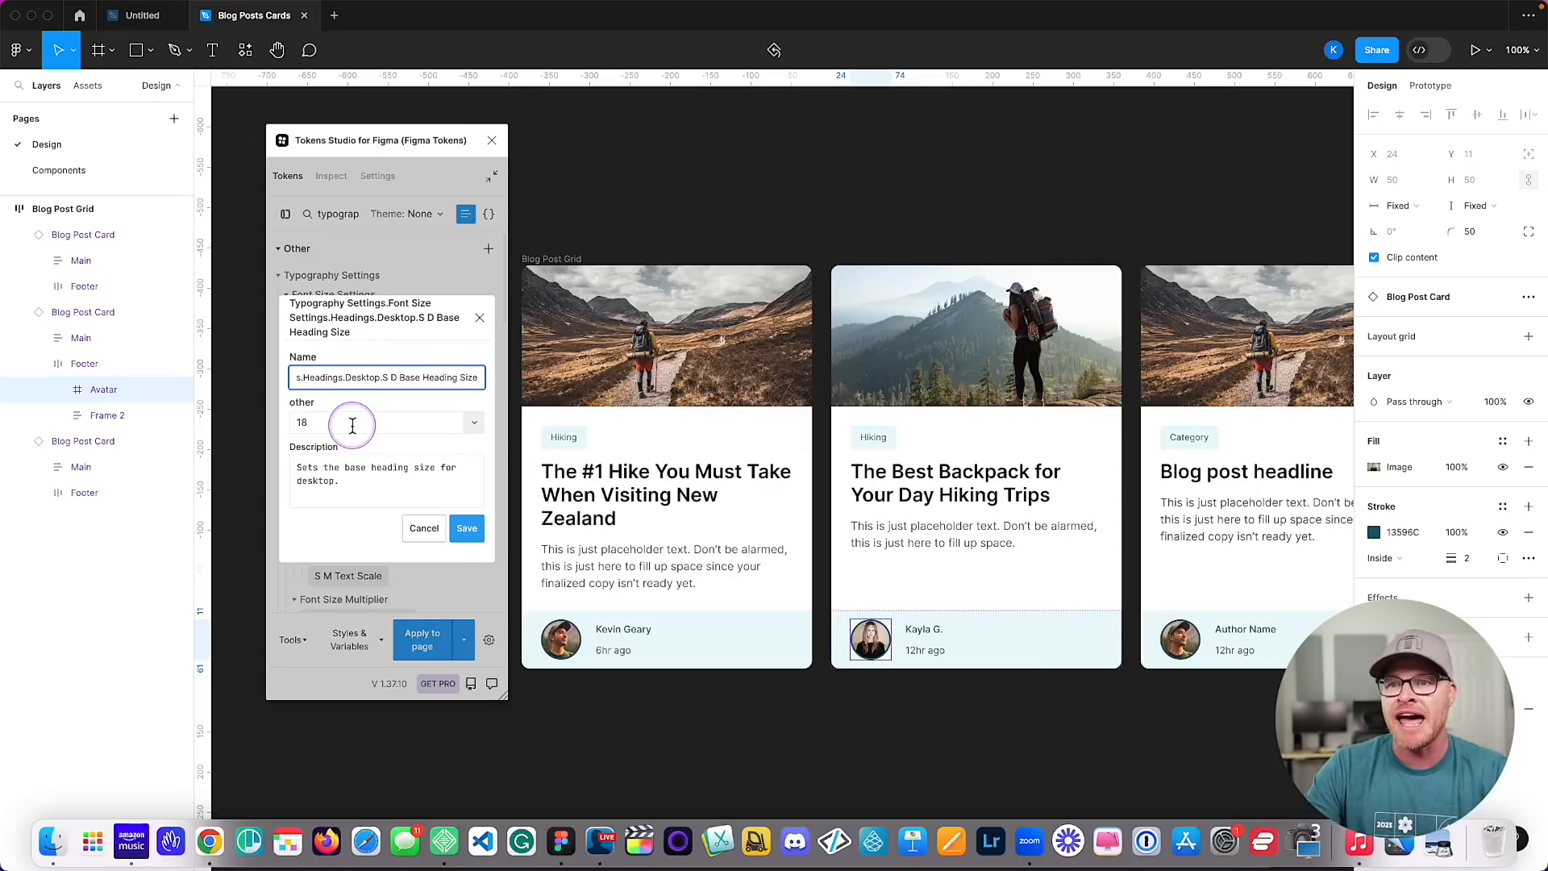
pyautogui.click(352, 423)
pyautogui.click(467, 528)
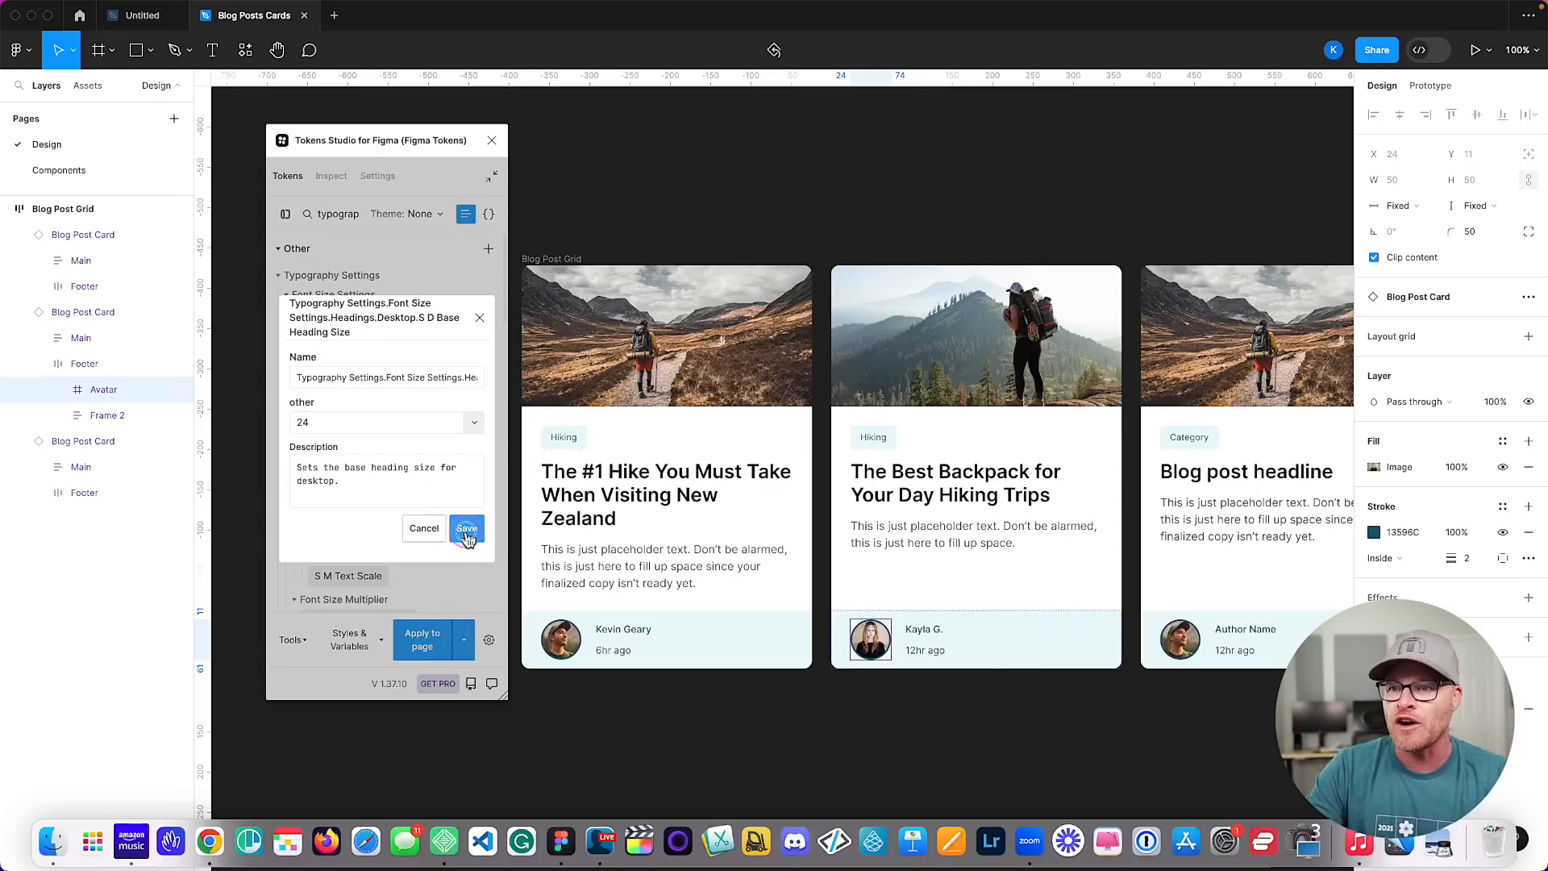
pyautogui.click(443, 660)
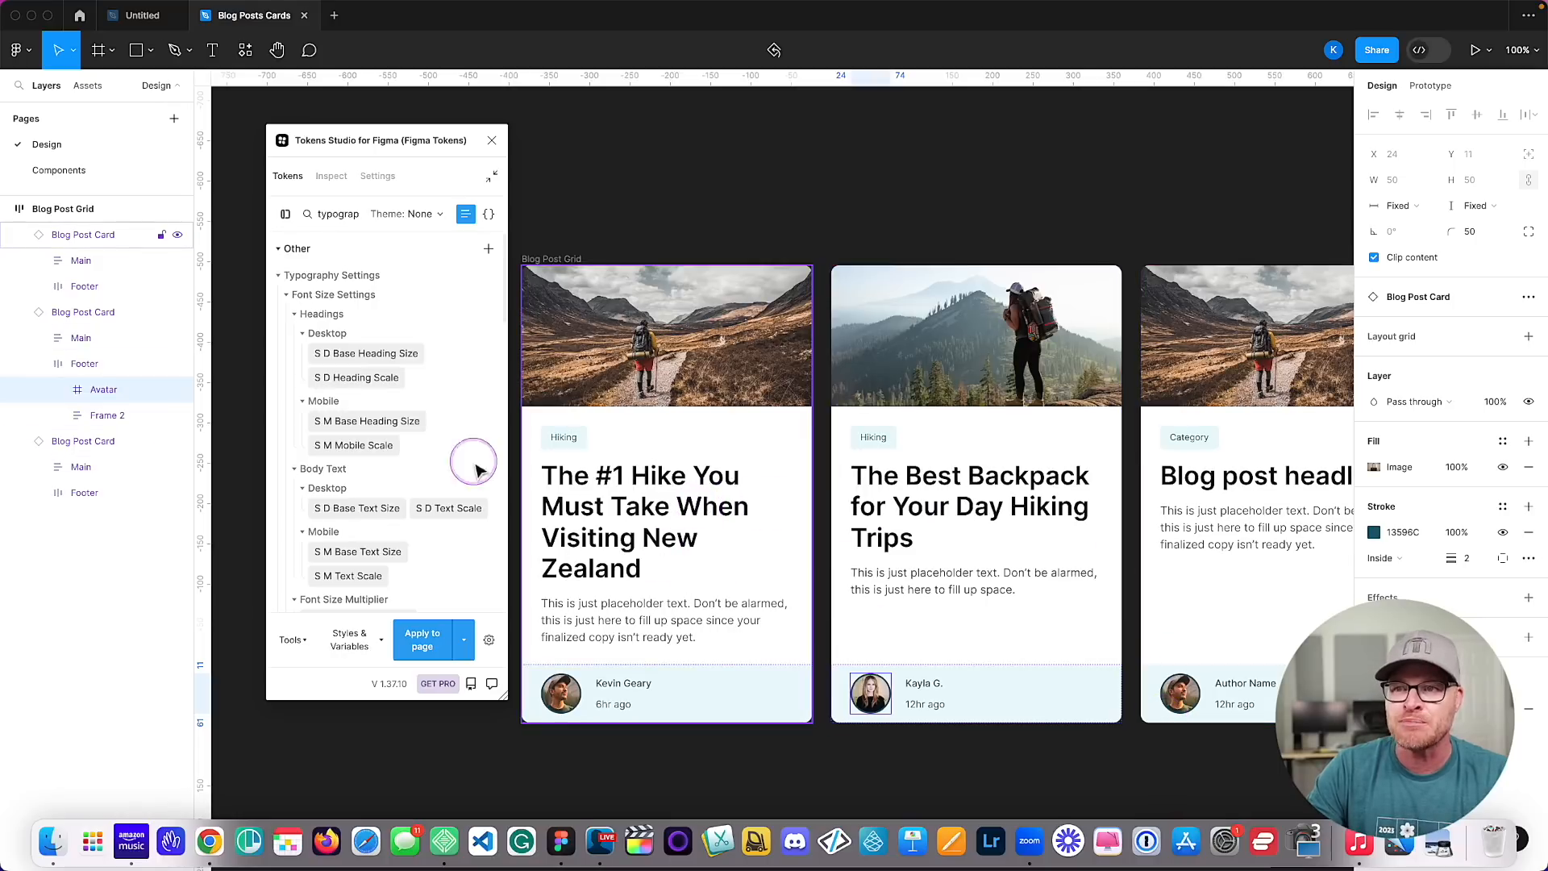
# Change the S D Base Heading Size token to 16 and apply the tokens to the page.
pyautogui.rightClick(359, 354)
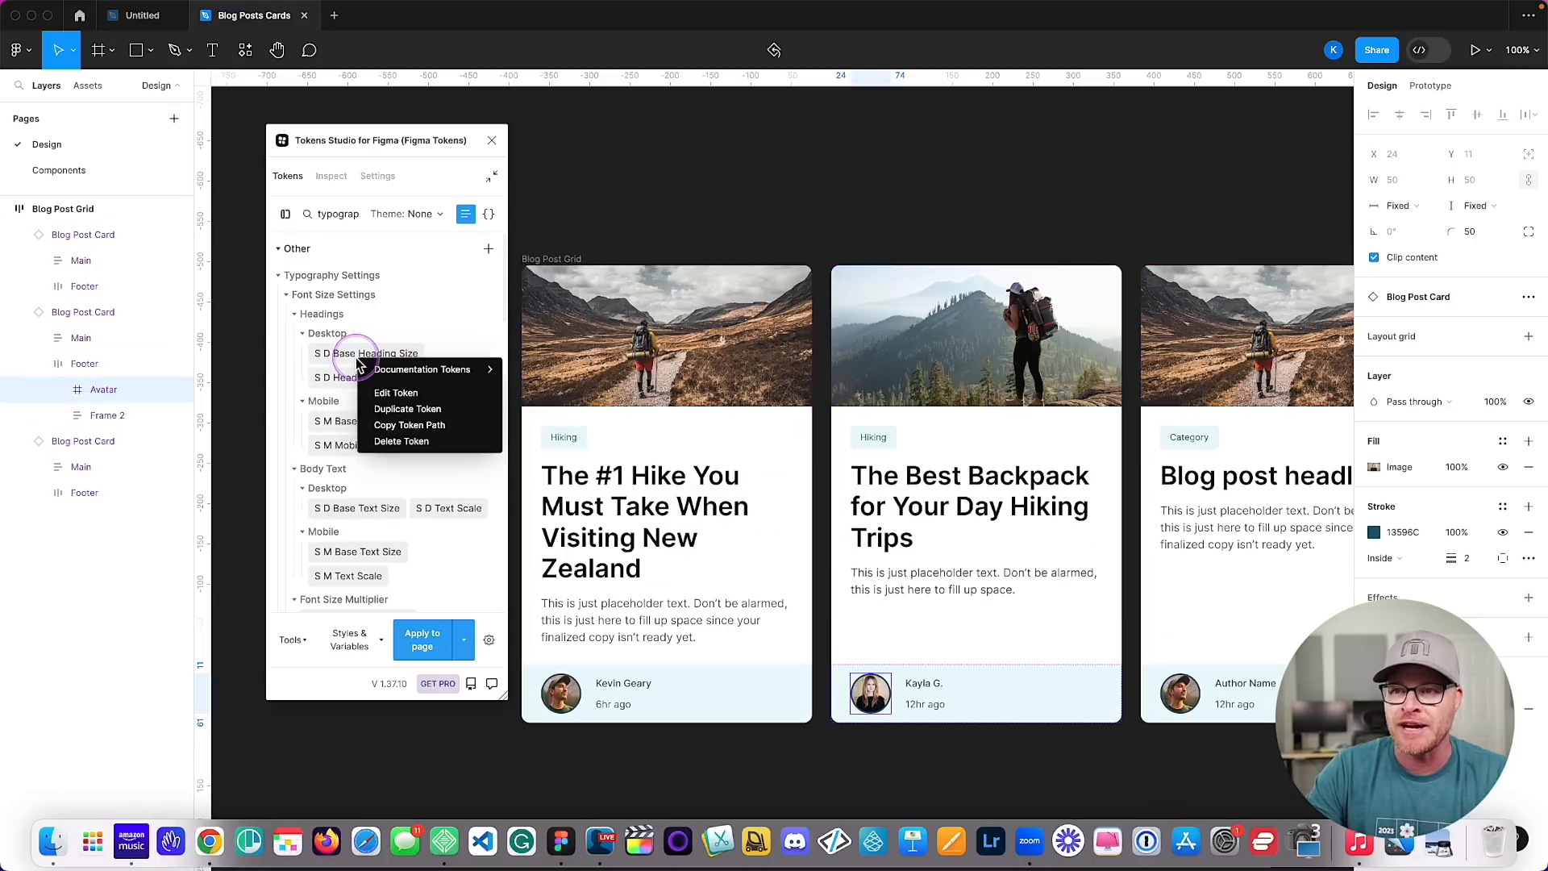
pyautogui.click(397, 393)
pyautogui.doubleClick(311, 421)
pyautogui.write('16')
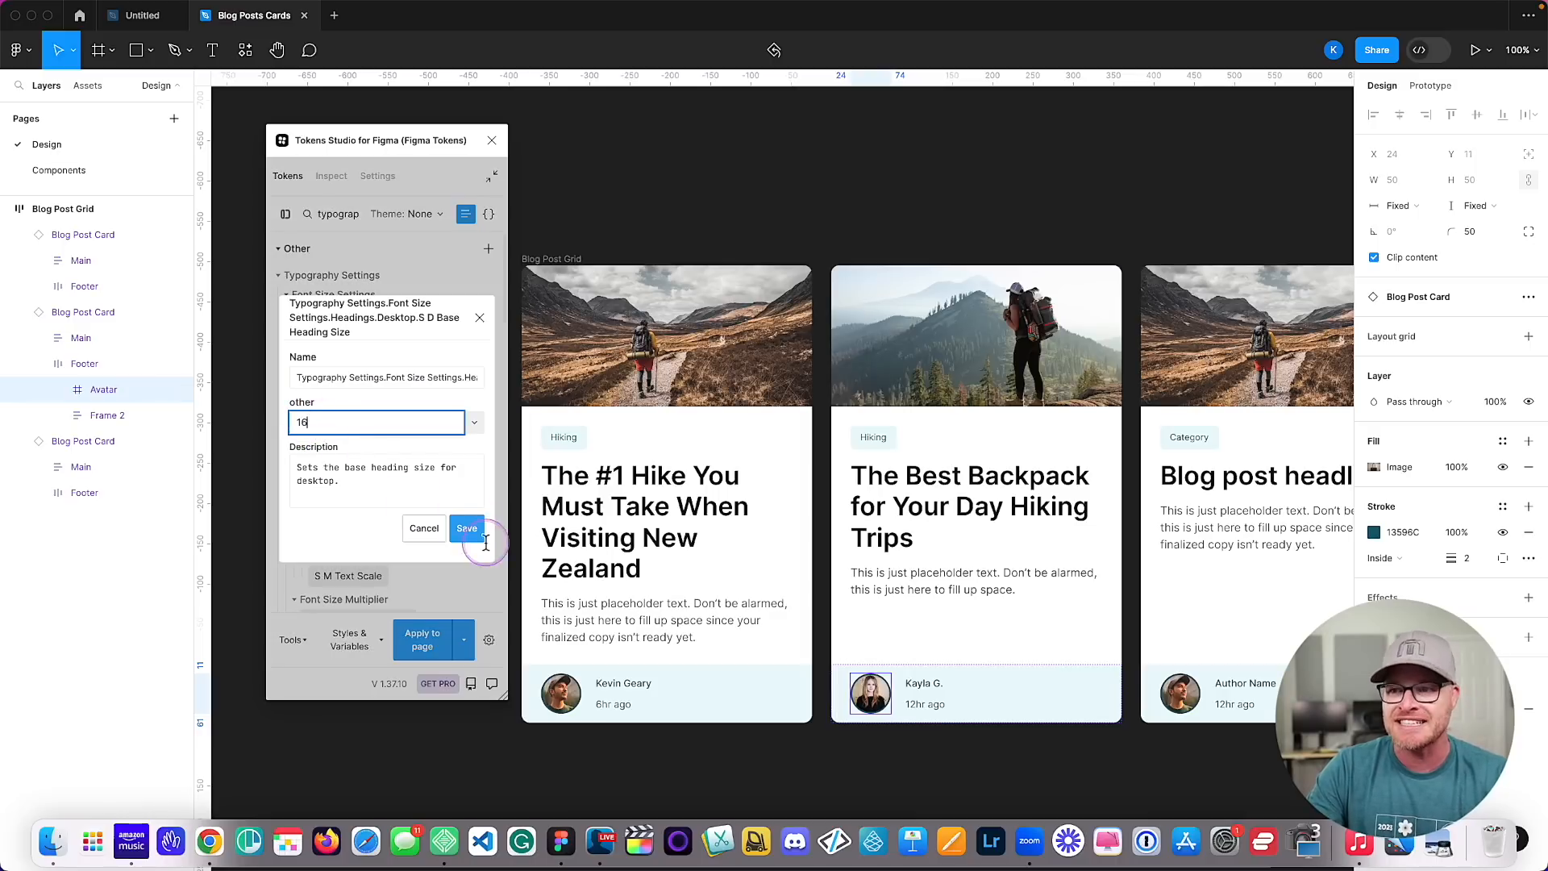
pyautogui.click(467, 528)
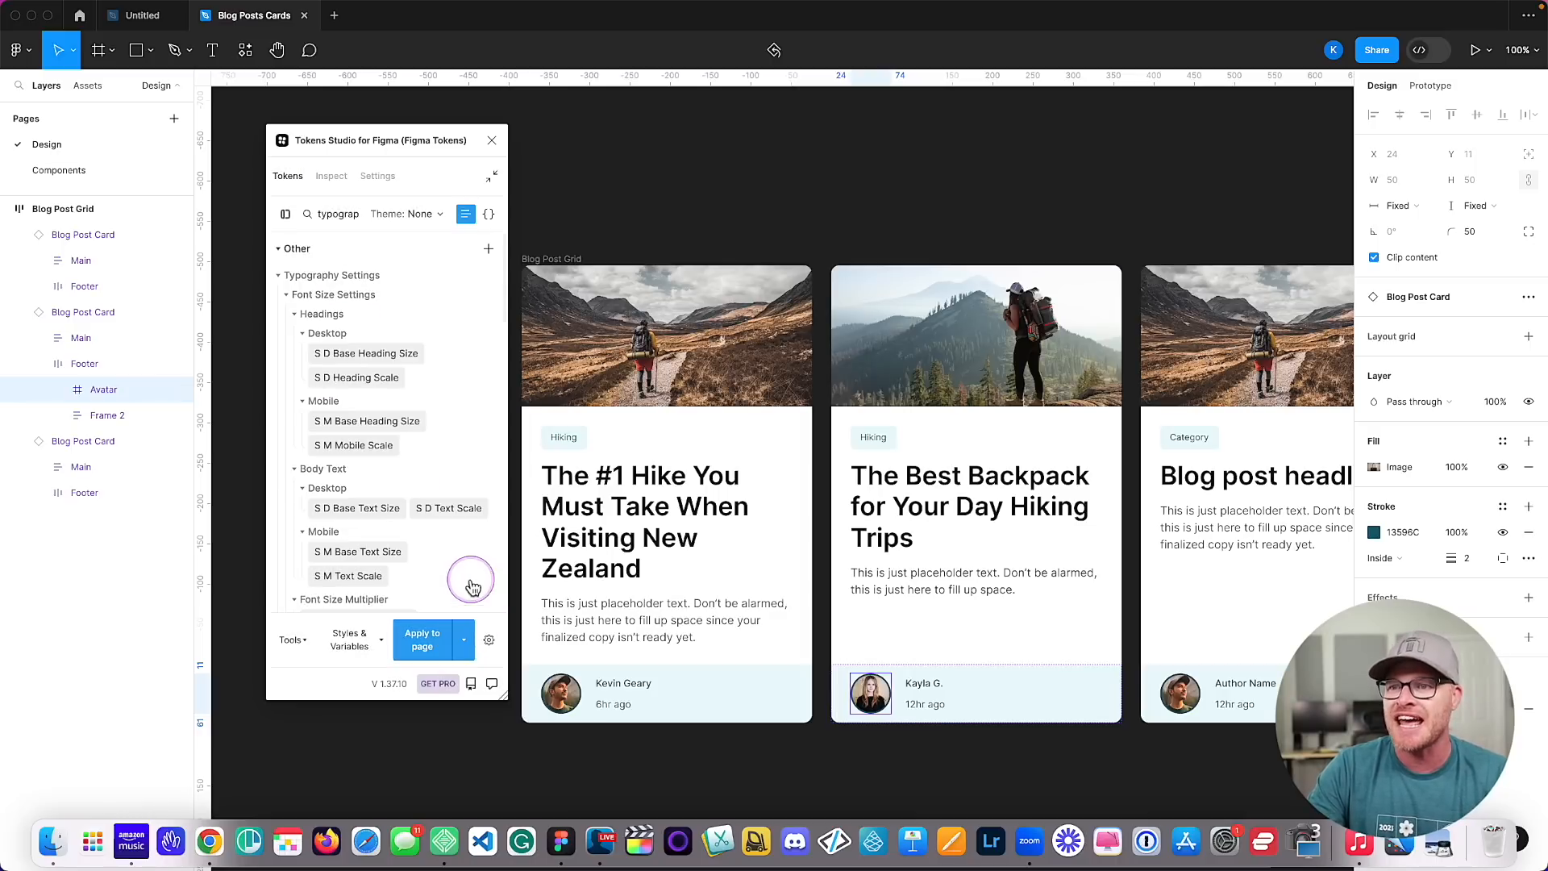
pyautogui.click(420, 657)
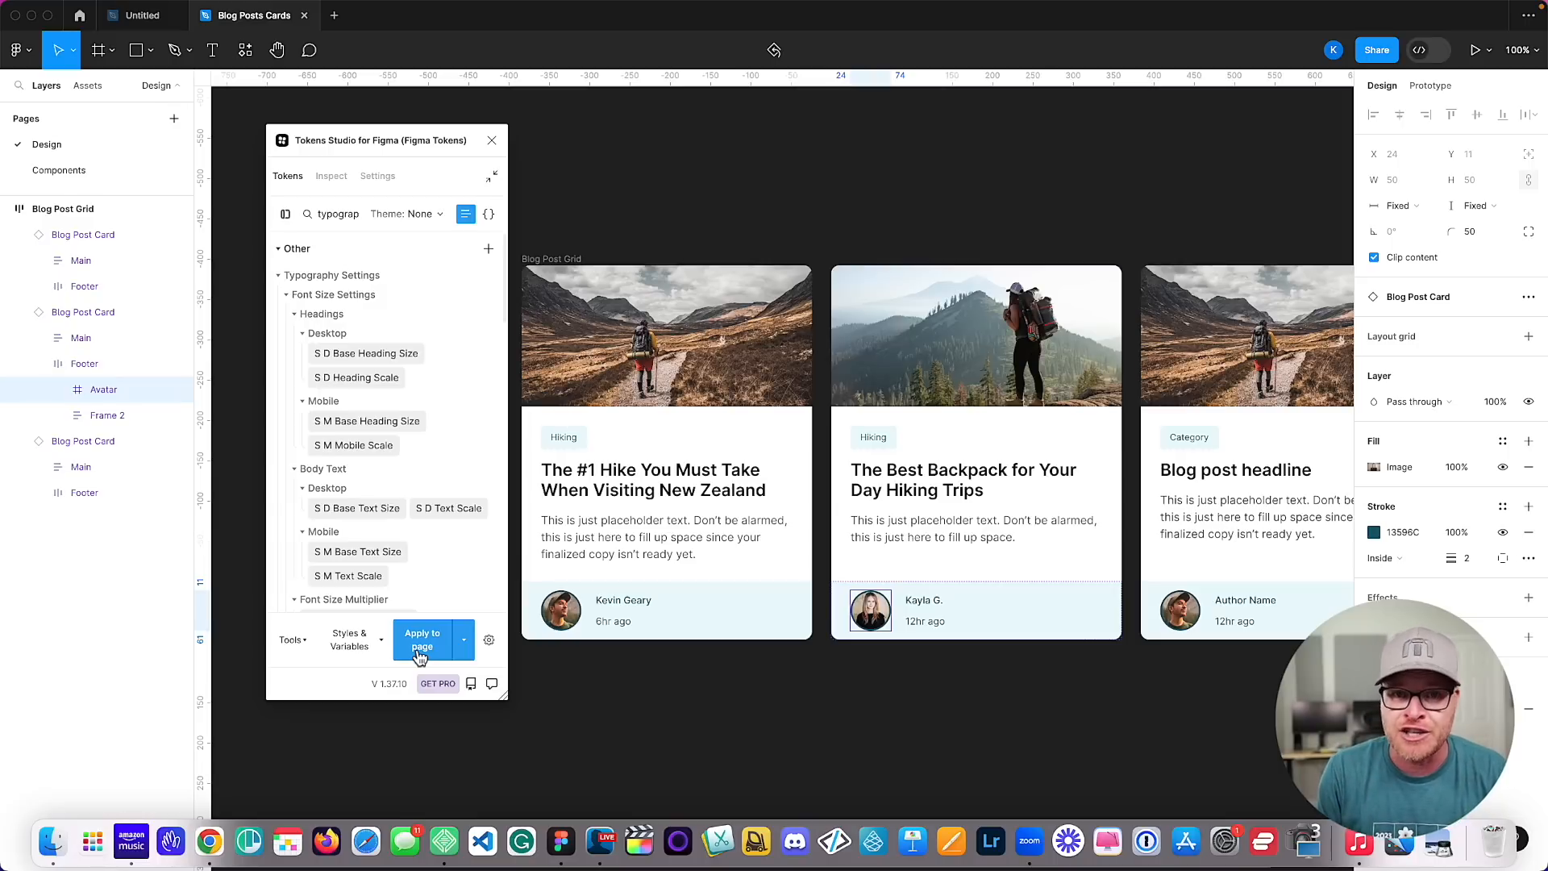
# Search the tokens for "h3" and compare the heading tokens with the headlines on the cards.
pyautogui.moveTo(377, 418)
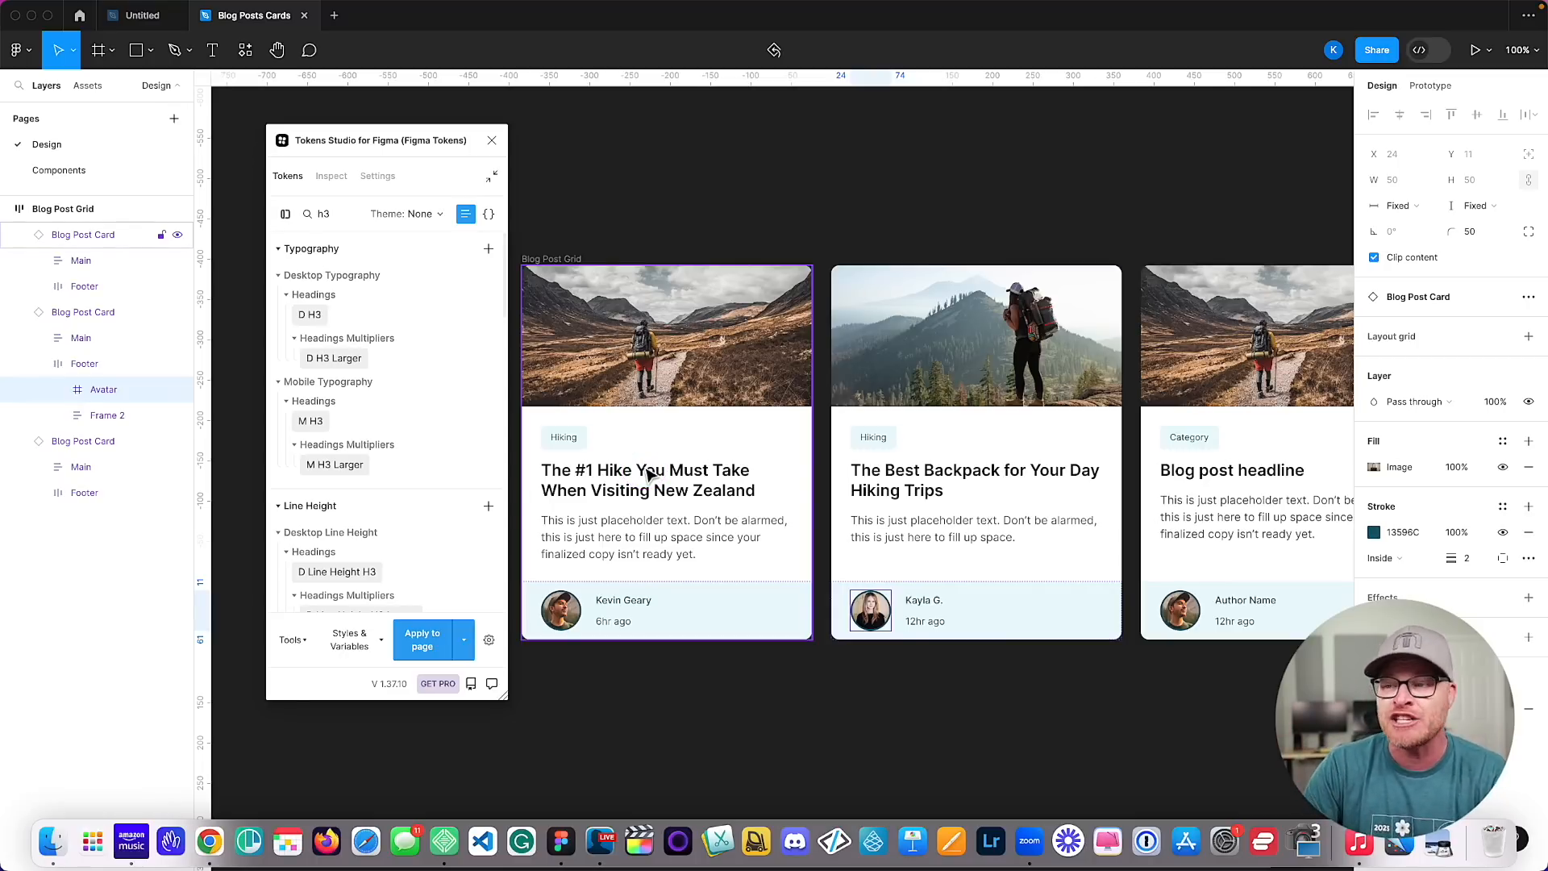
pyautogui.click(1068, 615)
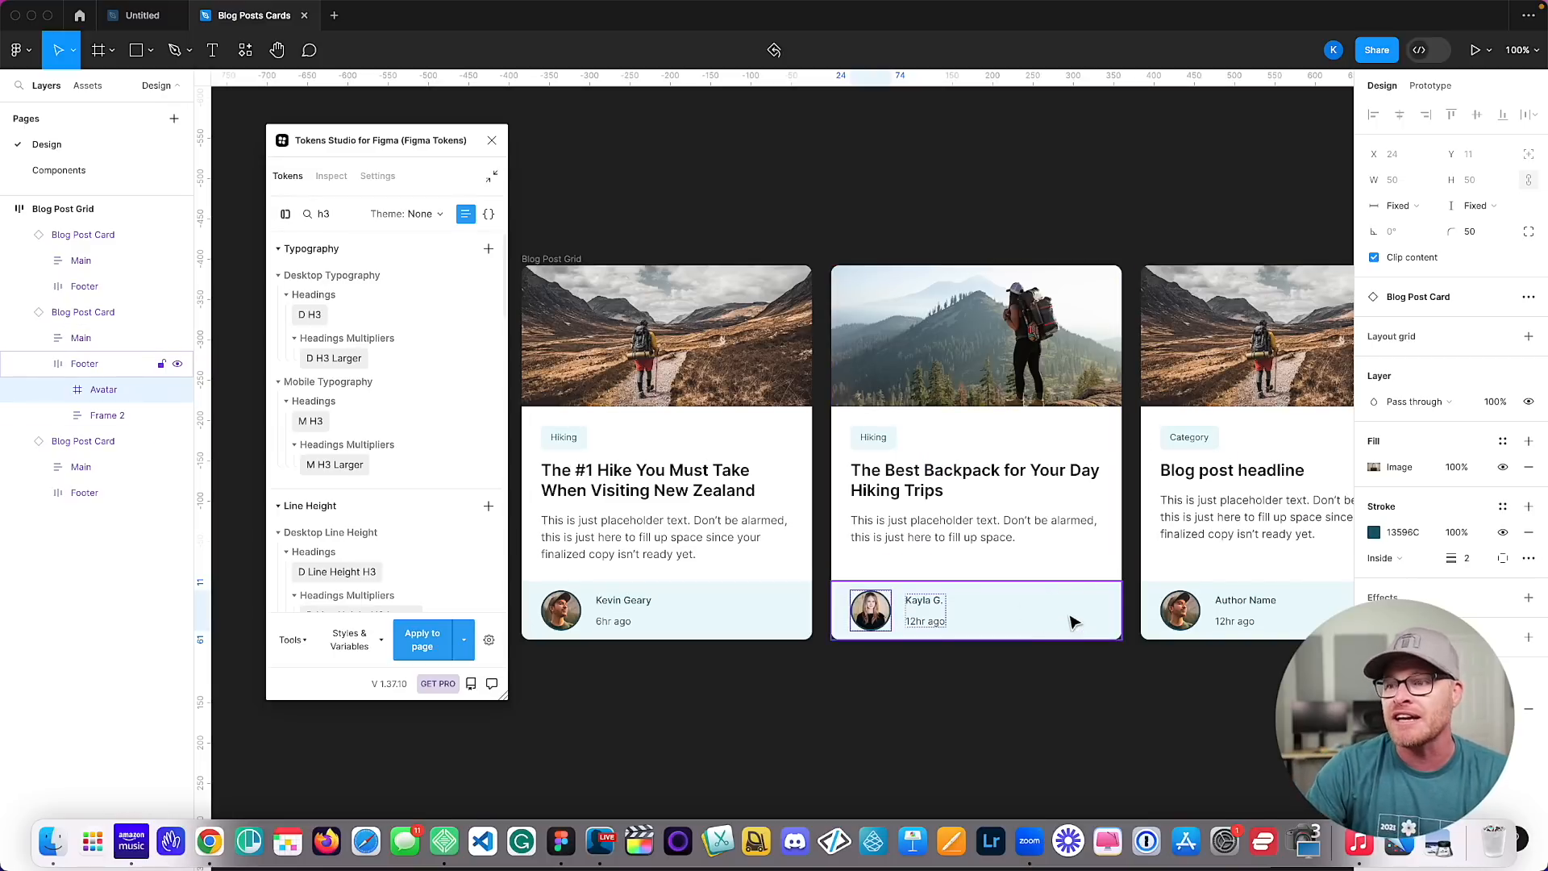
pyautogui.click(594, 540)
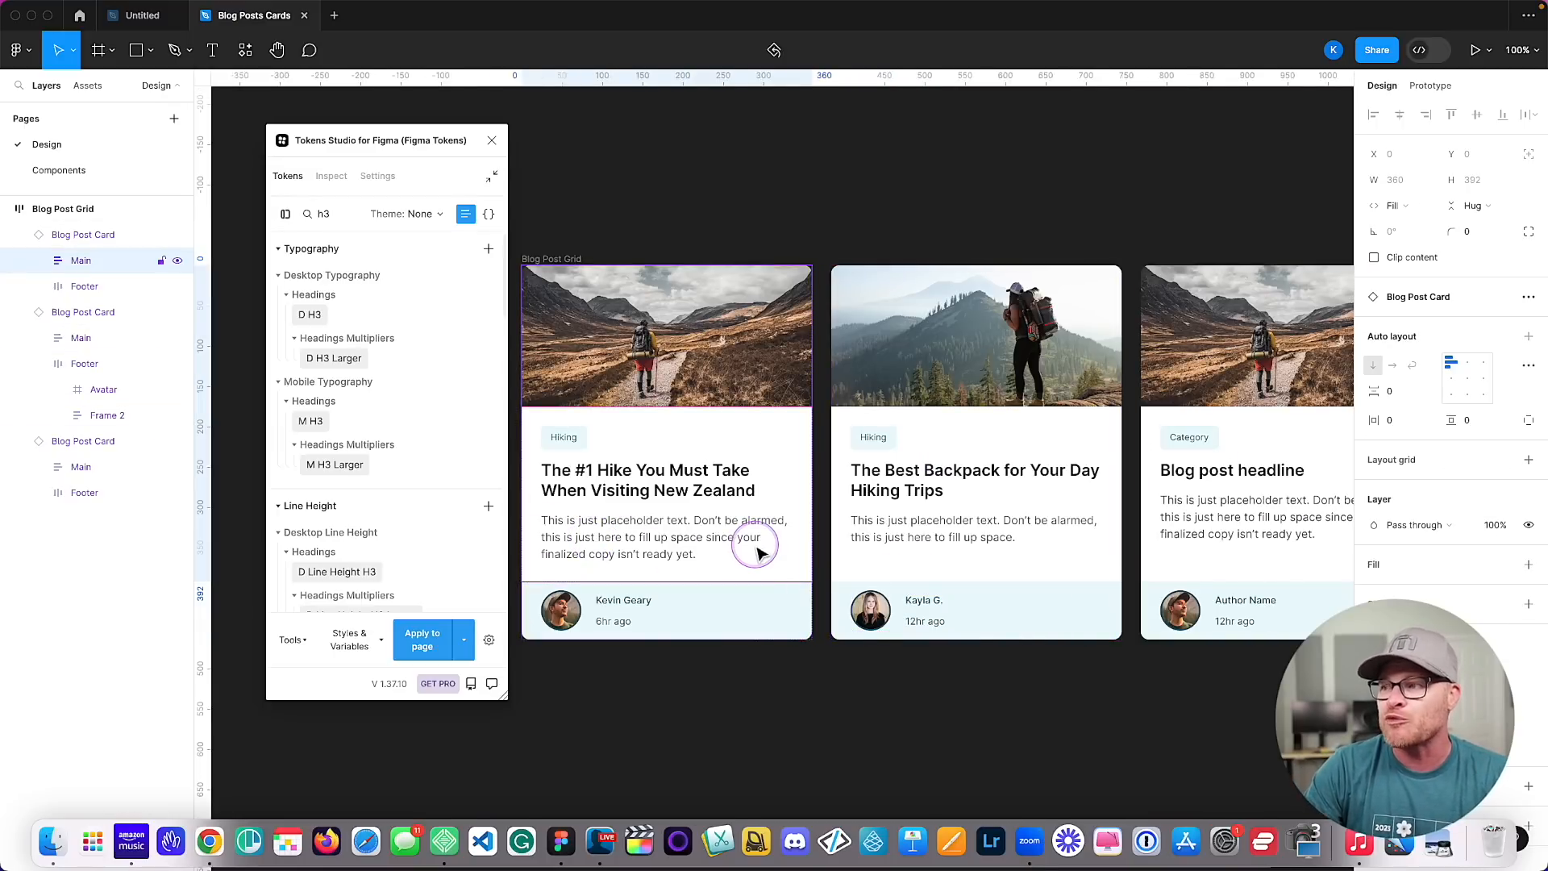
# Close the Tokens Studio plugin and clear the selection on the canvas.
pyautogui.hscroll(5, 725, 447)
pyautogui.click(493, 141)
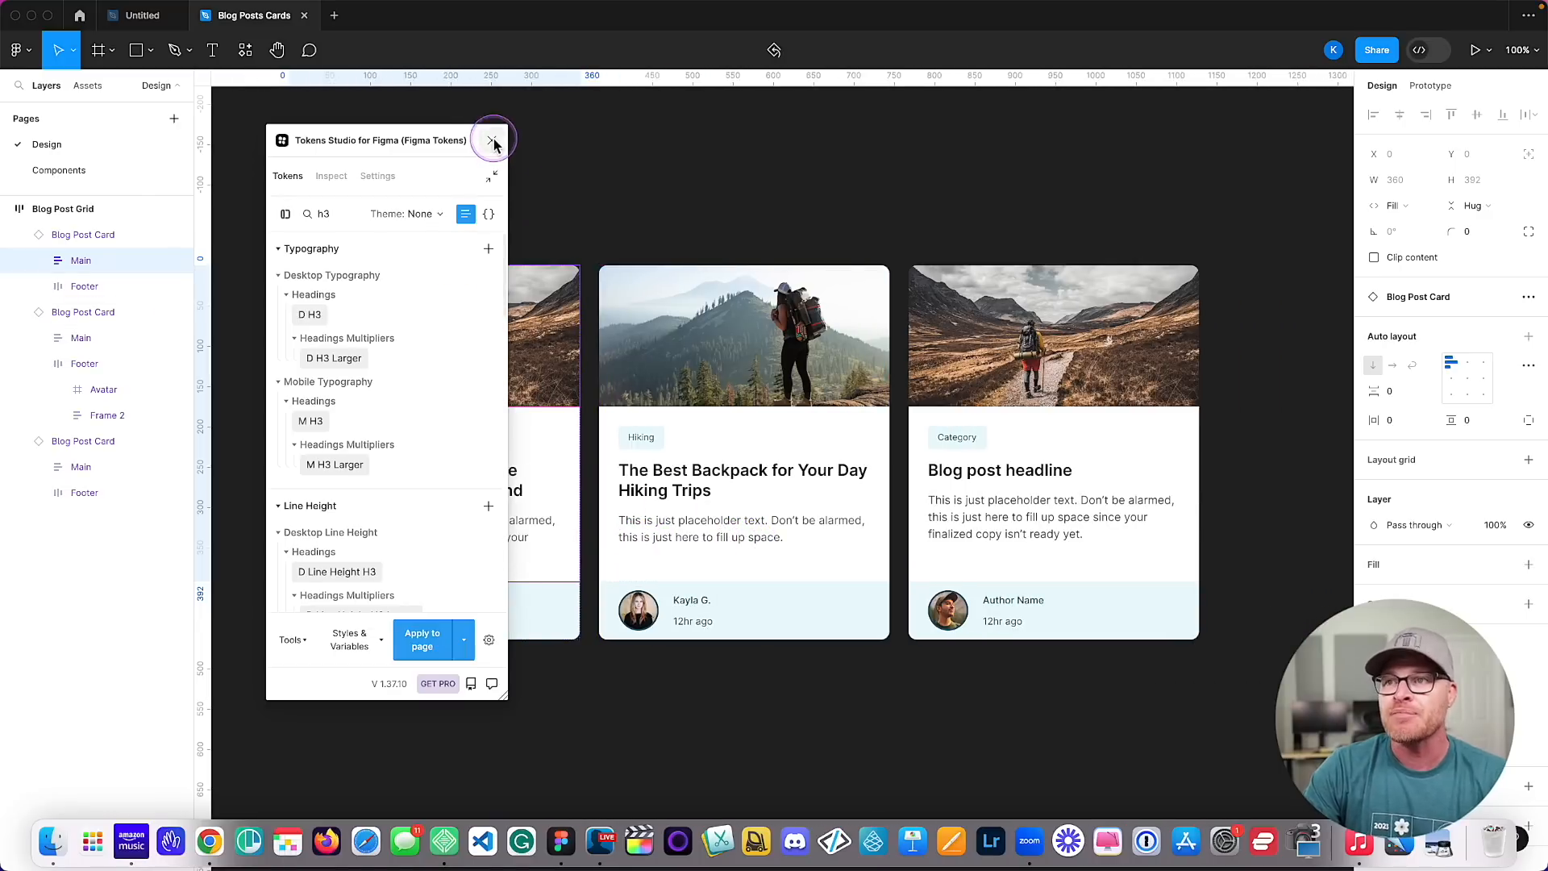
pyautogui.hscroll(-4, 594, 202)
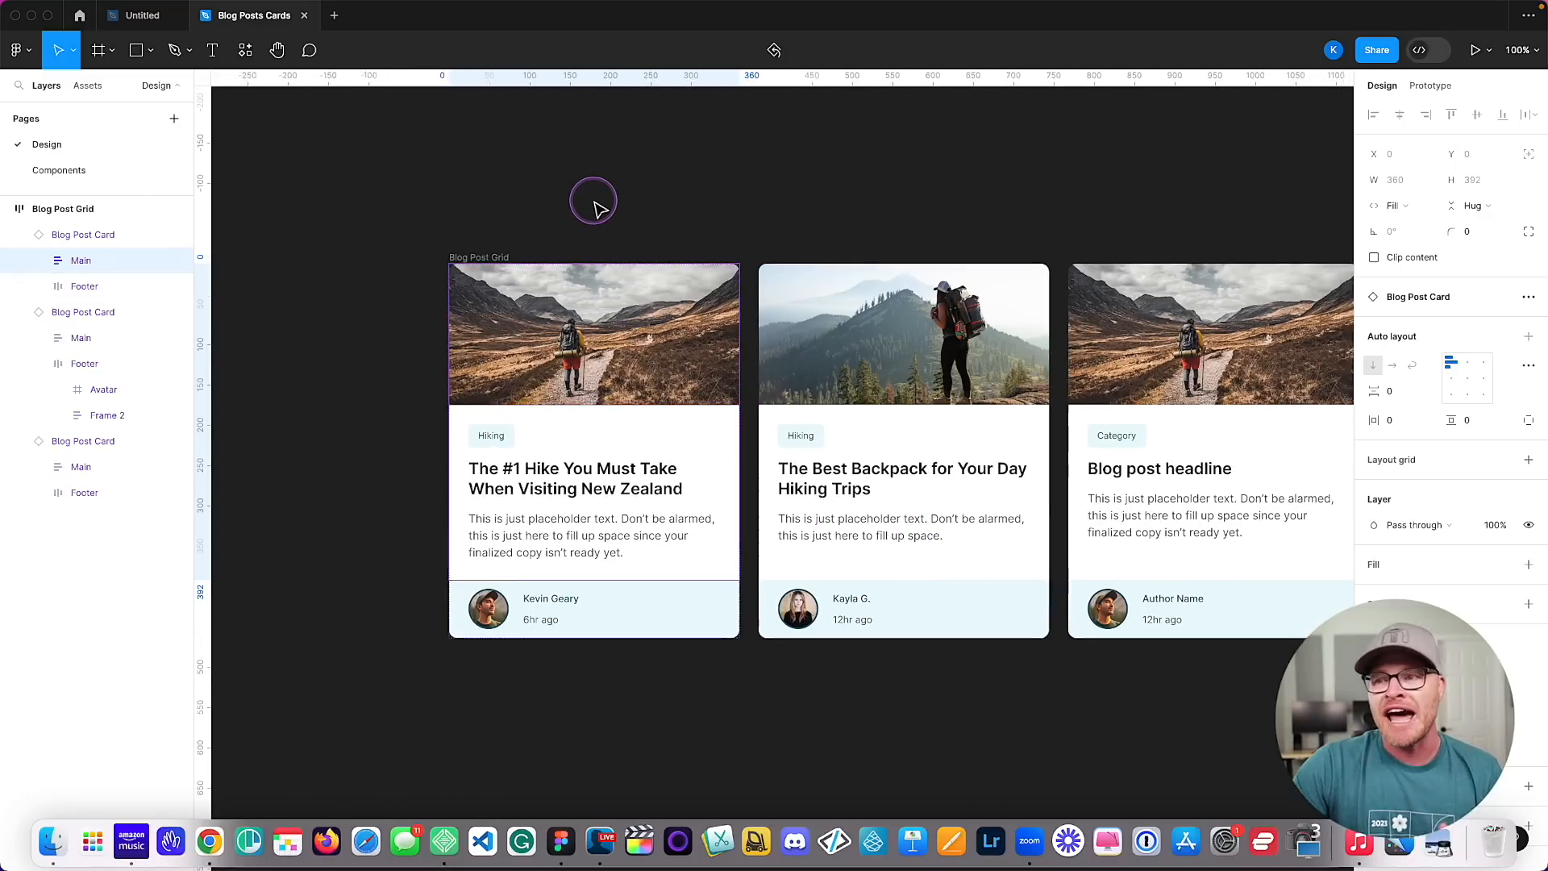
pyautogui.hscroll(3, 594, 201)
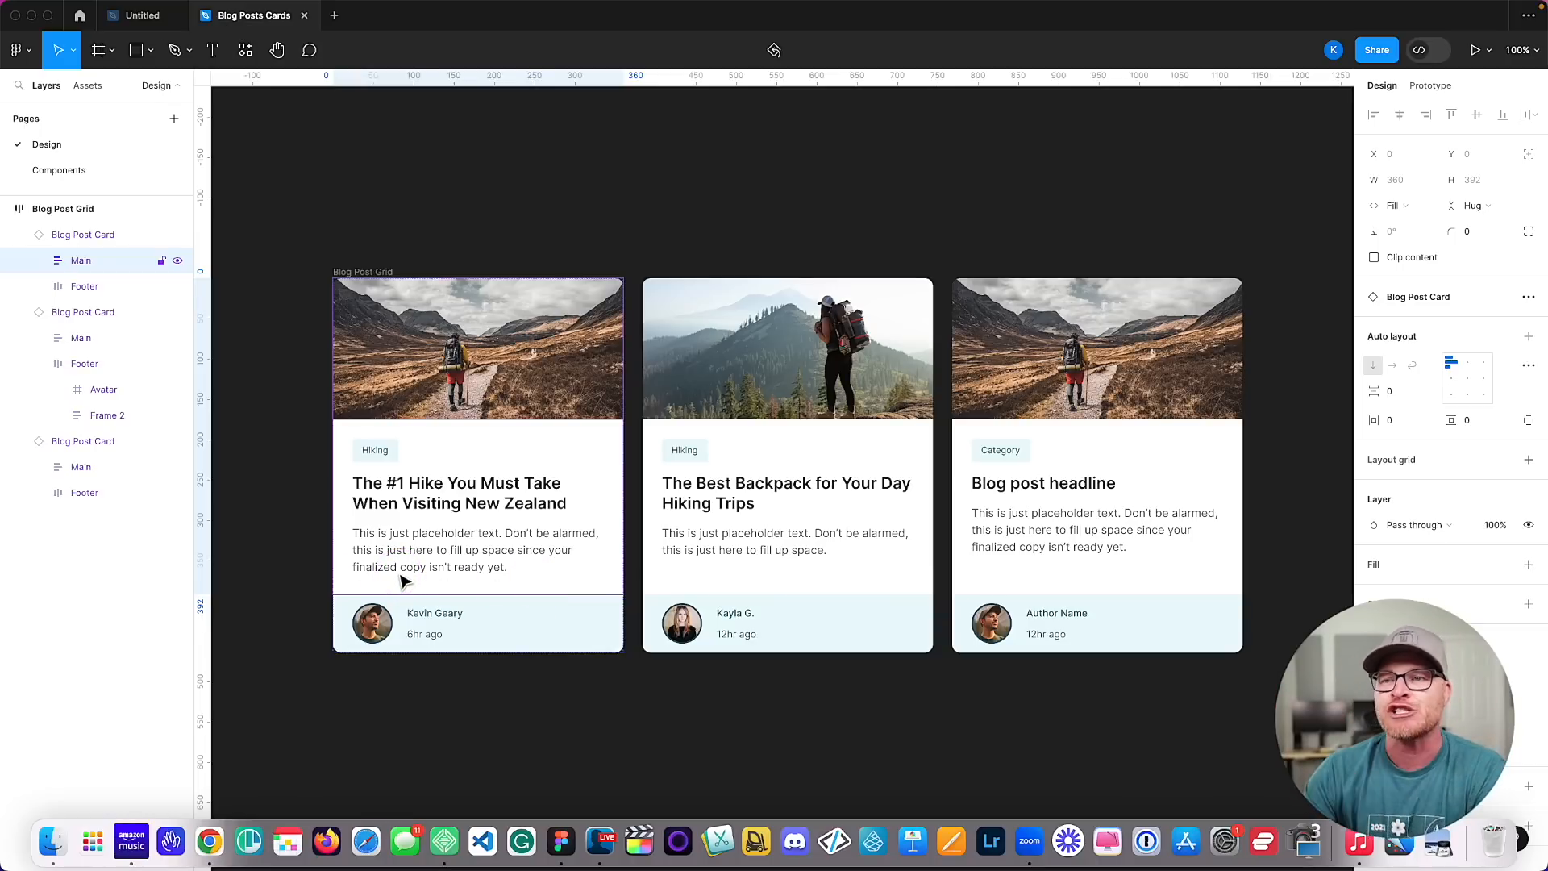
pyautogui.click(535, 225)
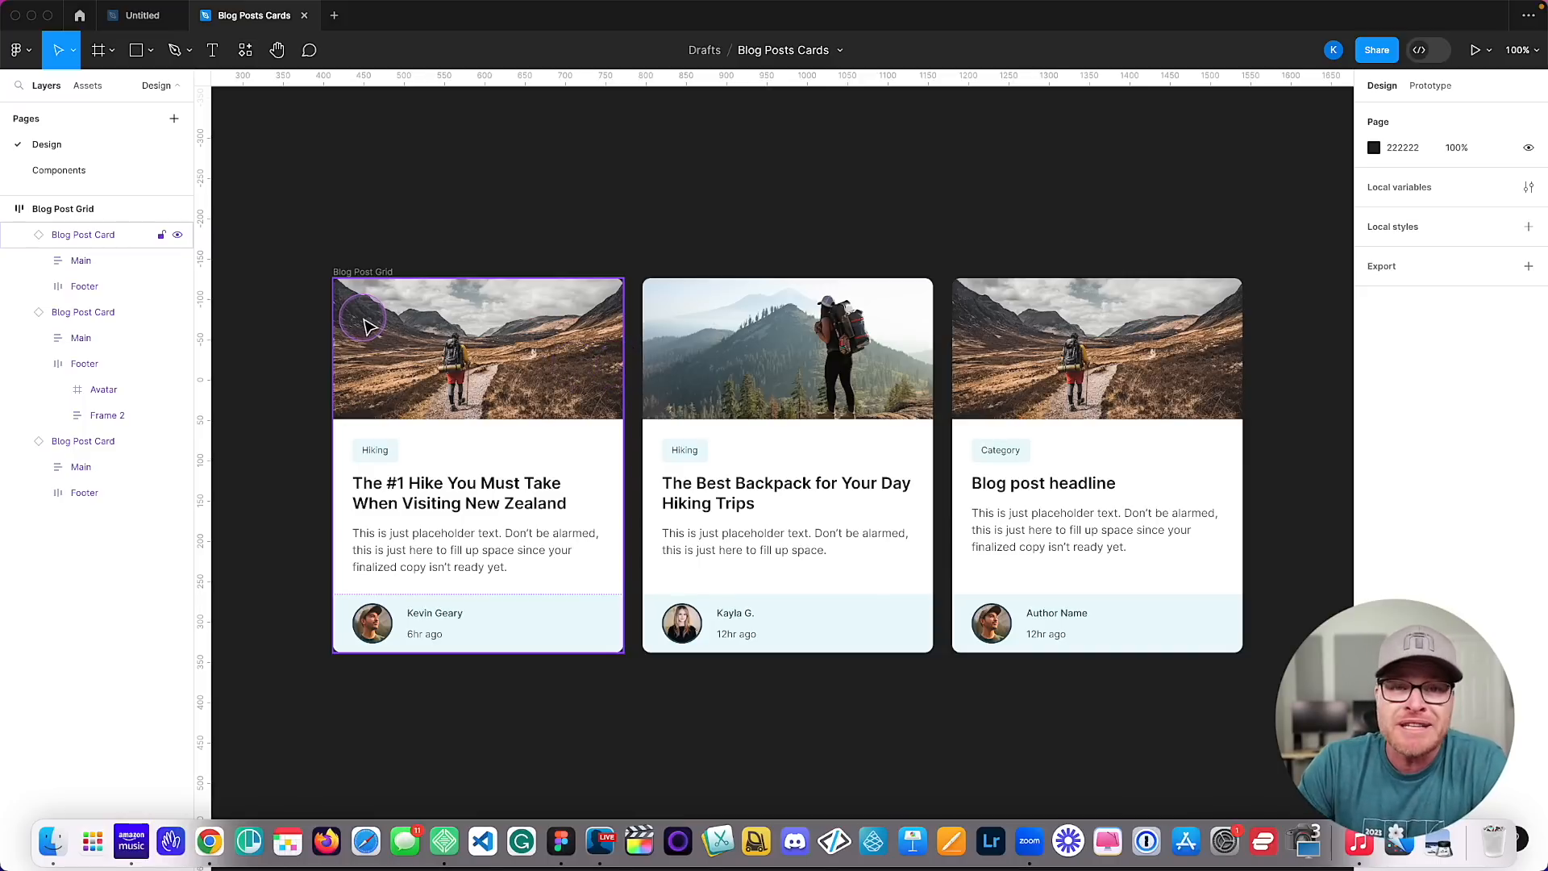
# Duplicate the Blog Post Grid frame and place the copy left-aligned below the original, at about X 412, Y 438.
pyautogui.click(363, 272)
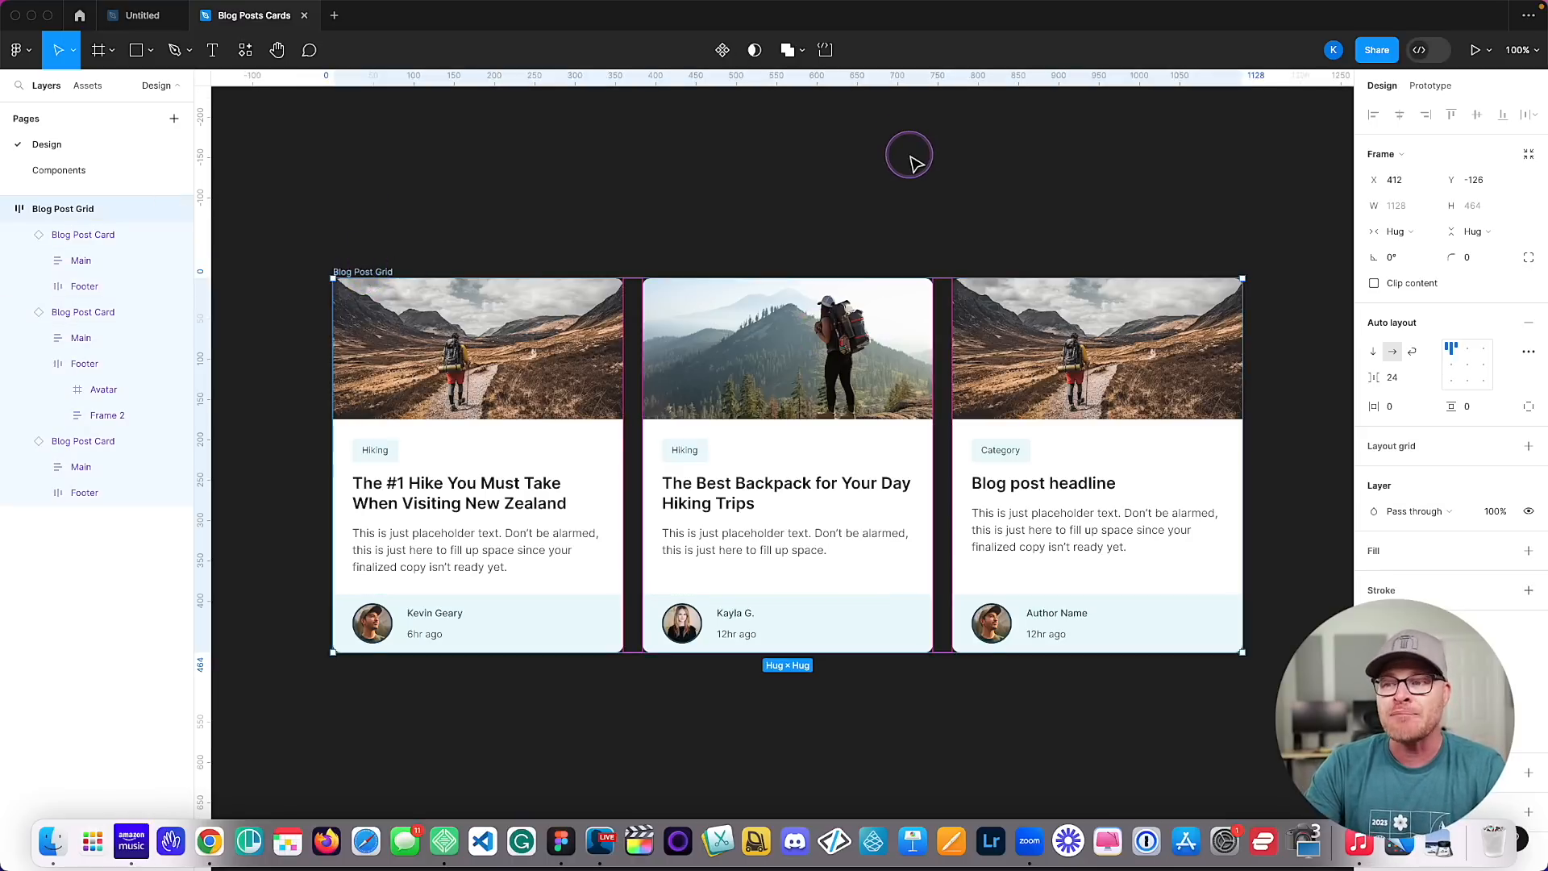
pyautogui.press('super+d')
pyautogui.scroll(-5, 915, 159)
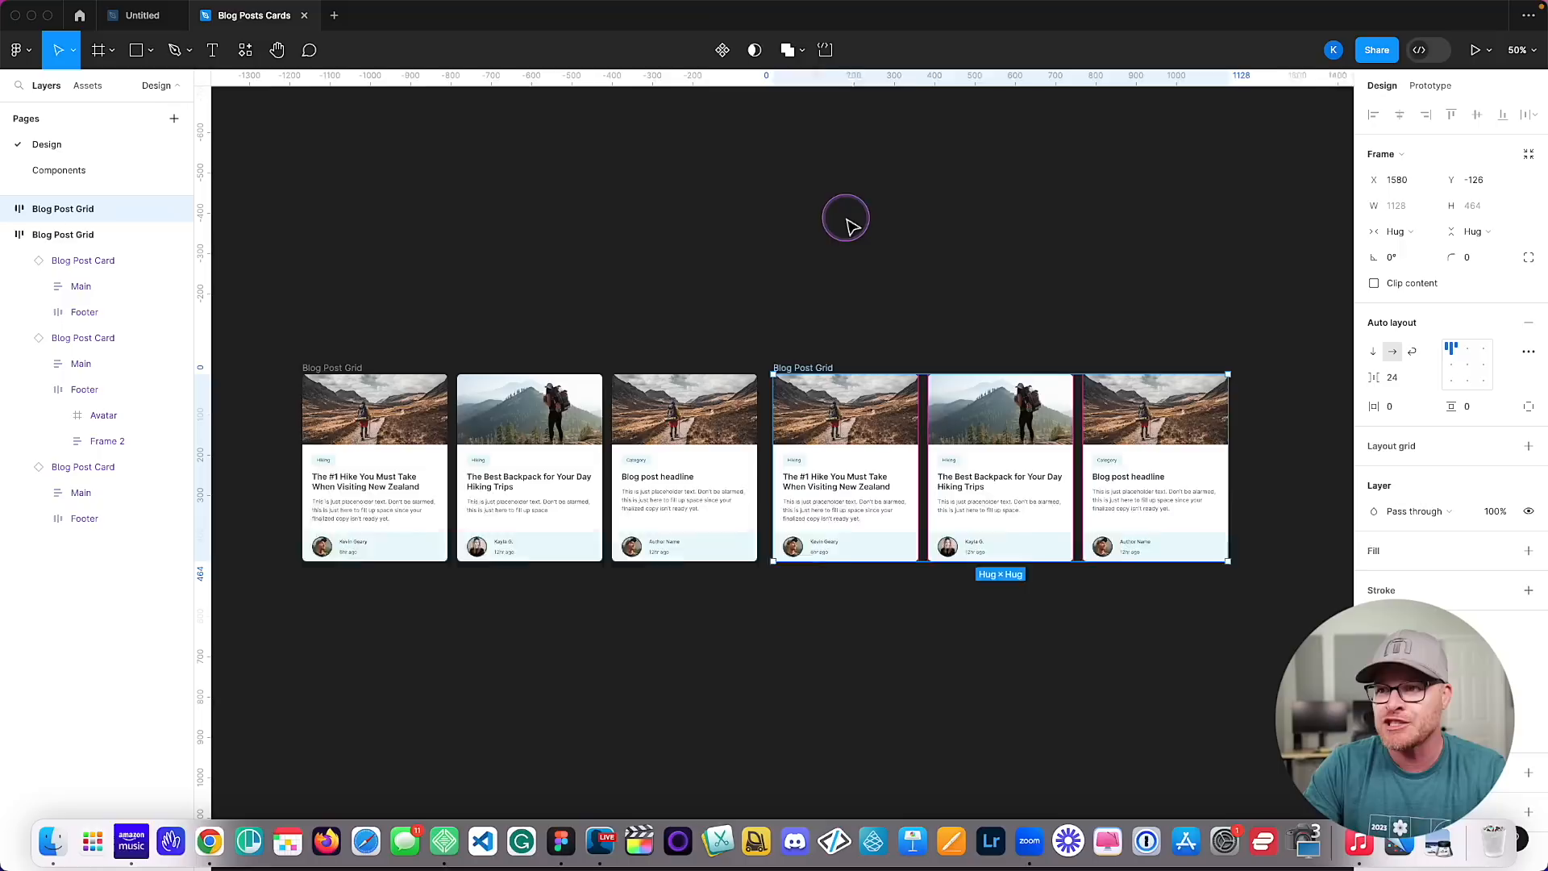
pyautogui.moveTo(861, 375); pyautogui.dragTo(800, 593)
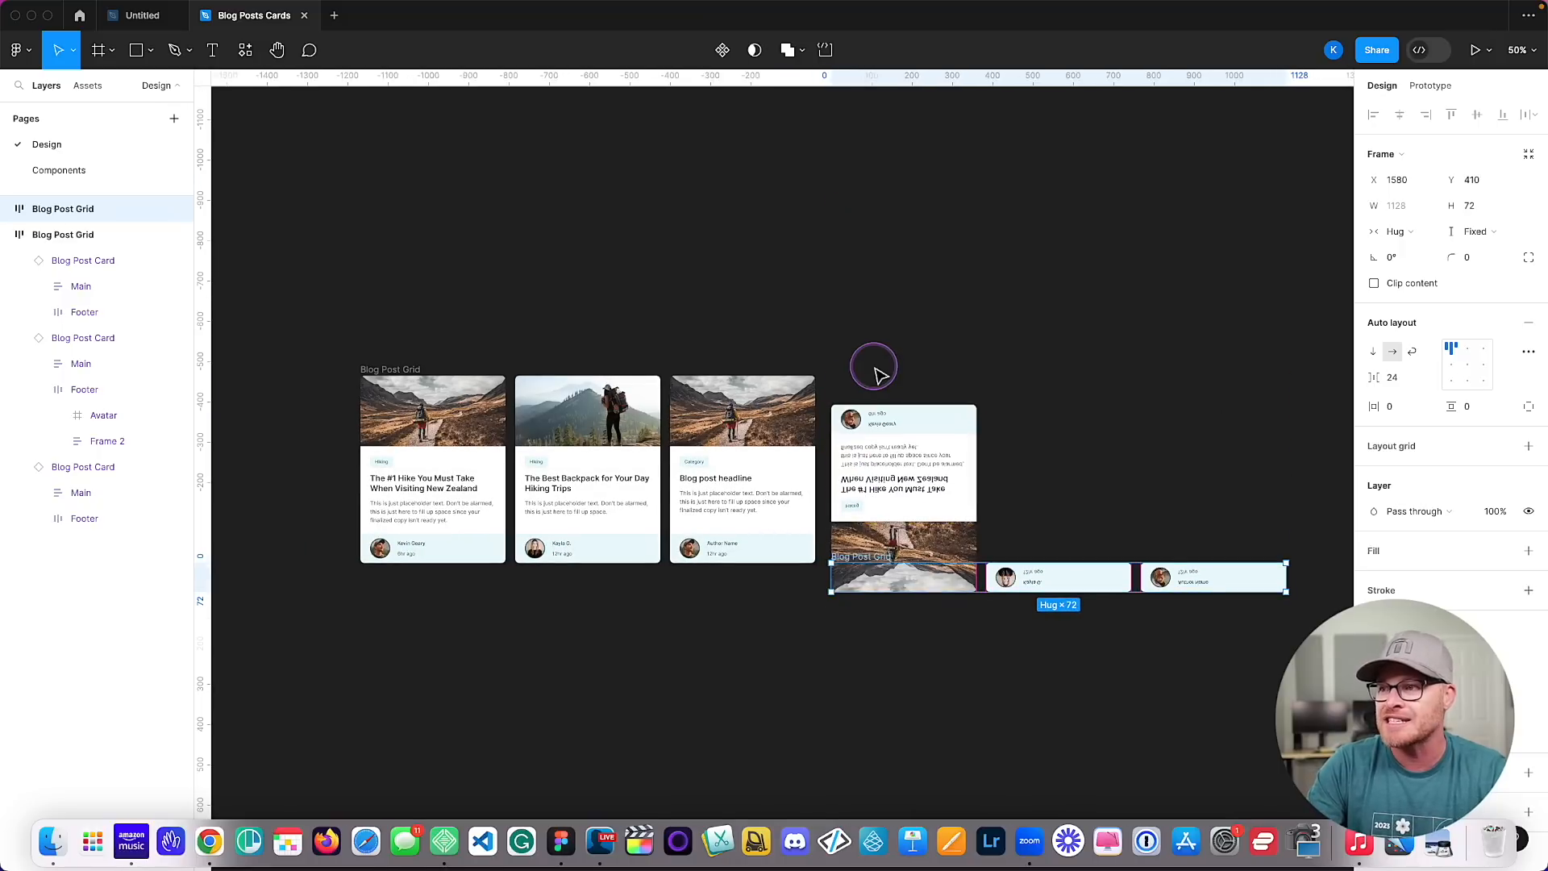
pyautogui.press('super+z')
pyautogui.moveTo(864, 363); pyautogui.dragTo(379, 580)
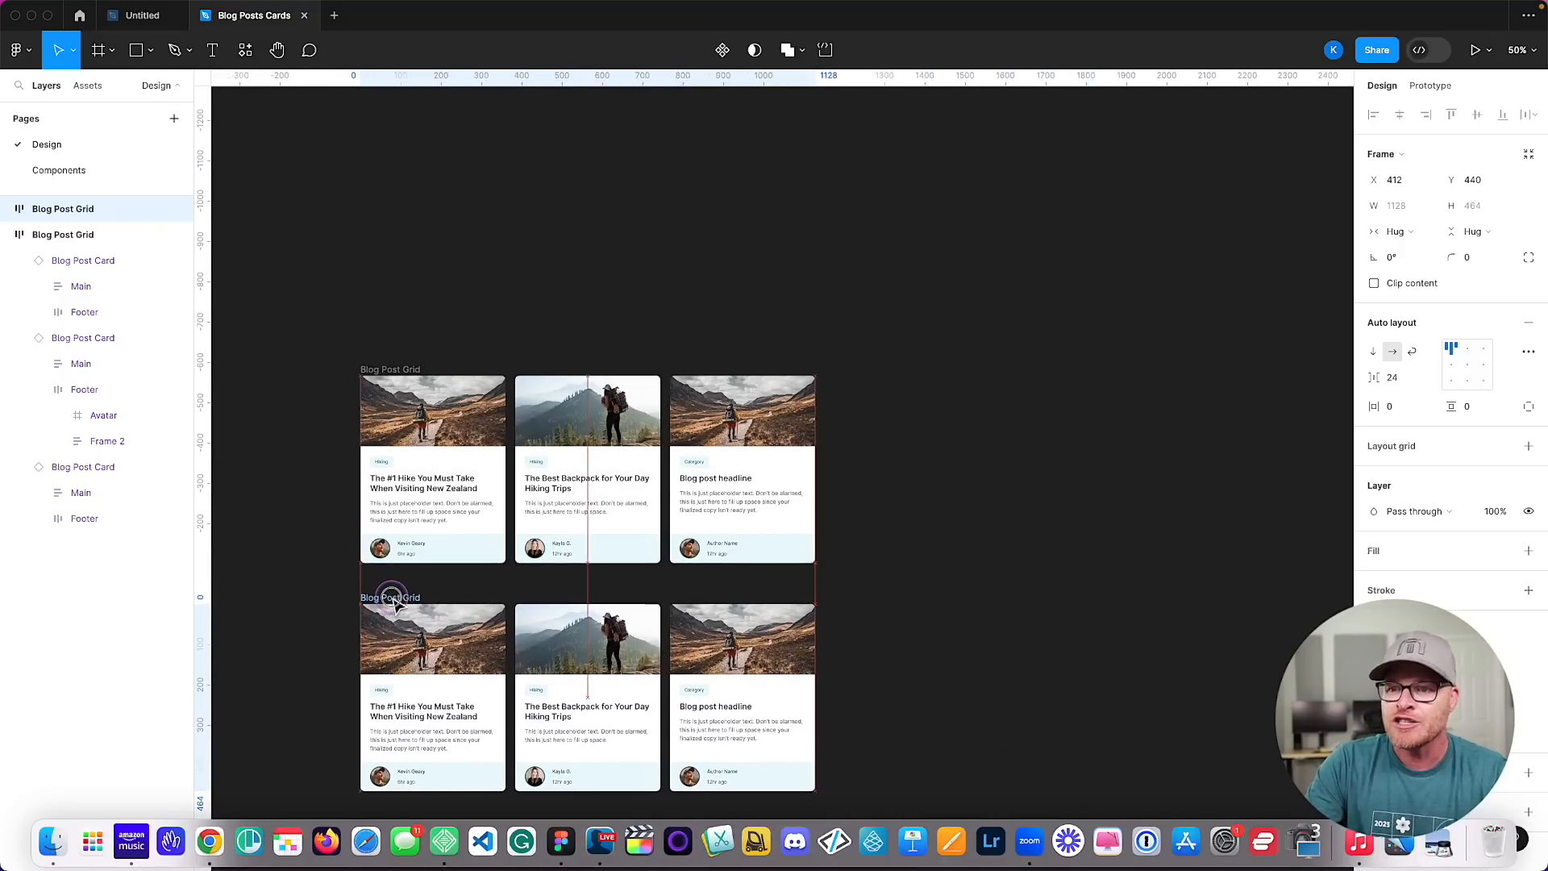
pyautogui.scroll(-5, 406, 538)
pyautogui.scroll(-1, 406, 538)
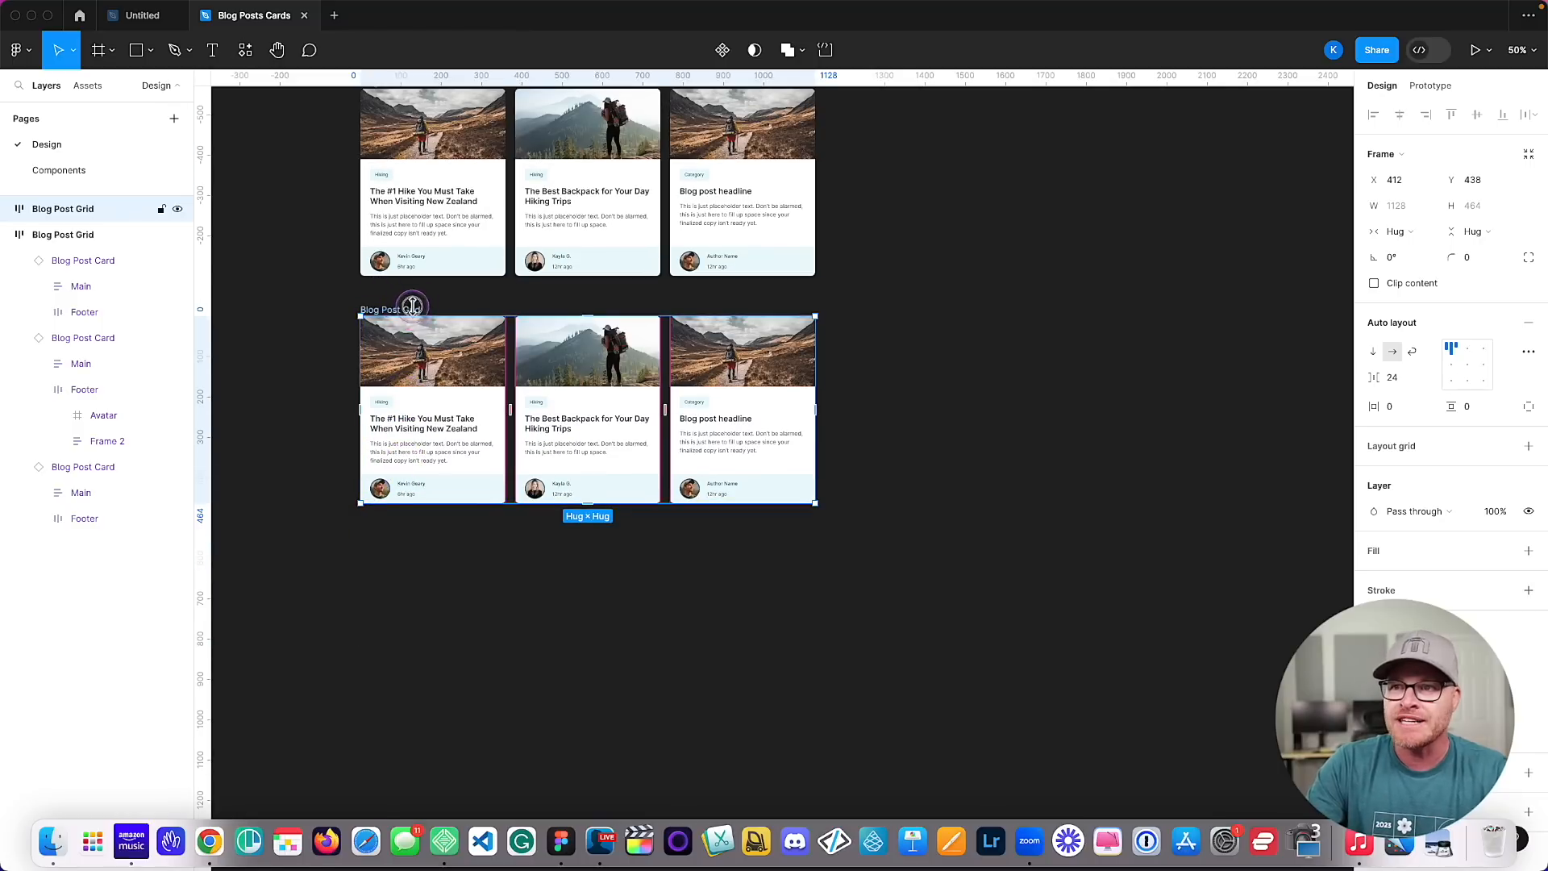
# Rename the duplicated grid frame as "Blog Post Grid Option 2".
pyautogui.doubleClick(413, 309)
pyautogui.write('Option 3')
pyautogui.press('Return')
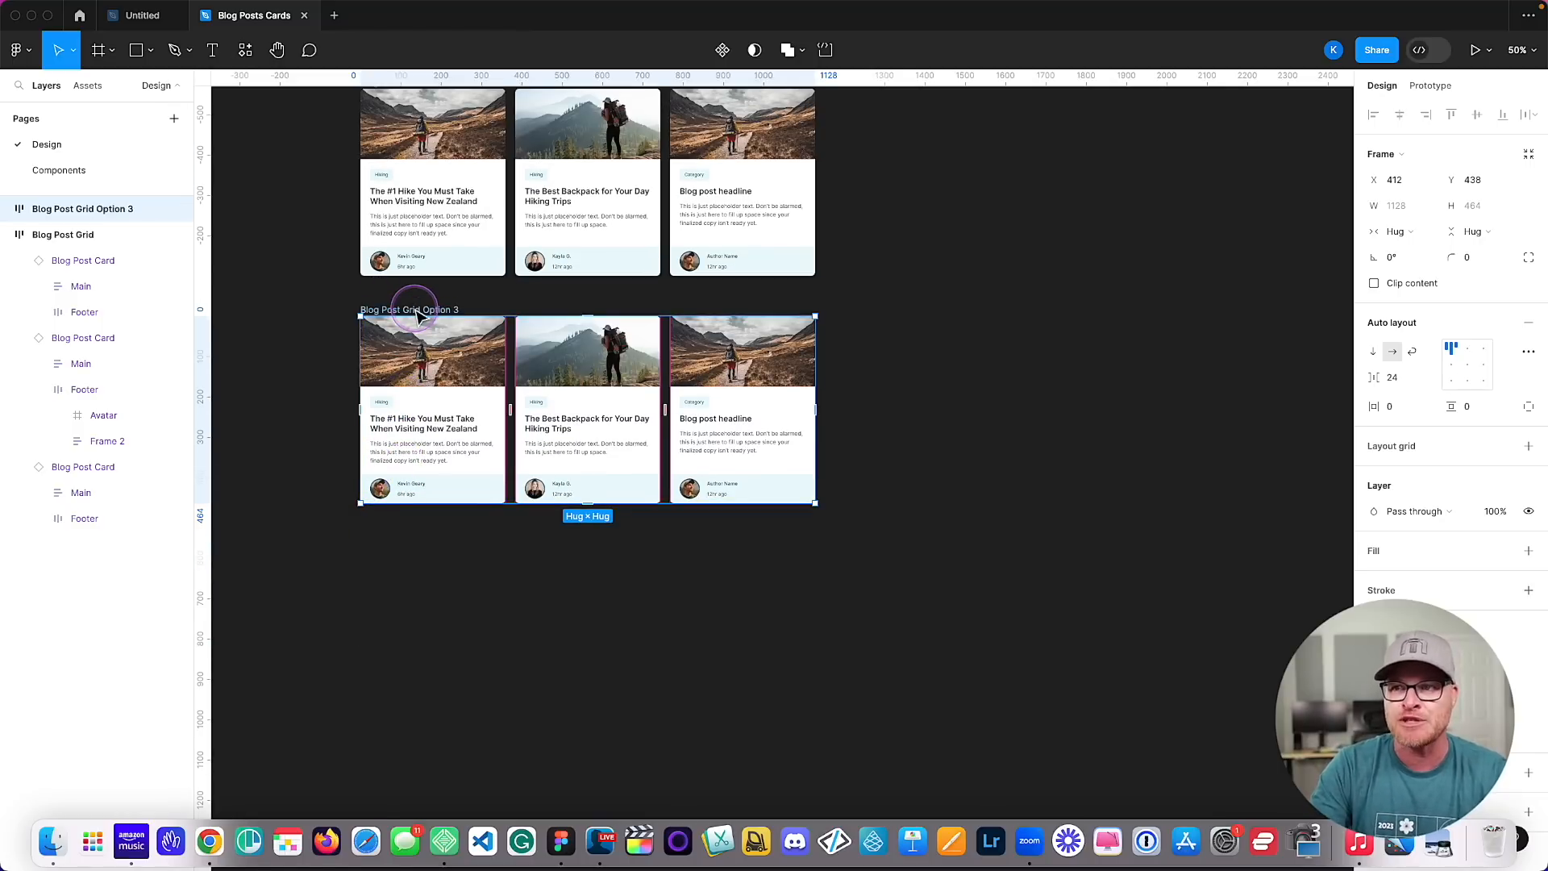
pyautogui.doubleClick(433, 309)
pyautogui.press('Right')
pyautogui.press('BackSpace')
pyautogui.write('2')
pyautogui.press('Return')
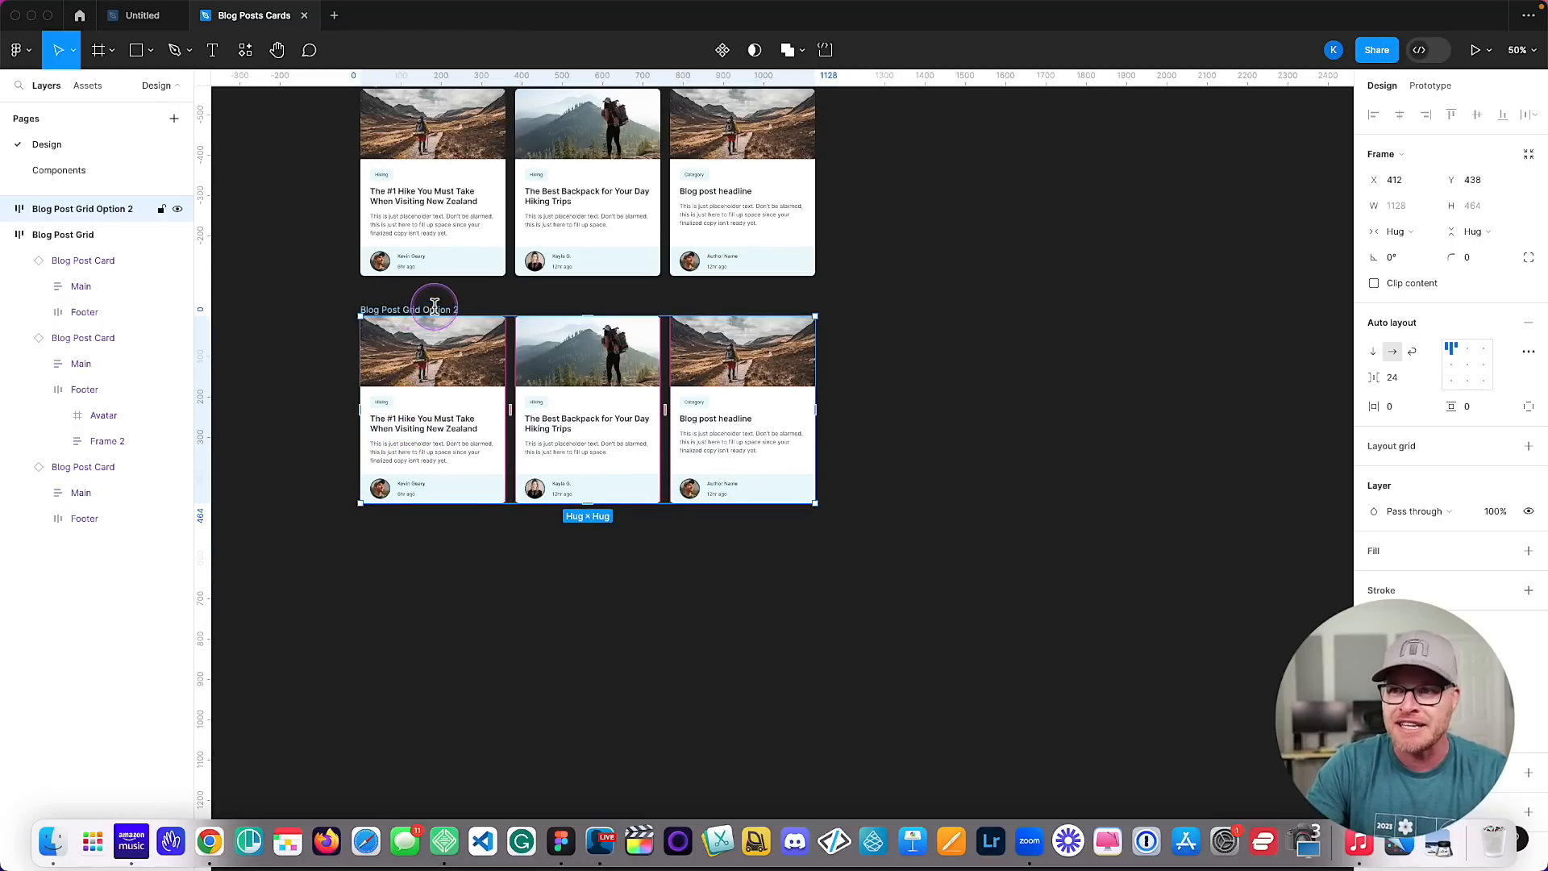
pyautogui.click(1103, 416)
# Detach all three Blog Post Card instances in Blog Post Grid Option 2 from their main component.
pyautogui.scroll(5, 877, 404)
pyautogui.hscroll(-5, 877, 404)
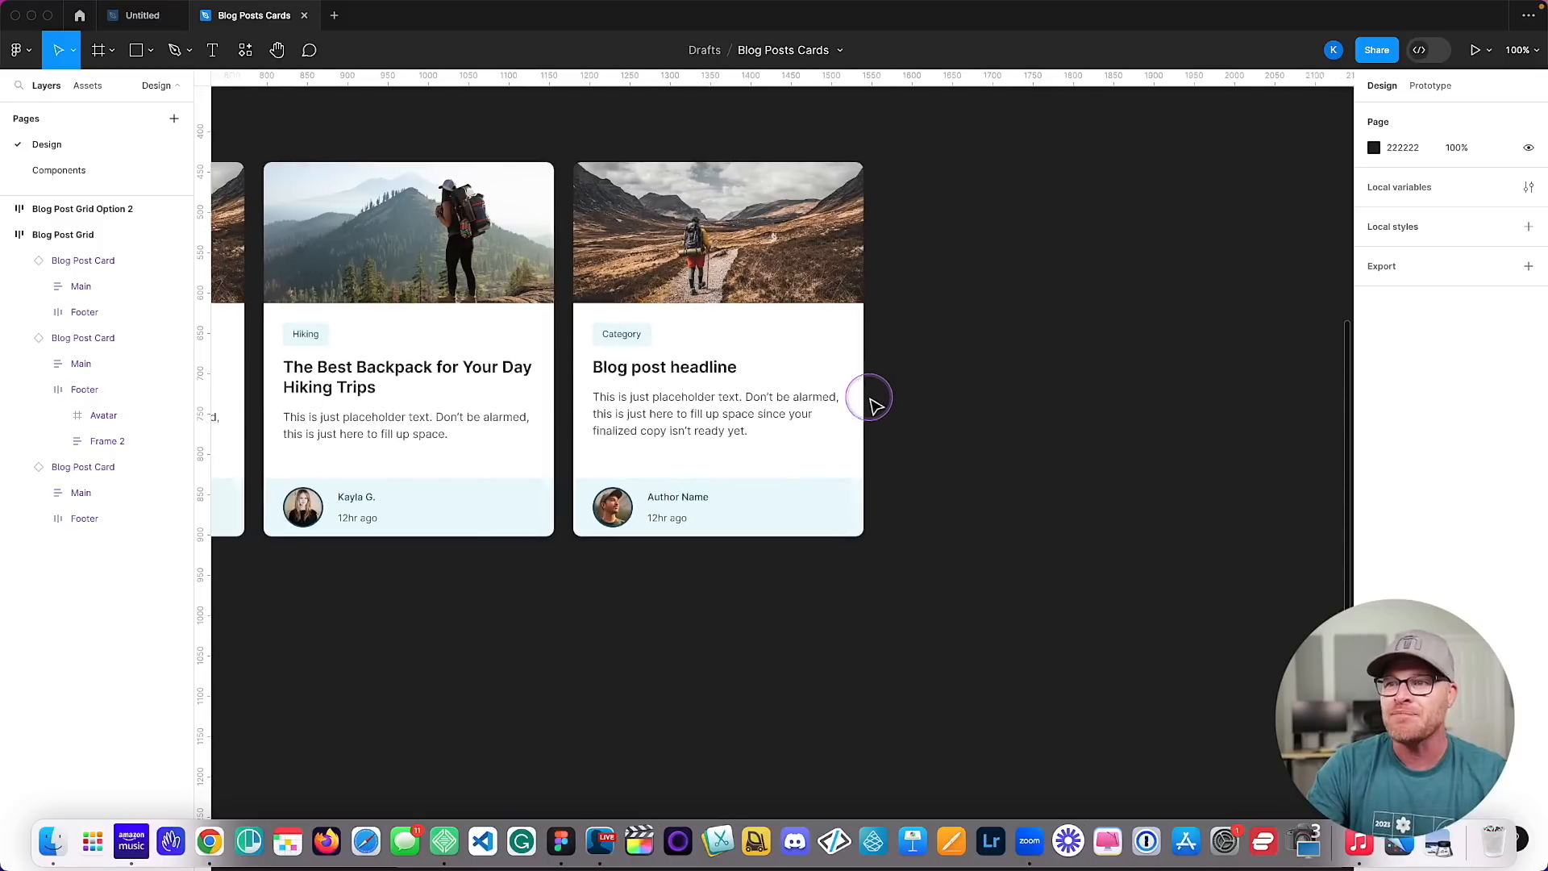
pyautogui.scroll(3, 877, 403)
pyautogui.hscroll(3, 877, 404)
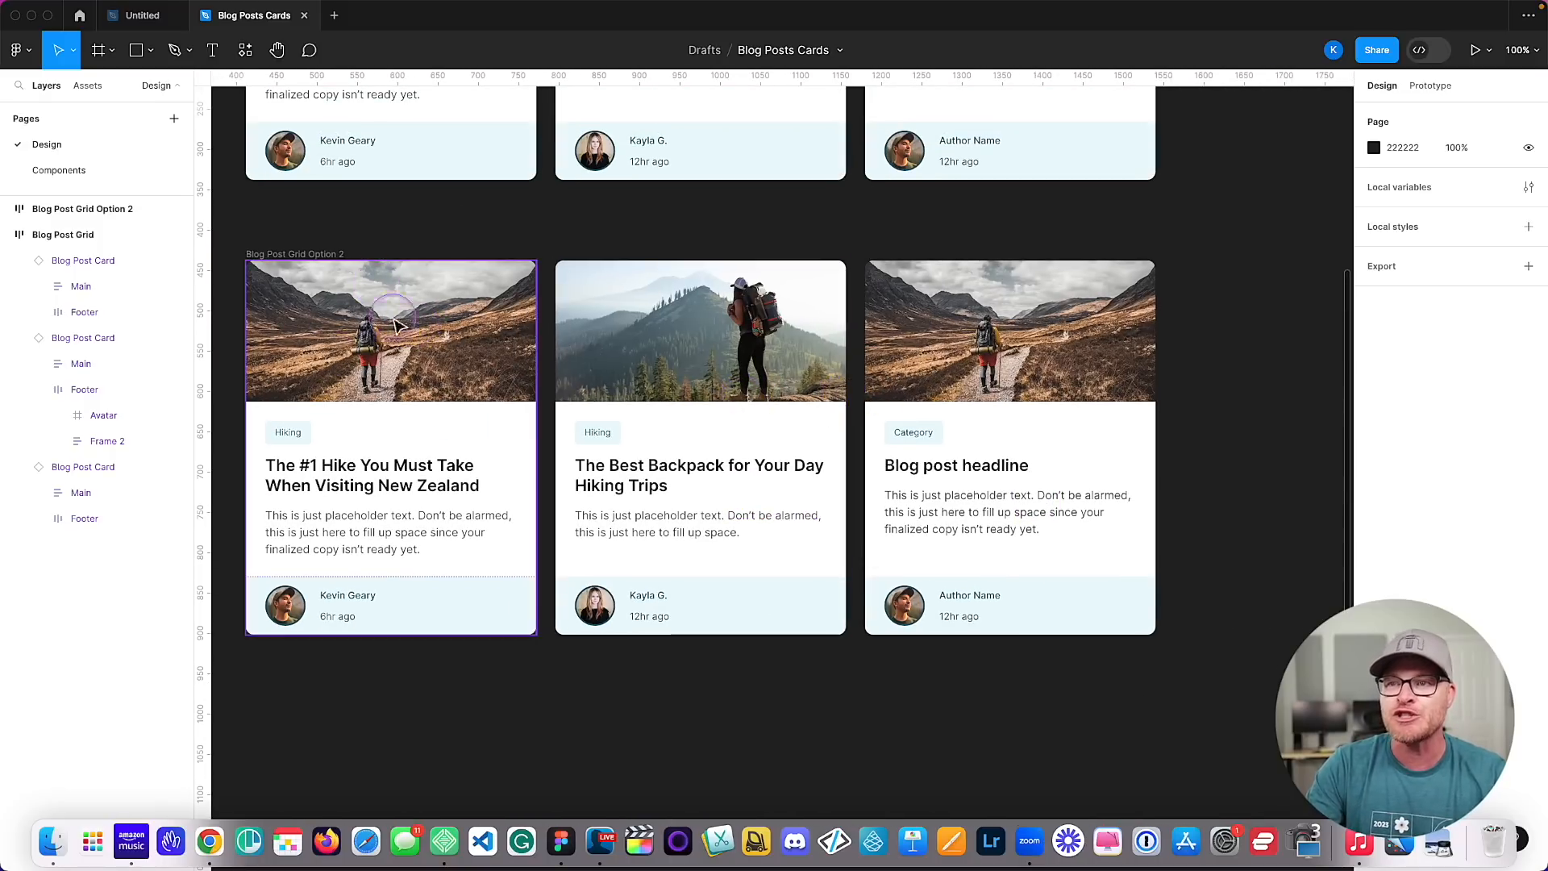
pyautogui.click(403, 349)
pyautogui.keyDown('shift'); pyautogui.click(674, 336); pyautogui.keyUp('shift')
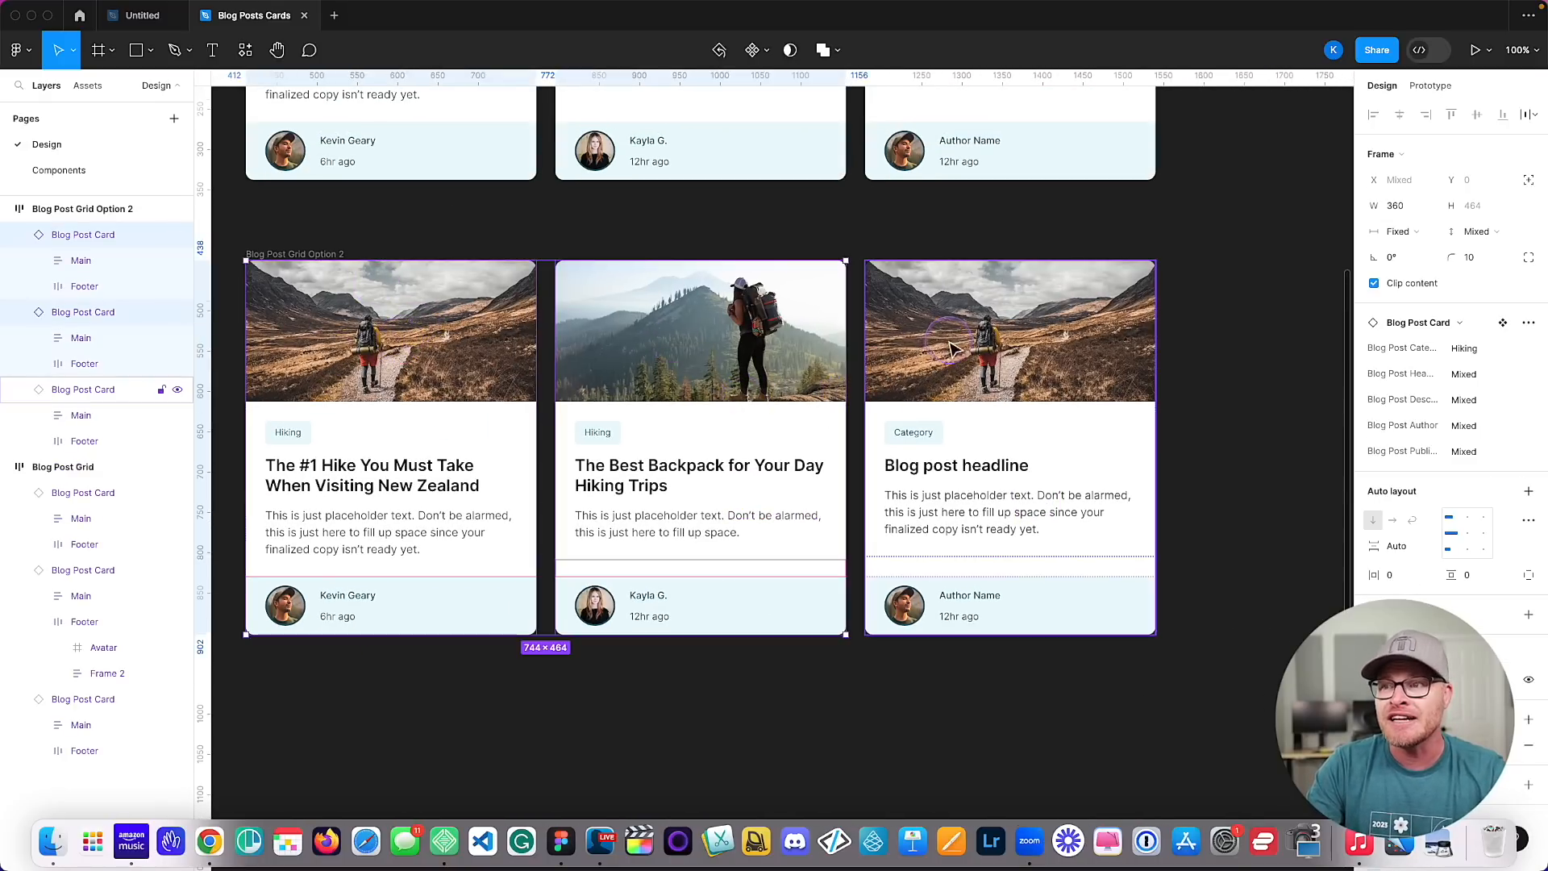
pyautogui.keyDown('shift'); pyautogui.click(959, 562); pyautogui.keyUp('shift')
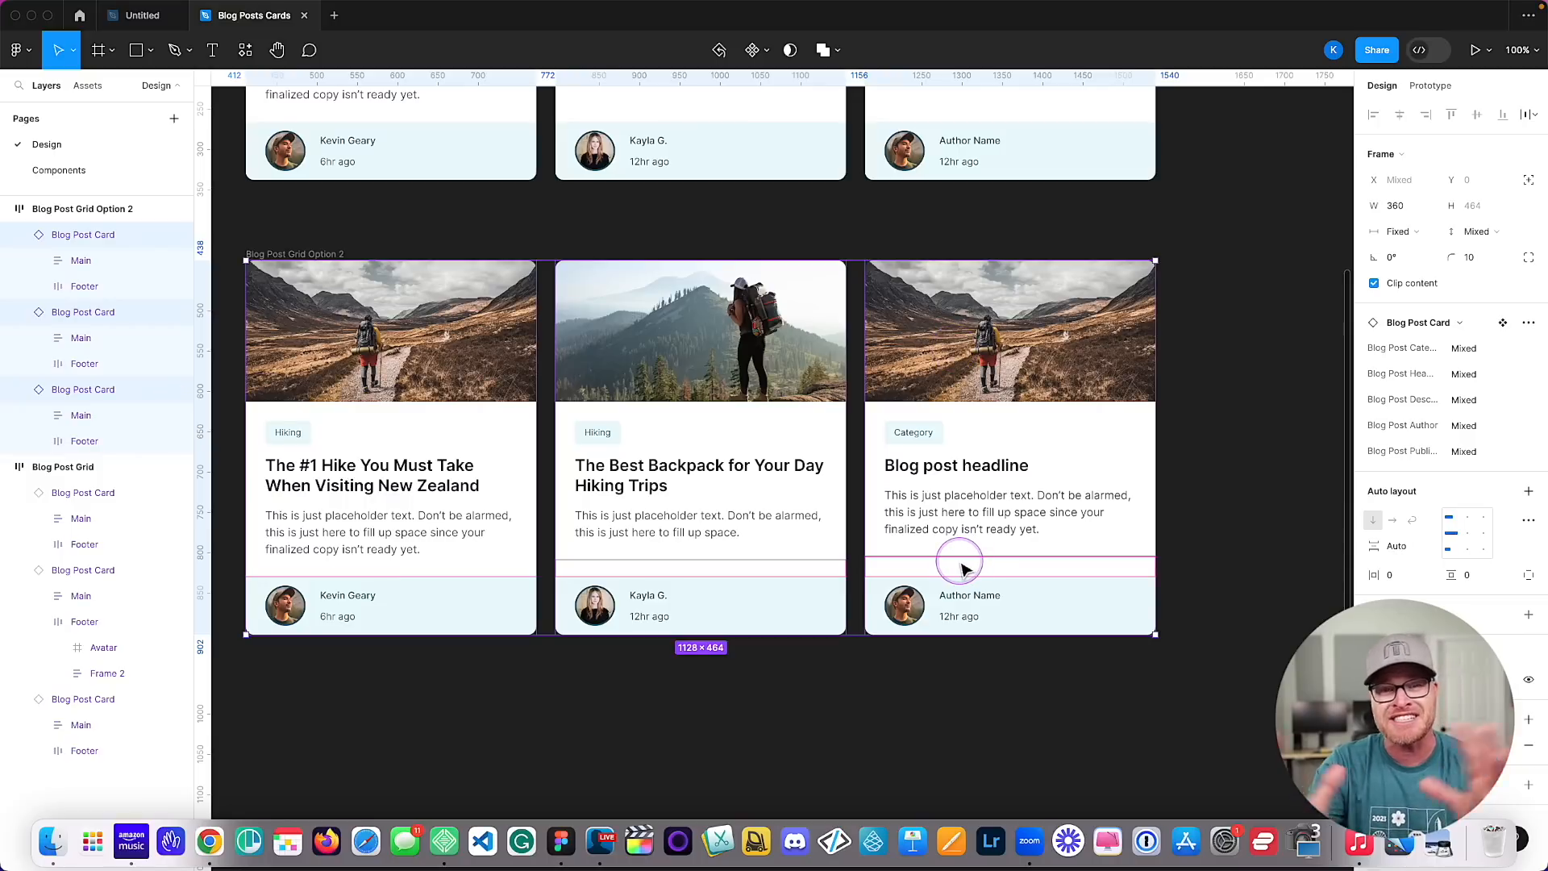
pyautogui.rightClick(400, 322)
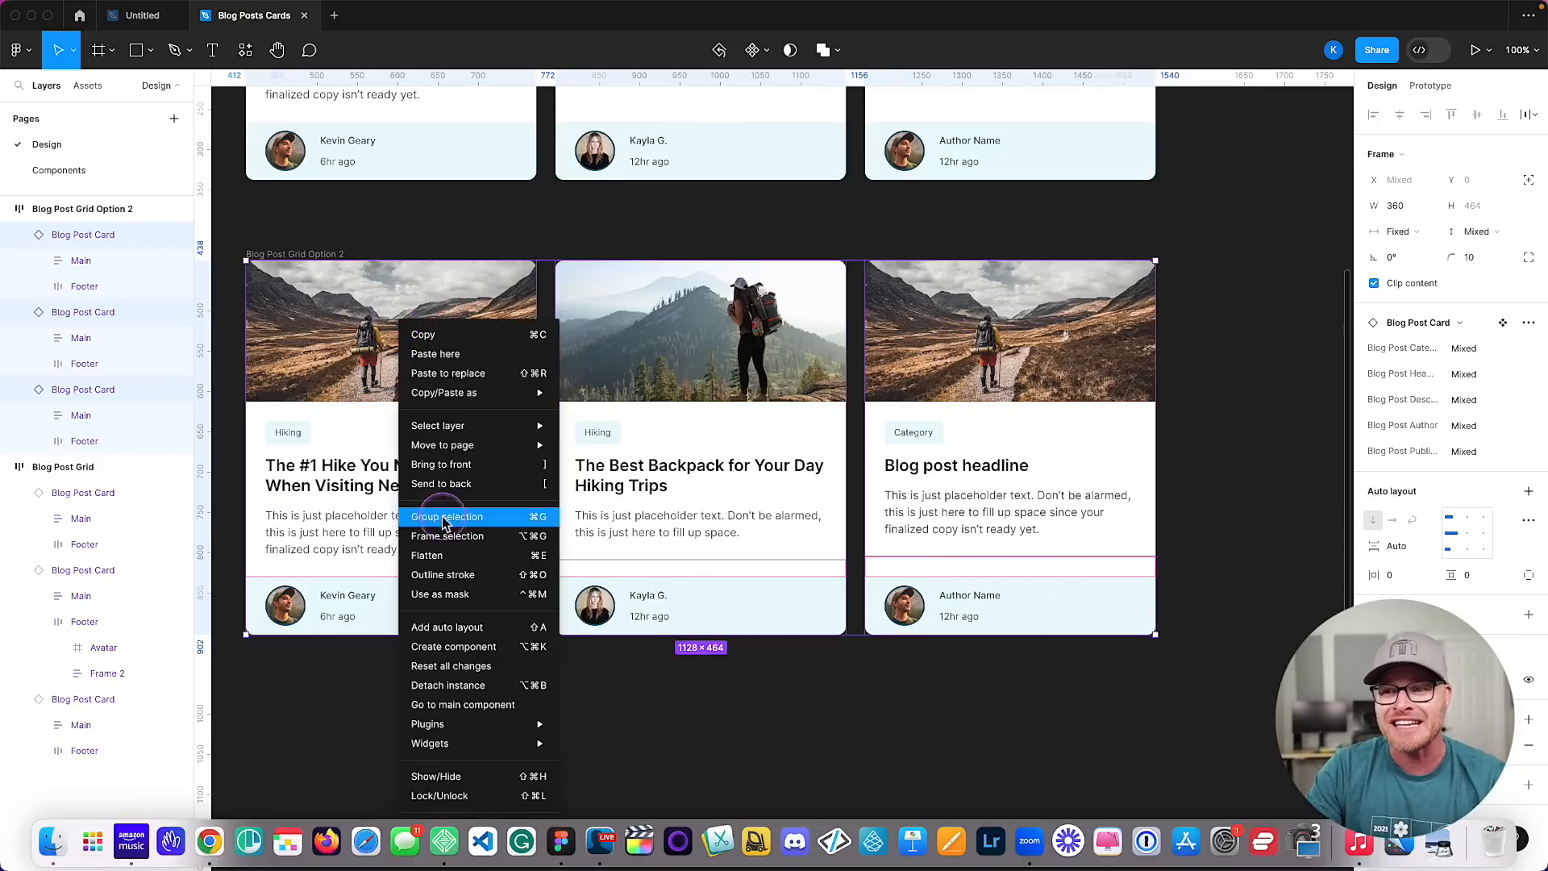
pyautogui.click(448, 686)
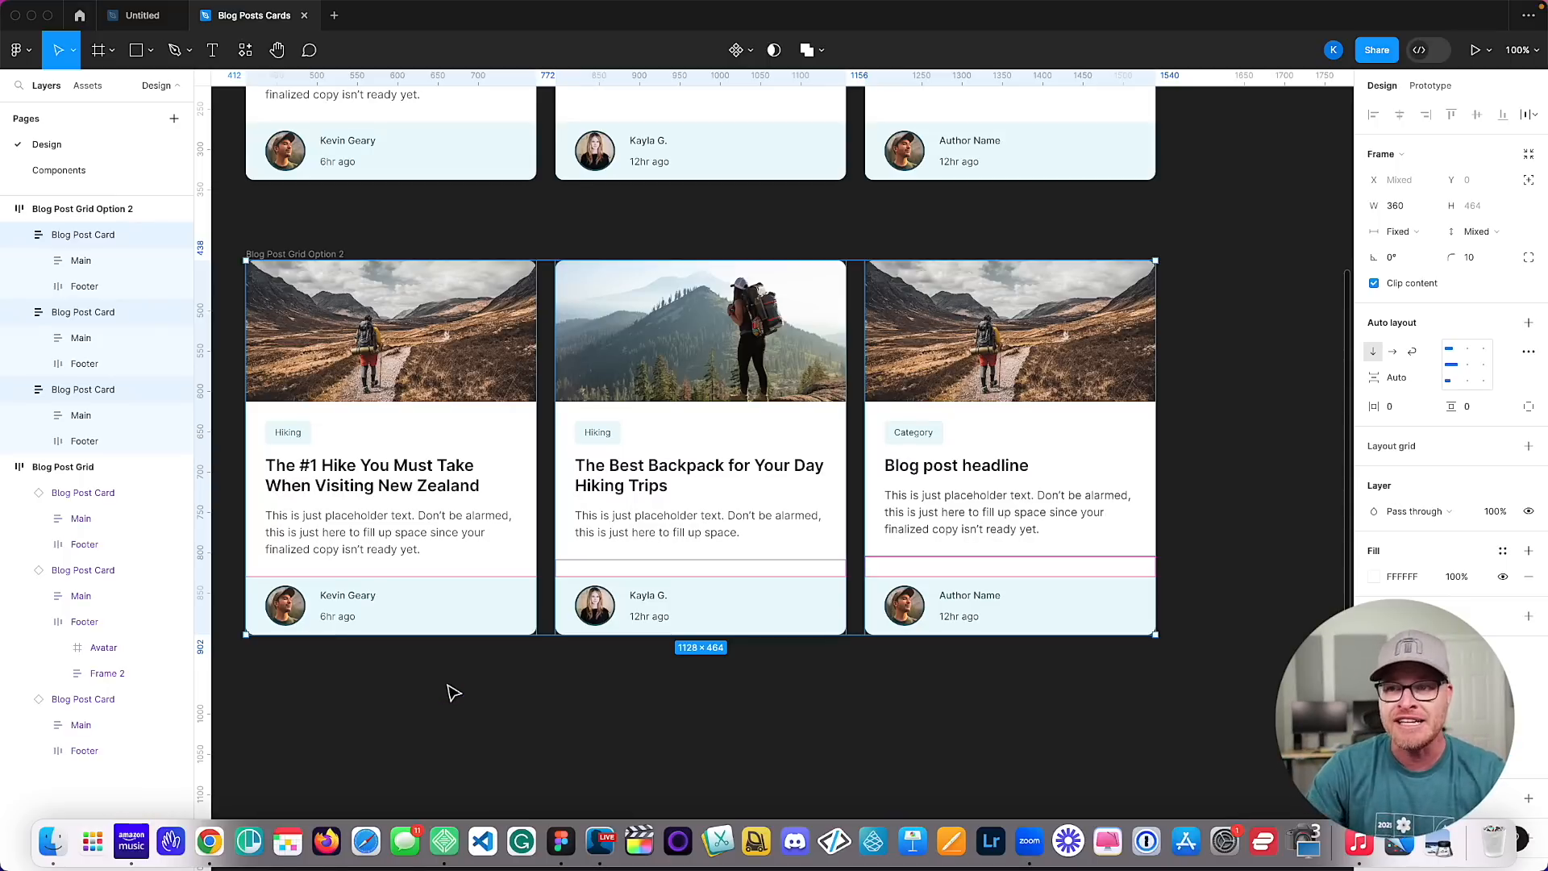
# Try to move the image wrappers of the Option 2 cards together below the cards' body text.
pyautogui.doubleClick(421, 353)
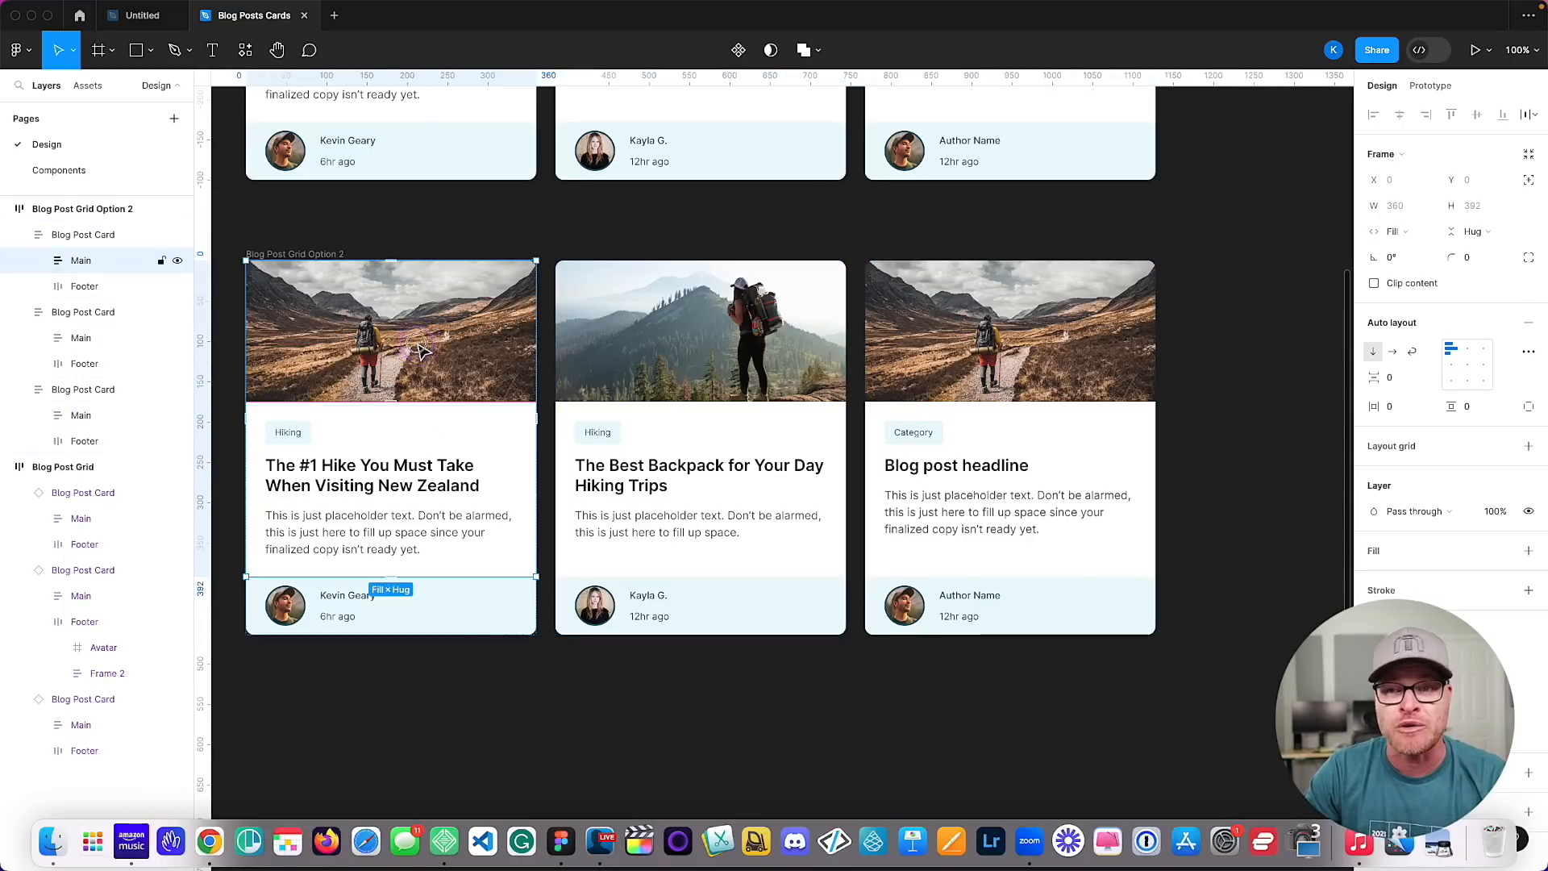
pyautogui.click(421, 352)
pyautogui.keyDown('shift'); pyautogui.click(689, 355); pyautogui.keyUp('shift')
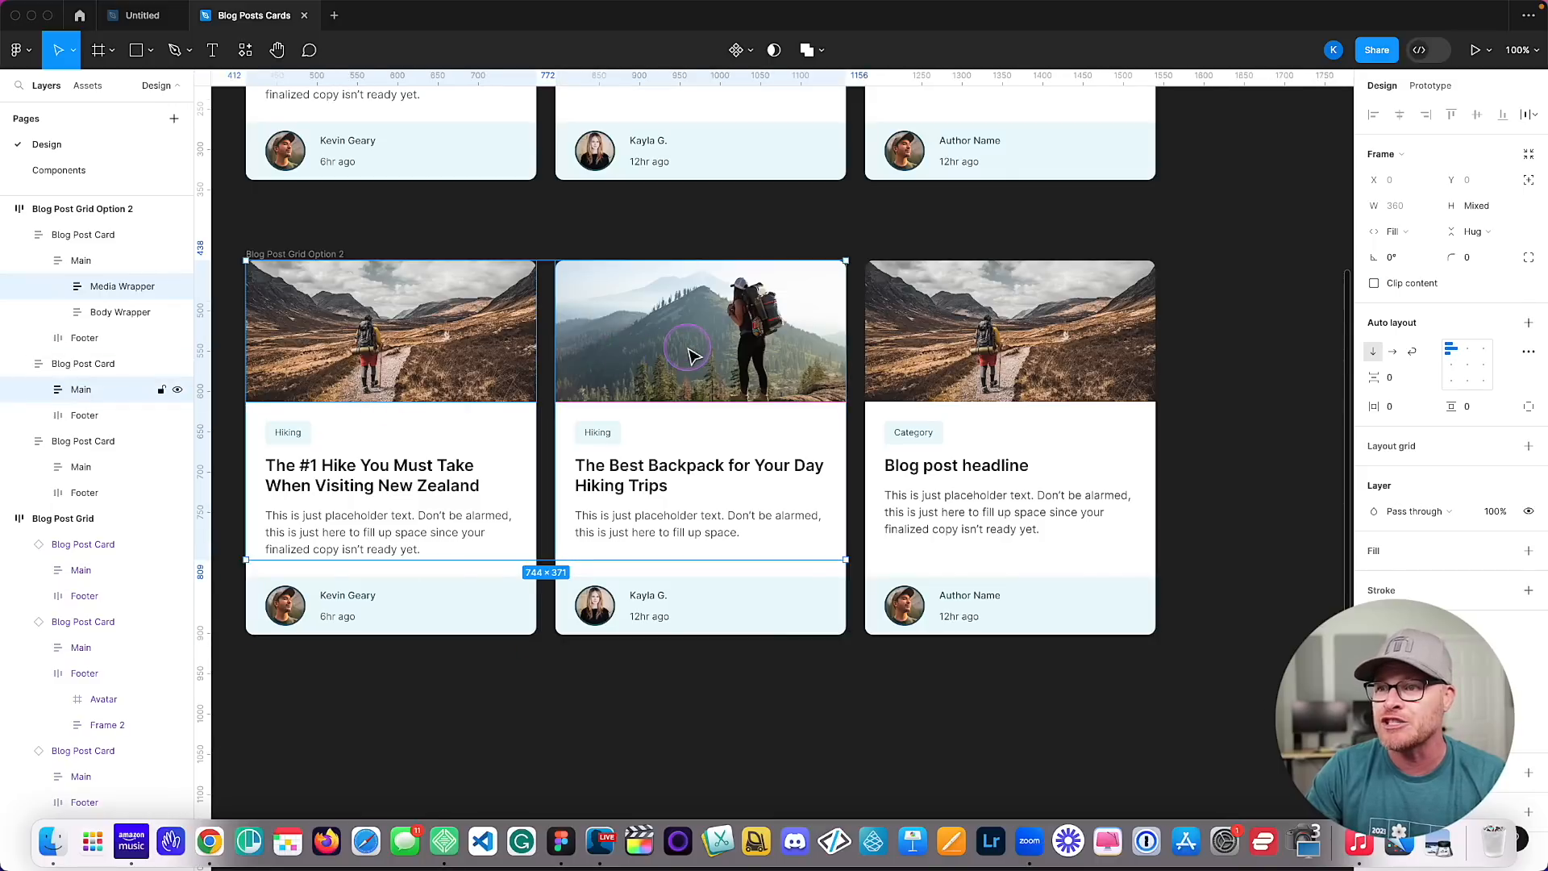
pyautogui.keyDown('shift'); pyautogui.click(689, 354); pyautogui.keyUp('shift')
pyautogui.keyDown('shift'); pyautogui.click(1016, 363); pyautogui.keyUp('shift')
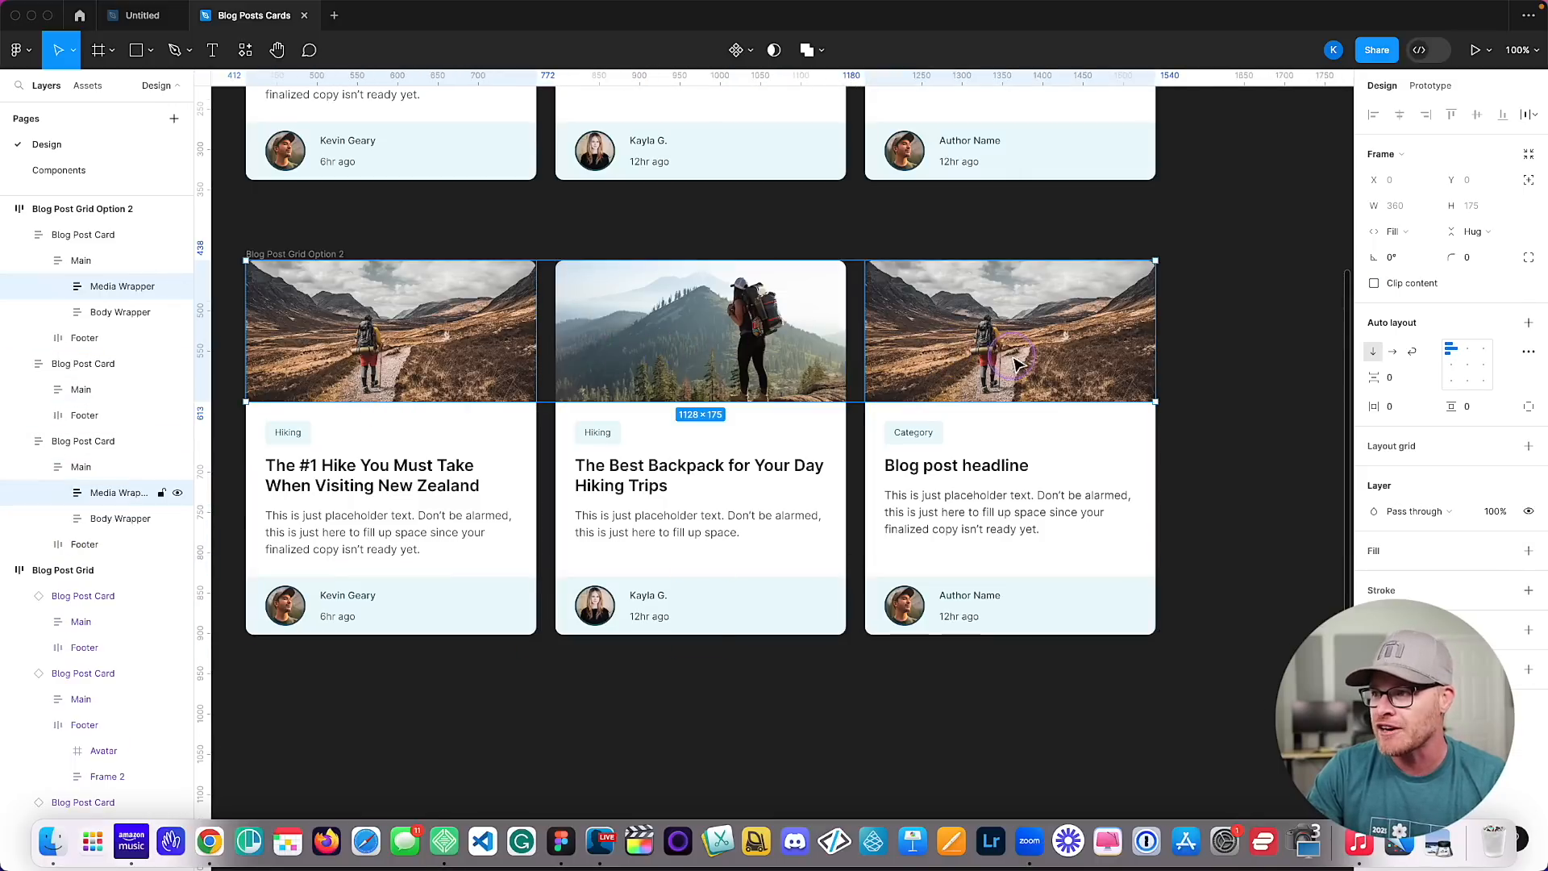
pyautogui.moveTo(629, 349); pyautogui.dragTo(634, 544)
pyautogui.press('Escape')
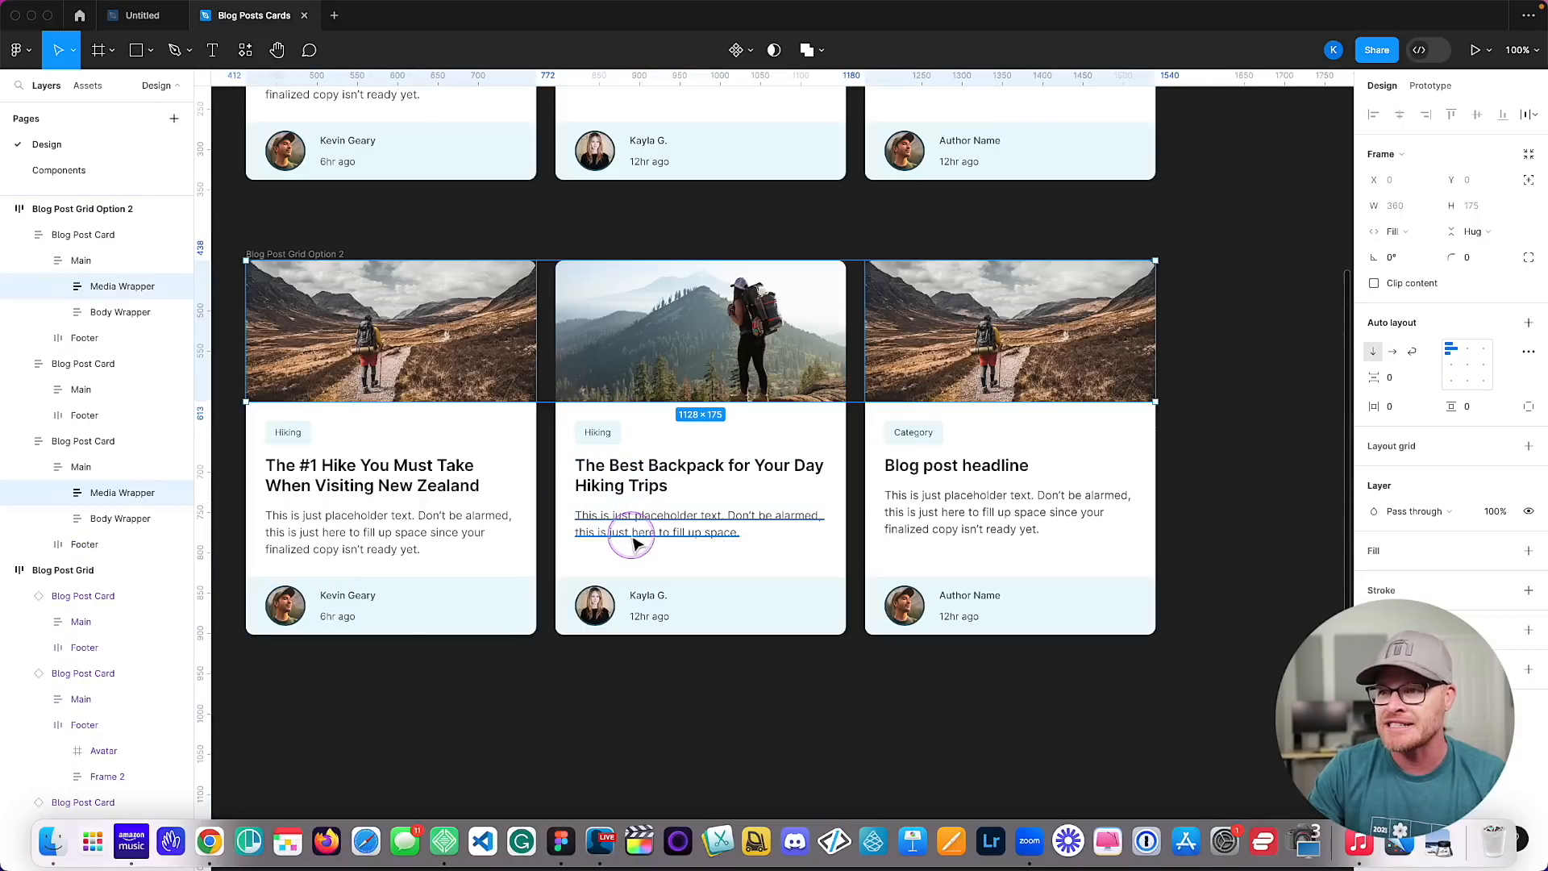
# Move the Media Wrappers of all three Blog Post Grid Option 2 cards below their Body Wrappers.
pyautogui.click(95, 474)
pyautogui.click(98, 491)
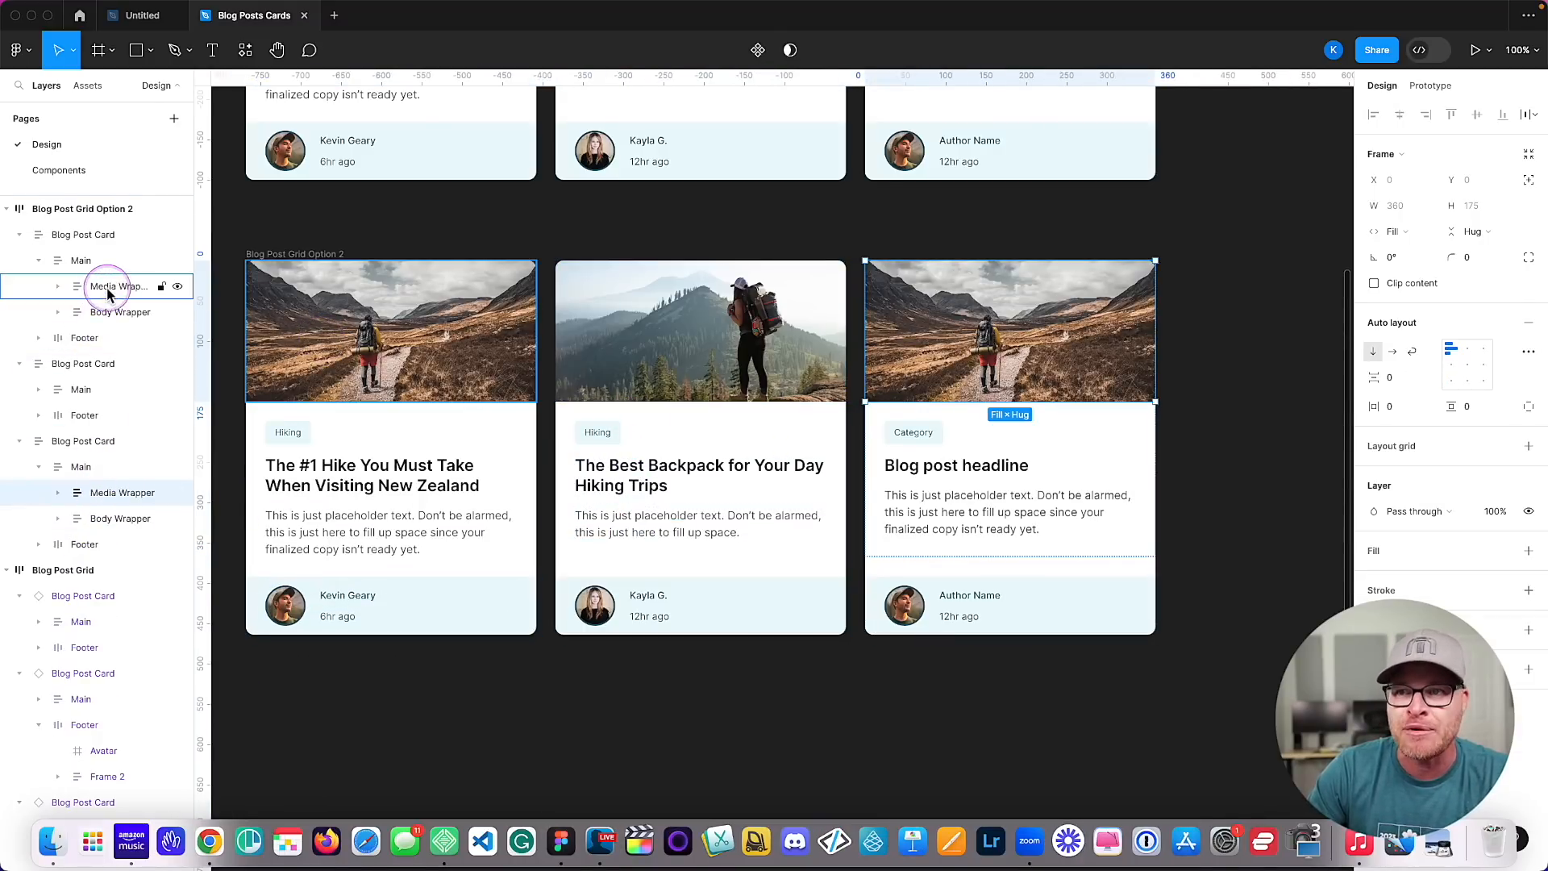
pyautogui.click(367, 306)
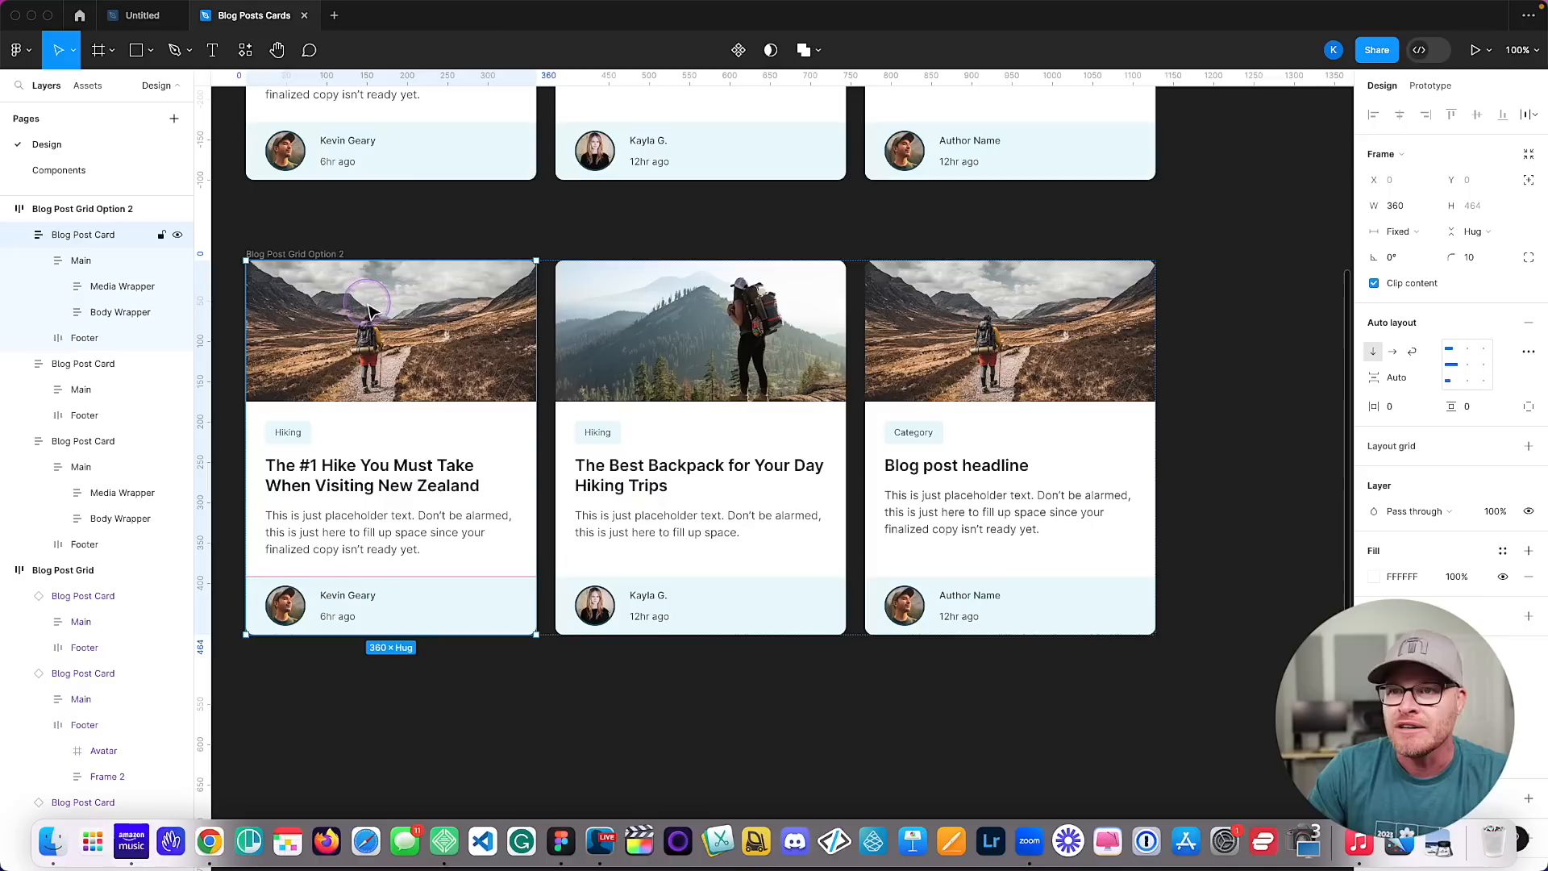
pyautogui.click(114, 287)
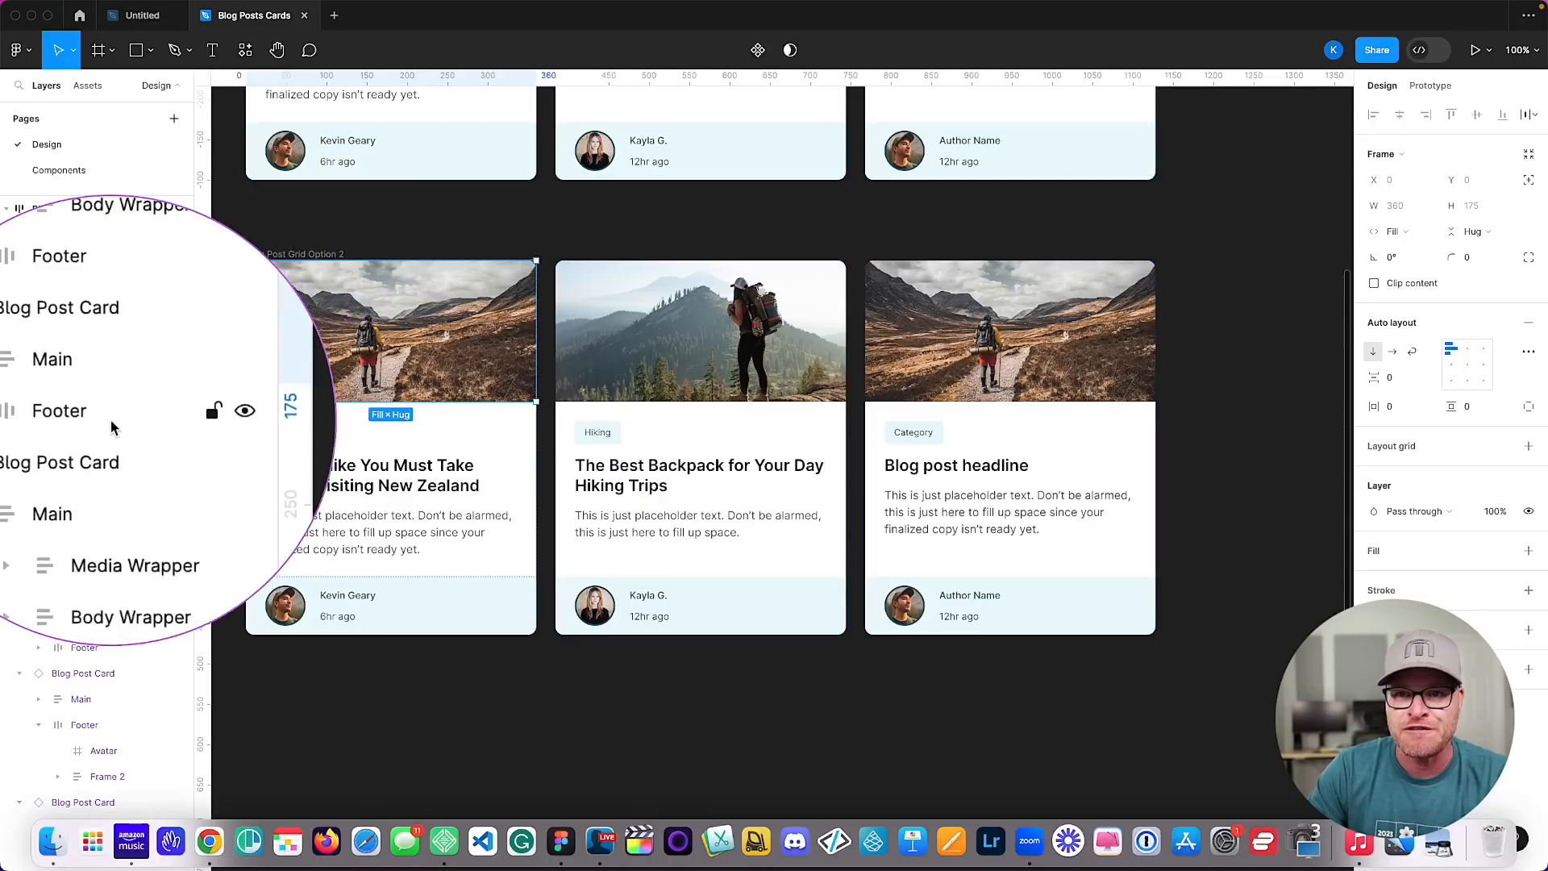
pyautogui.keyDown('shift'); pyautogui.click(104, 493); pyautogui.keyUp('shift')
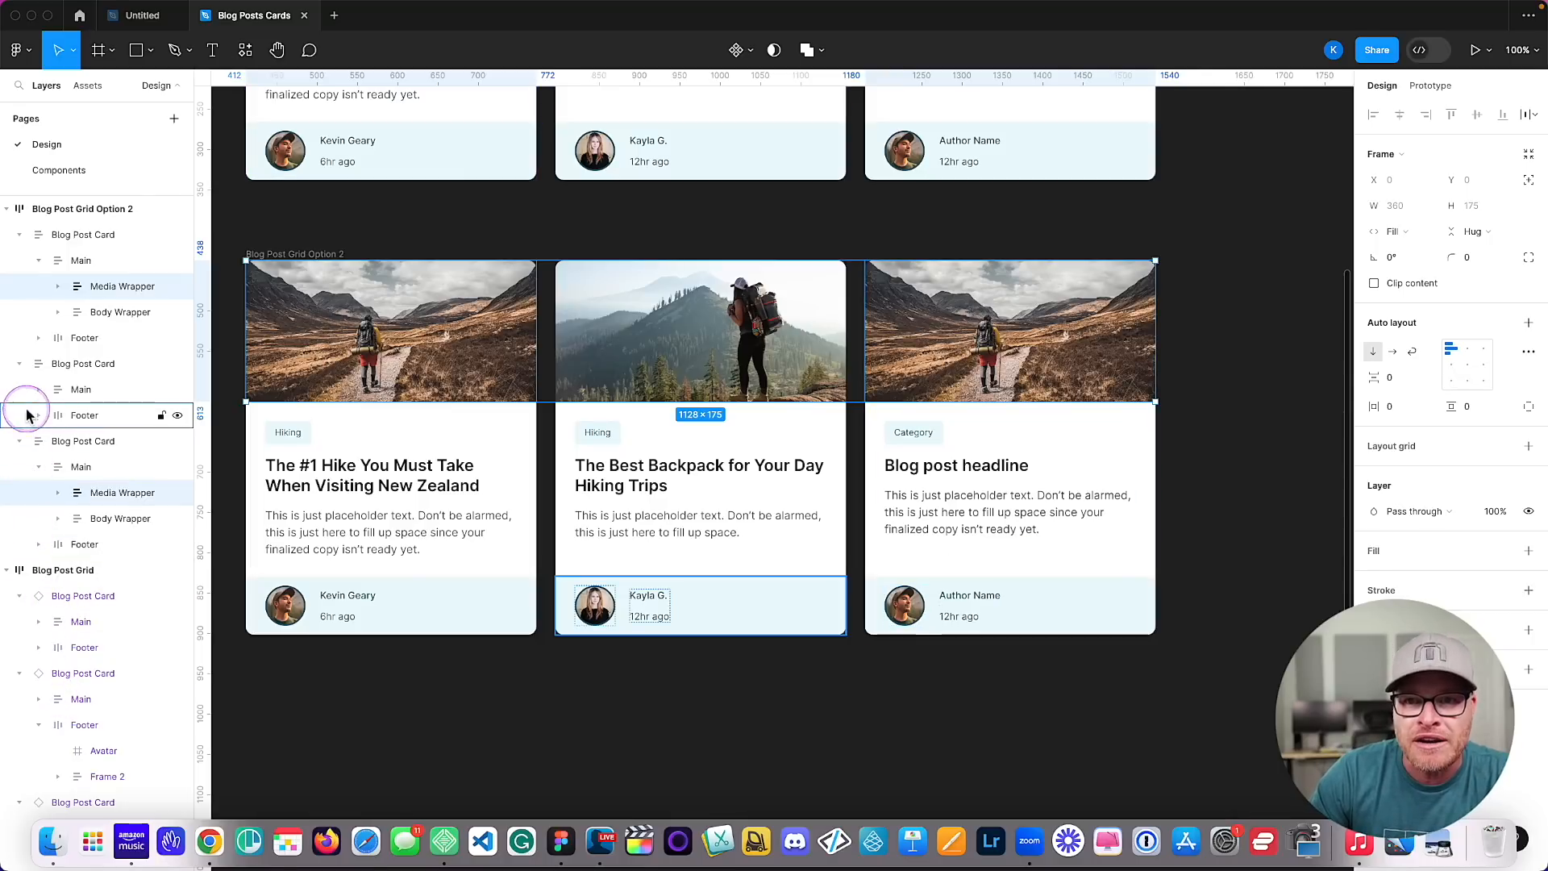
pyautogui.click(38, 390)
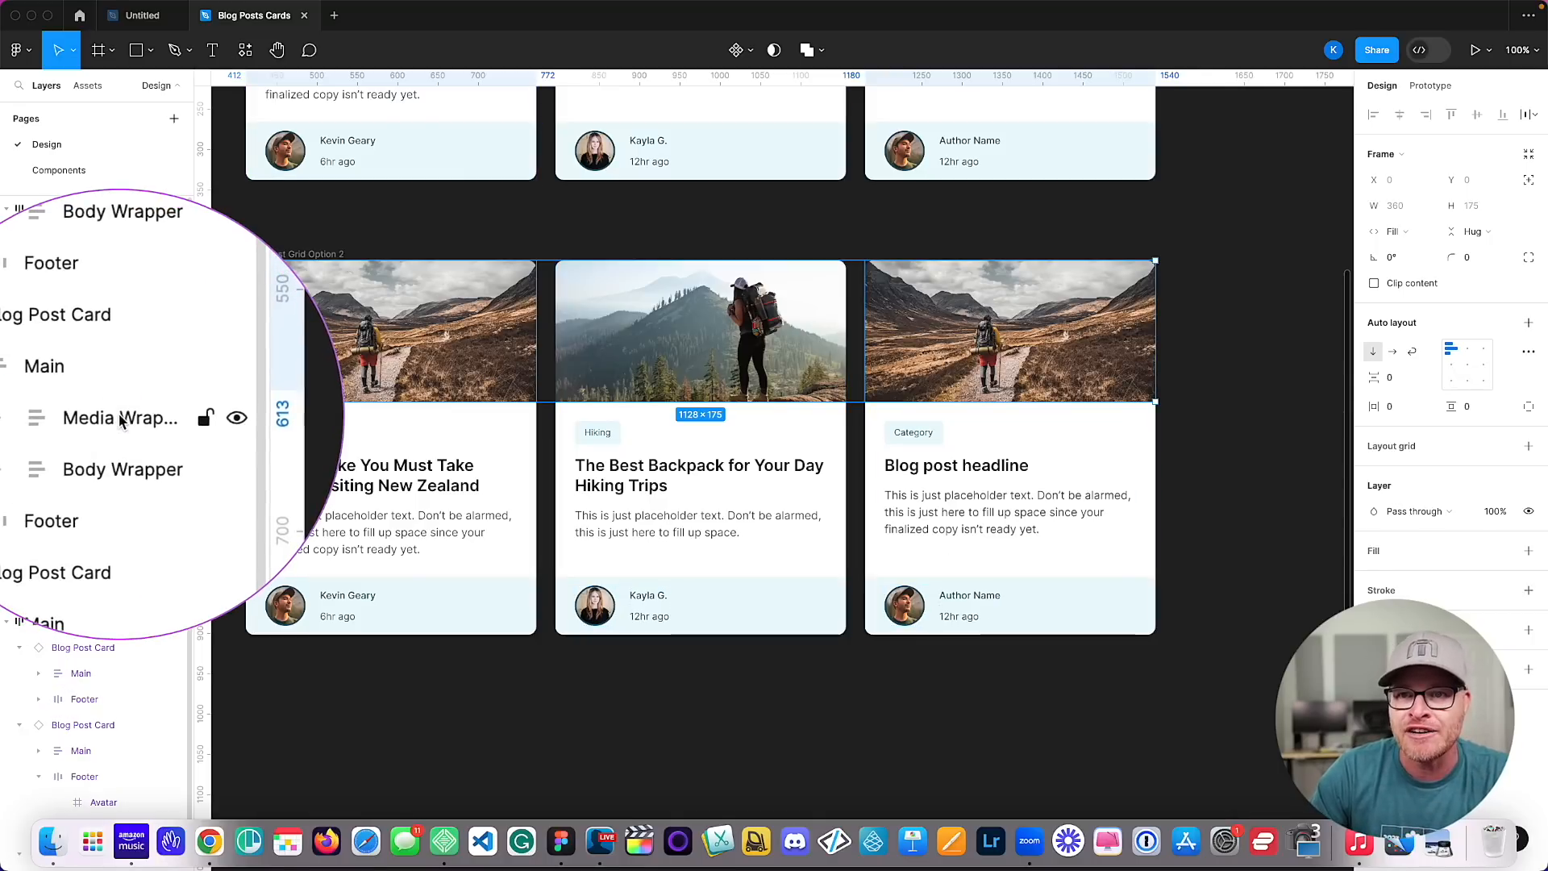
pyautogui.keyDown('shift'); pyautogui.click(121, 417); pyautogui.keyUp('shift')
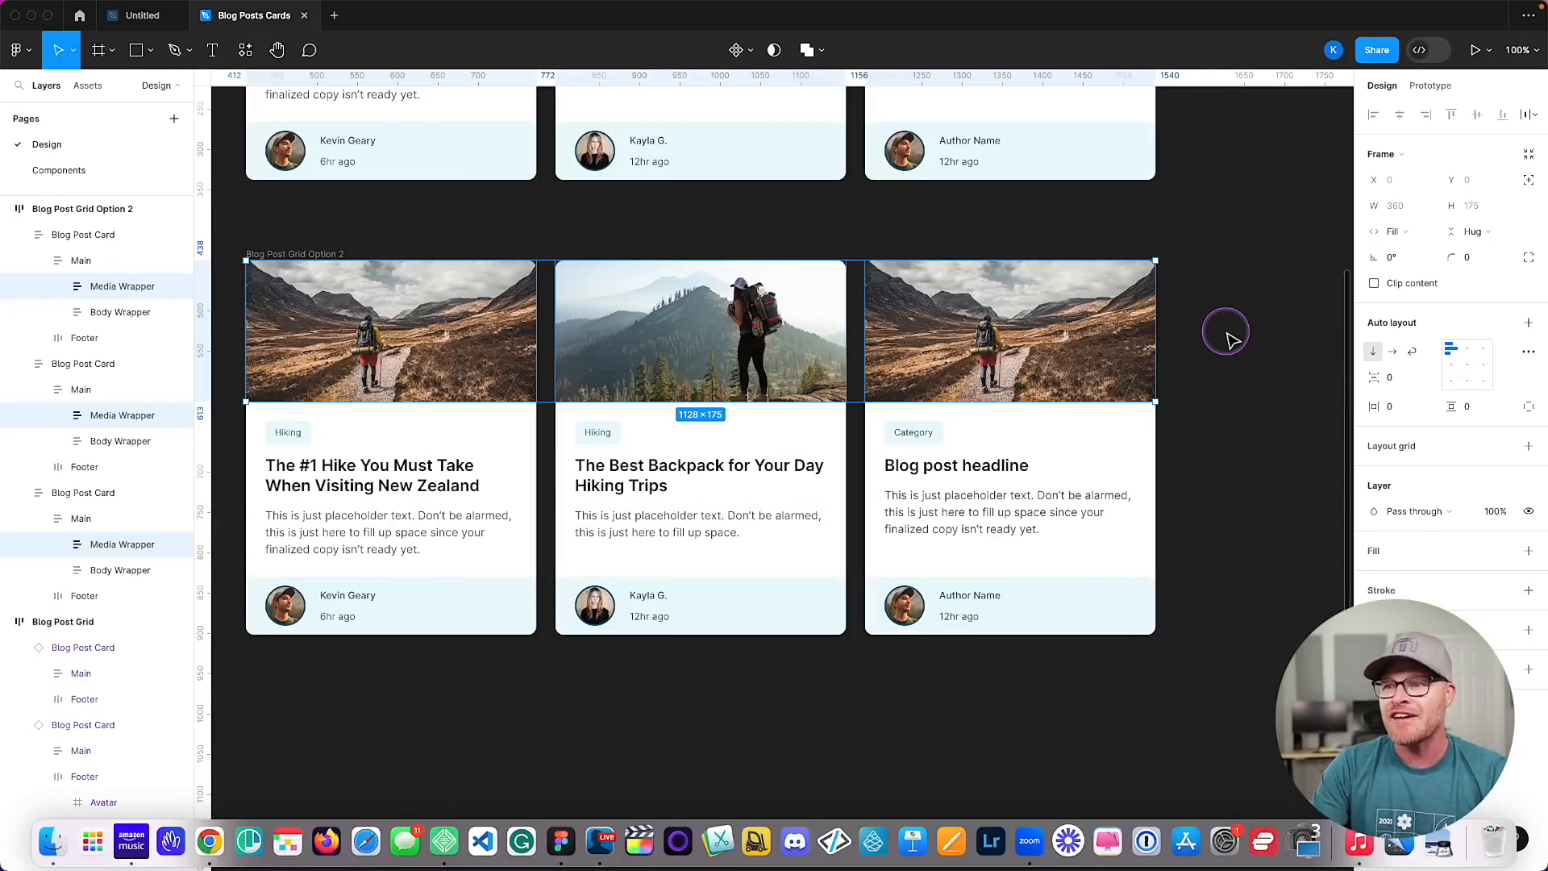
pyautogui.press('Down')
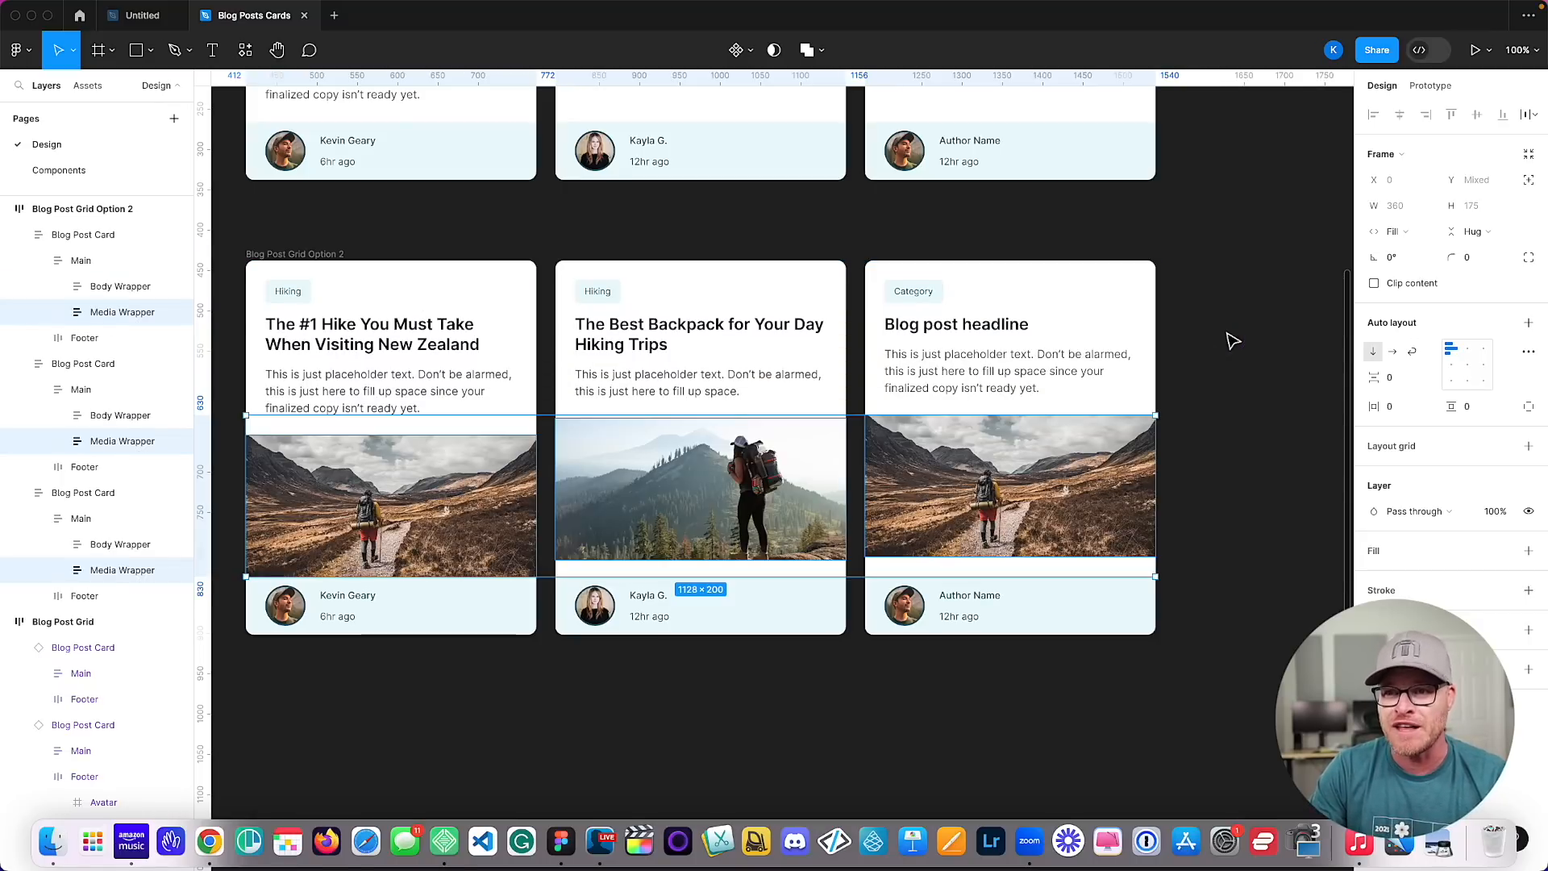
pyautogui.click(1281, 371)
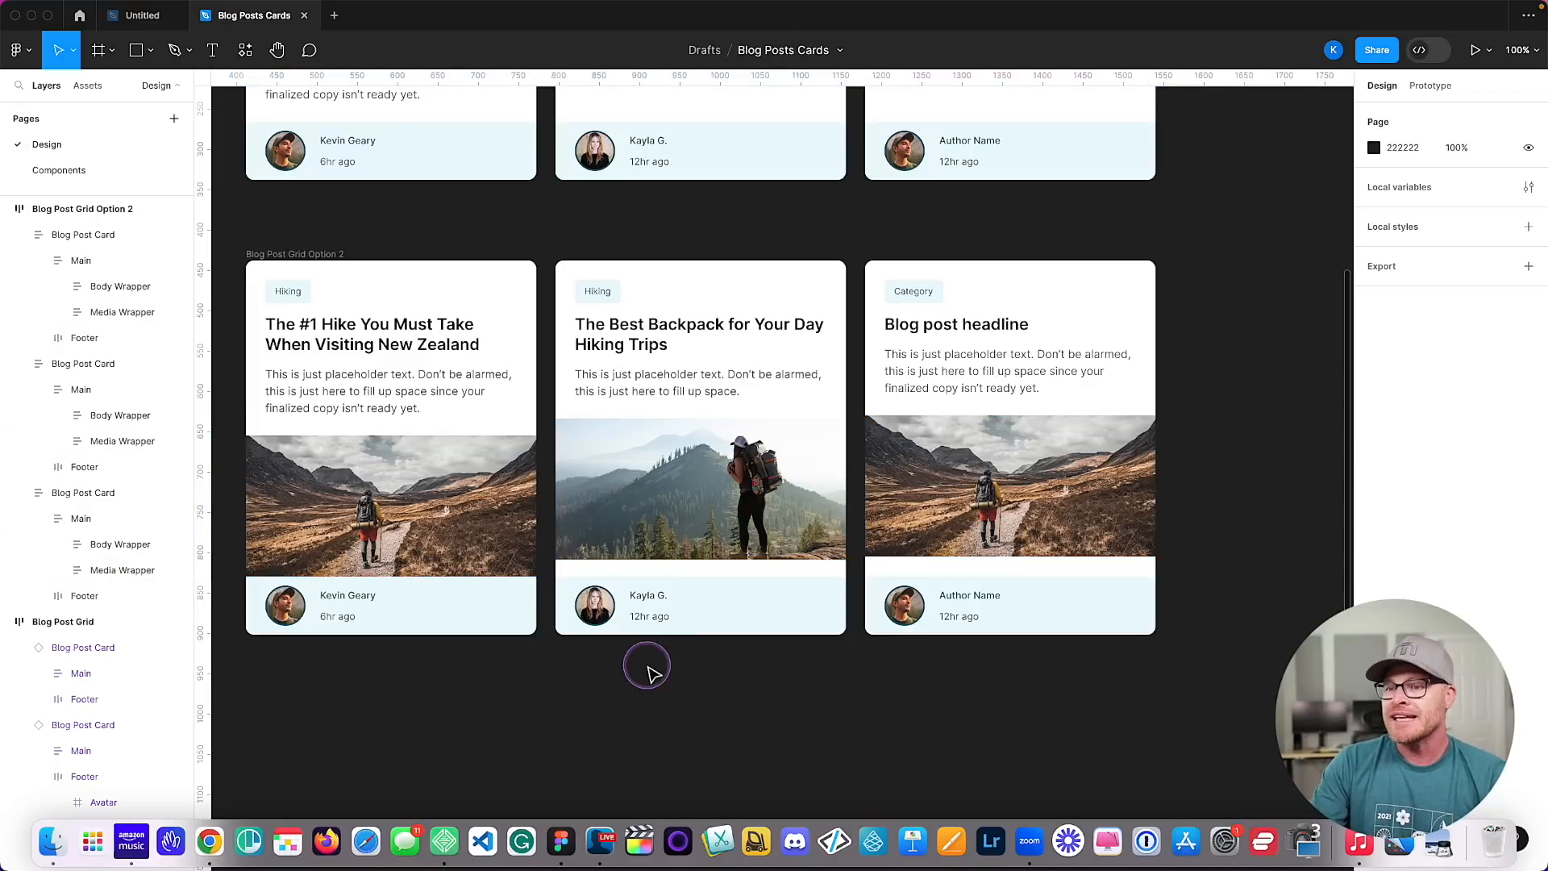
# Try replacing the automatic vertical spacing of the second Option 2 card with a packed, top-left aligned layout.
pyautogui.click(613, 571)
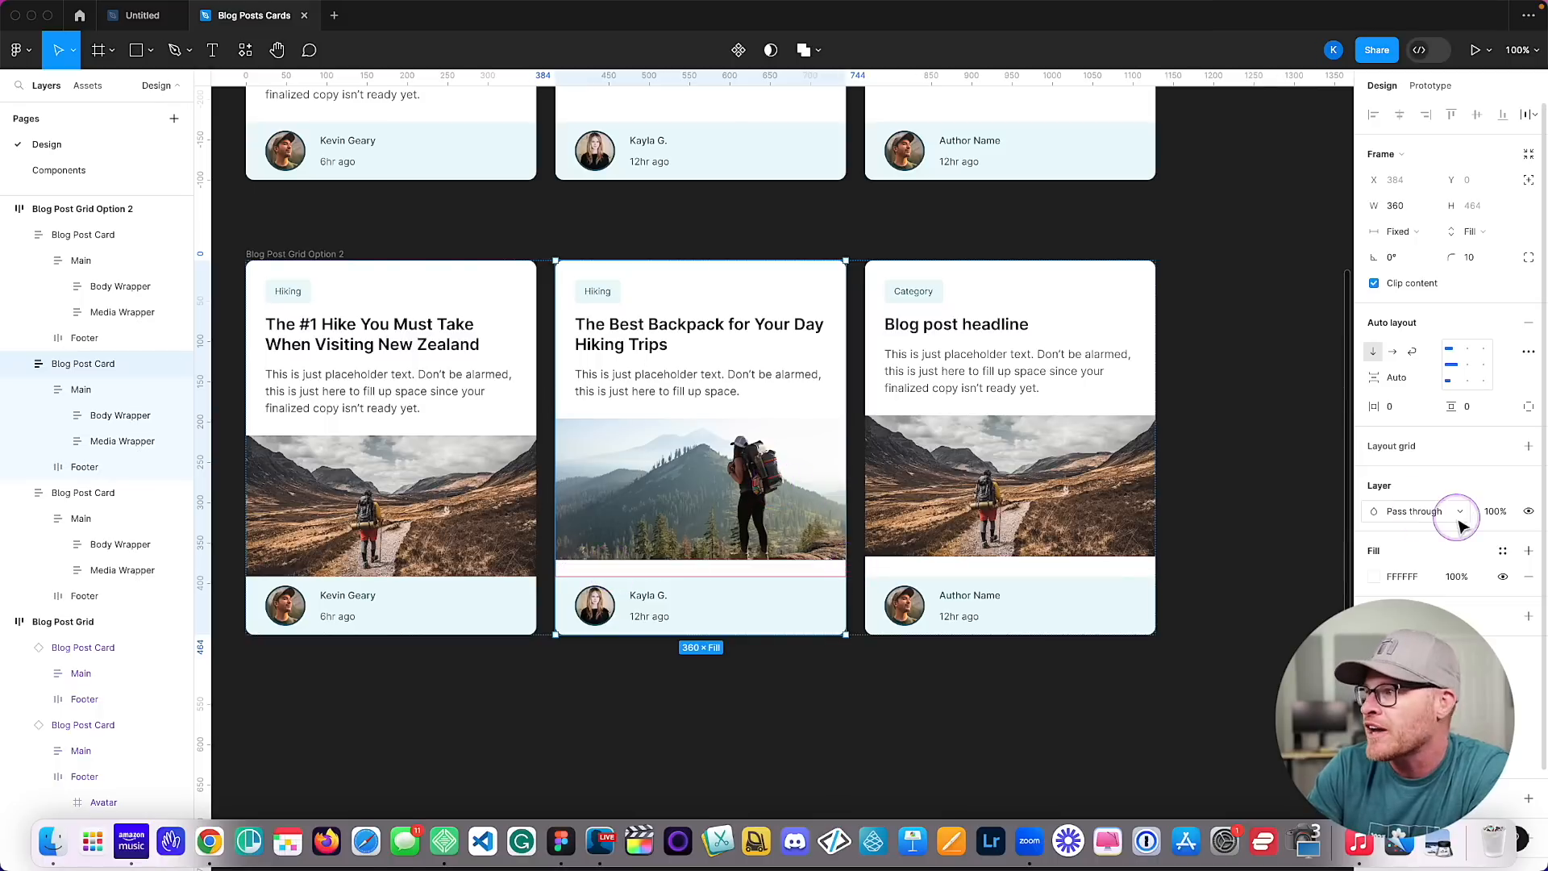
pyautogui.click(1432, 378)
pyautogui.click(1425, 361)
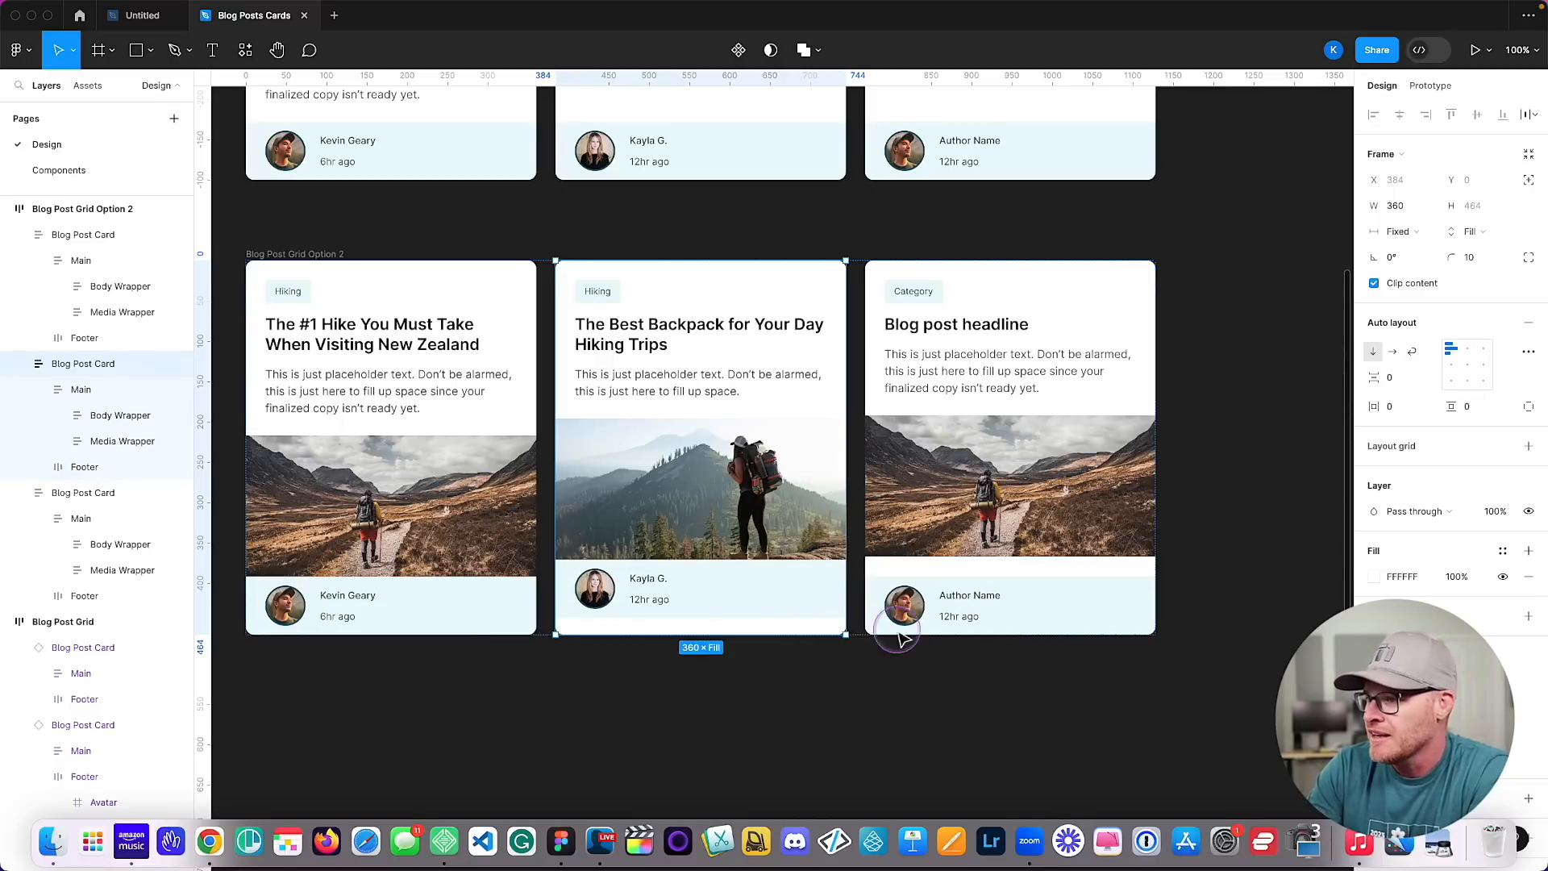
# Set the height of the Main frames in the second and third Option 2 cards to Fill container.
pyautogui.click(736, 546)
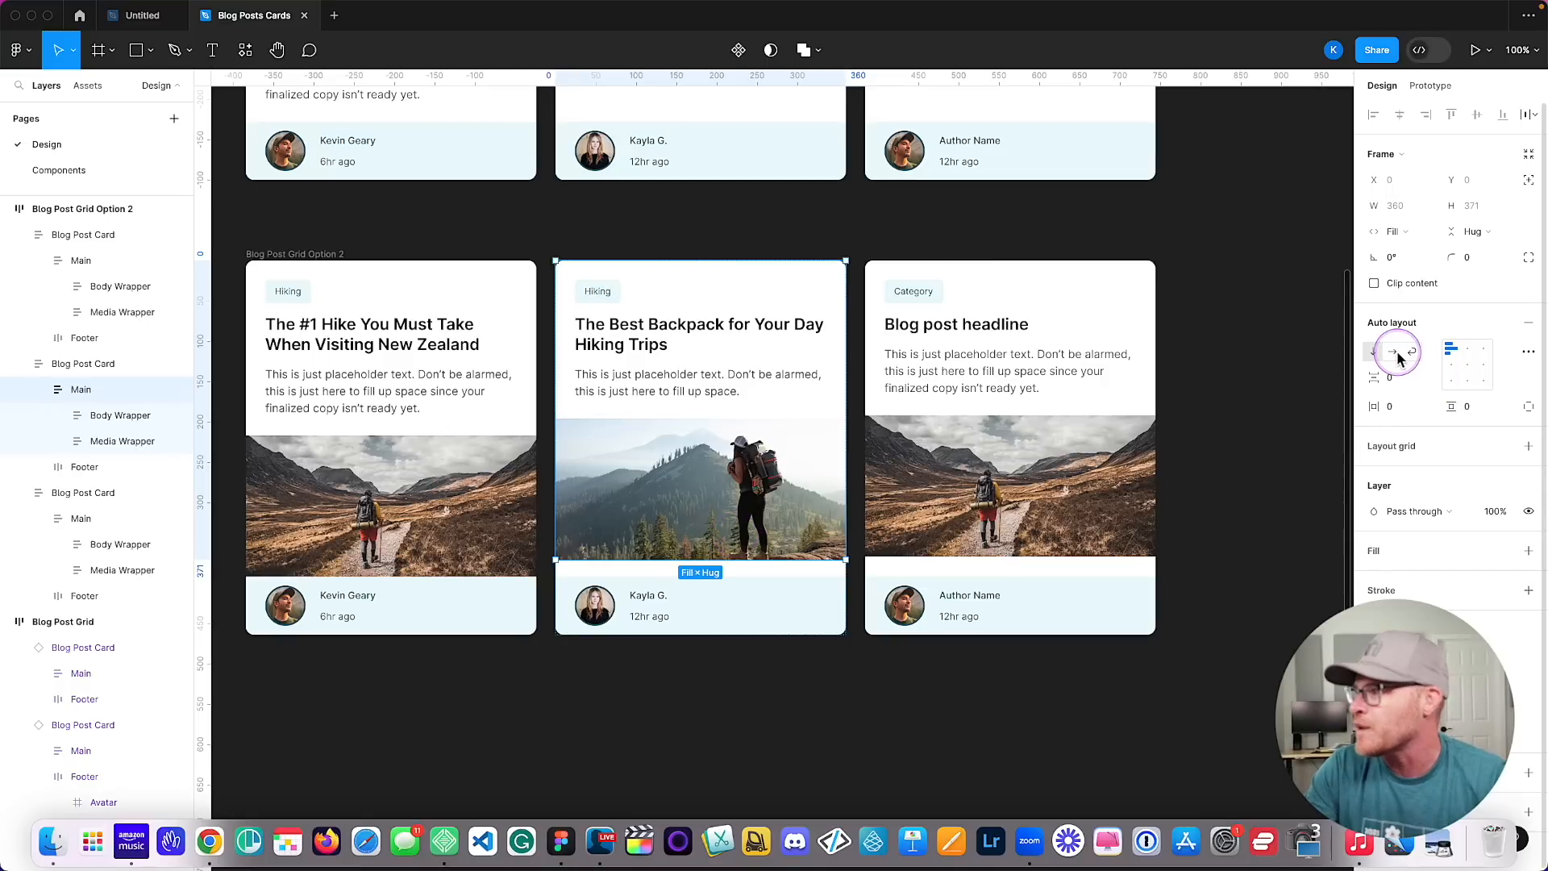
pyautogui.keyDown('shift'); pyautogui.click(919, 483); pyautogui.keyUp('shift')
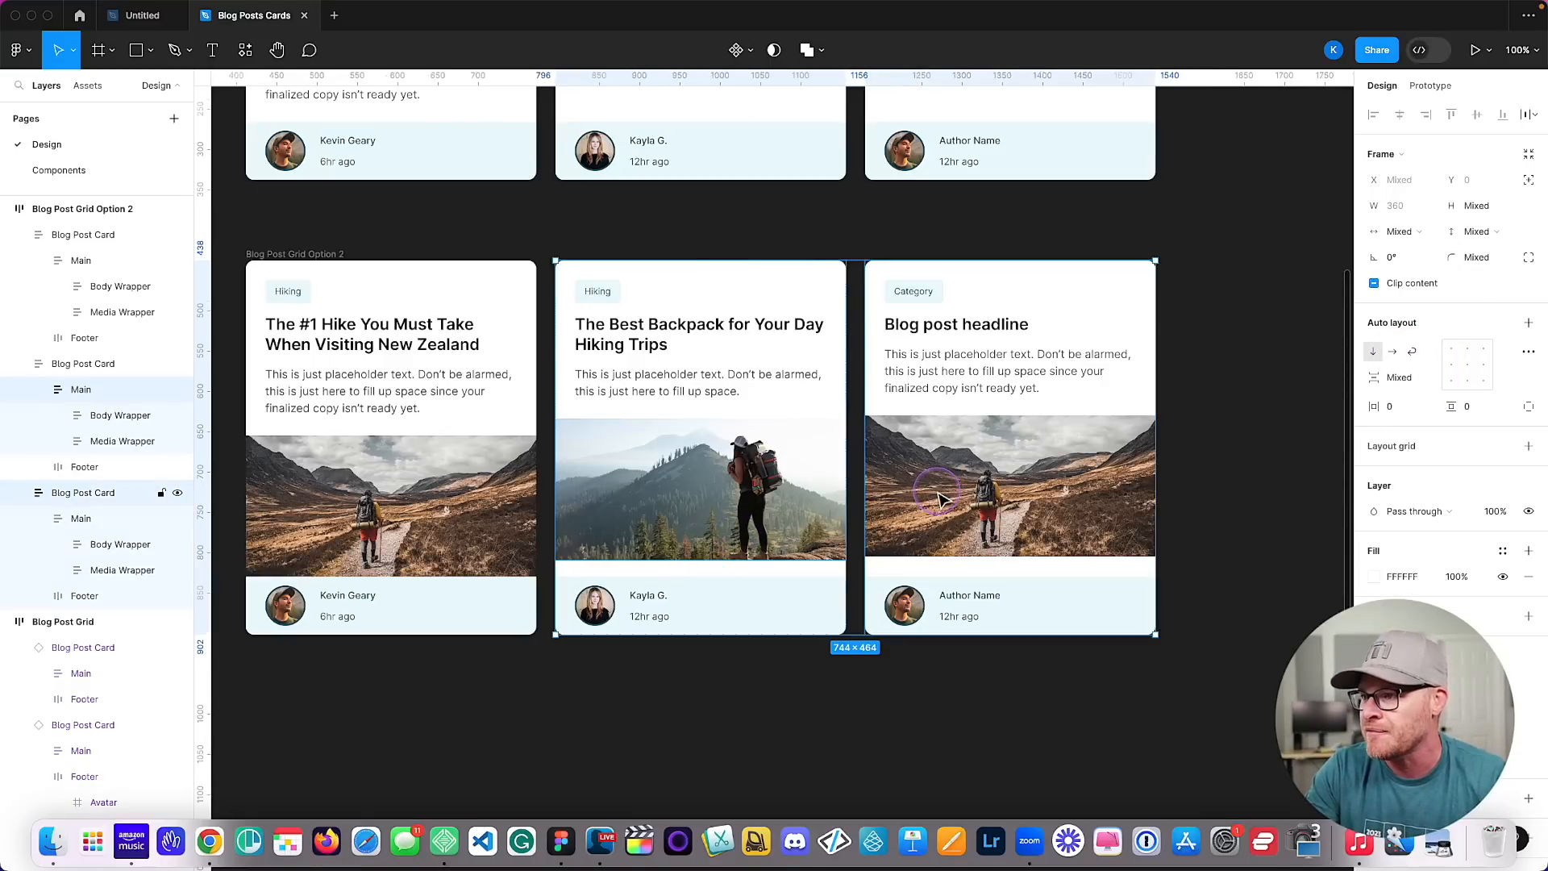
pyautogui.click(1472, 231)
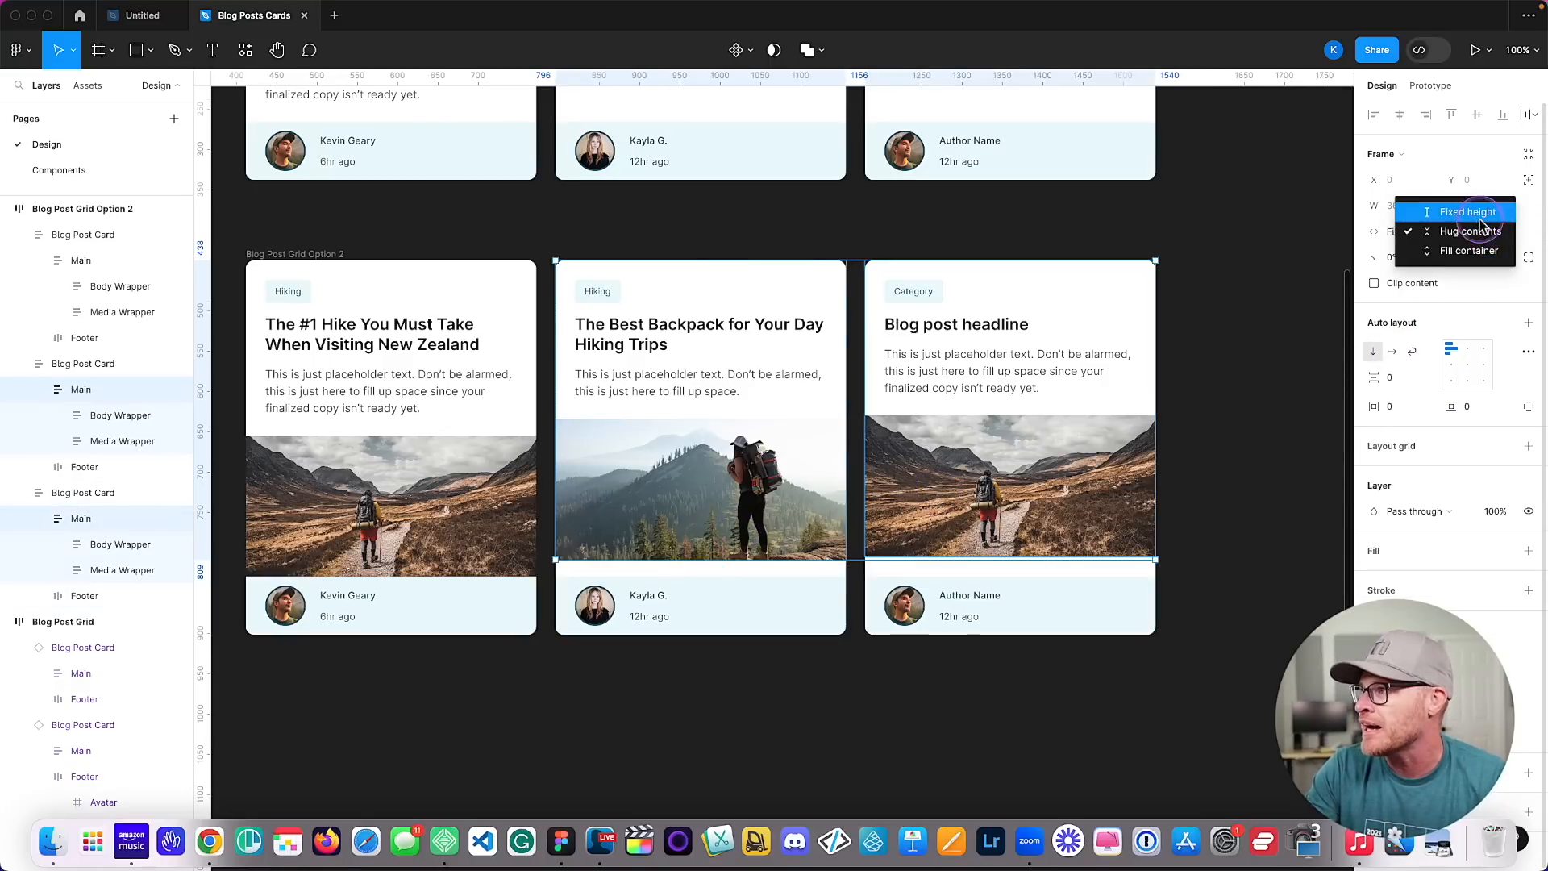
pyautogui.click(1472, 250)
# Set the height of the second card's Media image and the third card's Media Wrapper to Fill container.
pyautogui.doubleClick(749, 470)
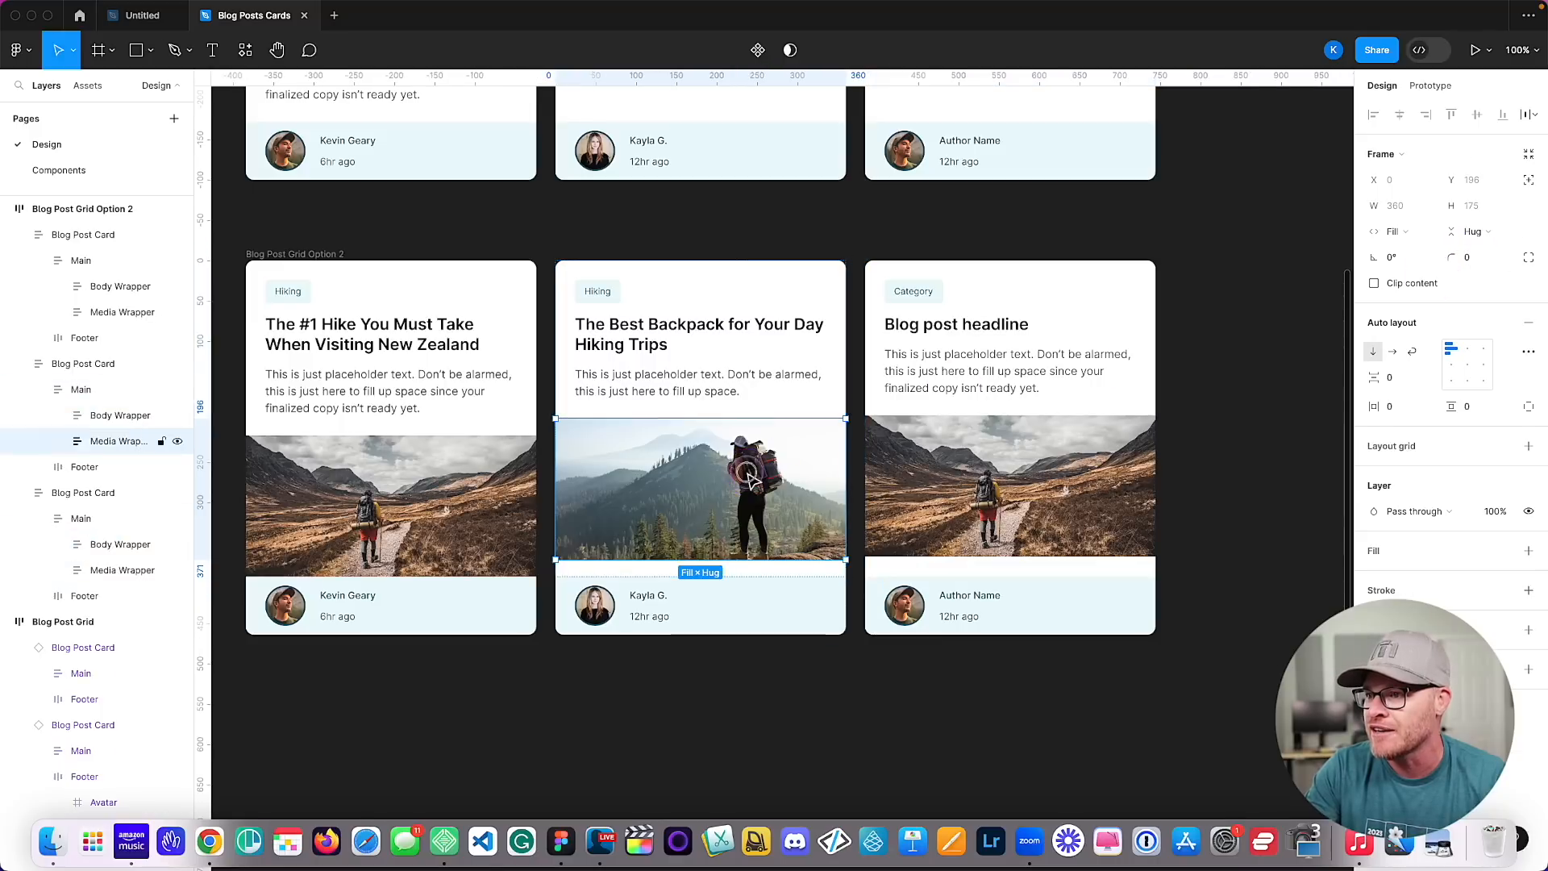
pyautogui.doubleClick(749, 469)
pyautogui.keyDown('shift'); pyautogui.doubleClick(948, 480); pyautogui.keyUp('shift')
pyautogui.keyDown('shift'); pyautogui.doubleClick(948, 480); pyautogui.keyUp('shift')
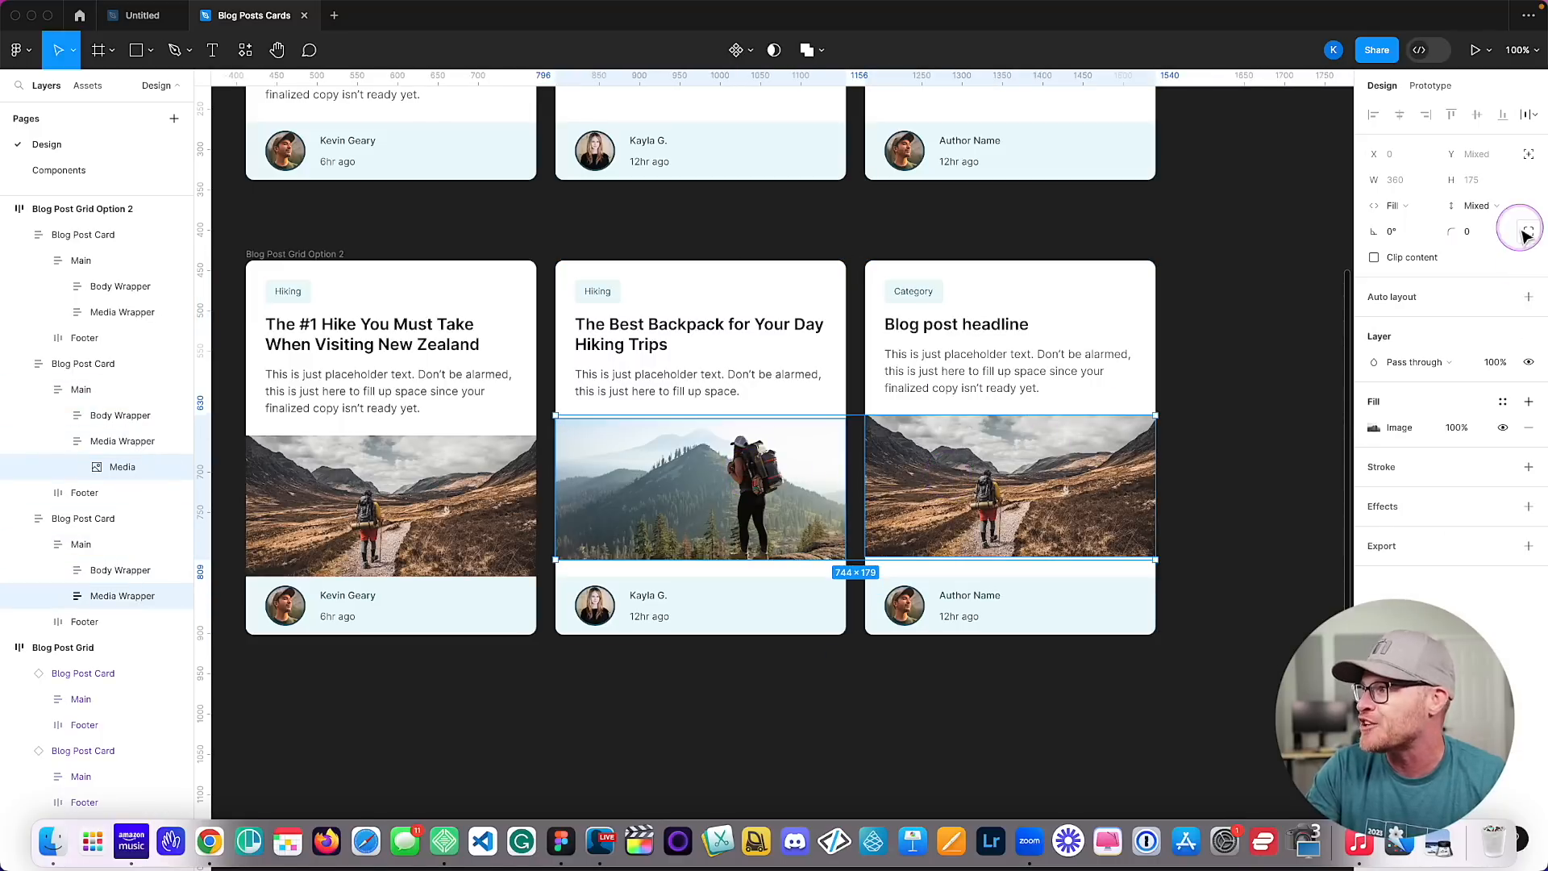
pyautogui.click(1480, 206)
pyautogui.click(1486, 240)
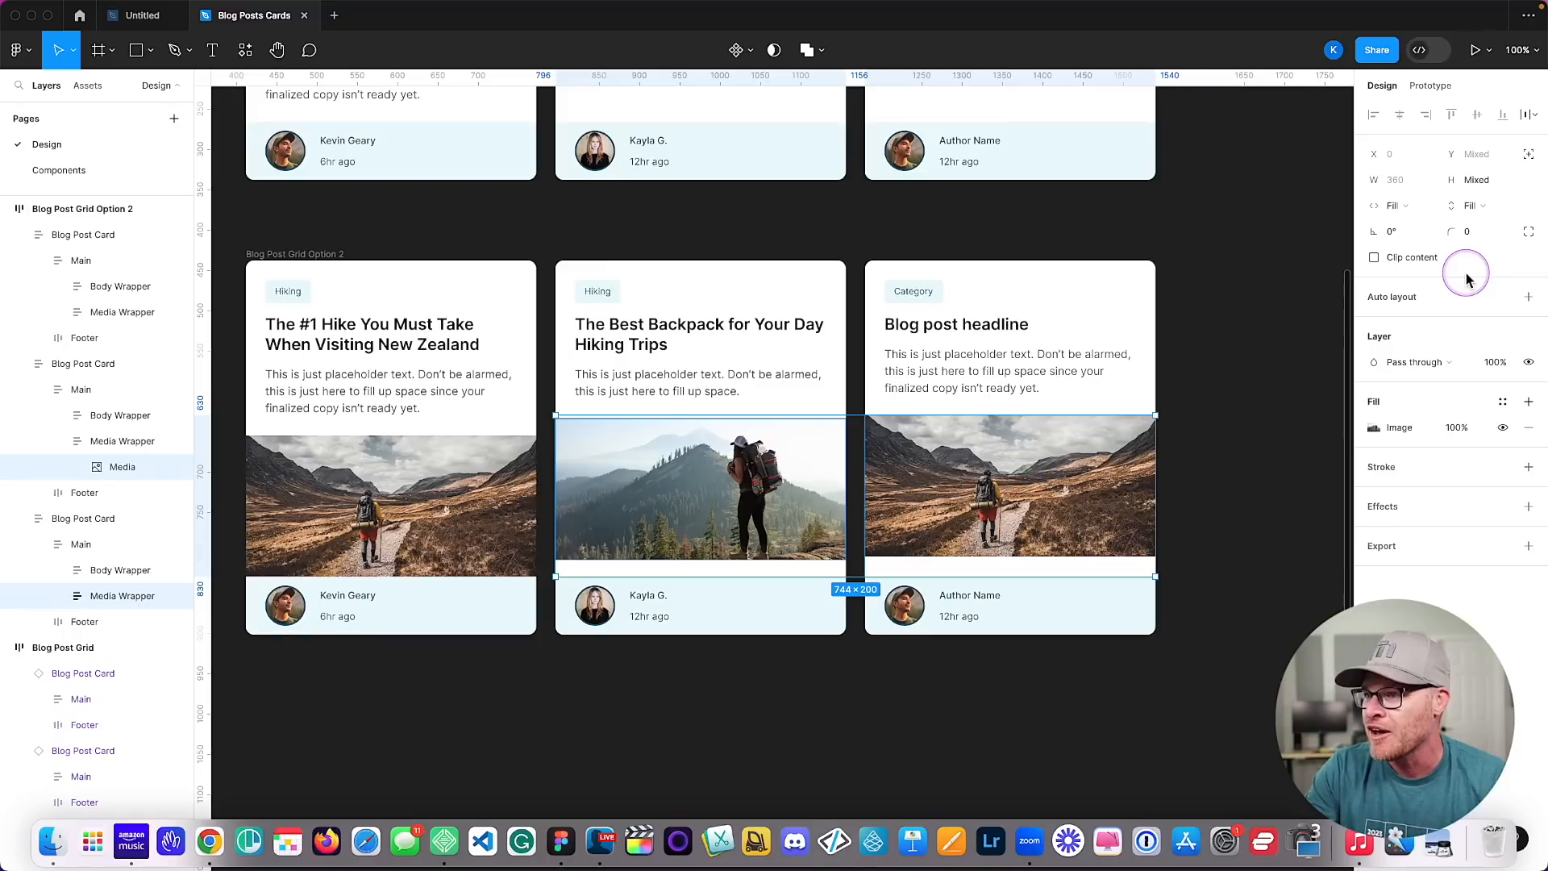
# Set the height of the third card's Media image and the second card's Media Wrapper to Fill container.
pyautogui.click(1014, 528)
pyautogui.click(1477, 206)
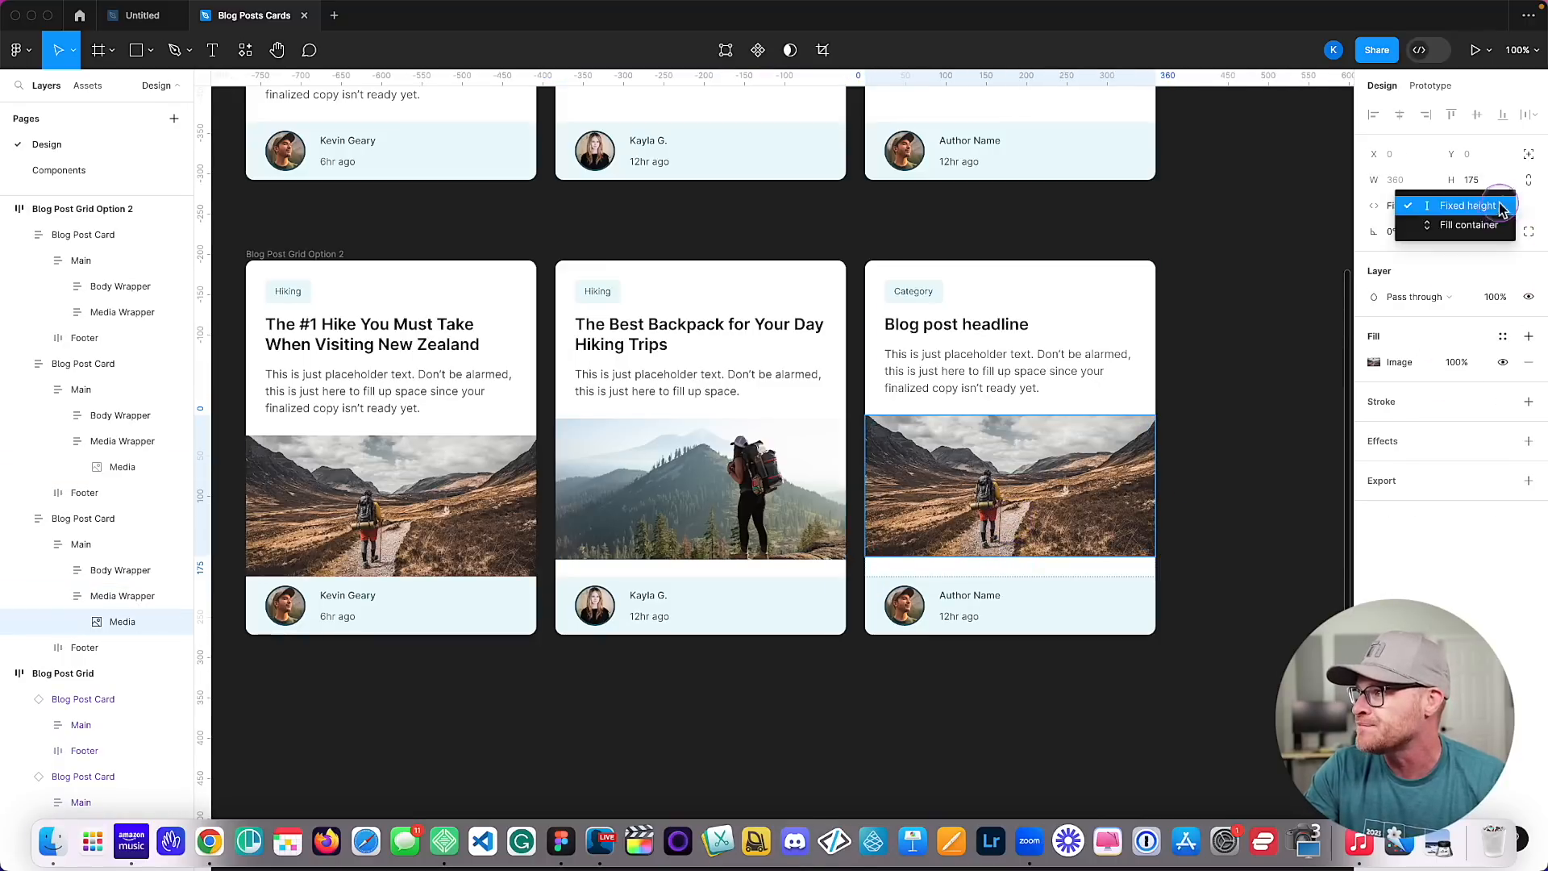
pyautogui.click(1486, 226)
pyautogui.click(754, 487)
pyautogui.doubleClick(754, 488)
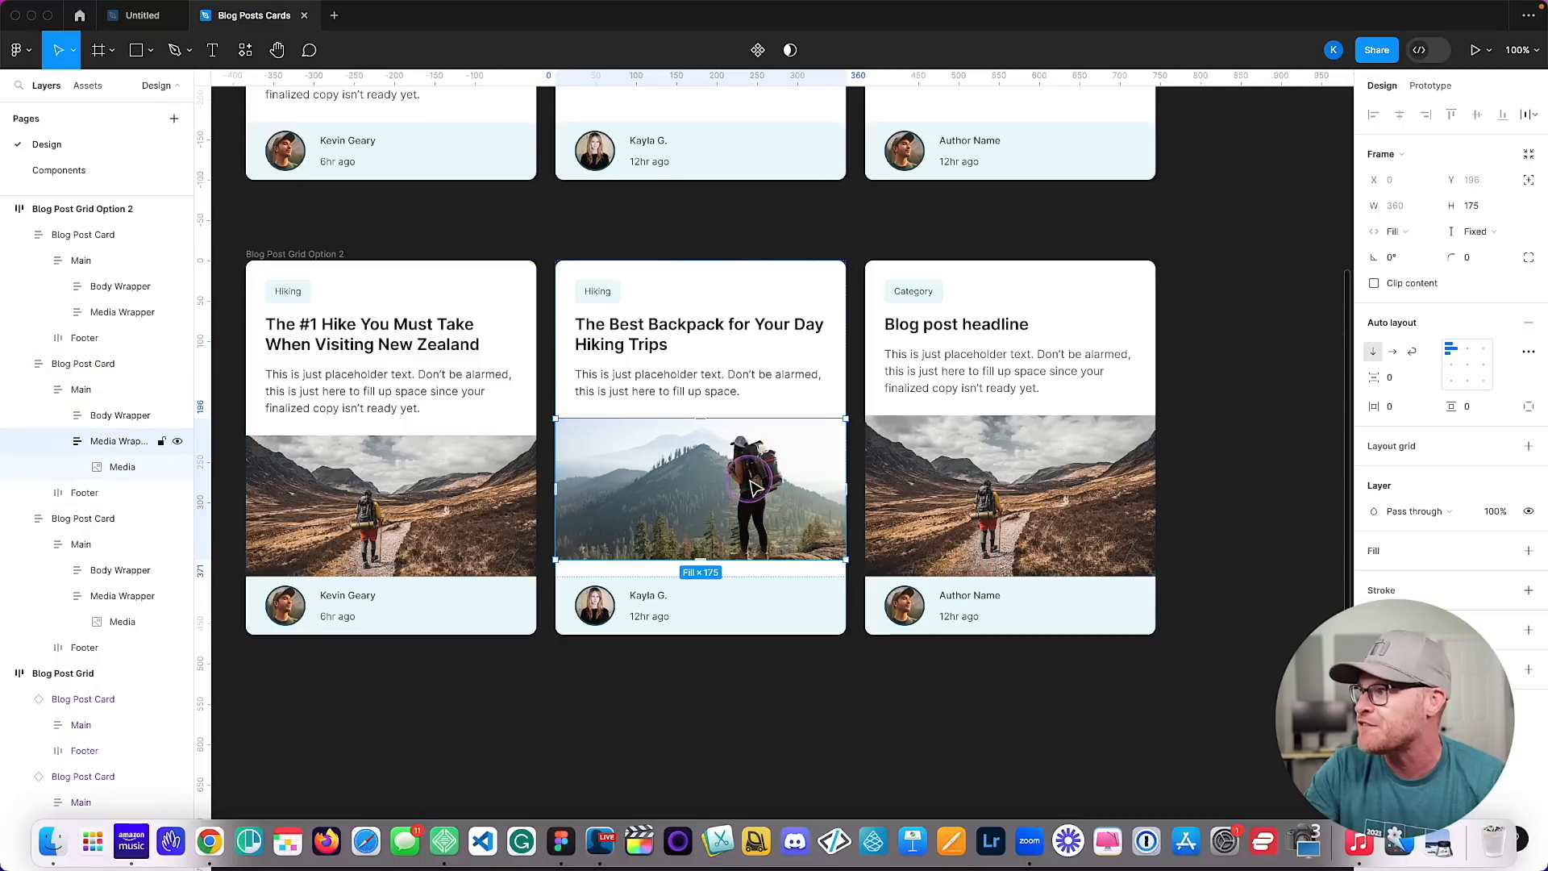
pyautogui.click(1469, 231)
pyautogui.click(1469, 271)
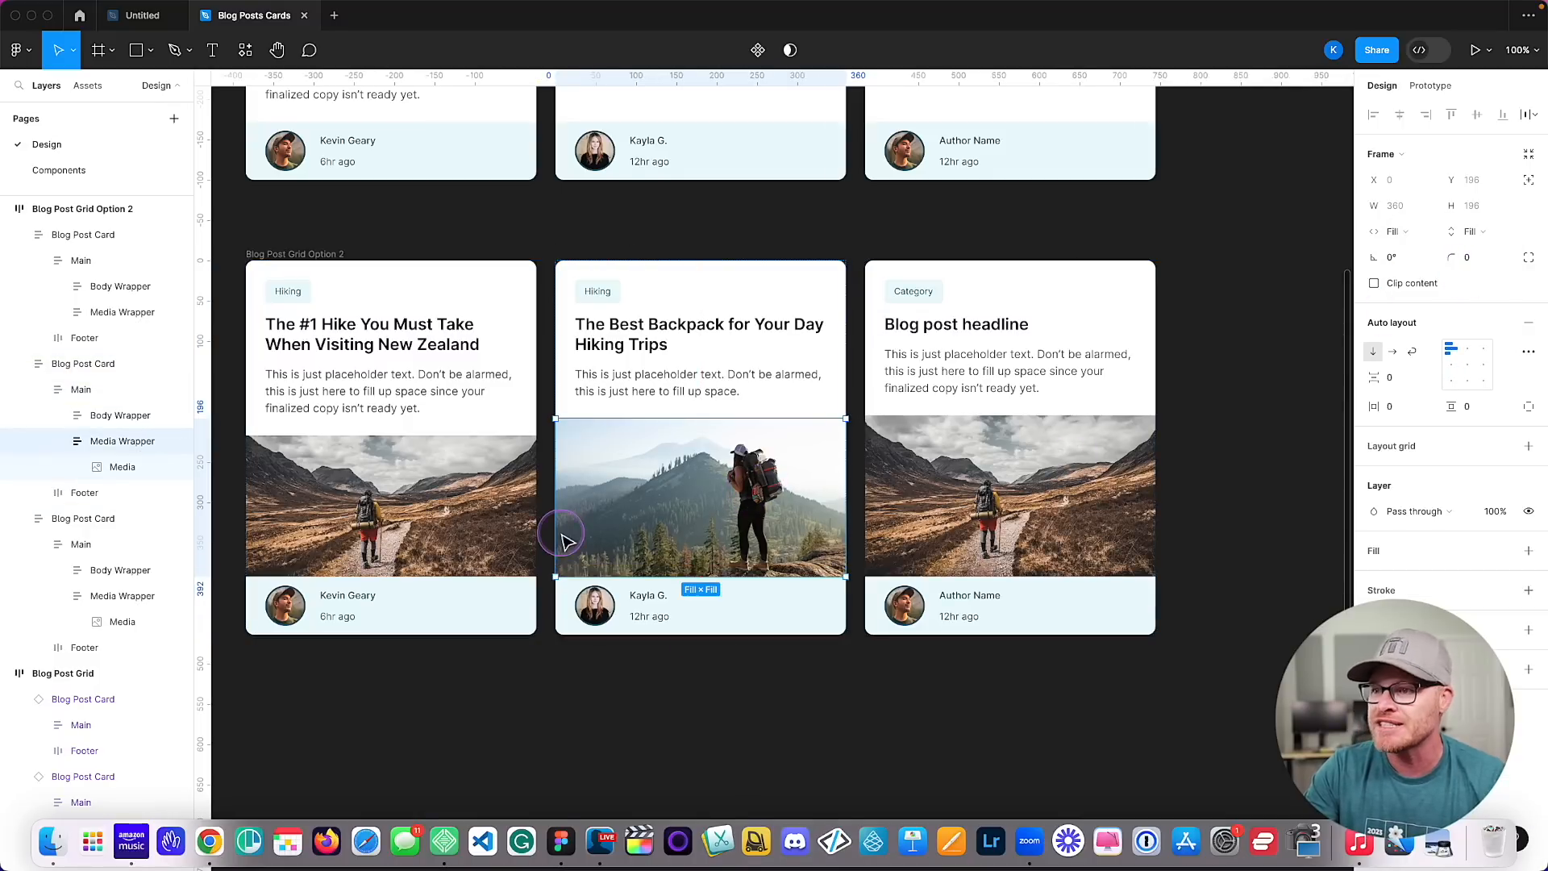
pyautogui.click(326, 525)
pyautogui.doubleClick(327, 525)
pyautogui.click(762, 750)
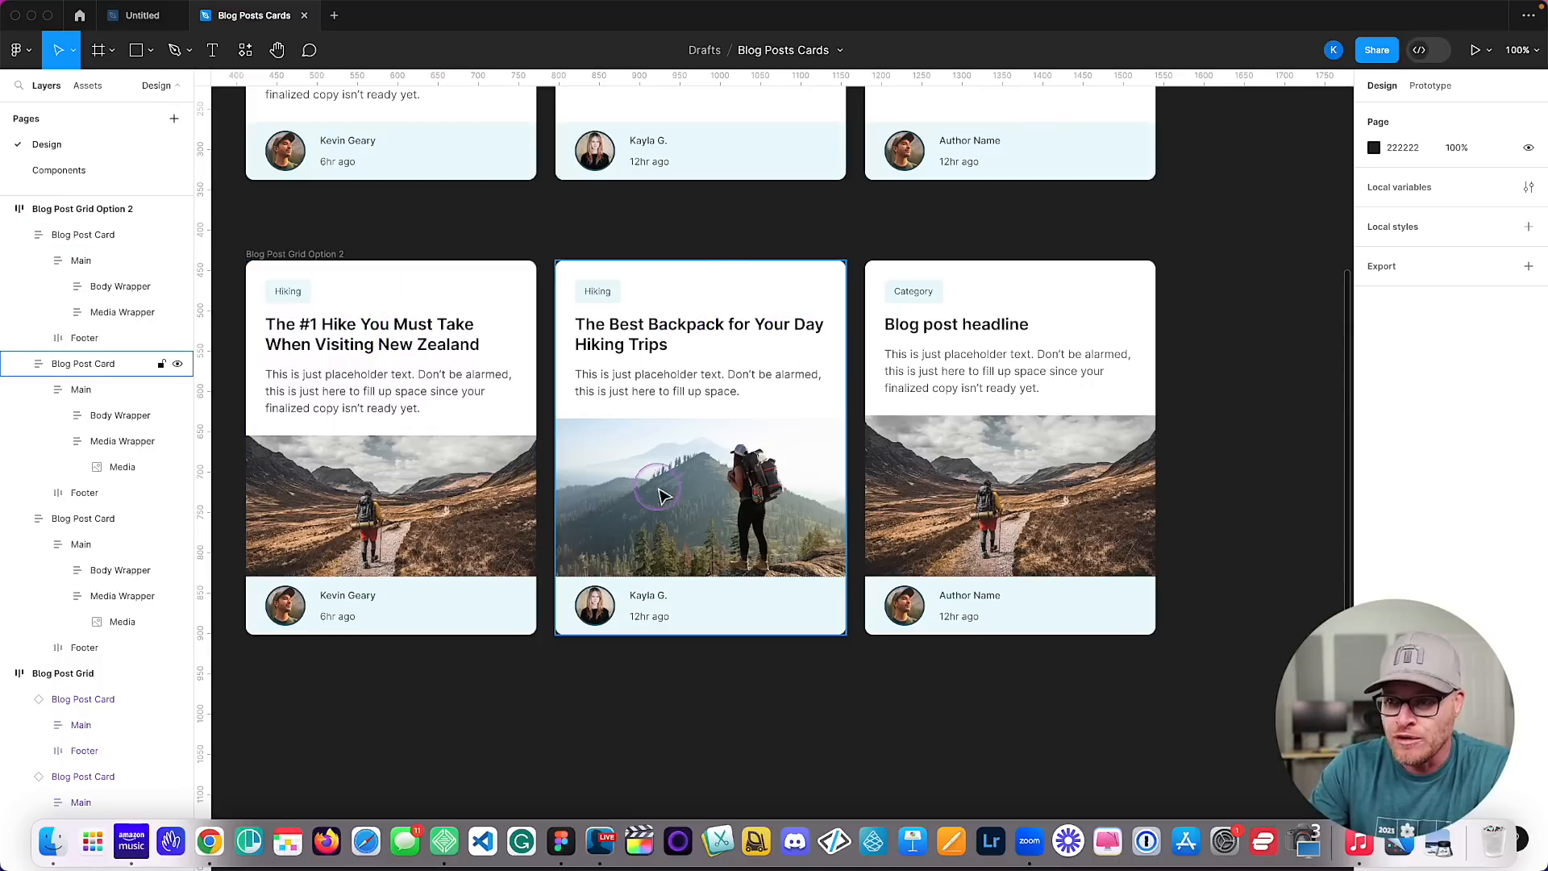
pyautogui.click(653, 481)
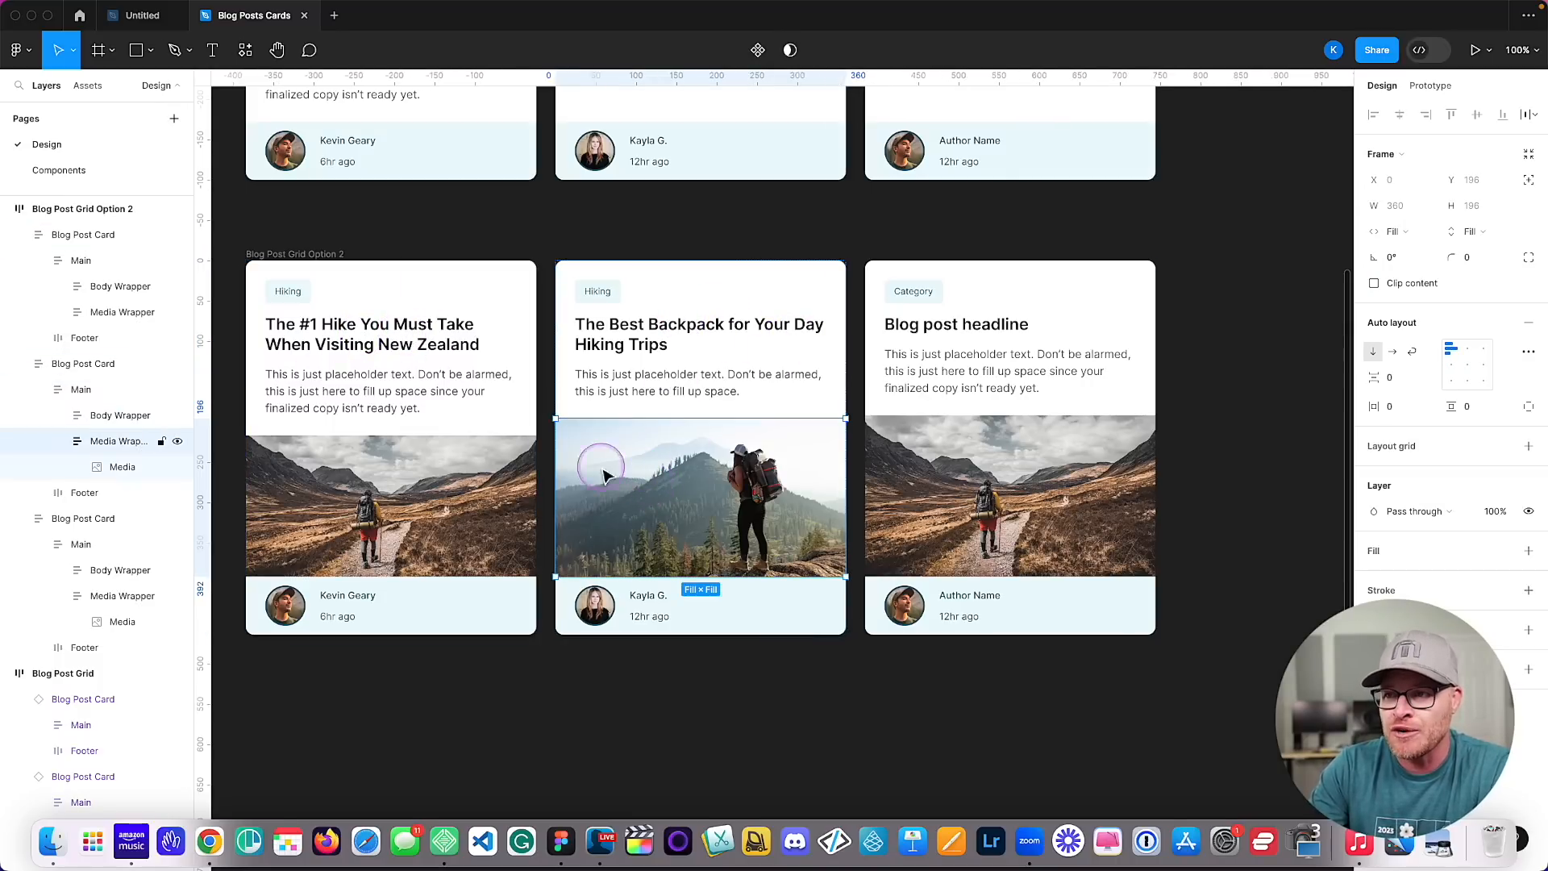
pyautogui.click(1108, 534)
pyautogui.click(1231, 506)
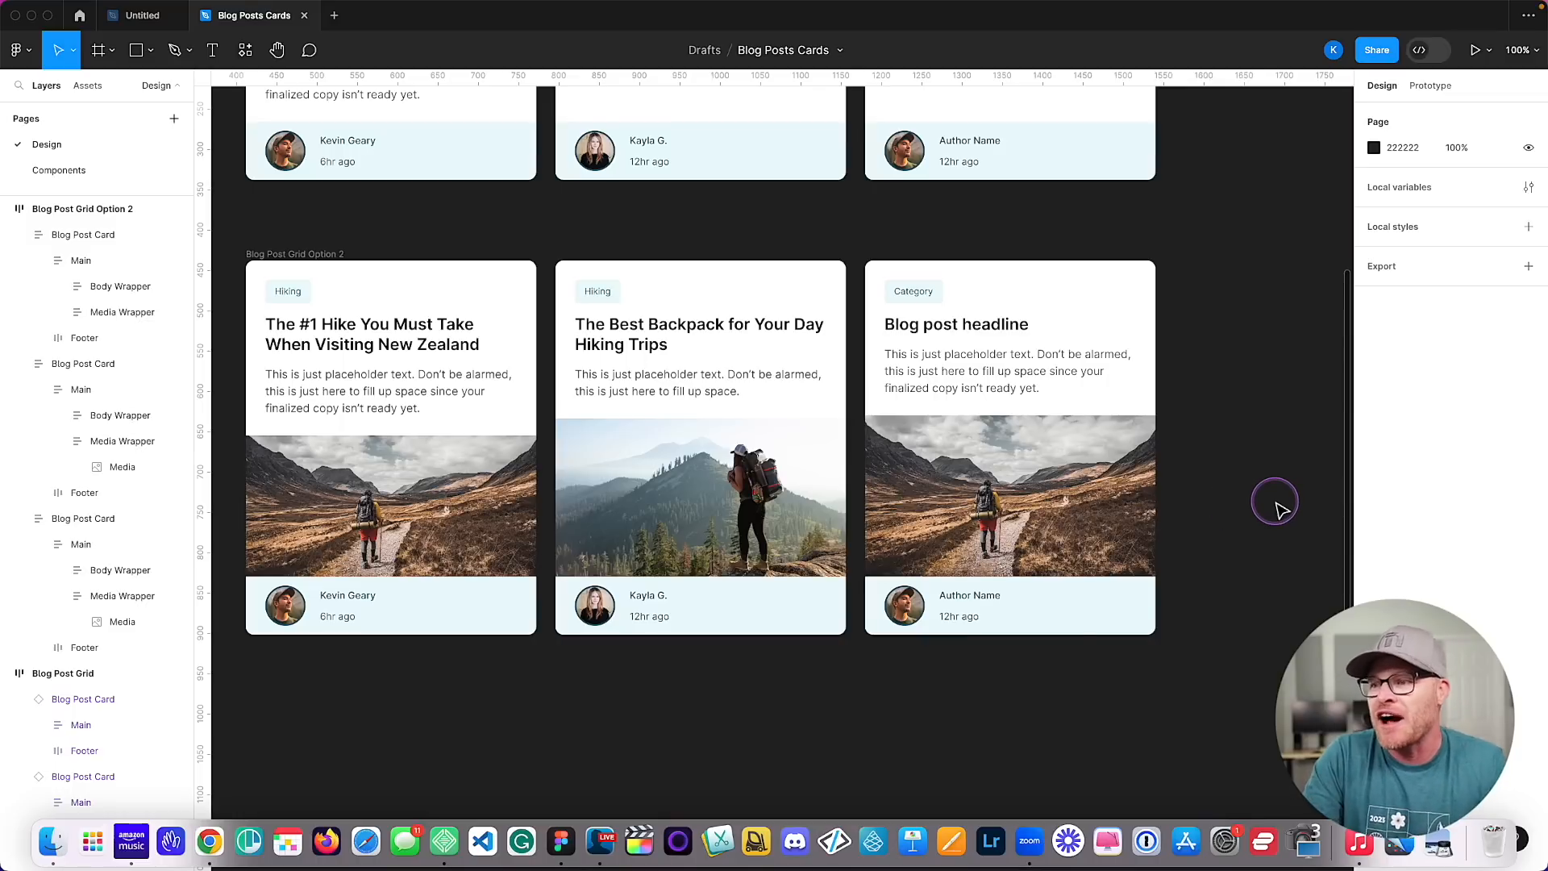
pyautogui.hscroll(-3, 597, 701)
pyautogui.click(403, 257)
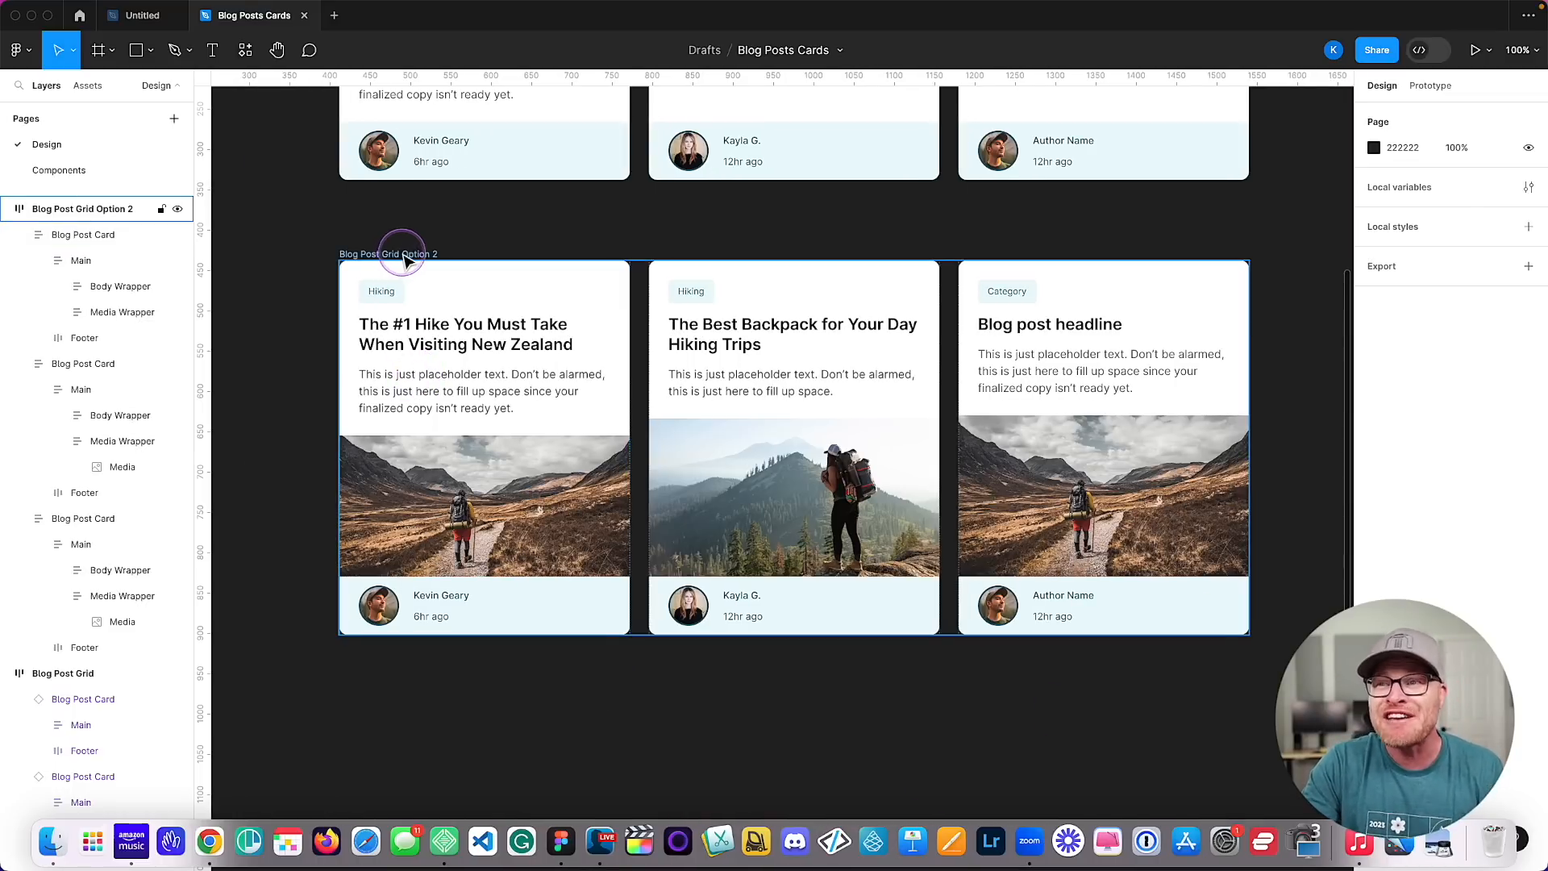
pyautogui.click(403, 256)
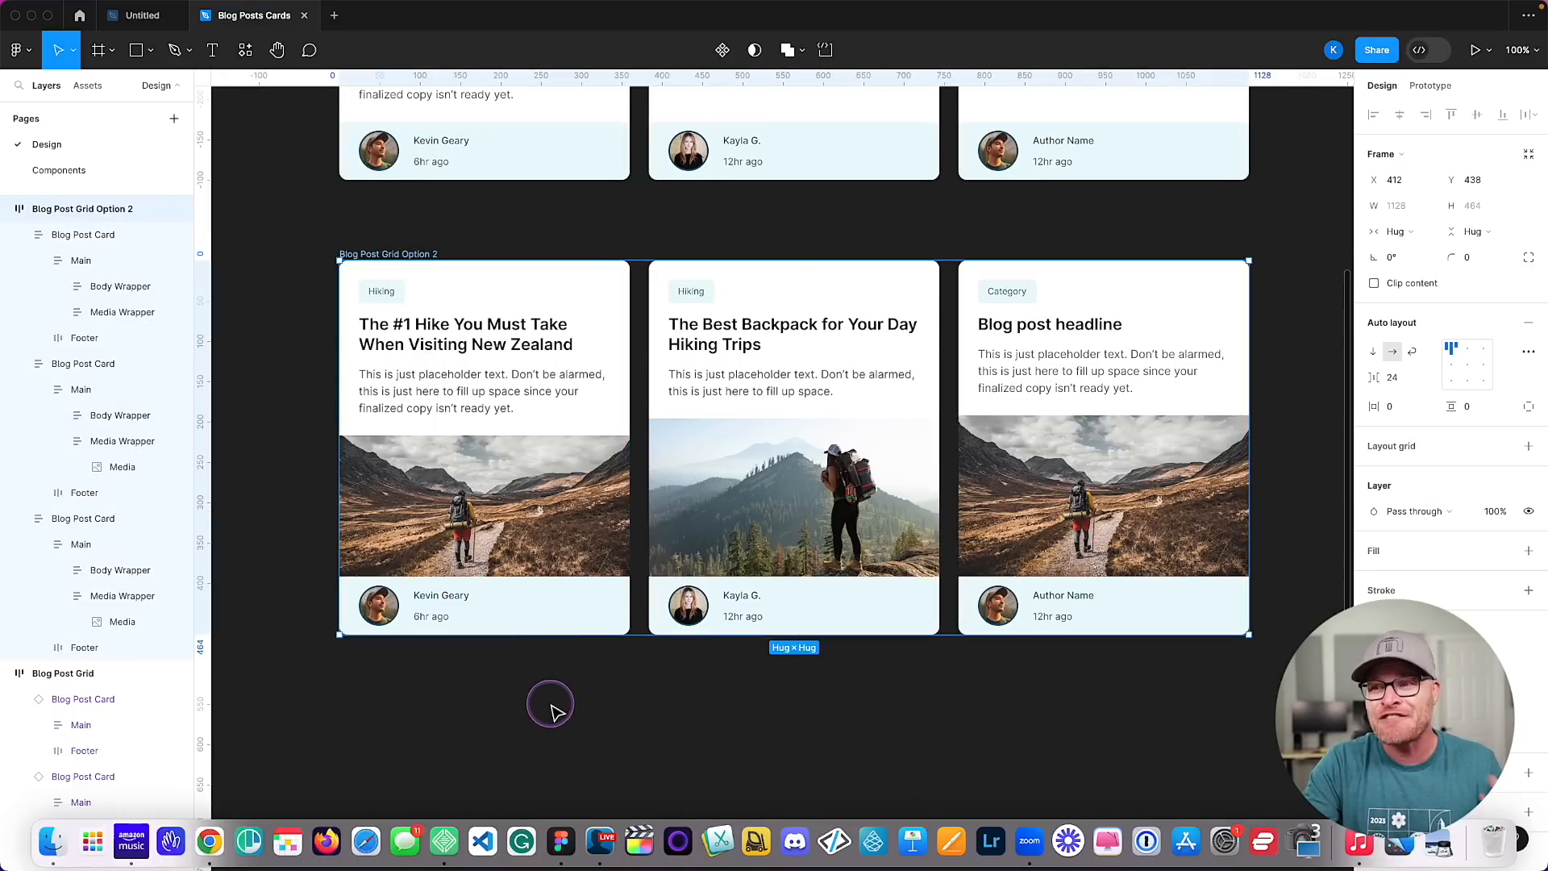
pyautogui.hscroll(2, 698, 719)
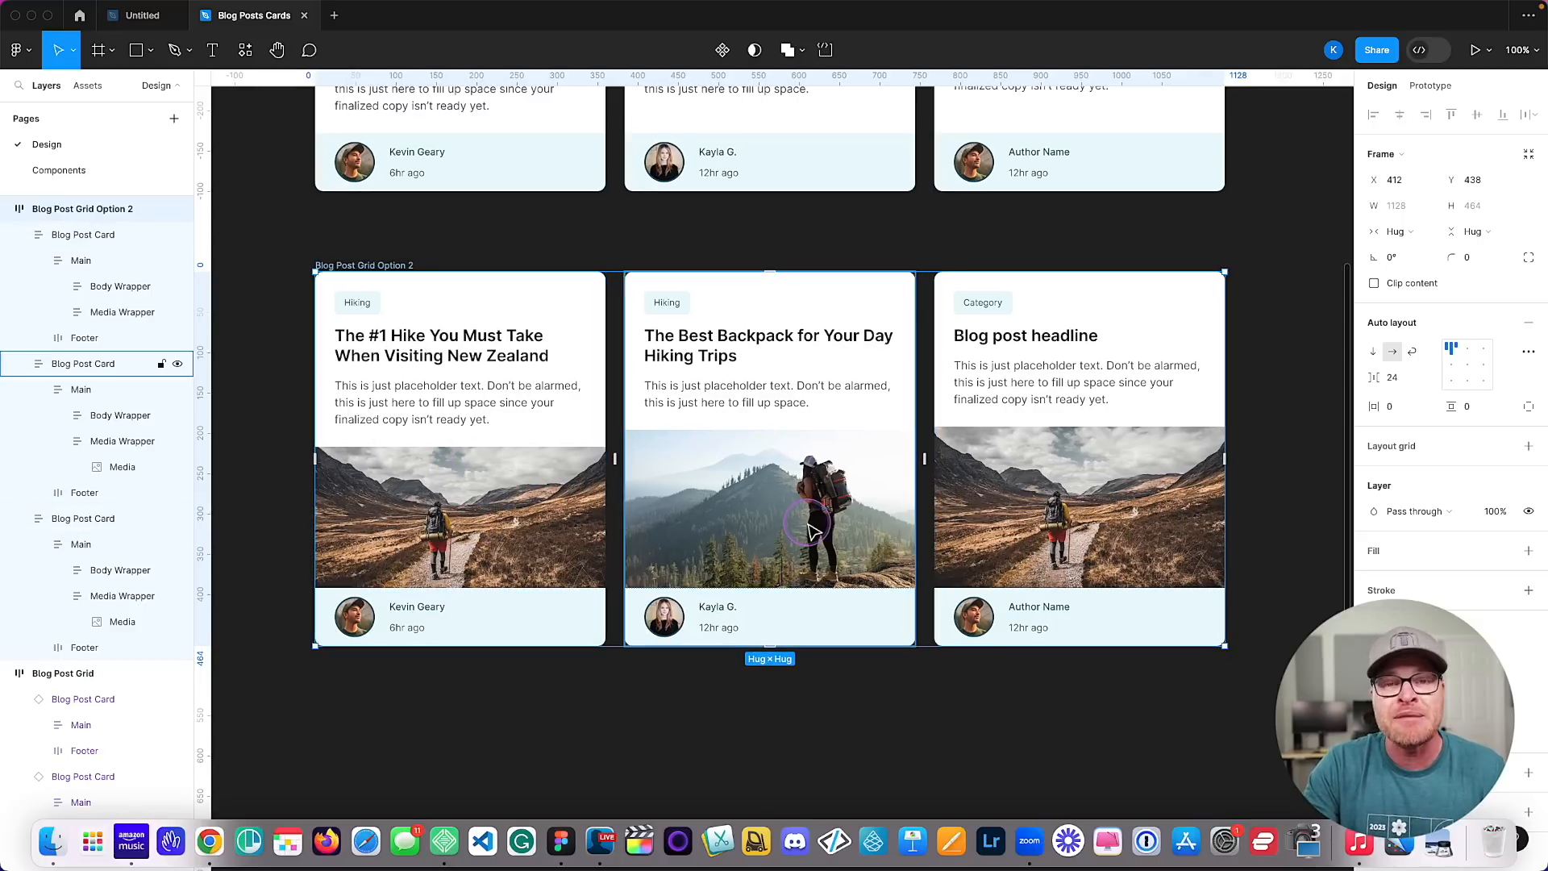
pyautogui.doubleClick(716, 427)
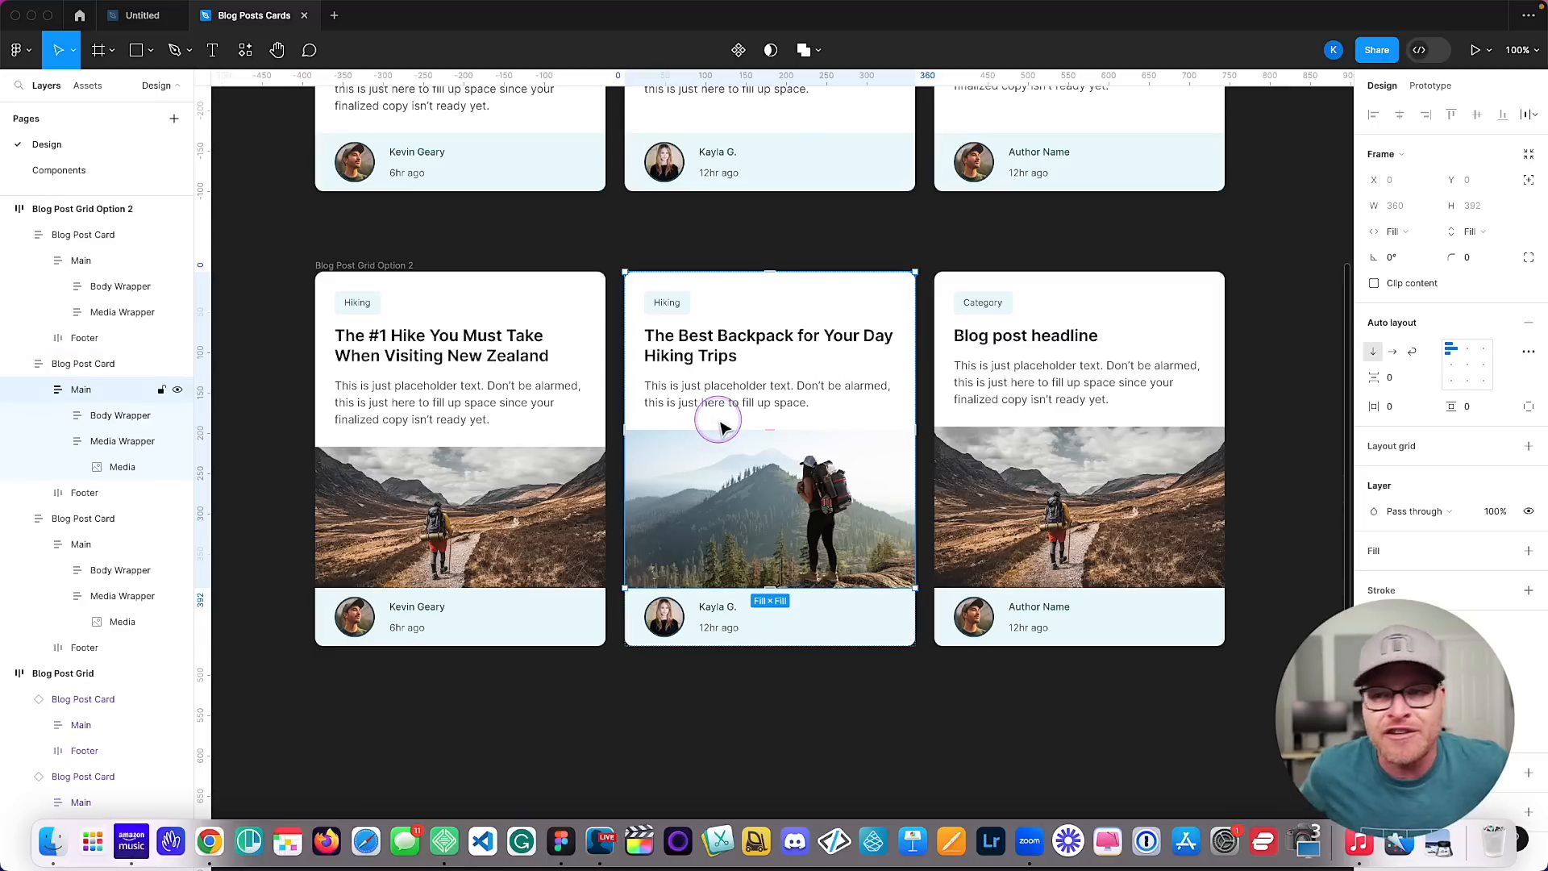
pyautogui.click(319, 380)
# Duplicate the original Blog Post Grid and place the copy left-aligned below Option 2, at X 412, Y 1026.
pyautogui.scroll(6, 318, 380)
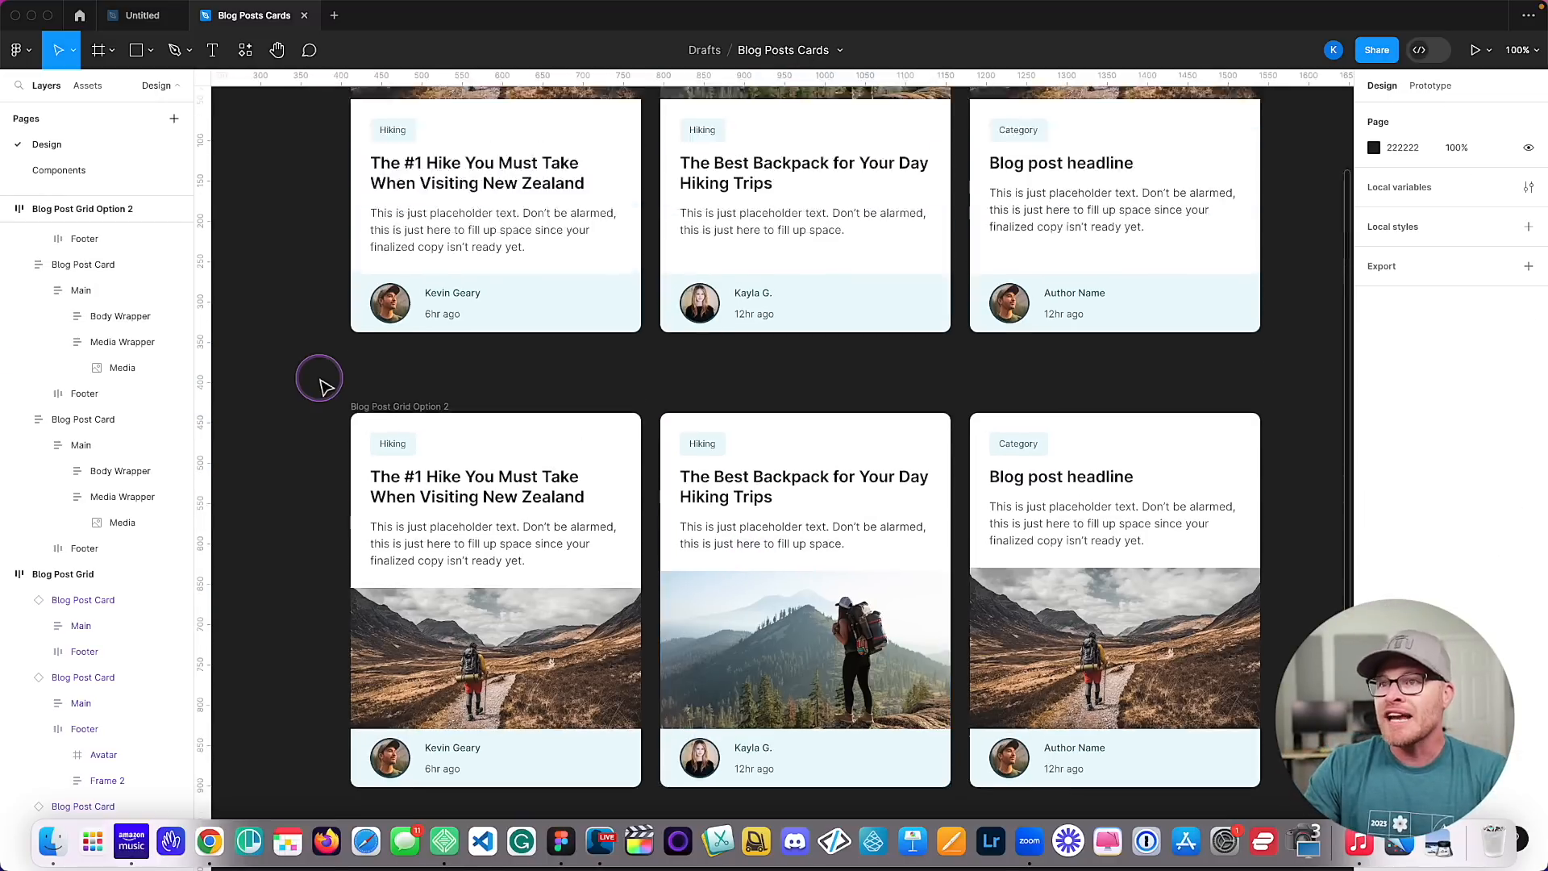
pyautogui.click(386, 271)
pyautogui.press('super+d')
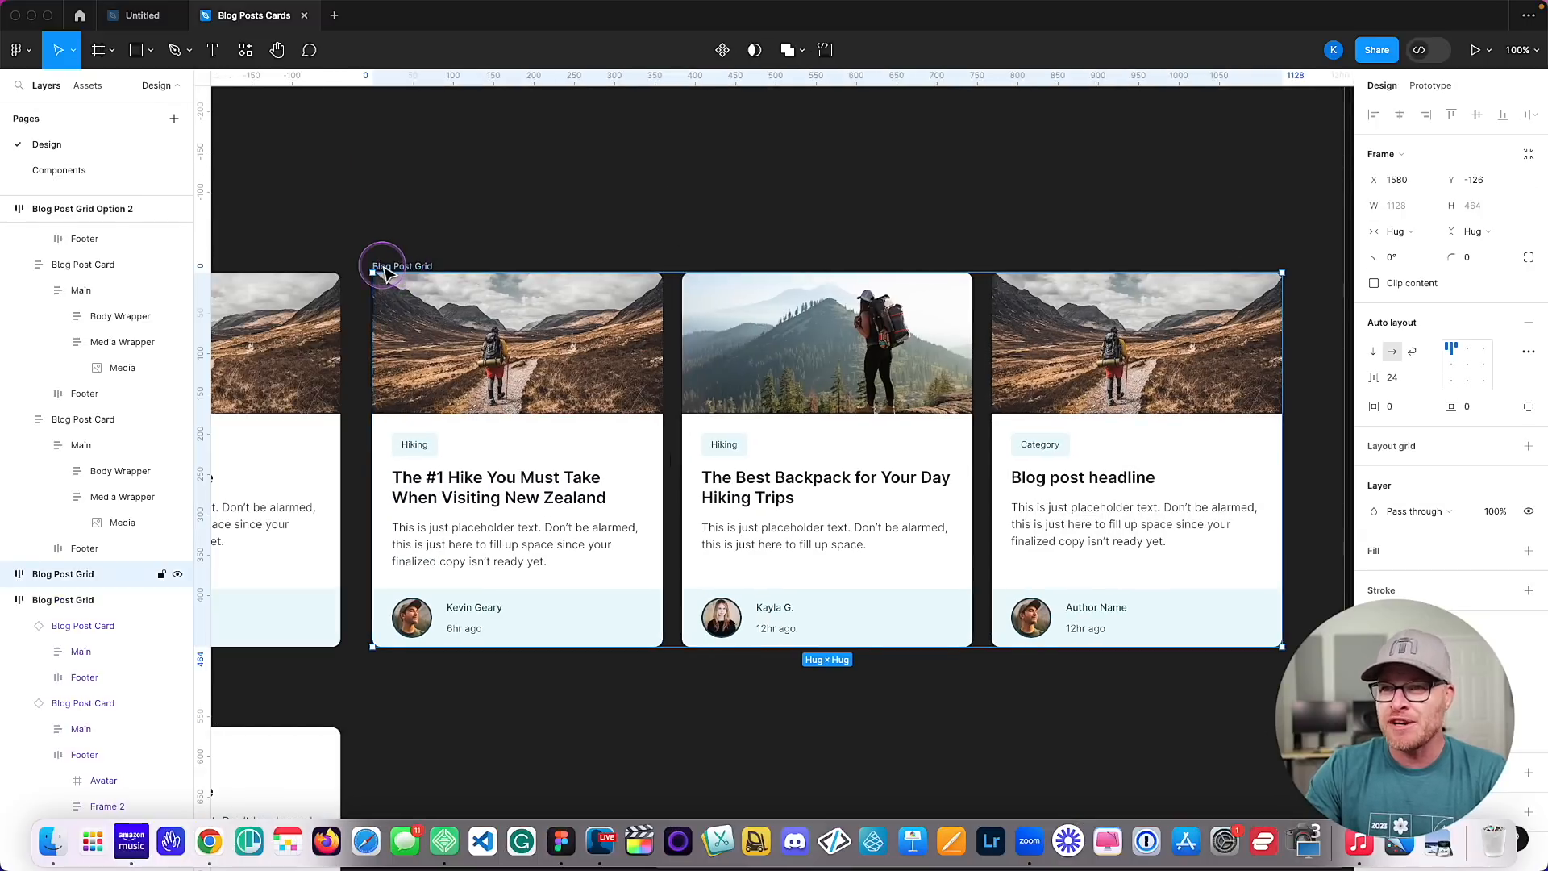
pyautogui.press('-')
pyautogui.press('-')
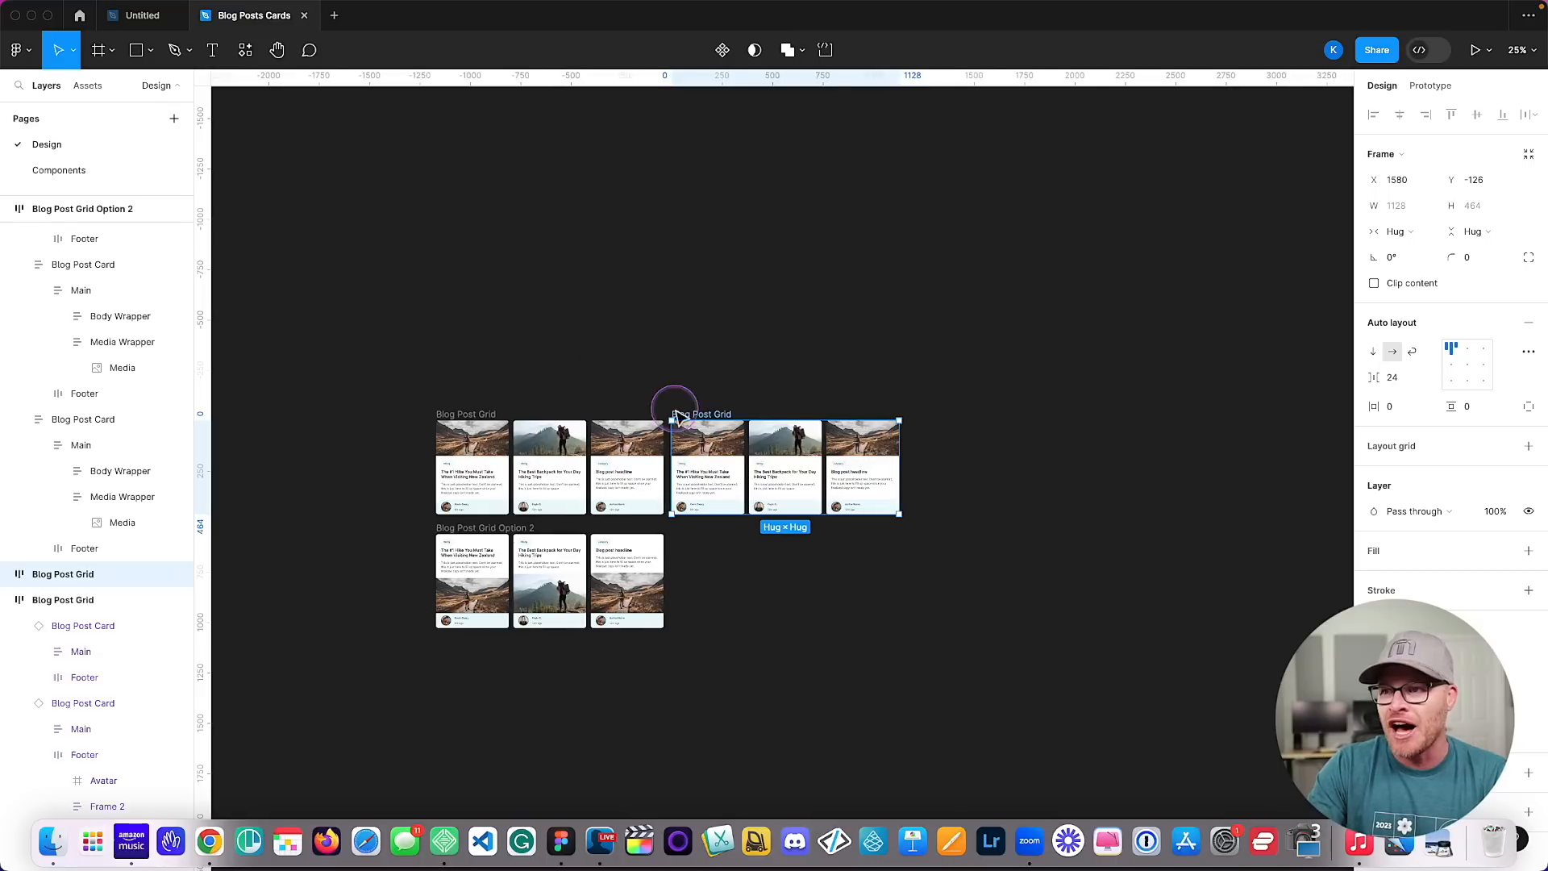
pyautogui.moveTo(690, 436); pyautogui.dragTo(455, 649)
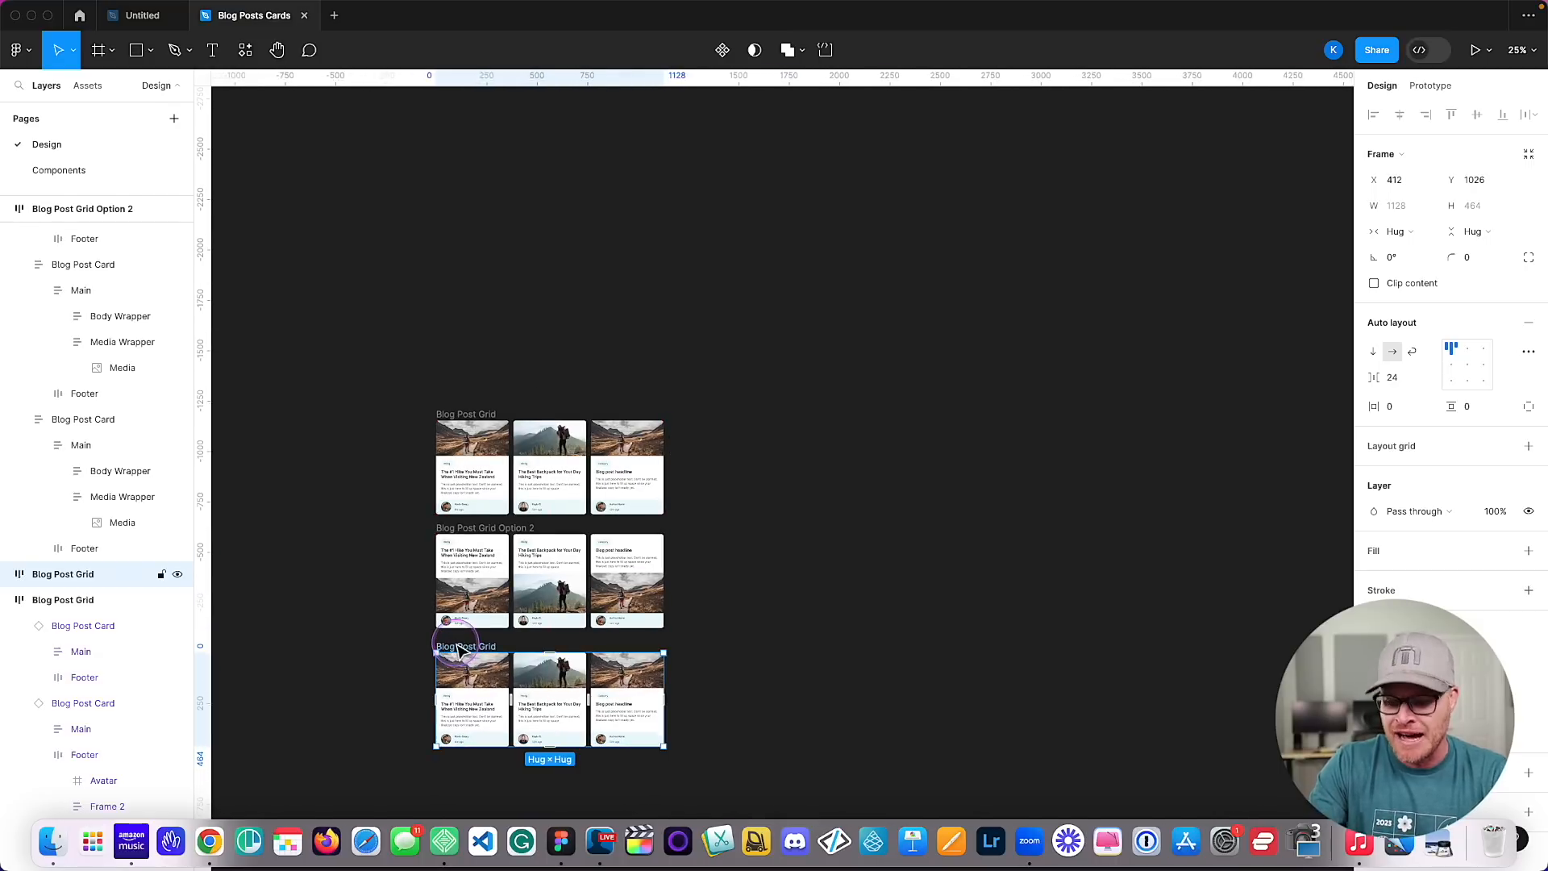
pyautogui.hotkey('shift', '0')
pyautogui.hscroll(-10, 455, 650)
pyautogui.scroll(-8, 428, 637)
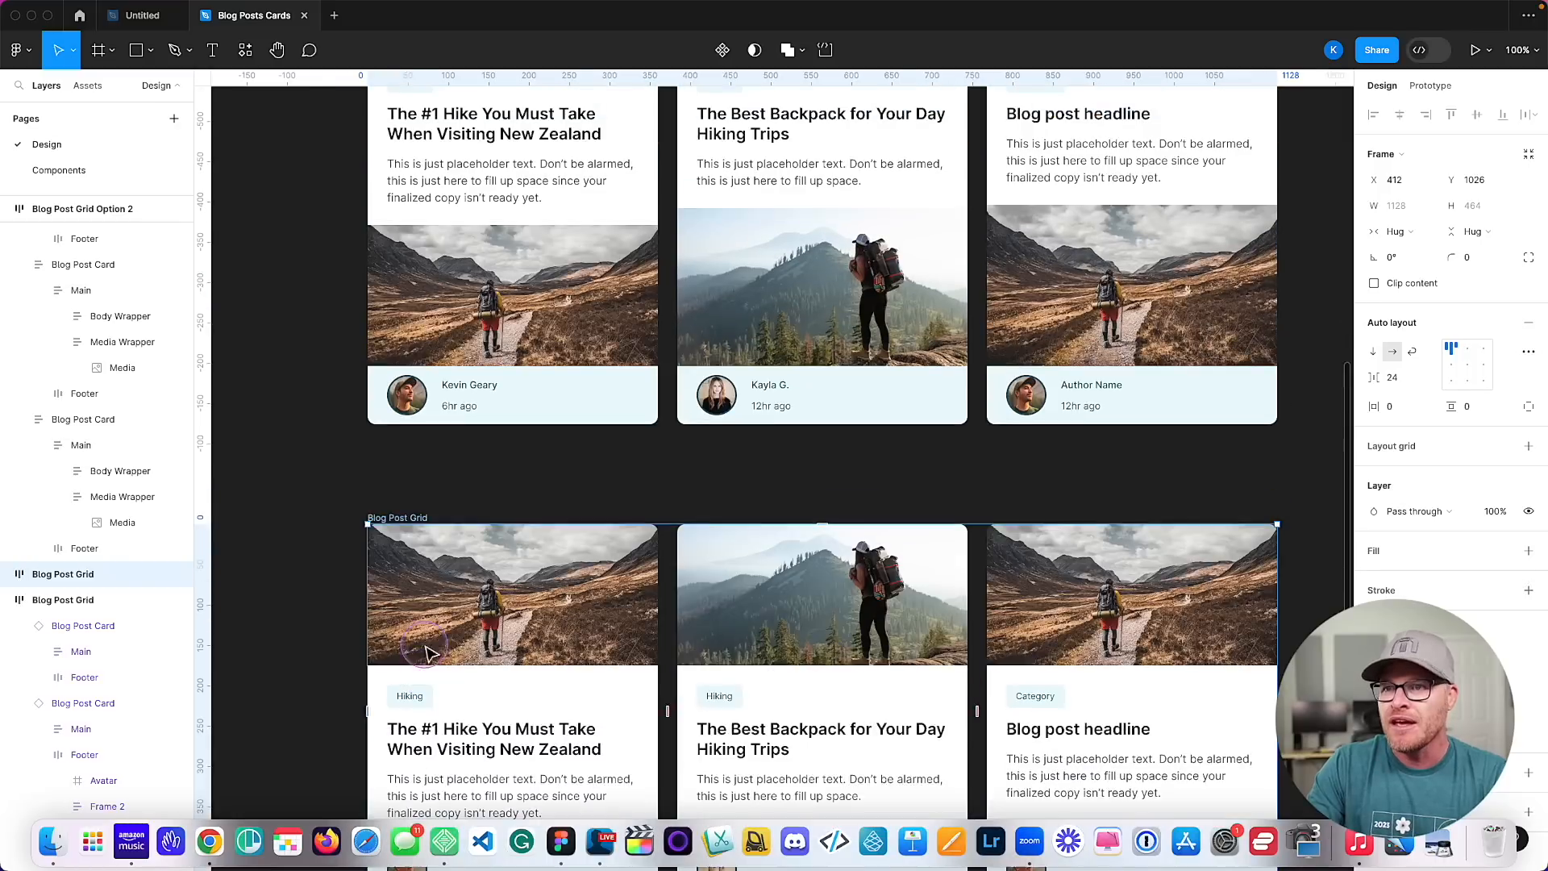
pyautogui.scroll(-3, 435, 528)
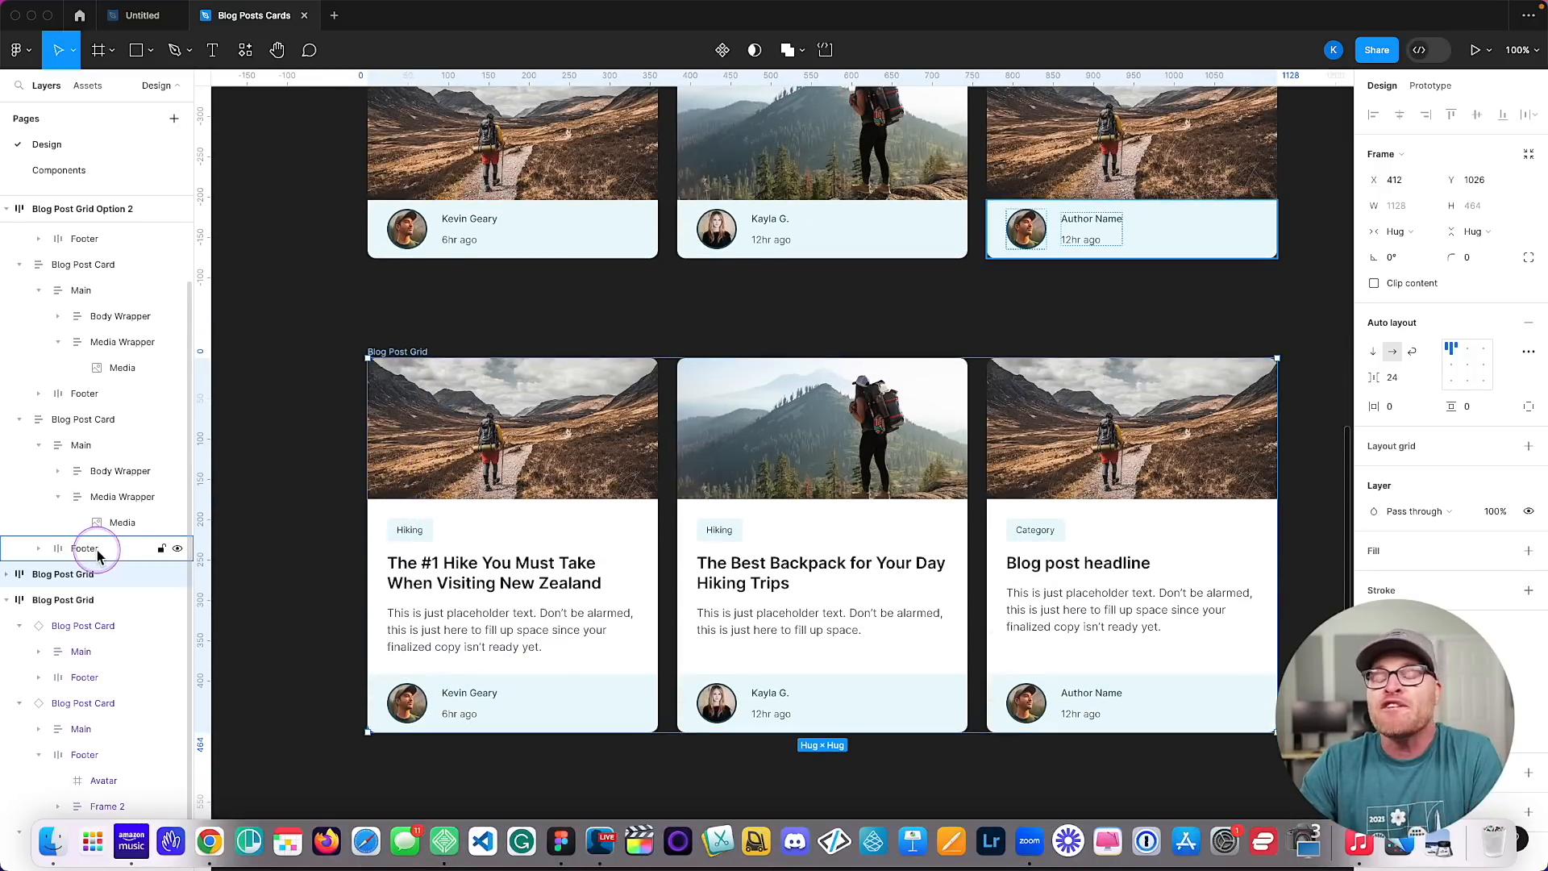
pyautogui.scroll(-2, 413, 324)
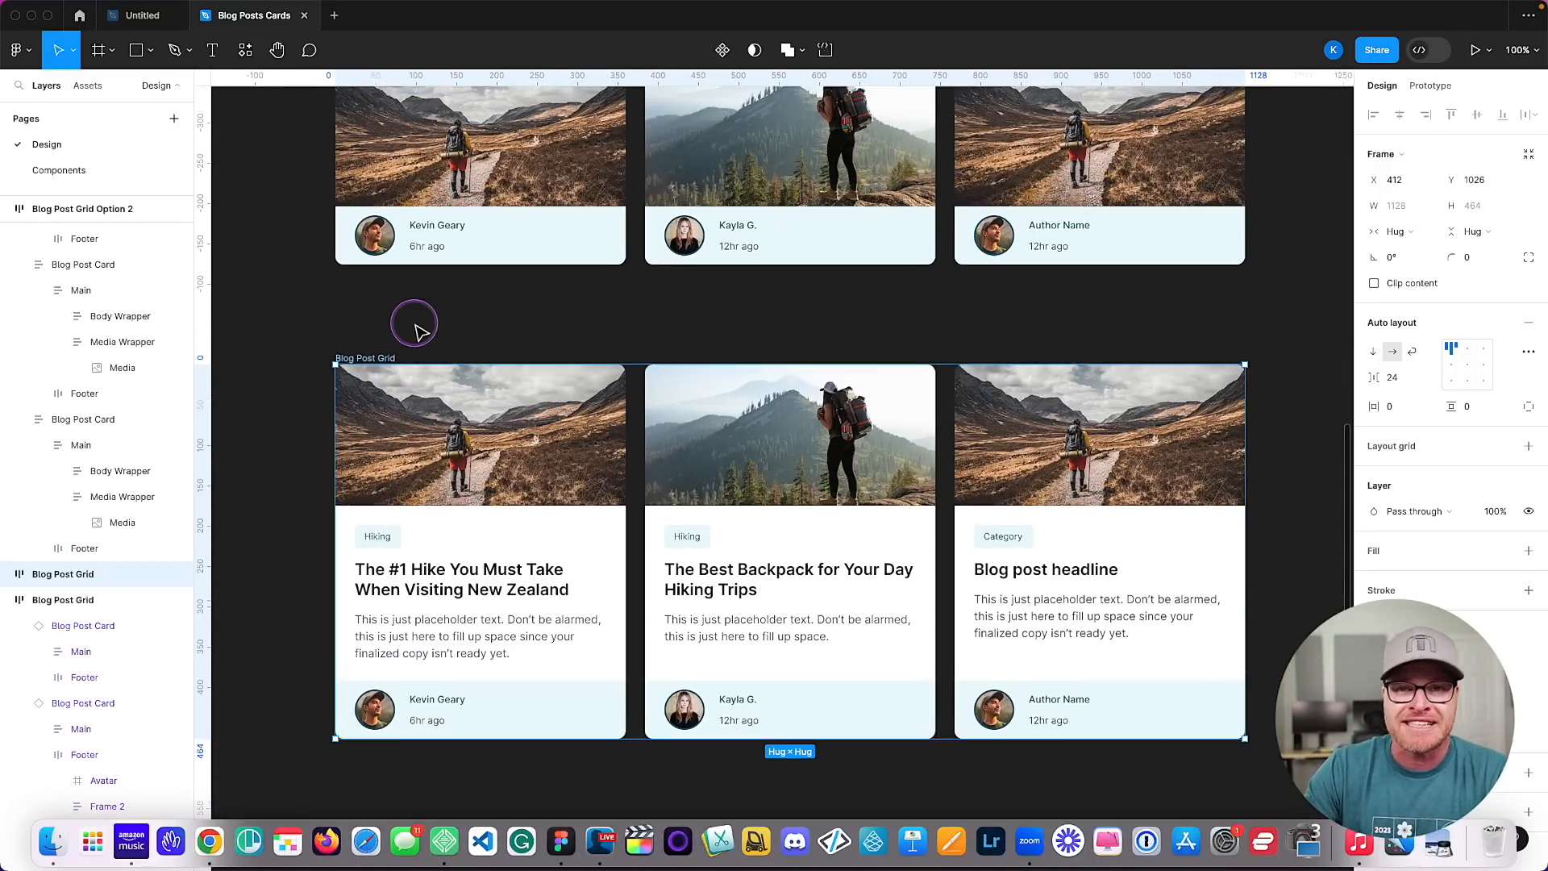
pyautogui.click(418, 312)
pyautogui.click(407, 336)
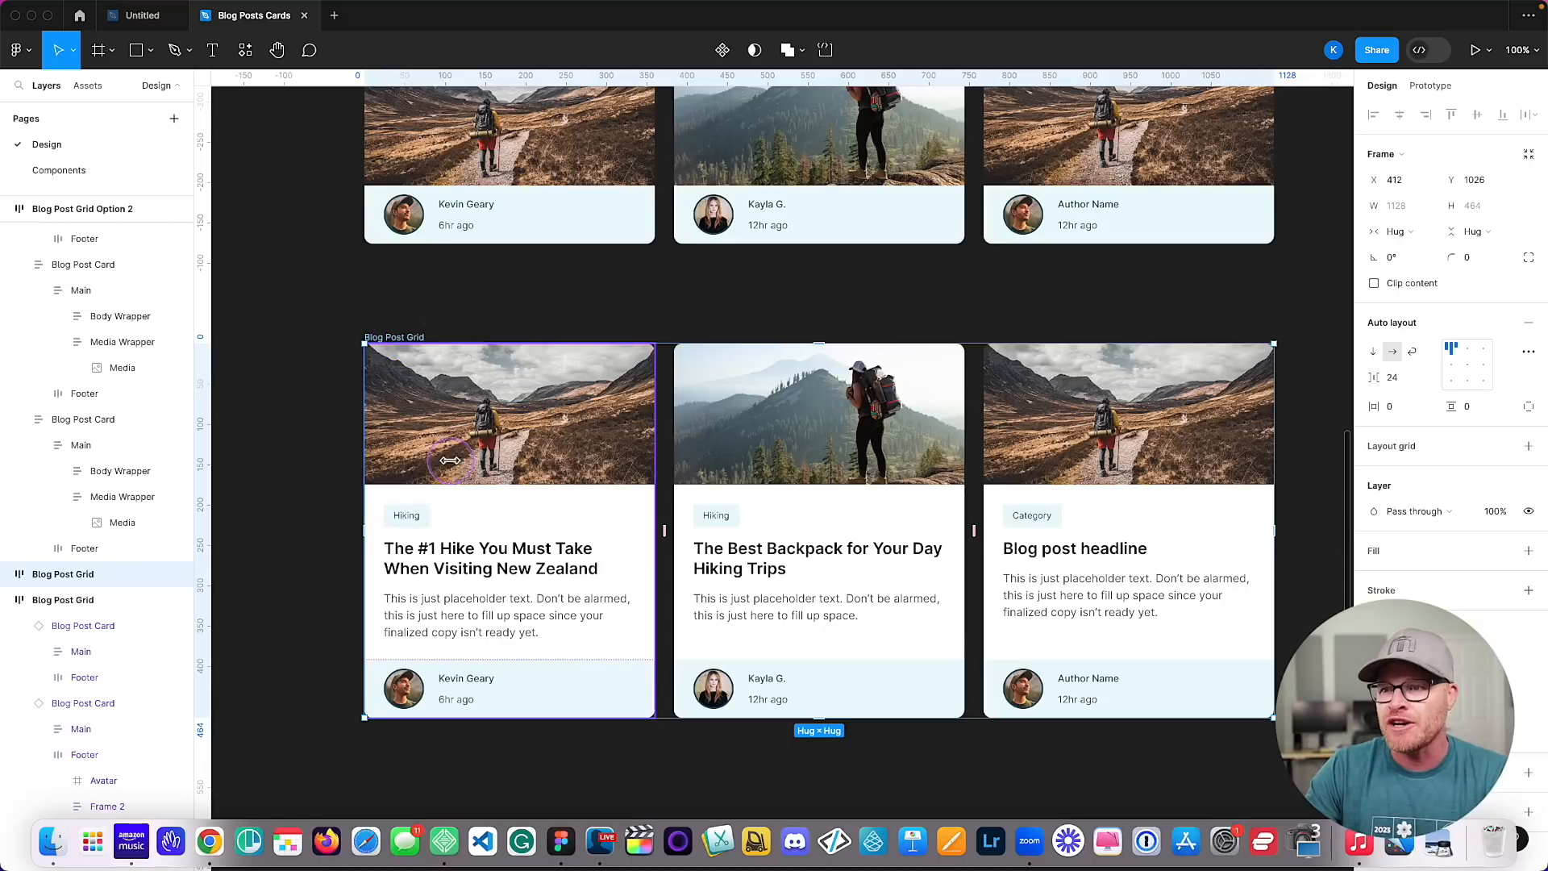
pyautogui.click(73, 634)
pyautogui.scroll(-1, 73, 633)
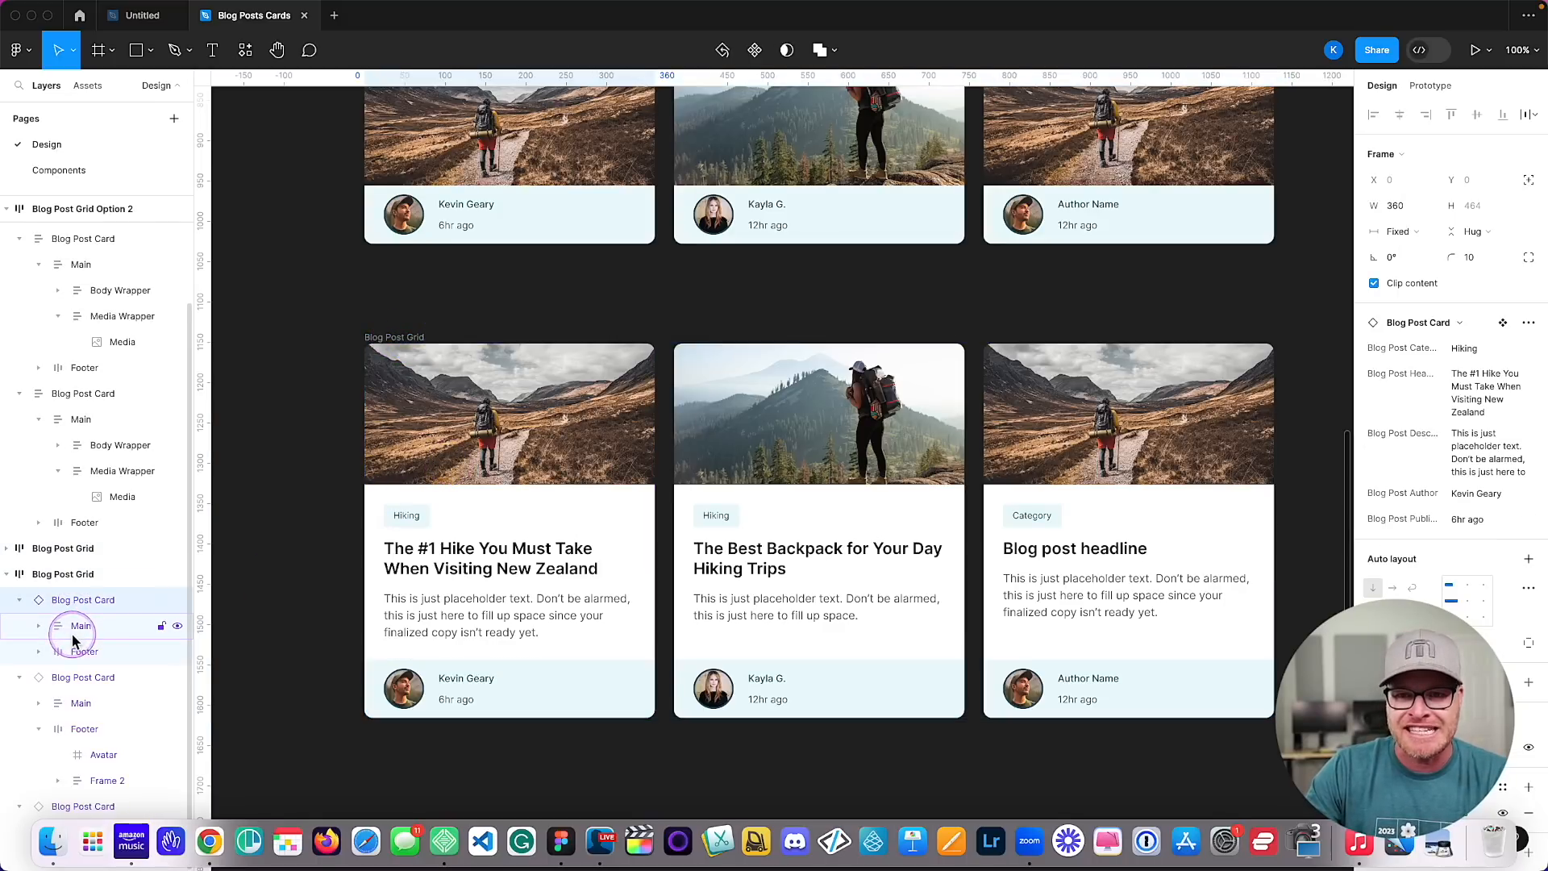
pyautogui.keyDown('shift'); pyautogui.click(76, 677); pyautogui.keyUp('shift')
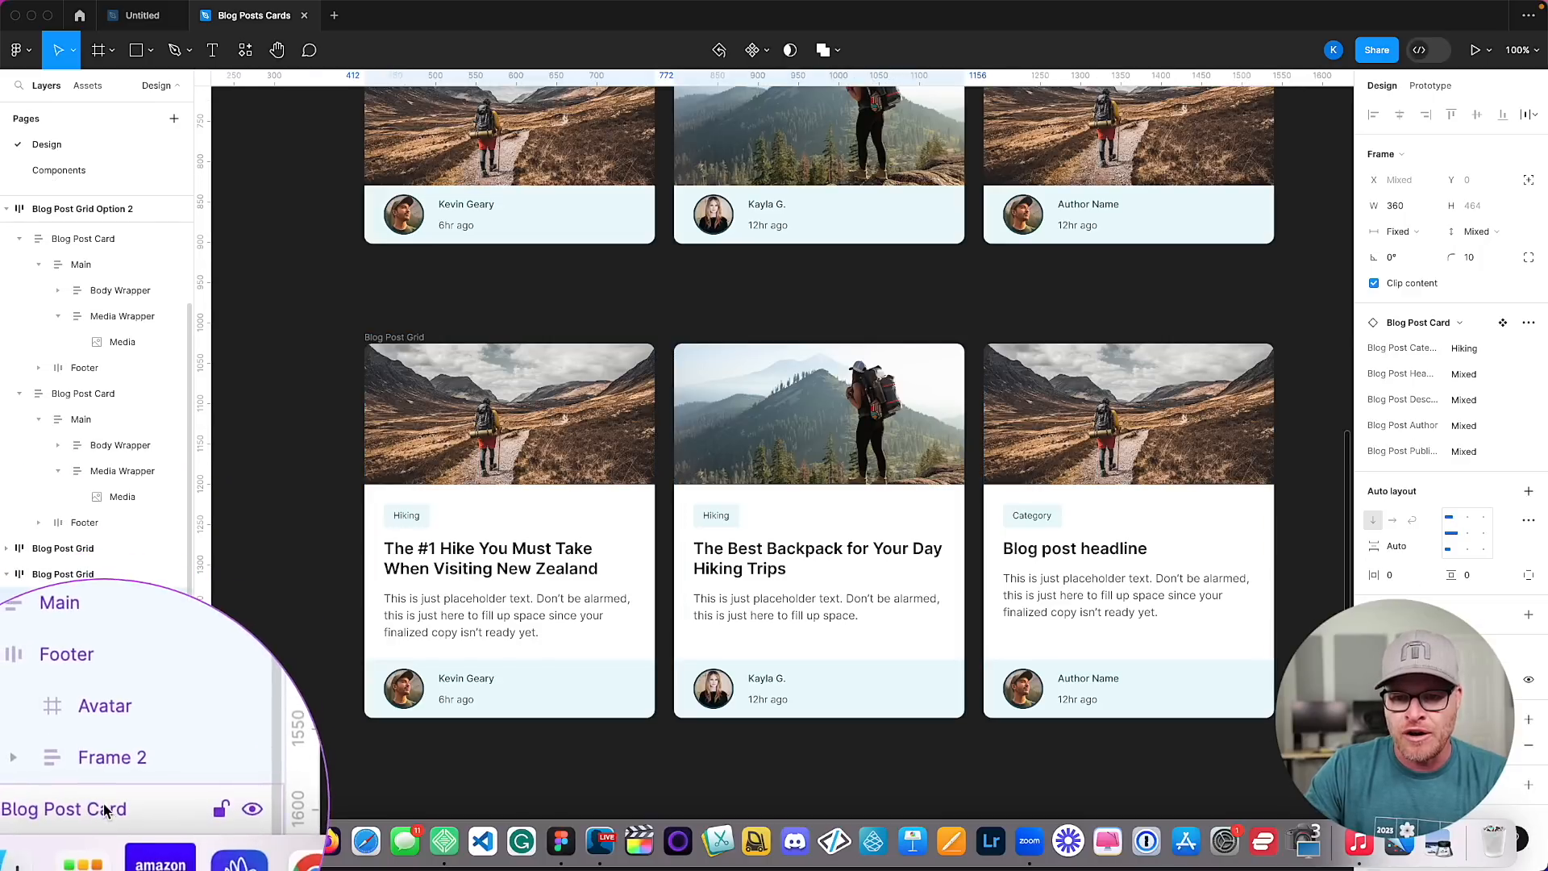
pyautogui.rightClick(557, 435)
pyautogui.click(1147, 622)
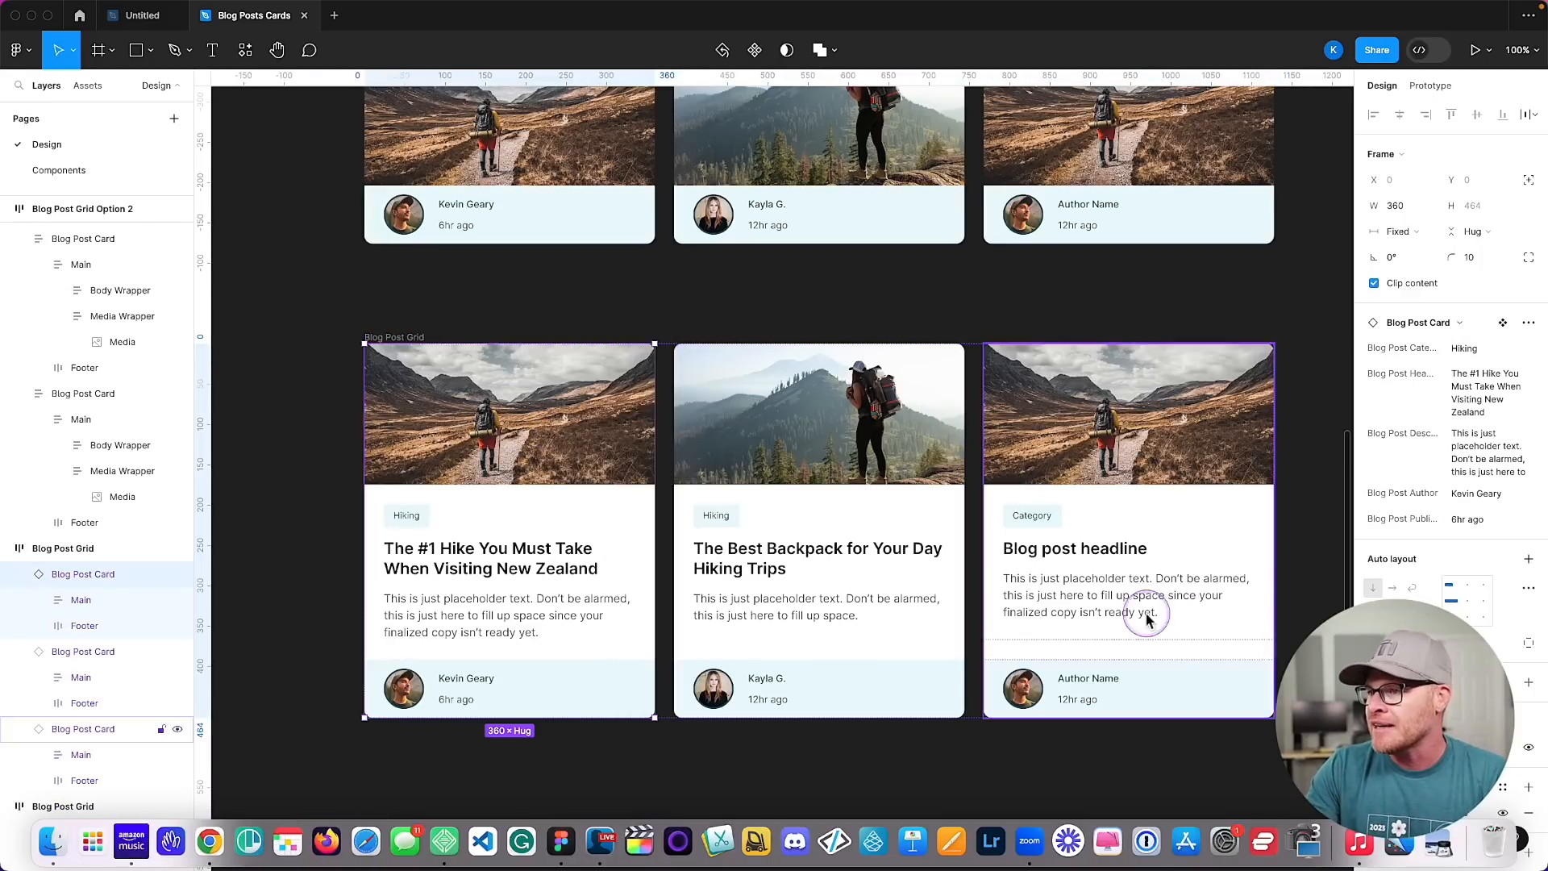
pyautogui.click(322, 557)
# Detach all three Blog Post Card instances in the grid copy below Option 2.
pyautogui.click(407, 471)
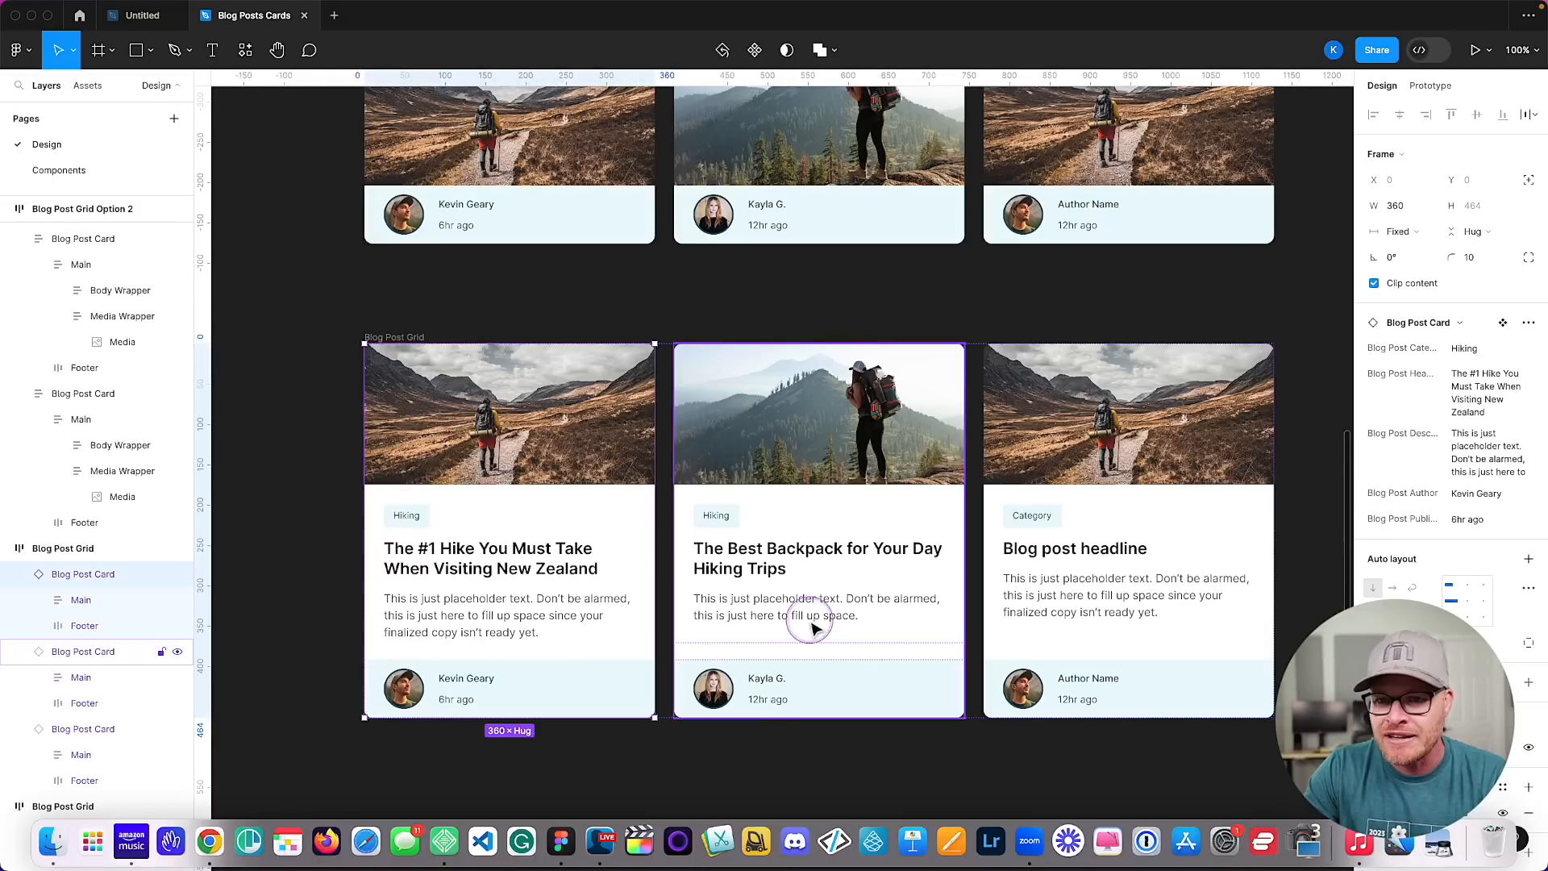
pyautogui.keyDown('shift'); pyautogui.click(861, 518); pyautogui.keyUp('shift')
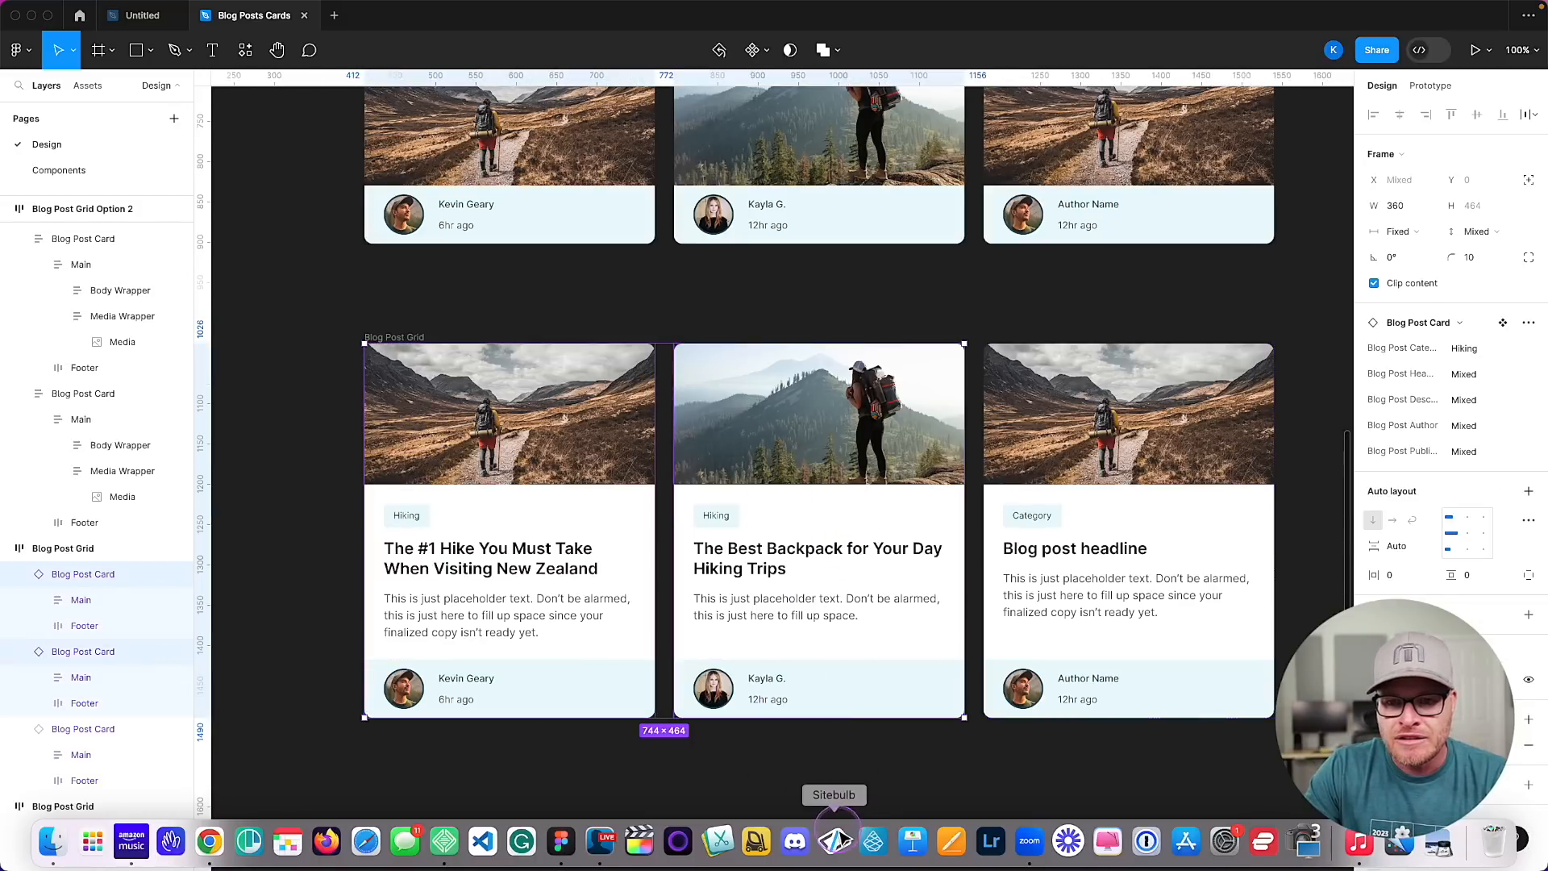
pyautogui.keyDown('shift'); pyautogui.click(1100, 562); pyautogui.keyUp('shift')
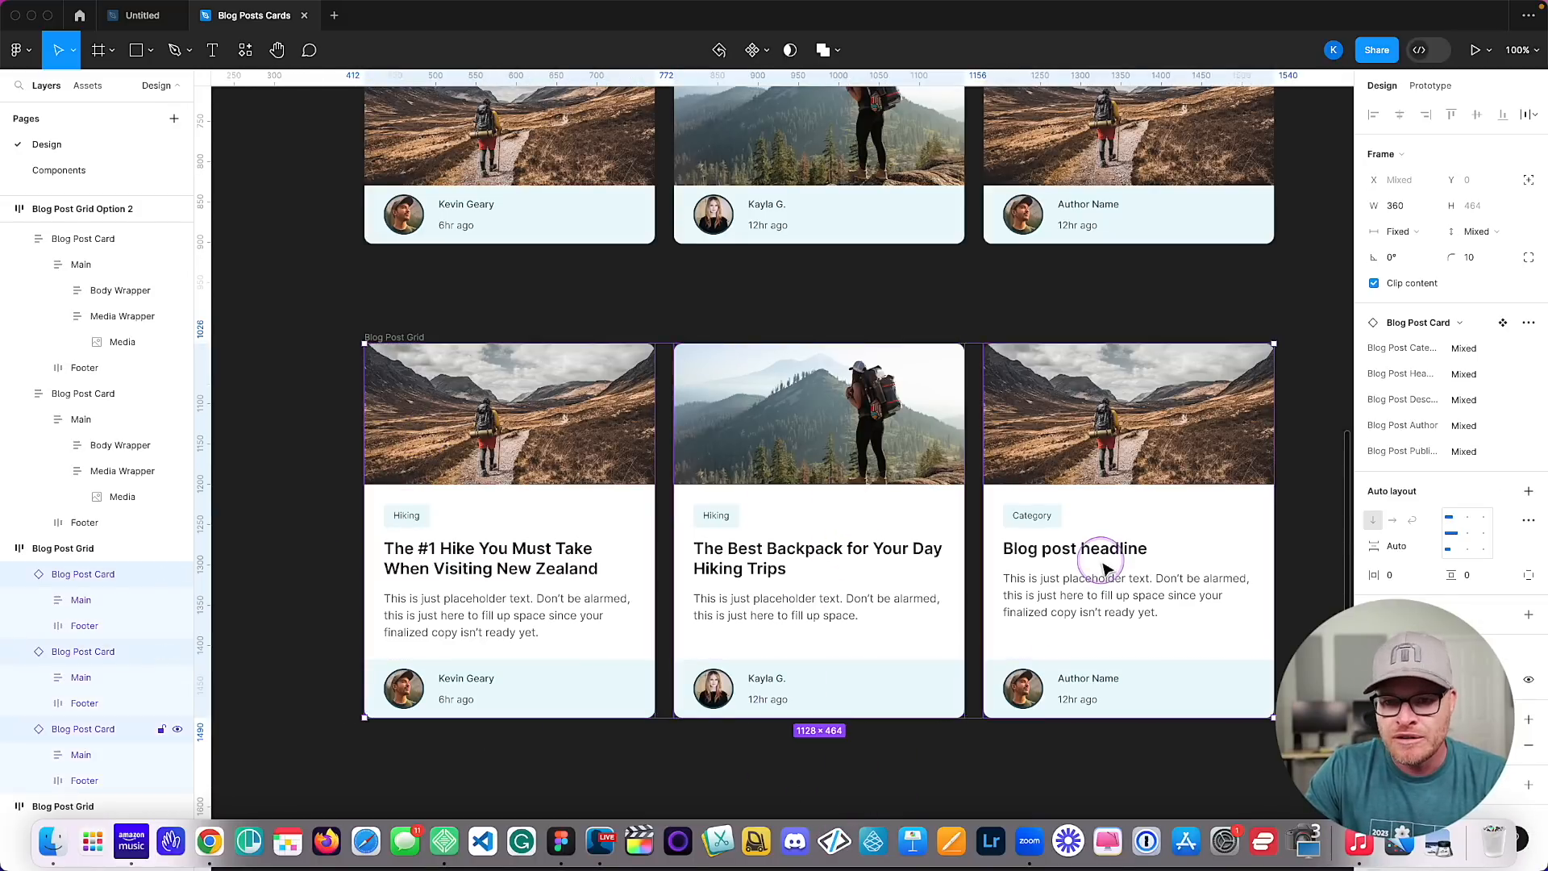
pyautogui.rightClick(877, 439)
pyautogui.click(932, 686)
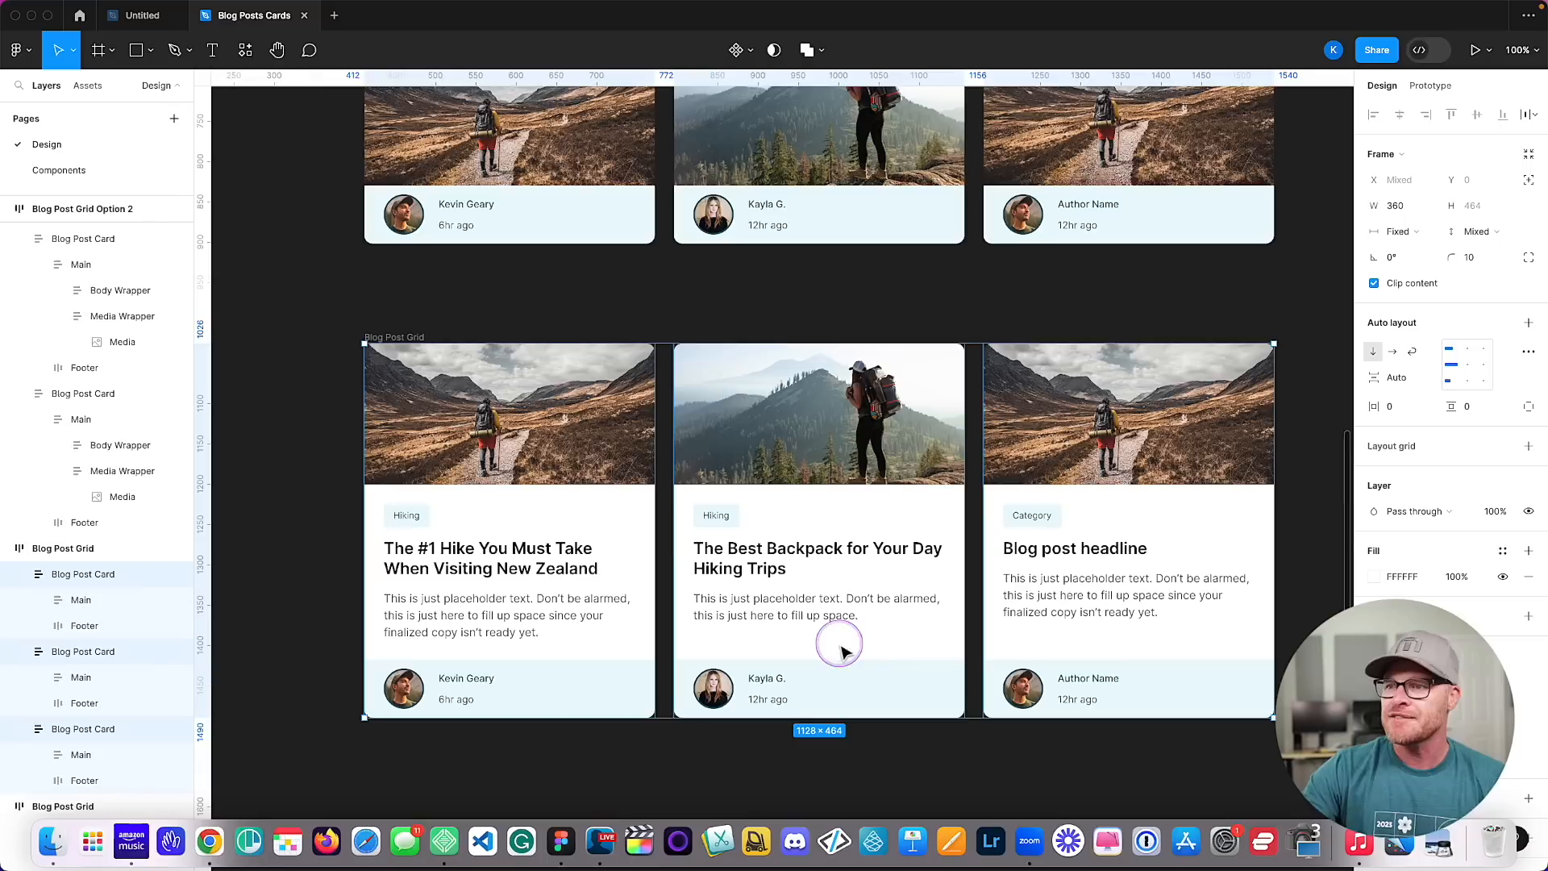
# Move the category badges of all three detached cards below their description text within the Body Wrappers.
pyautogui.doubleClick(404, 512)
pyautogui.click(403, 519)
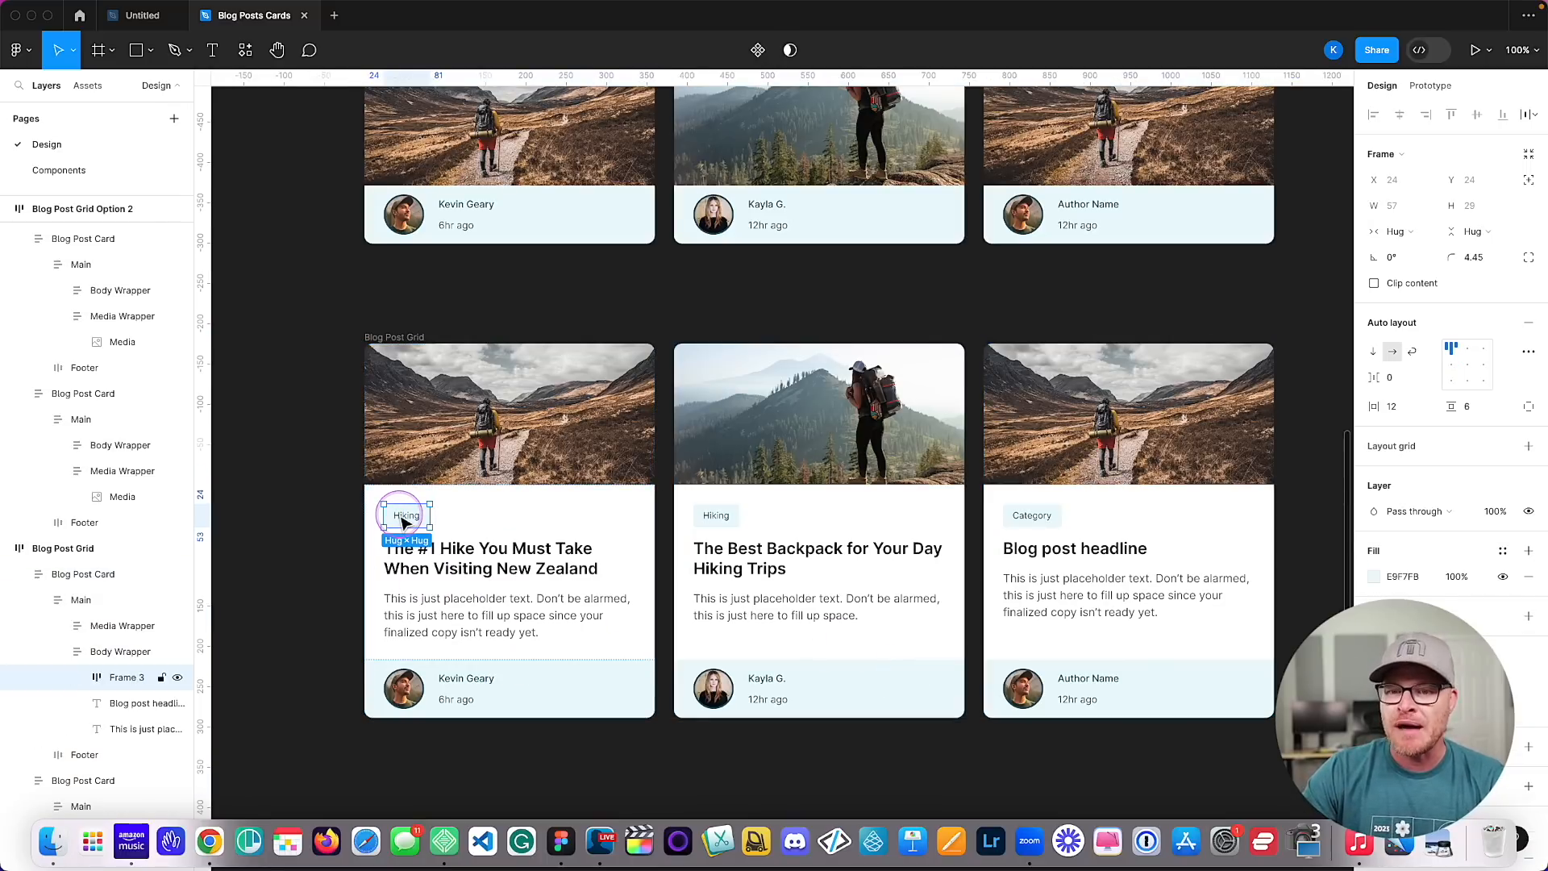
pyautogui.keyDown('shift'); pyautogui.click(740, 523); pyautogui.keyUp('shift')
pyautogui.keyDown('shift'); pyautogui.click(740, 524); pyautogui.keyUp('shift')
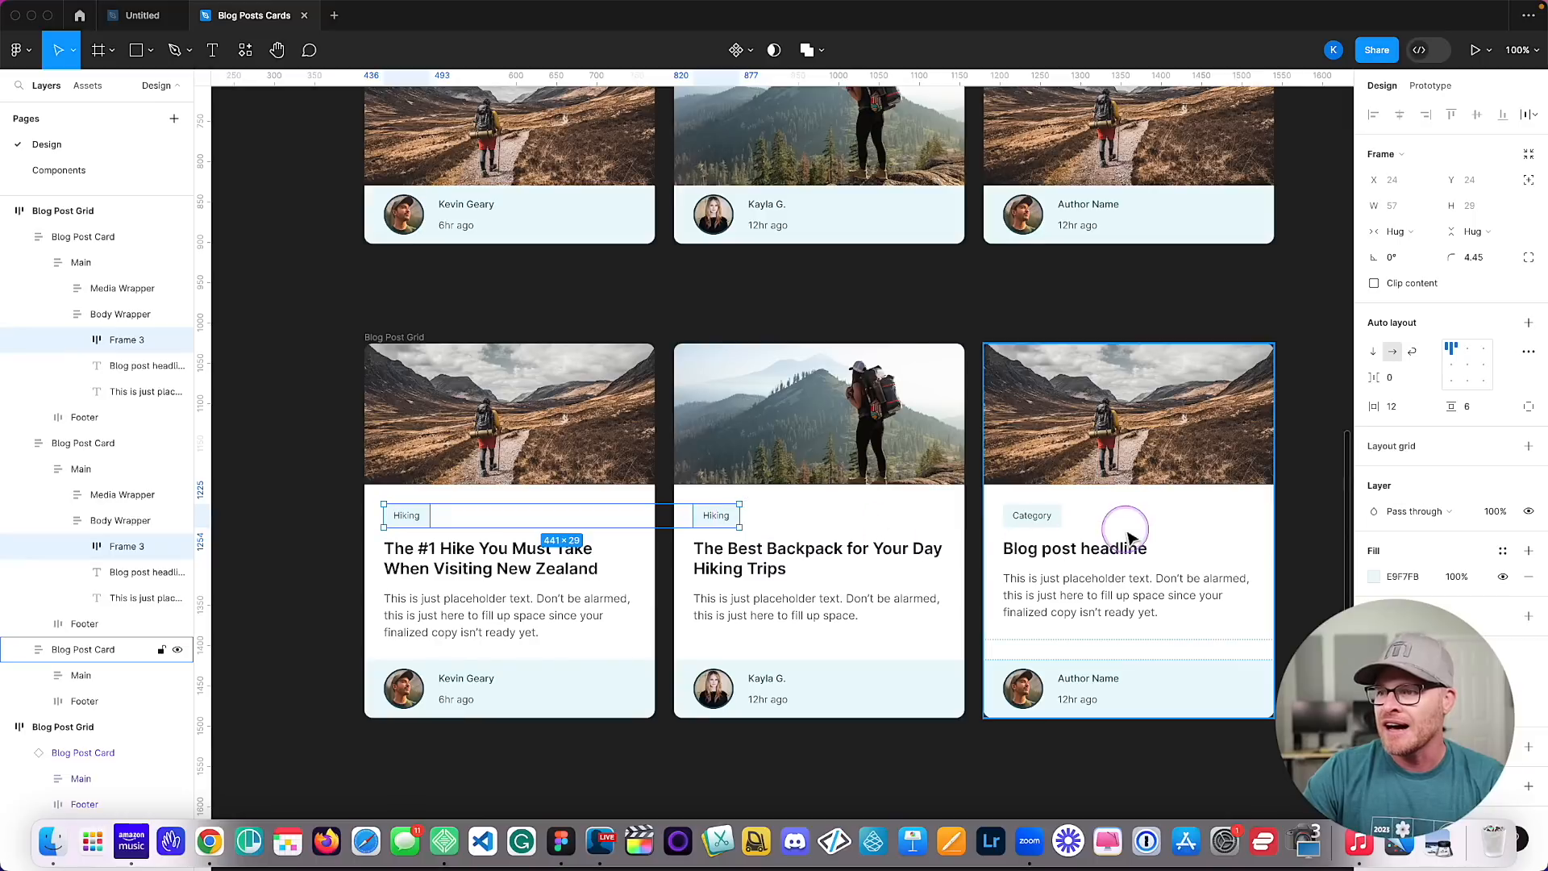
pyautogui.keyDown('shift'); pyautogui.click(1055, 520); pyautogui.keyUp('shift')
pyautogui.keyDown('shift'); pyautogui.click(1056, 524); pyautogui.keyUp('shift')
pyautogui.keyDown('shift'); pyautogui.click(1056, 524); pyautogui.keyUp('shift')
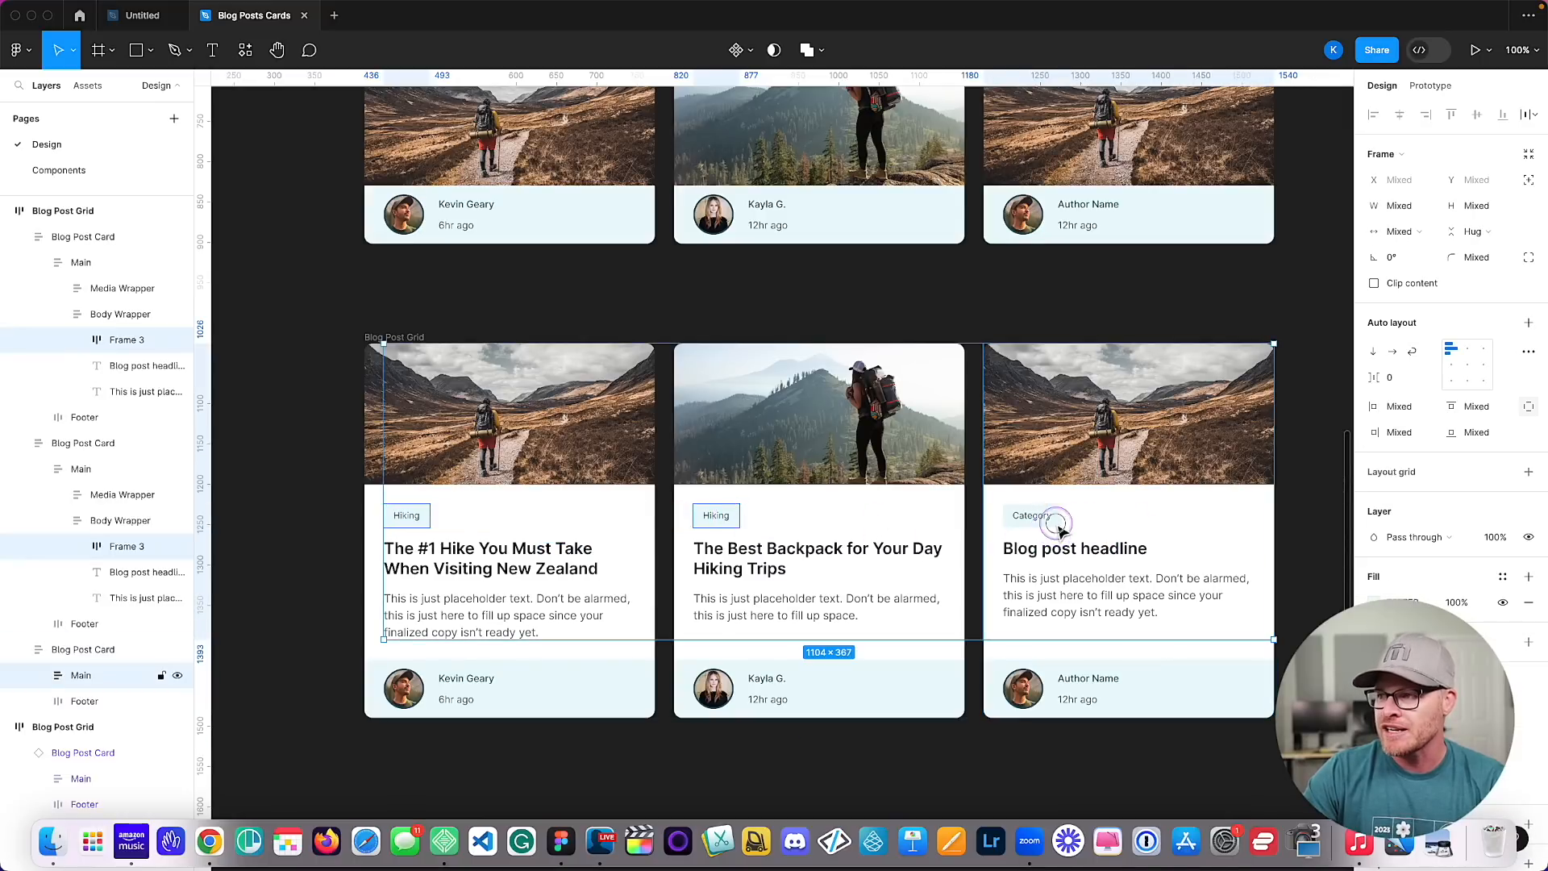
pyautogui.keyDown('shift'); pyautogui.click(1056, 524); pyautogui.keyUp('shift')
pyautogui.keyDown('shift'); pyautogui.click(1056, 524); pyautogui.keyUp('shift')
pyautogui.keyDown('shift'); pyautogui.click(1056, 524); pyautogui.keyUp('shift')
pyautogui.keyDown('shift'); pyautogui.click(1054, 524); pyautogui.keyUp('shift')
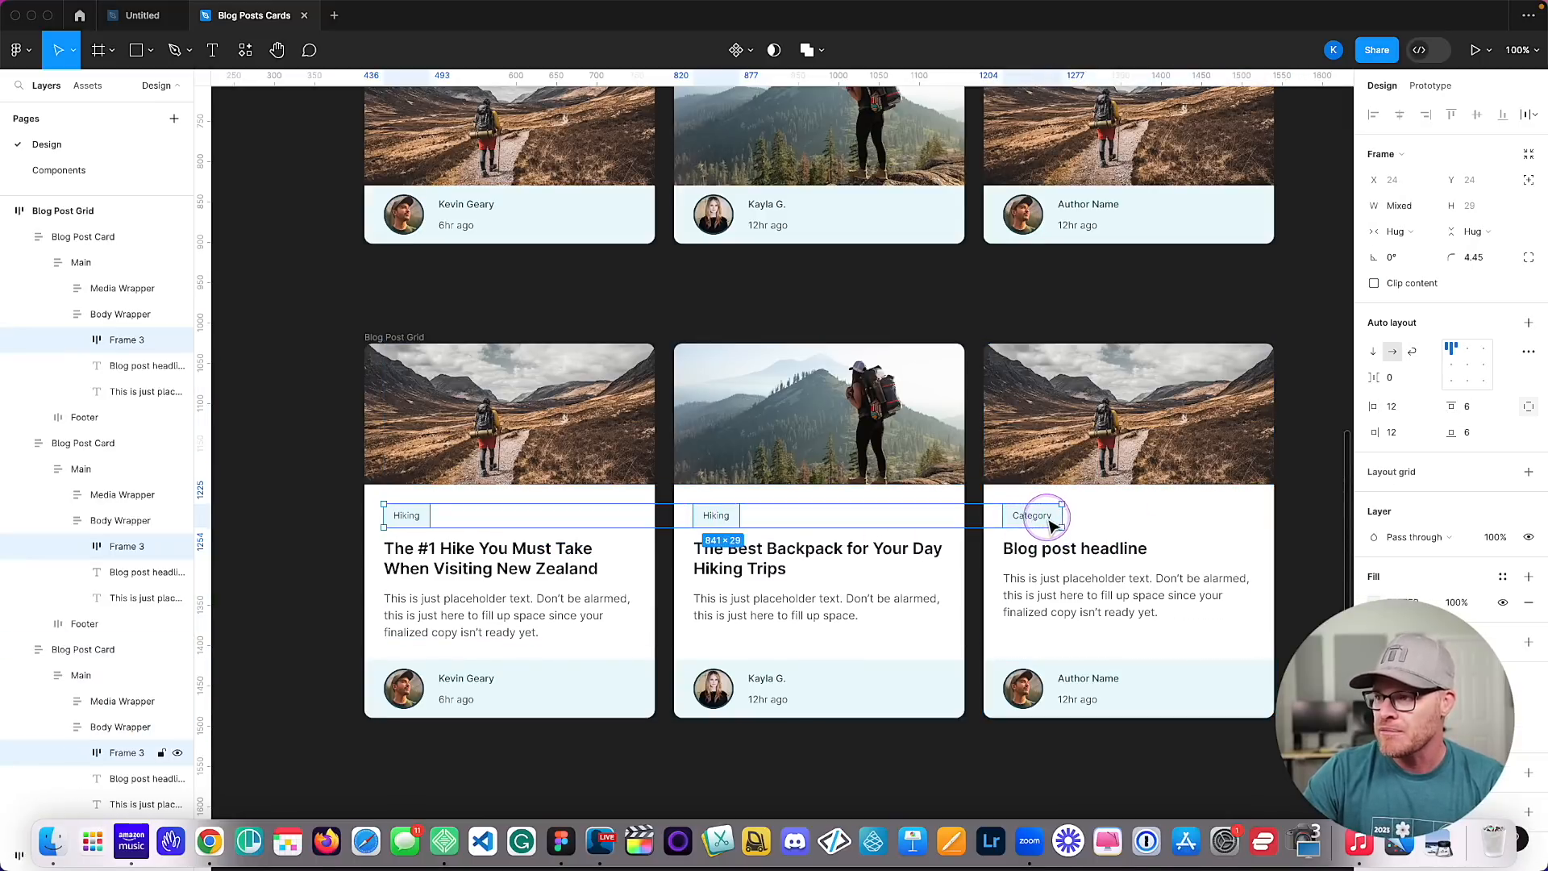
pyautogui.moveTo(1036, 519); pyautogui.dragTo(1032, 616)
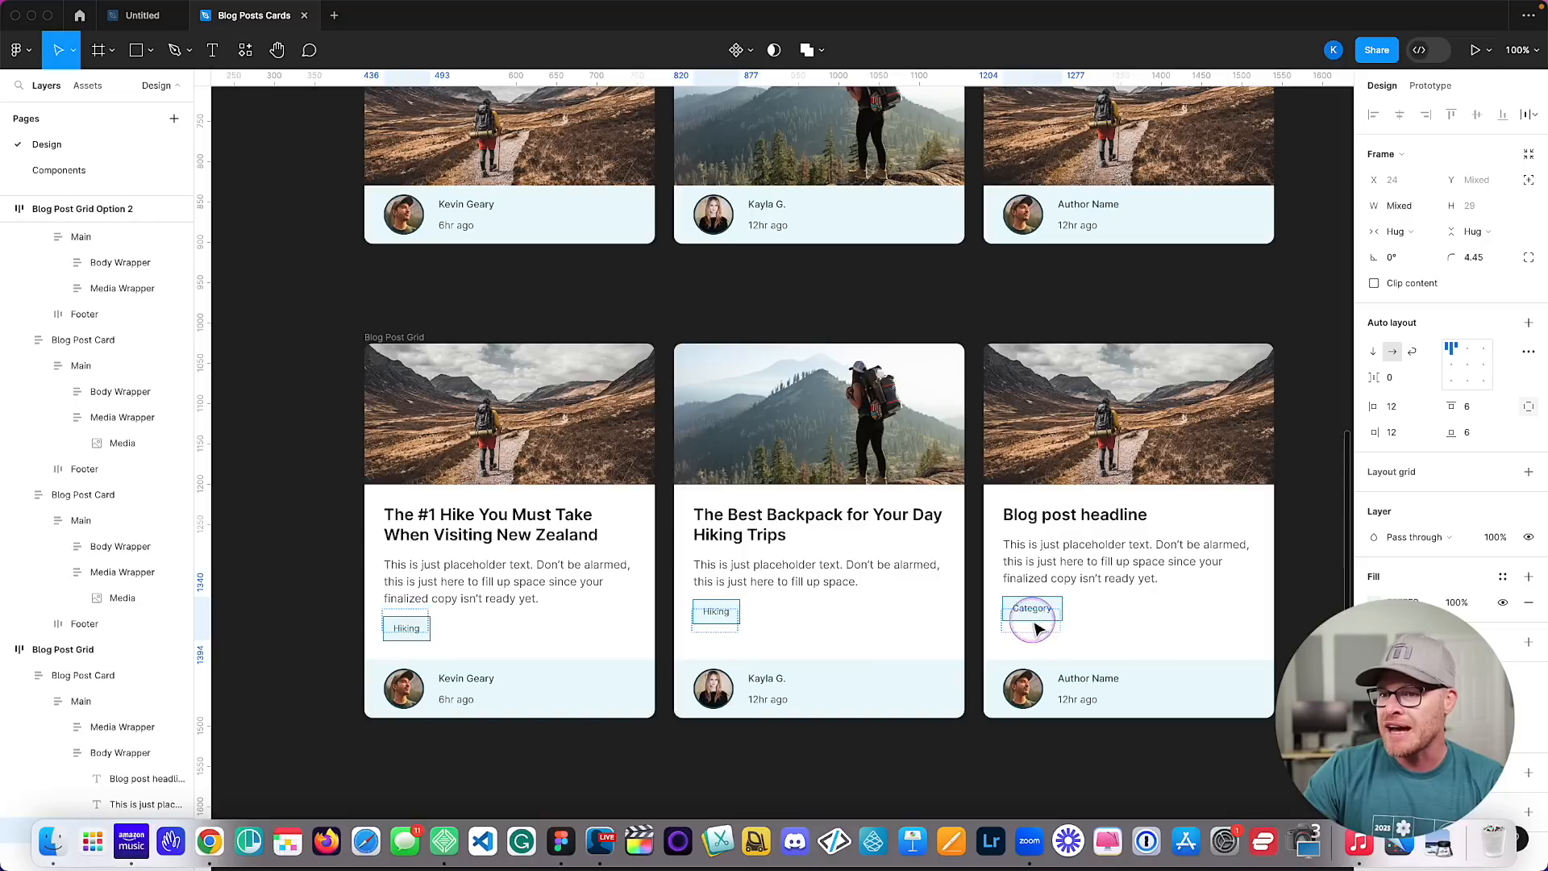
pyautogui.click(266, 585)
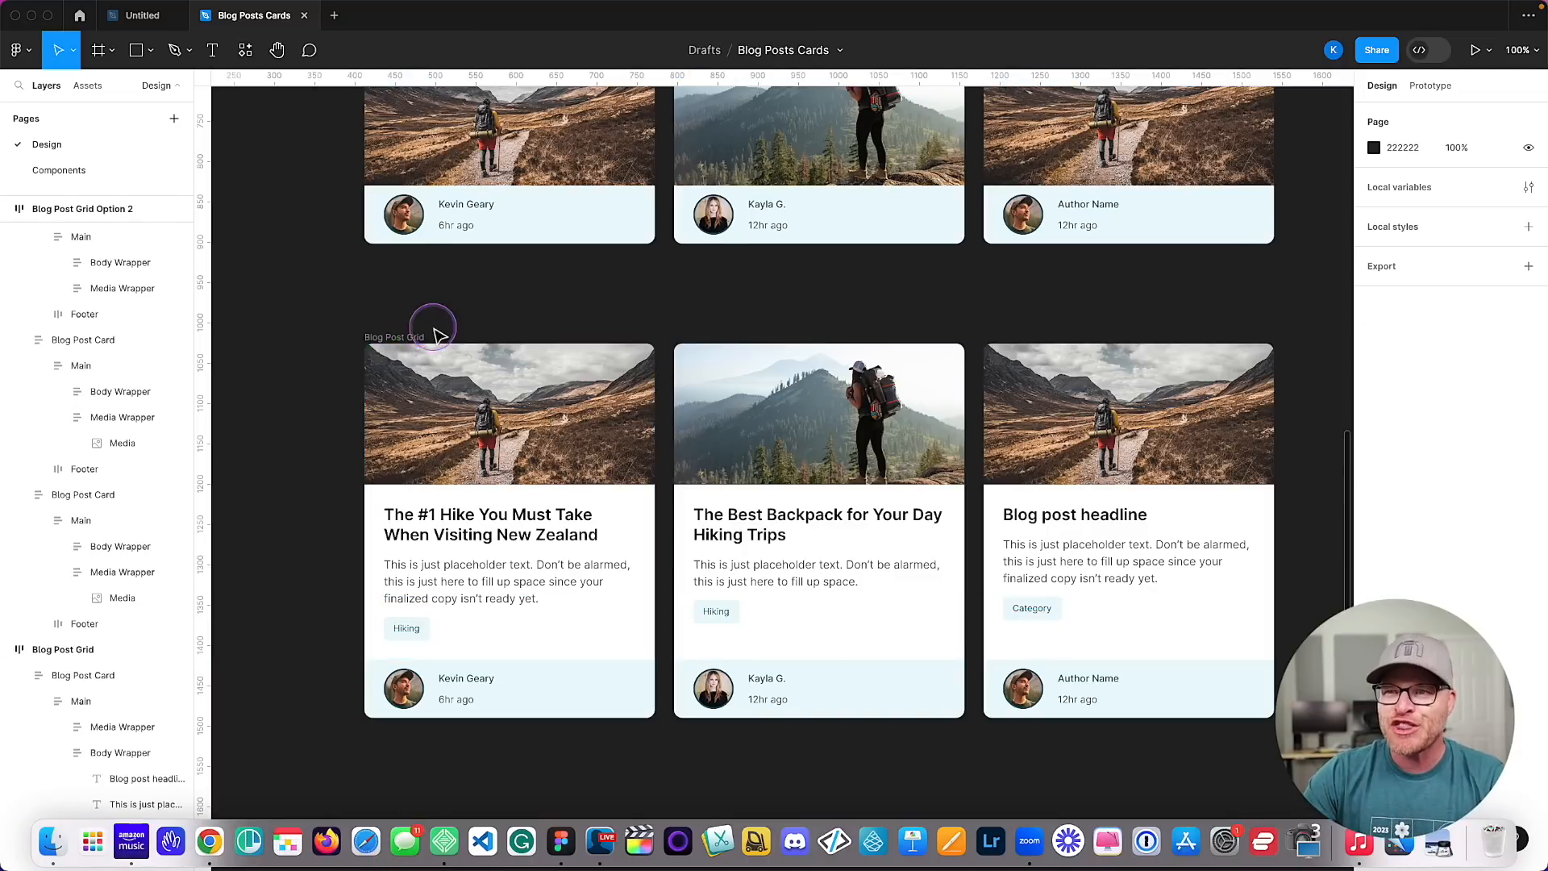
# Rename the grid copy below Option 2 as Blog Post Grid Option 3.
pyautogui.click(417, 339)
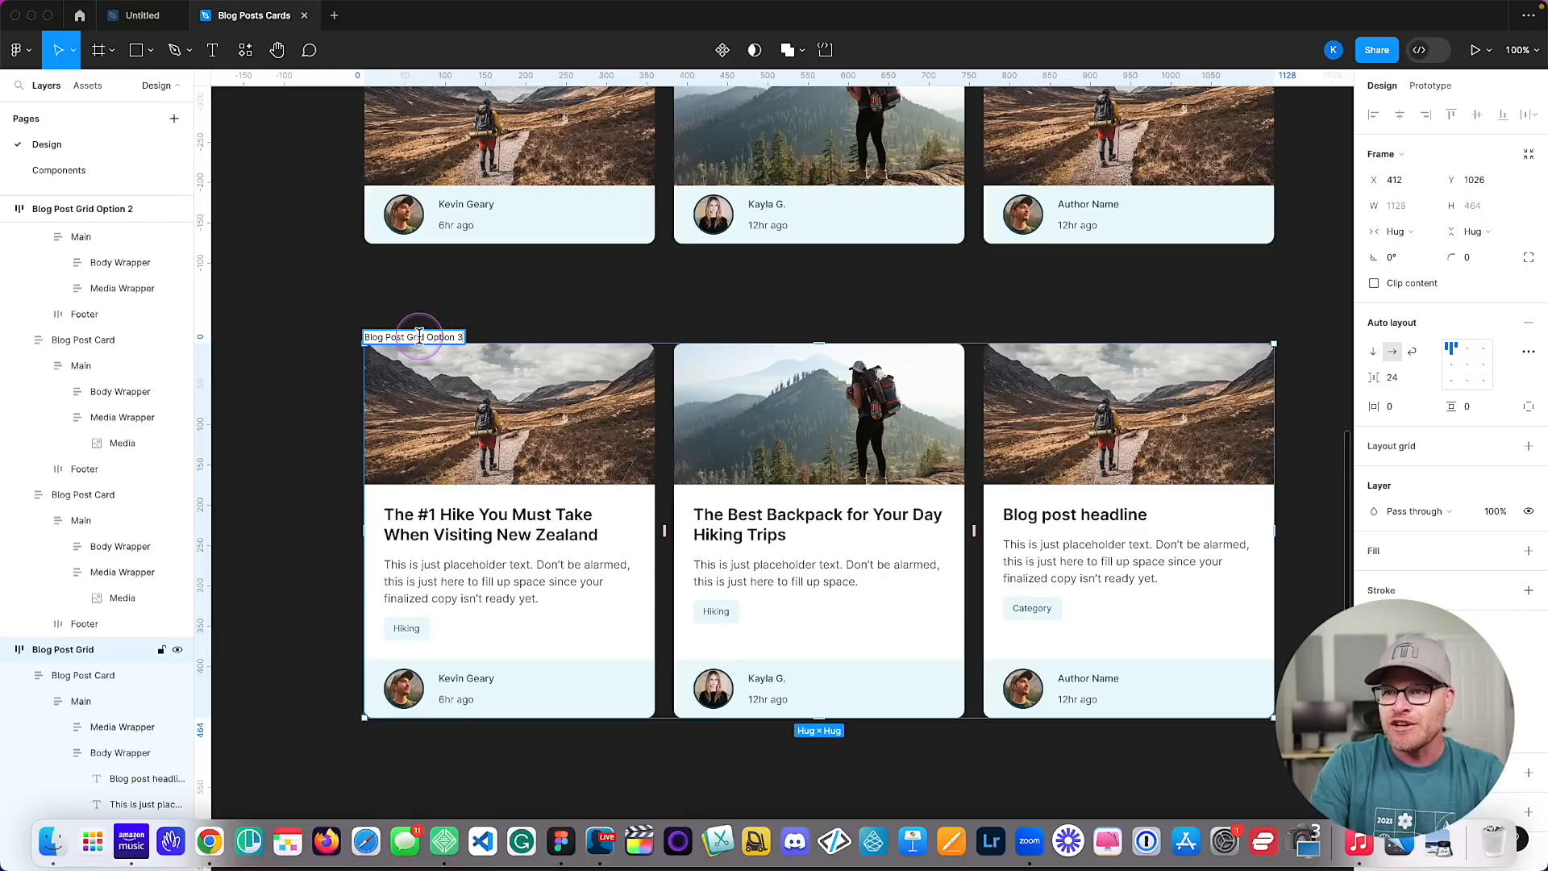
pyautogui.click(407, 307)
# Compare the original Blog Post Grid with the Option 2 and Option 3 layouts.
pyautogui.scroll(5, 501, 335)
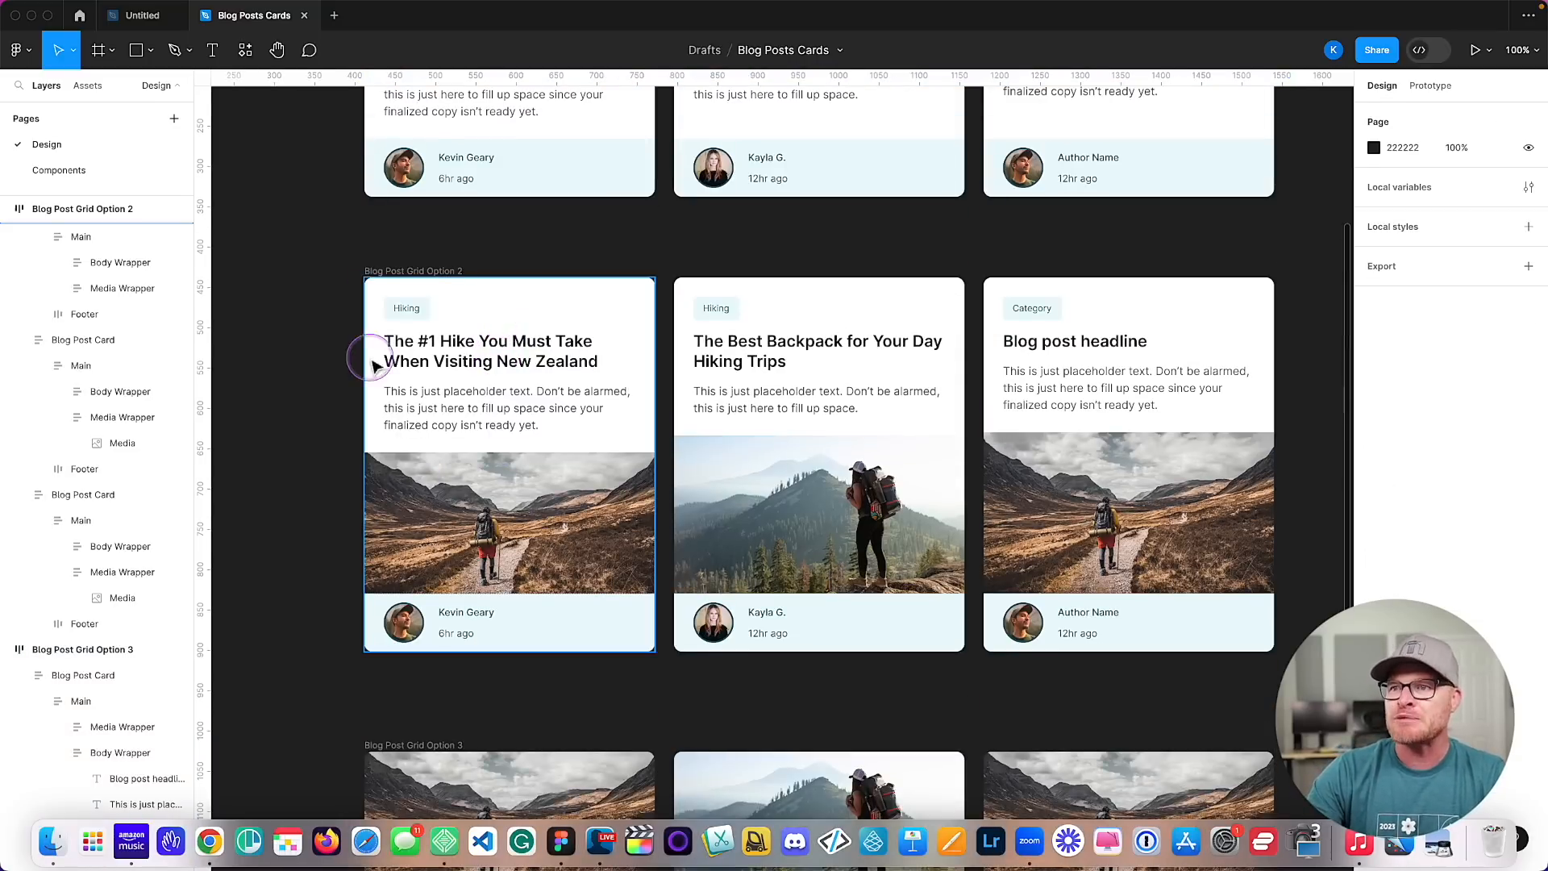
pyautogui.scroll(-6, 501, 354)
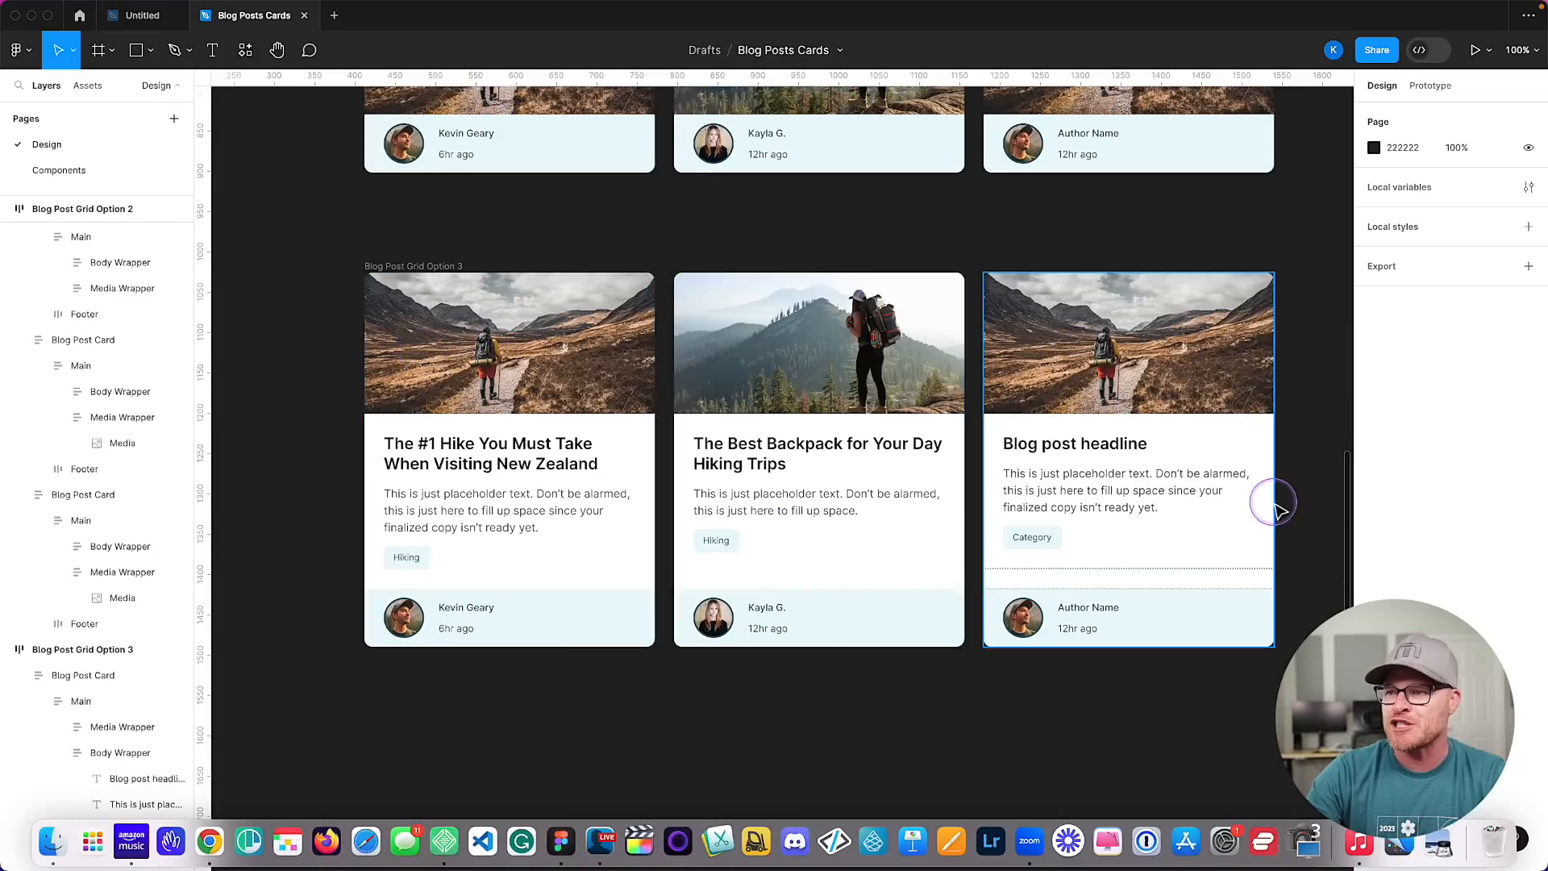
pyautogui.scroll(10, 806, 475)
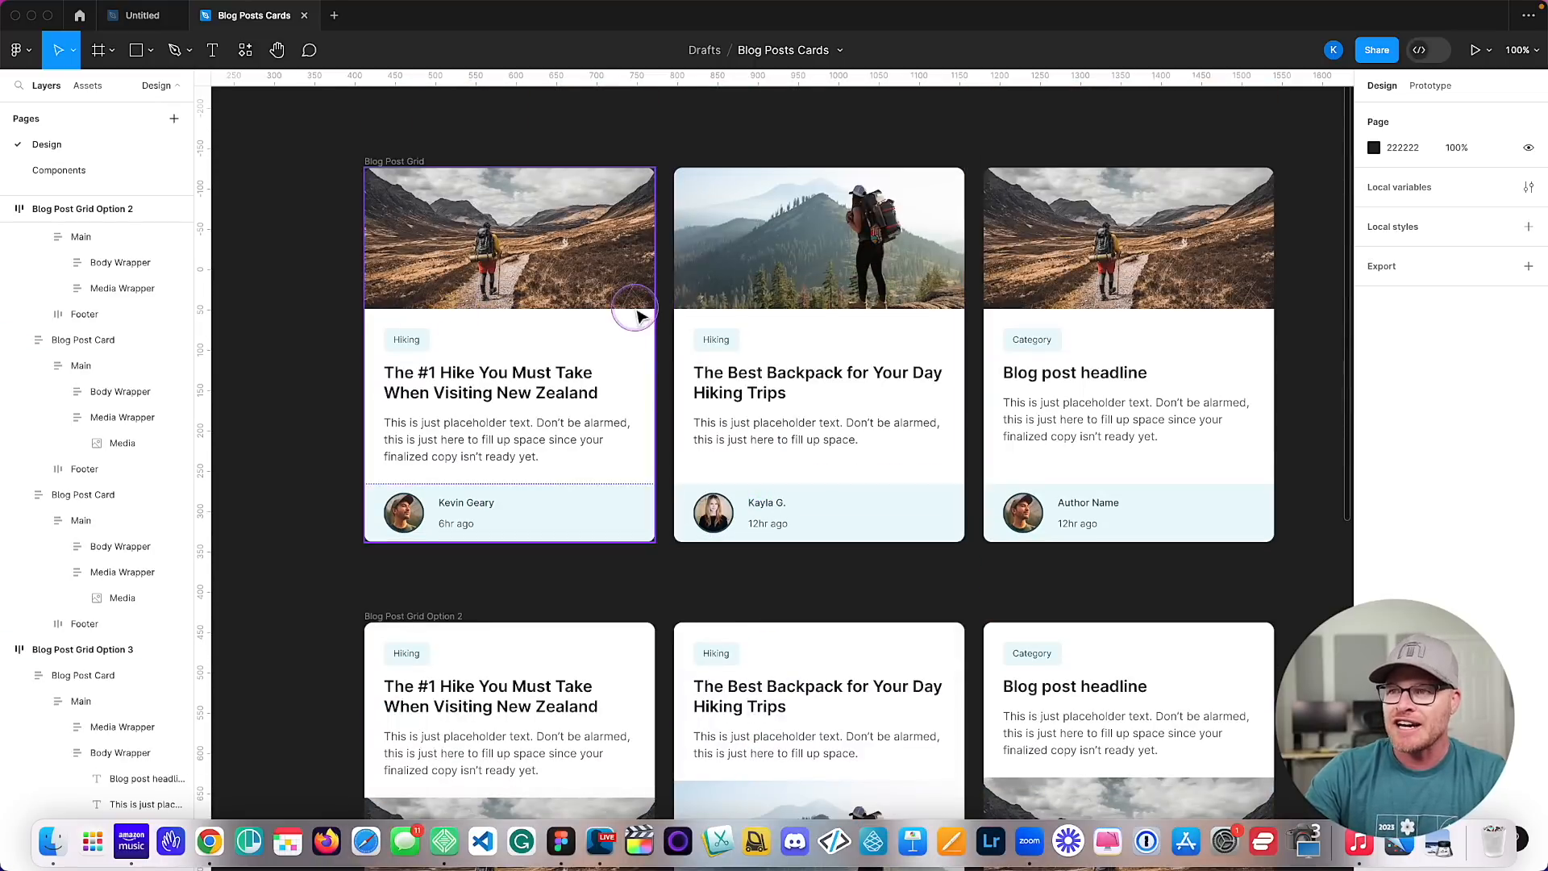
pyautogui.press('-')
pyautogui.scroll(-3, 985, 354)
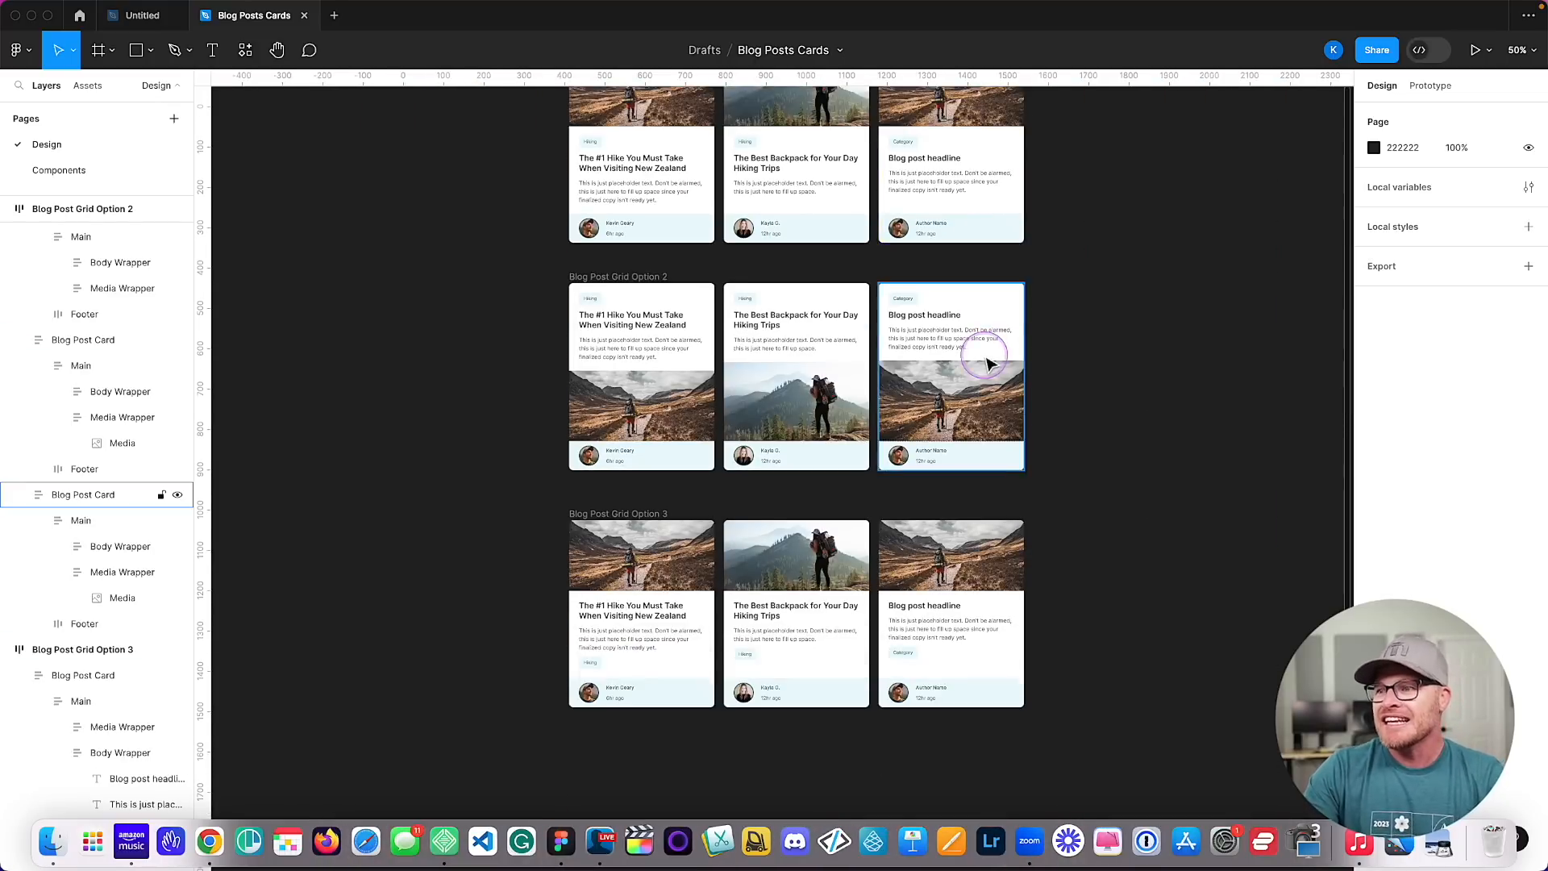
pyautogui.hscroll(1, 988, 360)
pyautogui.scroll(1, 988, 363)
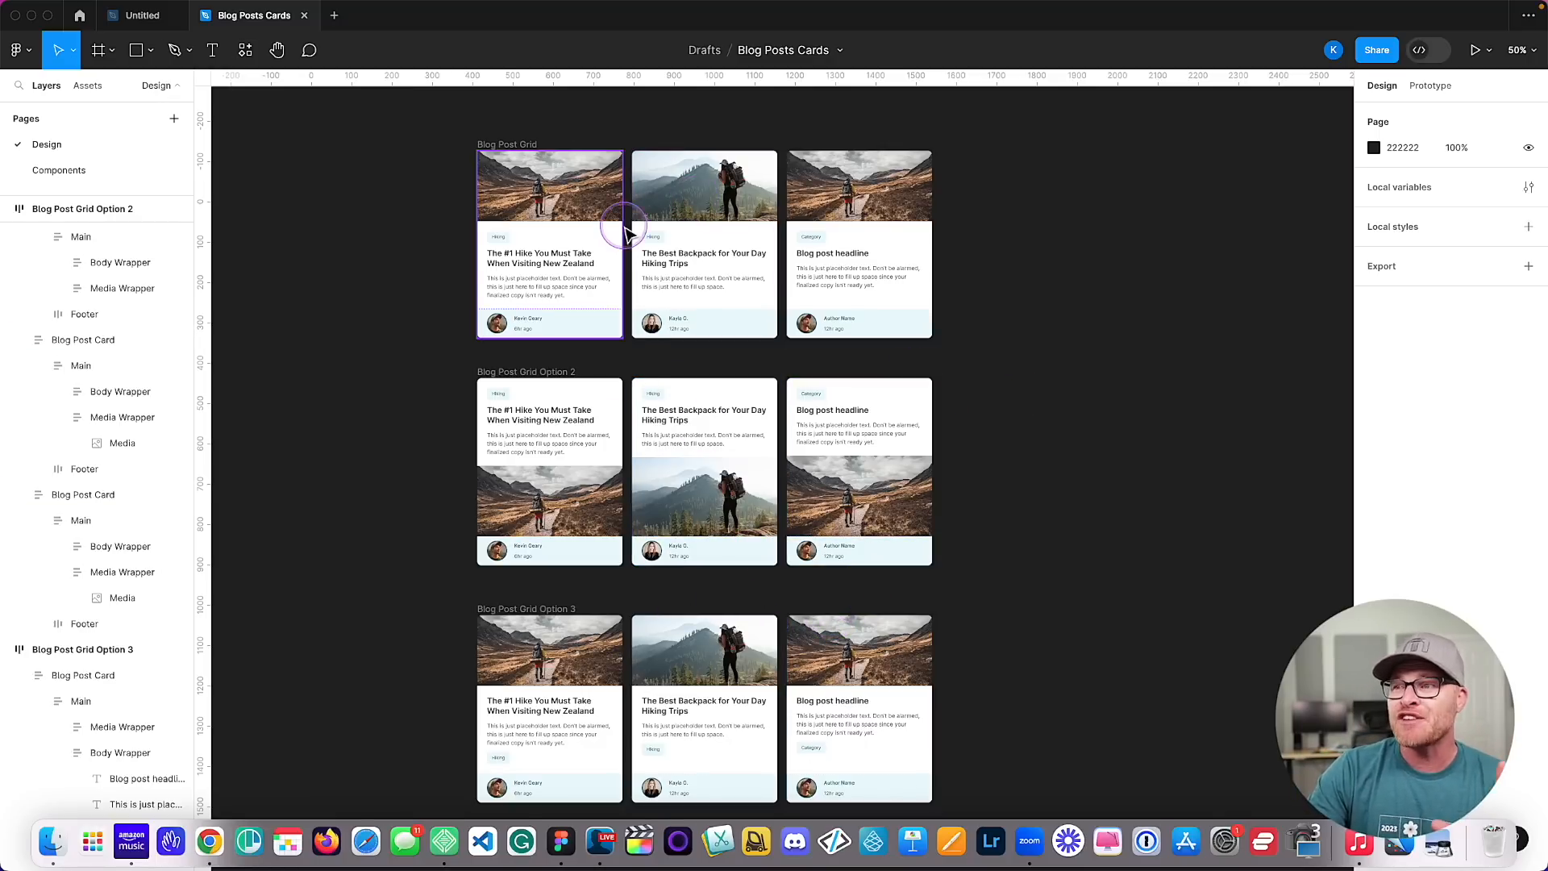
pyautogui.click(505, 145)
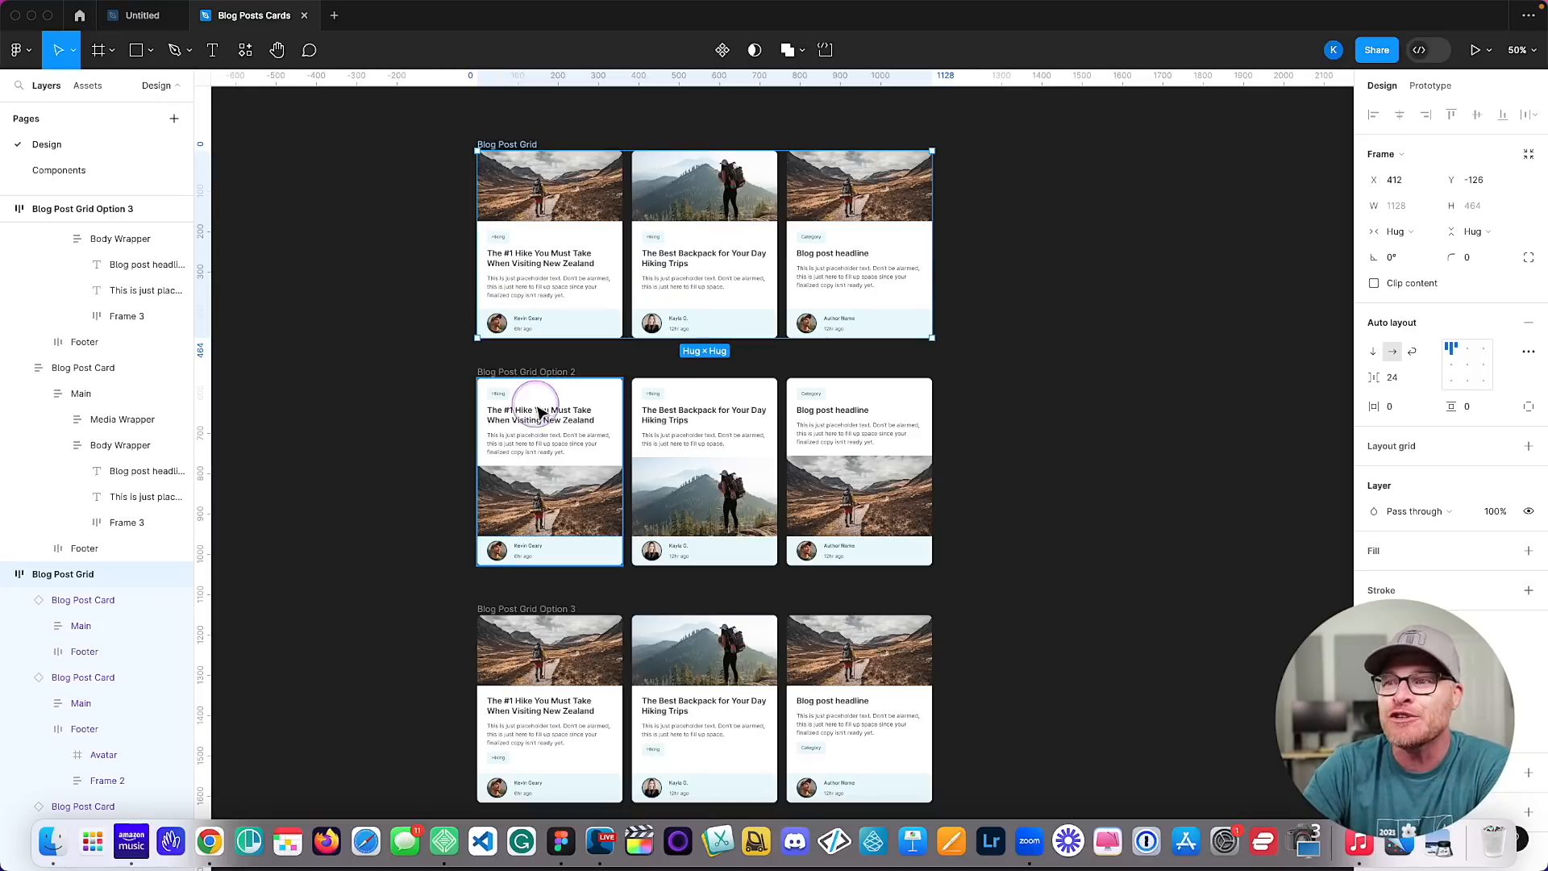
# Select the Option 2 and Option 3 grids and add a new page named Alternate Options.
pyautogui.click(528, 371)
pyautogui.keyDown('shift'); pyautogui.click(542, 627); pyautogui.keyUp('shift')
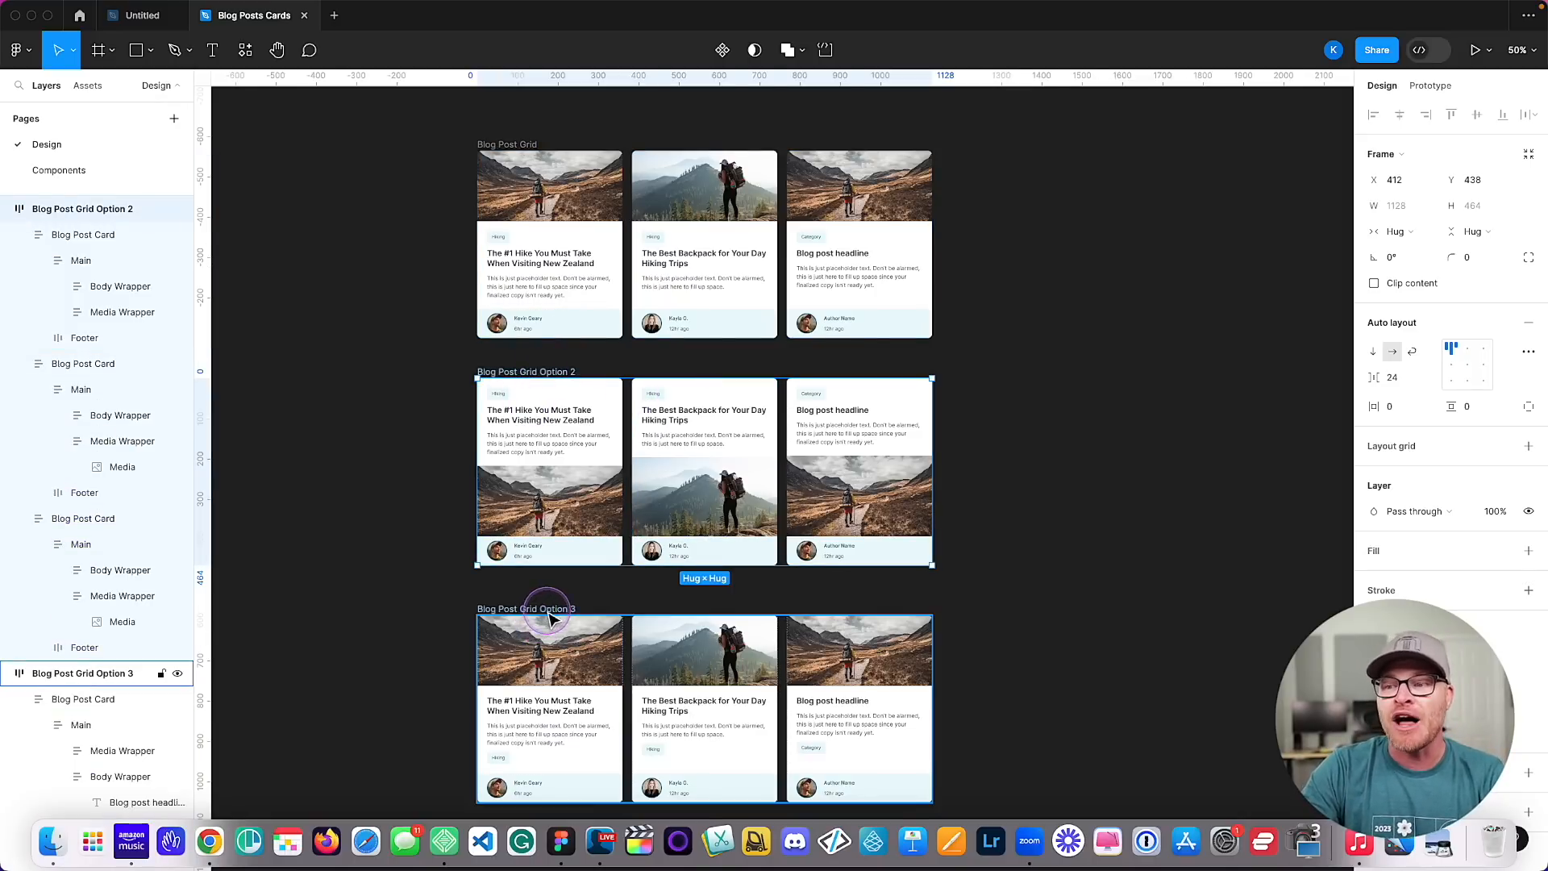
pyautogui.click(67, 147)
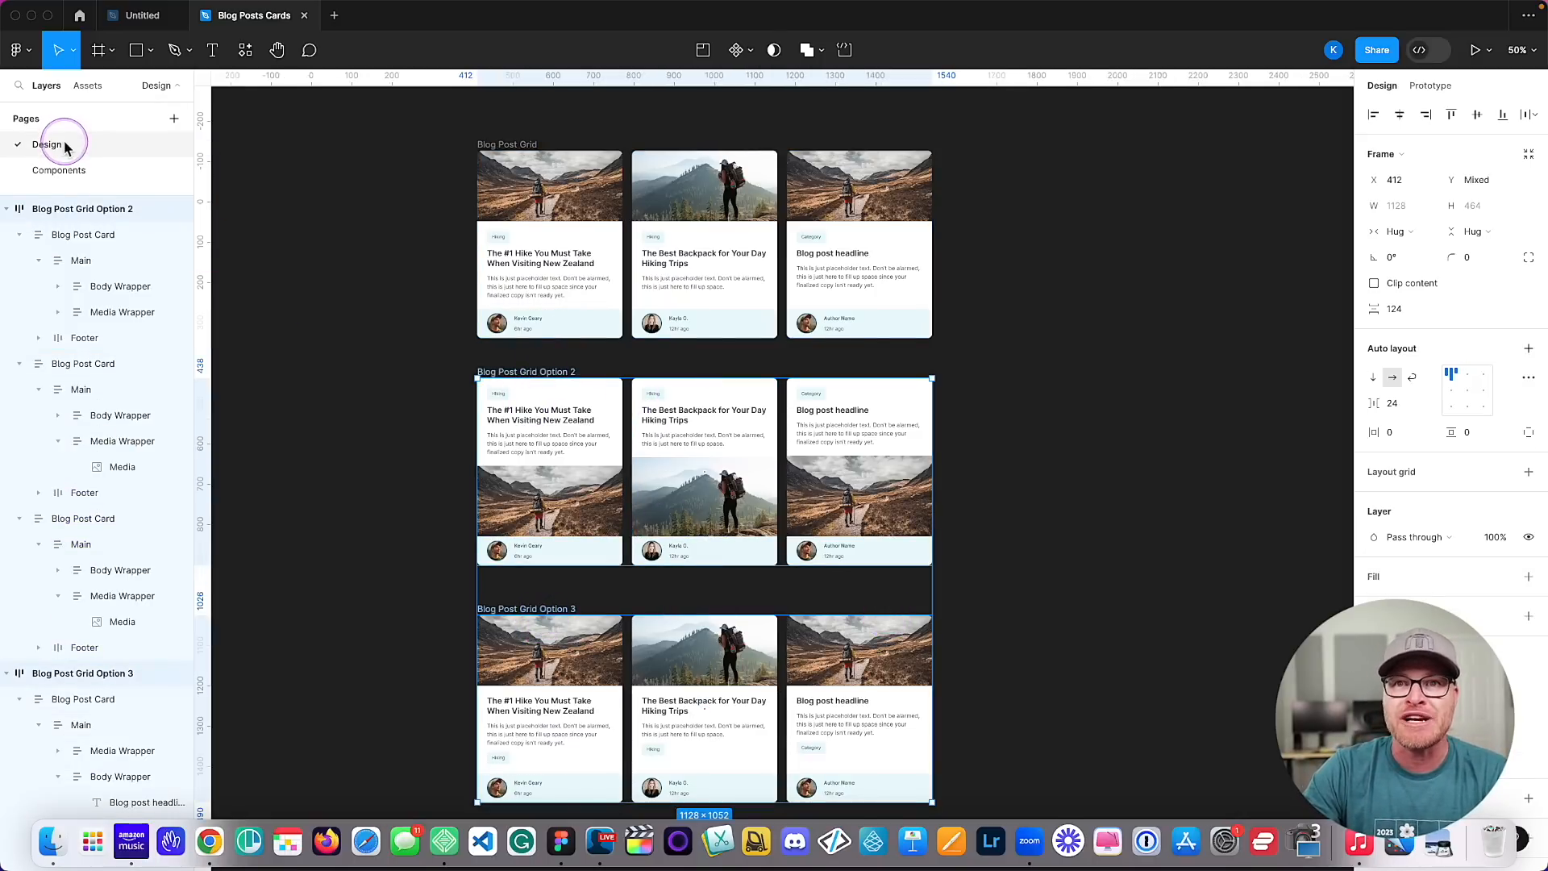
pyautogui.click(174, 118)
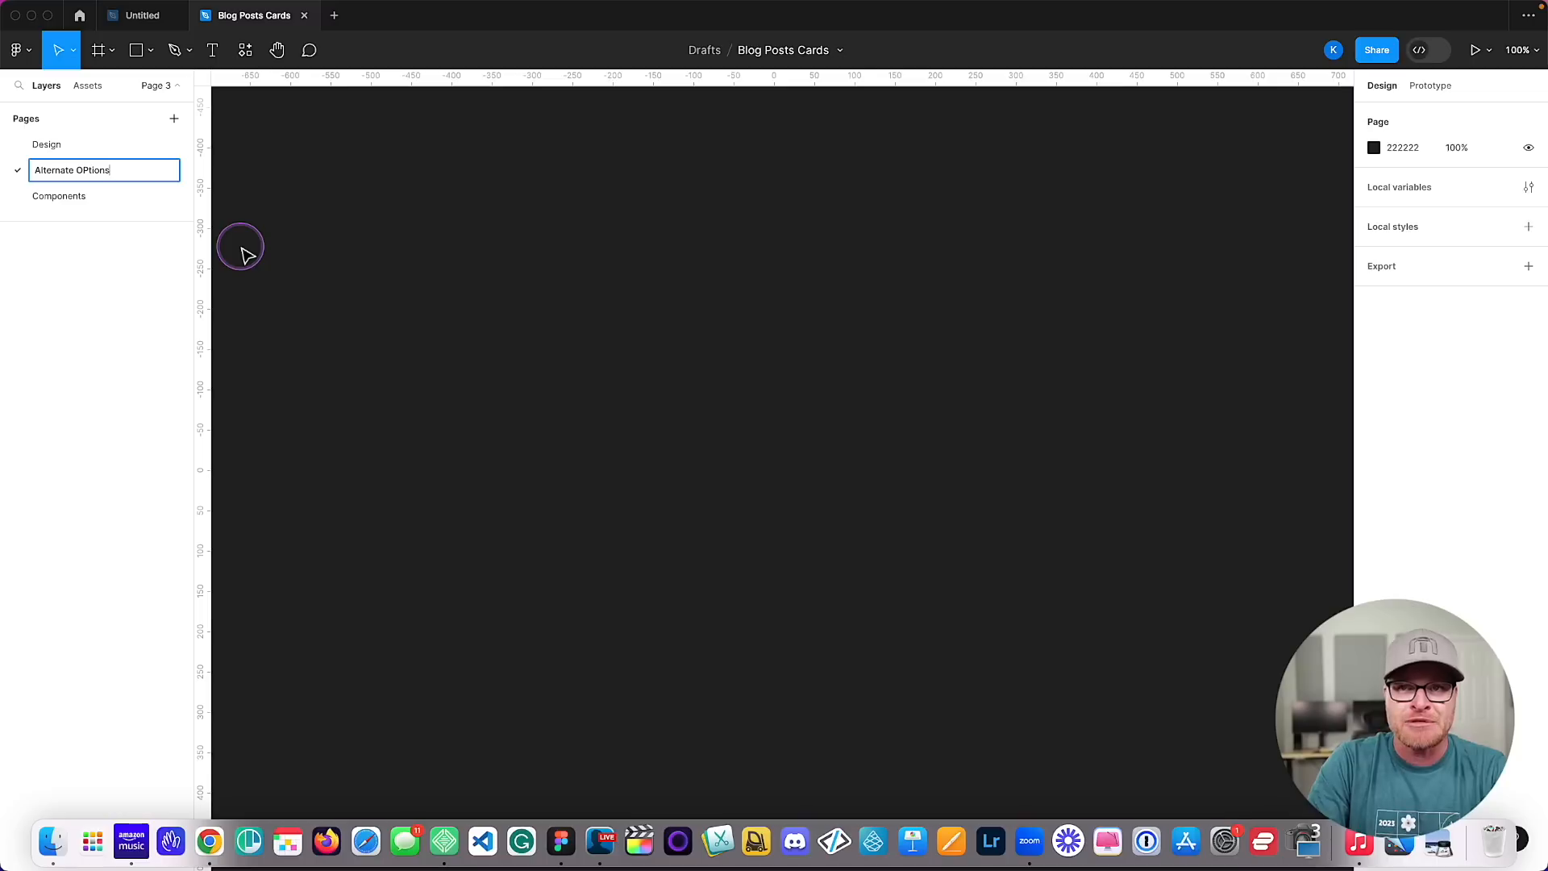
pyautogui.write('Alternate Options')
pyautogui.press('Return')
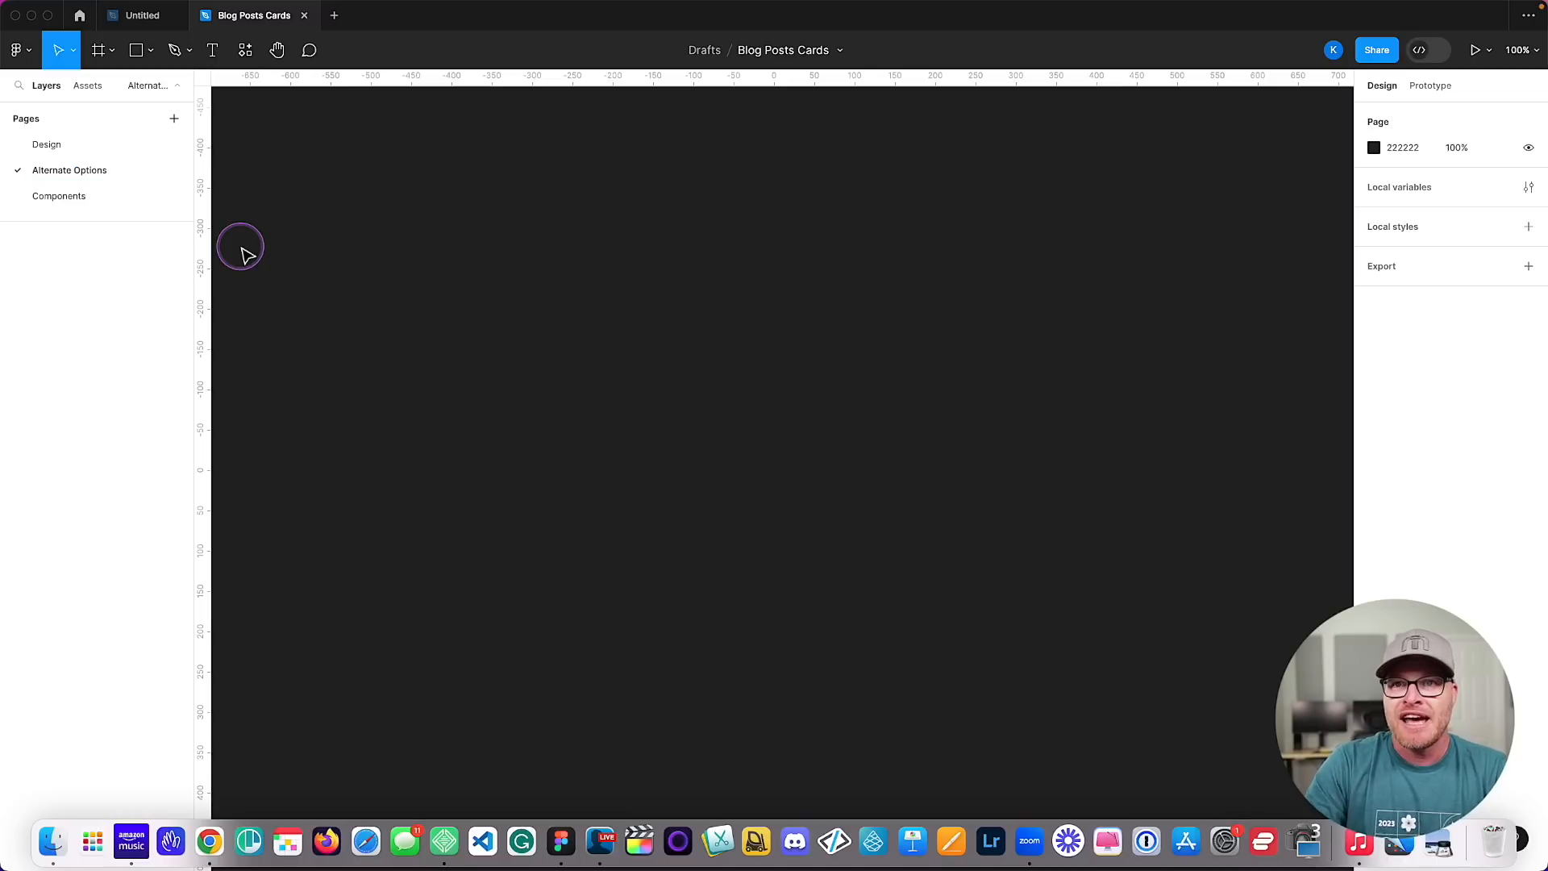
# Move the Option 2 and Option 3 grids from the Design page to the Alternate Options page.
pyautogui.click(73, 146)
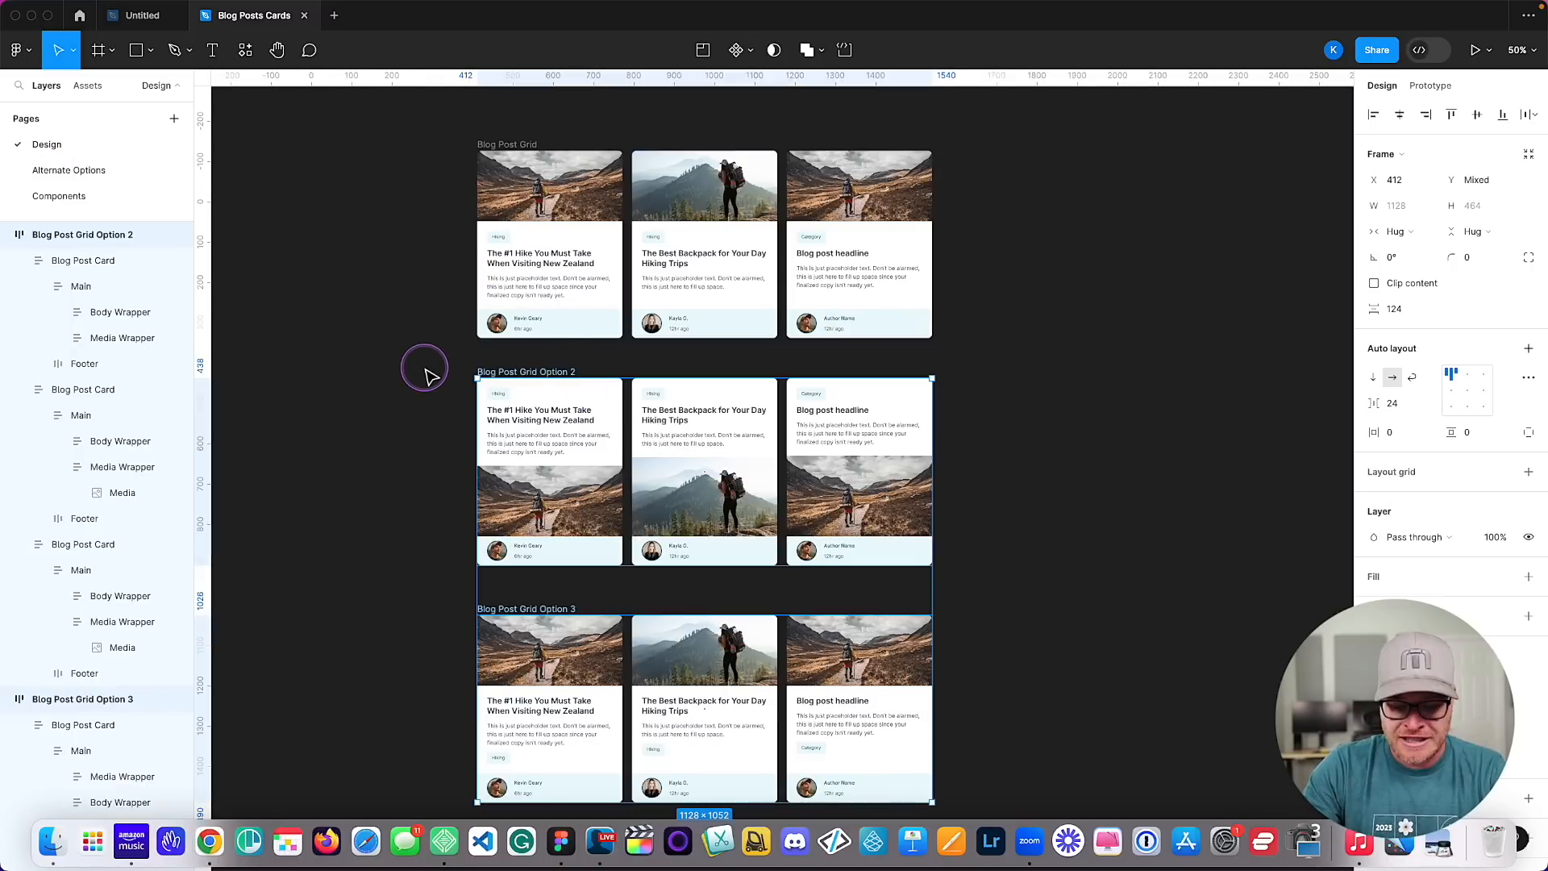
pyautogui.press('super+x')
pyautogui.click(69, 170)
pyautogui.press('super+v')
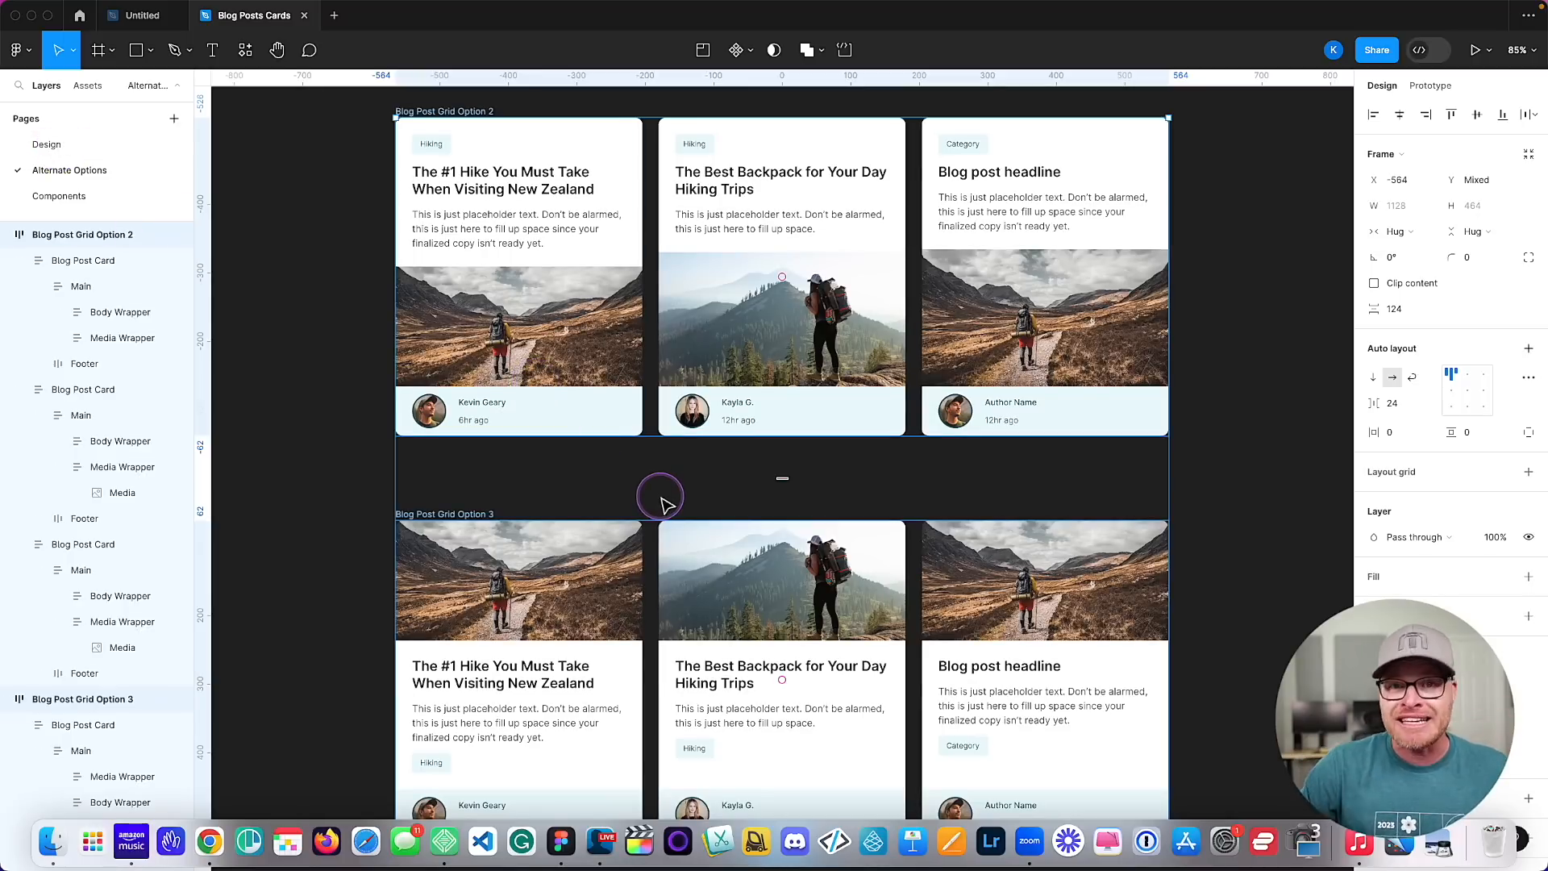
pyautogui.scroll(-5, 854, 556)
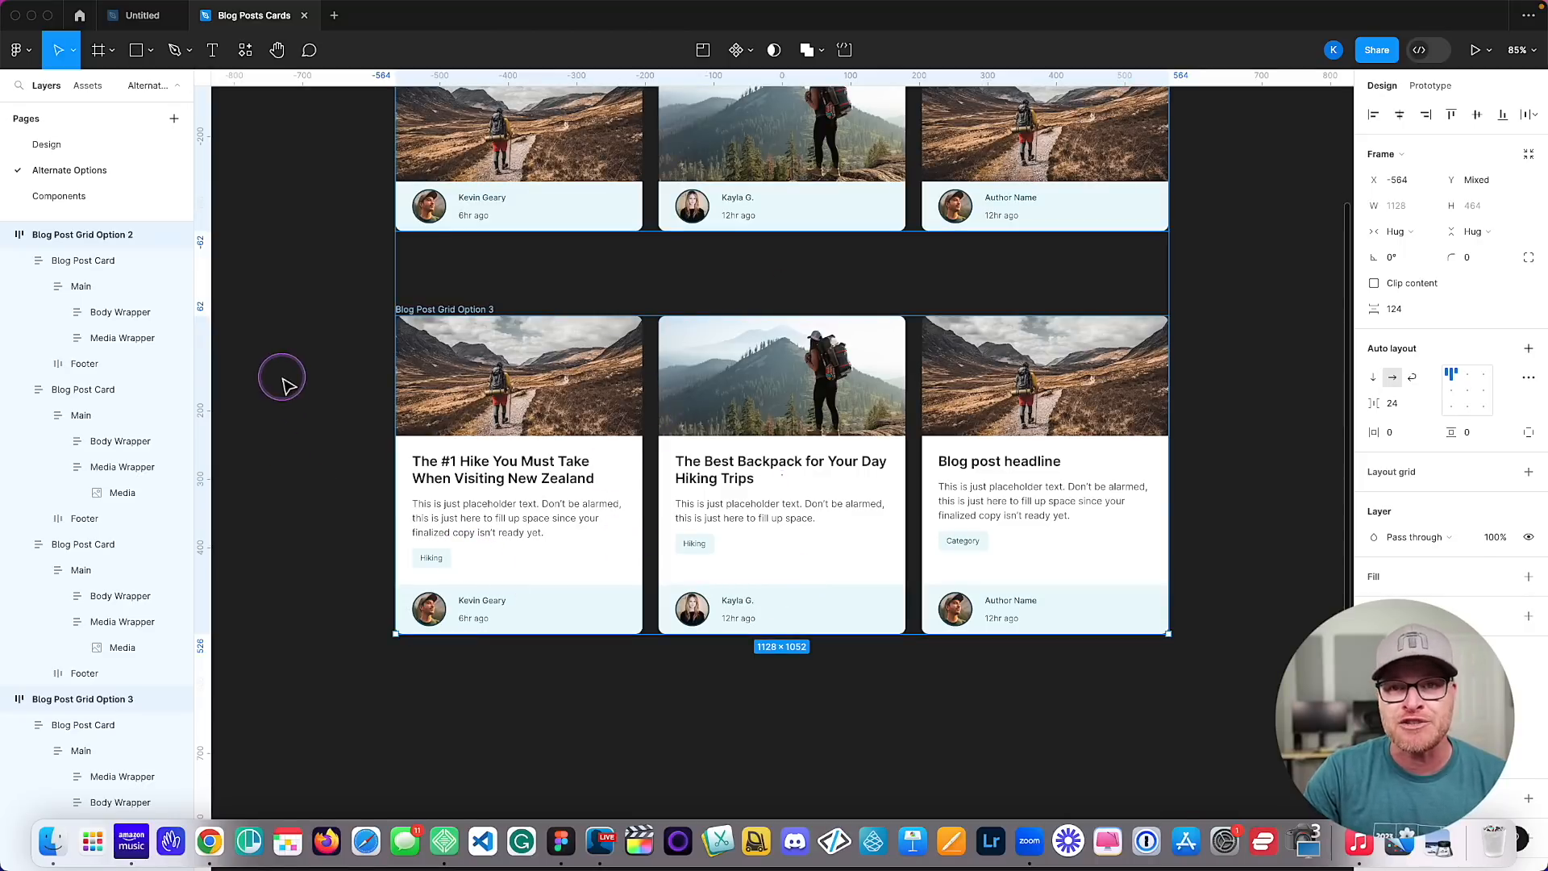
# Return to the Design page and view the remaining Blog Post Grid at 100%.
pyautogui.click(48, 145)
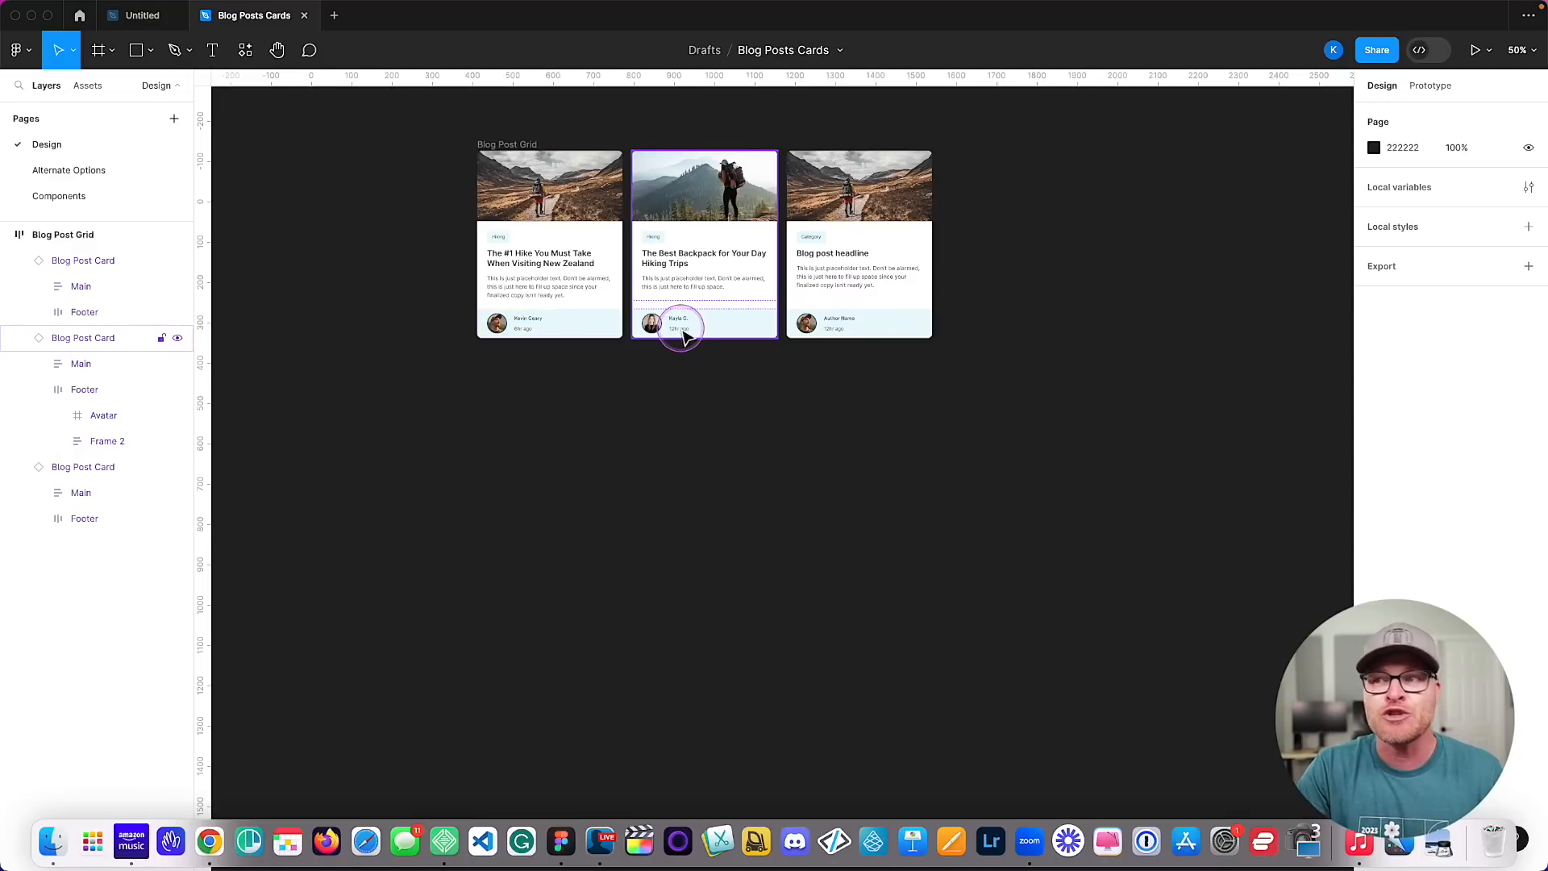
pyautogui.hotkey('shift', '0')
pyautogui.scroll(5, 645, 446)
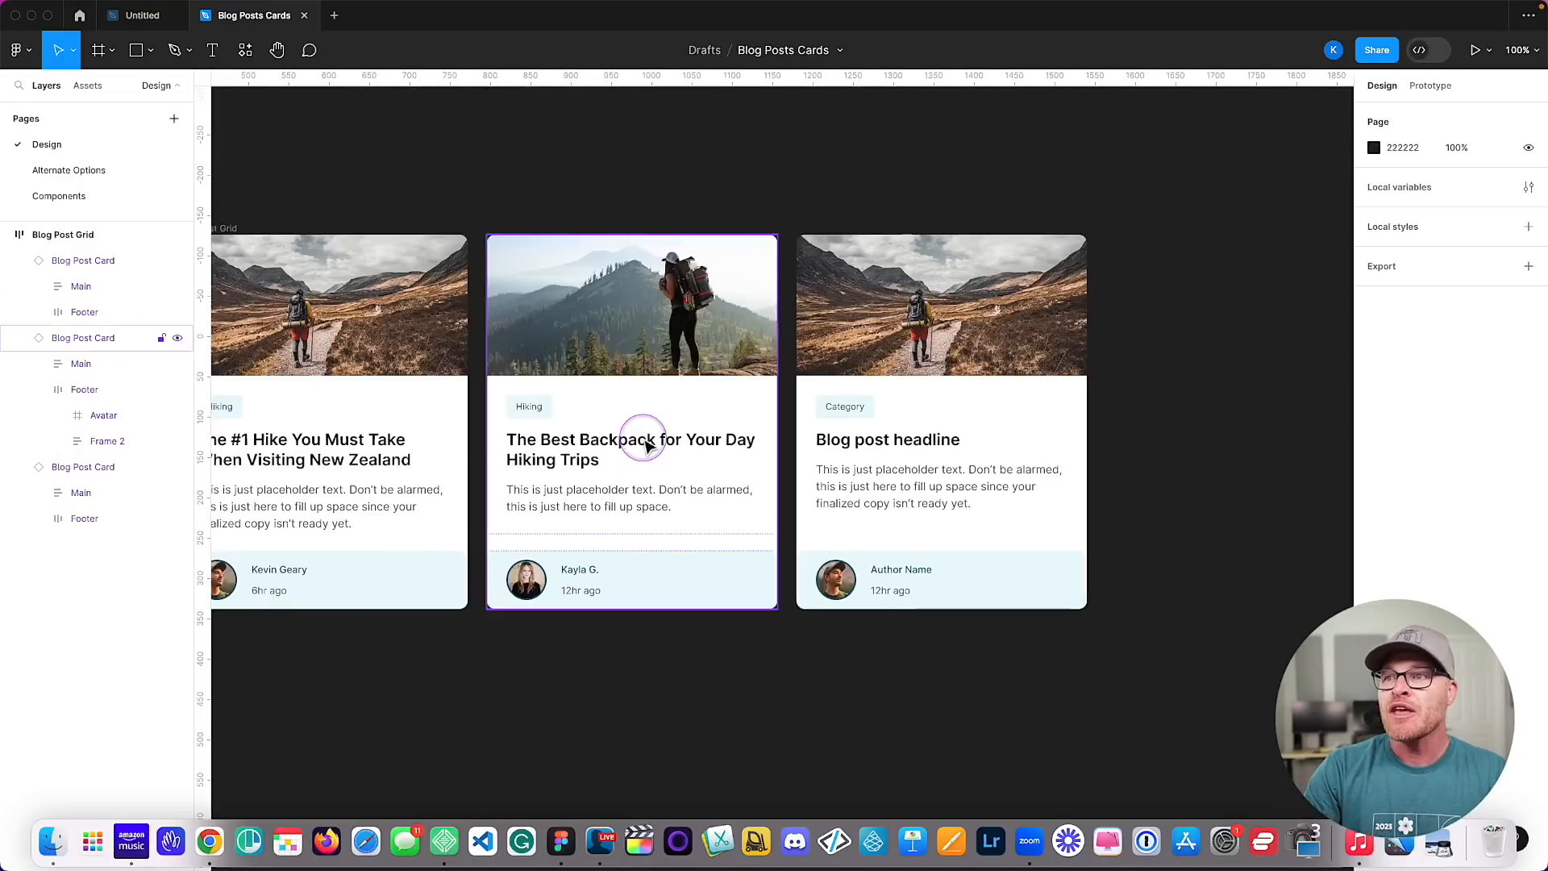
pyautogui.hscroll(-4, 680, 466)
pyautogui.hscroll(3, 697, 476)
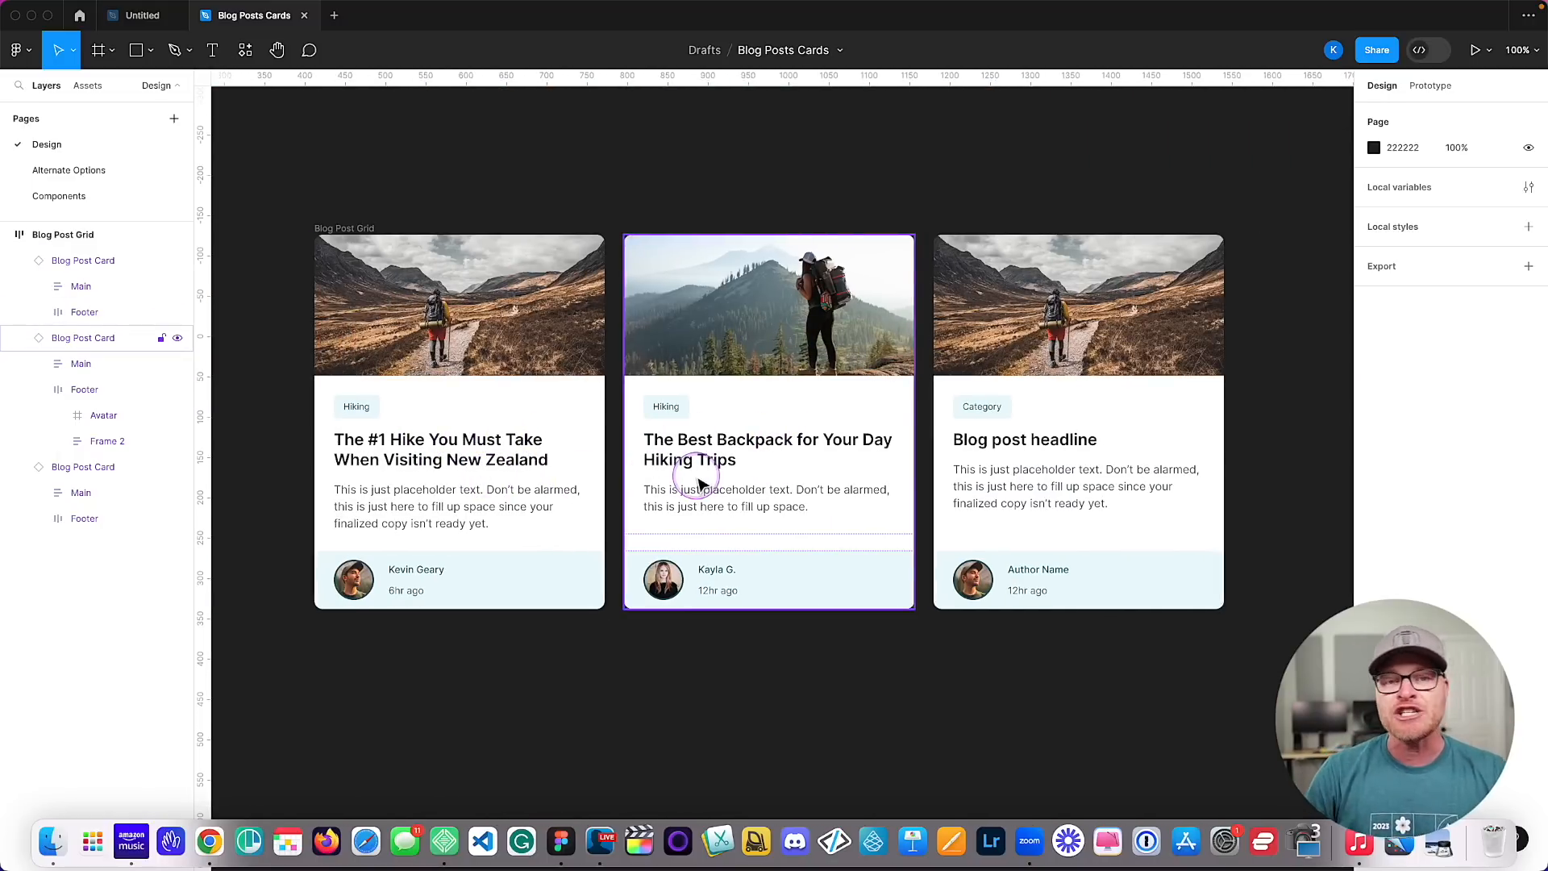